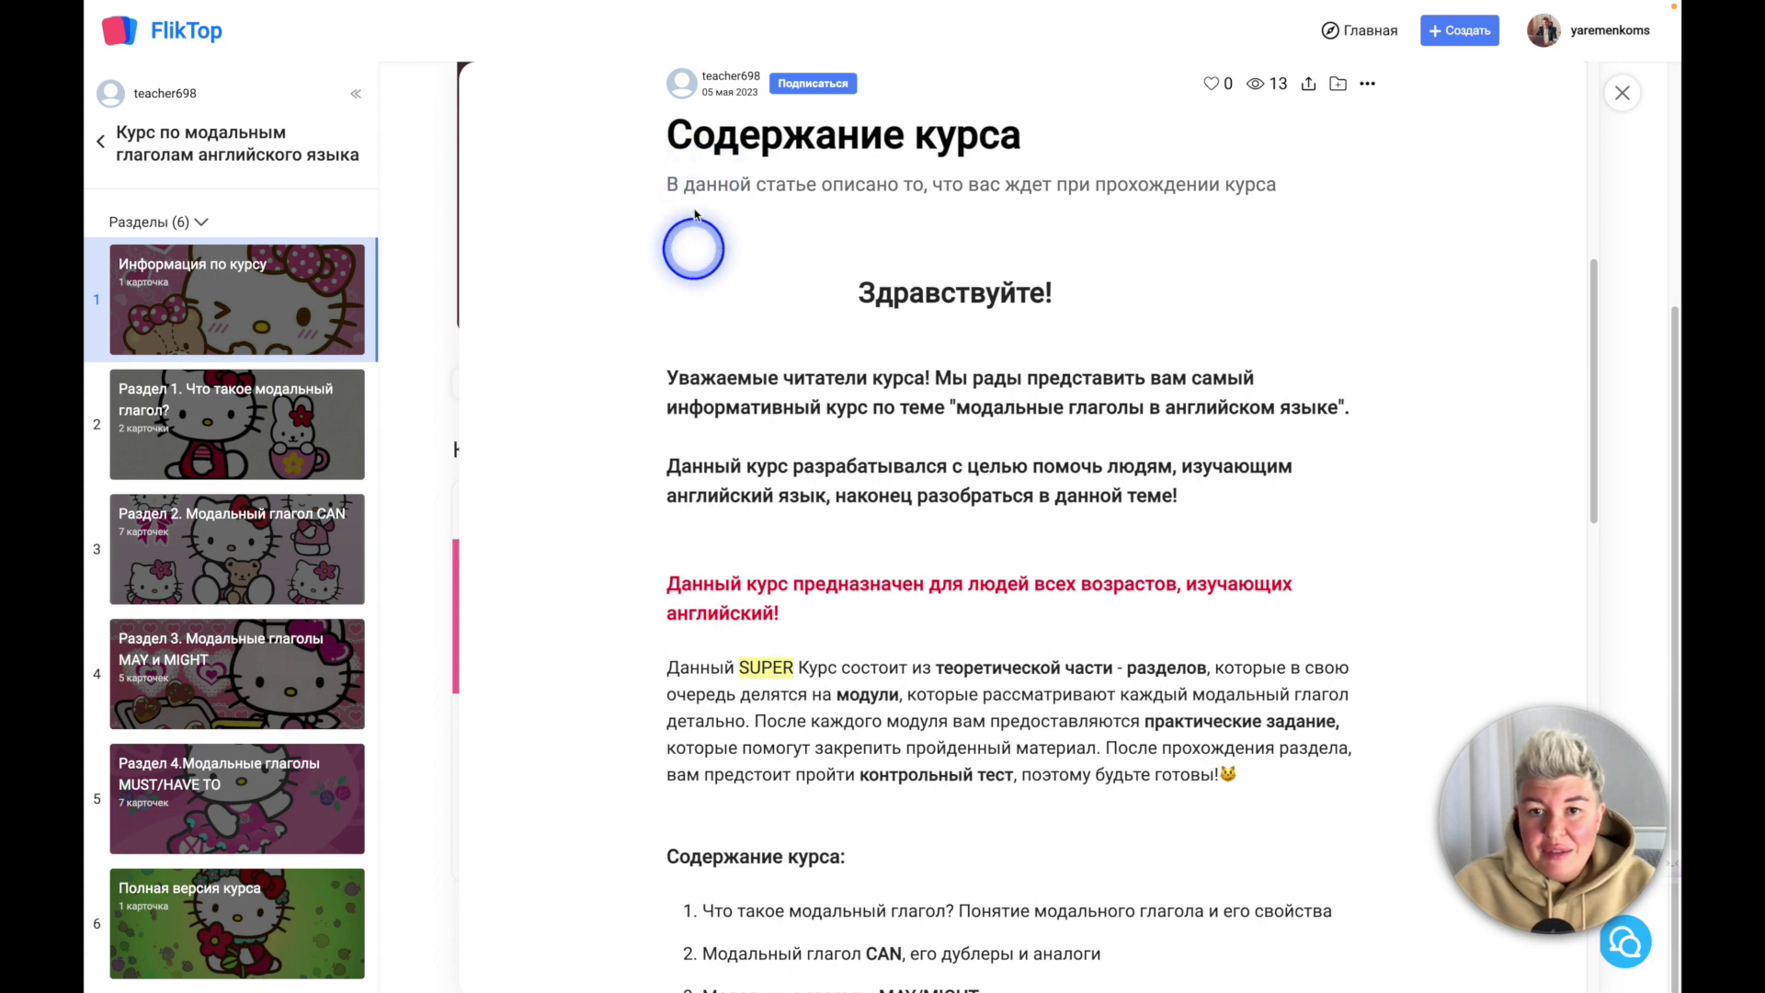
Step: Read through the "Содержание курса" article, including the course contents, theory, practice and control test parts
scroll(1037, 671, down, 7)
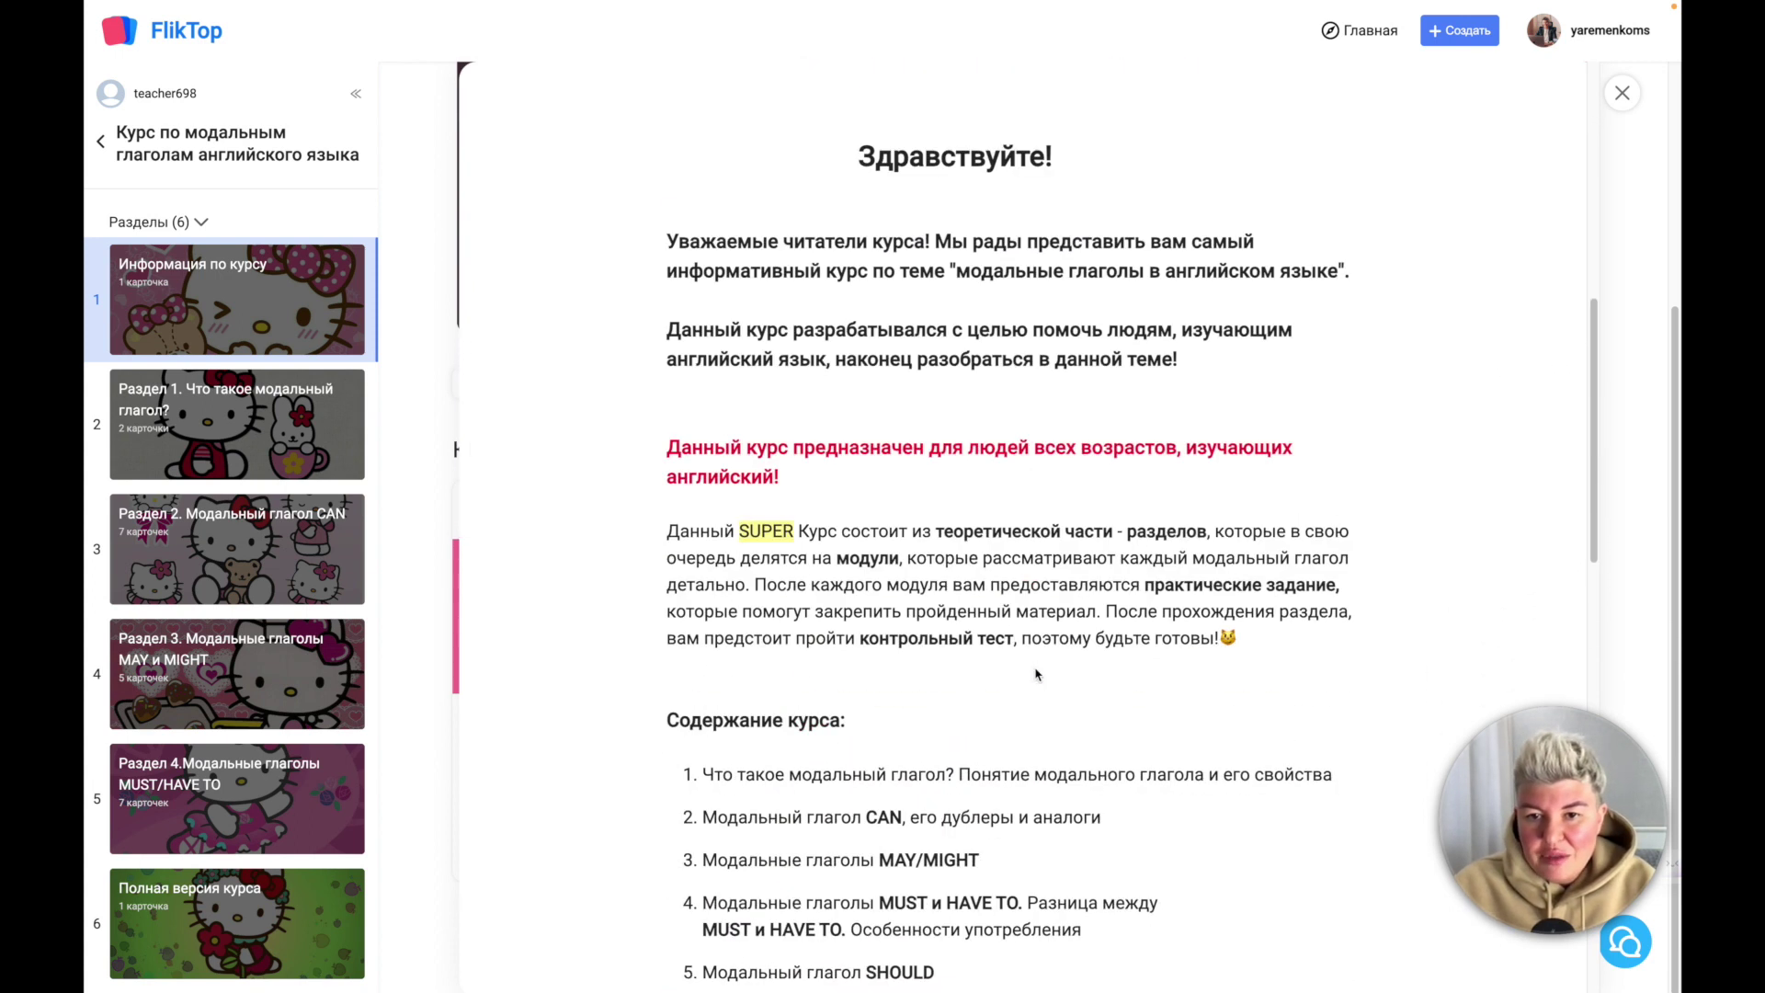
scroll(1017, 638, down, 5)
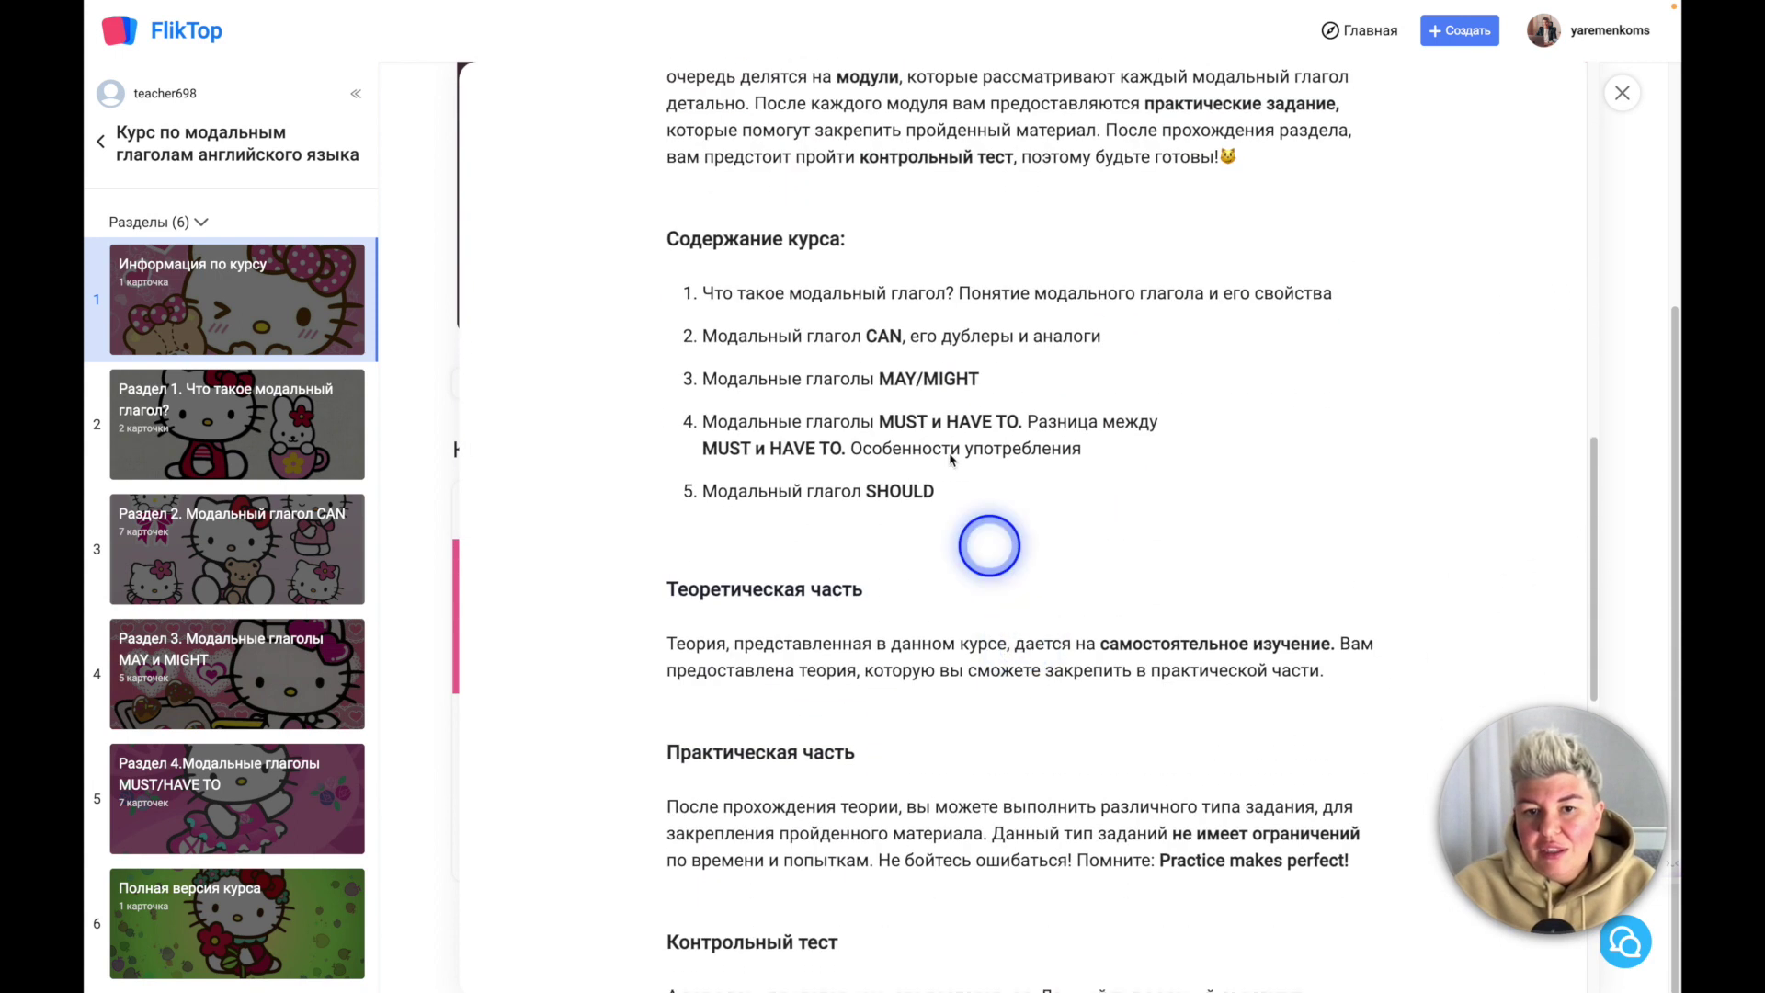
scroll(869, 650, down, 4)
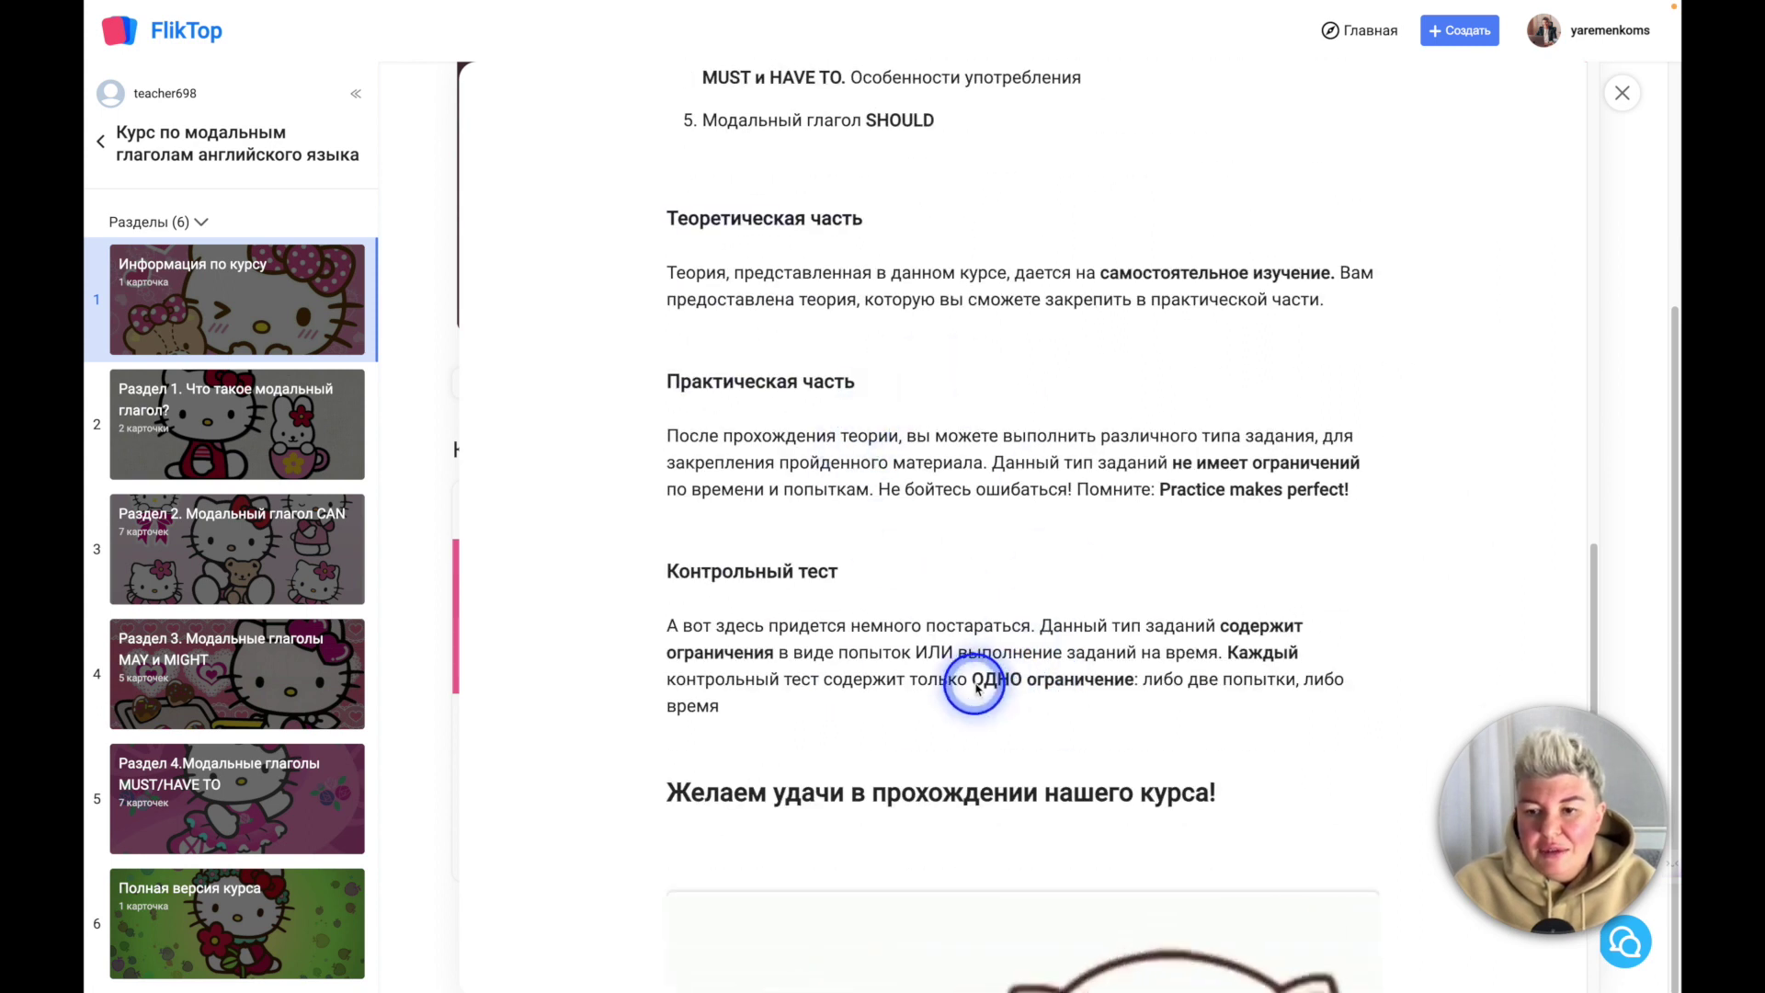
scroll(974, 685, down, 6)
scroll(975, 685, down, 1)
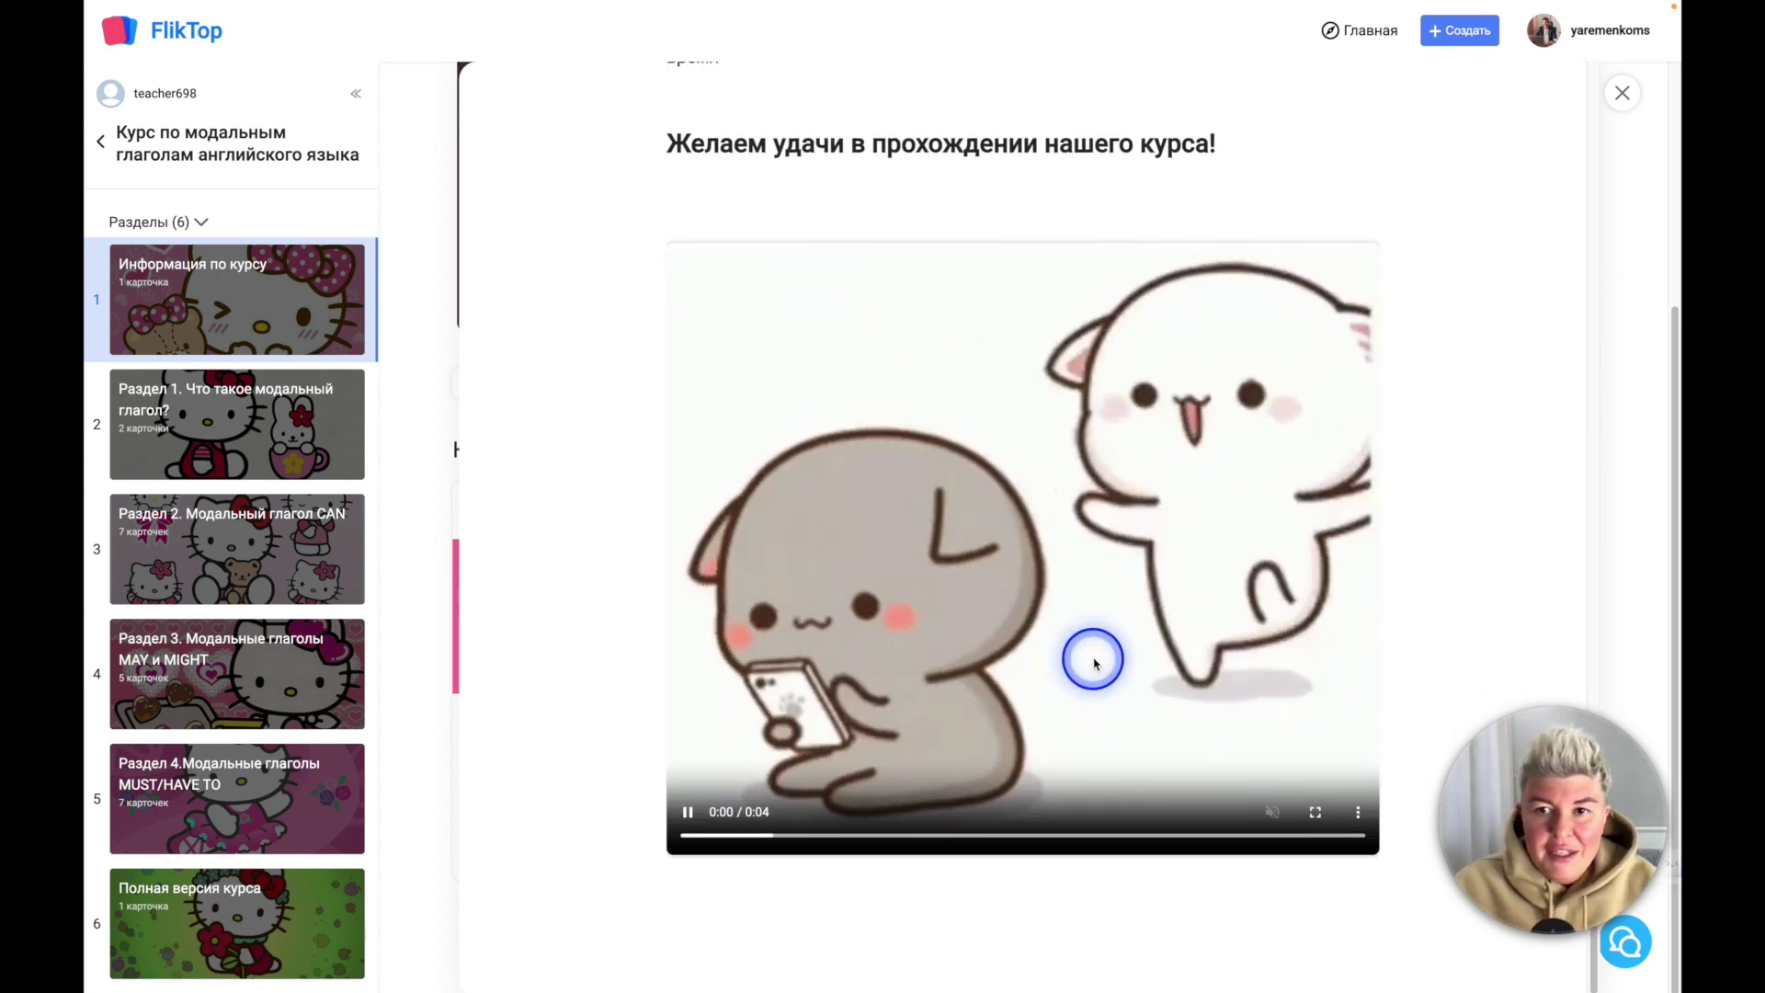
scroll(1218, 463, up, 5)
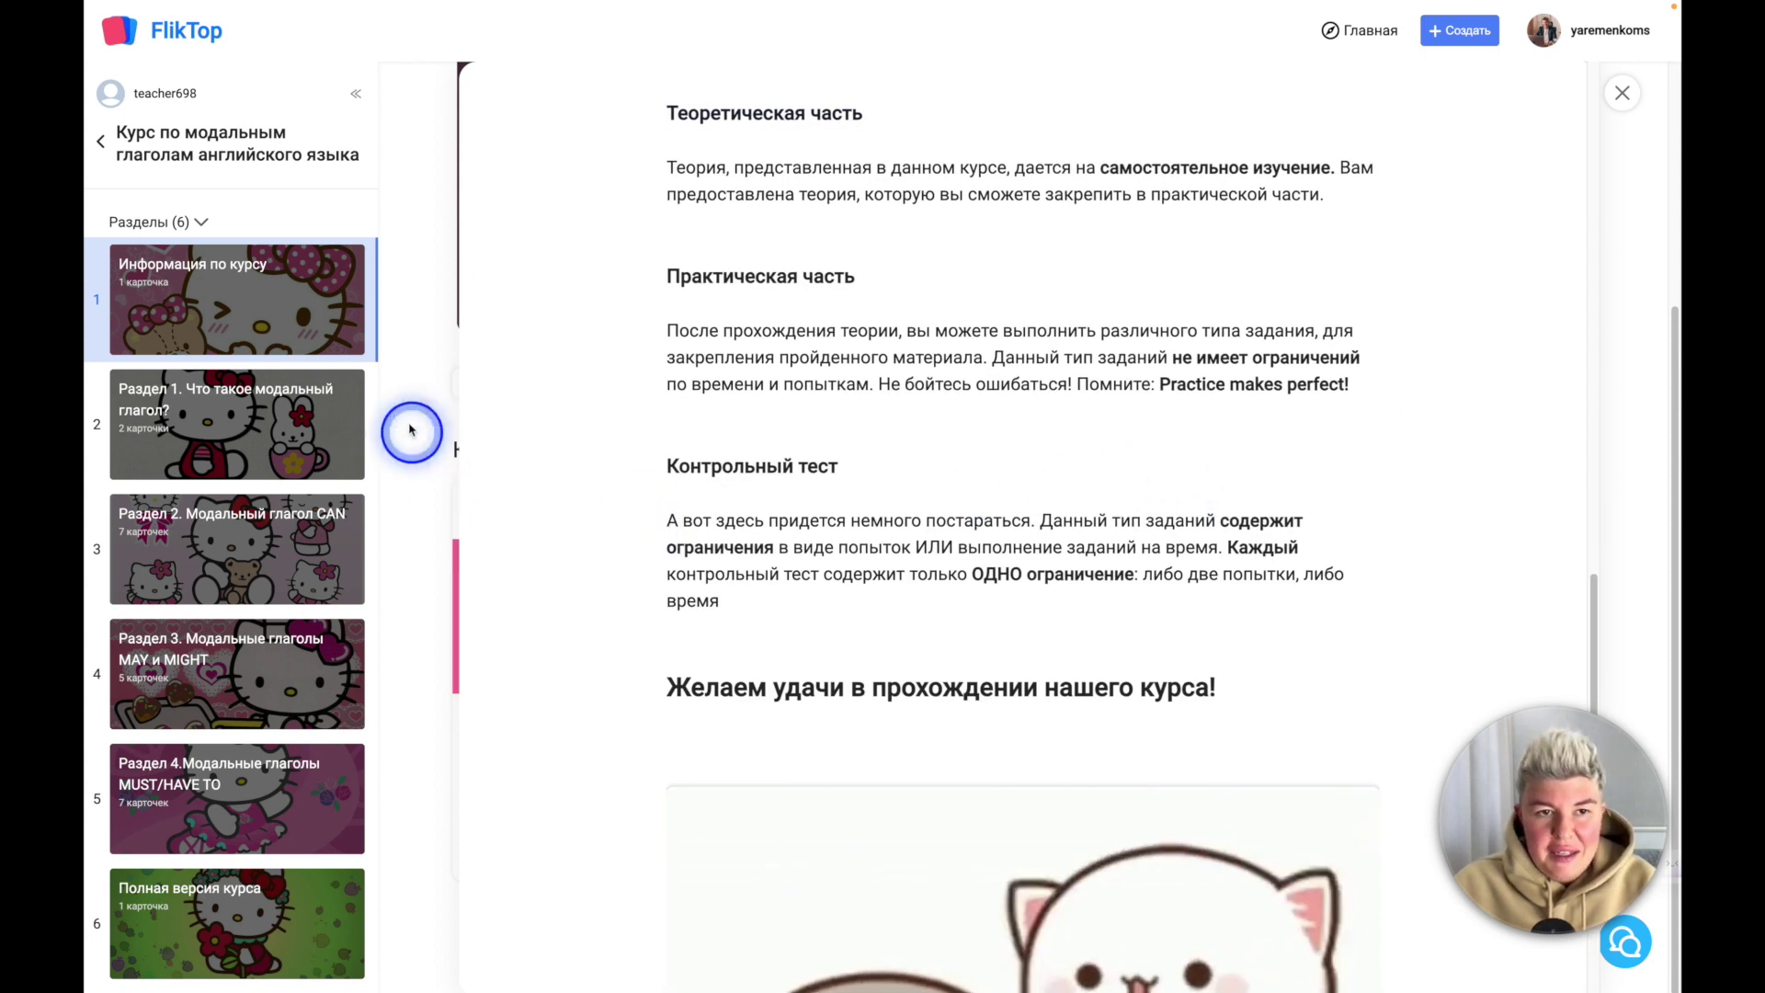
Step: Open the article "Модуль 1.1 Что такое модальные глаголы?" in Раздел 1 of the course
click(222, 425)
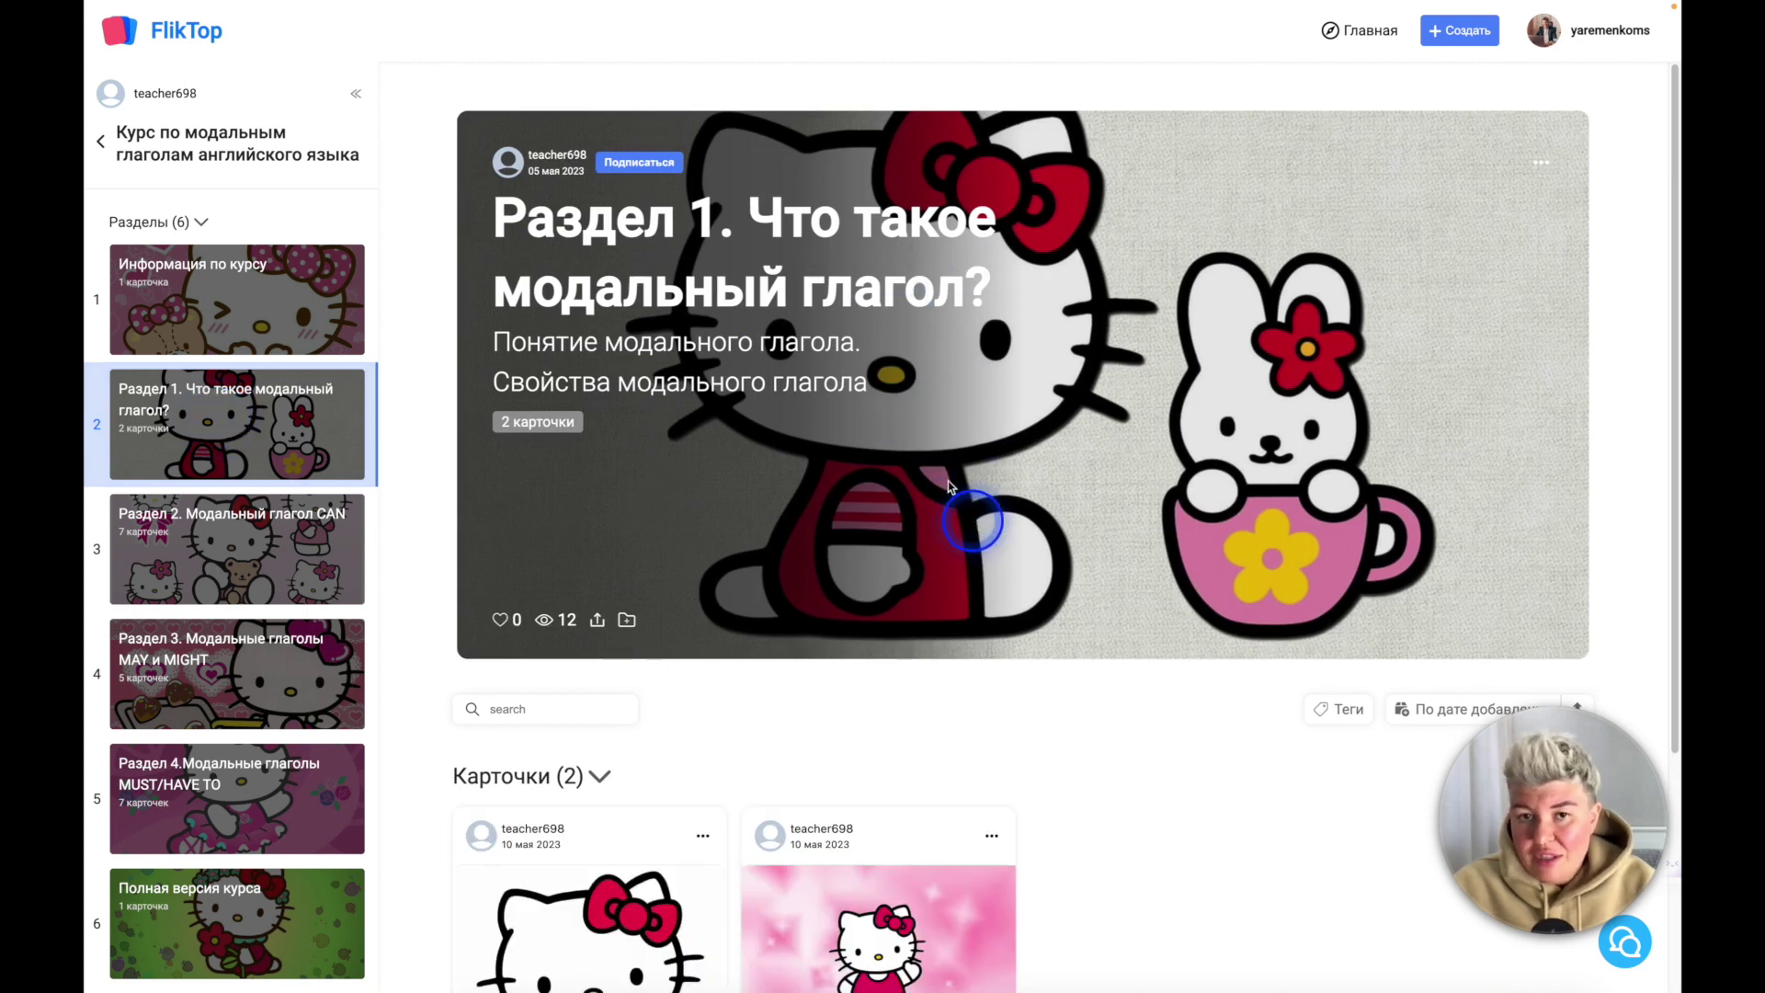
scroll(1001, 624, down, 4)
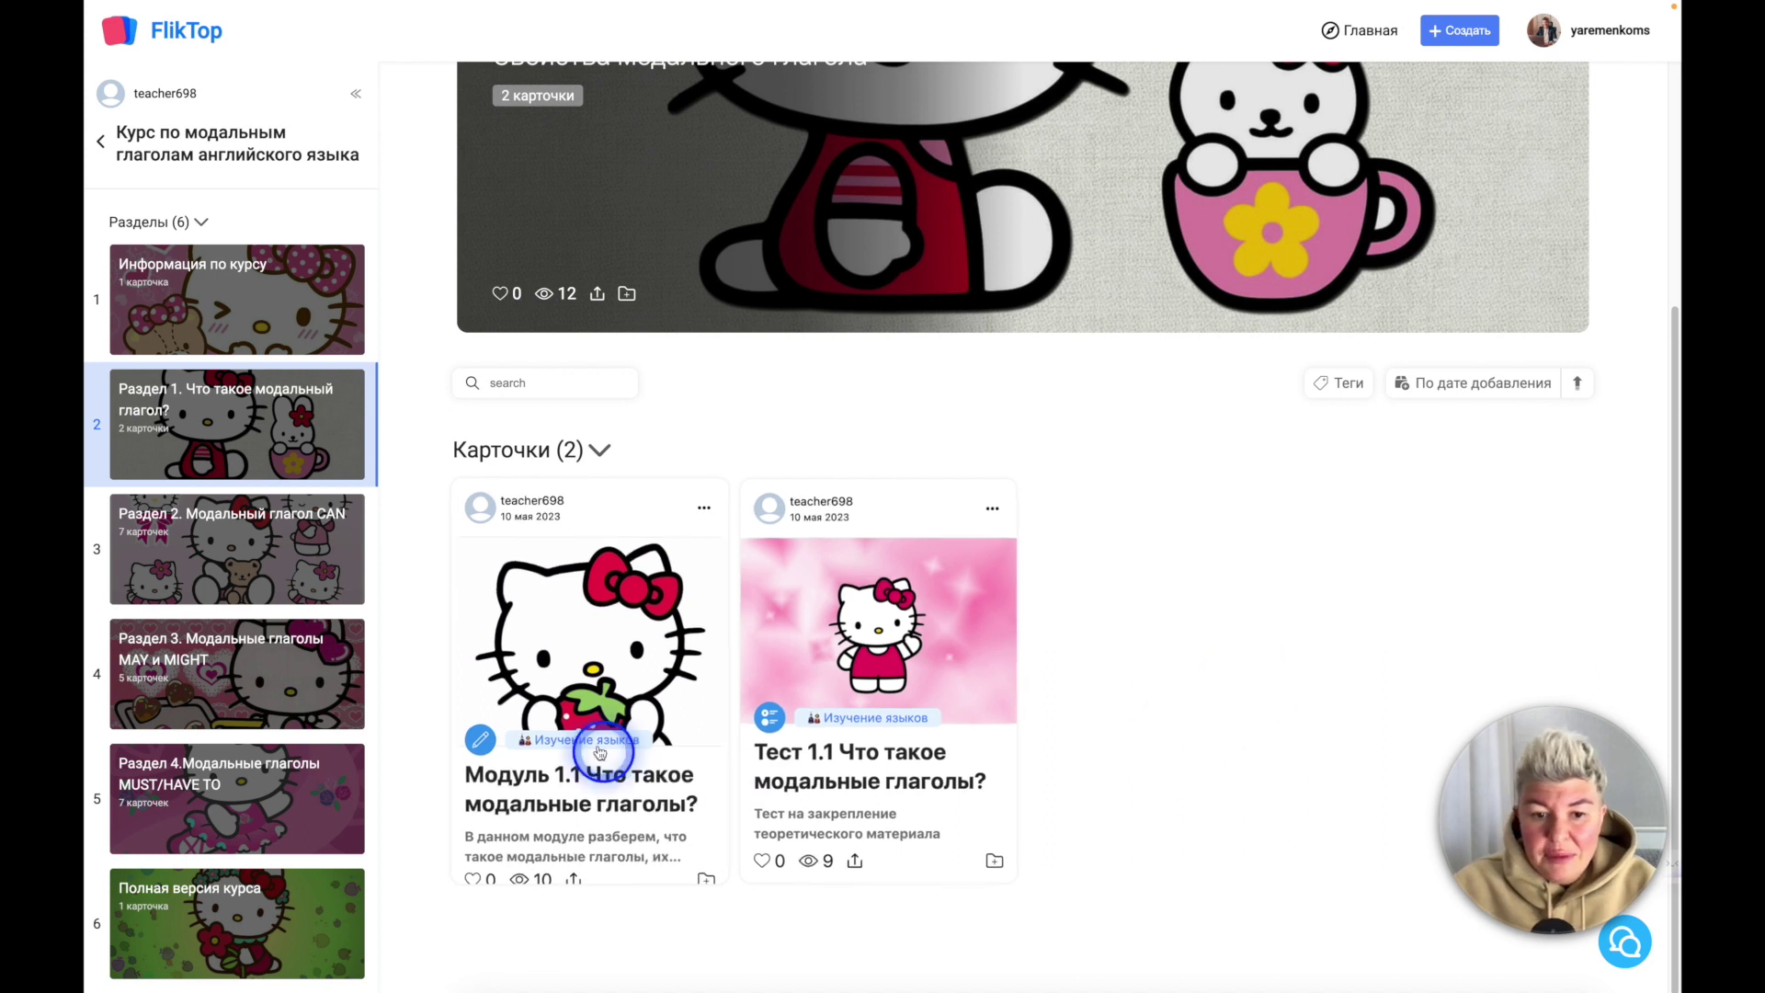
click(580, 797)
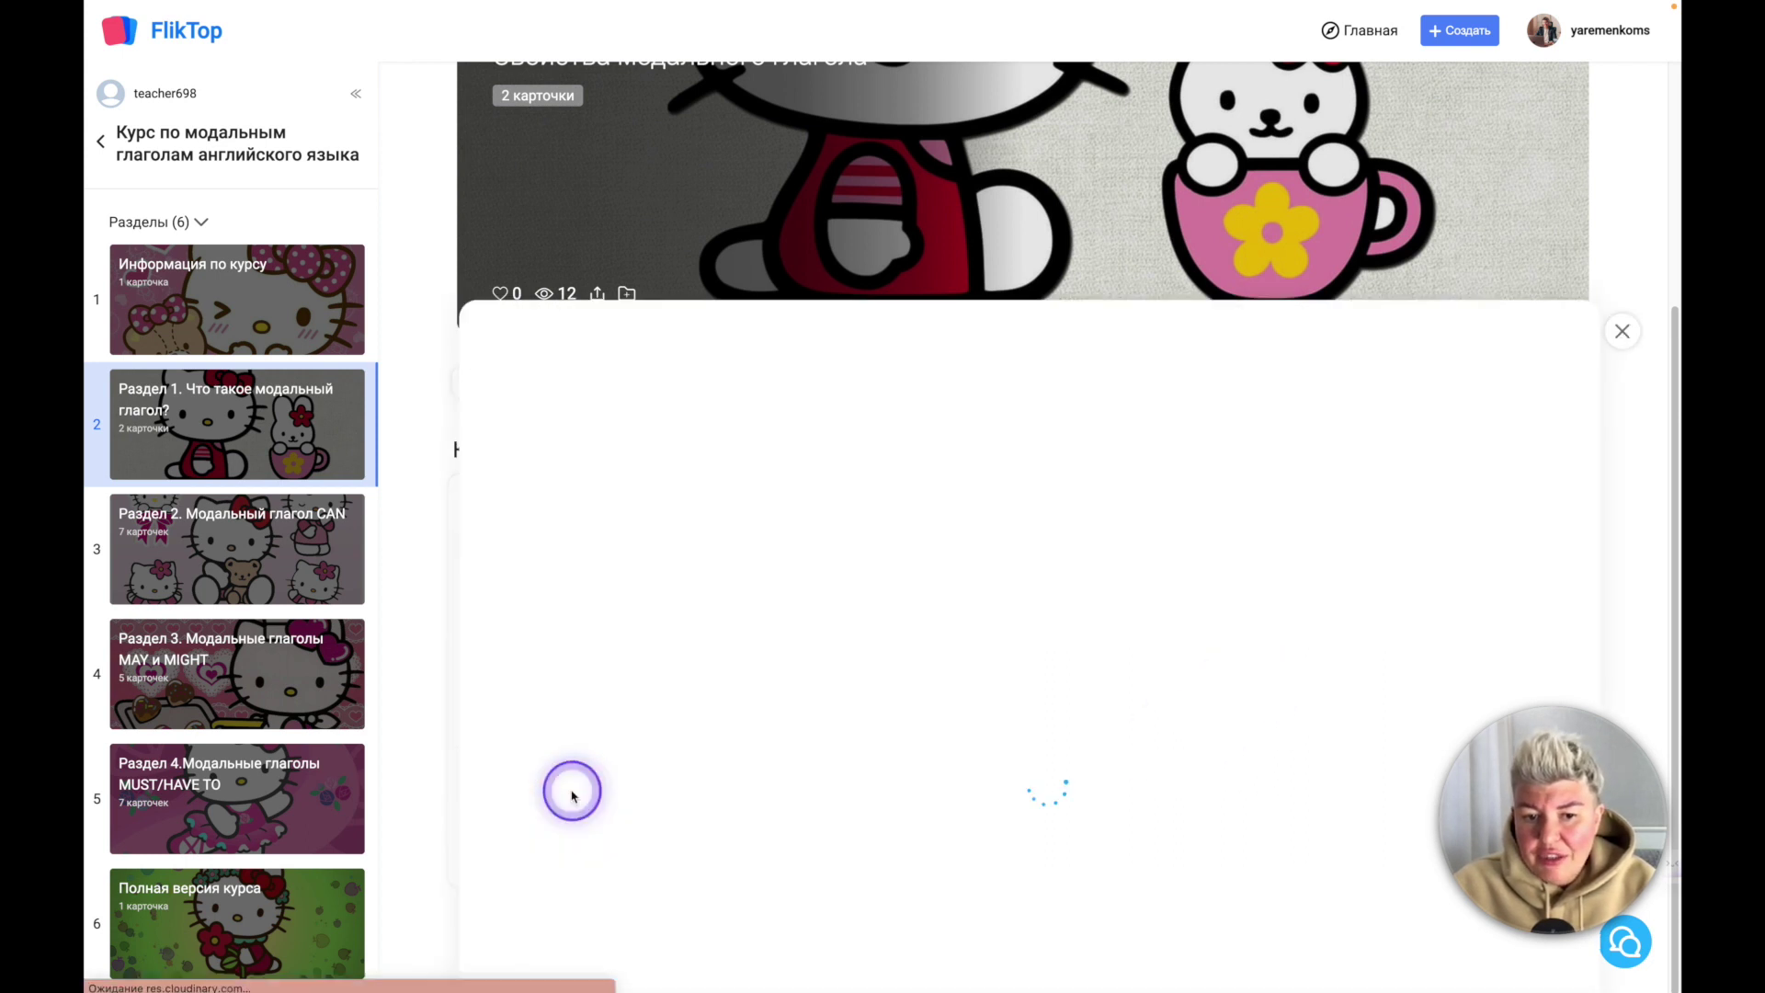
Step: Look through the Модуль 1.1 theory on modal verbs, their meanings and question form, and close the article
scroll(899, 709, down, 6)
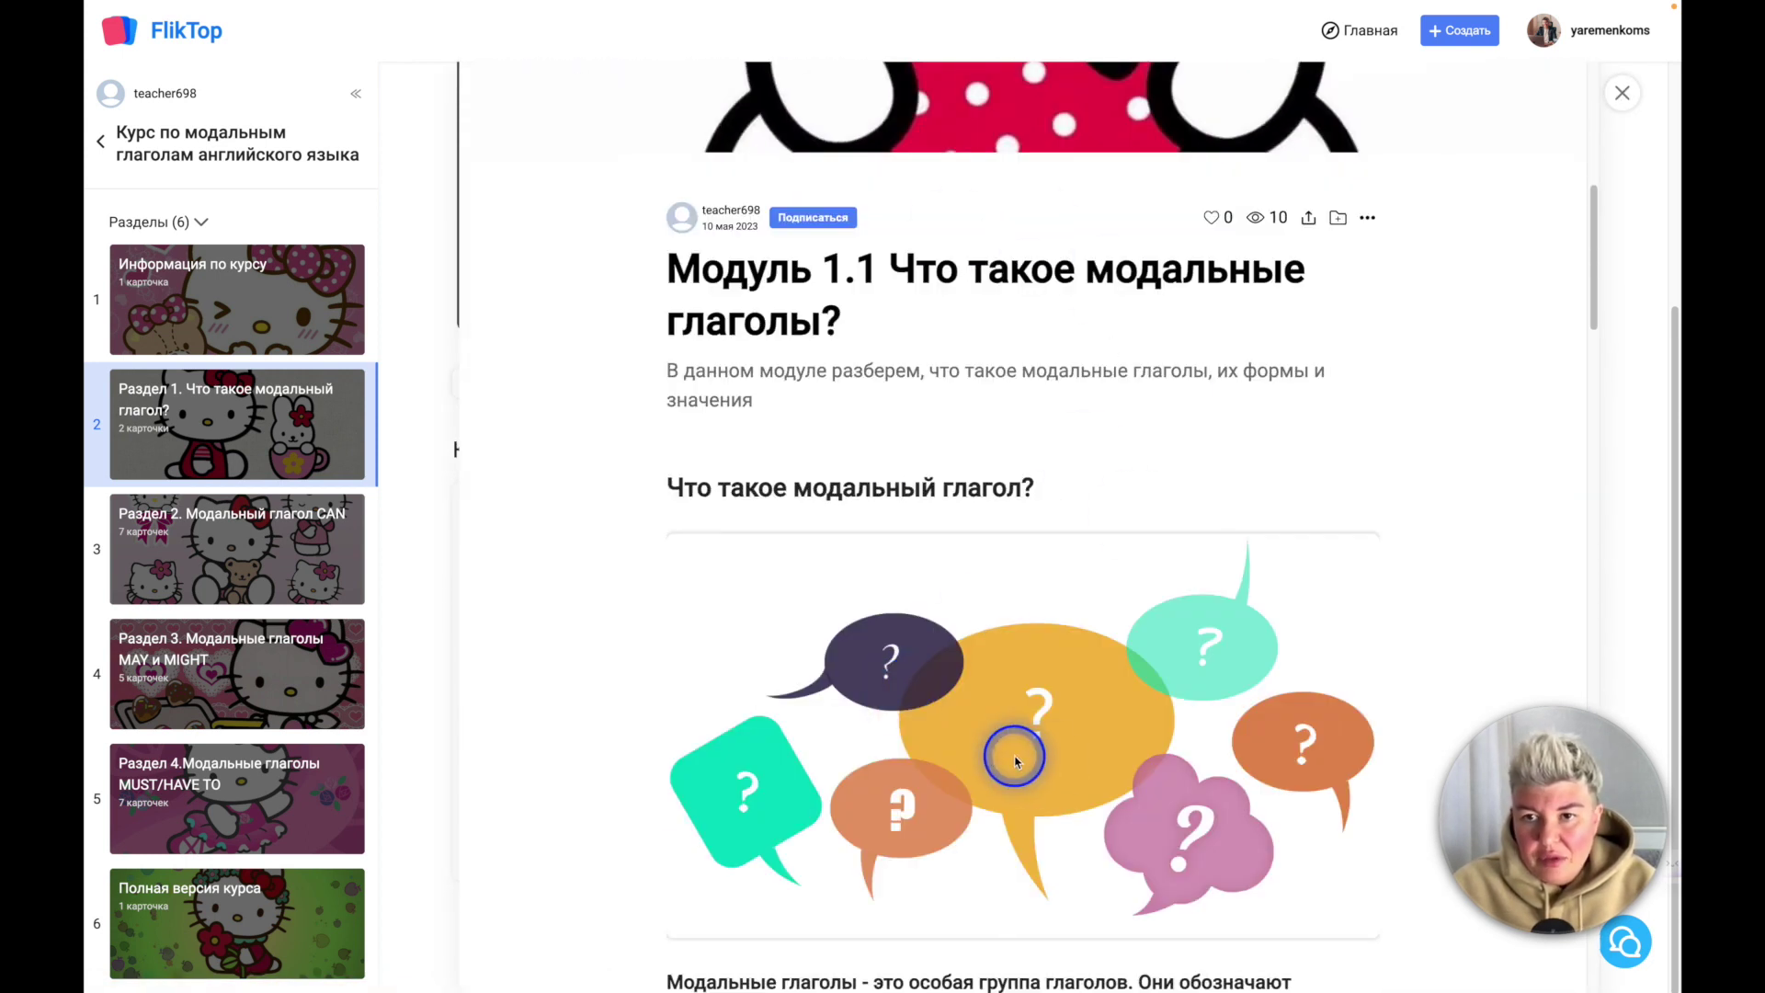
scroll(1016, 754, down, 3)
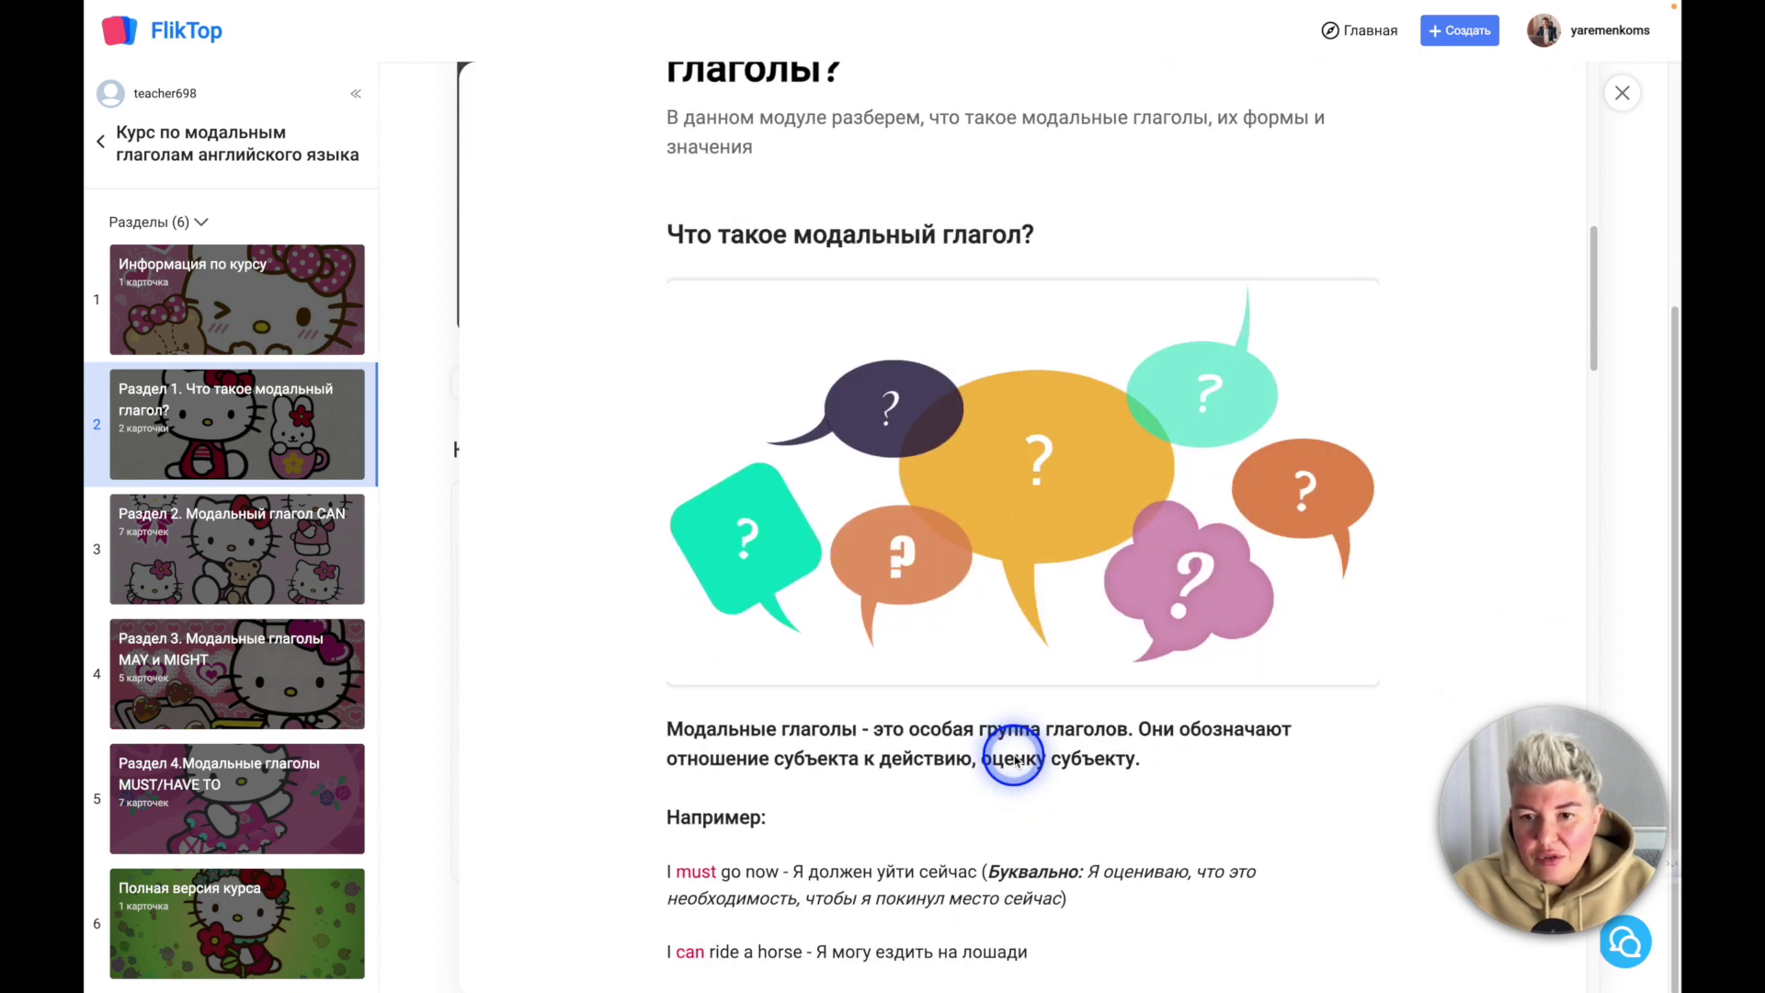
scroll(1016, 758, down, 2)
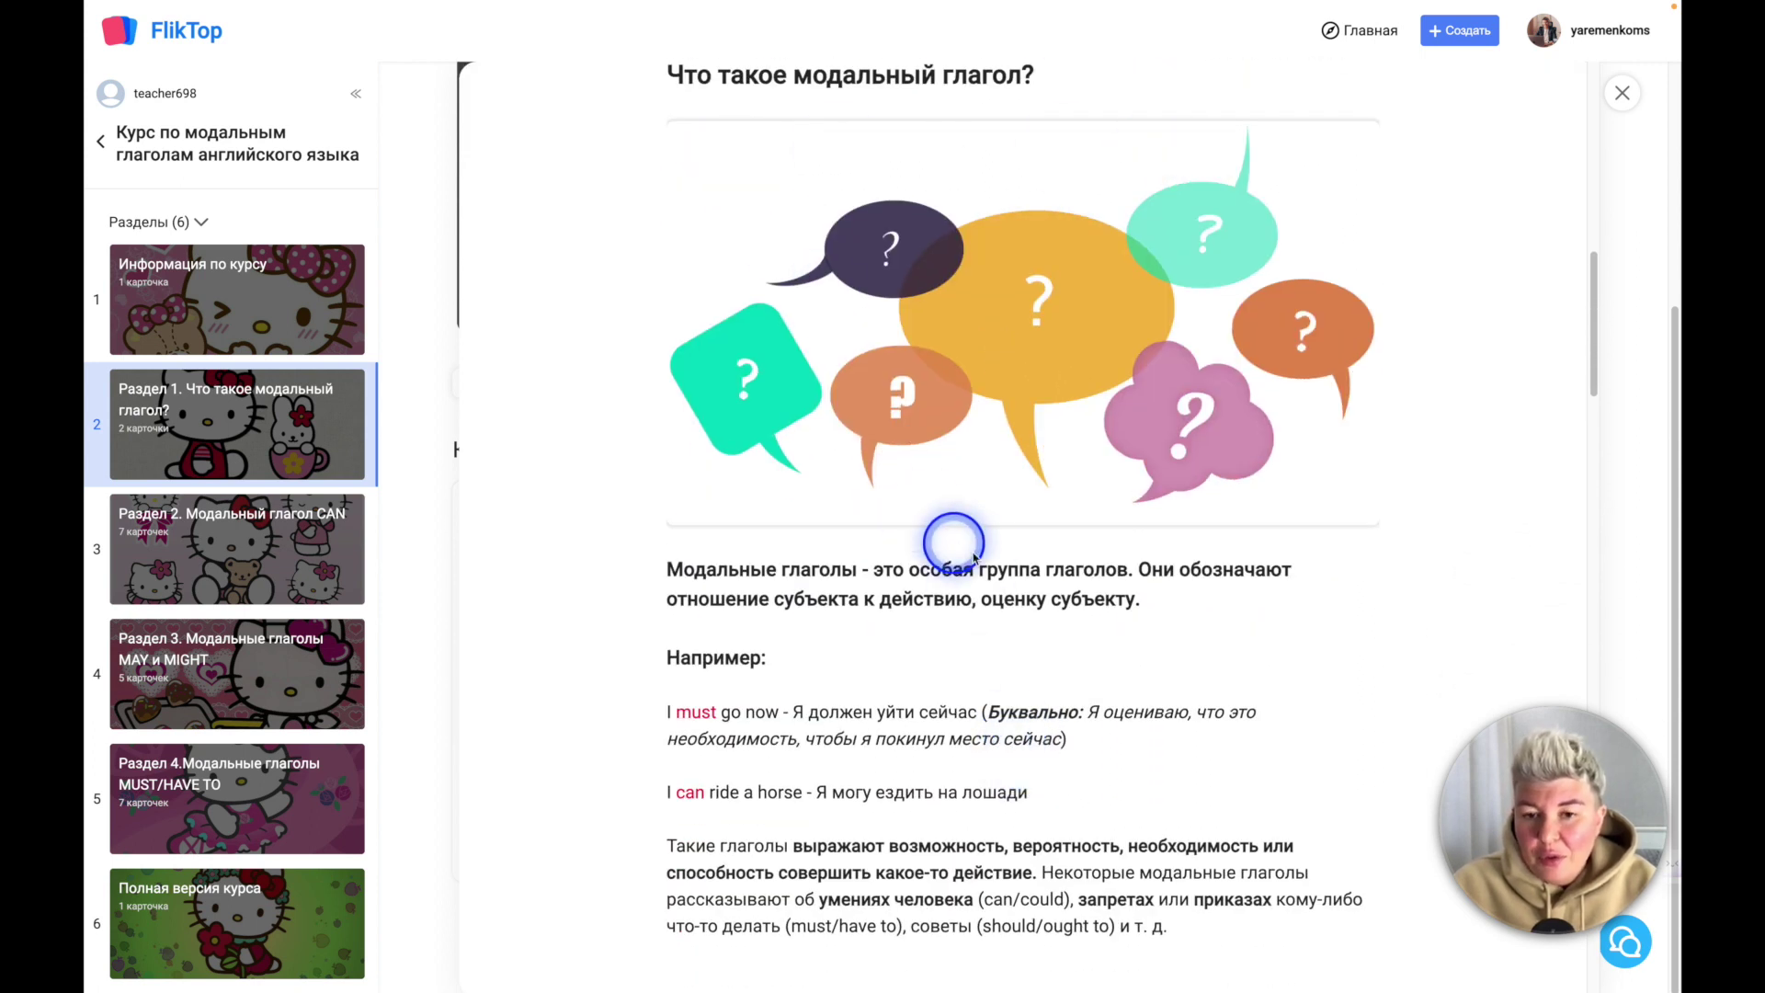
scroll(969, 548, down, 15)
scroll(975, 558, down, 10)
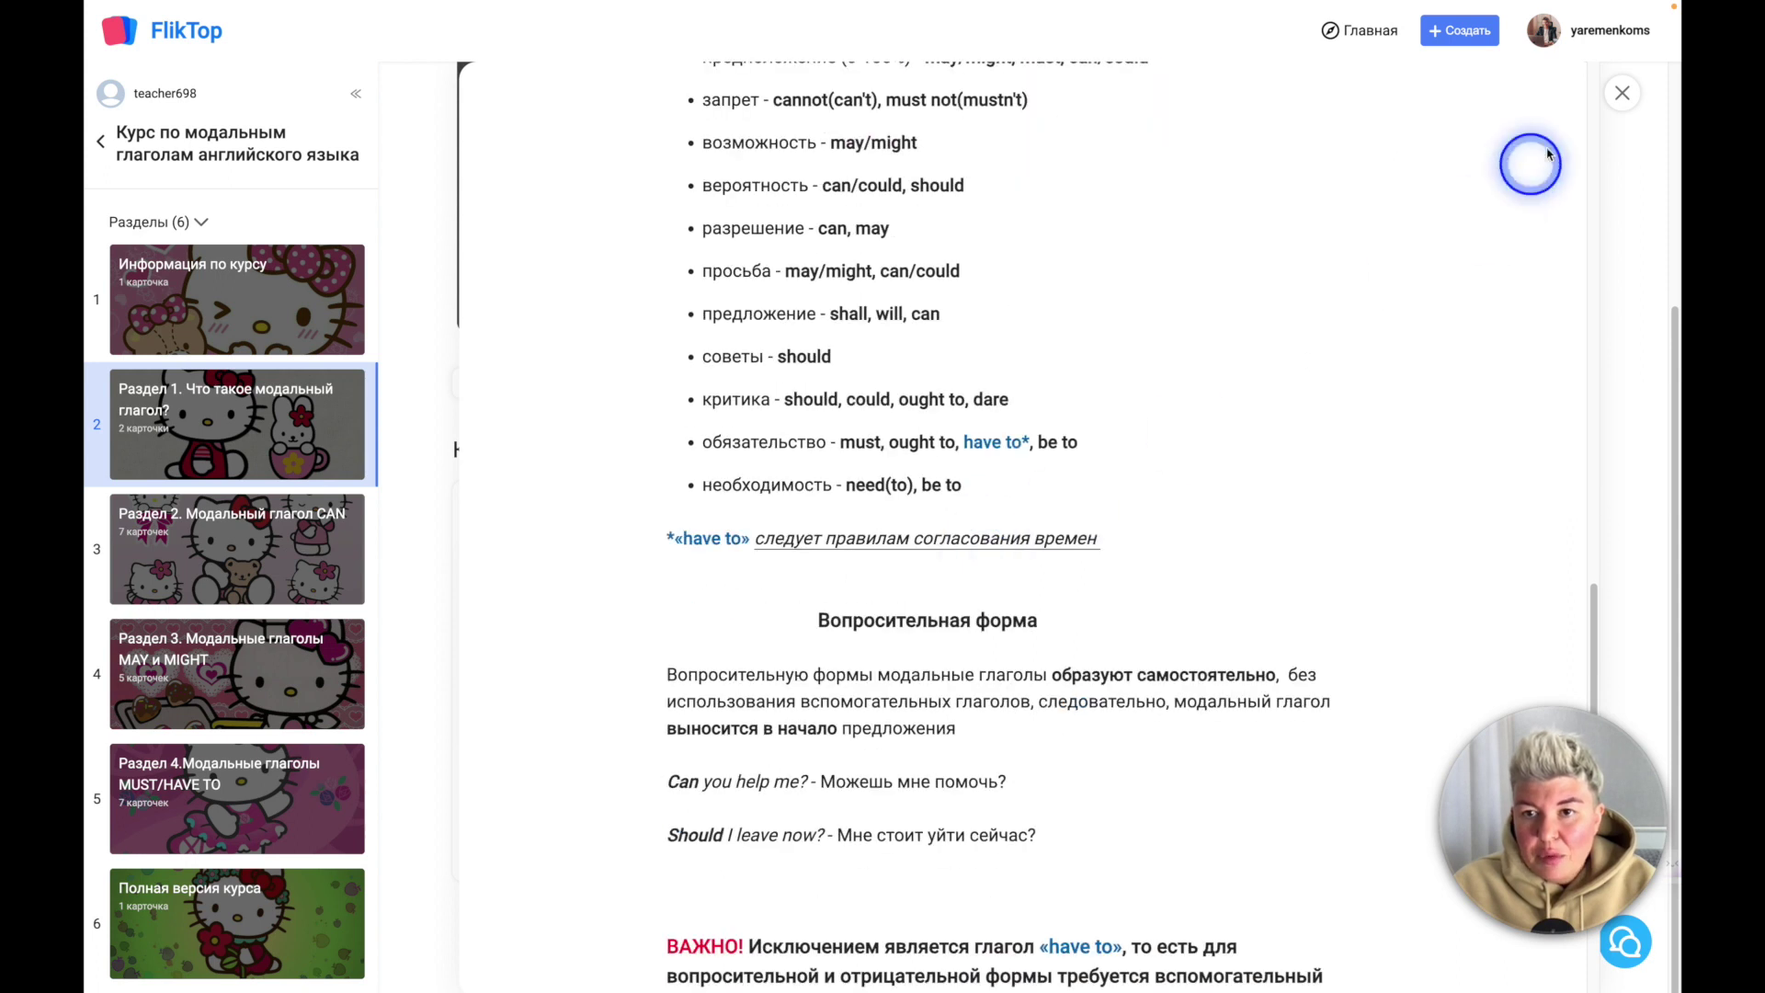
click(1623, 93)
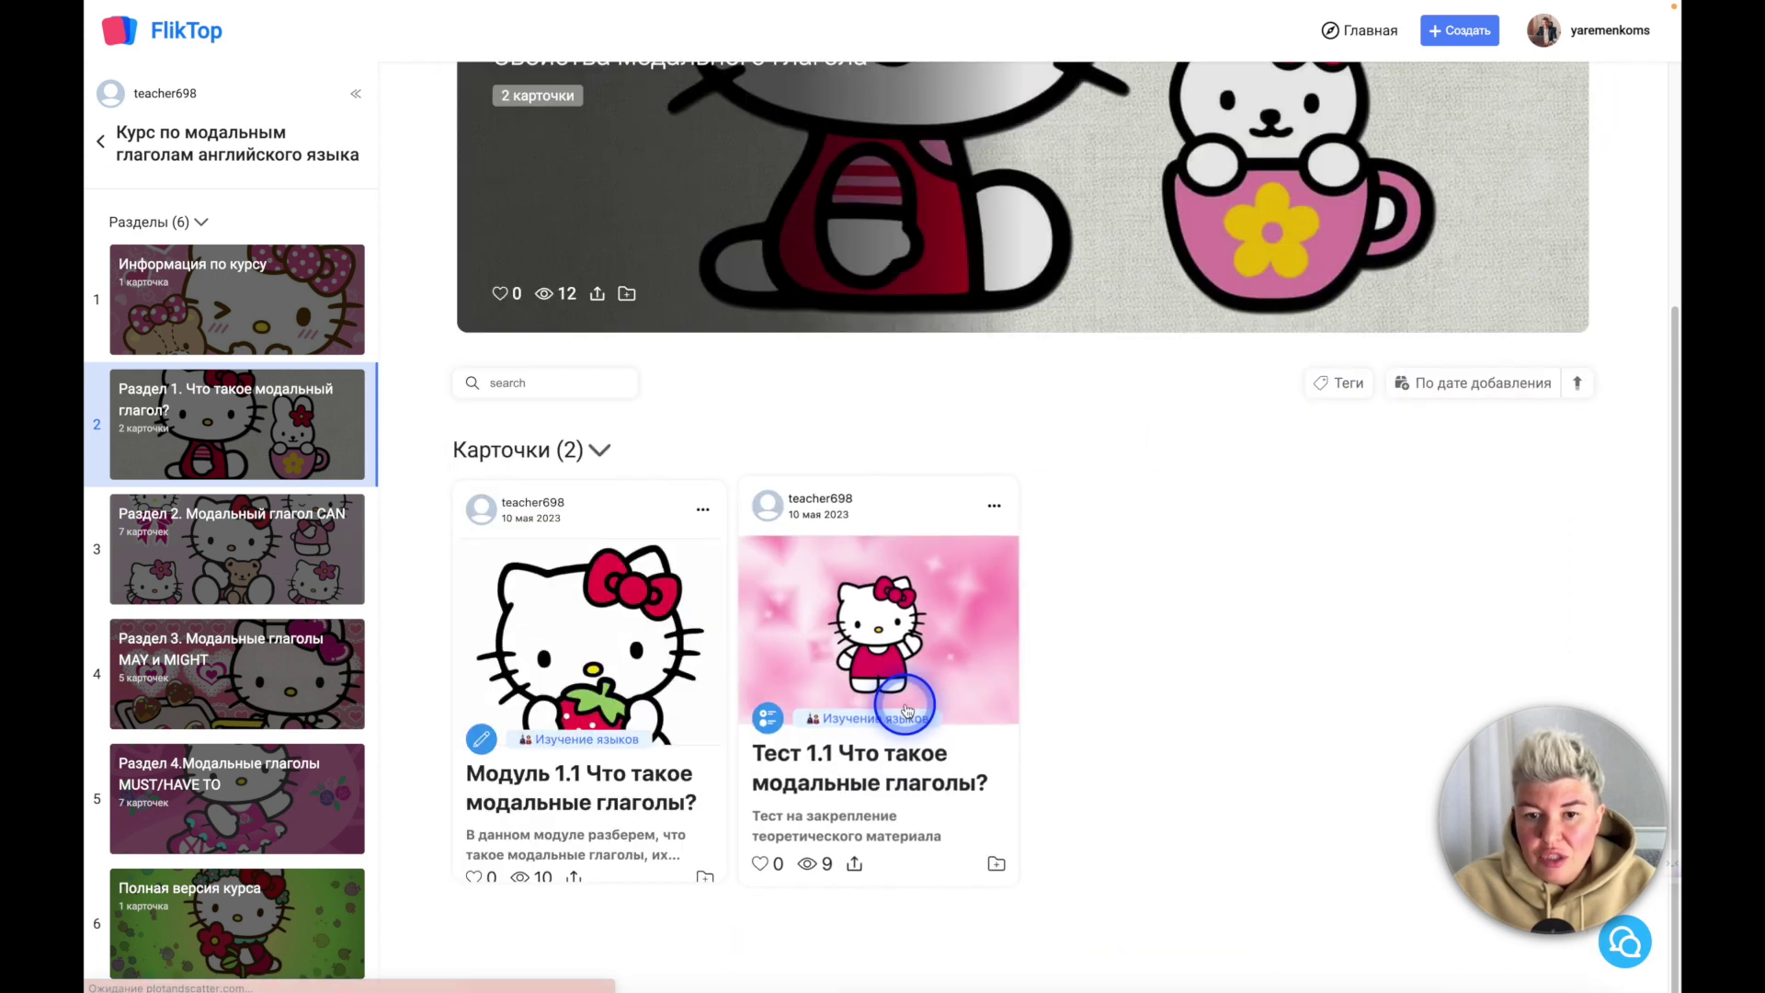
Step: Start Тест 1.1 and fill the first three gaps with "объекта к действию", "предпочтение" and "желаниях человека"
click(907, 769)
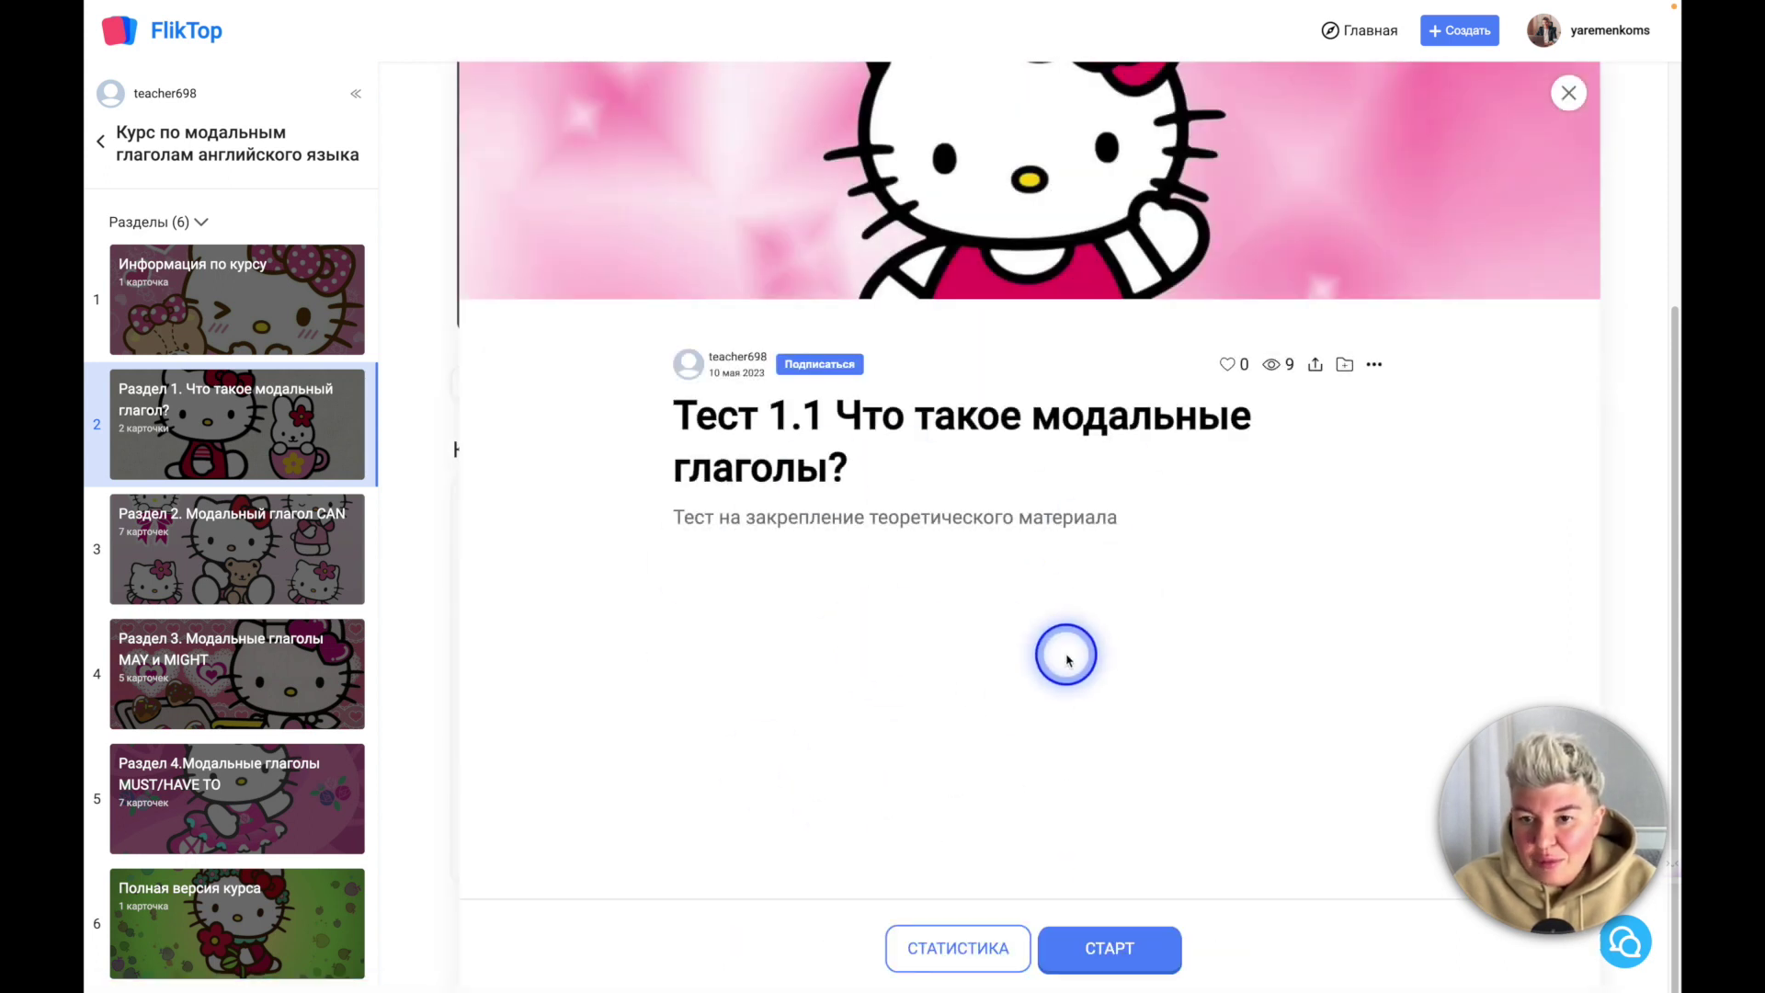
click(1157, 961)
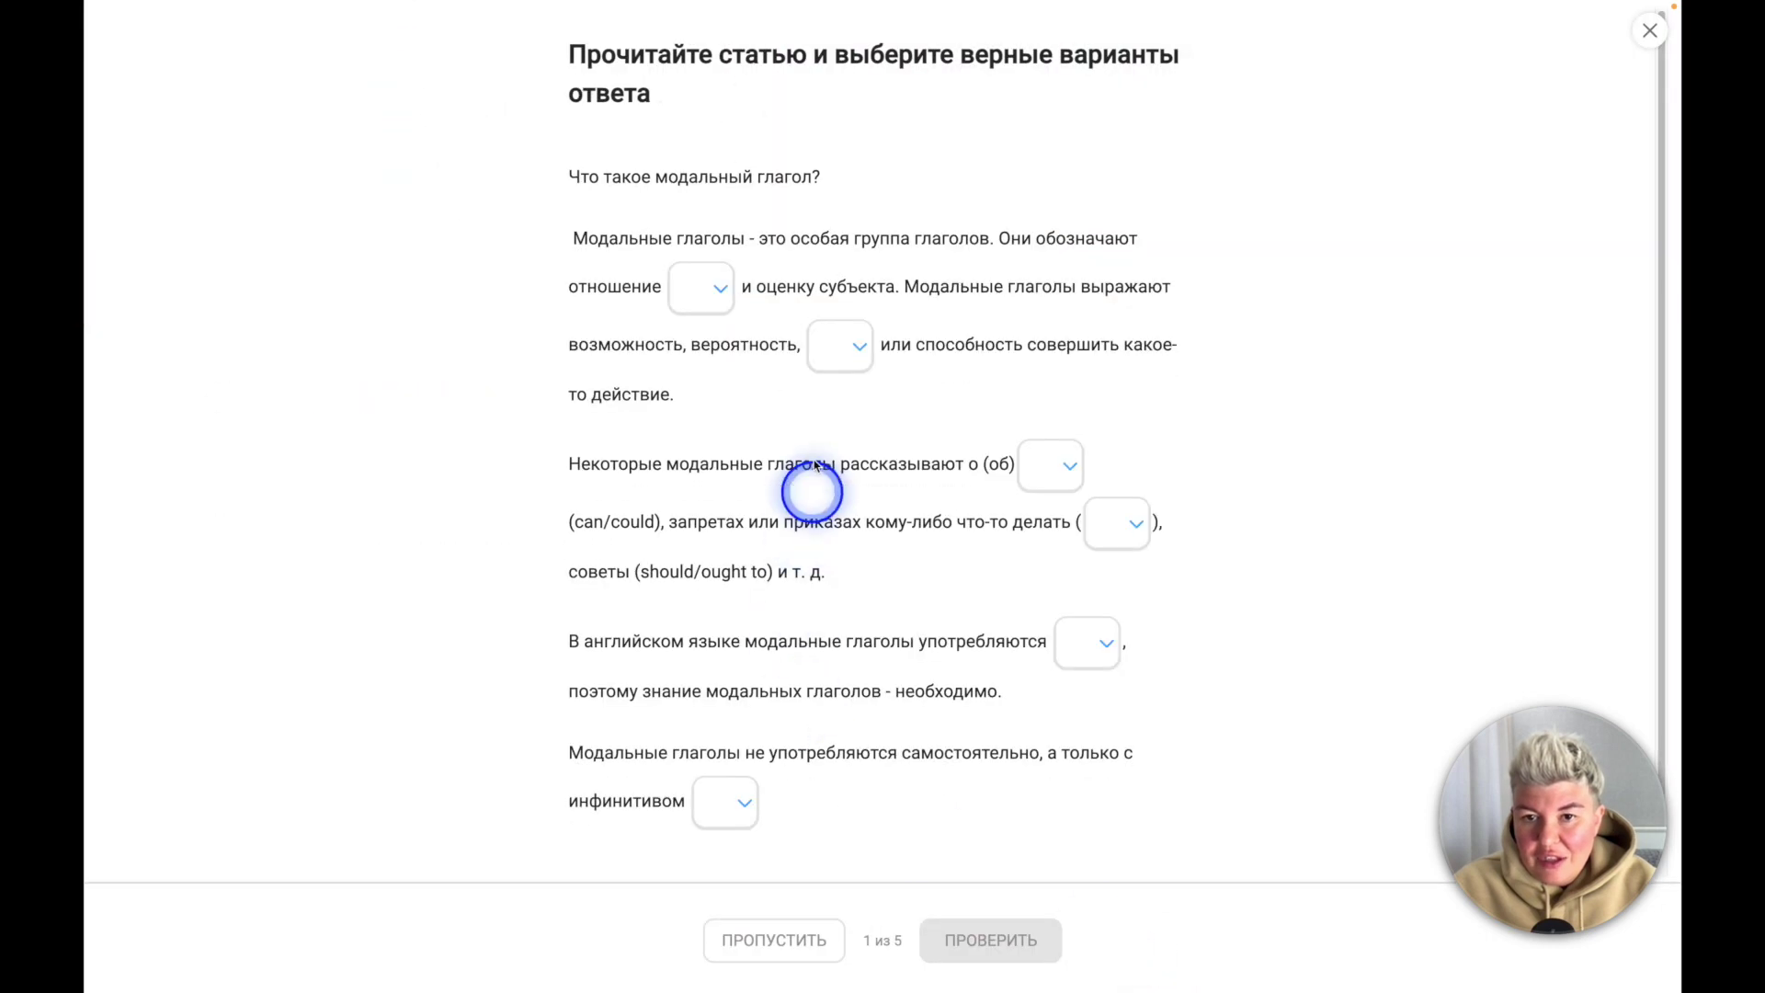
click(720, 293)
click(662, 363)
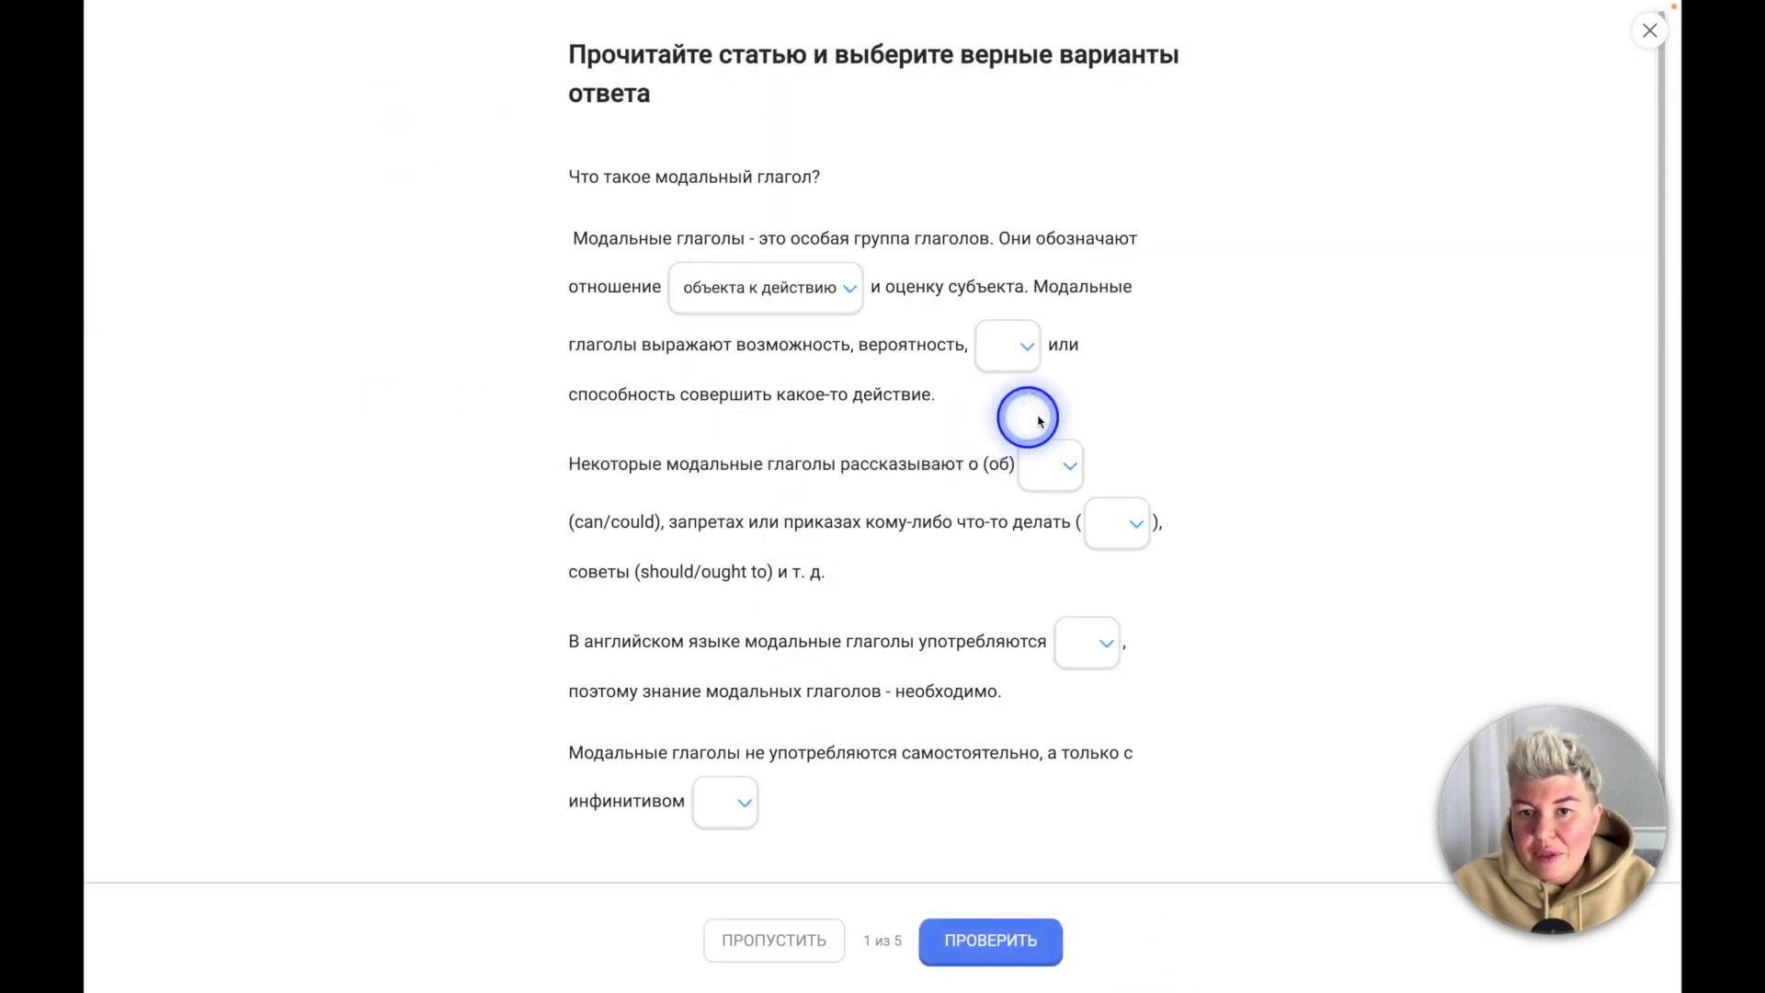
click(1026, 356)
click(1067, 422)
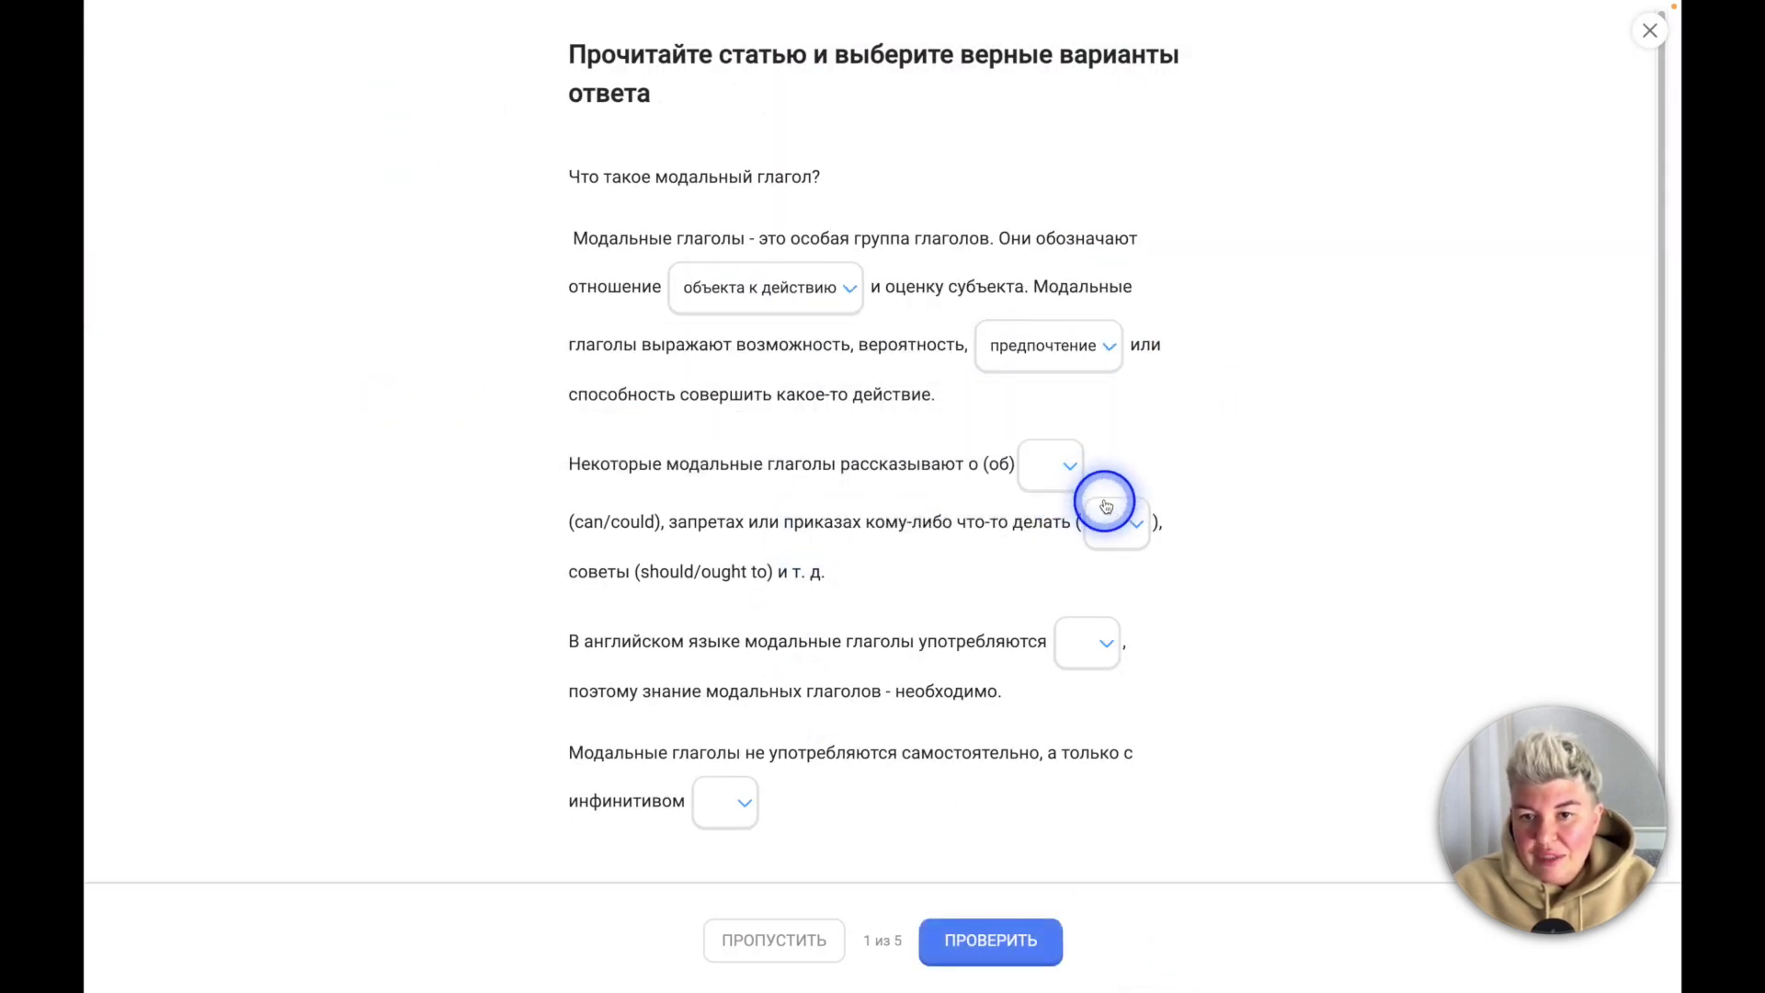
click(1065, 467)
click(1059, 543)
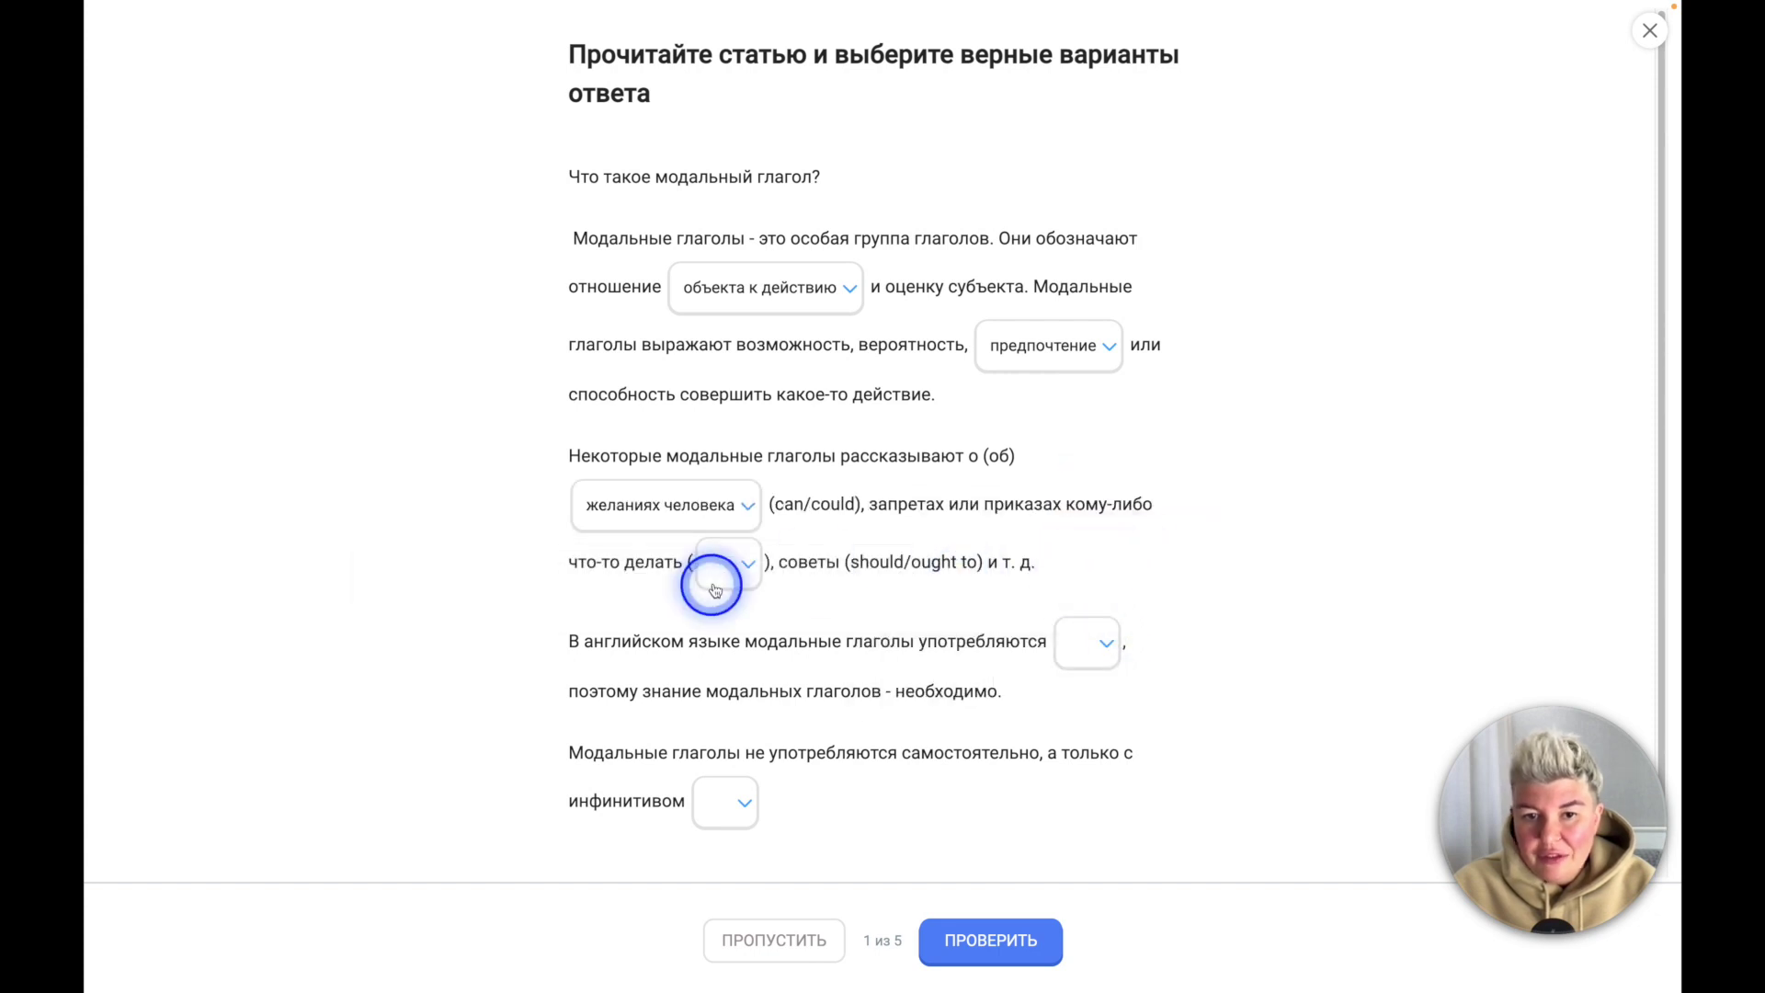
Step: Fill the remaining three gaps with "can/could", "часто" and "с 3-ей формой глагола", and submit the first task
click(747, 570)
click(772, 639)
click(1092, 646)
click(1039, 723)
click(731, 798)
click(772, 729)
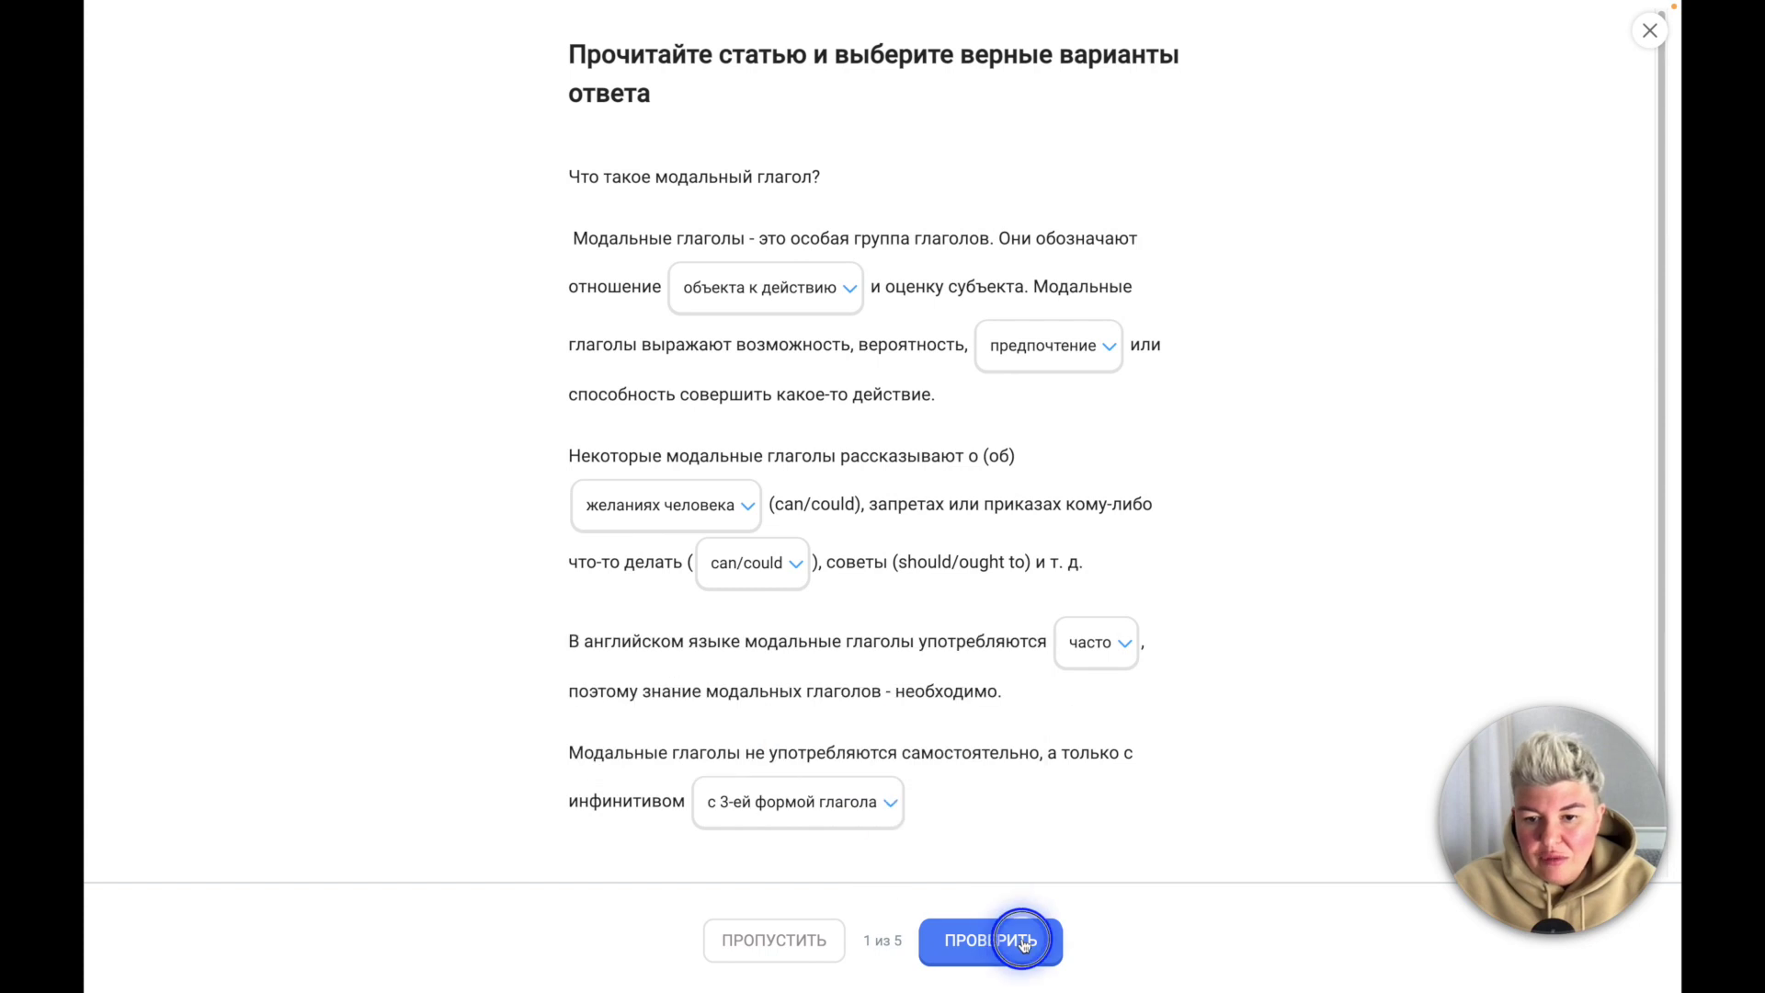
click(1024, 942)
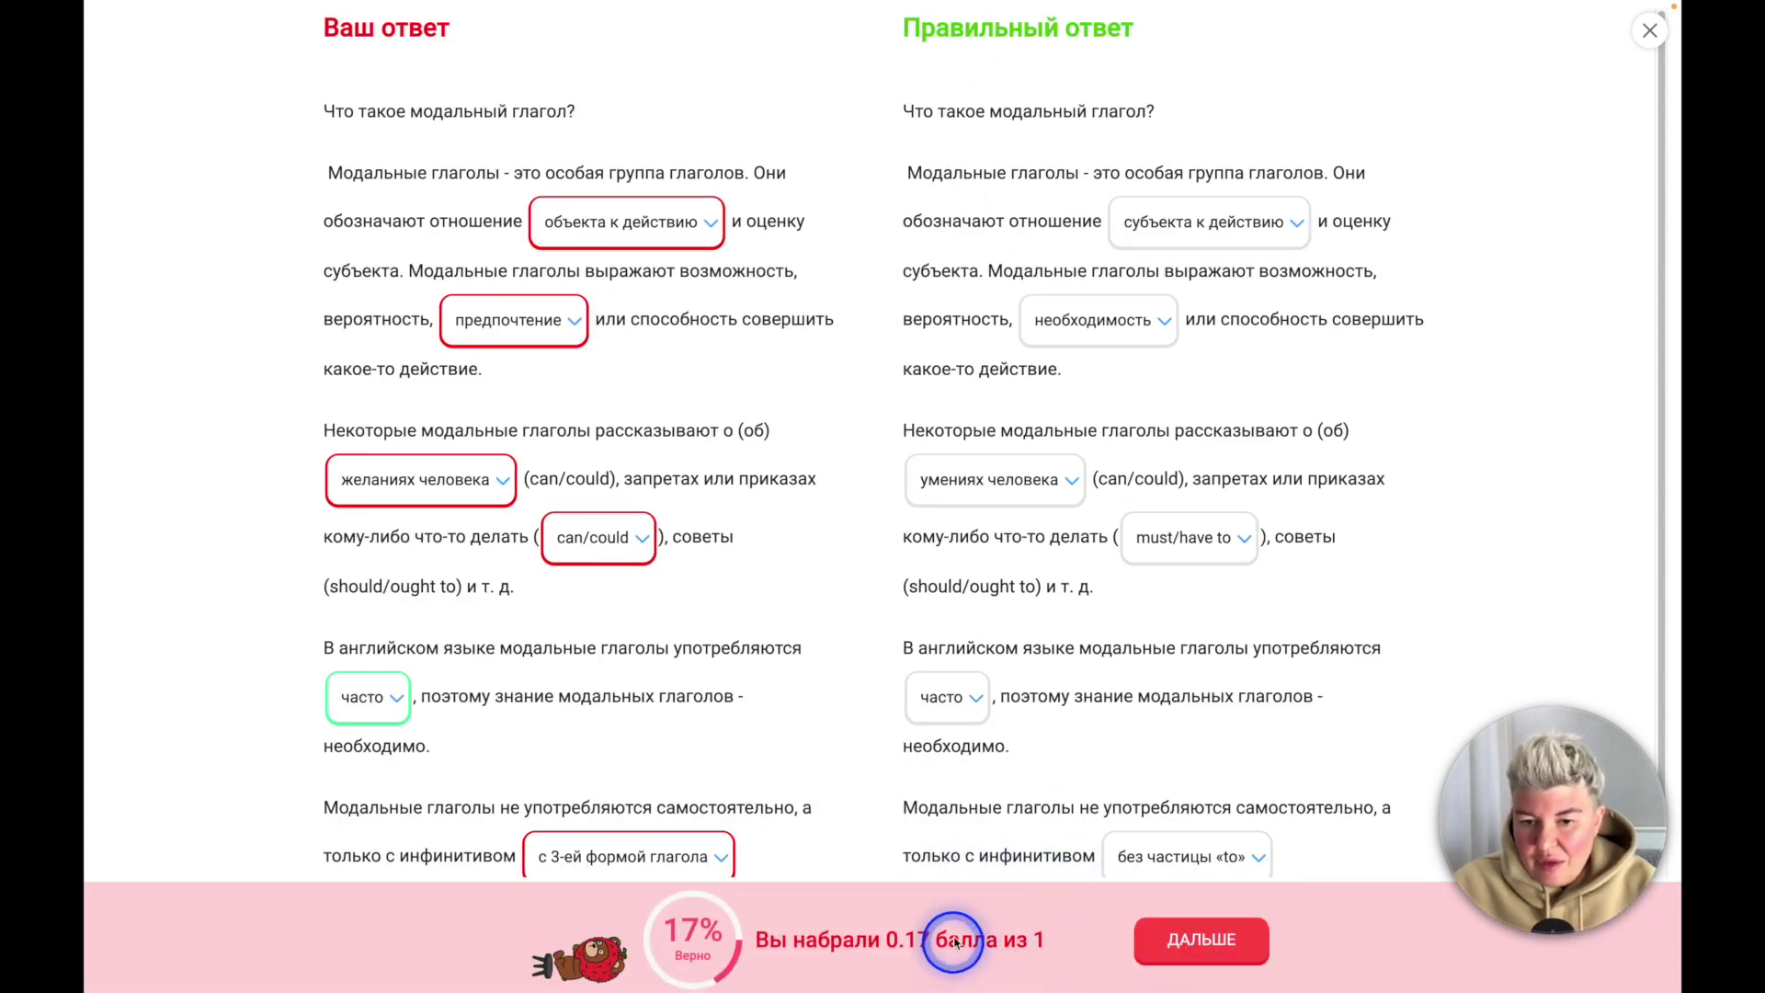
click(1204, 942)
Step: Sort "ought to" into Предположения and "might" and "could" into Критика, and submit the sorting task
drag(614, 563, 650, 442)
drag(699, 575, 1005, 427)
drag(779, 574, 1009, 480)
click(1022, 957)
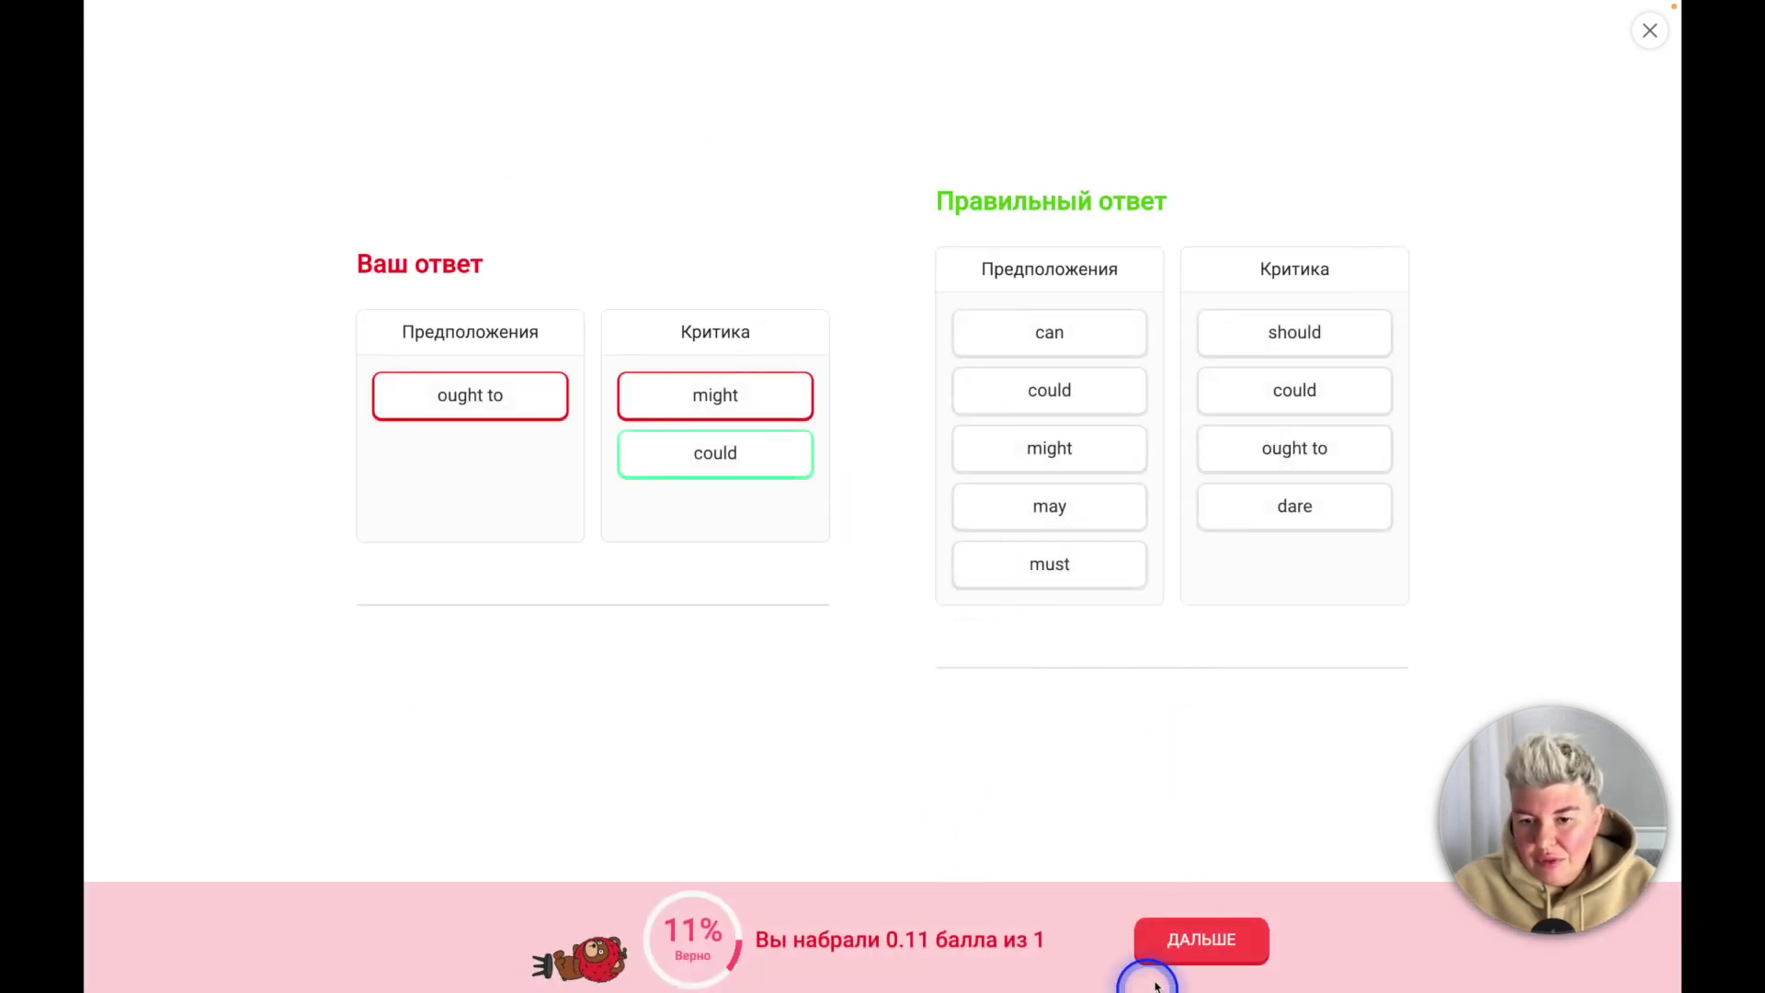
click(1196, 936)
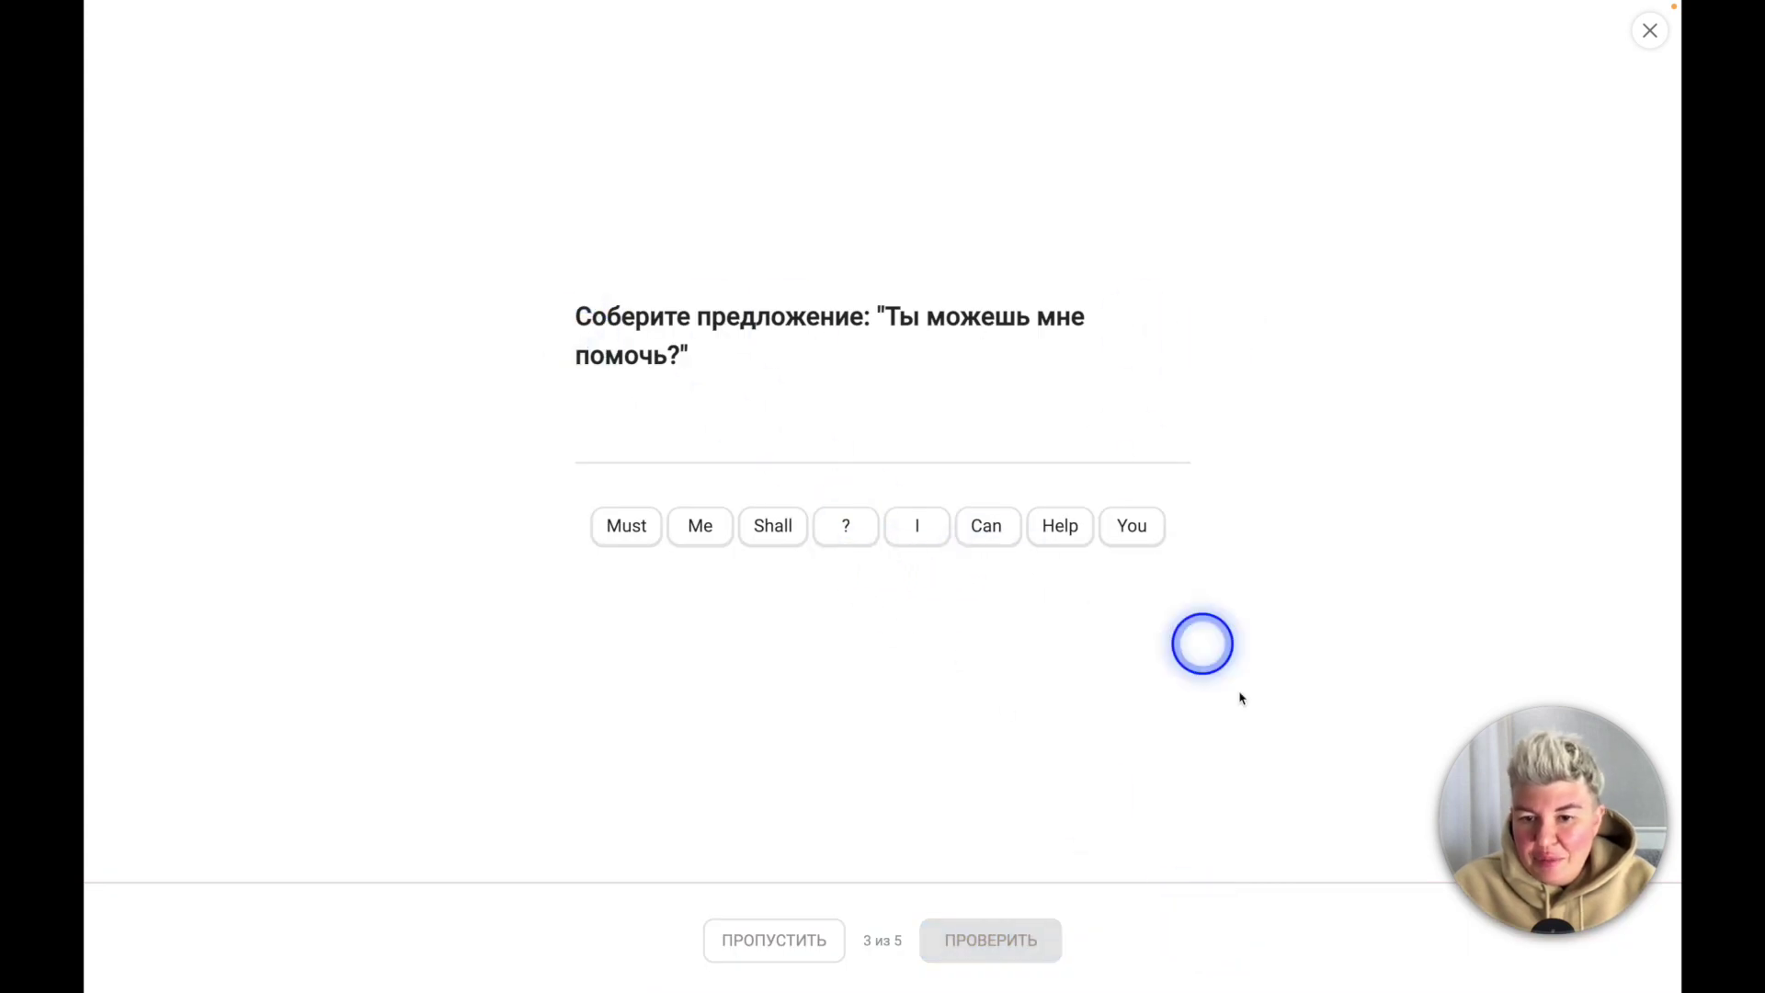
Step: Assemble an English answer for "Ты можешь мне помочь?" using words such as "Can" and "You", and submit it
click(947, 530)
click(984, 531)
click(1155, 537)
click(1049, 940)
click(1191, 938)
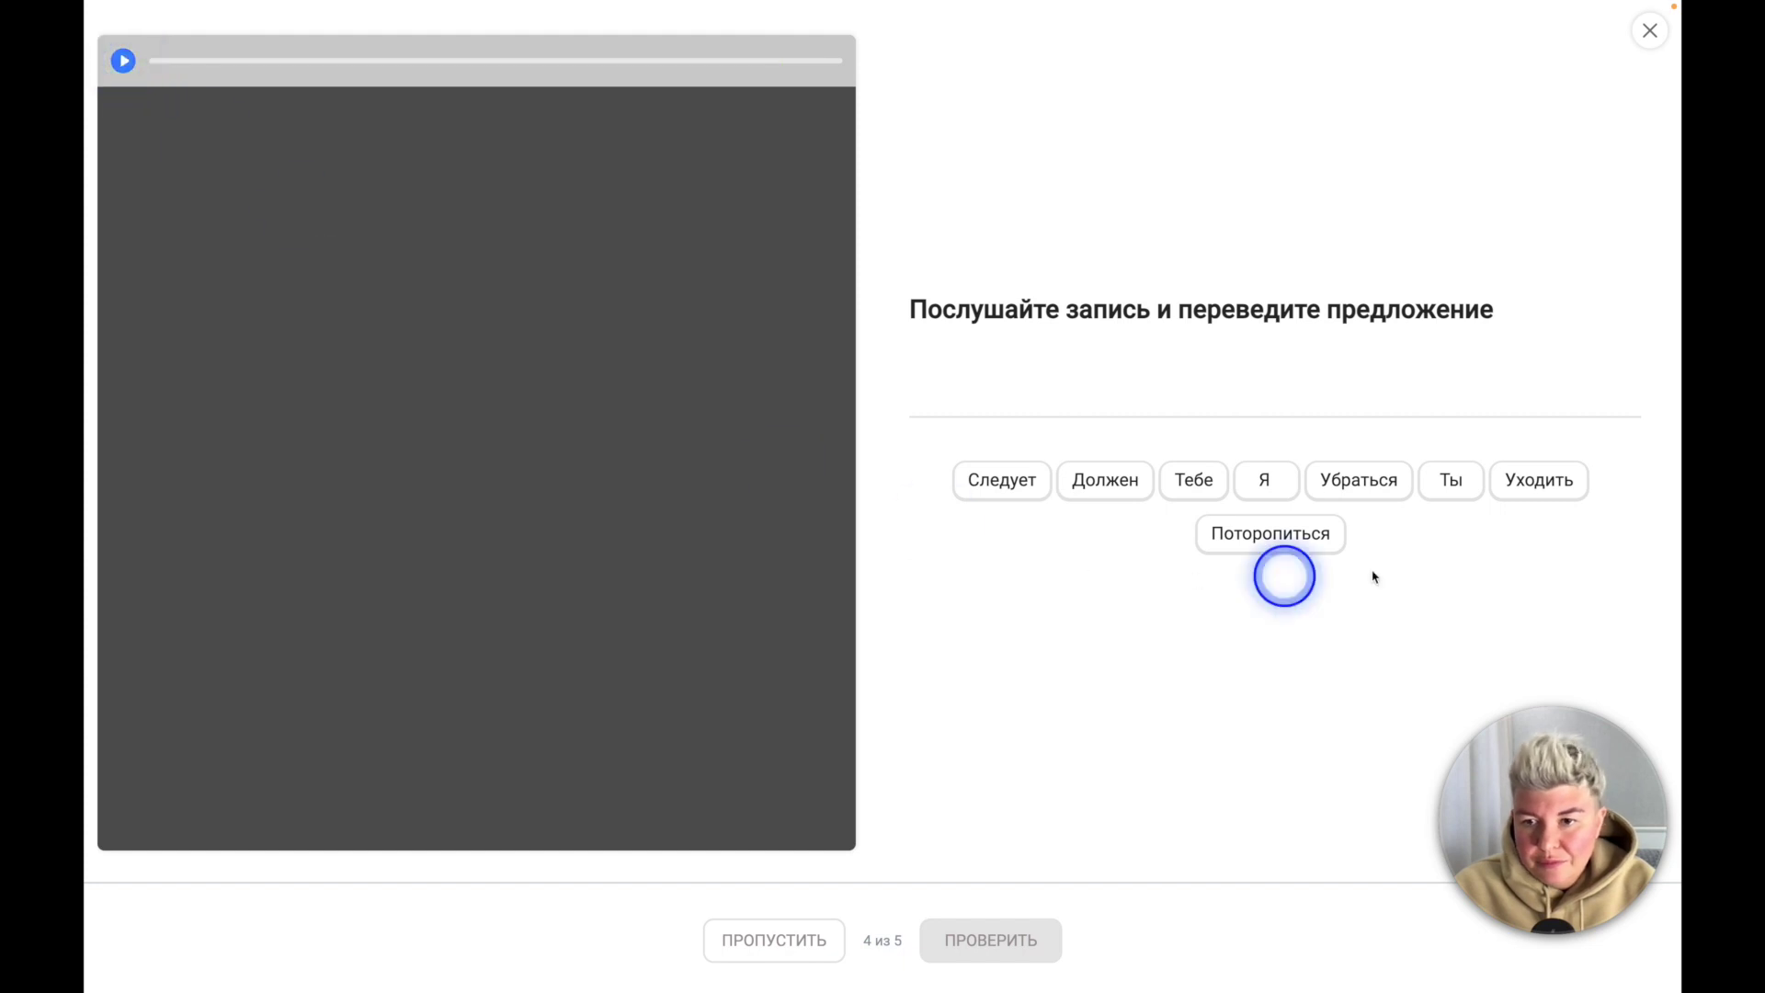
Step: Assemble the translation "Ты Должен Поторопиться" for the listening task and submit it
click(1451, 479)
click(1090, 487)
click(1211, 538)
click(998, 939)
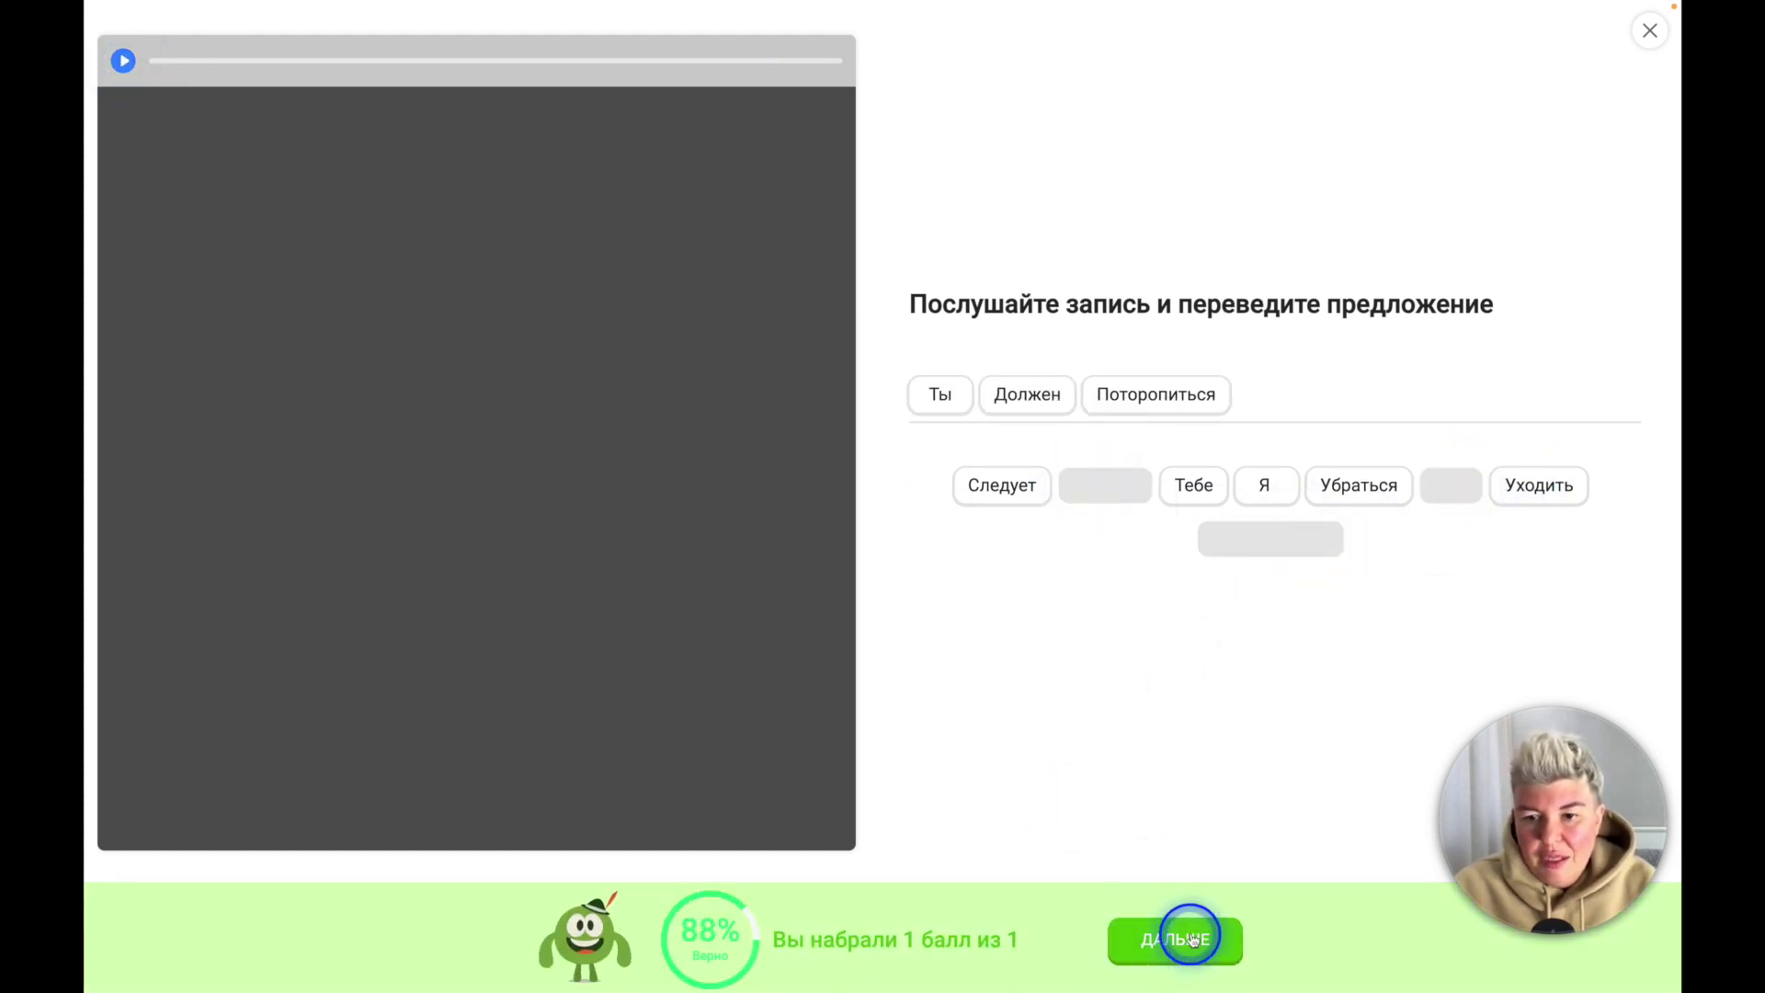
click(1173, 954)
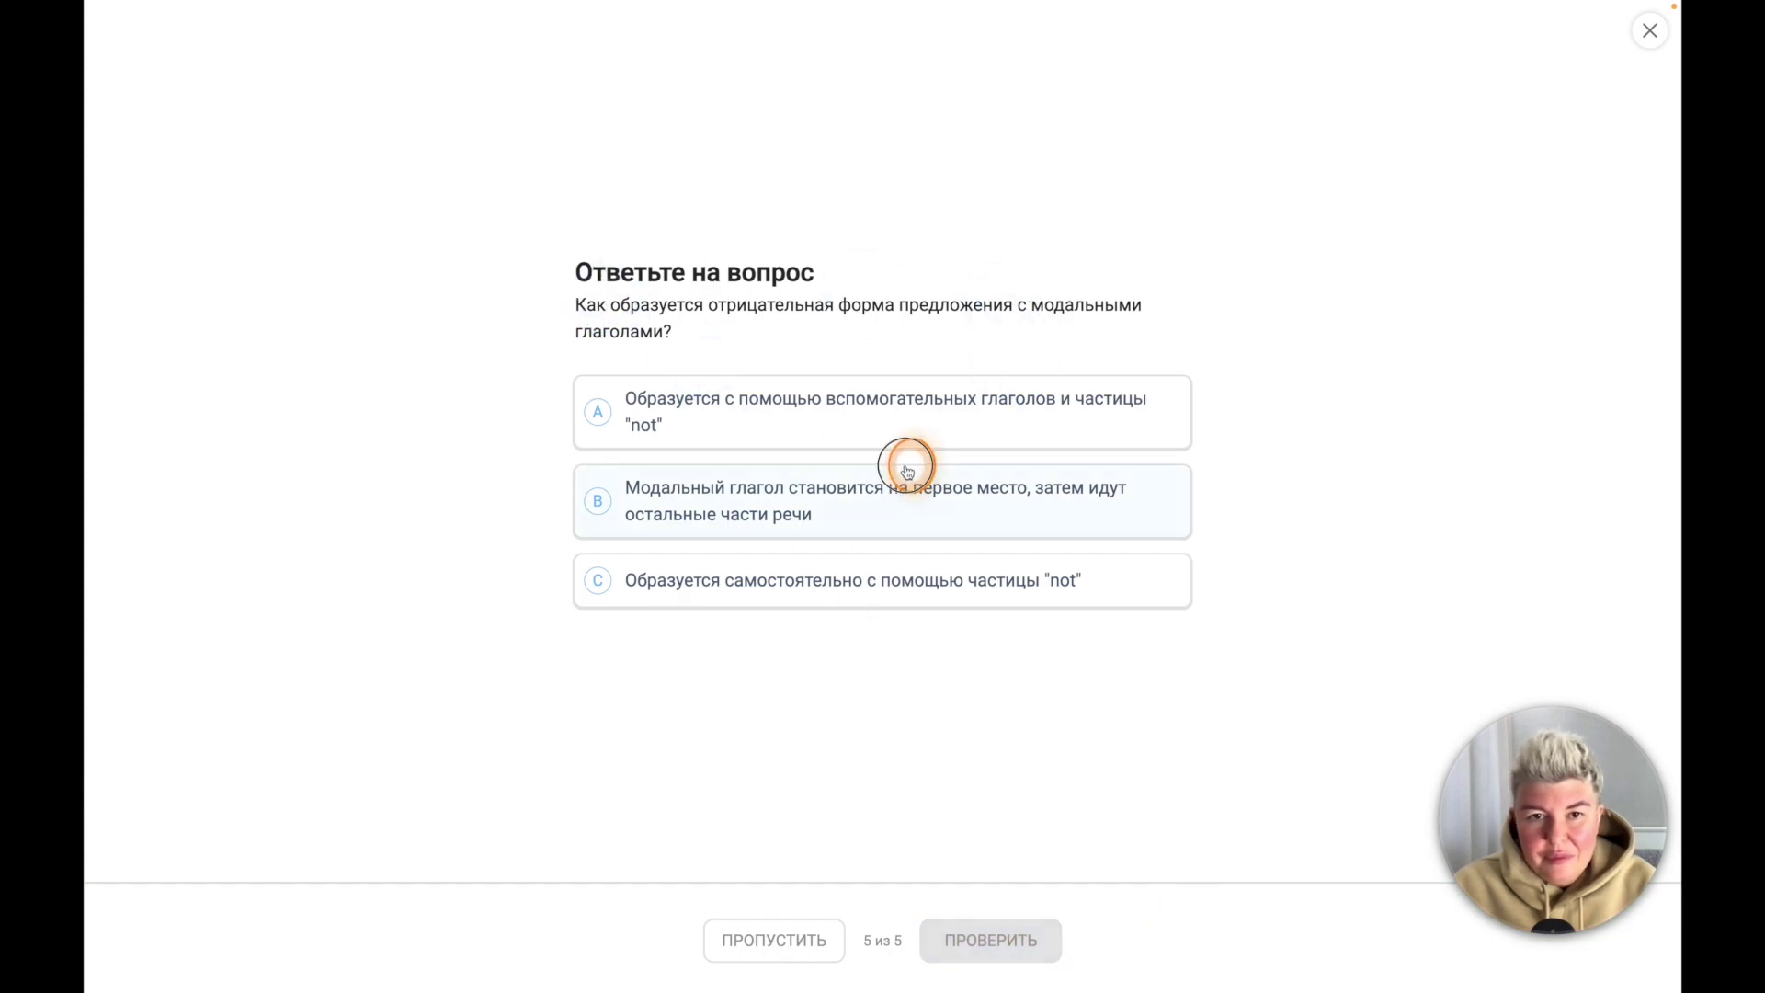
Step: Answer the negative-form question with "Образуется самостоятельно с помощью частицы "not"", submit it, and leave the test results
drag(908, 472, 926, 365)
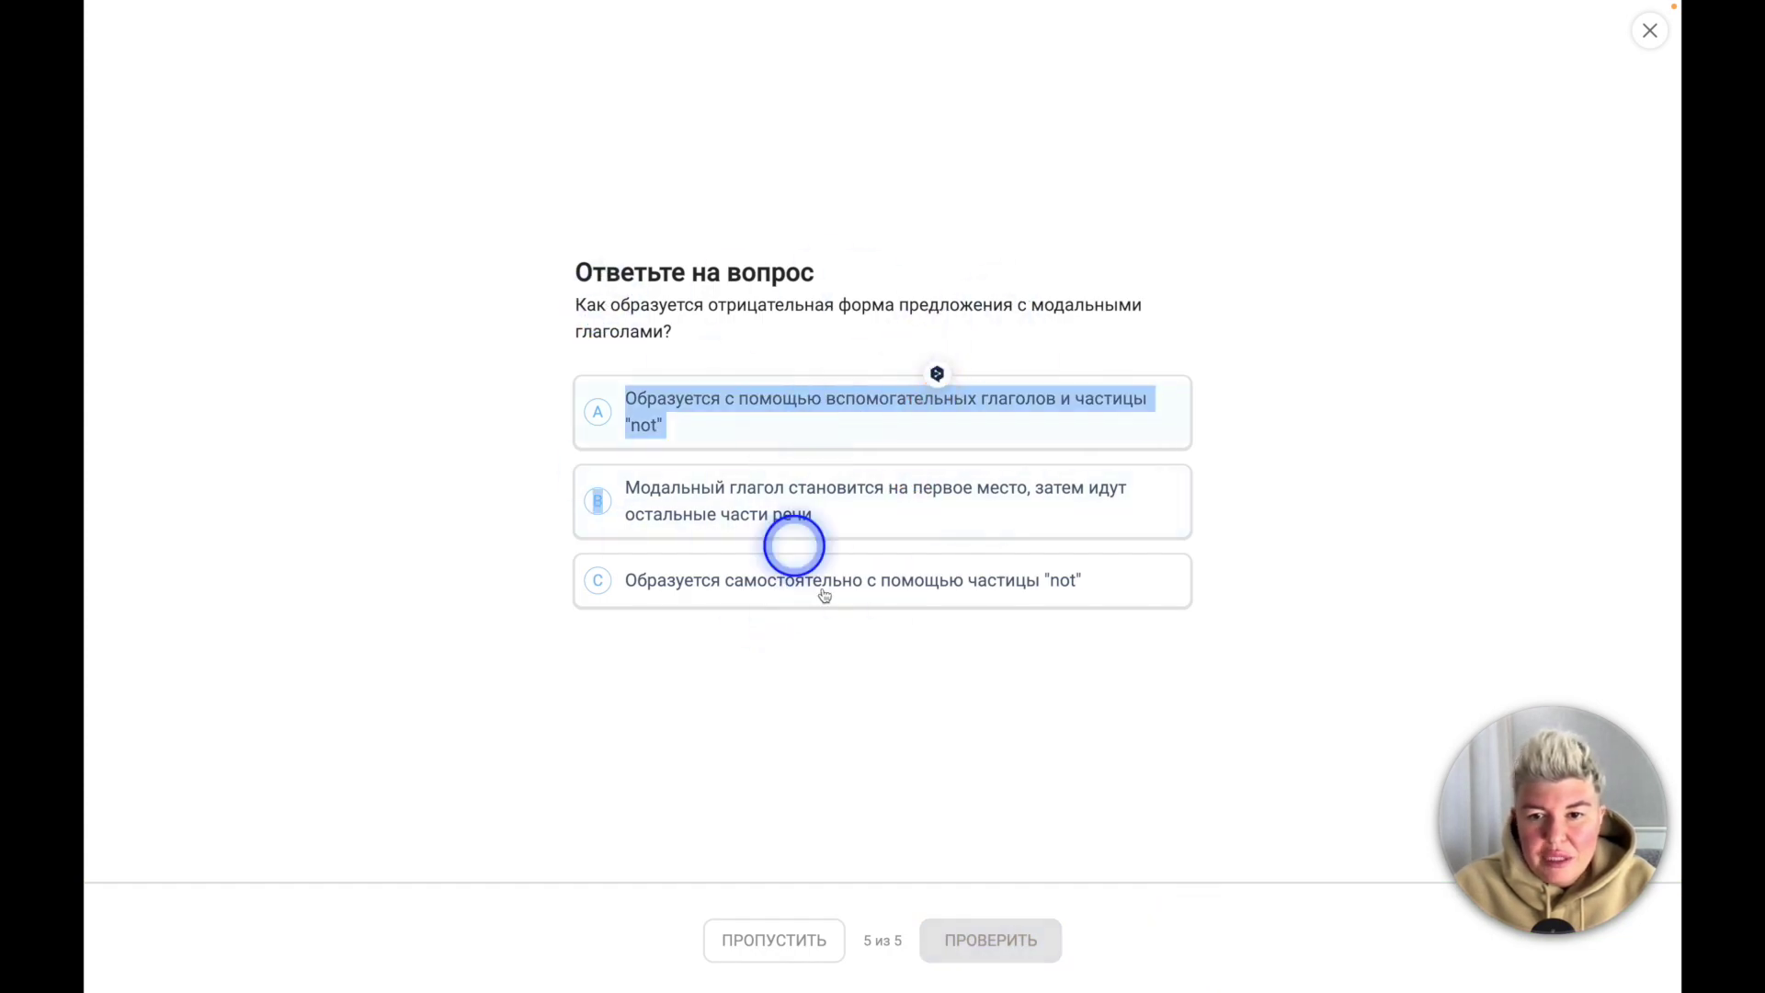
click(1140, 714)
click(979, 593)
click(1030, 943)
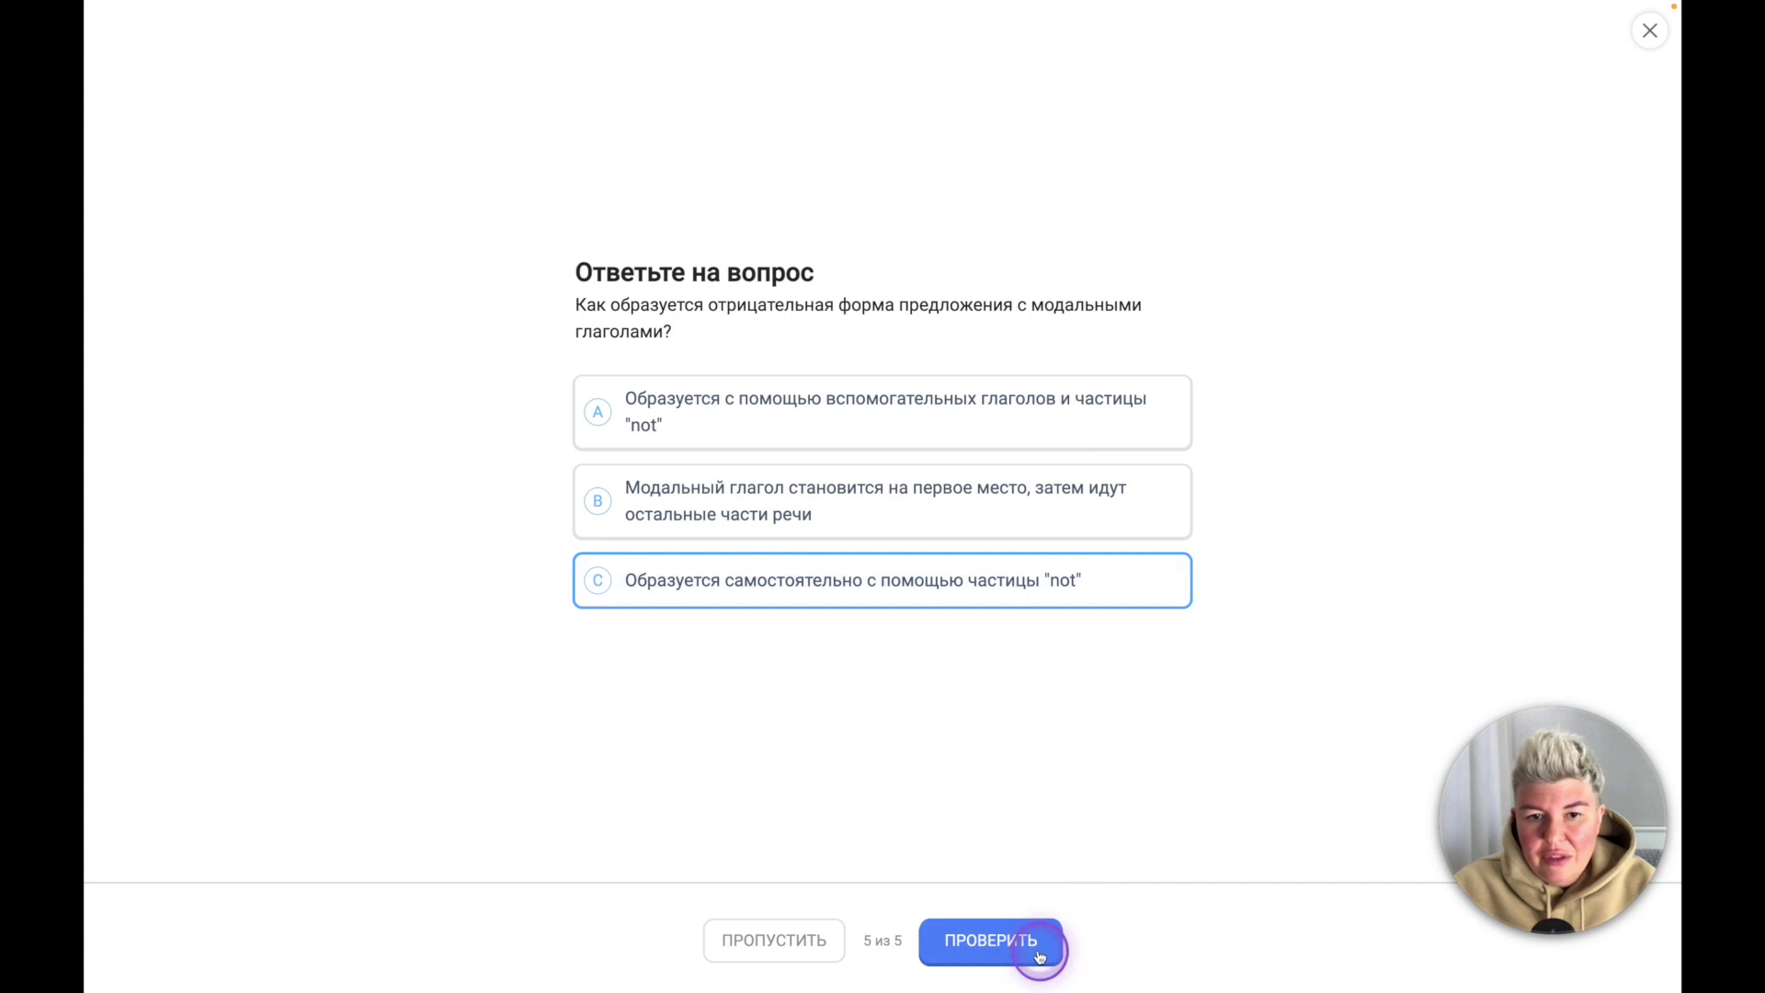
click(1174, 947)
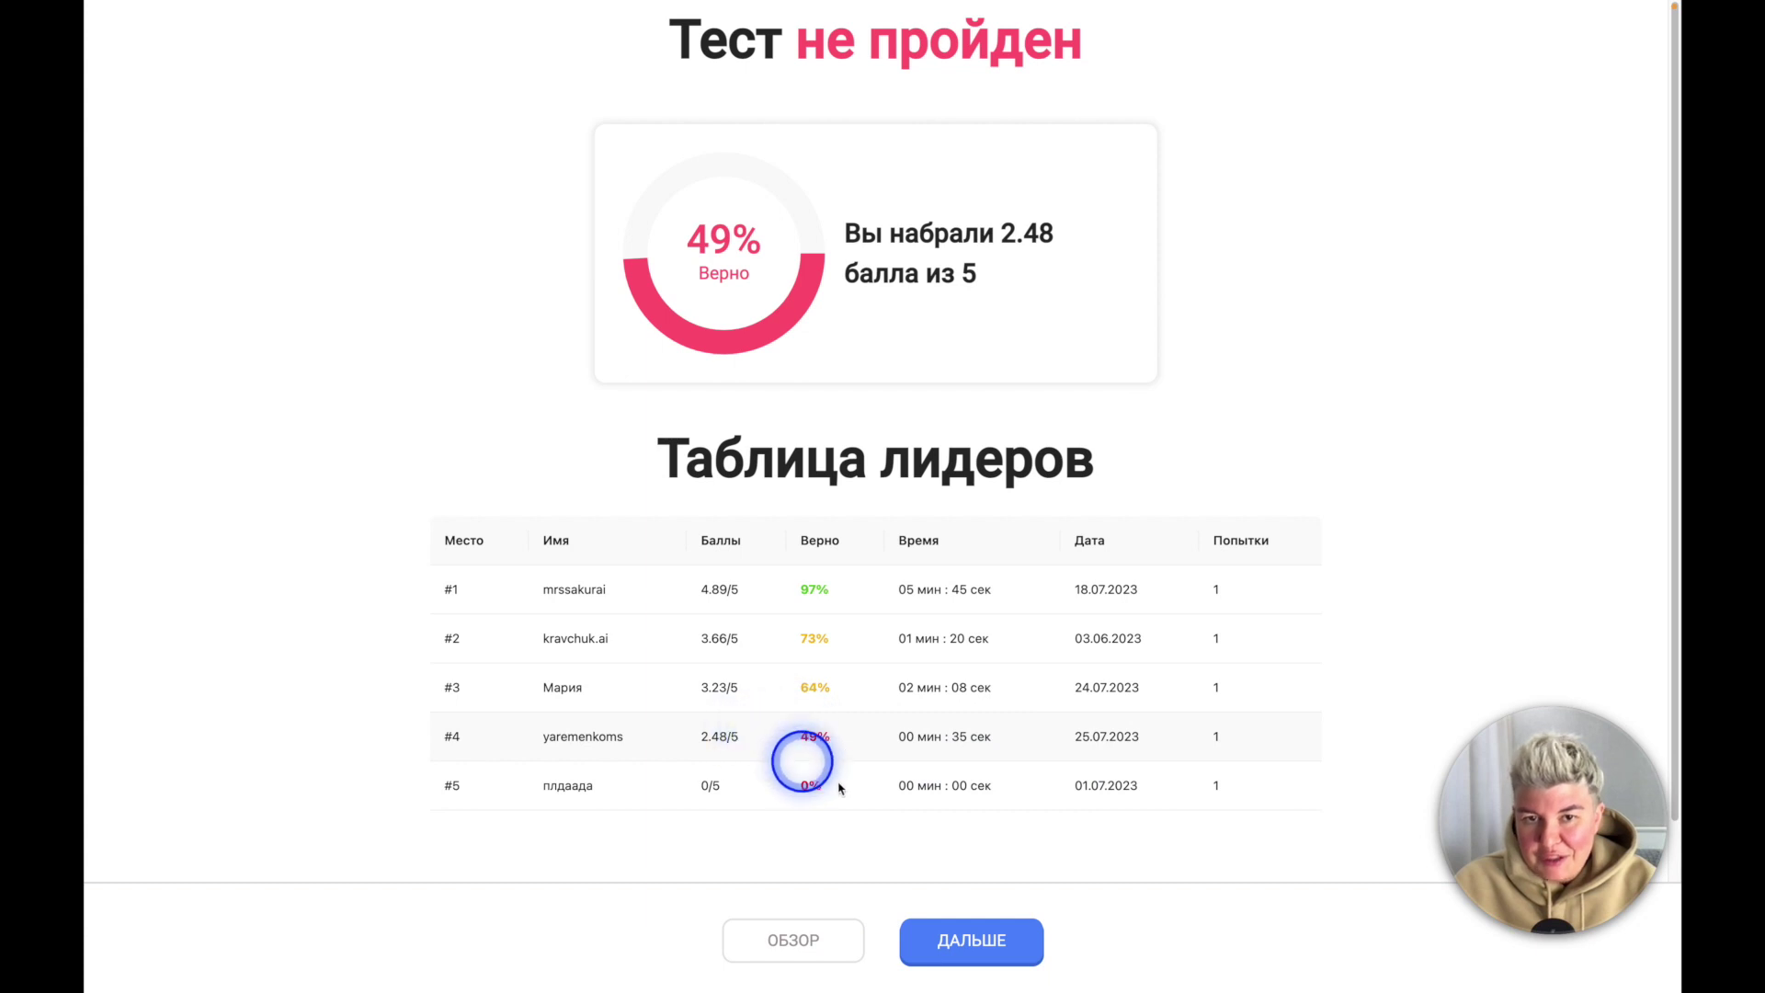
click(1013, 928)
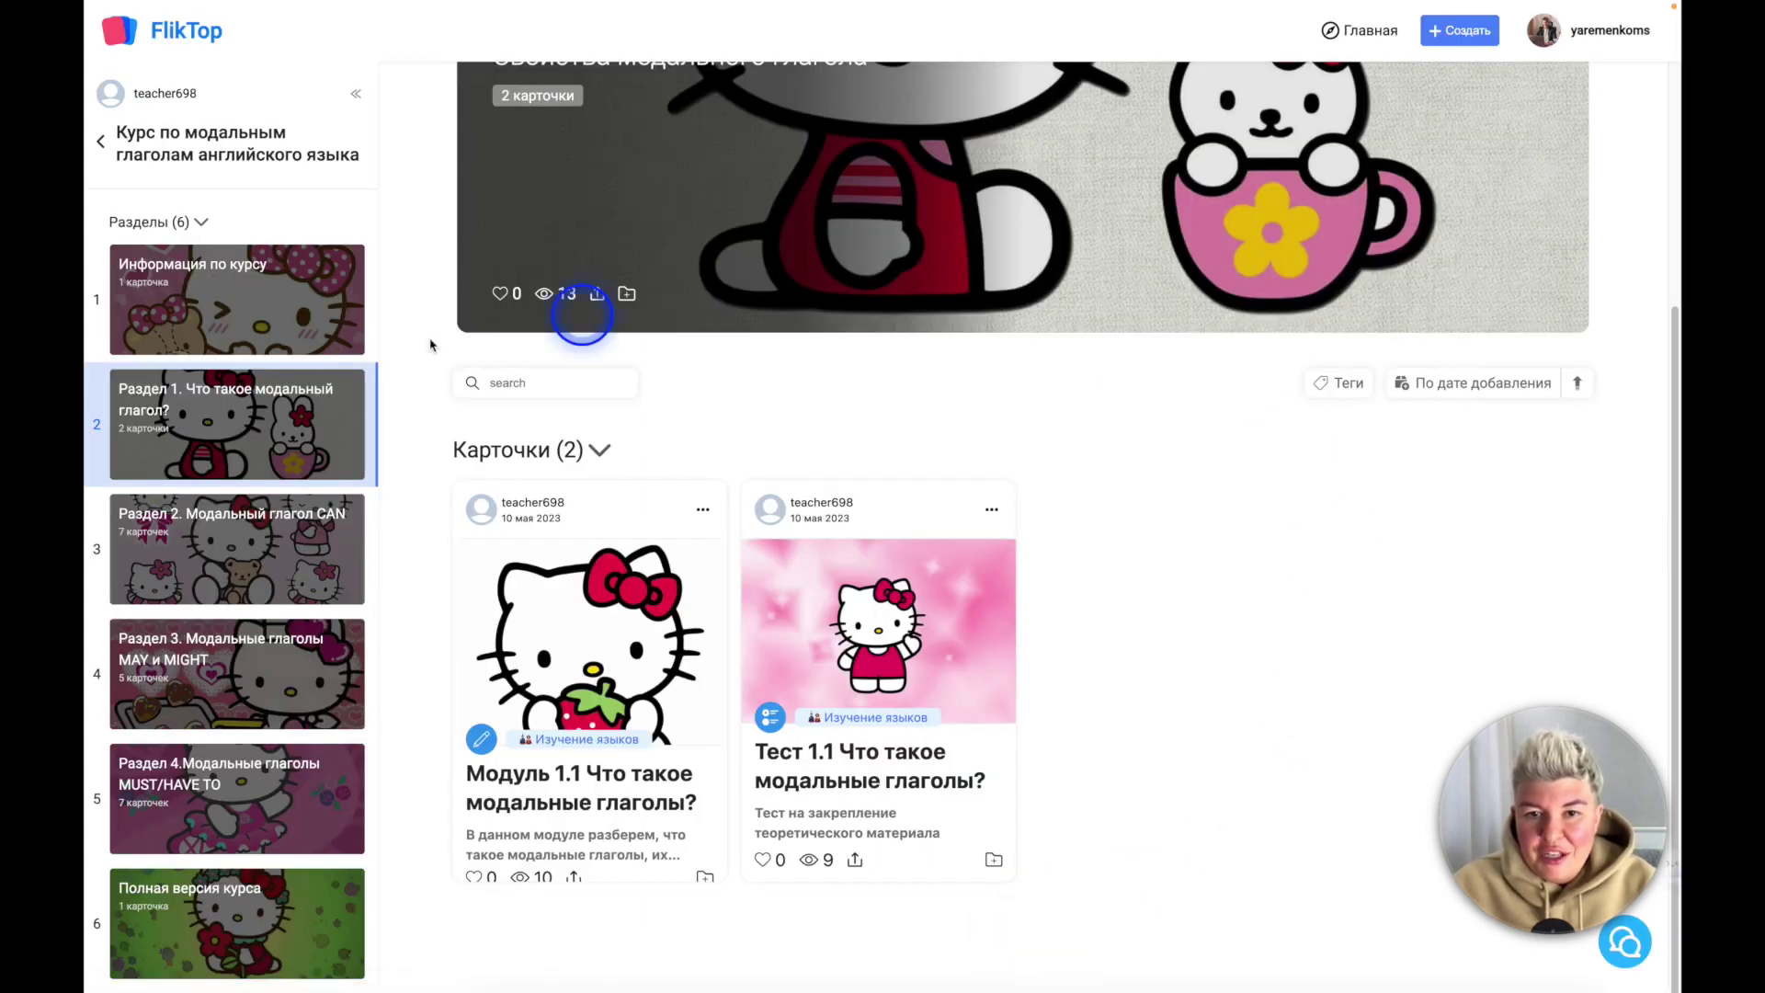
Step: Browse the module and test cards in "Раздел 2. Модальный глагол CAN"
click(224, 542)
scroll(702, 670, down, 4)
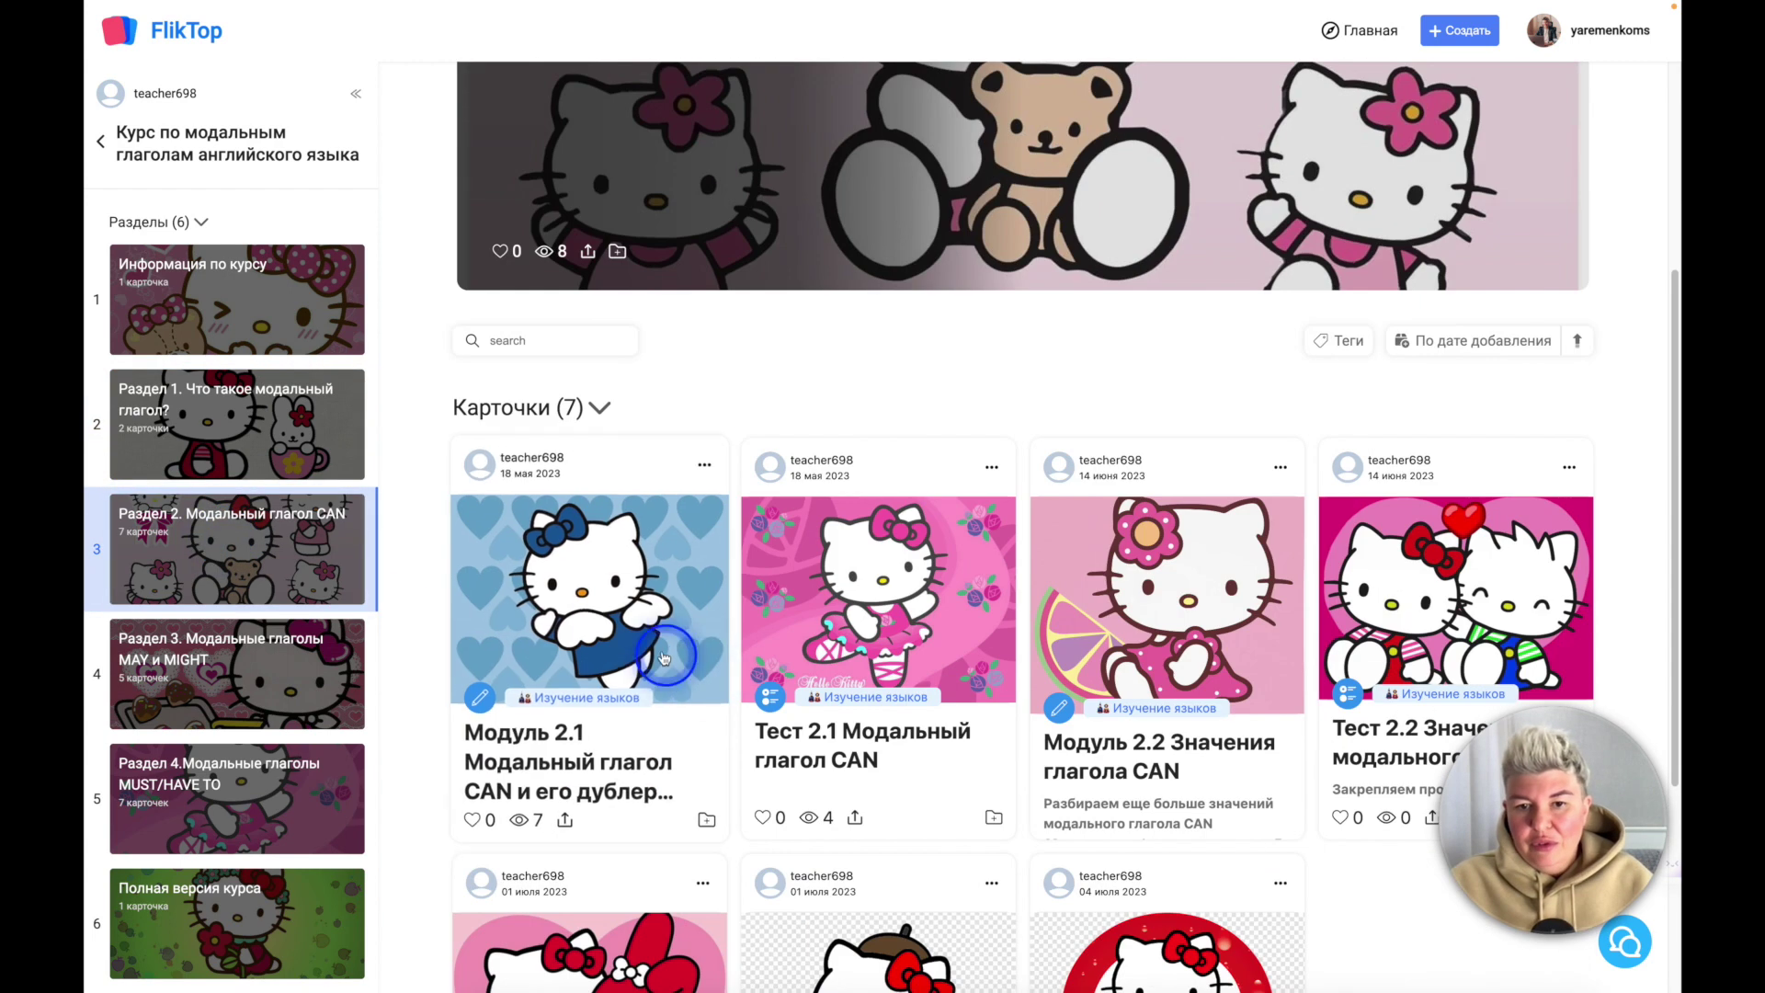
scroll(1006, 699, down, 4)
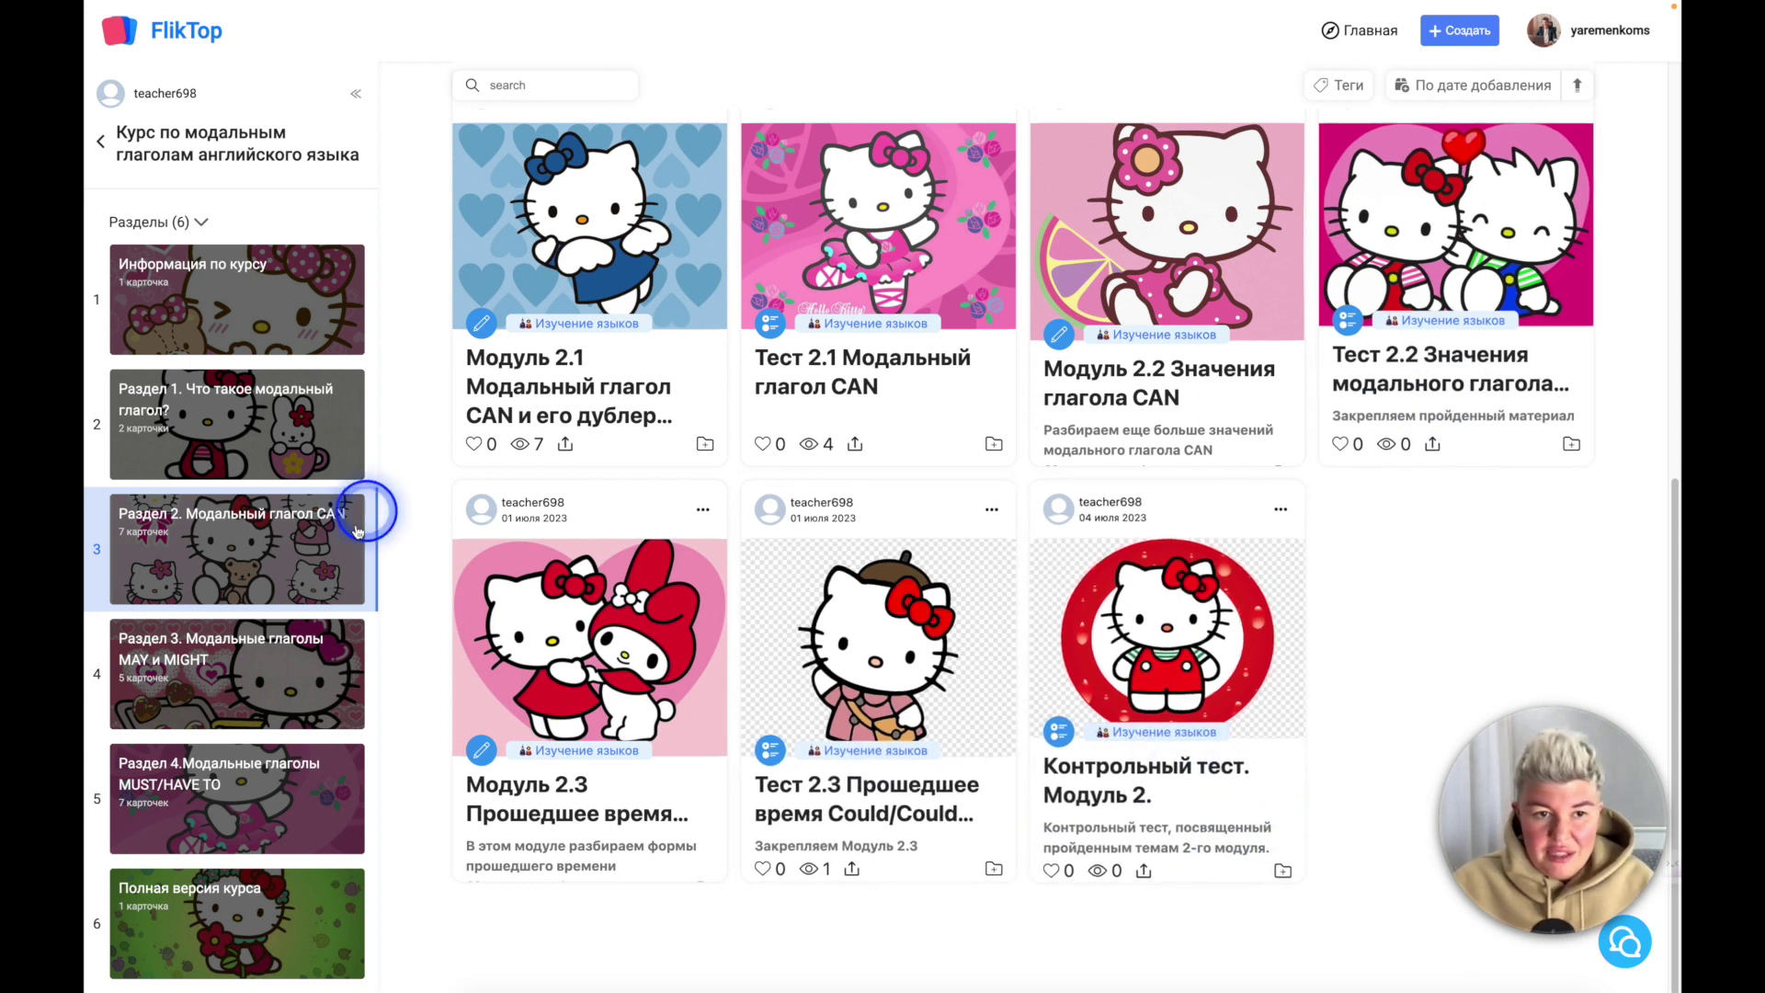
Step: Browse the module and test cards in "Раздел 3. Модальные глаголы MAY и MIGHT"
click(301, 641)
scroll(1196, 699, down, 3)
scroll(733, 623, down, 3)
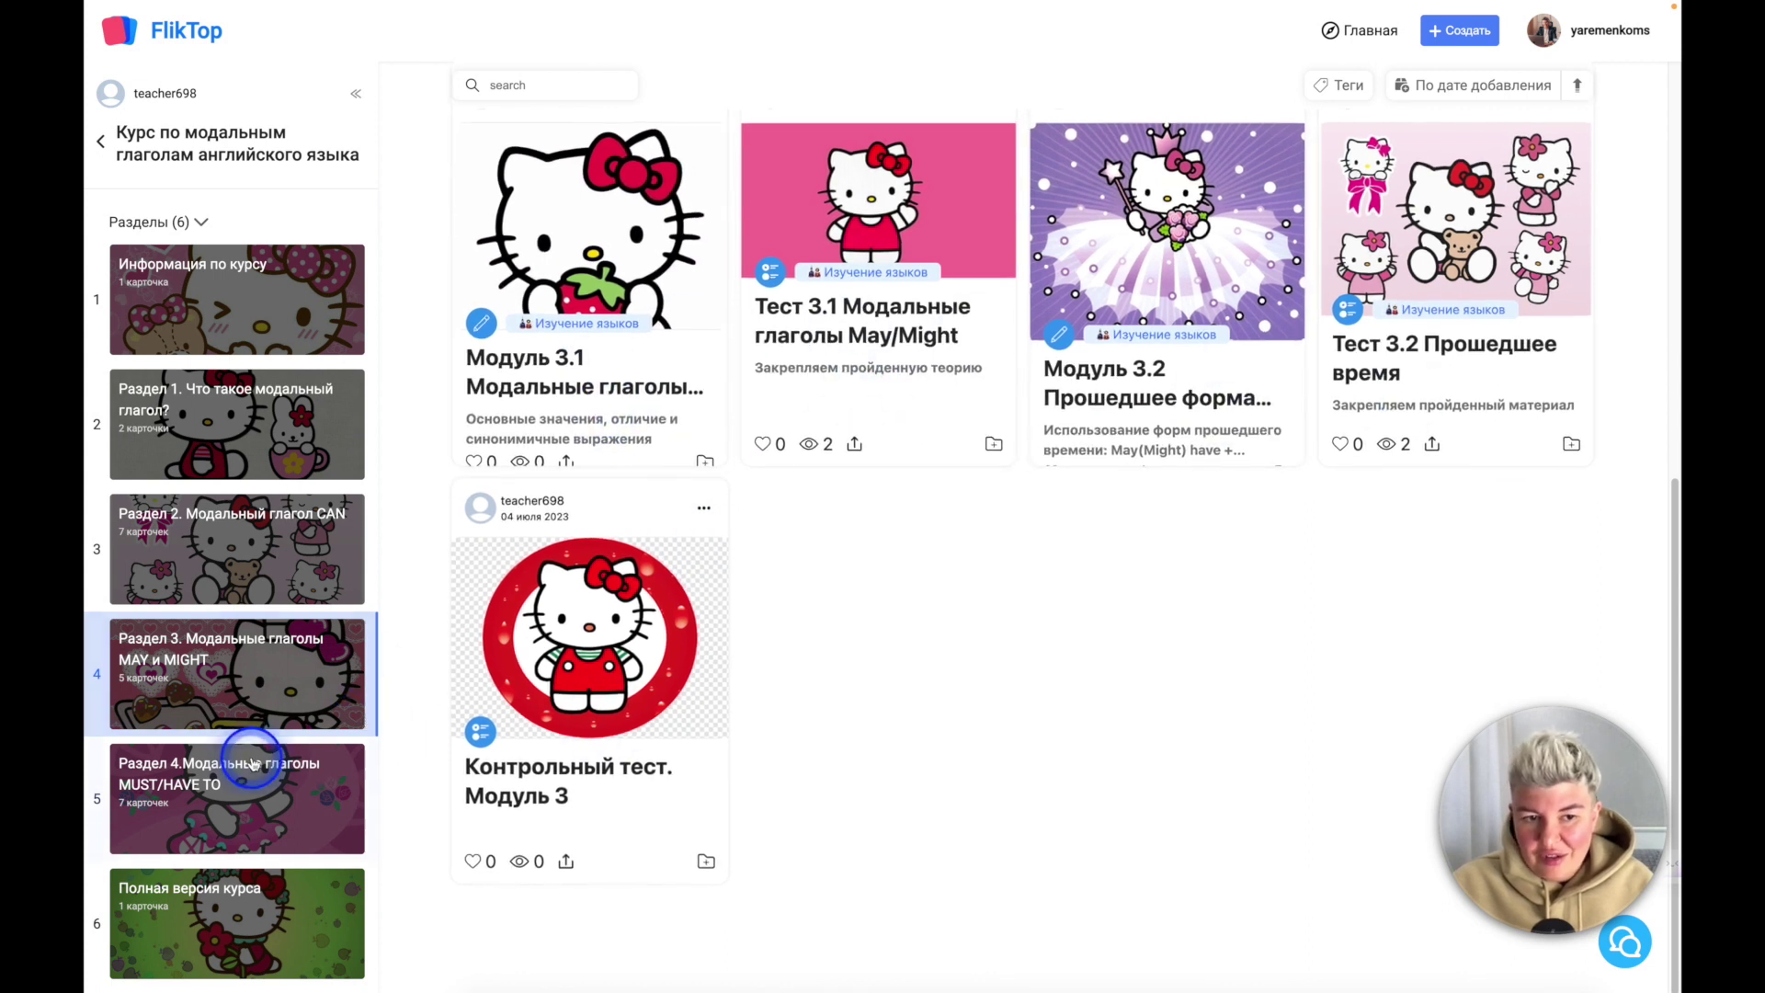
Step: View the section "Полная версия курса" and its "Инструкция" card
click(290, 919)
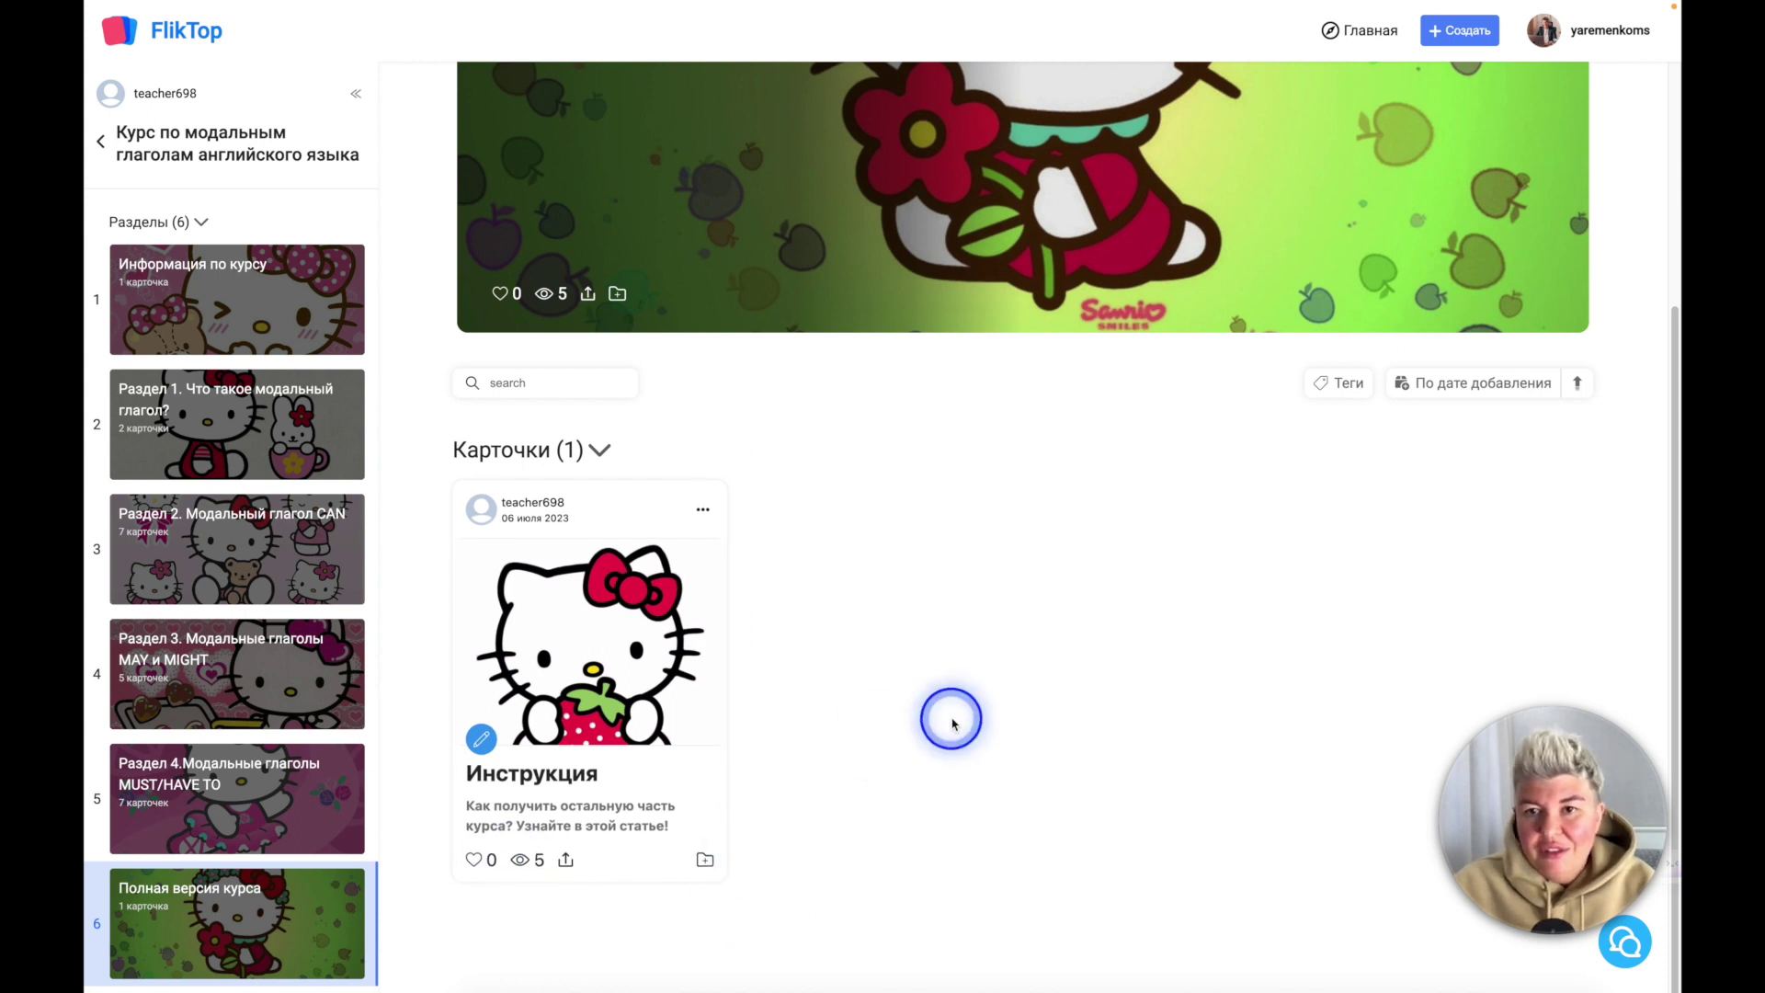
scroll(881, 706, up, 4)
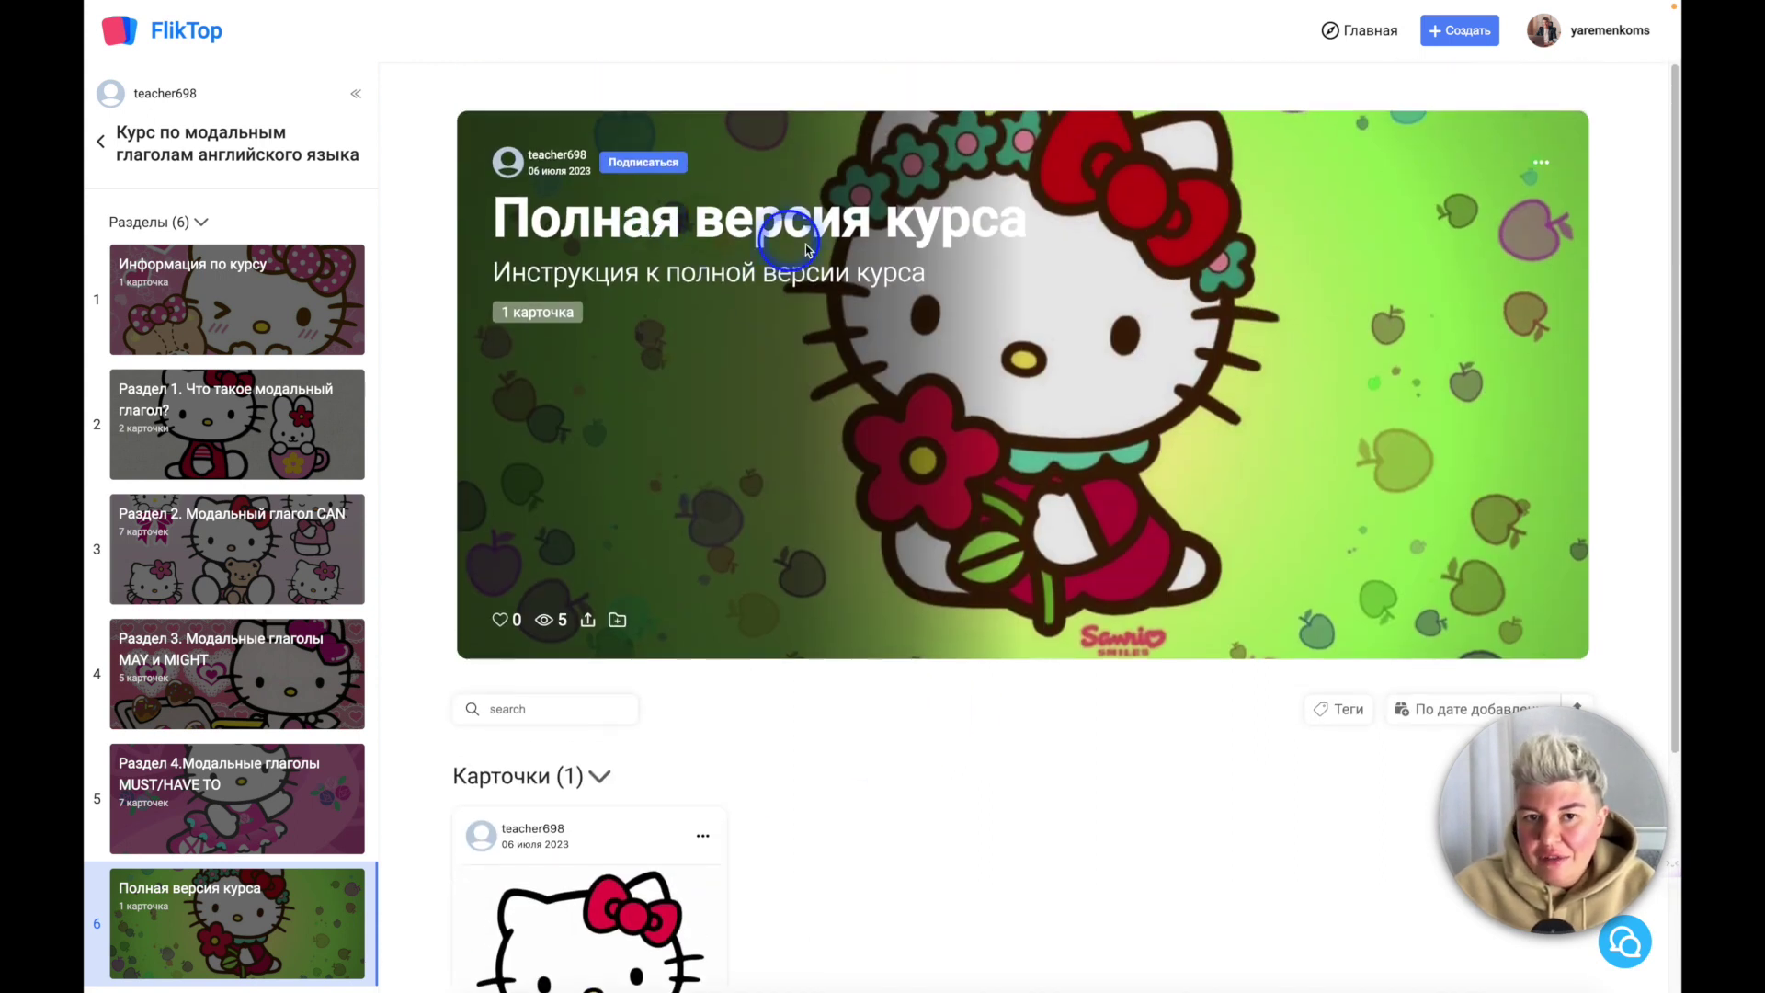
scroll(938, 599, down, 4)
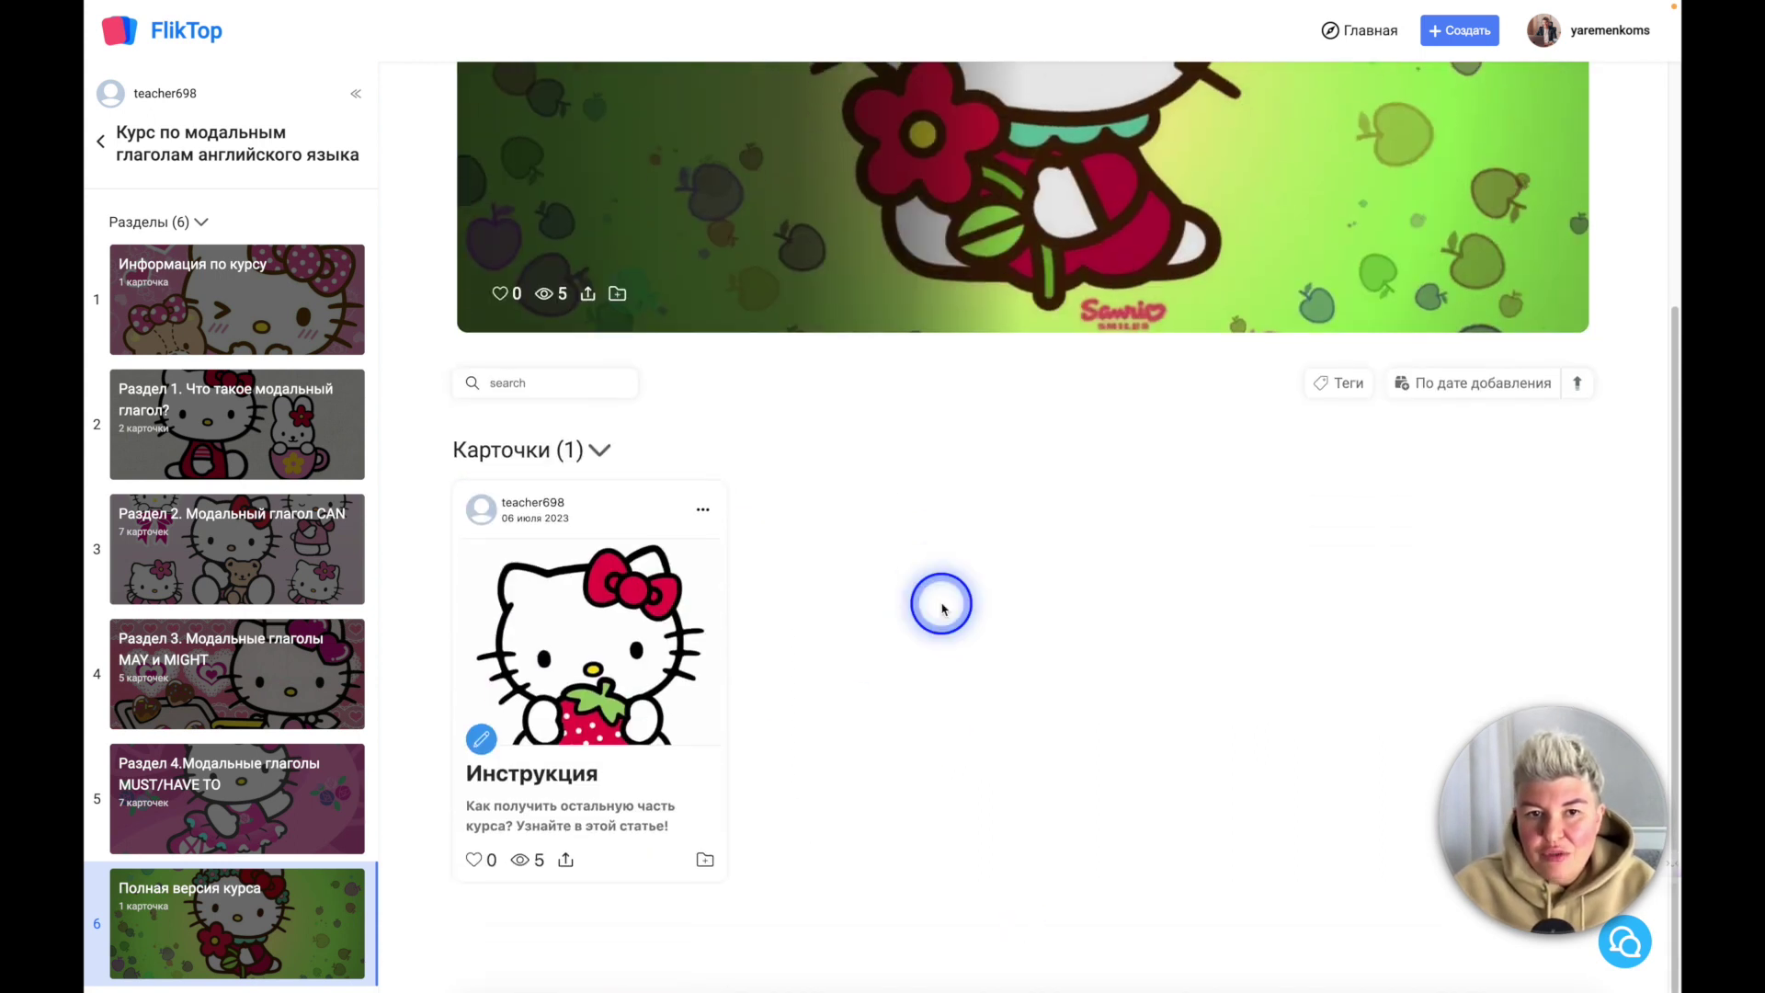
Step: Read through the "Инструкция" card on getting the full version of the course, then close it
click(598, 773)
scroll(1194, 662, down, 5)
scroll(1187, 672, down, 5)
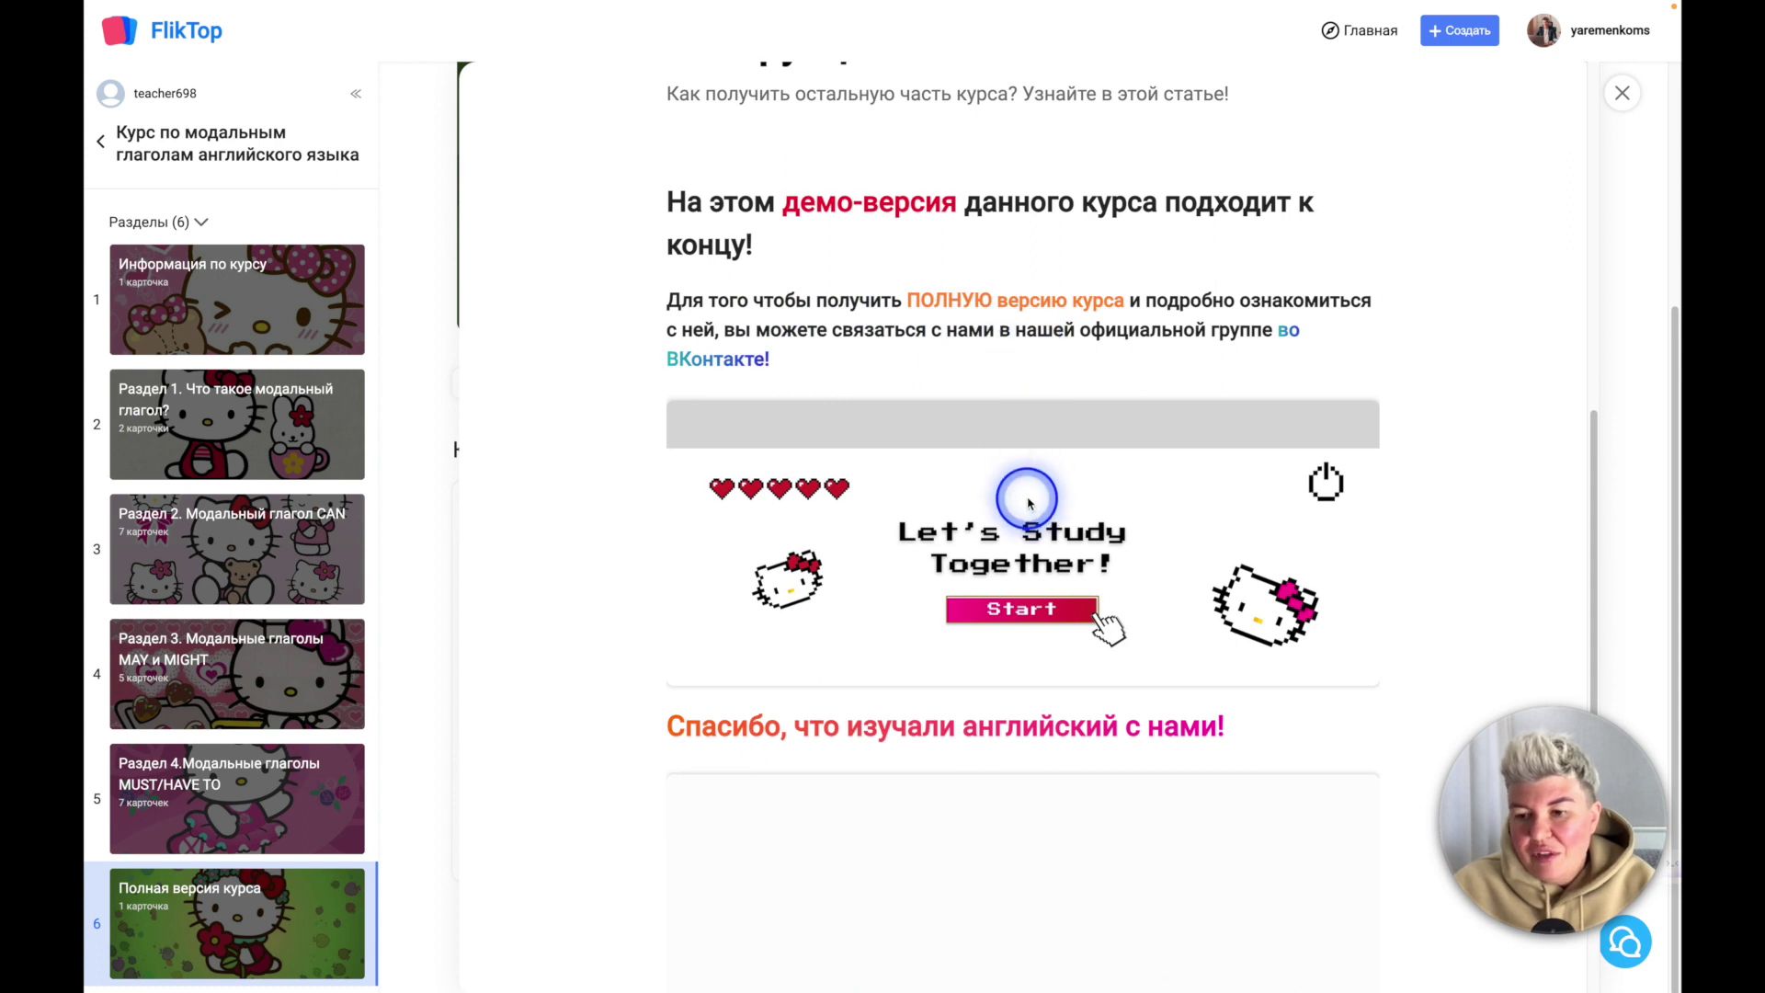
scroll(1030, 503, down, 8)
scroll(1028, 501, down, 3)
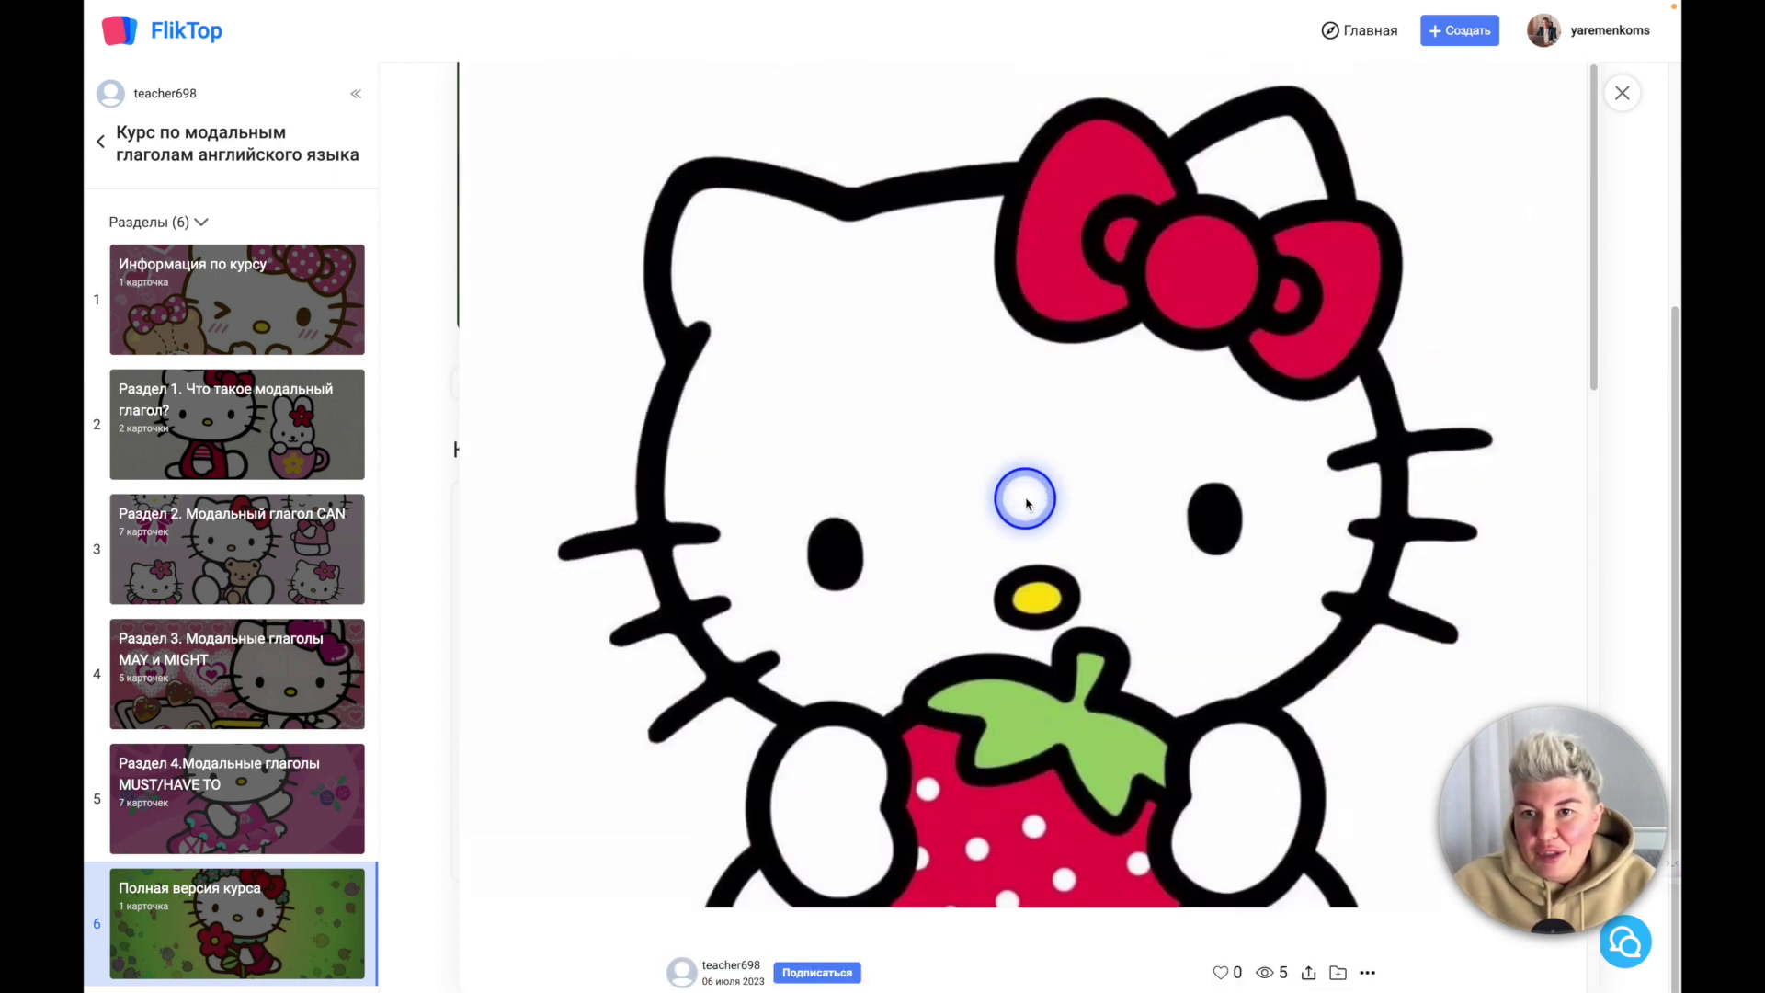
click(1623, 93)
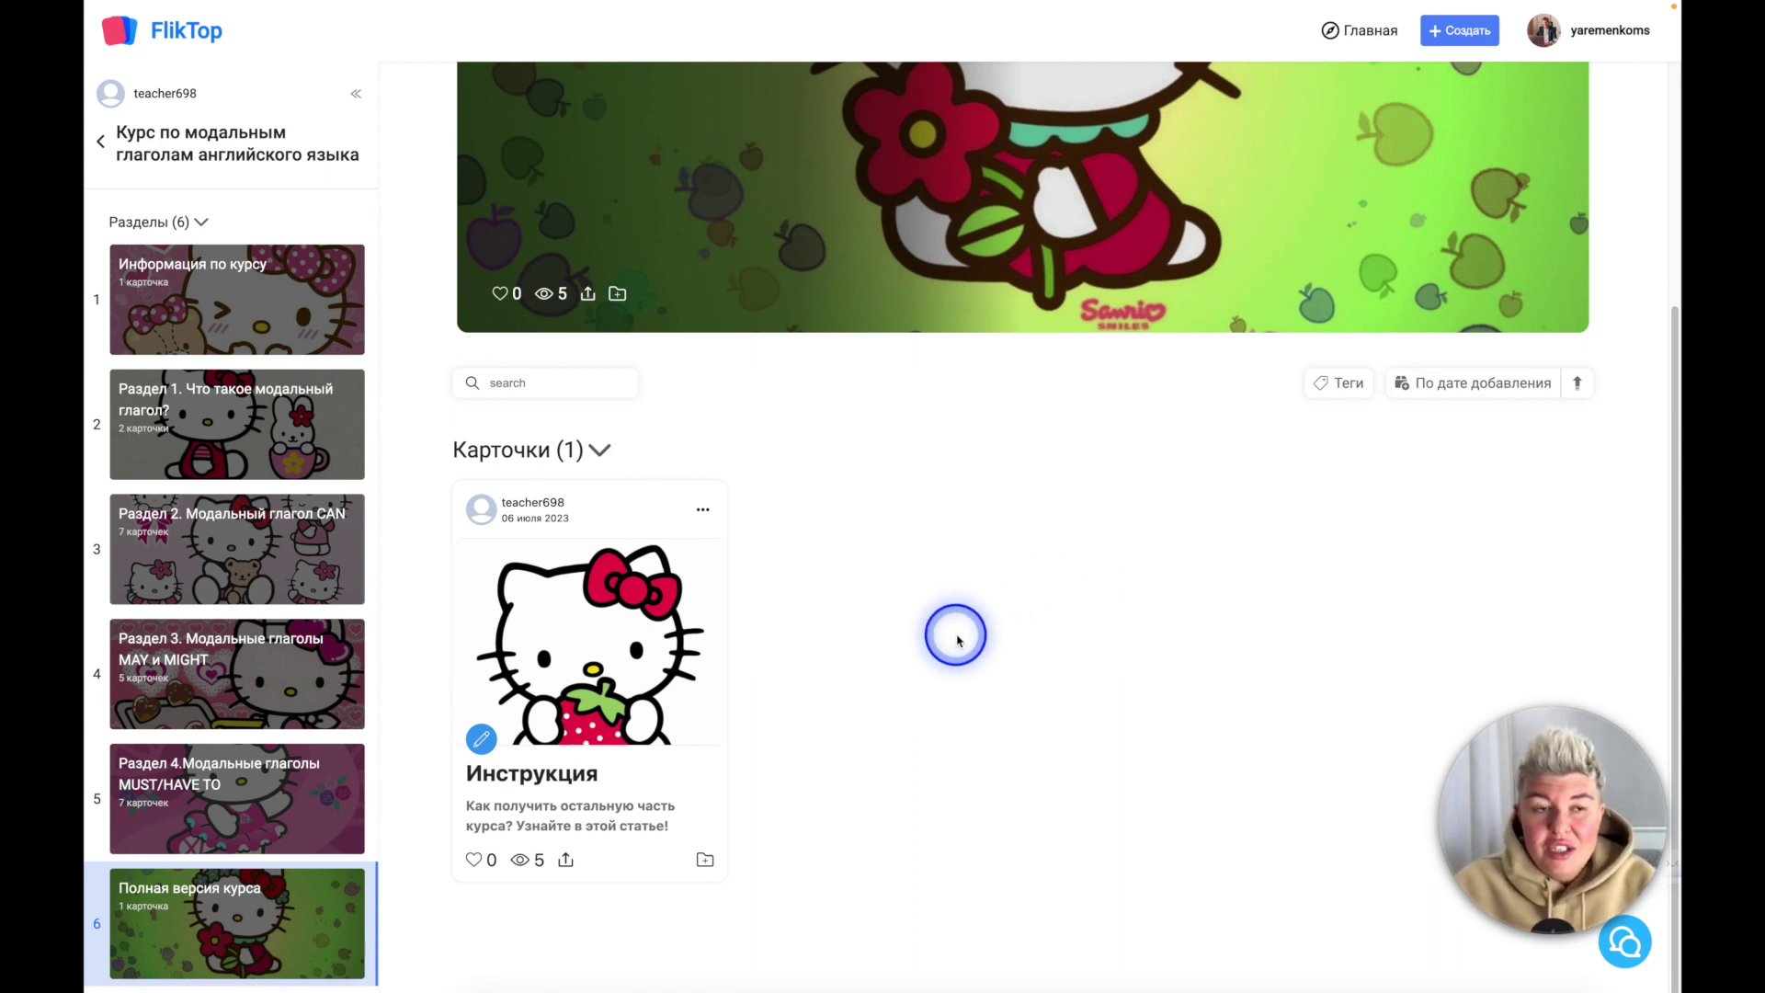
Step: Leave the modal verbs course for the home page and filter the catalogue by "Изучение языков"
click(103, 143)
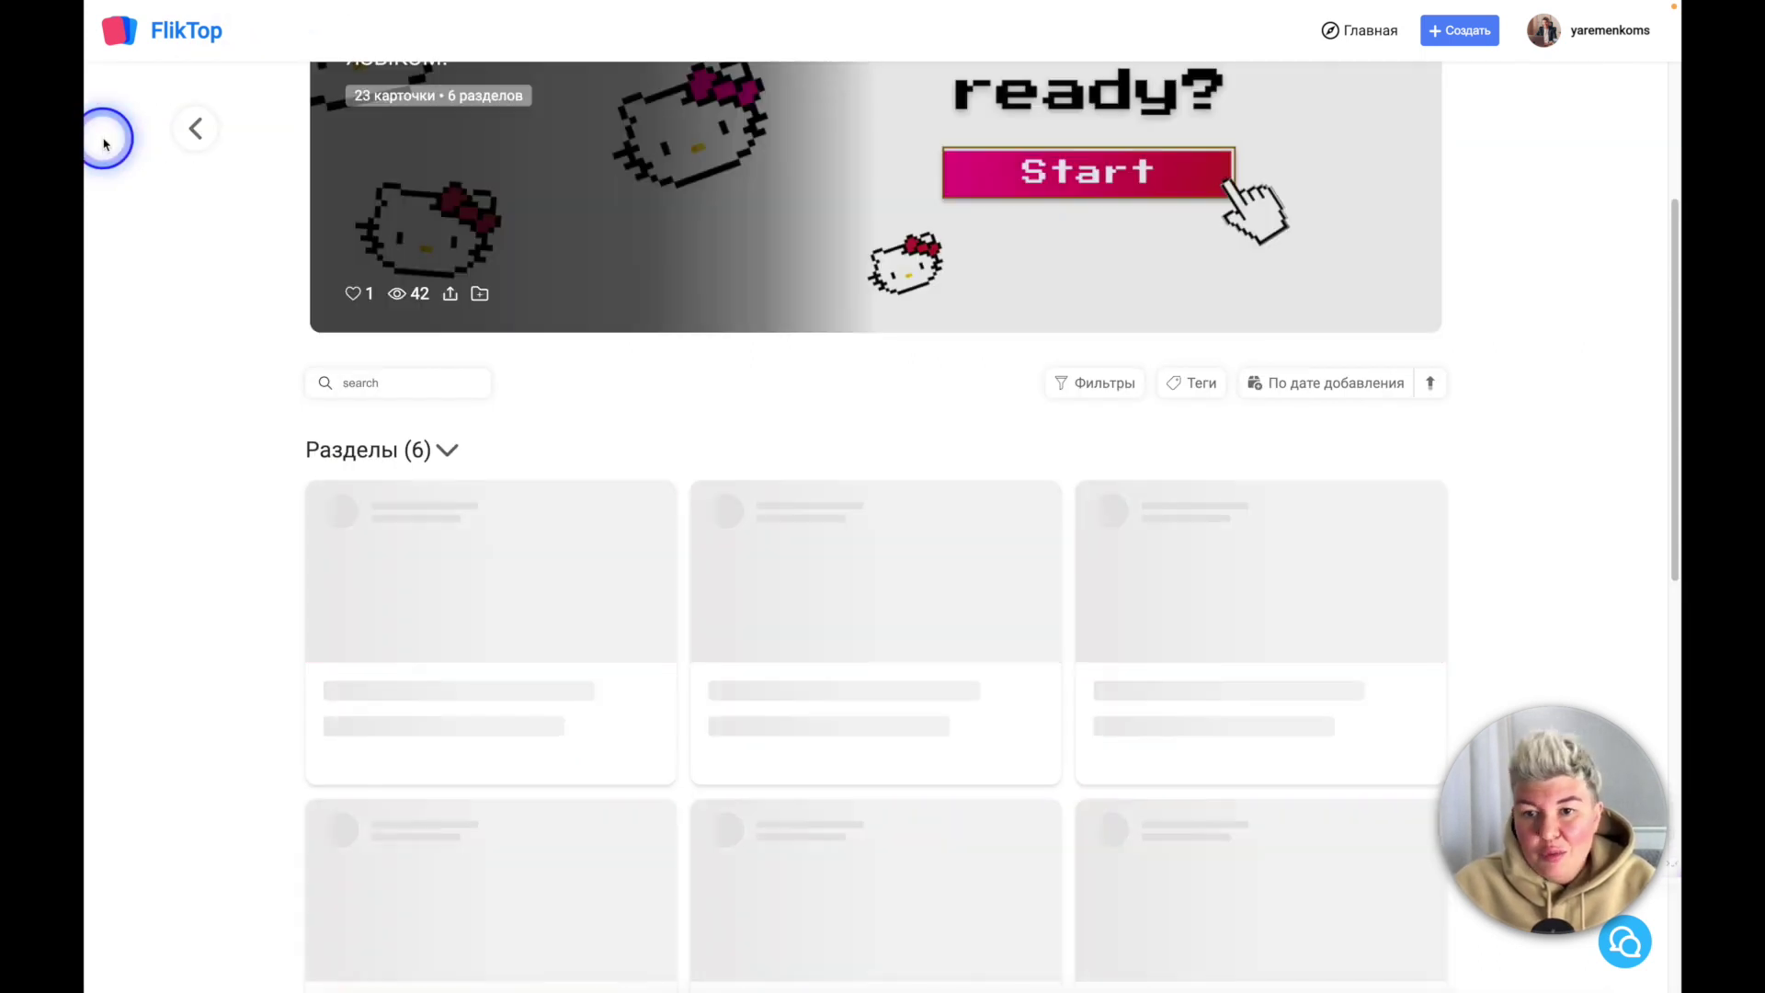
click(195, 126)
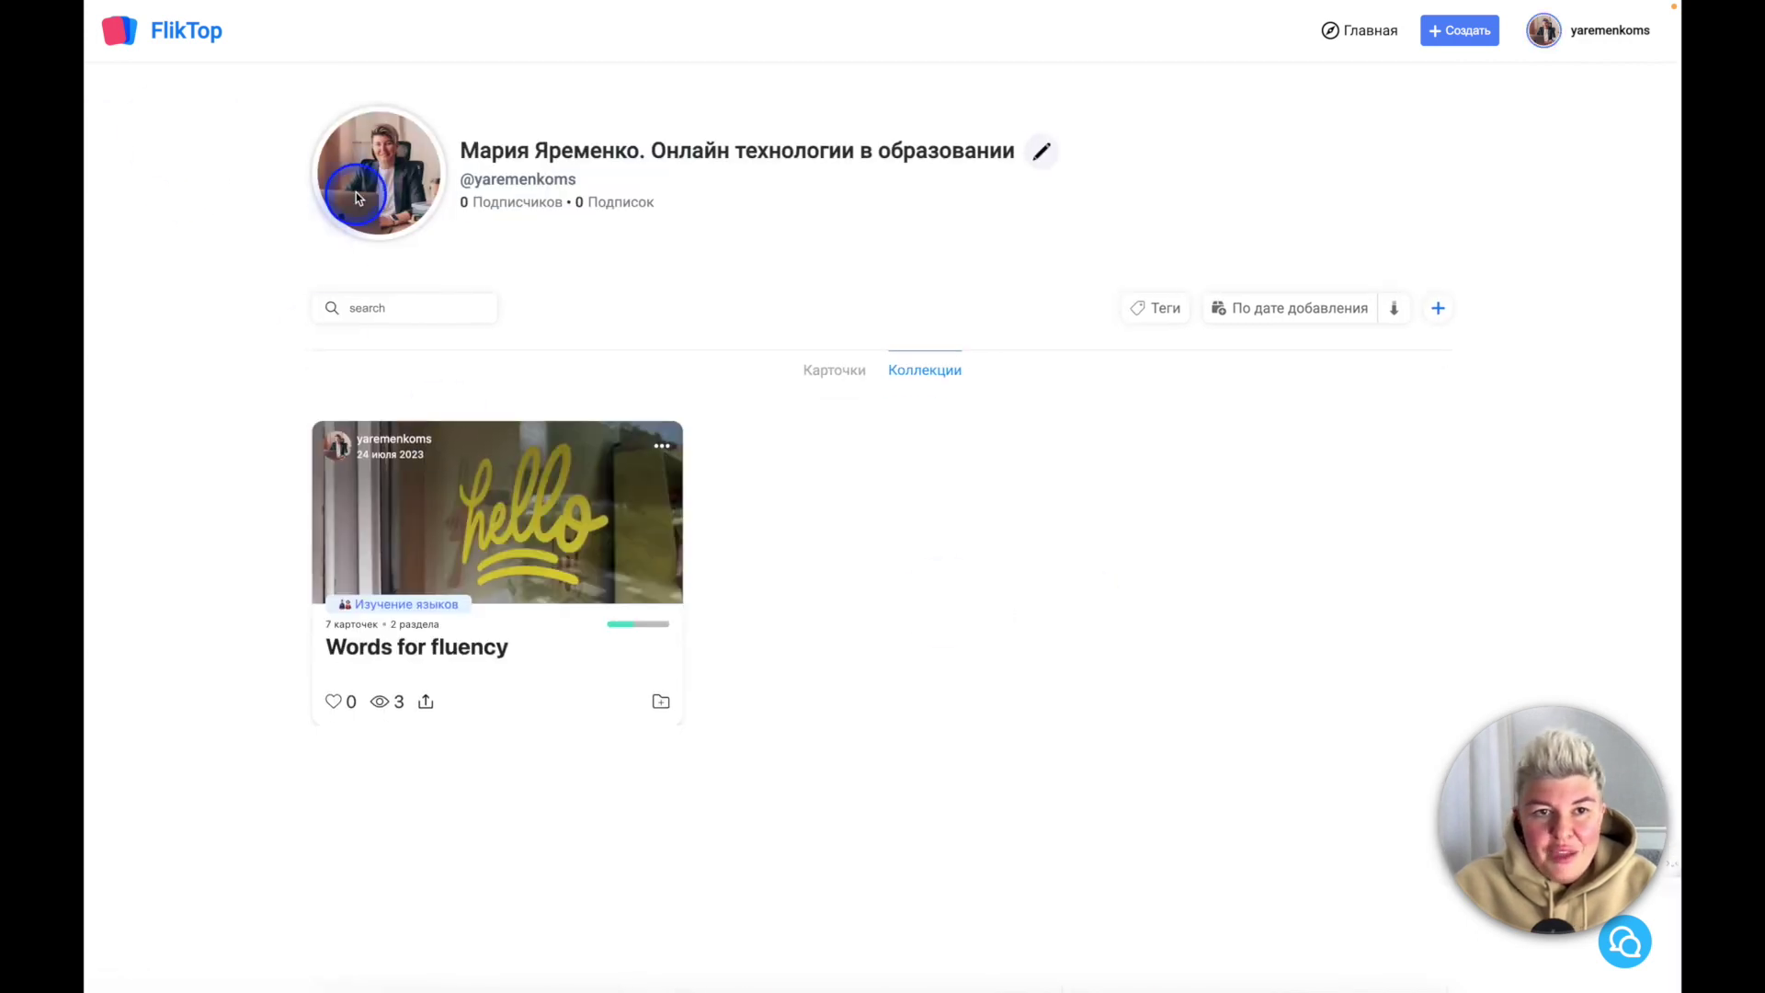
click(174, 33)
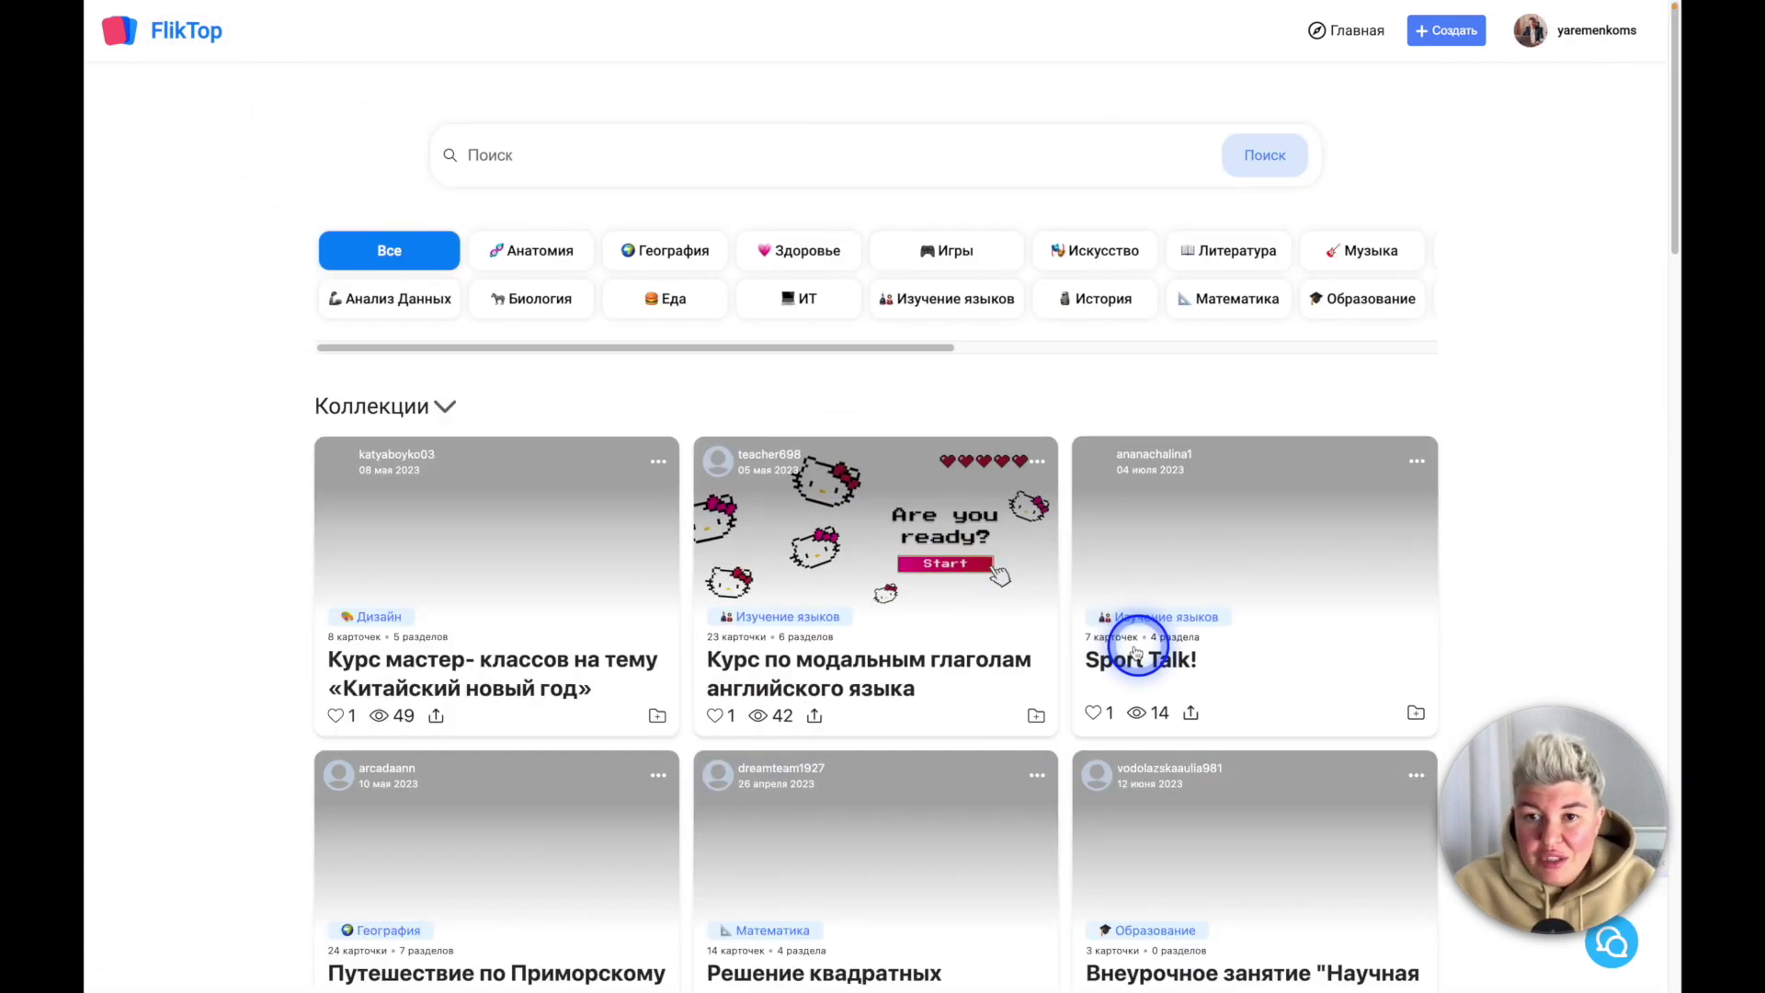
scroll(949, 651, down, 1)
click(1007, 251)
scroll(969, 590, down, 3)
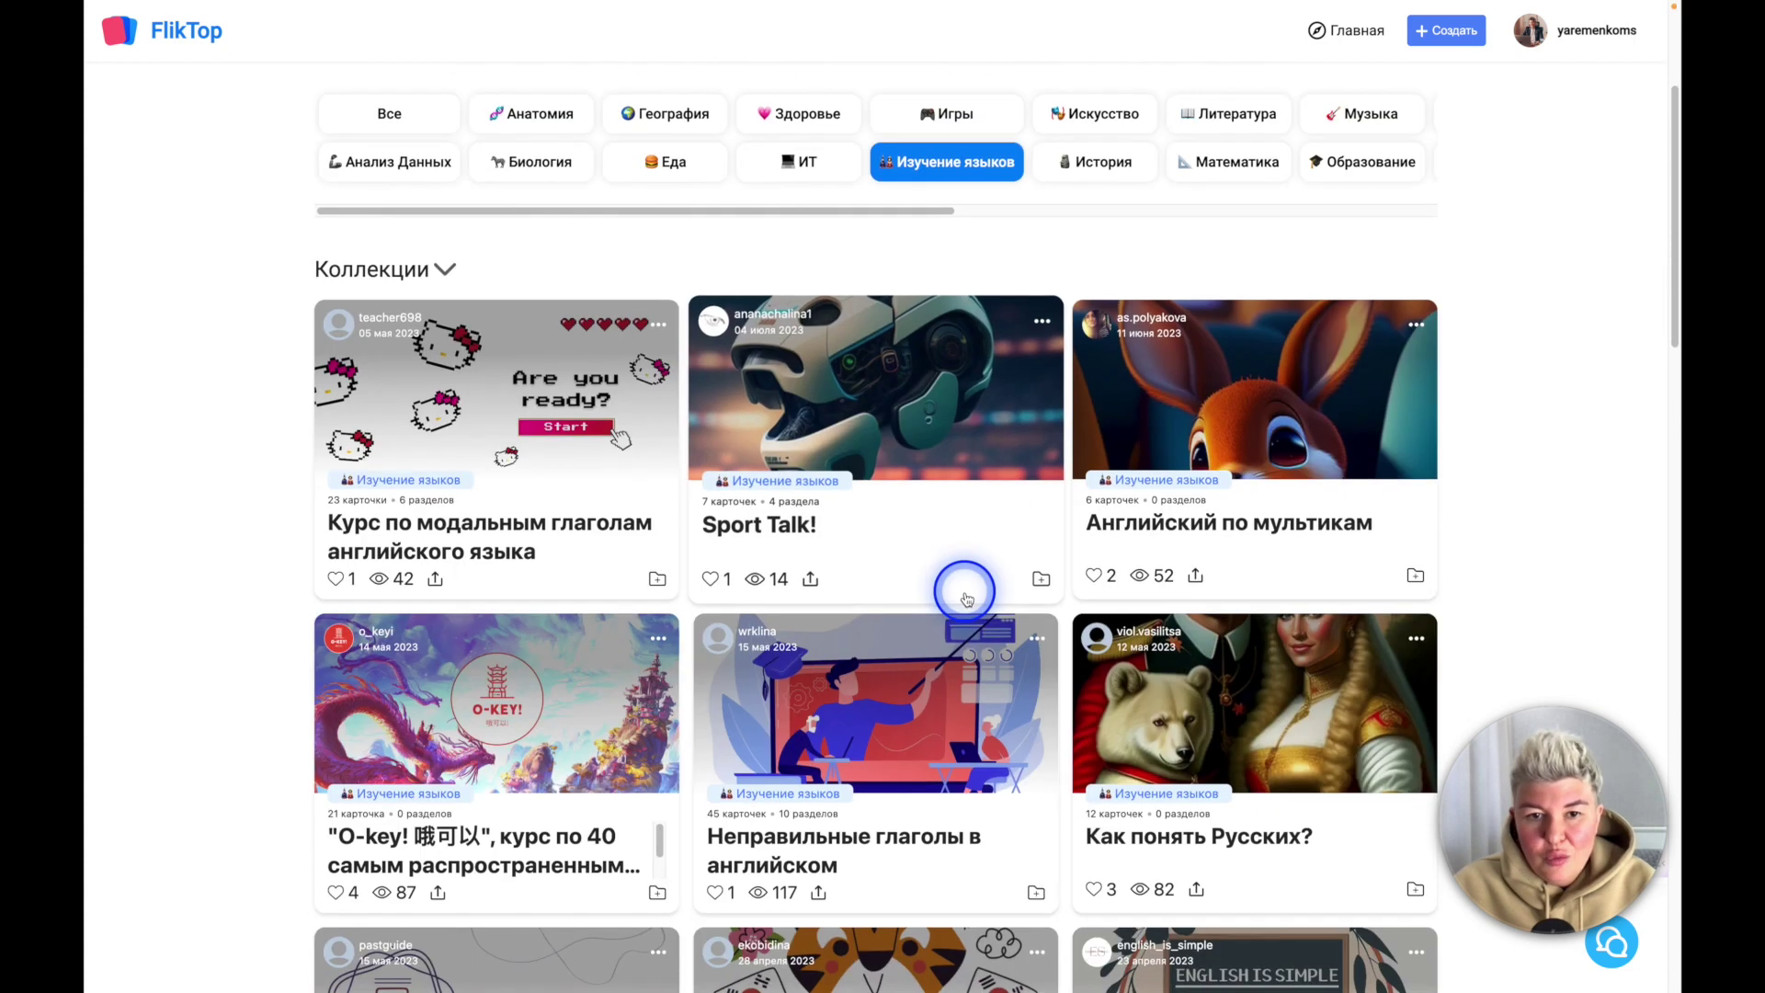
Step: Open the collection "Английский по мультикам", look over its cards and preview the "Король Лев" card's cover page
click(1281, 527)
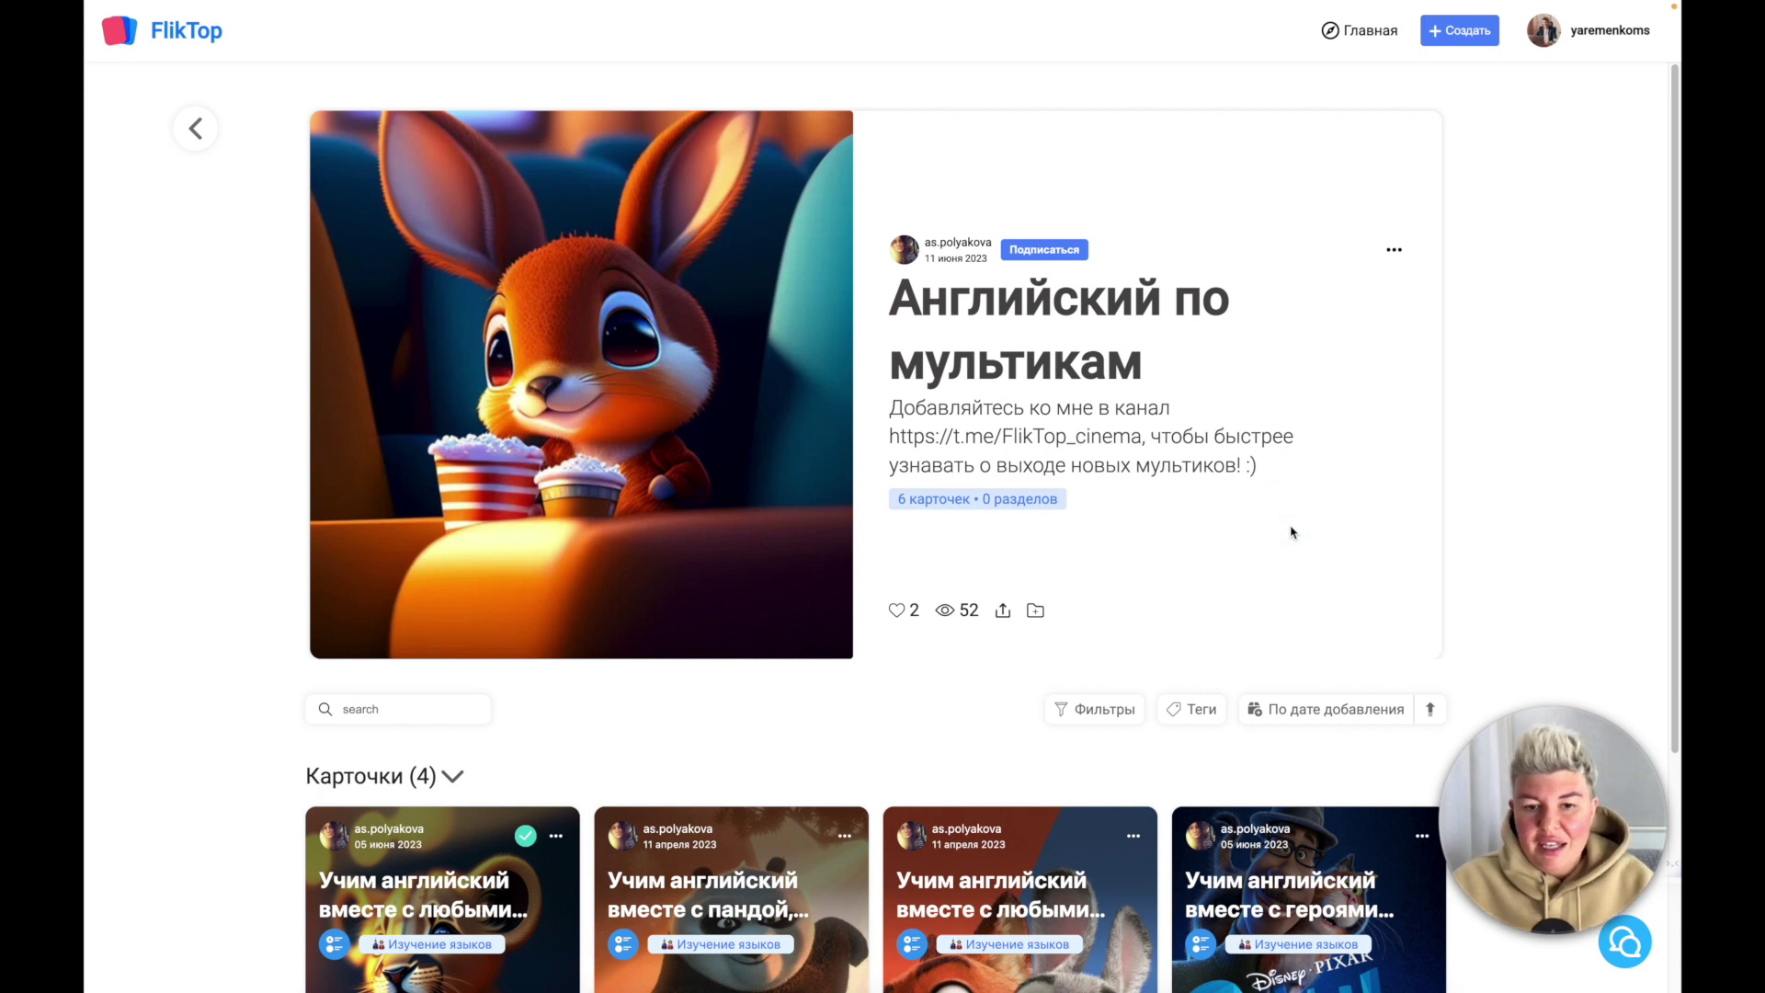
scroll(1288, 524, down, 3)
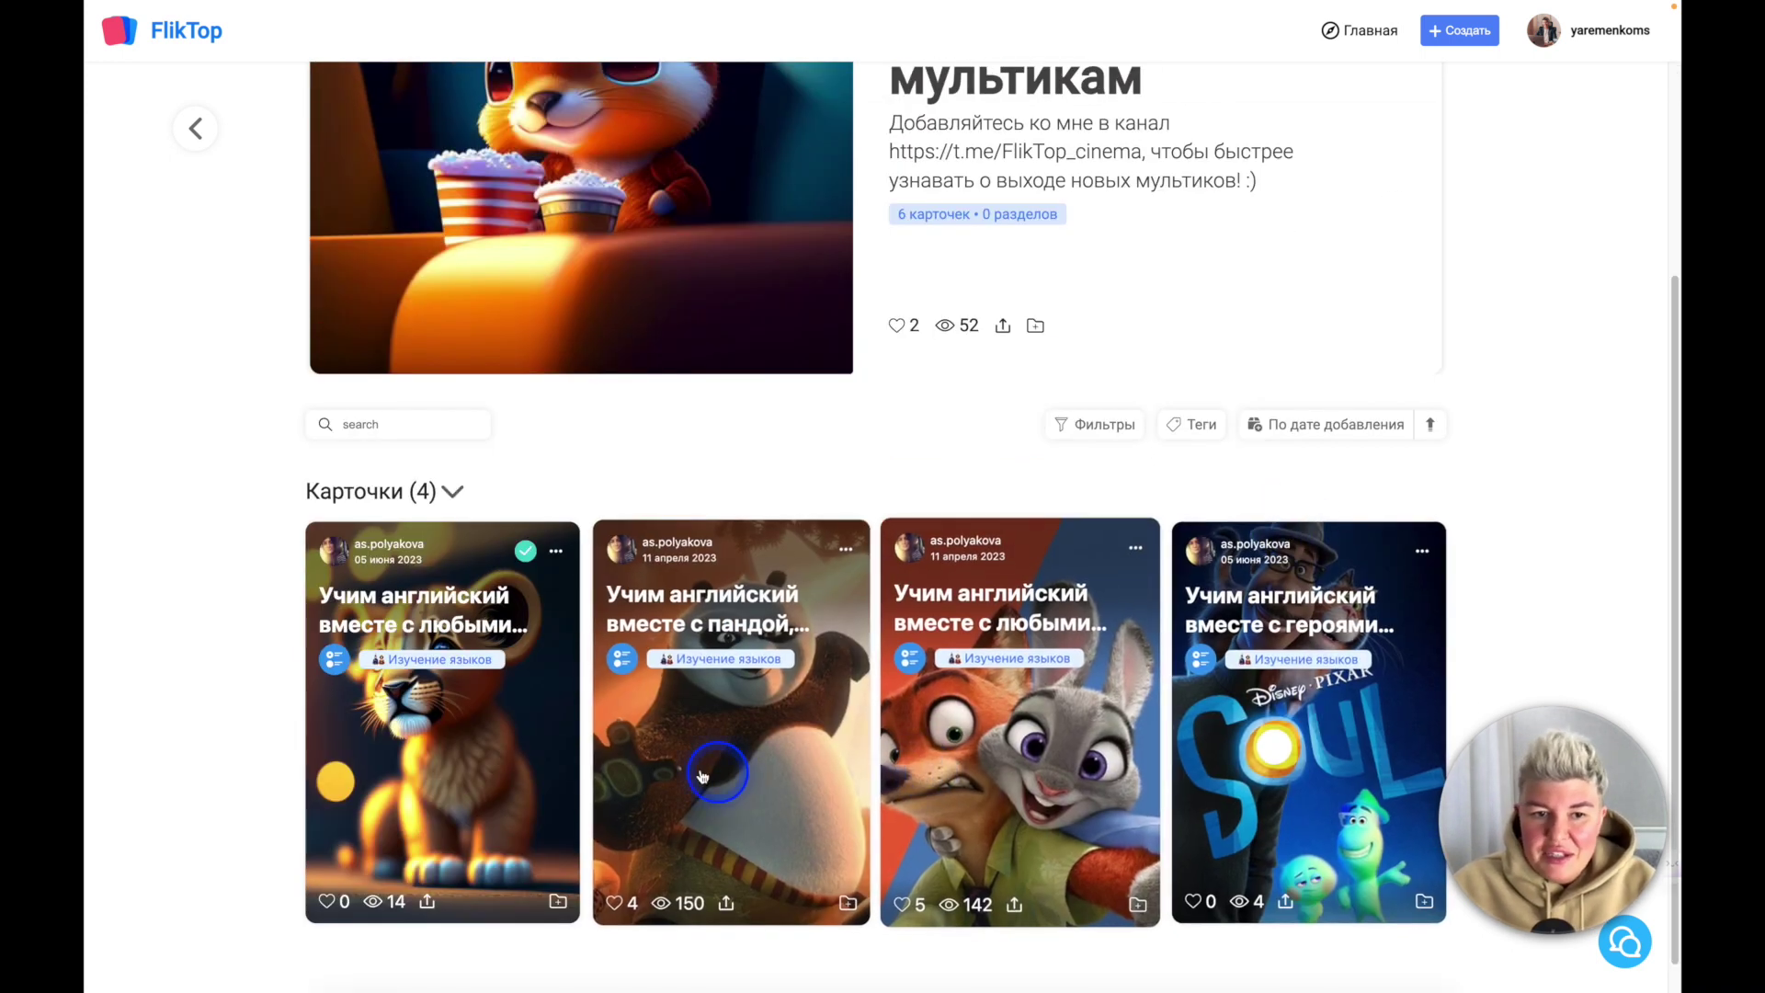
click(516, 757)
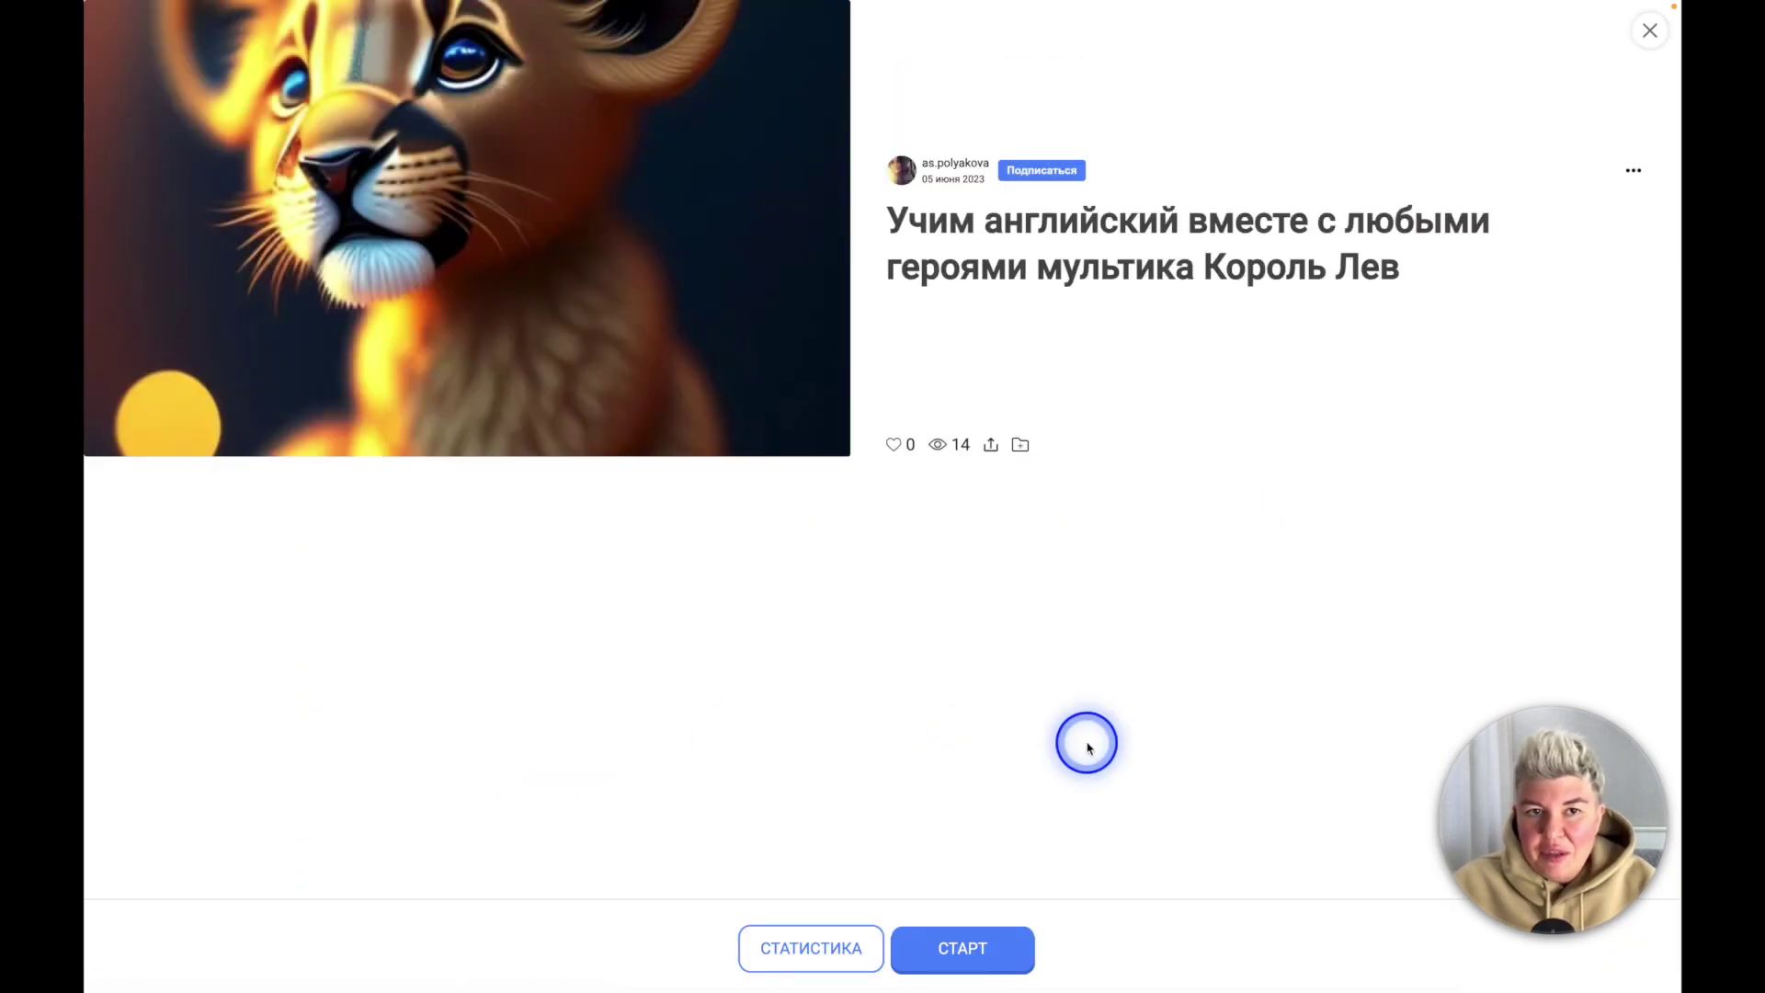
click(1660, 30)
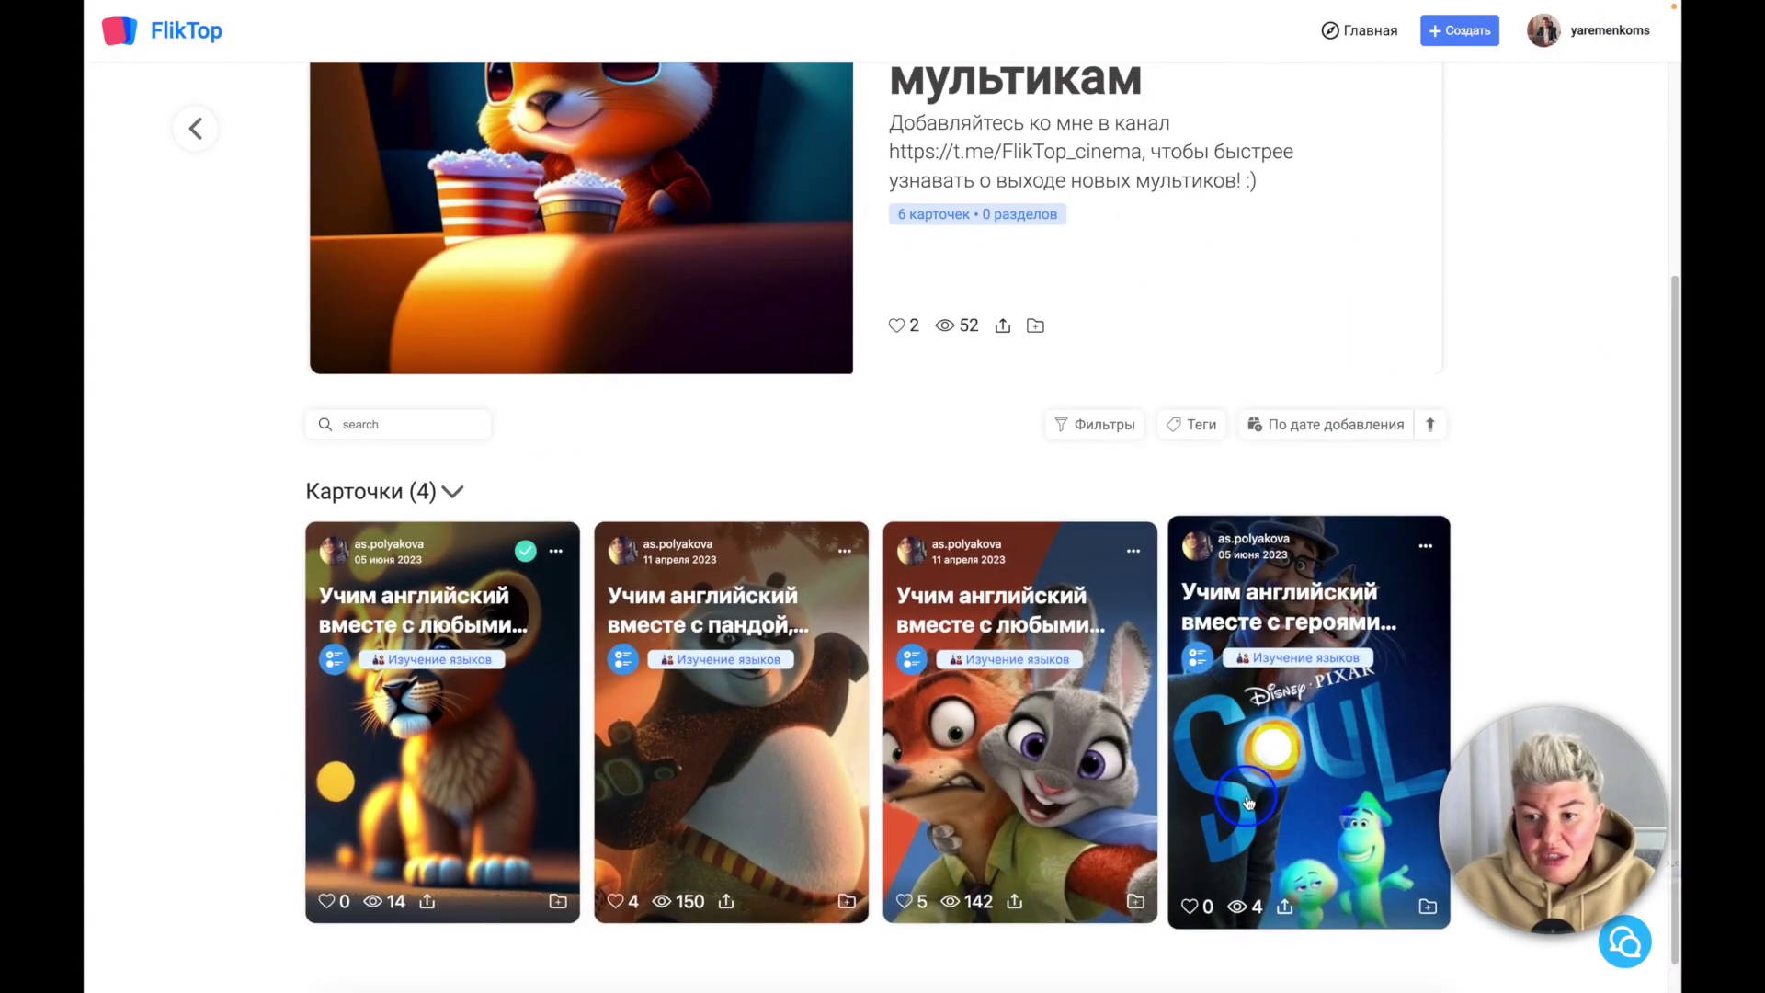
scroll(1232, 791, down, 1)
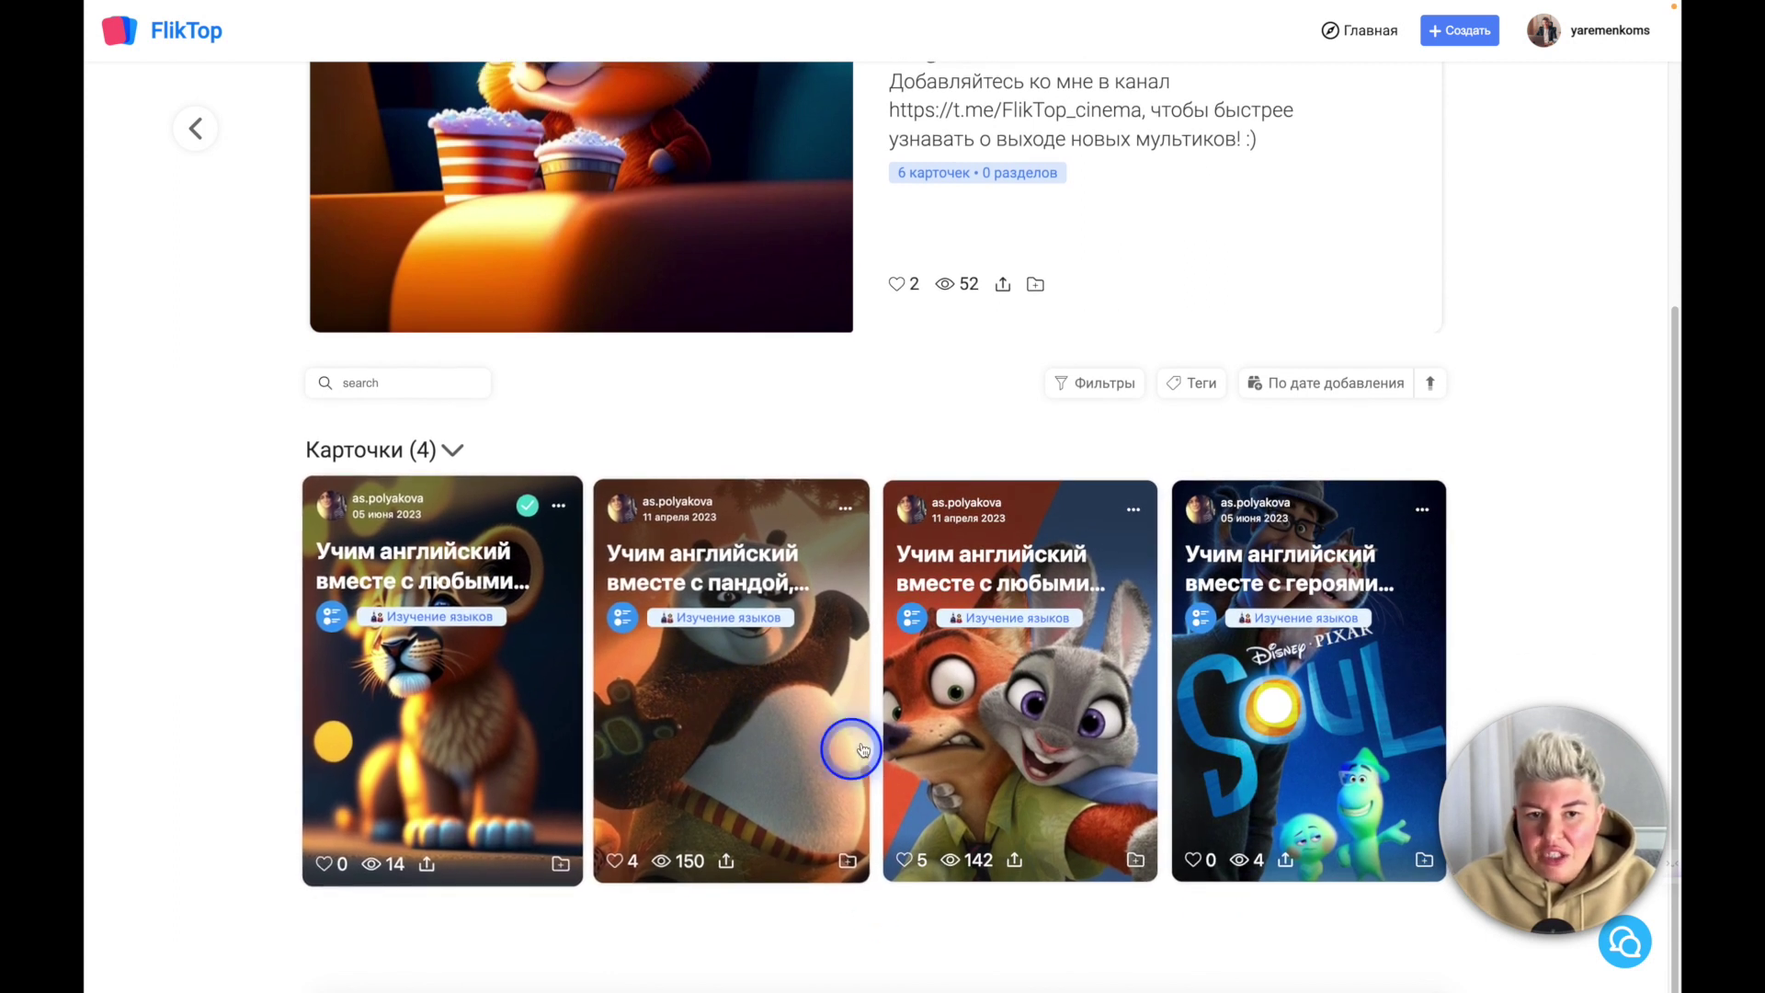
Step: Start the "Учим английский вместе с любыми героями мультика Король Лев" test and its story, filling the first gap with "food"
click(467, 719)
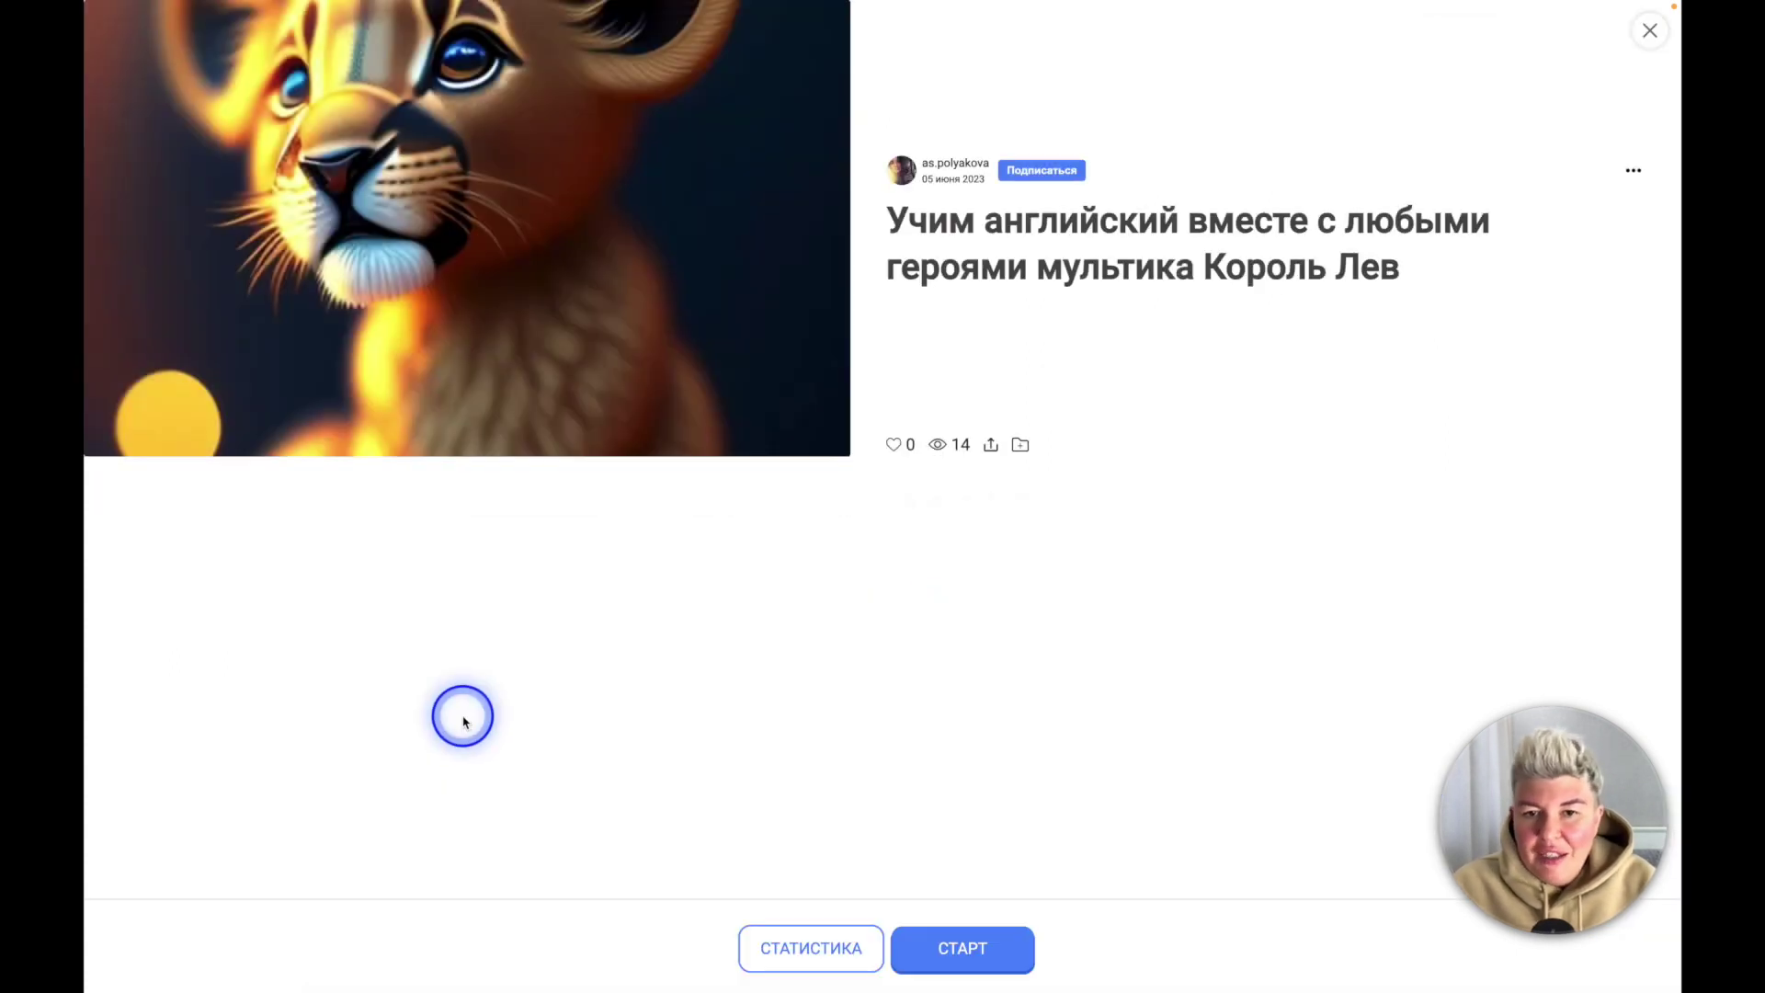
click(947, 954)
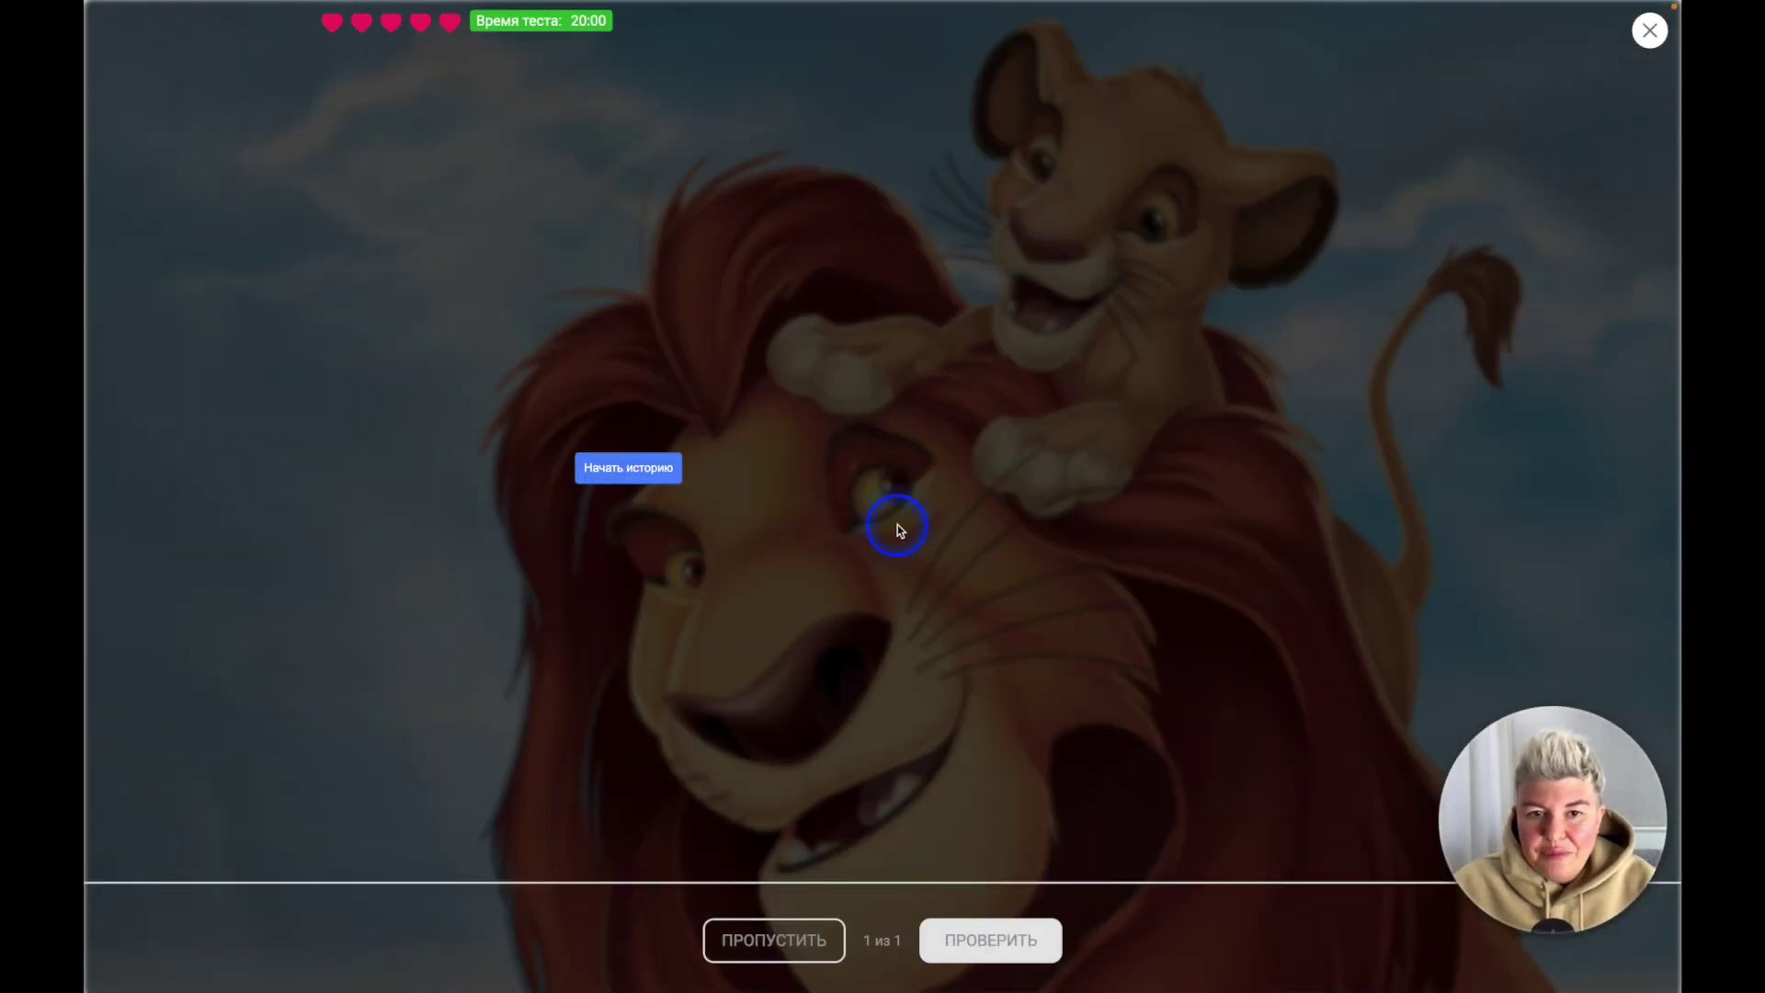
click(602, 470)
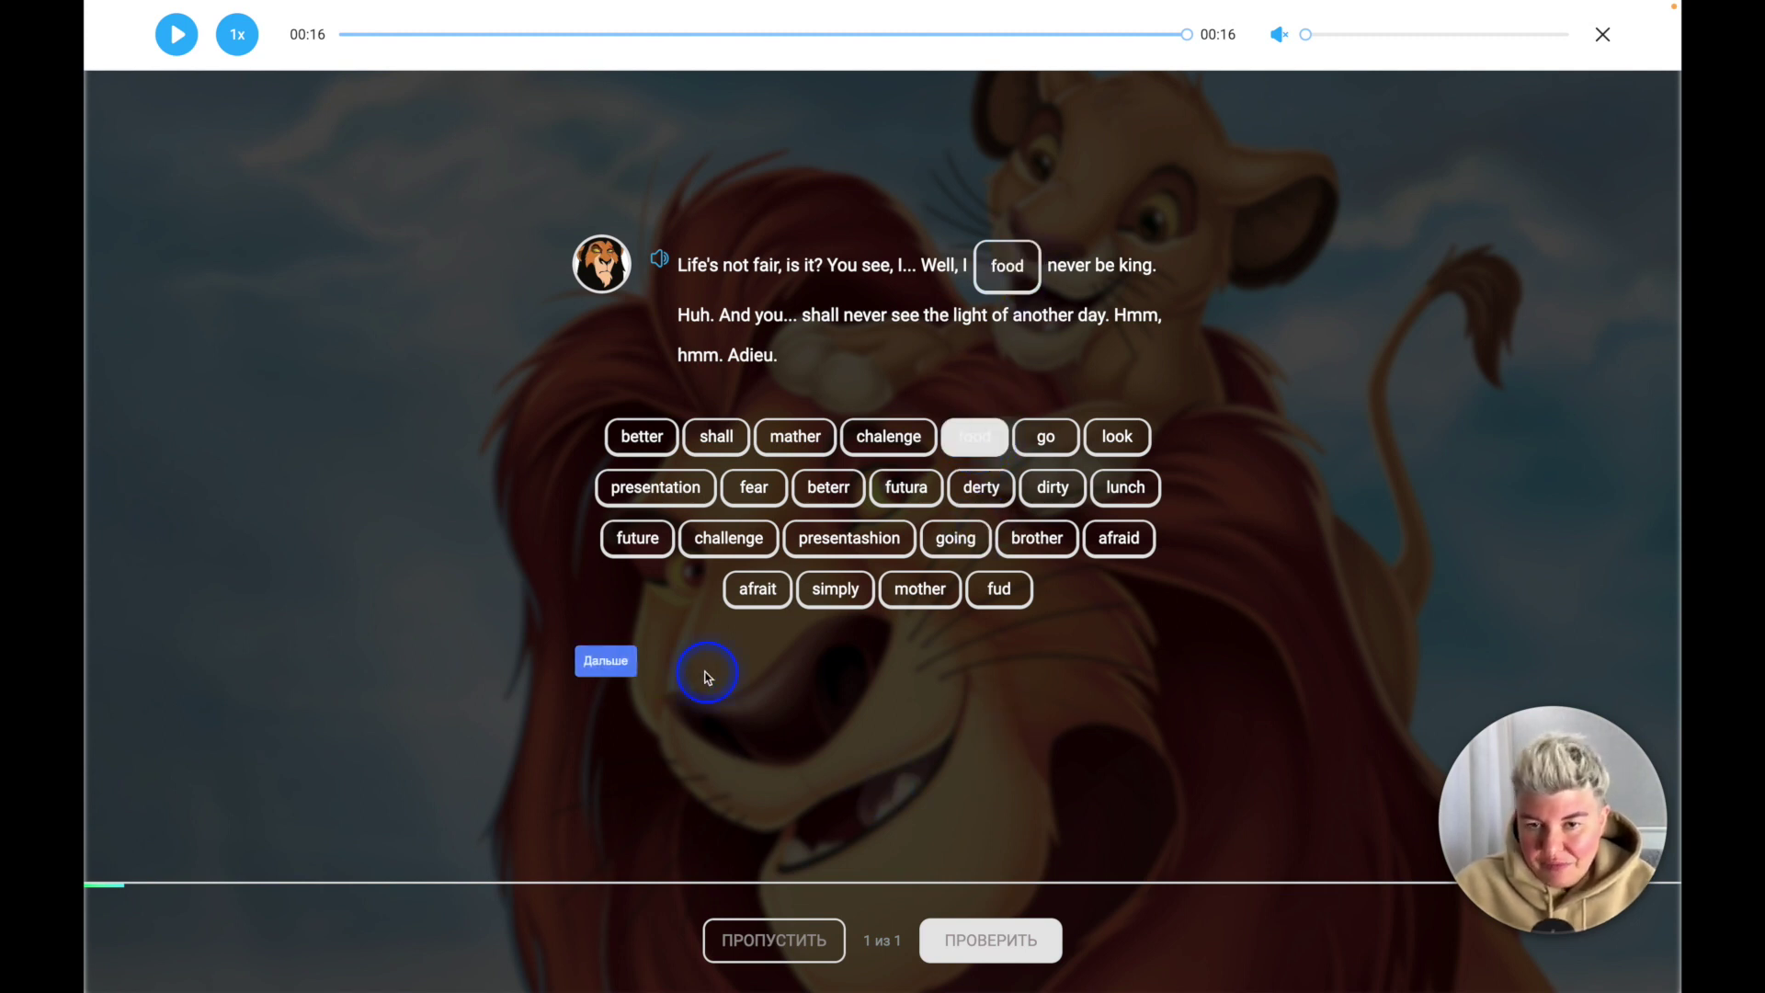
Step: Advance the story to the line "Didn't your ... ever tell you" and fill its gaps with "presentashion" and "go"
click(602, 662)
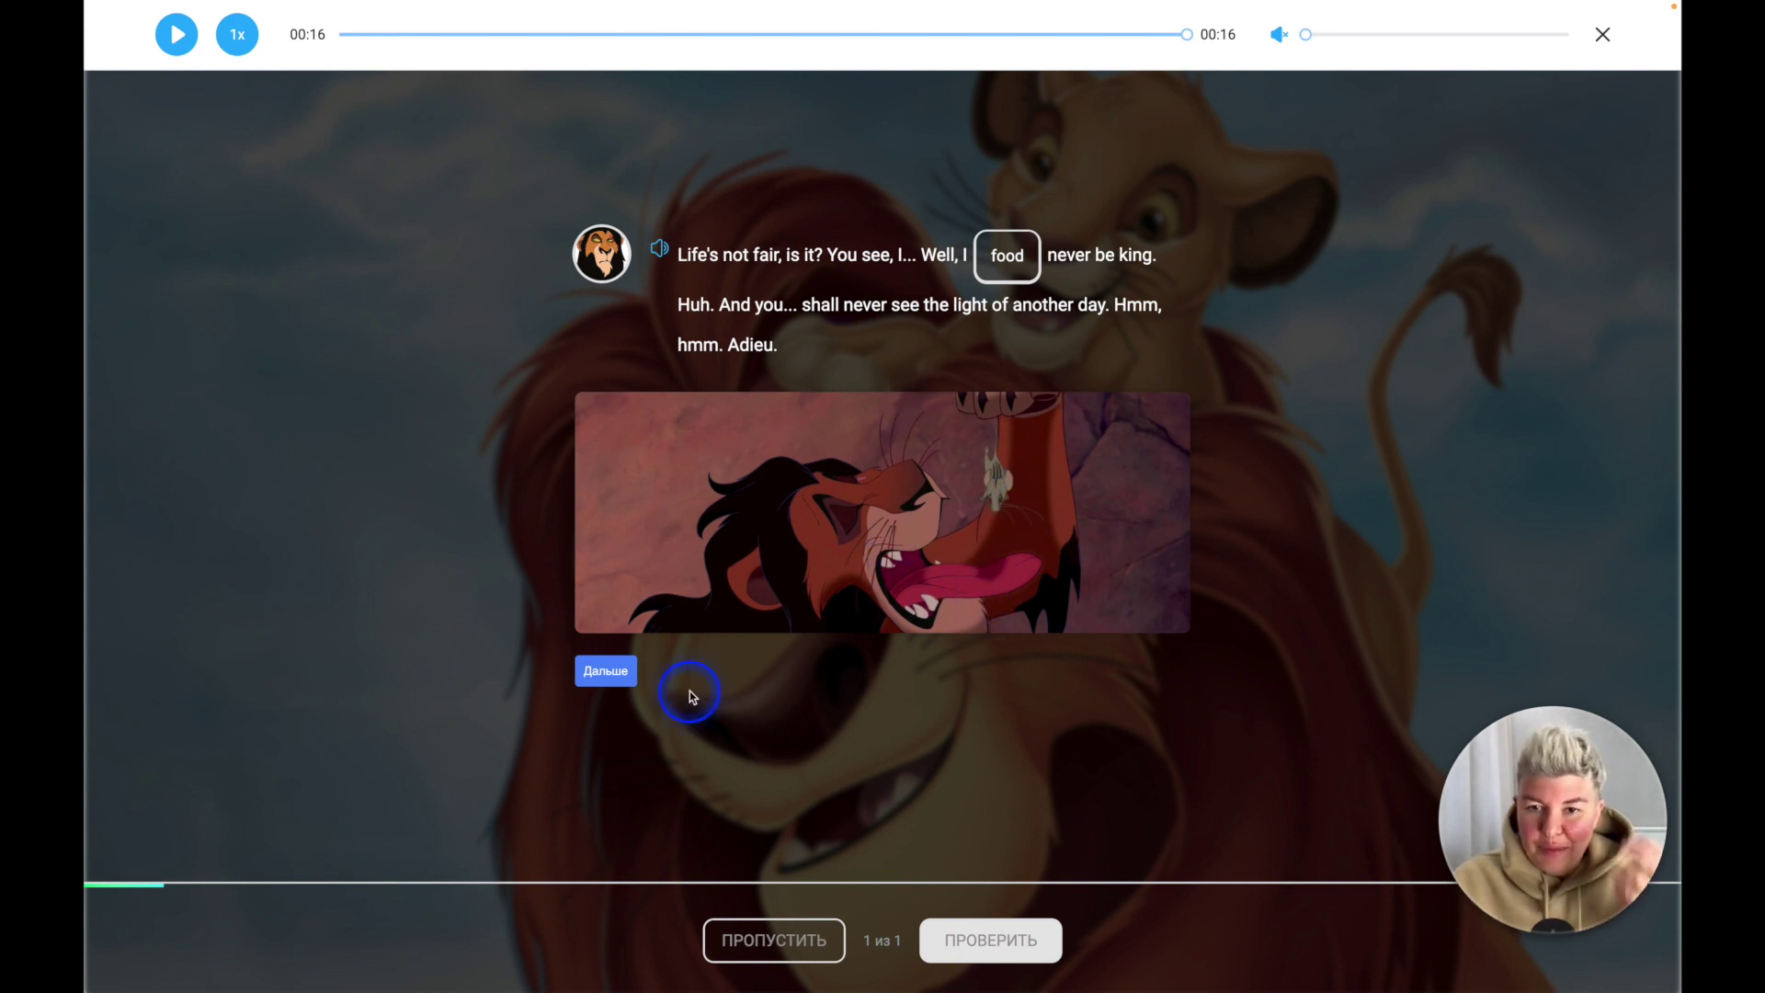
click(624, 691)
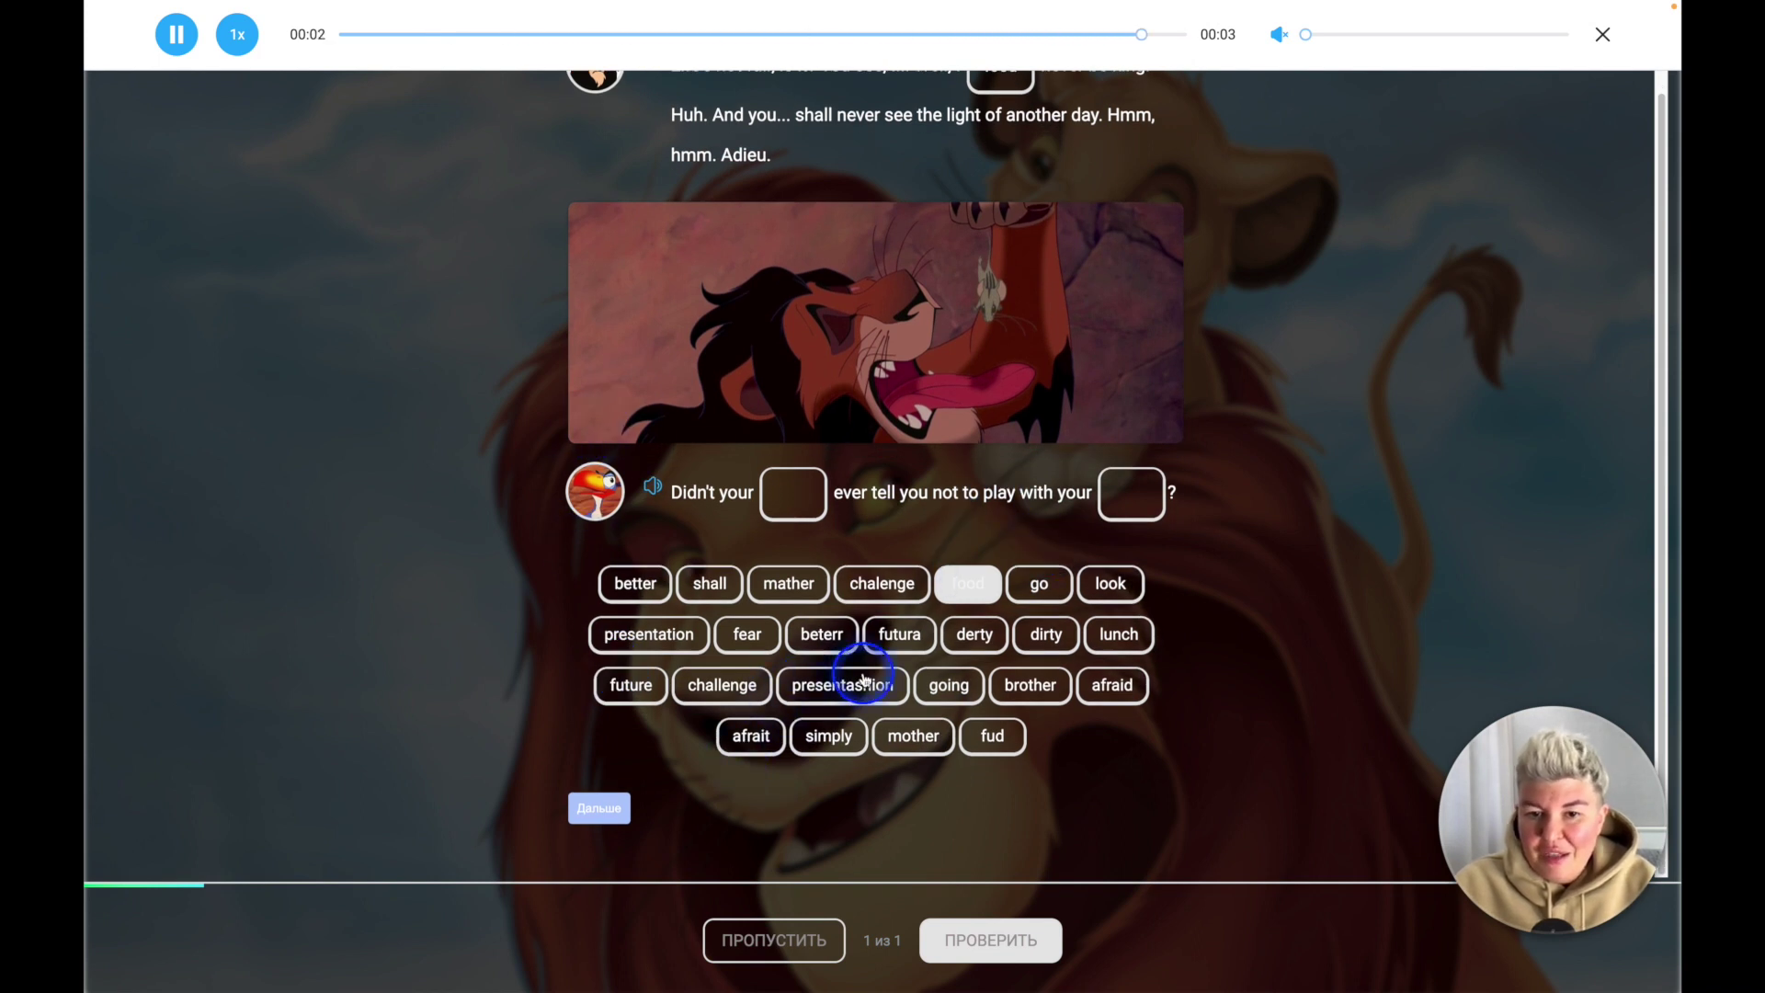
click(811, 498)
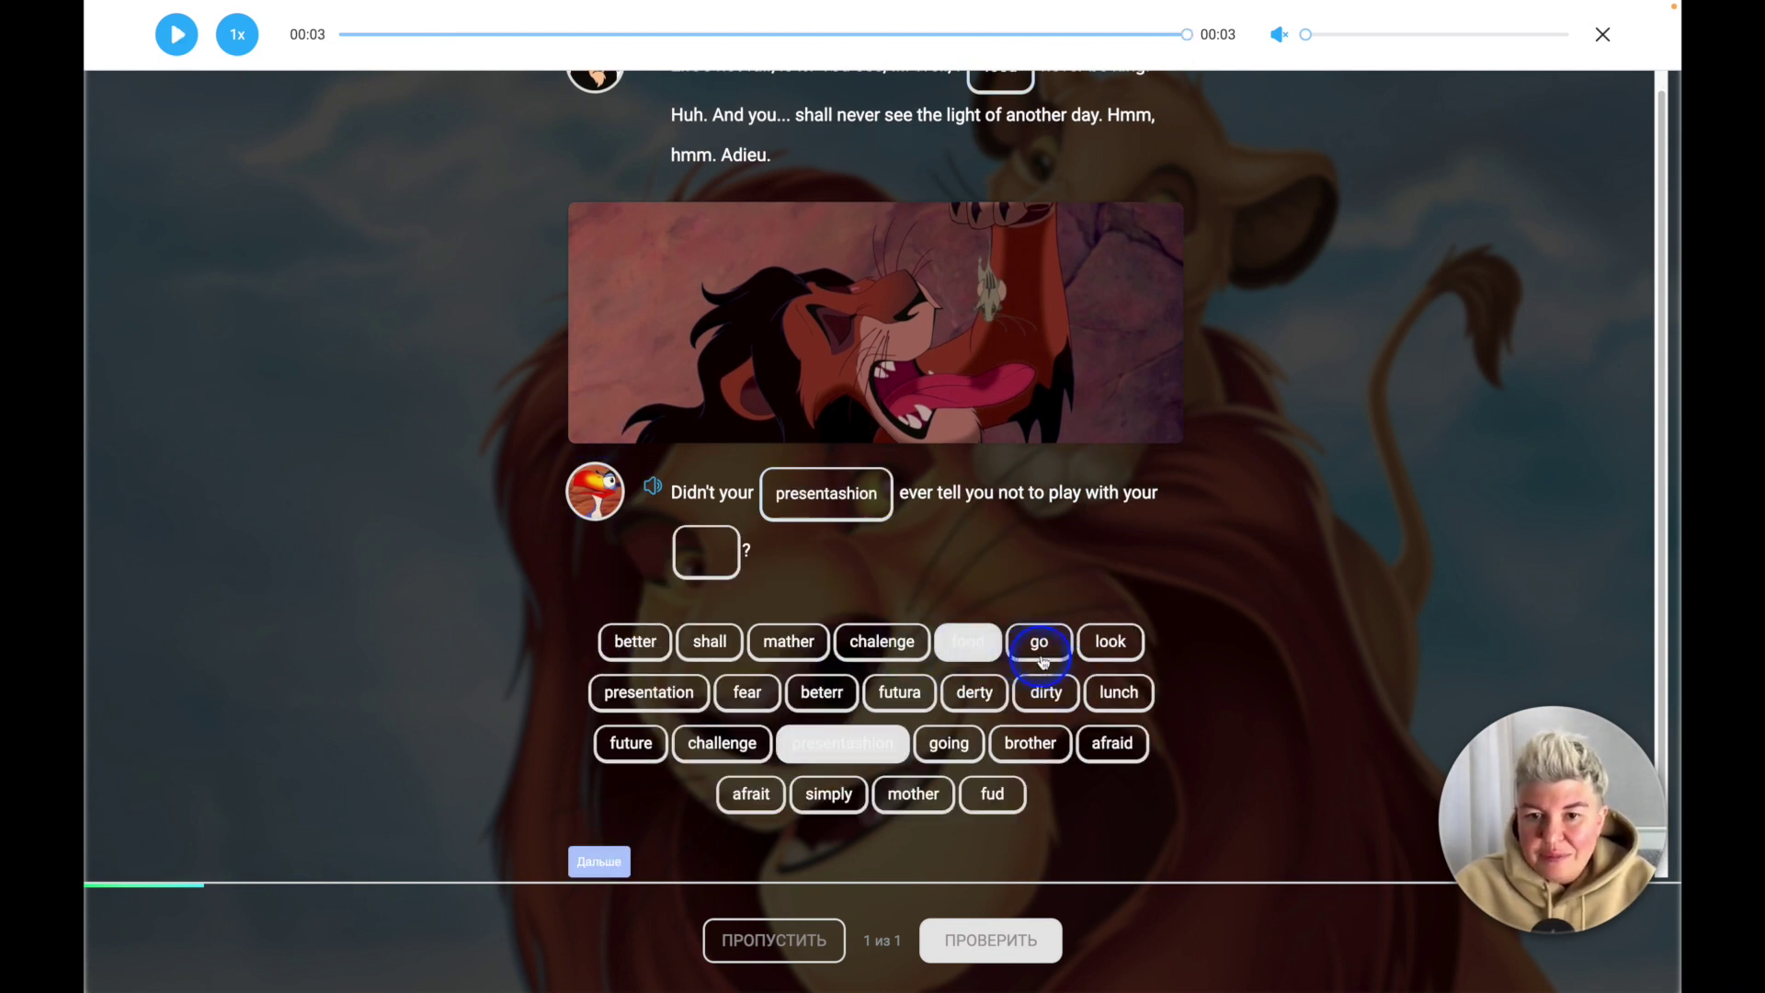
click(721, 562)
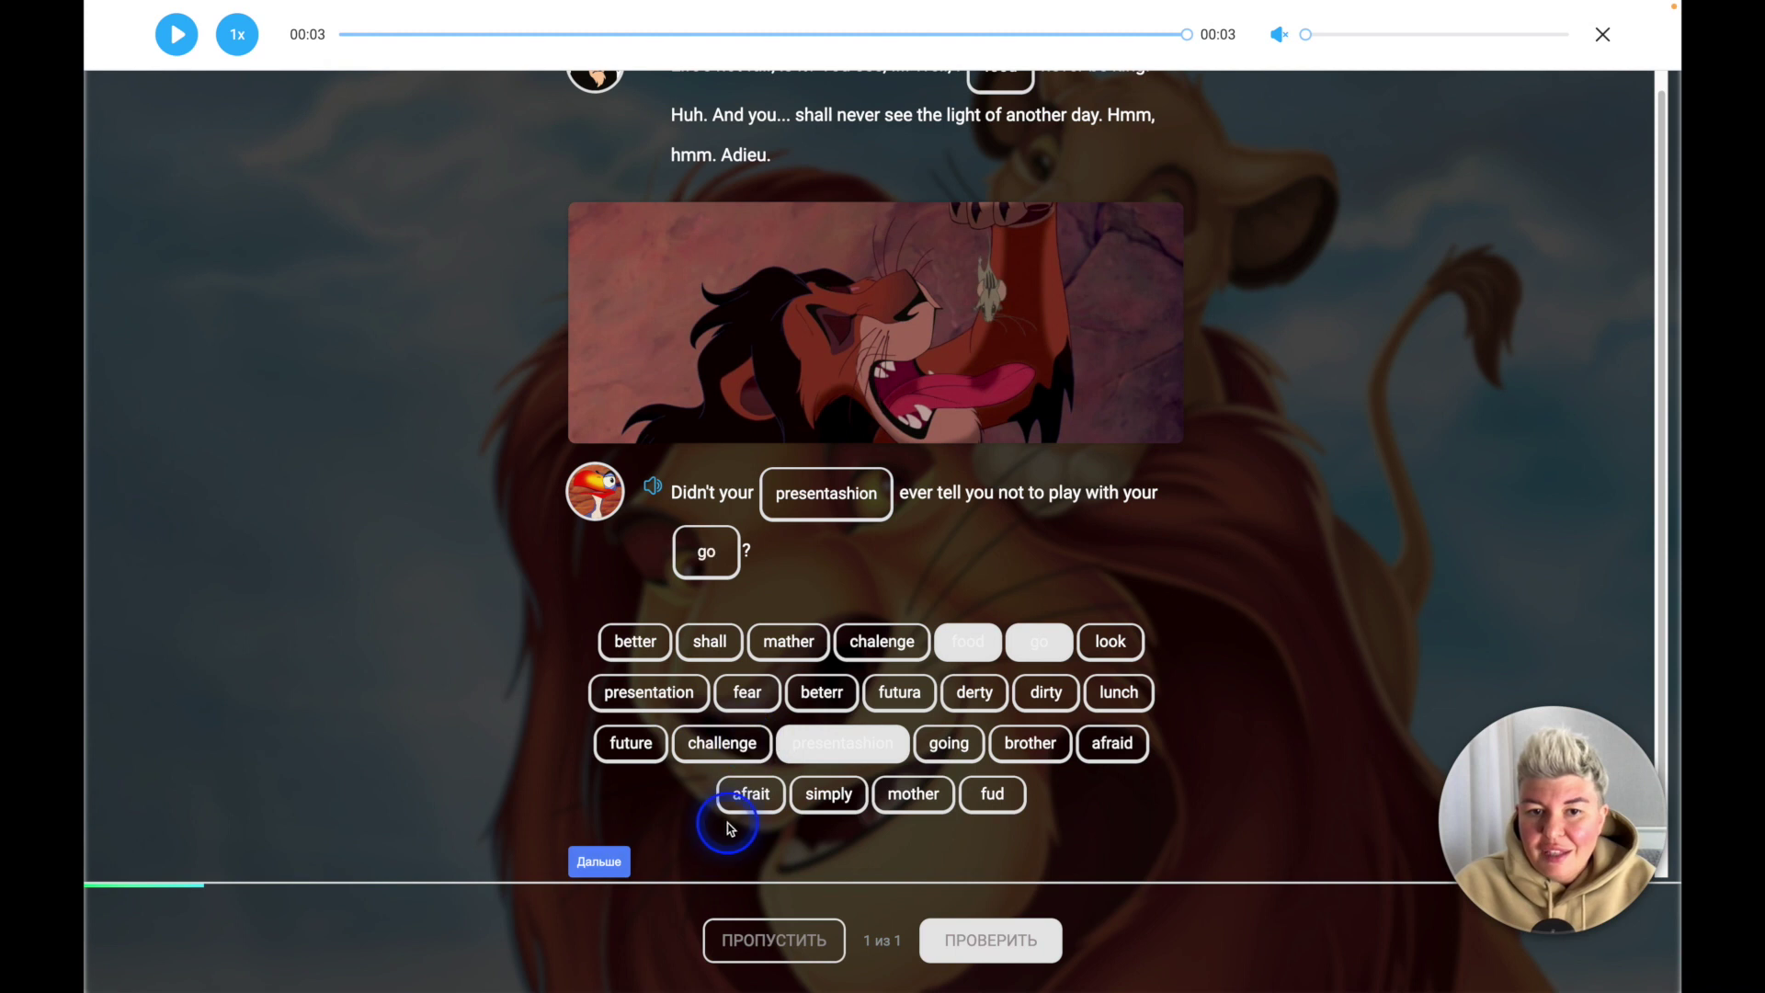
Step: Raise the audio volume and replay the line, replacing its first gap's word with "mother" and clearing the second gap
click(1474, 35)
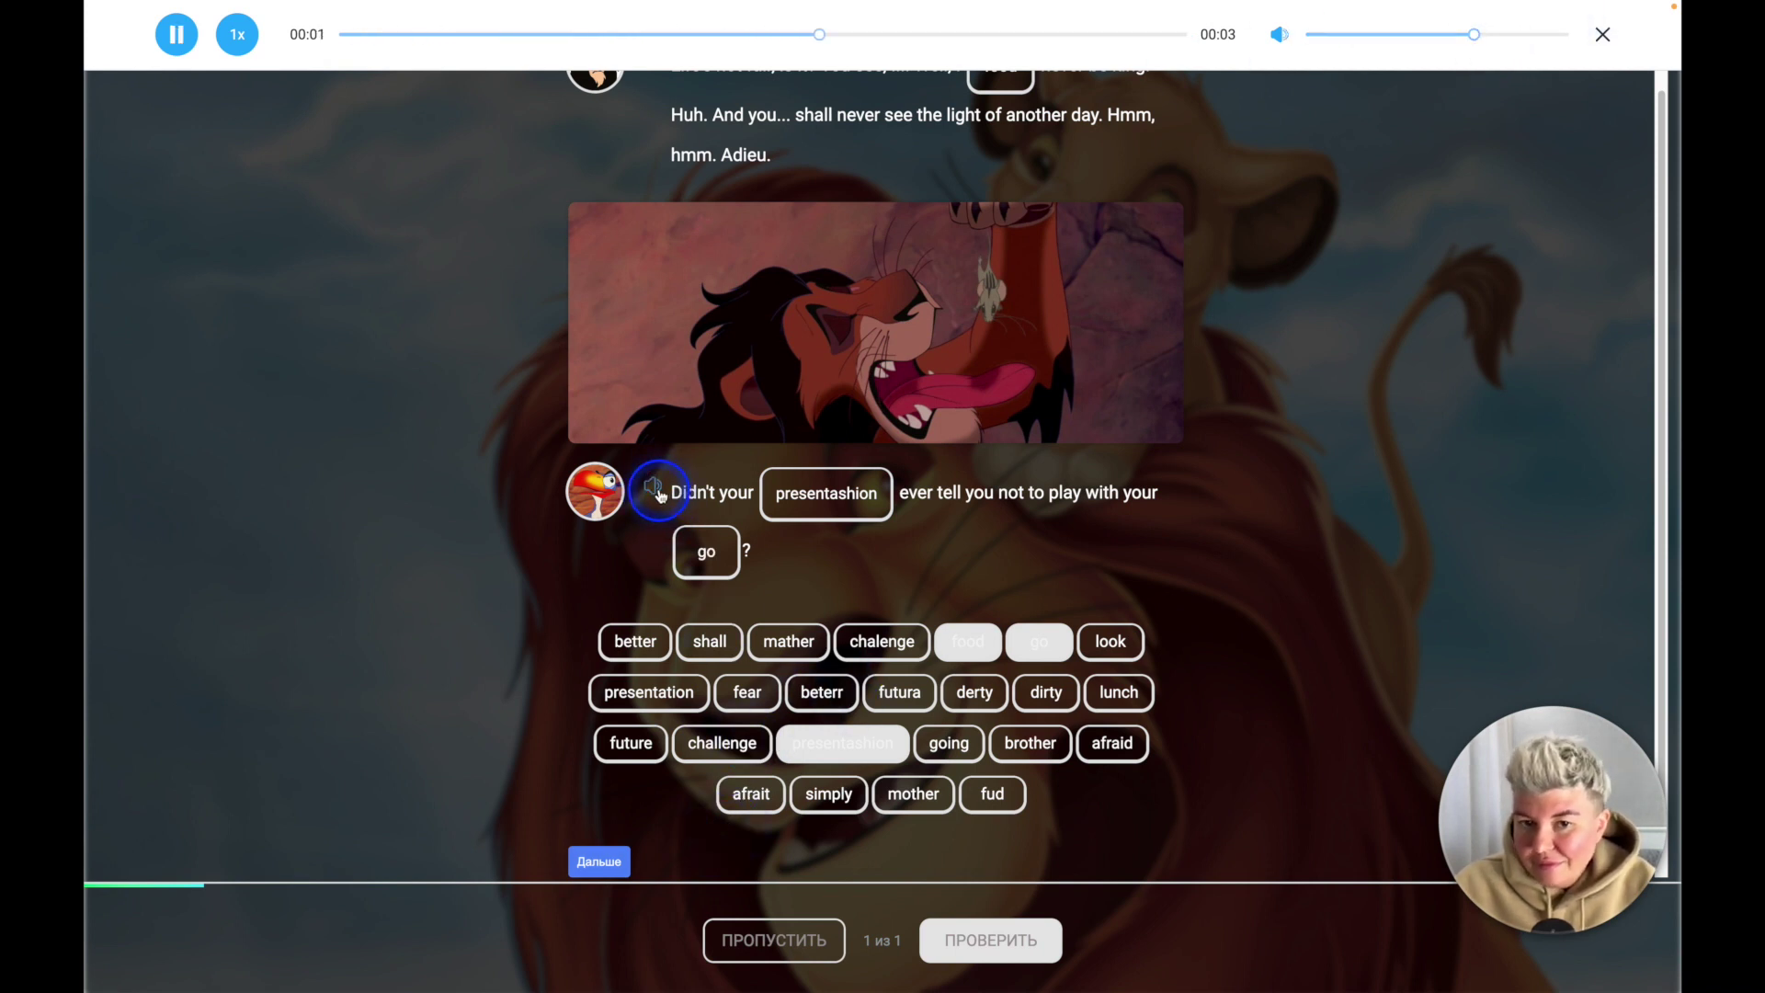
click(863, 497)
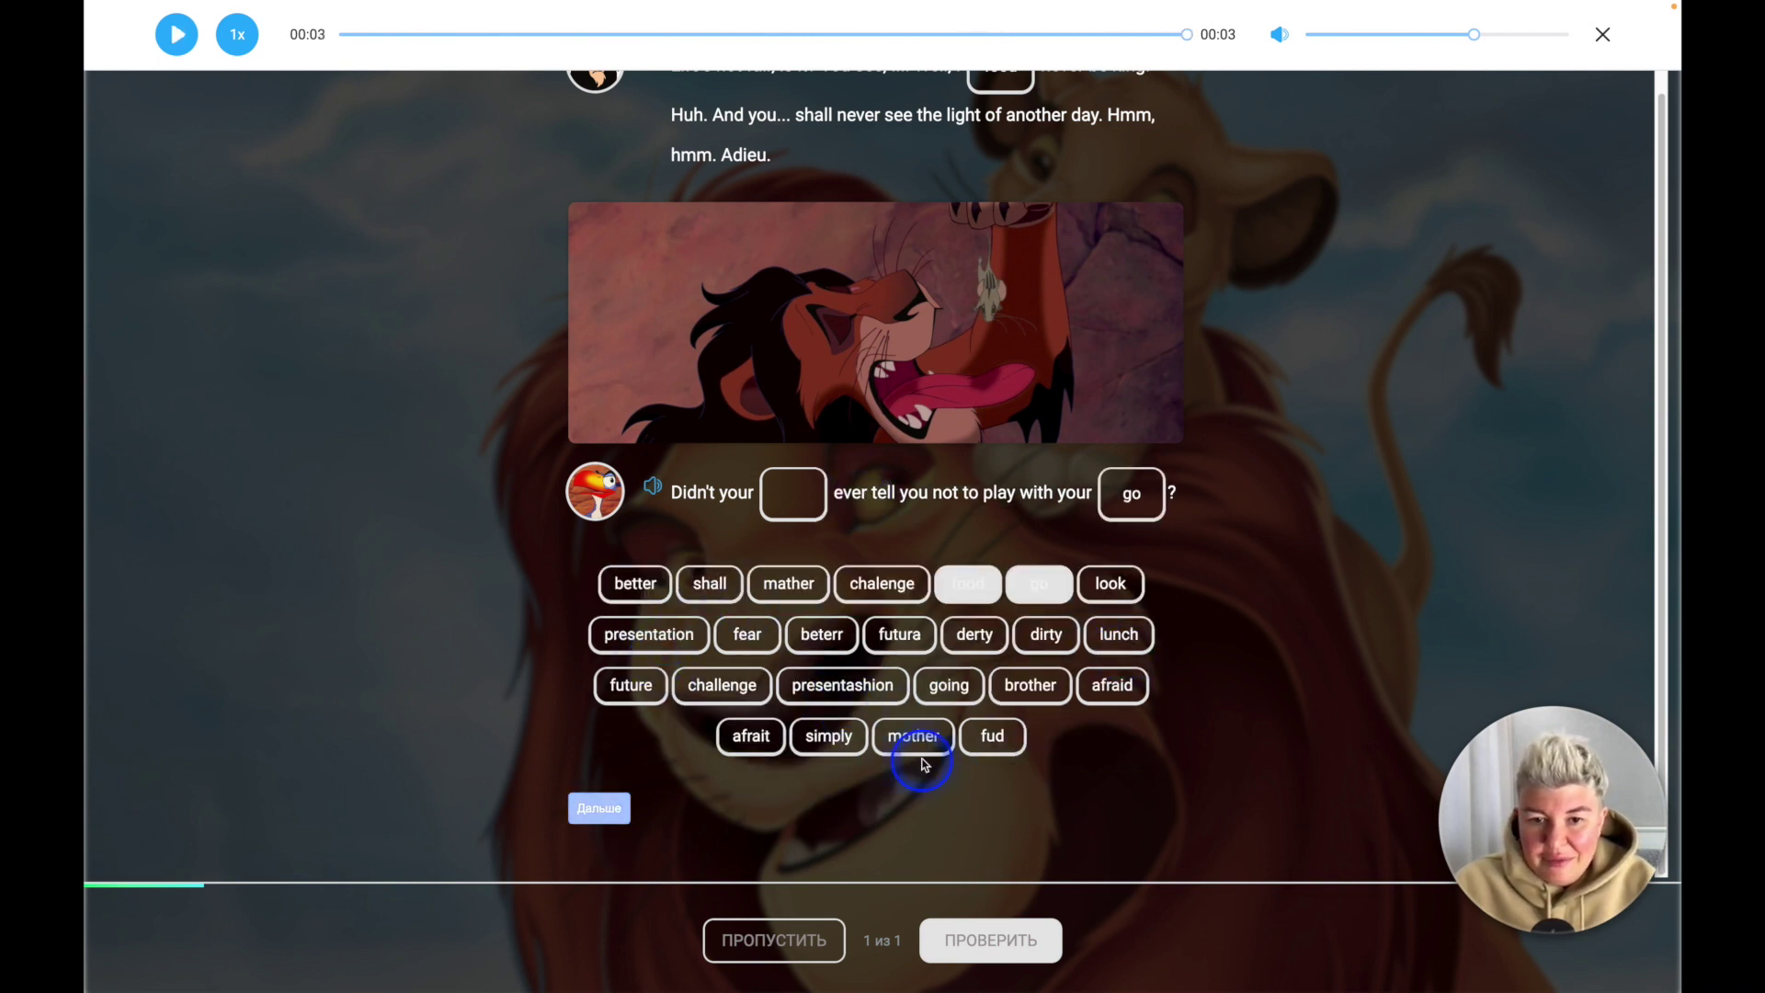
click(783, 496)
click(1155, 502)
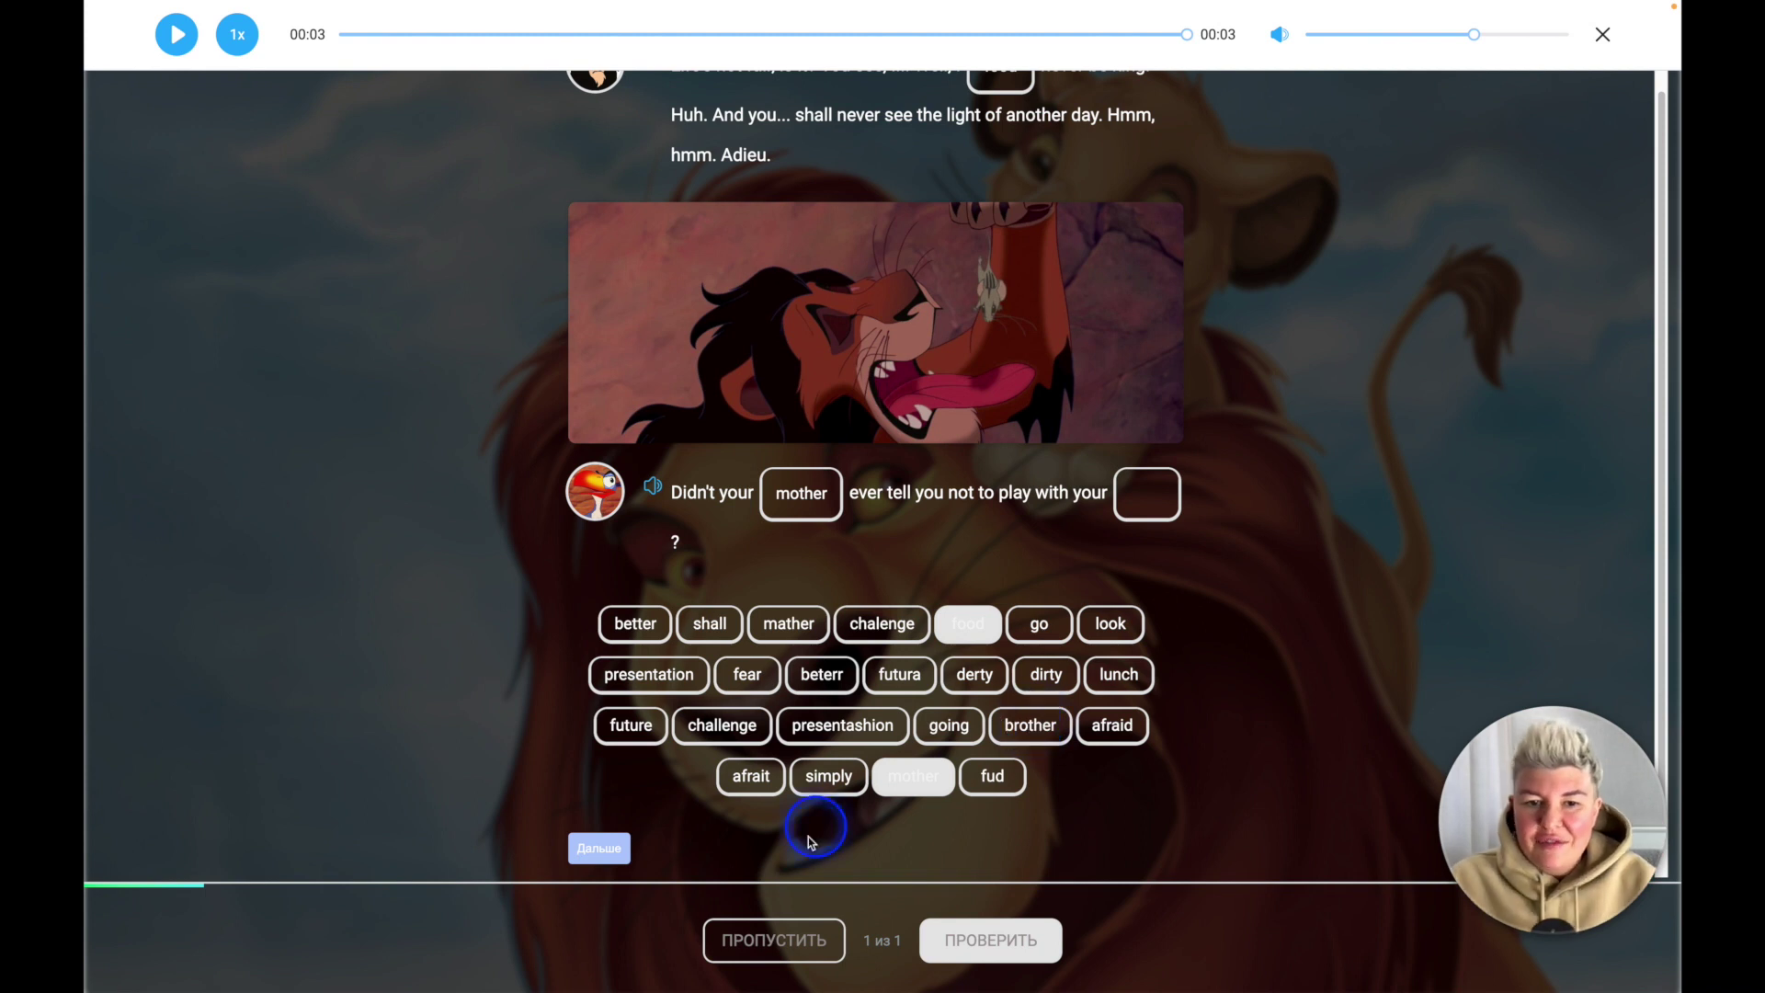
Step: Close the audio player and exit the "Король Лев" test
scroll(1048, 694, up, 1)
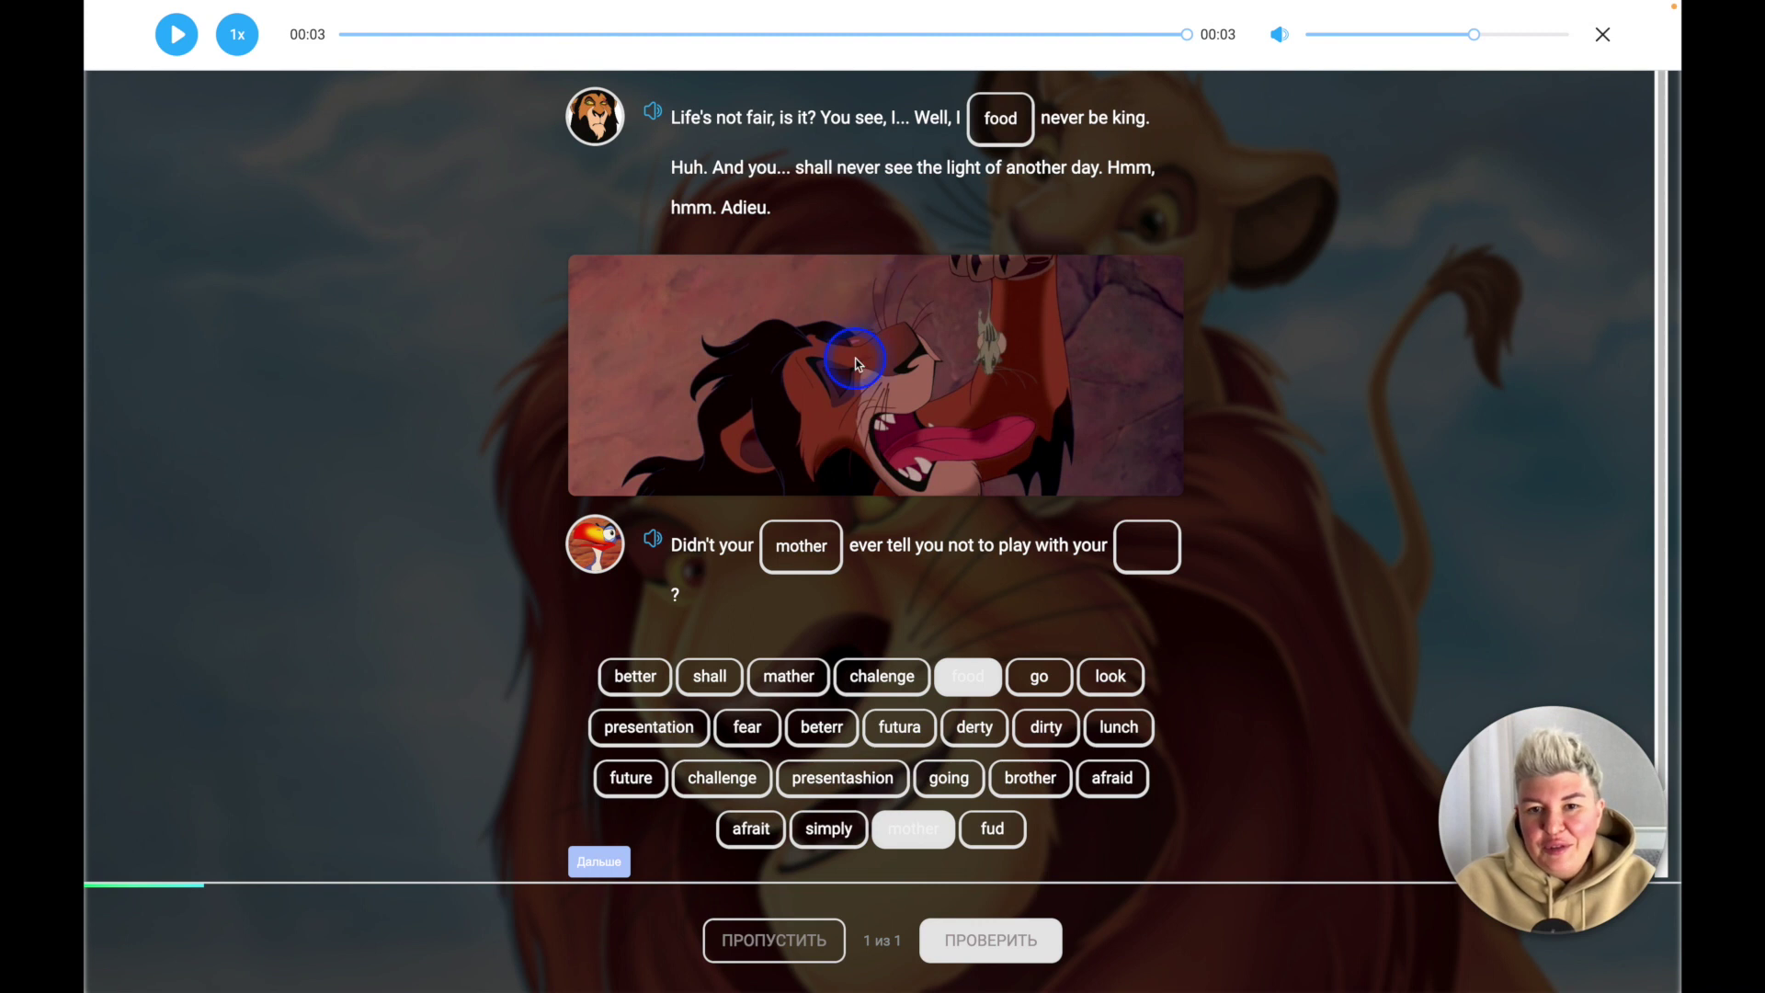
click(1602, 36)
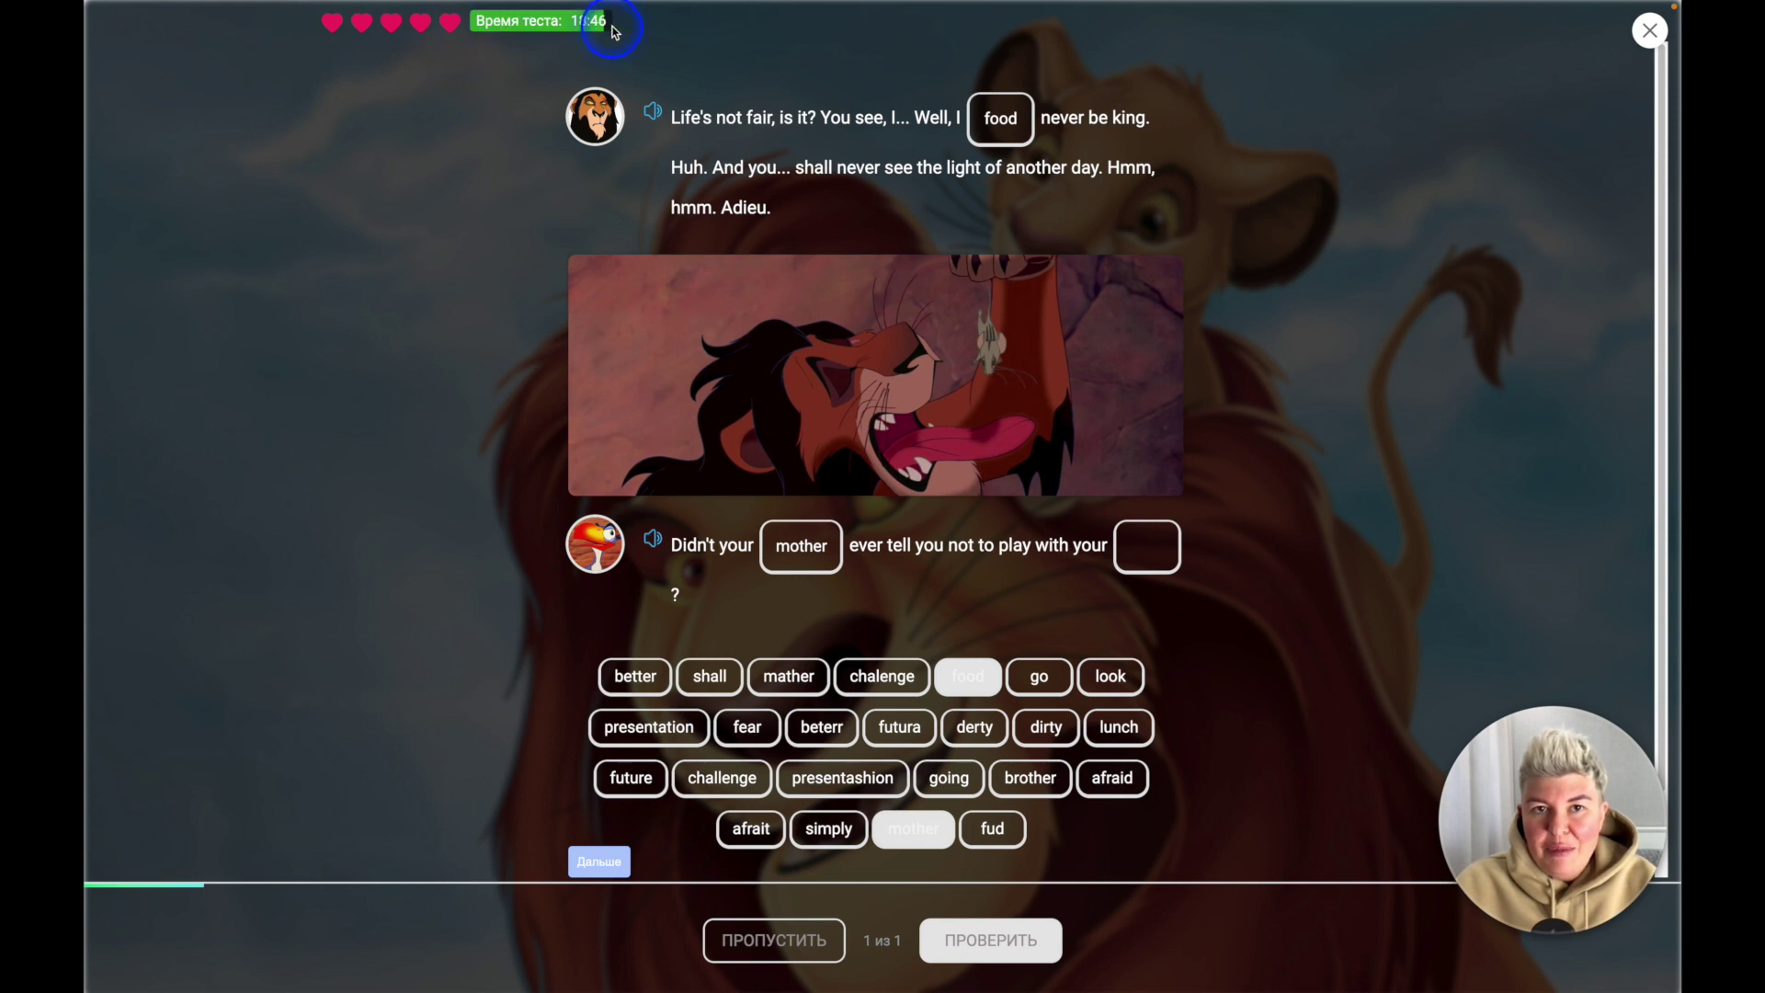
click(1666, 48)
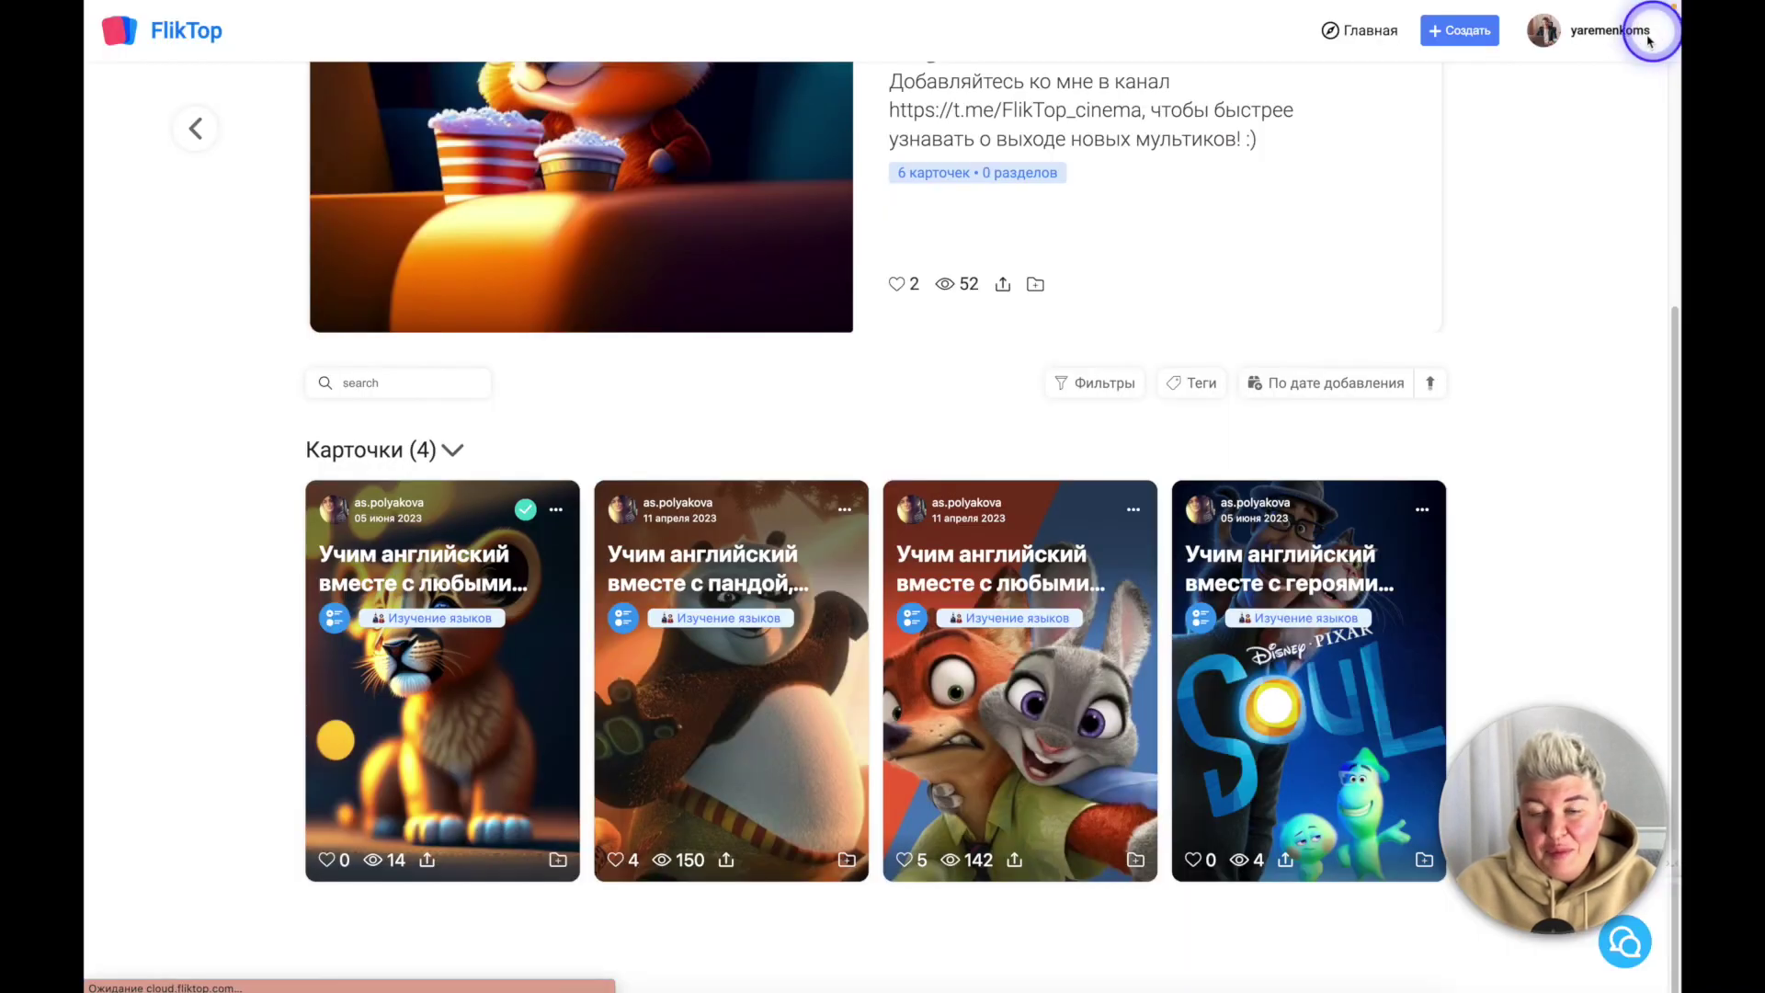
Step: Look over the description and cards of the collection "Английский по мультикам"
scroll(873, 589, up, 4)
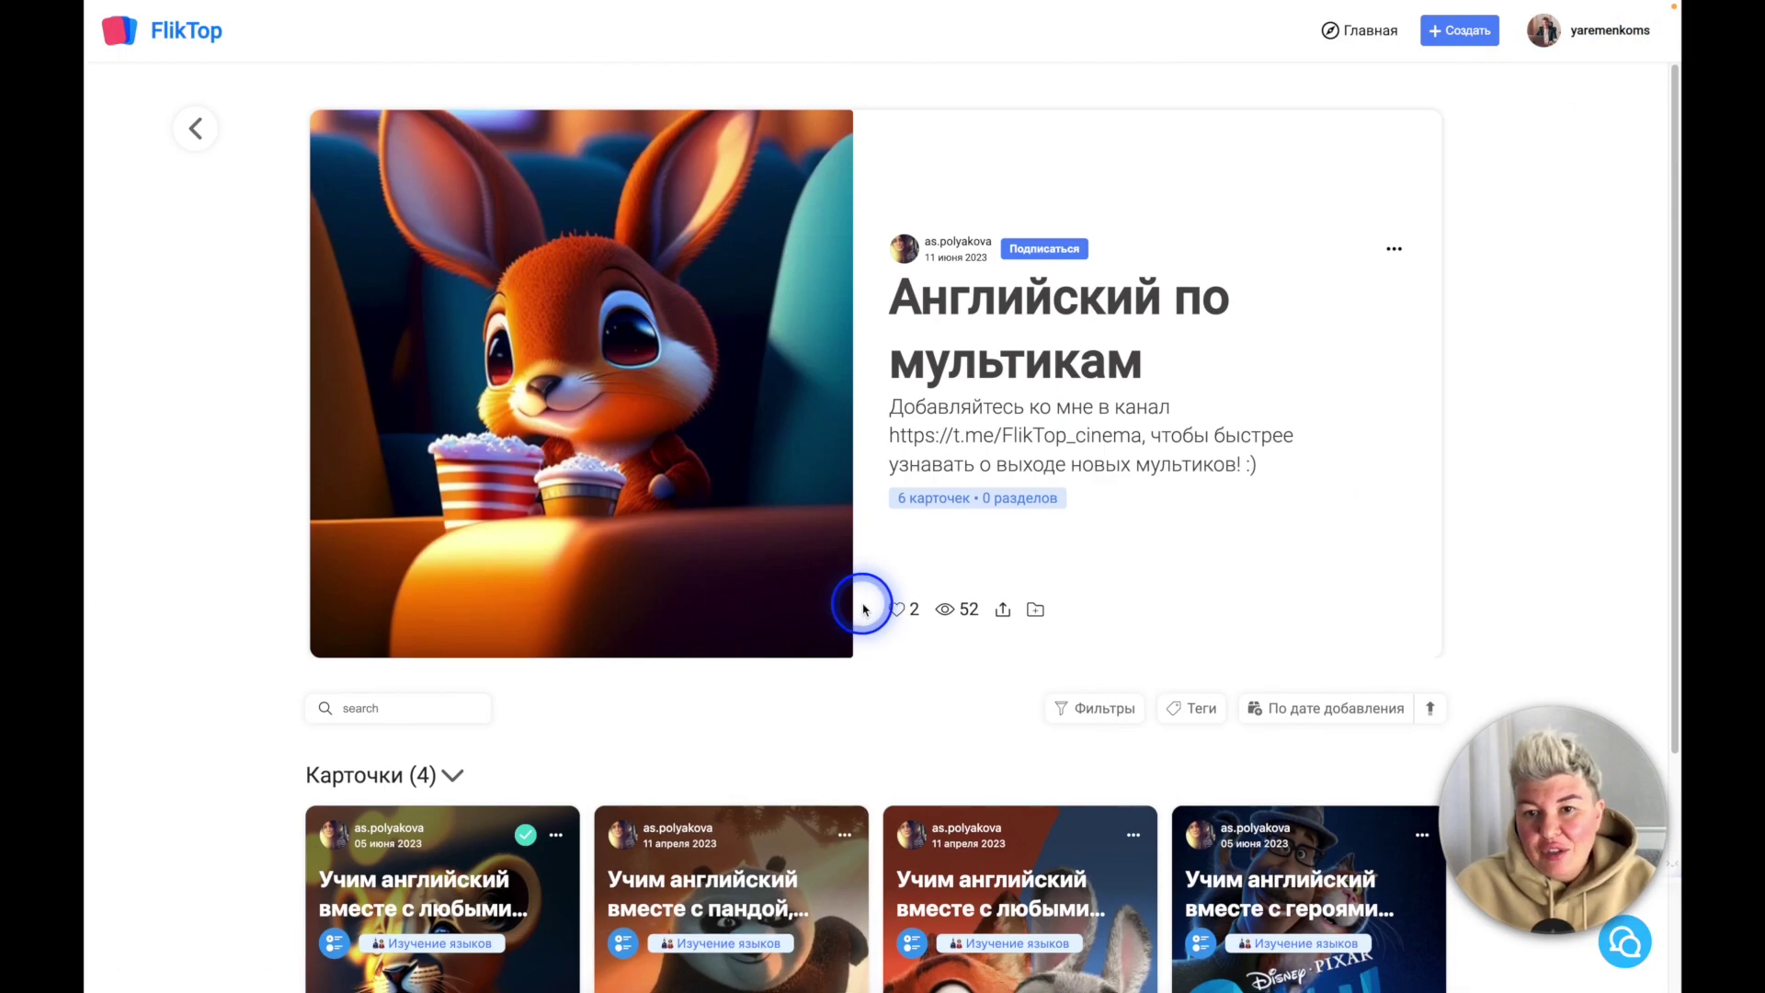
scroll(863, 610, down, 1)
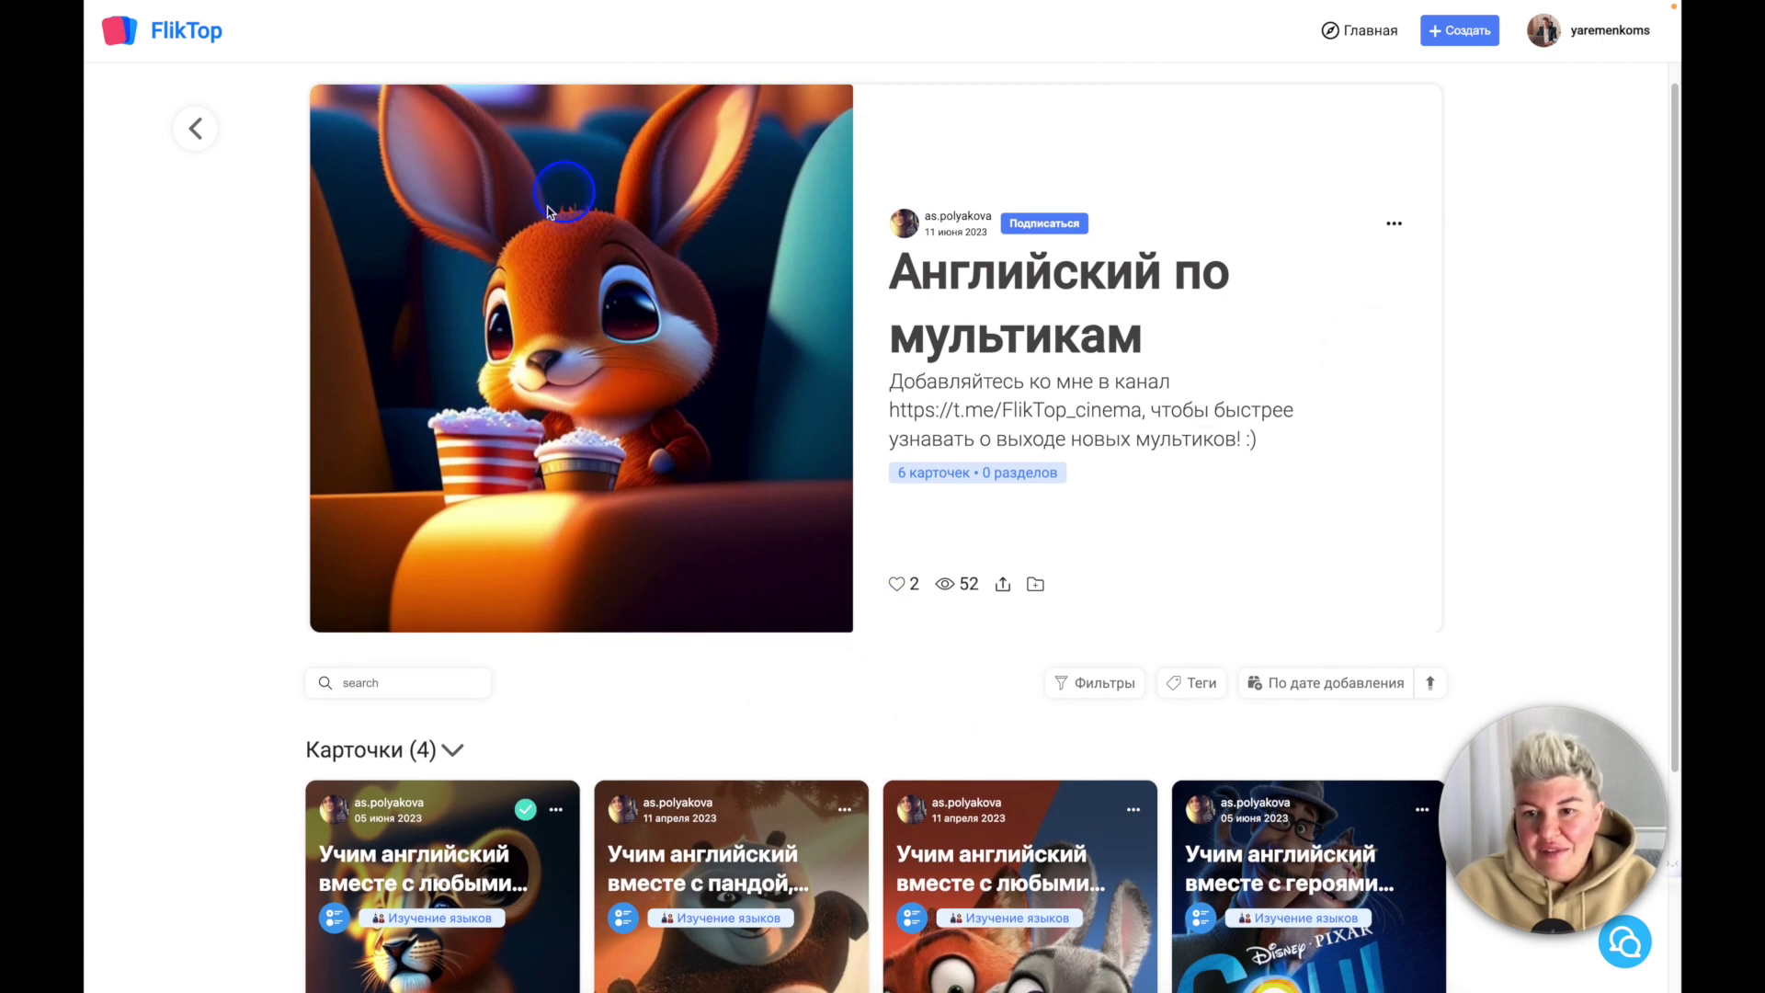
scroll(611, 614, down, 3)
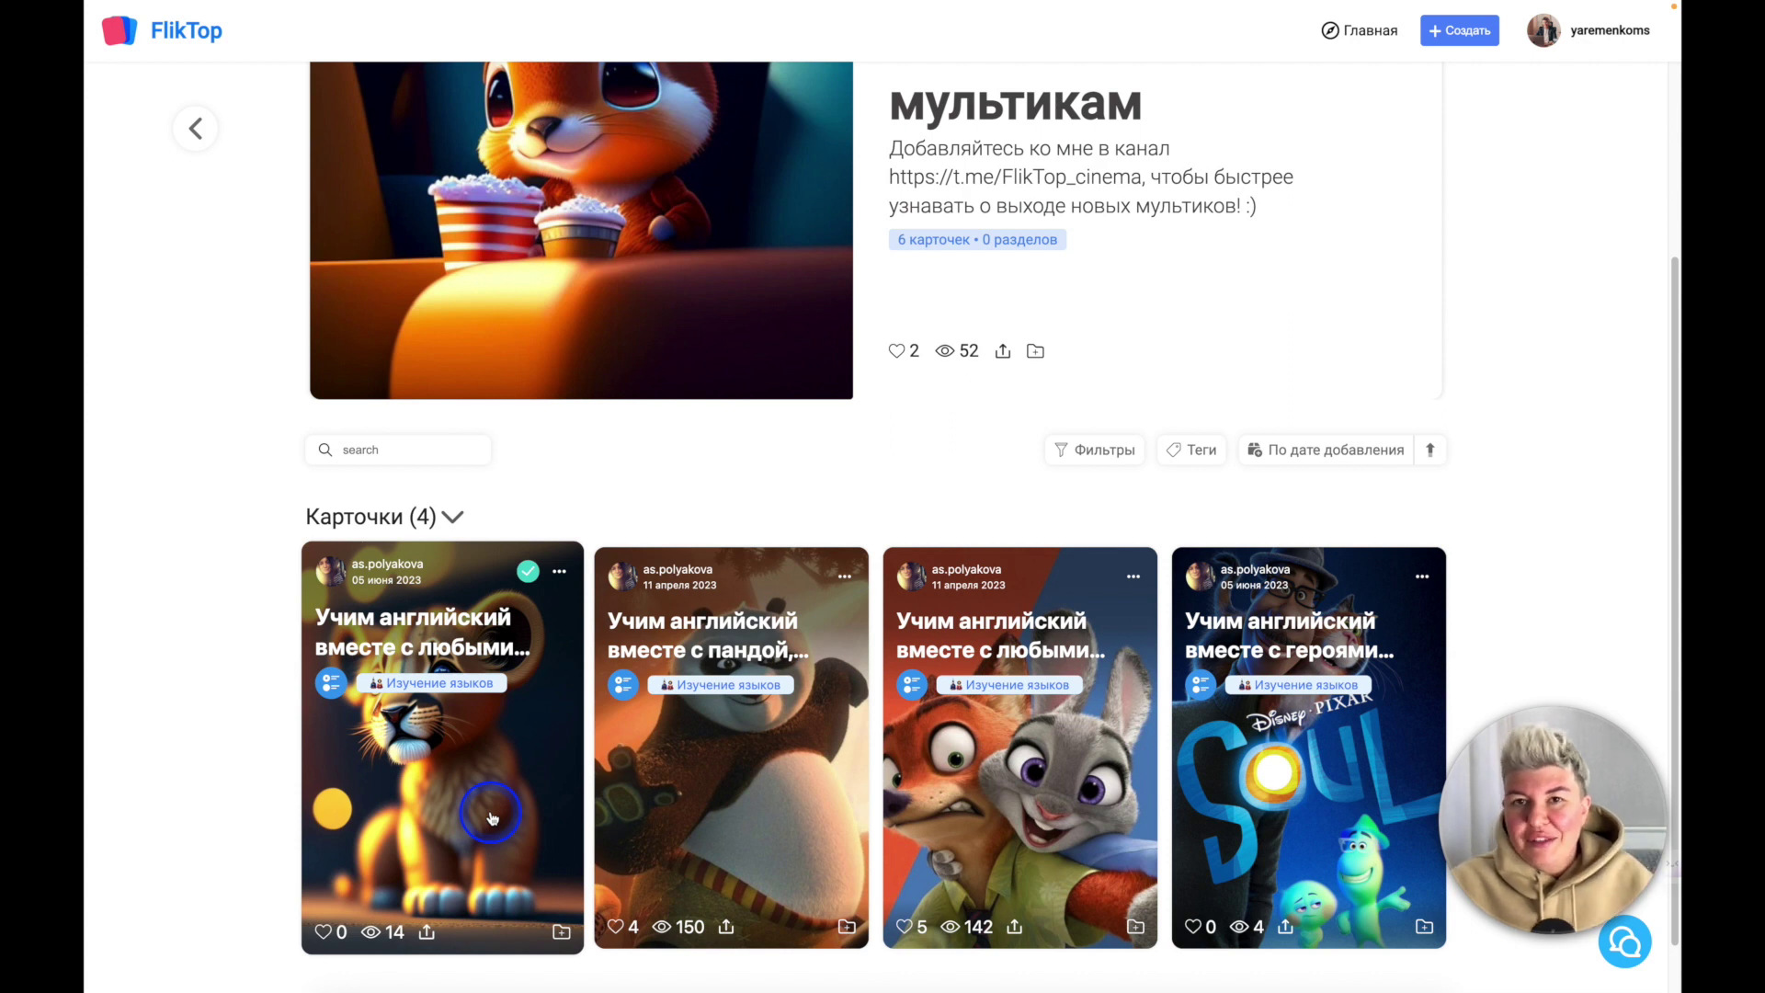
Step: Return to the home page and view the materials in the "ИТ" category
click(195, 129)
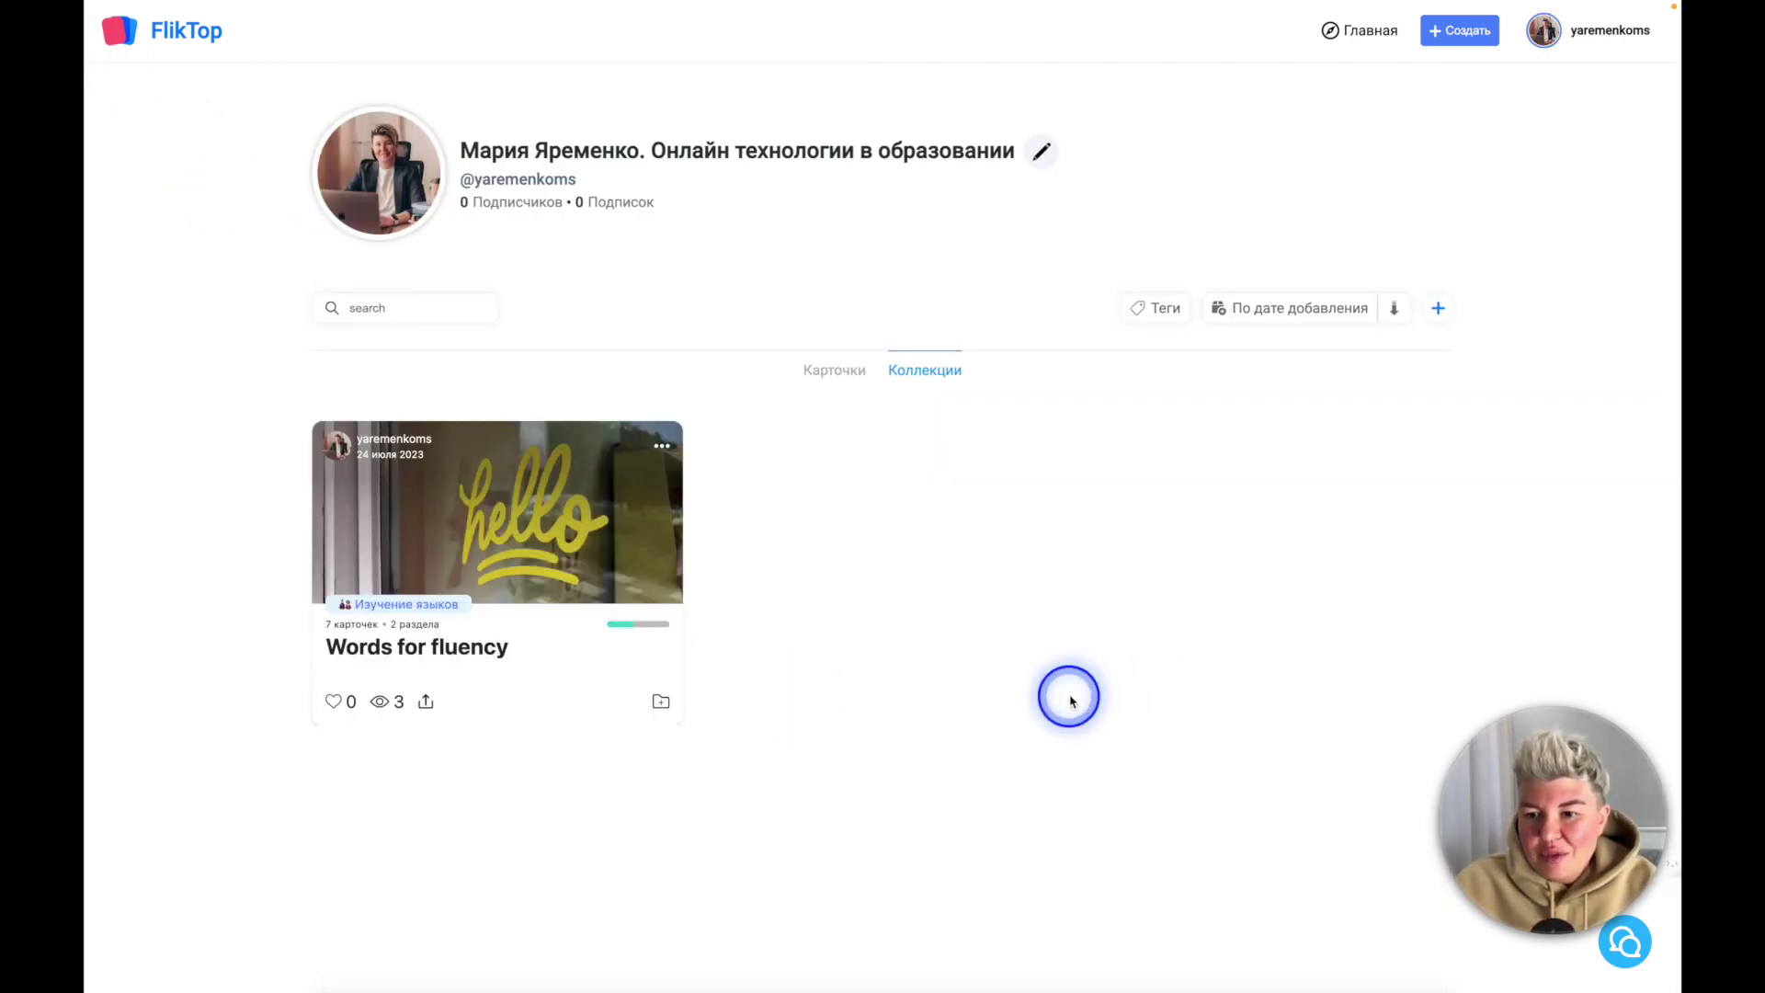
click(204, 31)
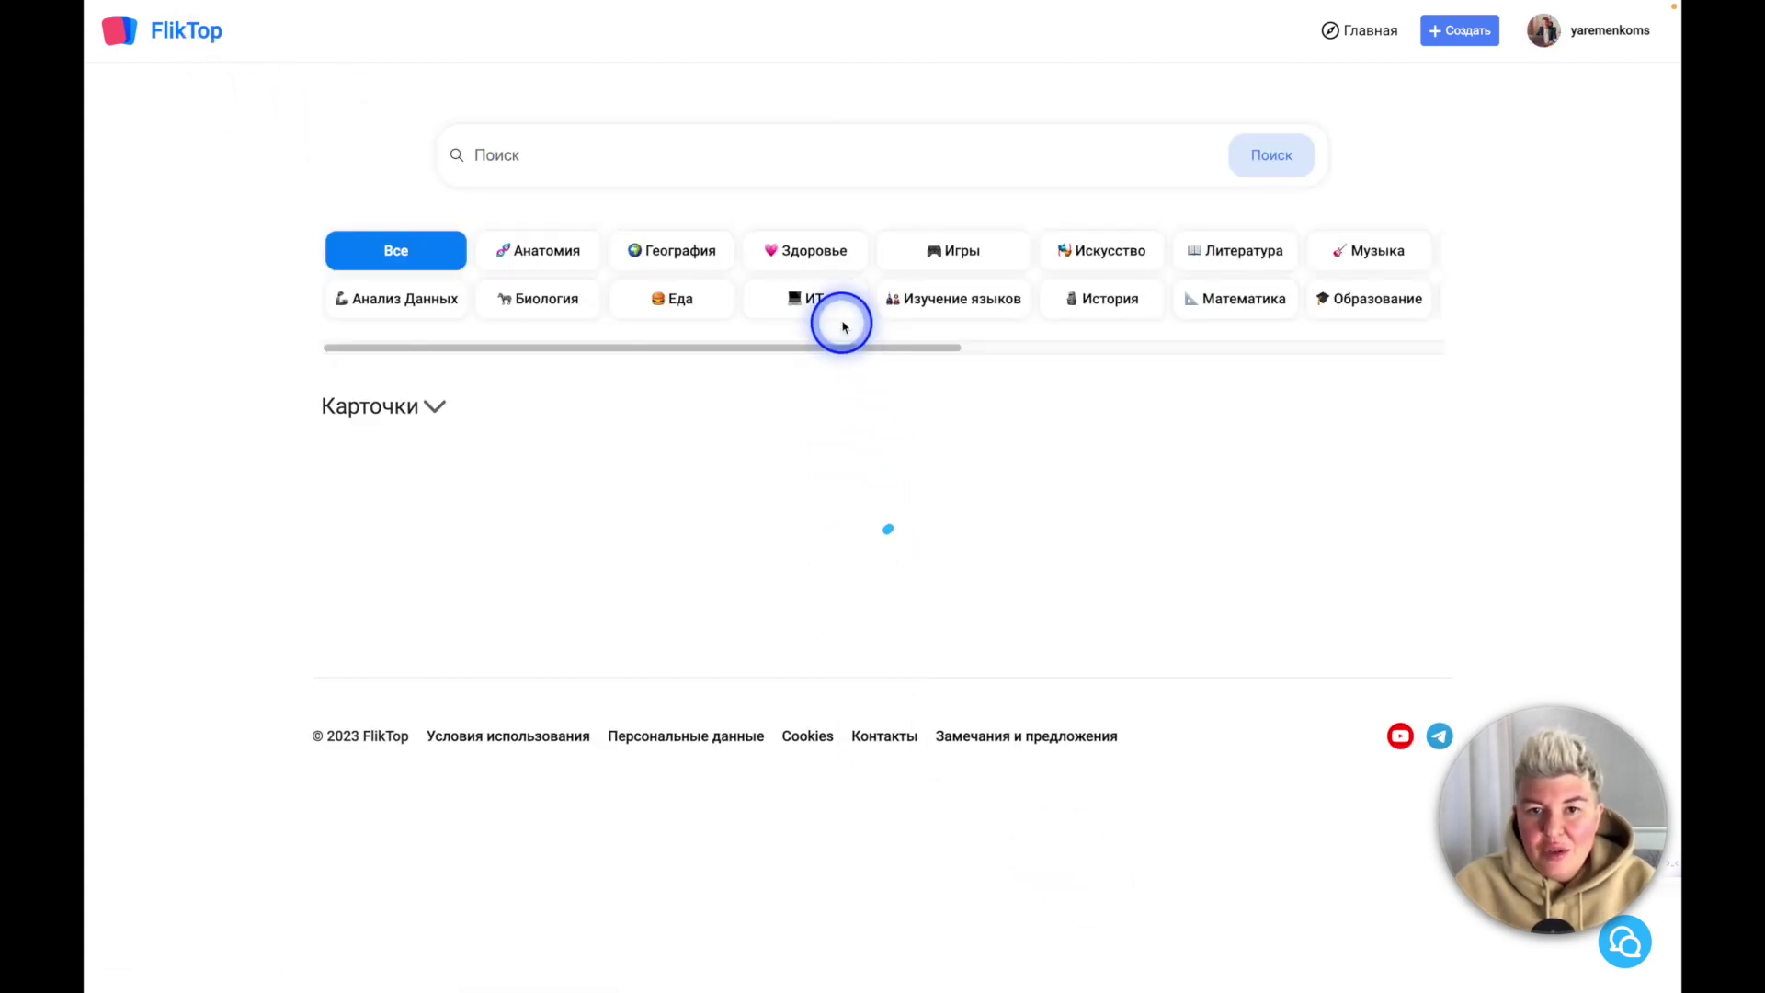
click(823, 299)
scroll(978, 650, down, 3)
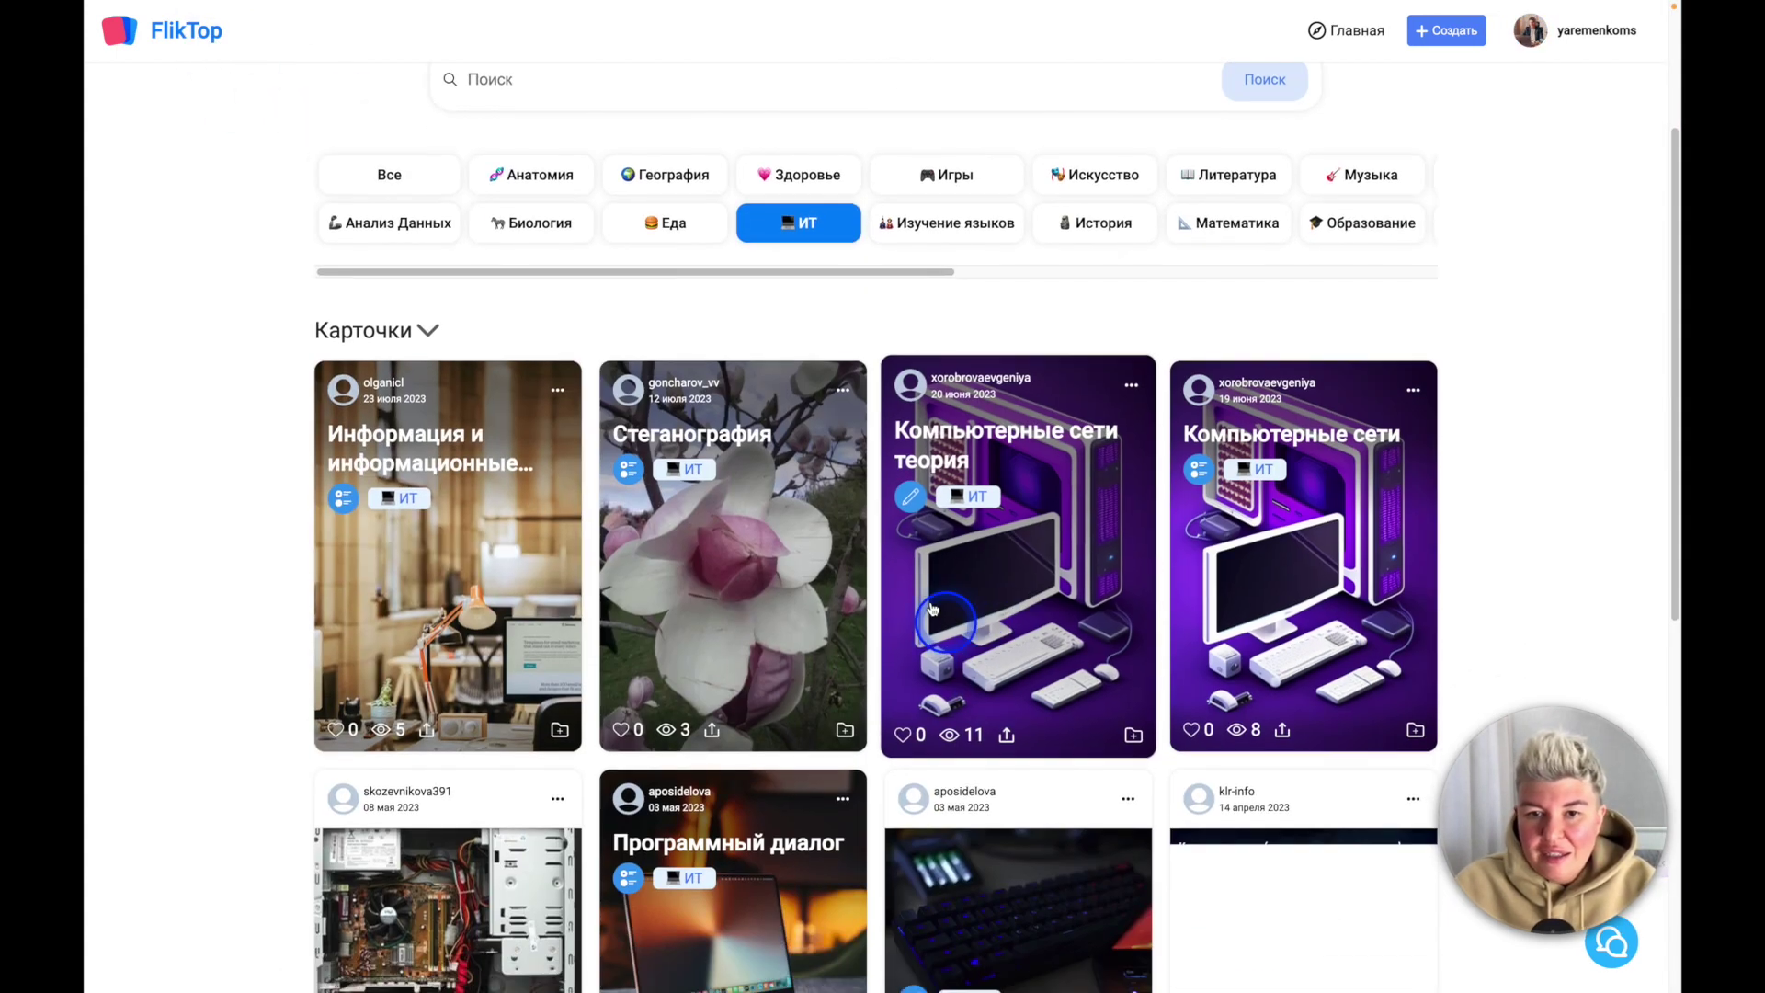
Step: Switch the catalogue to the "Литература" category and browse its collections and cards
click(1226, 173)
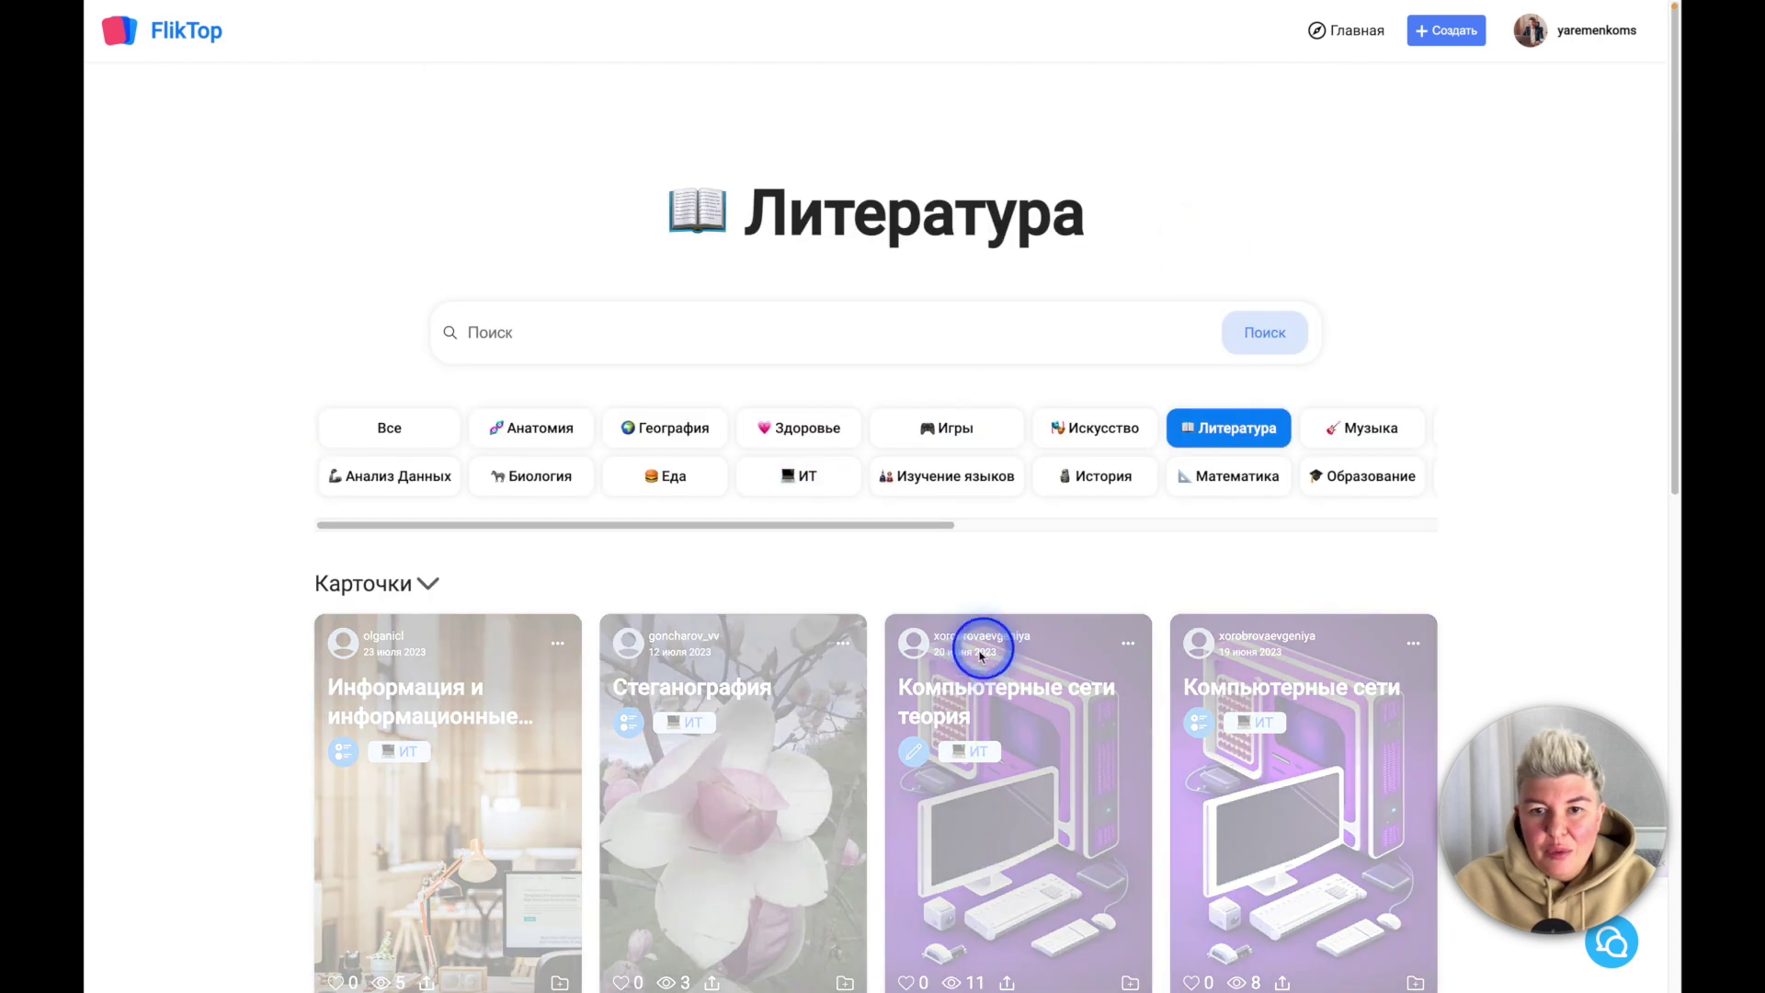
scroll(945, 655, down, 5)
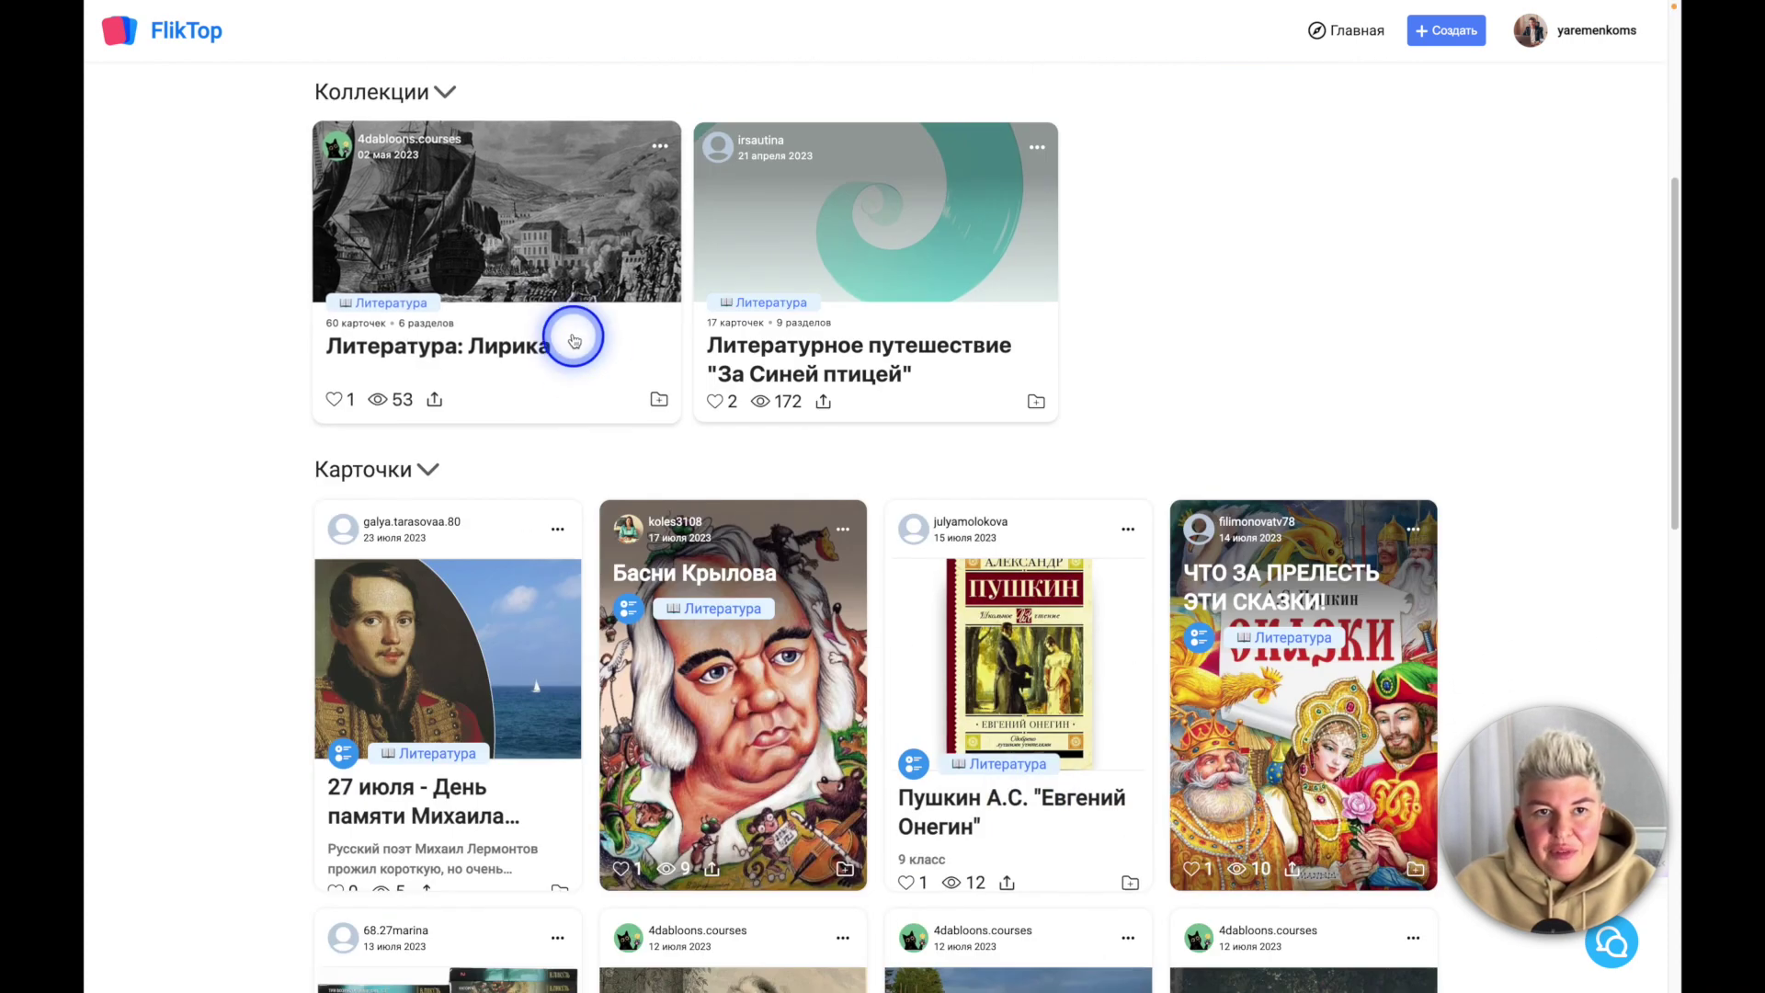
scroll(571, 493, down, 5)
scroll(883, 699, down, 10)
scroll(1123, 714, up, 15)
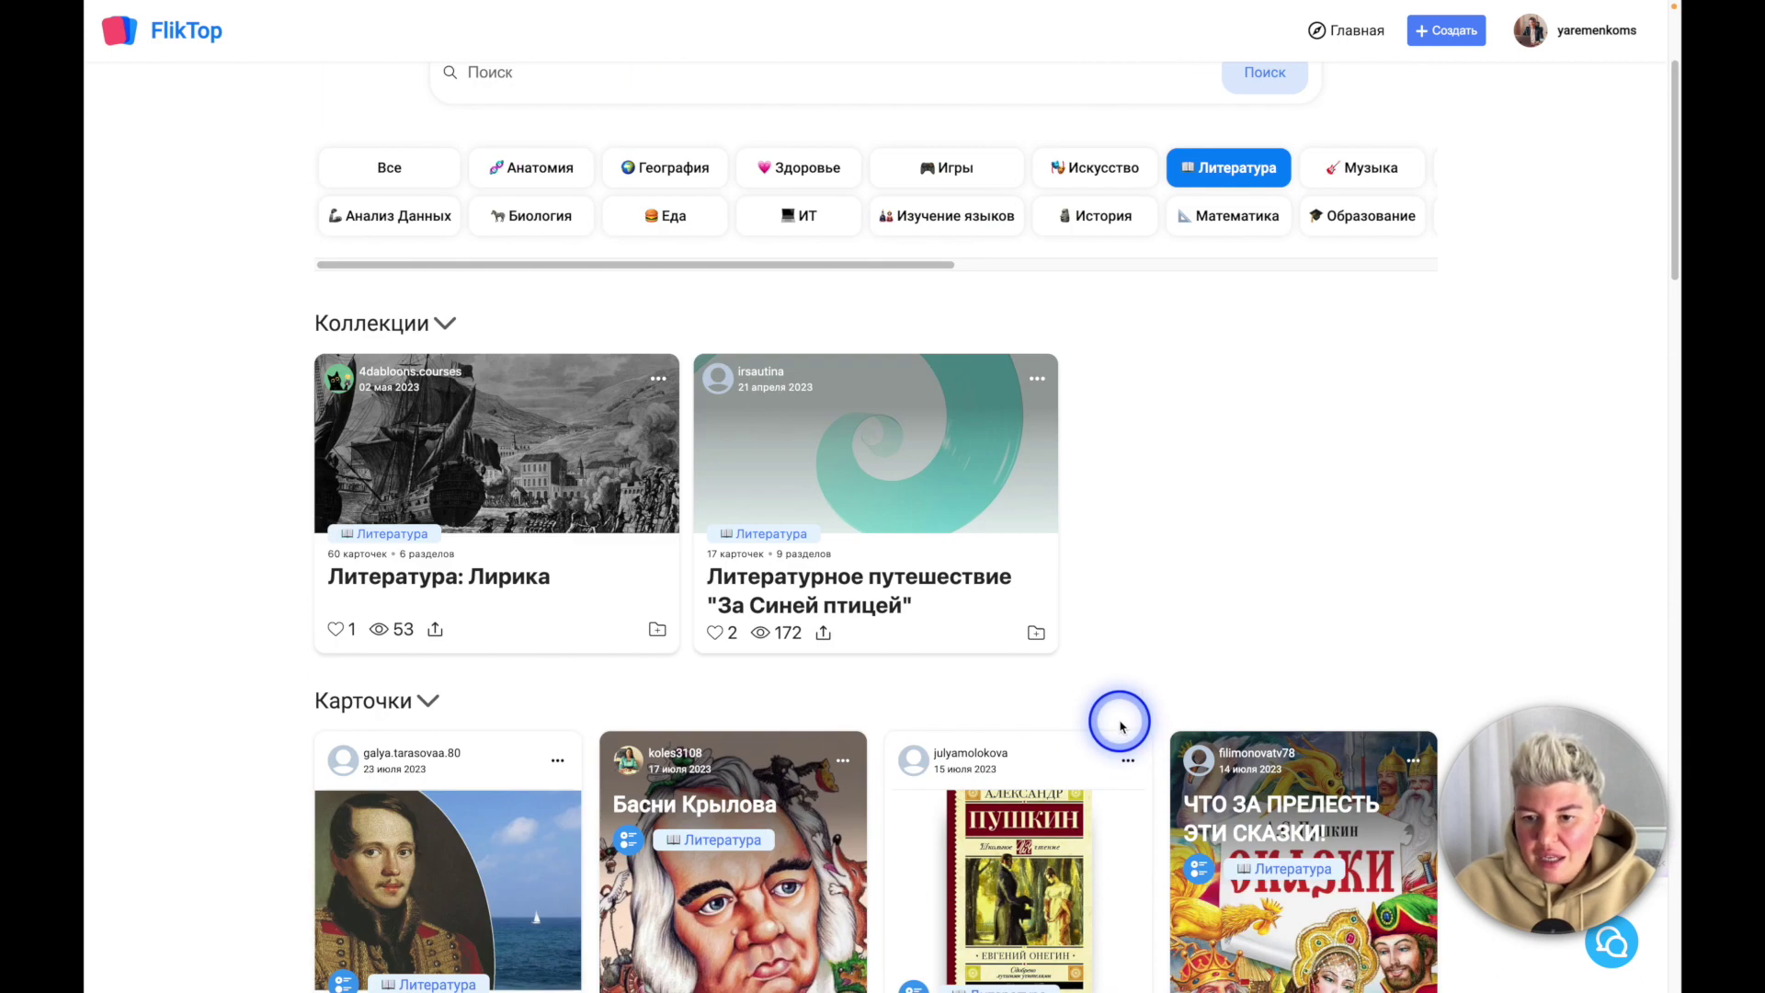
scroll(1121, 726, down, 5)
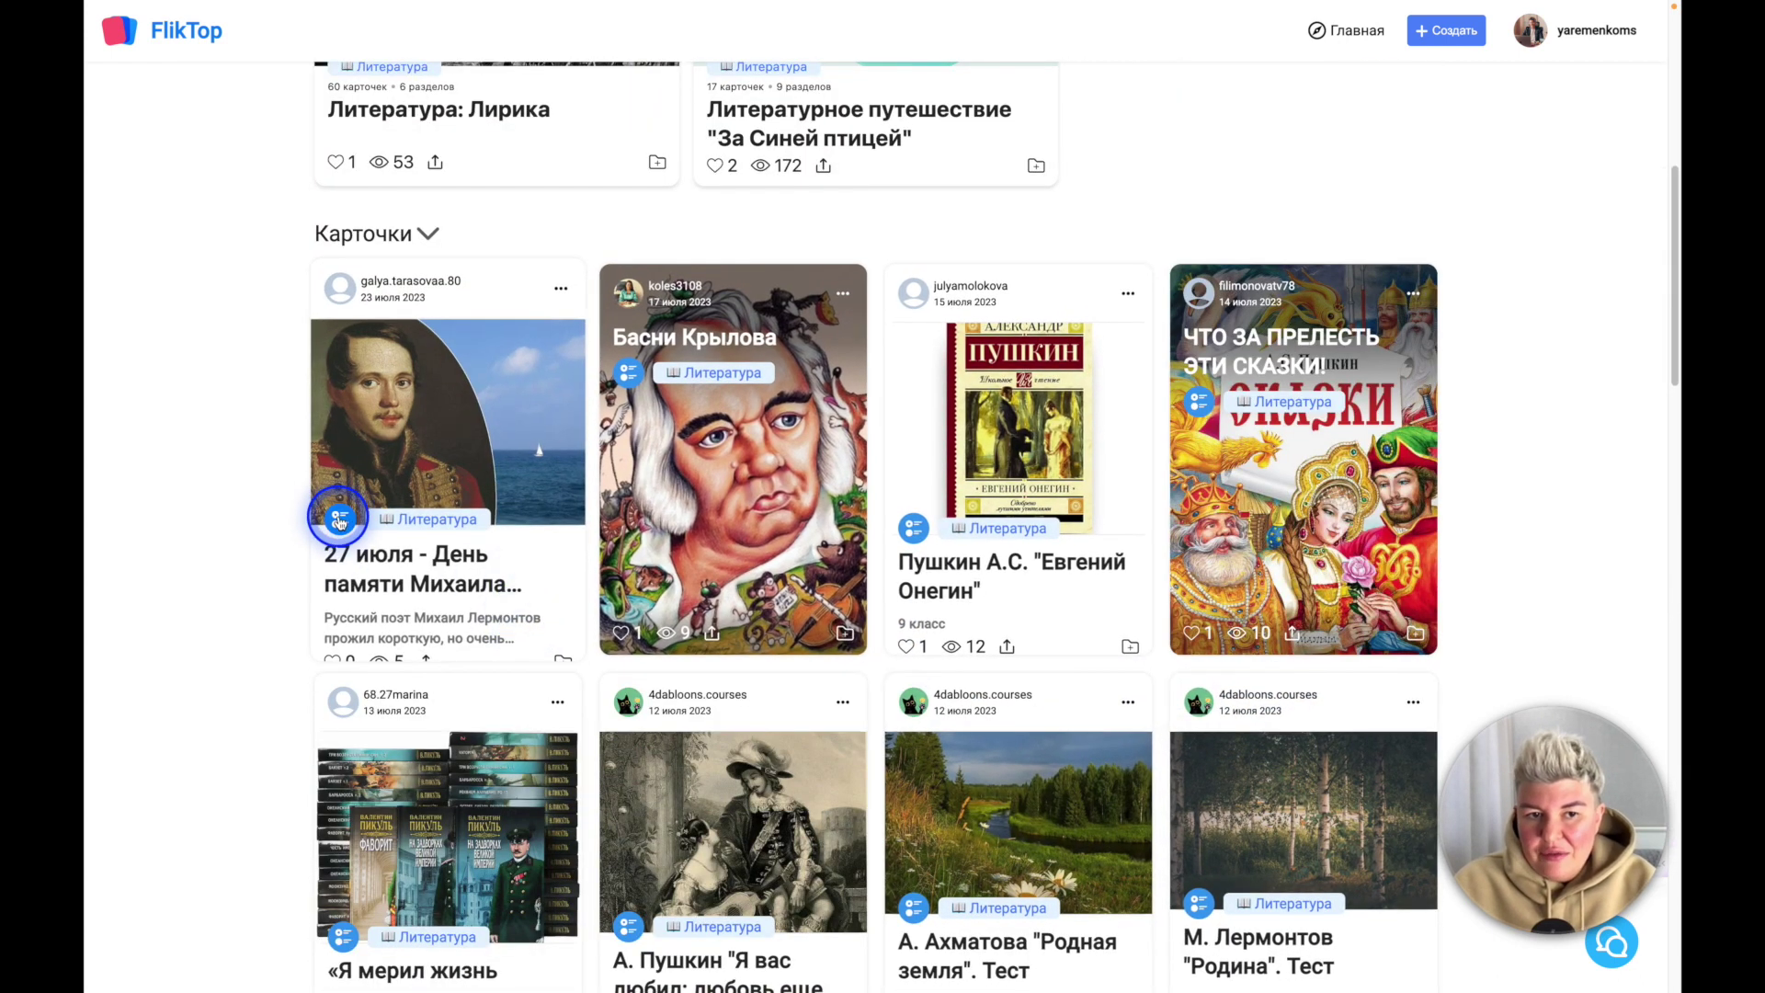
Step: Open the card М. Лермонтов "Когда волнуется желтеющая нива…" among the literature cards, read through its poem and analysis, and close it
scroll(920, 625, down, 4)
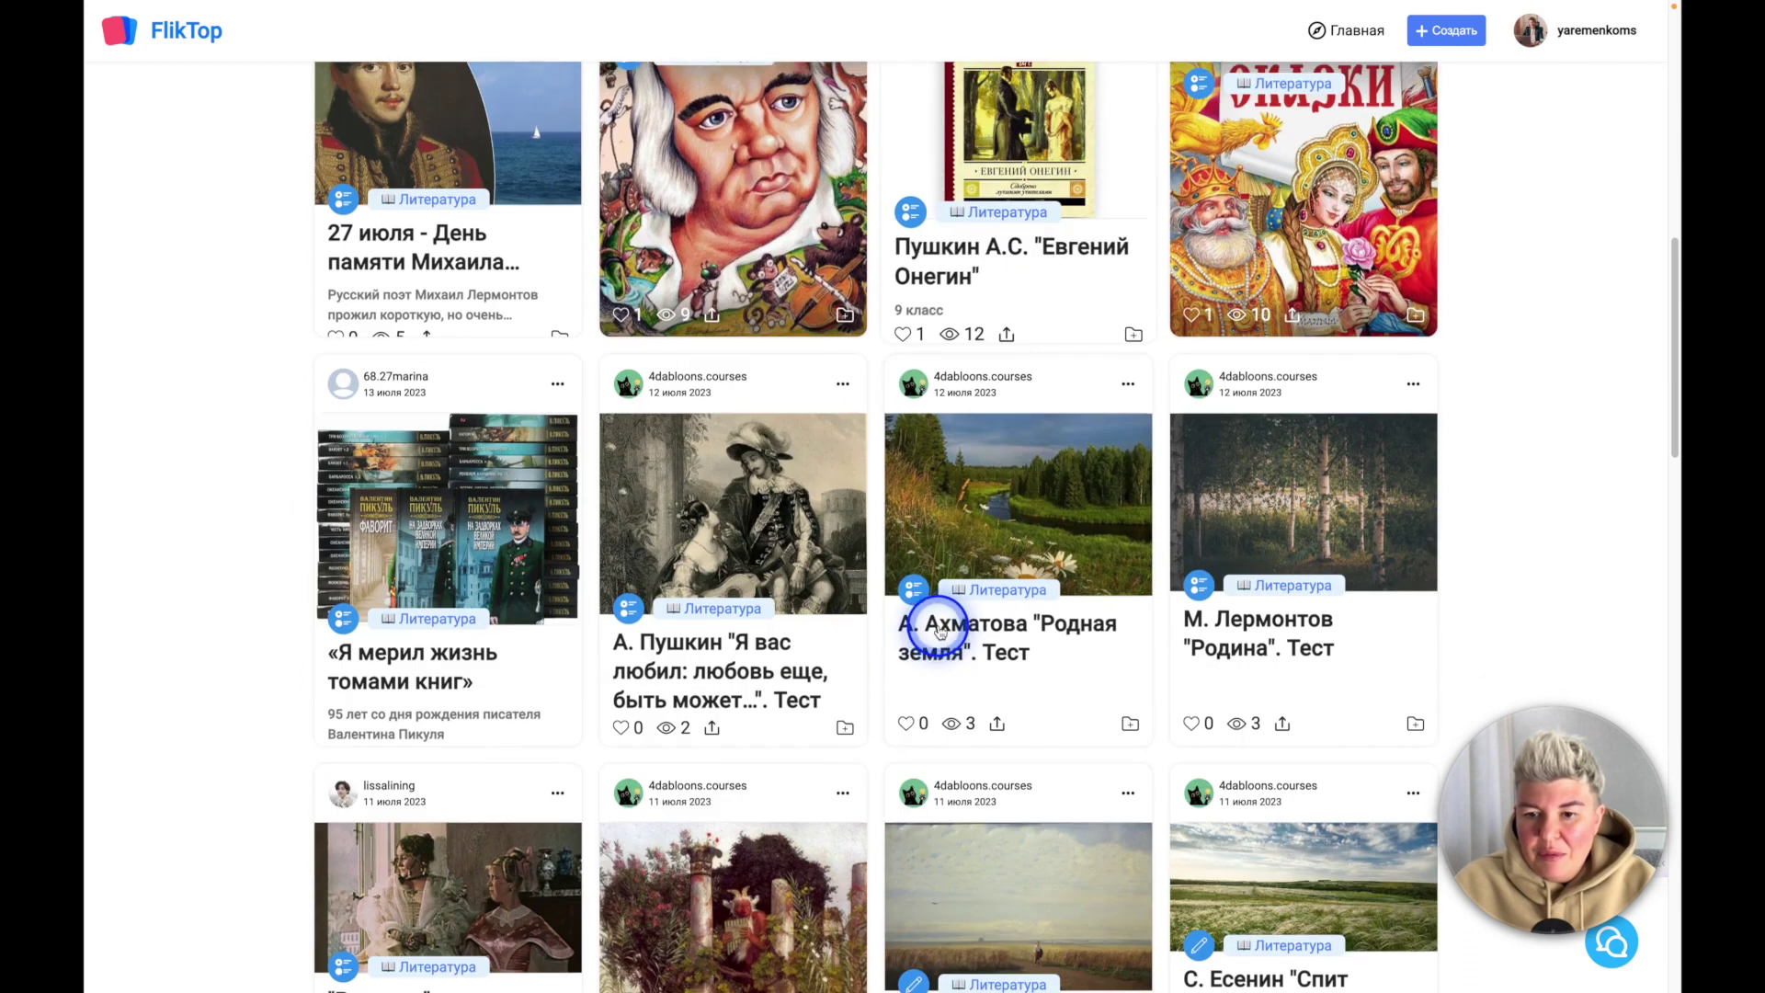
scroll(1052, 719, down, 4)
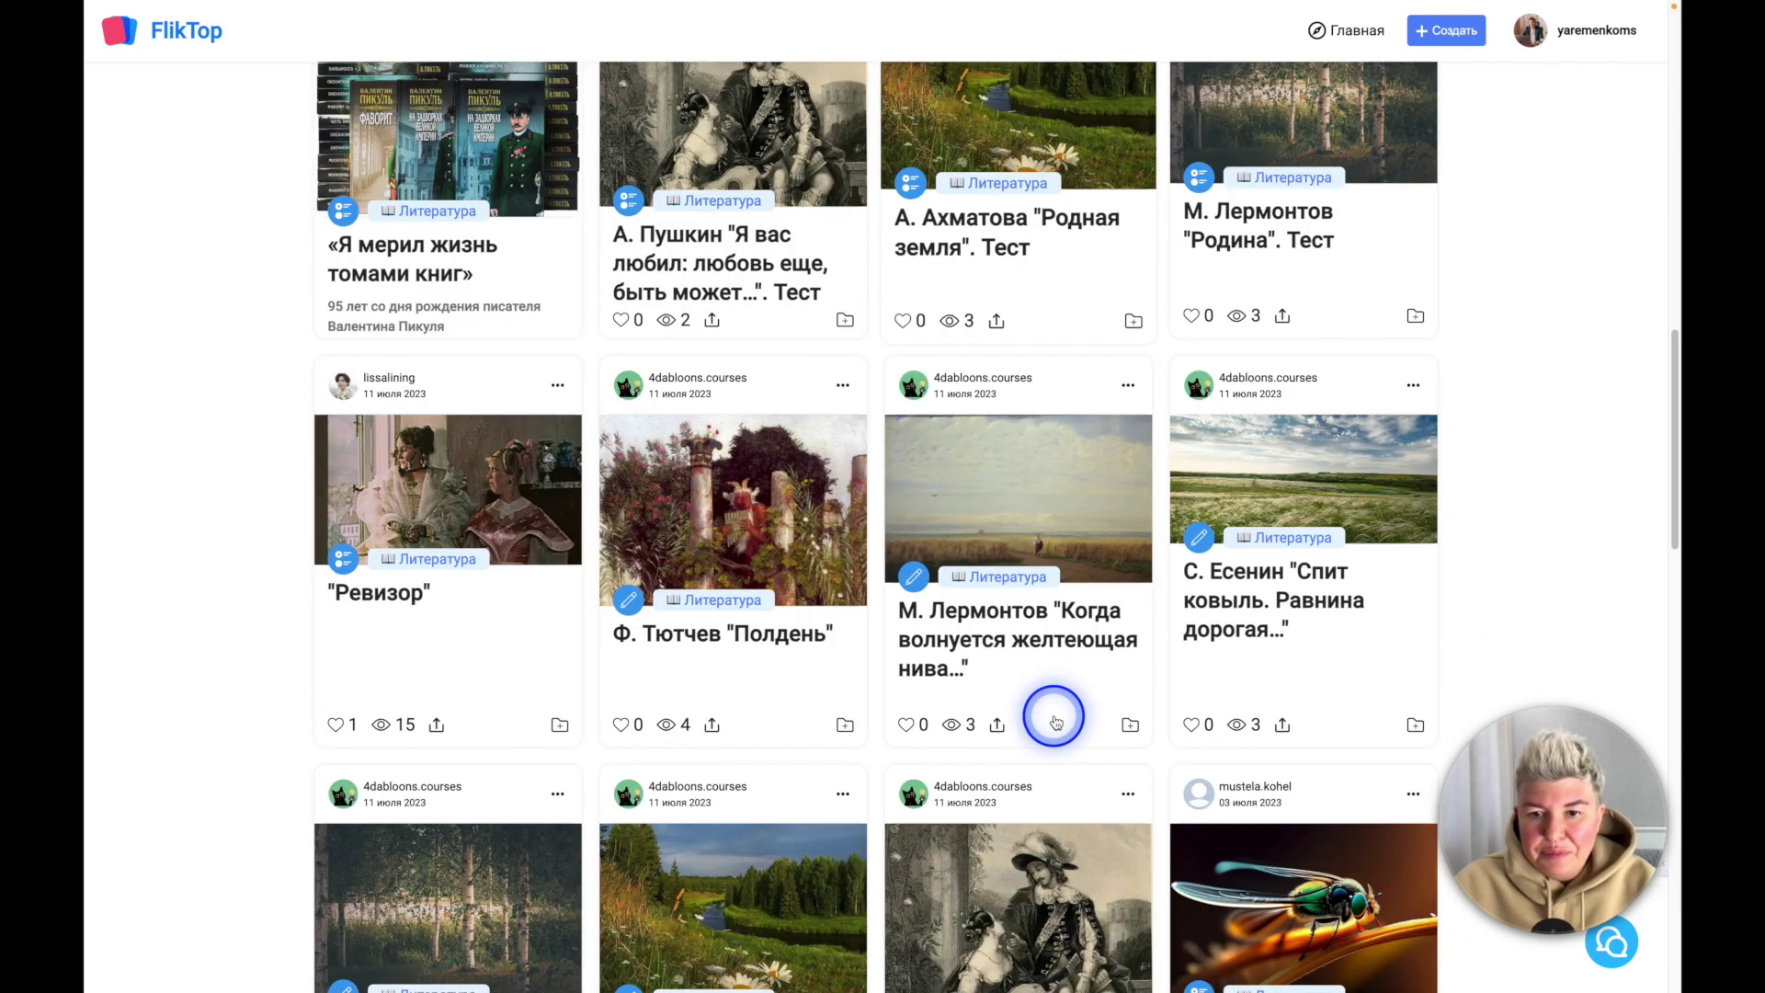
click(1006, 641)
scroll(1057, 725, down, 5)
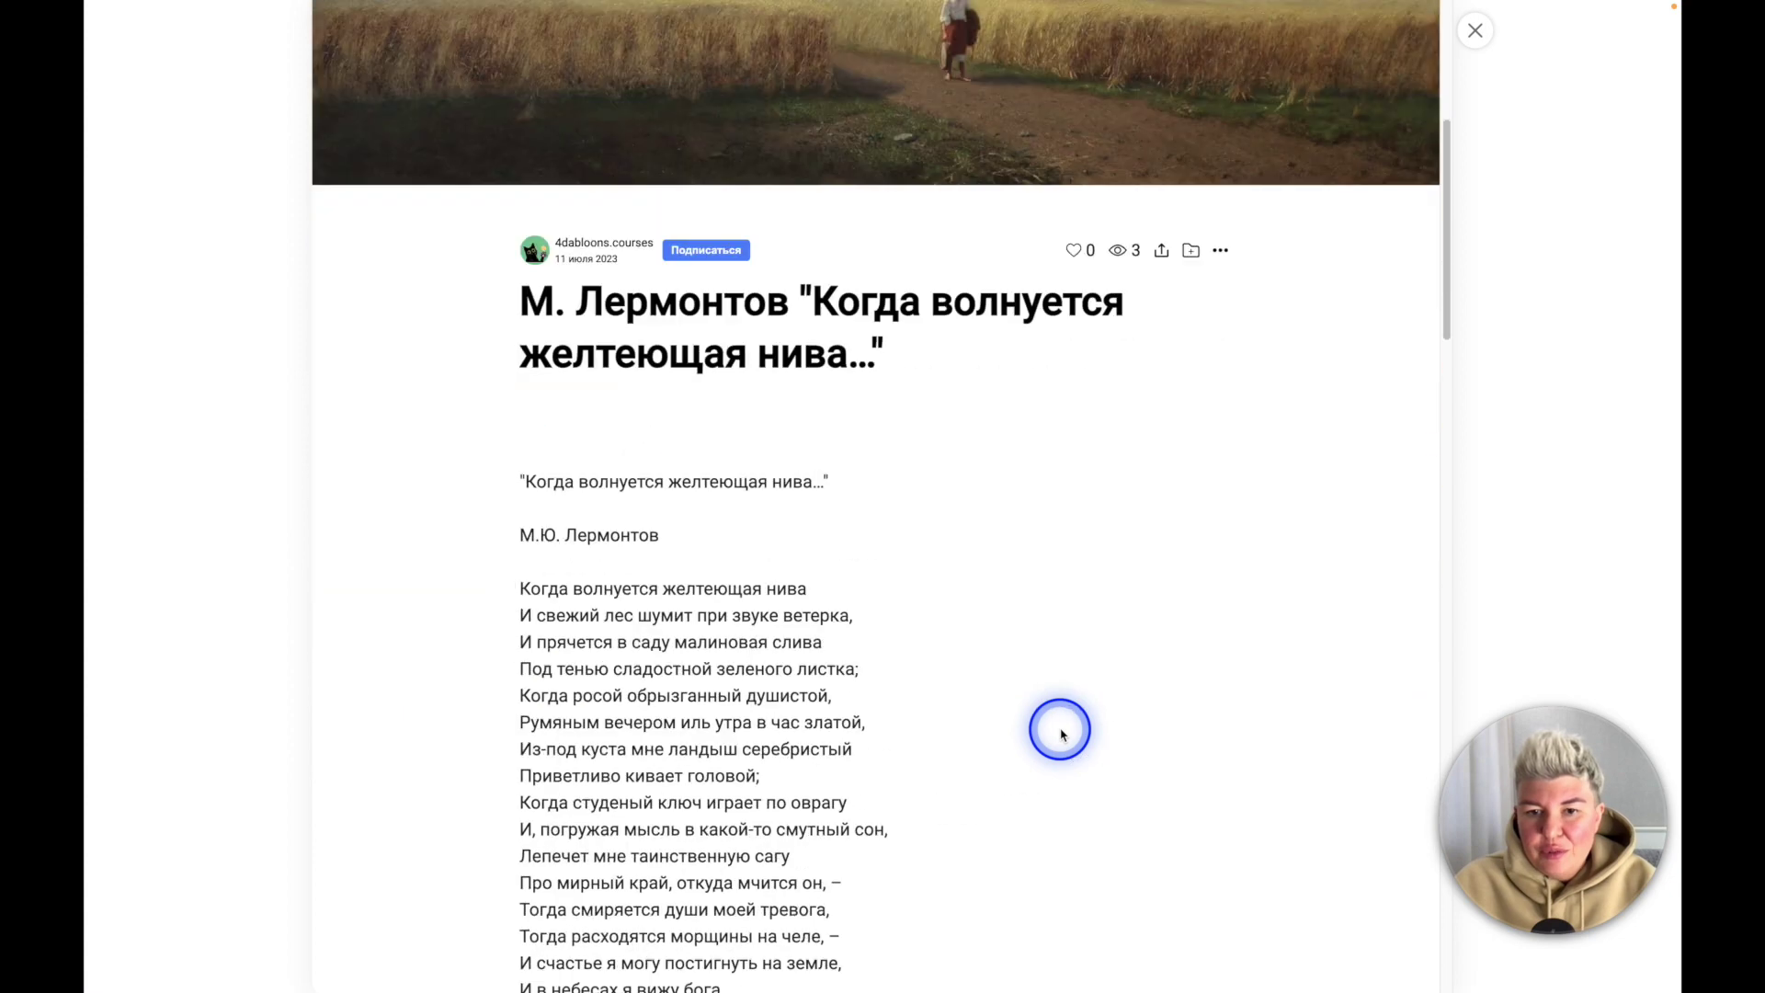
scroll(1062, 732, down, 20)
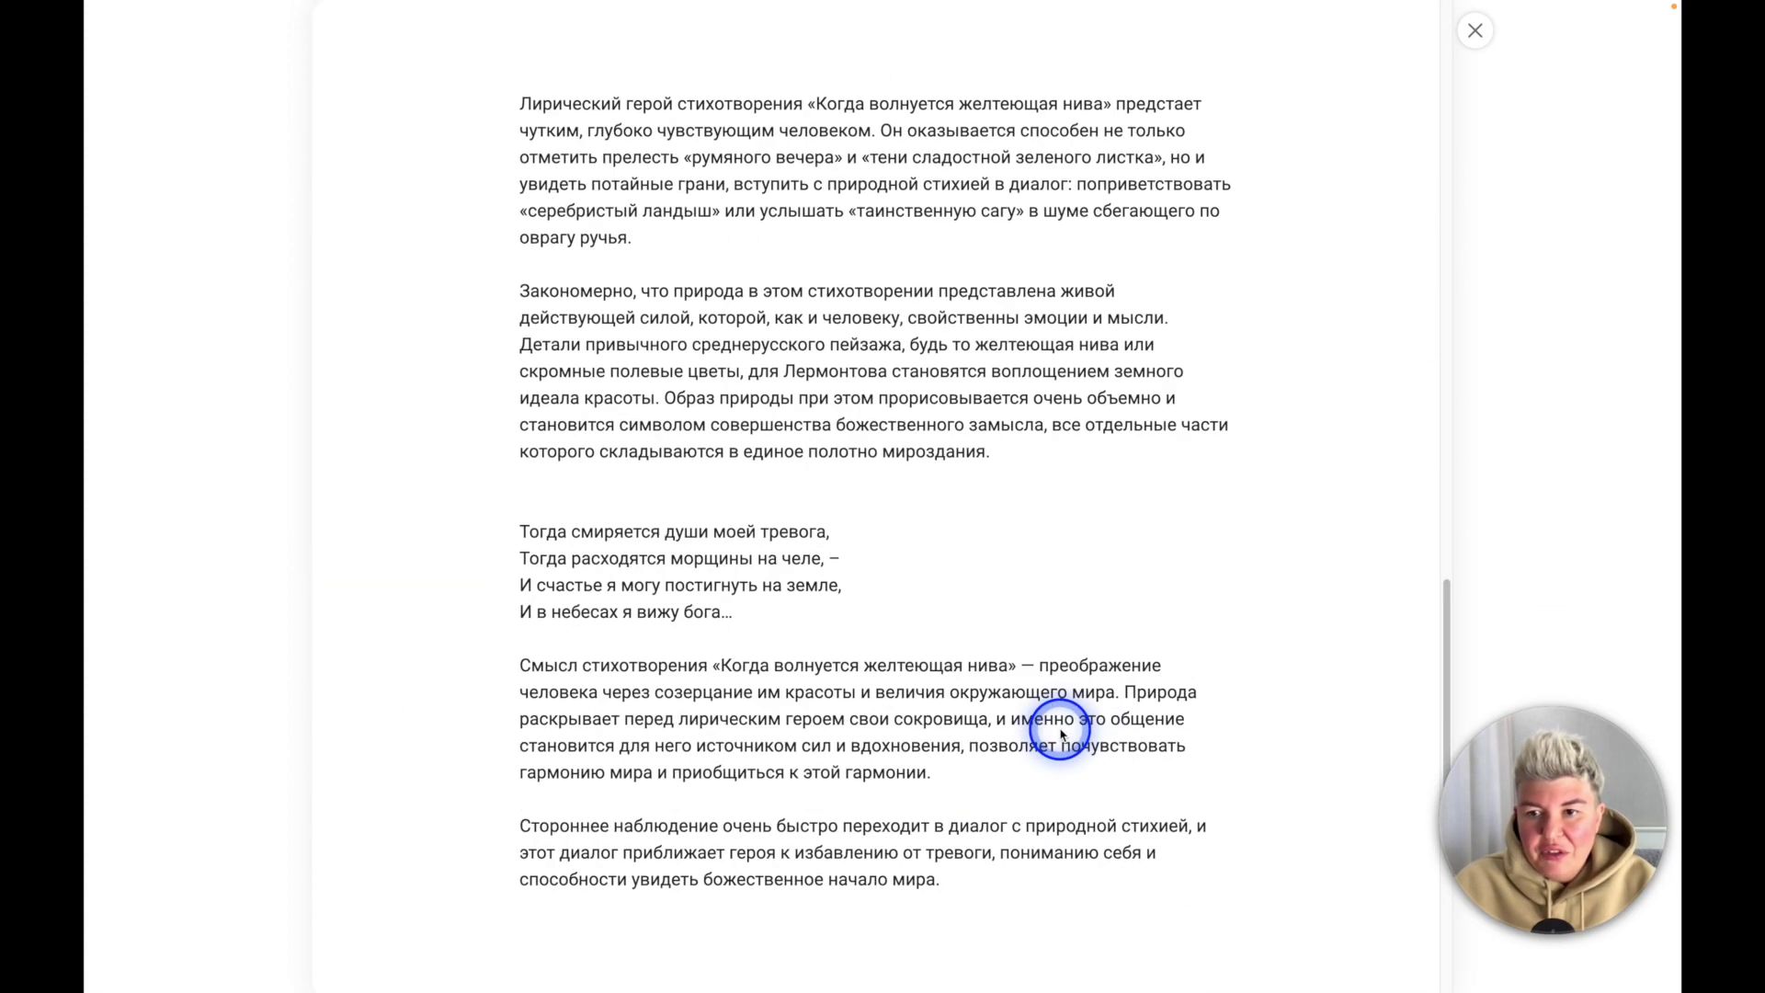
scroll(1062, 732, up, 20)
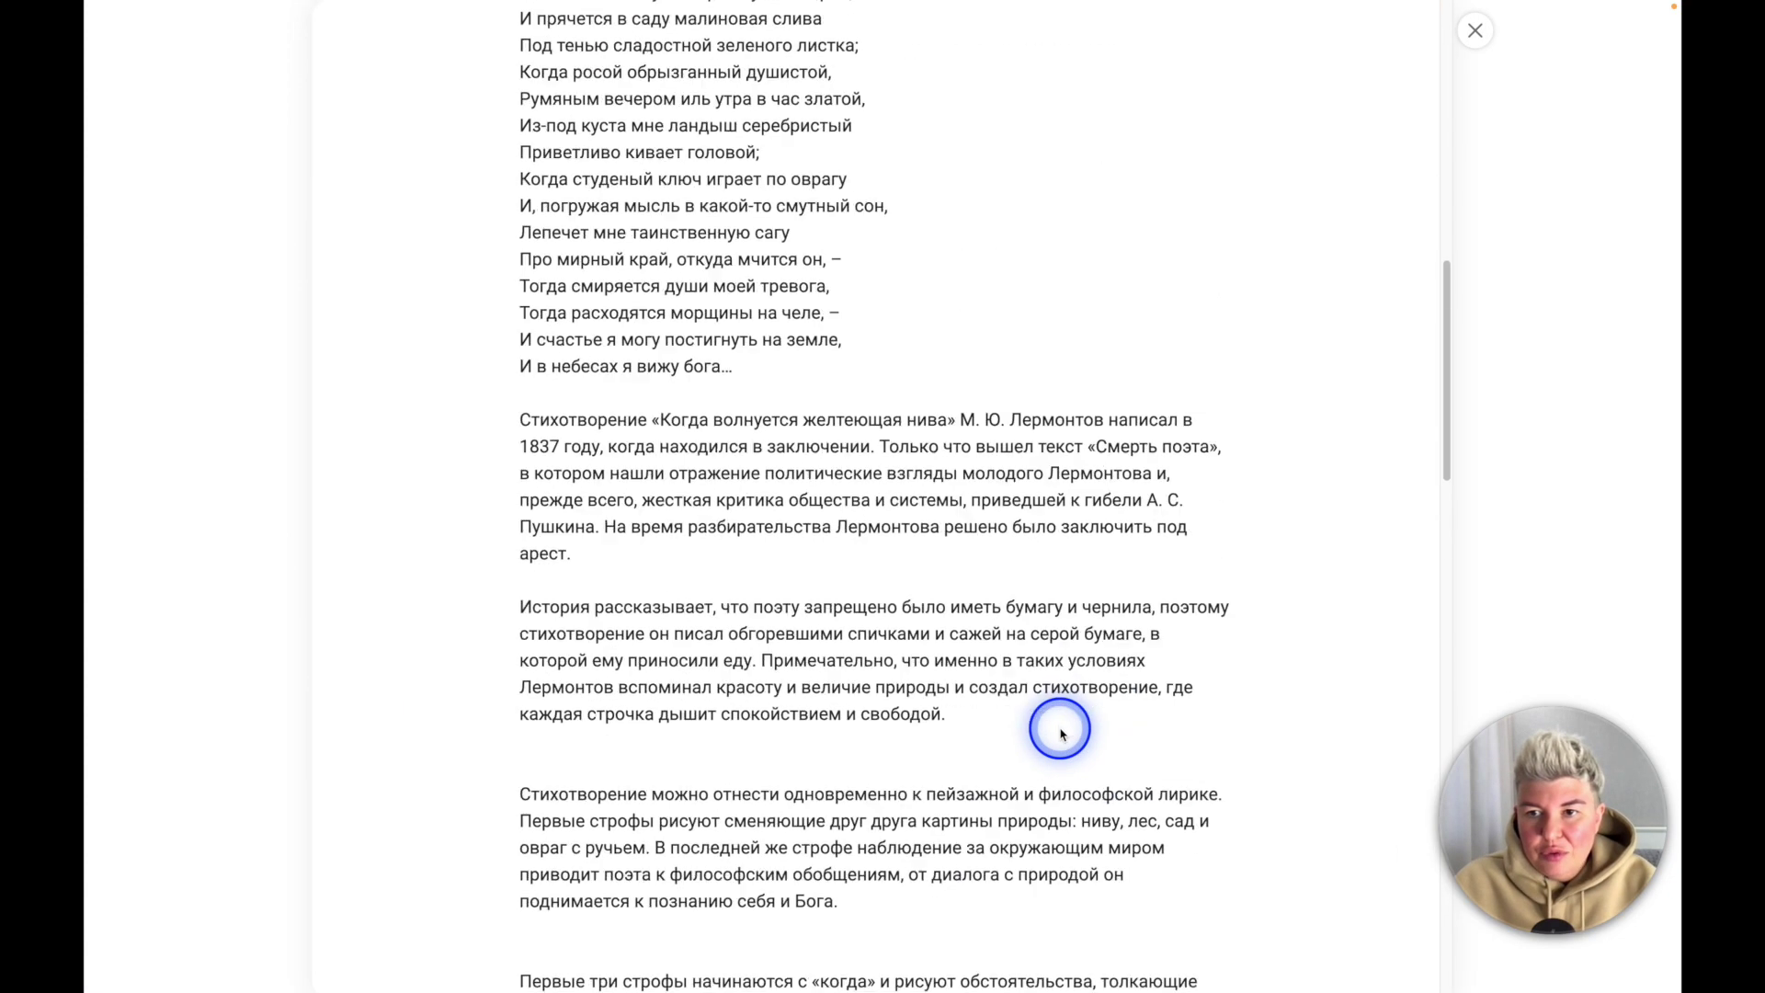
click(1477, 34)
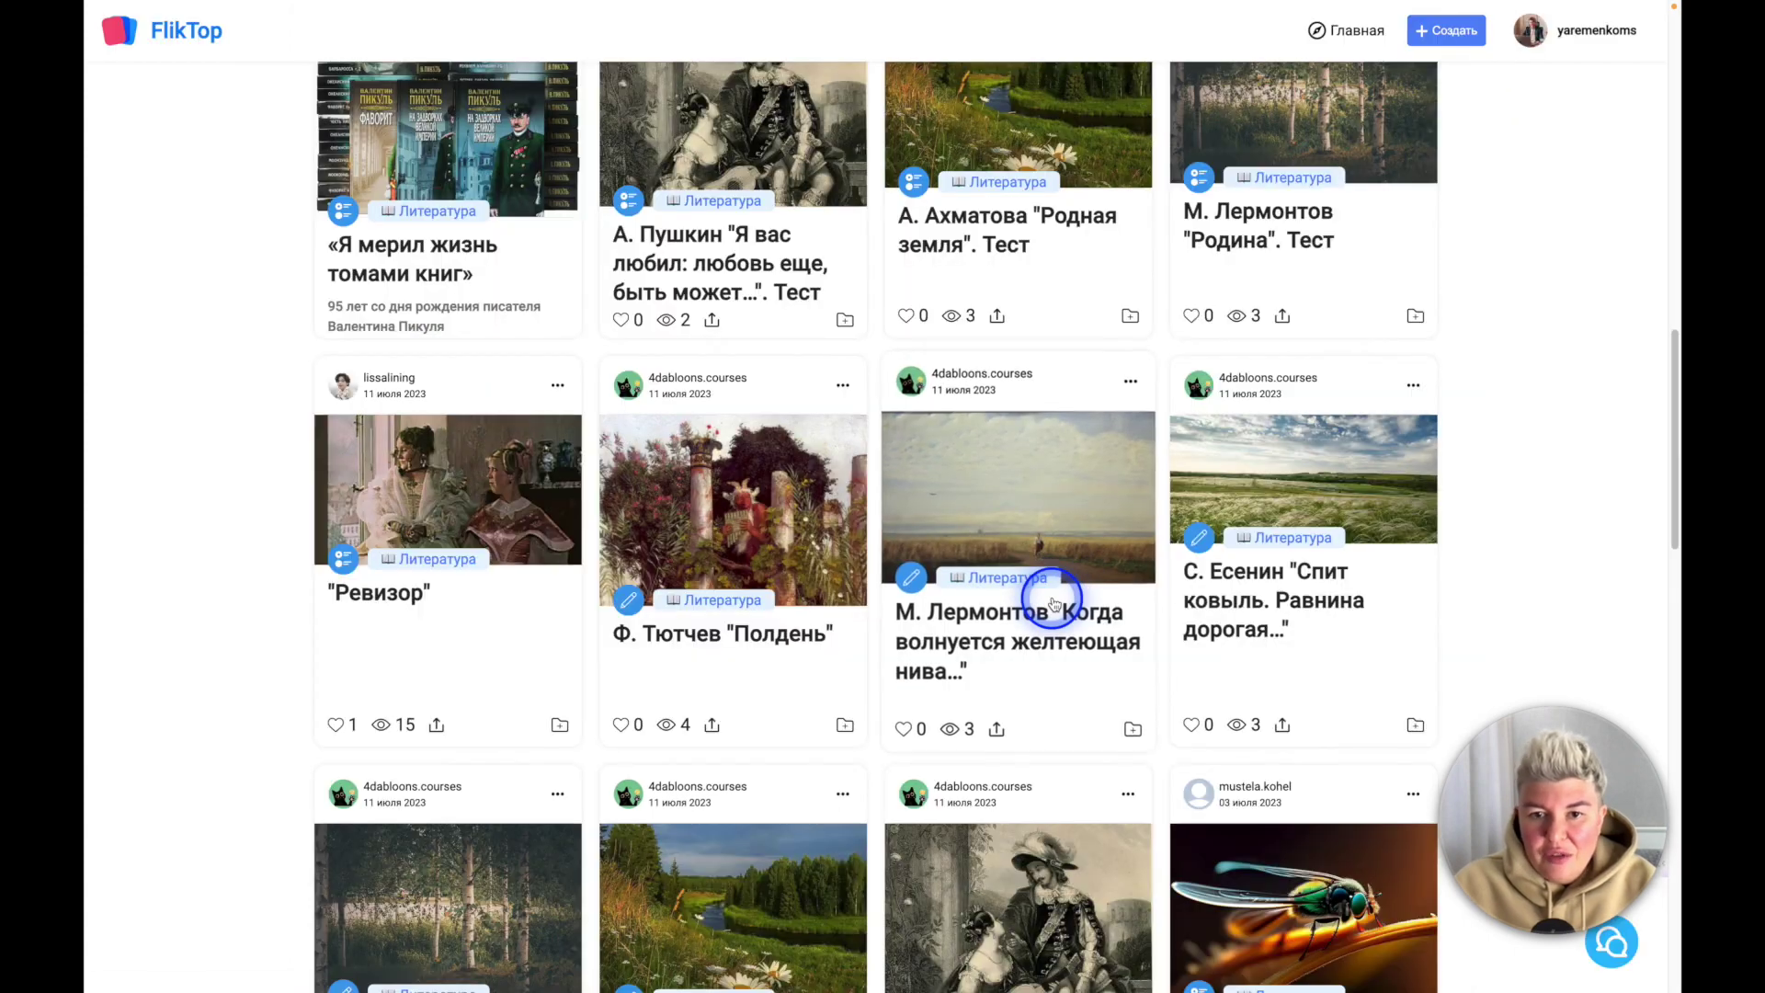
Step: Look through the card С. Есенин "Спит ковыль. Равнина дорогая…" and return to the beginning of the literature catalogue
click(1279, 611)
scroll(954, 670, down, 15)
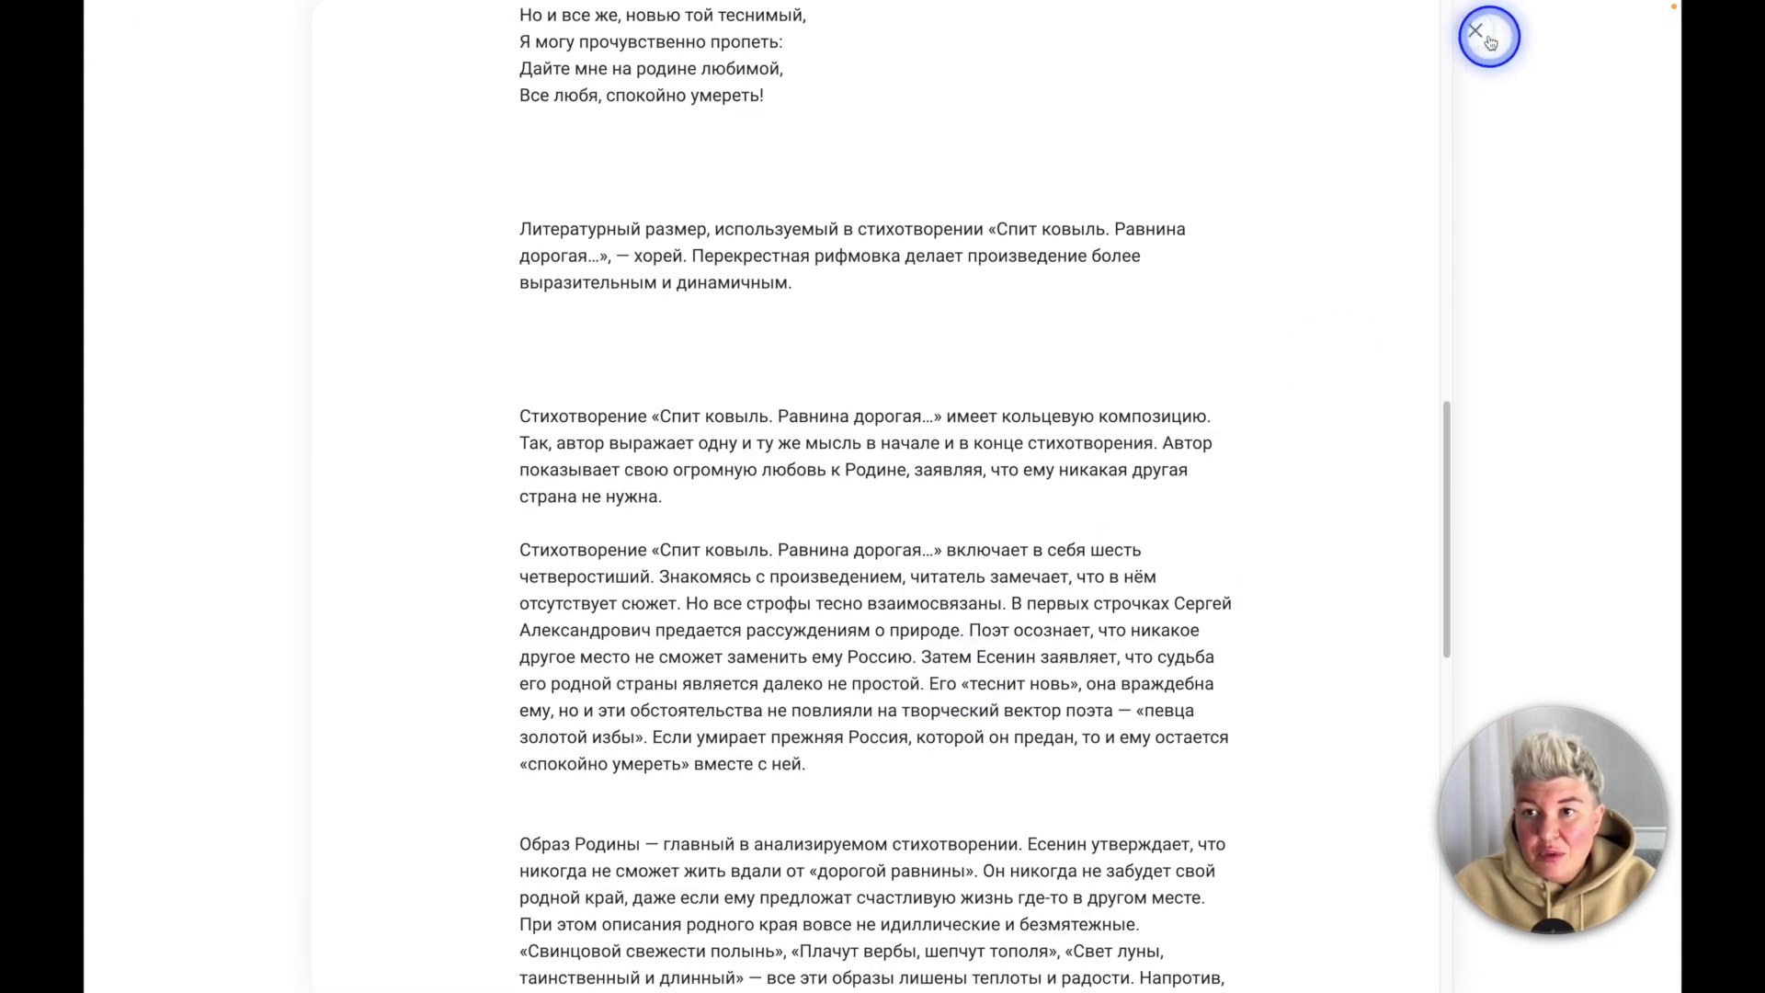
click(1494, 41)
scroll(827, 644, up, 15)
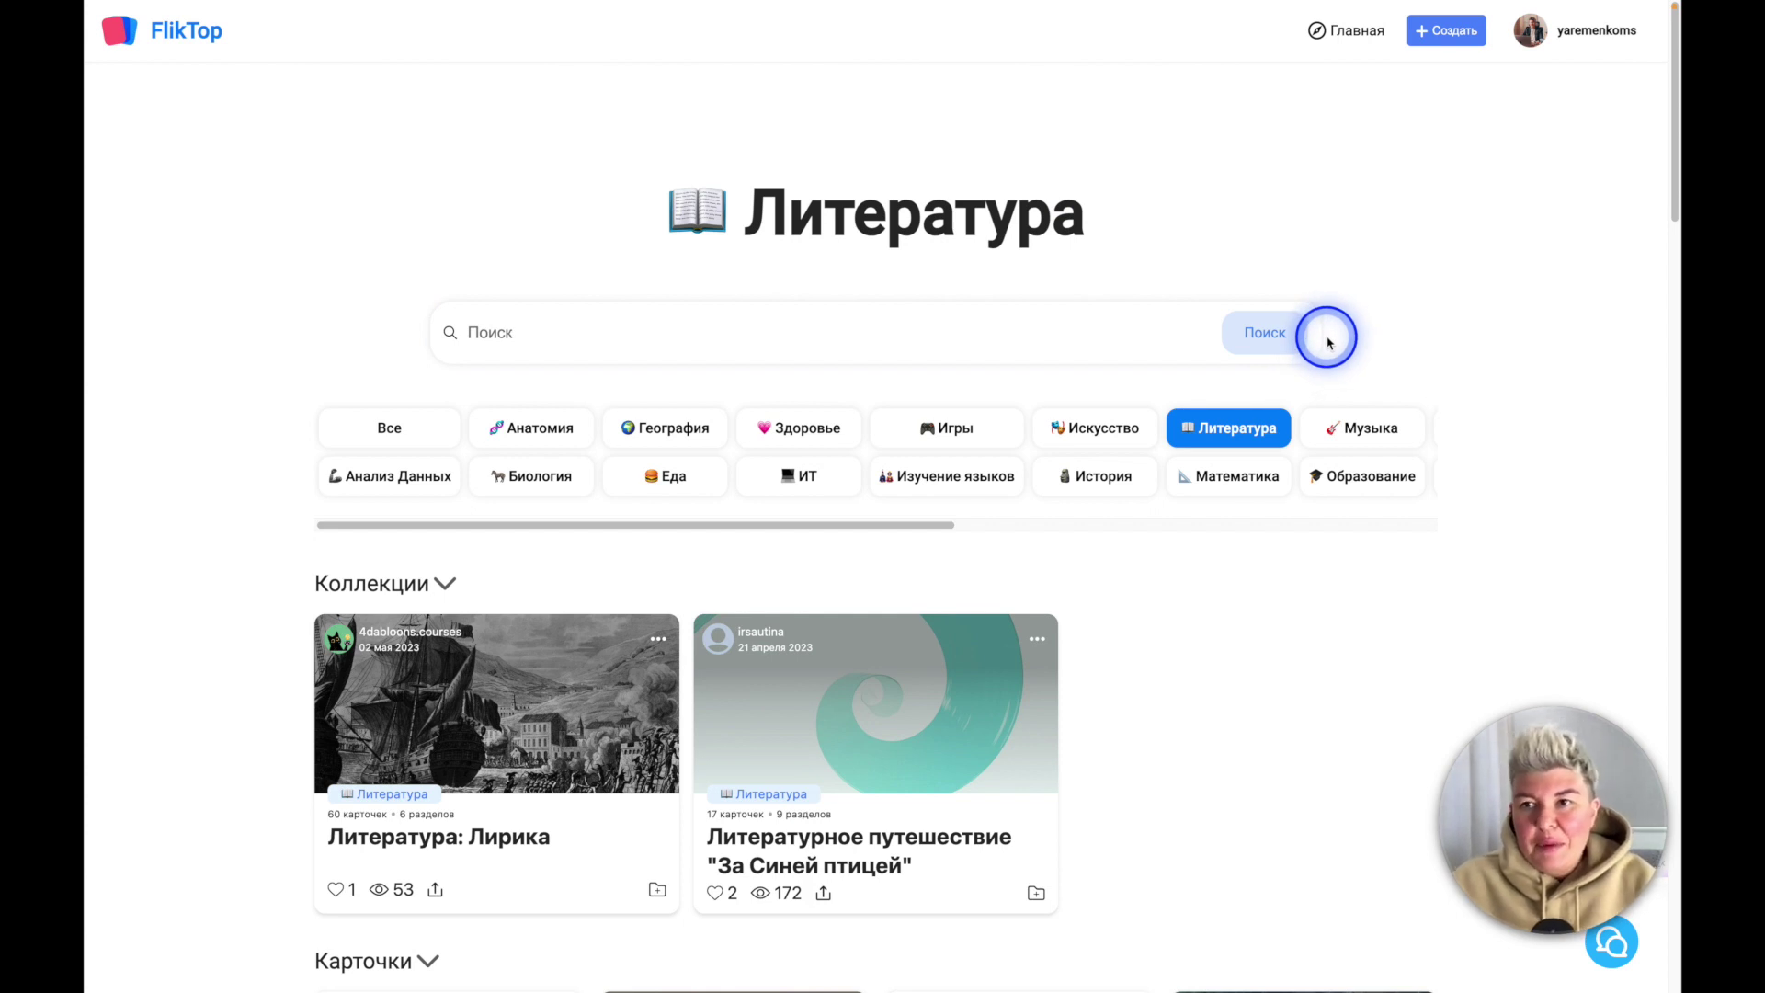
Step: Open the collection "Words for fluency" from the collections in your own profile and view its sections and cards
click(1600, 33)
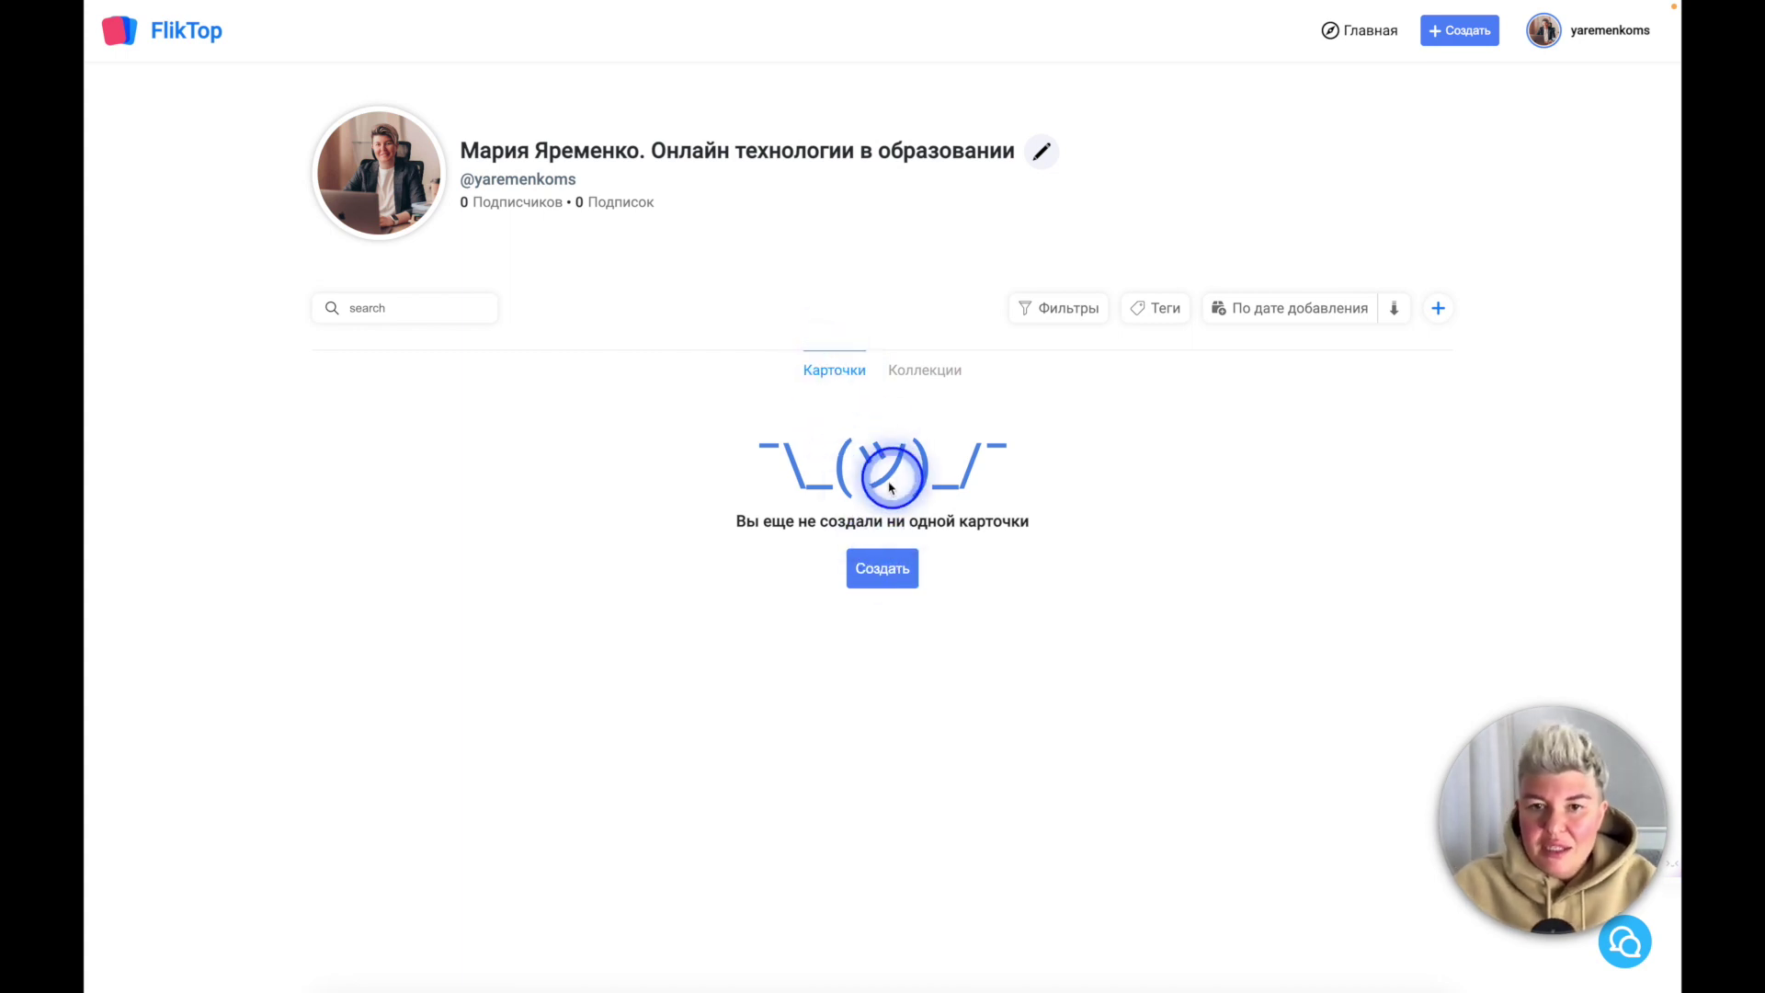
click(929, 381)
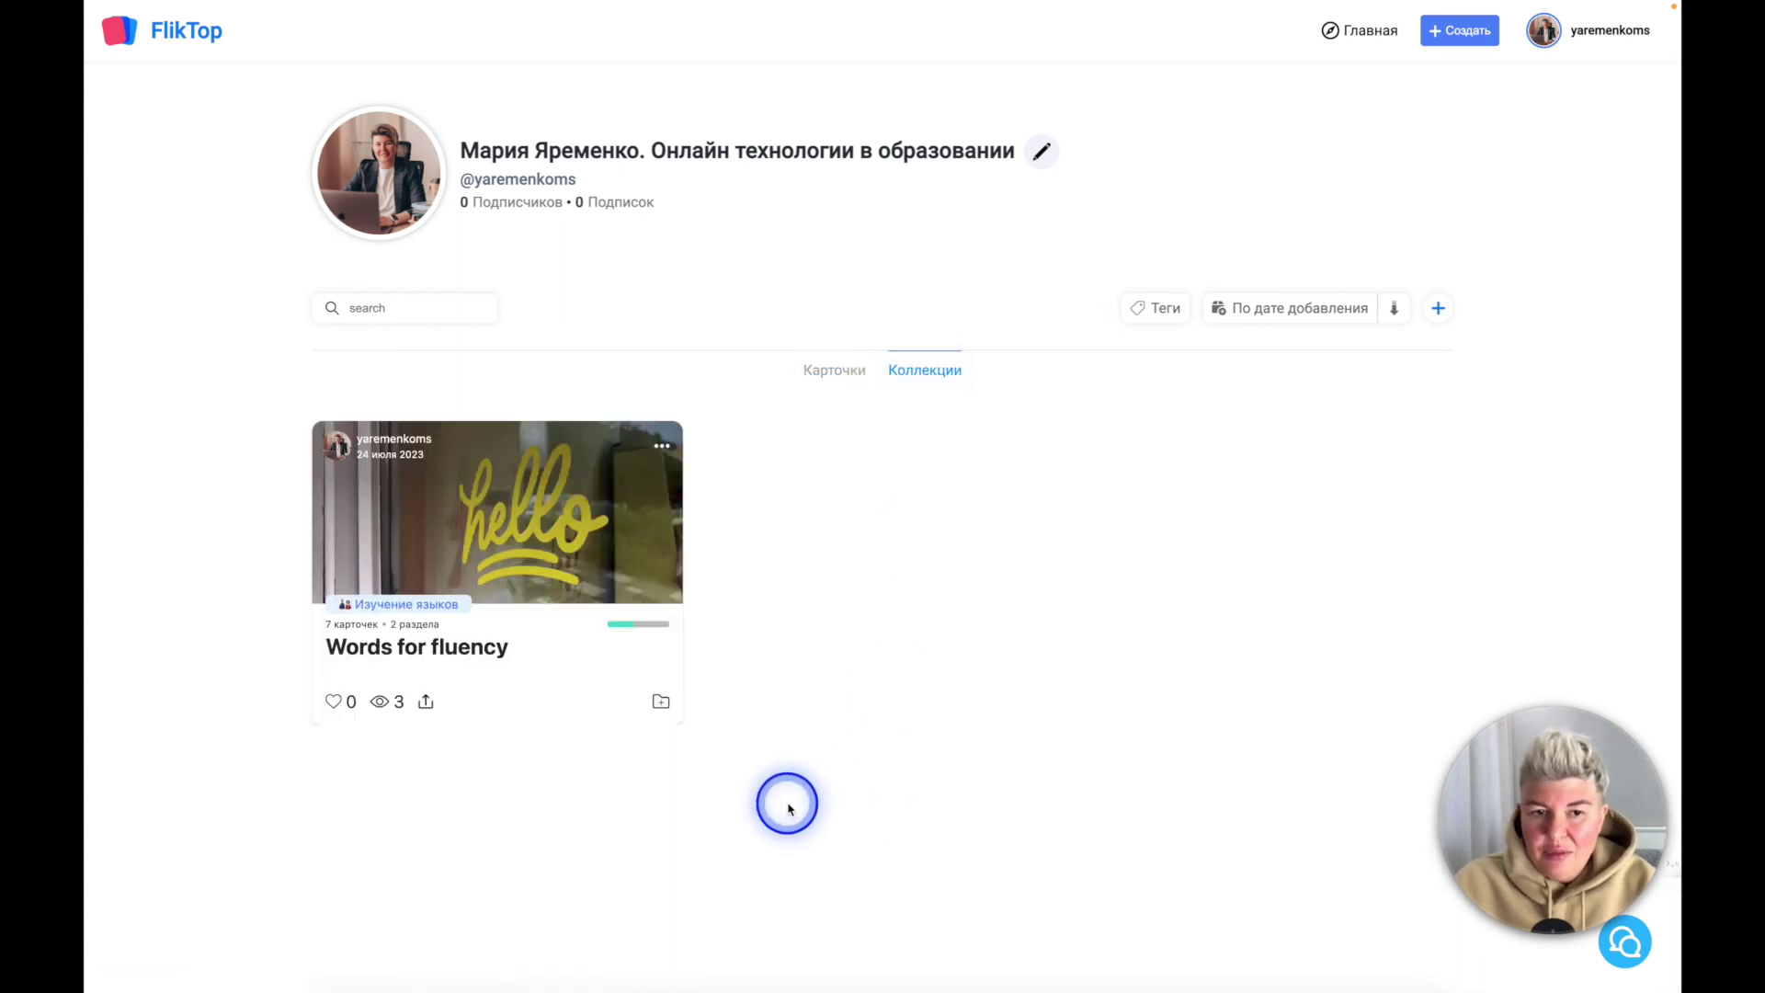
click(533, 660)
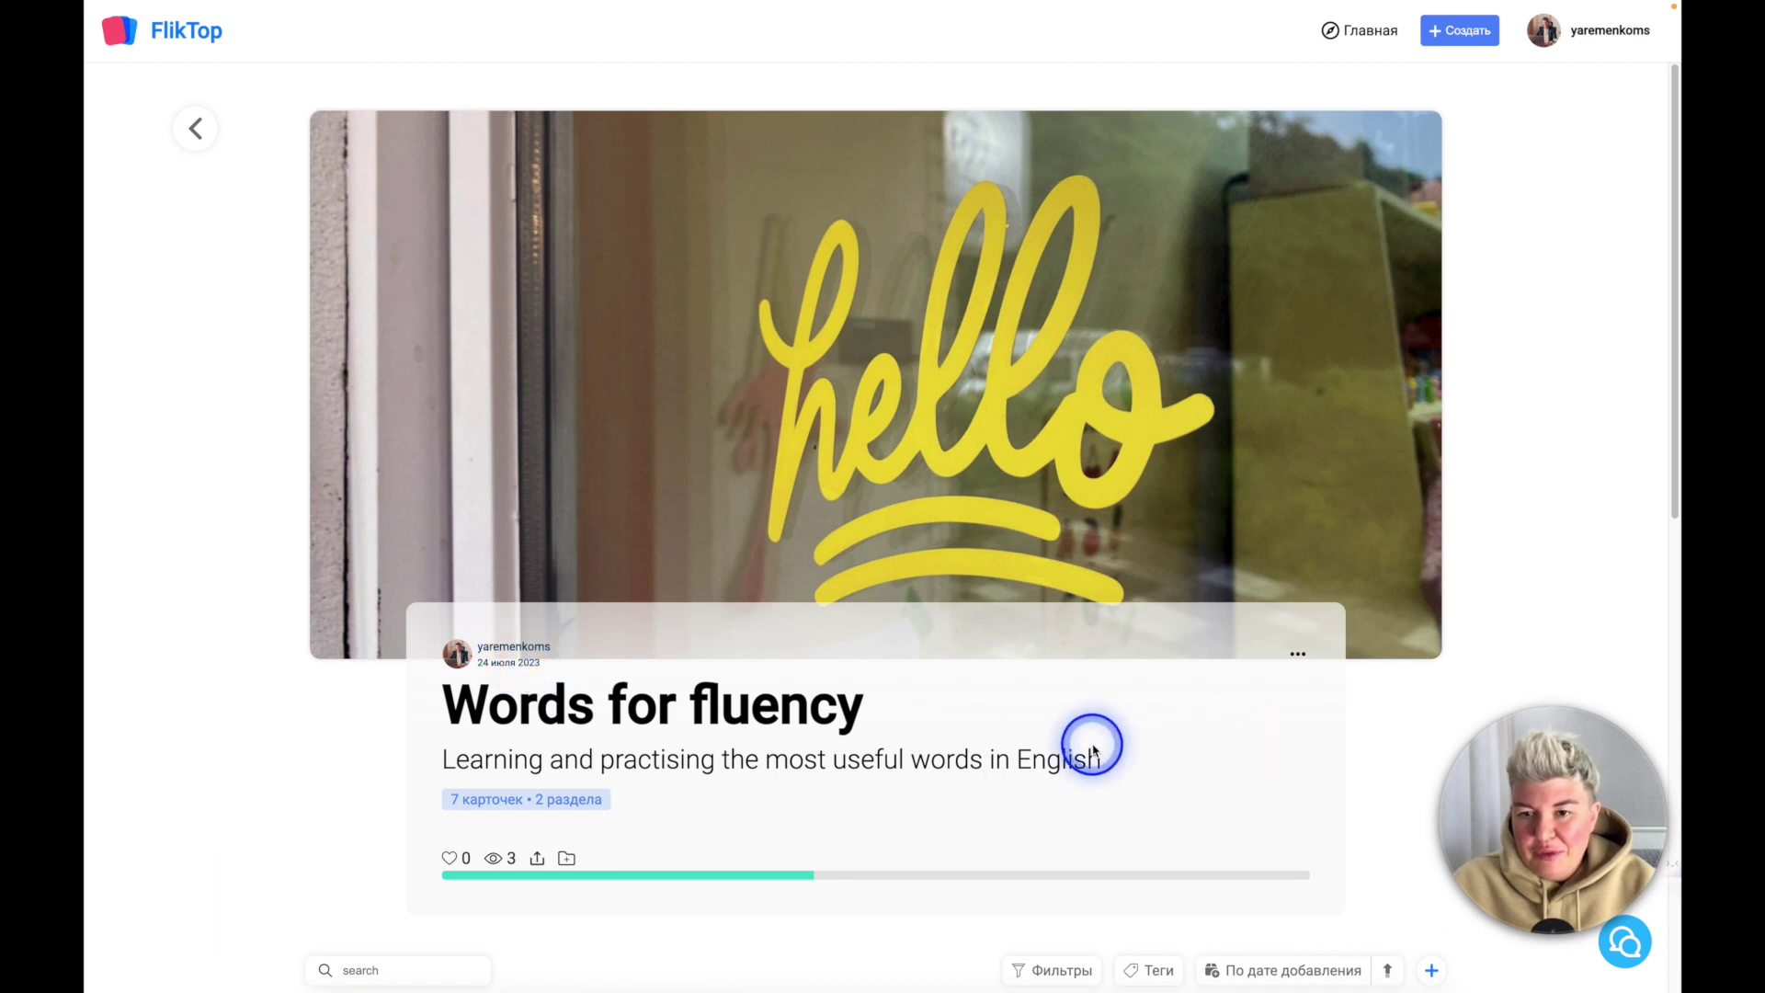
scroll(1092, 738, down, 5)
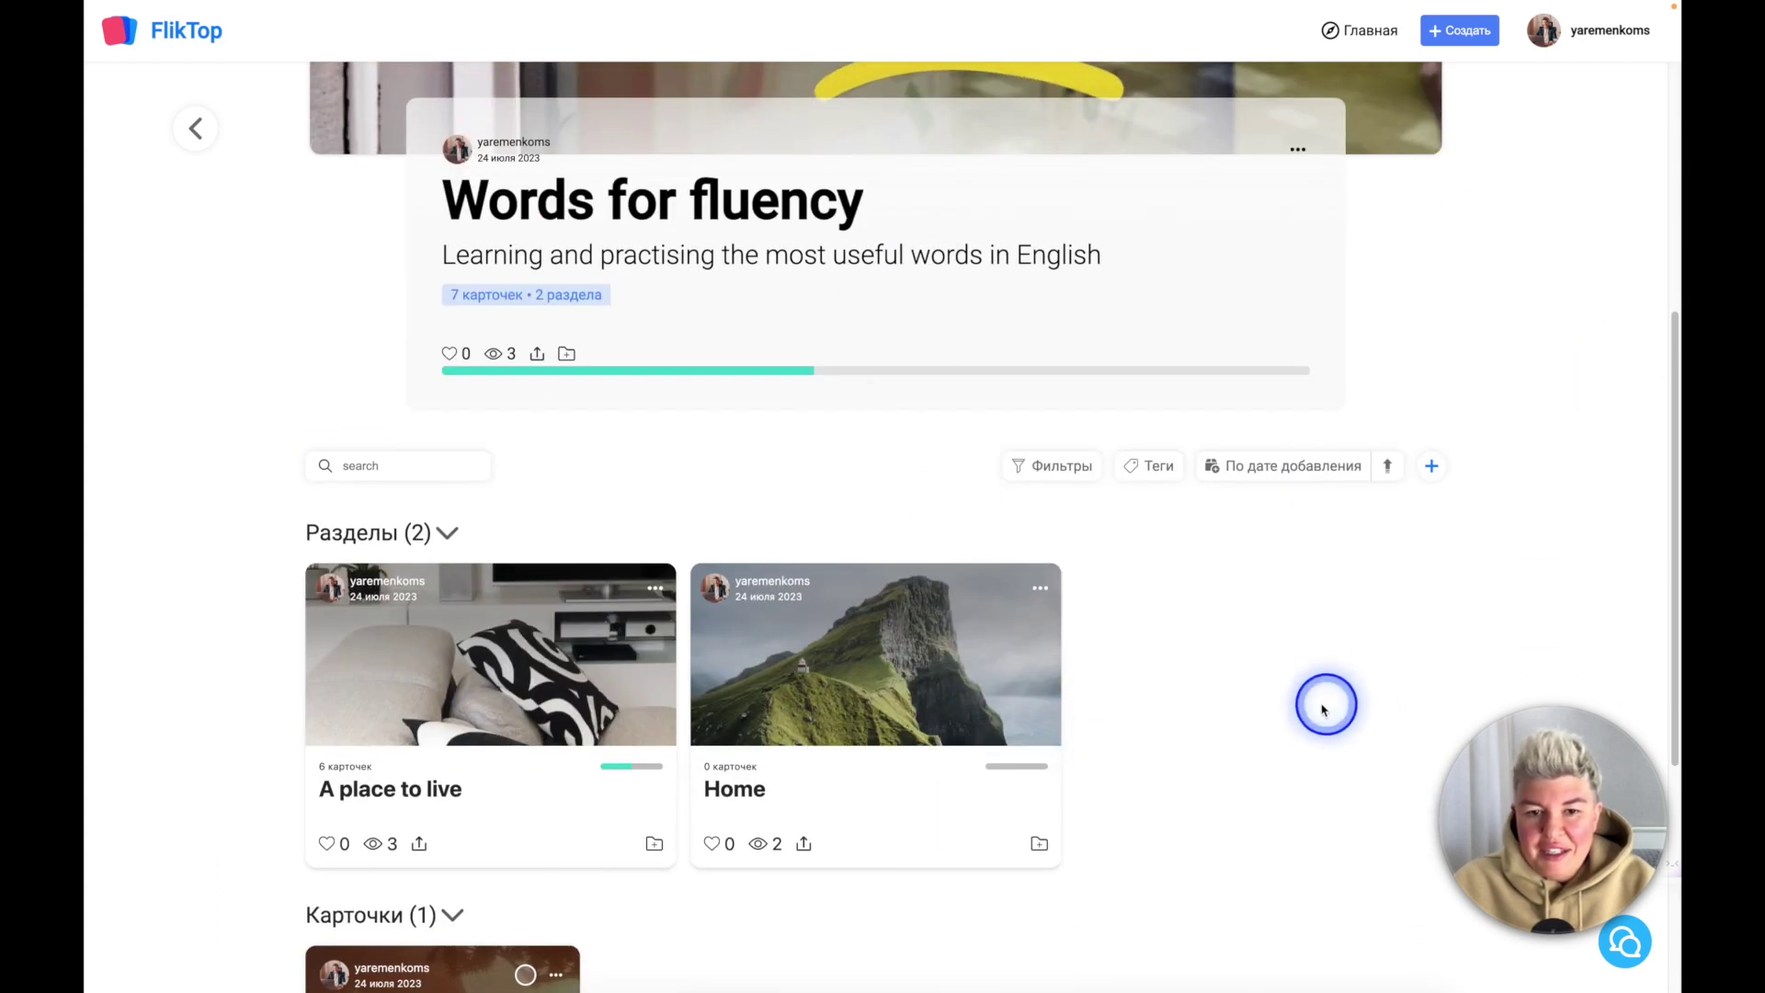
scroll(1287, 709, down, 2)
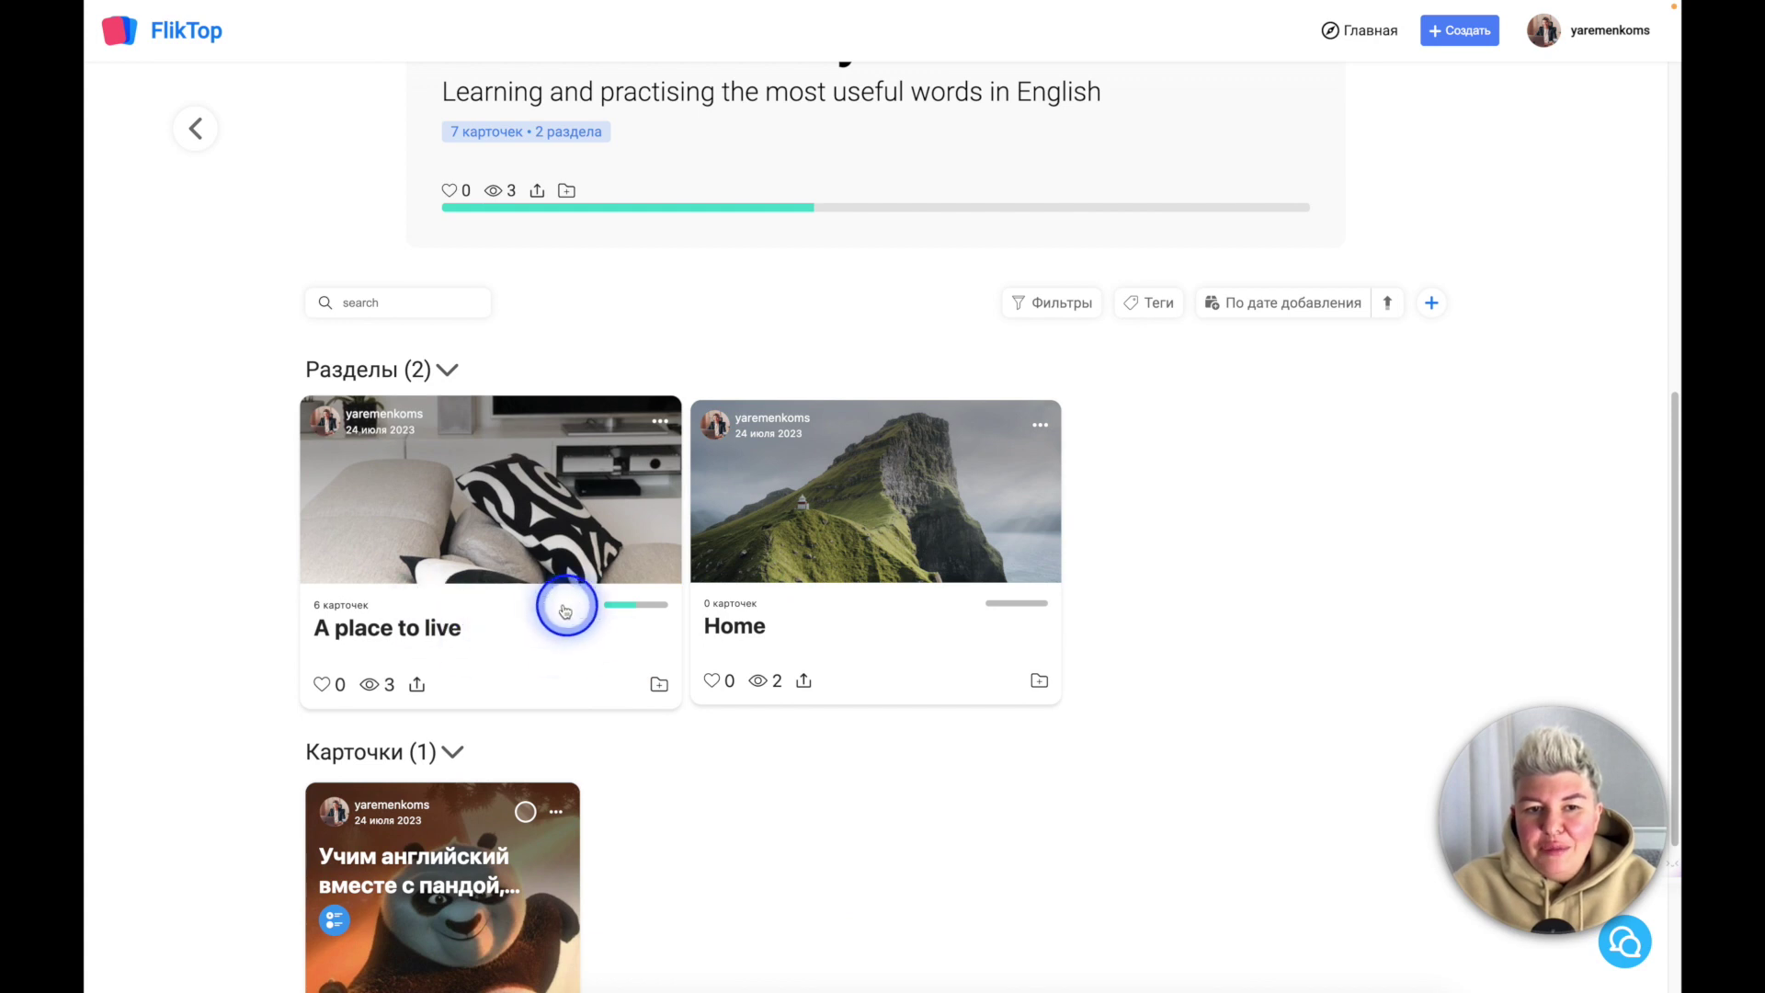
Step: In the section "A place to live", open the "Vocabulary. World" card, read its word list, and close it
click(513, 623)
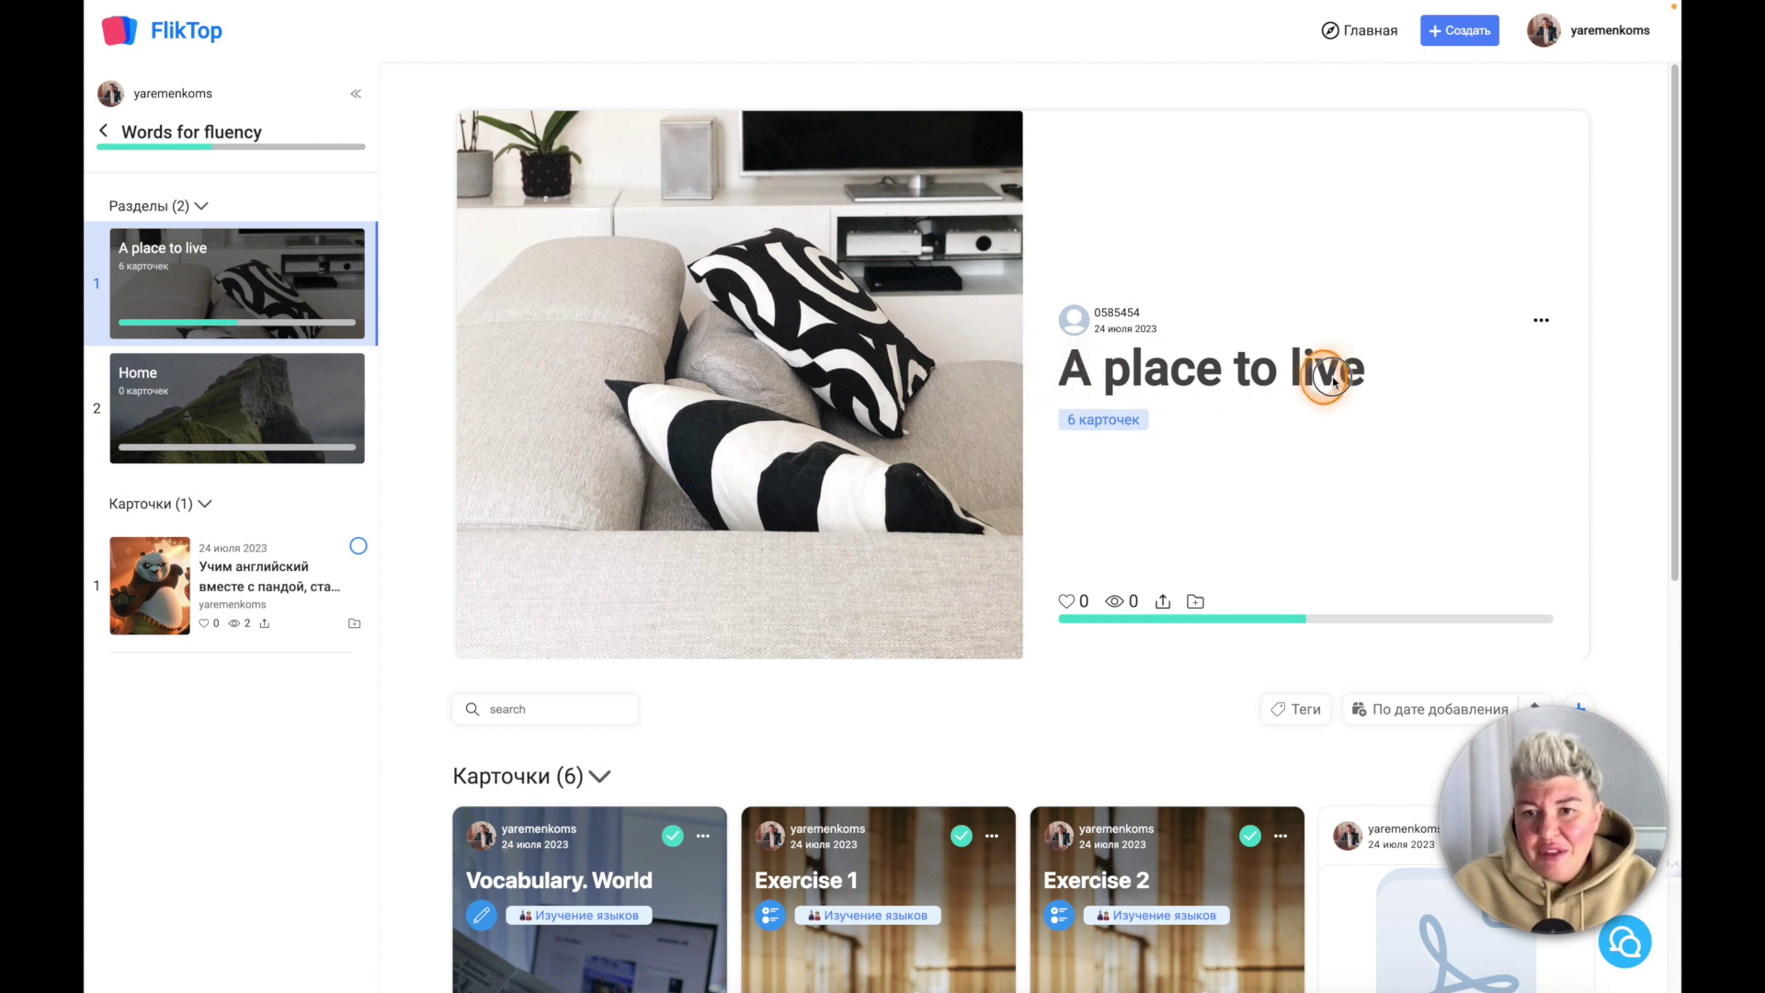
scroll(1300, 500, down, 5)
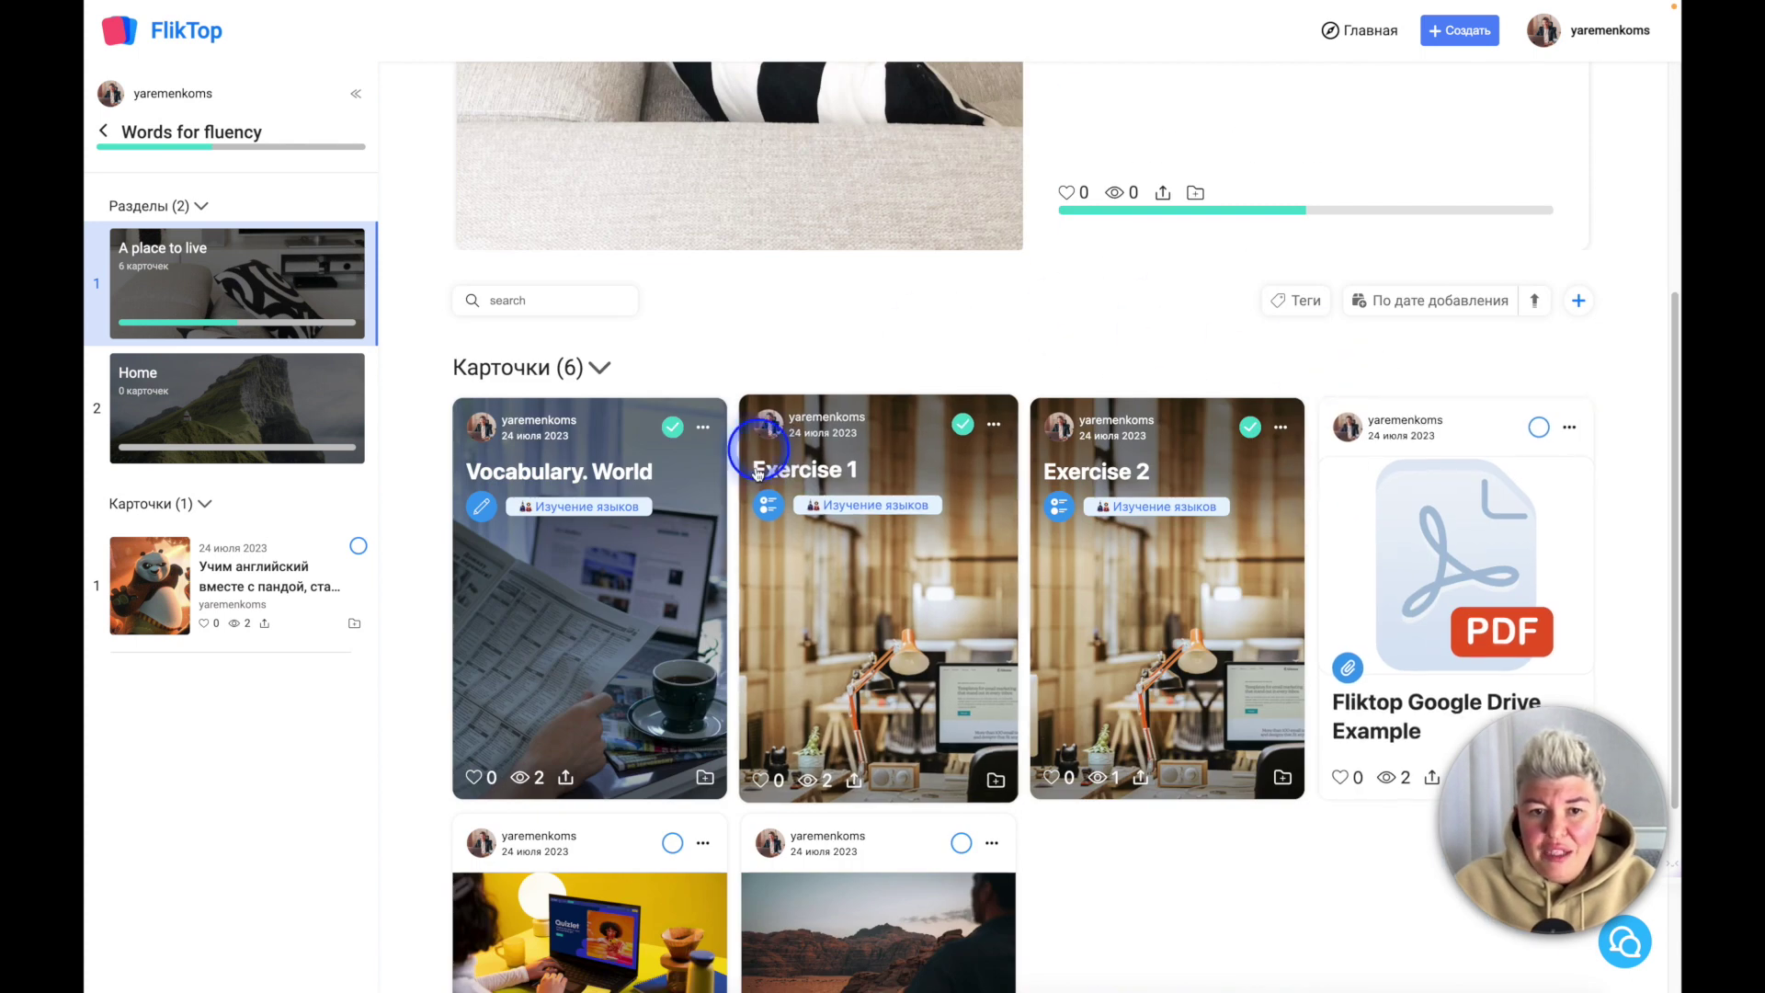
click(603, 614)
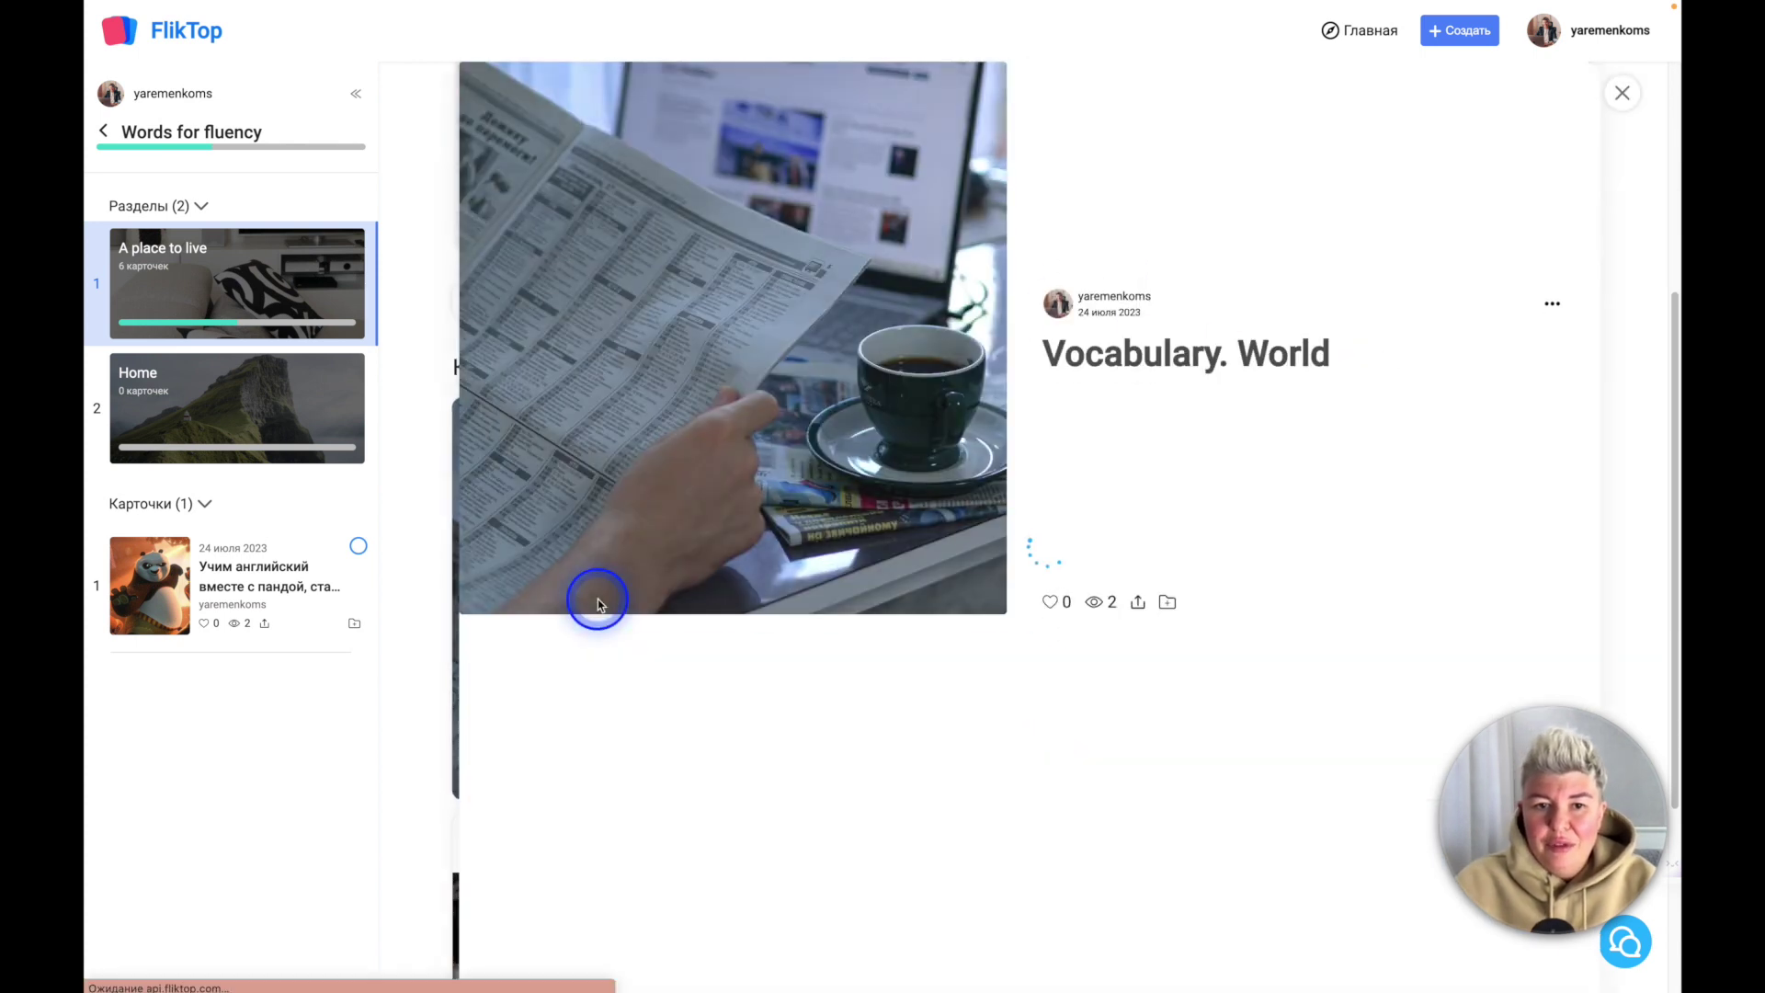
scroll(1283, 381, down, 5)
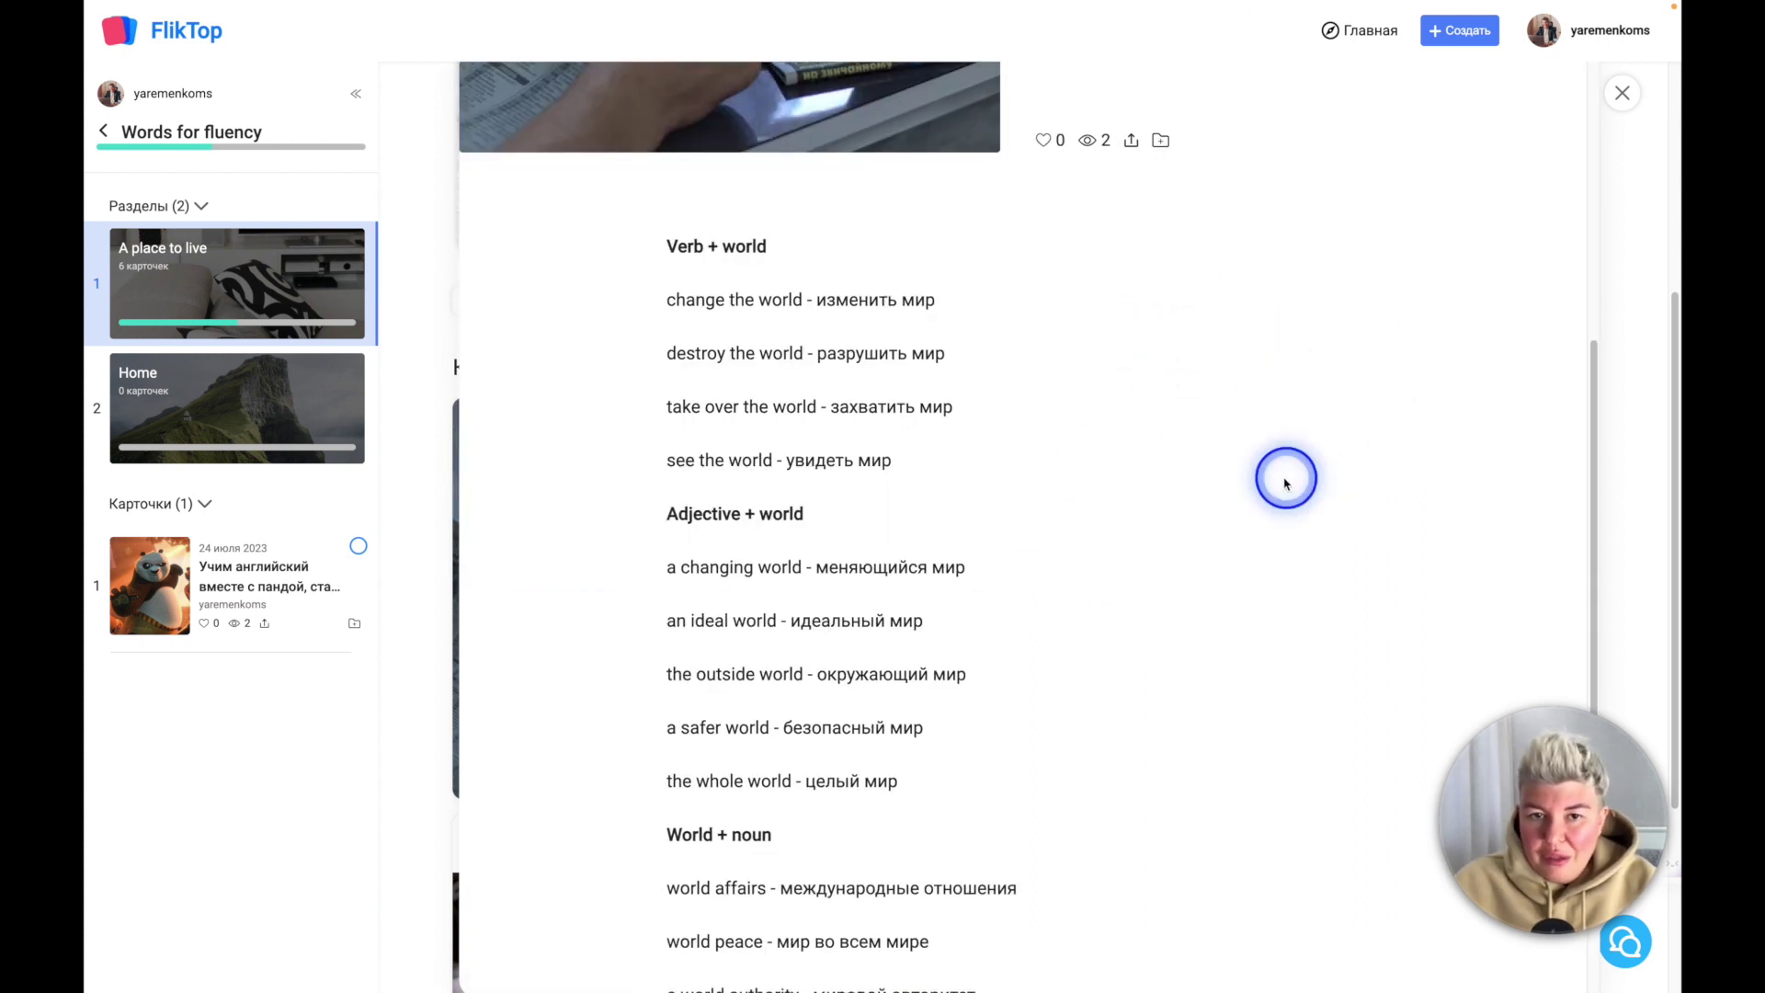
scroll(1141, 611, down, 2)
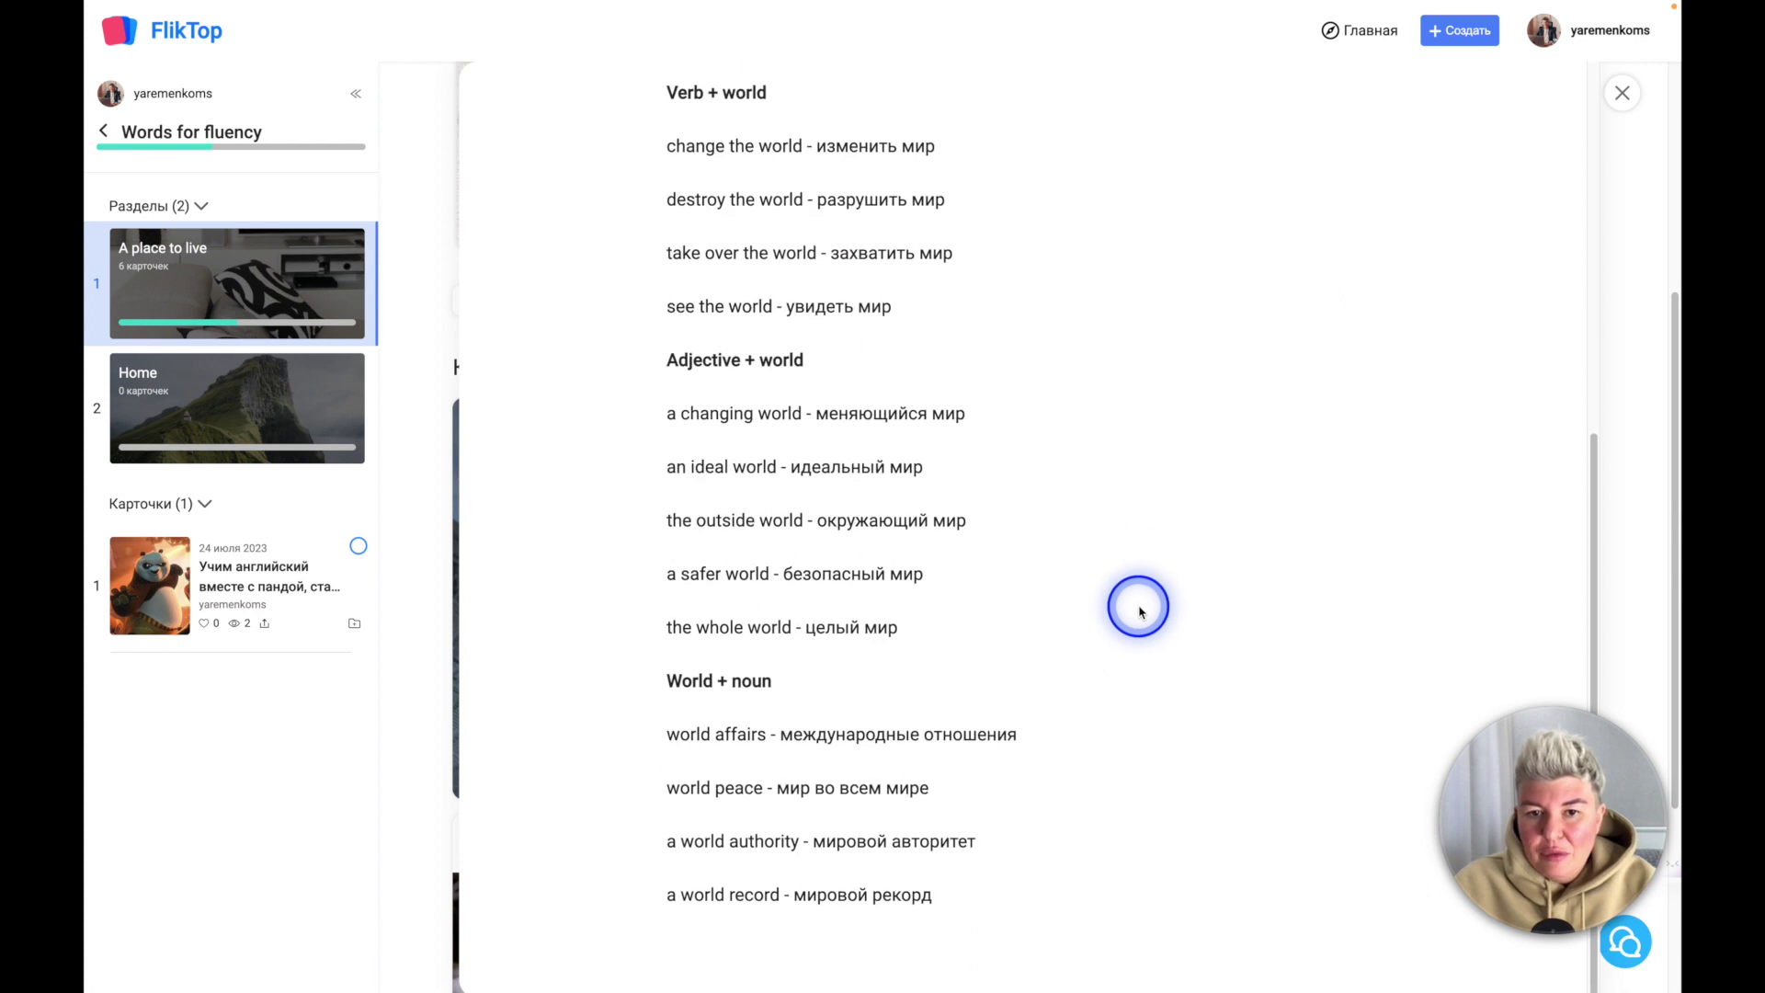
scroll(1108, 763, up, 7)
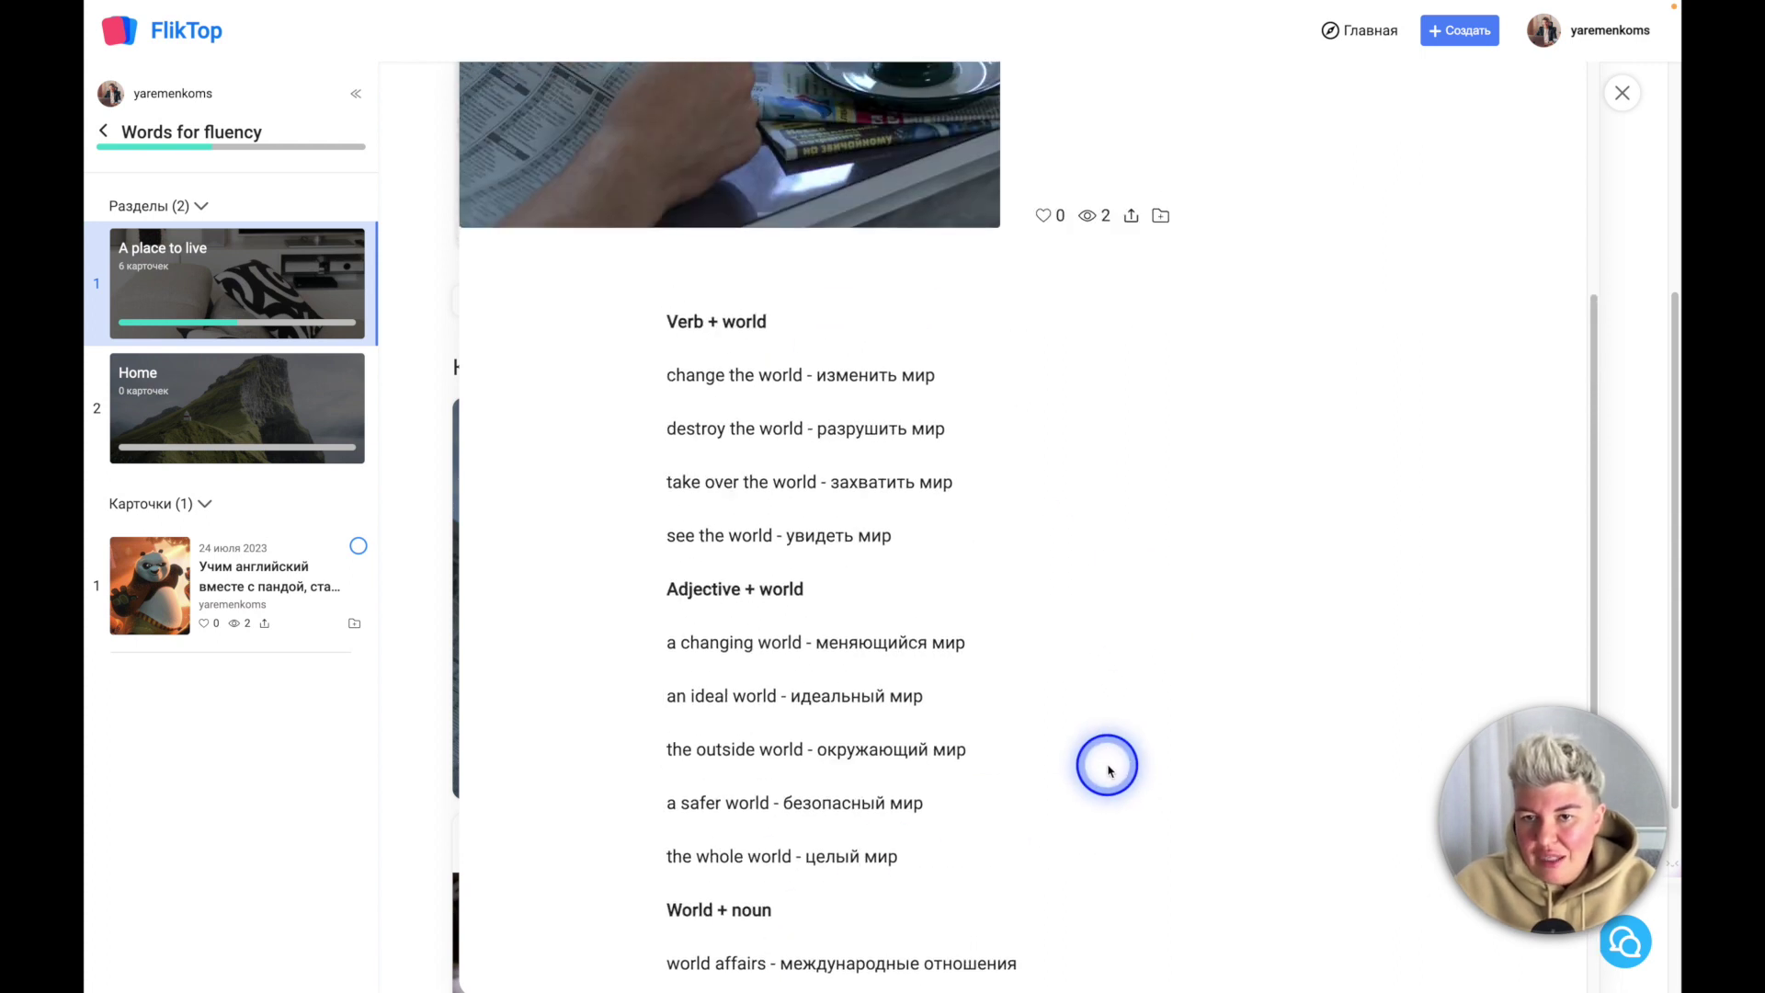
click(1623, 93)
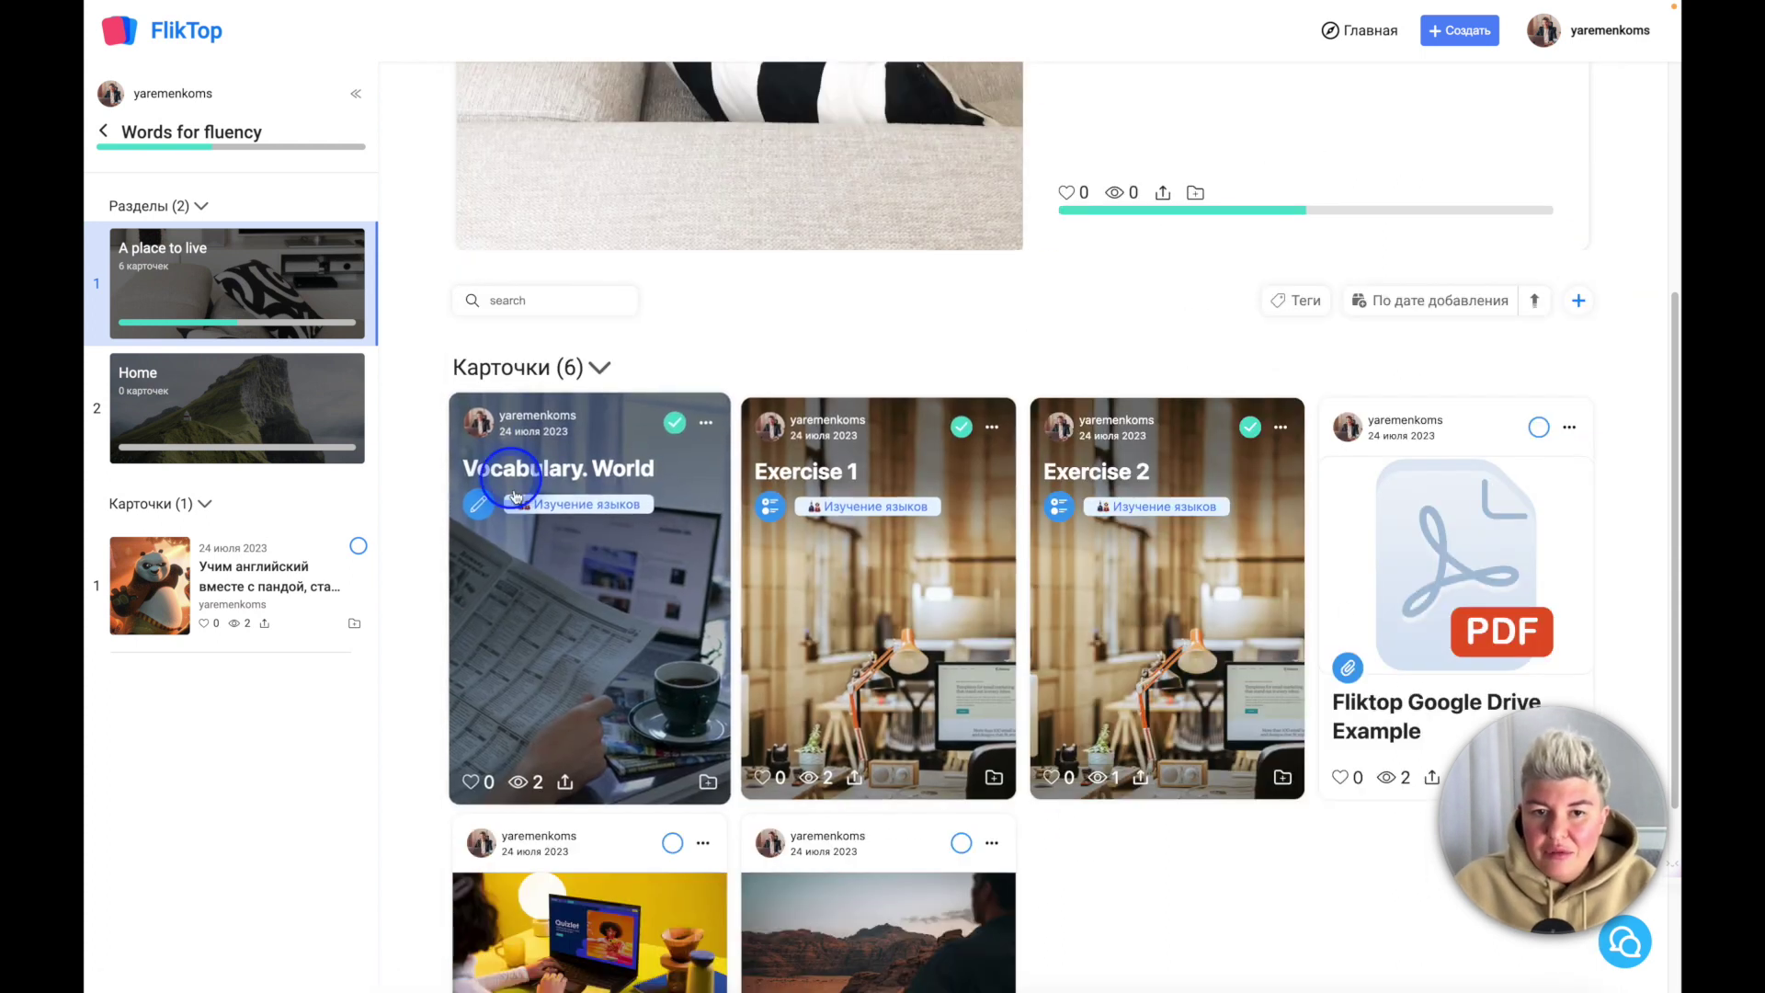
Step: Start the "Exercise 1" test and submit "see" as the answer to the first Verb + world sentence
click(800, 650)
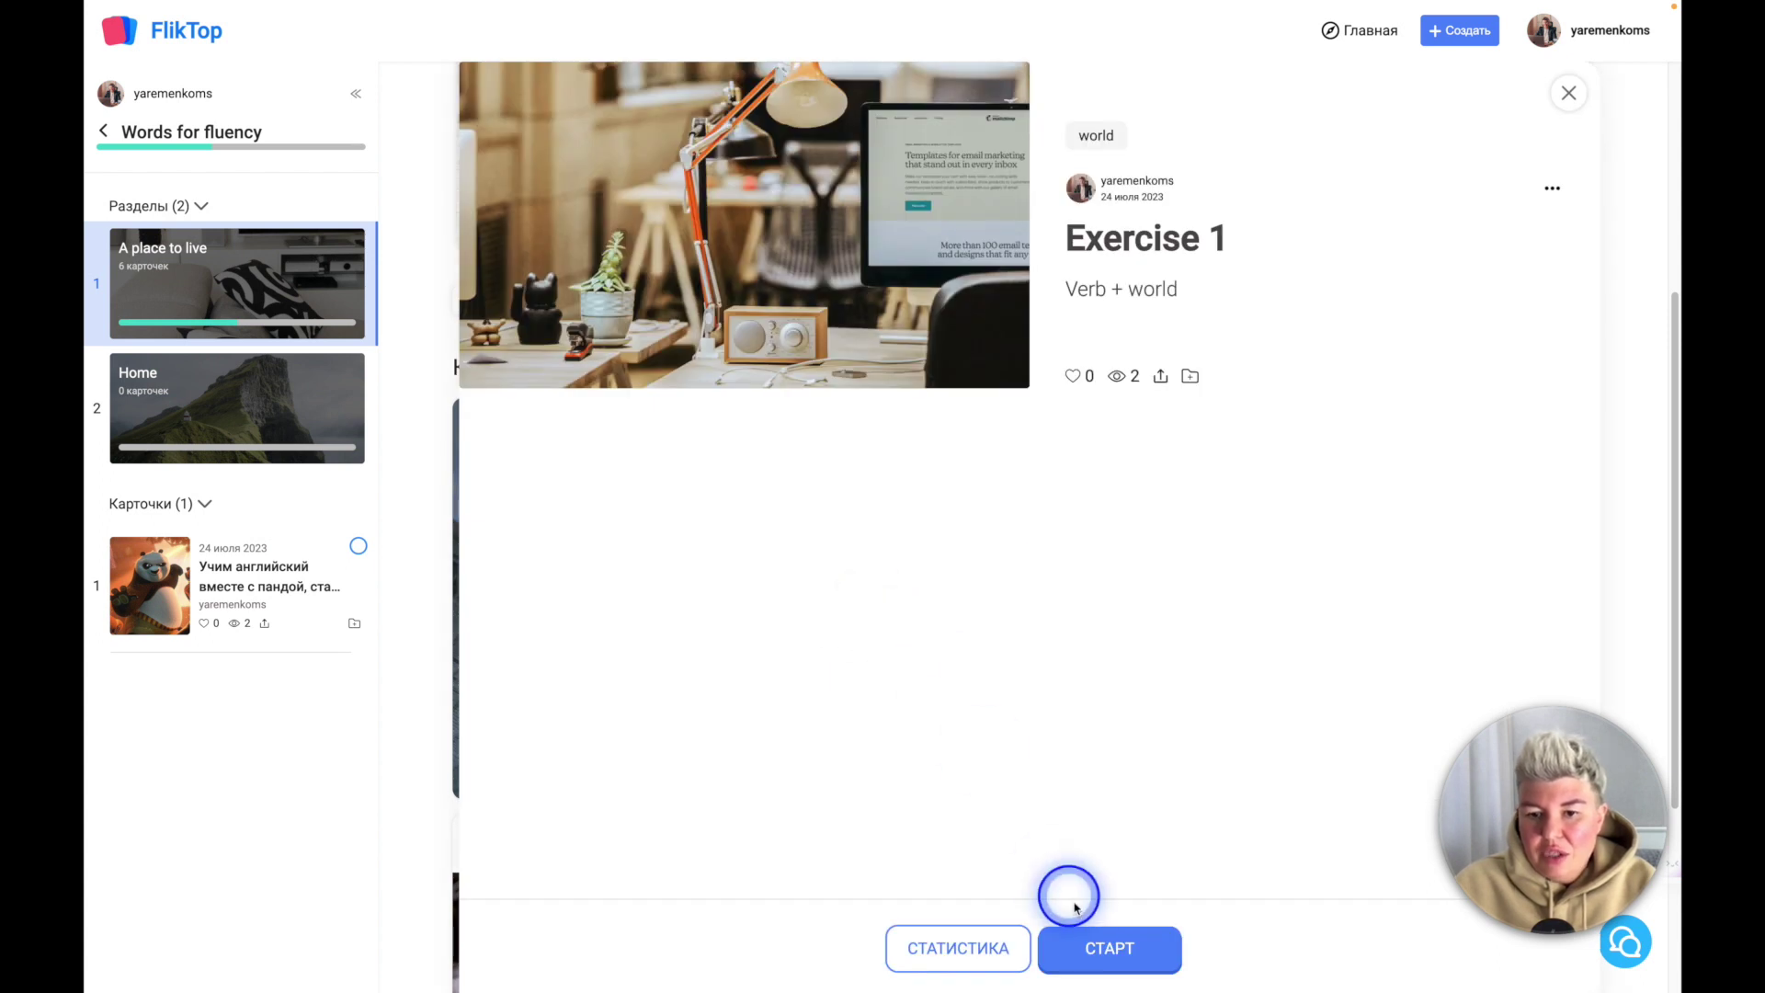
click(1110, 947)
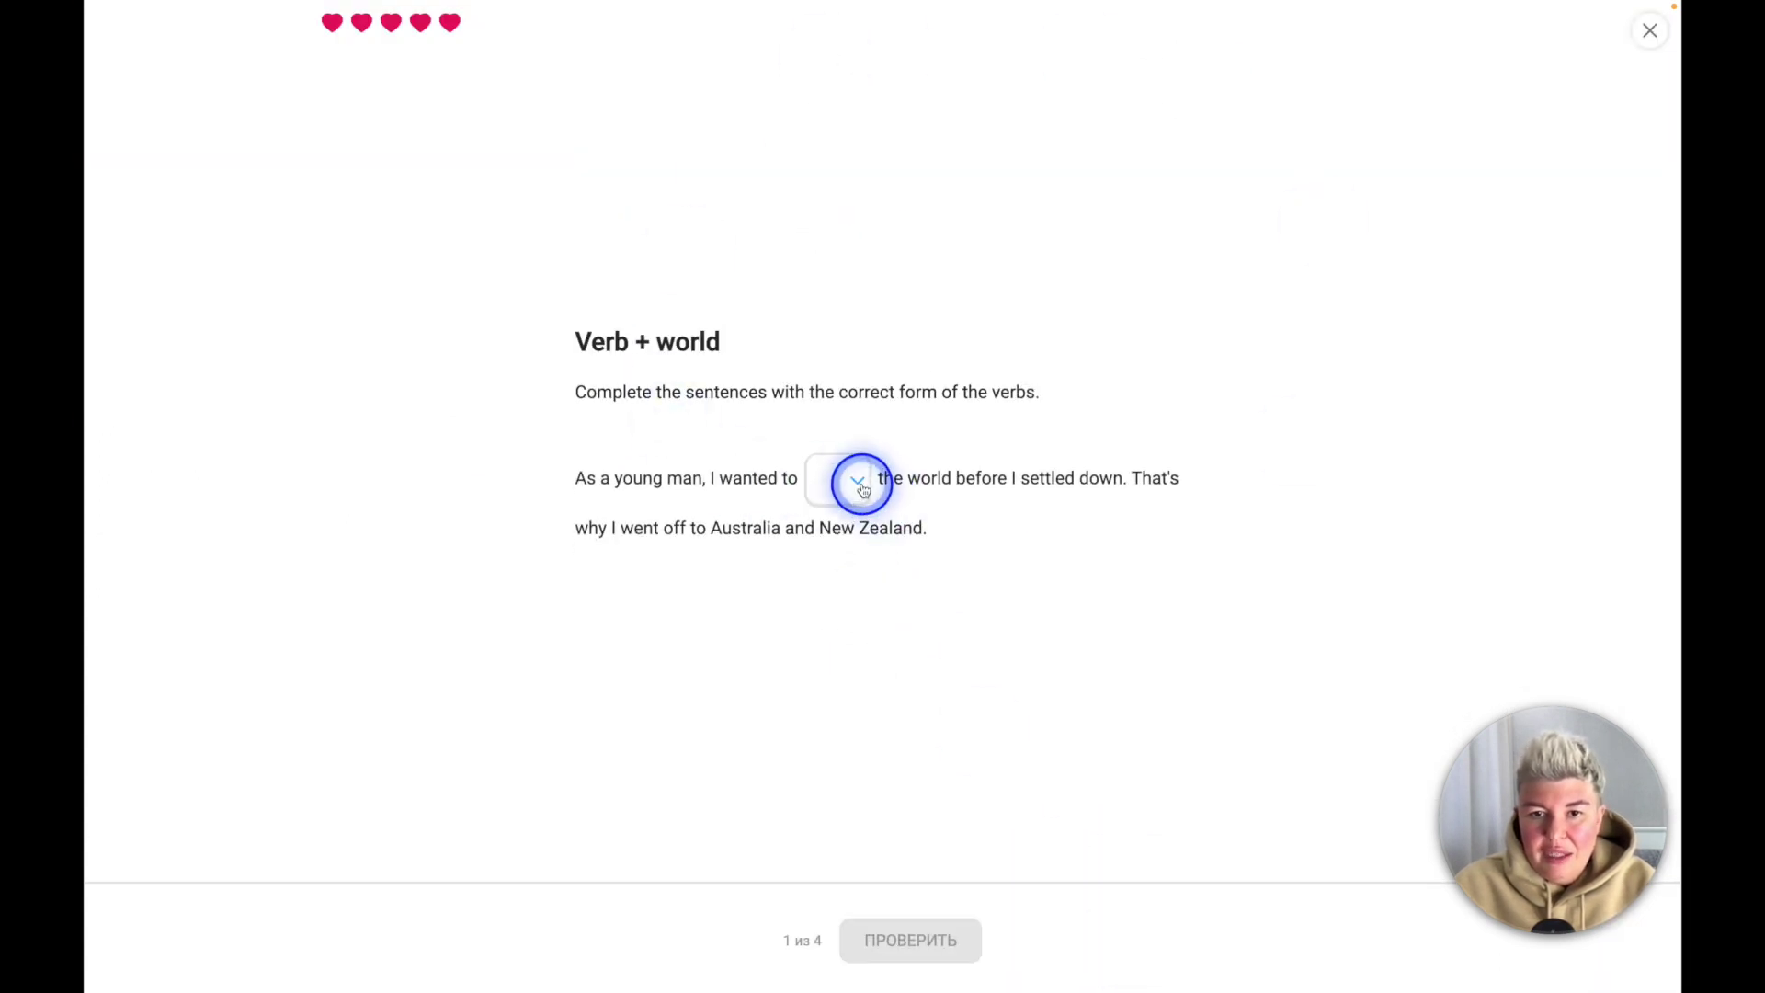
click(857, 479)
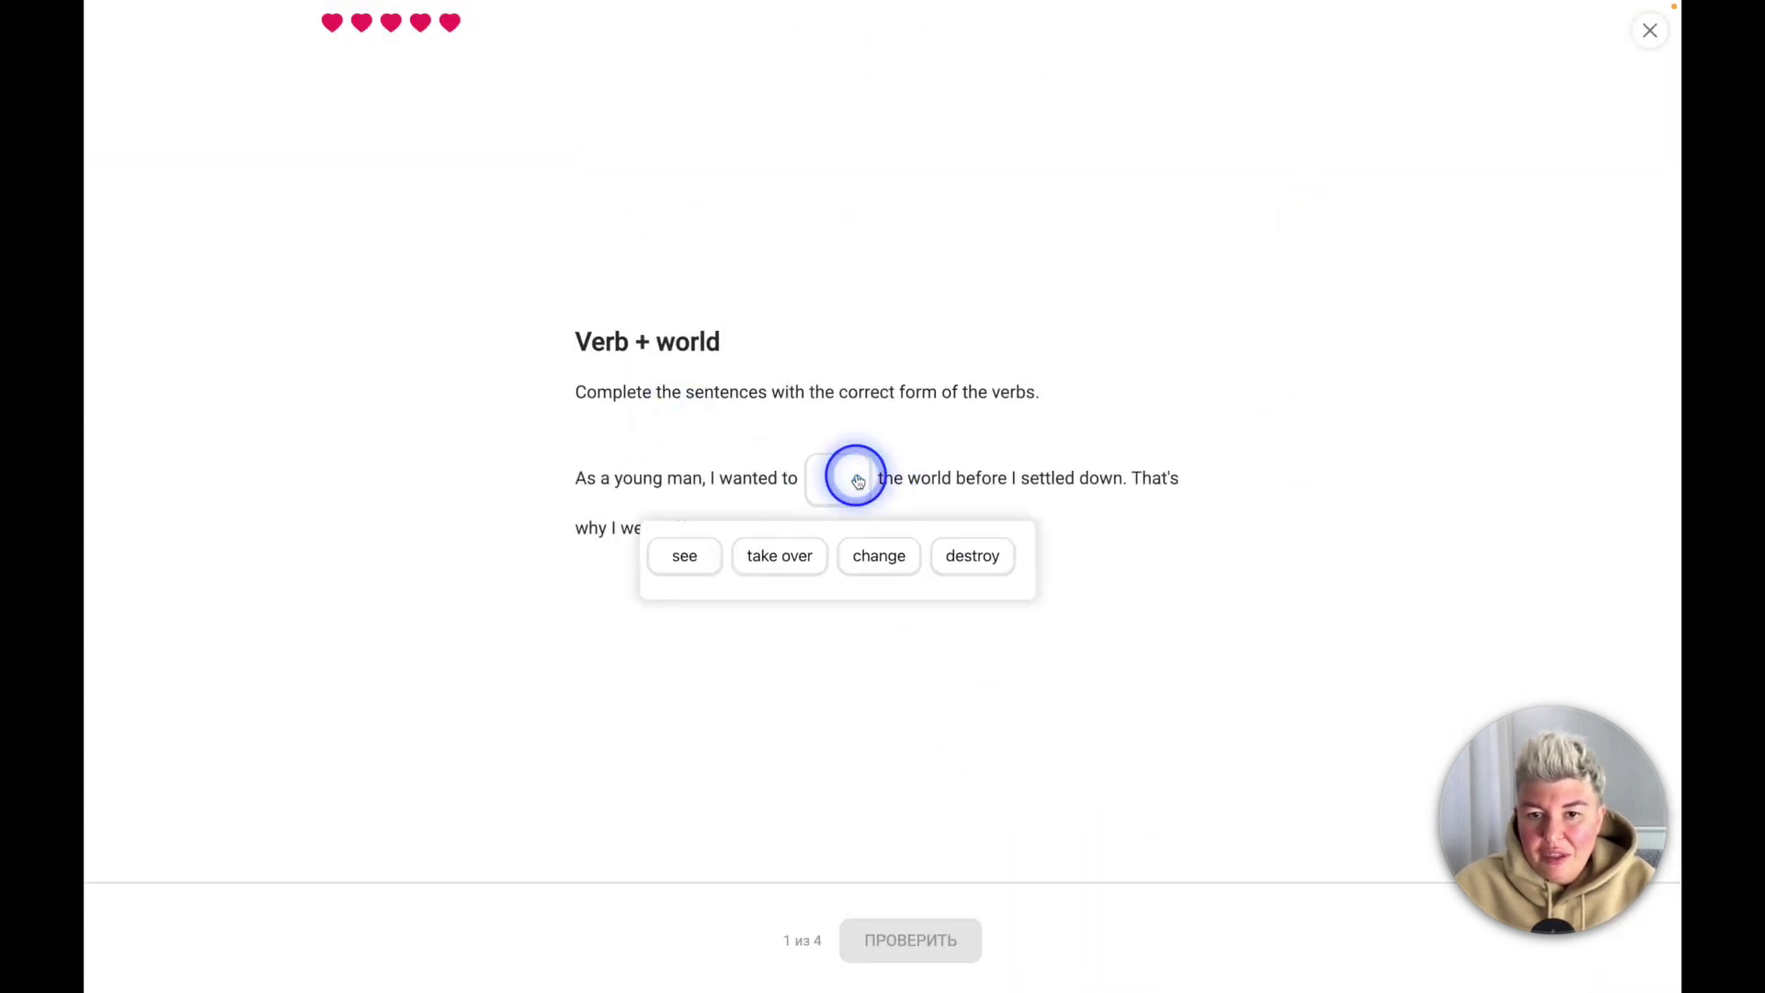
click(683, 557)
click(963, 939)
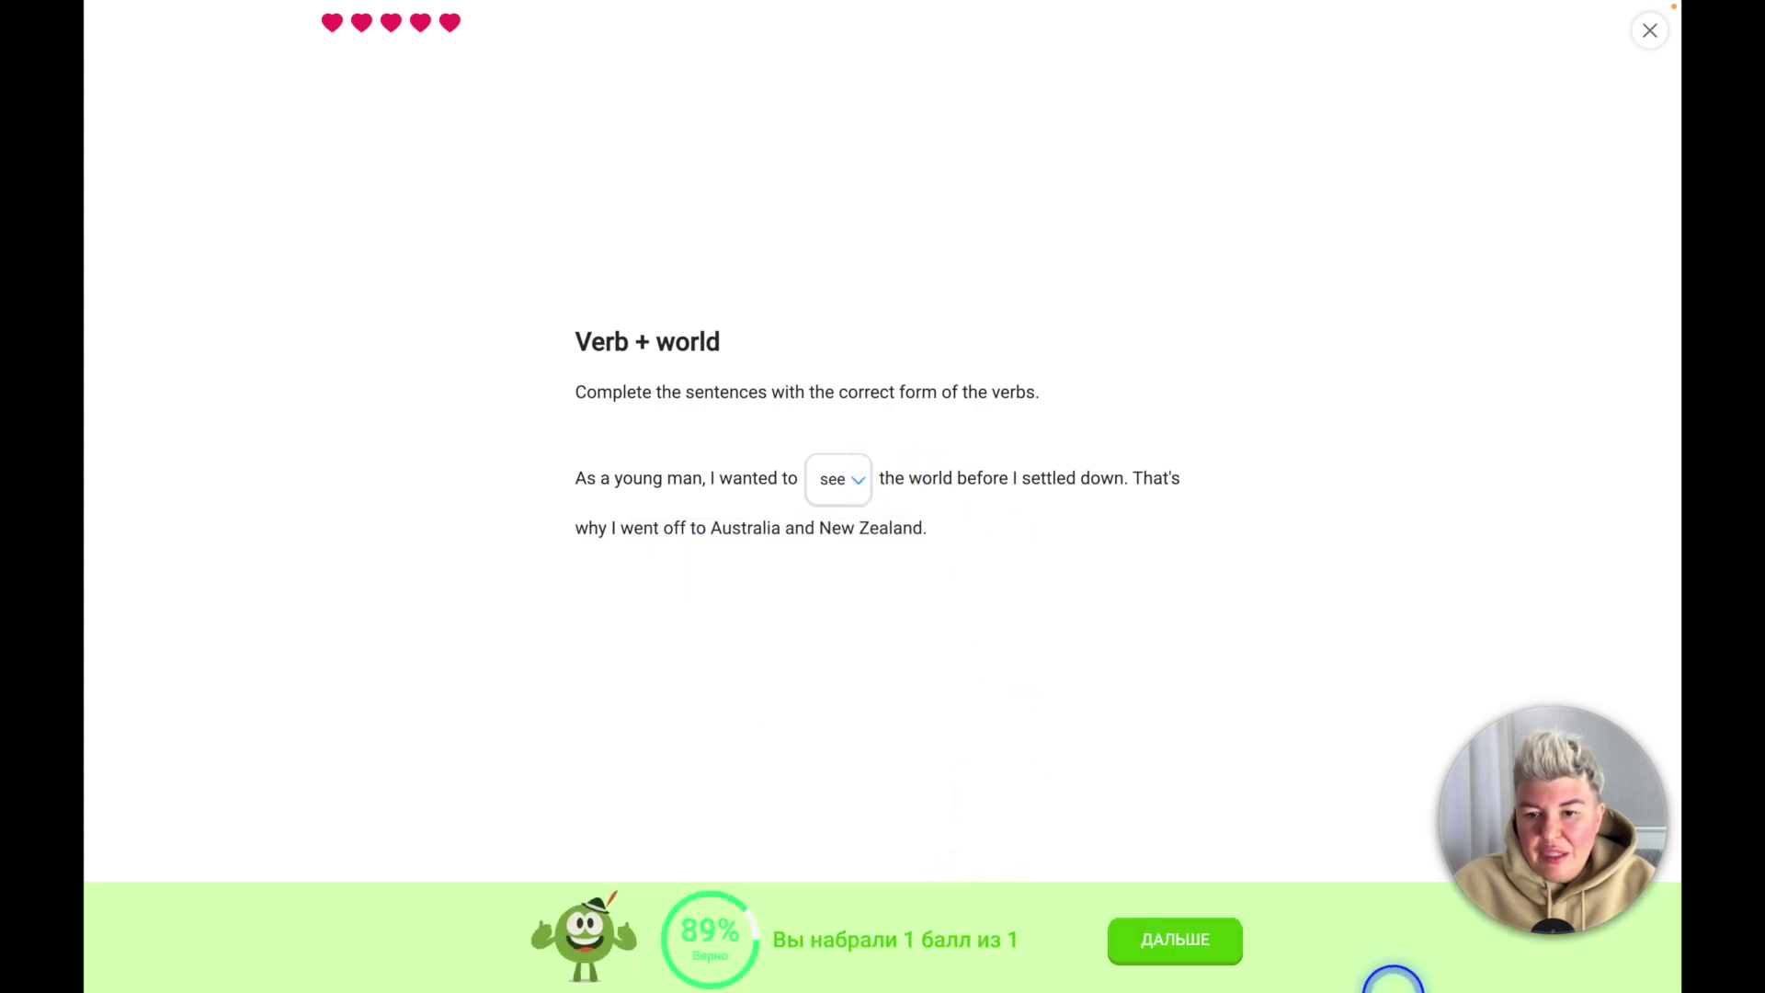
Step: View the verb options for the second sentence of Exercise 1 and exit the test
click(1186, 939)
click(1140, 498)
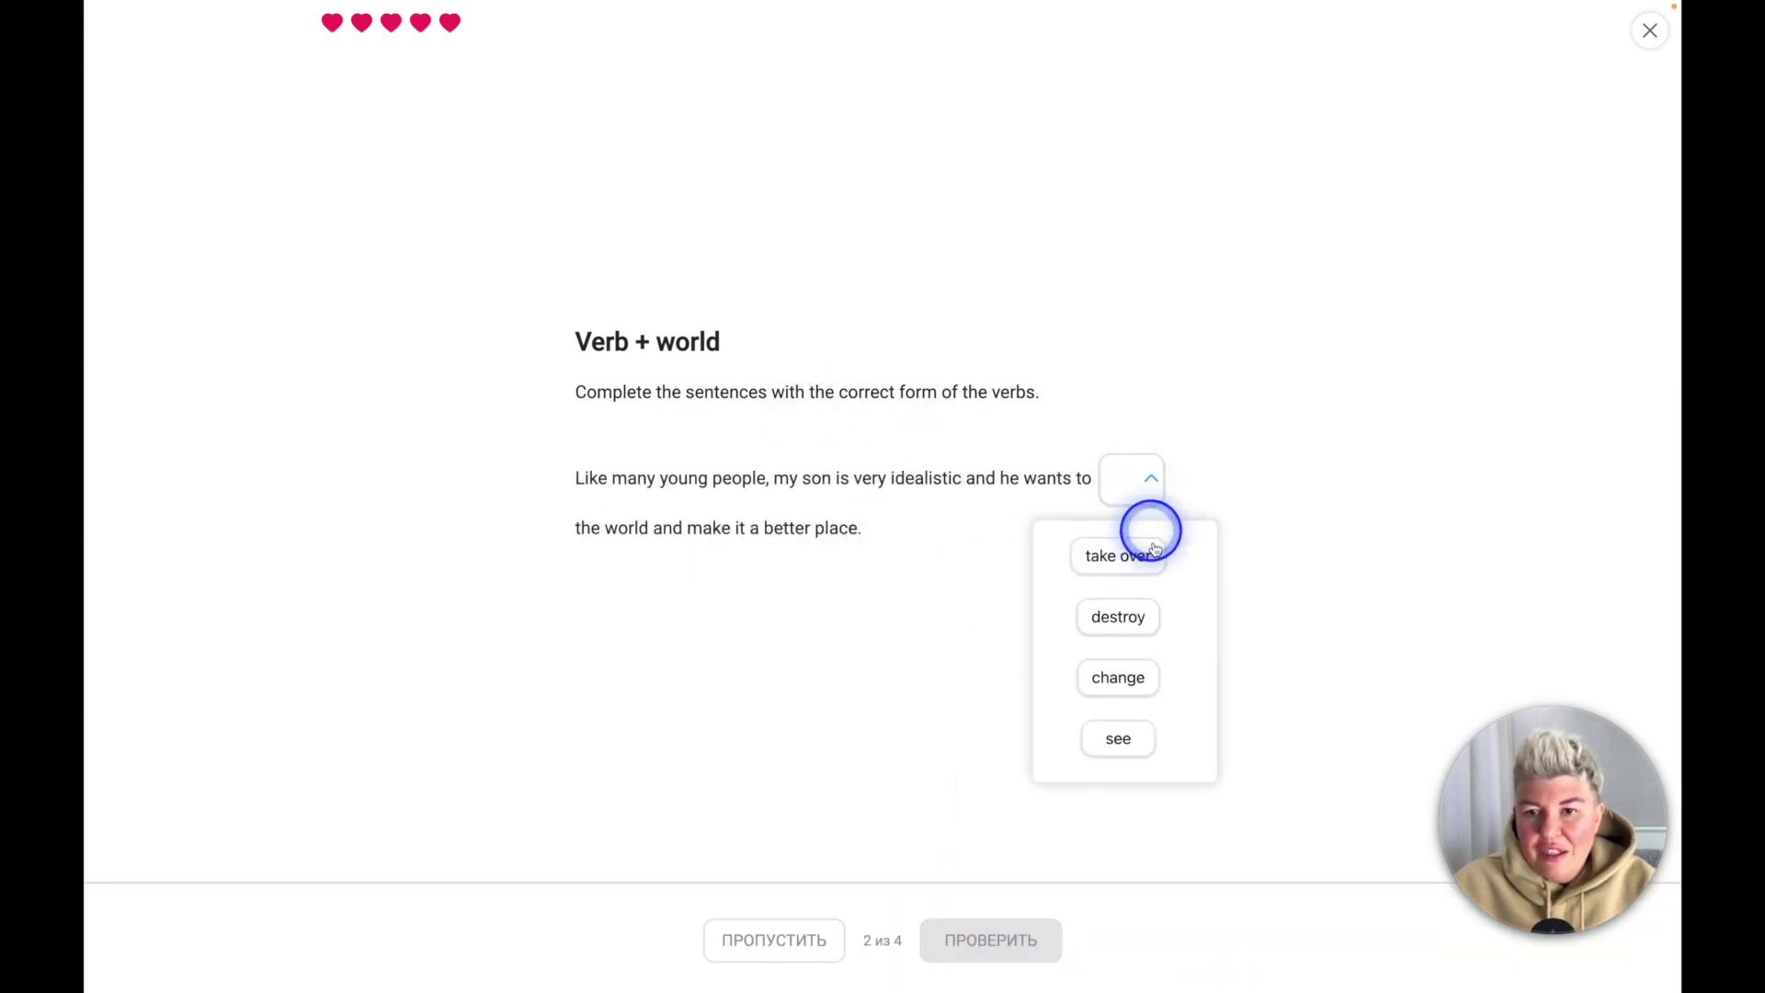
click(1163, 613)
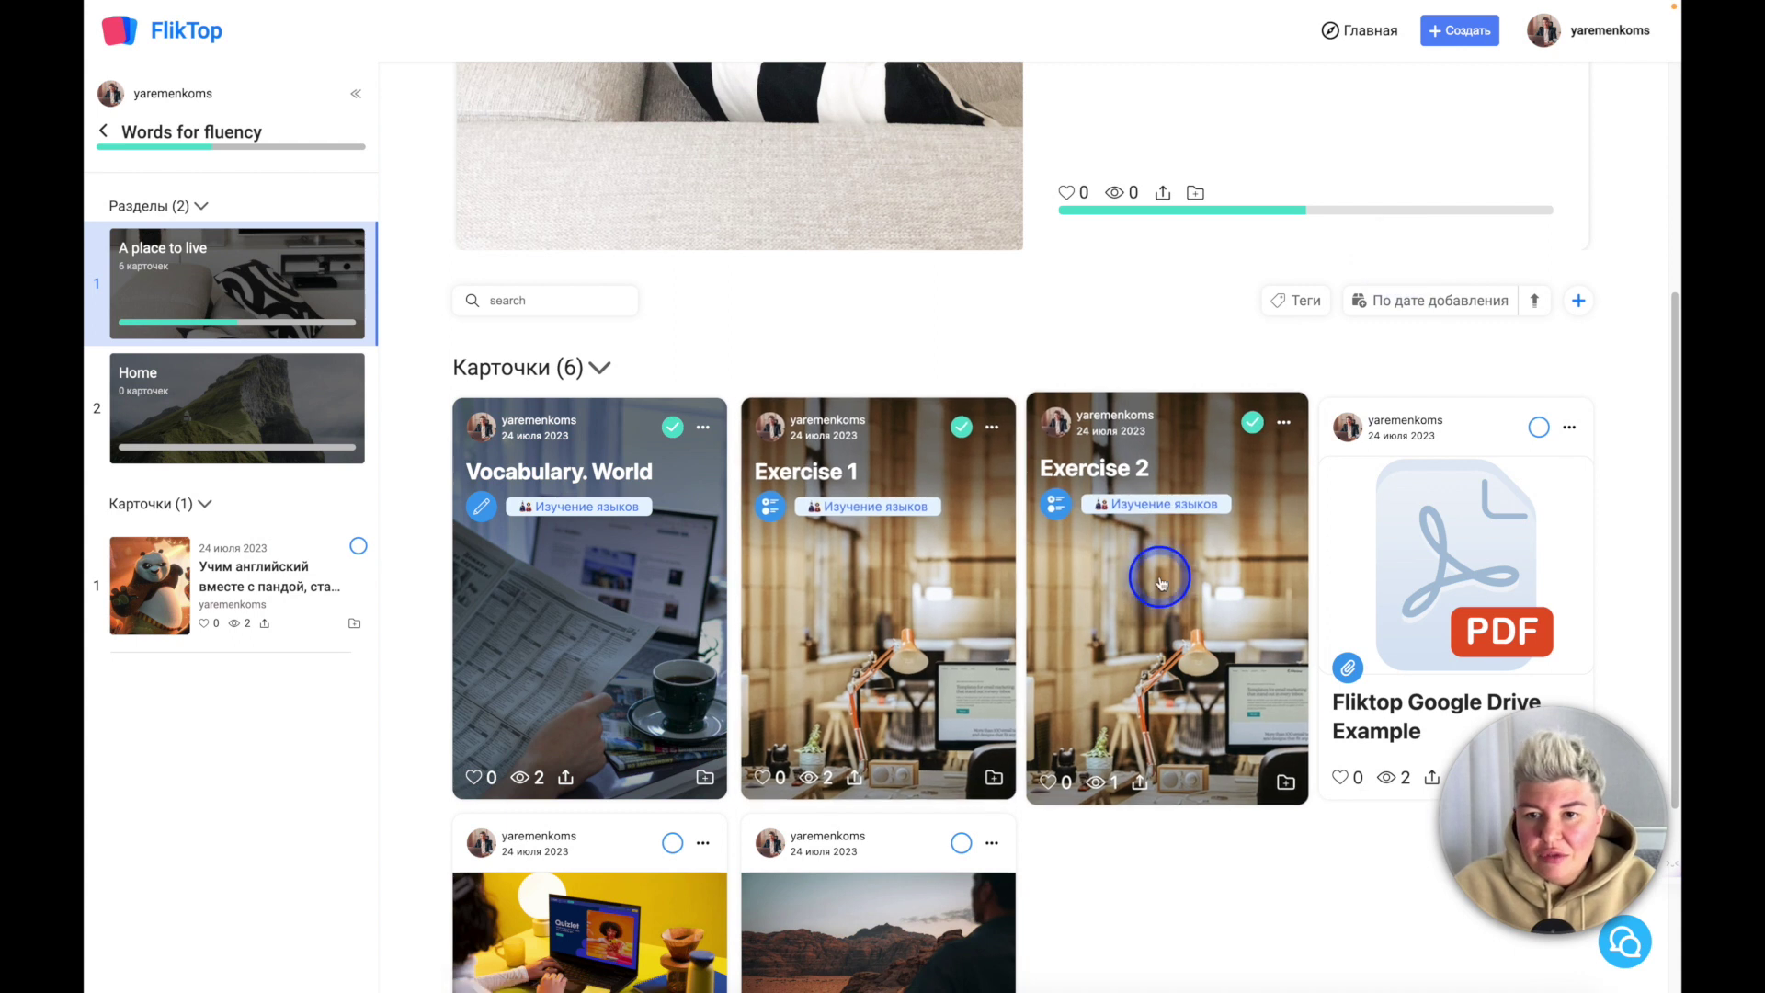
Step: Start the "Exercise 2" test, review its Adjective + world list, and continue to the first question
click(1157, 572)
click(1109, 948)
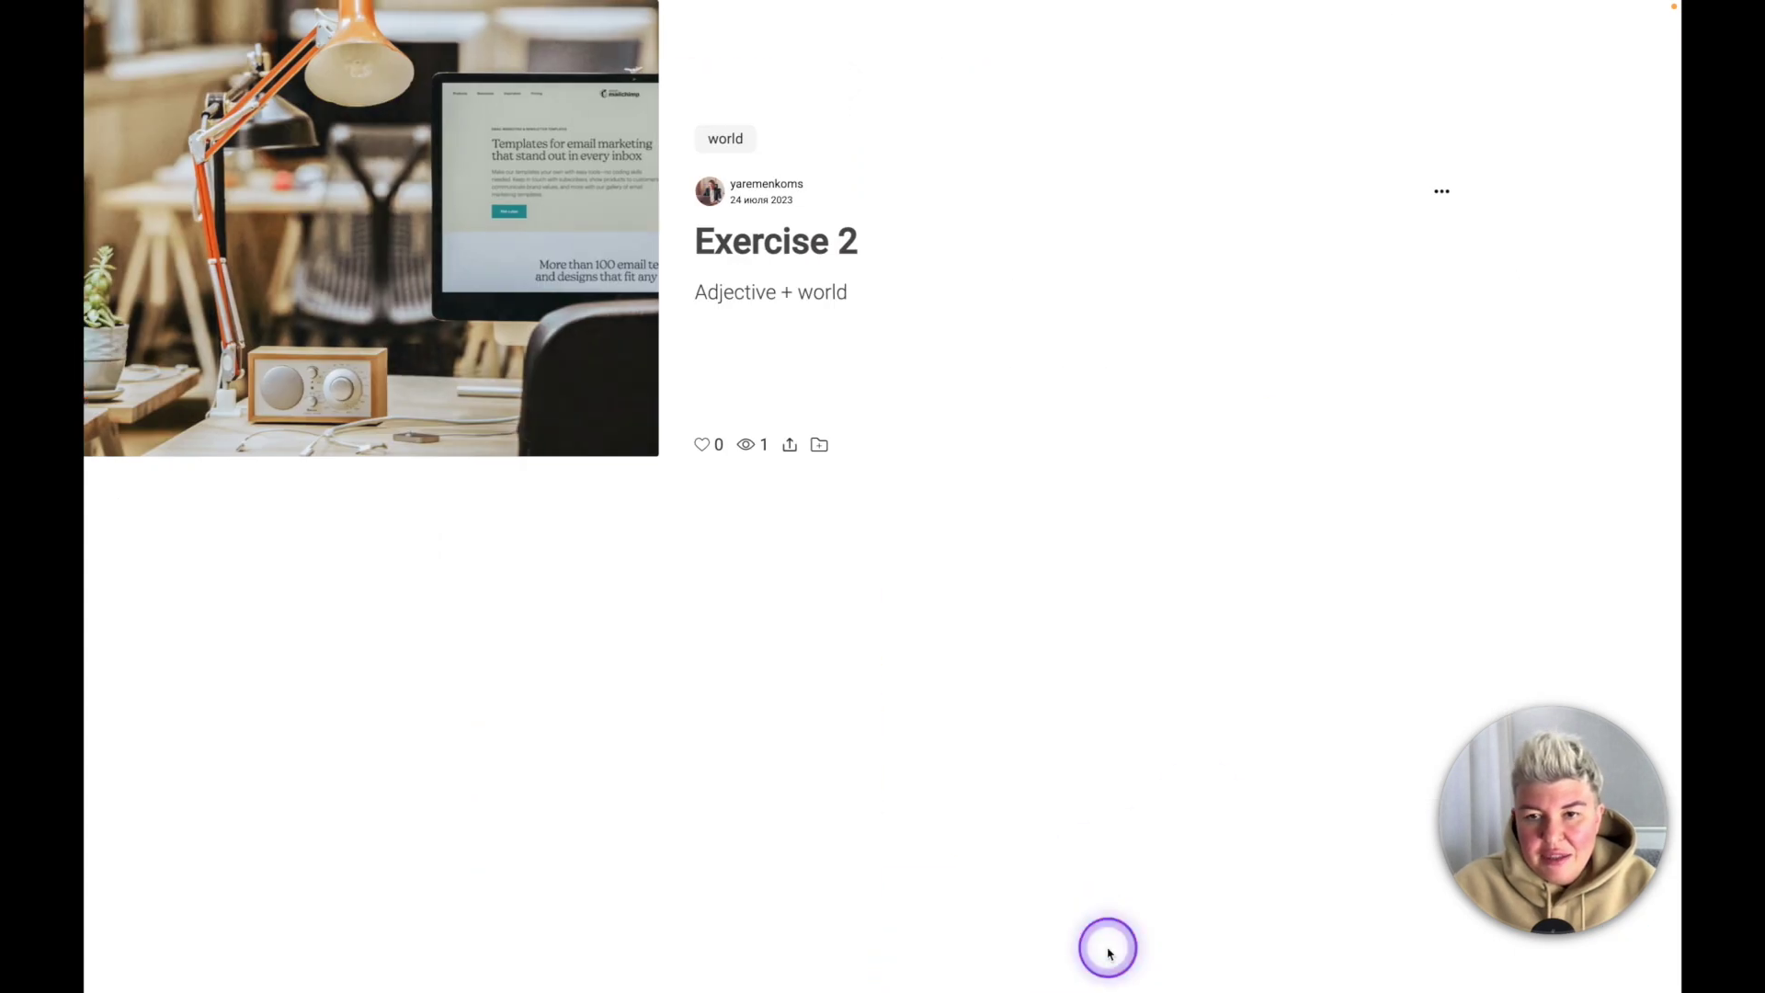
drag(578, 106, 772, 445)
click(837, 449)
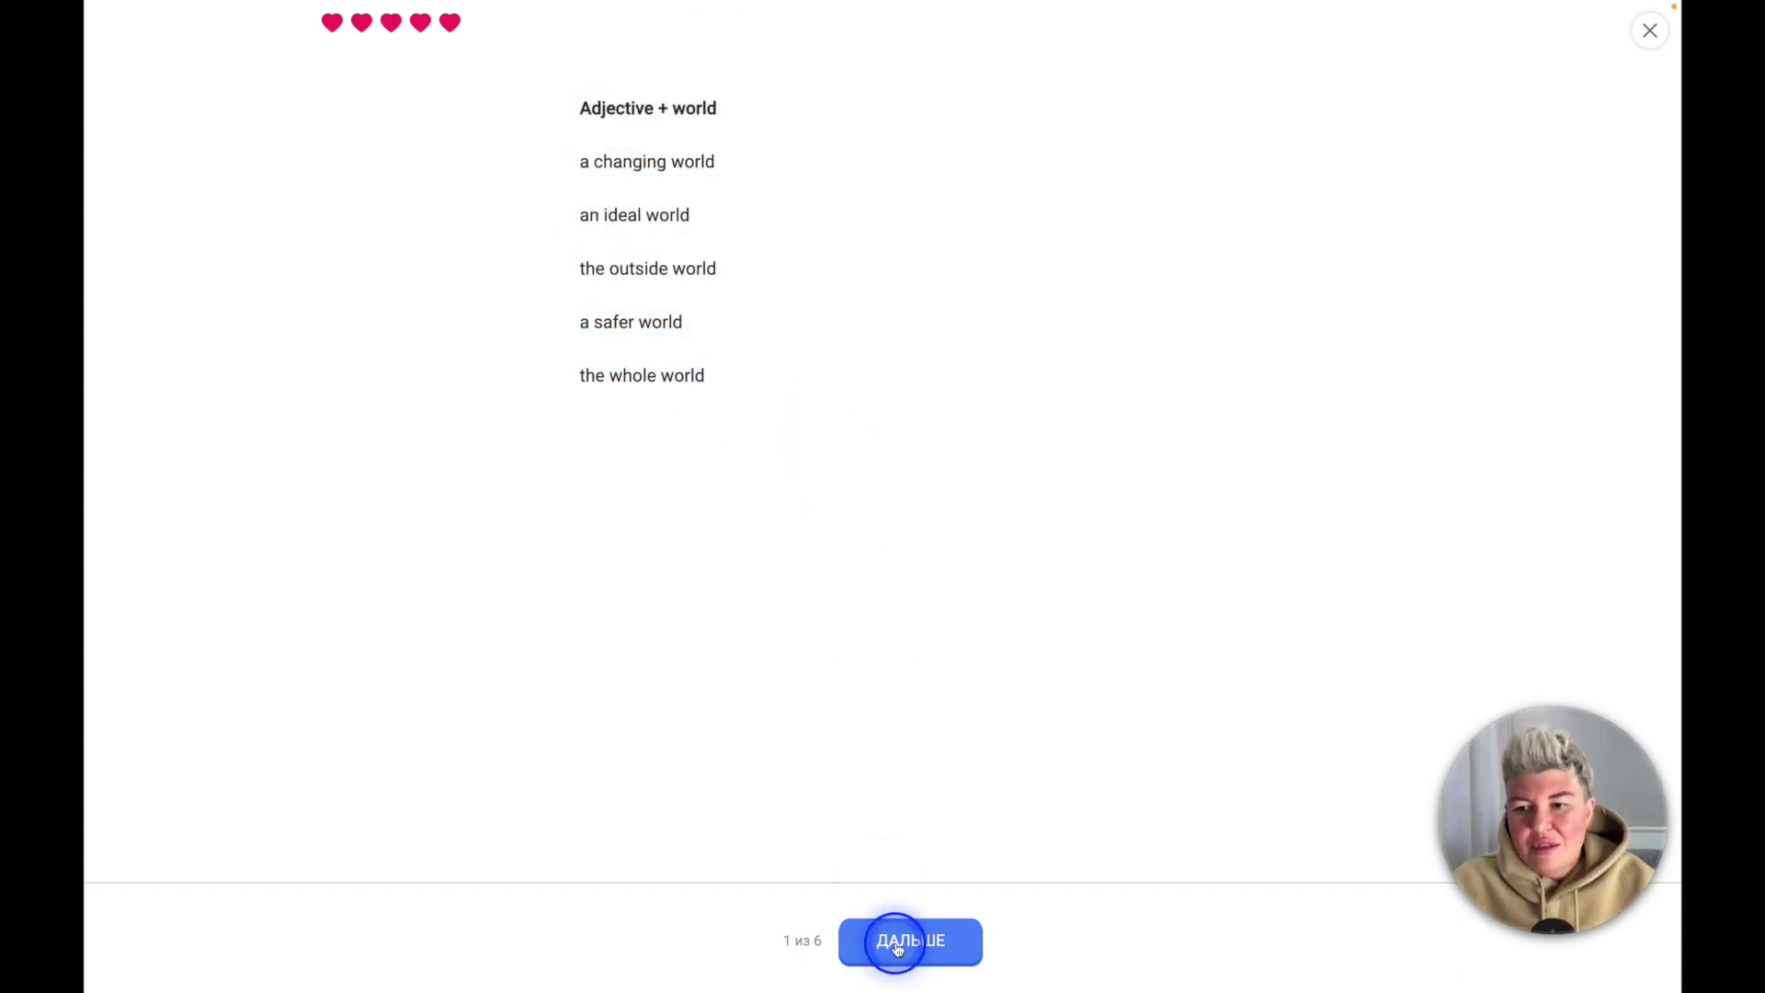
click(932, 953)
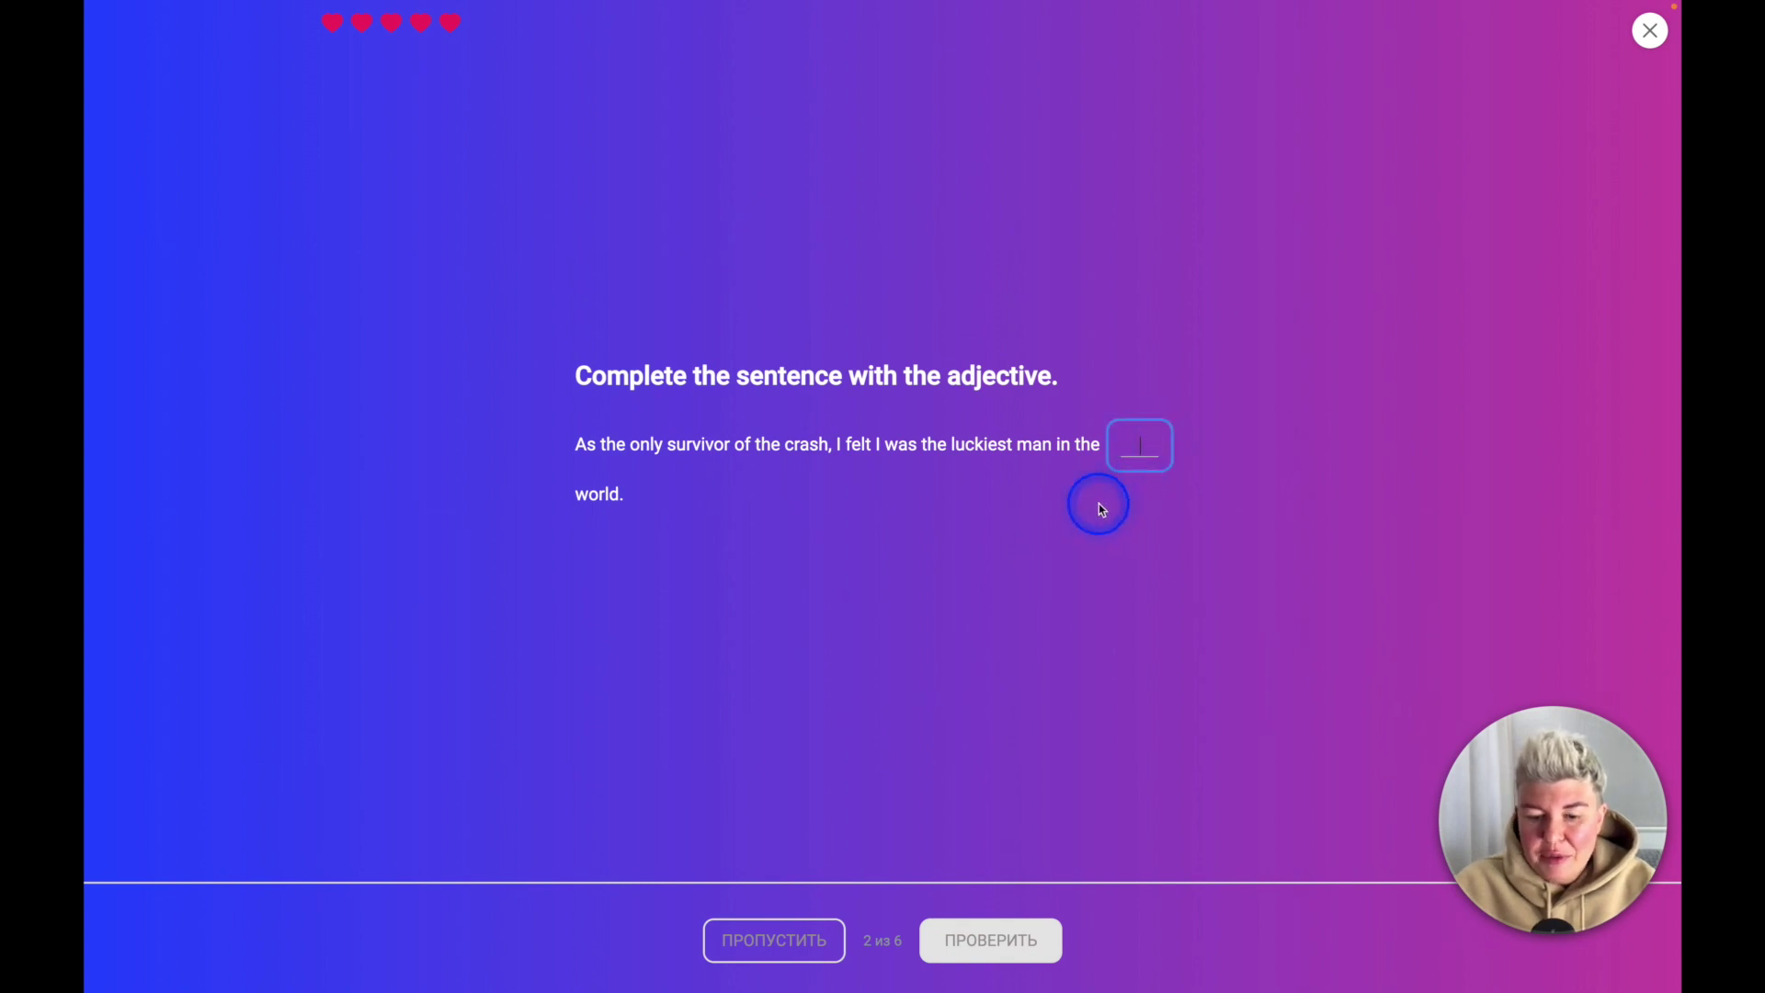
Step: Submit the nonsense answers "ываыфваы" and "вафыв" for the first two adjective sentences and continue to the next question
text(ывавыфваы)
click(997, 947)
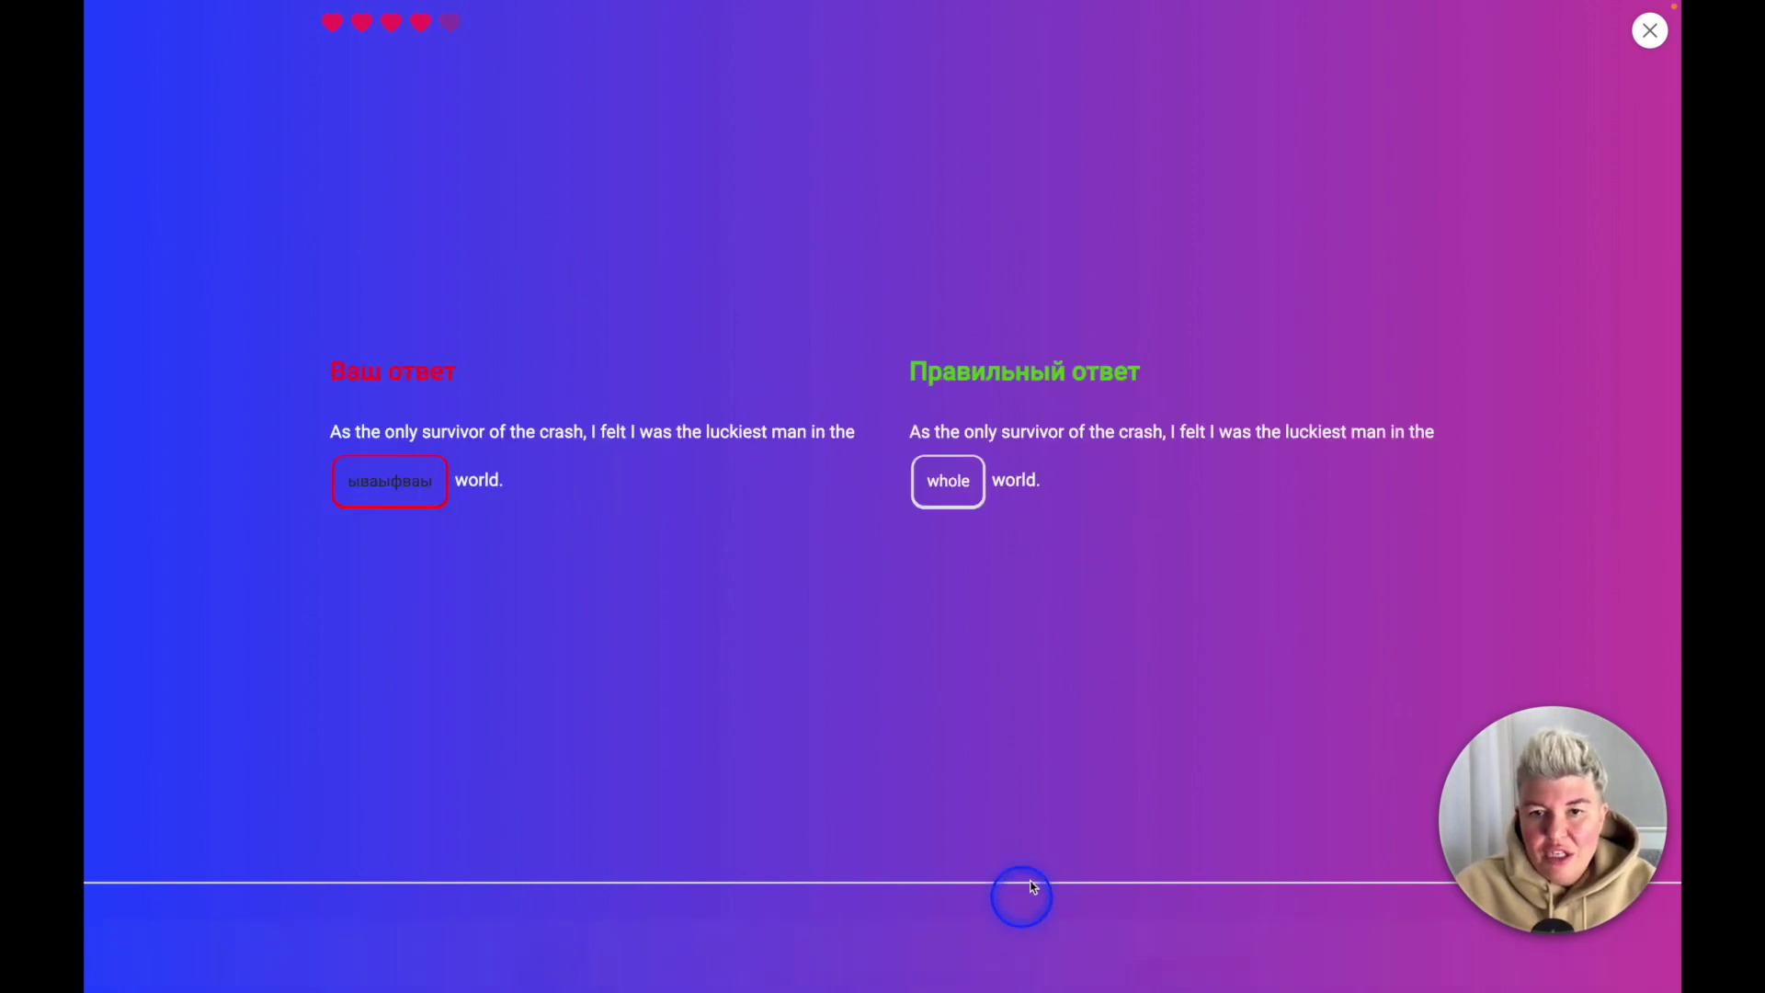
click(1115, 448)
text(вафыв)
click(1028, 941)
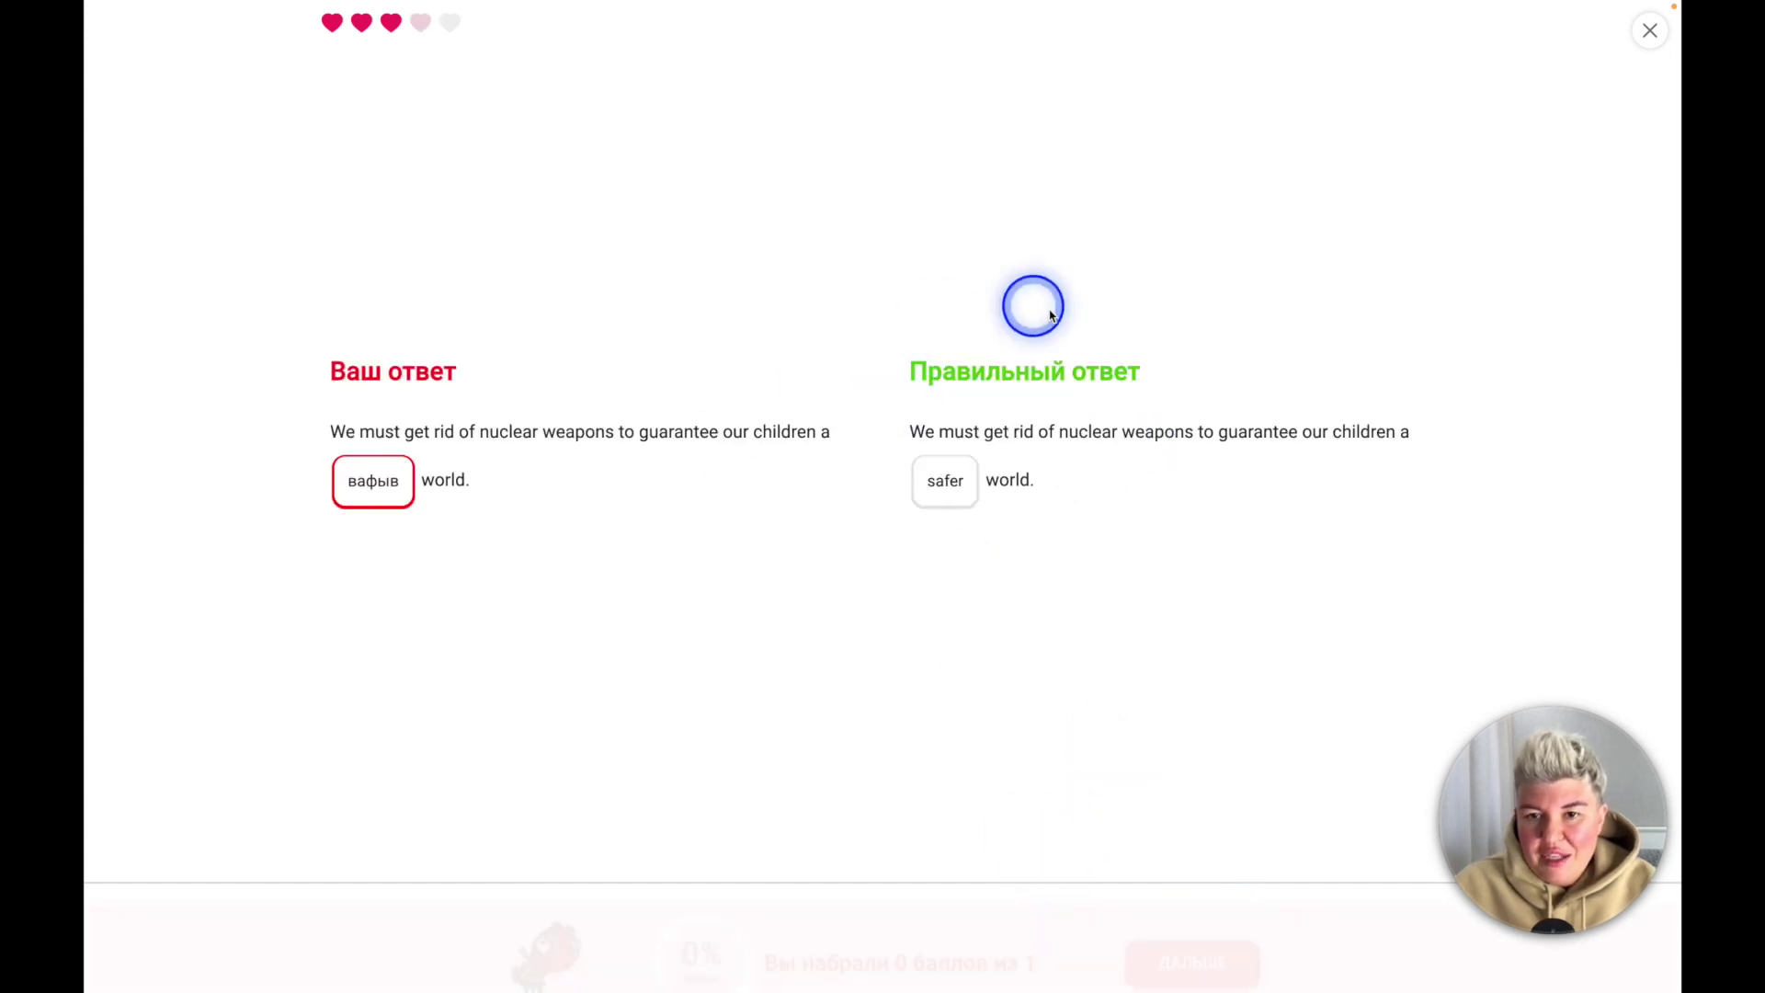
click(1208, 939)
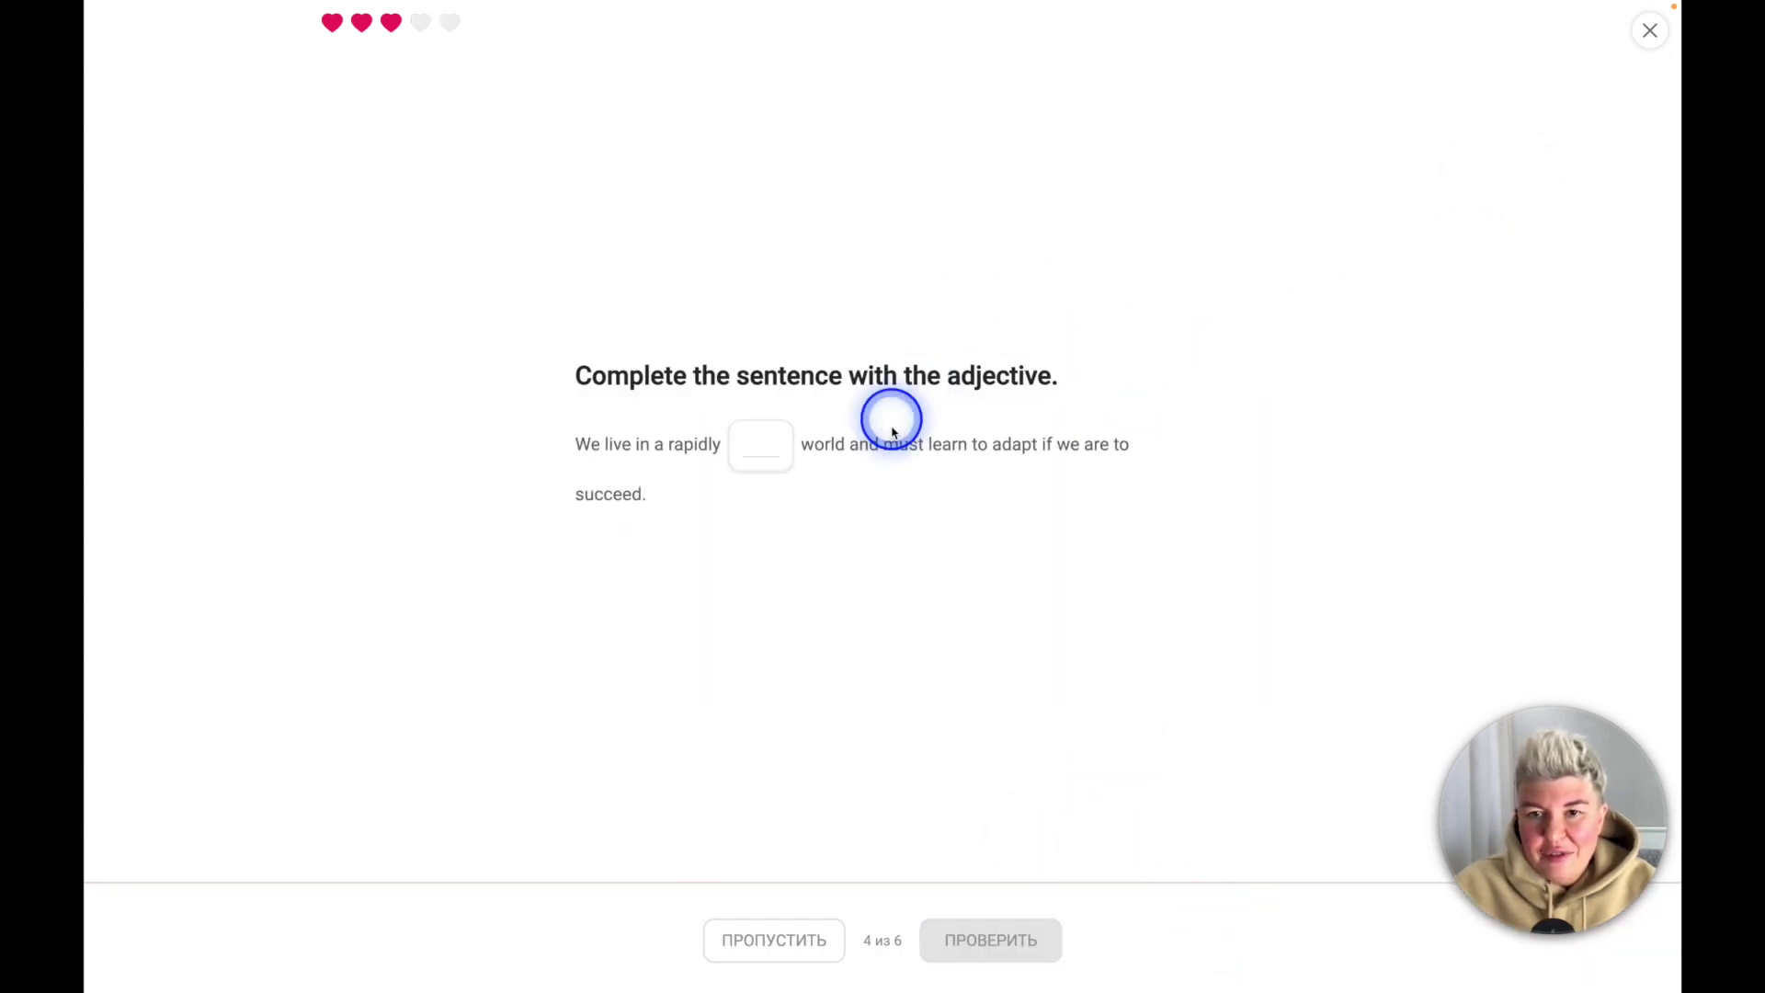
Step: Exit Exercise 2 and look over the cards in the section "A place to live"
click(1648, 33)
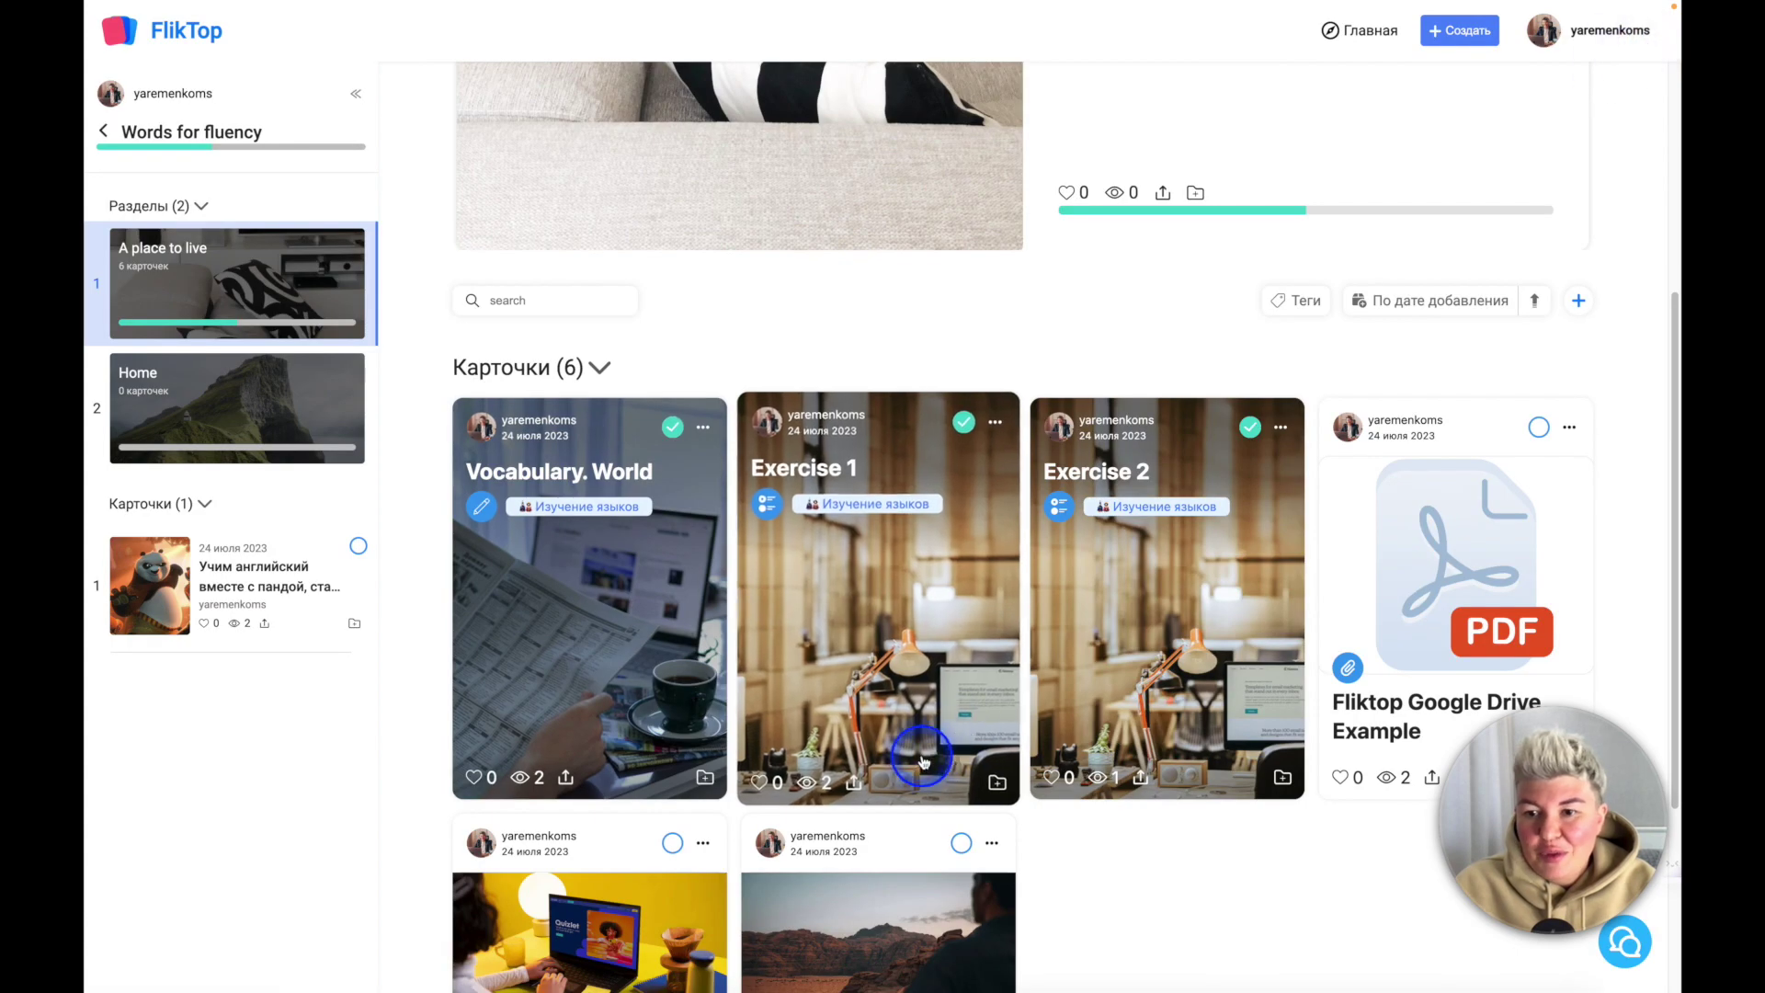
scroll(914, 749, down, 3)
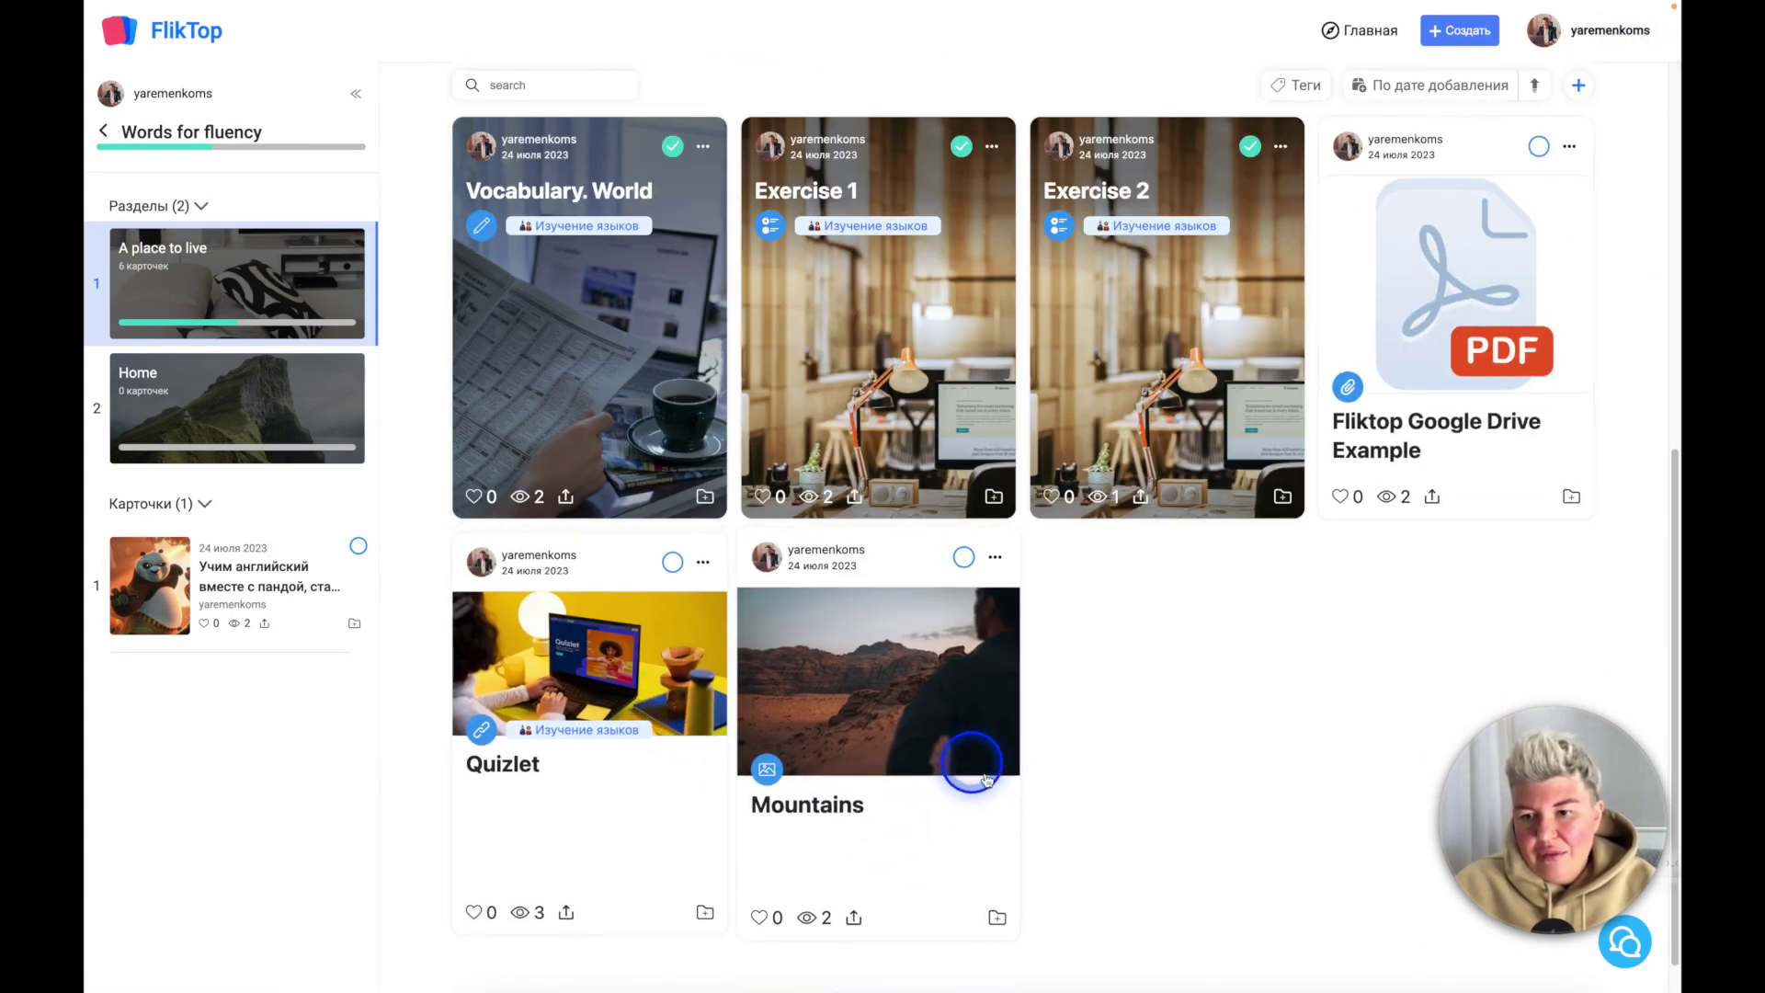
scroll(1091, 764, up, 6)
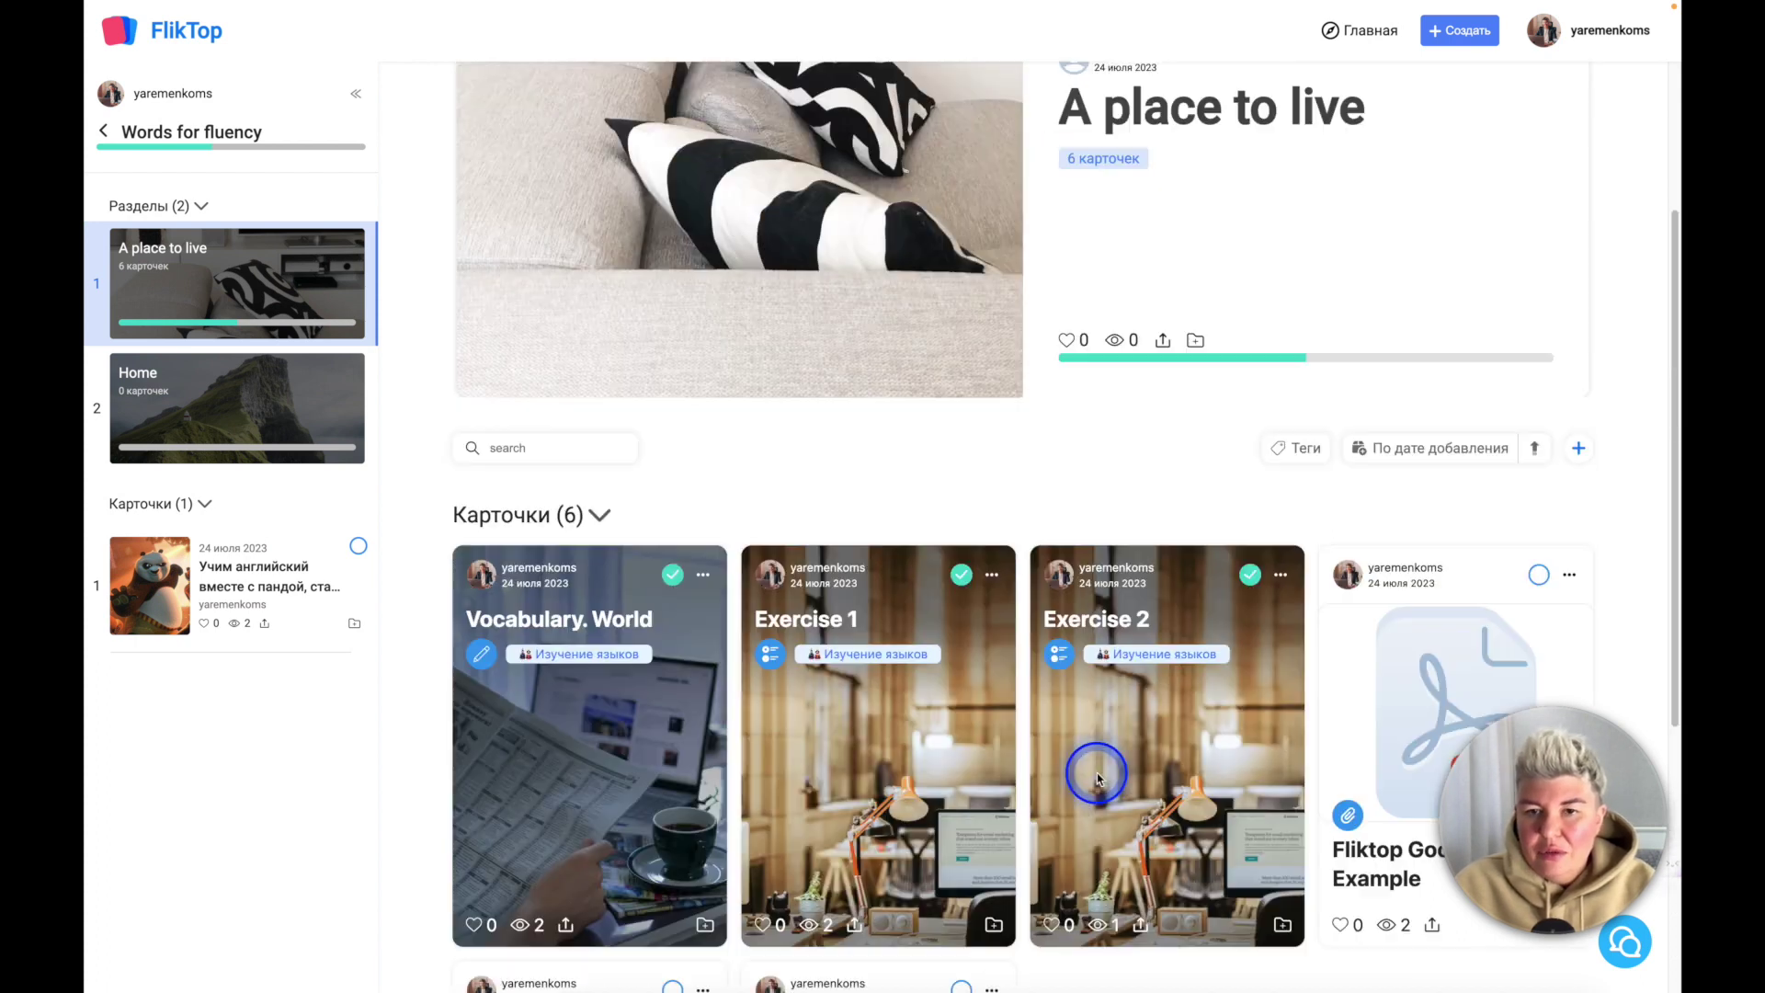
Step: Leave the course for the author's profile and look over its cards and collections
scroll(1100, 780, up, 2)
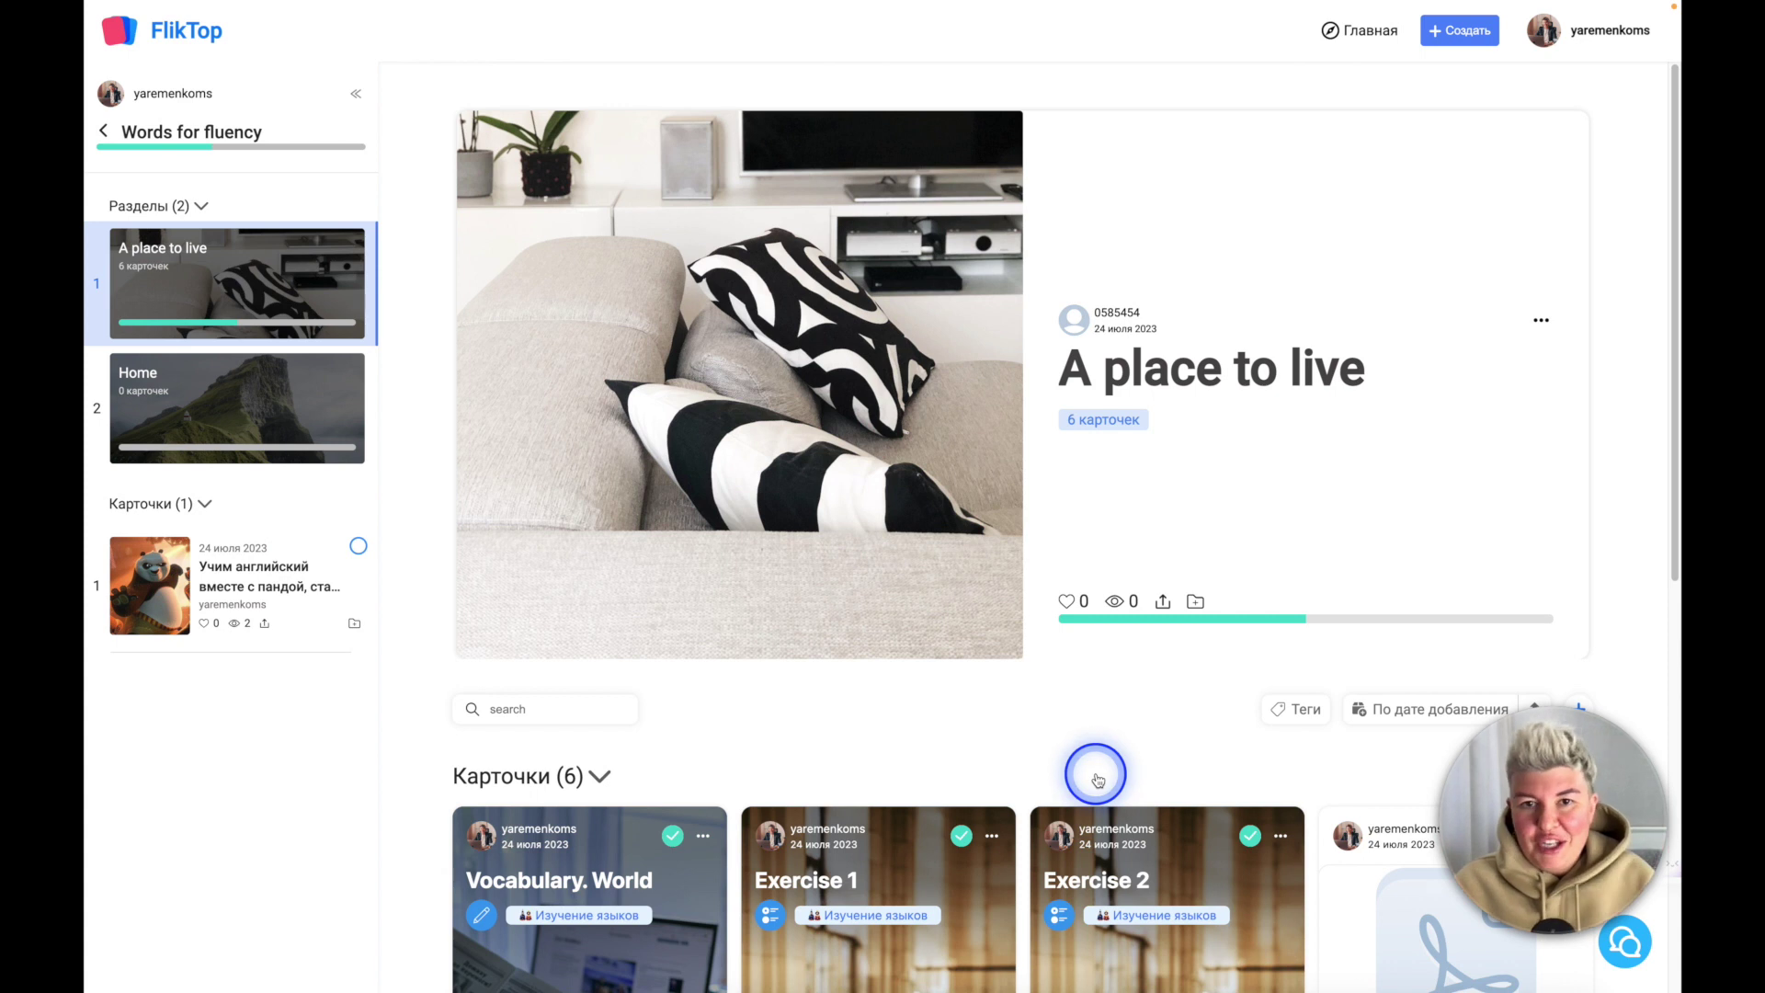
click(103, 134)
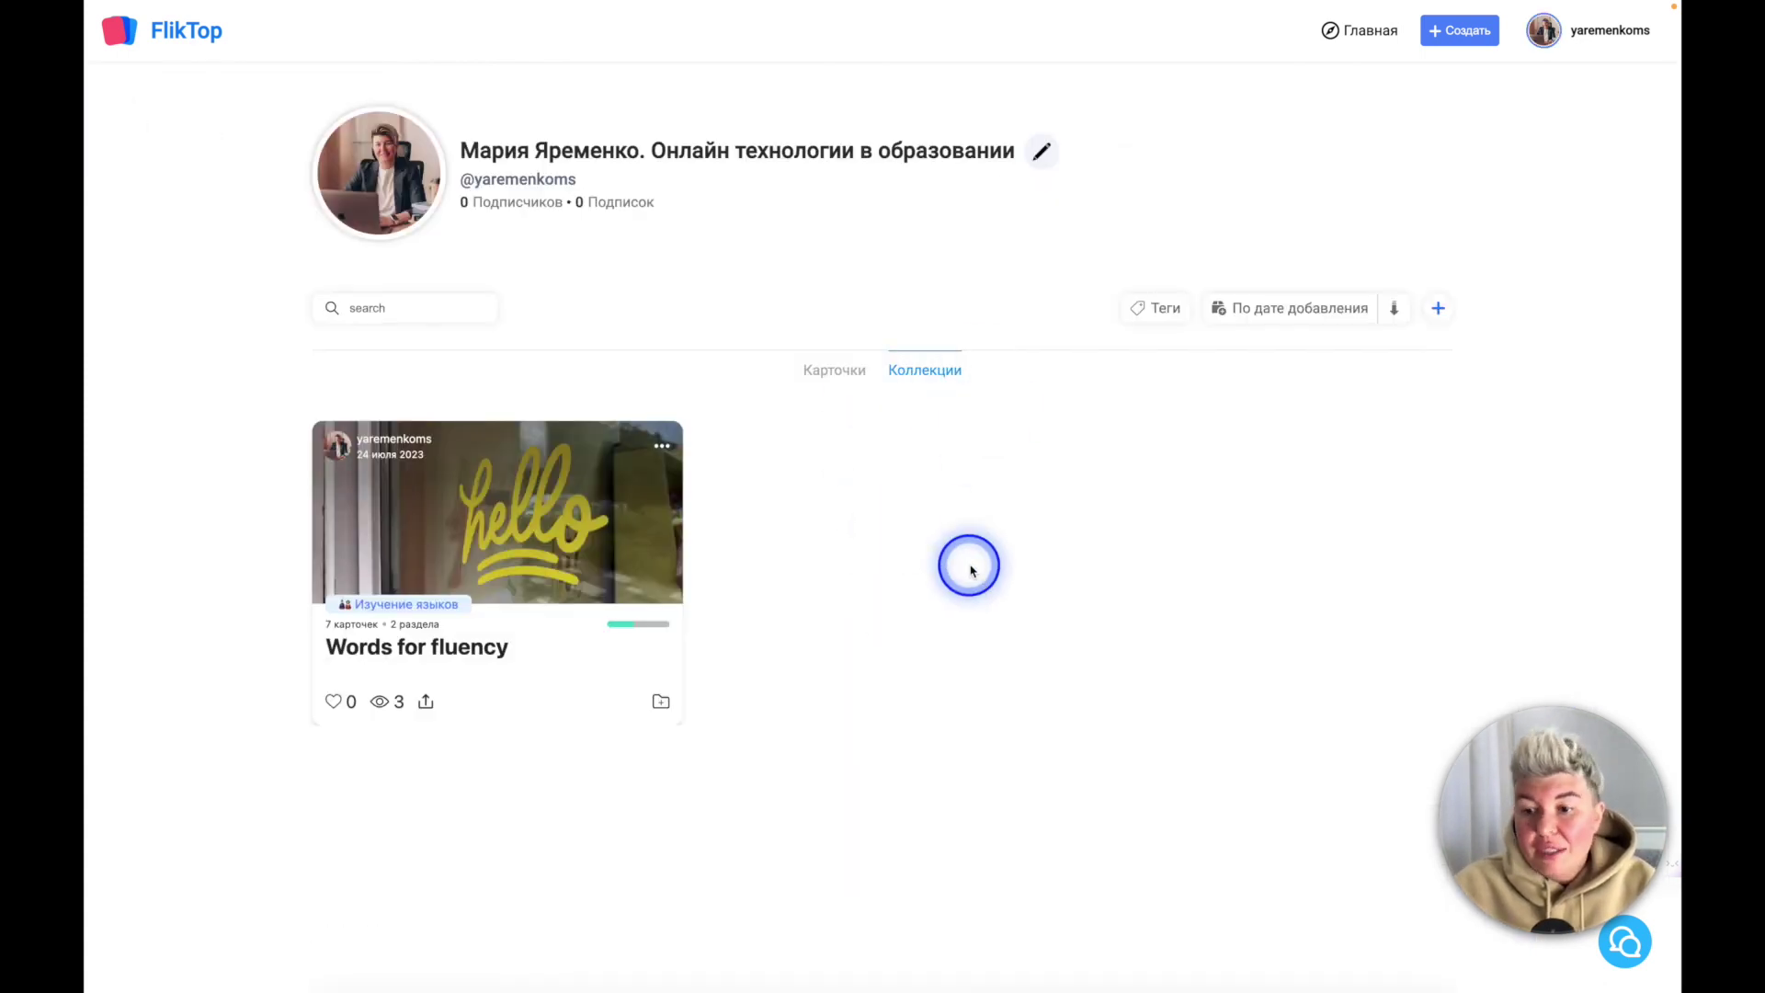
click(839, 369)
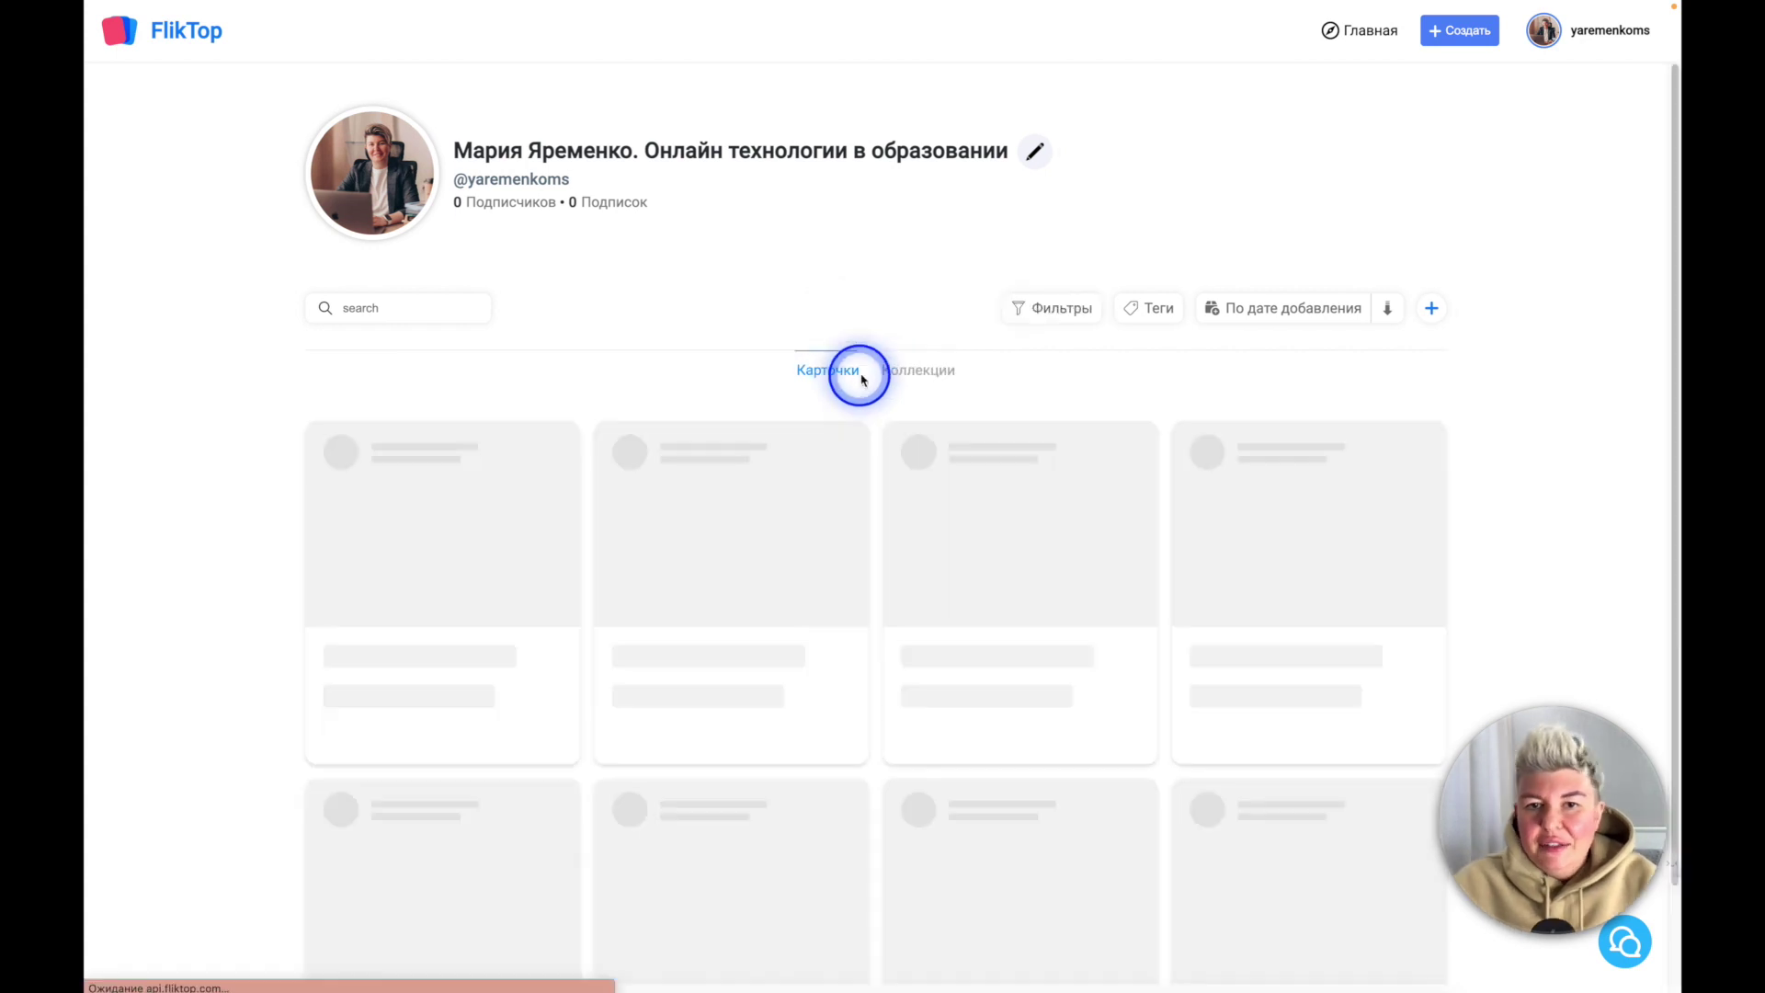
click(942, 365)
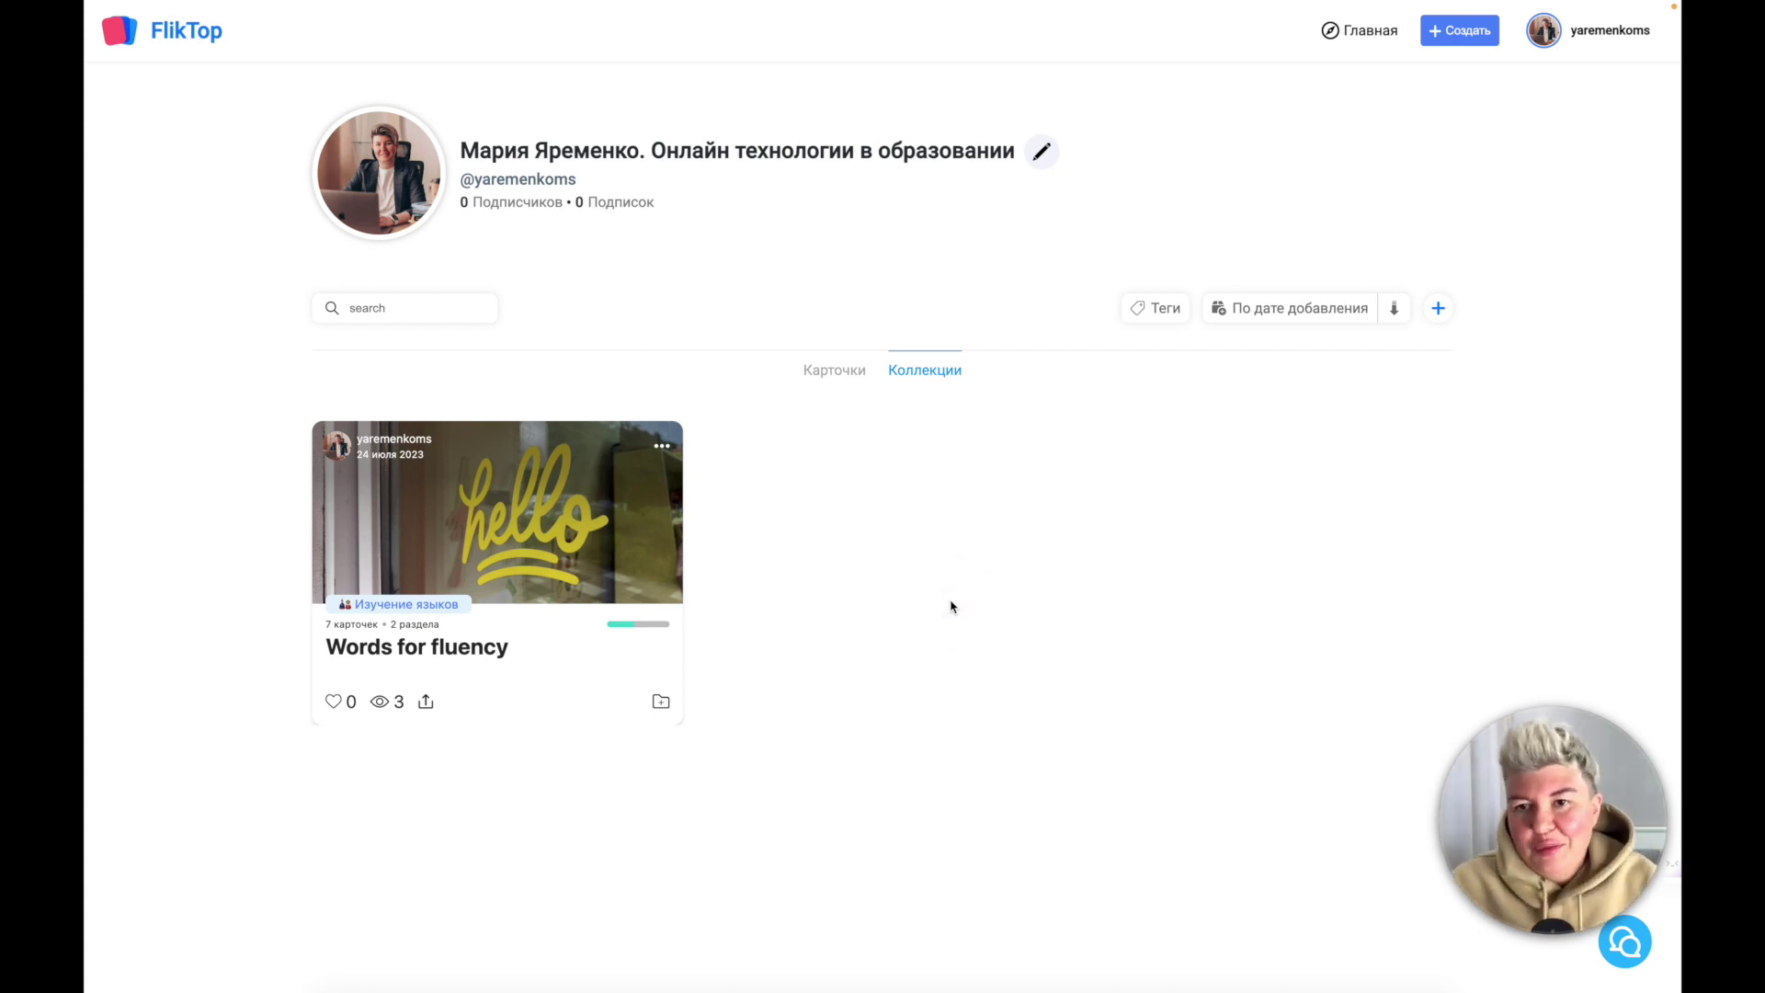
Step: Start a new collection, compare the three cover layouts, and title it "Тест" in the layout with the image beside the text
click(1439, 308)
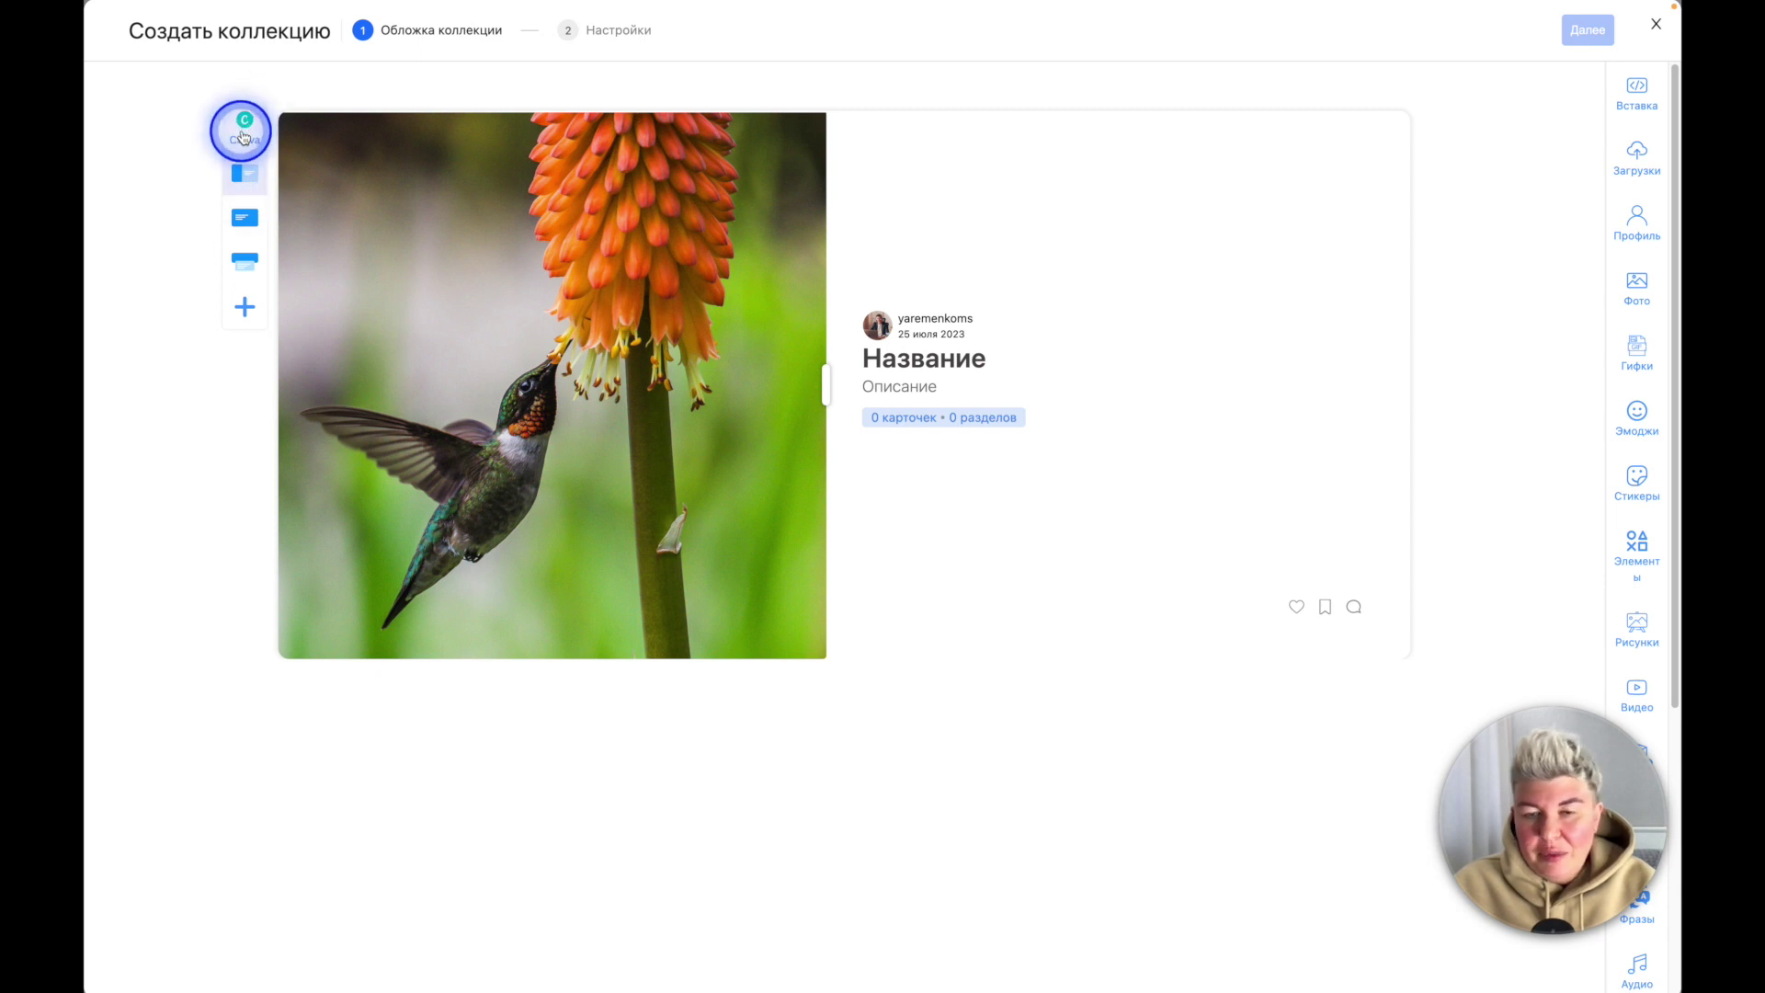
click(245, 226)
click(248, 272)
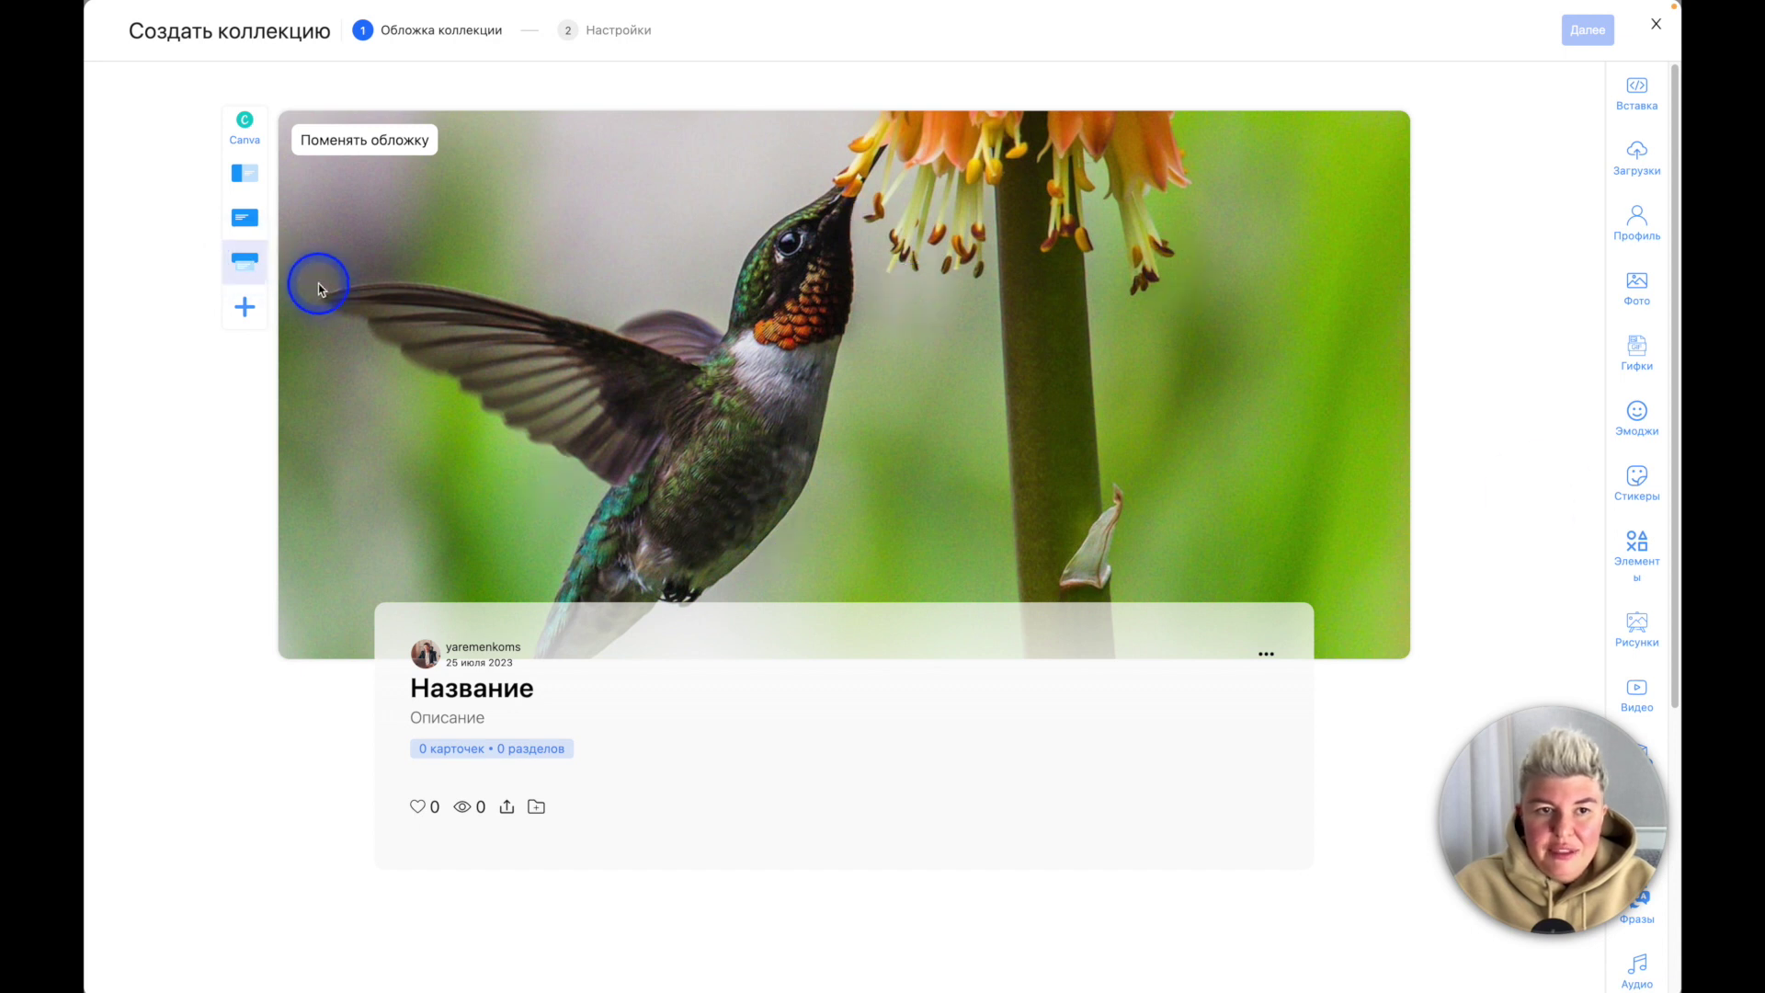
click(244, 217)
click(244, 173)
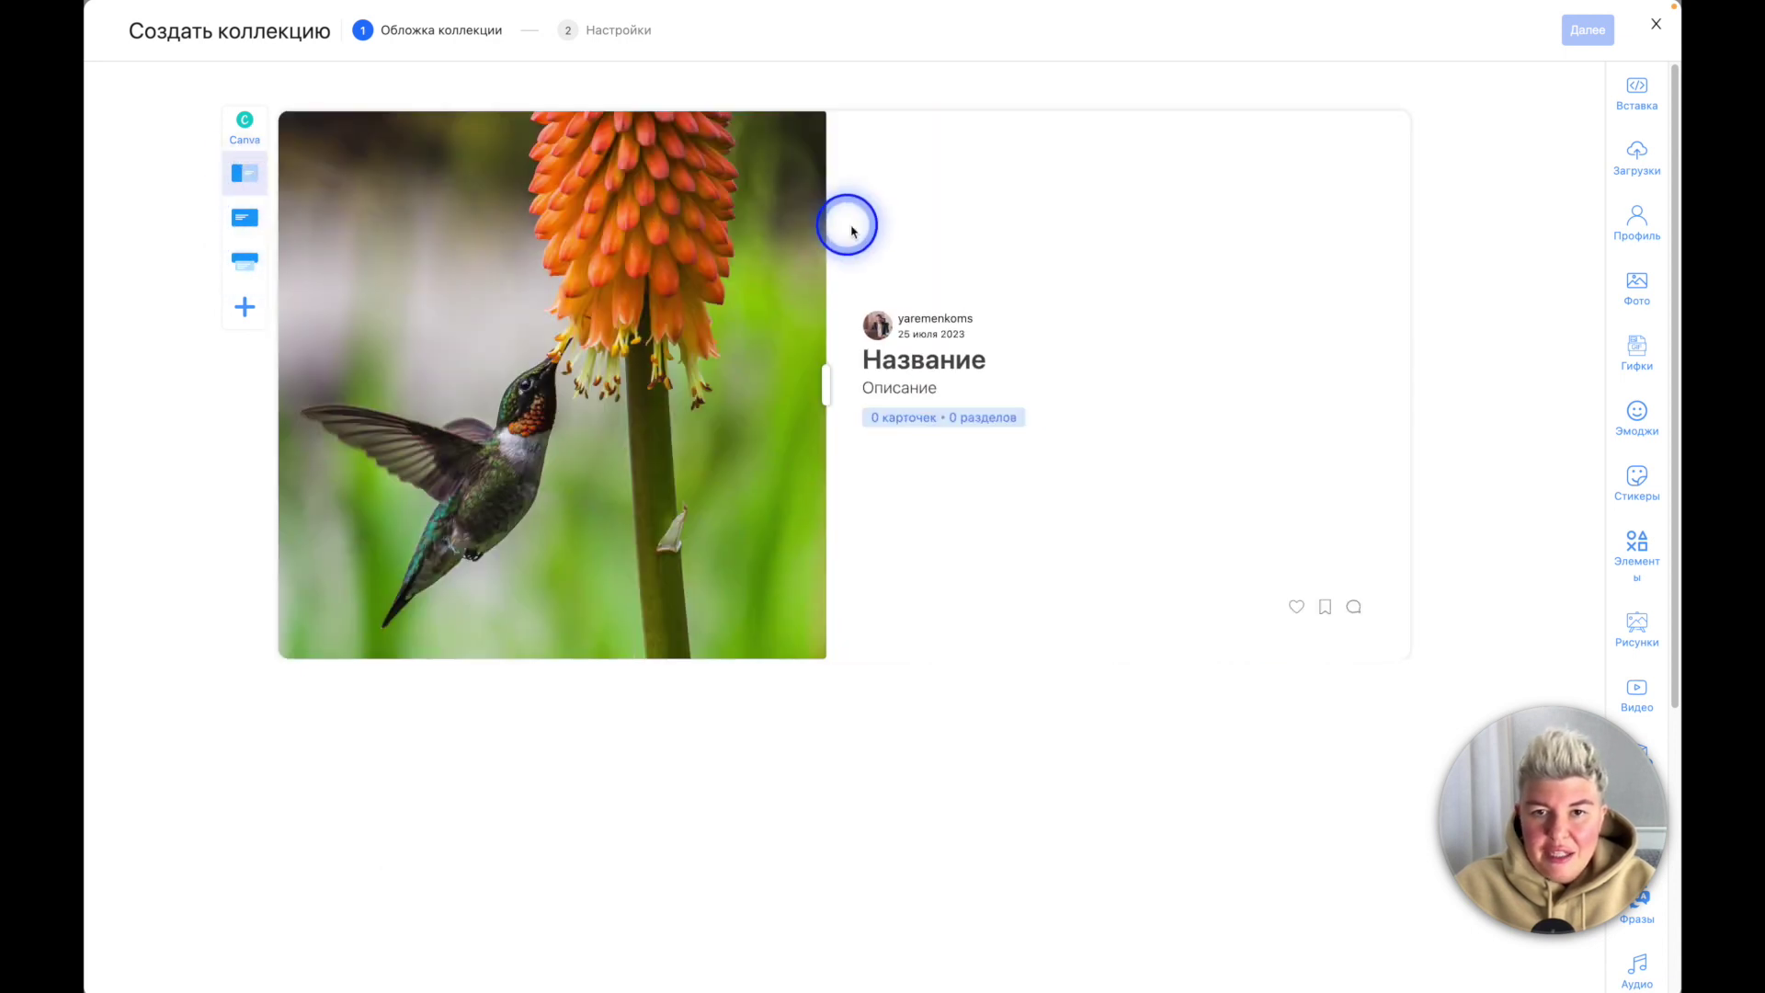
click(888, 357)
text(Тест)
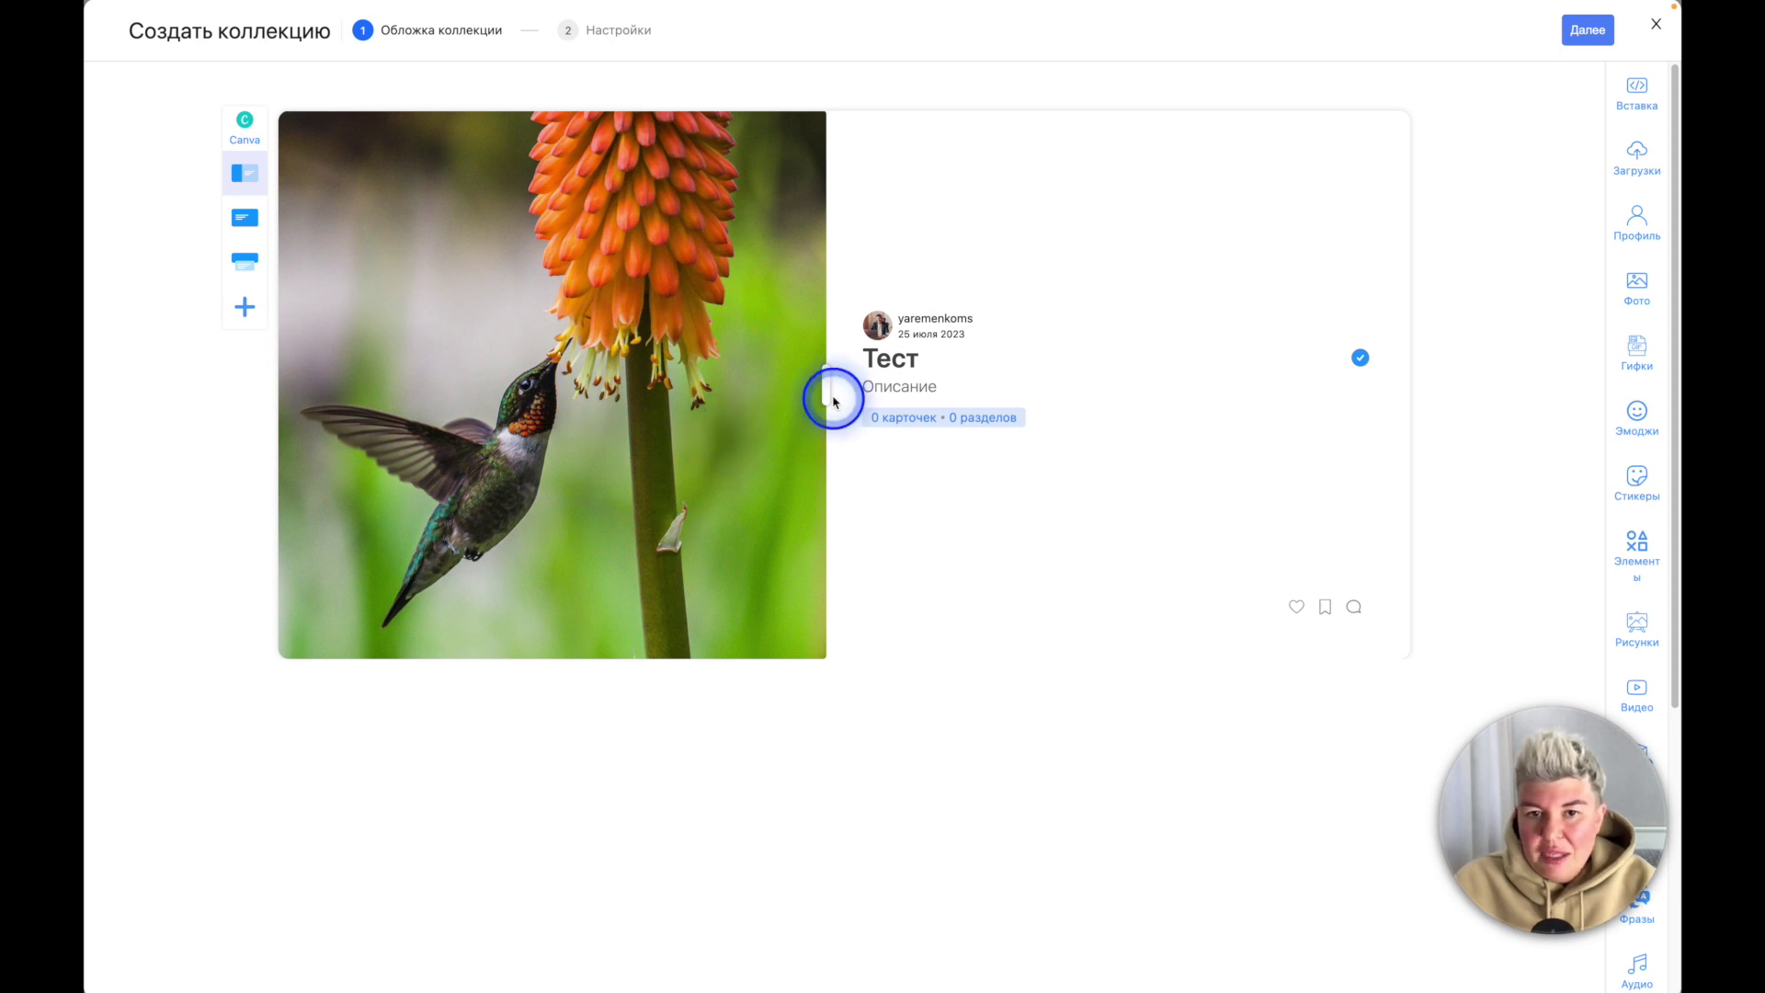
Step: Browse the photo sources, search Unsplash for "цветок", and set the pink flower photo as the collection cover
click(1646, 290)
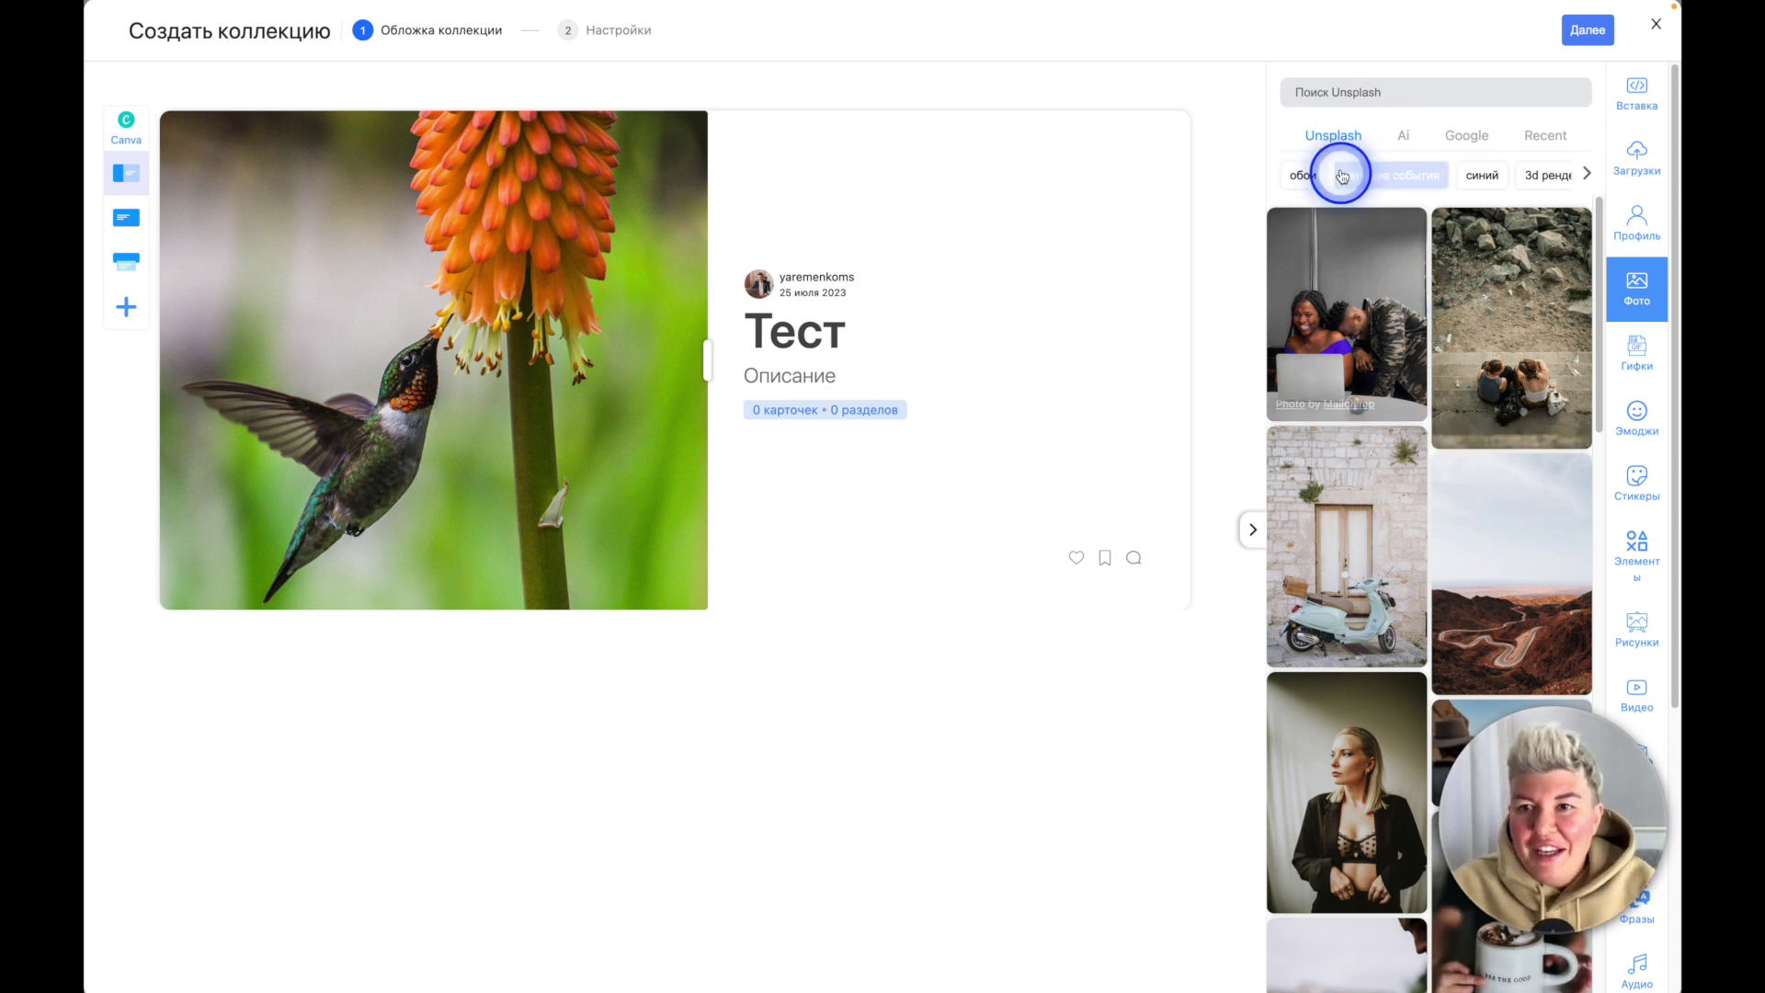
click(1404, 136)
click(1468, 135)
click(1545, 135)
click(1329, 139)
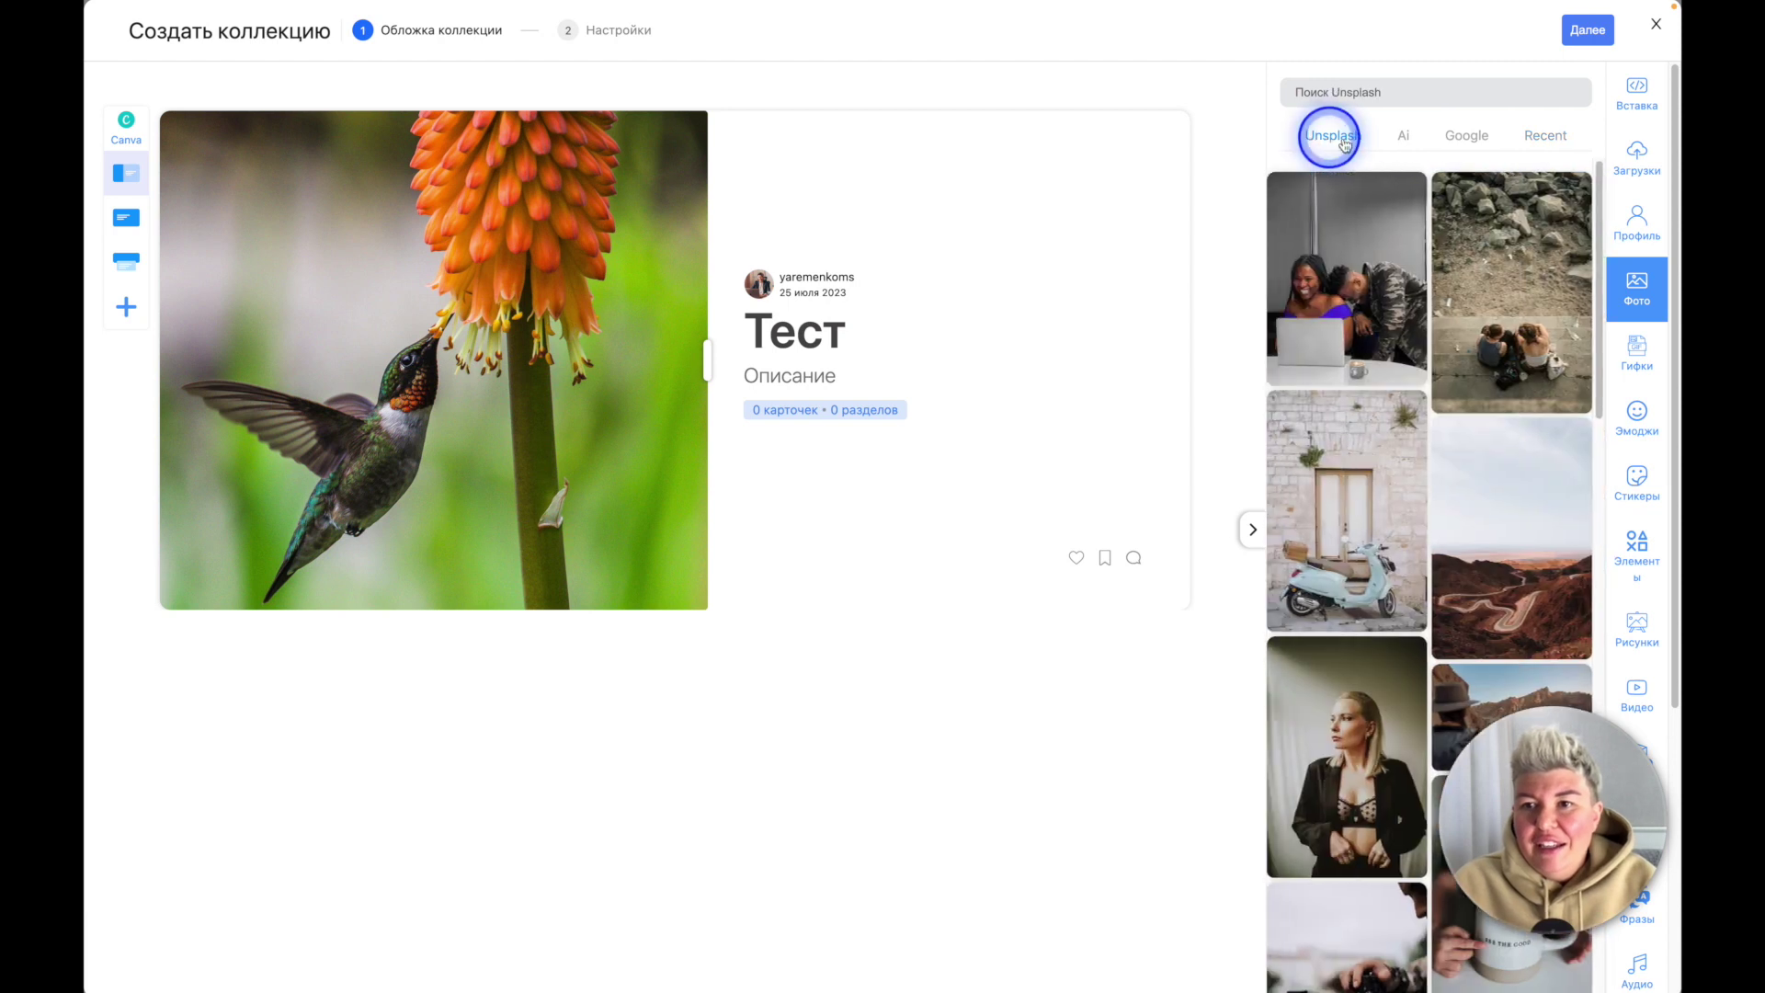
click(1417, 95)
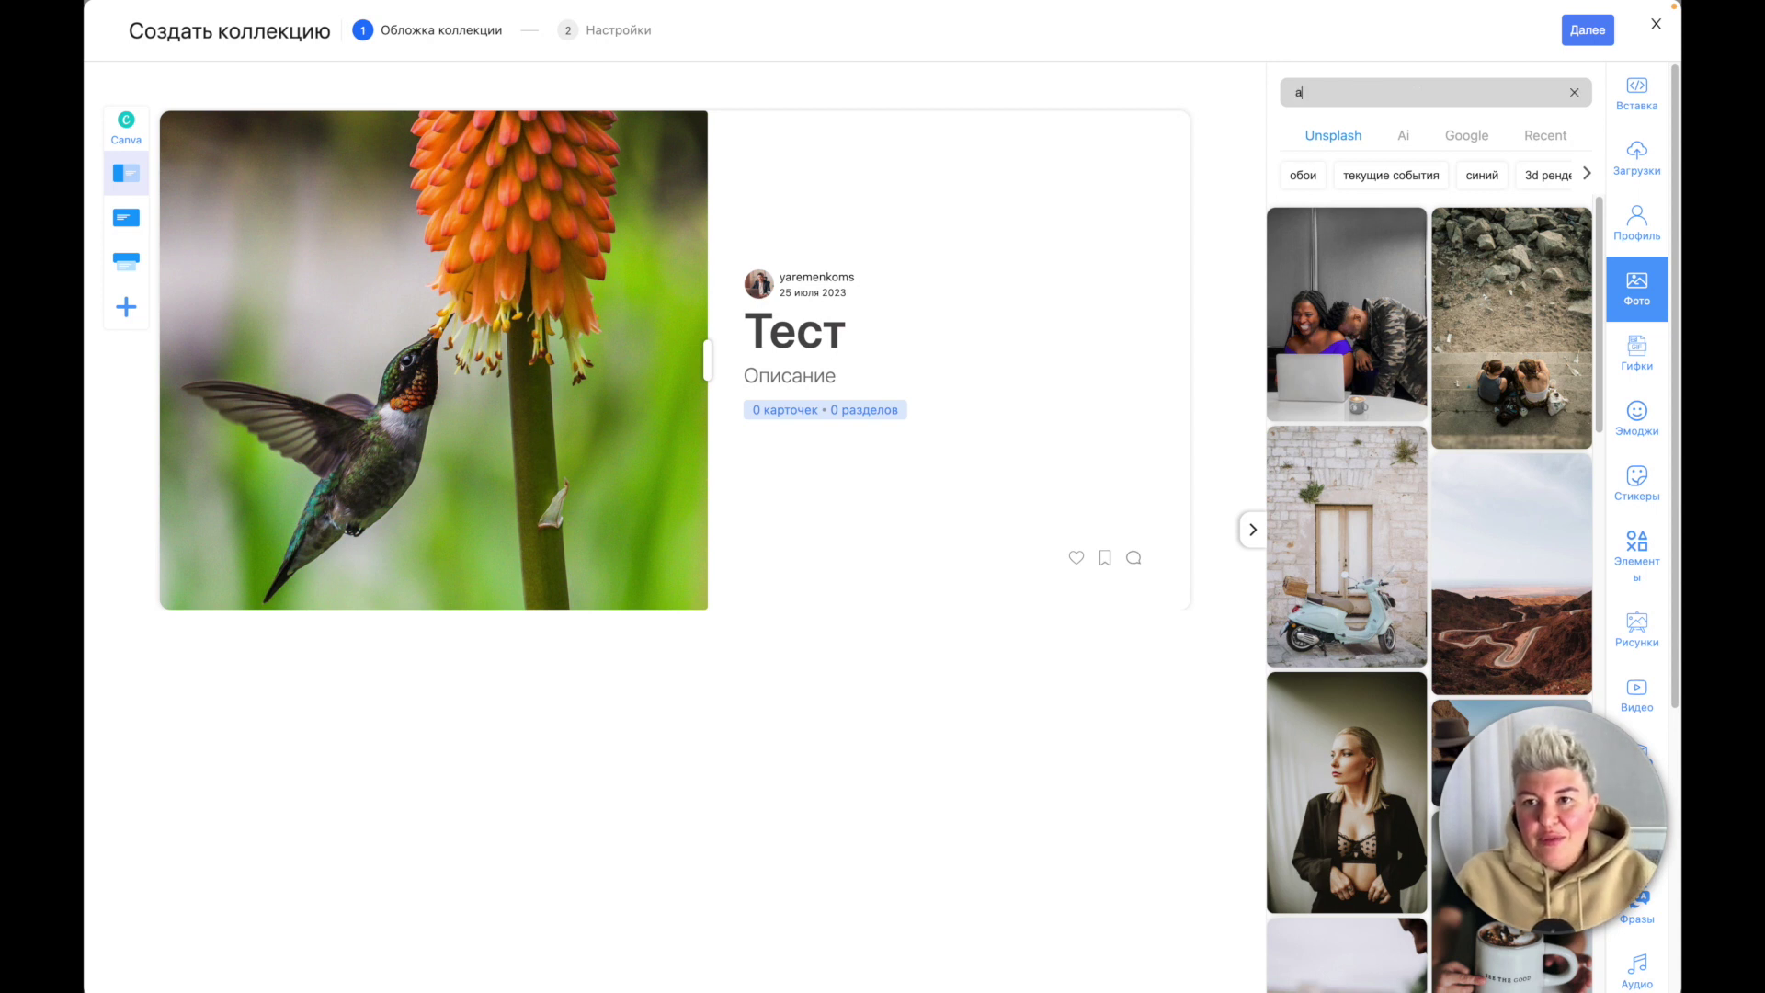
text(цветок)
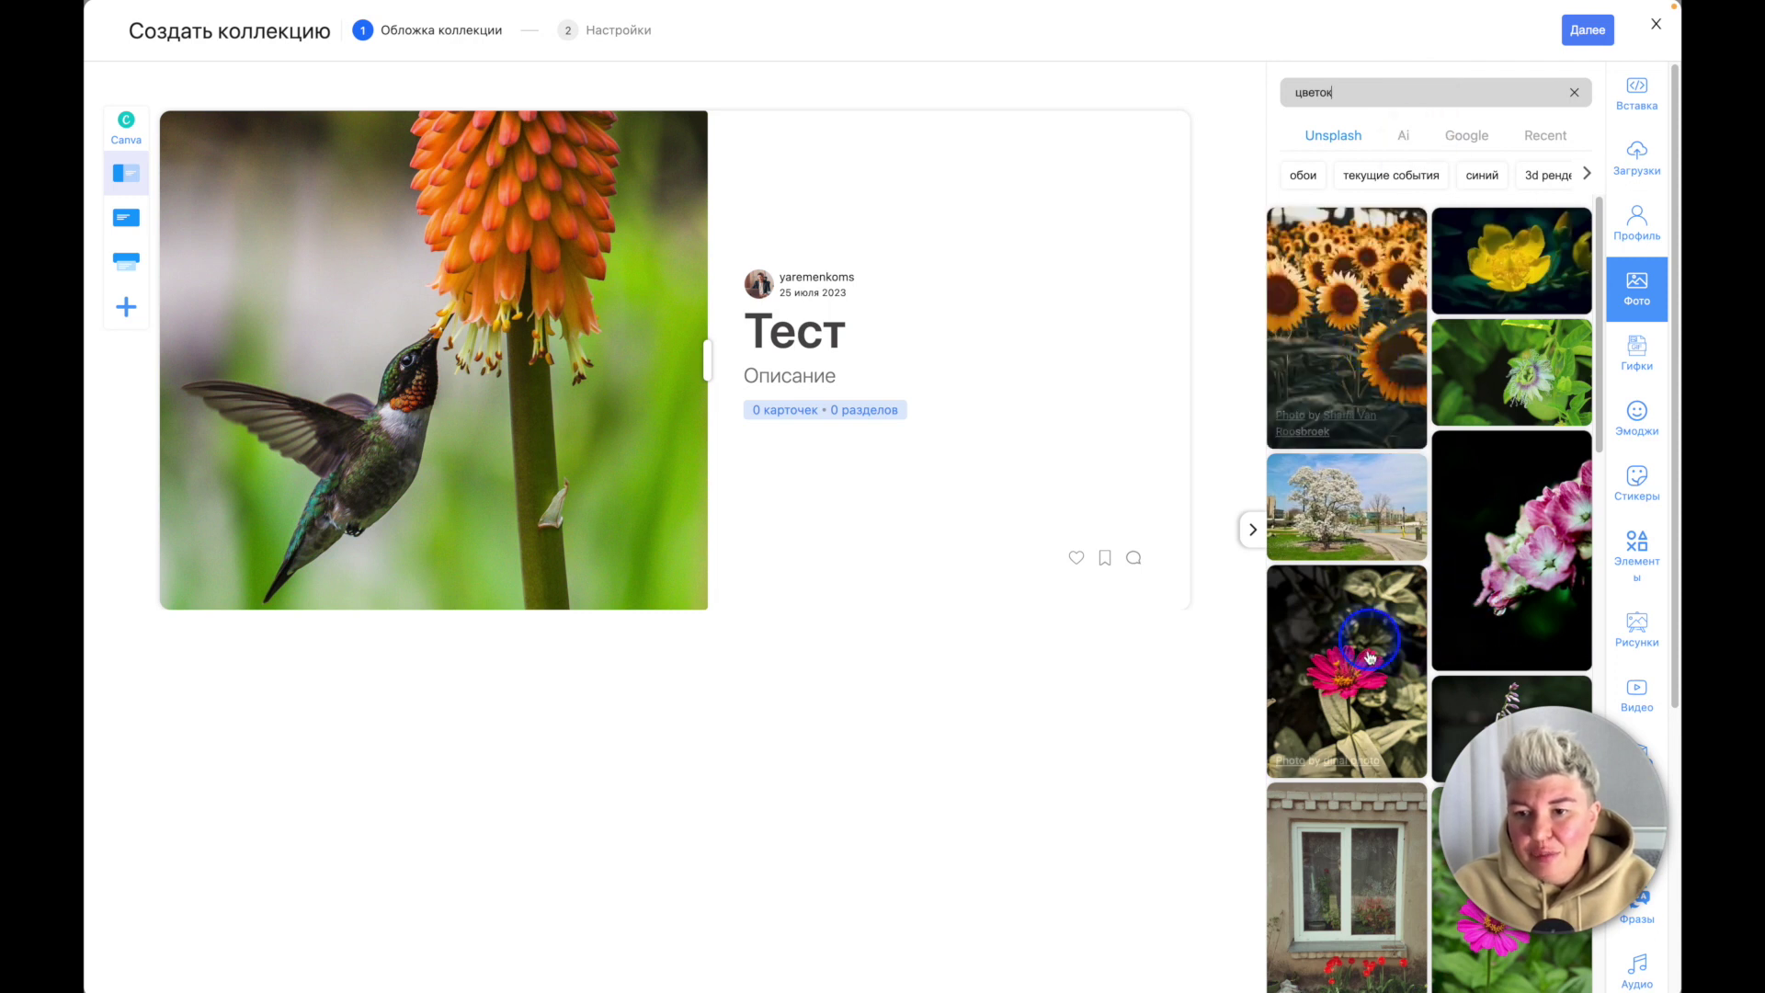
click(1365, 690)
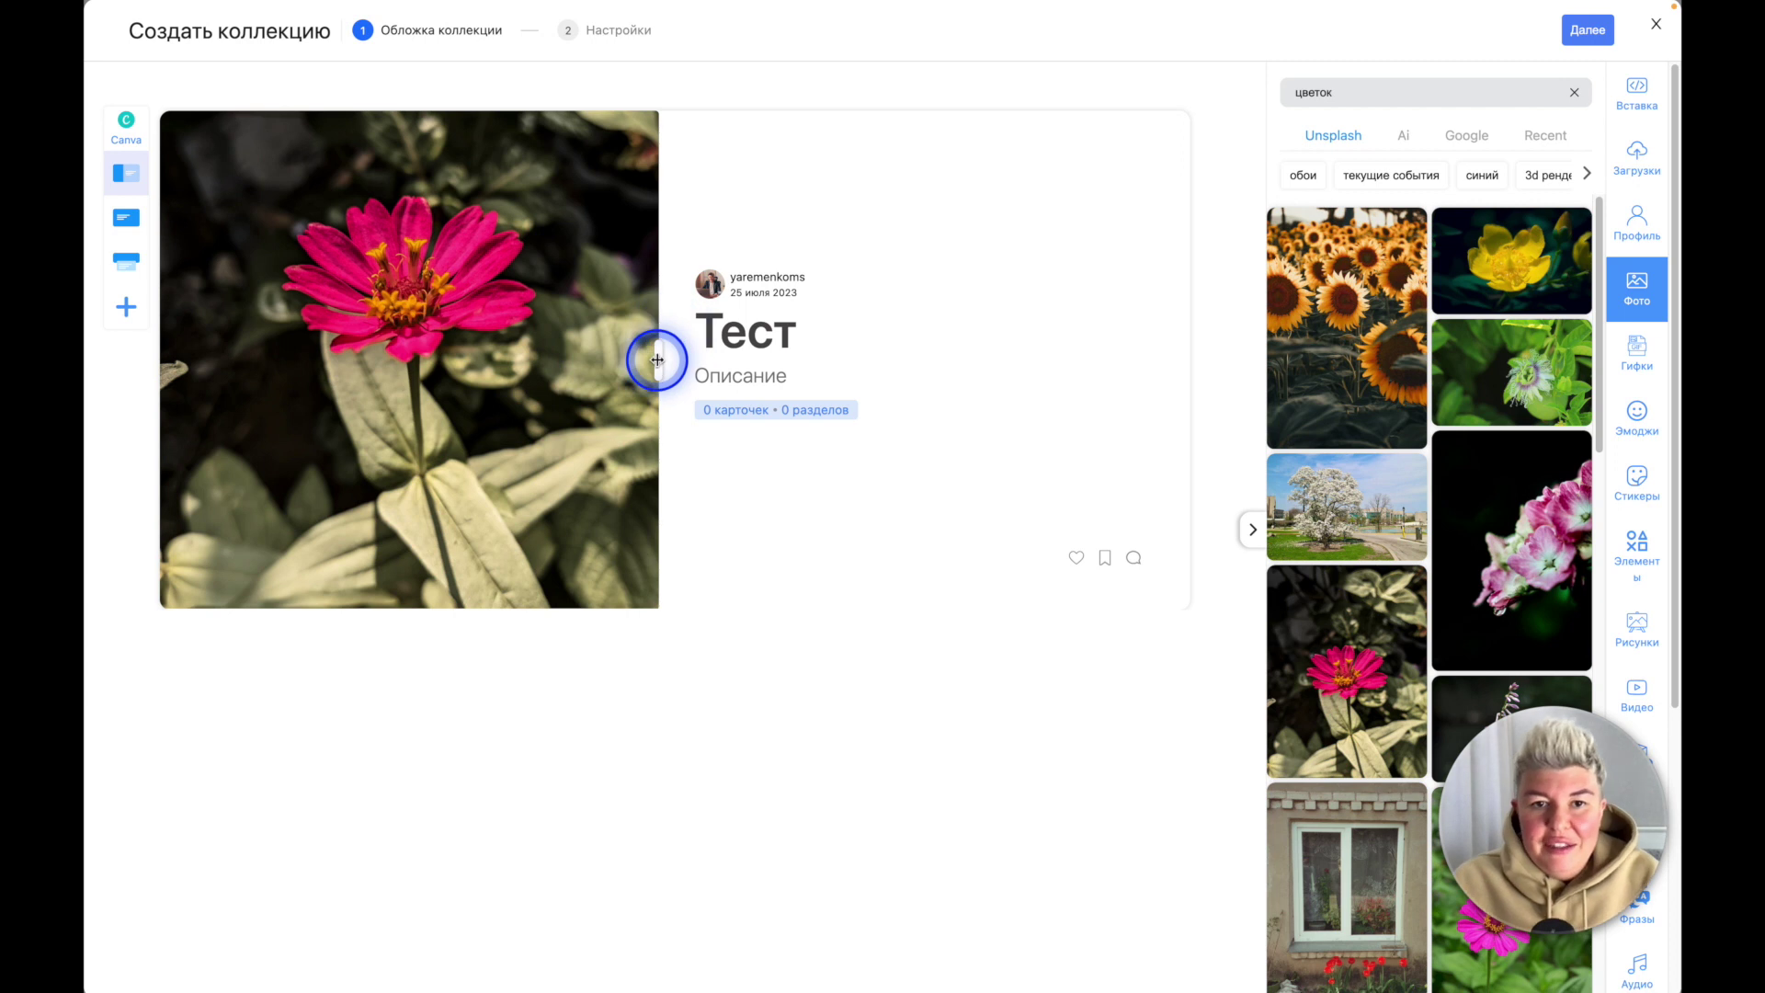
Step: Try a wider cover image and the other layouts, and choose the layout with text over the full-width flower photo
drag(657, 360, 712, 386)
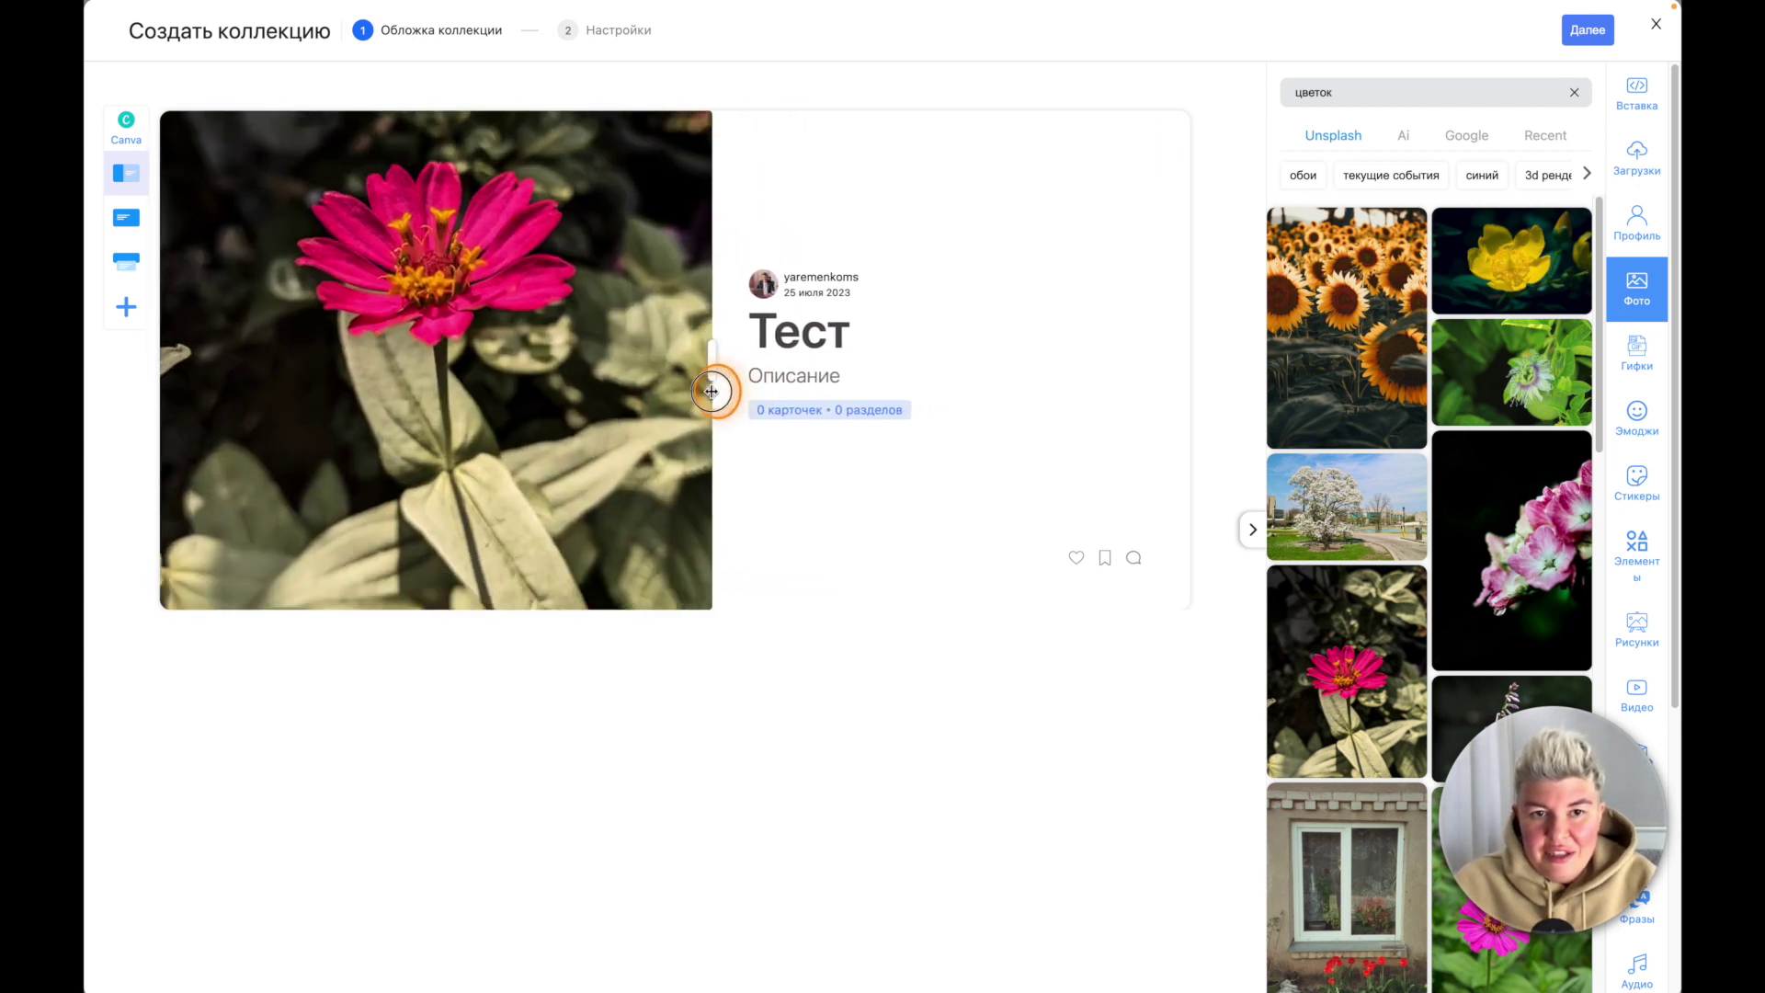
click(126, 220)
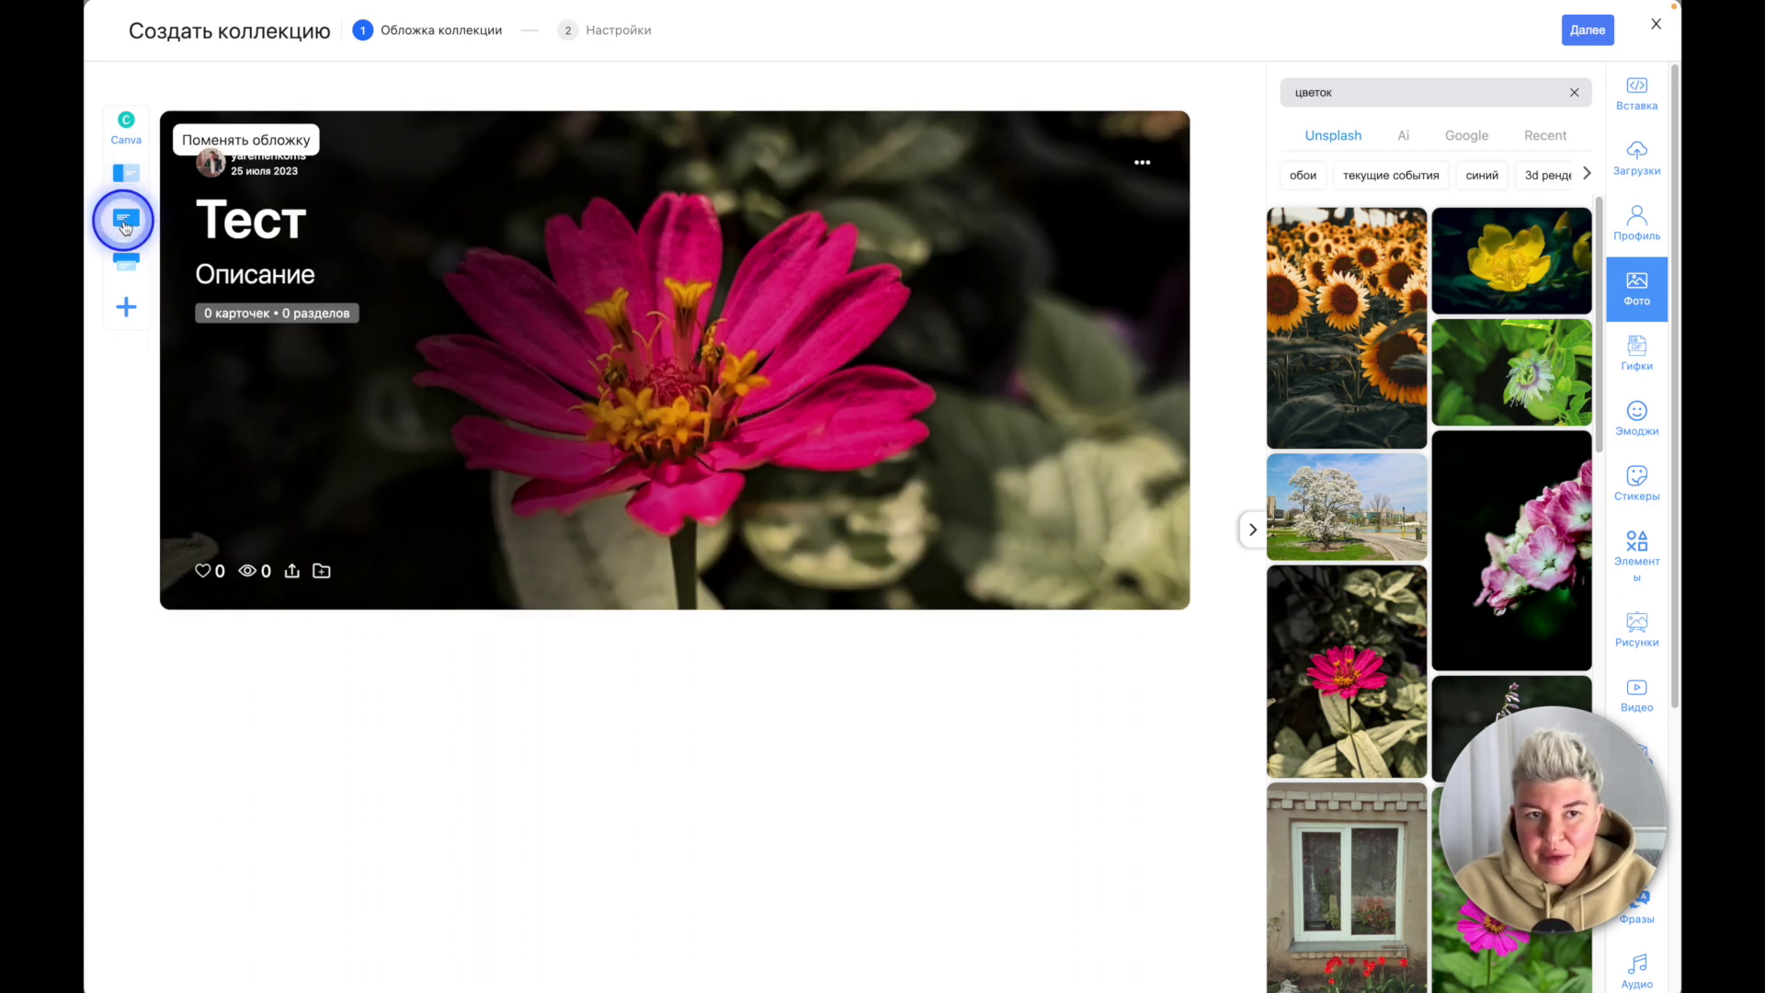
click(130, 264)
click(587, 433)
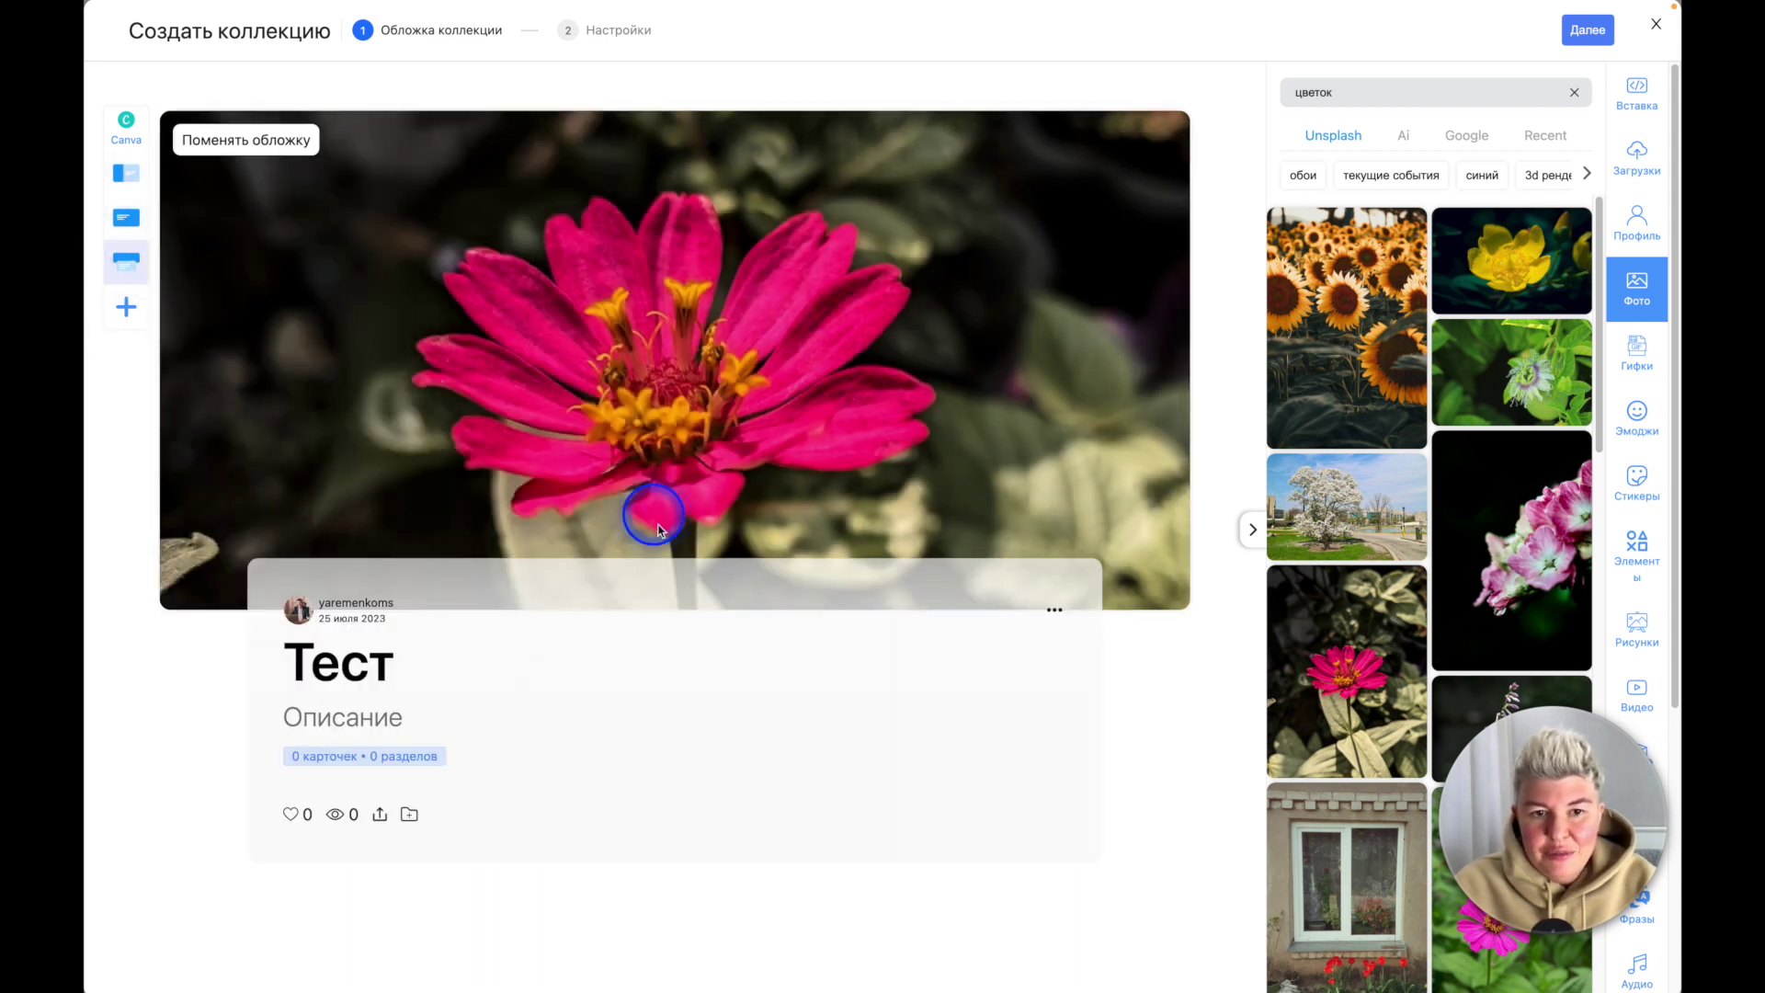
click(126, 217)
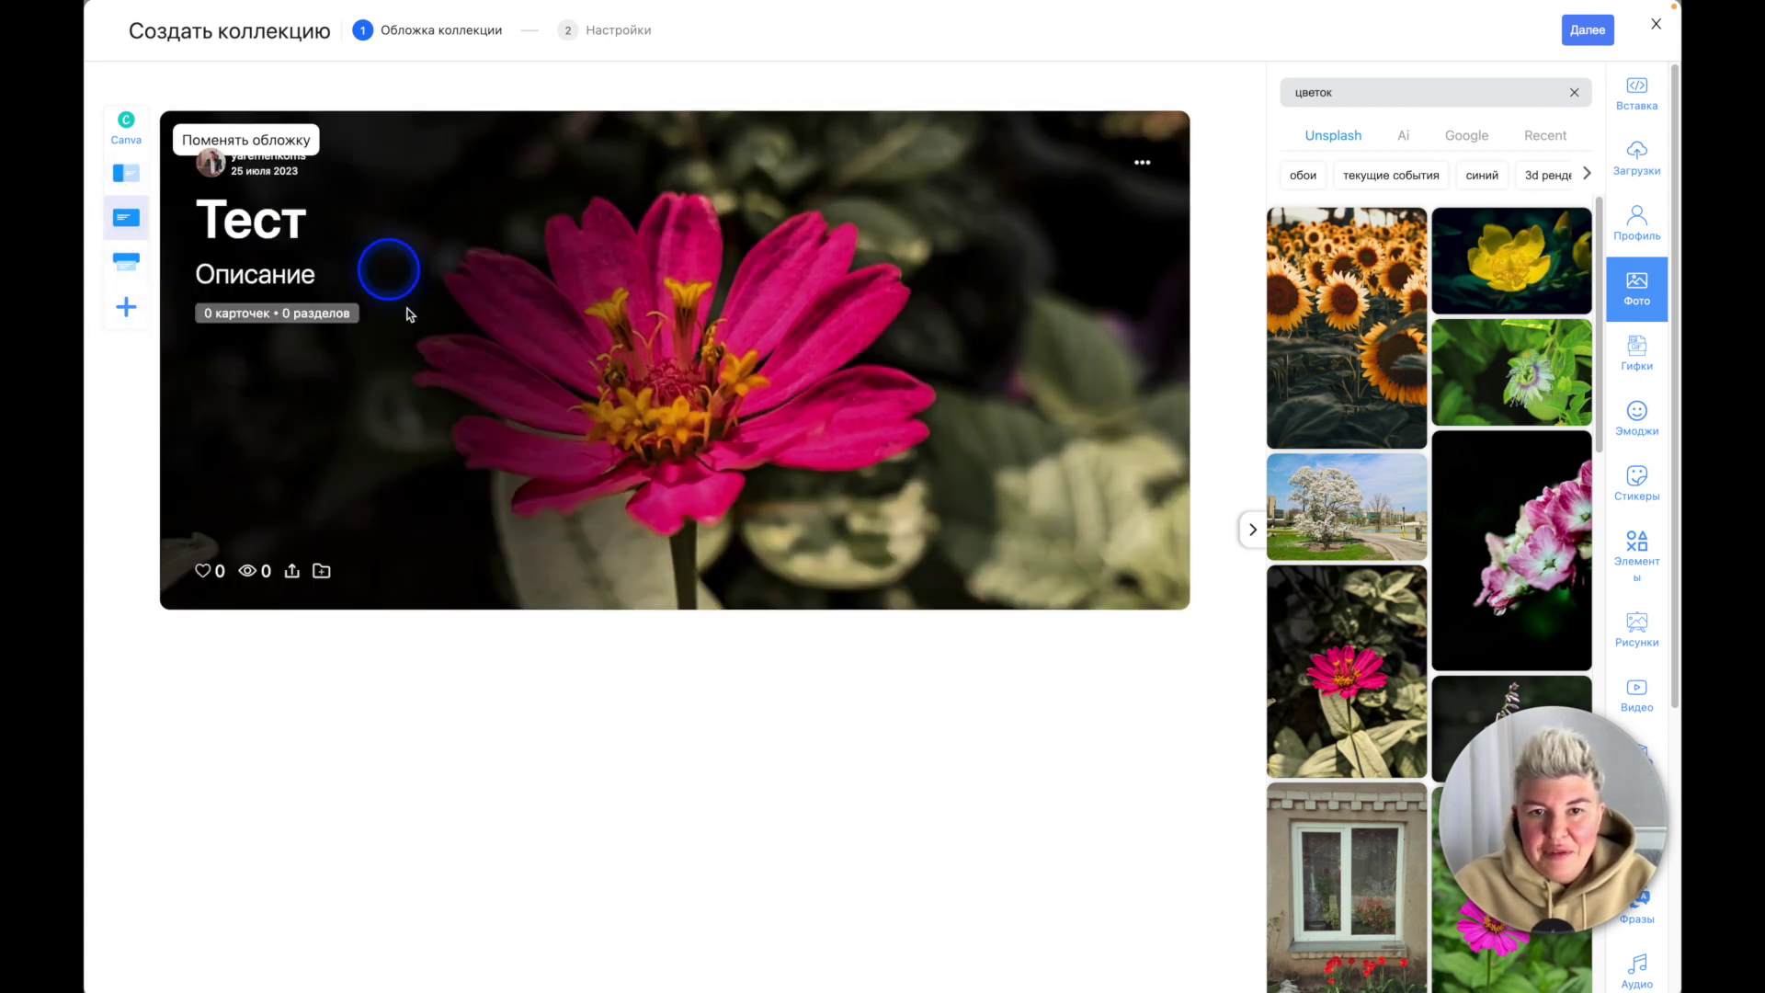
click(1252, 530)
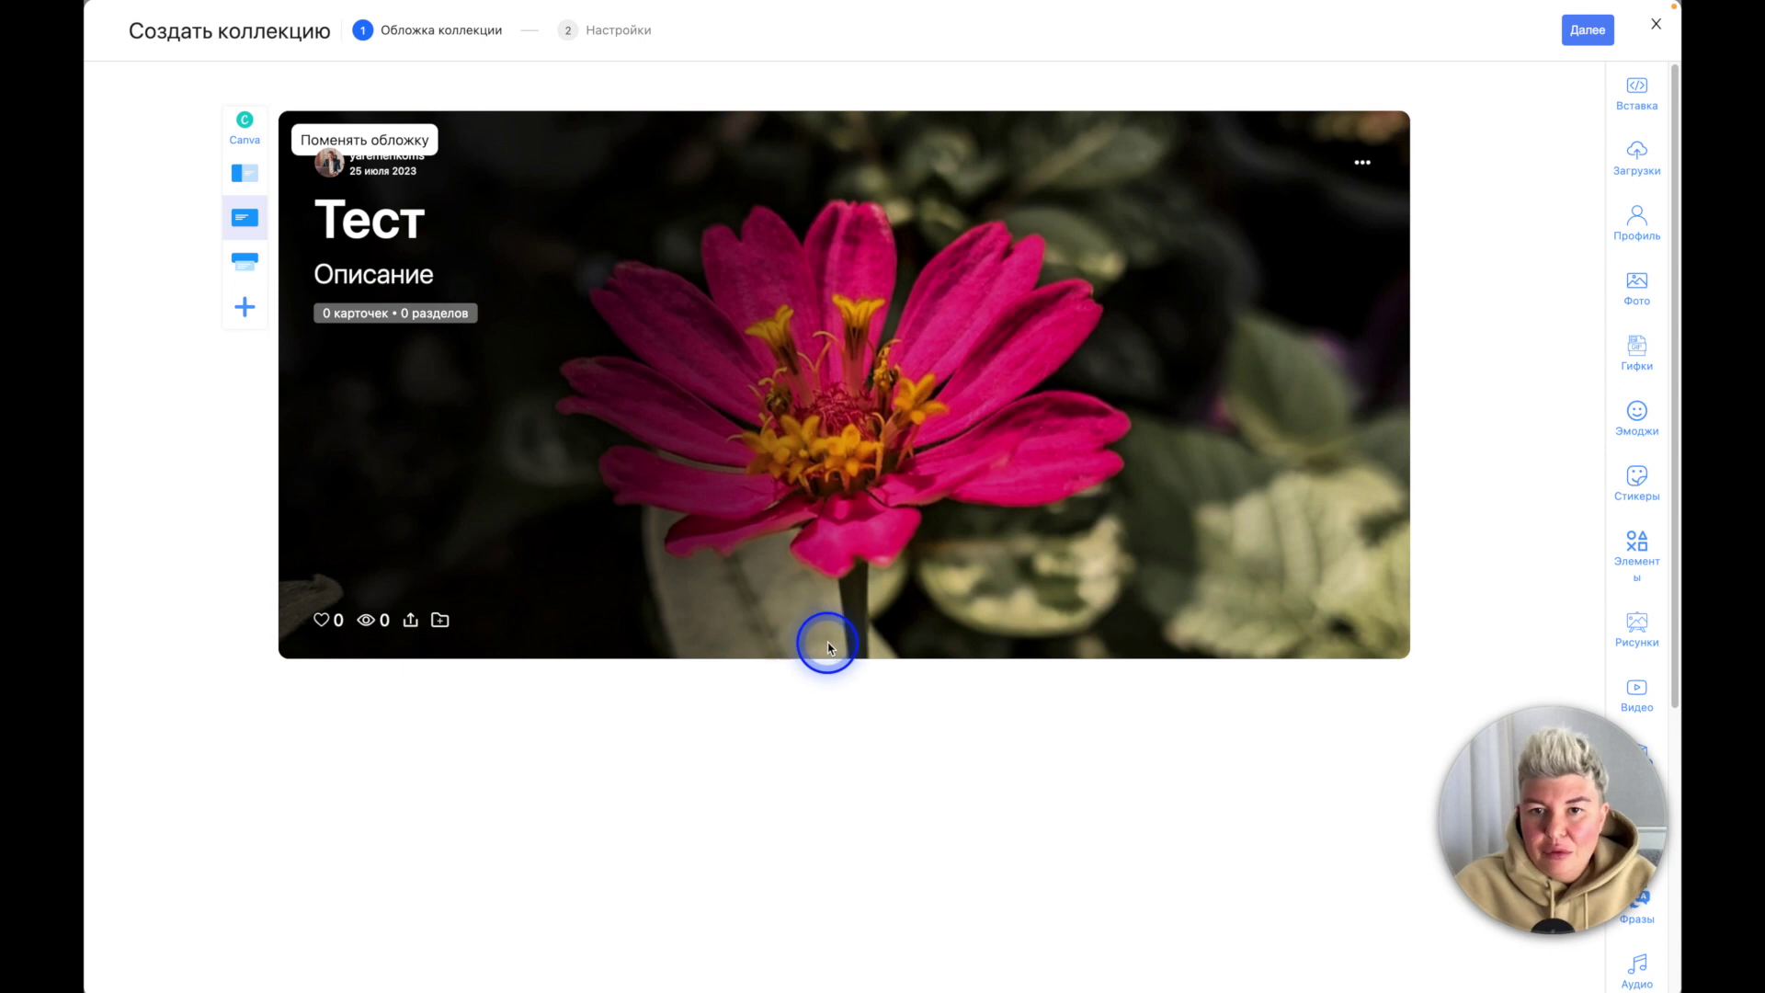
Step: Turn on progress tracking, set the topic to "Образование", and create the collection
click(1586, 35)
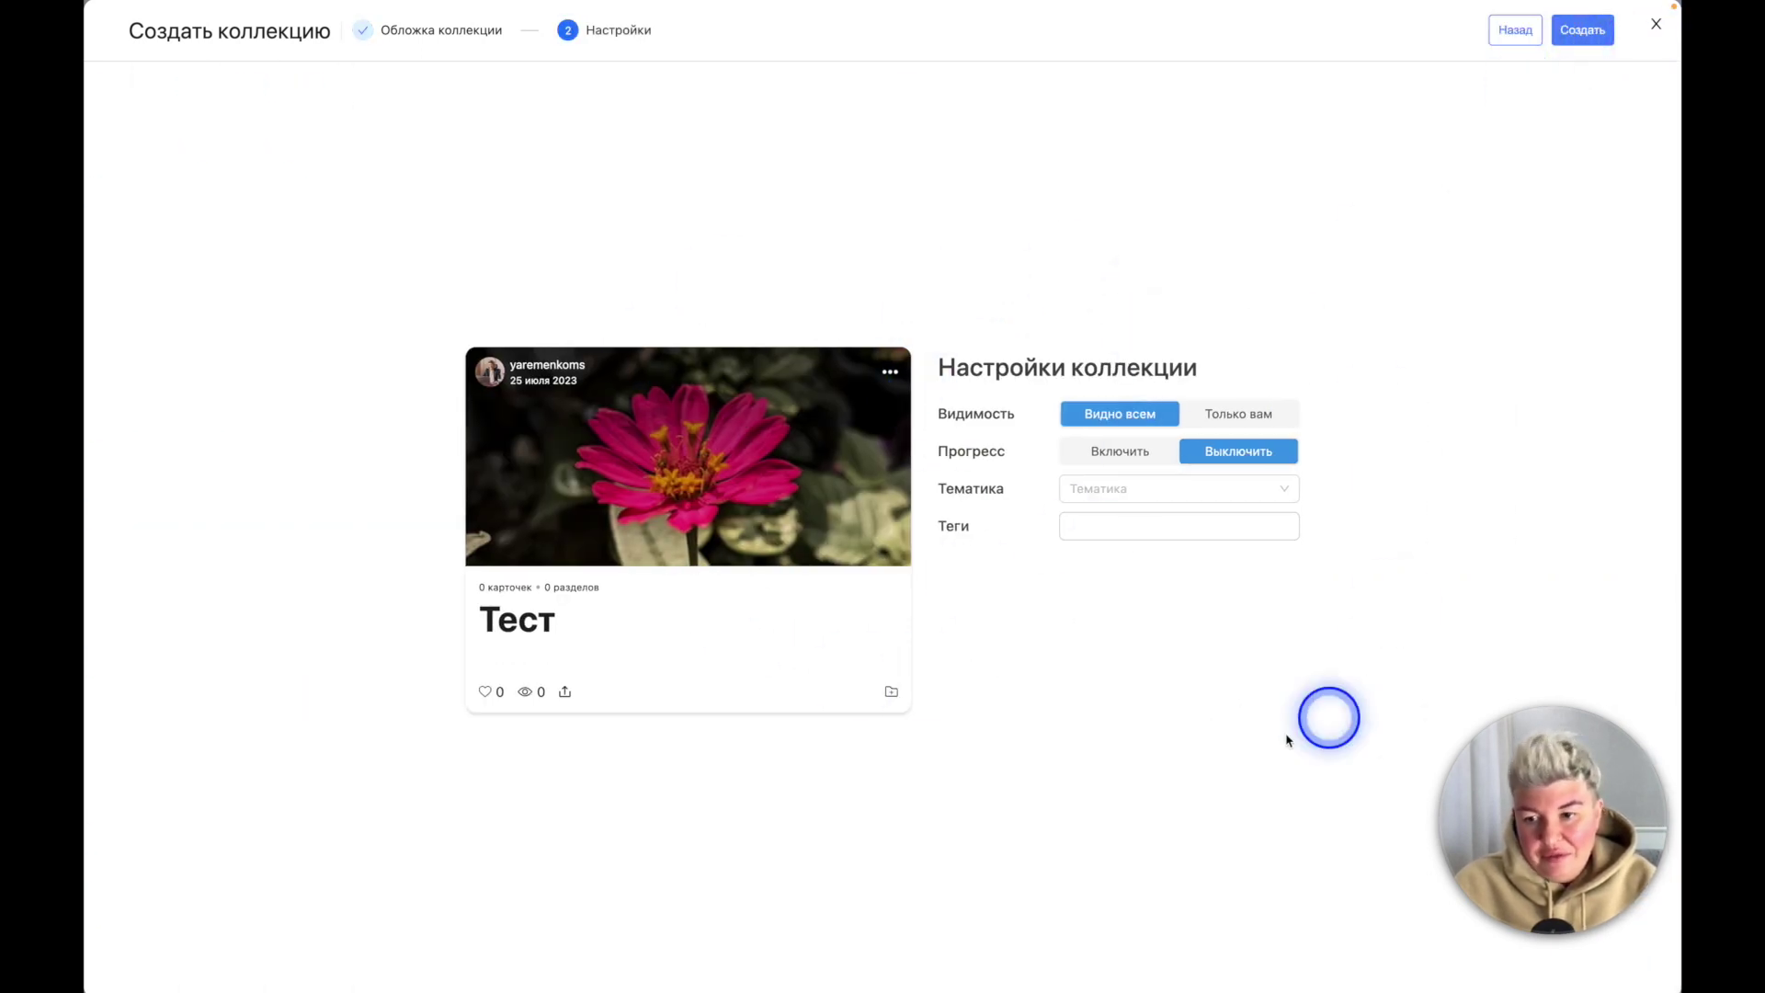
click(1119, 452)
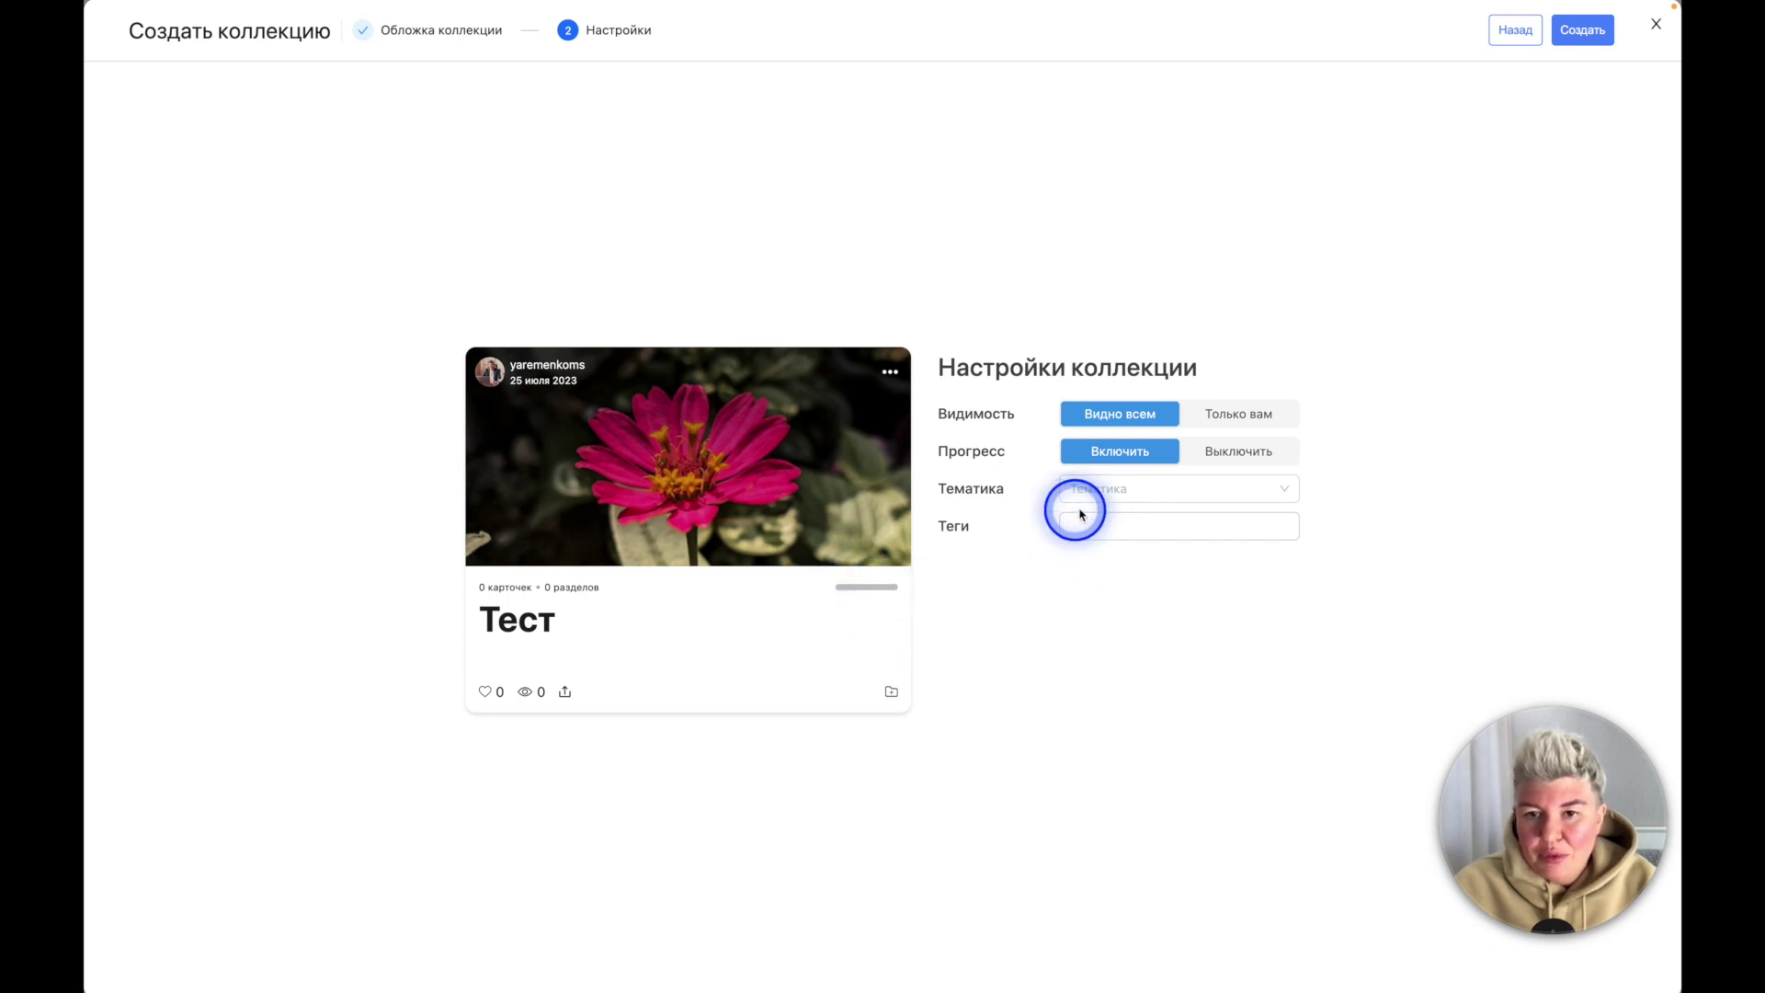
click(1157, 487)
scroll(1182, 701, down, 5)
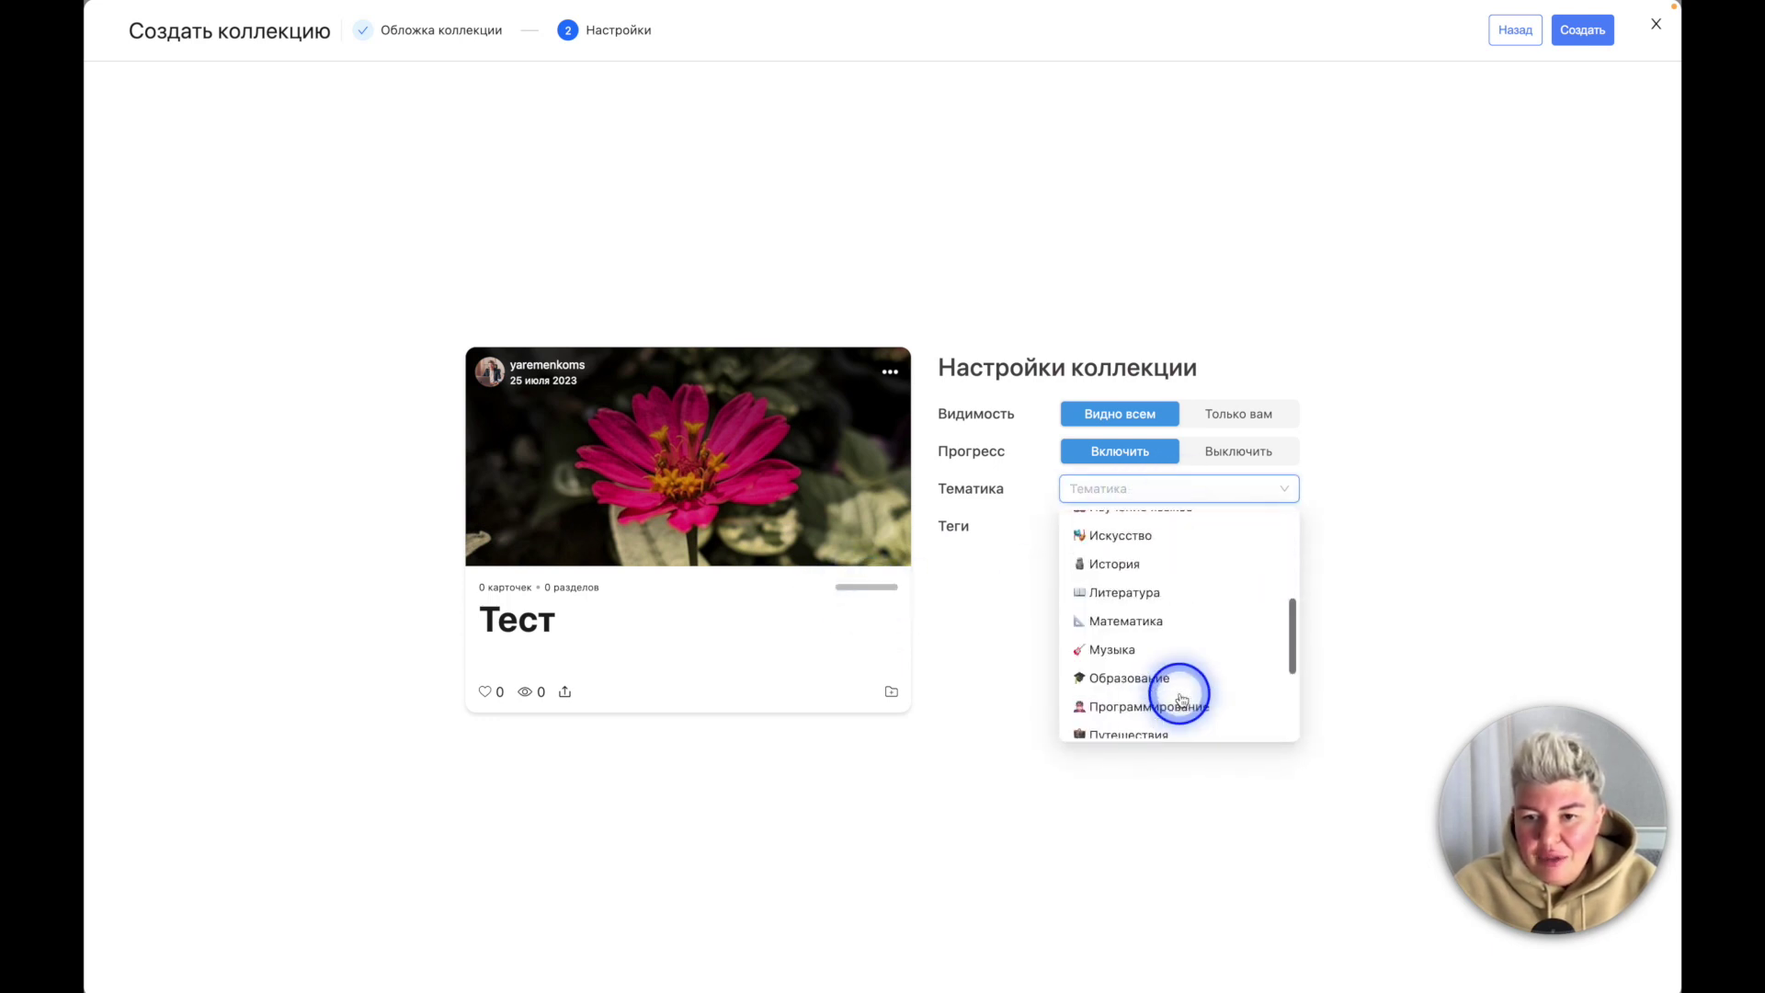
click(1205, 677)
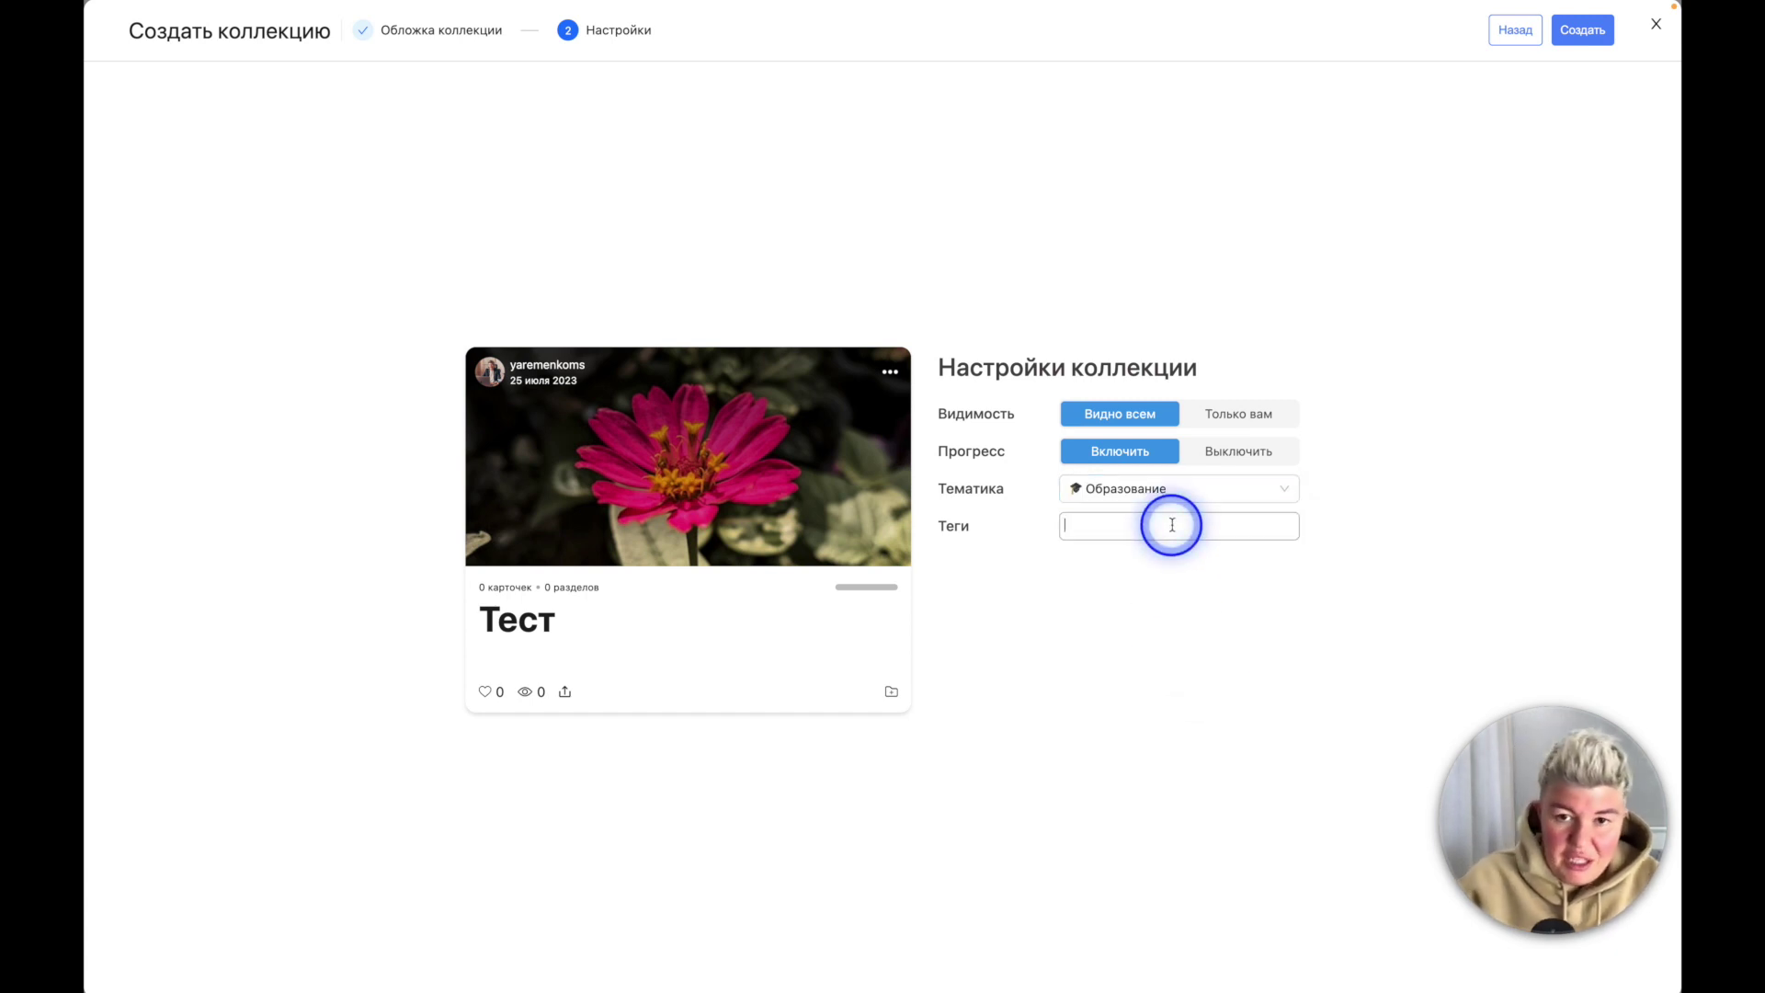
click(1583, 29)
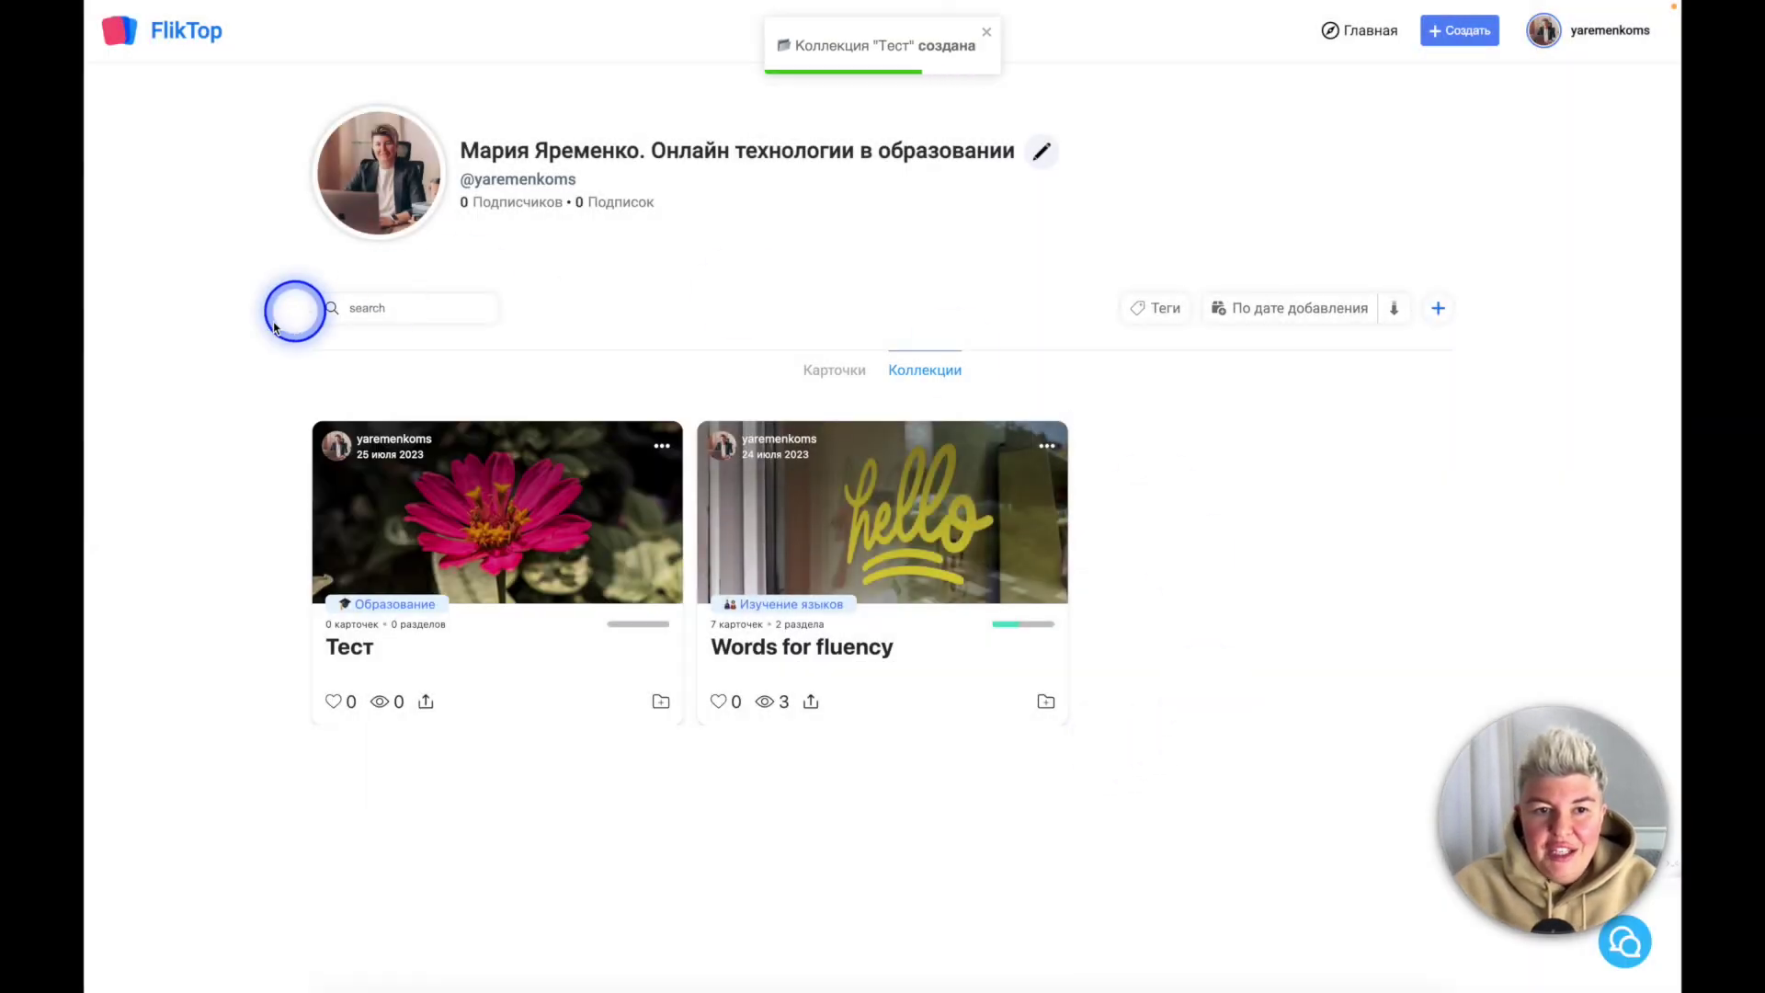
Step: Open the "Тест" collection and start a new section in it titled "Раздел 1"
click(557, 643)
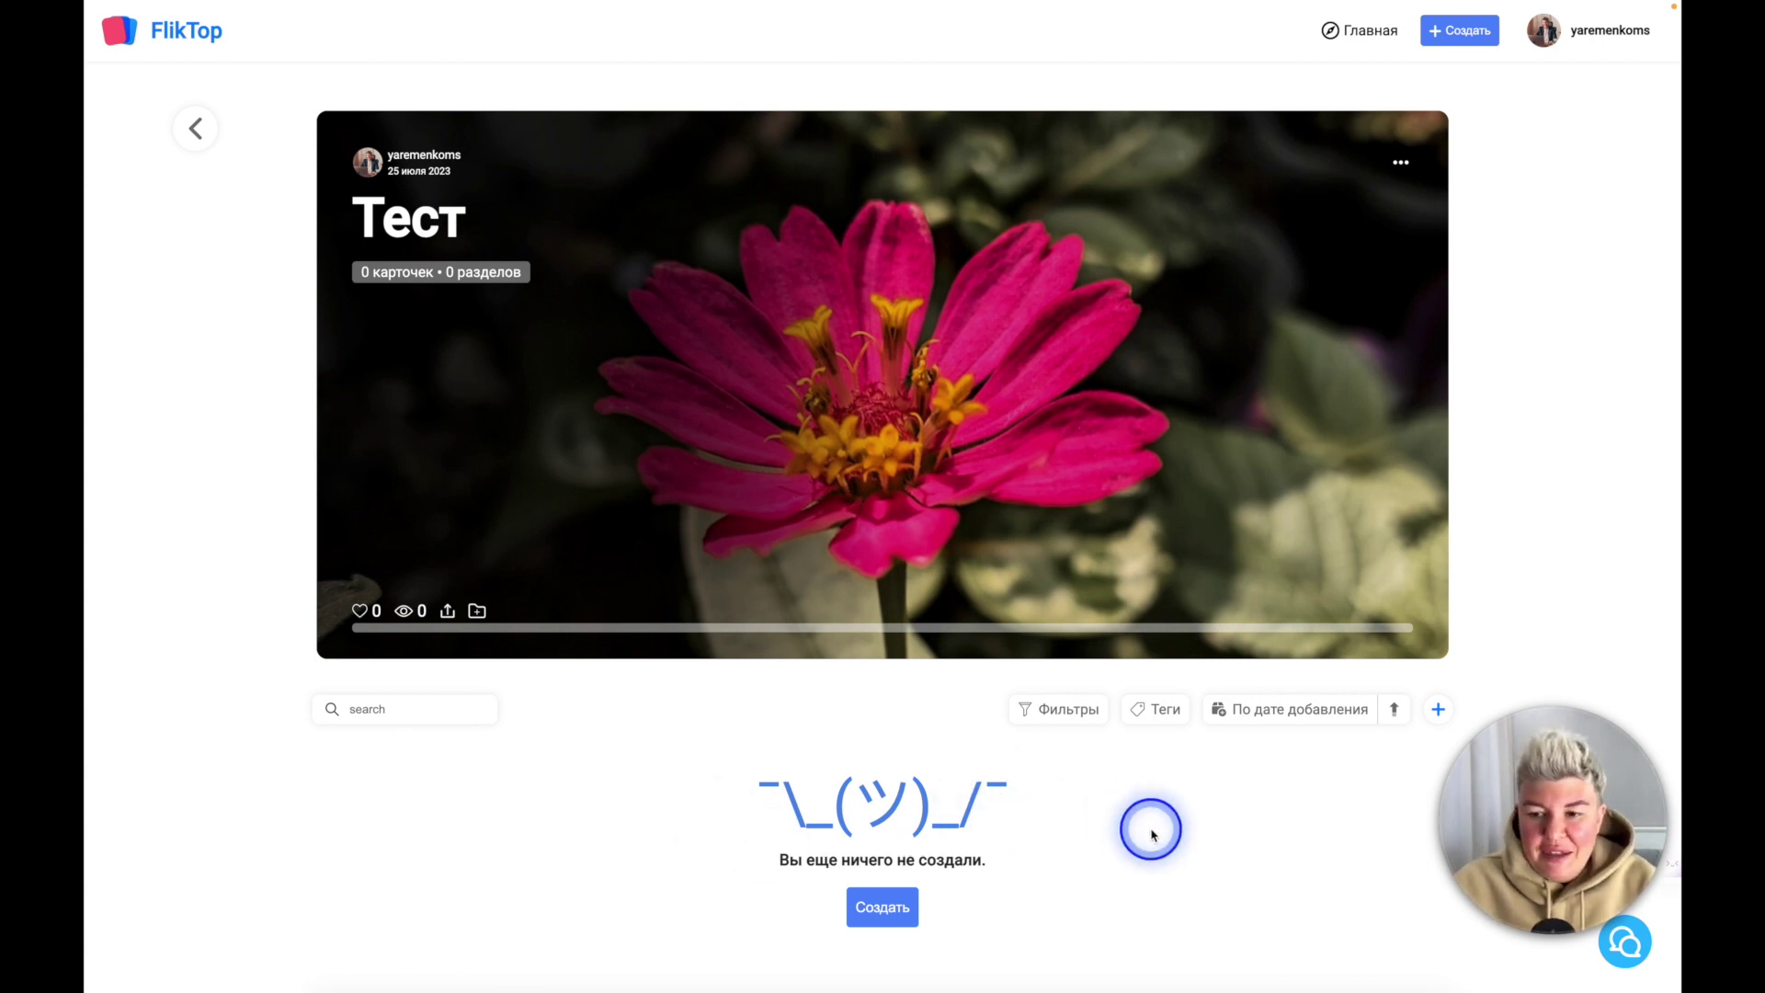
click(904, 910)
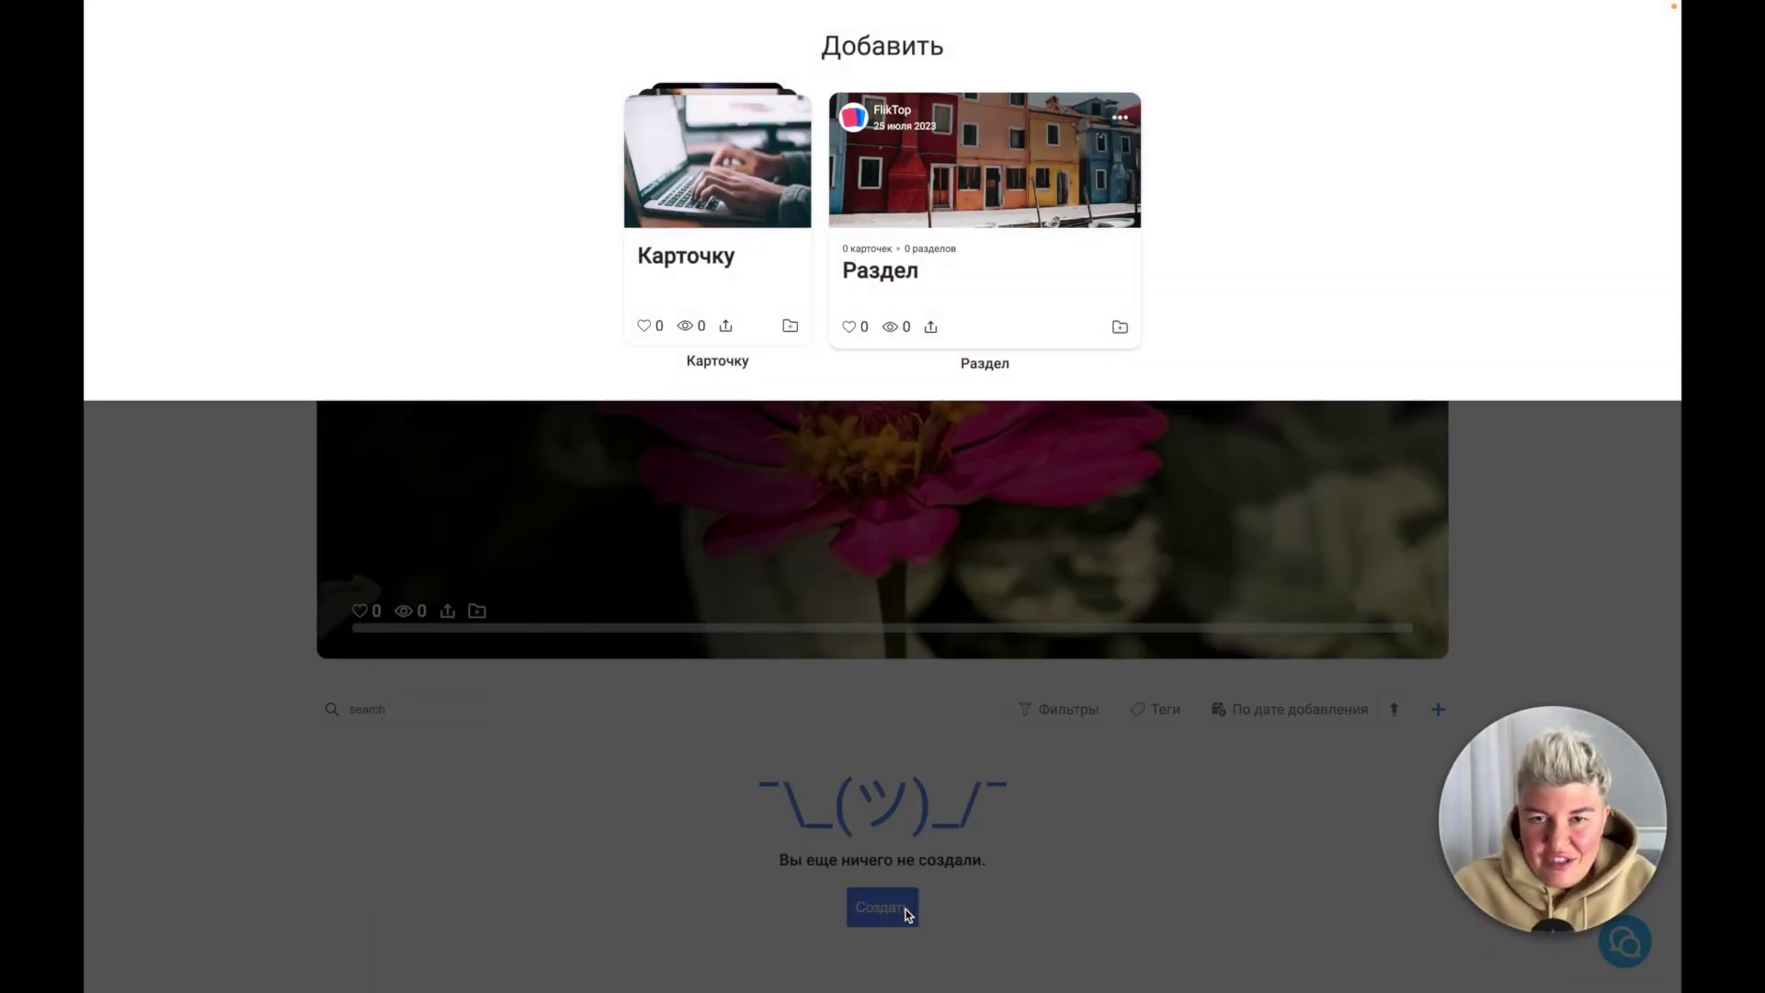
click(1036, 265)
click(956, 352)
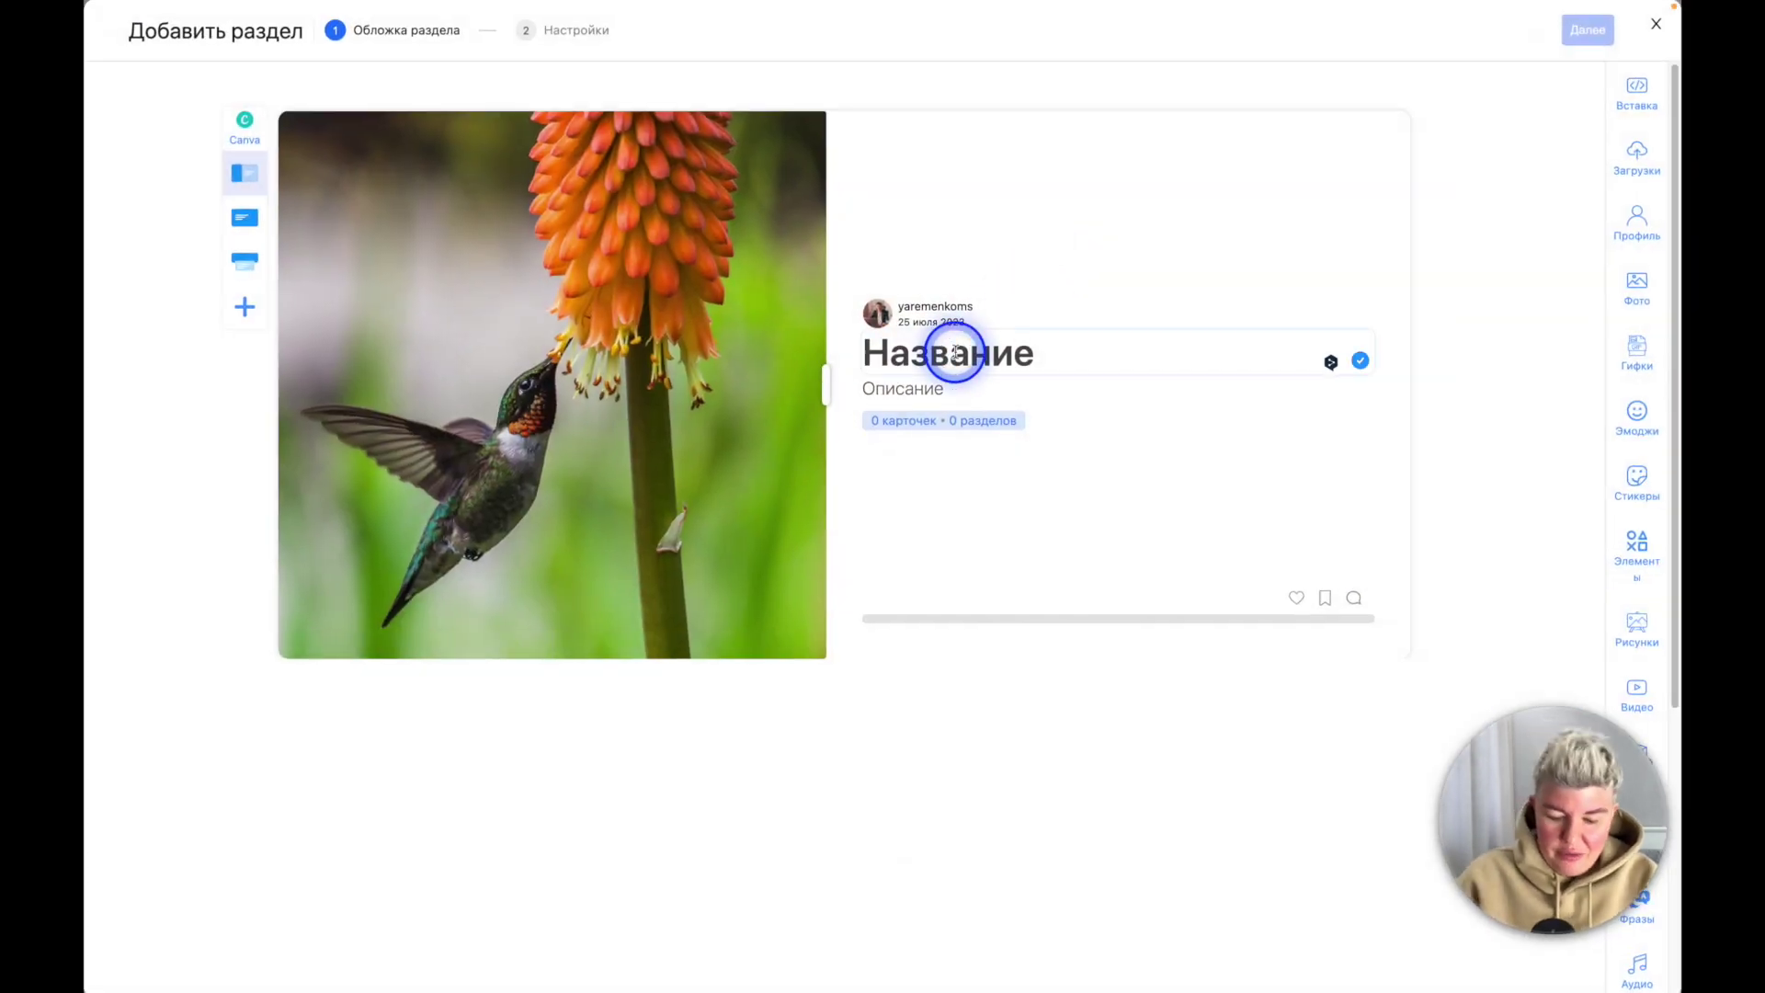
text(Раздел 1)
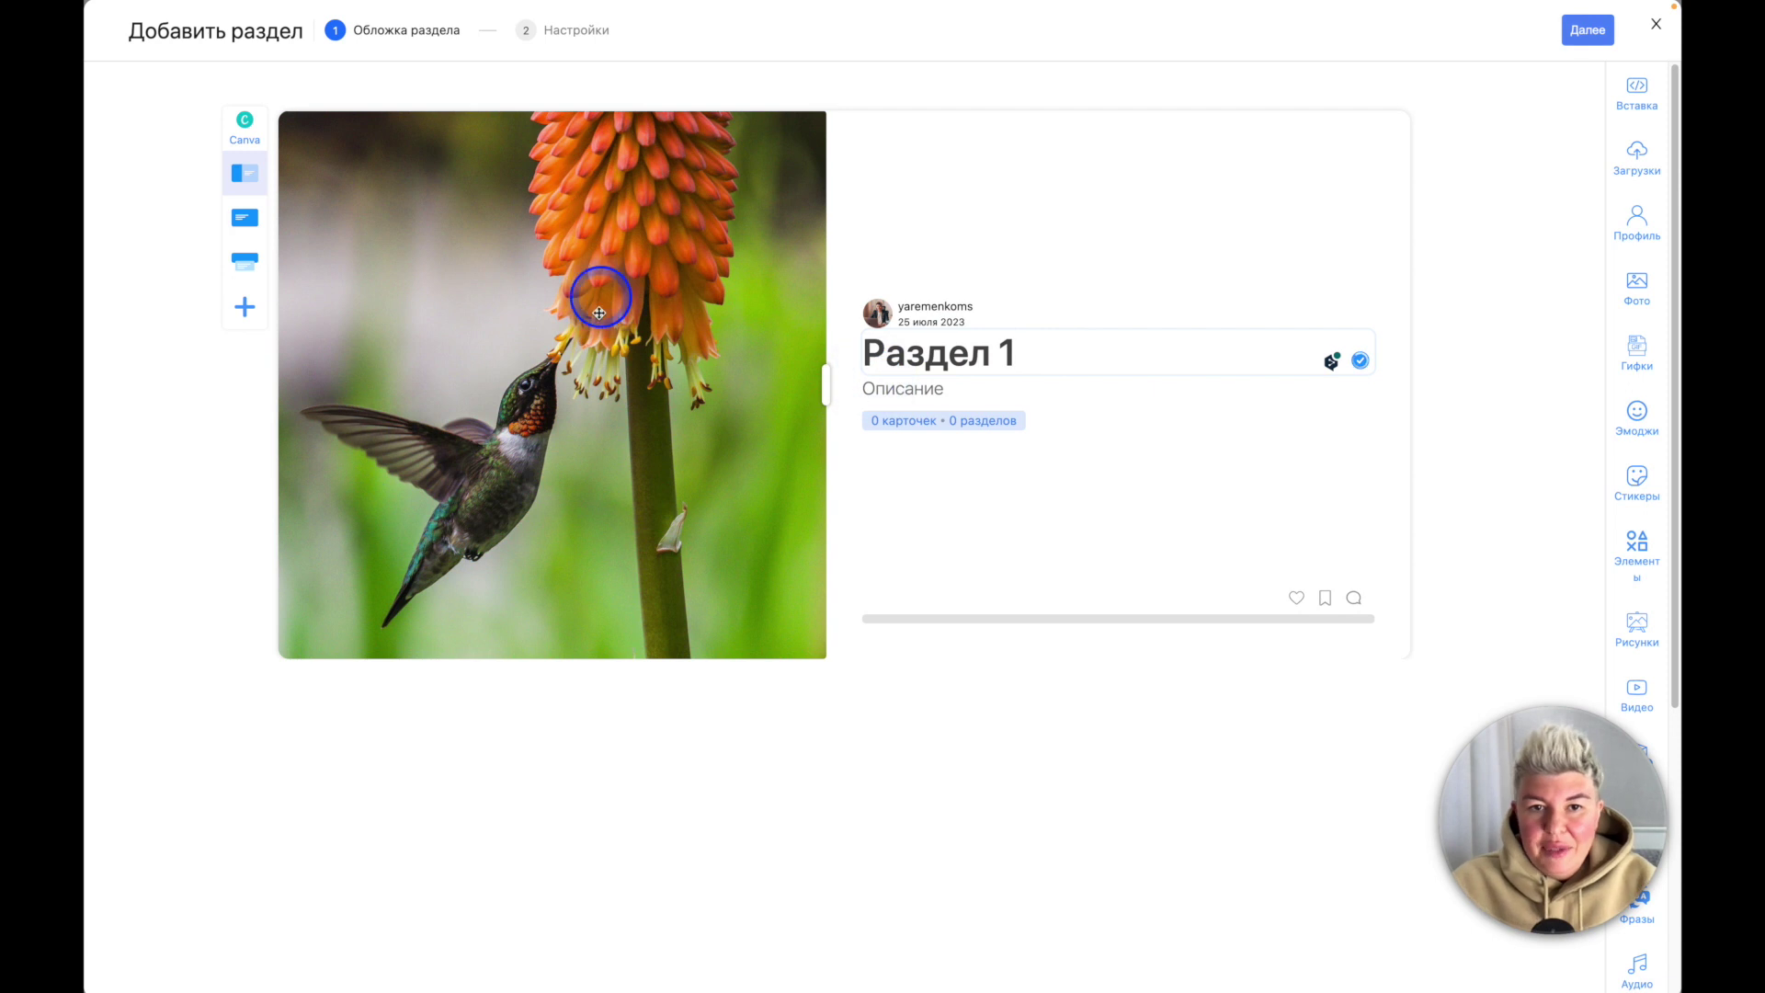
Step: Set the Unsplash photo of the light blue scooter as the section cover and create the section with its default settings
click(1638, 289)
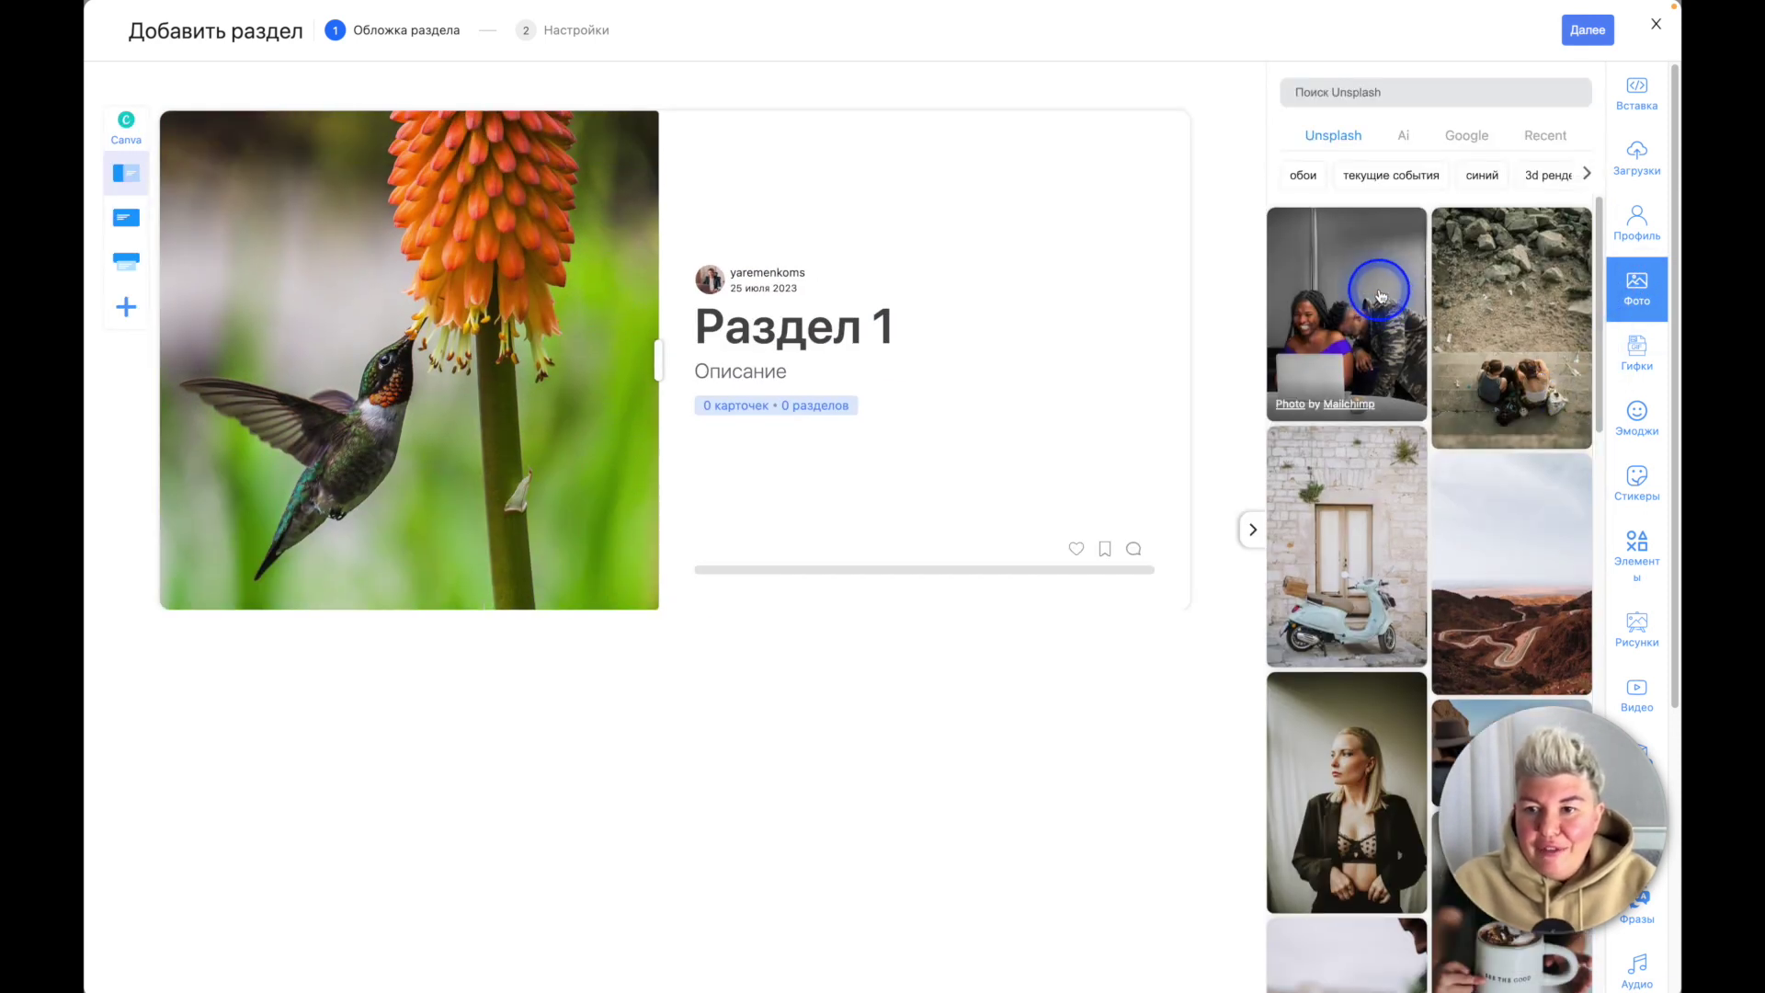
click(1348, 571)
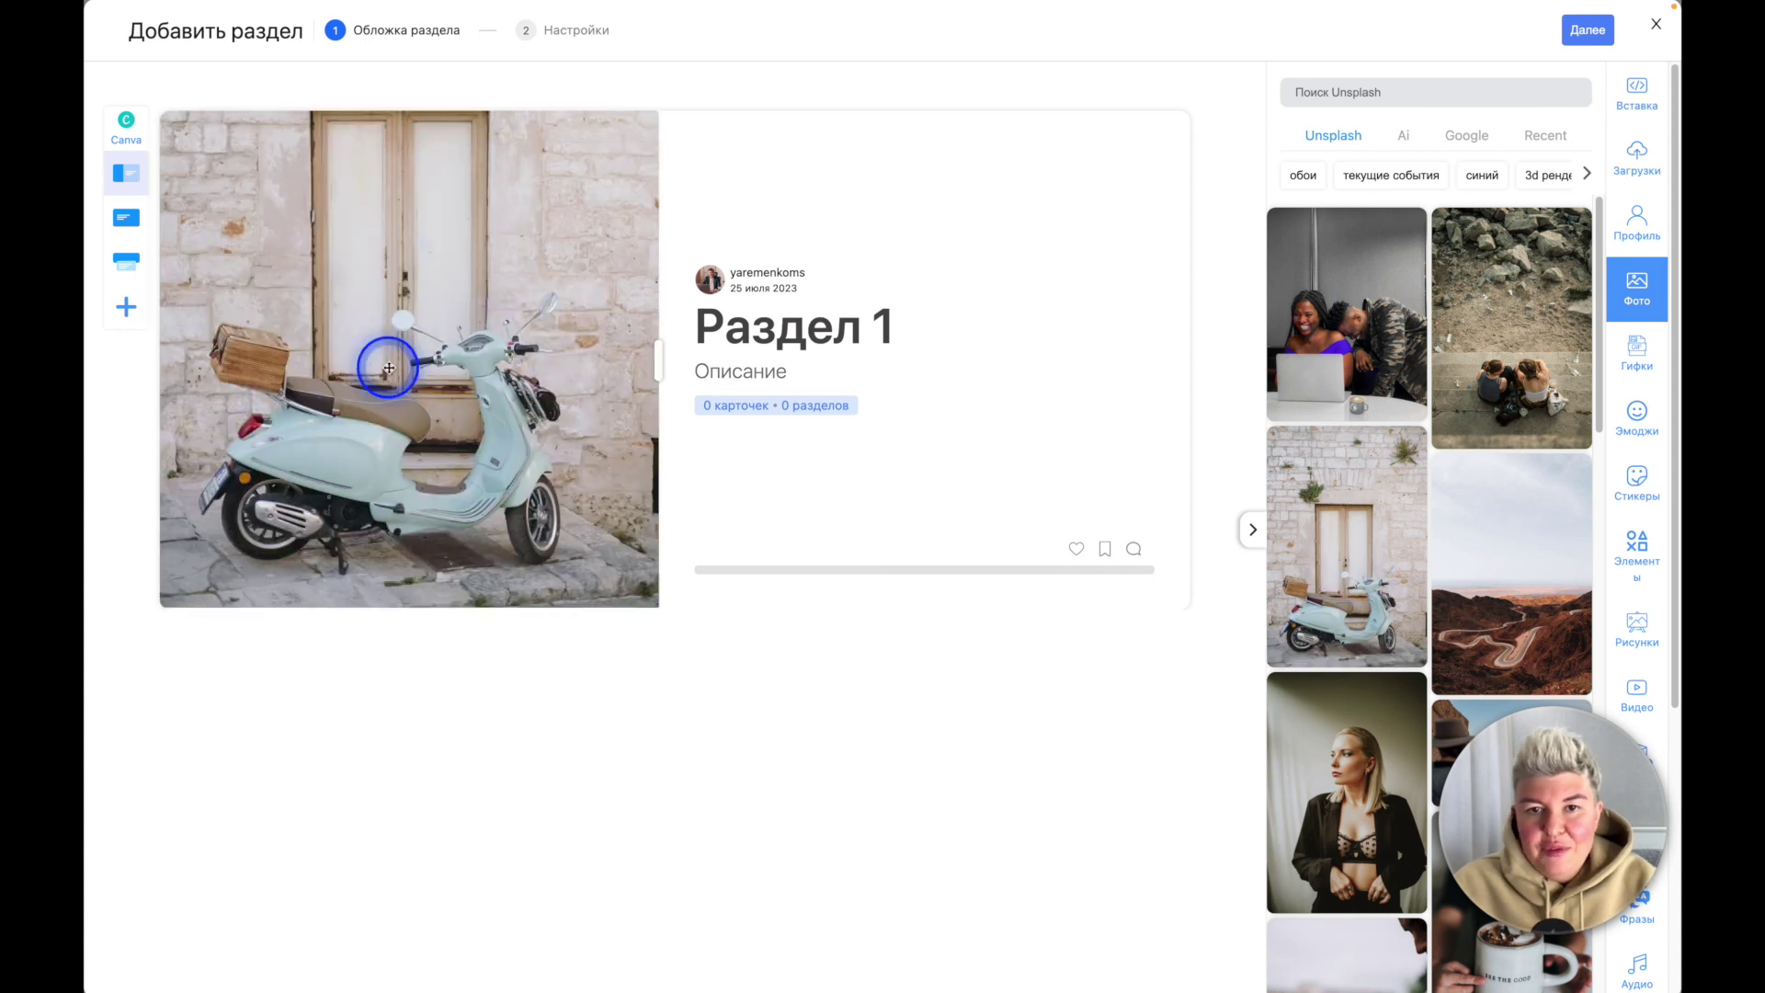
click(1593, 35)
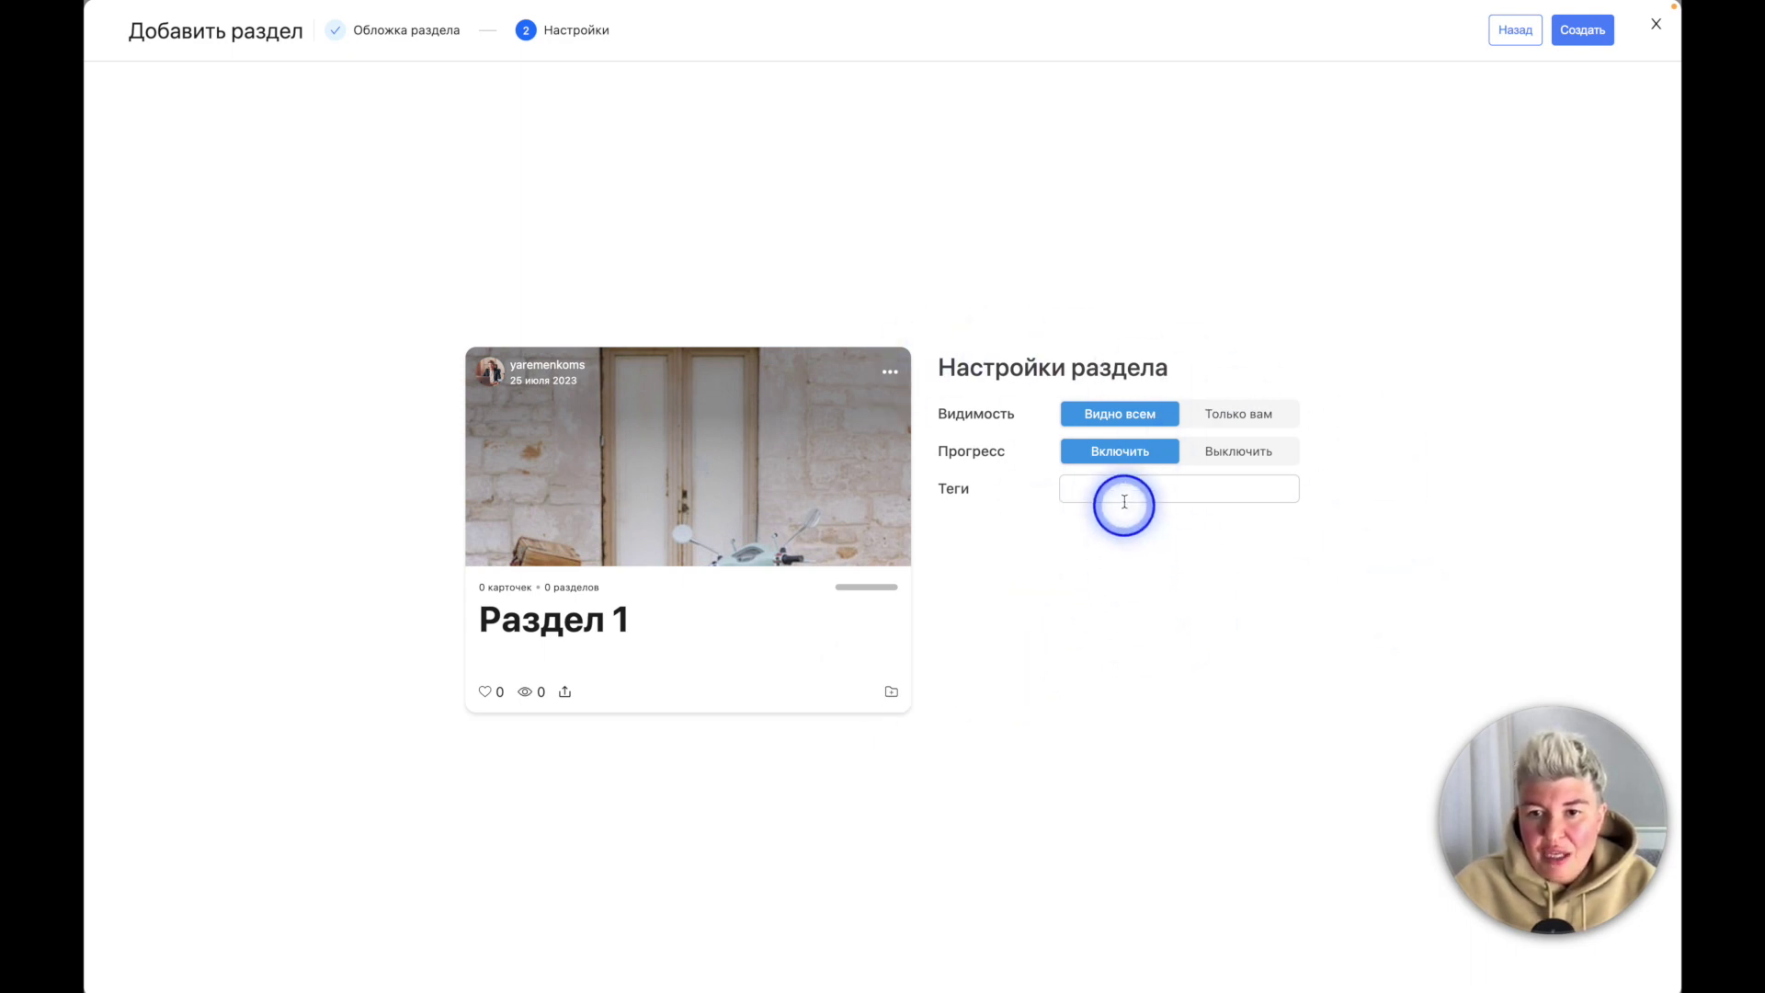
click(1582, 30)
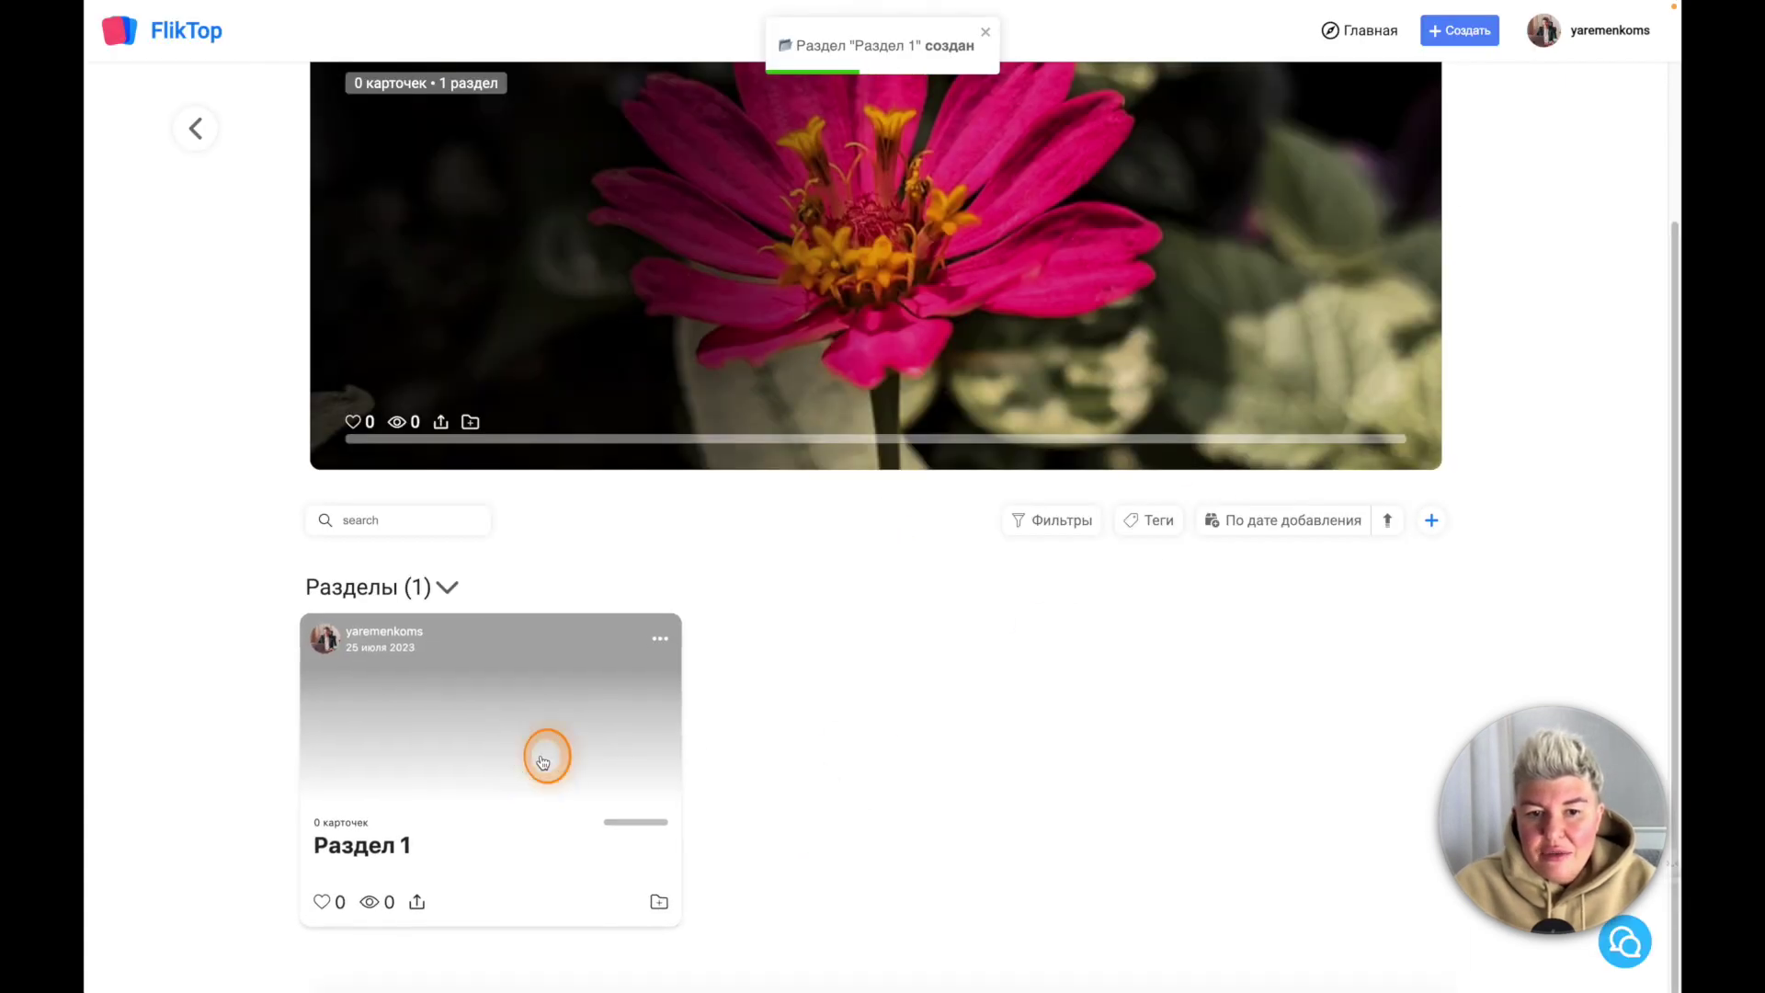
Step: Open "Раздел 1", start adding a card, and look through the available card types from Тест to Скоро
click(542, 761)
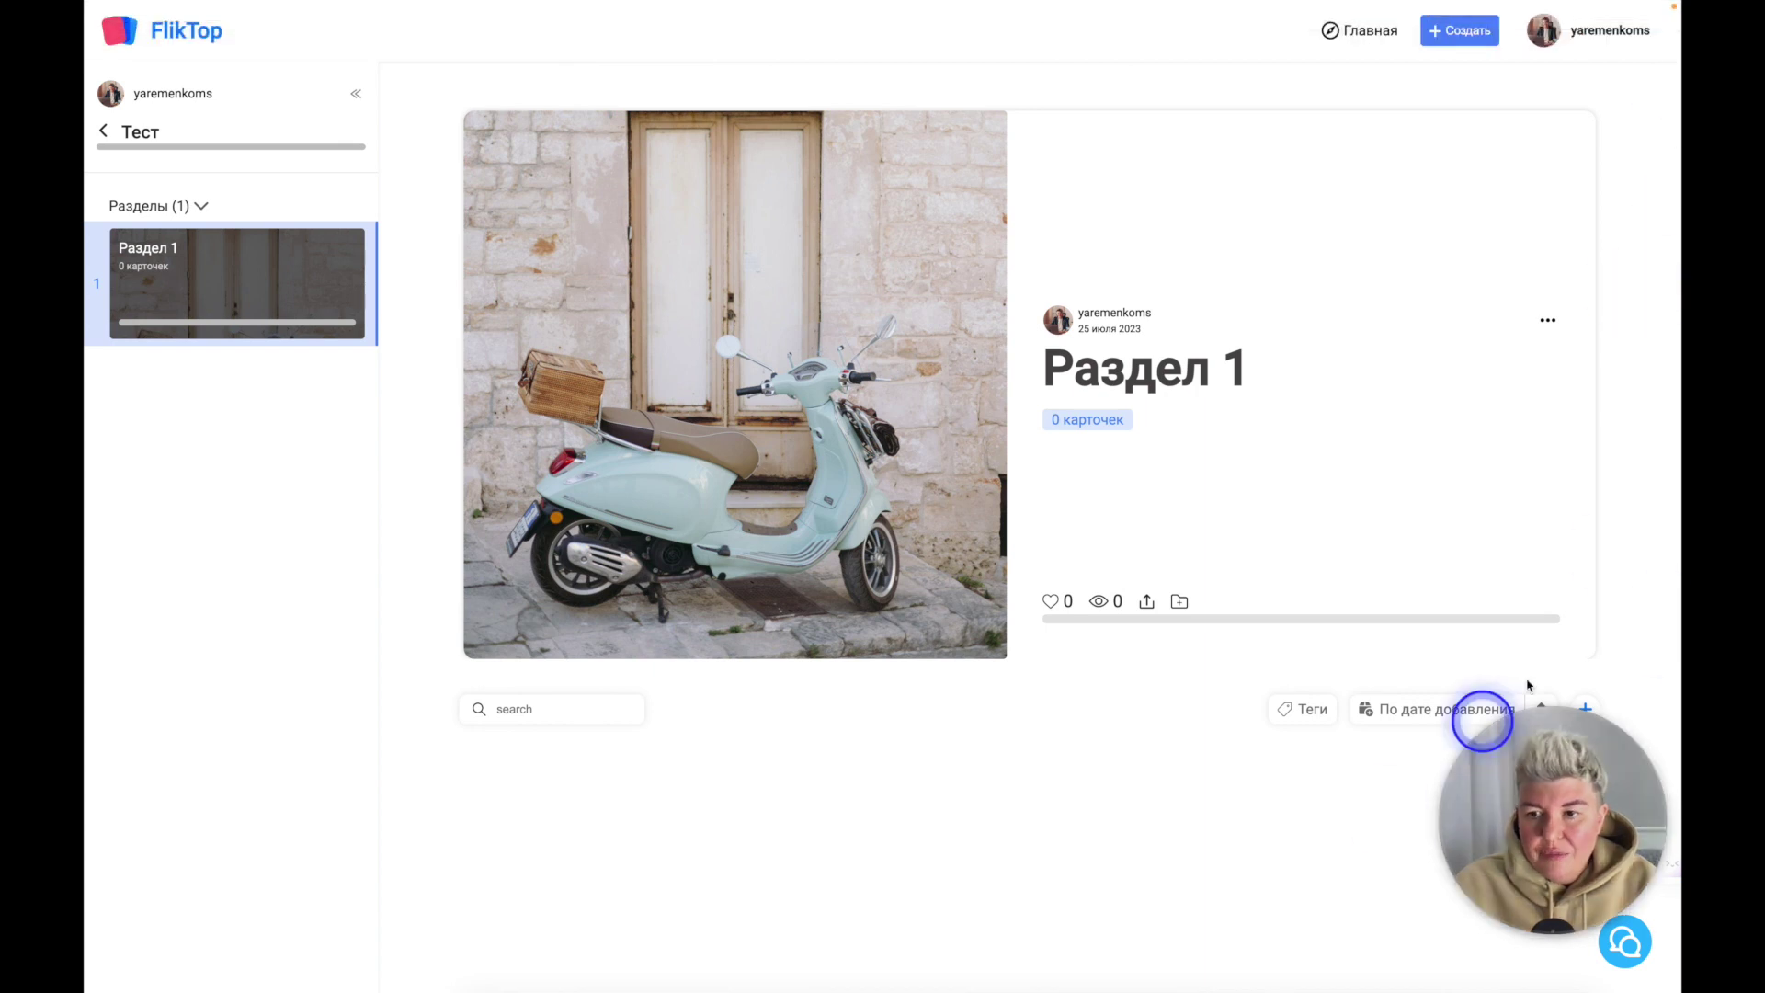
click(1587, 708)
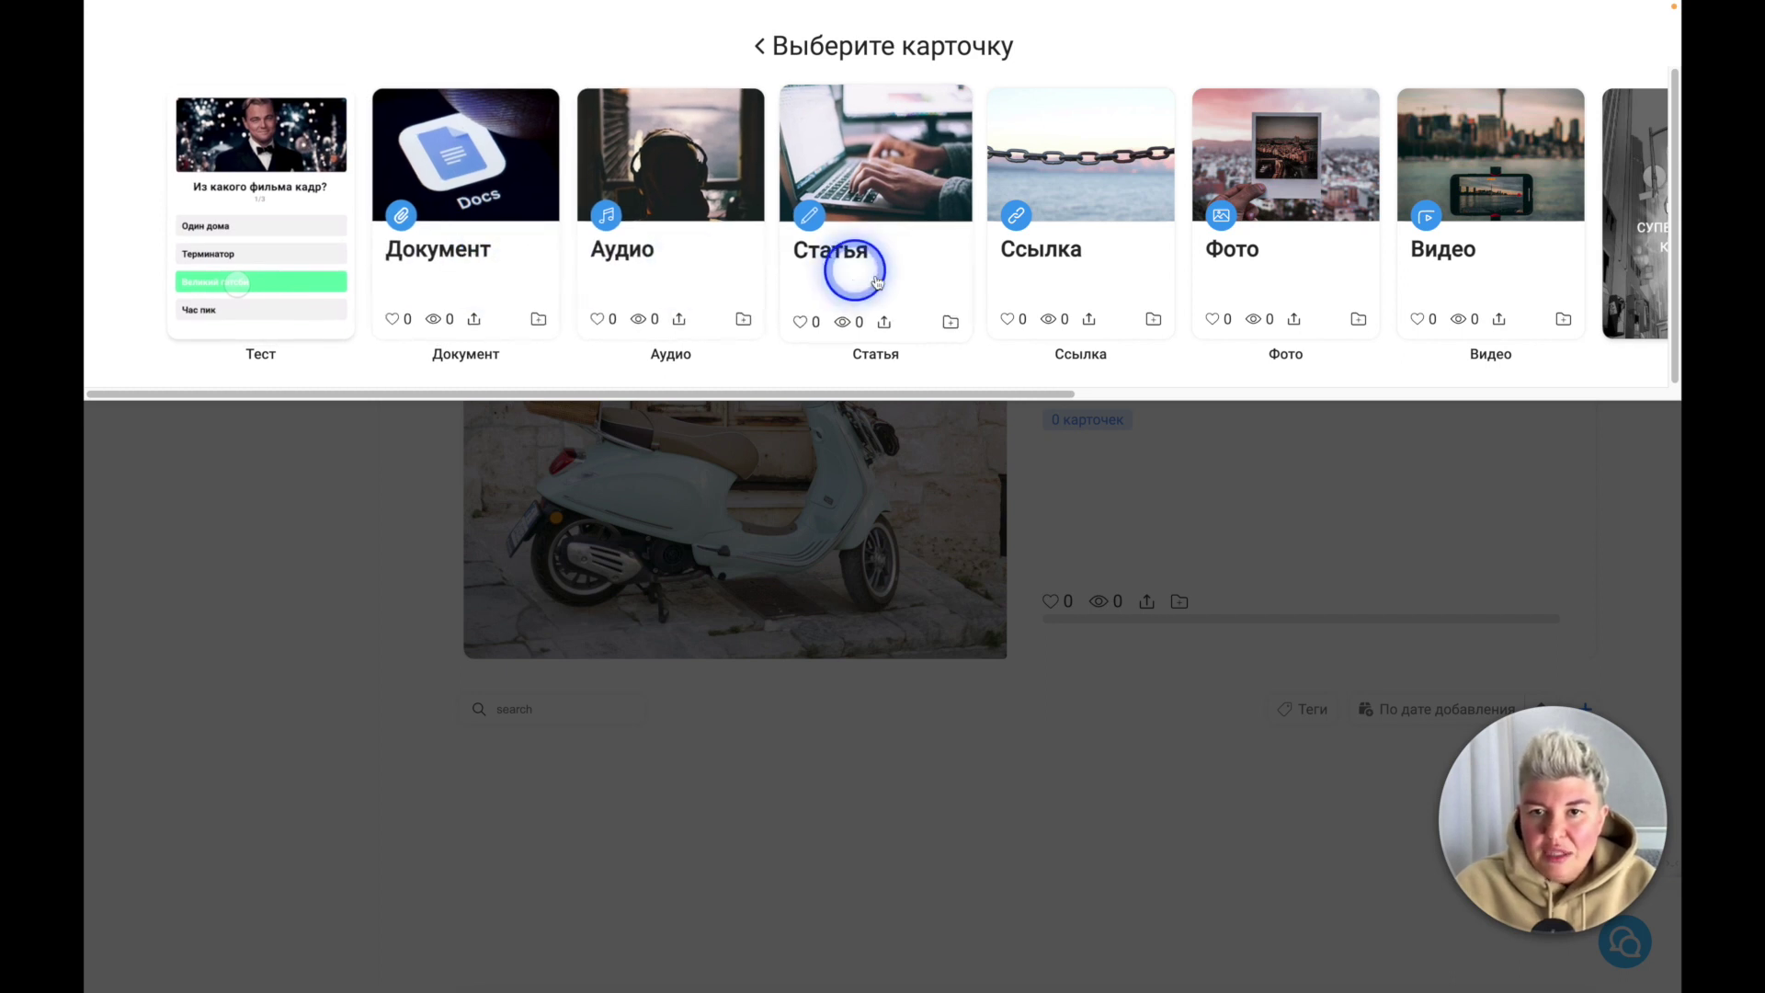
scroll(1455, 271, right, 10)
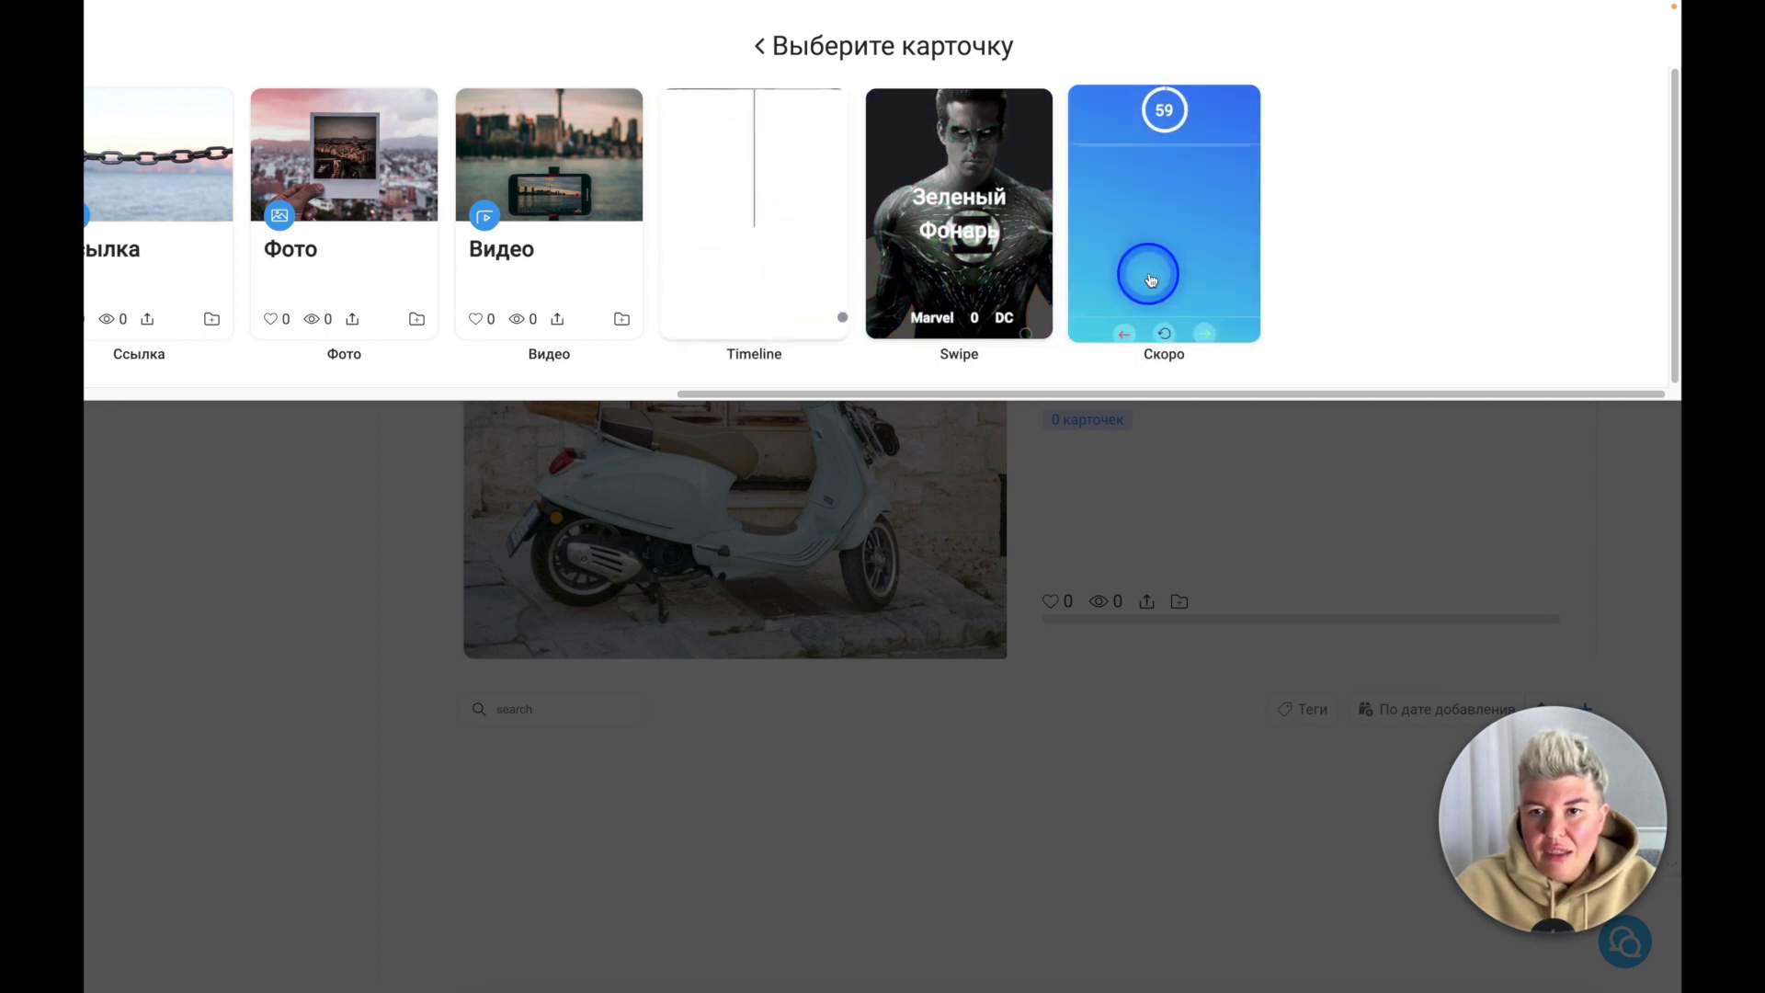
scroll(875, 323, left, 10)
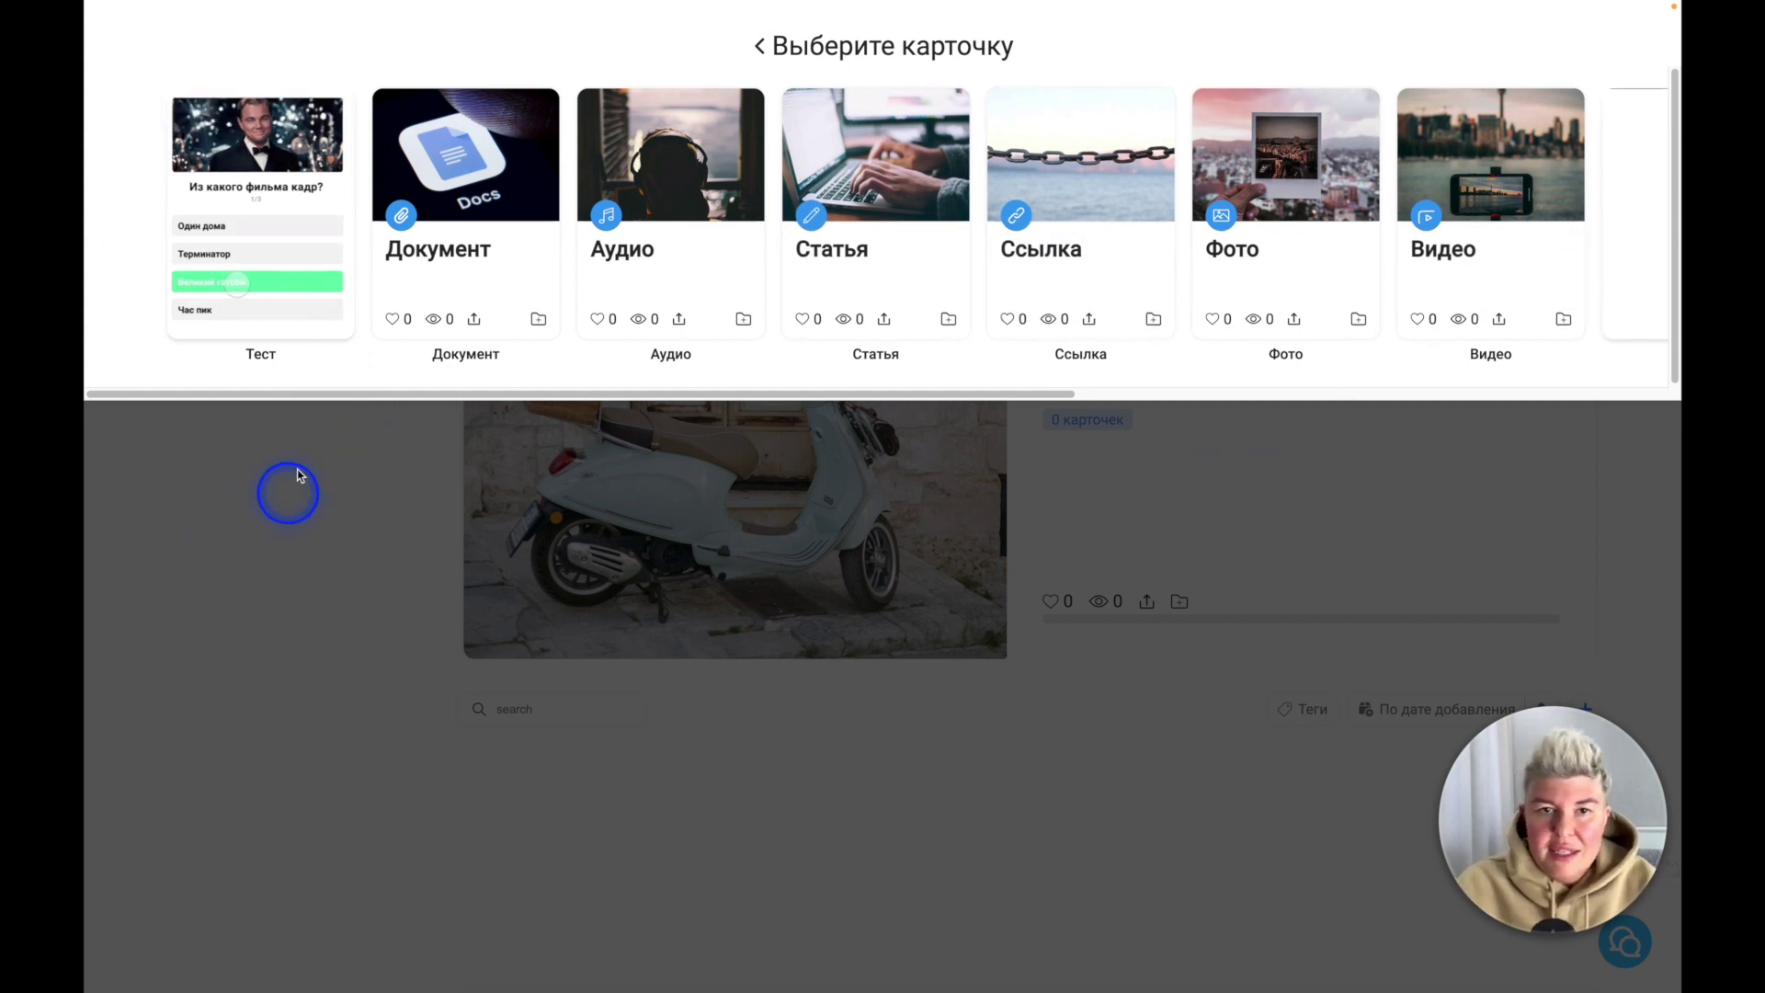
Step: Start a Документ card and widen the preview of its sample Google Drive document
click(466, 268)
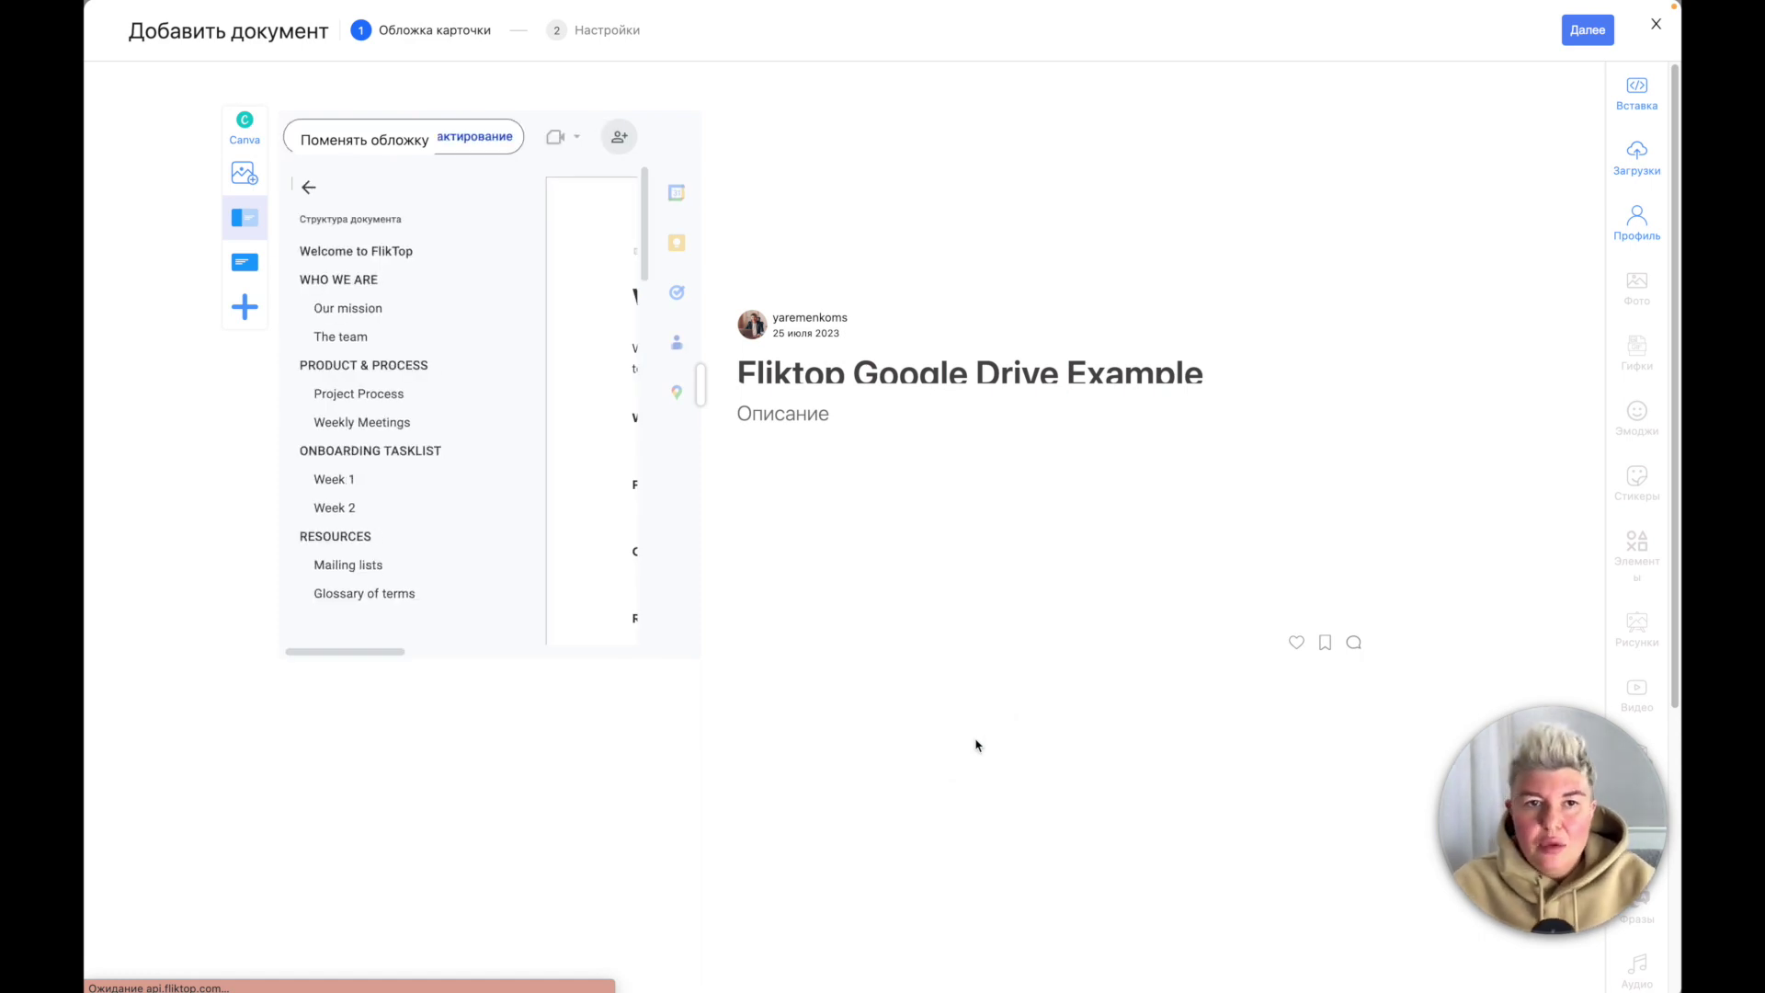
drag(699, 387, 966, 408)
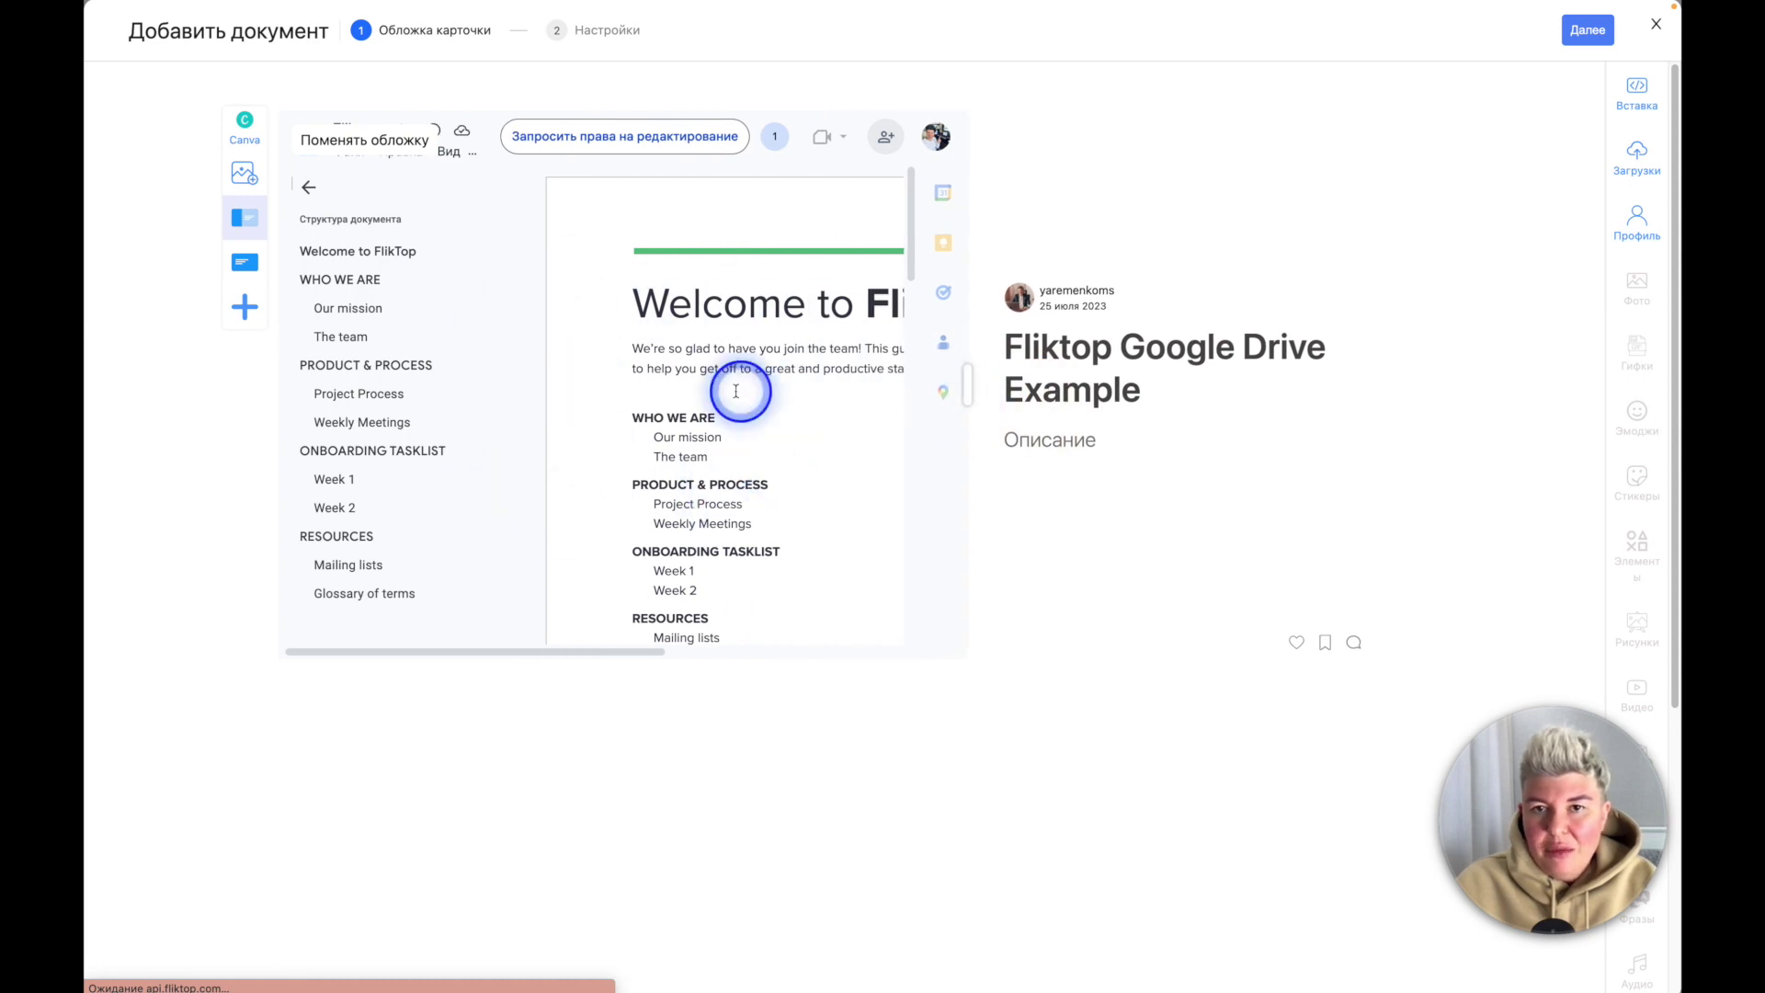
click(937, 140)
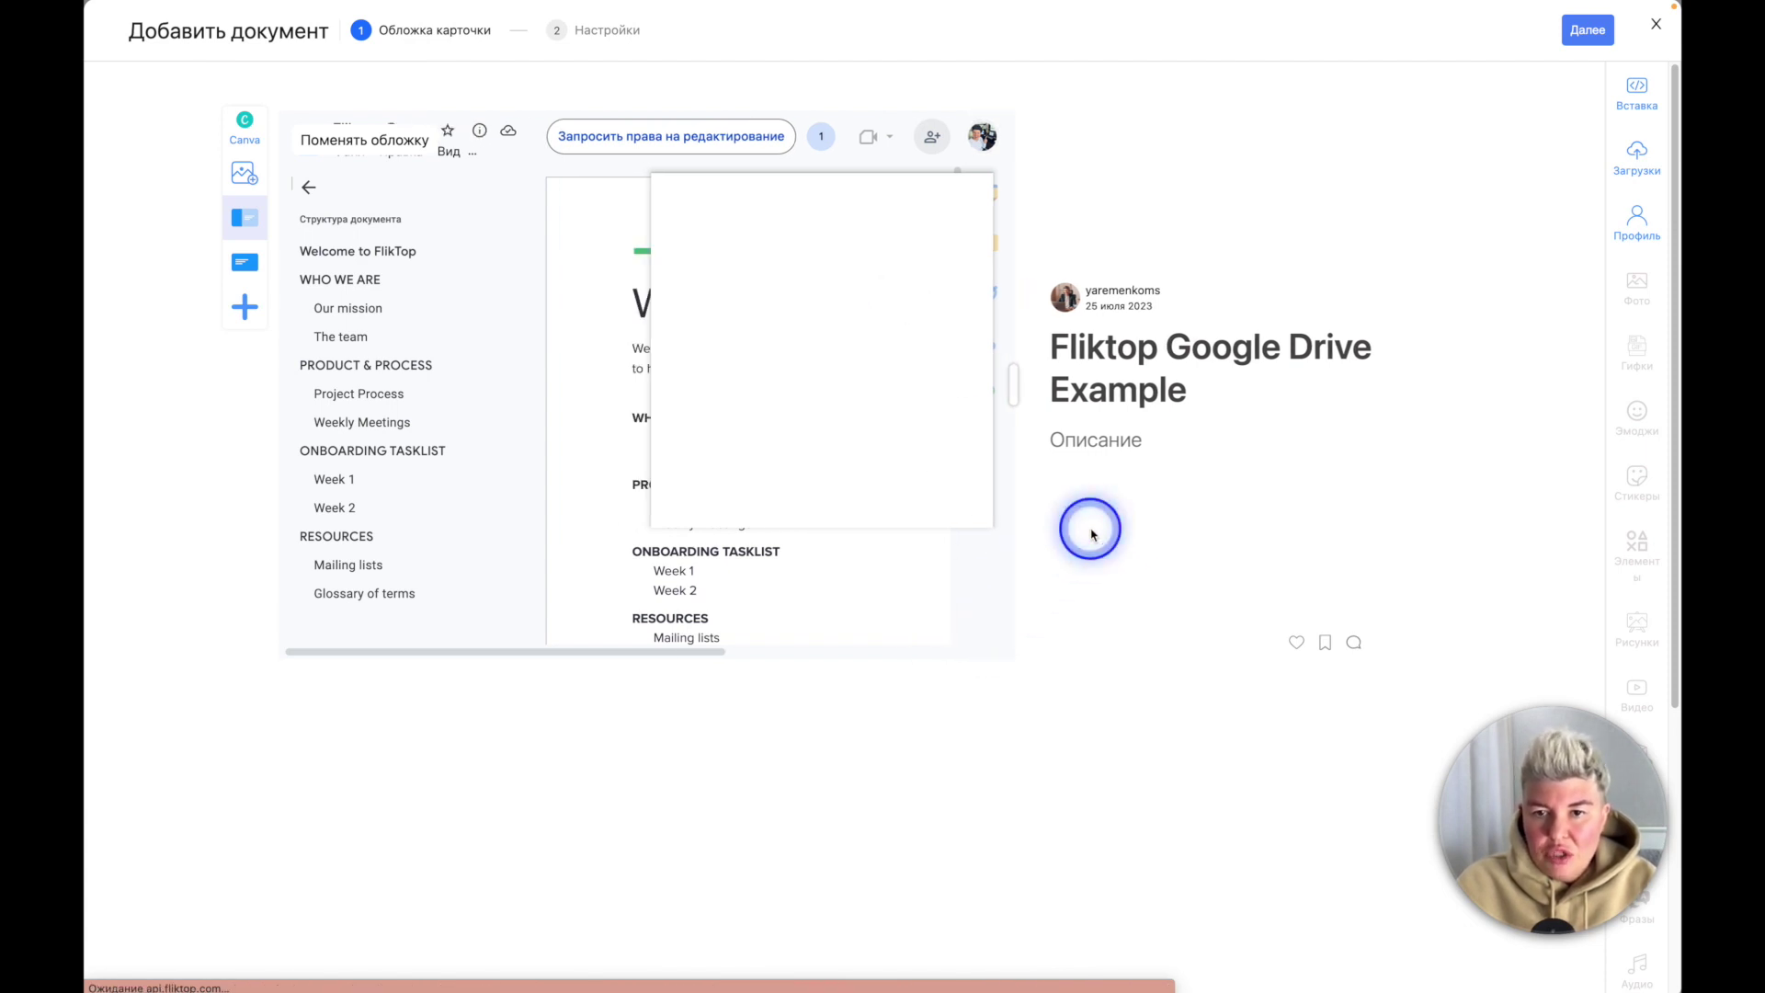
click(571, 353)
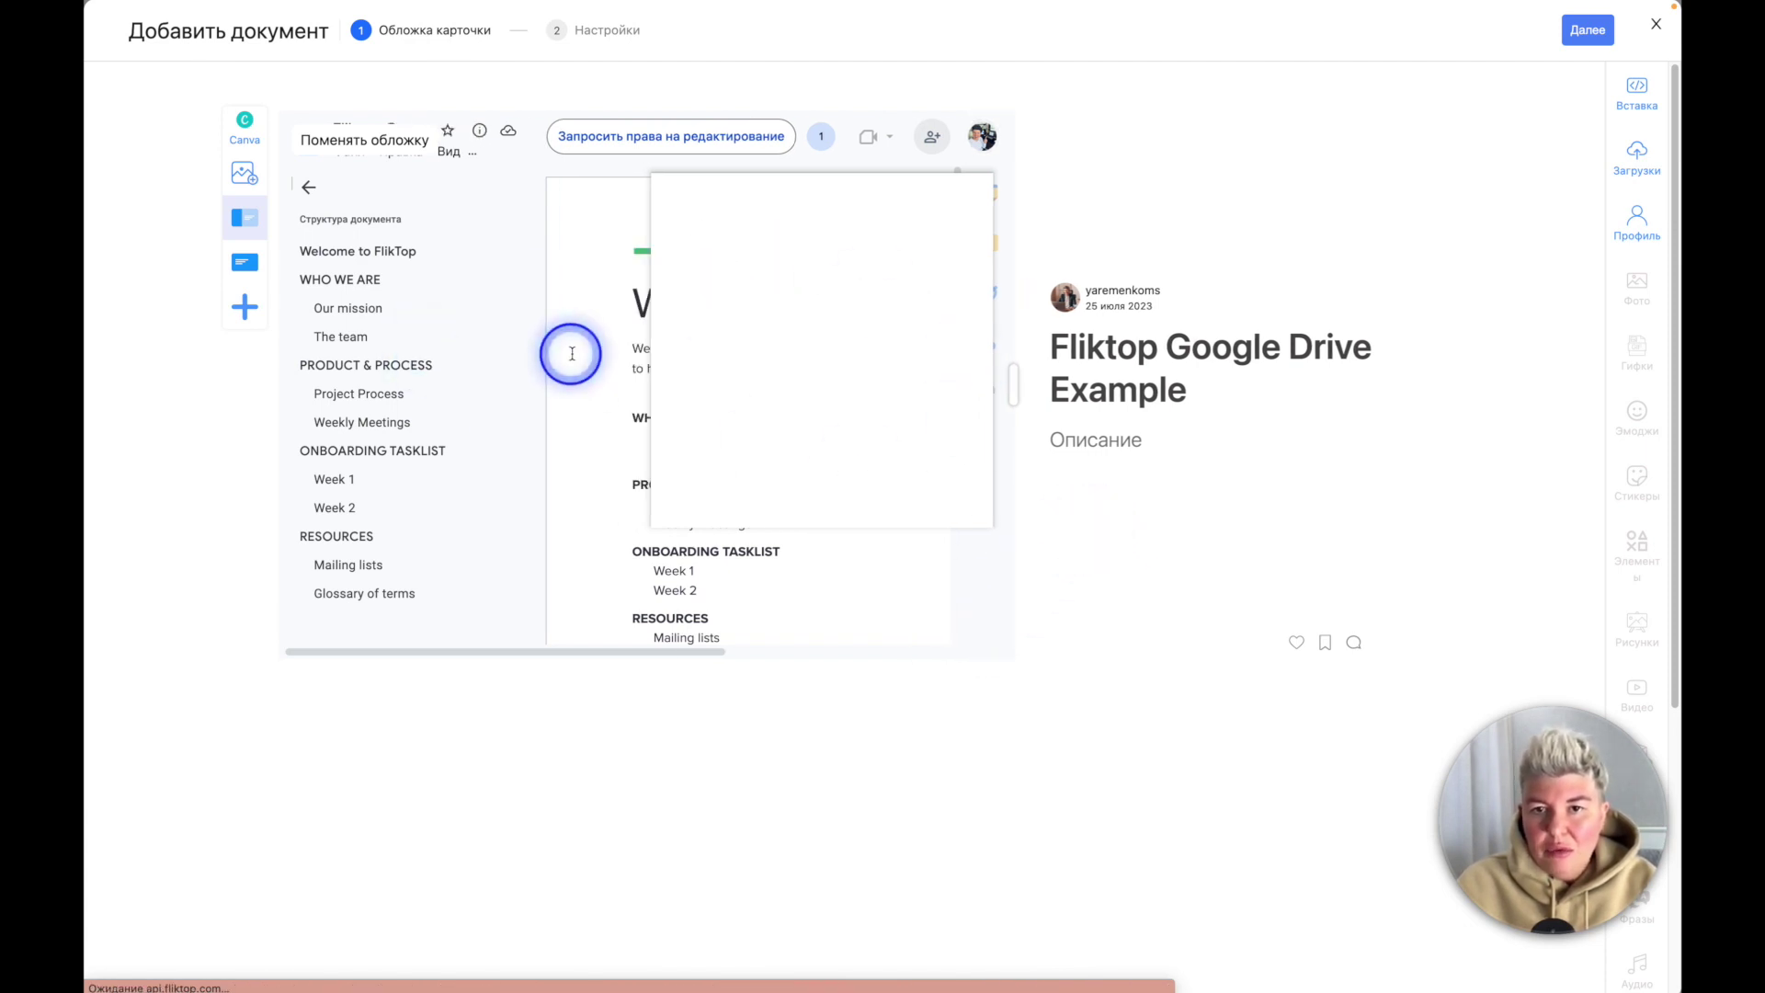
click(981, 130)
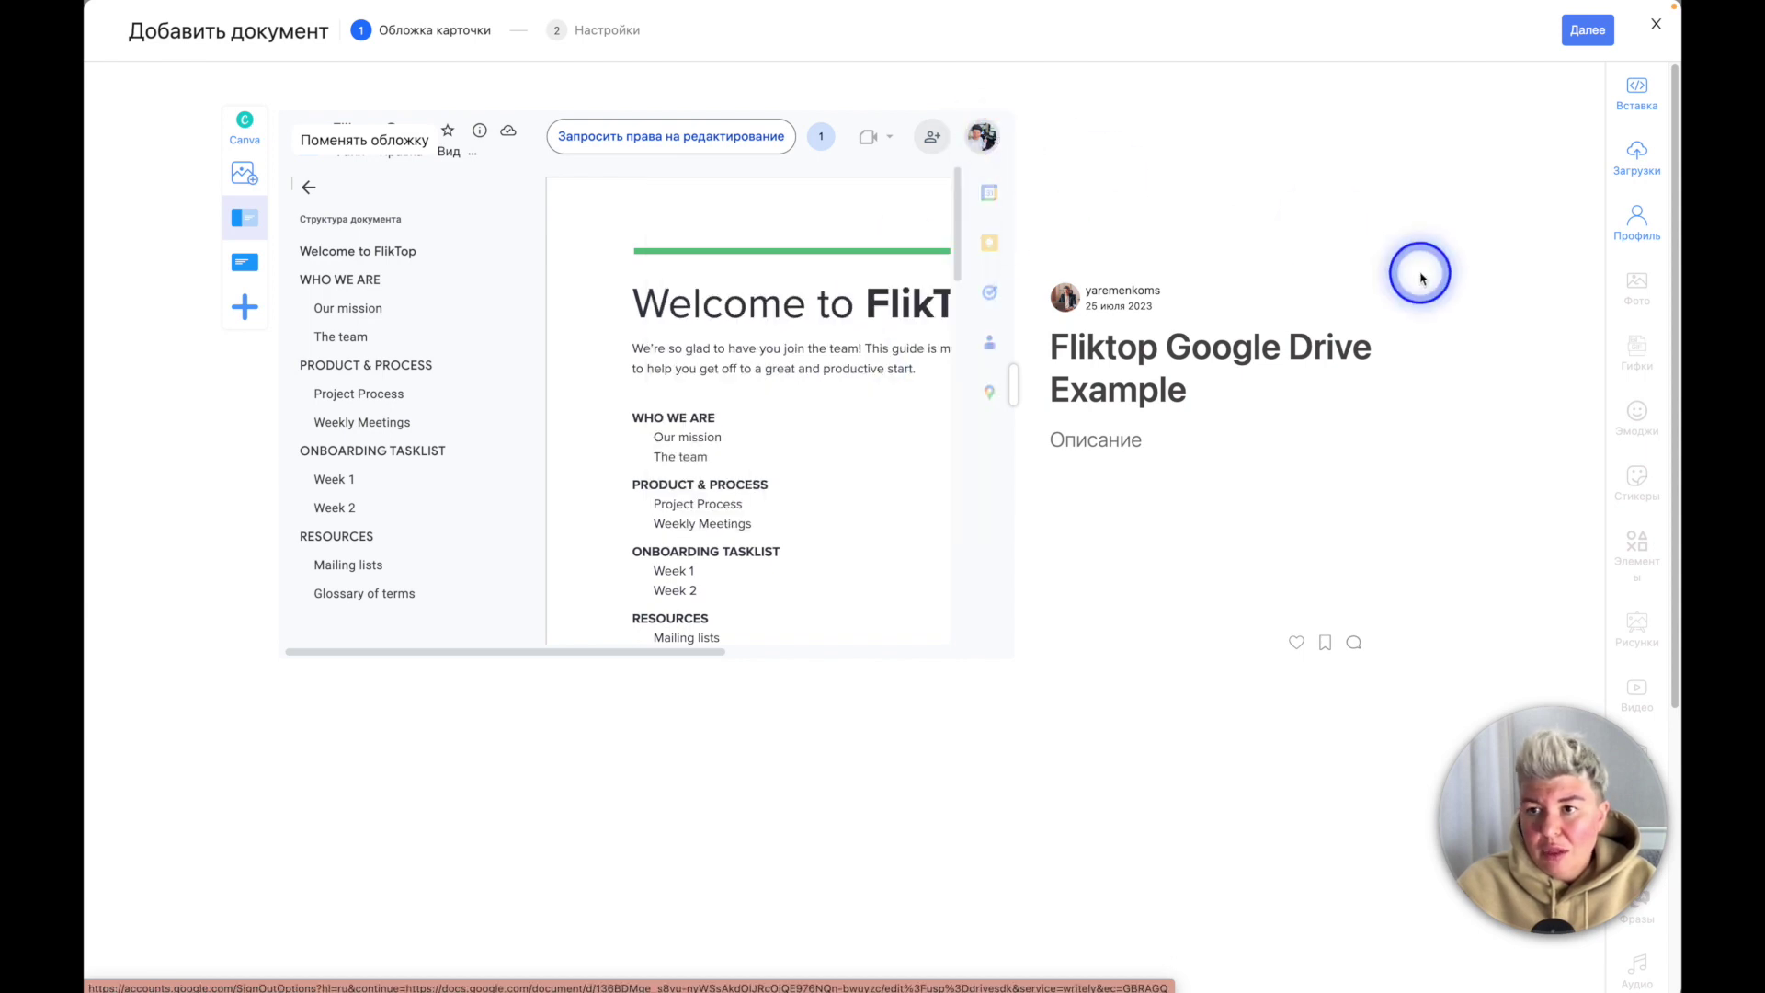
Step: Replace the sample document with the previously uploaded PDF "Day1 Context Builder"
click(1636, 158)
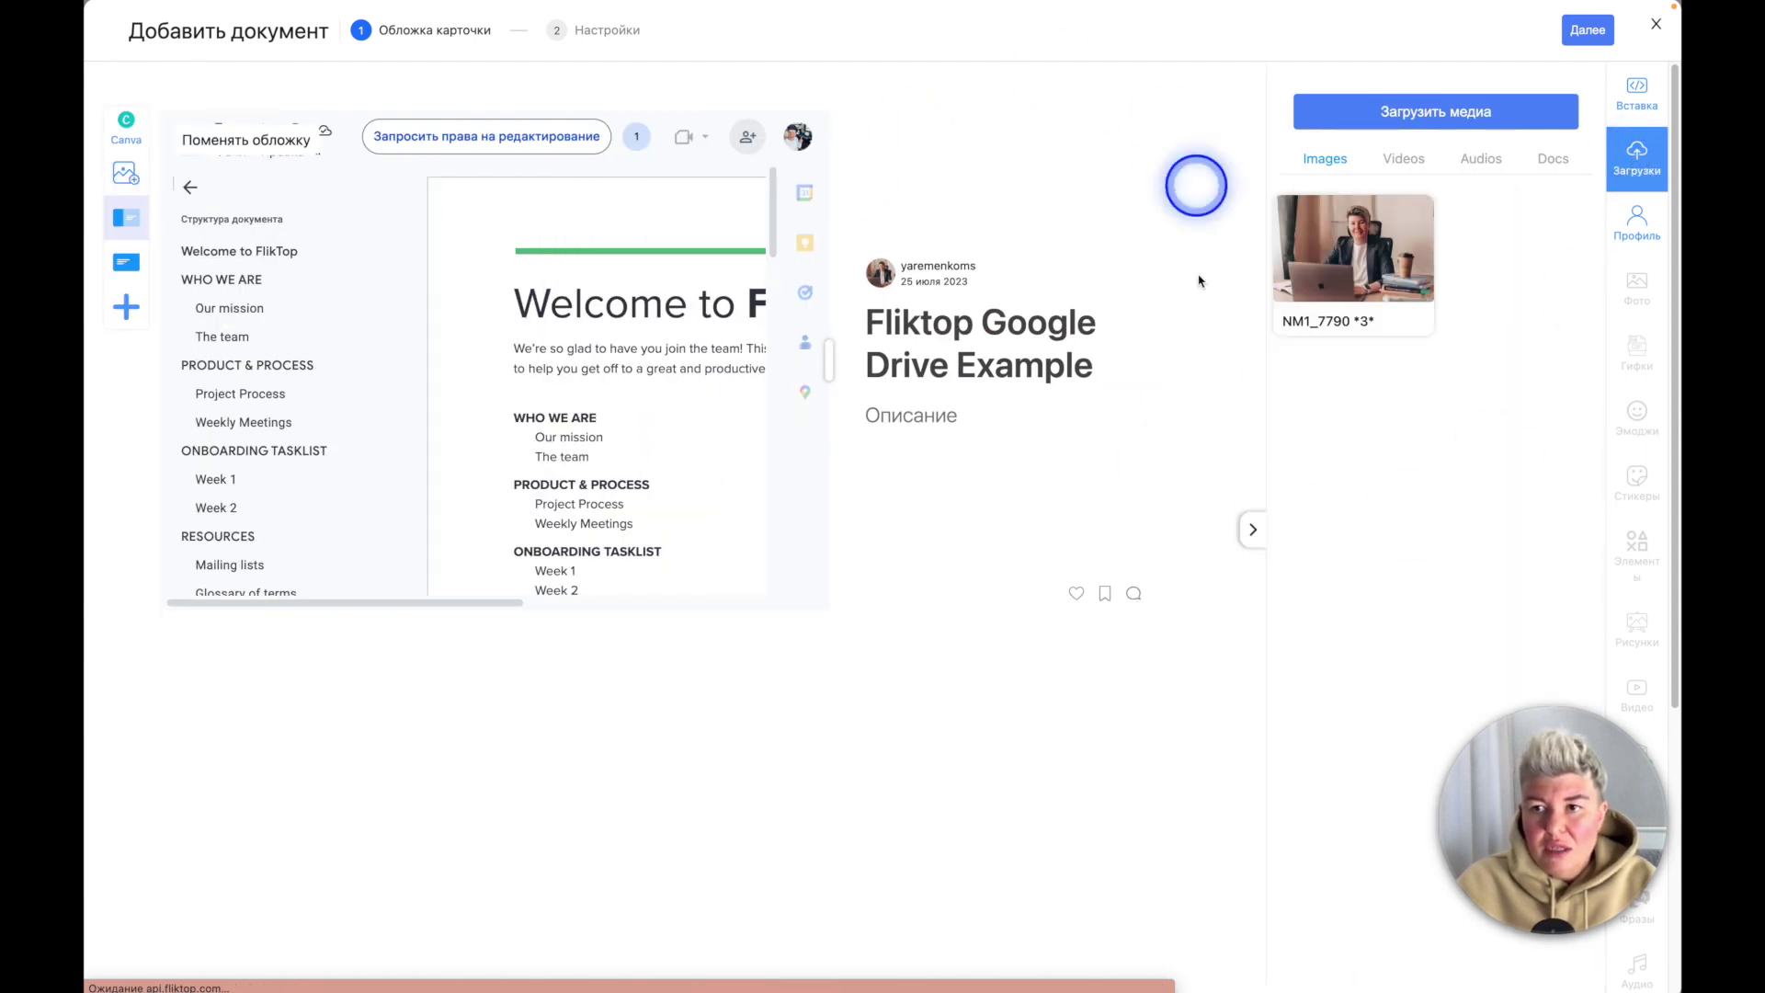
click(1557, 158)
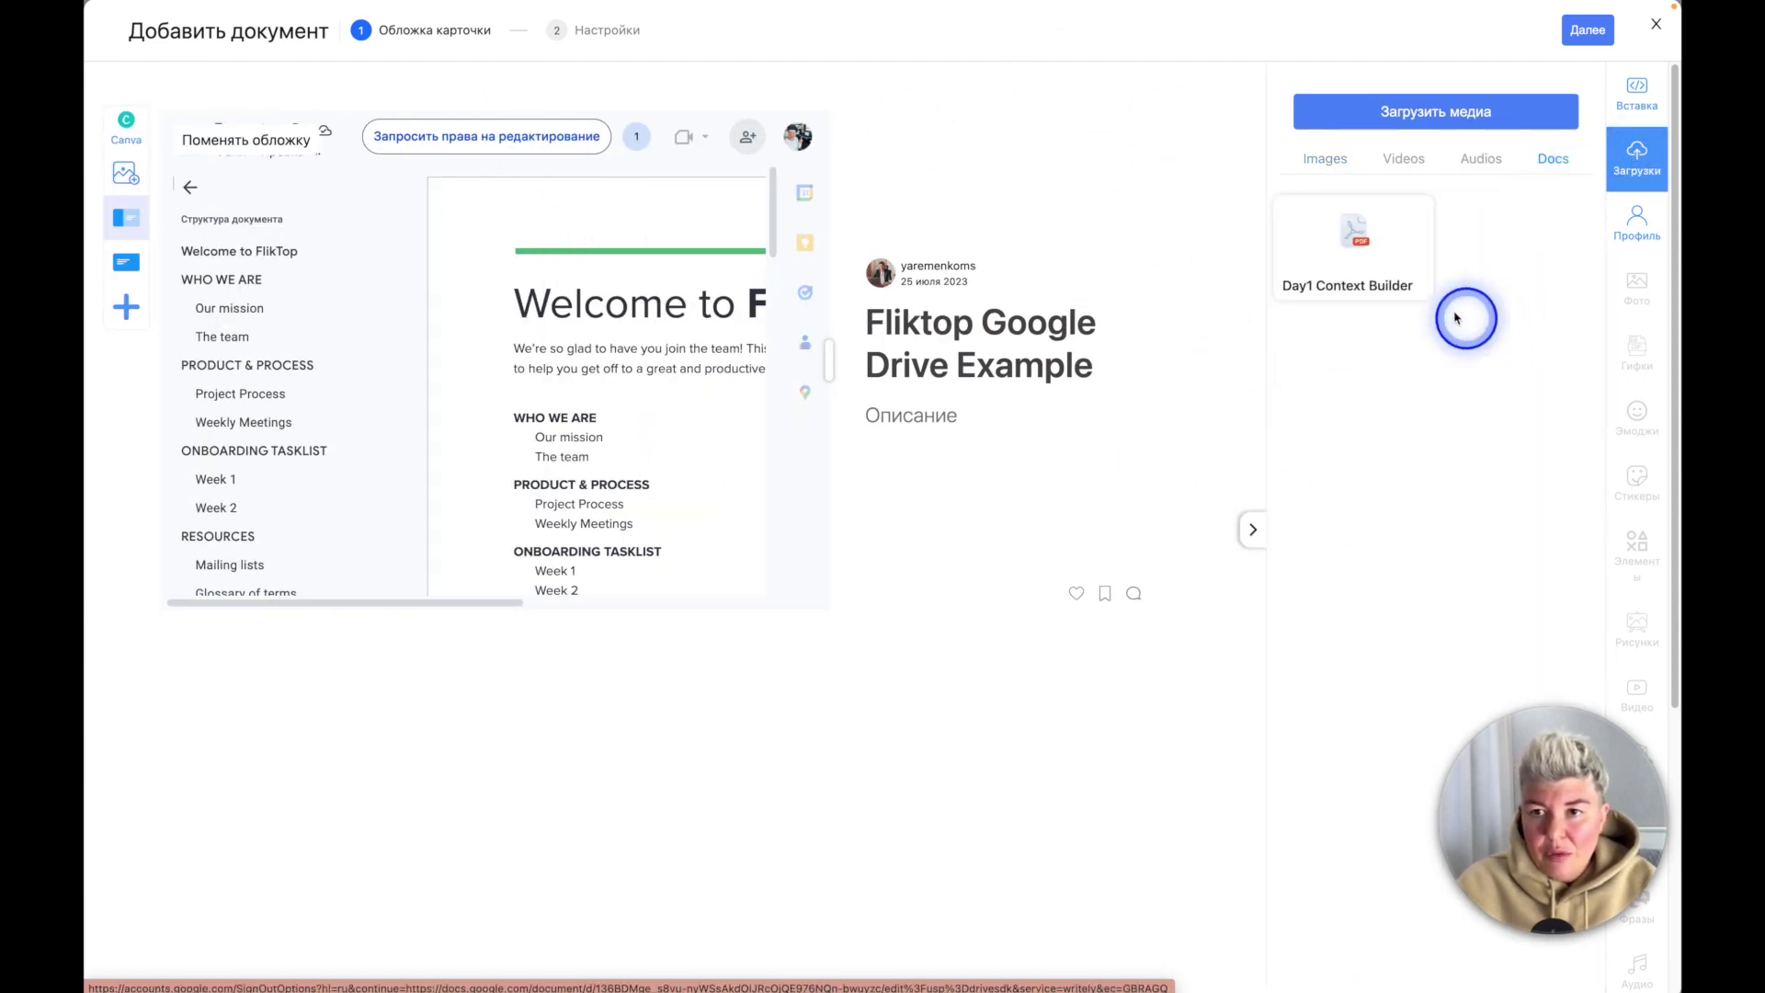
click(1368, 282)
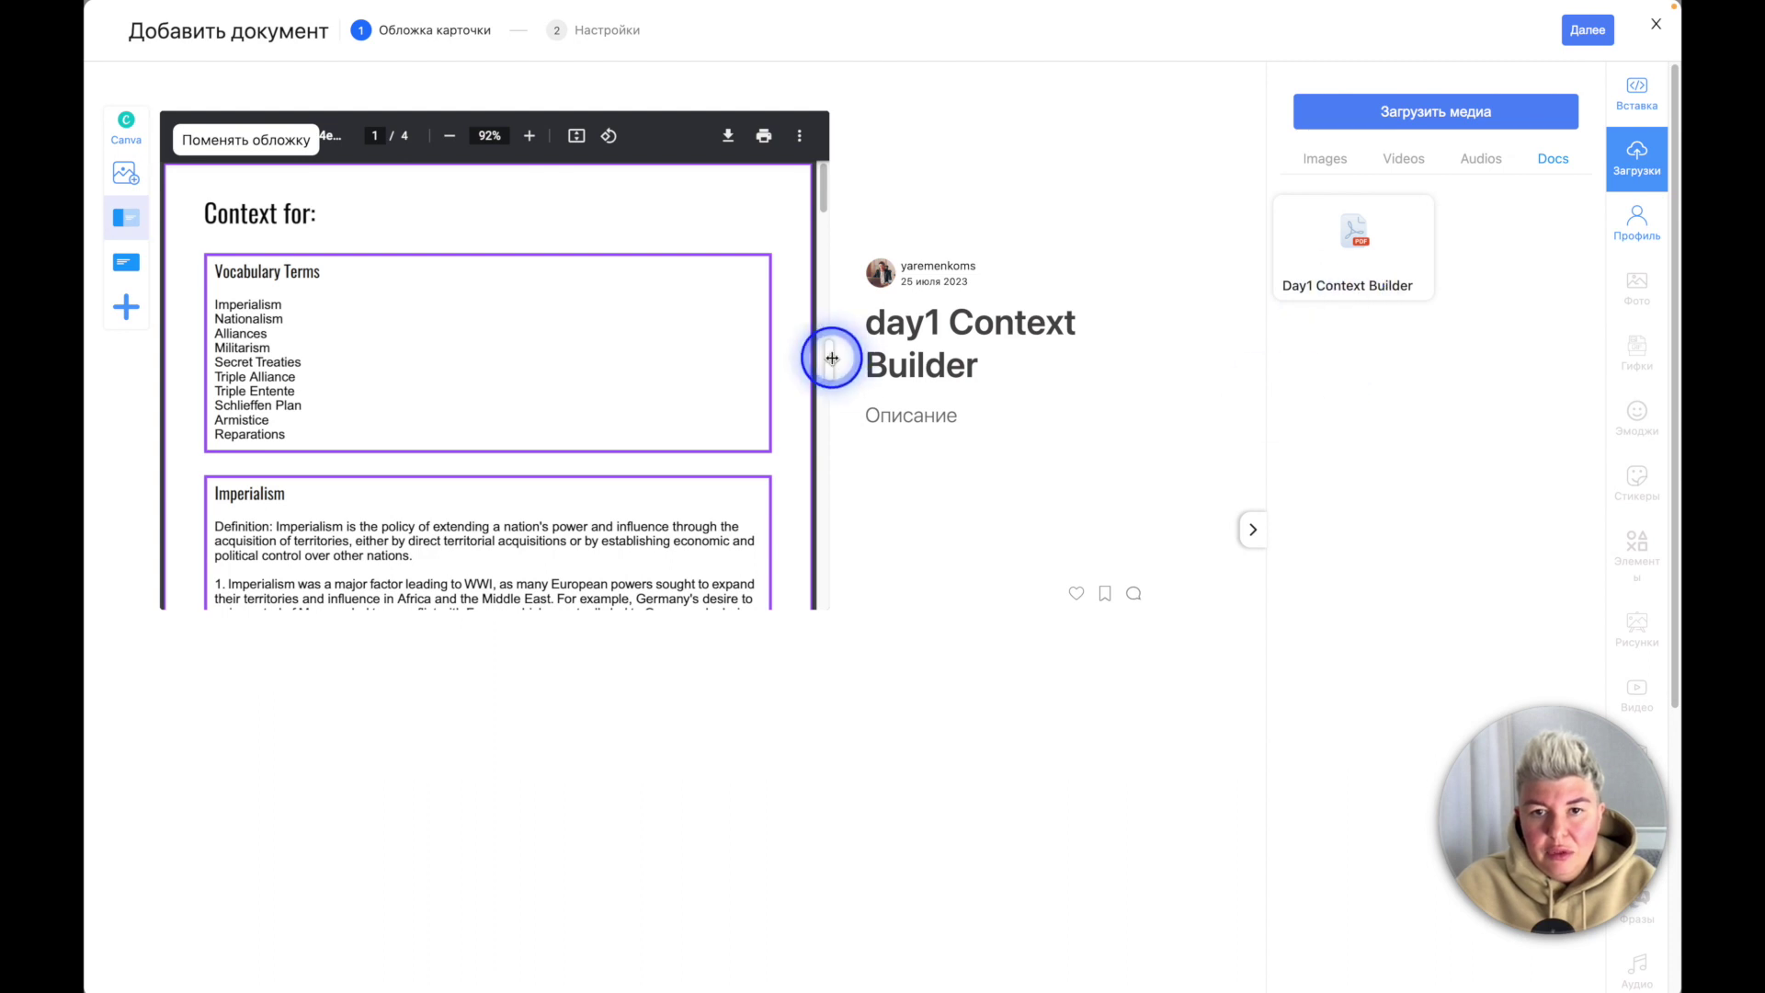
Step: Switch the card to the layout with the document above its title and page through the PDF
click(134, 268)
scroll(783, 467, down, 10)
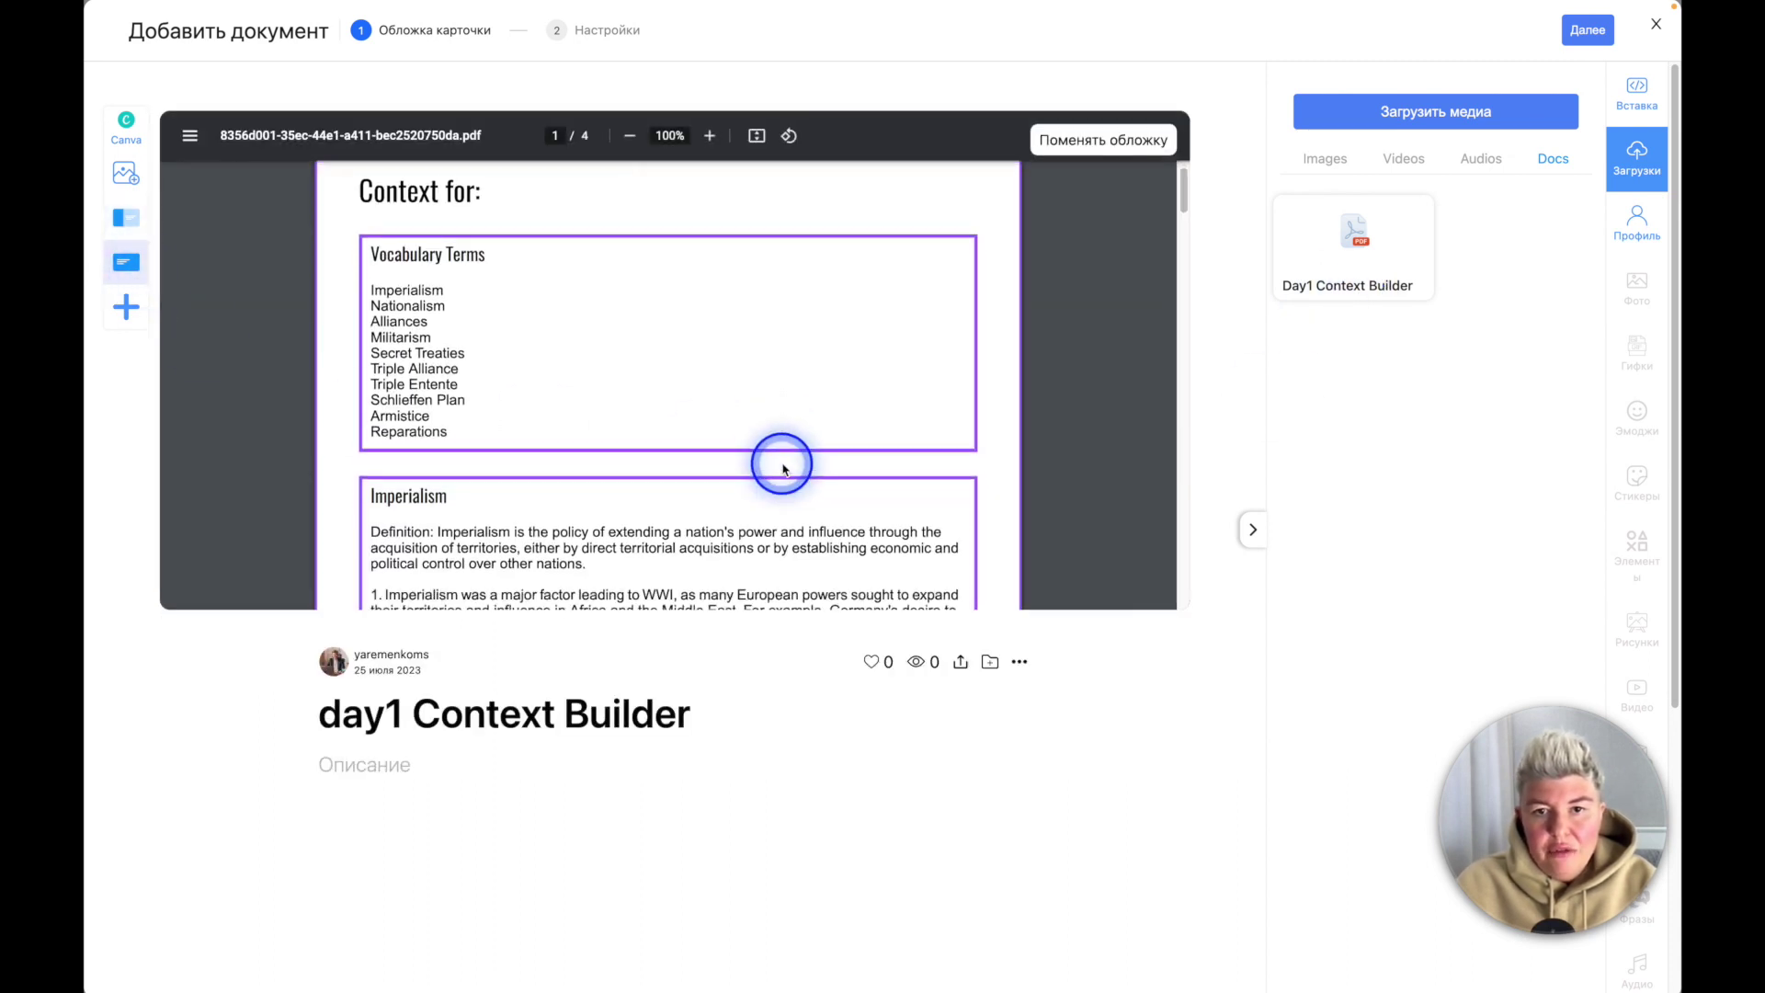
scroll(783, 468, down, 15)
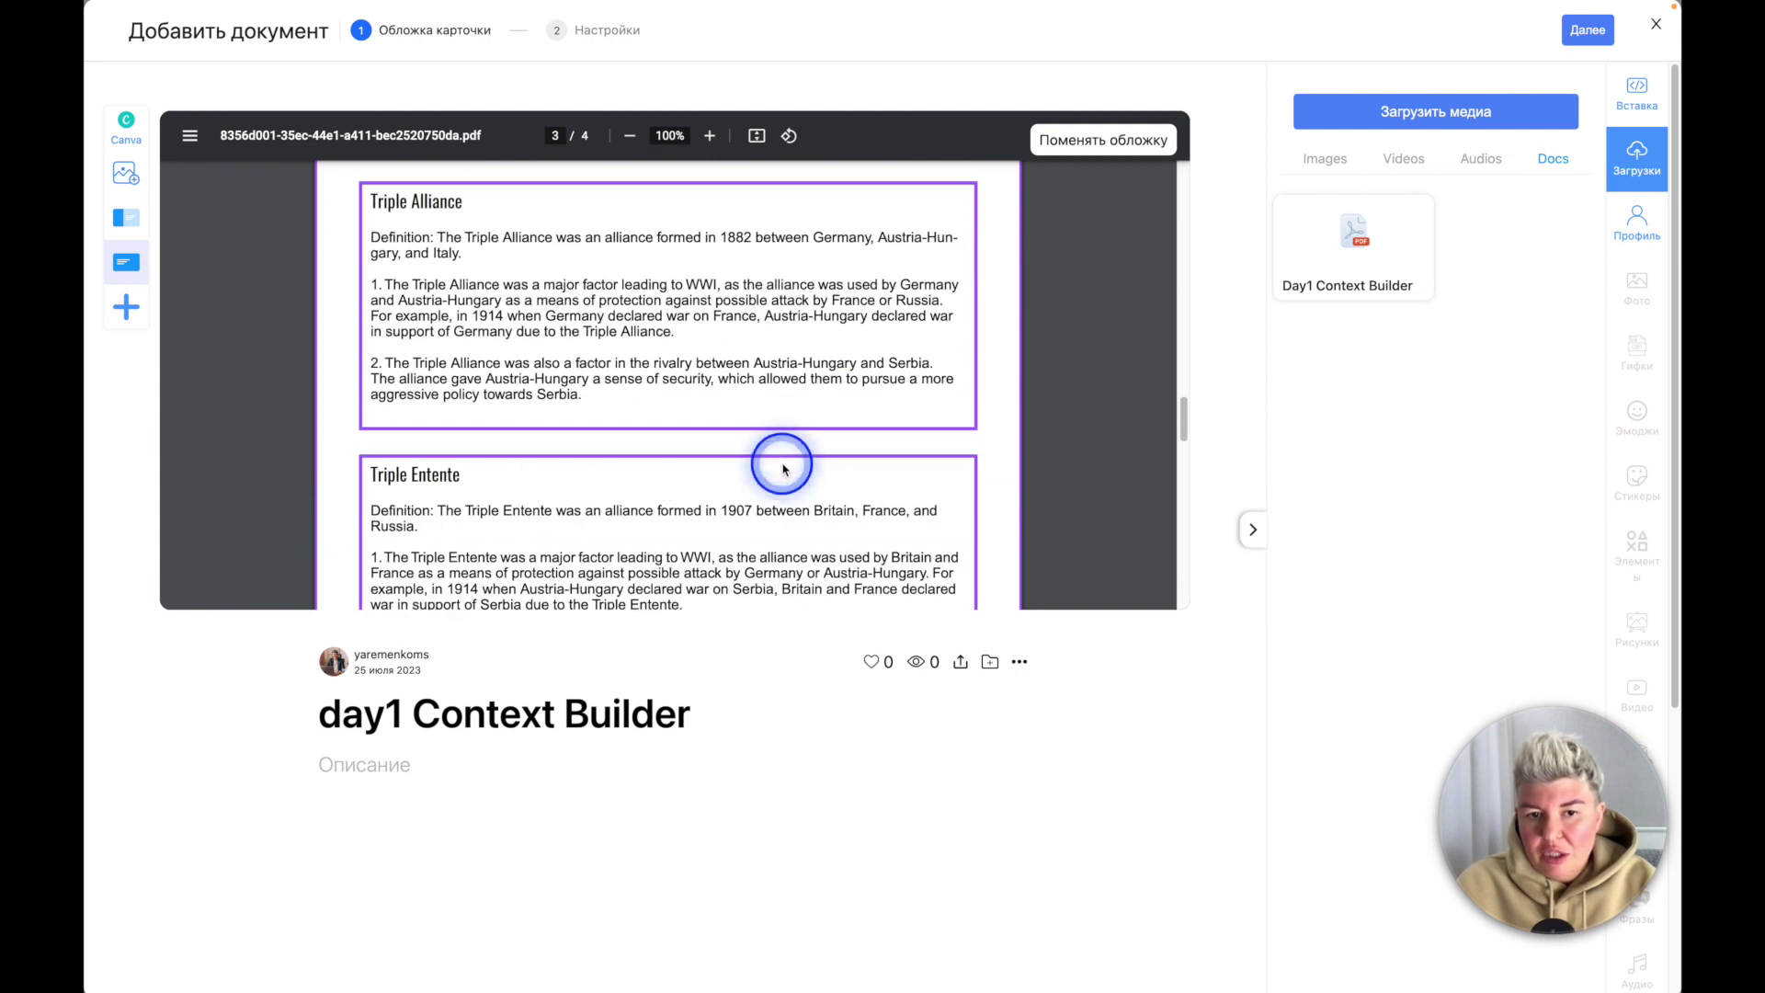
scroll(783, 469, down, 10)
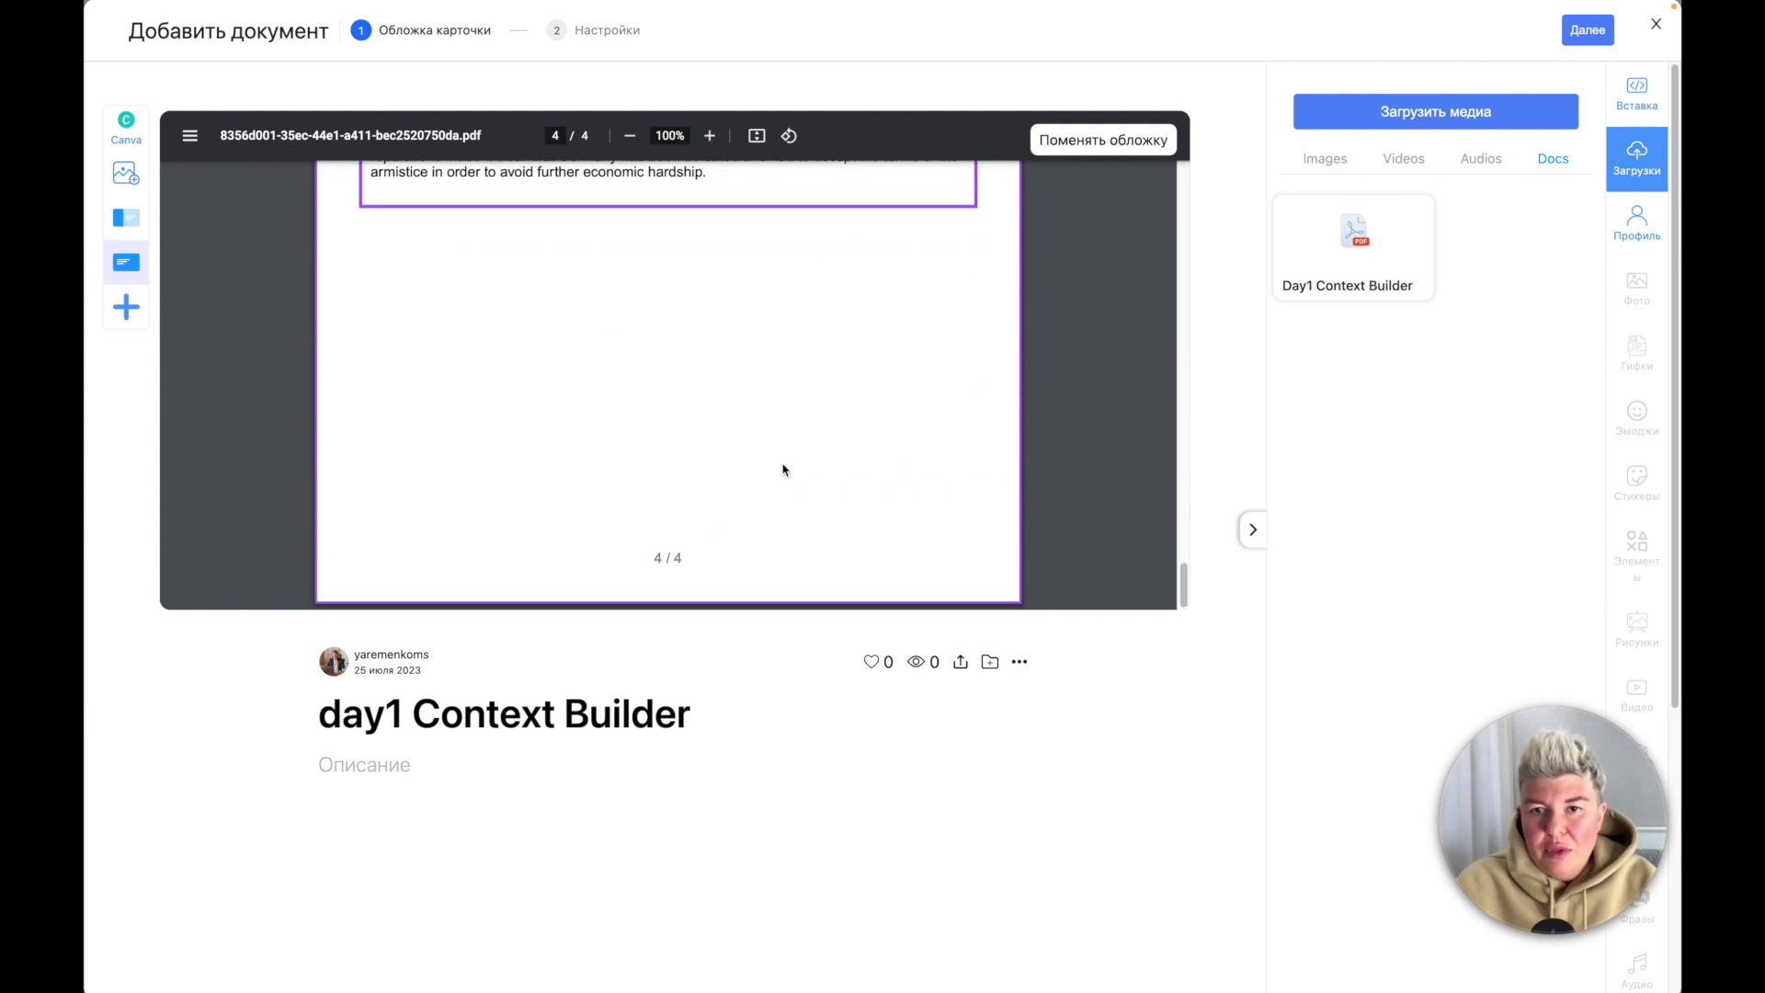
scroll(782, 469, up, 20)
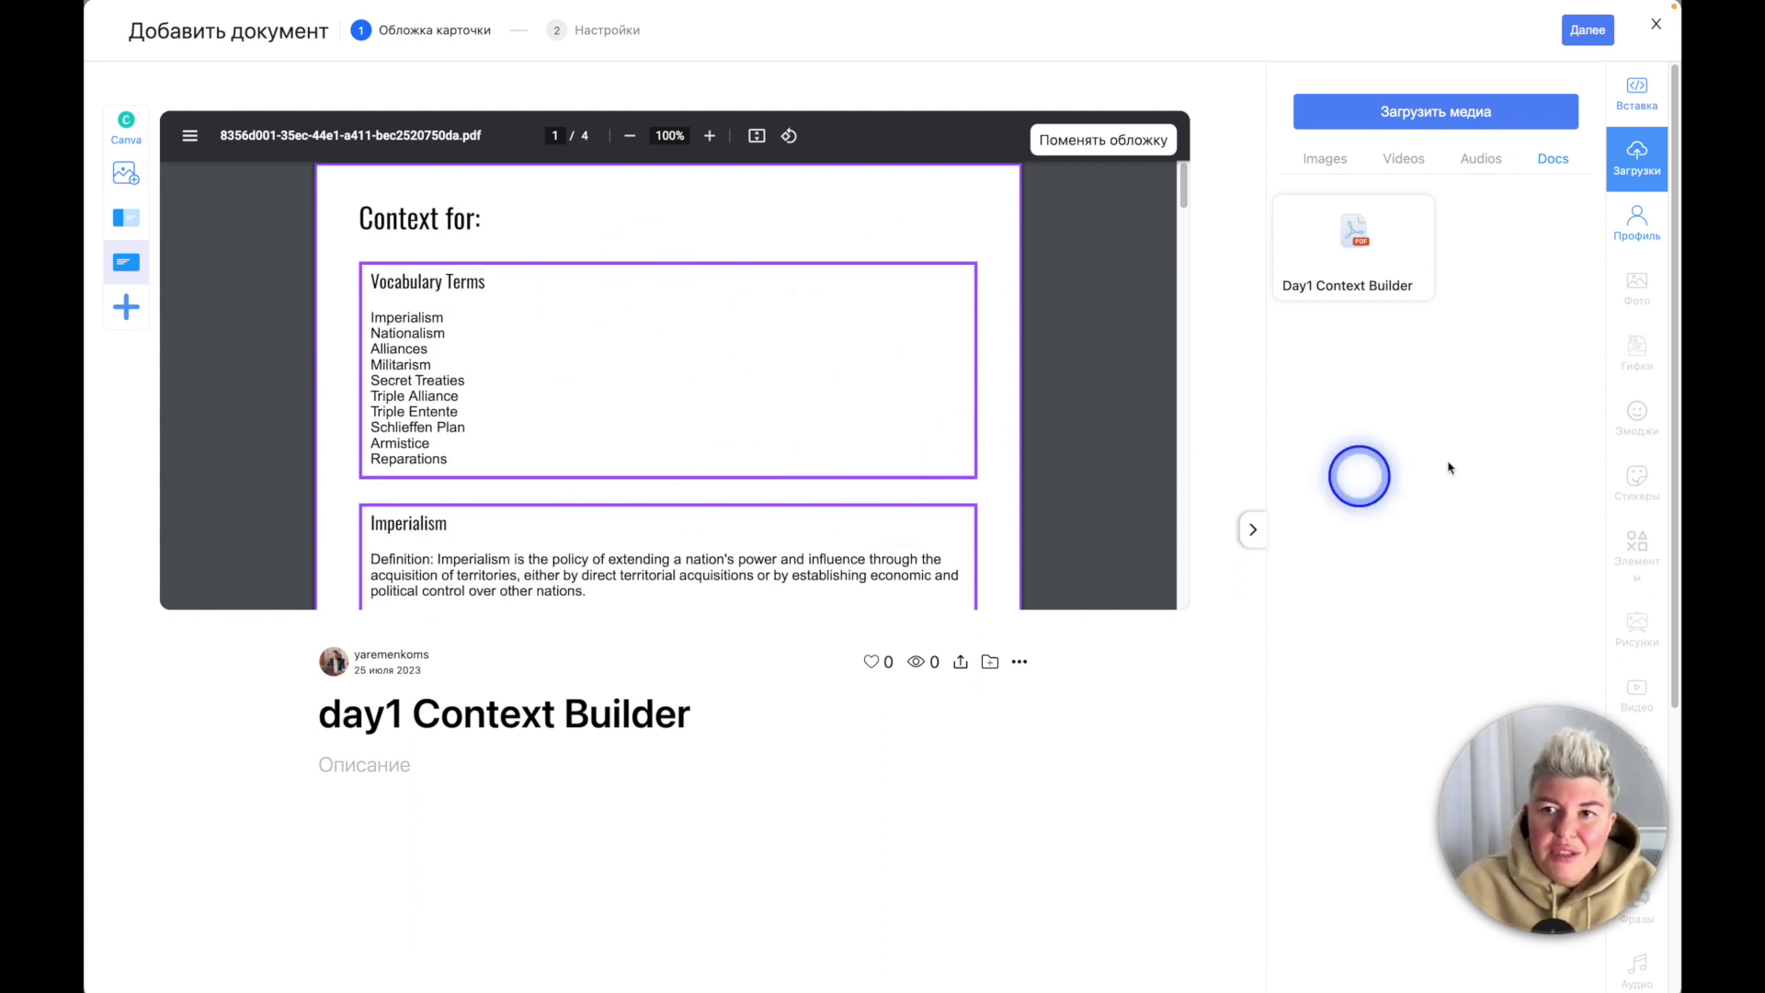
Step: Create the document card with its default settings and view it among the cards of "Раздел 1"
click(1590, 37)
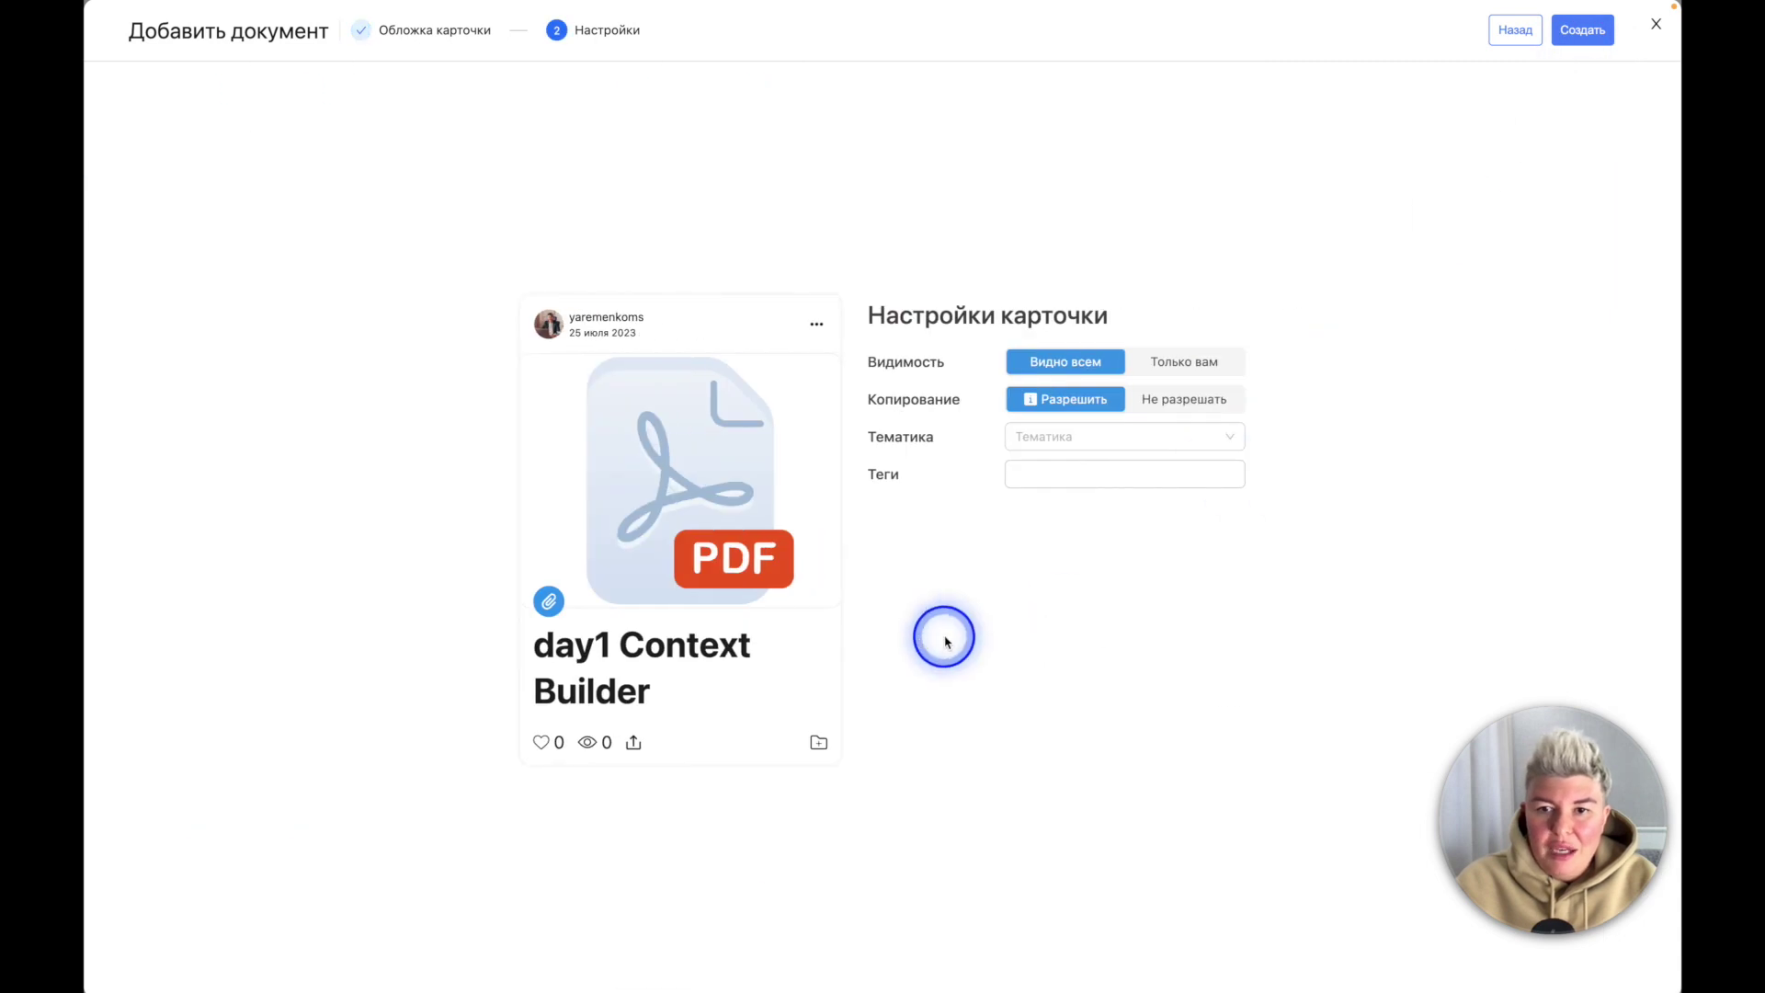
click(1580, 29)
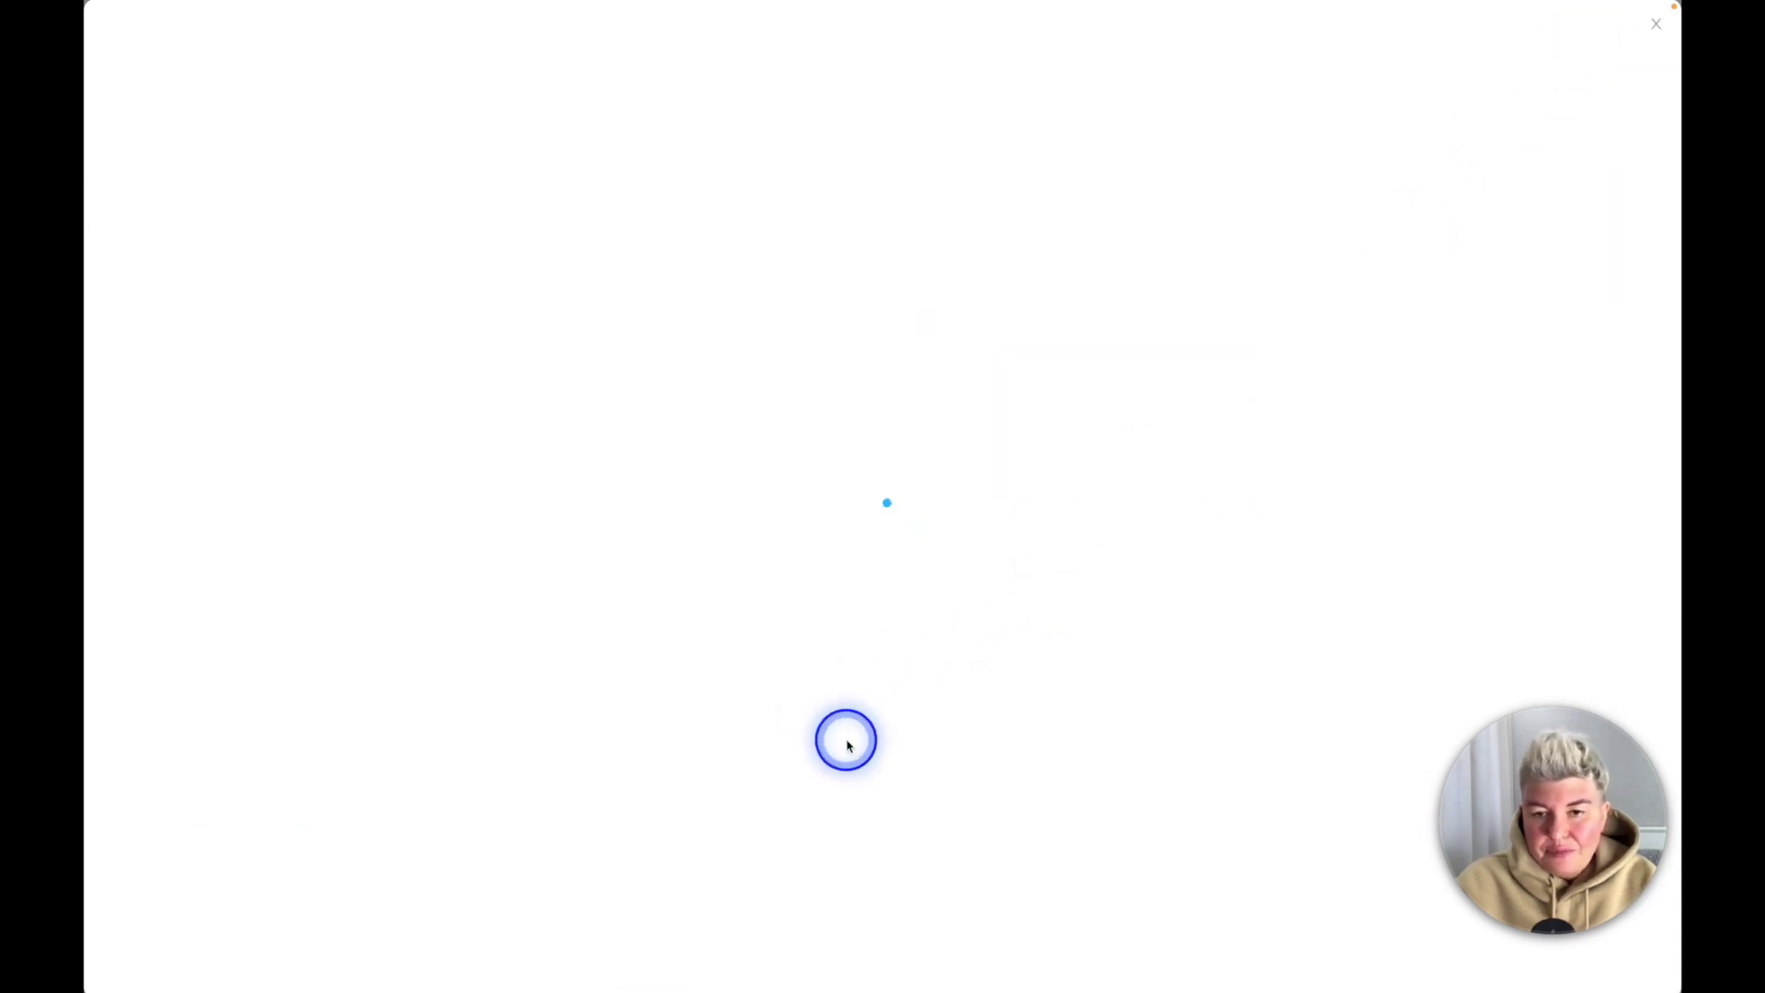
scroll(864, 722, down, 3)
scroll(864, 722, down, 1)
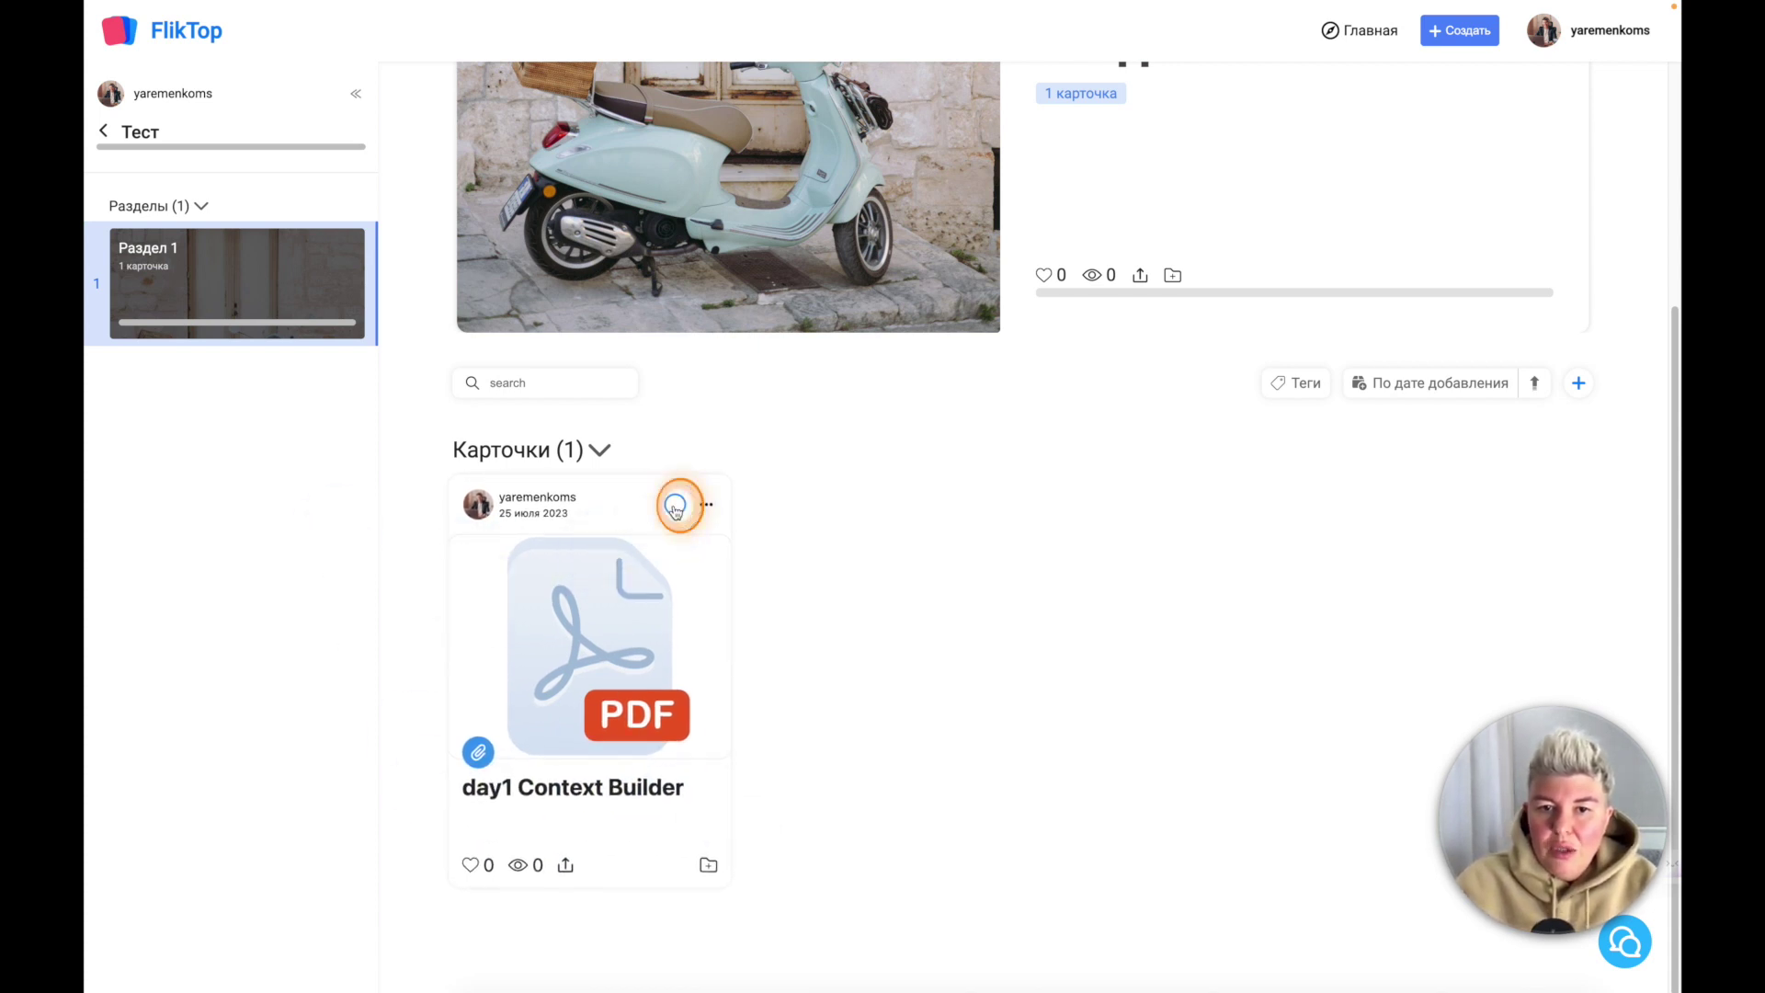
Step: Start an Аудио card in the section and show the audio library with its Spotify content
click(1579, 383)
click(713, 268)
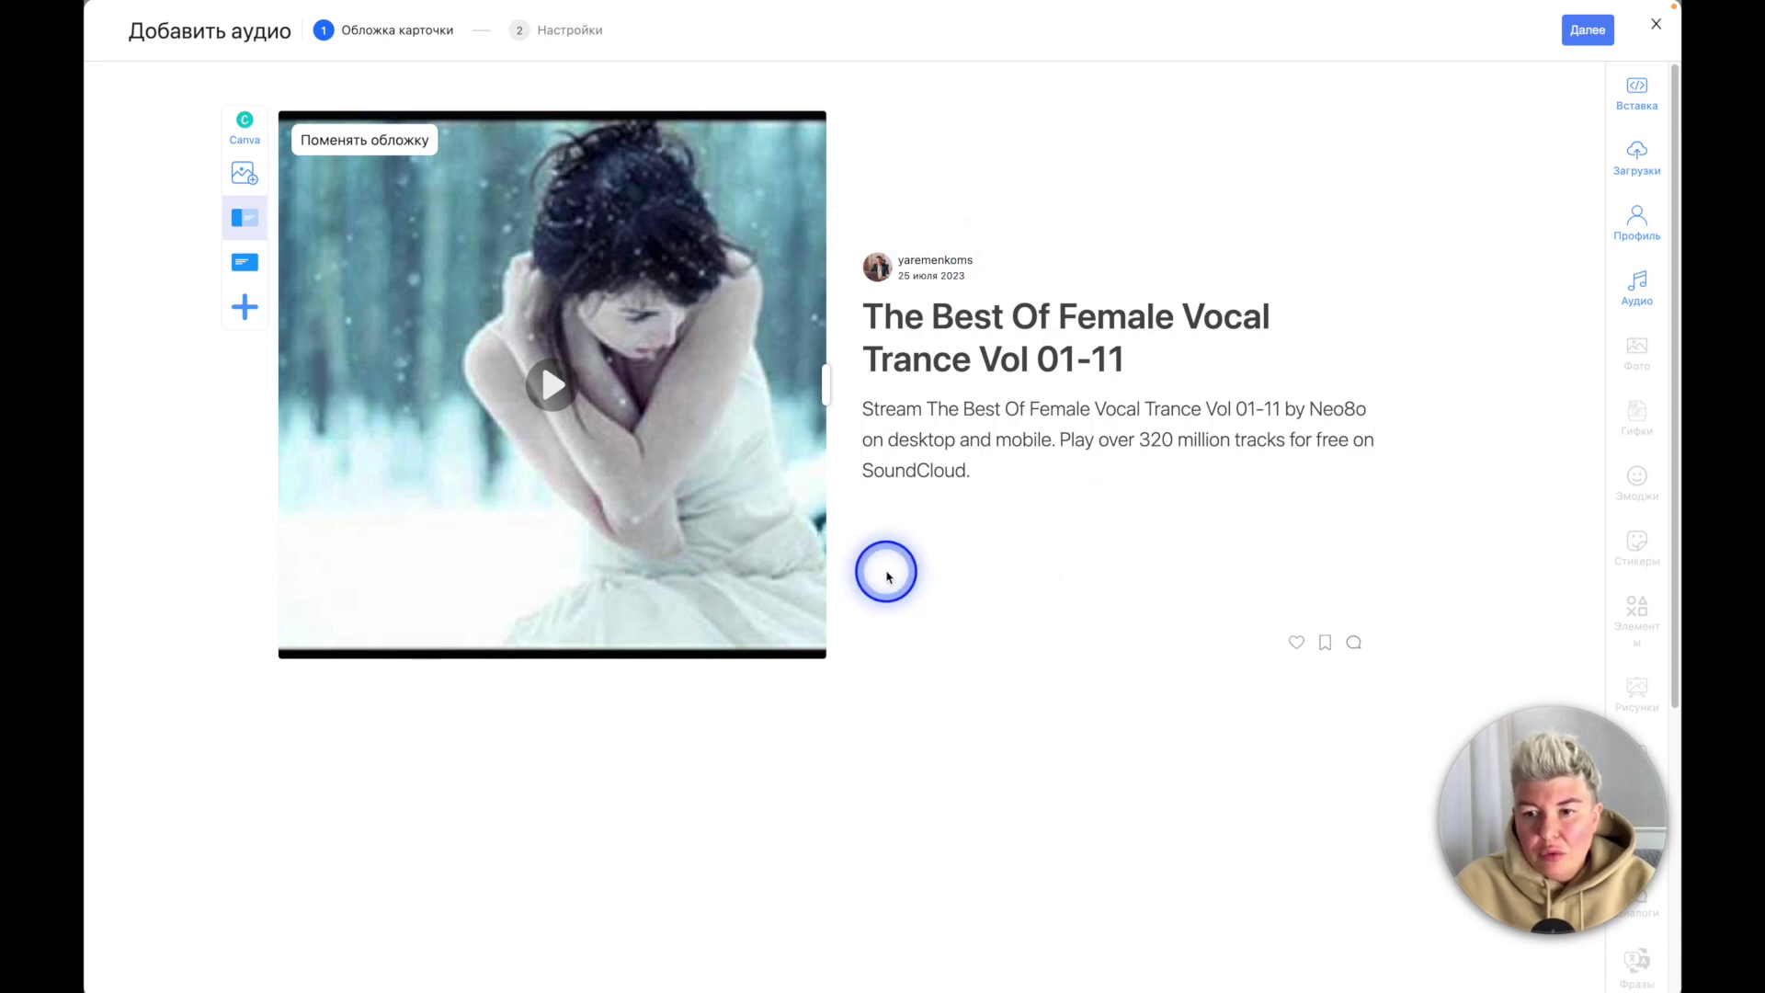
click(1636, 285)
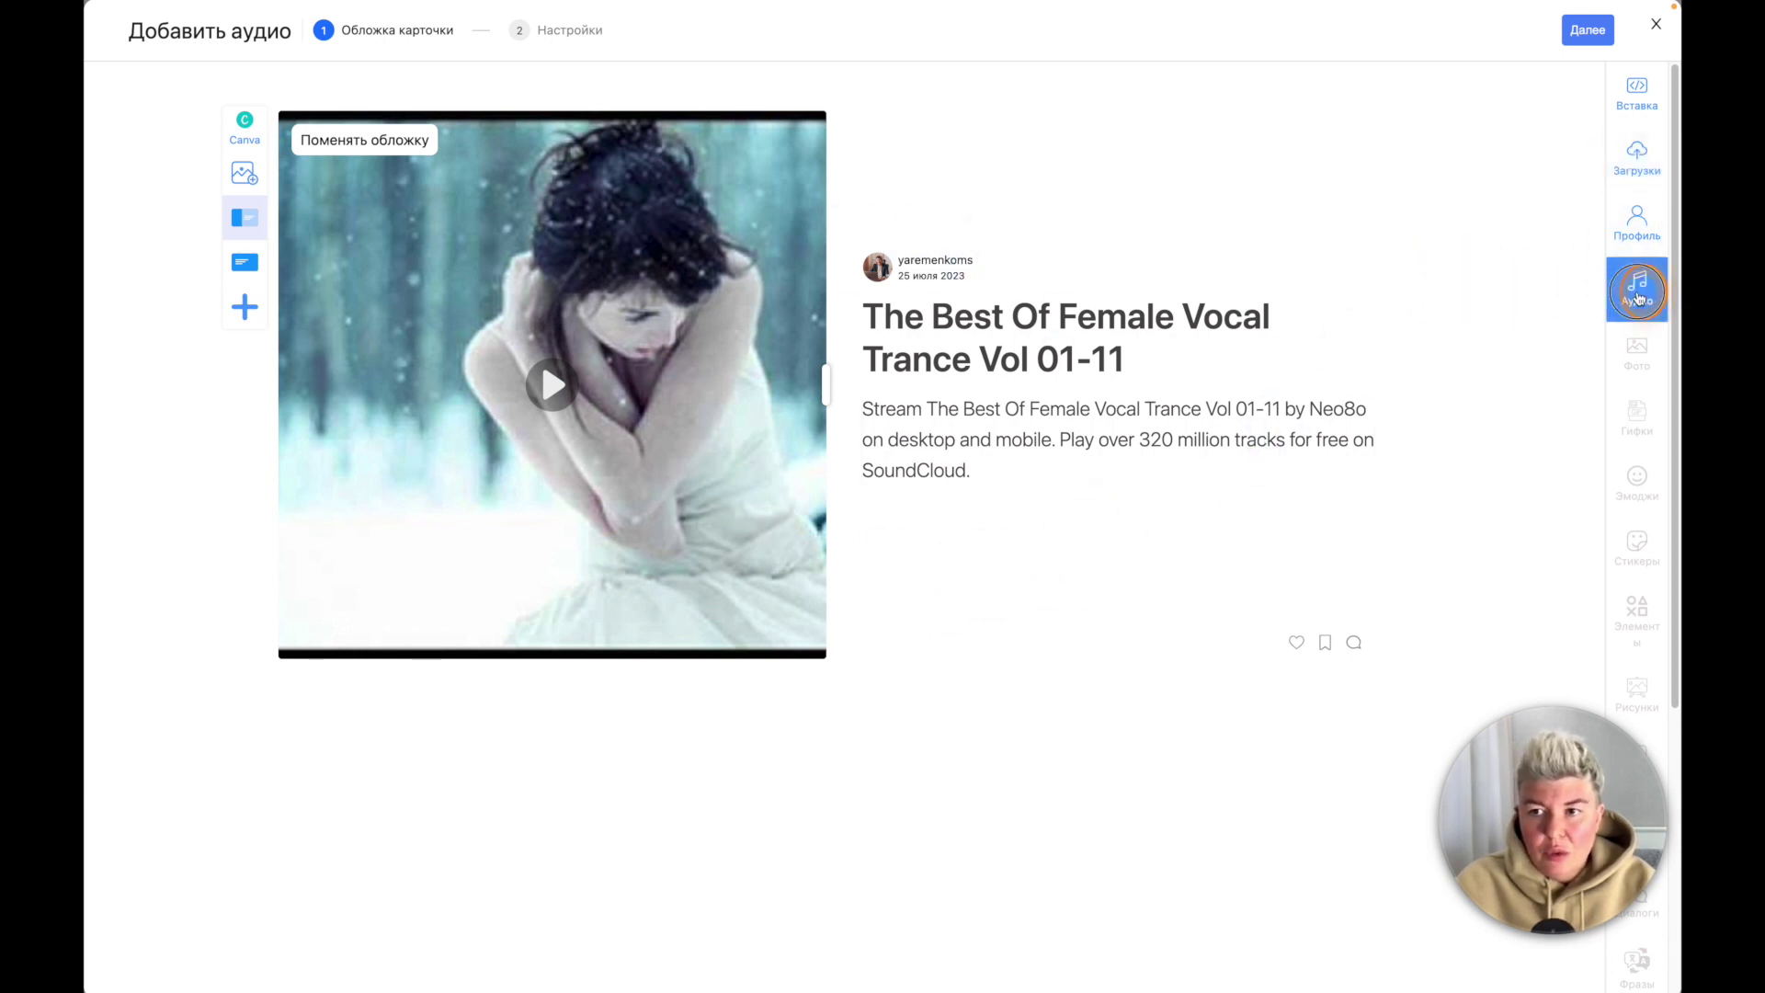
click(1638, 293)
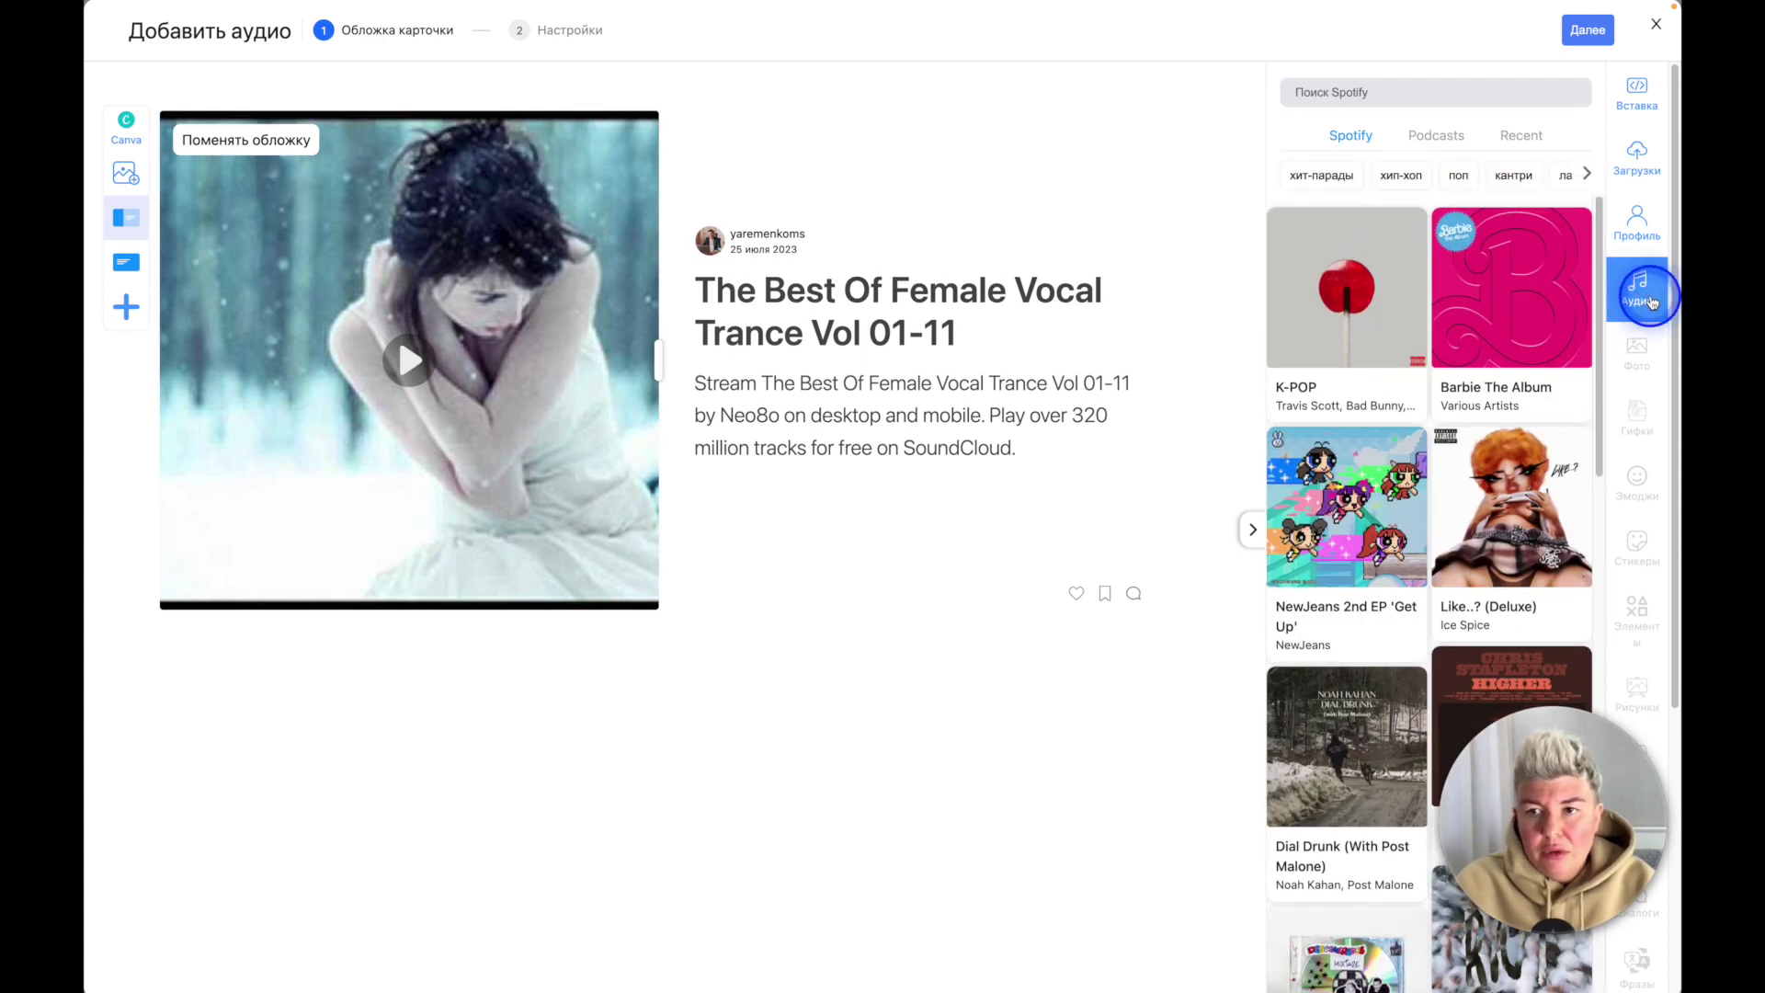
Step: Check the podcast source, return to Spotify, and try the K-POP track as the card's audio
click(1440, 137)
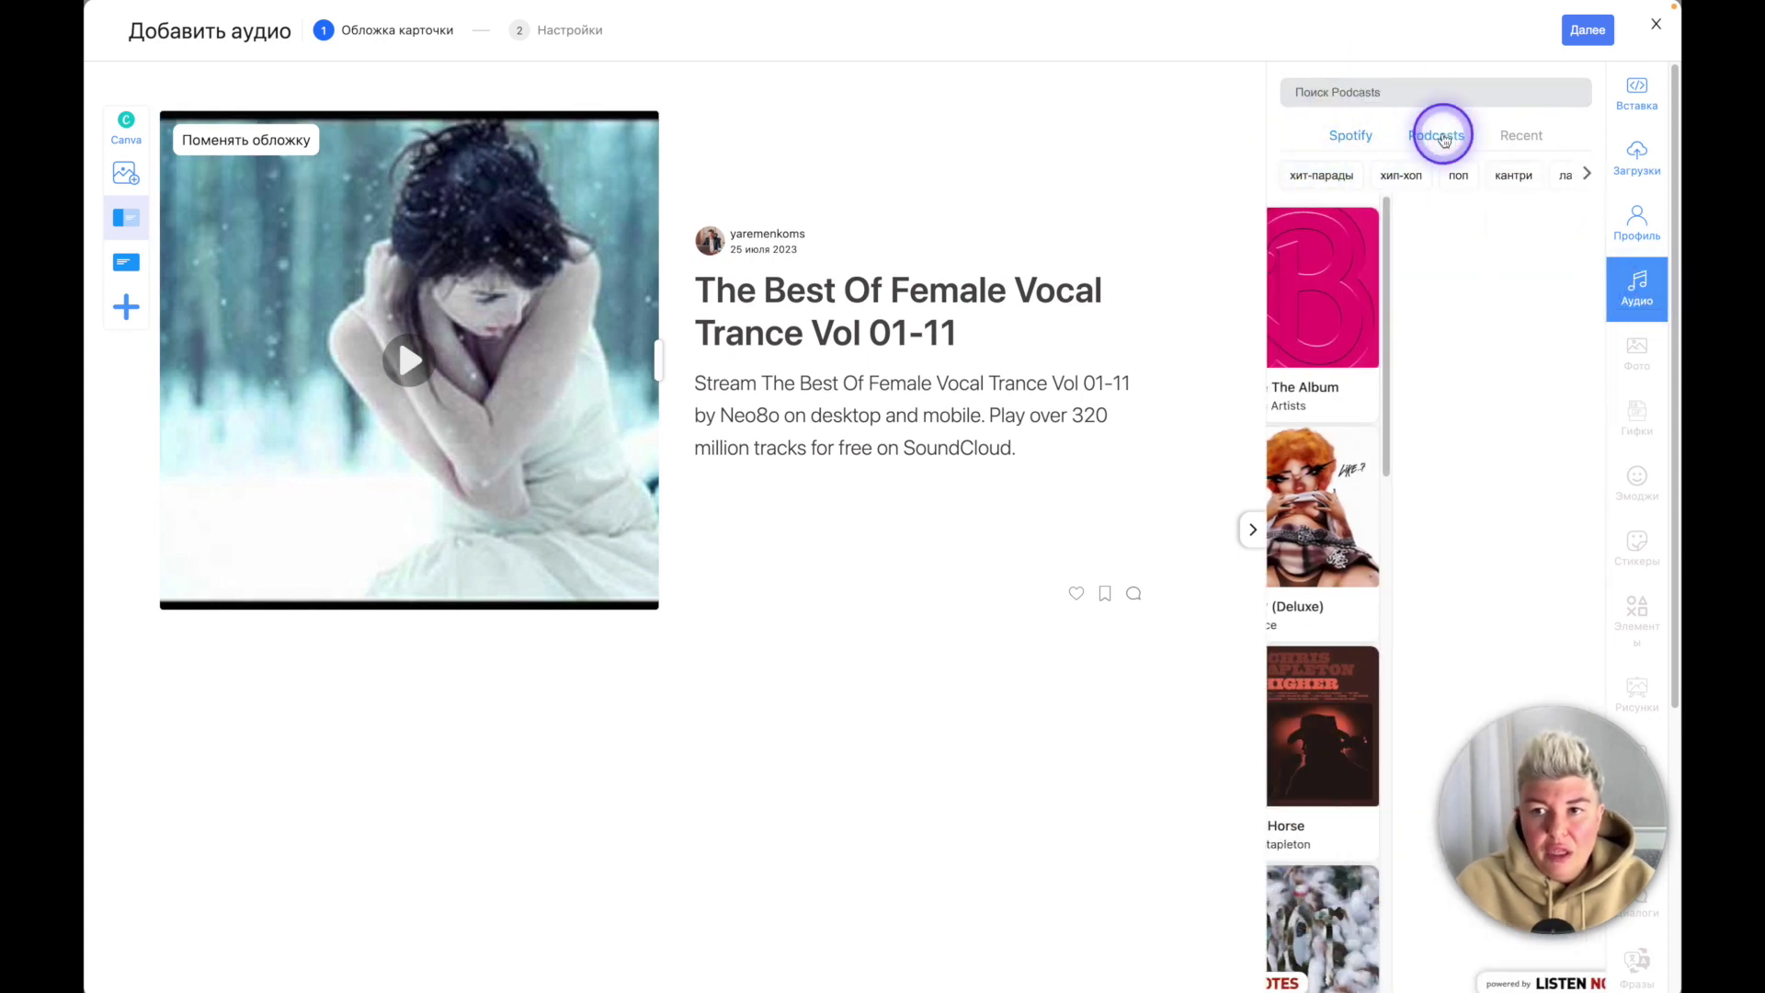
click(1361, 138)
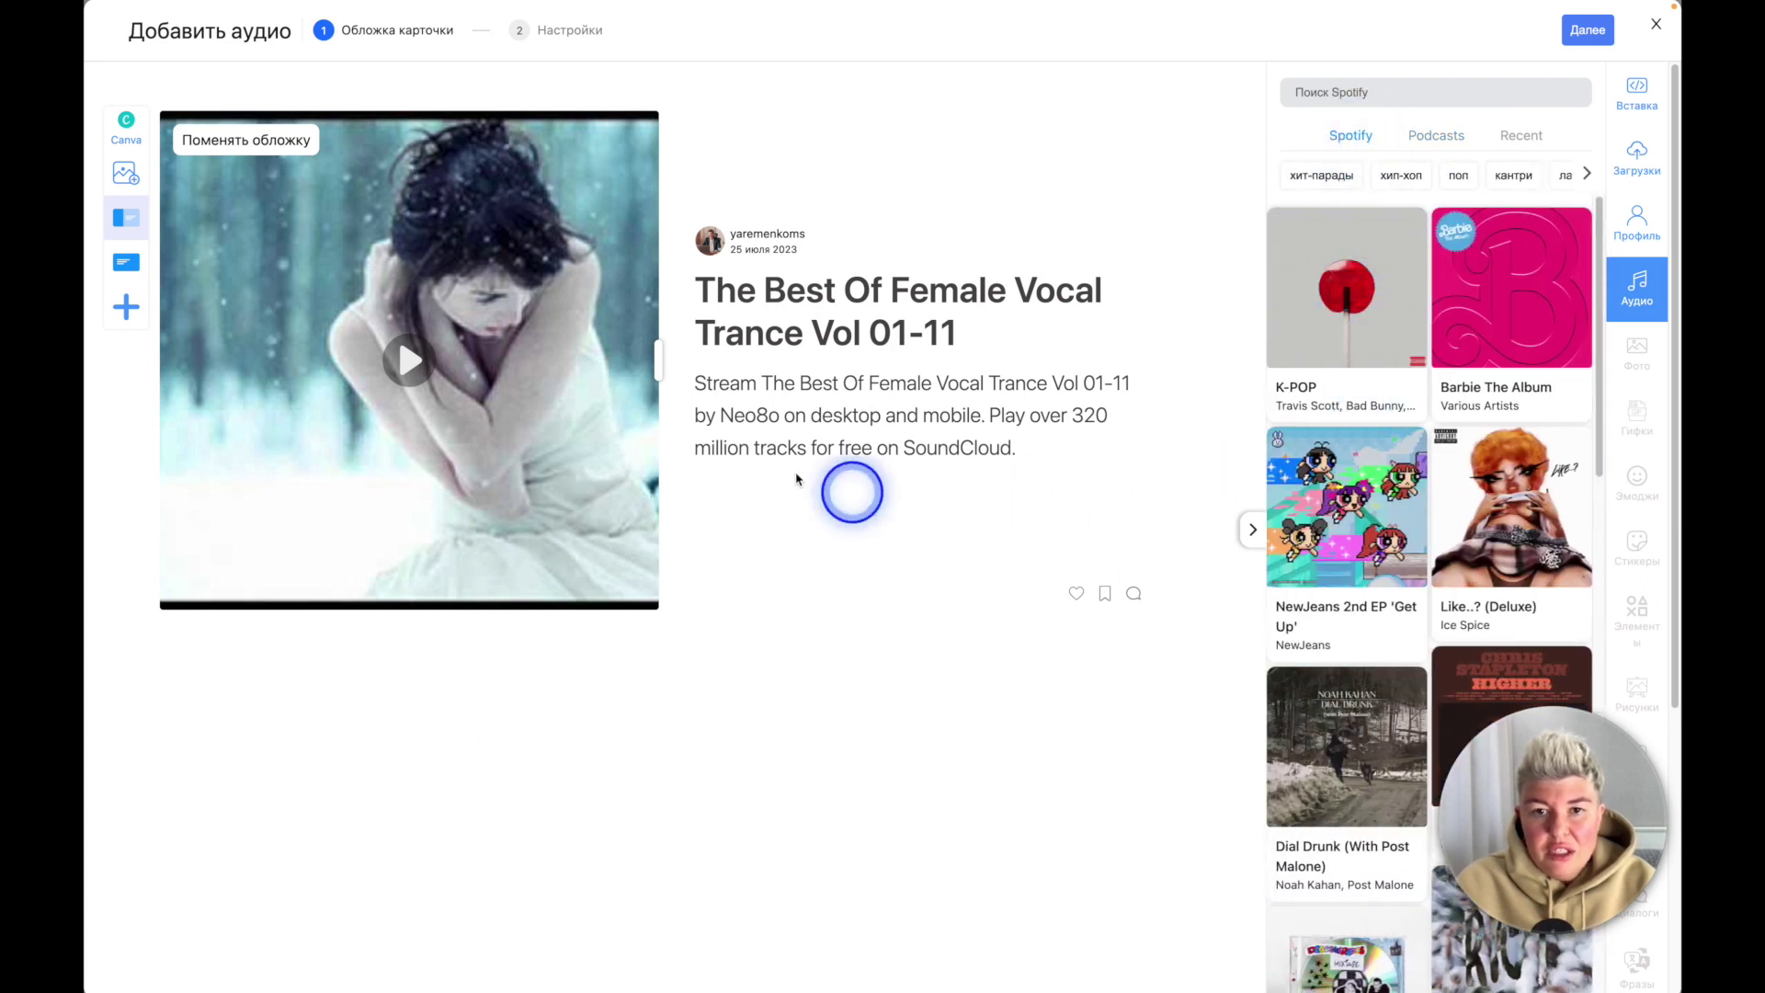
mouse_move(1505, 307)
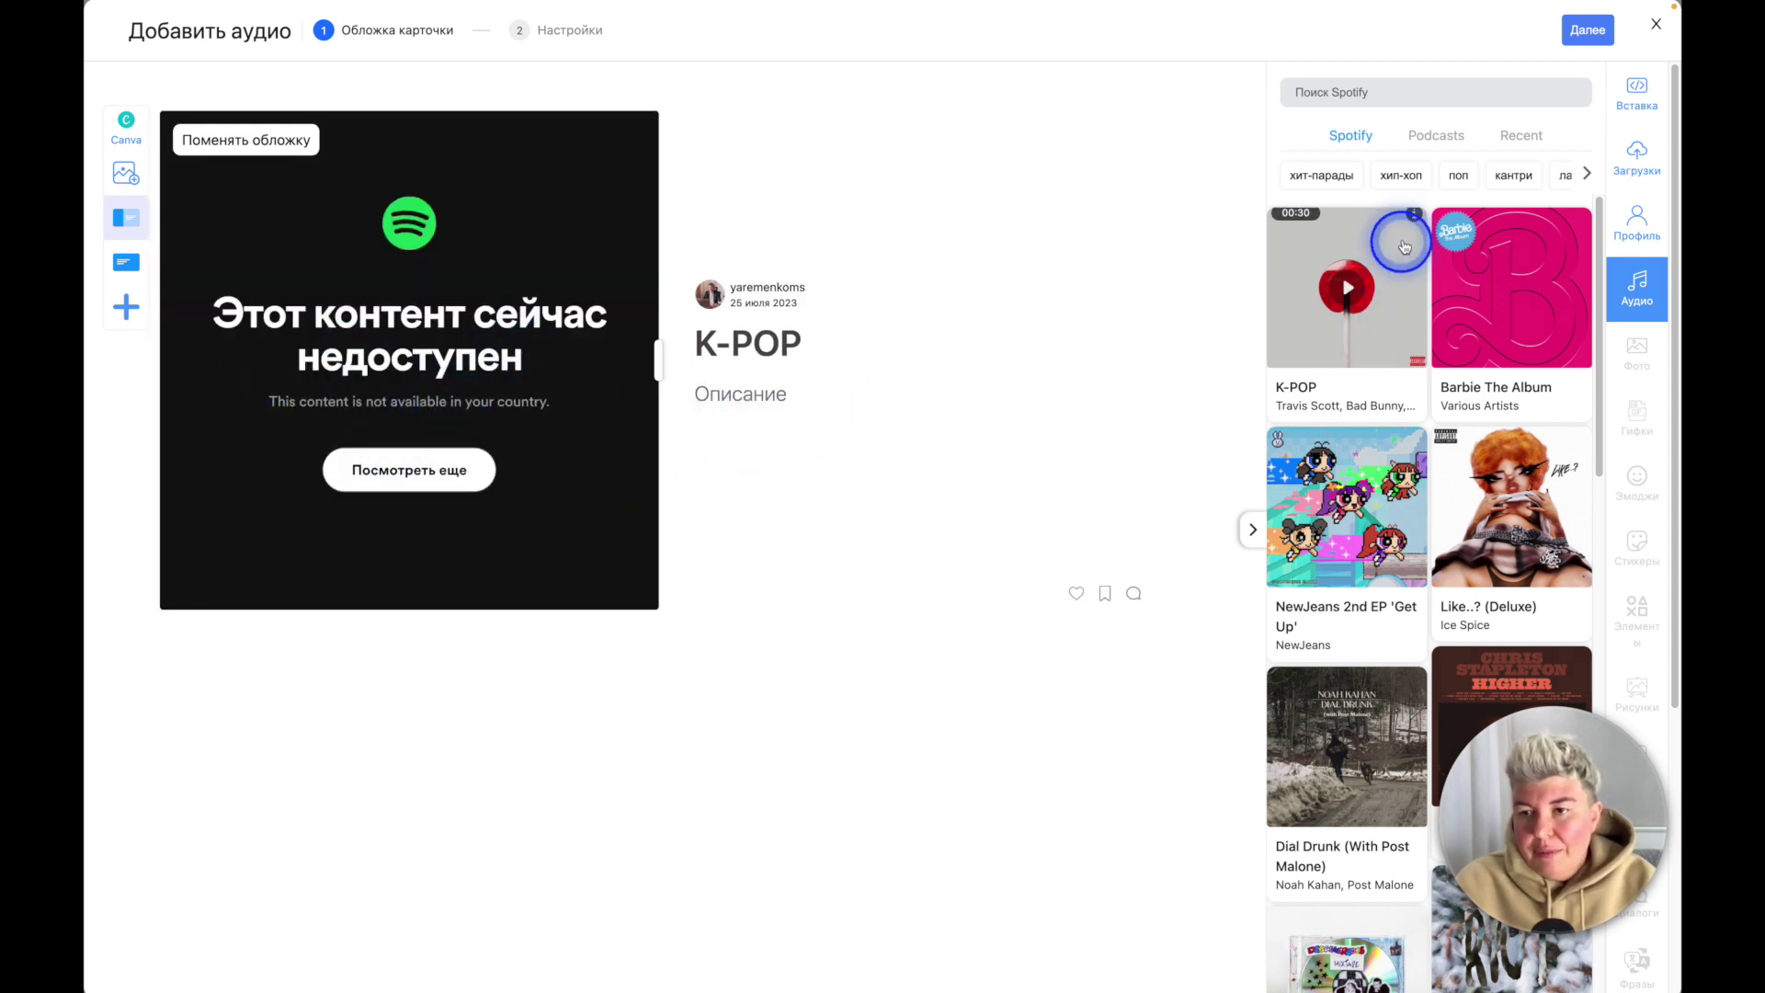
mouse_move(1330, 336)
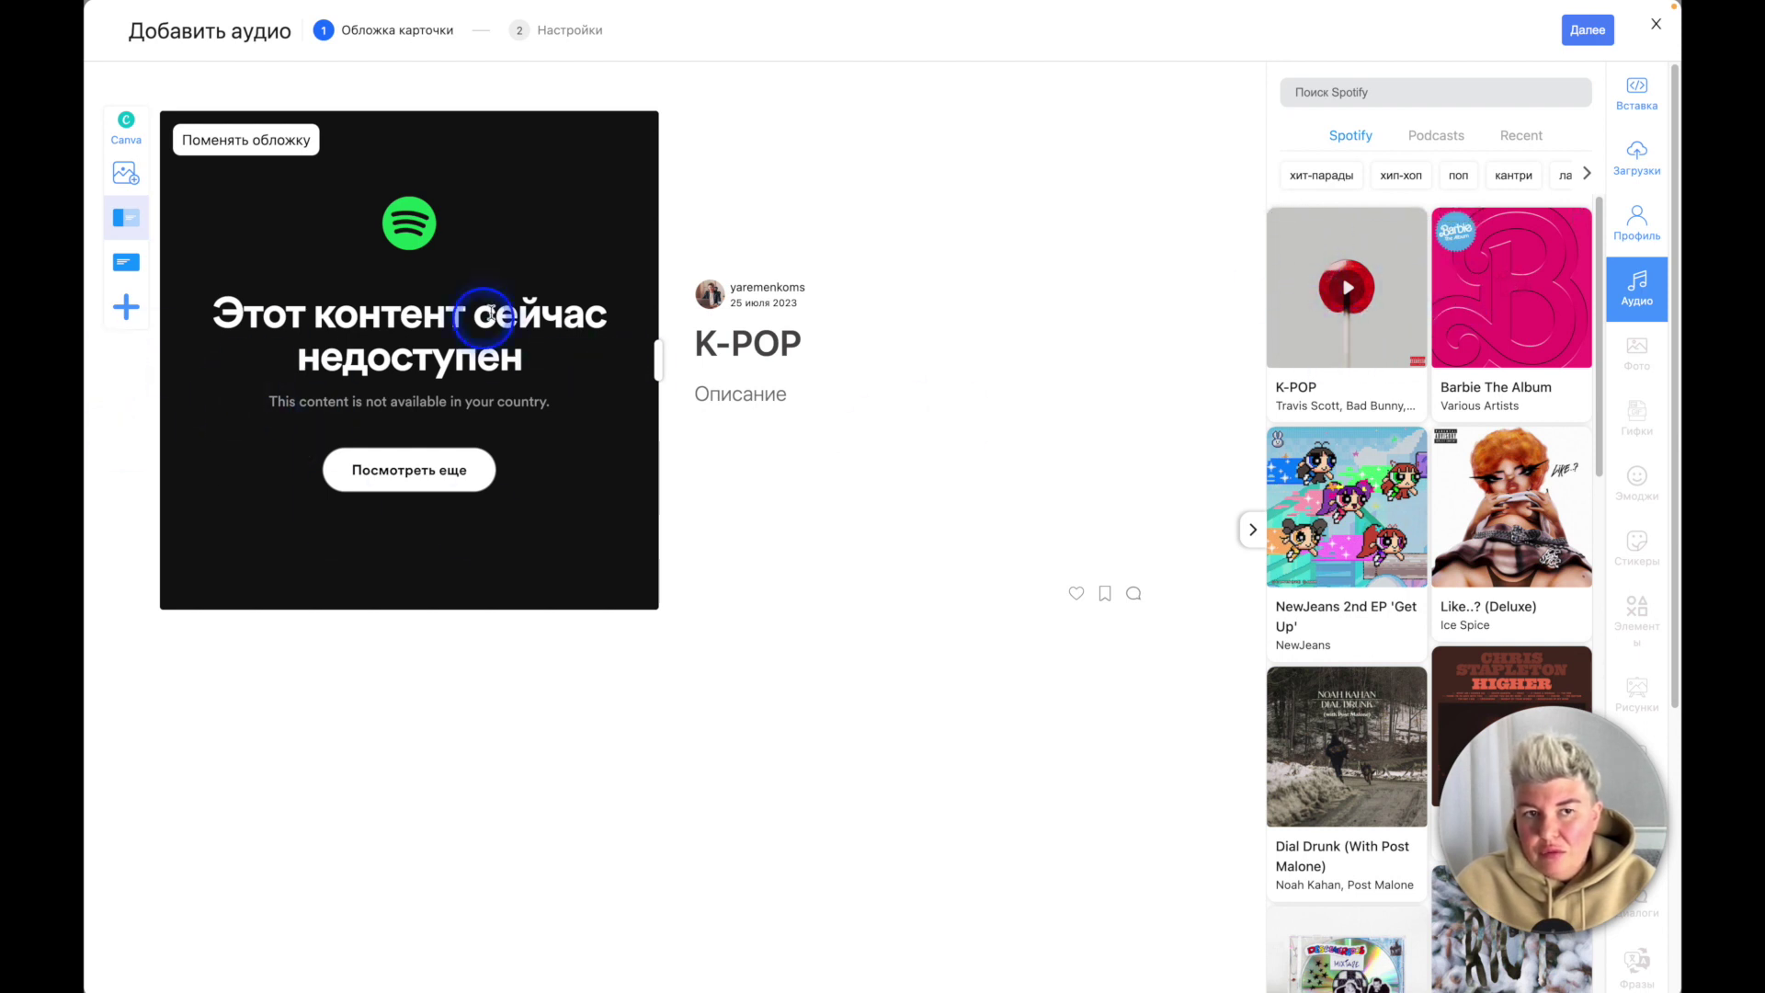
mouse_move(1361, 305)
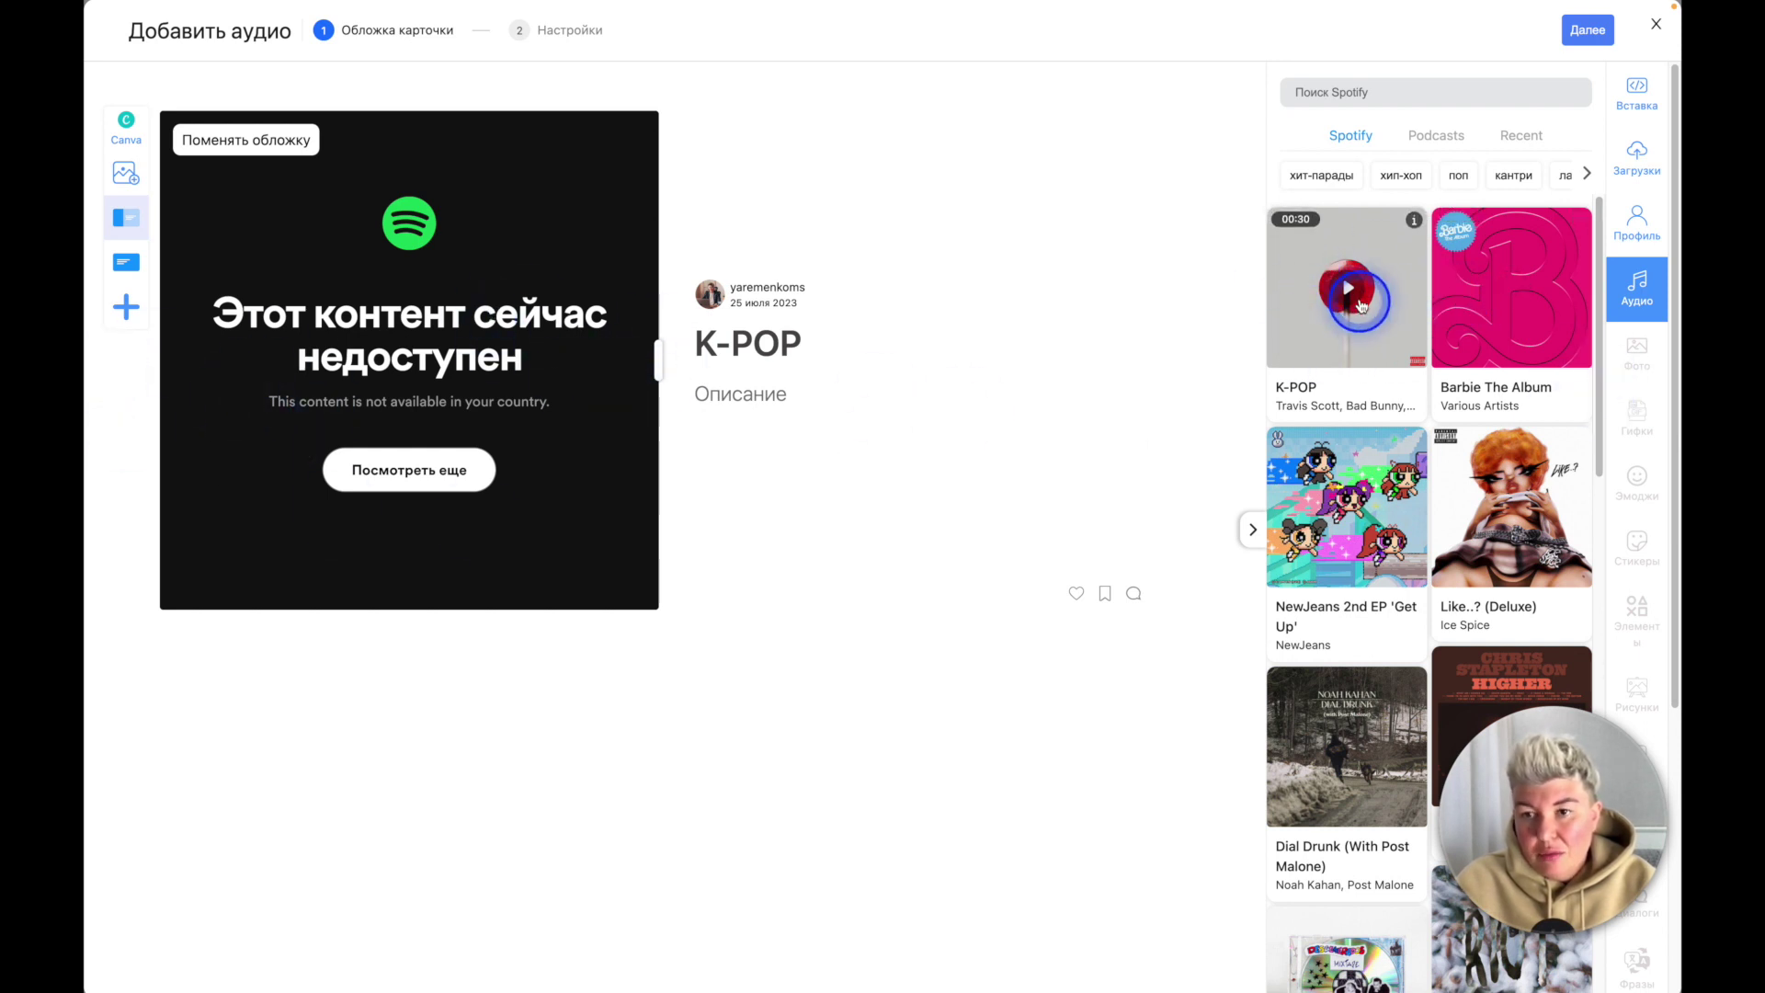
Step: Insert the Psyjournals podcast about online higher education into the card and check the recently used audio
click(1435, 135)
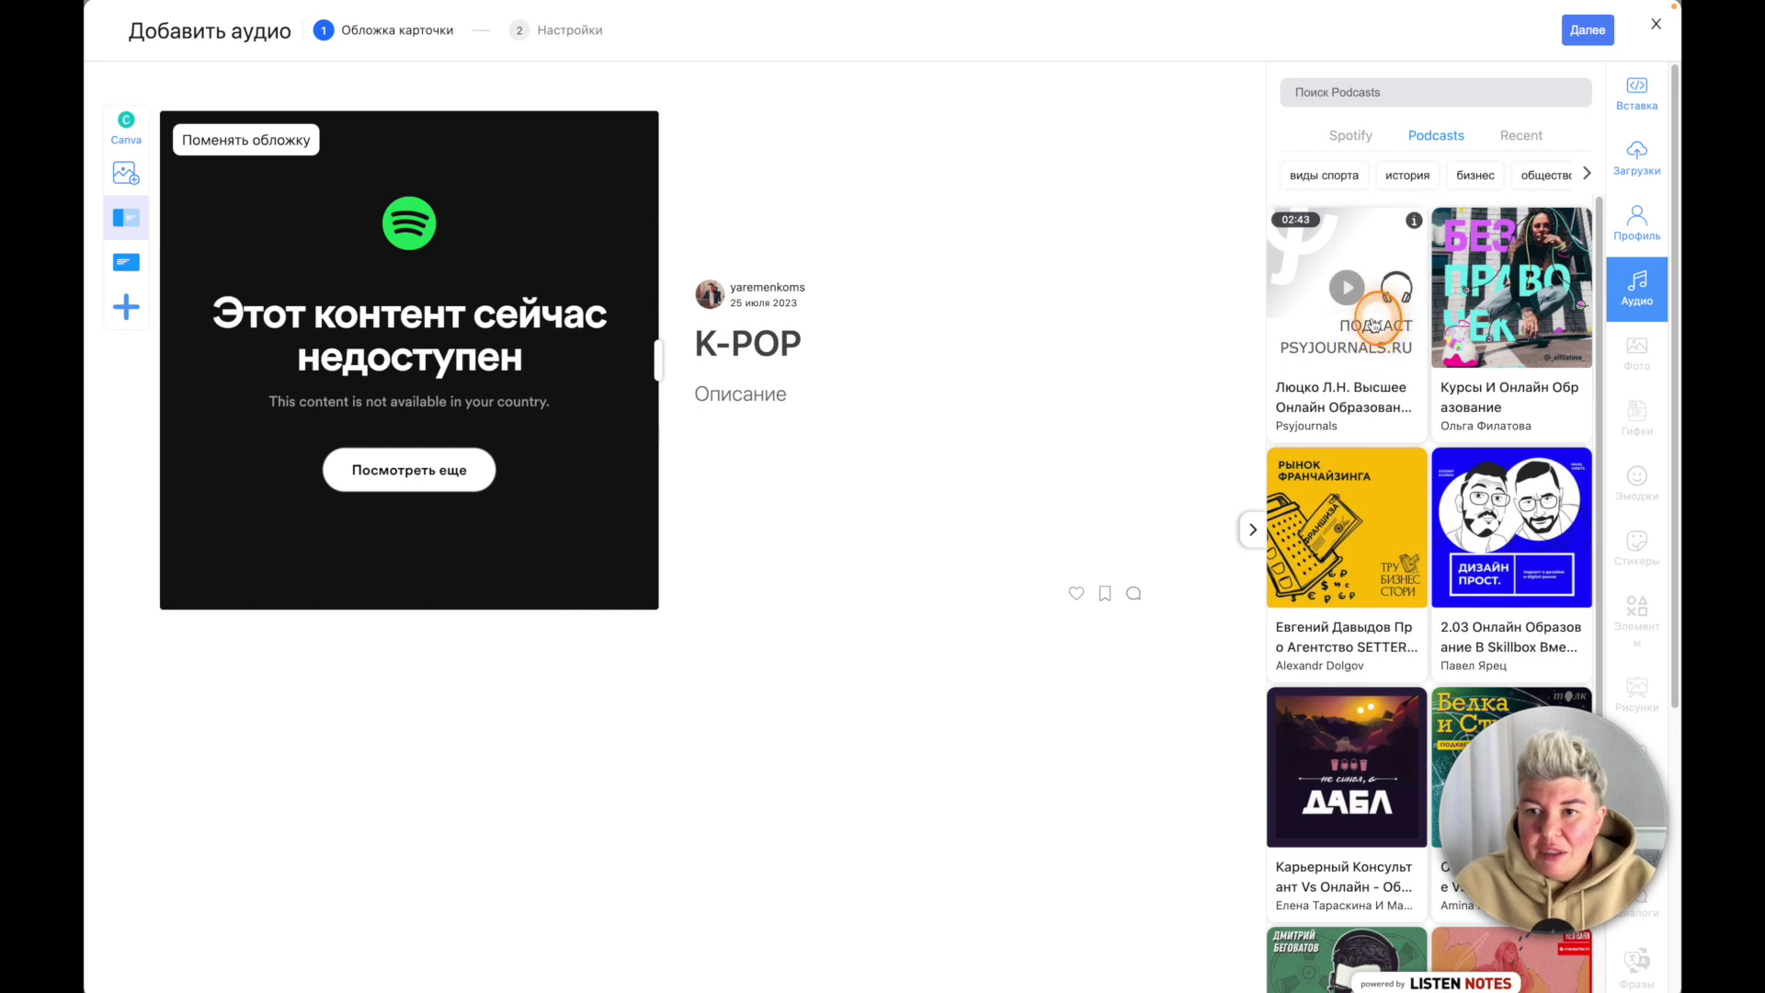
click(1371, 326)
scroll(1490, 478, down, 3)
scroll(1490, 501, up, 3)
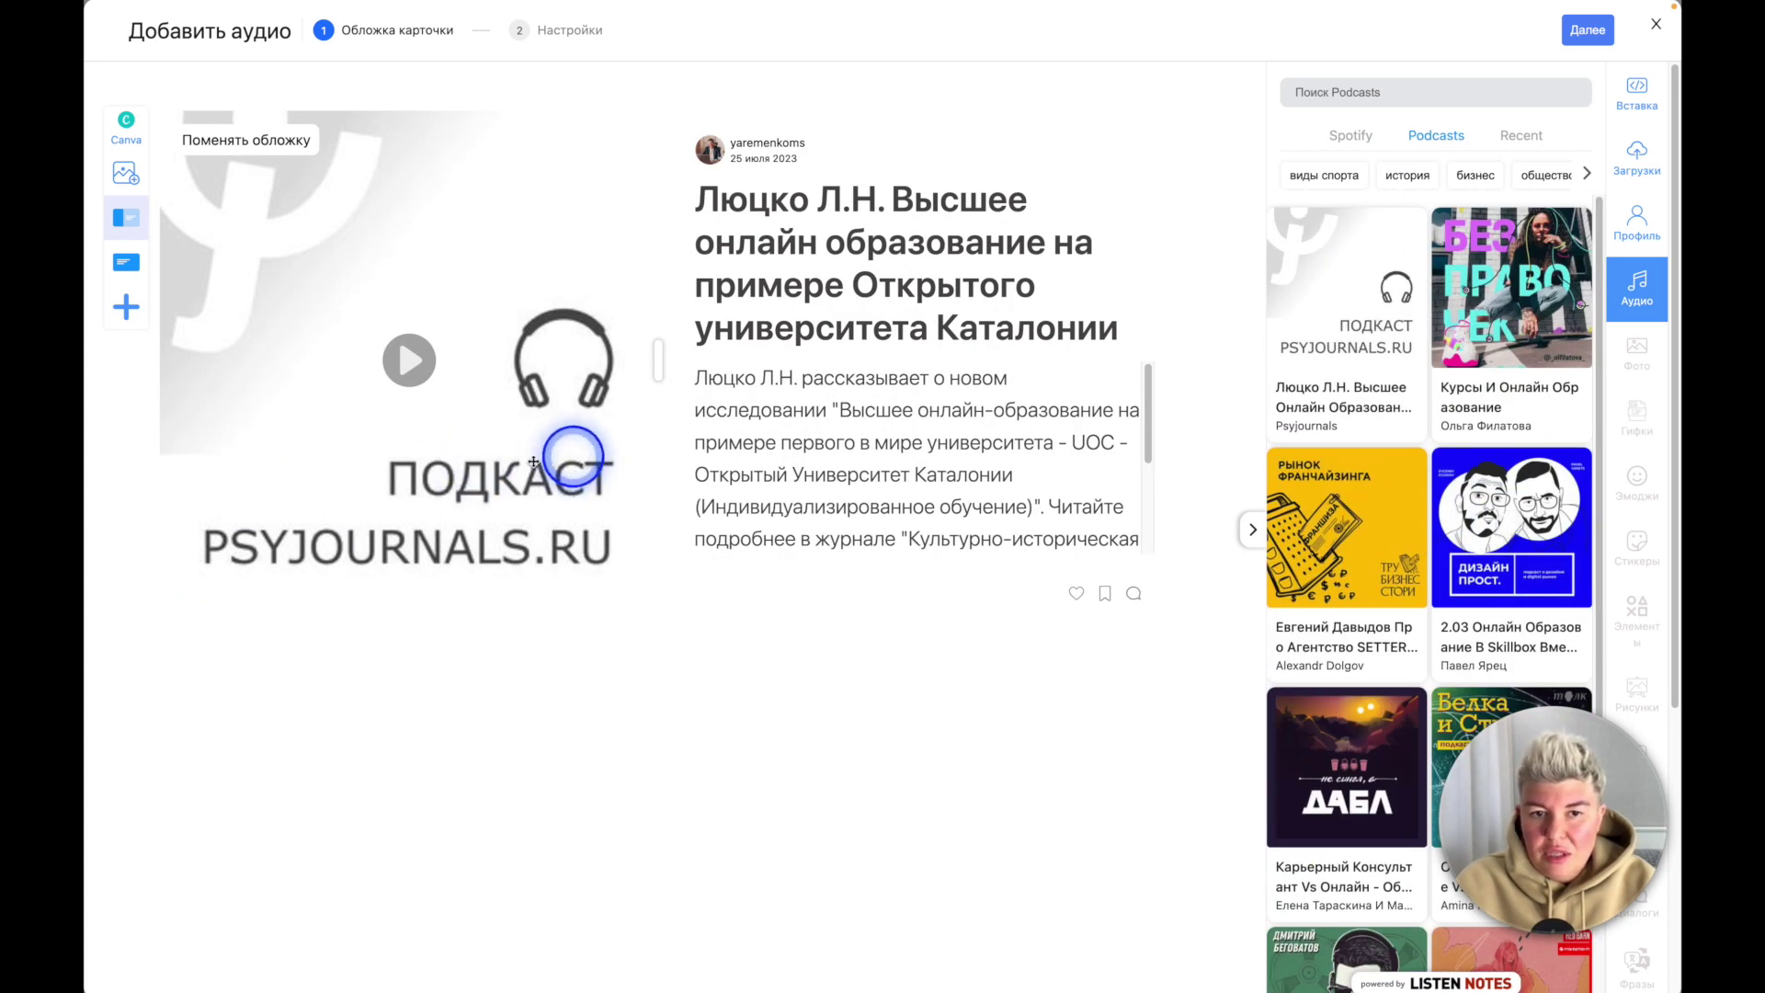
click(1533, 137)
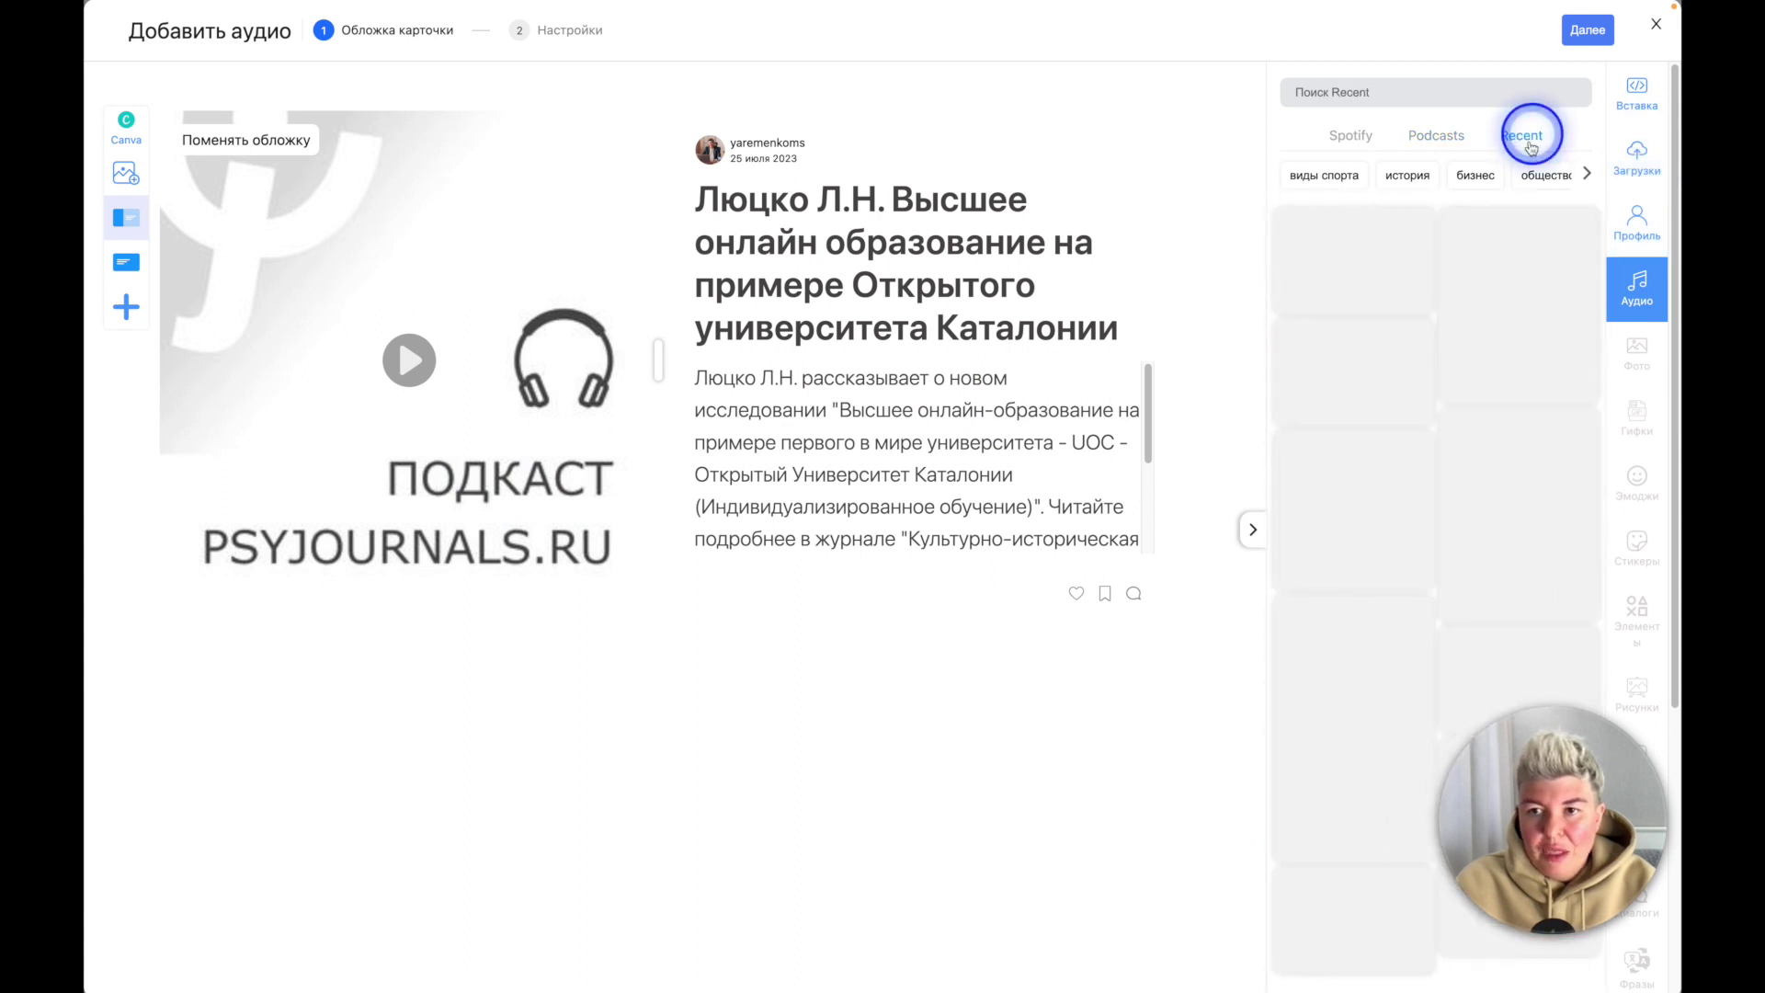
click(1440, 147)
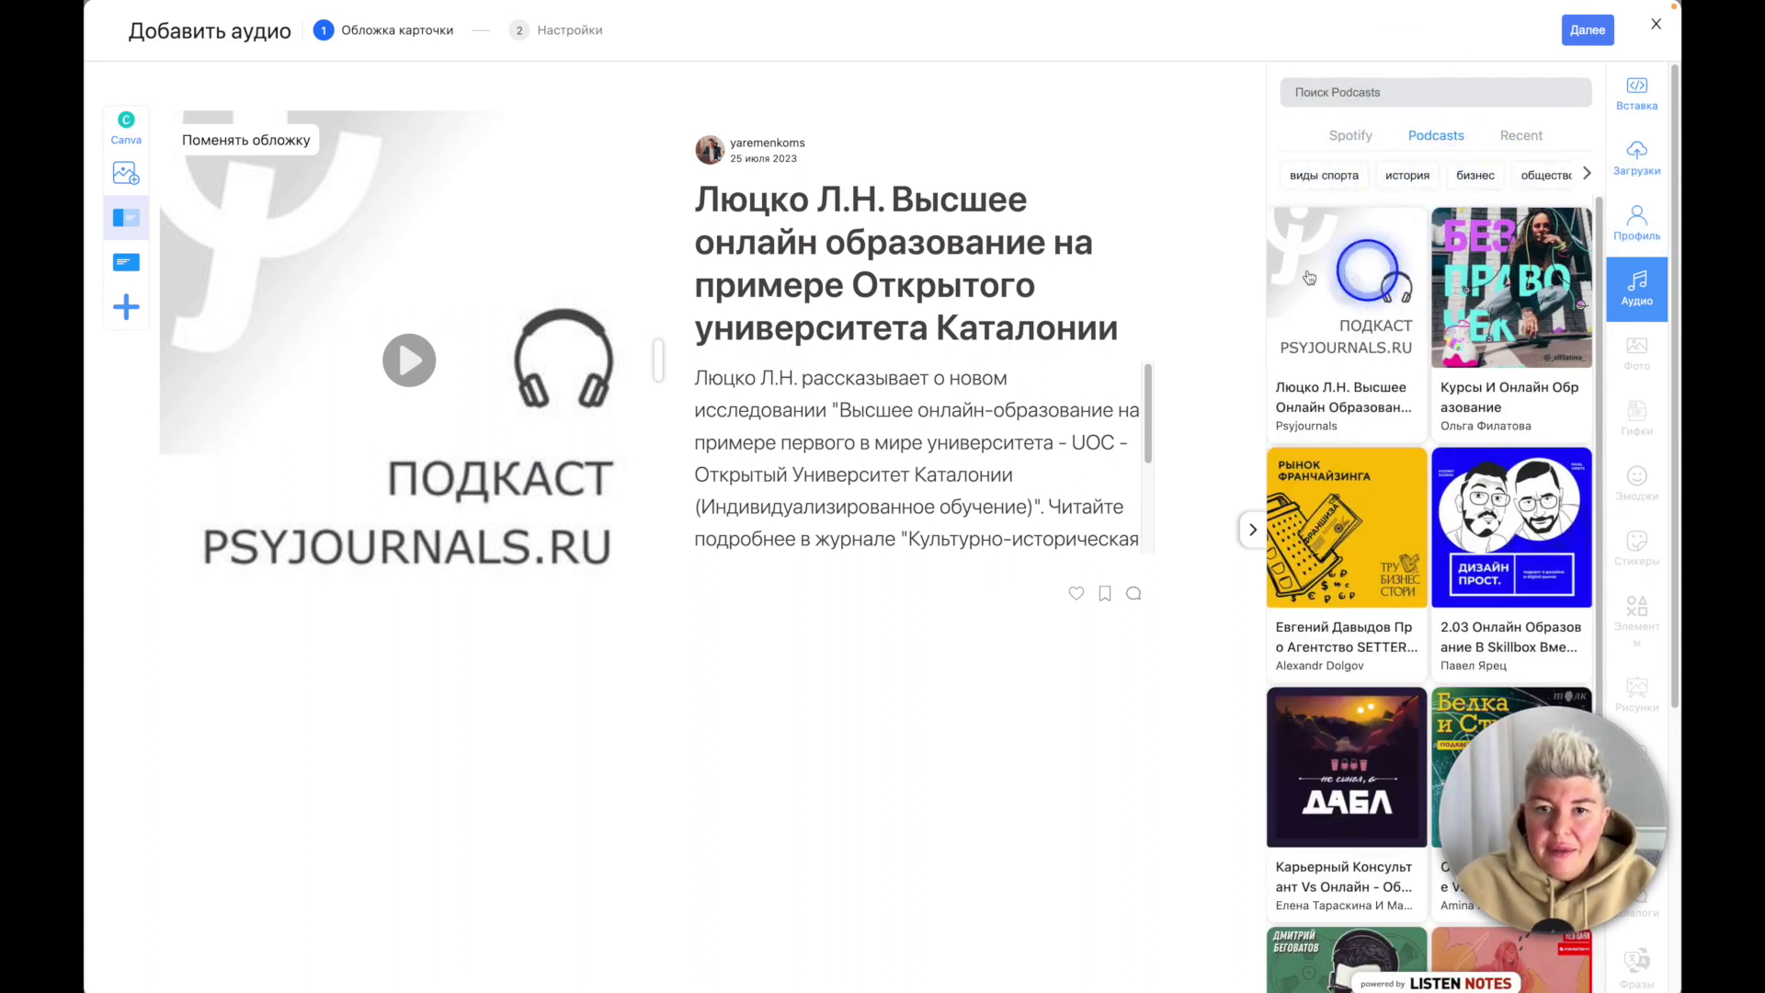
Step: Upload CD1Track001.mp3 from the computer as the card's audio and play a short part of it
click(1637, 159)
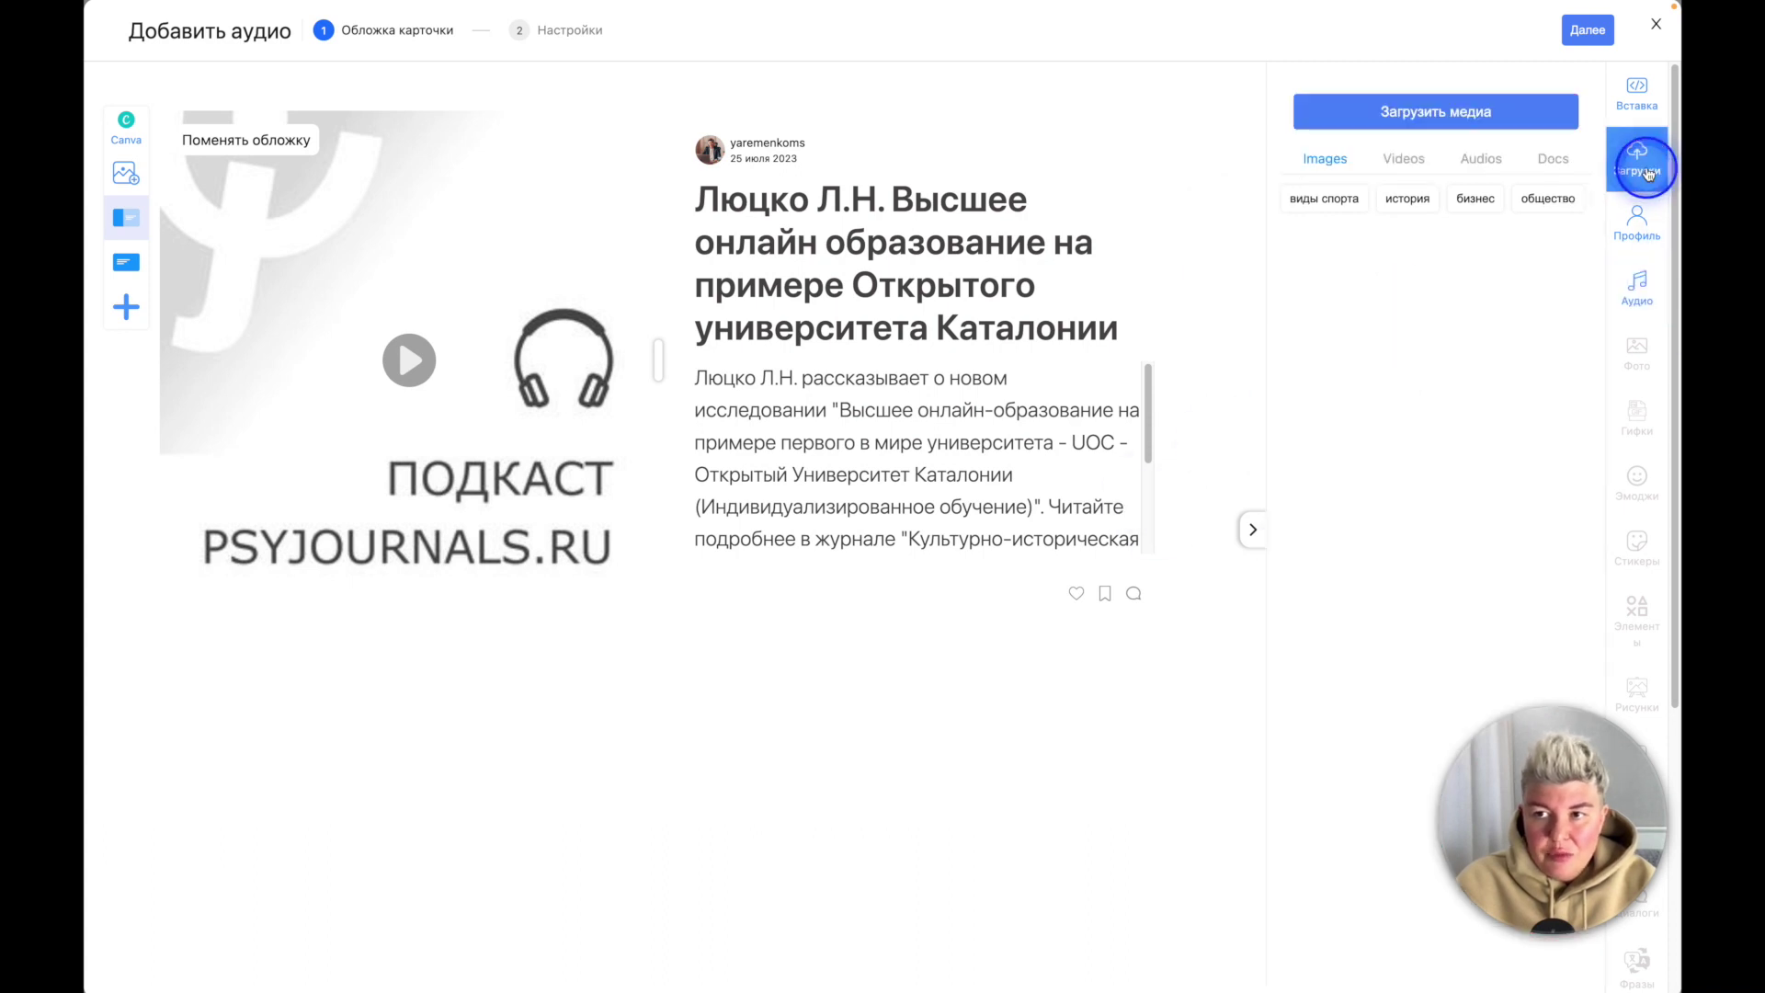
click(1444, 115)
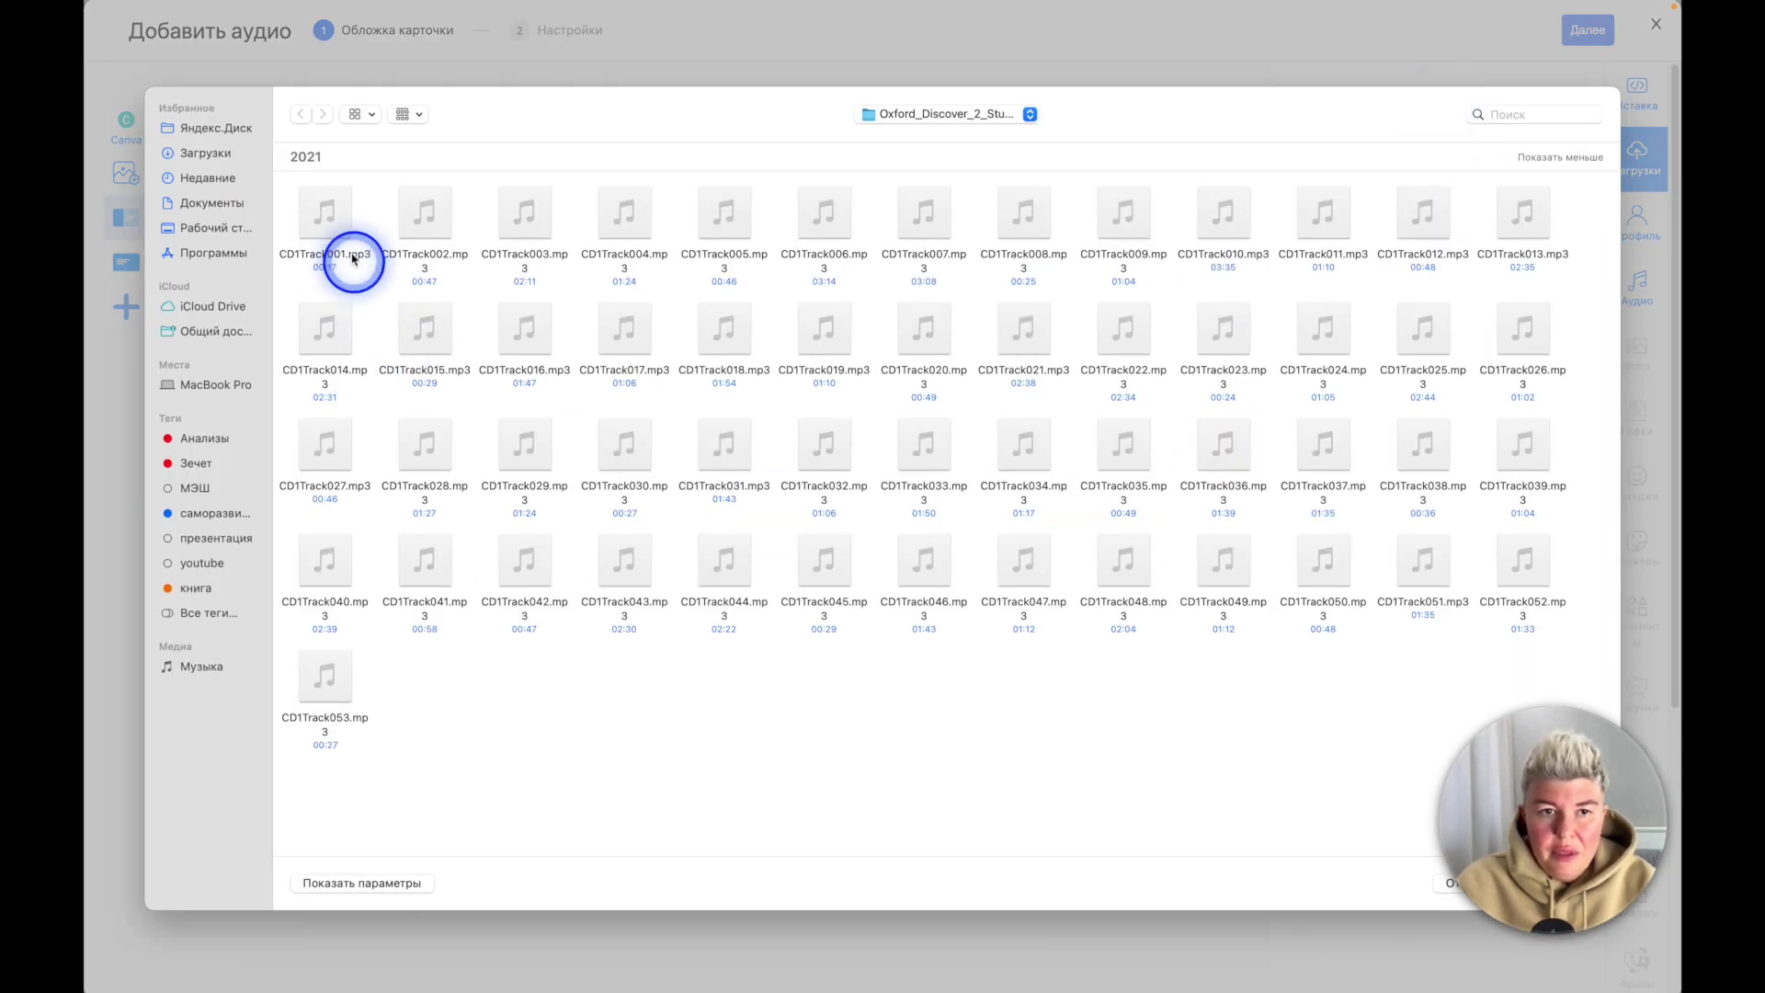
double_click(340, 235)
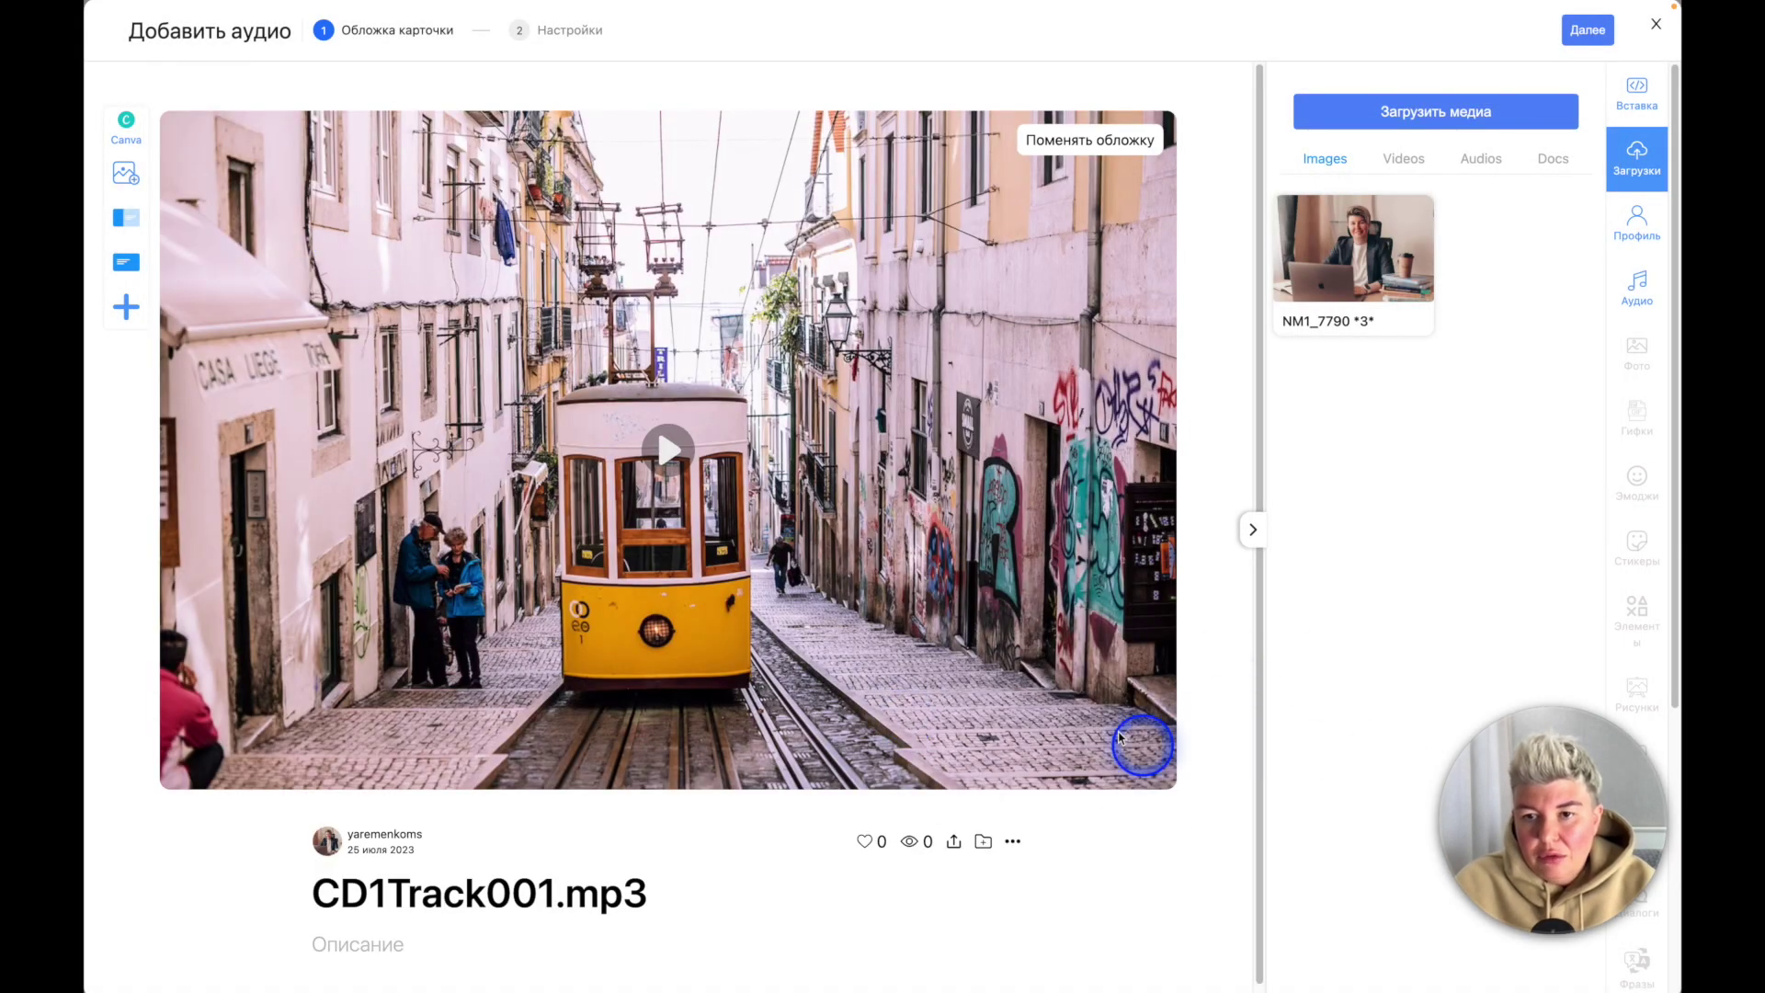
click(1252, 530)
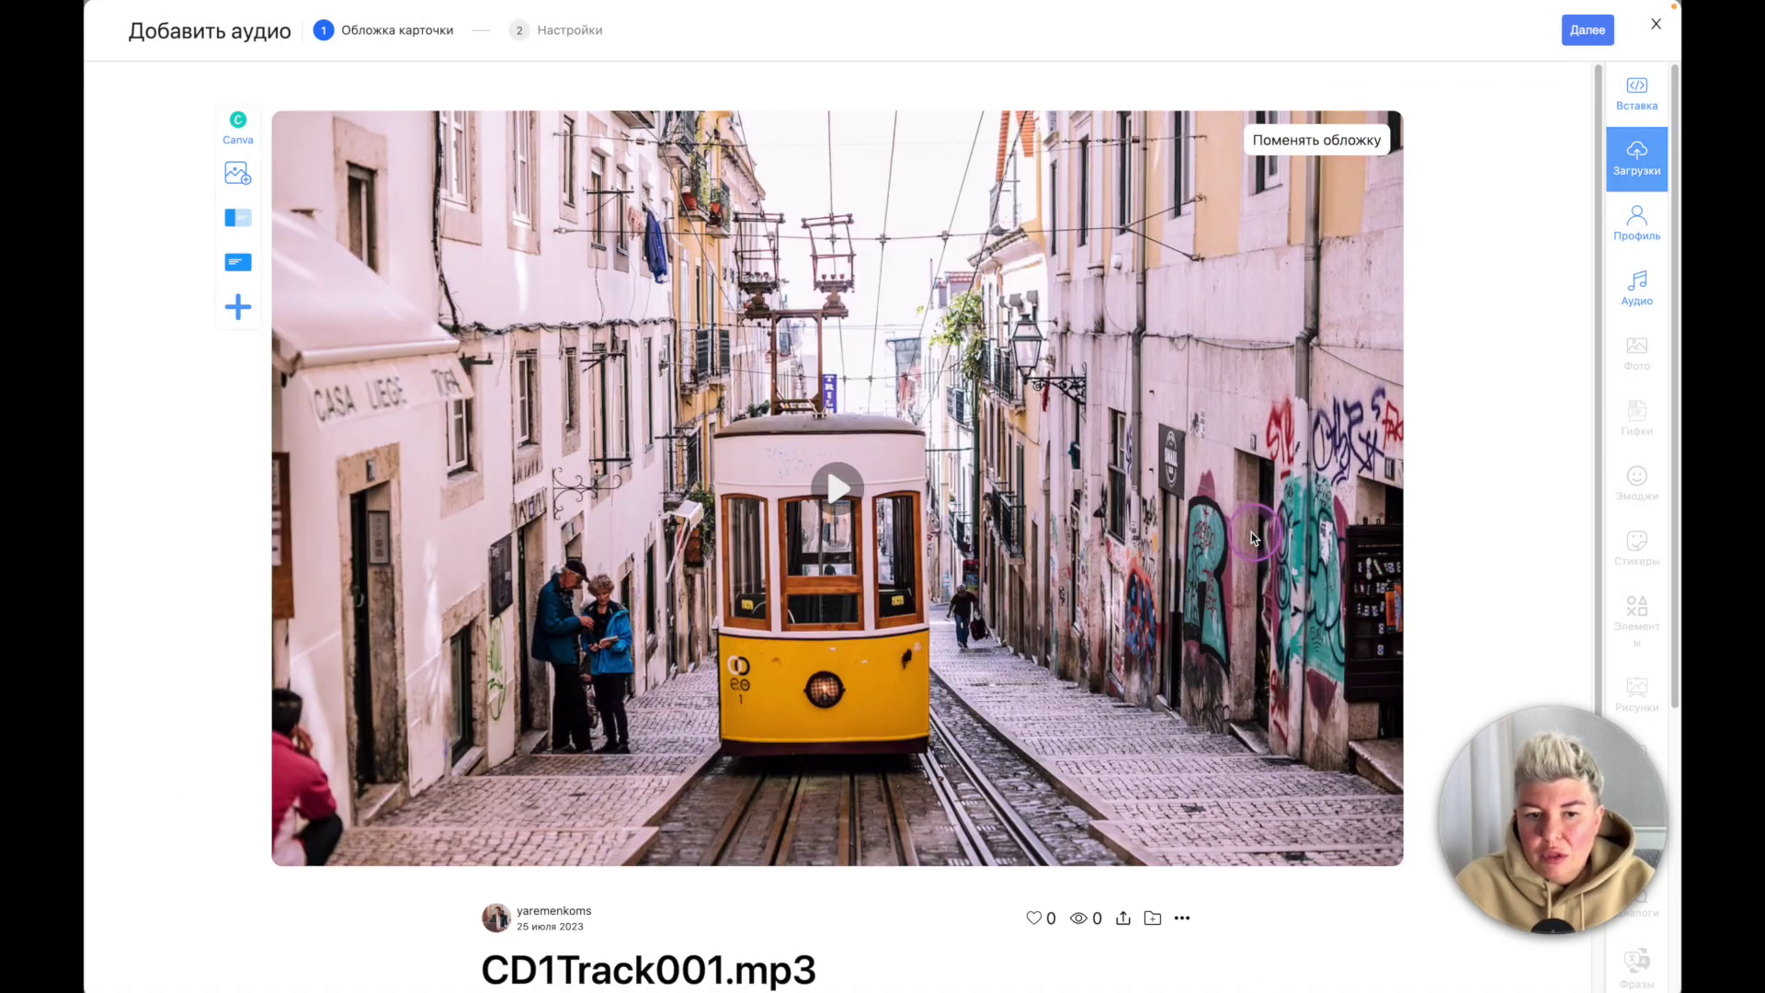
click(842, 497)
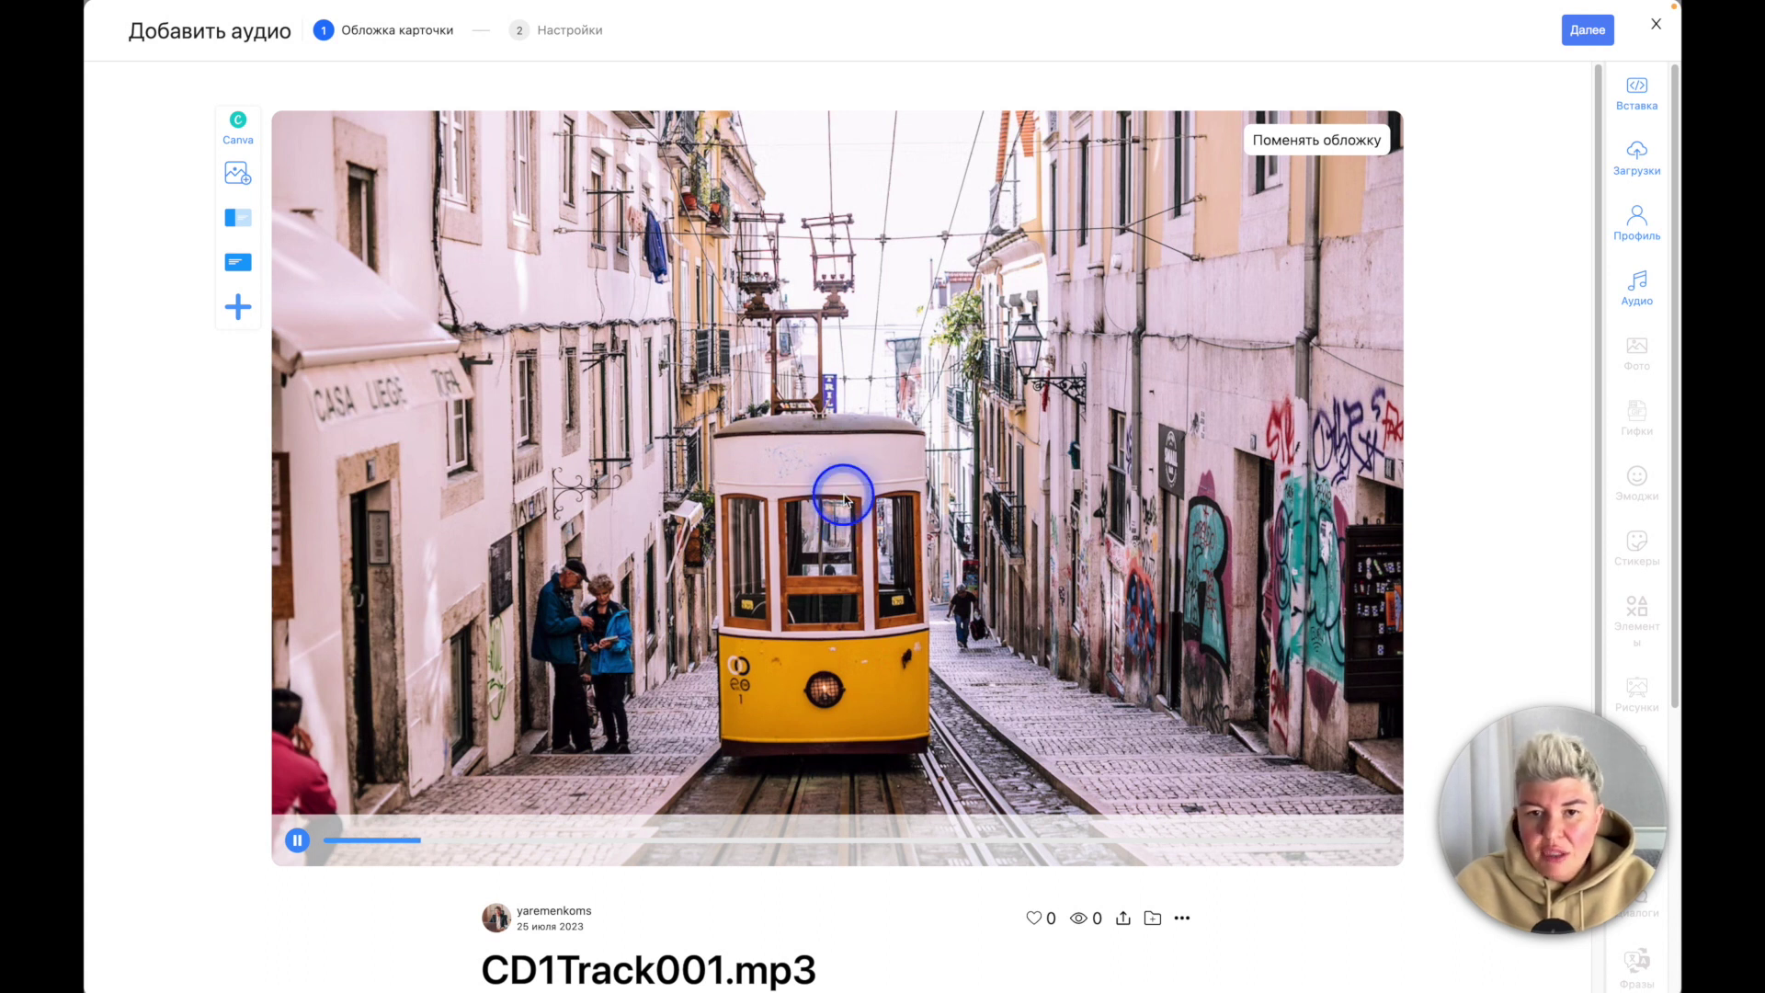
click(294, 841)
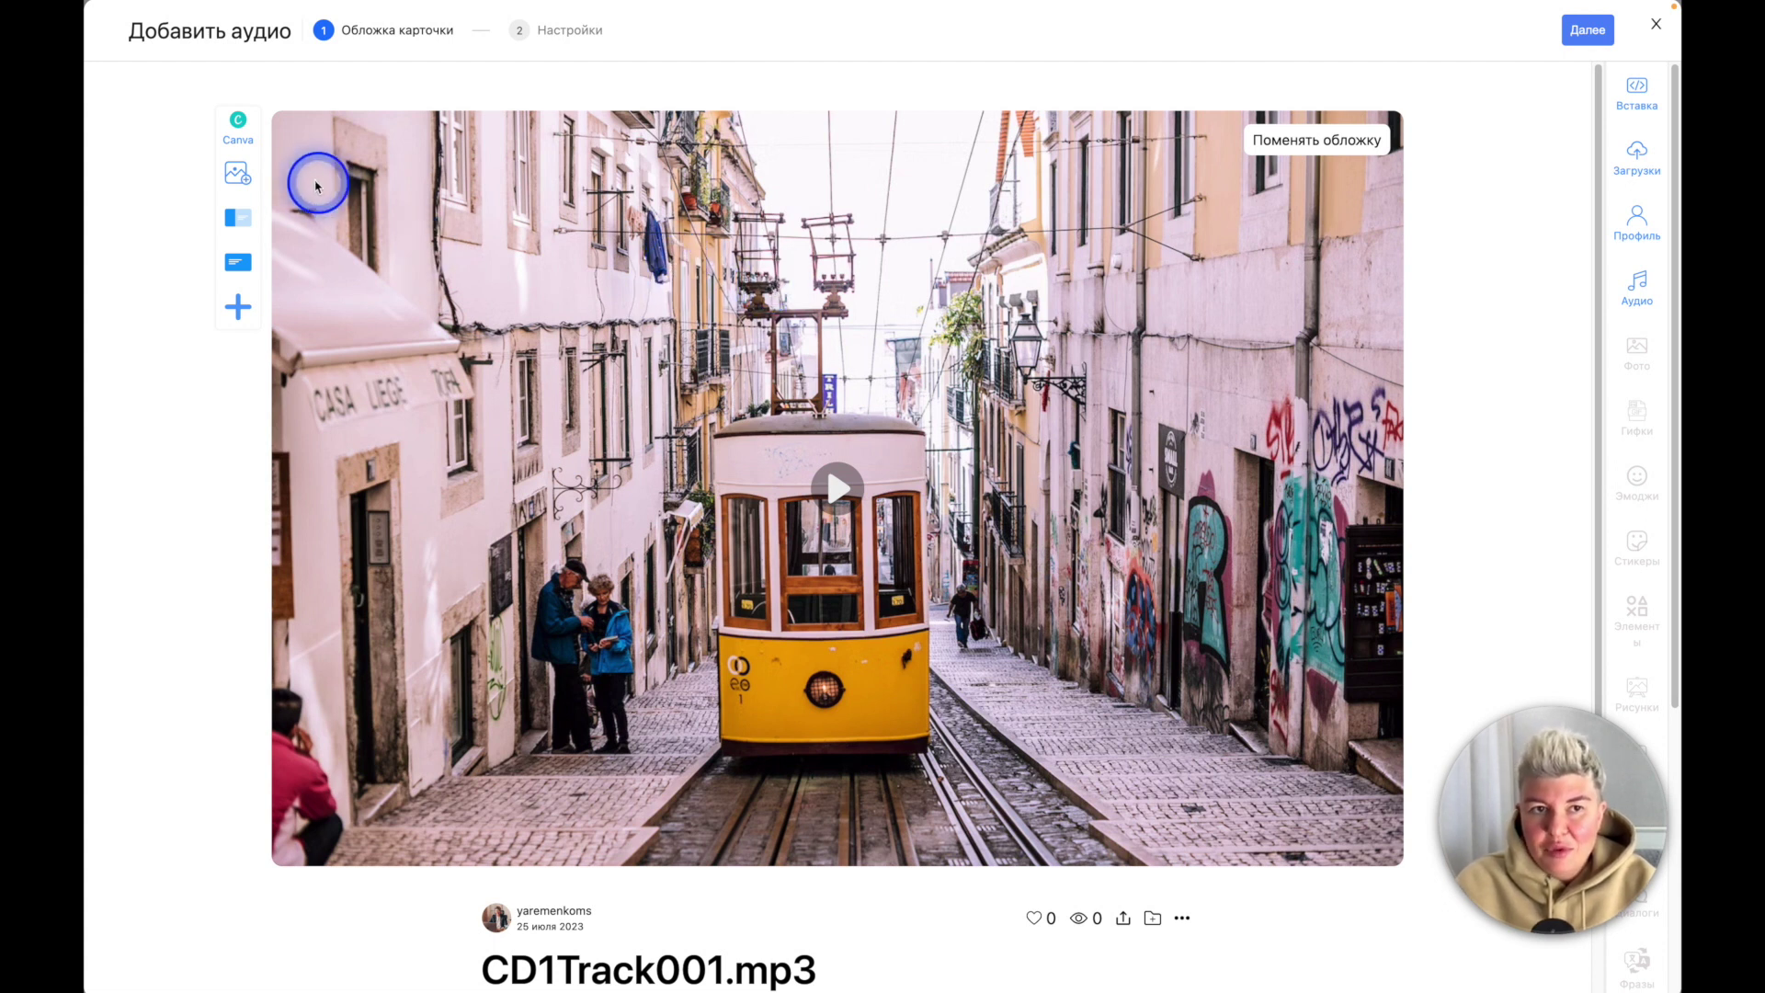
Step: Search the cover photos for "audio" and set the black headphones photo as the audio card's cover
click(242, 177)
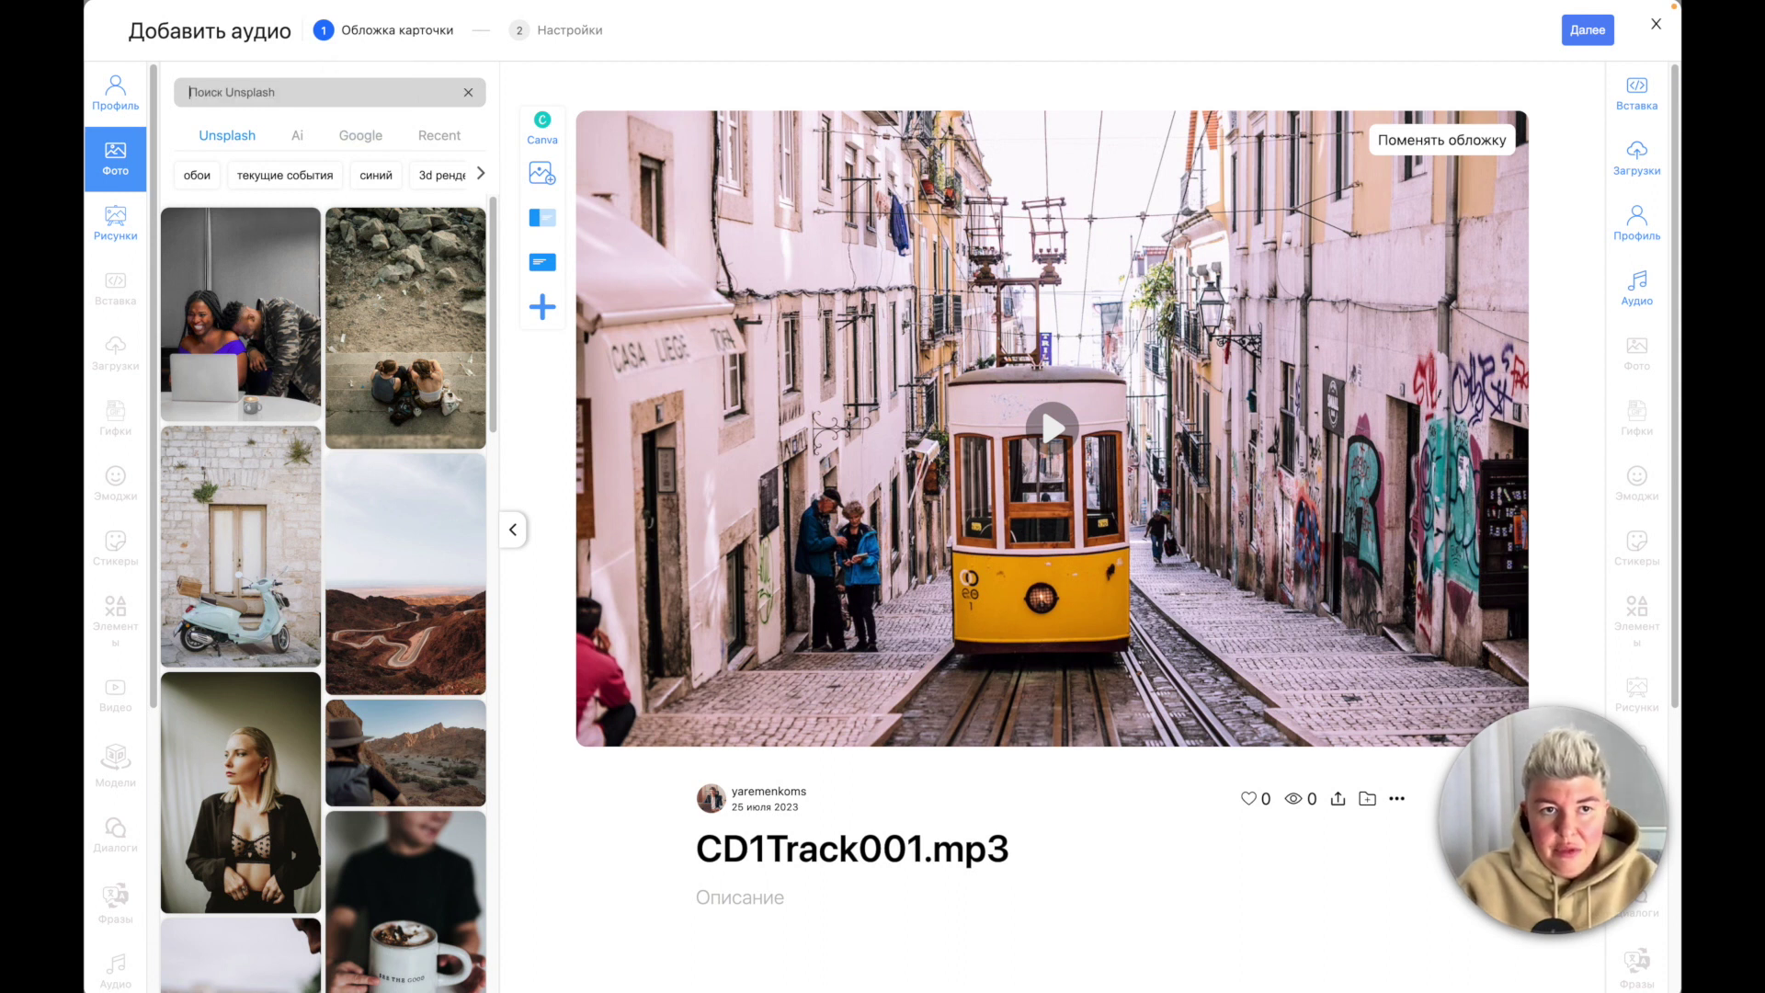
text(audio)
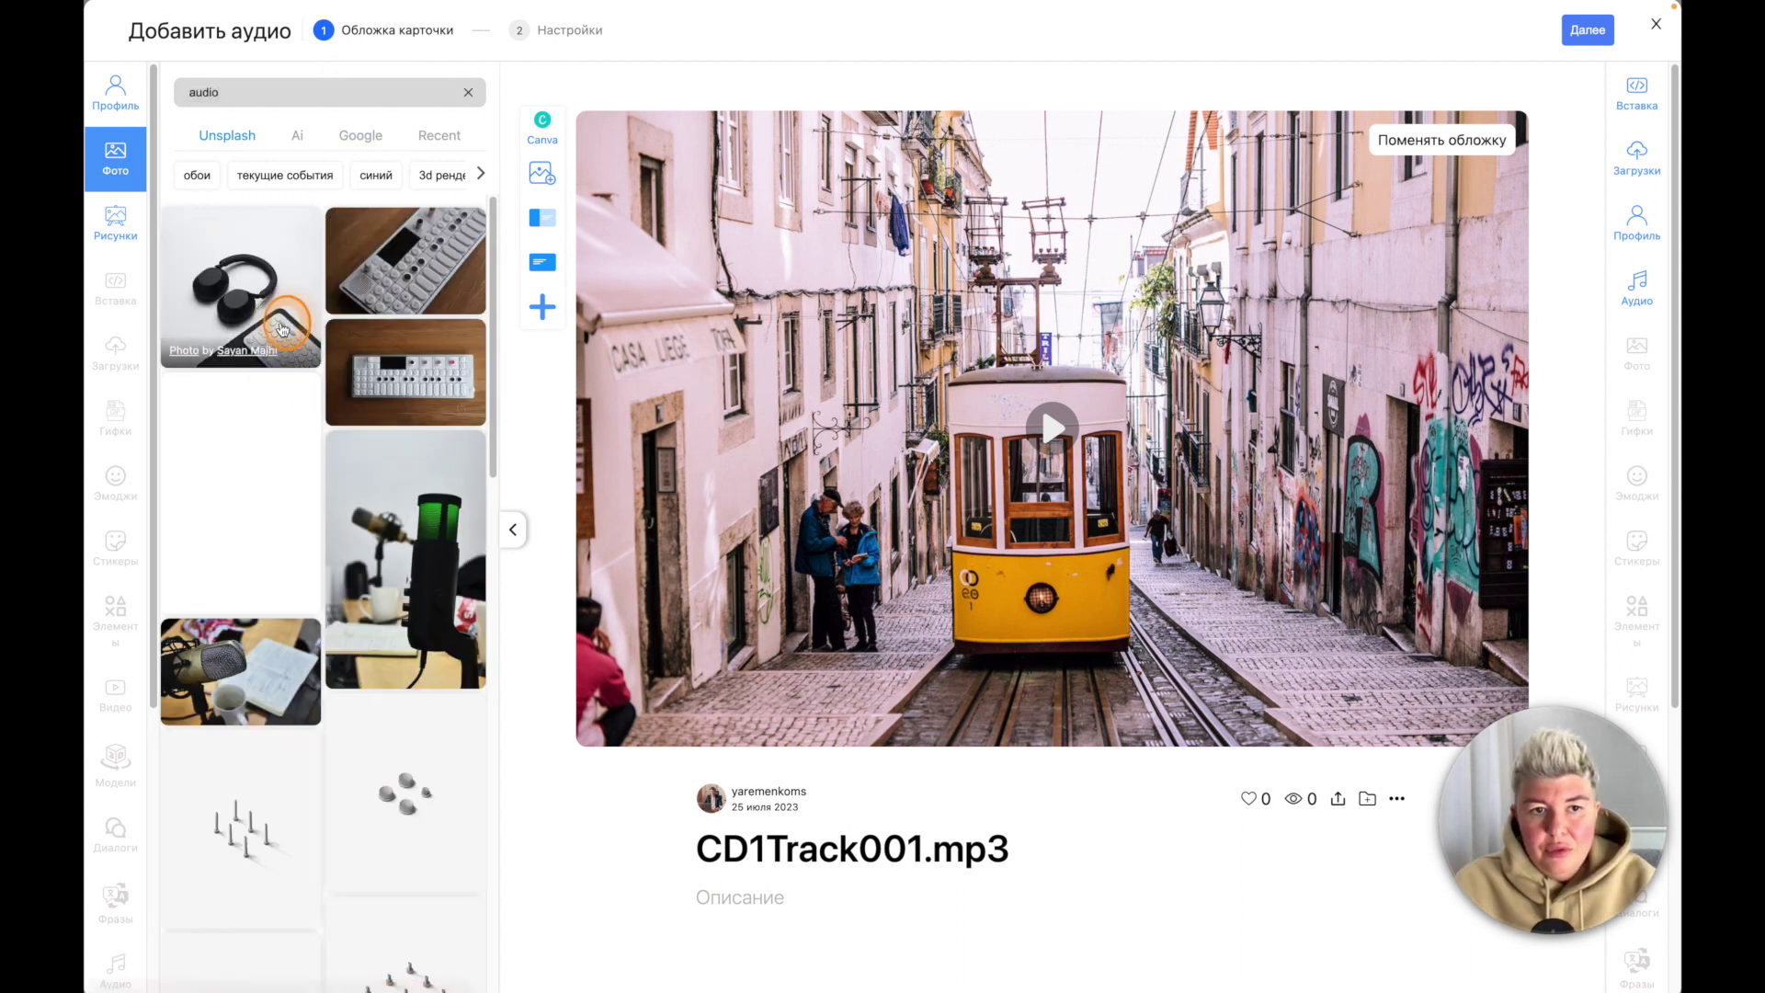
click(282, 330)
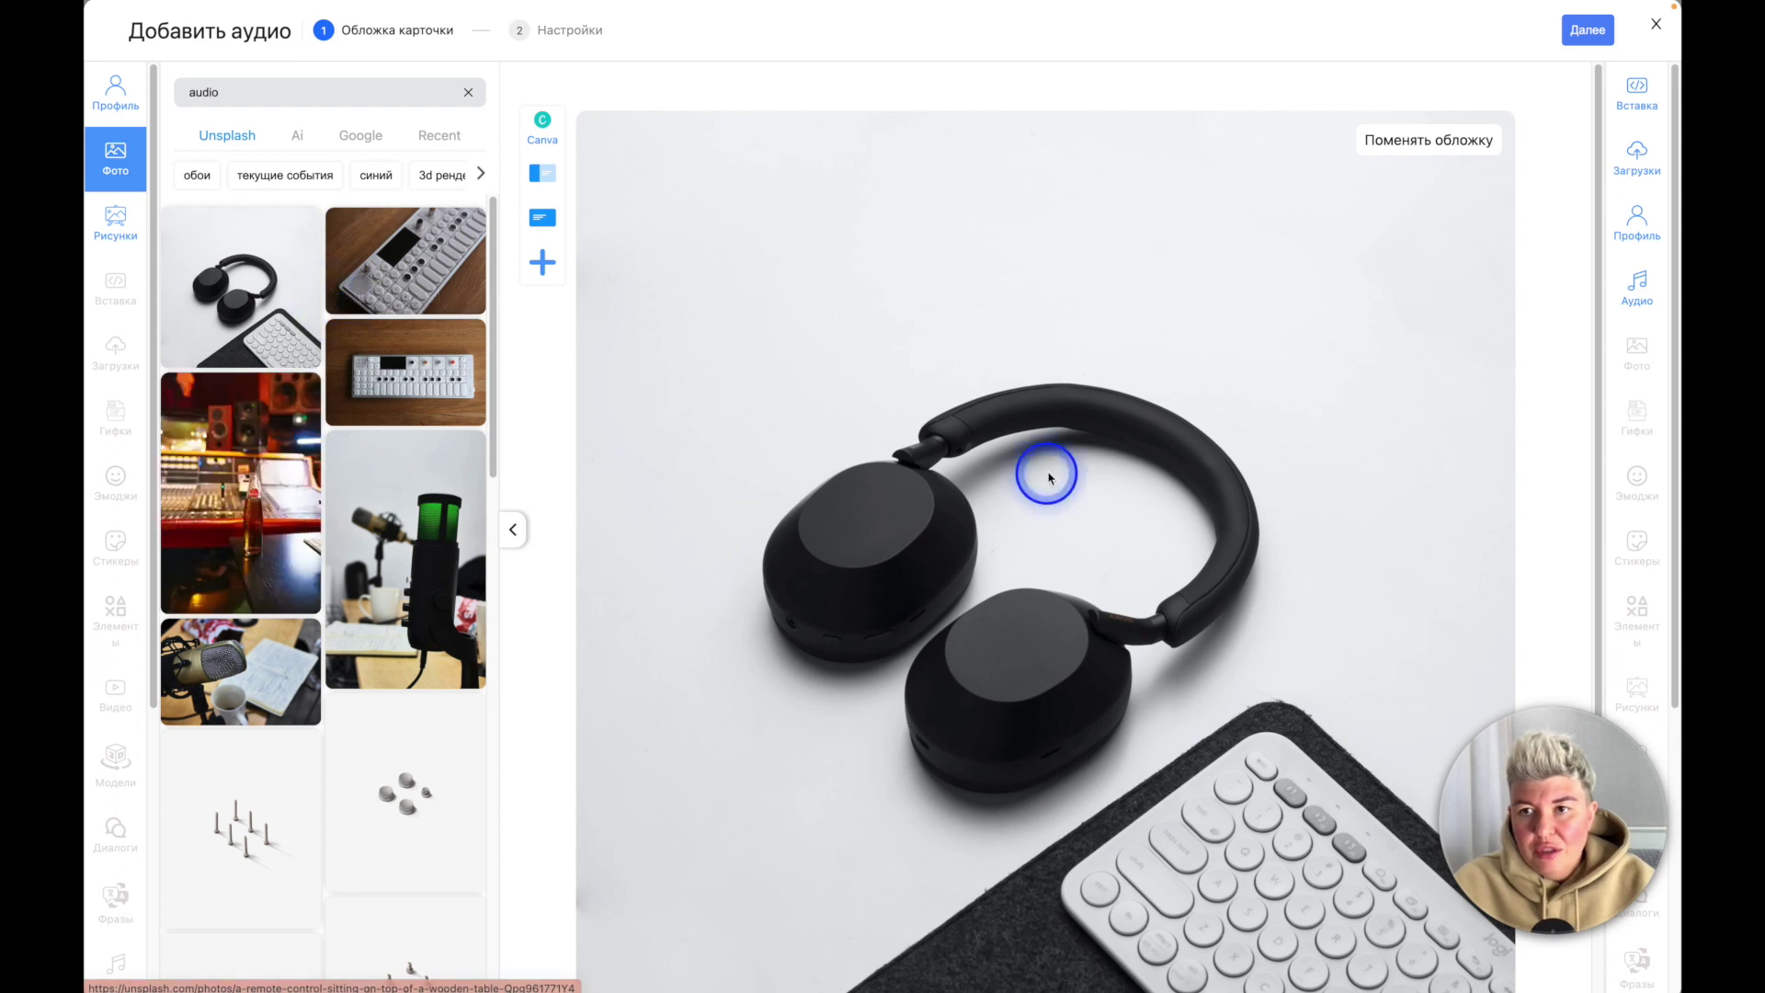
scroll(1035, 479, down, 3)
scroll(1040, 475, up, 3)
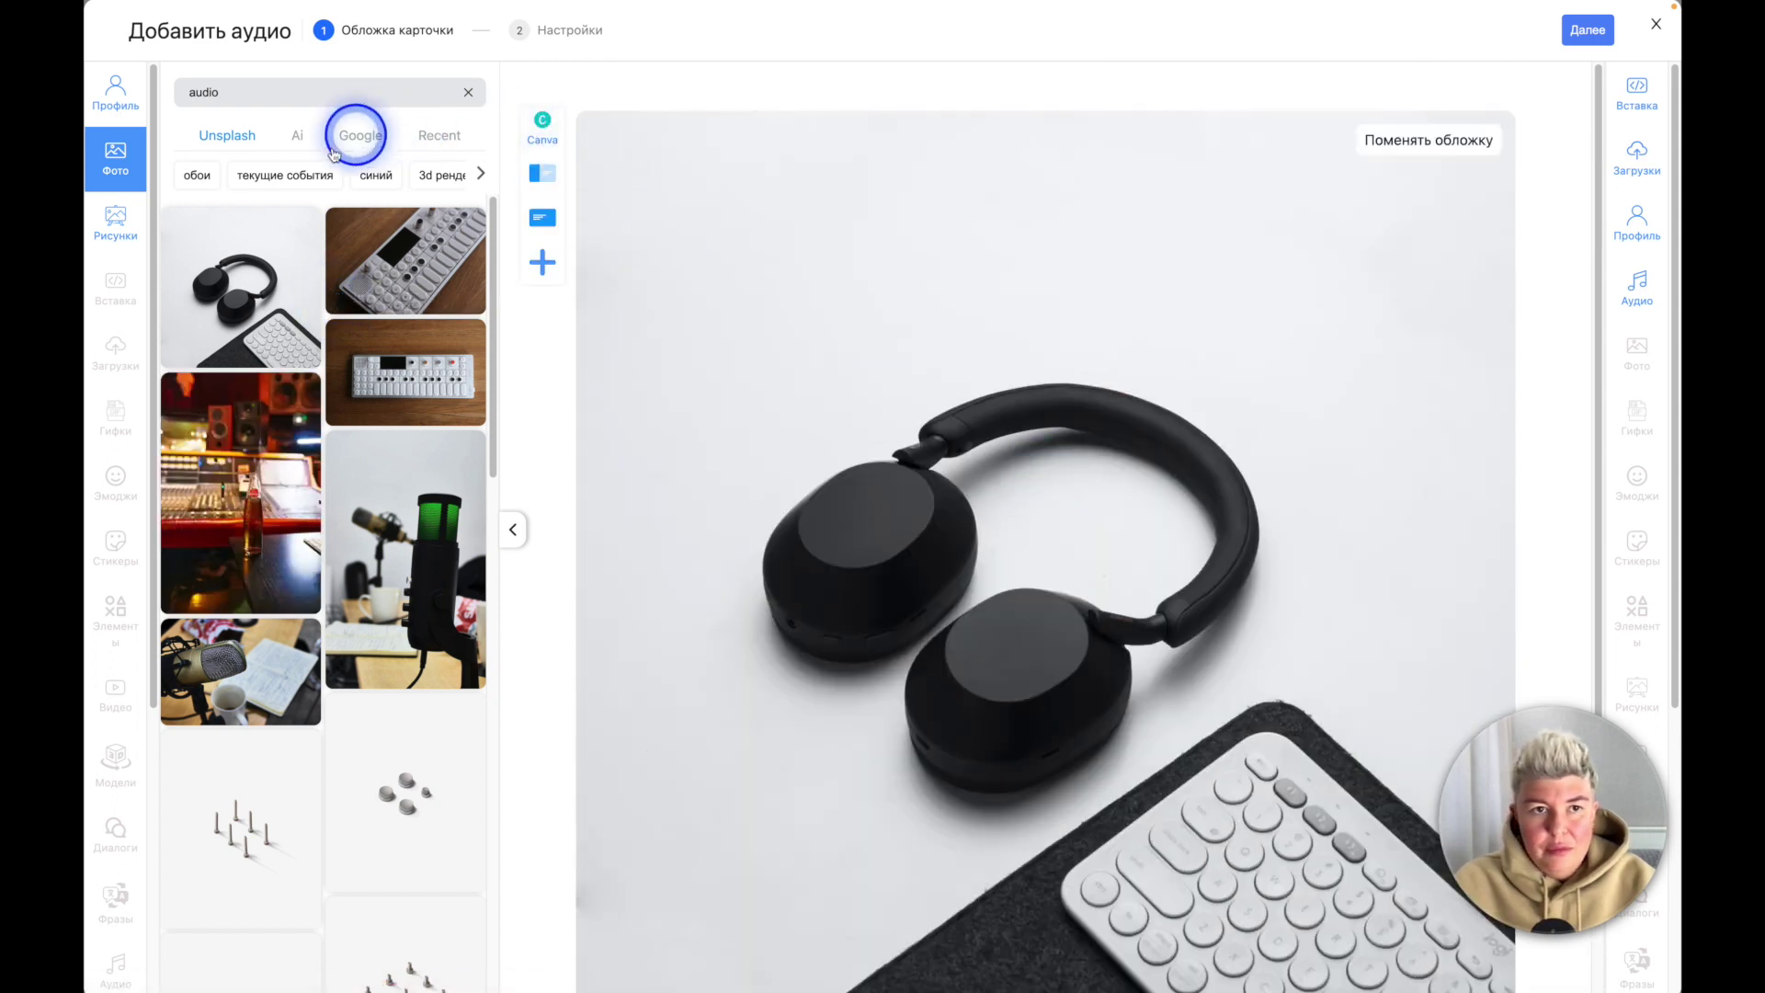
Step: Create the CD1Track001.mp3 audio card with the default visibility and copying settings
click(513, 529)
click(1588, 30)
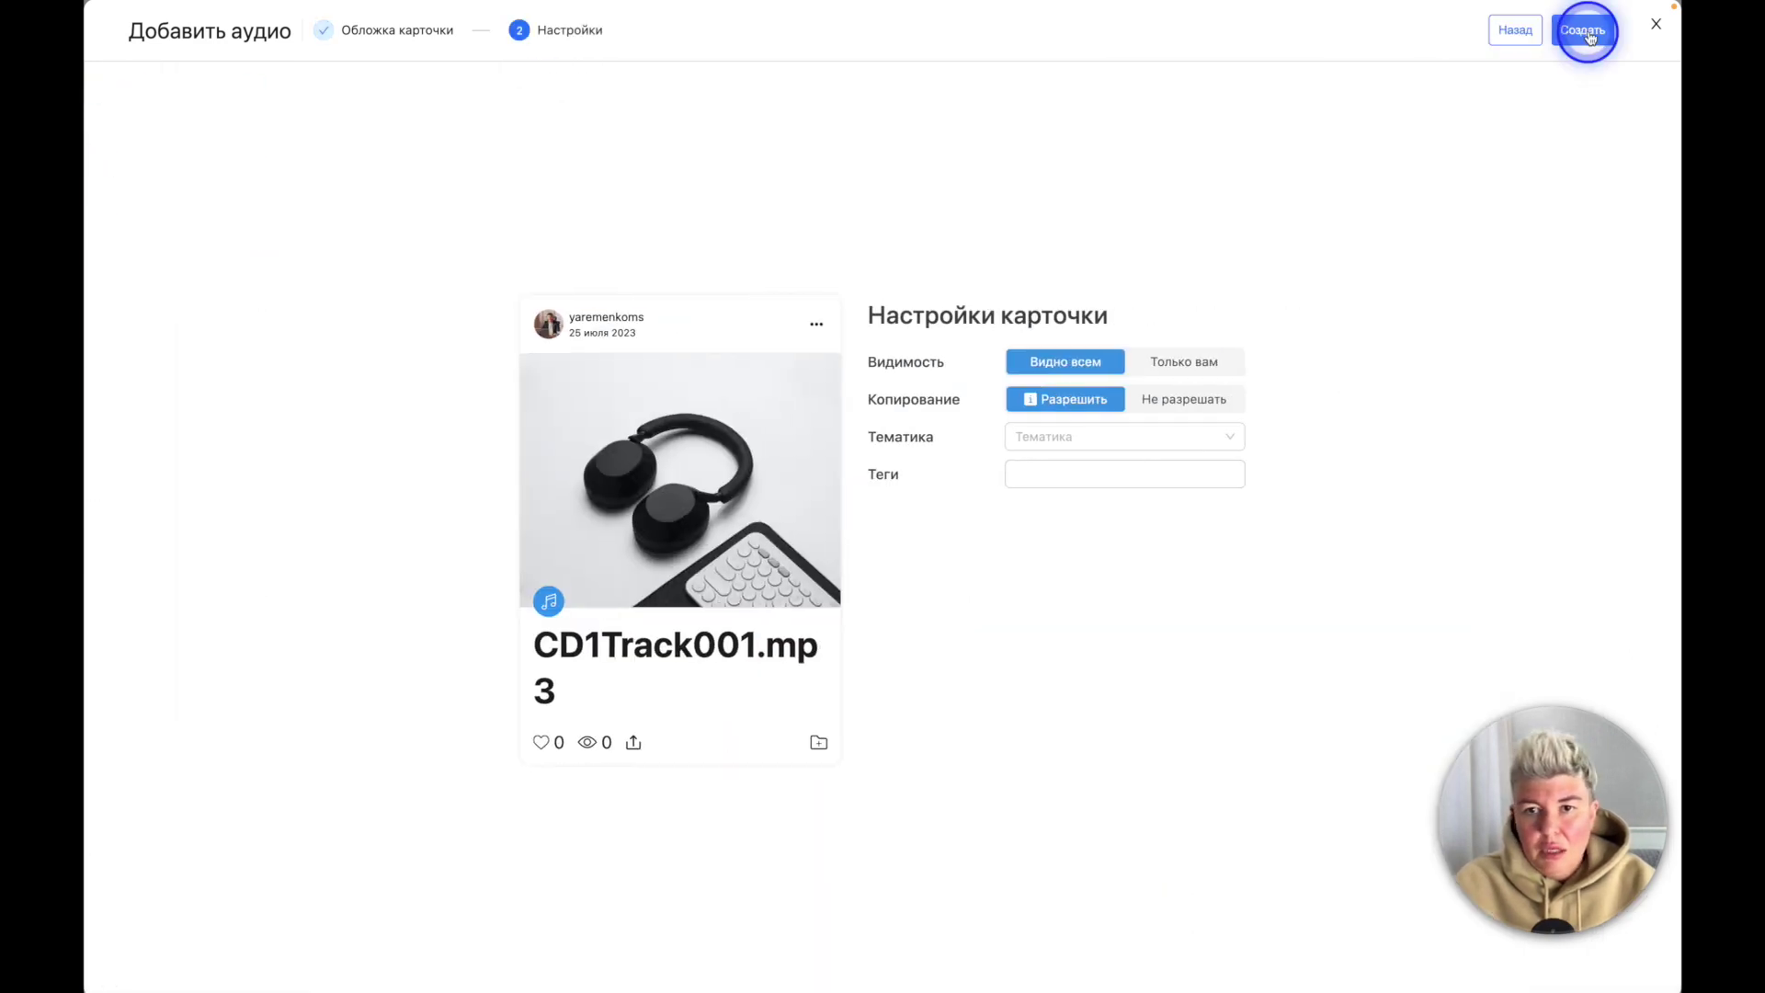
click(1586, 31)
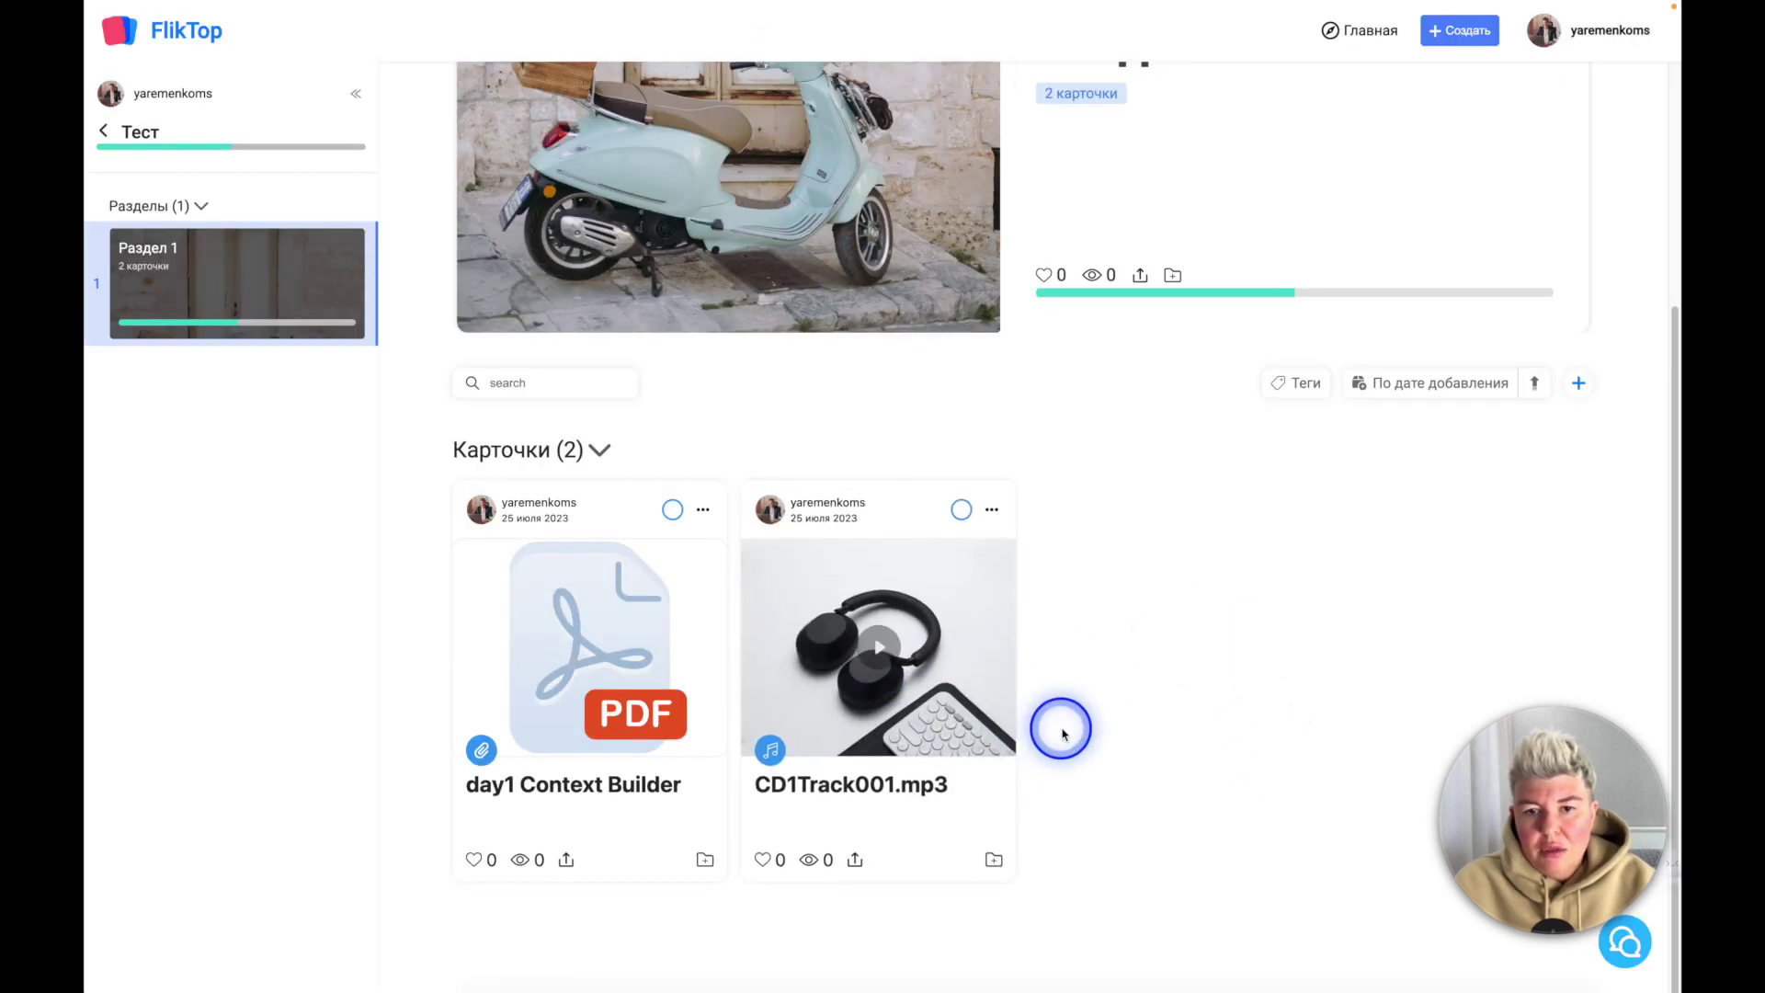
Step: Play and pause the new audio card in the section, and close its full view
click(768, 568)
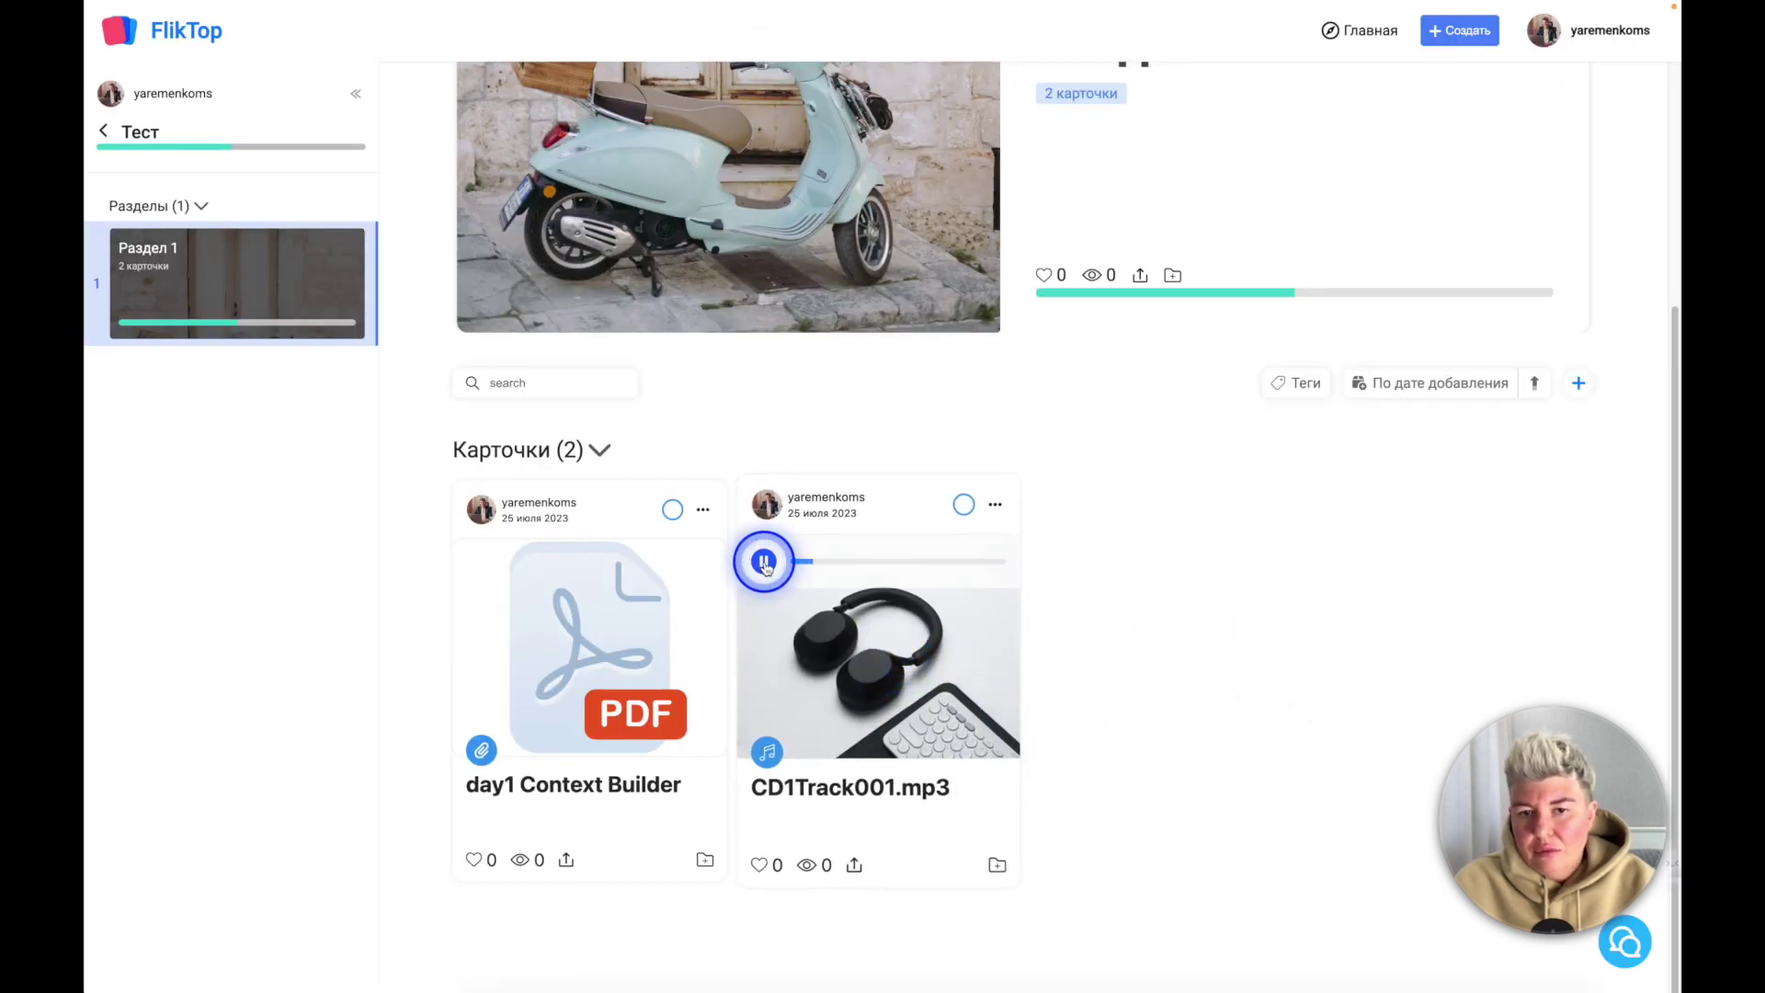
click(767, 566)
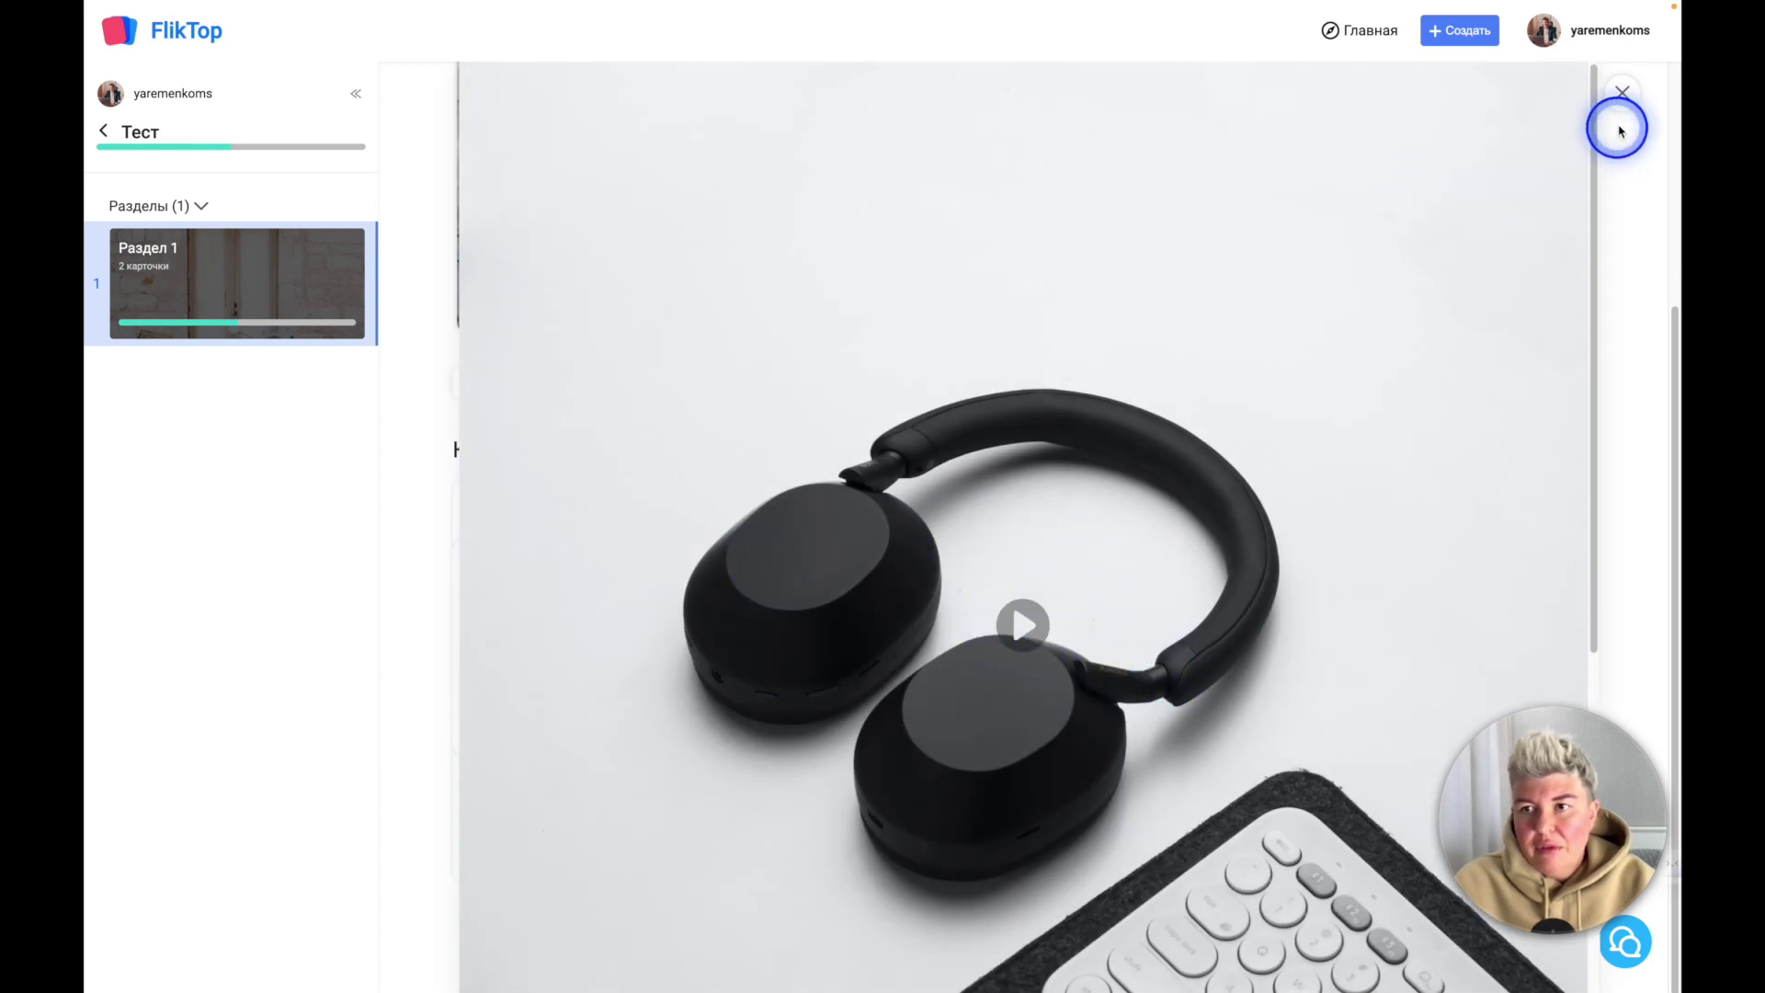
click(1623, 92)
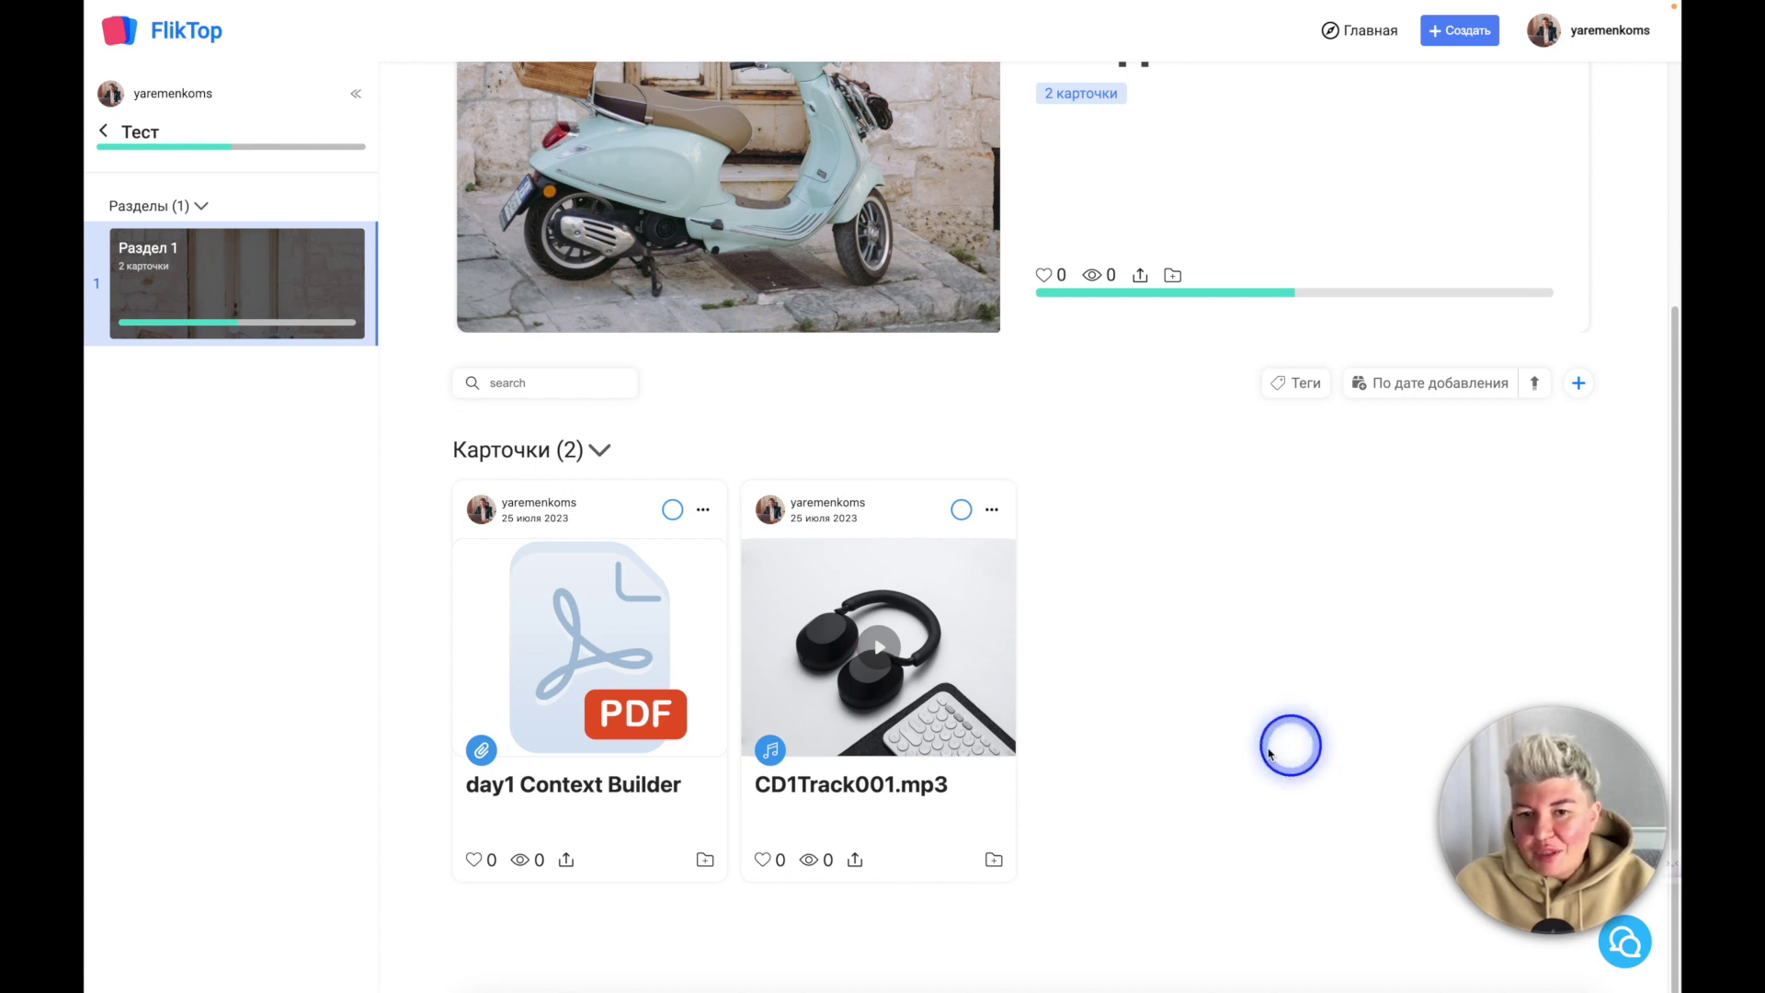
Step: Start a new article card in the section and enter "Текст" as its first line
mouse_move(957, 741)
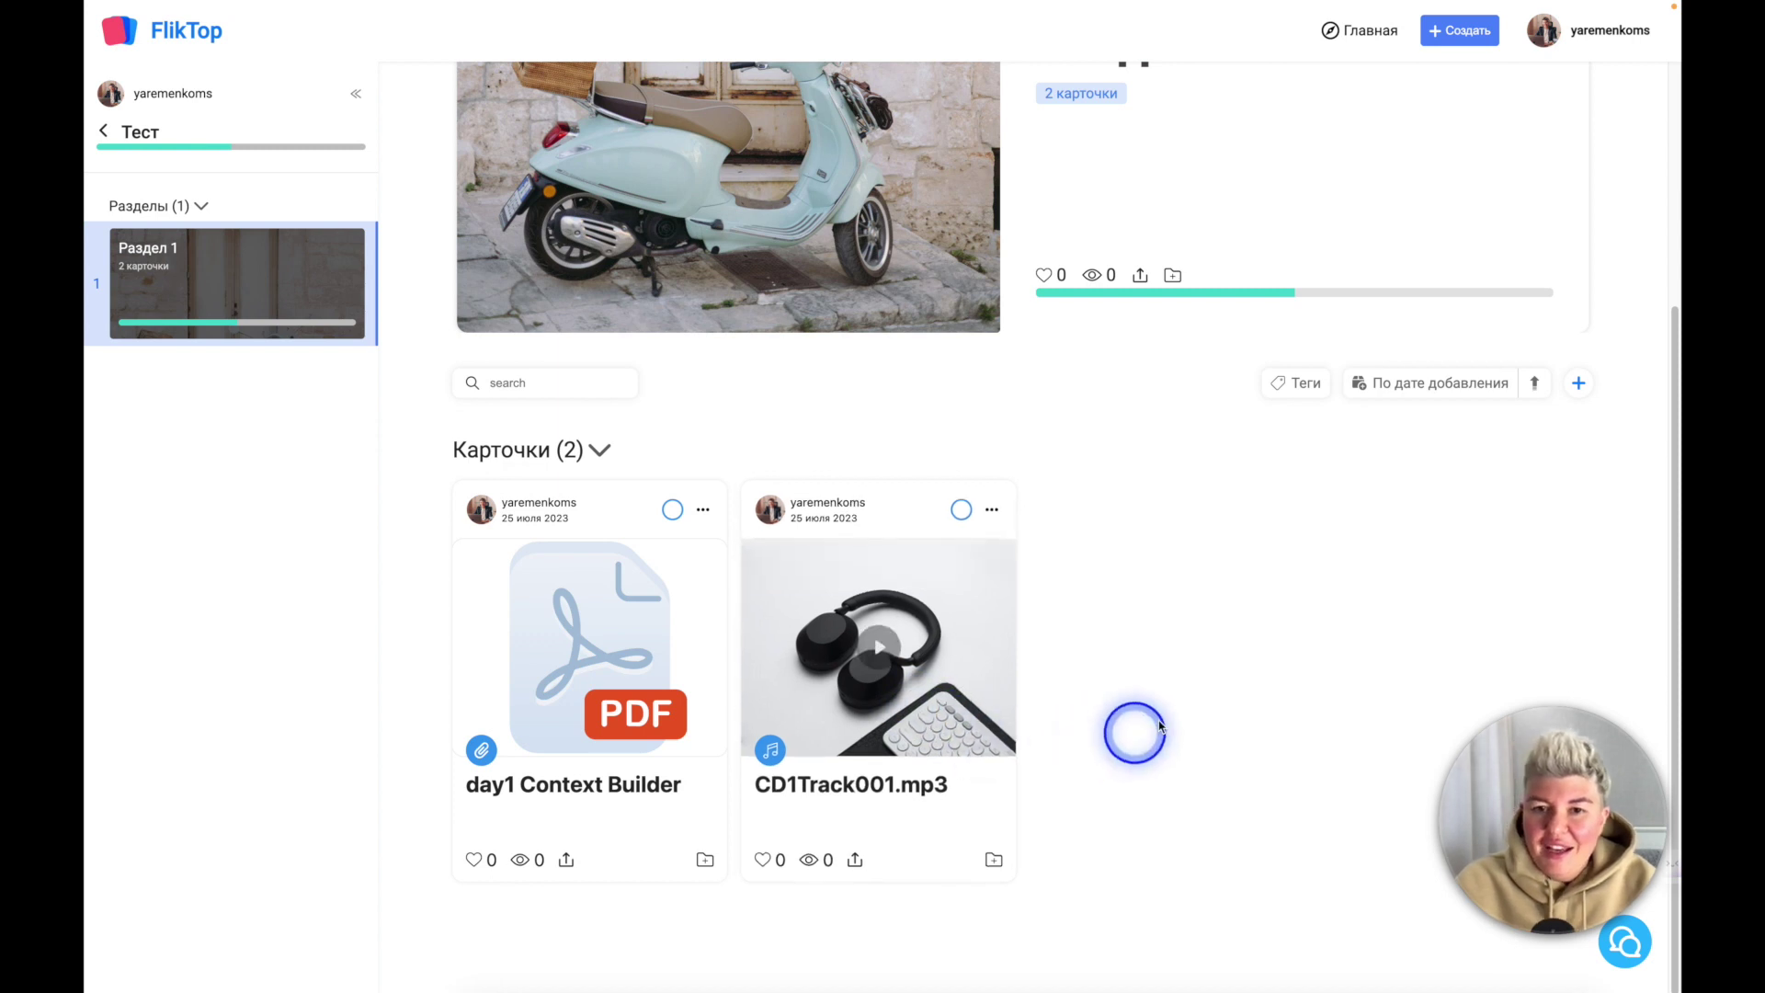
click(1587, 412)
click(887, 270)
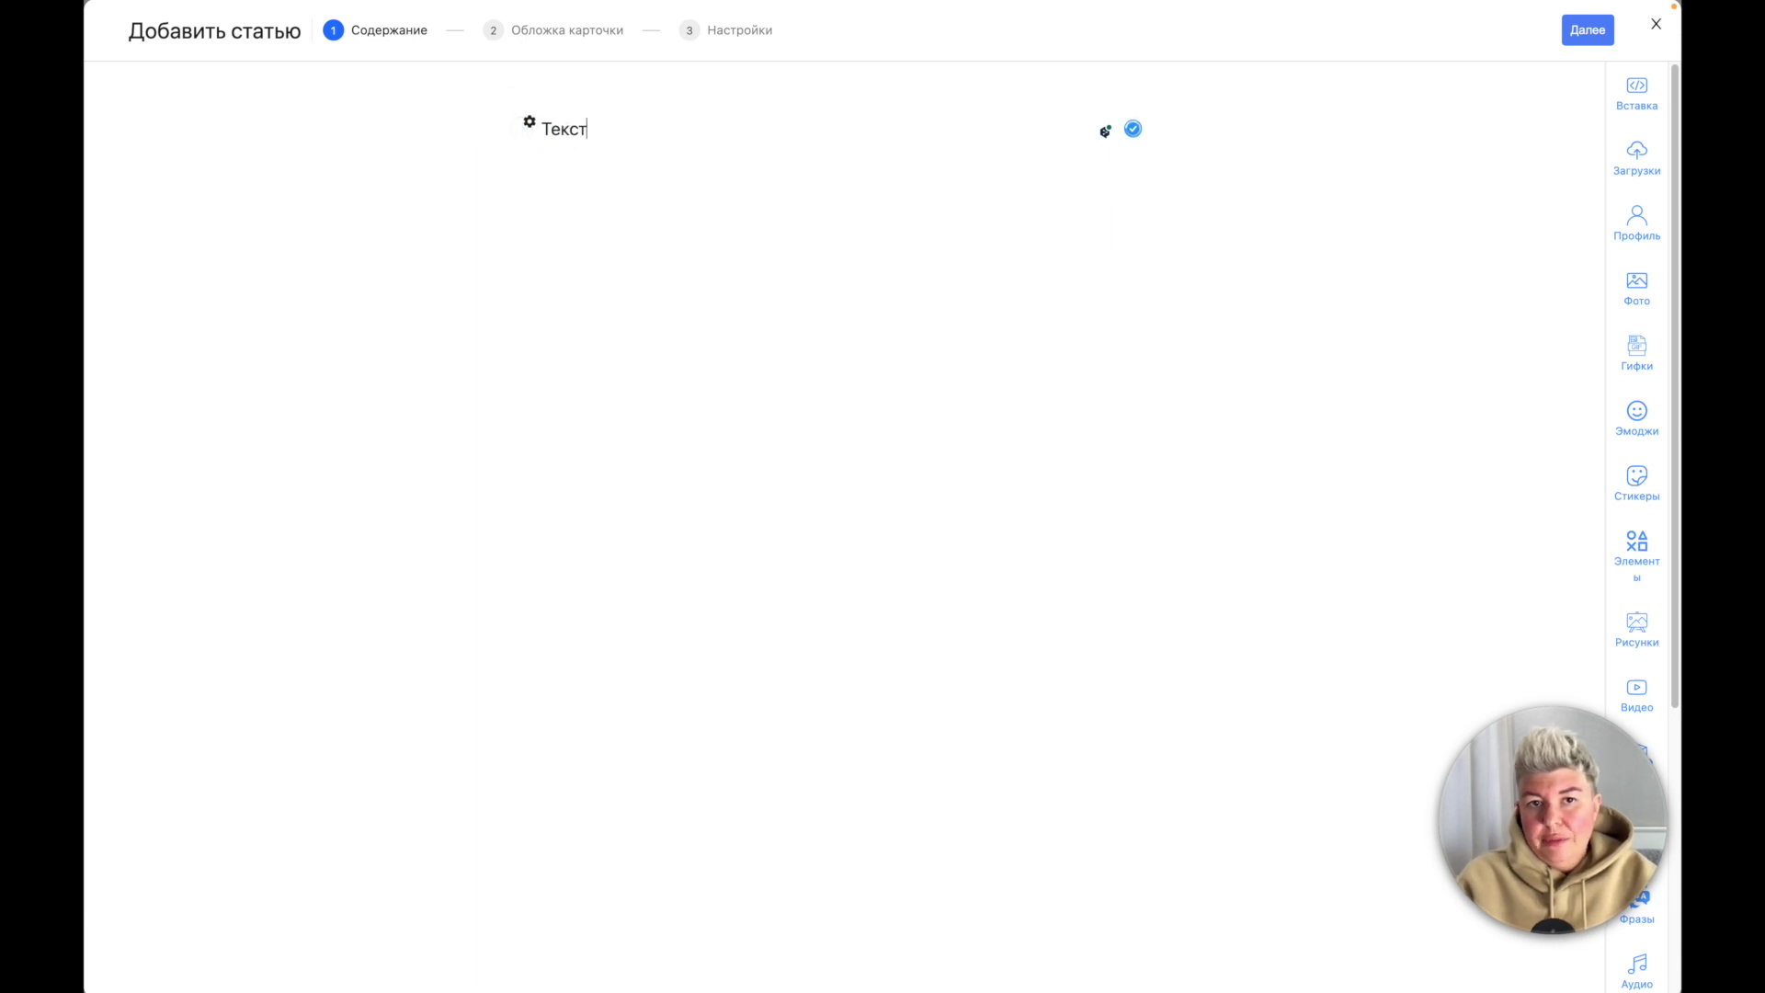
Step: Try bold, underline, italic, strikethrough, a text colour and marker highlighting on the word "Текст"
drag(619, 118, 528, 126)
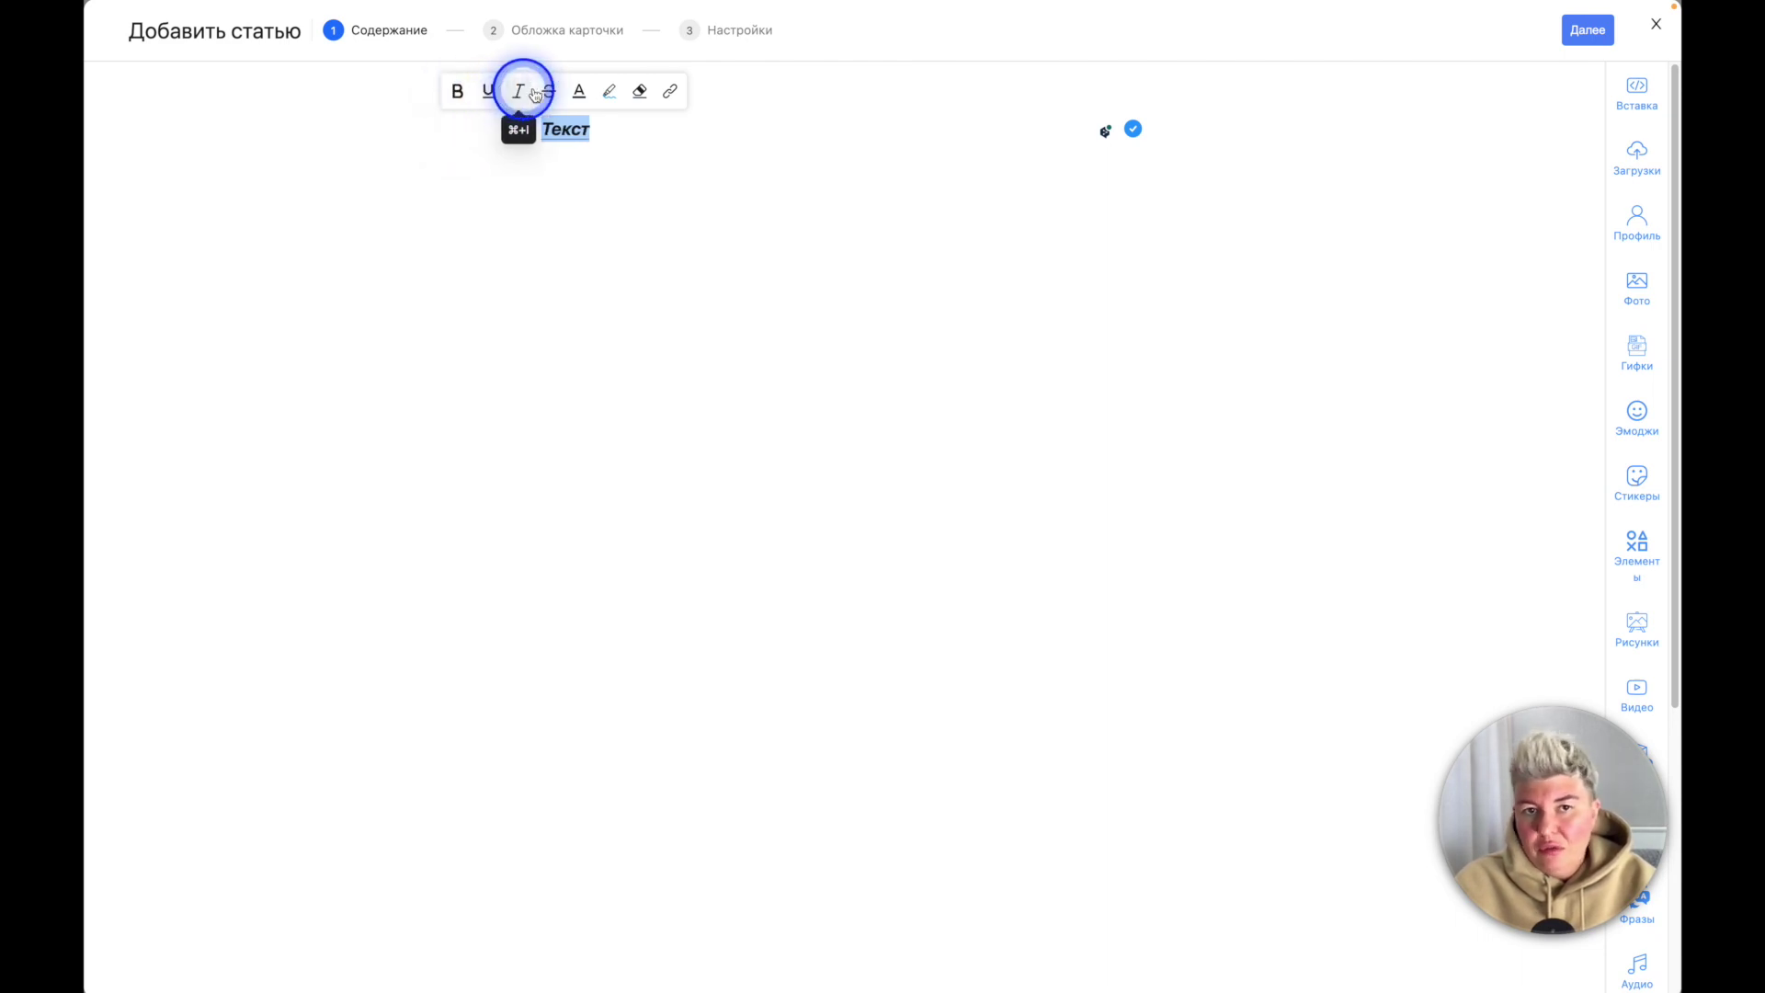
click(580, 92)
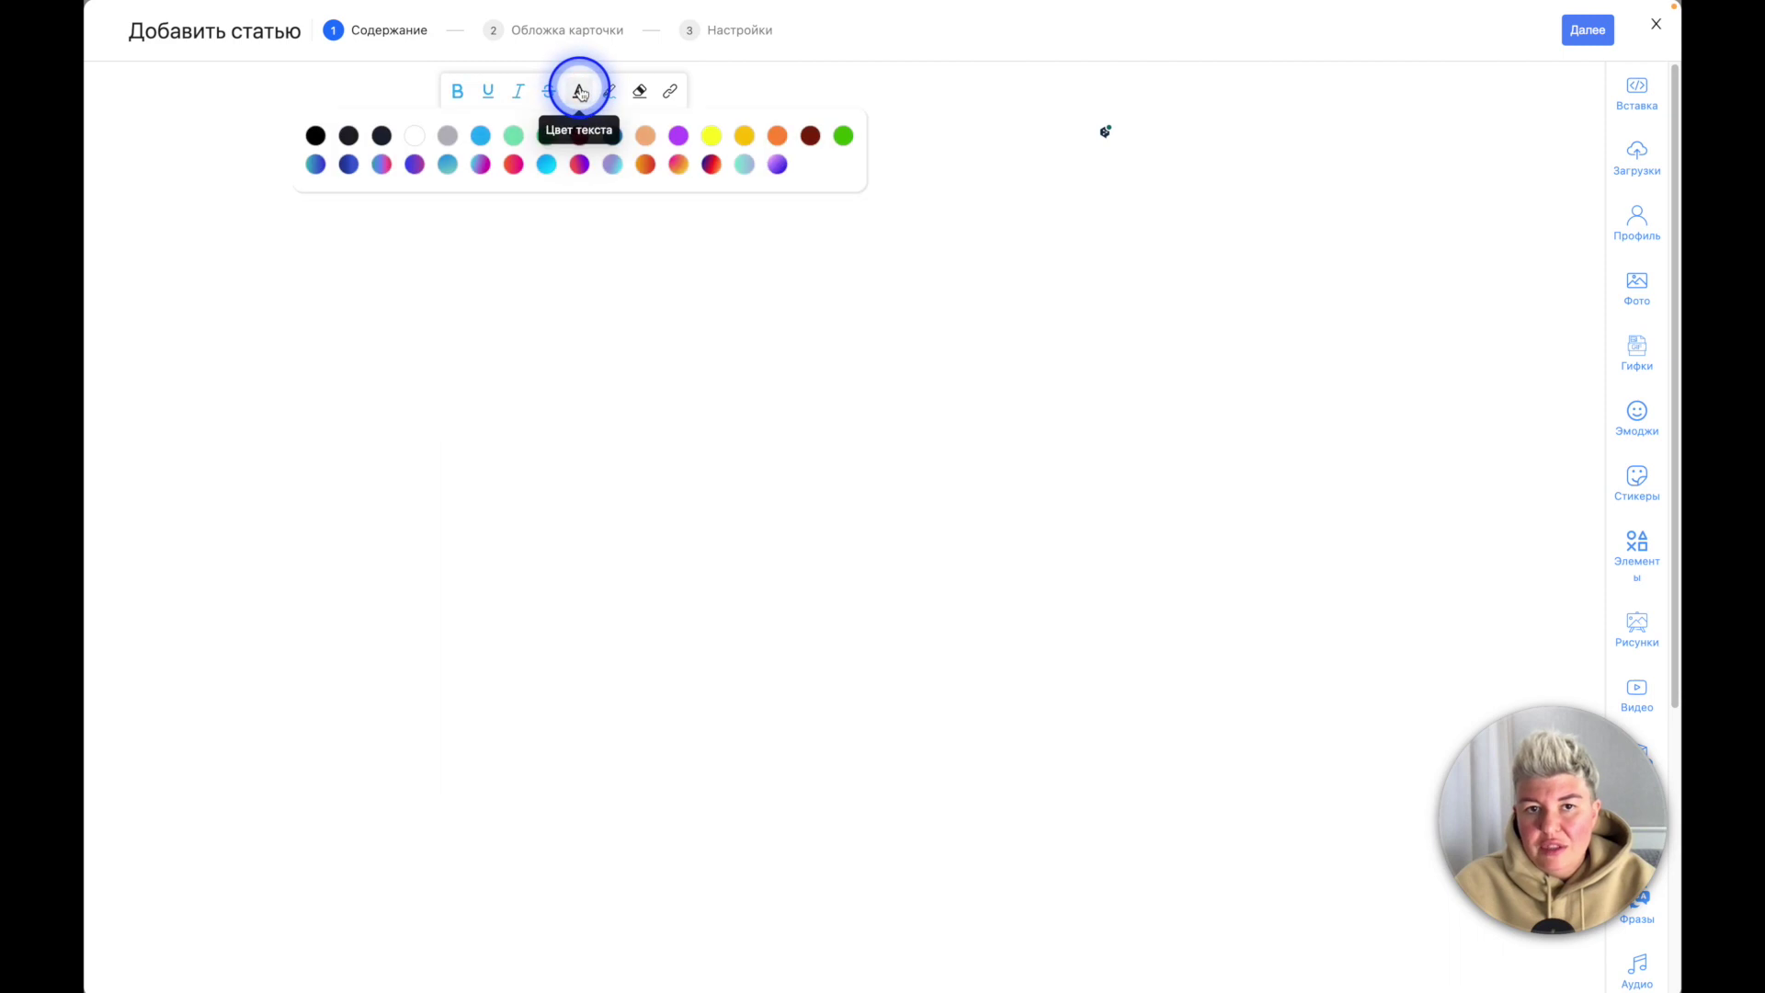
click(646, 162)
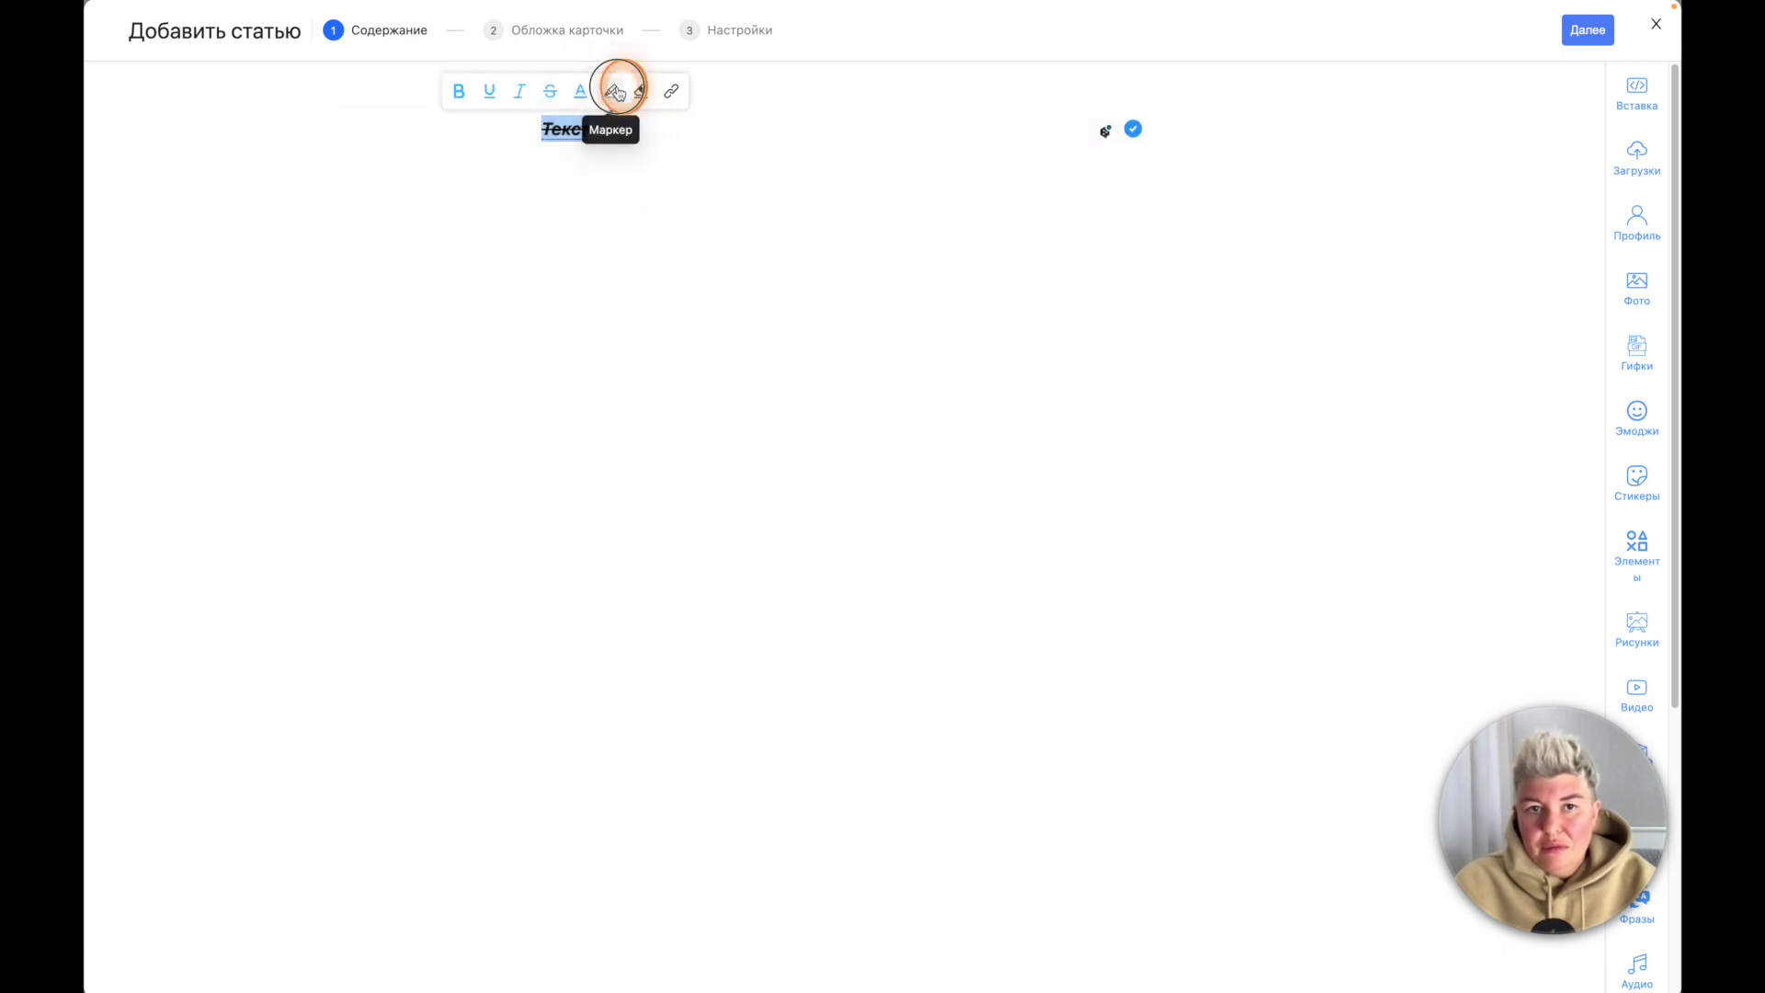
click(615, 91)
click(548, 137)
click(648, 218)
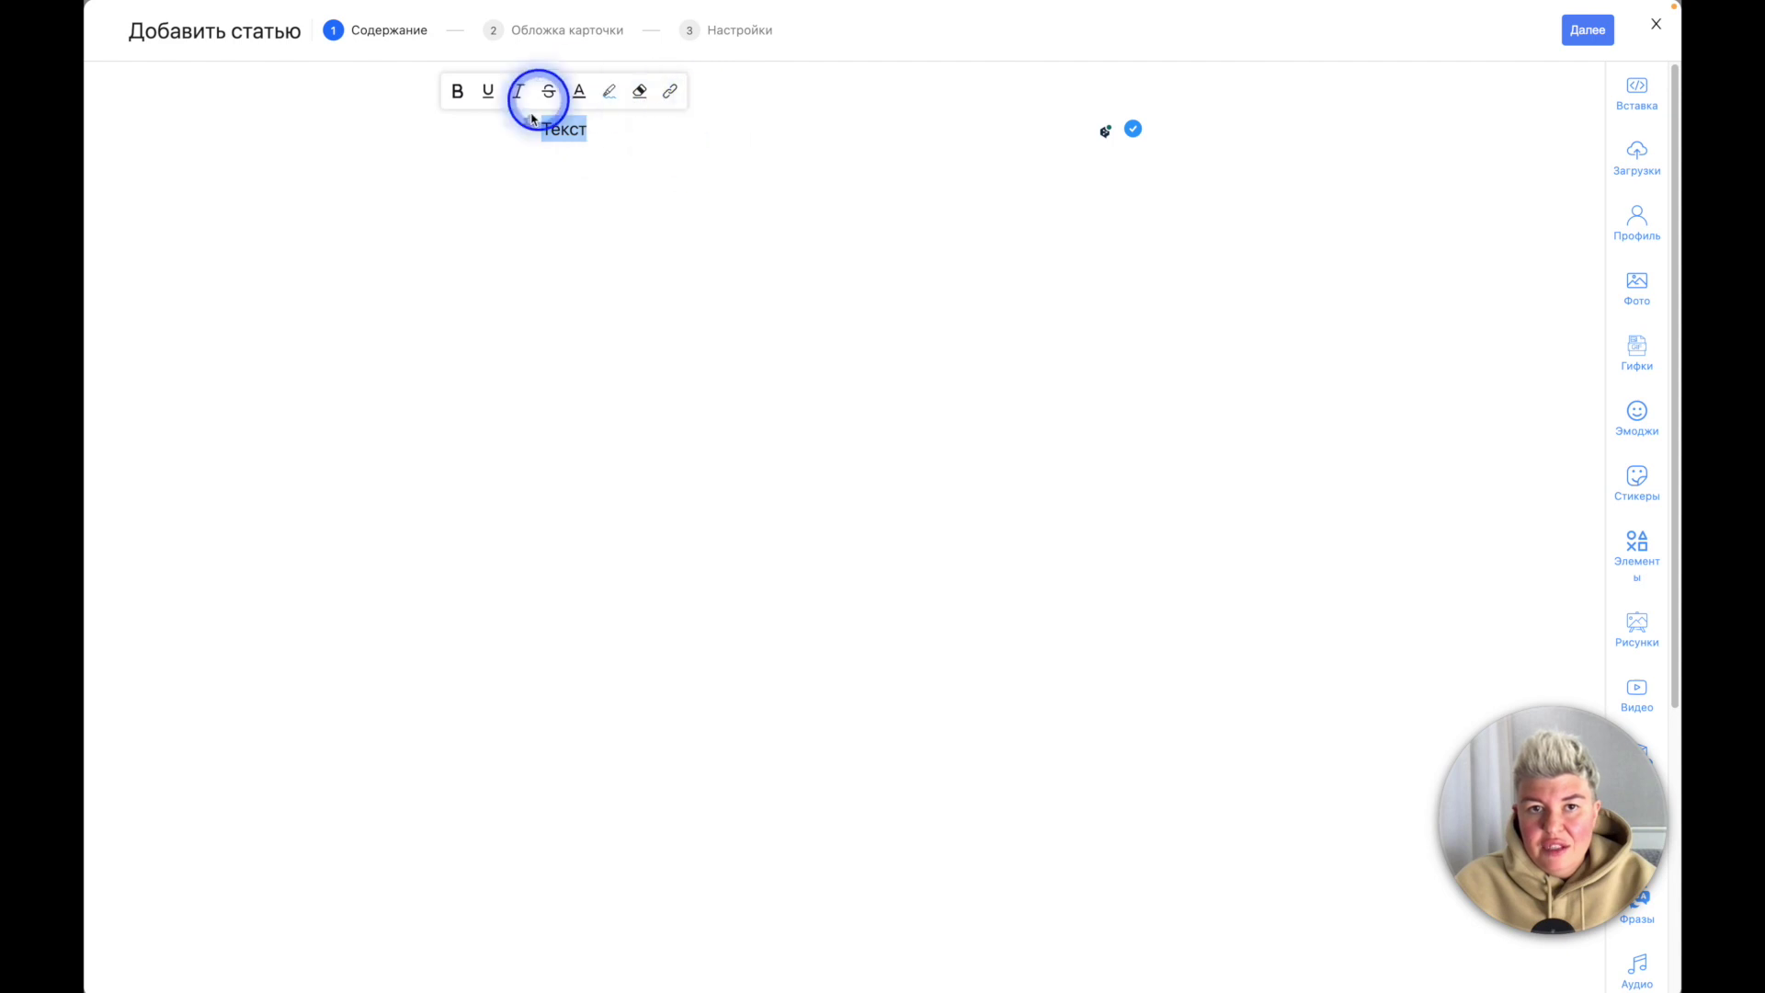
click(672, 93)
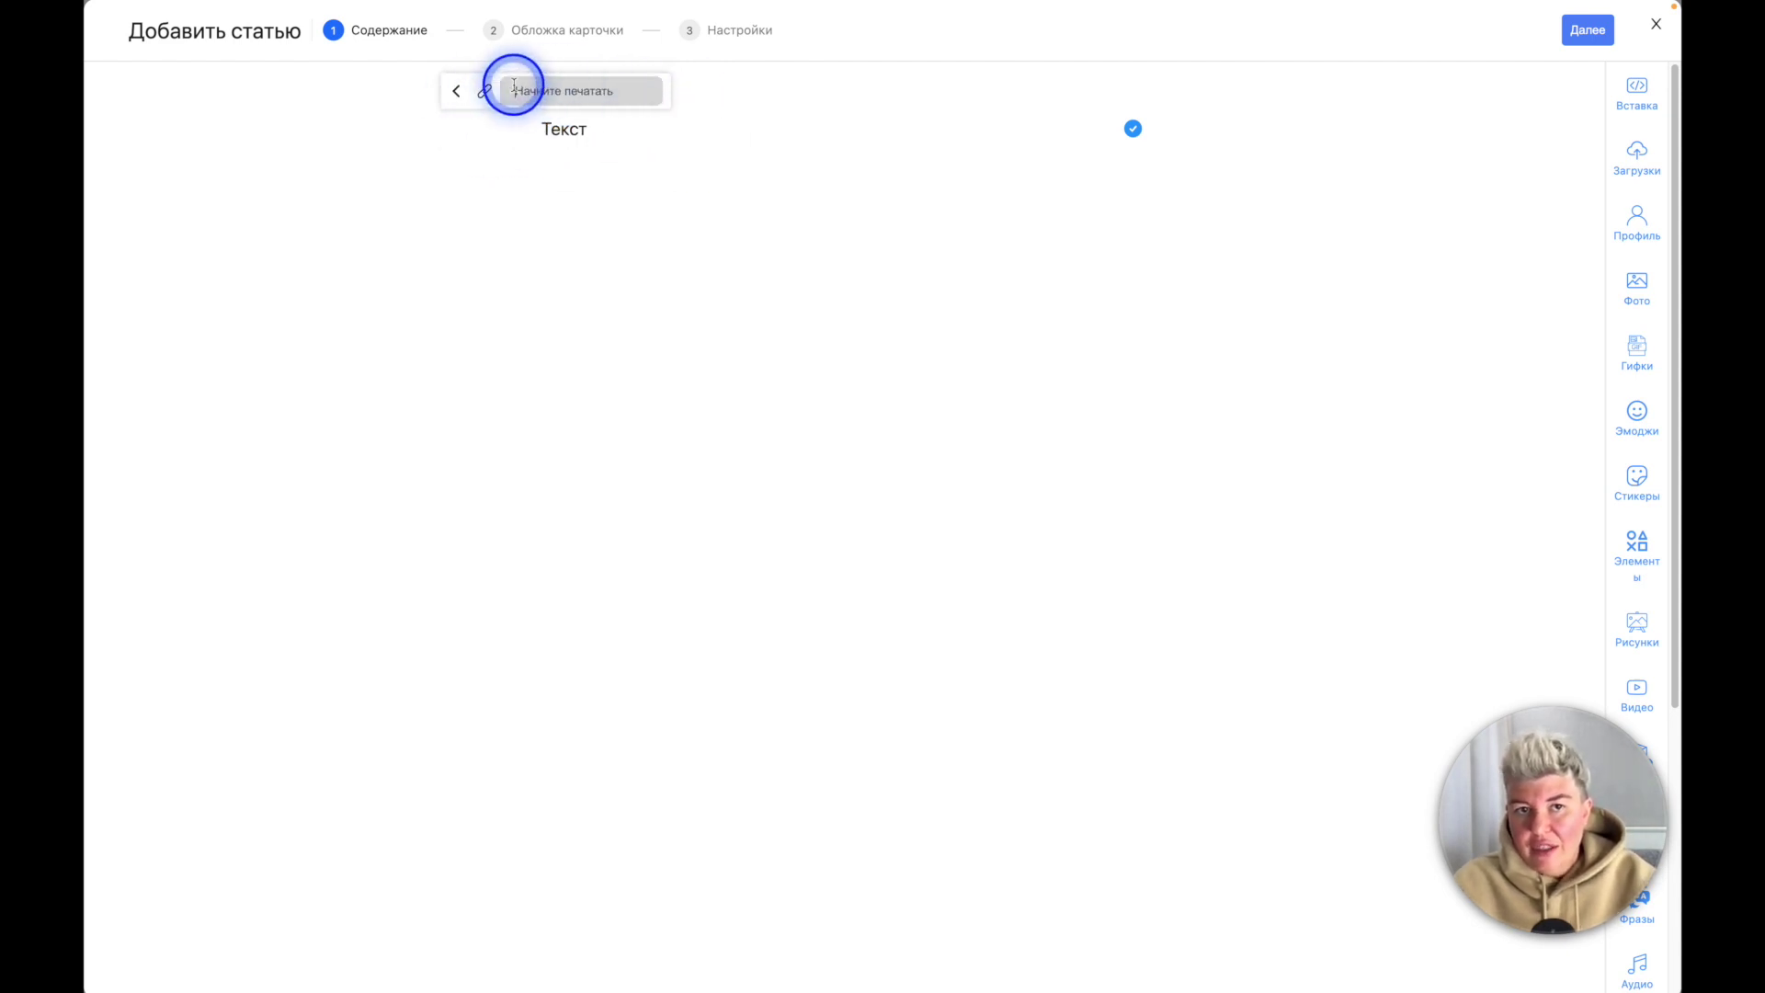
click(671, 181)
mouse_move(615, 132)
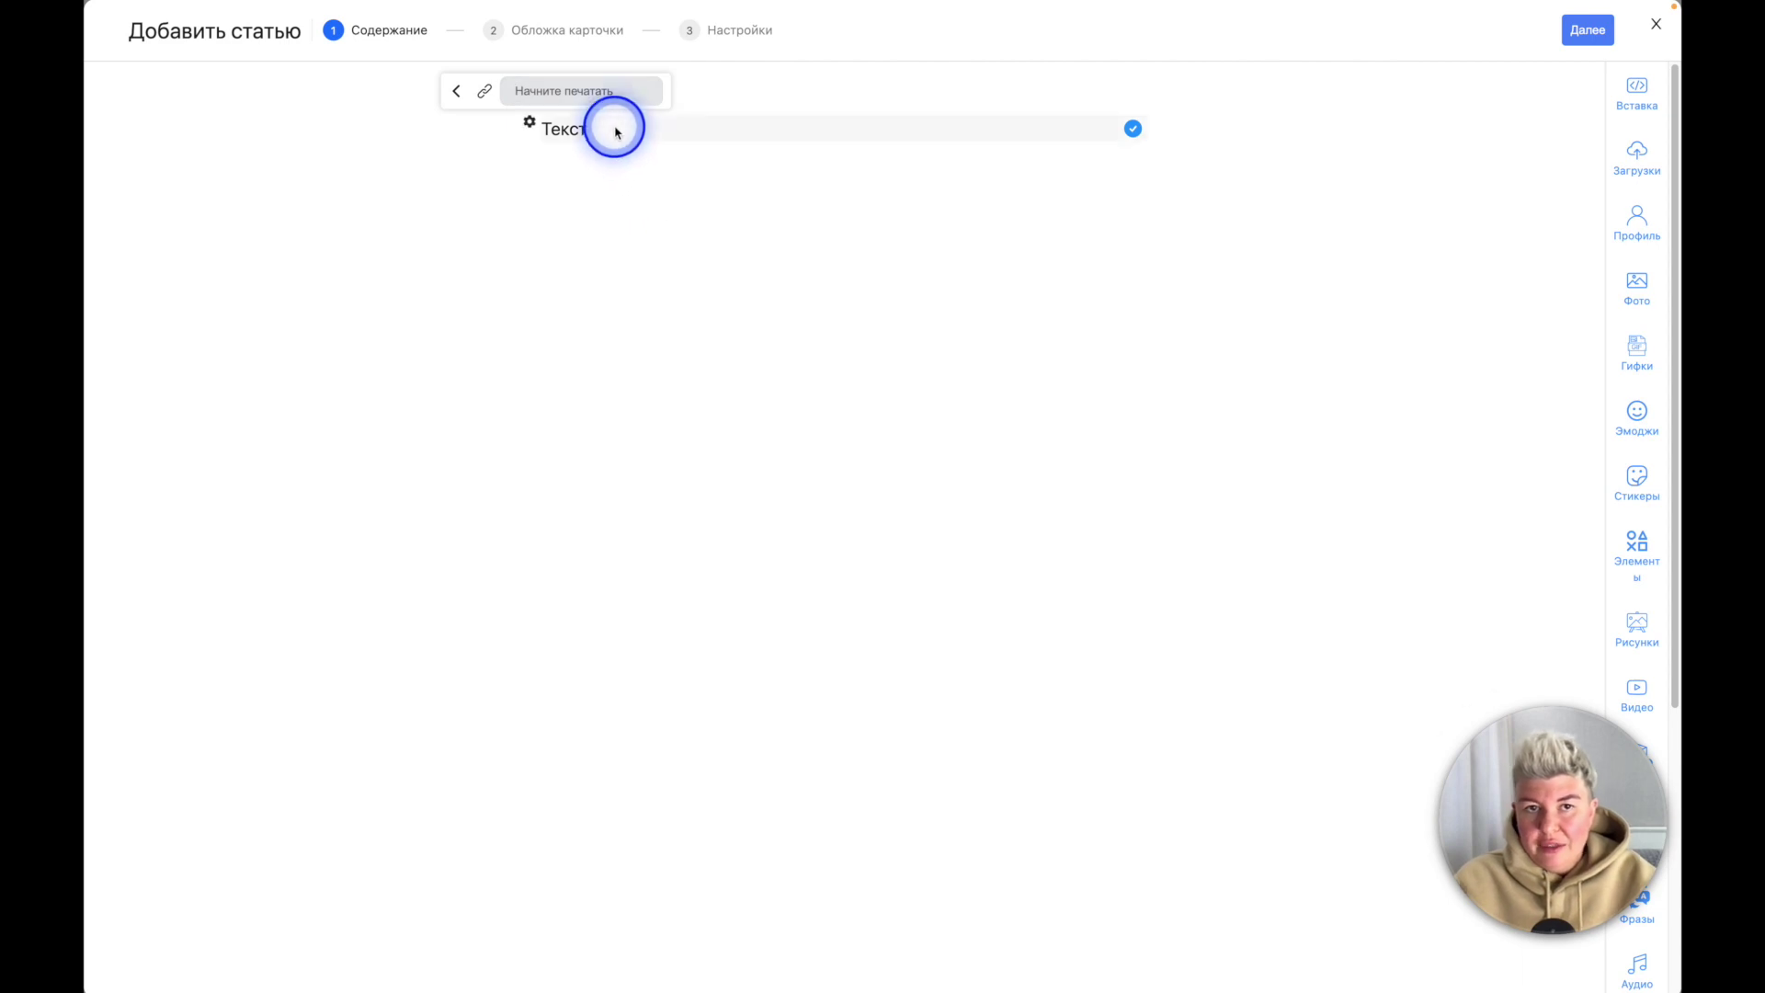
click(609, 85)
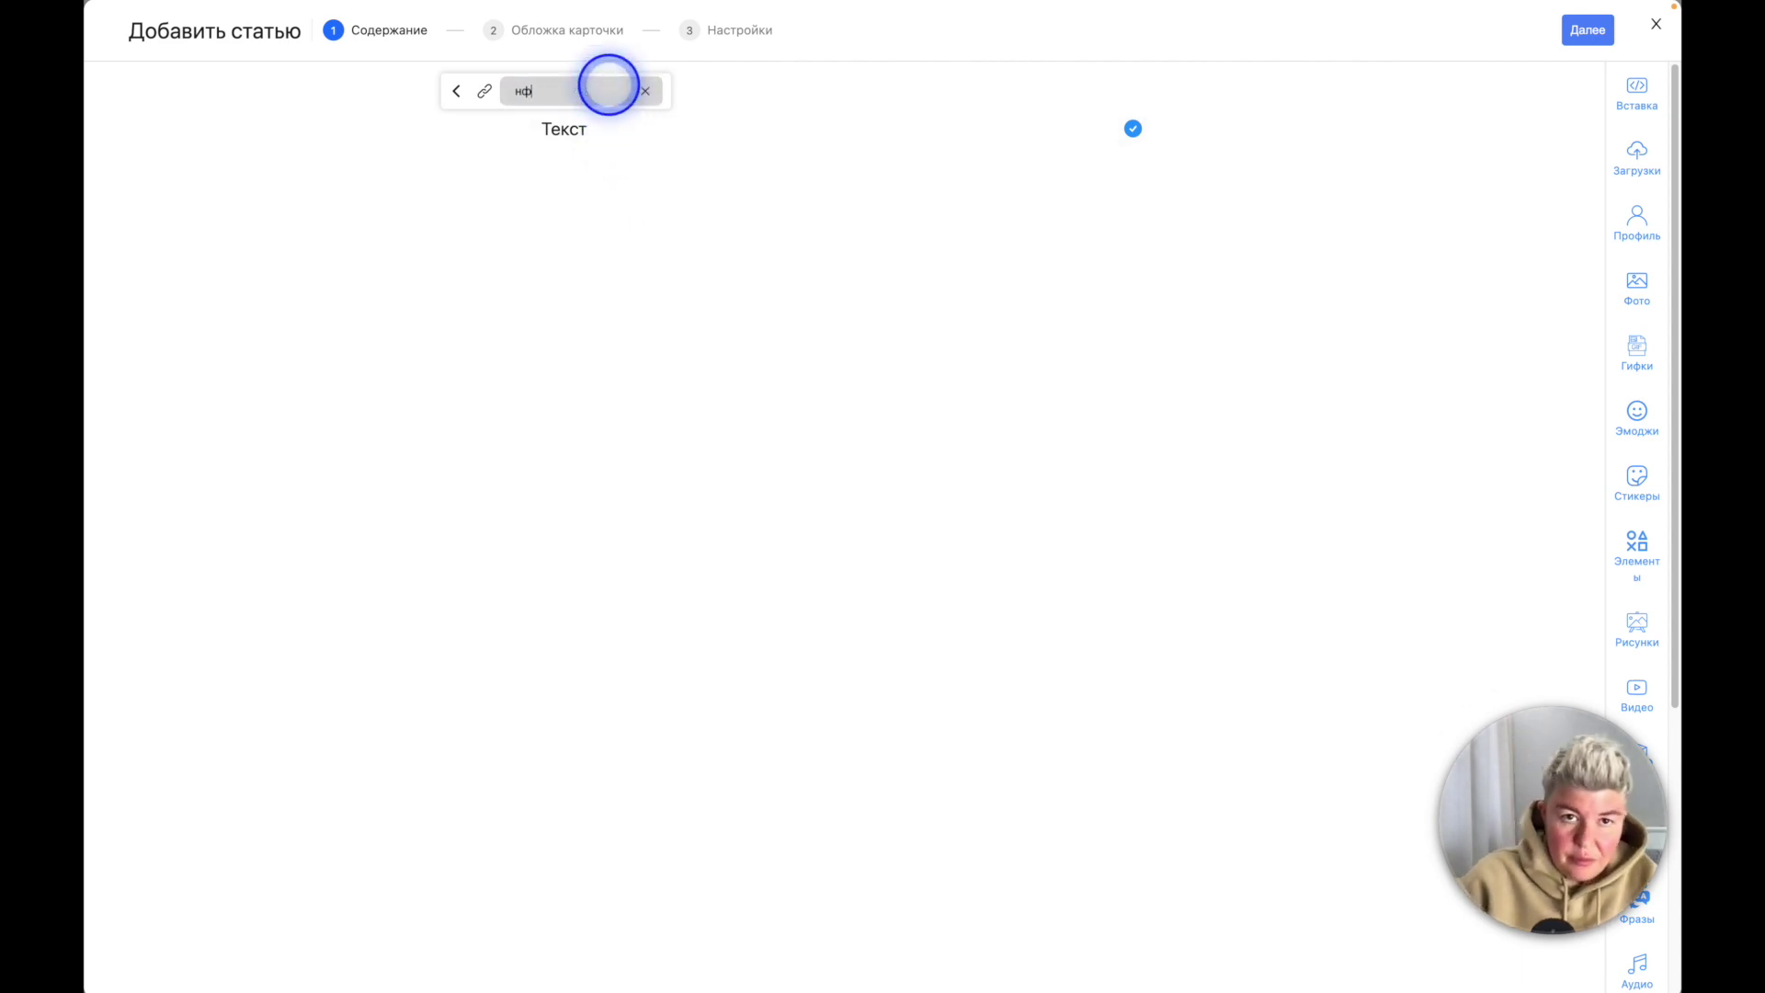
text(нфю)
key(Return)
Step: Turn the word "Текст" into a link with the address "http"
drag(607, 134, 532, 126)
click(669, 88)
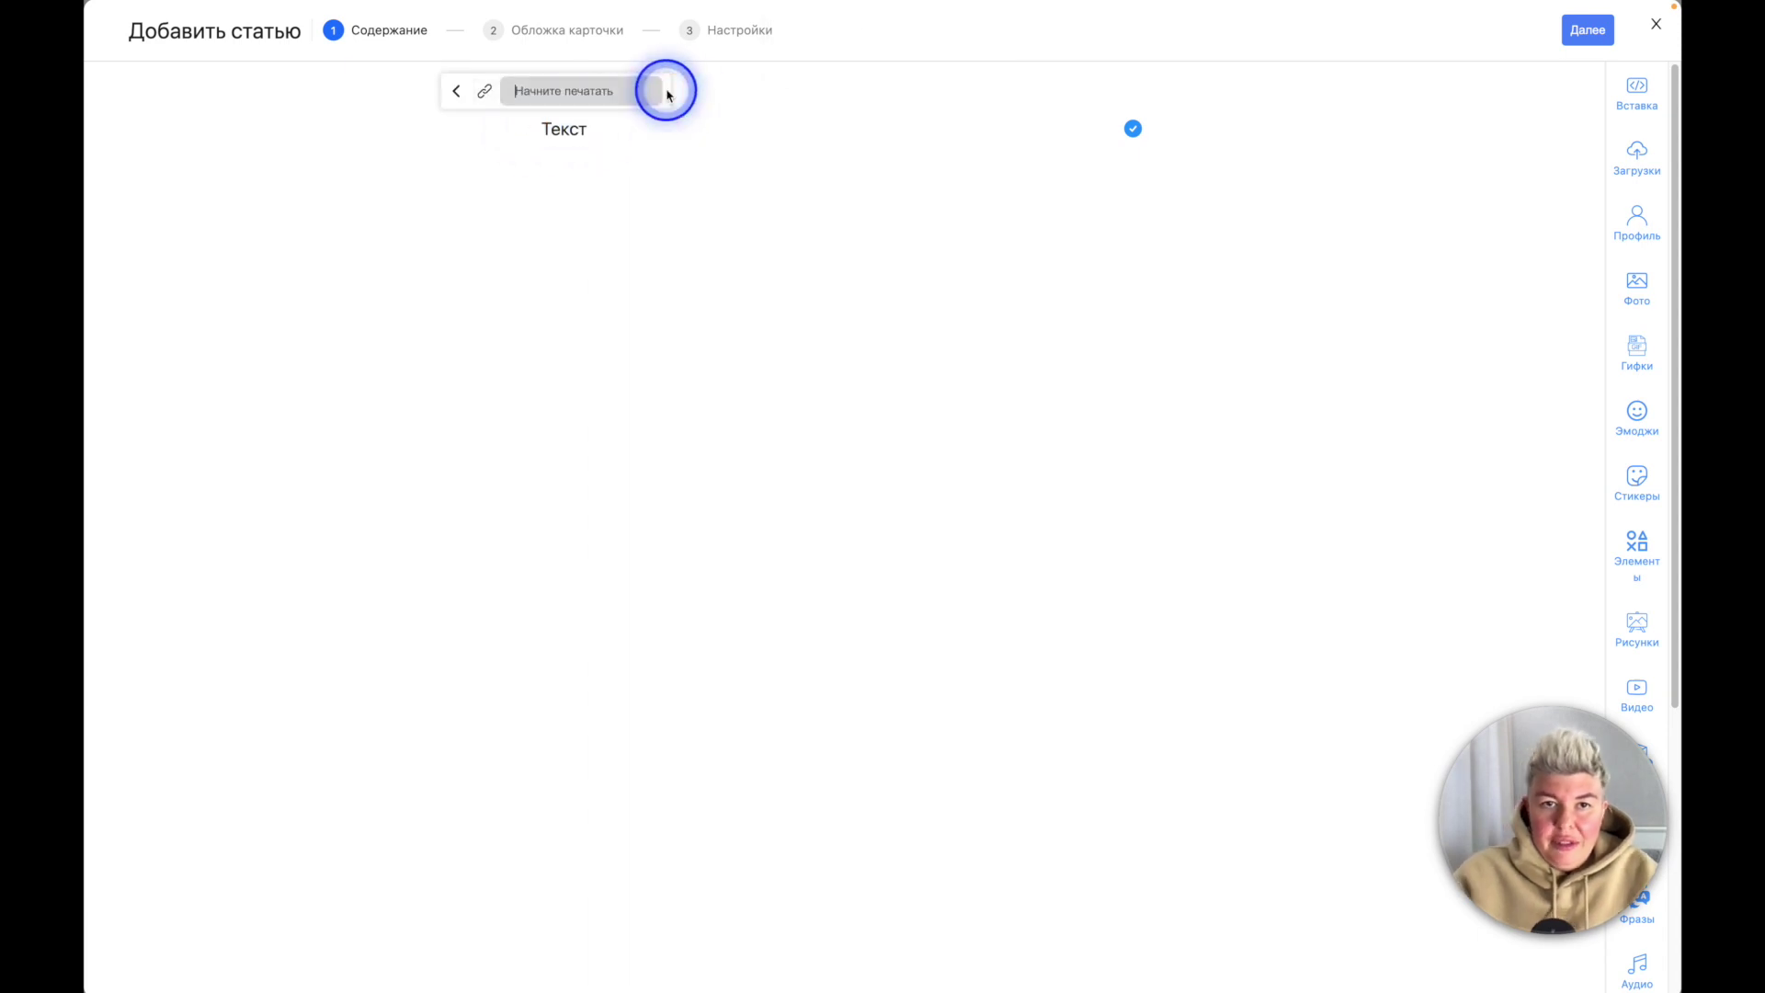
text(http)
key(Return)
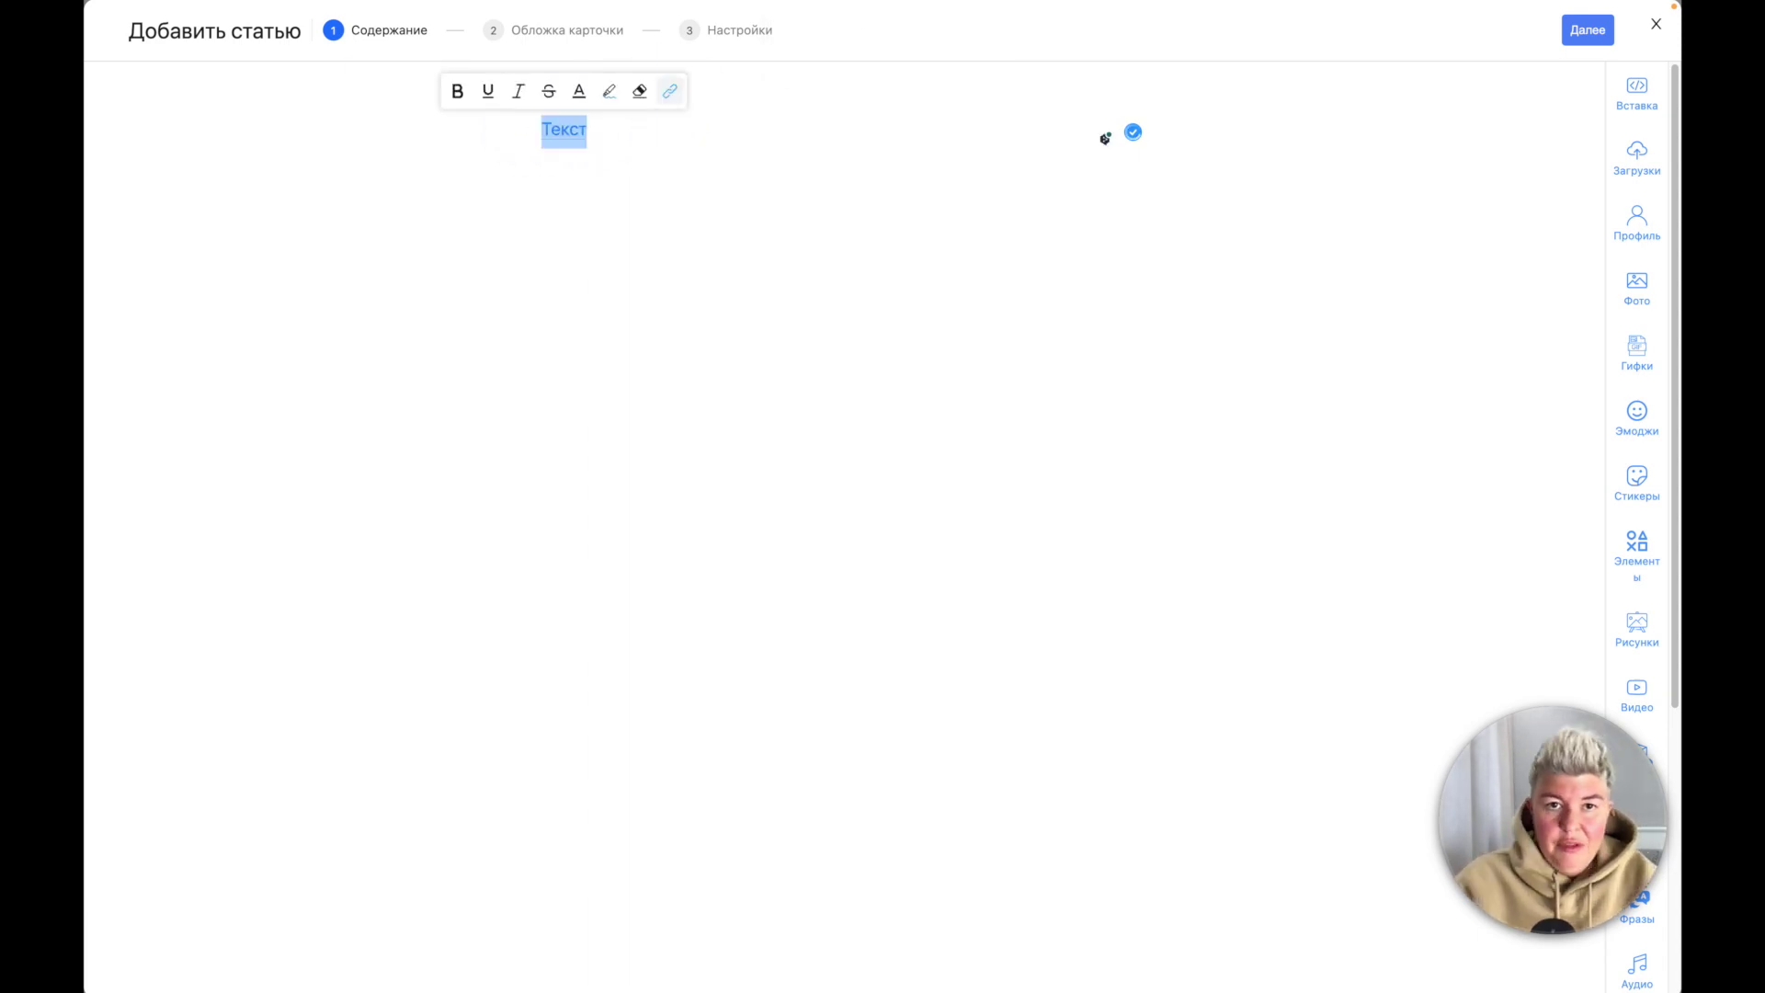
click(667, 197)
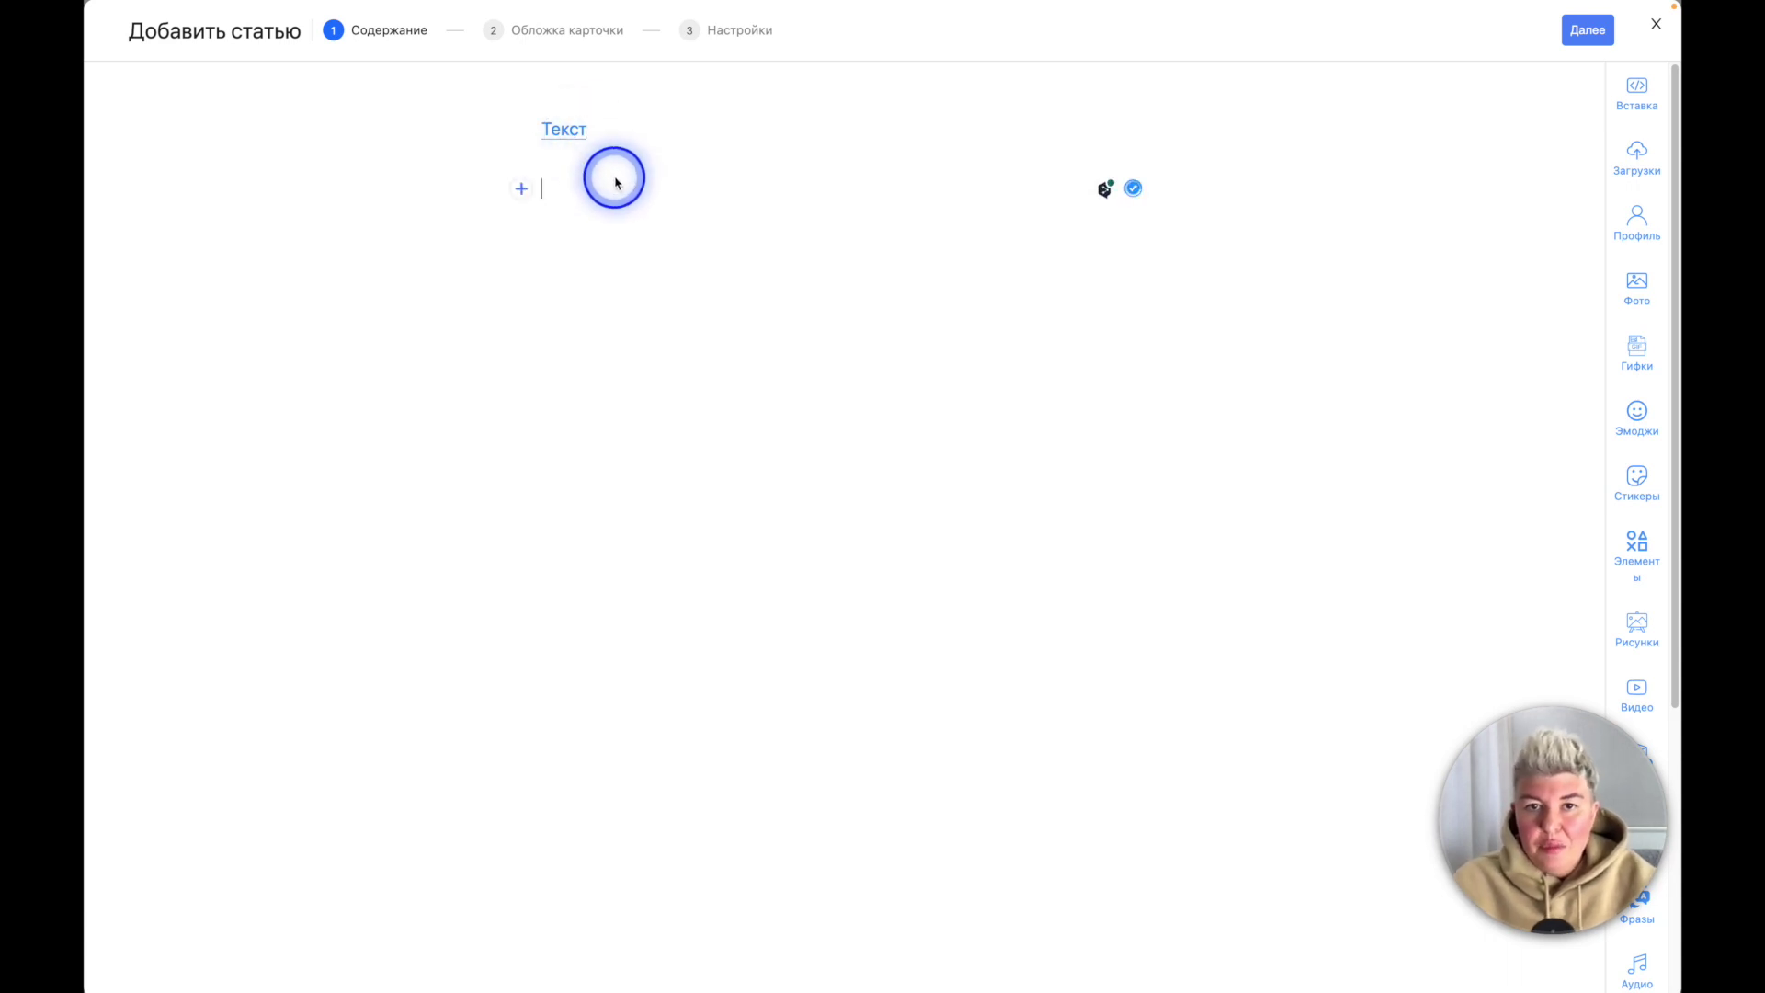
Step: Add a level 1 heading "Заголовок 1" and a level 2 heading "Заголовок 2" below the linked text
click(521, 190)
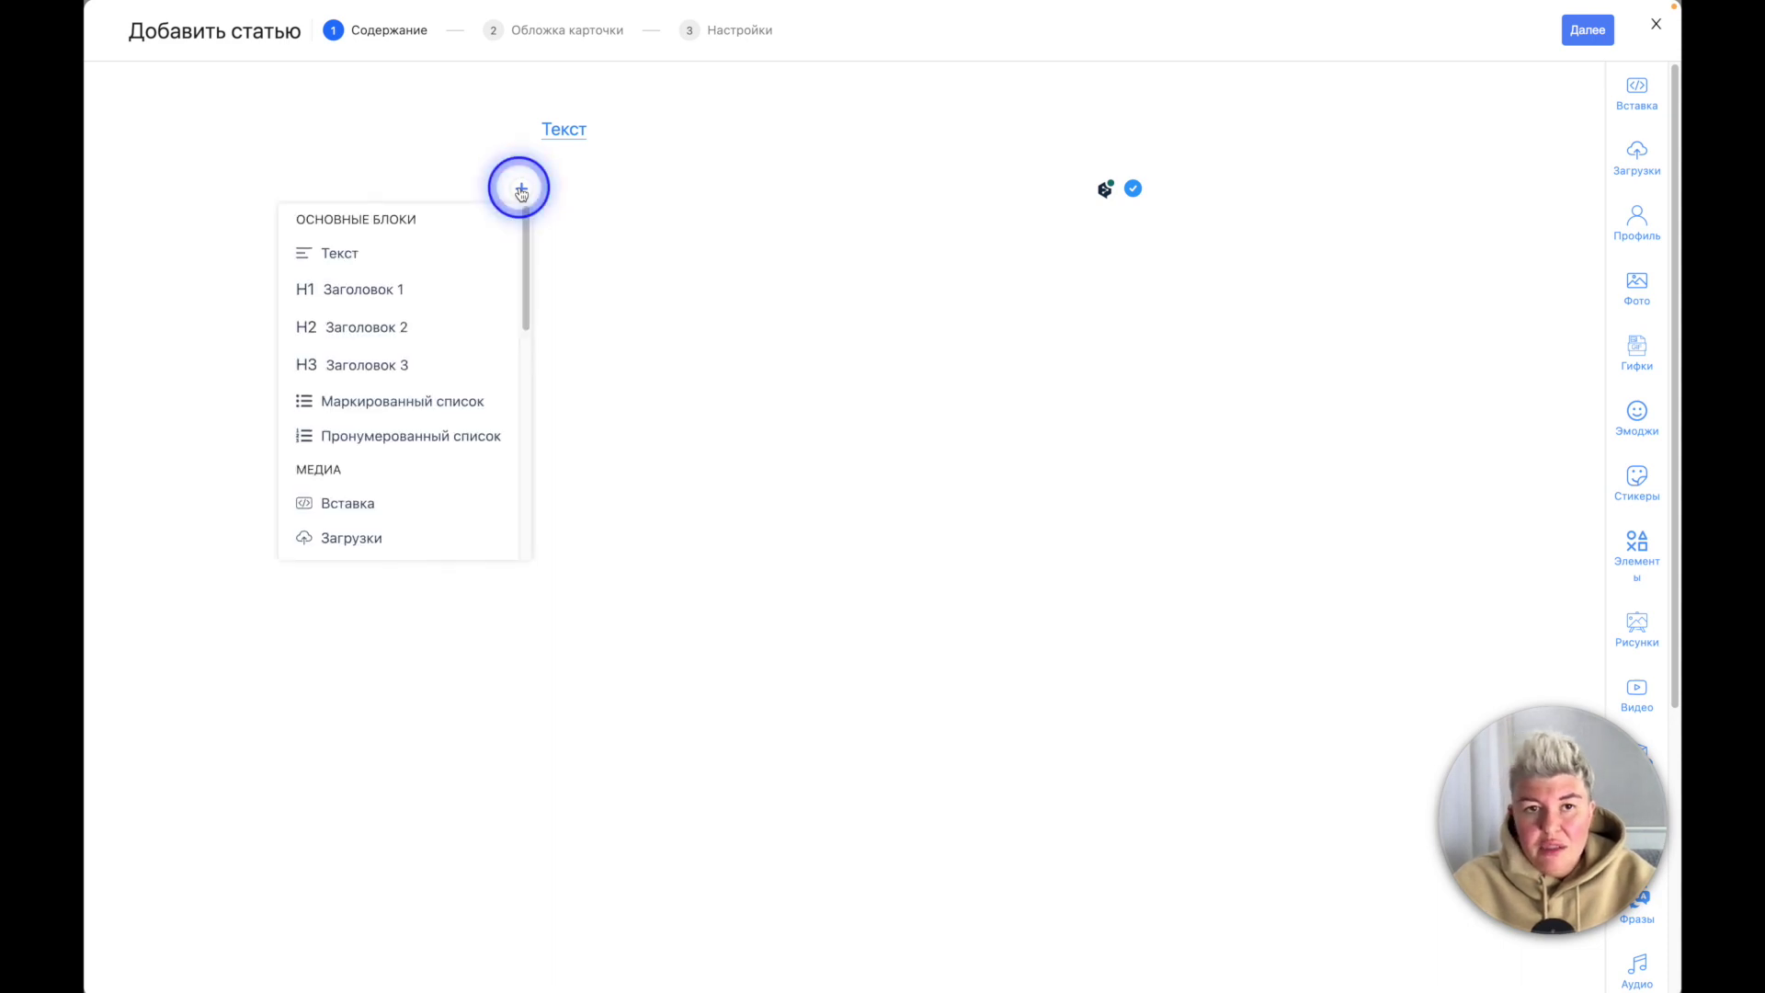
click(434, 291)
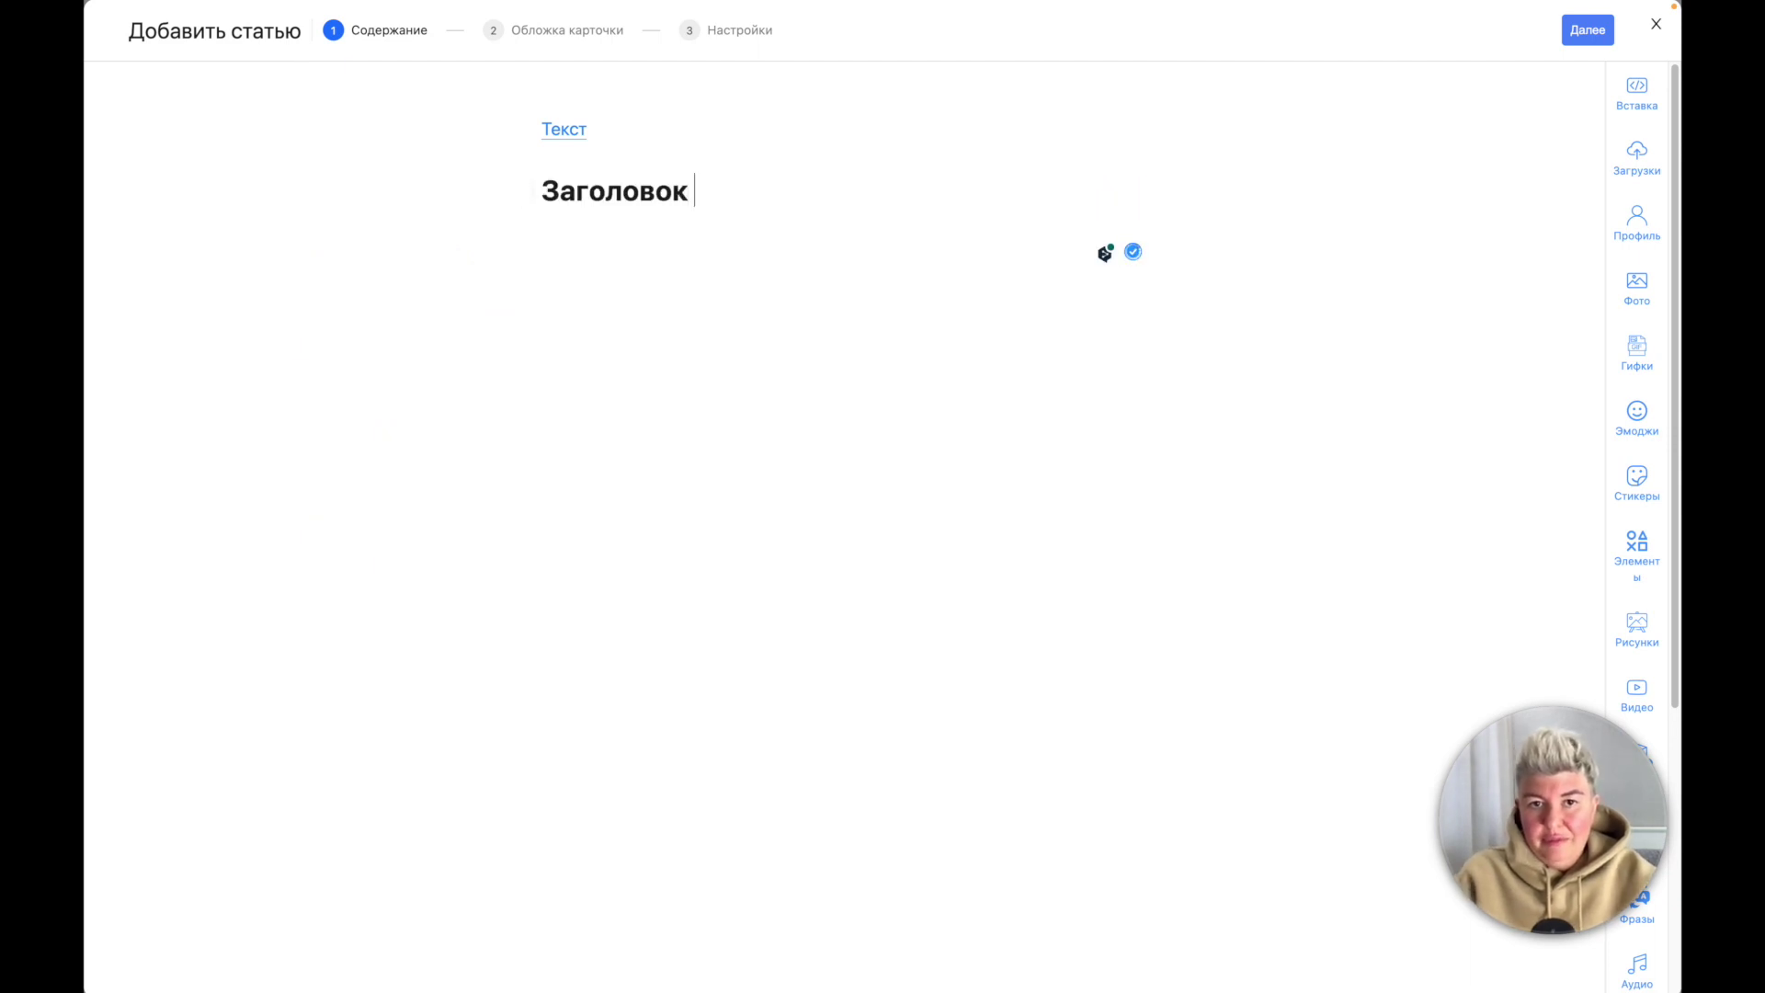
click(521, 252)
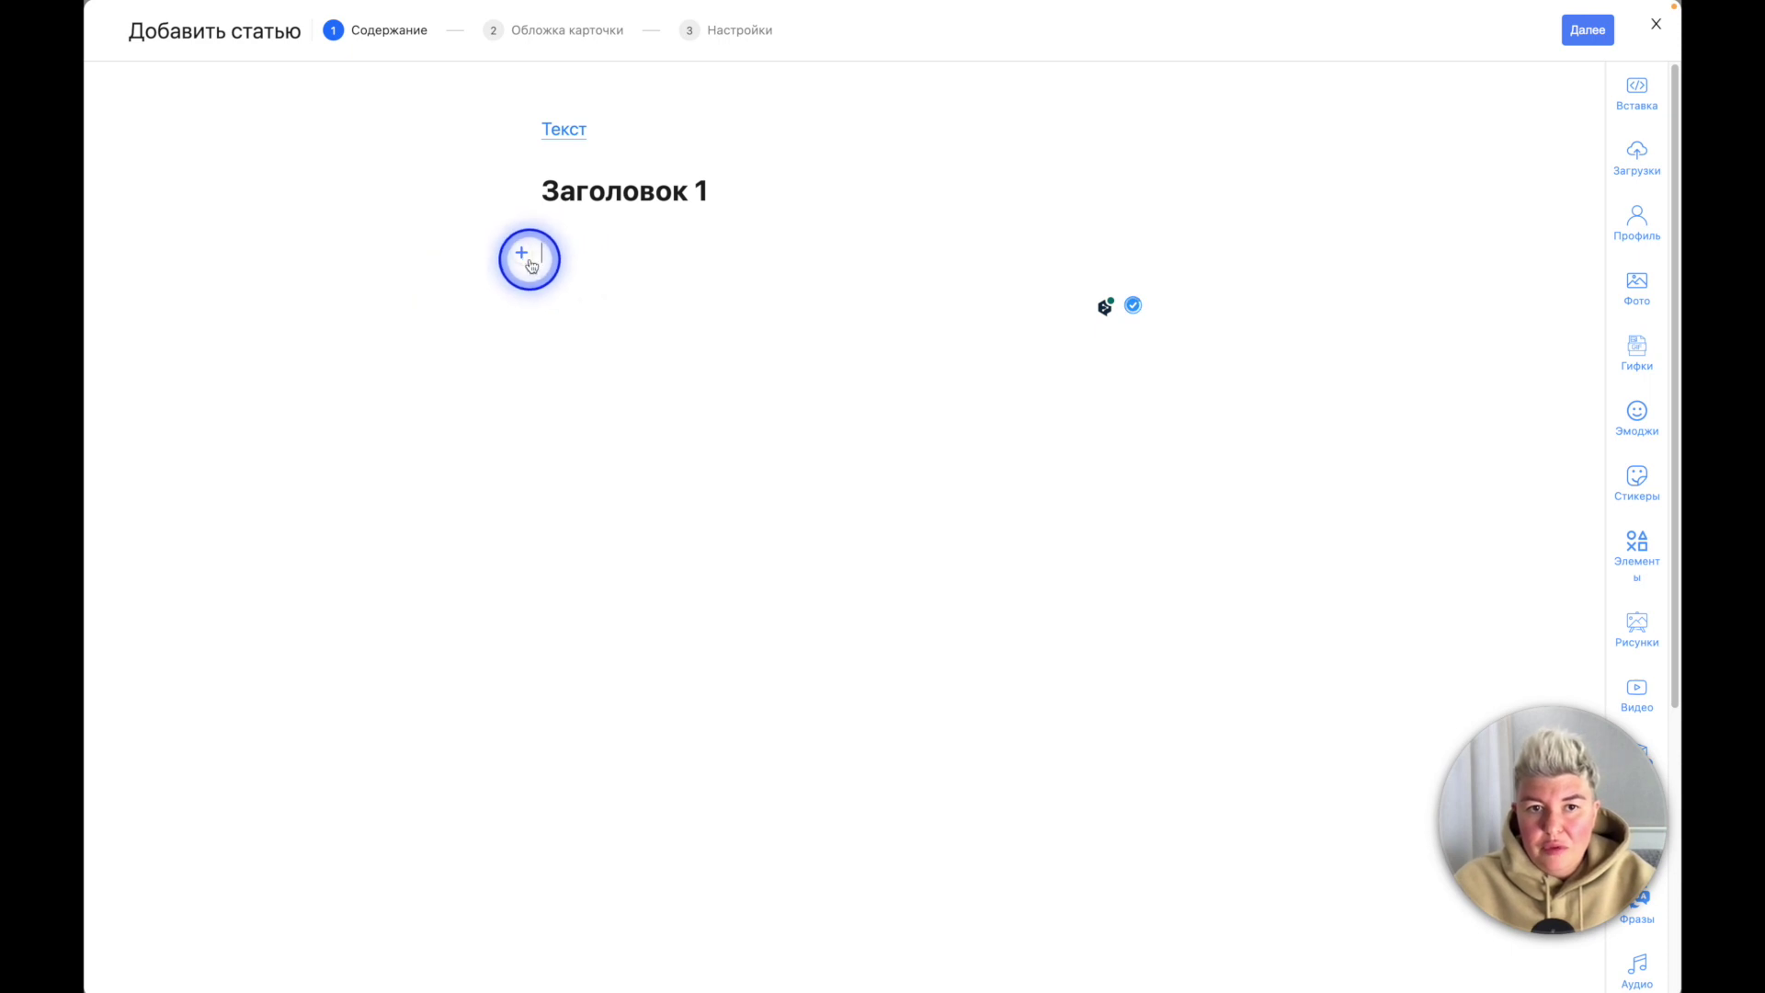
click(426, 397)
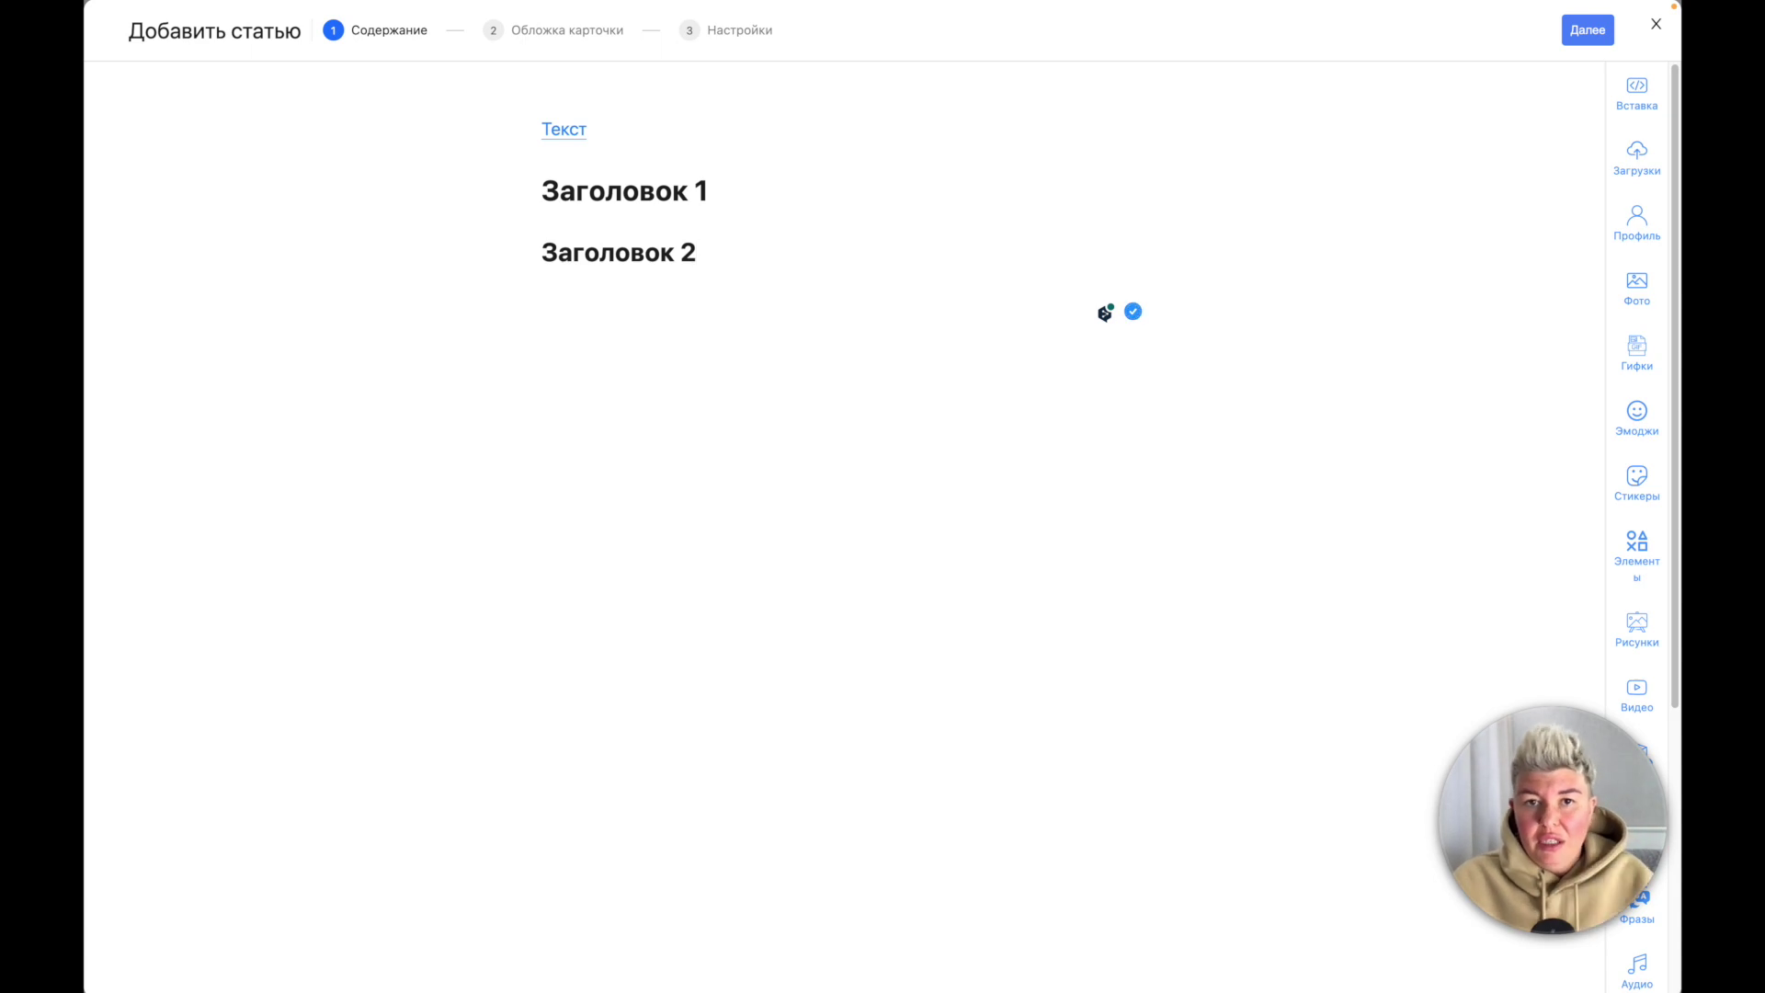
Step: Add a bulleted list with the items "пункт 1" and "пункт 2" under the headings
click(524, 315)
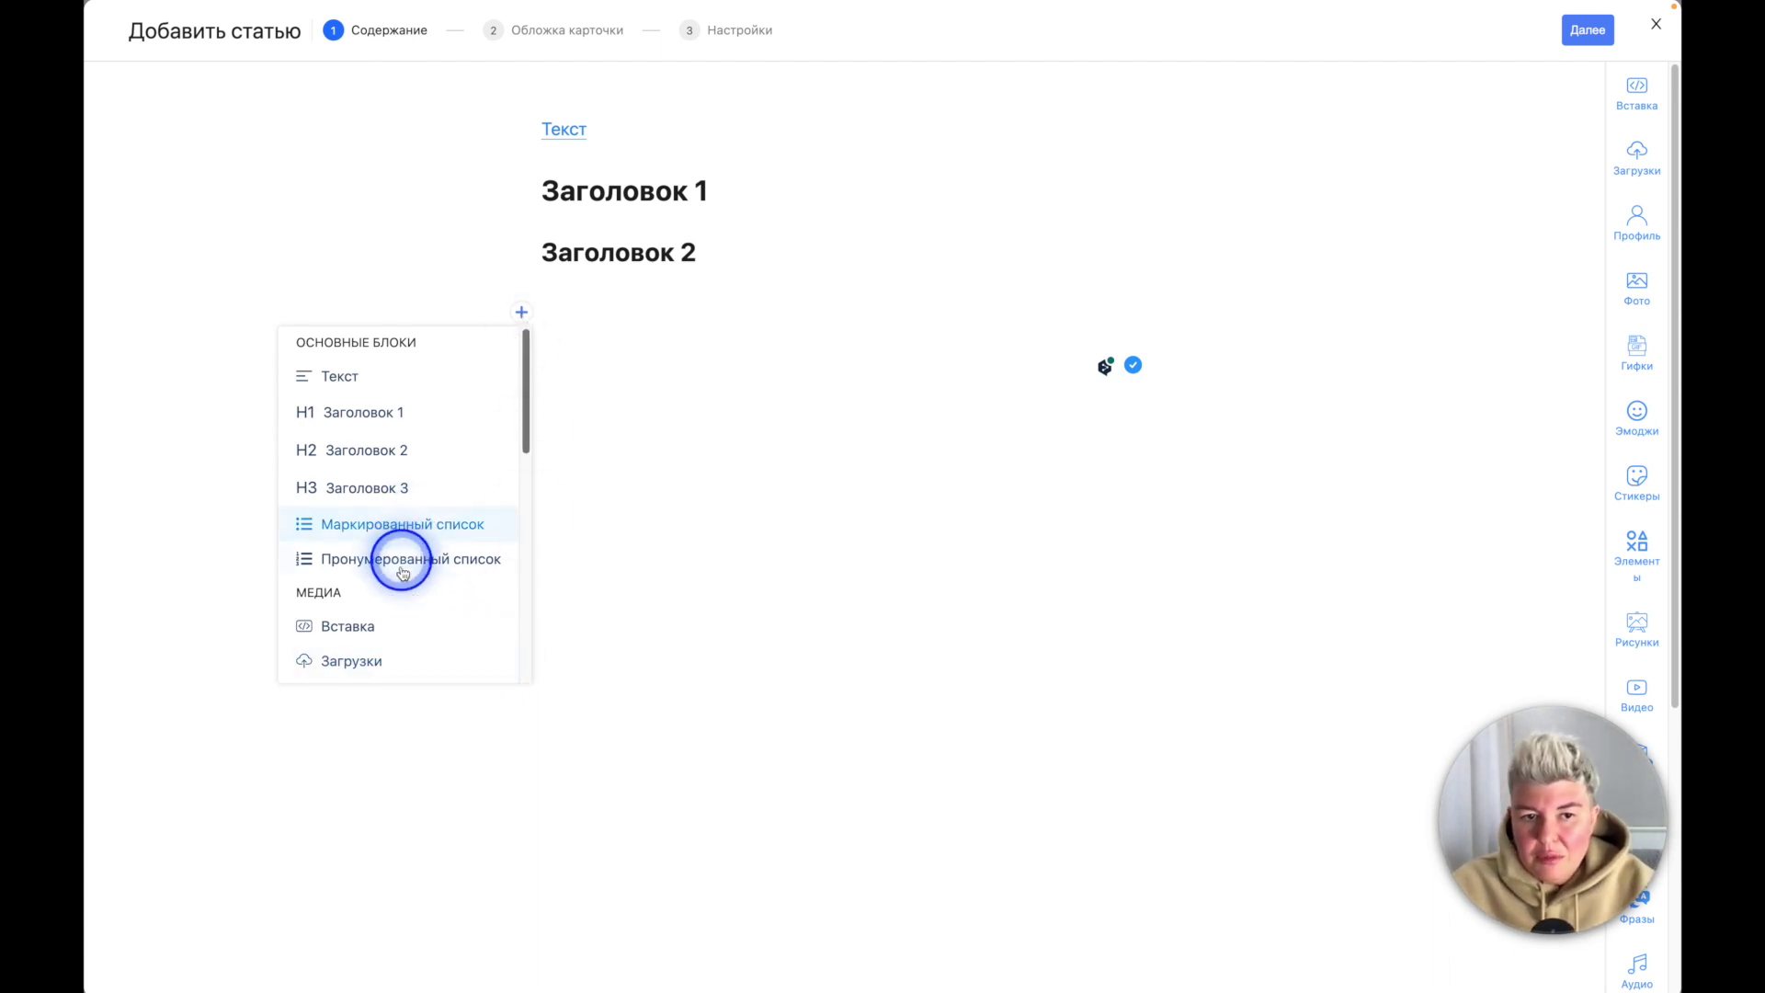
click(399, 533)
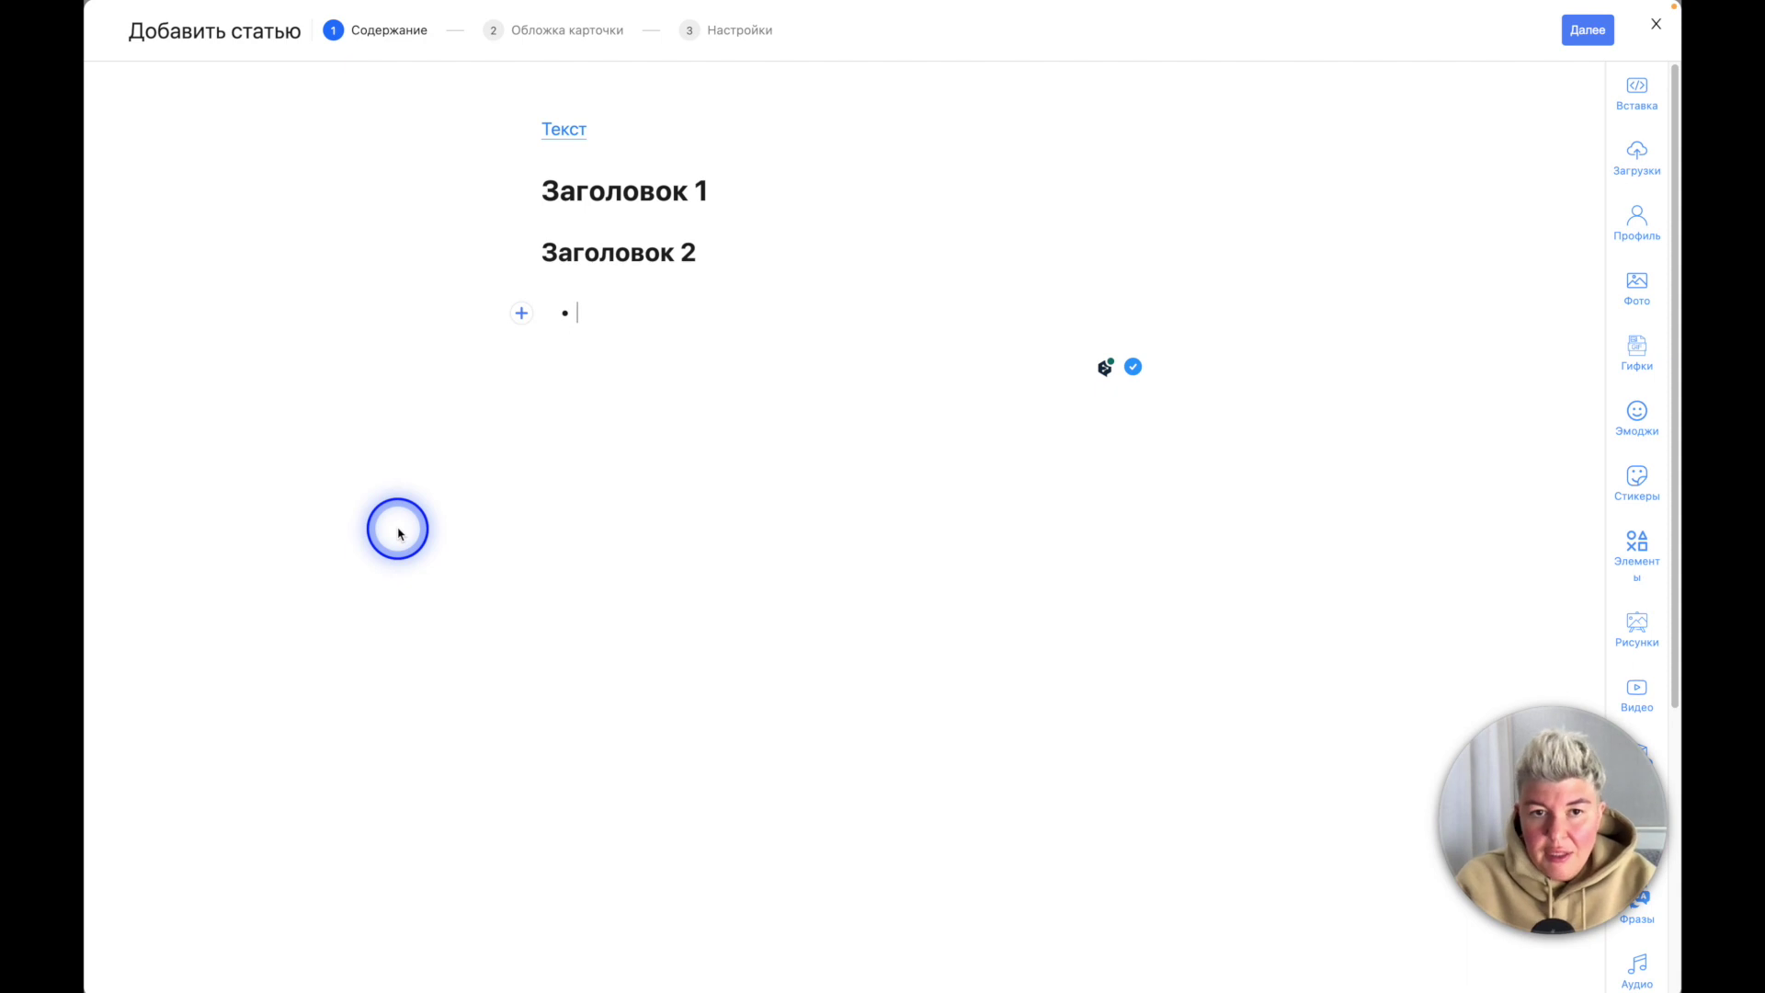
text(пункт 1)
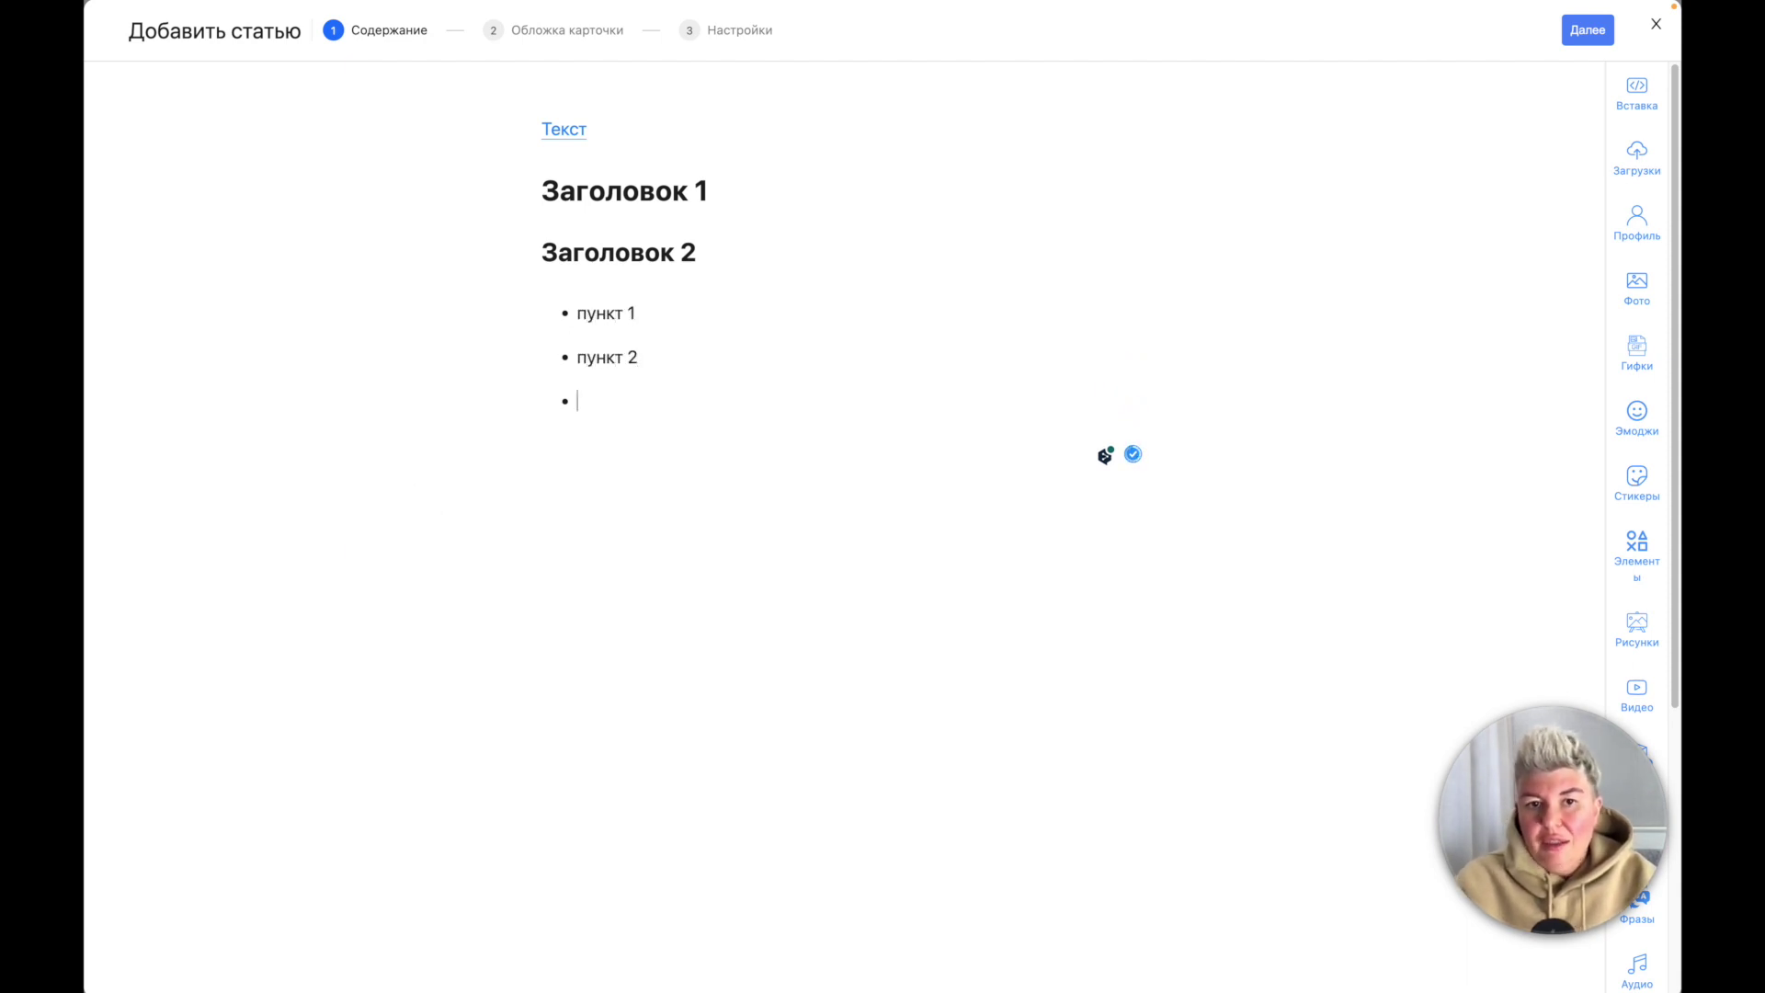
key(Return)
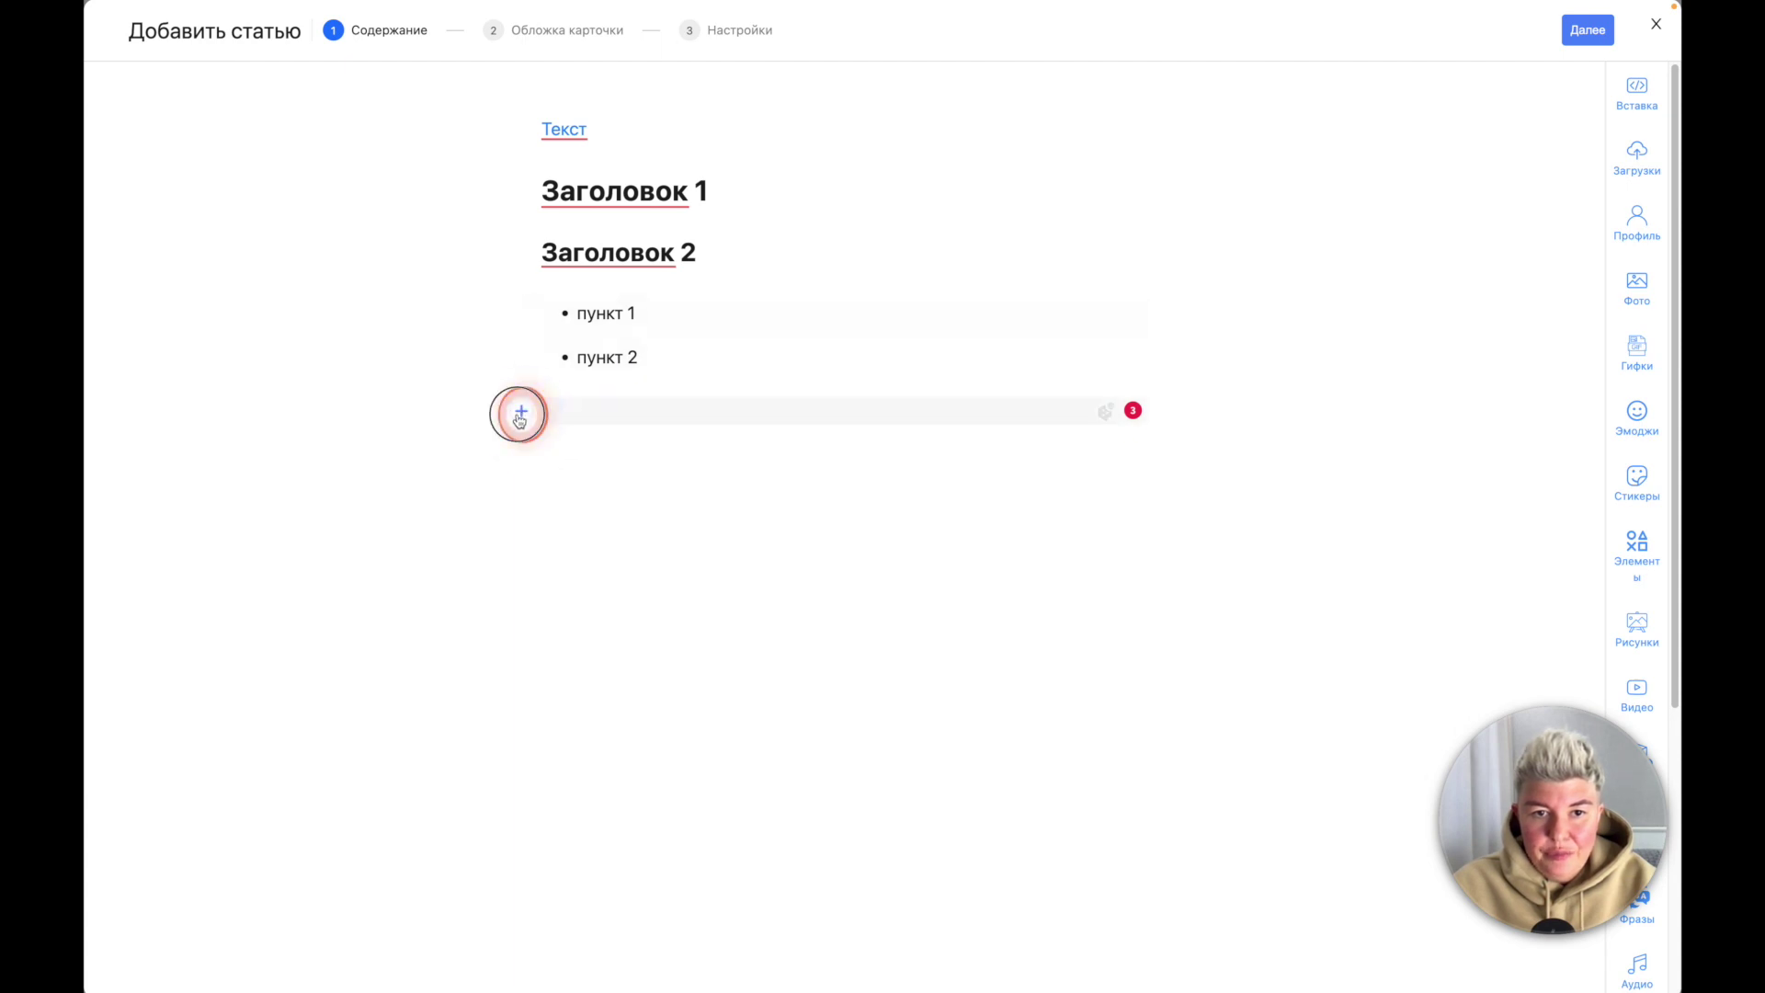
Step: Embed a YouTube video in the article below the bulleted list, using the media insert block
click(520, 416)
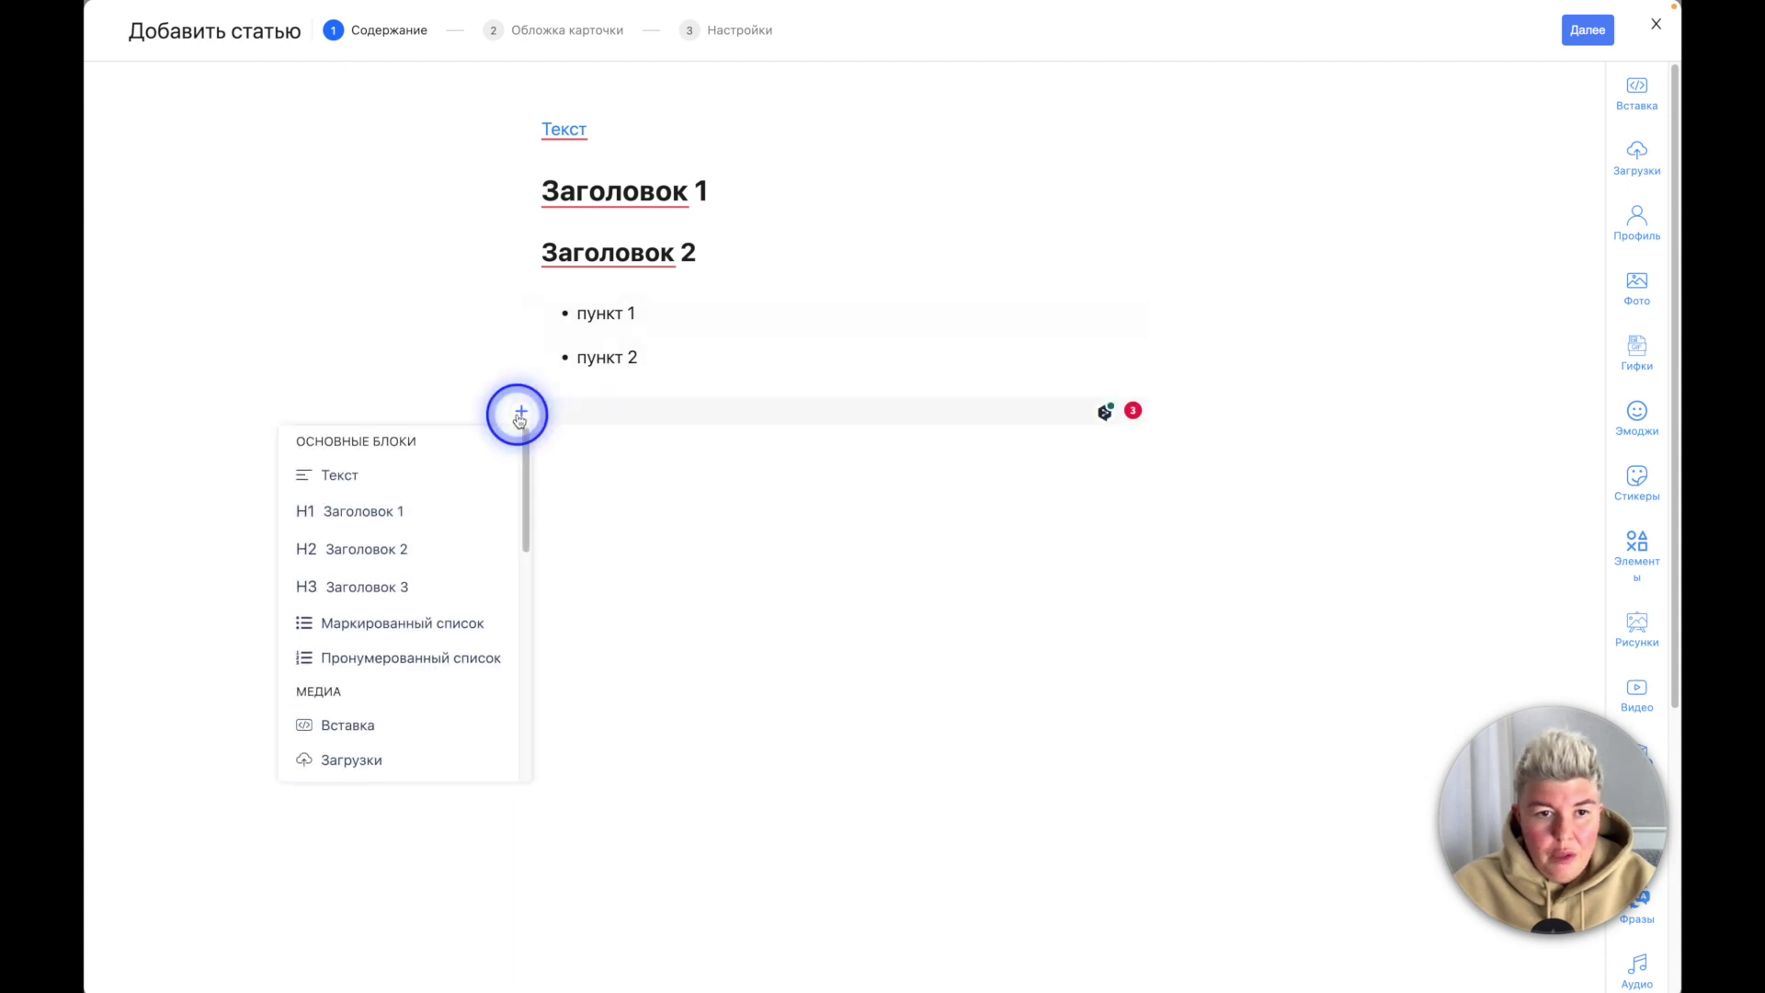
click(431, 718)
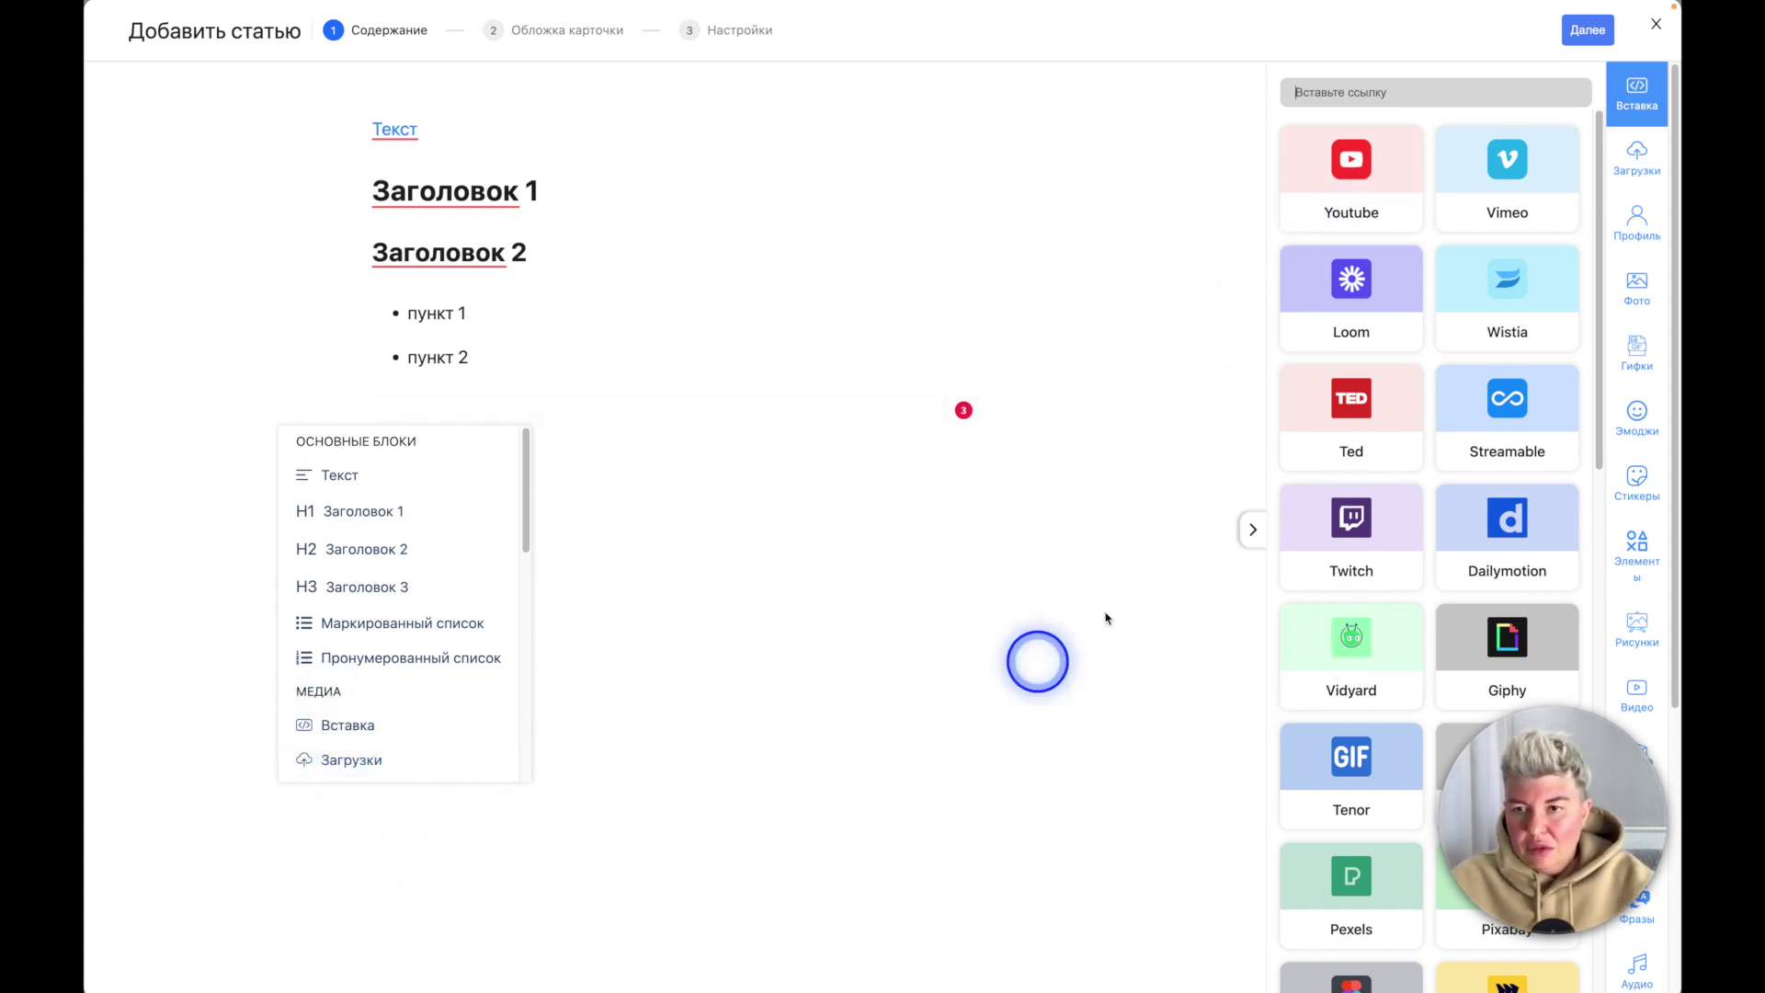
click(1380, 207)
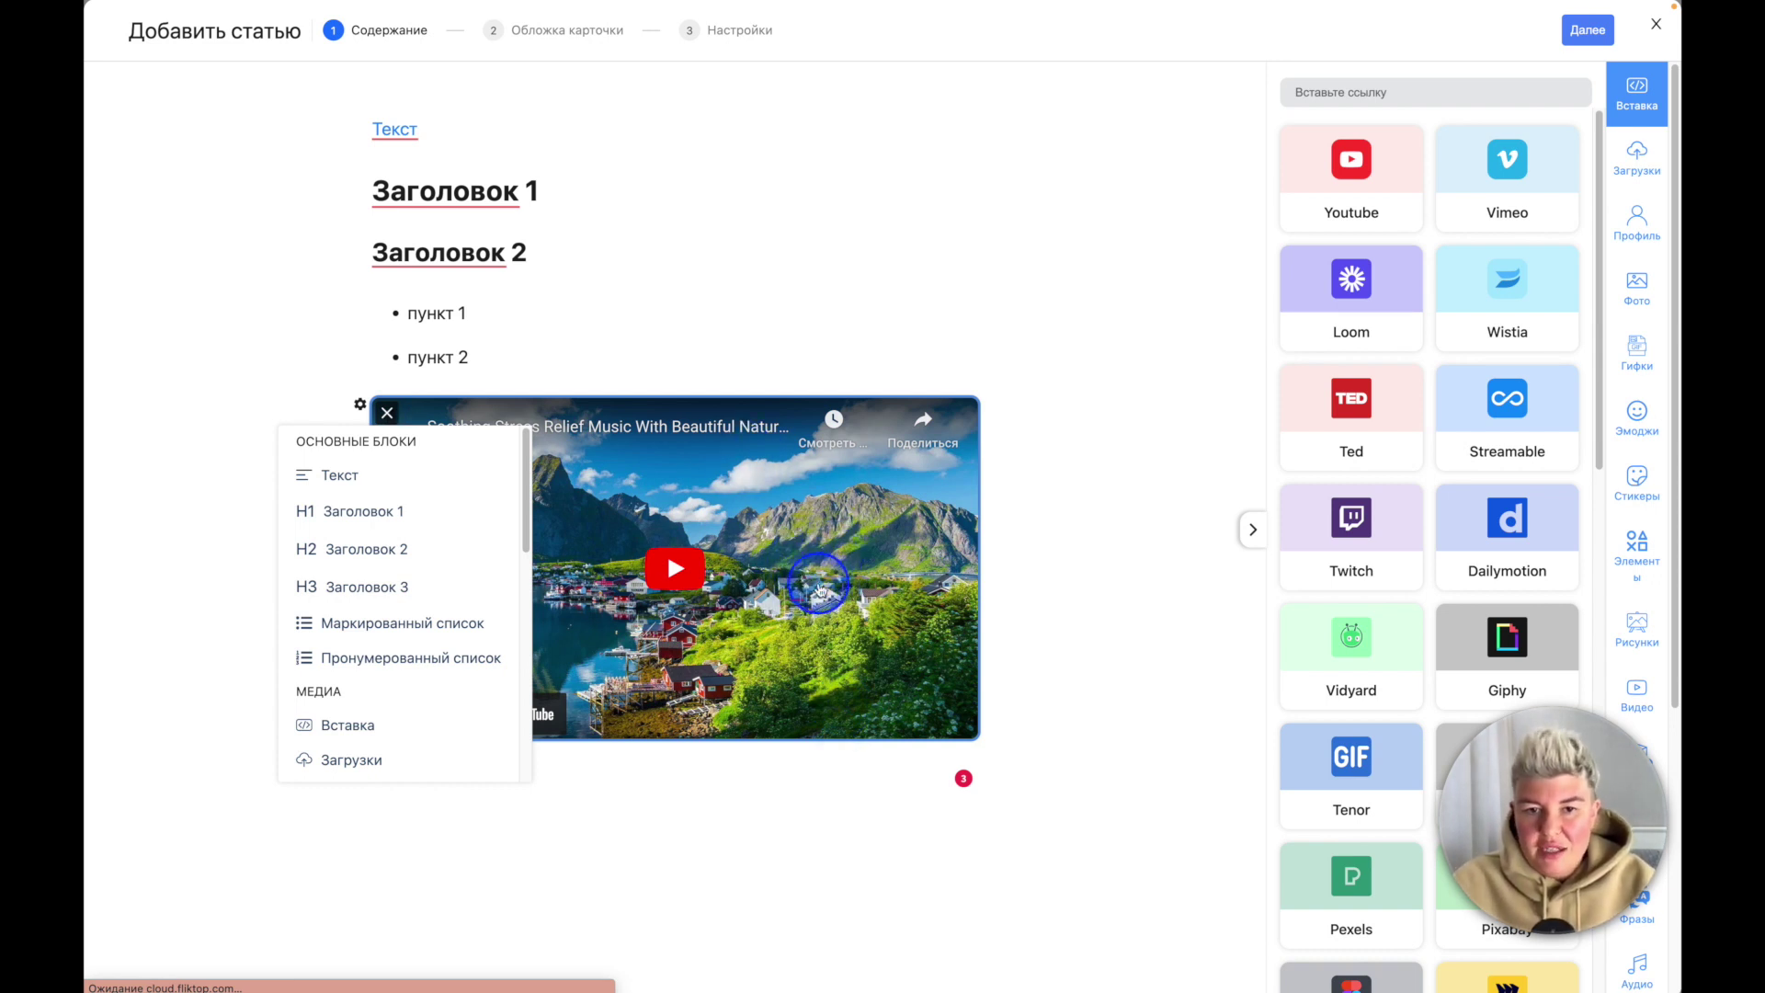
Step: Leave the browser's full-screen view and open YouTube in a new tab
mouse_move(972, 5)
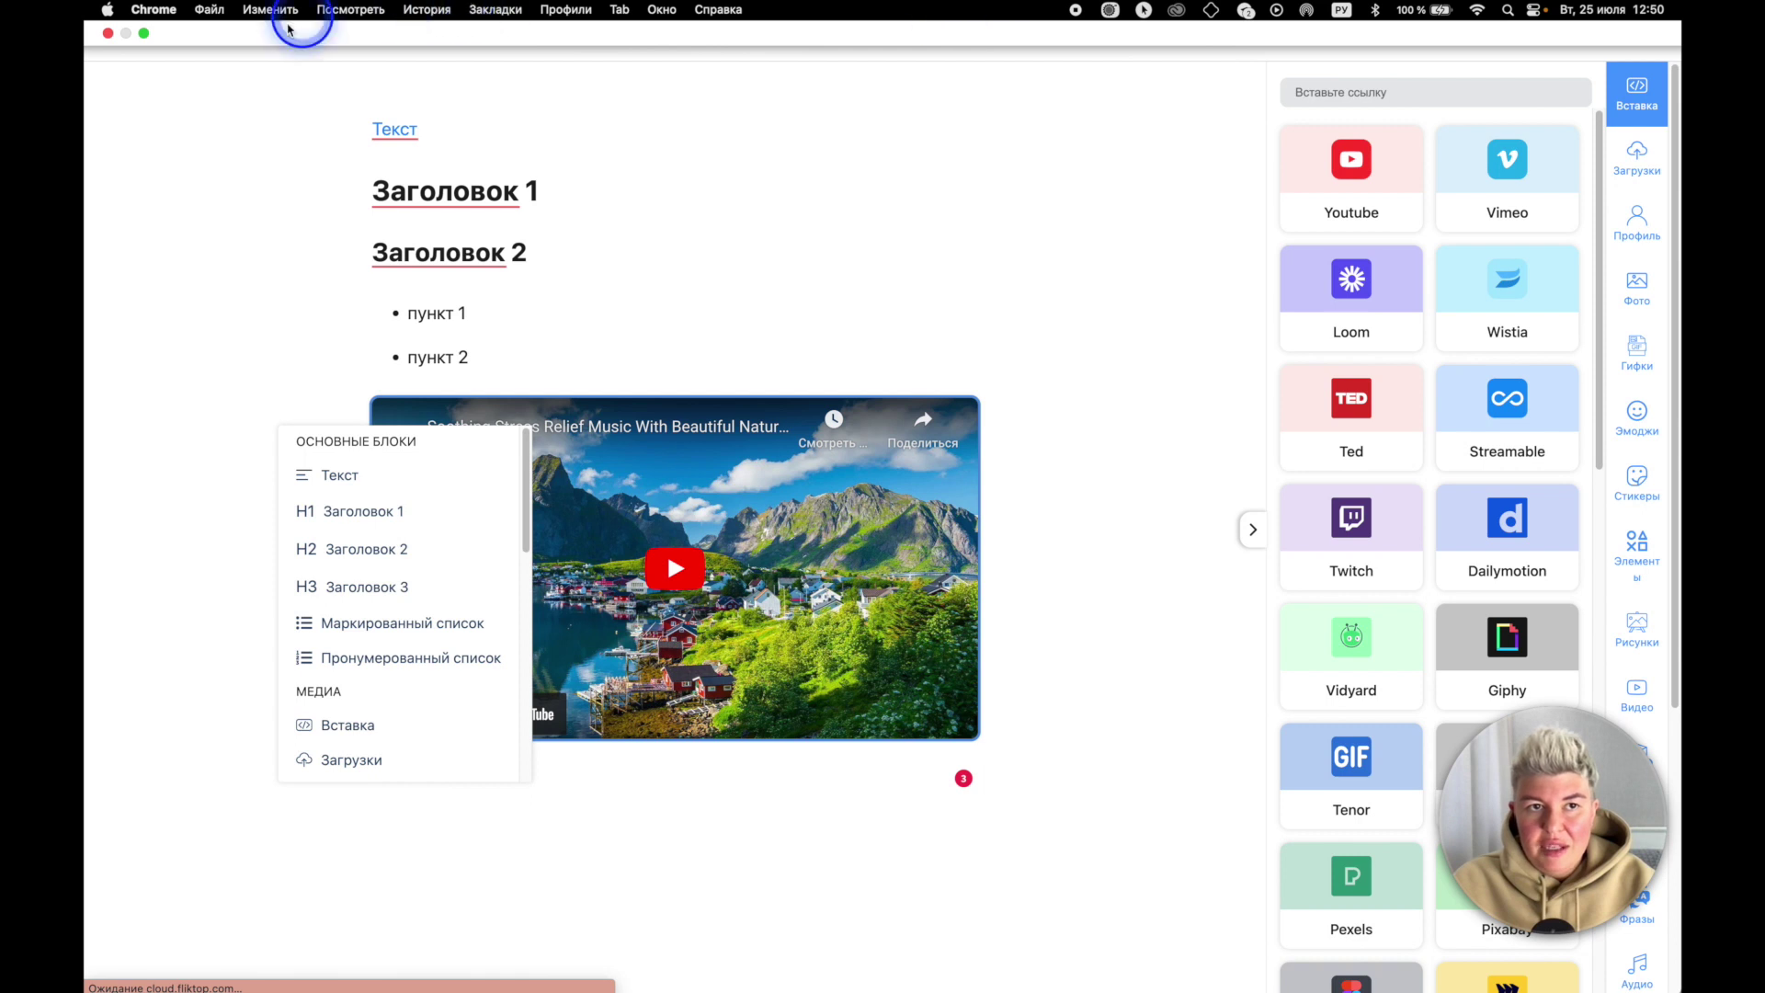
click(144, 33)
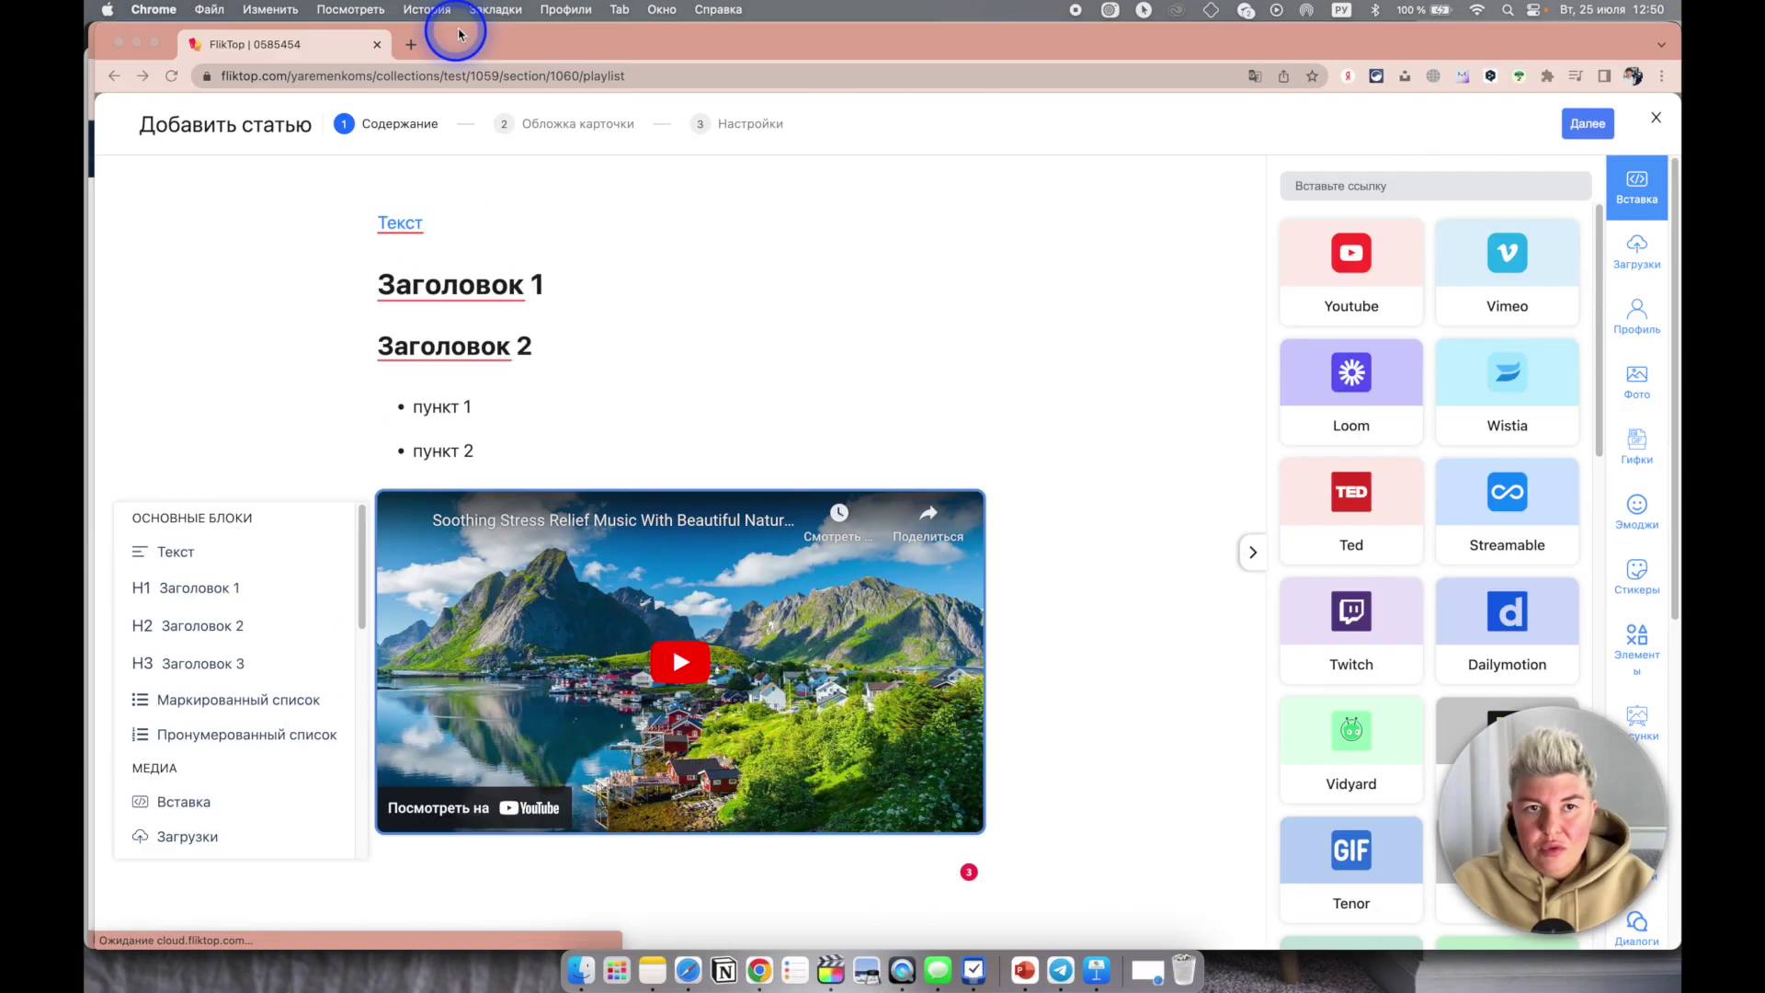
click(411, 44)
click(443, 105)
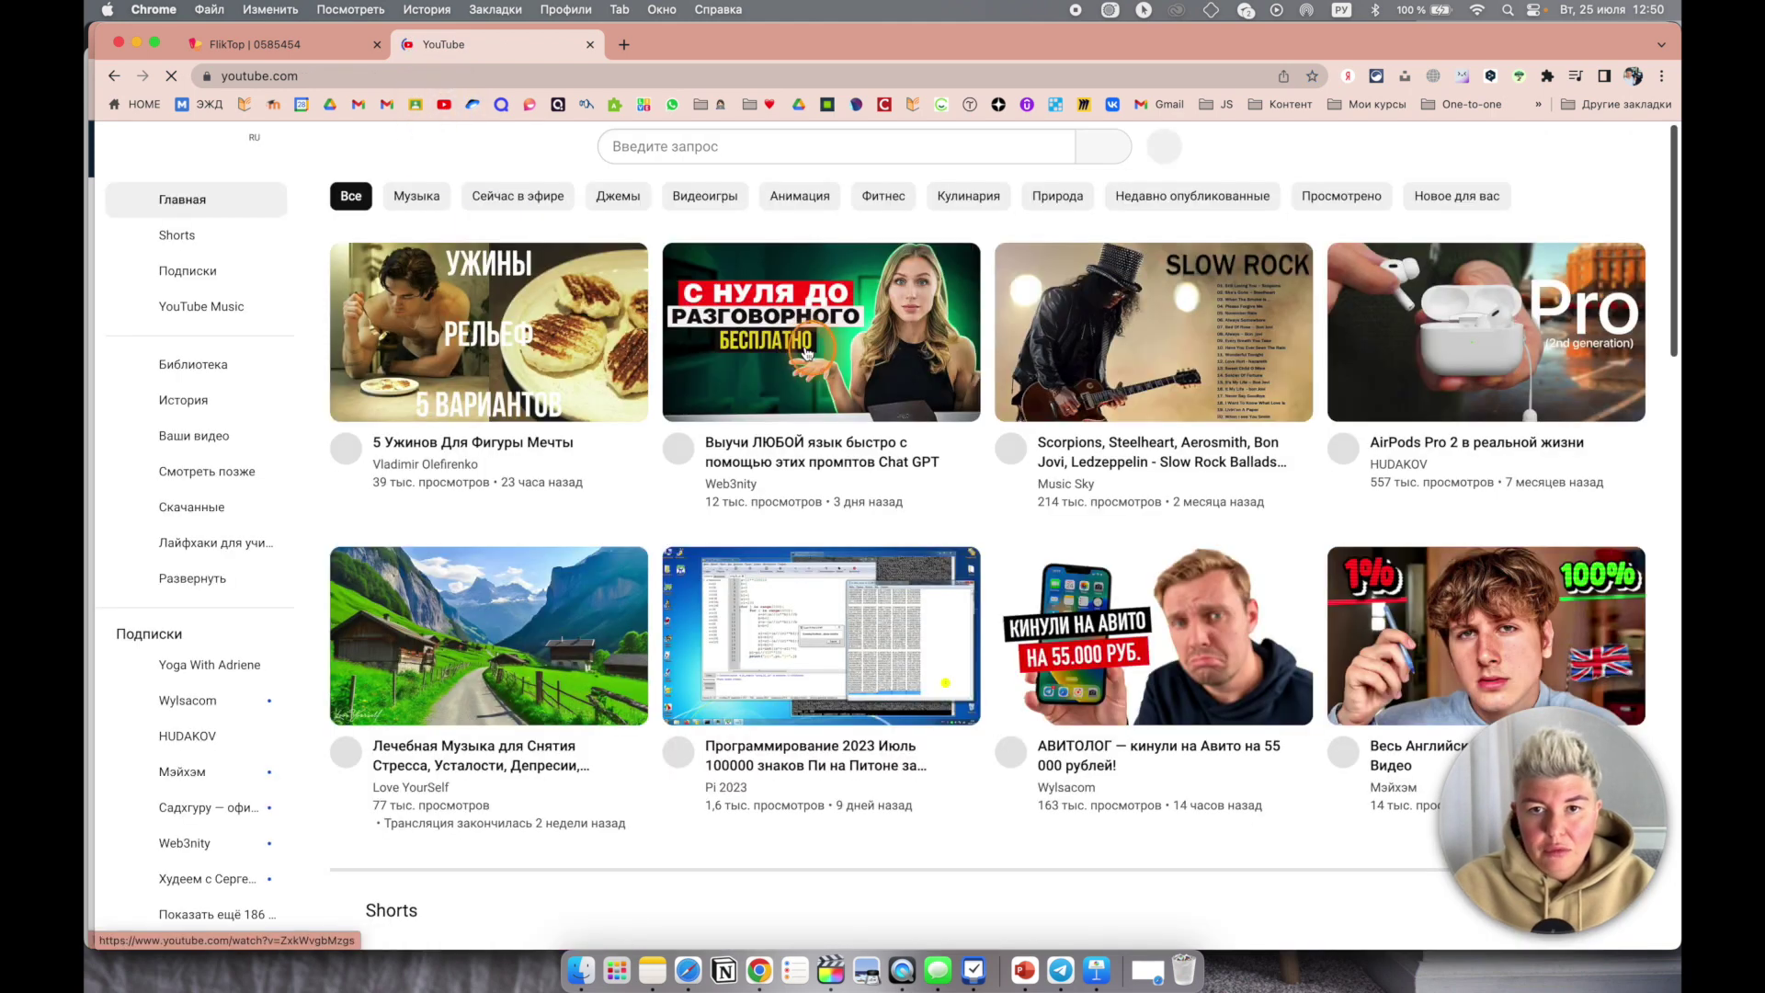
Step: Open the YouTube video "Выучи ЛЮБОЙ язык быстро с помощью этих промптов Chat GPT", pause it and copy its share link
click(806, 352)
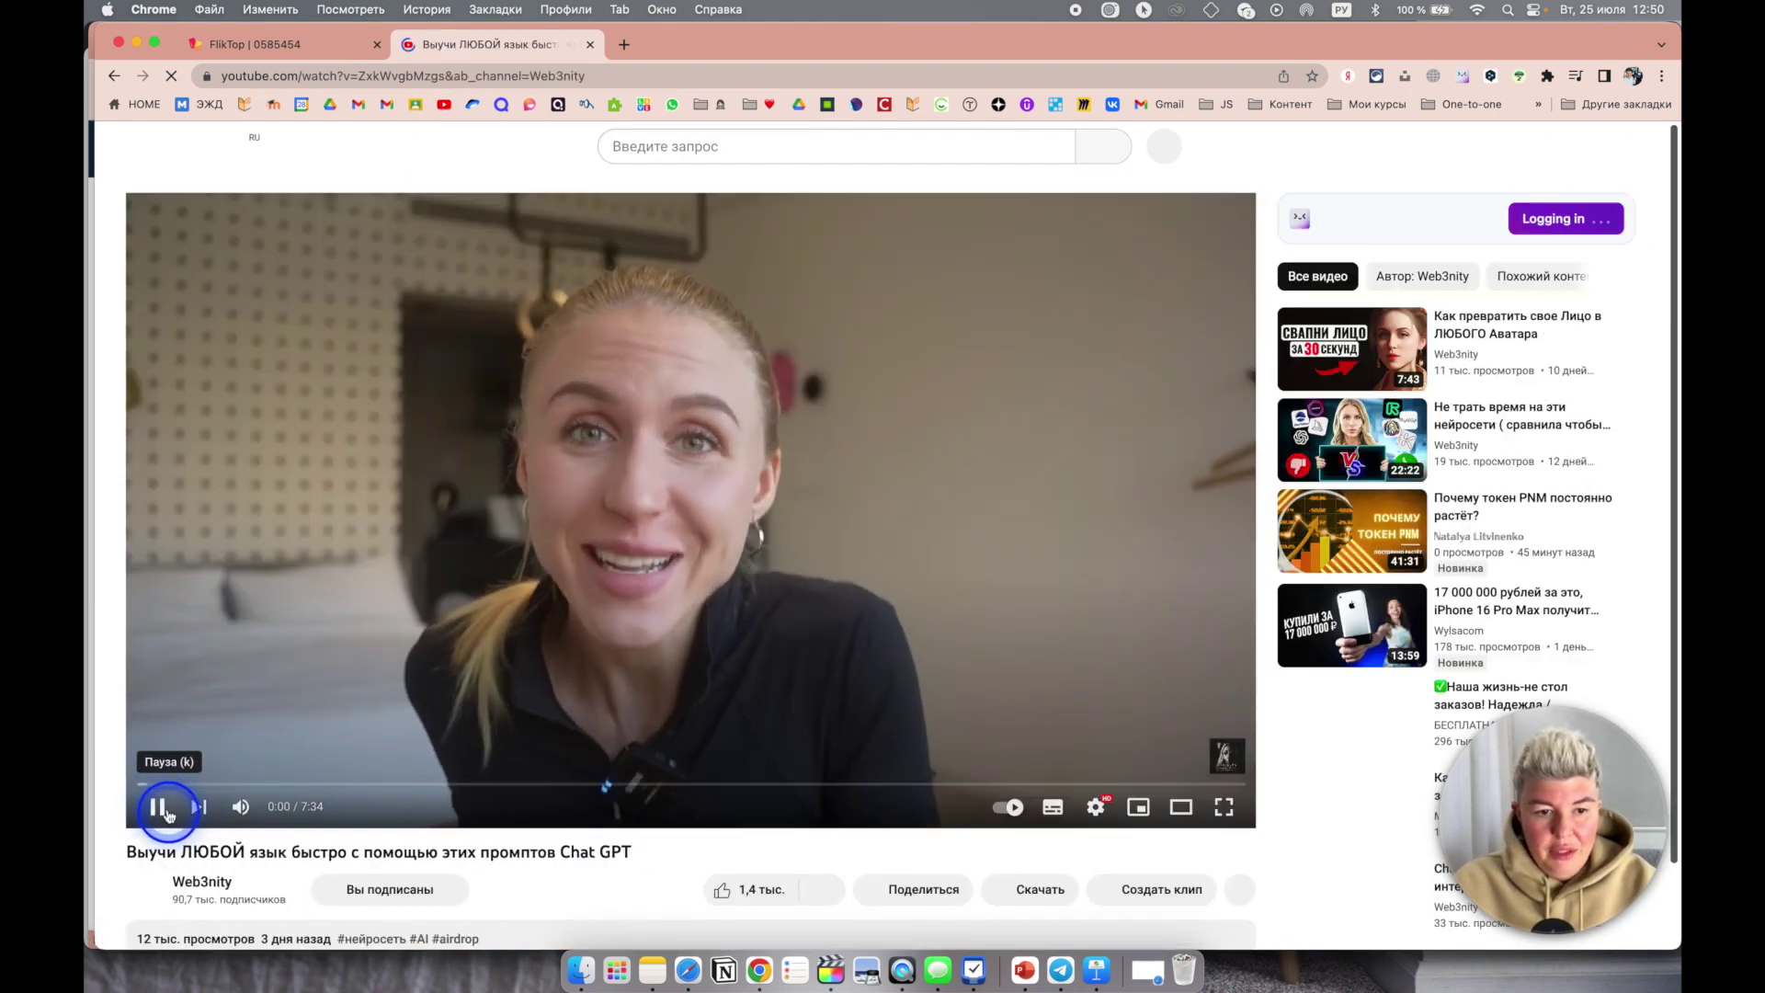
click(157, 807)
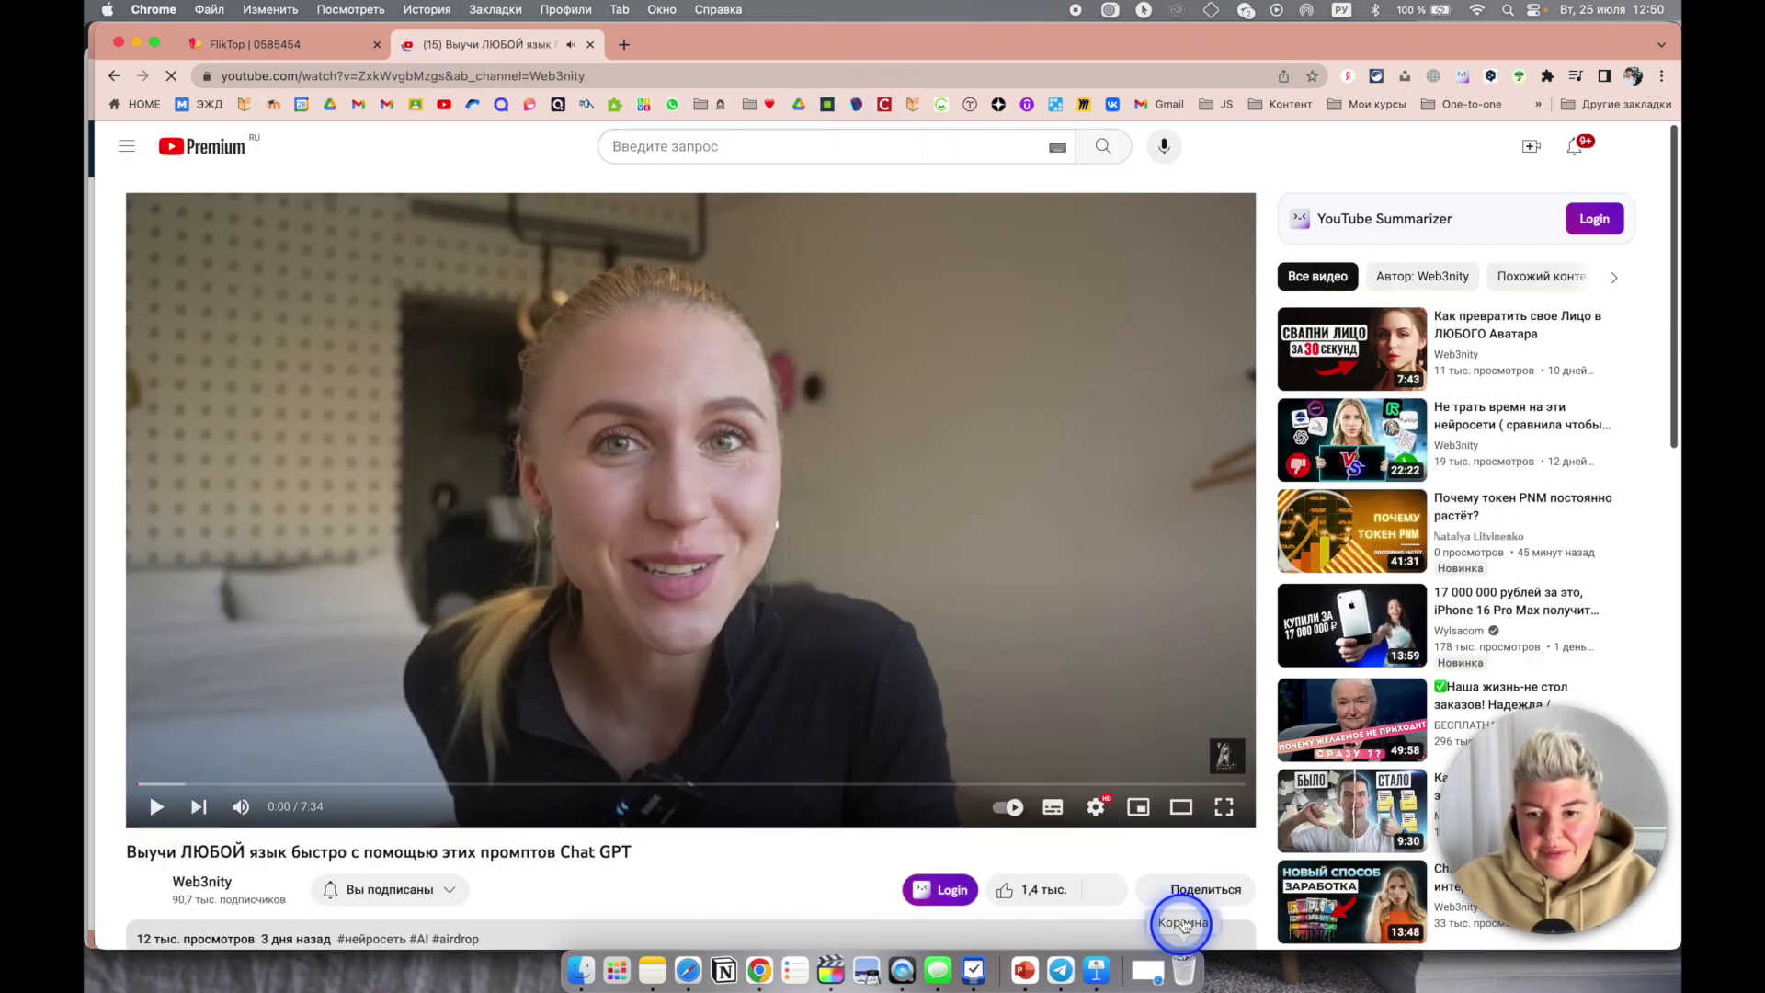
click(1196, 888)
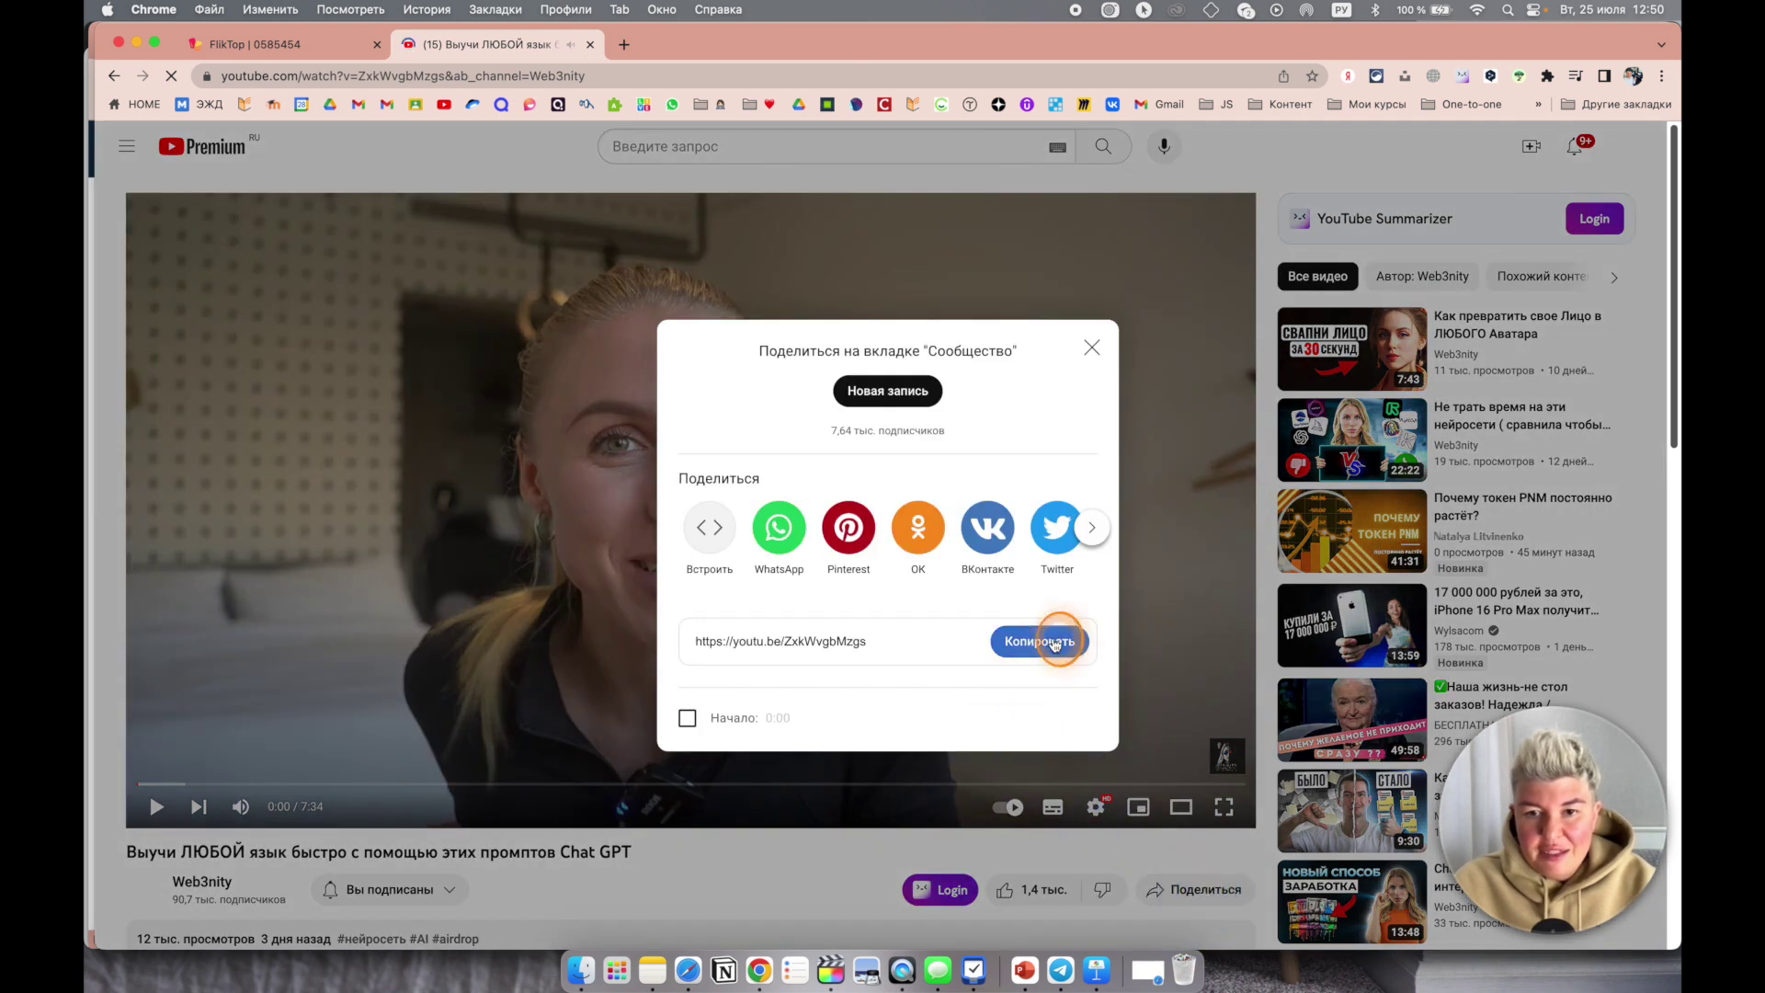
click(1039, 641)
Step: Return to the FlikTop article and replace the embedded music video with the copied YouTube link
click(339, 46)
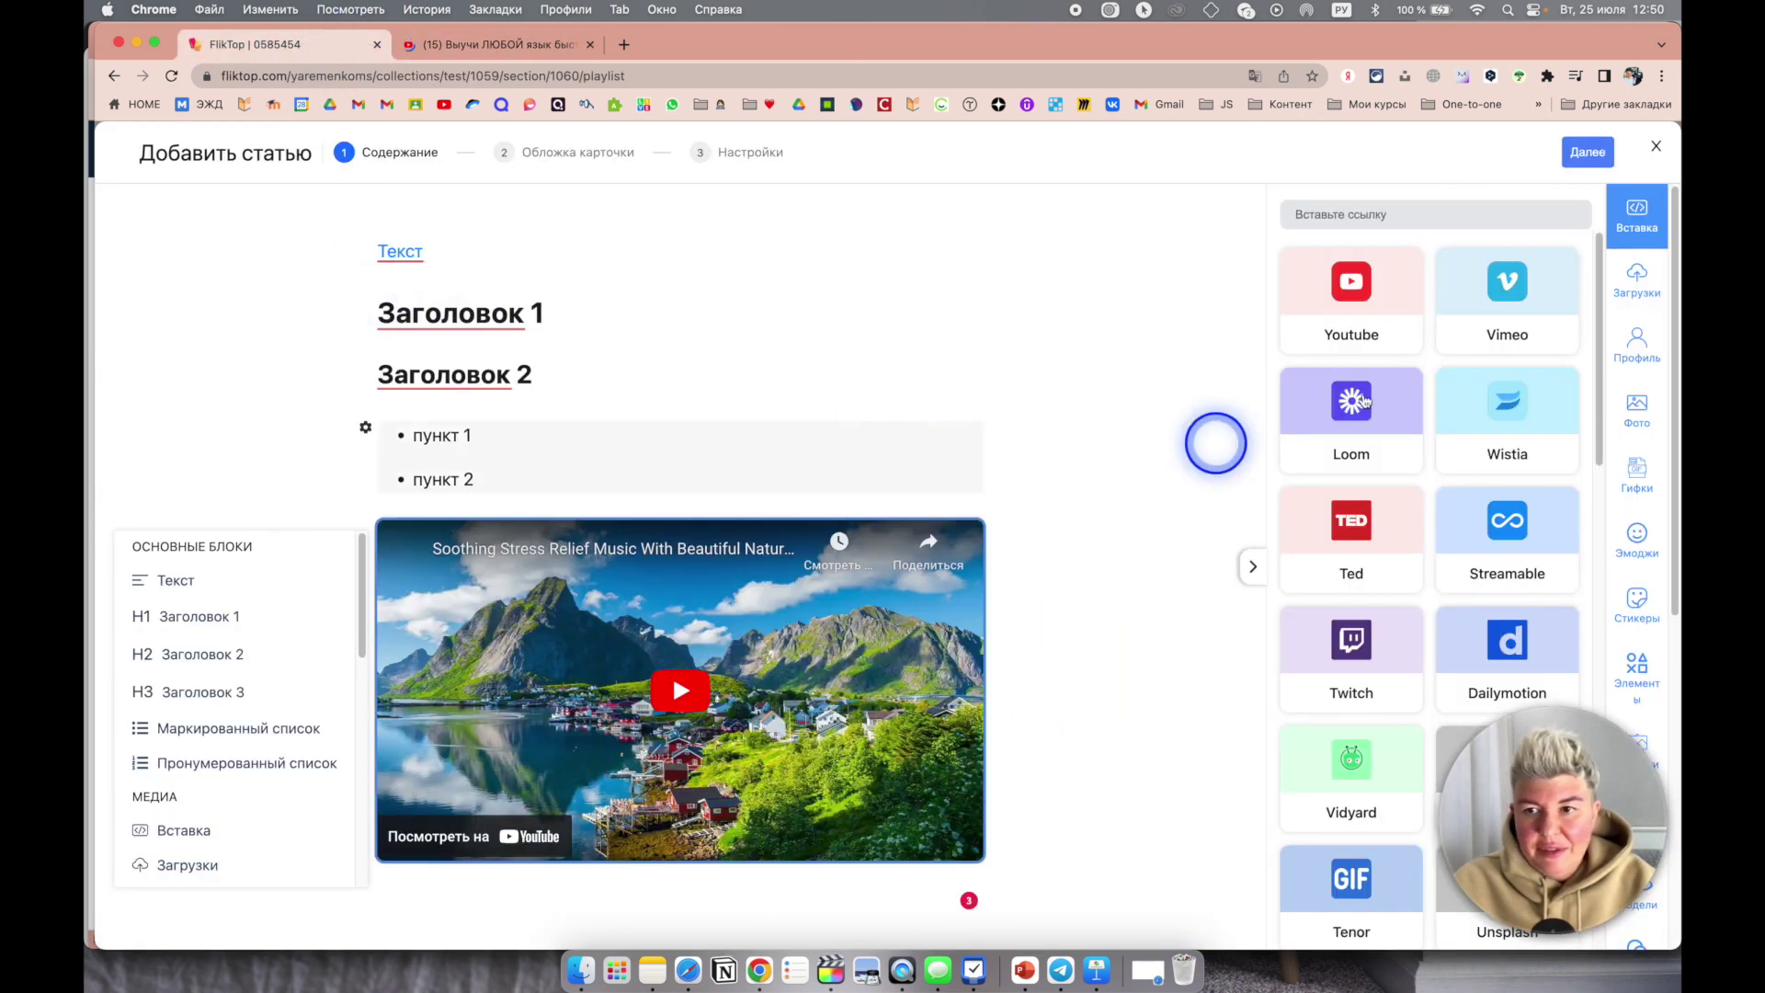
click(1458, 205)
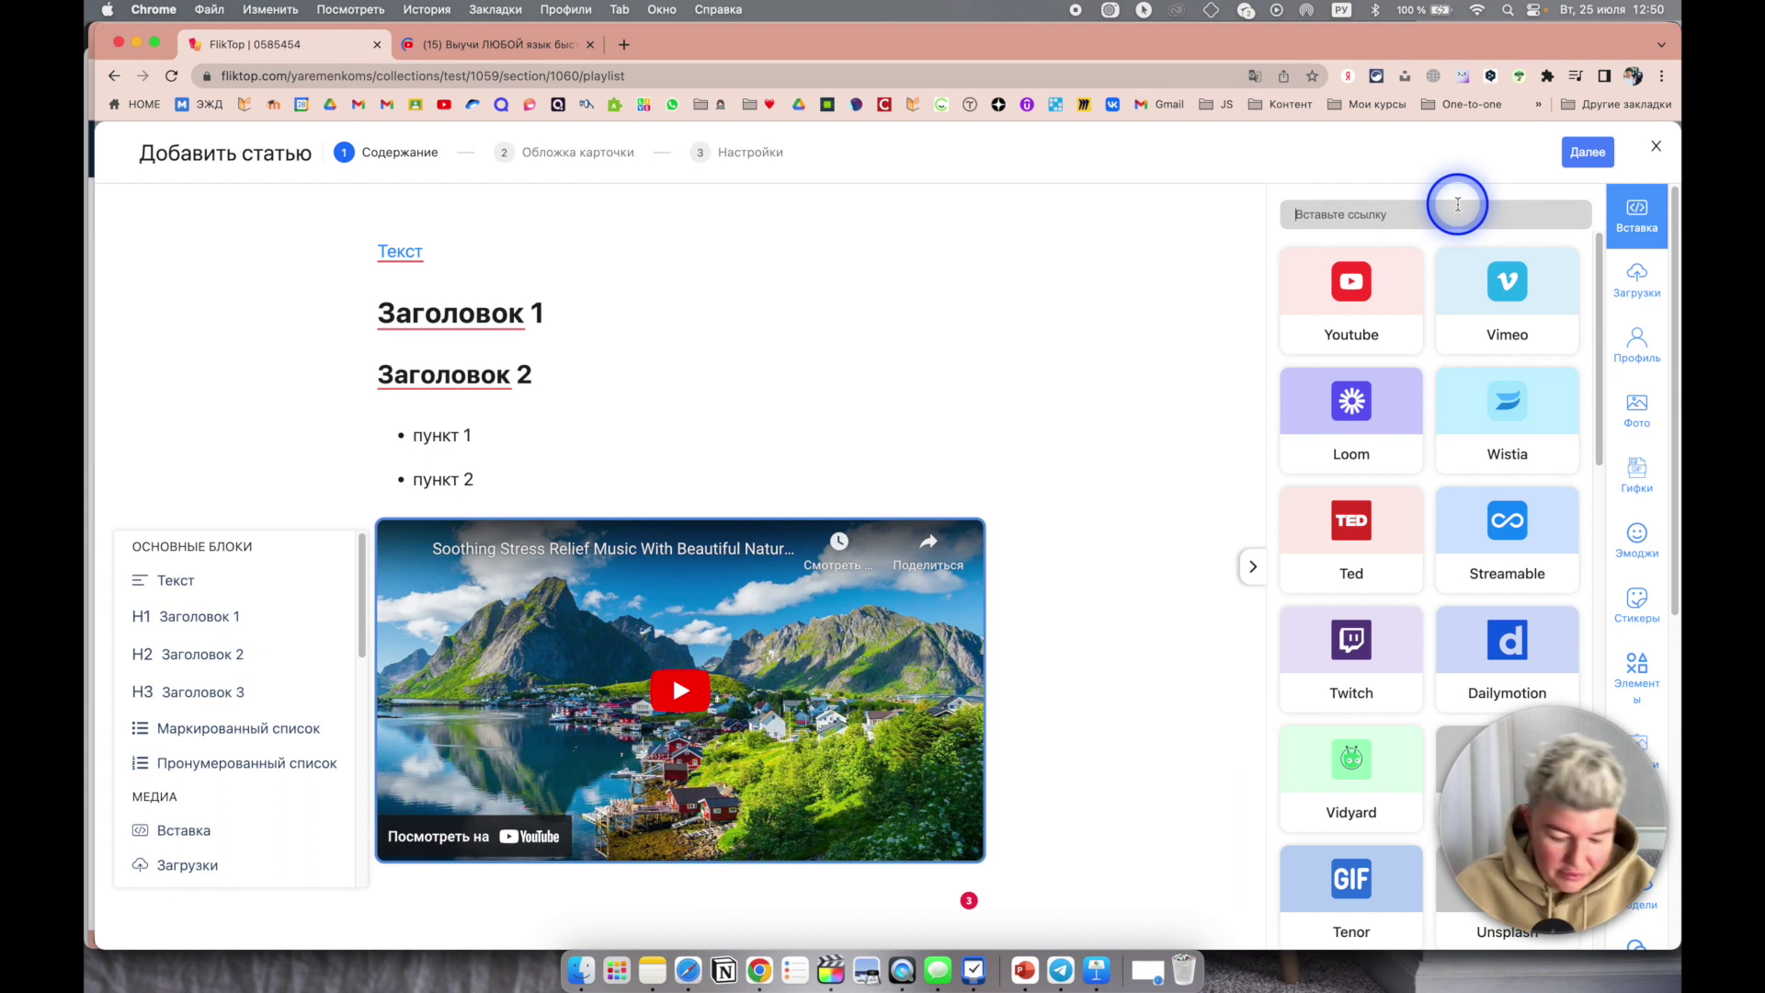
key(super+v)
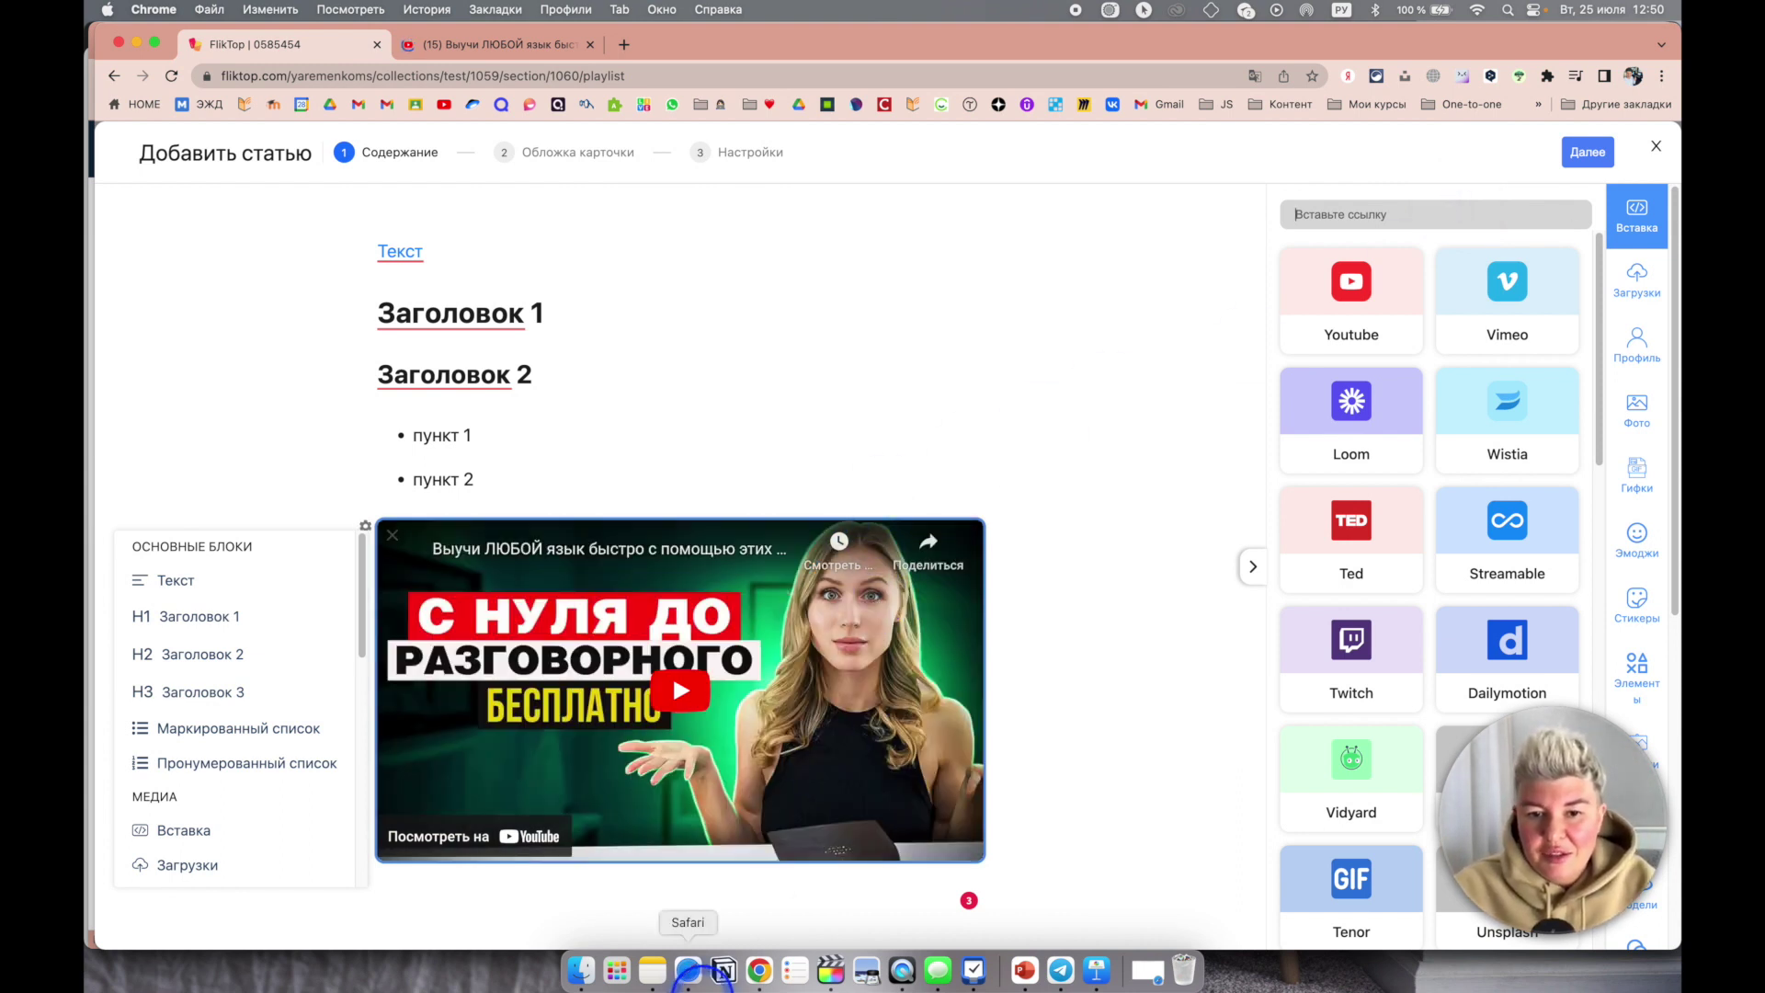
Step: Add a new media insert block below the video and go through the supported services as far as Wordwall
click(363, 898)
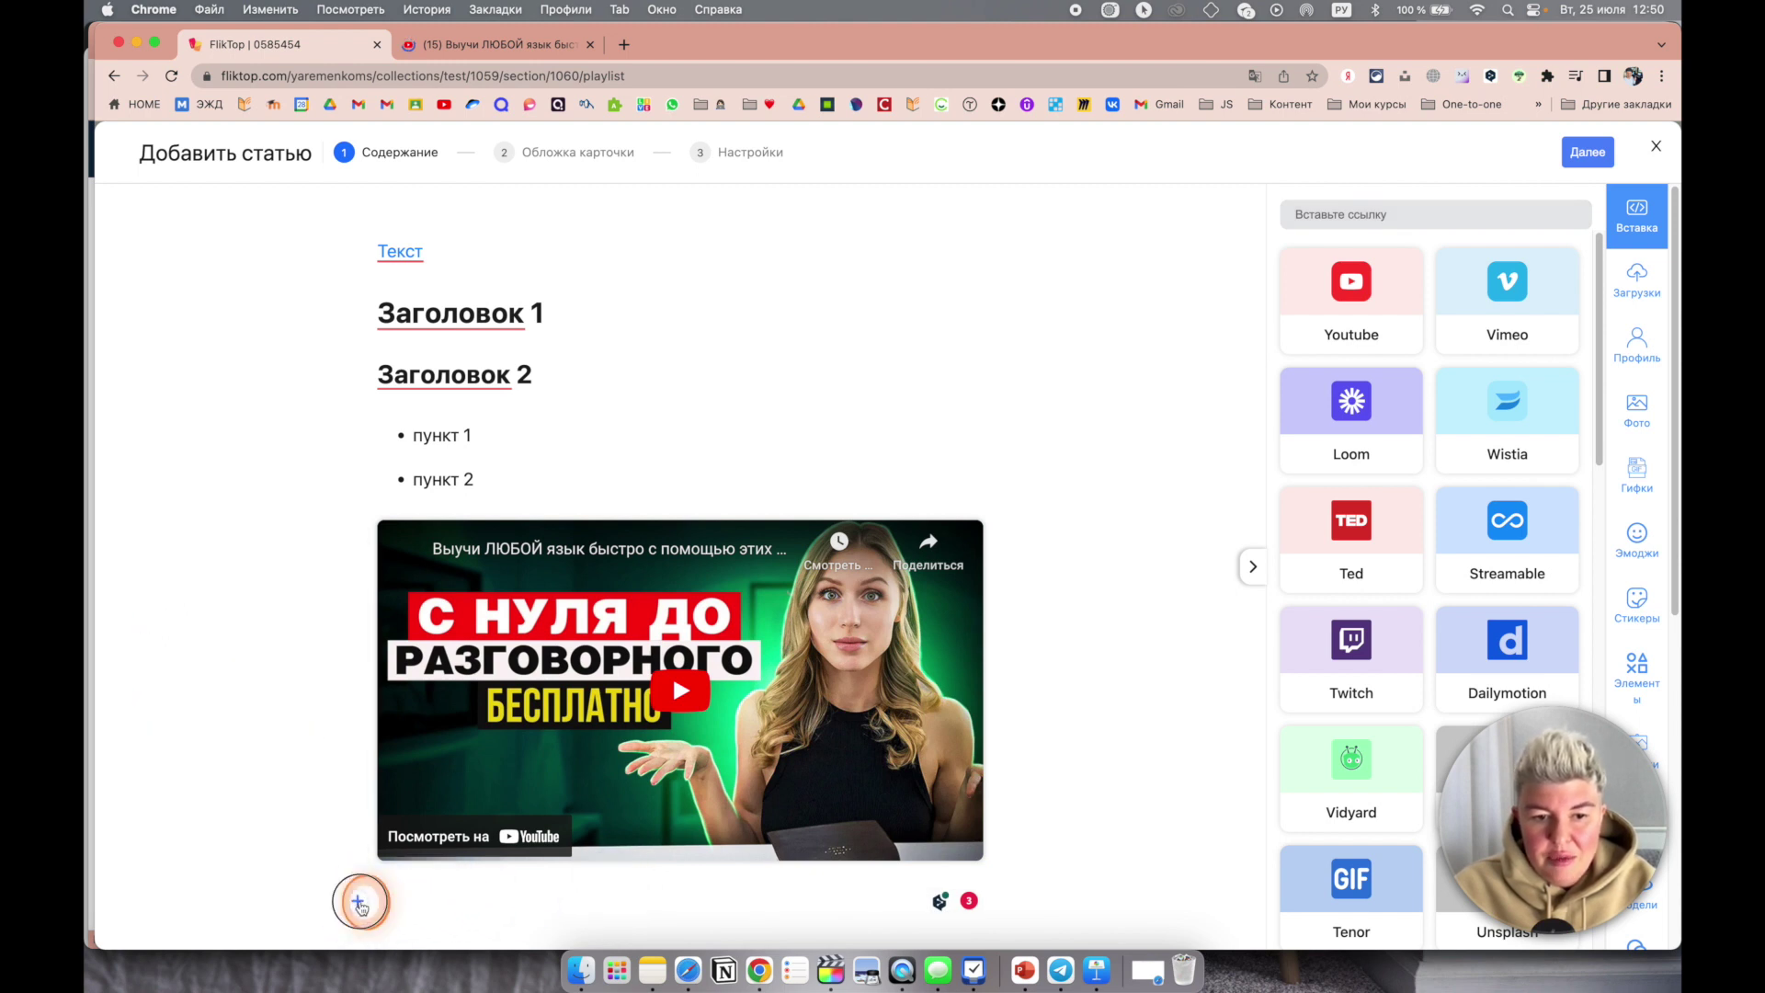
click(359, 905)
click(294, 830)
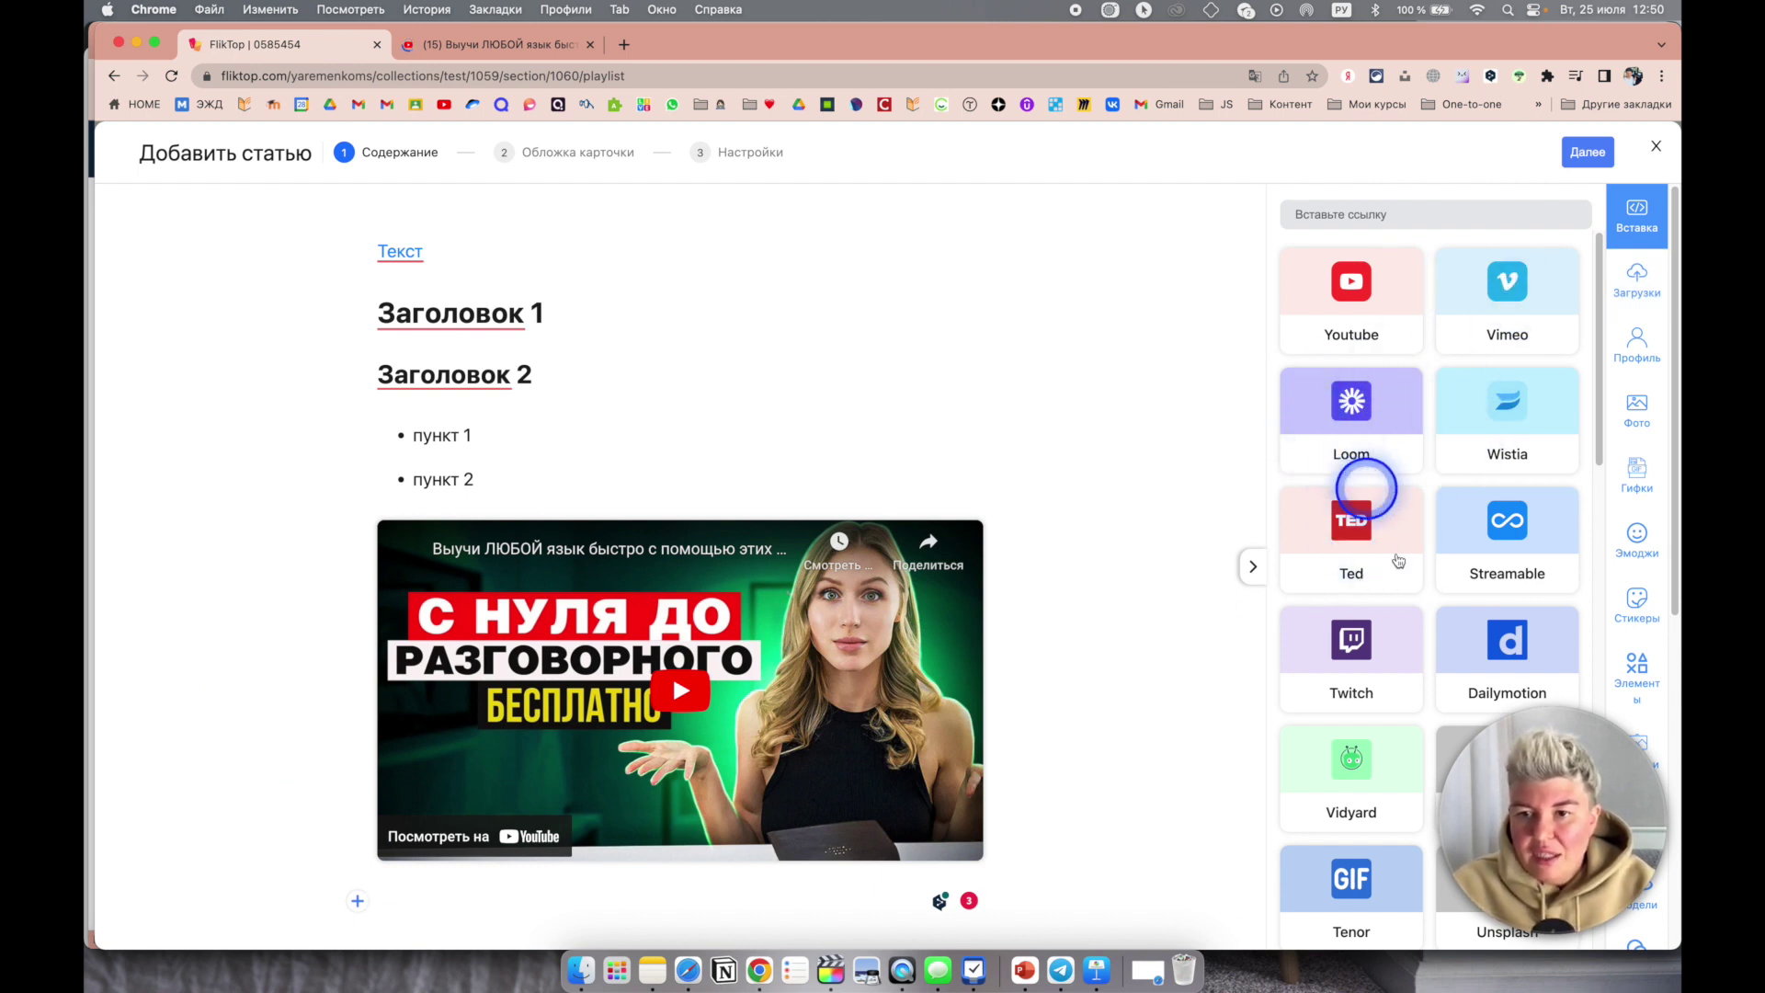
scroll(1450, 656, down, 4)
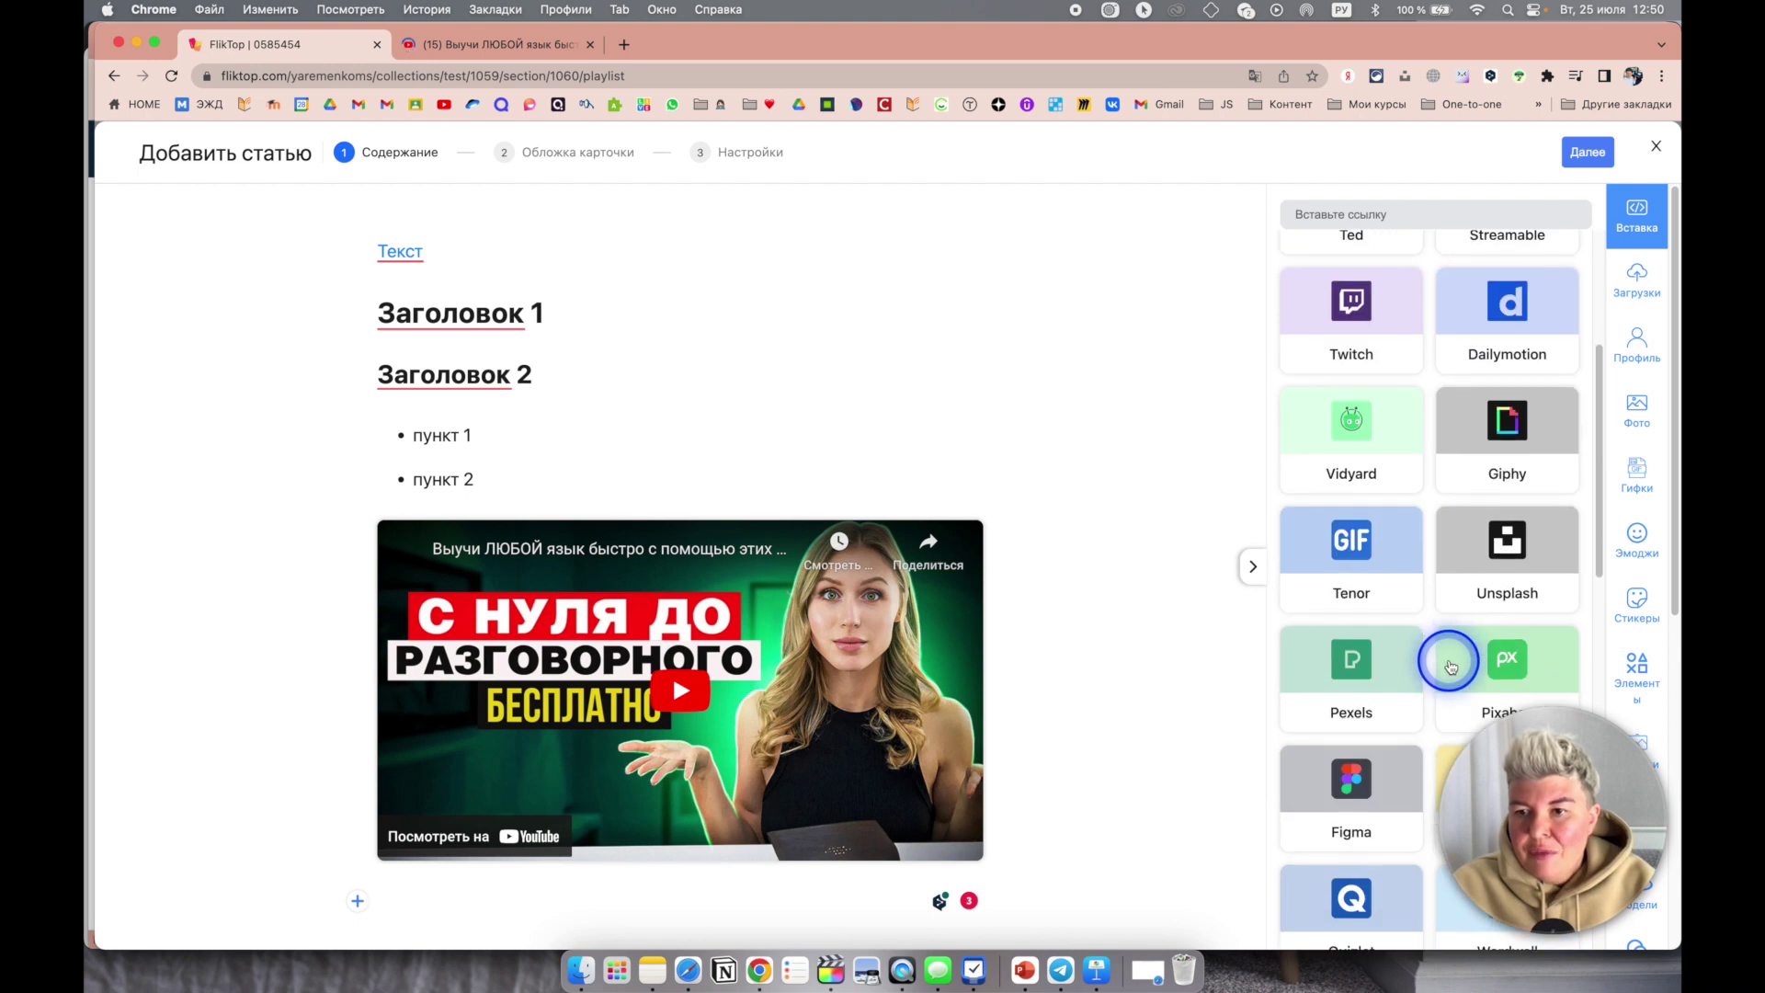
scroll(1412, 551, down, 5)
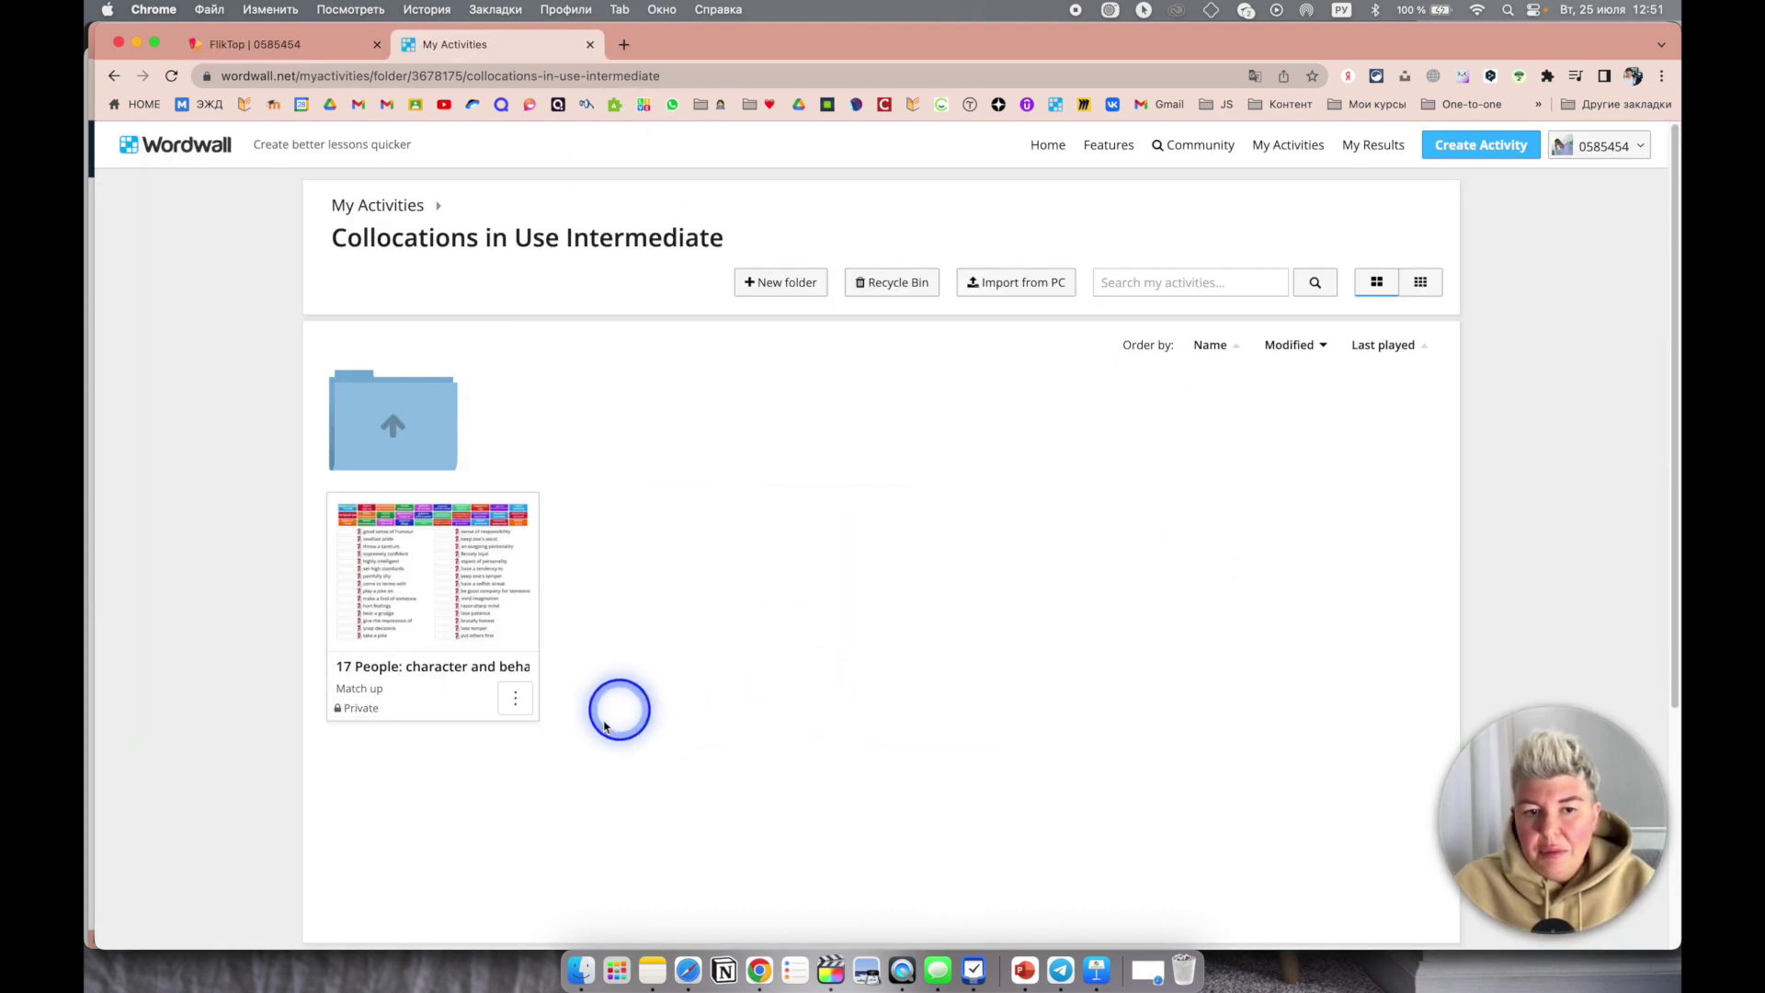
Step: In Wordwall, publish the "17 People: character and behaviour" activity and copy its resource link
click(515, 702)
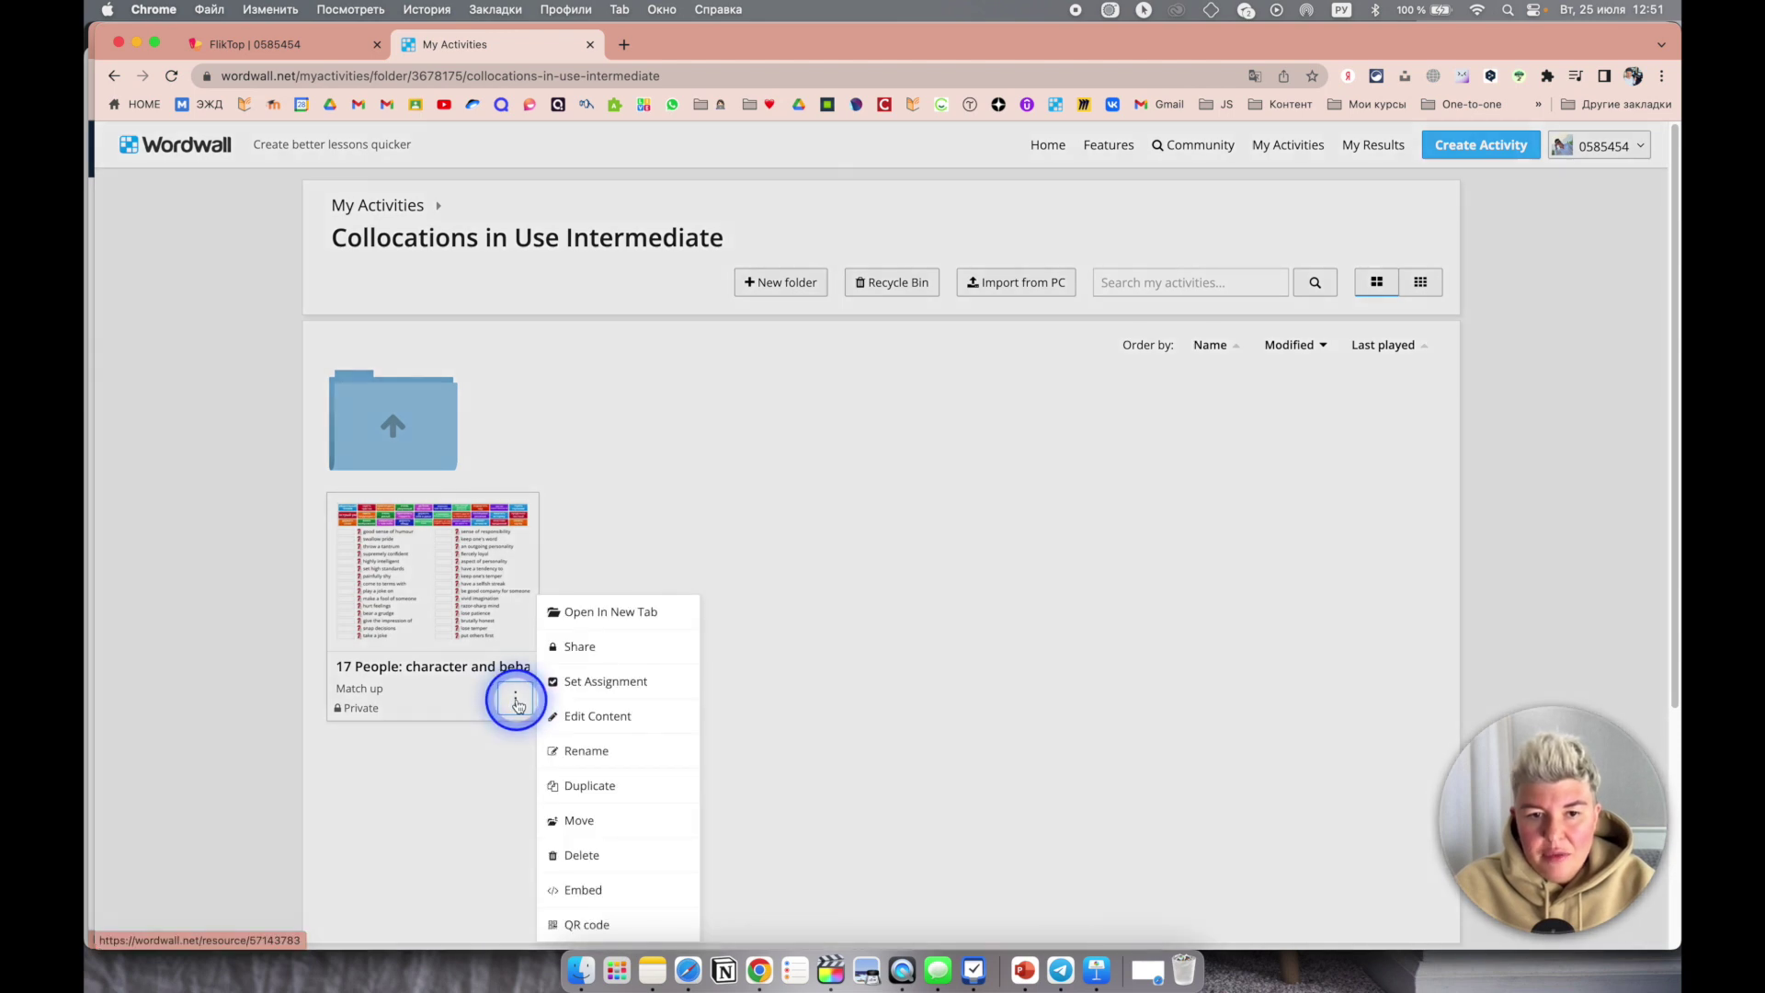
click(570, 649)
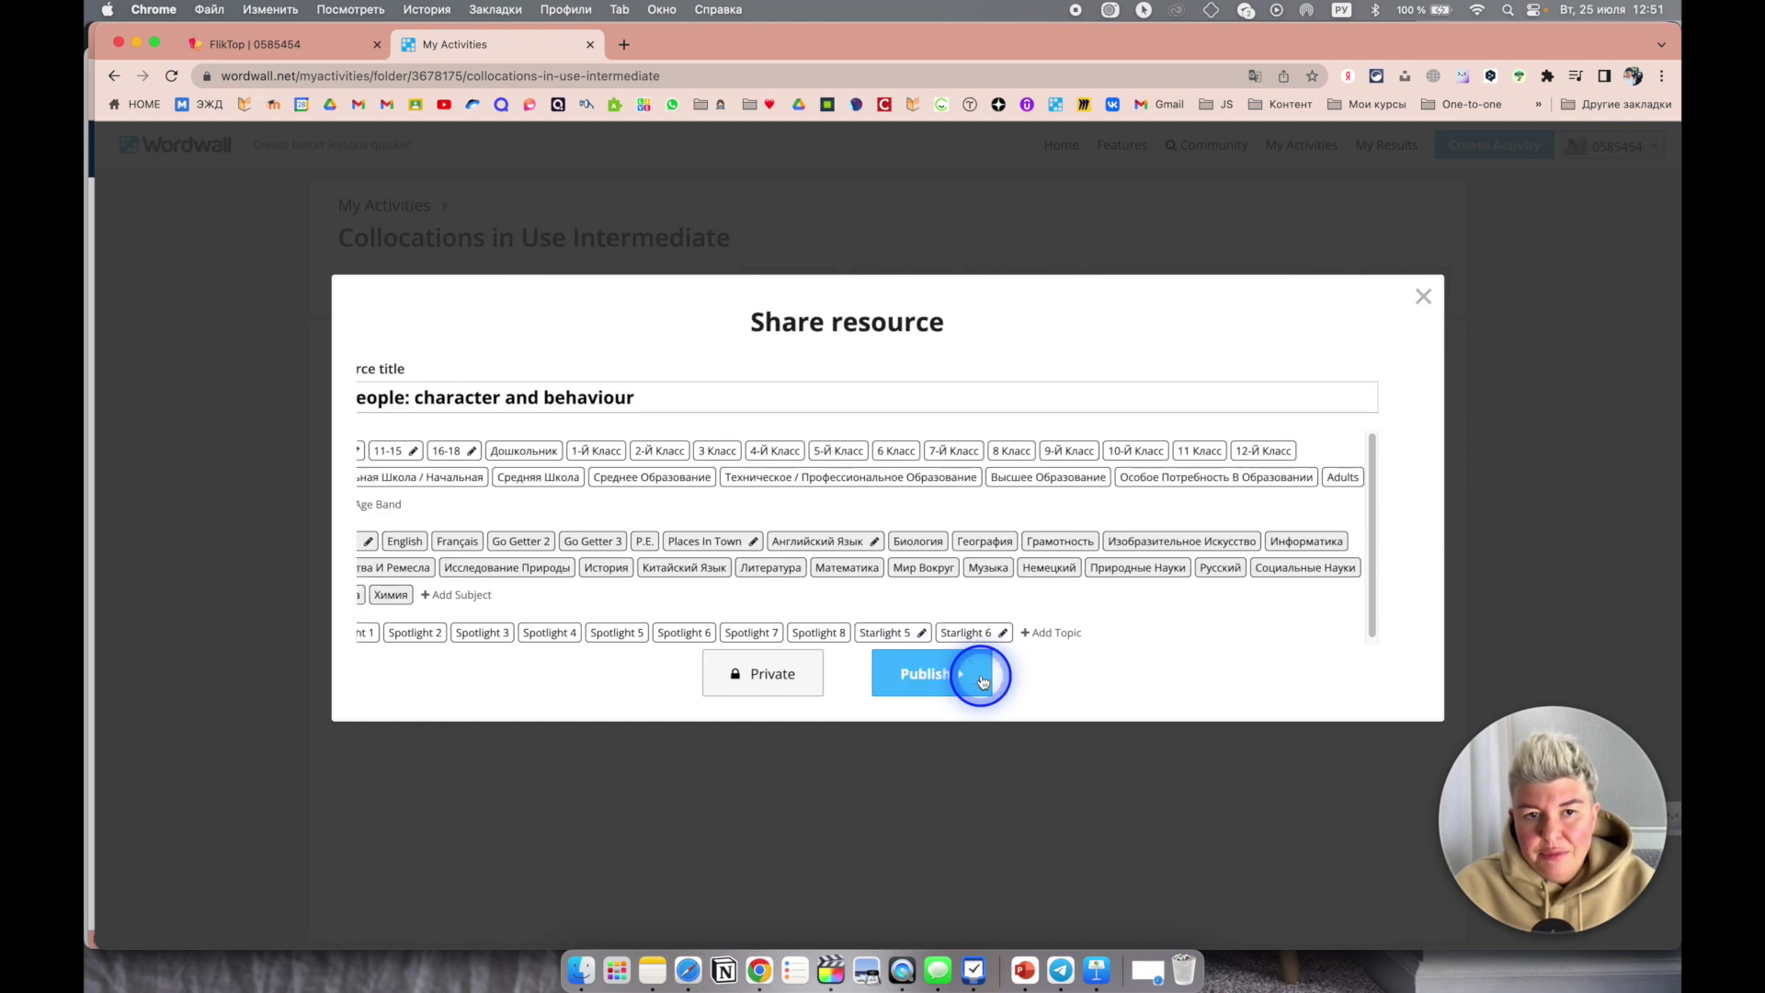
click(1082, 425)
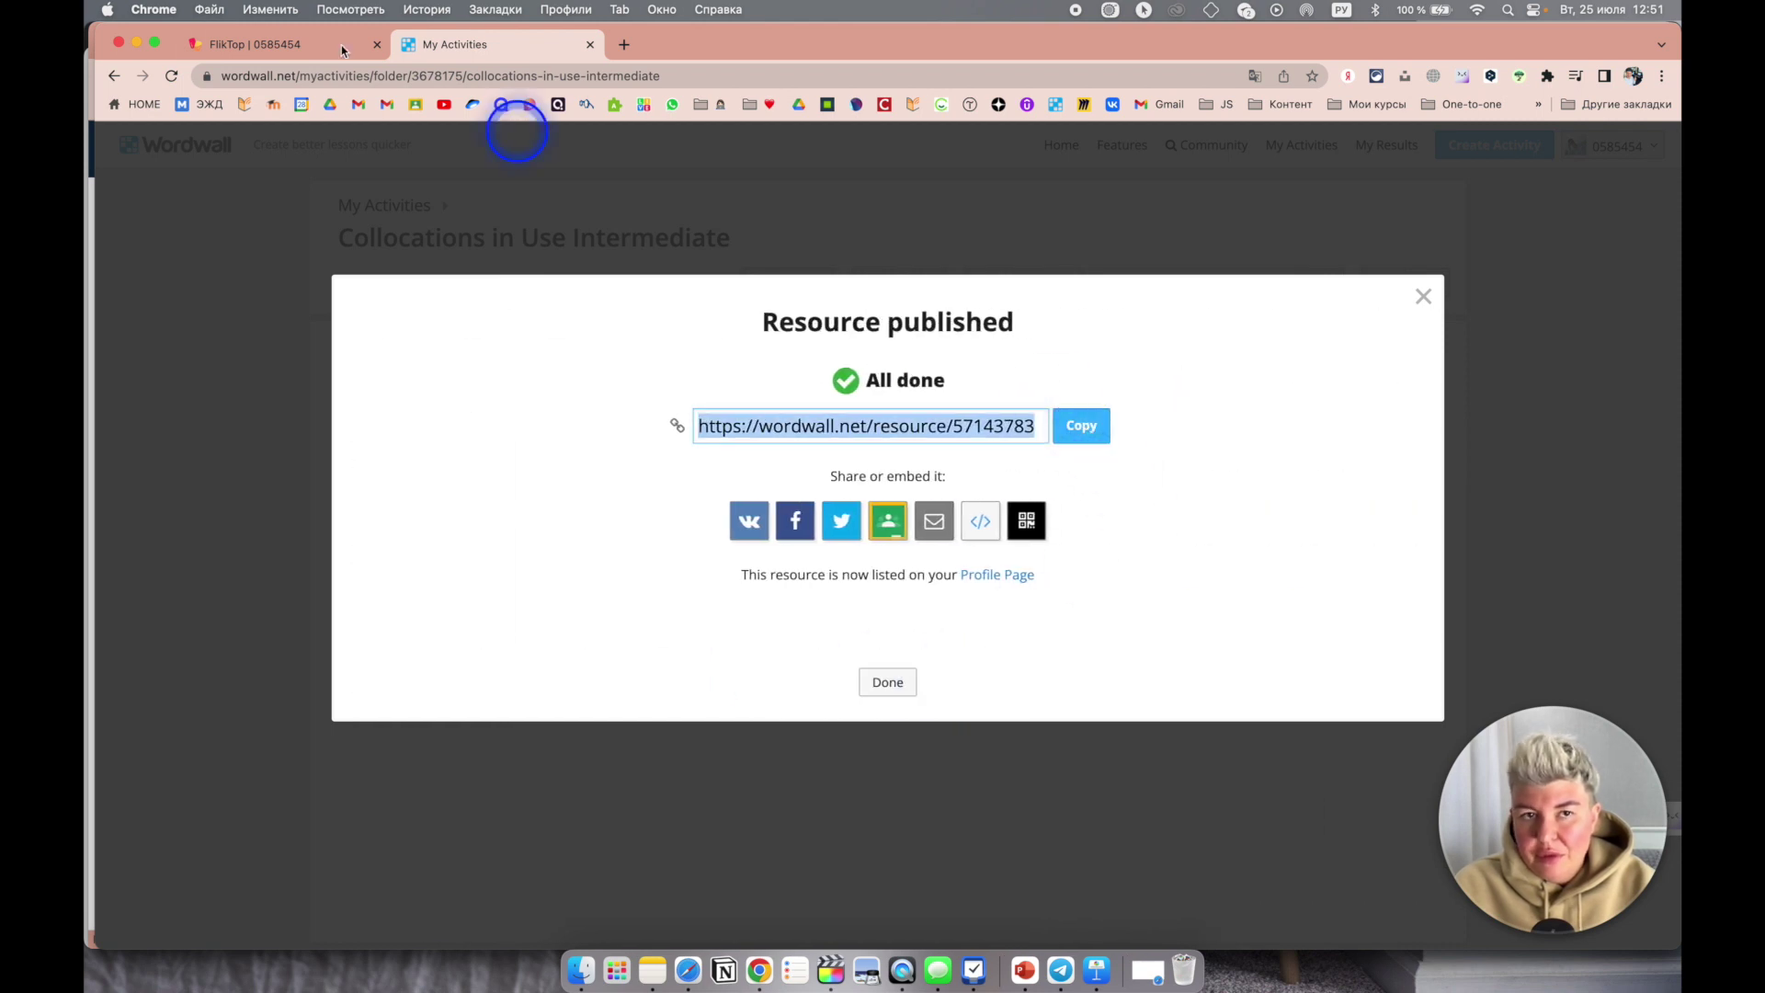
Step: Return to the FlikTop article and embed the copied Wordwall activity below the YouTube video
click(281, 42)
click(1442, 206)
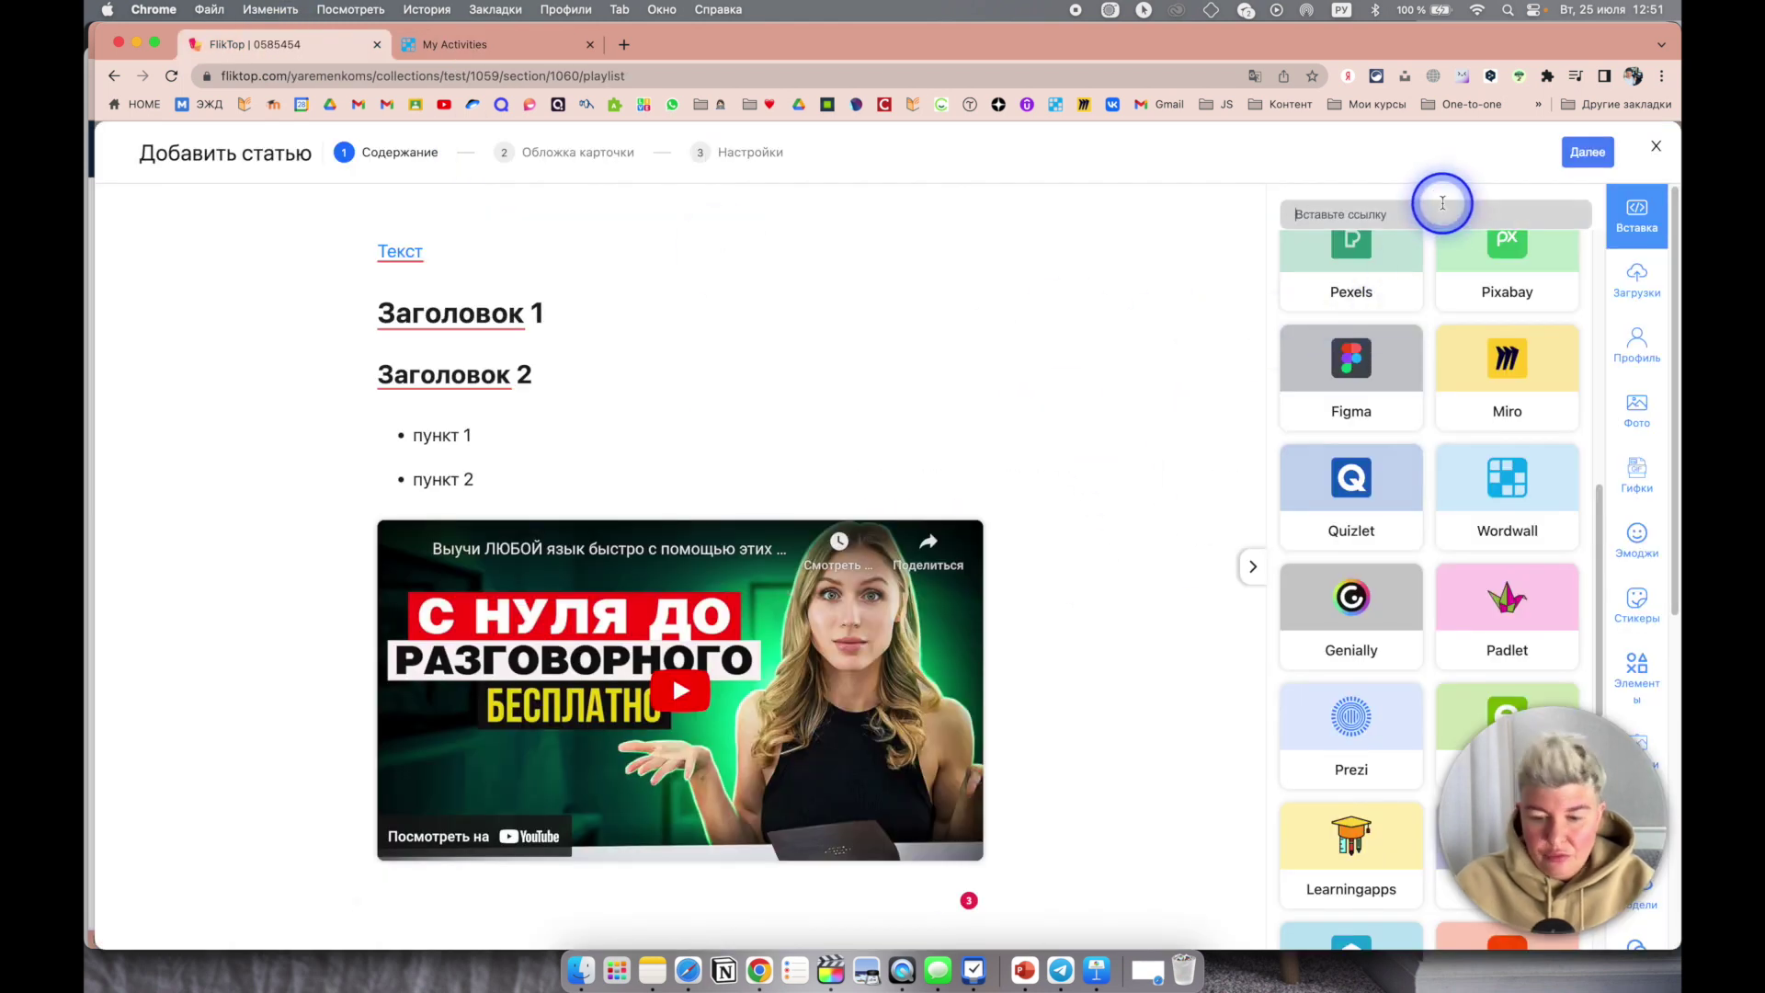
key(super+v)
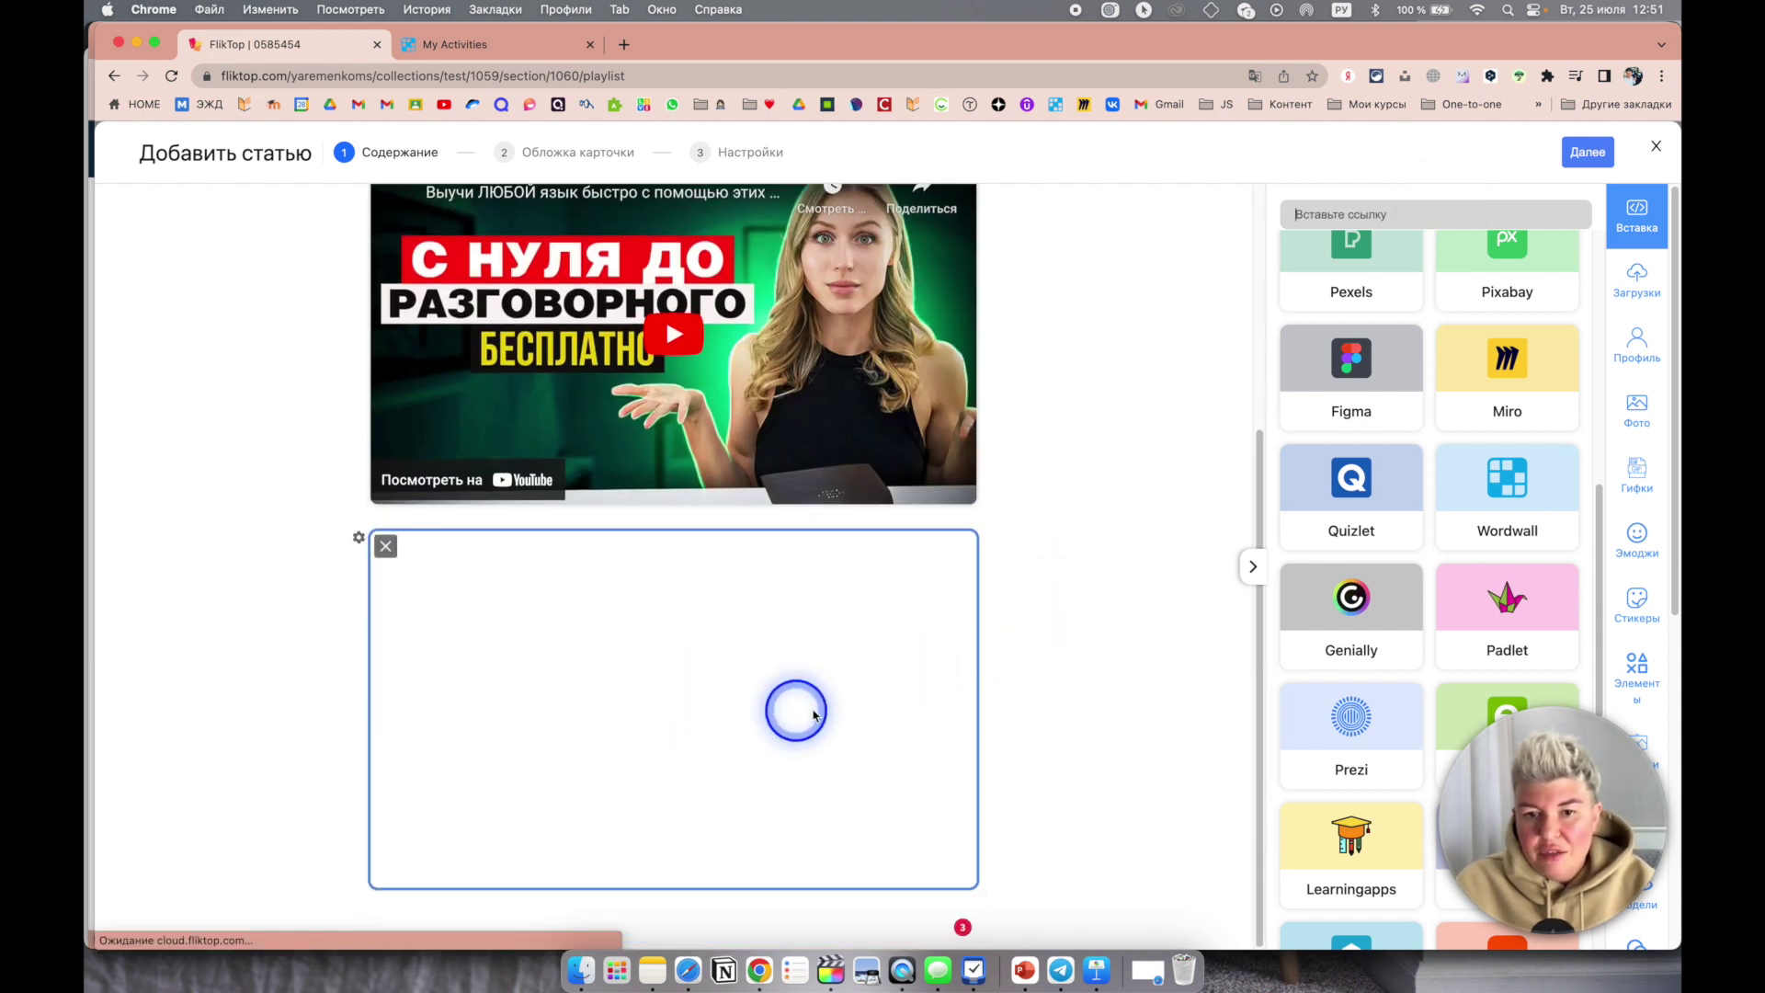
Step: Start the embedded Wordwall activity, hide the insert options and preview the activity in full-screen view
click(680, 733)
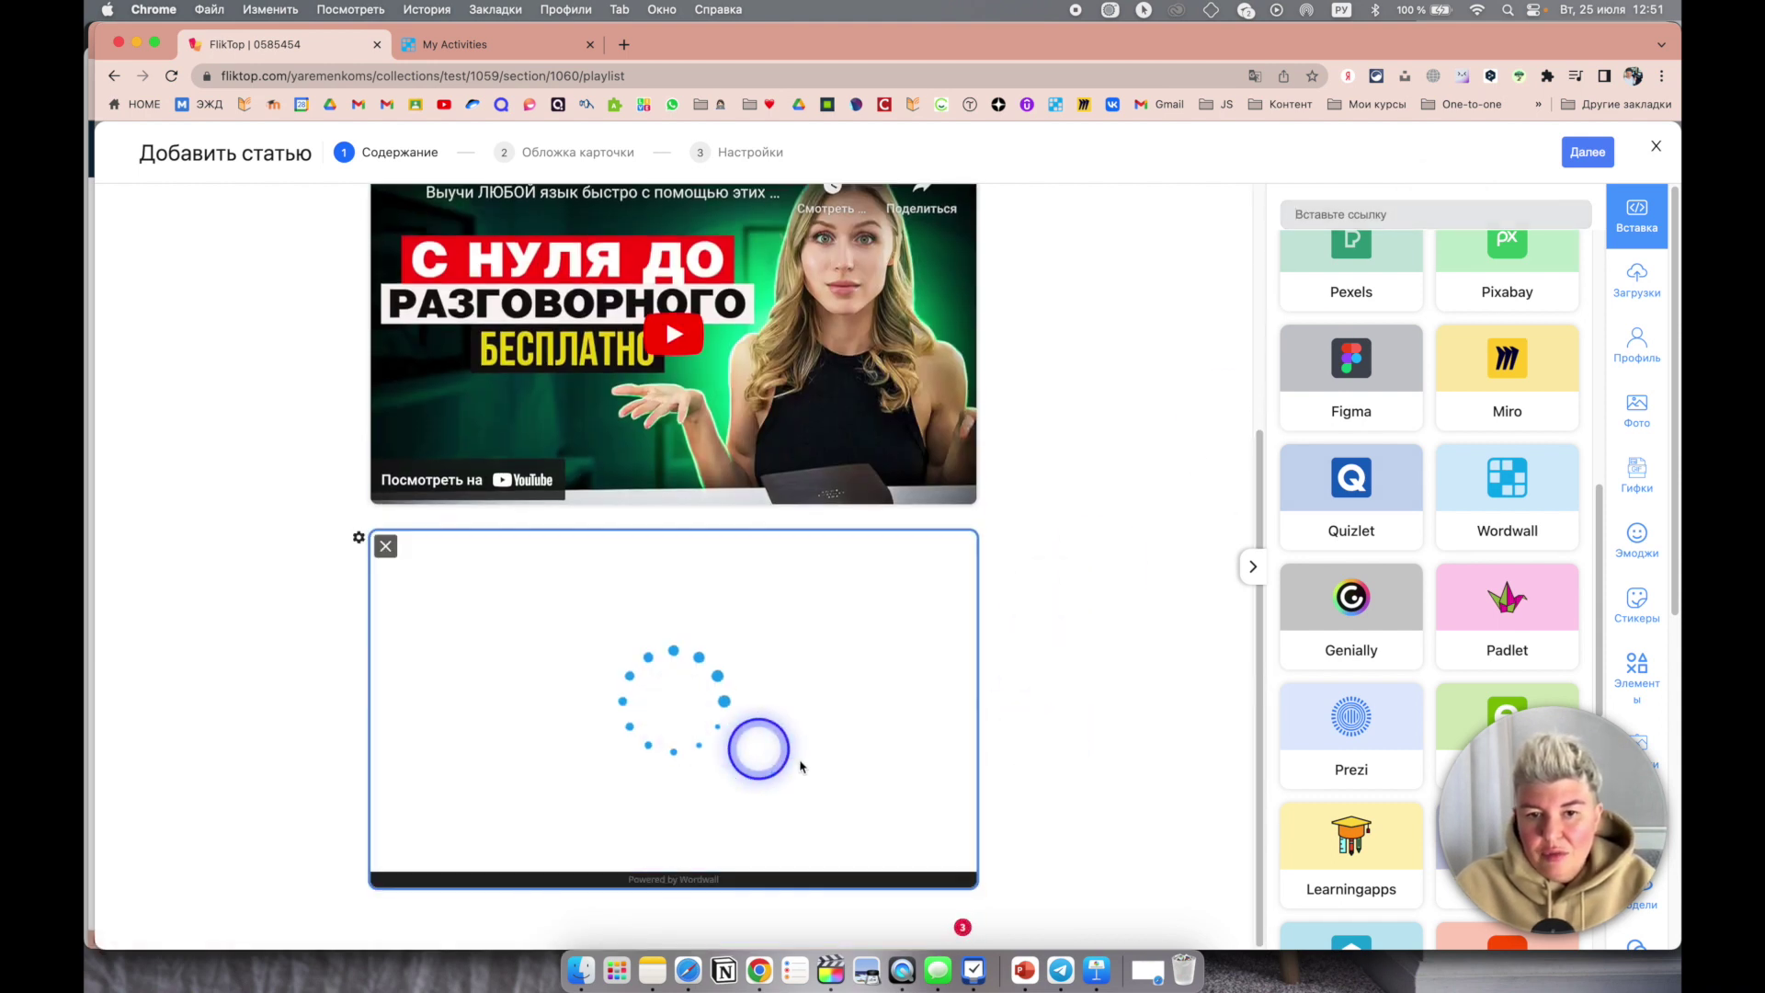
click(1253, 566)
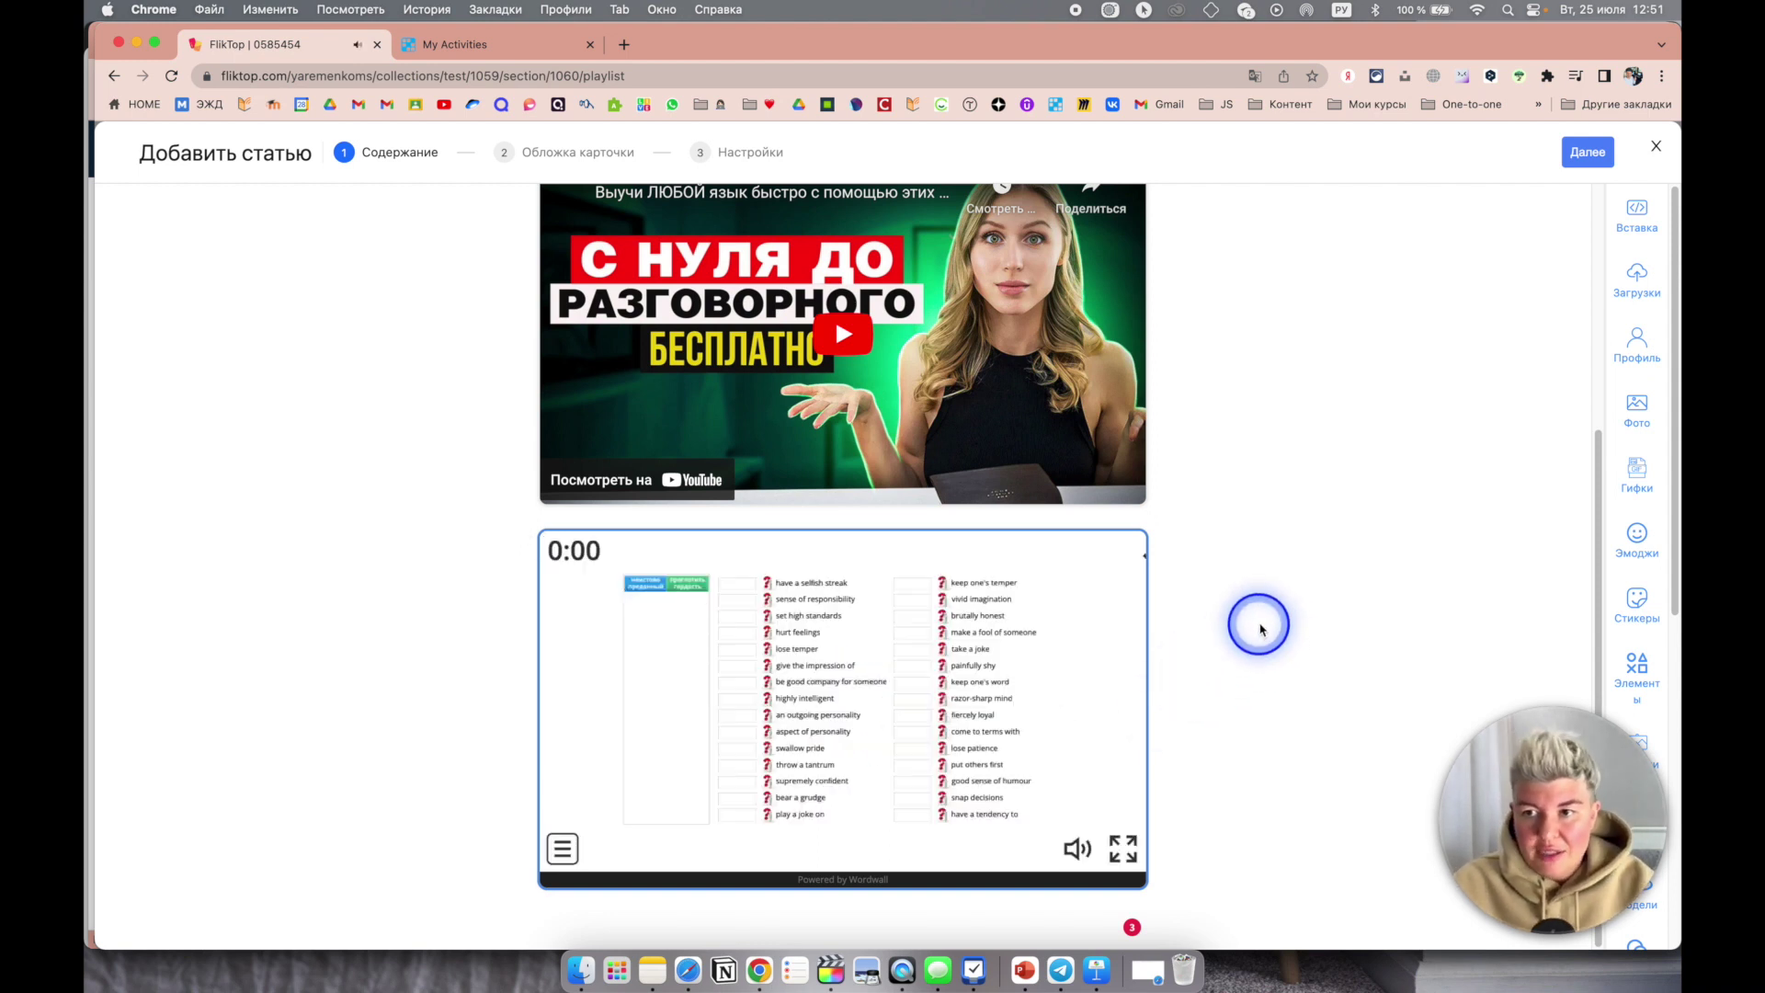
click(1123, 853)
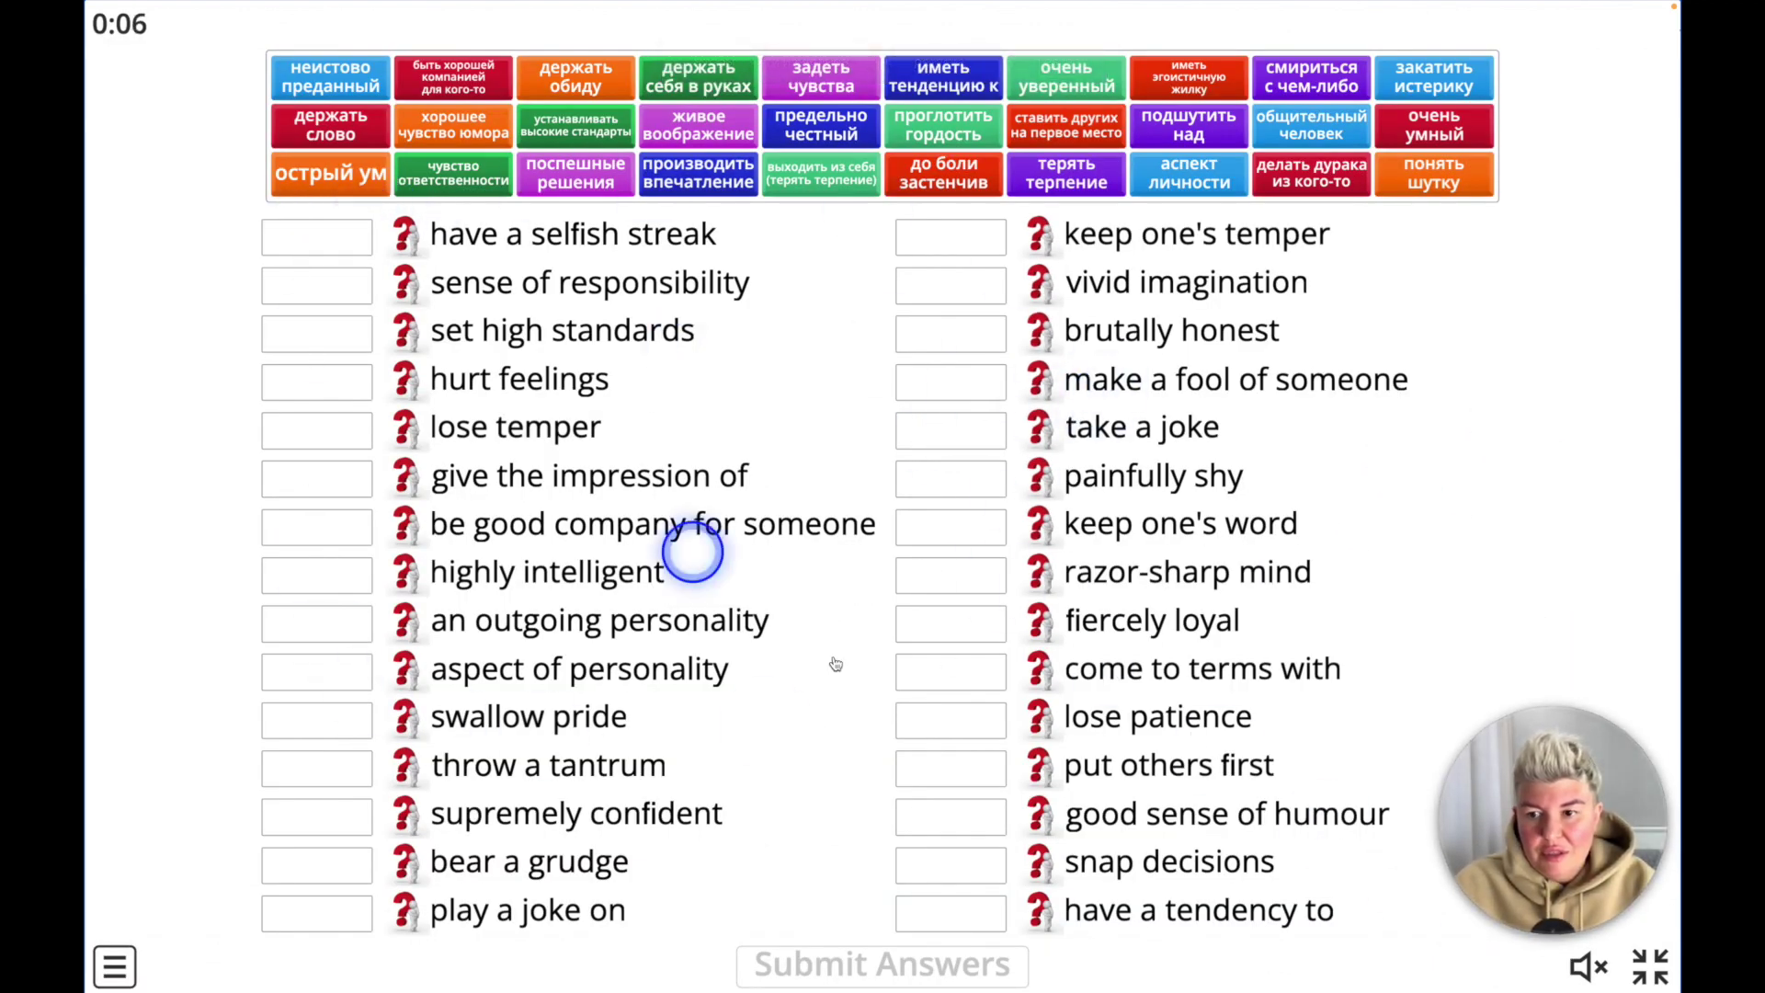
key(Escape)
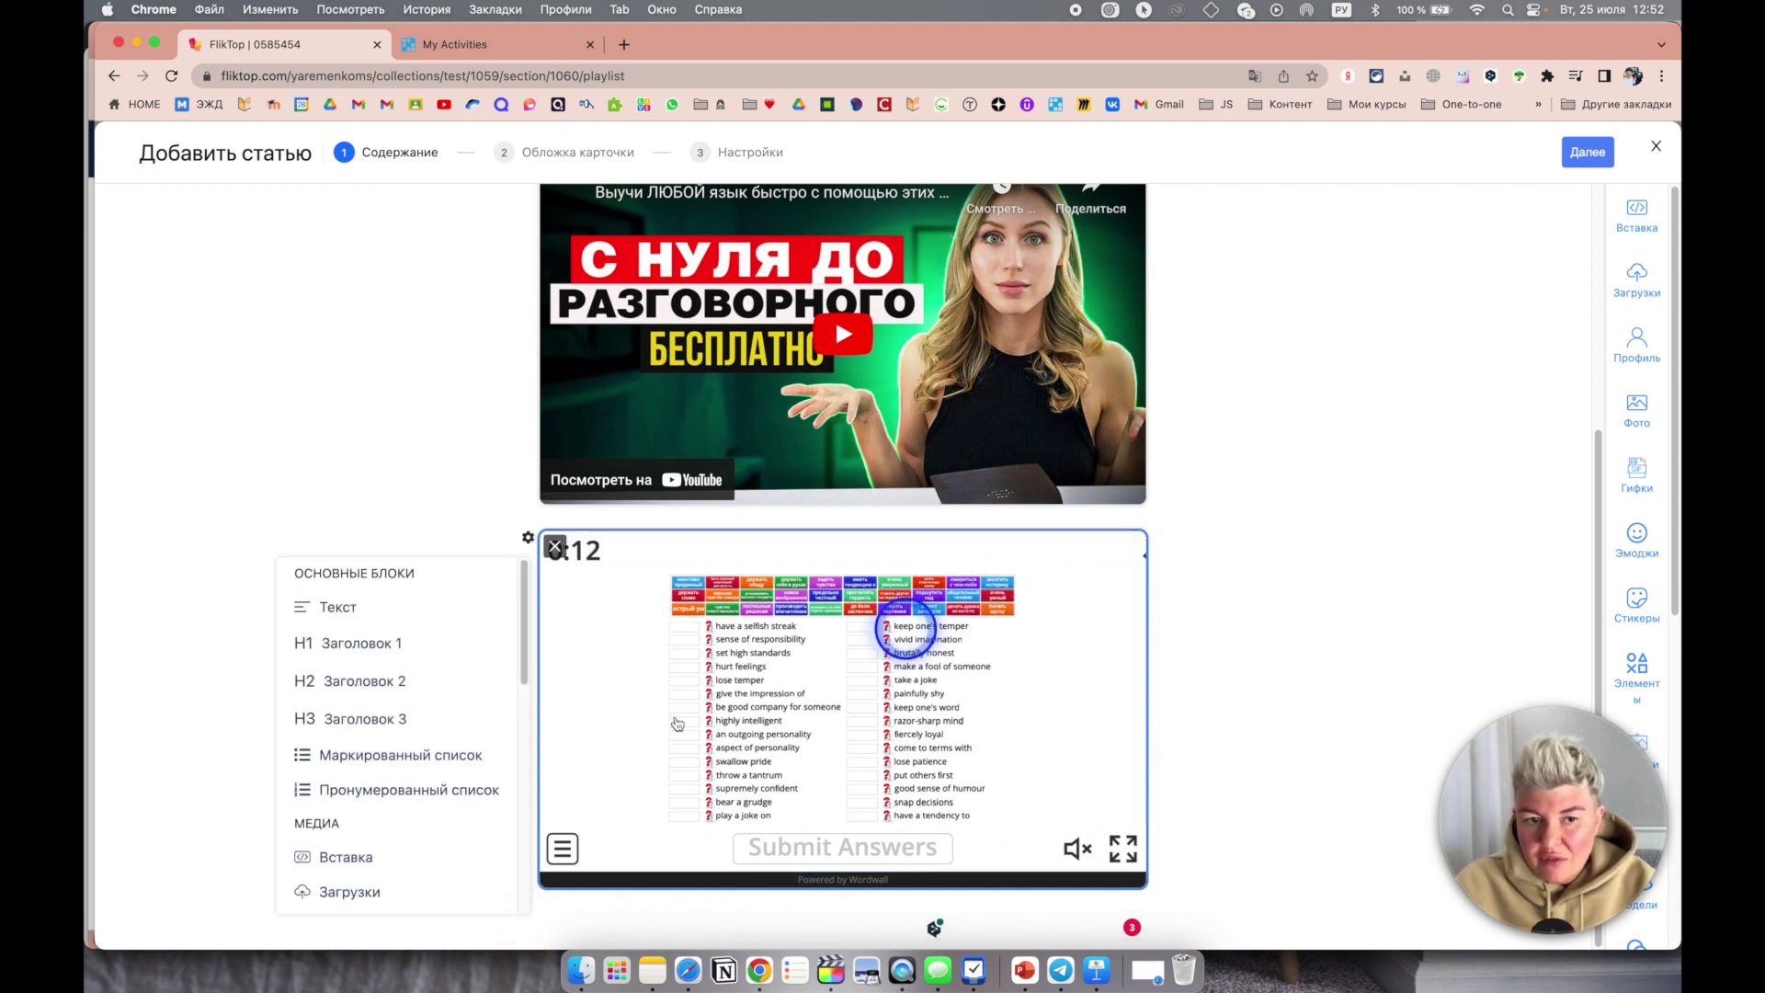
Step: Examine the complete list of services whose content can be inserted into the article
click(400, 857)
scroll(1420, 523, down, 10)
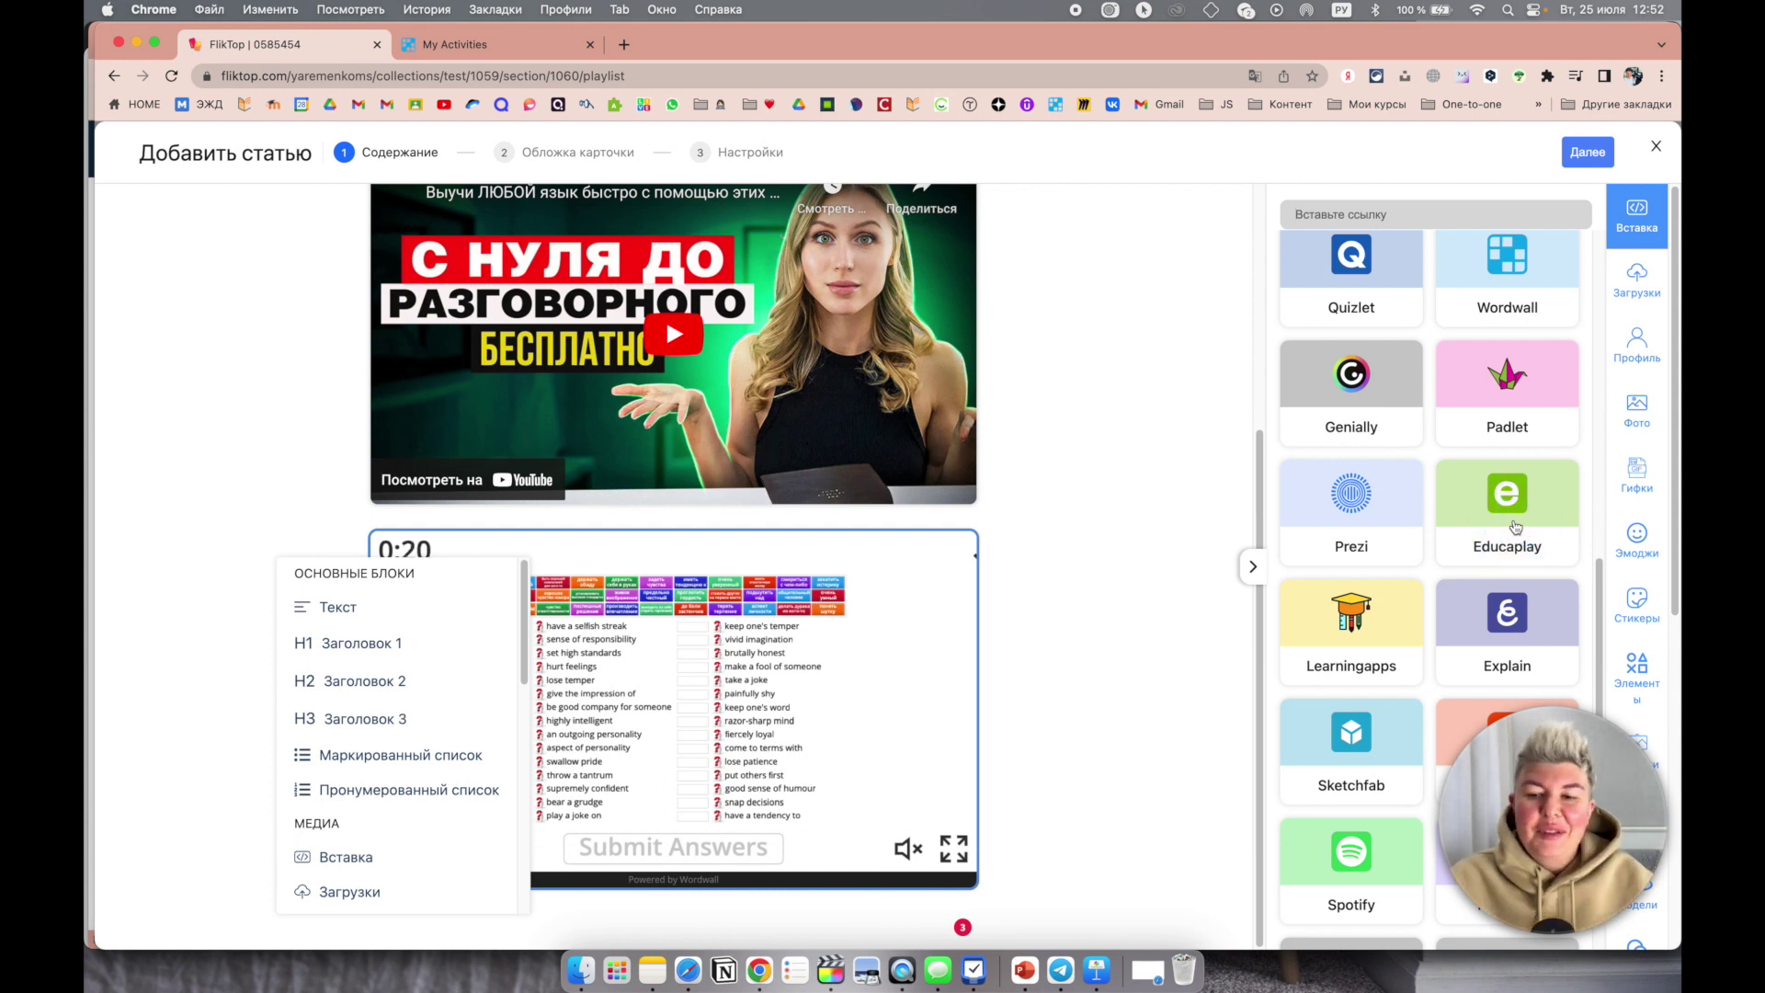
scroll(1379, 625, down, 5)
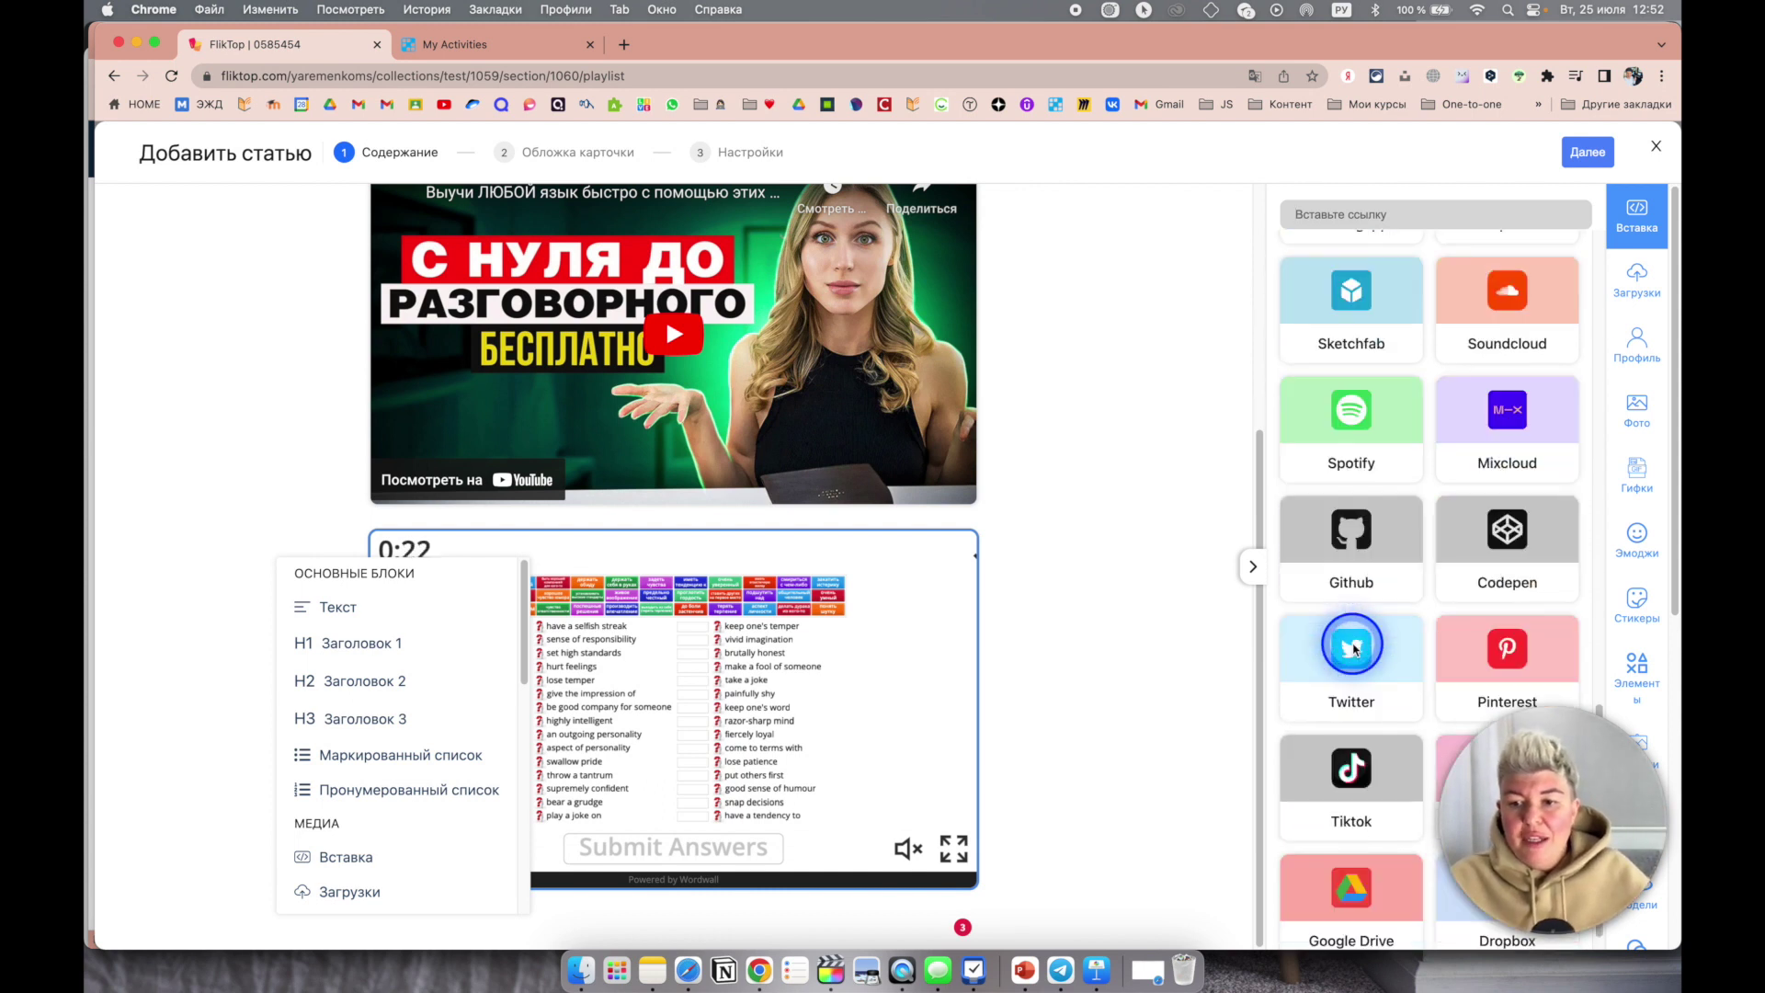
scroll(1352, 653, up, 15)
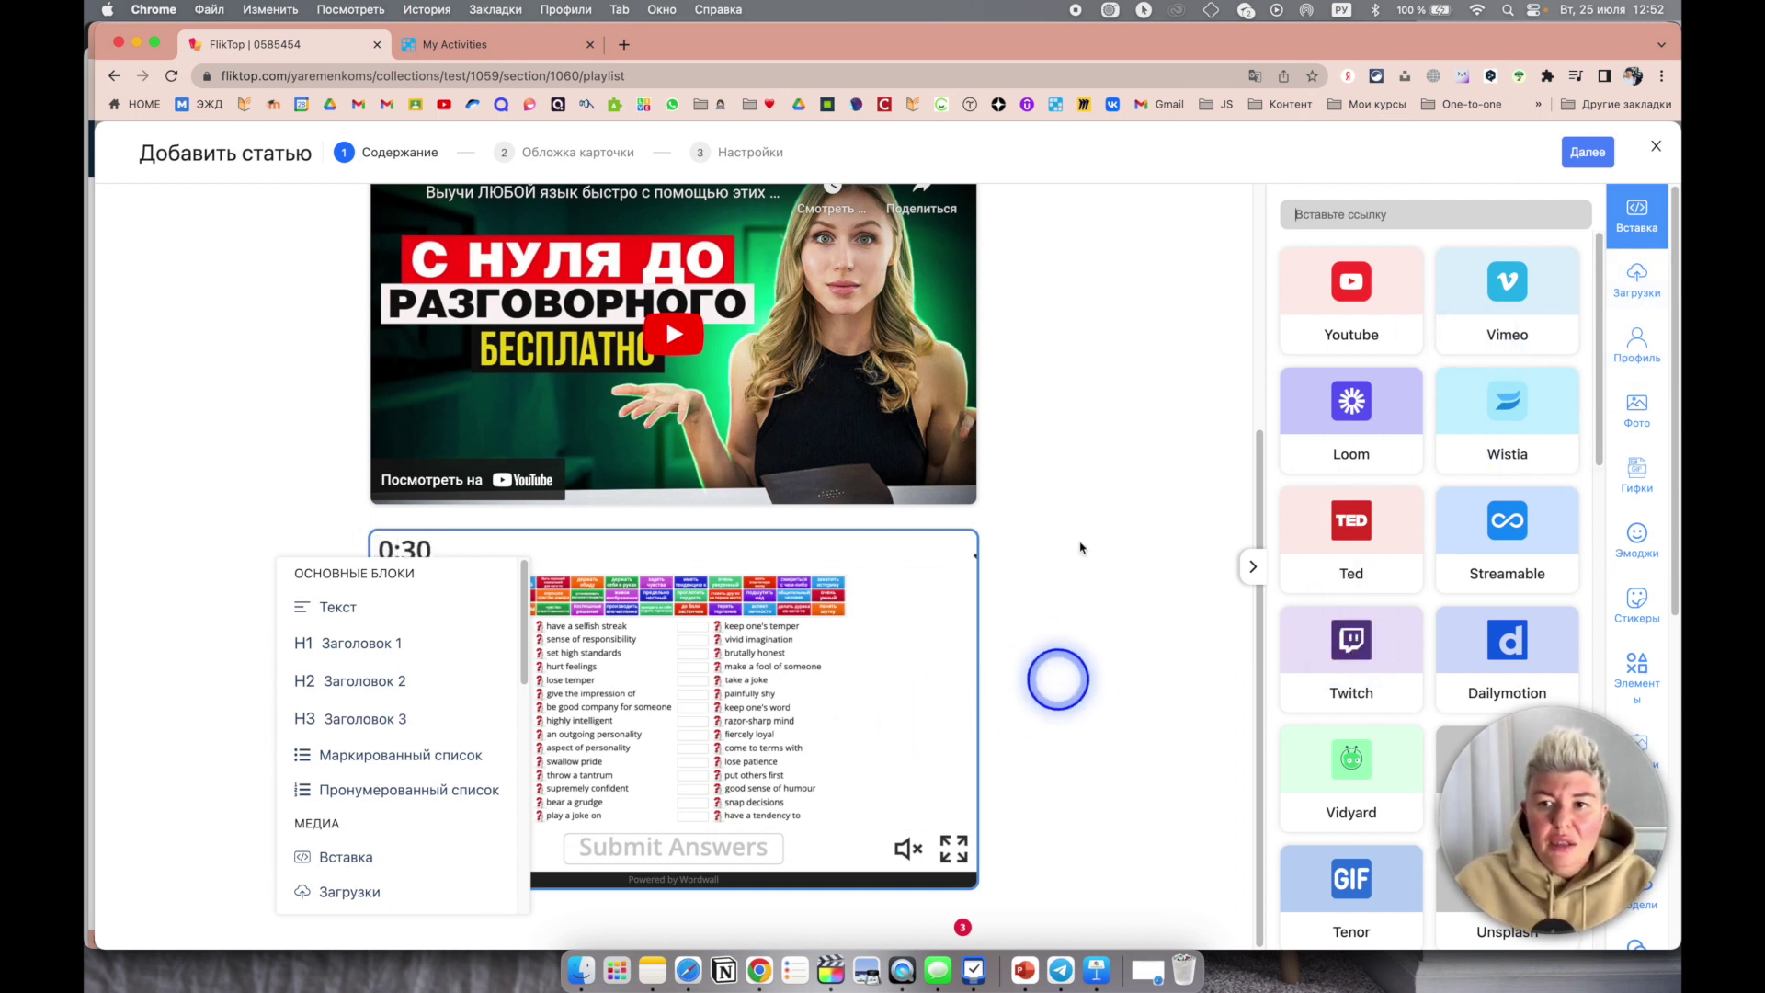
Step: Find Wikipedia through Yandex in a new tab, open its article on cats and select the page's address
click(624, 46)
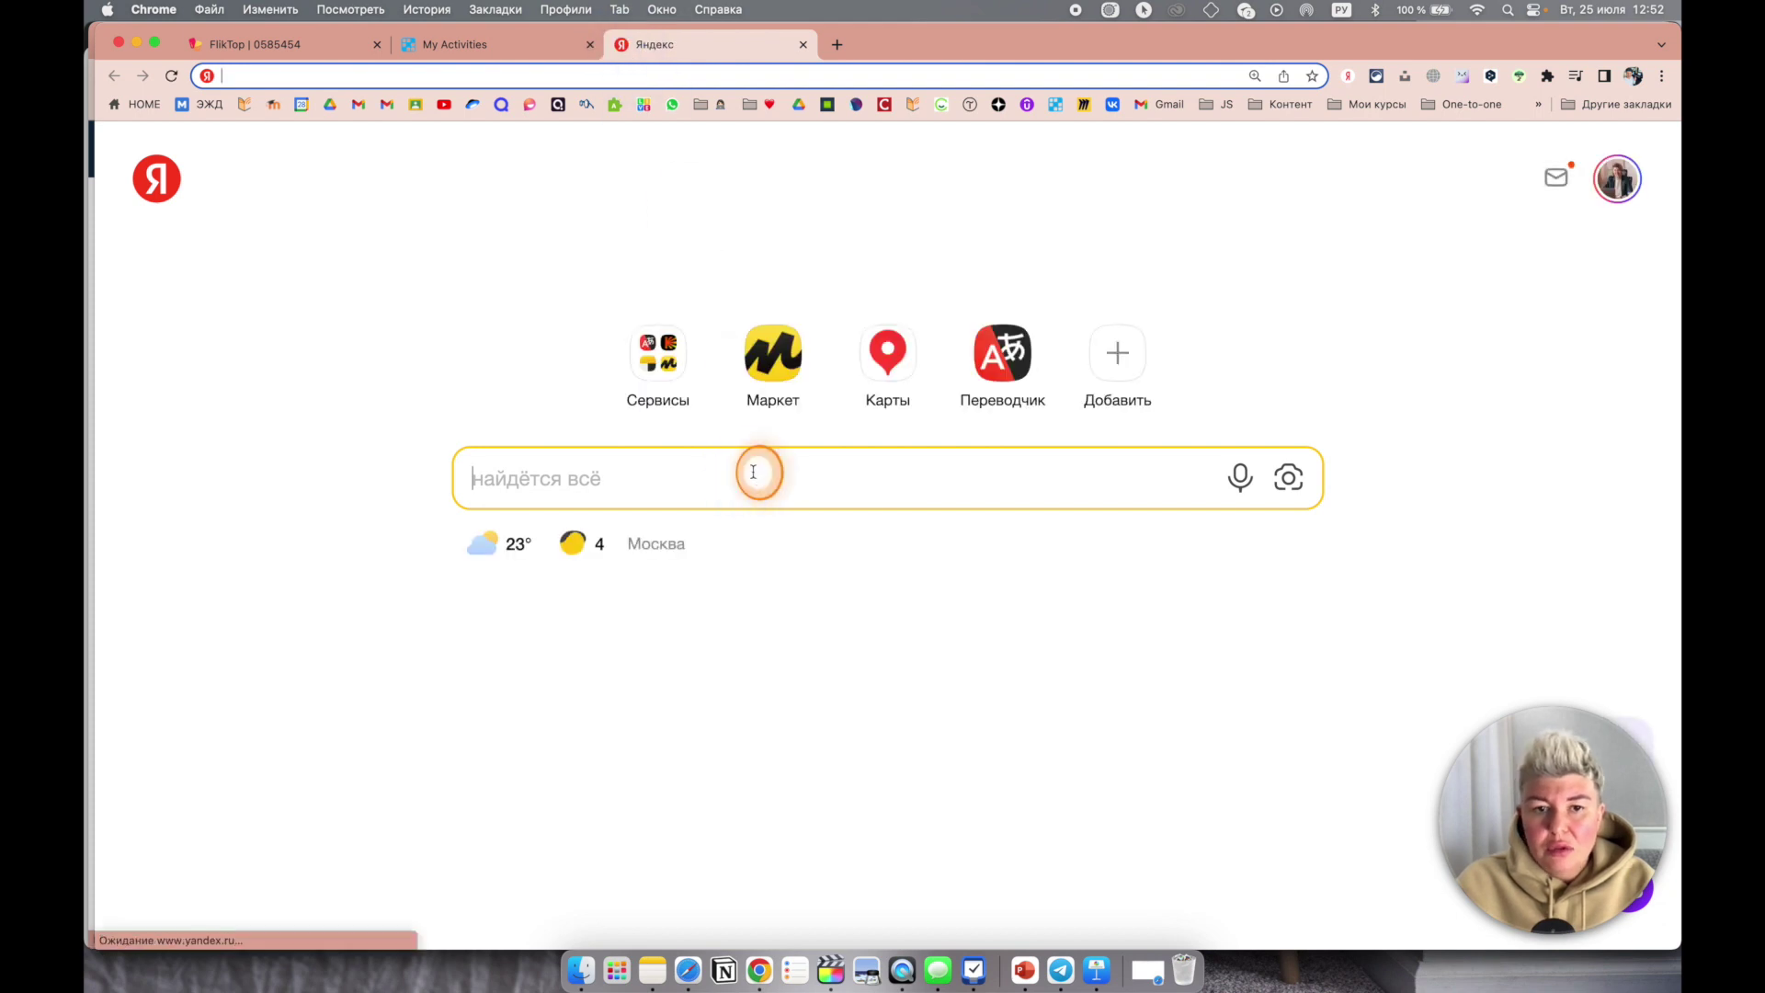
click(753, 471)
text(ц)
key(BackSpace)
text(wiki)
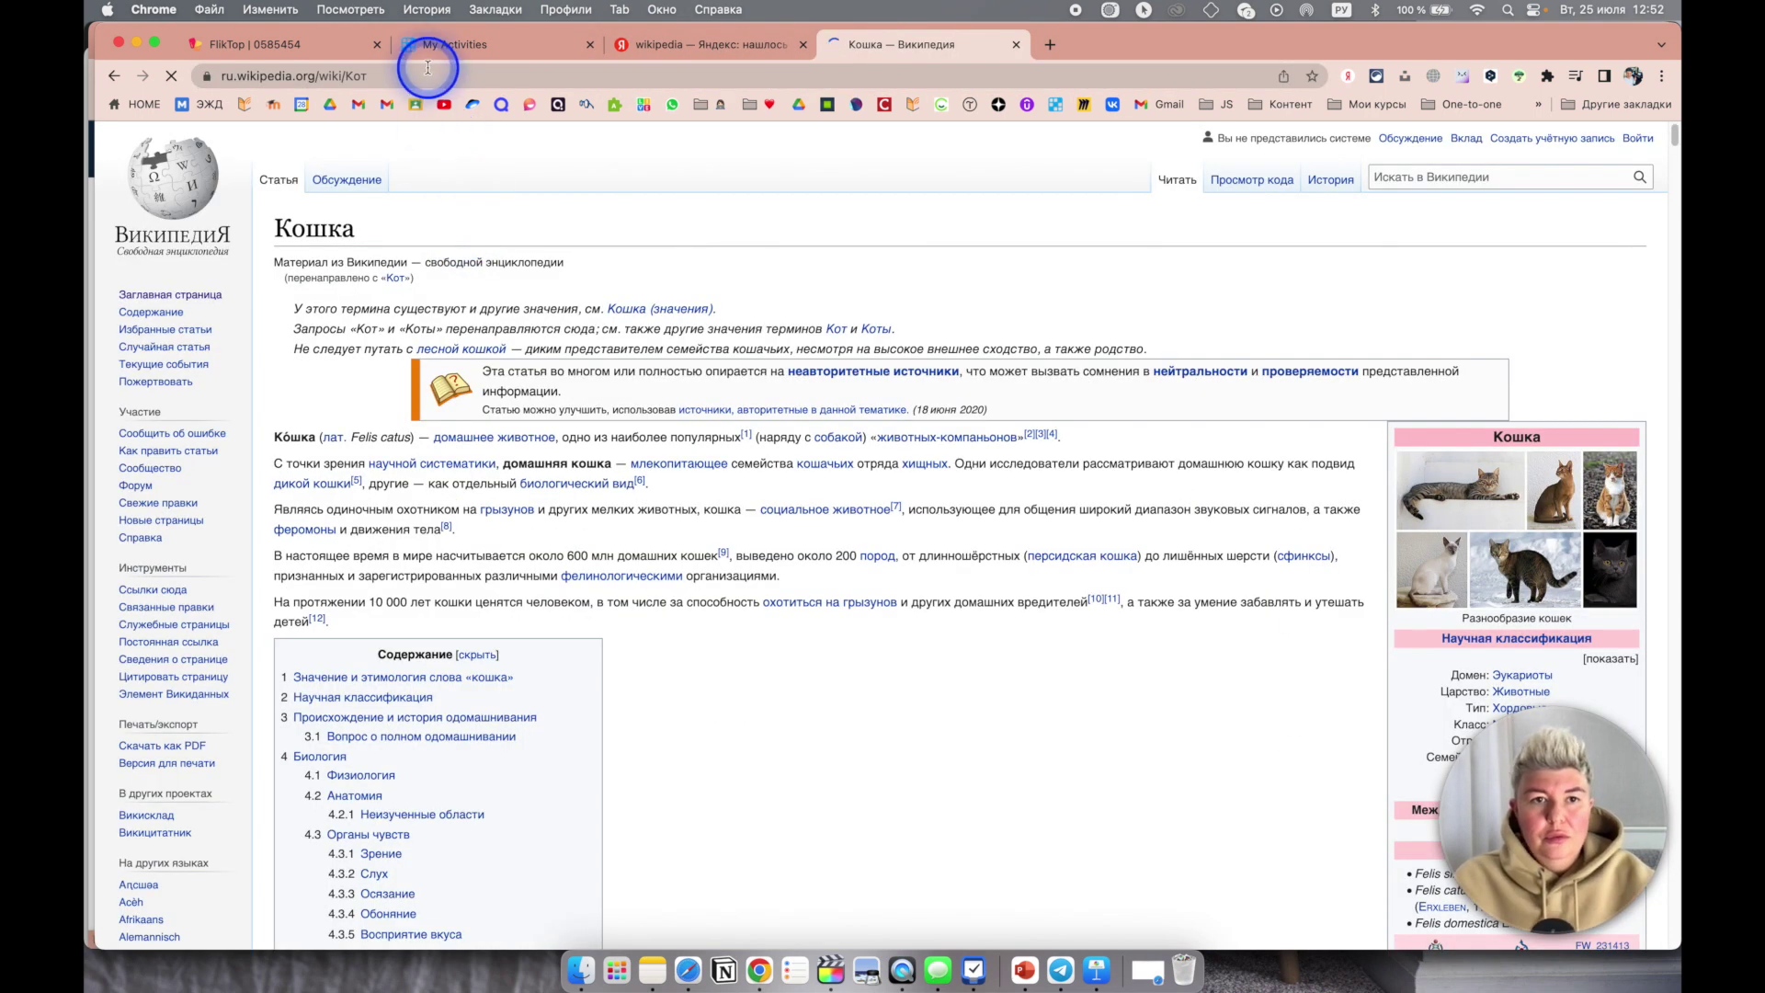
click(428, 74)
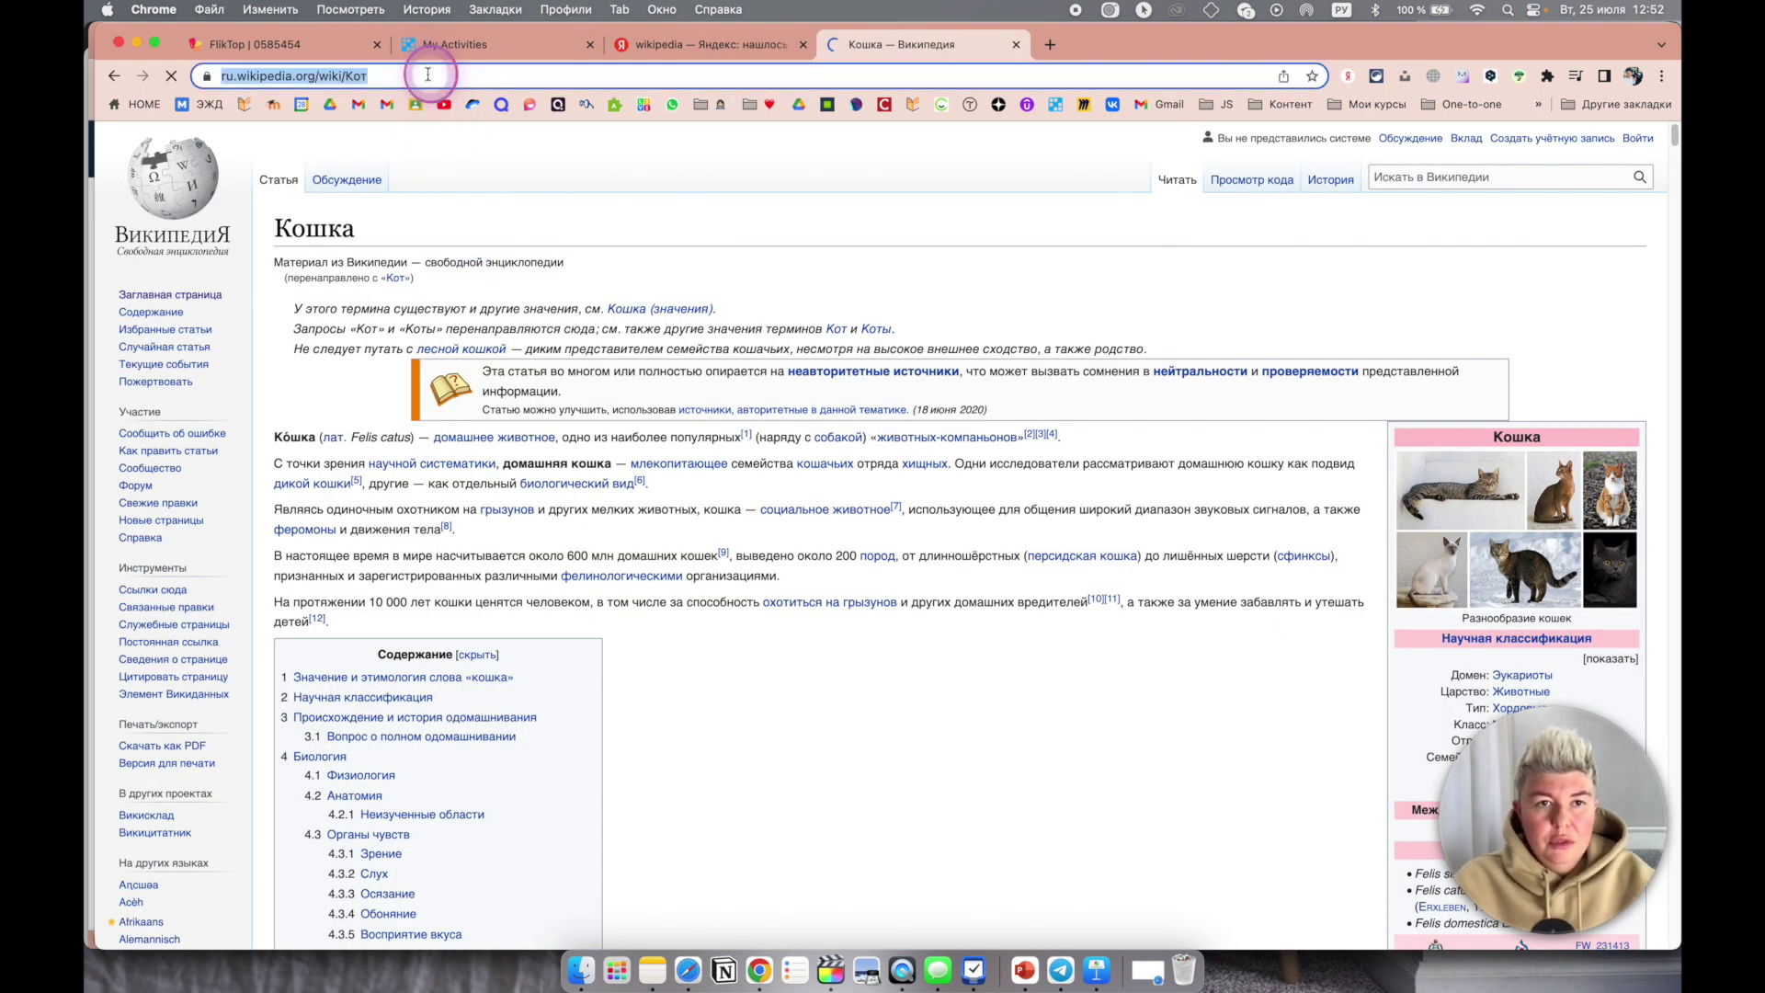
Step: Insert the Wikipedia page link into the FlikTop article as embedded media and switch the browser to full-screen view
click(514, 46)
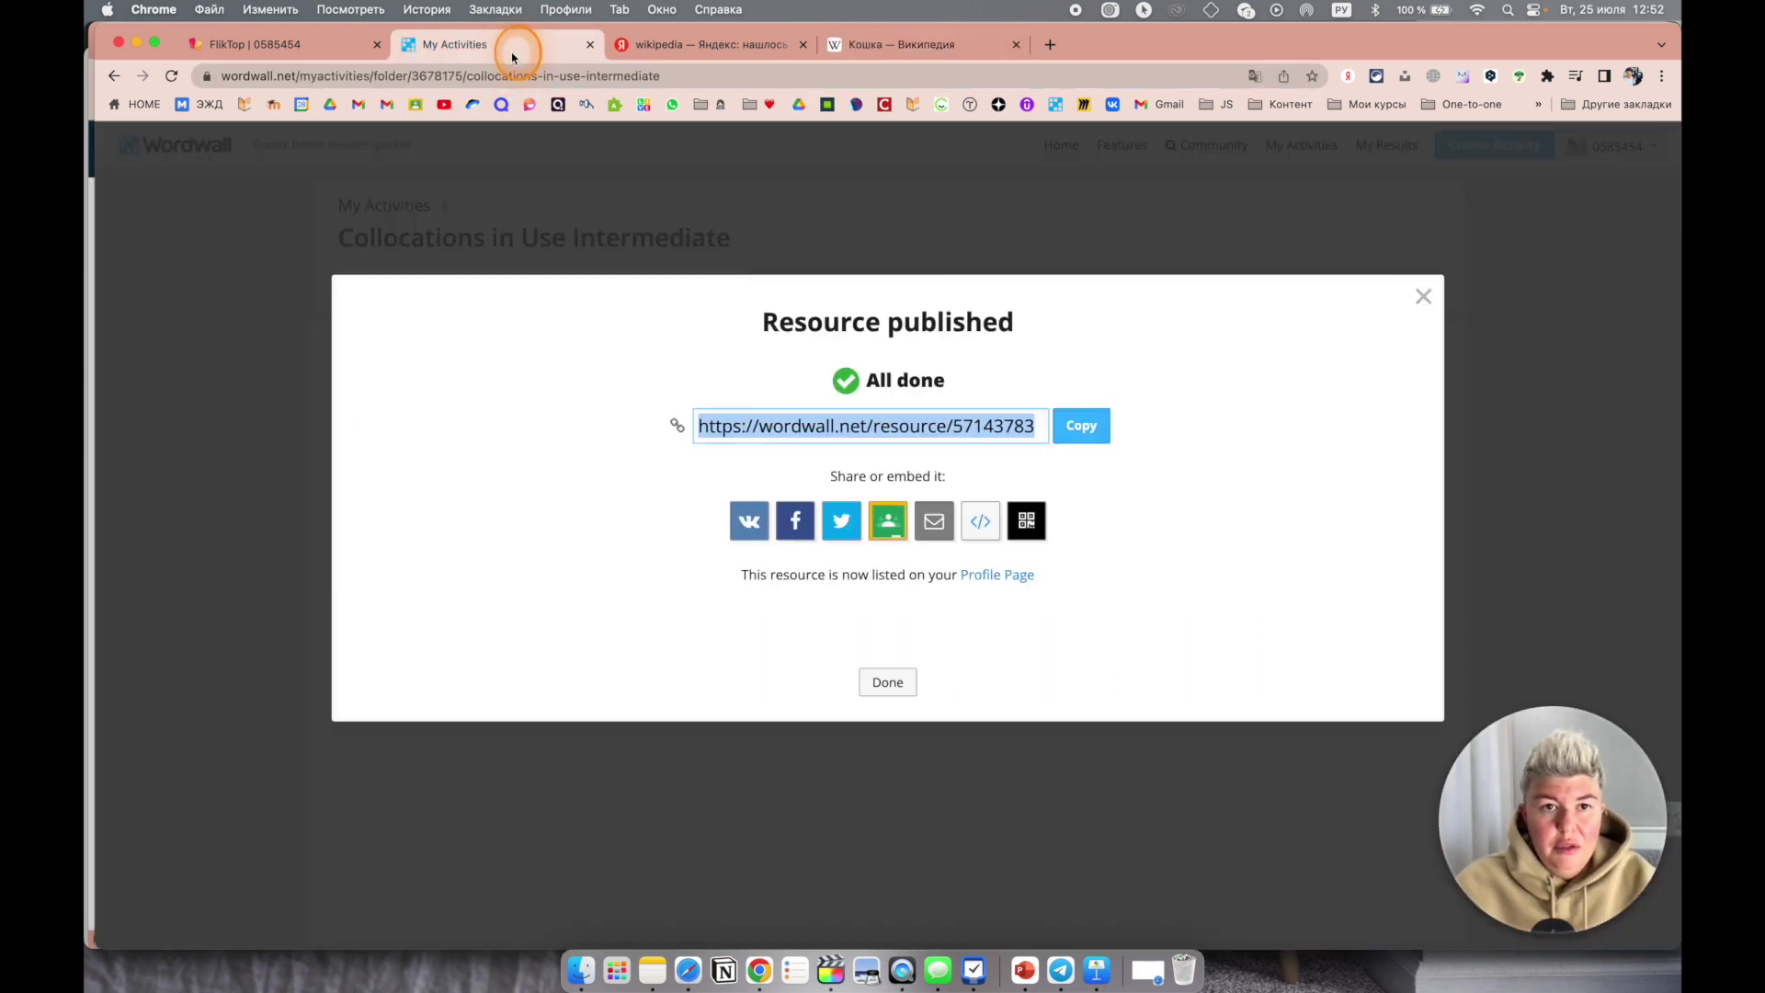
click(288, 46)
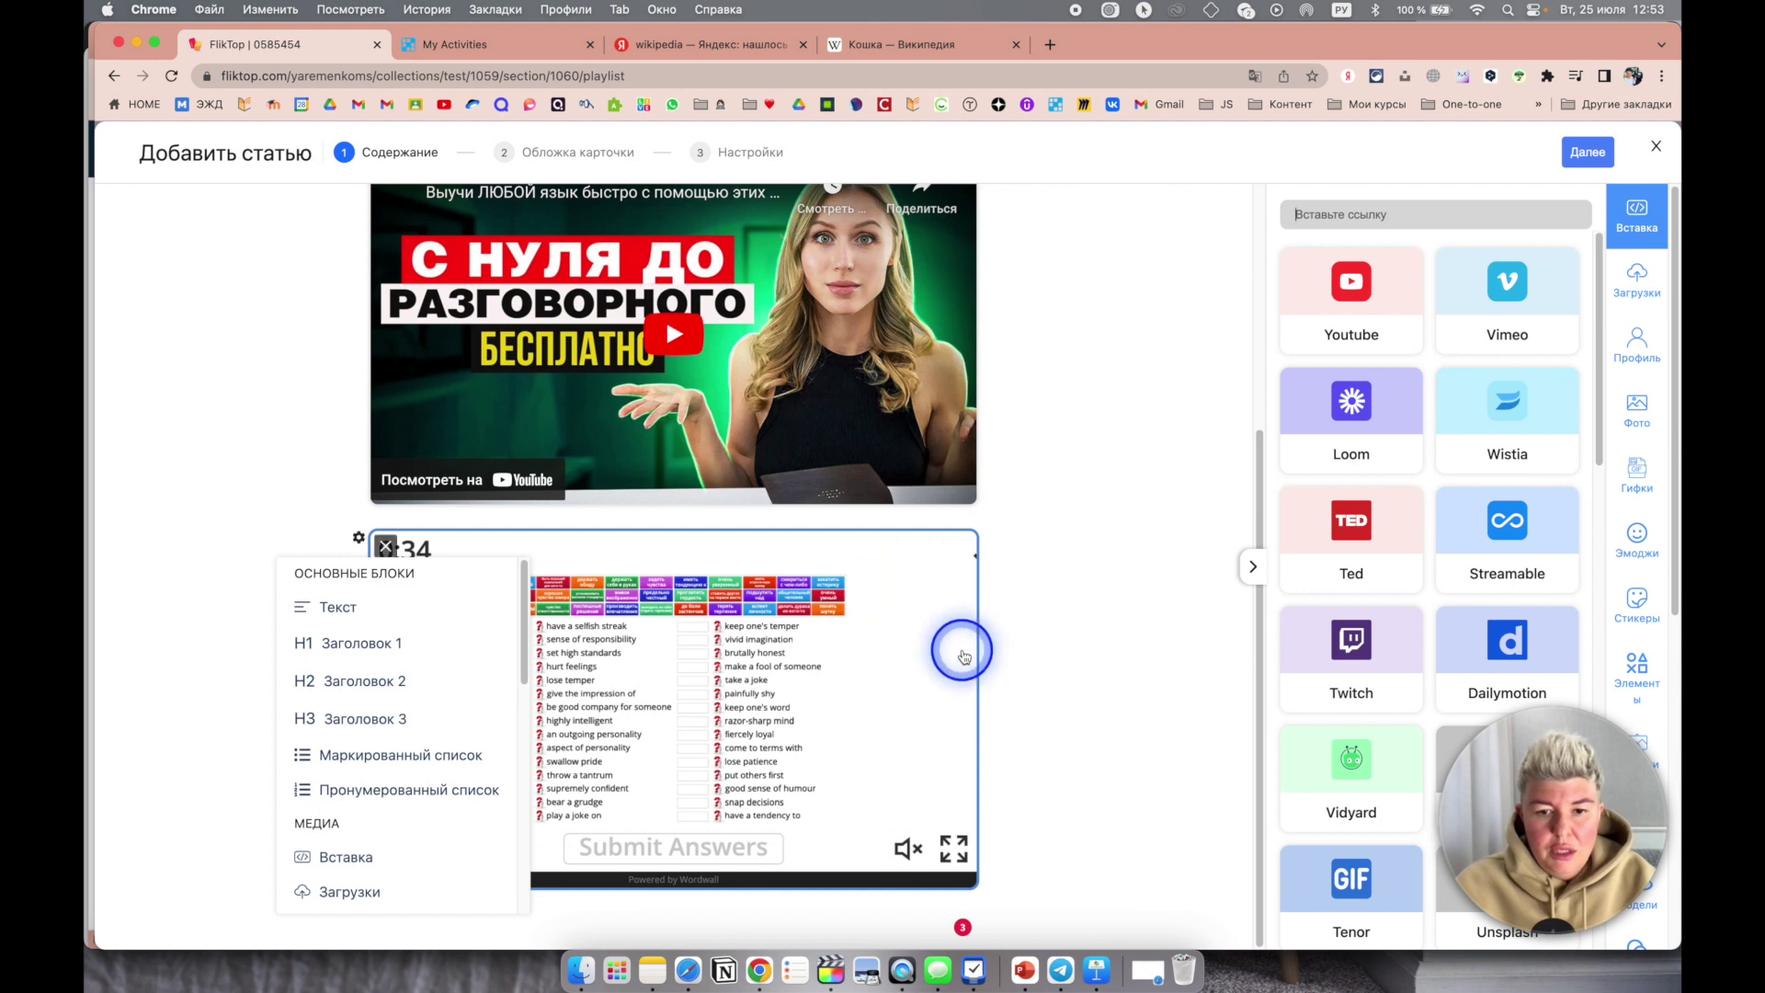
click(768, 902)
key(super+v)
key(ctrl+super+f)
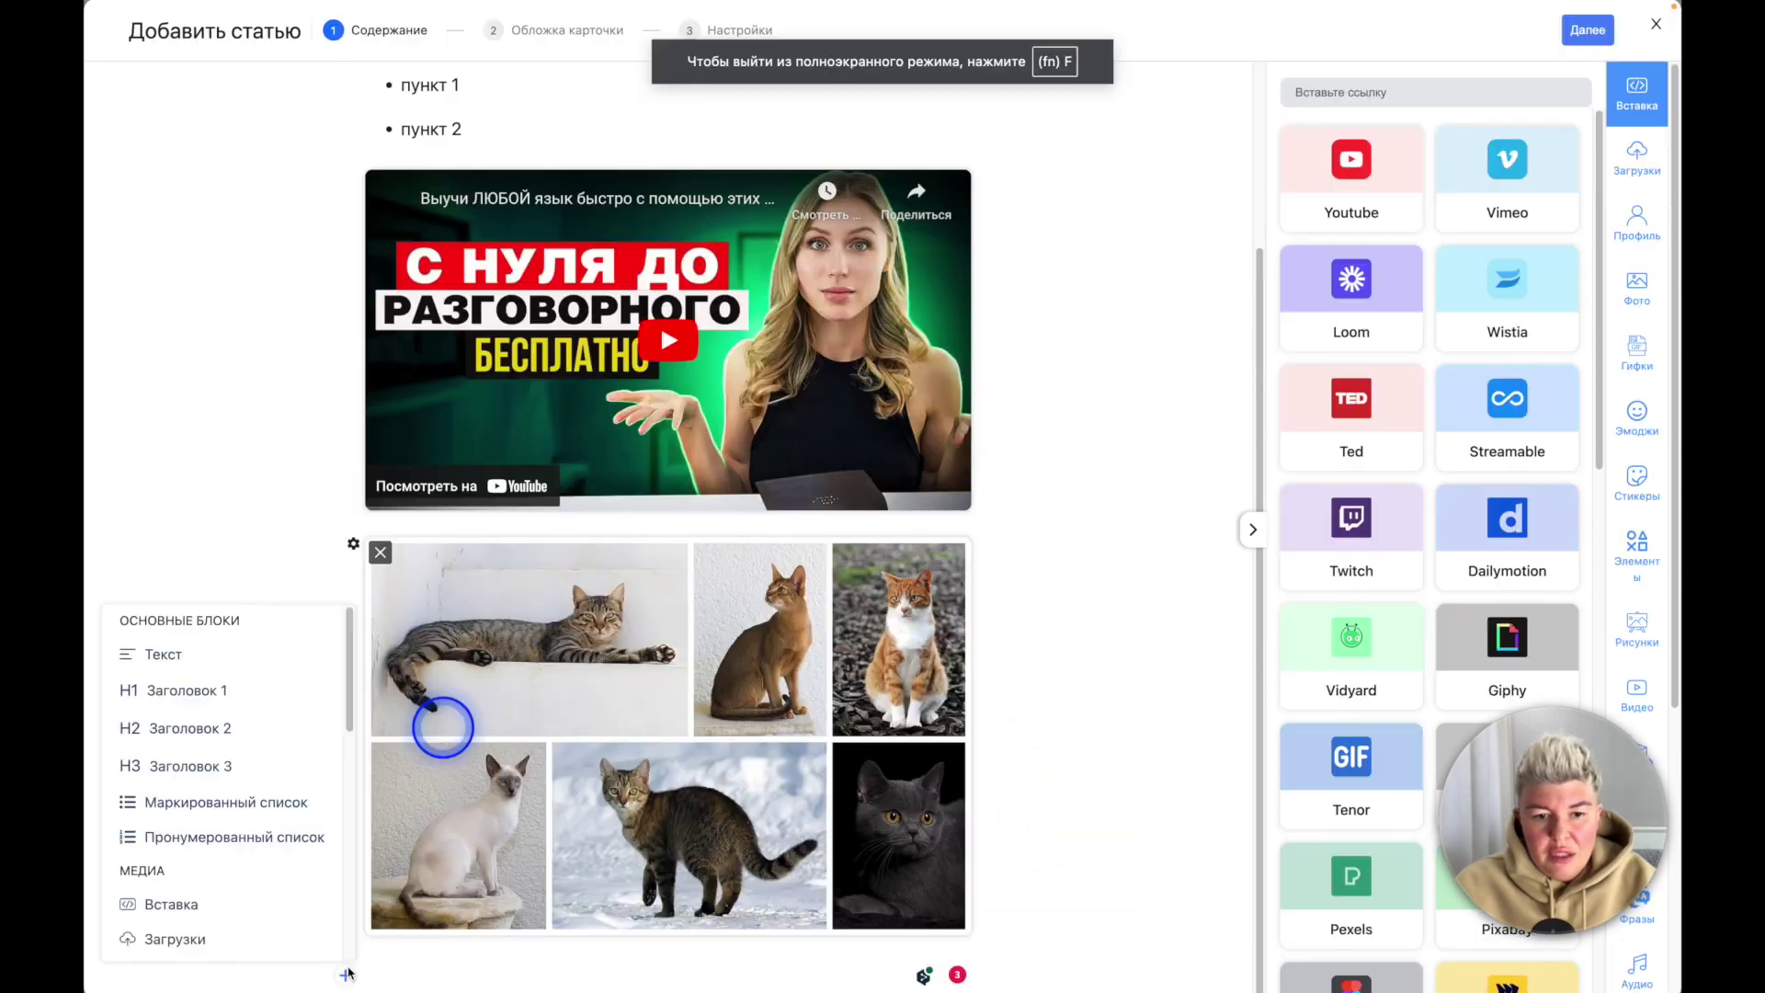
Step: Try inserting the Wikipedia link below the cat images with the option "Оставить как есть"
click(1432, 92)
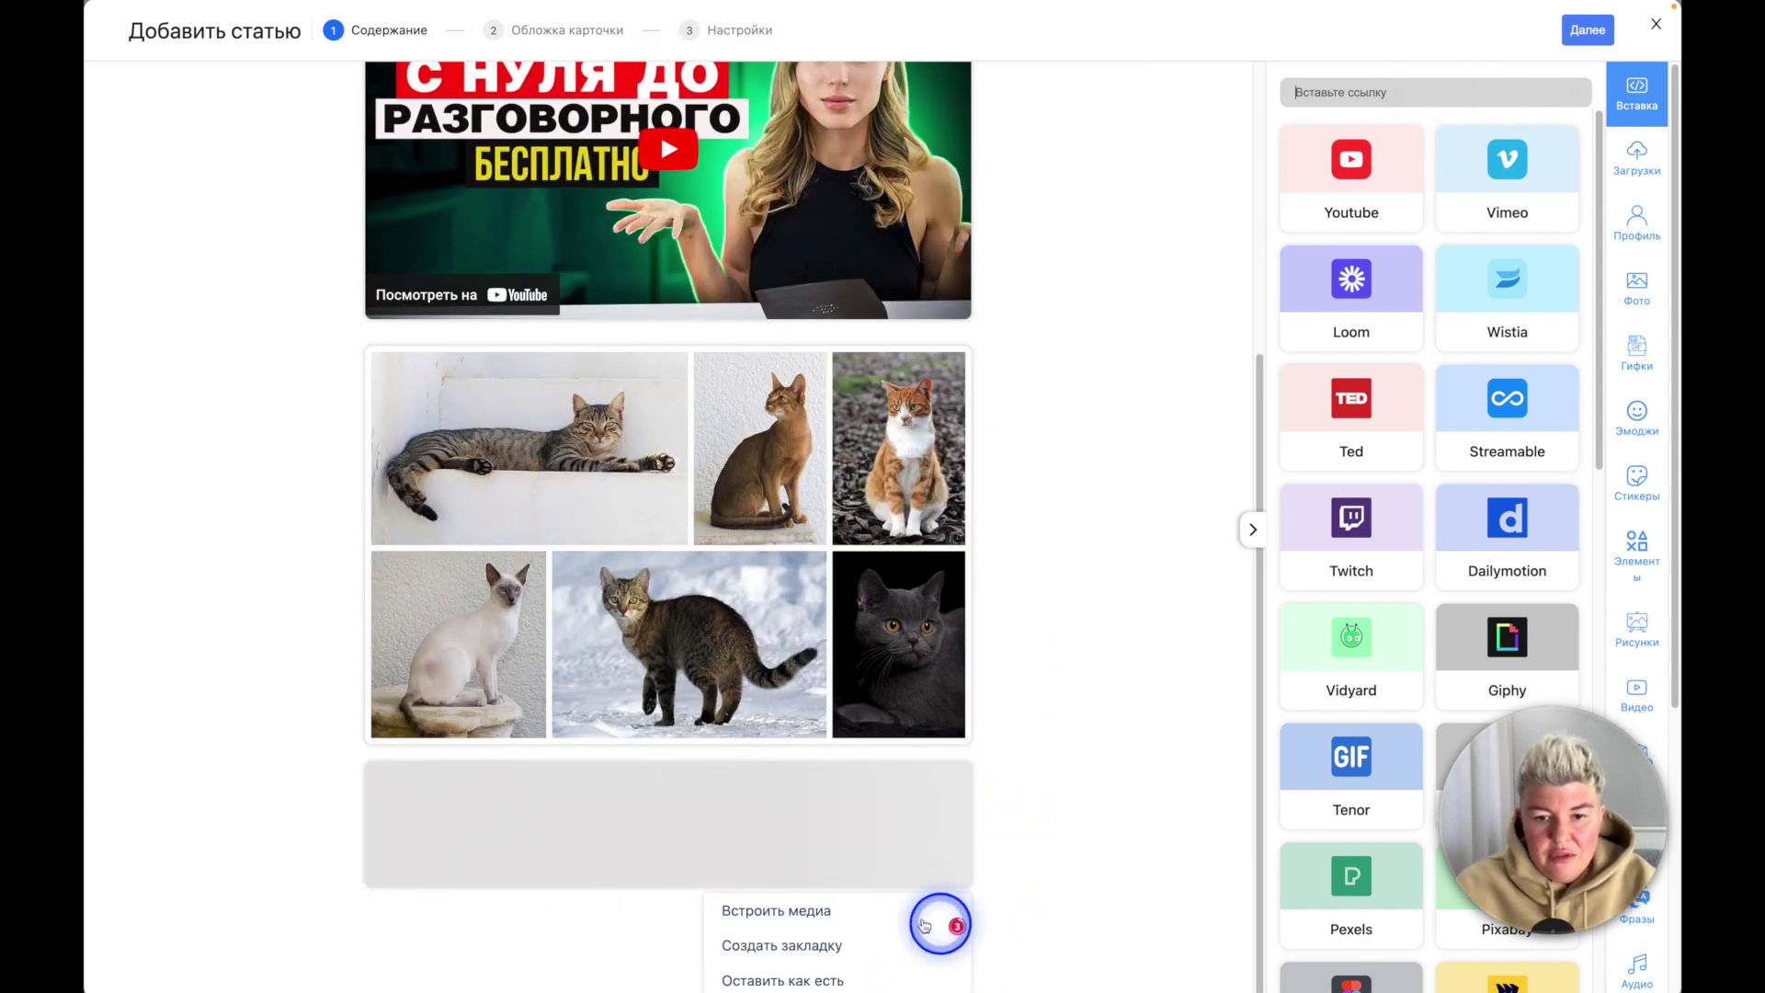
click(838, 980)
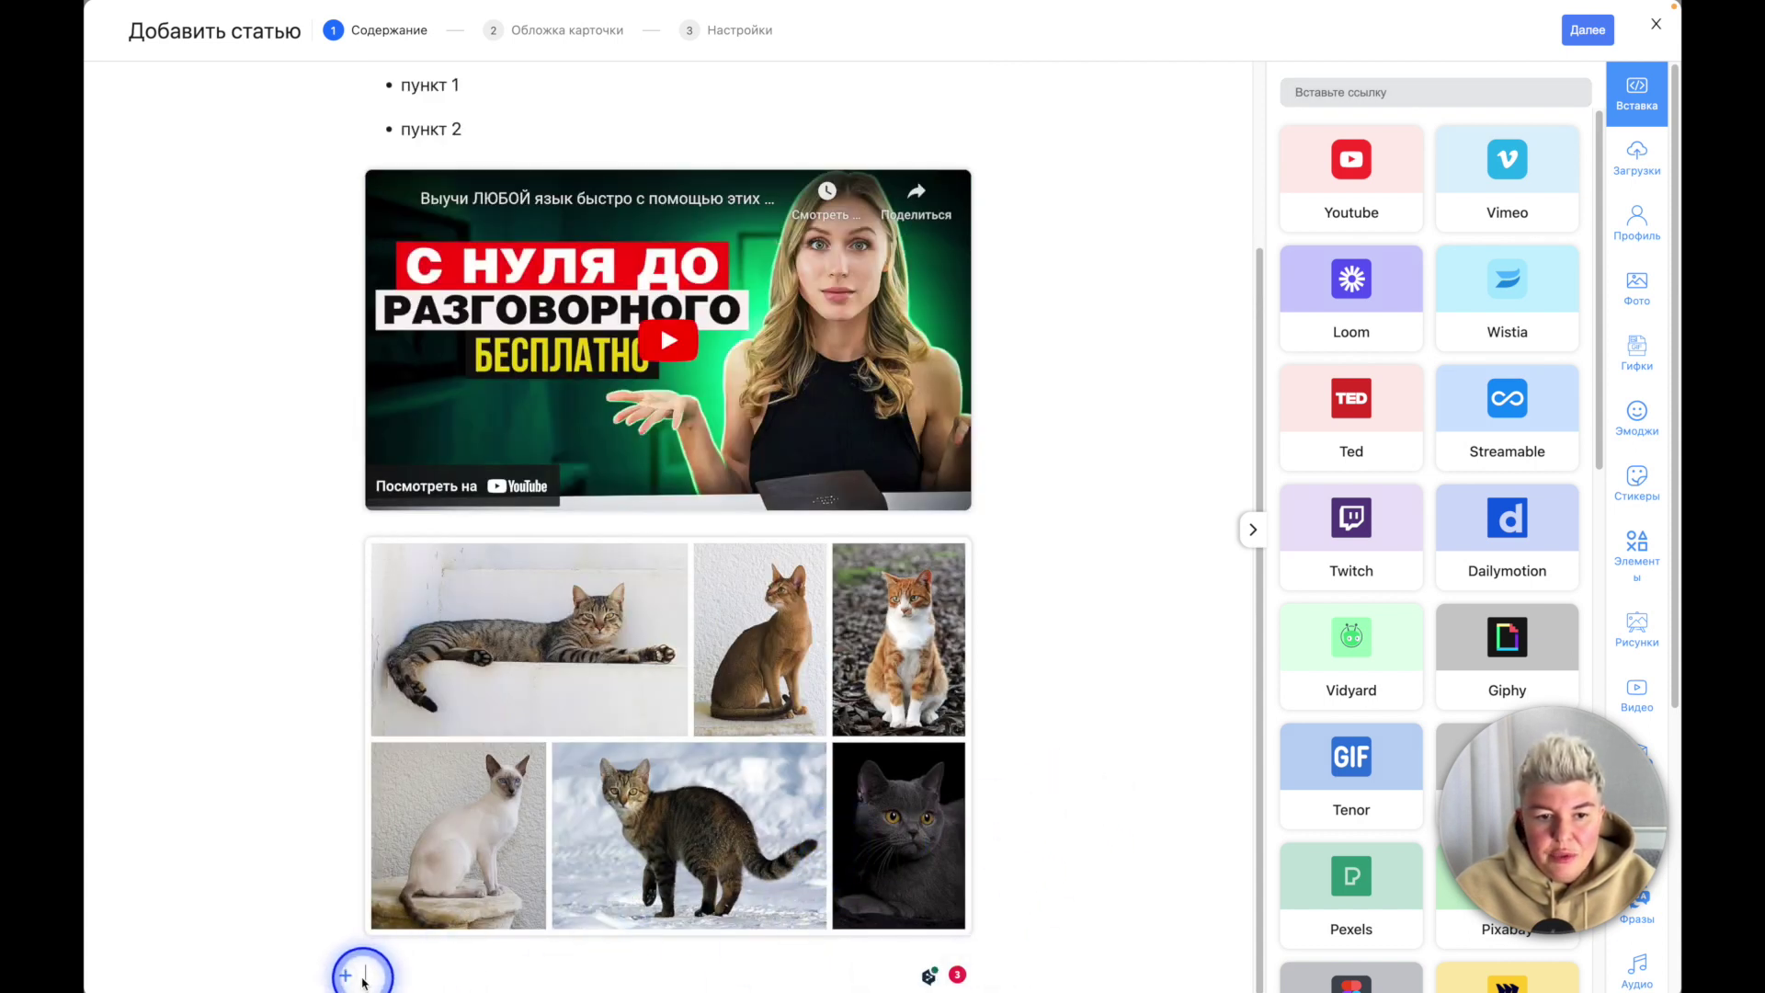
Step: Insert the Wikipedia link in a new block below the cat images and turn it into a bookmark ("Создать закладку")
click(348, 976)
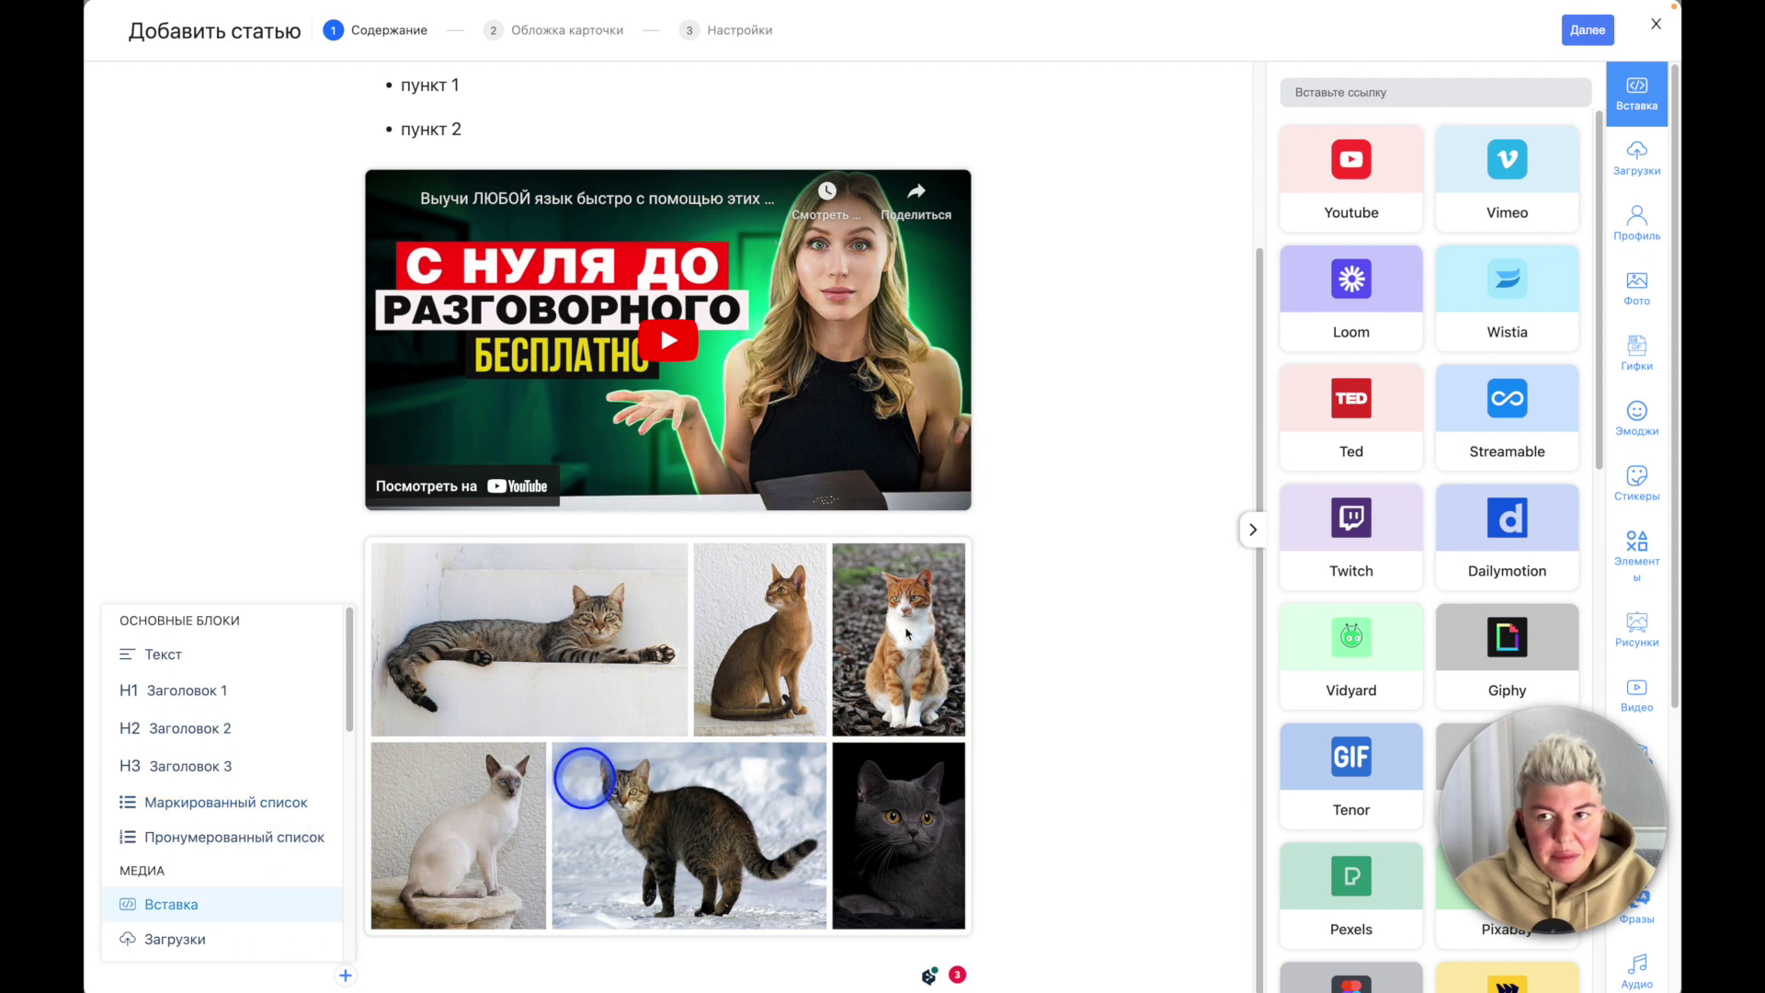
click(1486, 89)
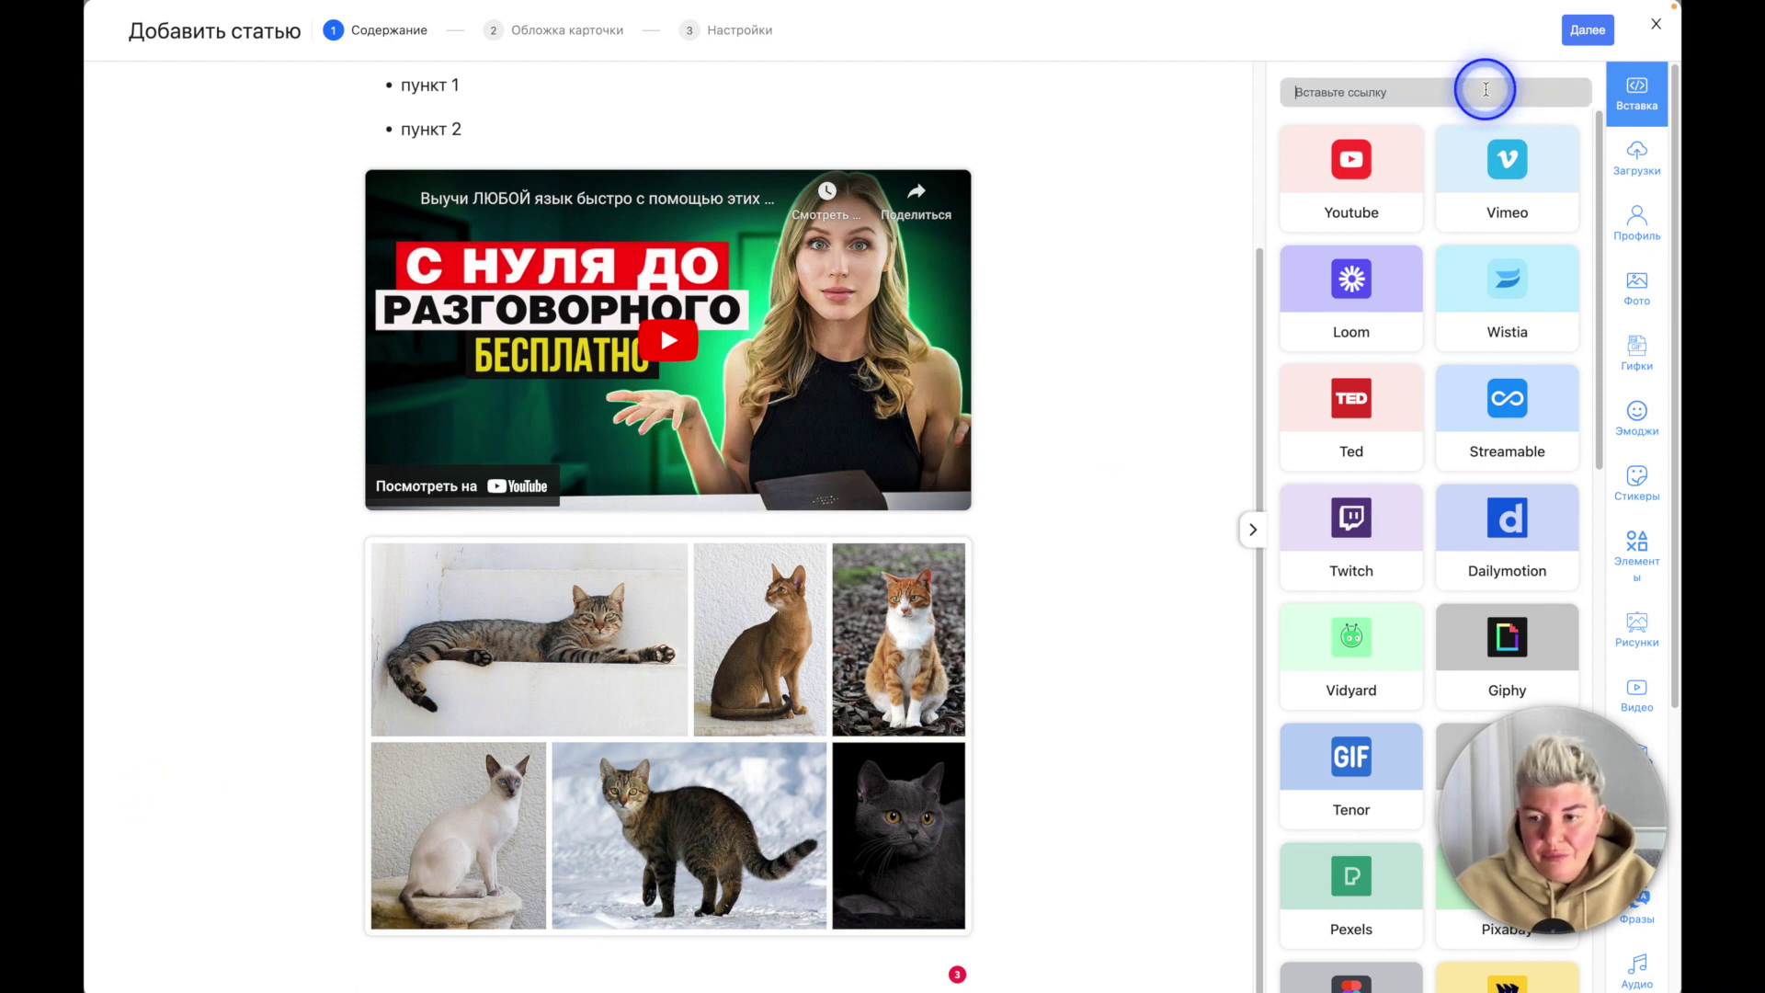
scroll(1410, 284, down, 8)
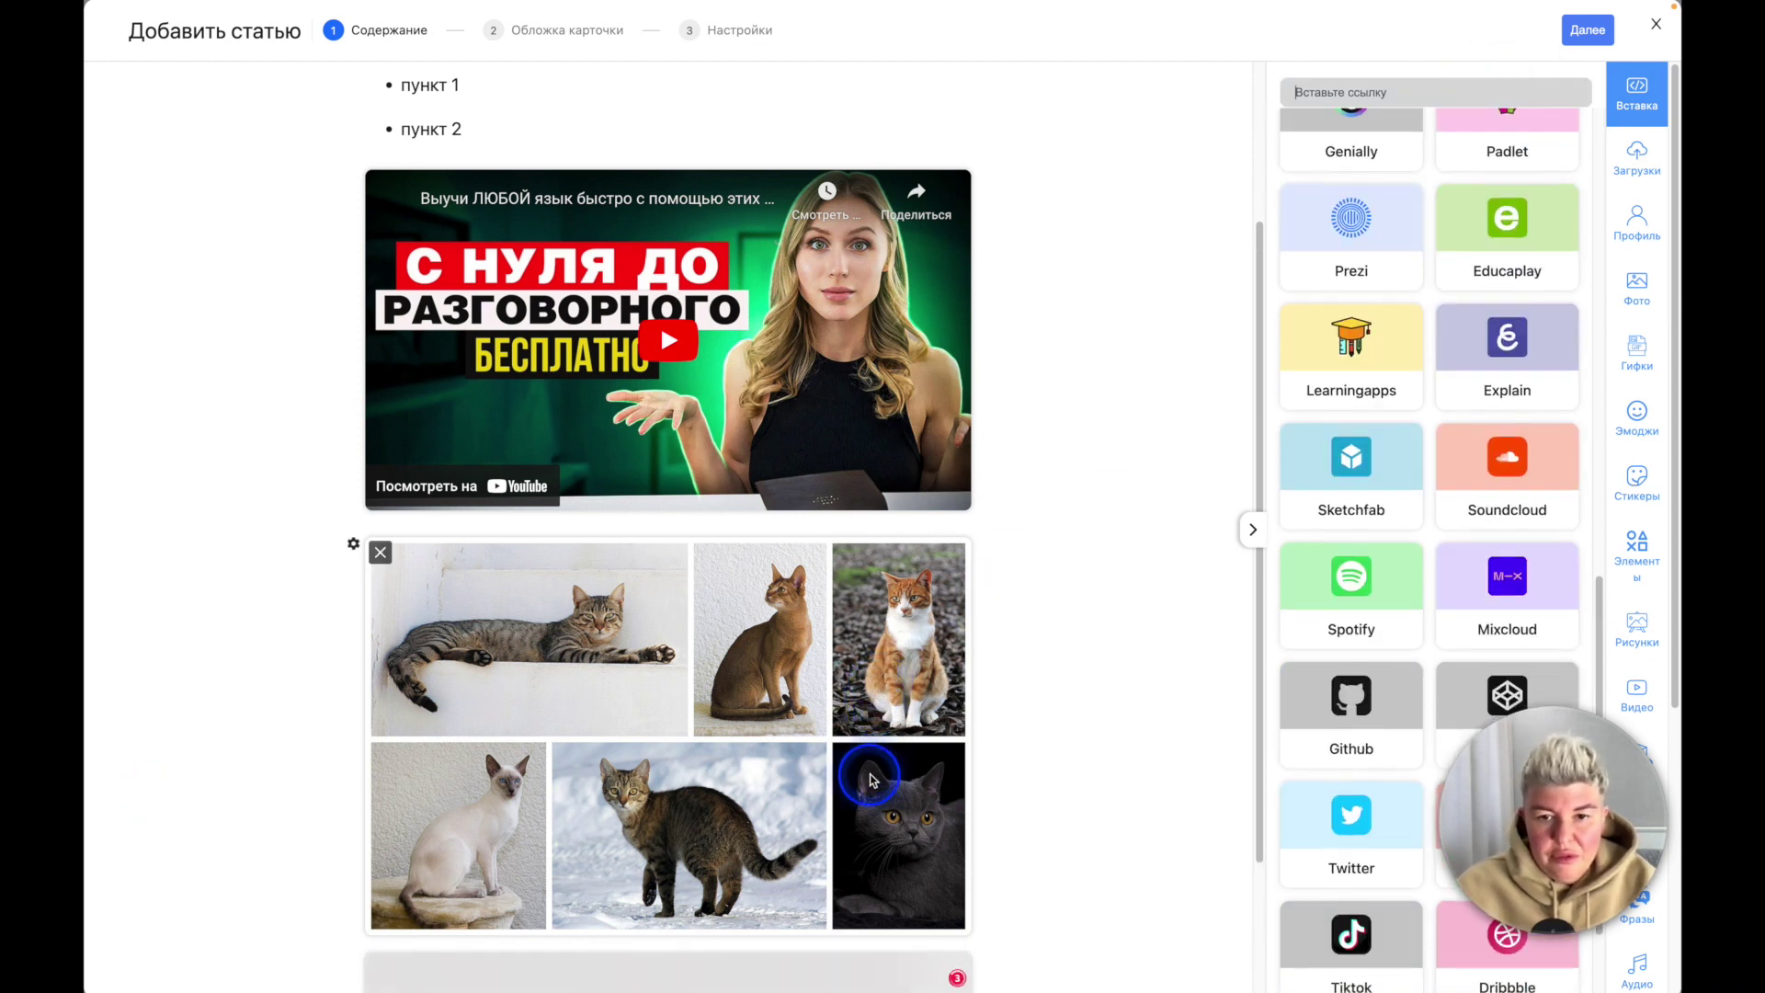
scroll(872, 780, down, 2)
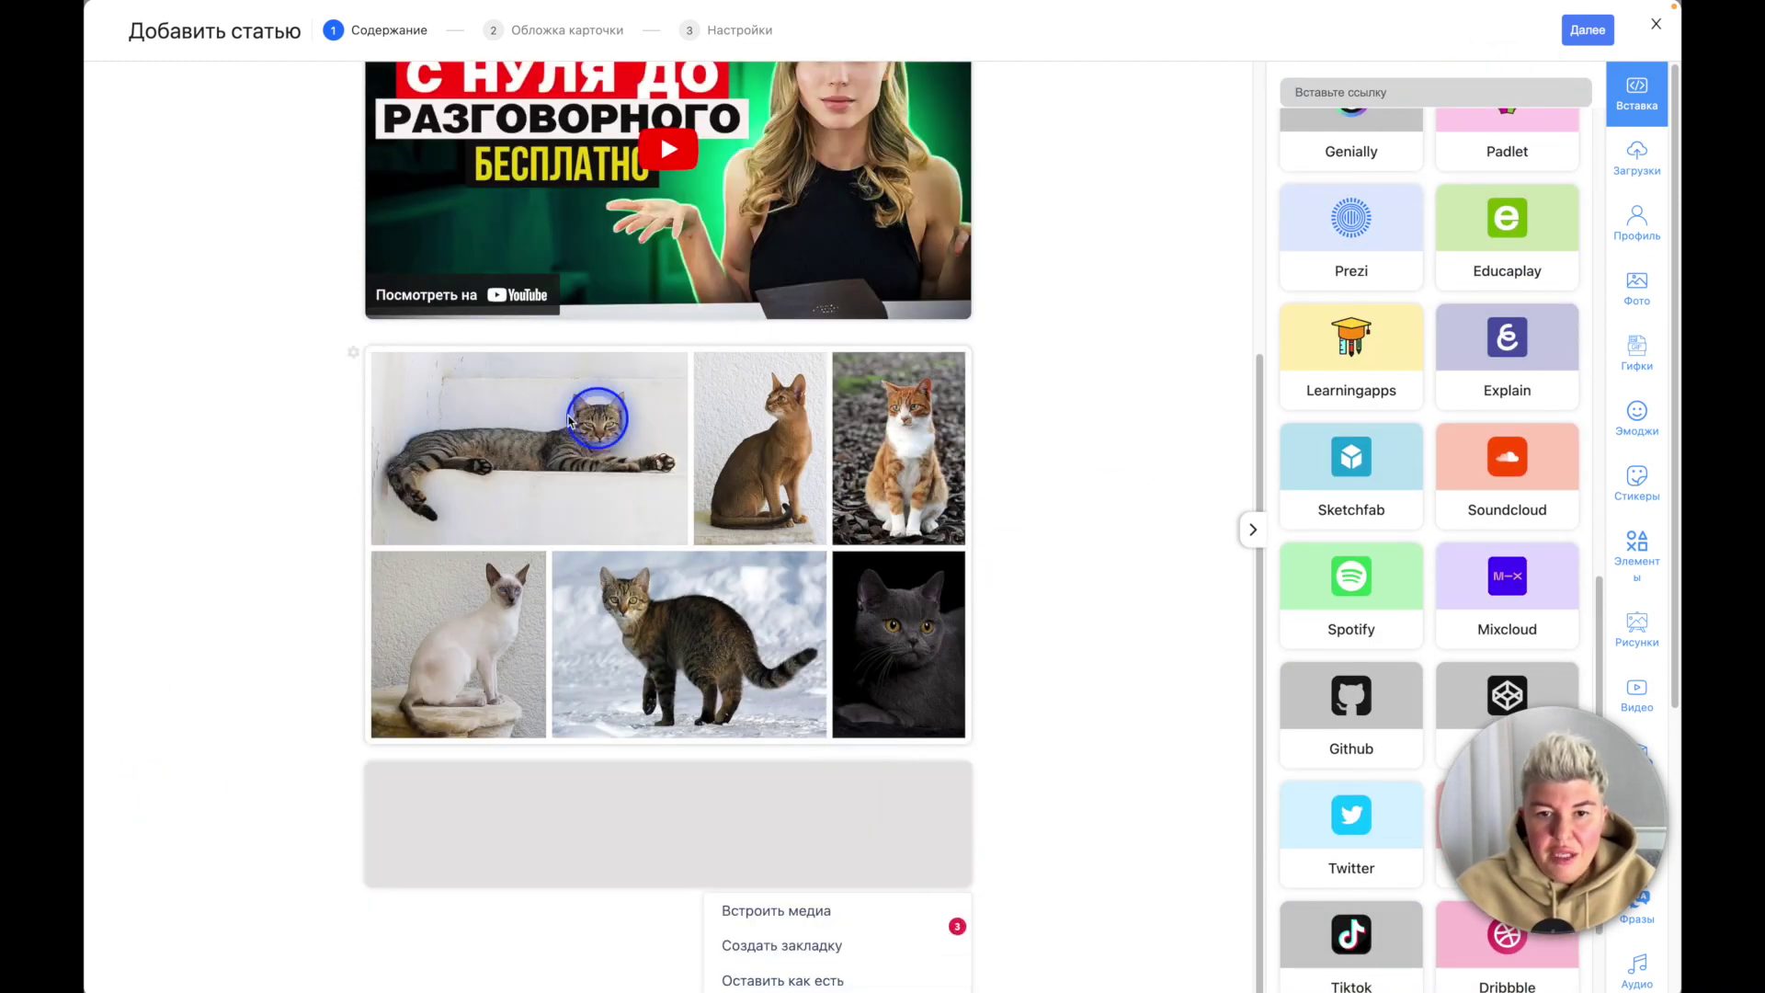
click(772, 947)
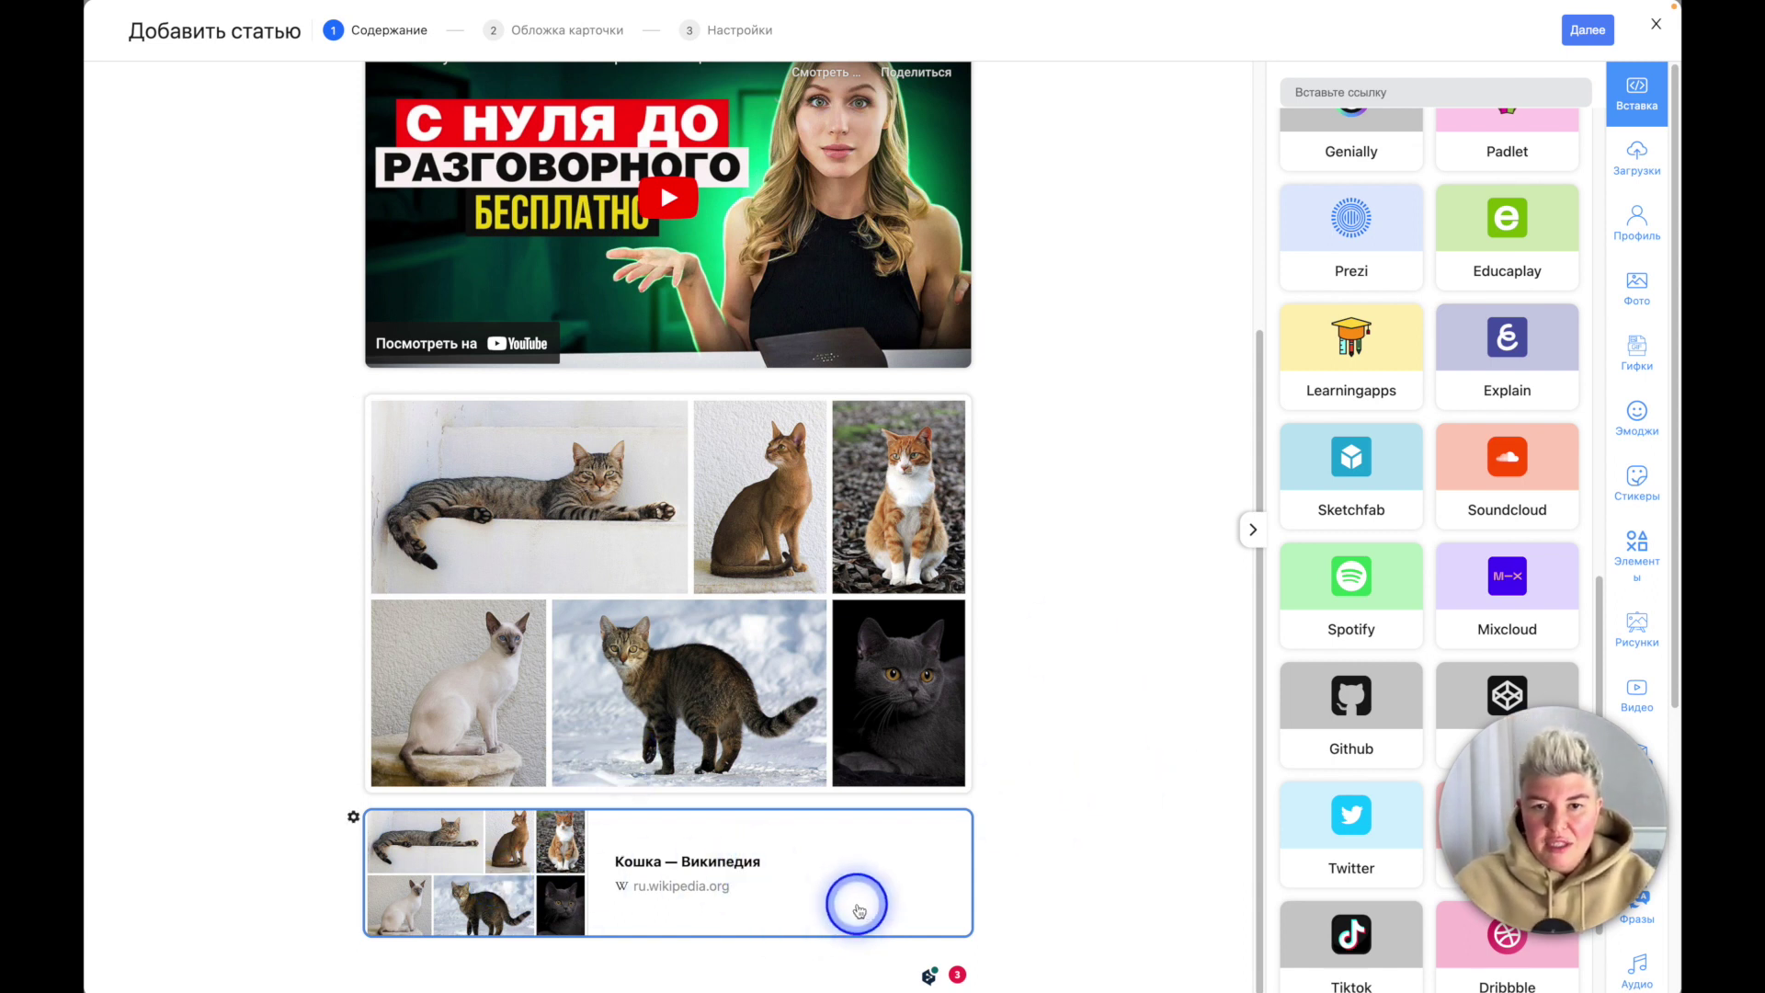
Step: Review the finished article content, continue to the card cover stage and enter "Кошки" as the card title
scroll(981, 649, up, 5)
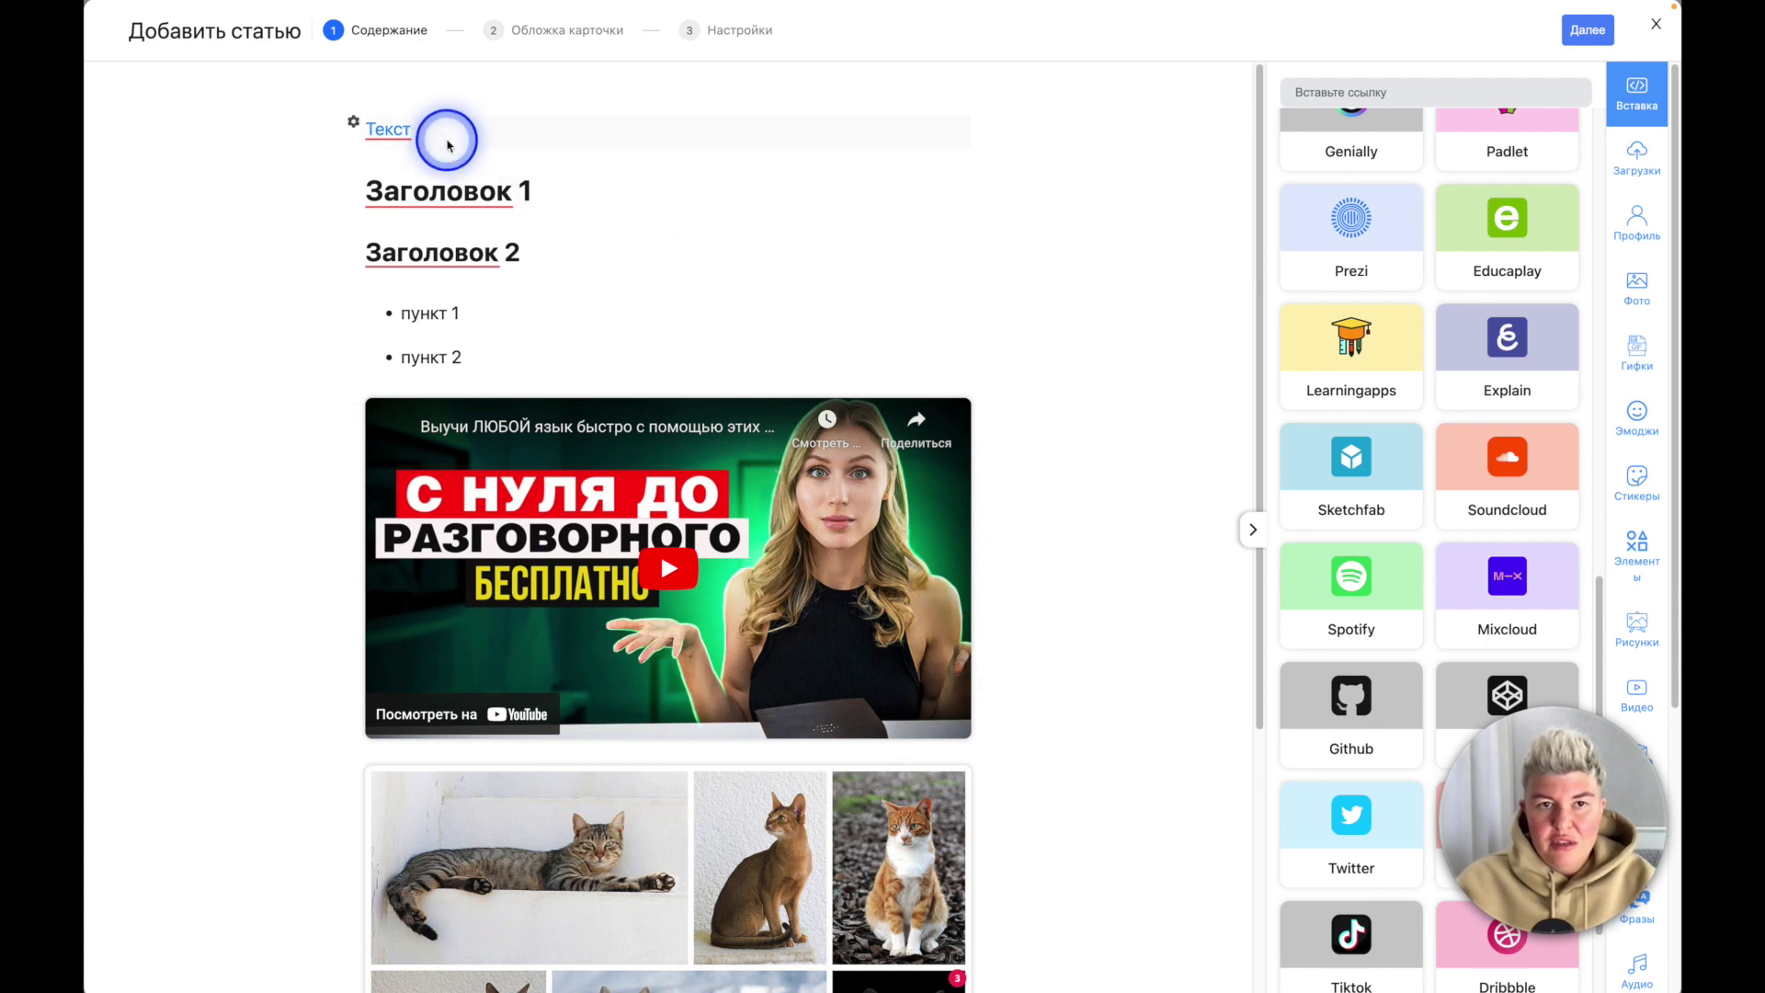
scroll(677, 859, down, 5)
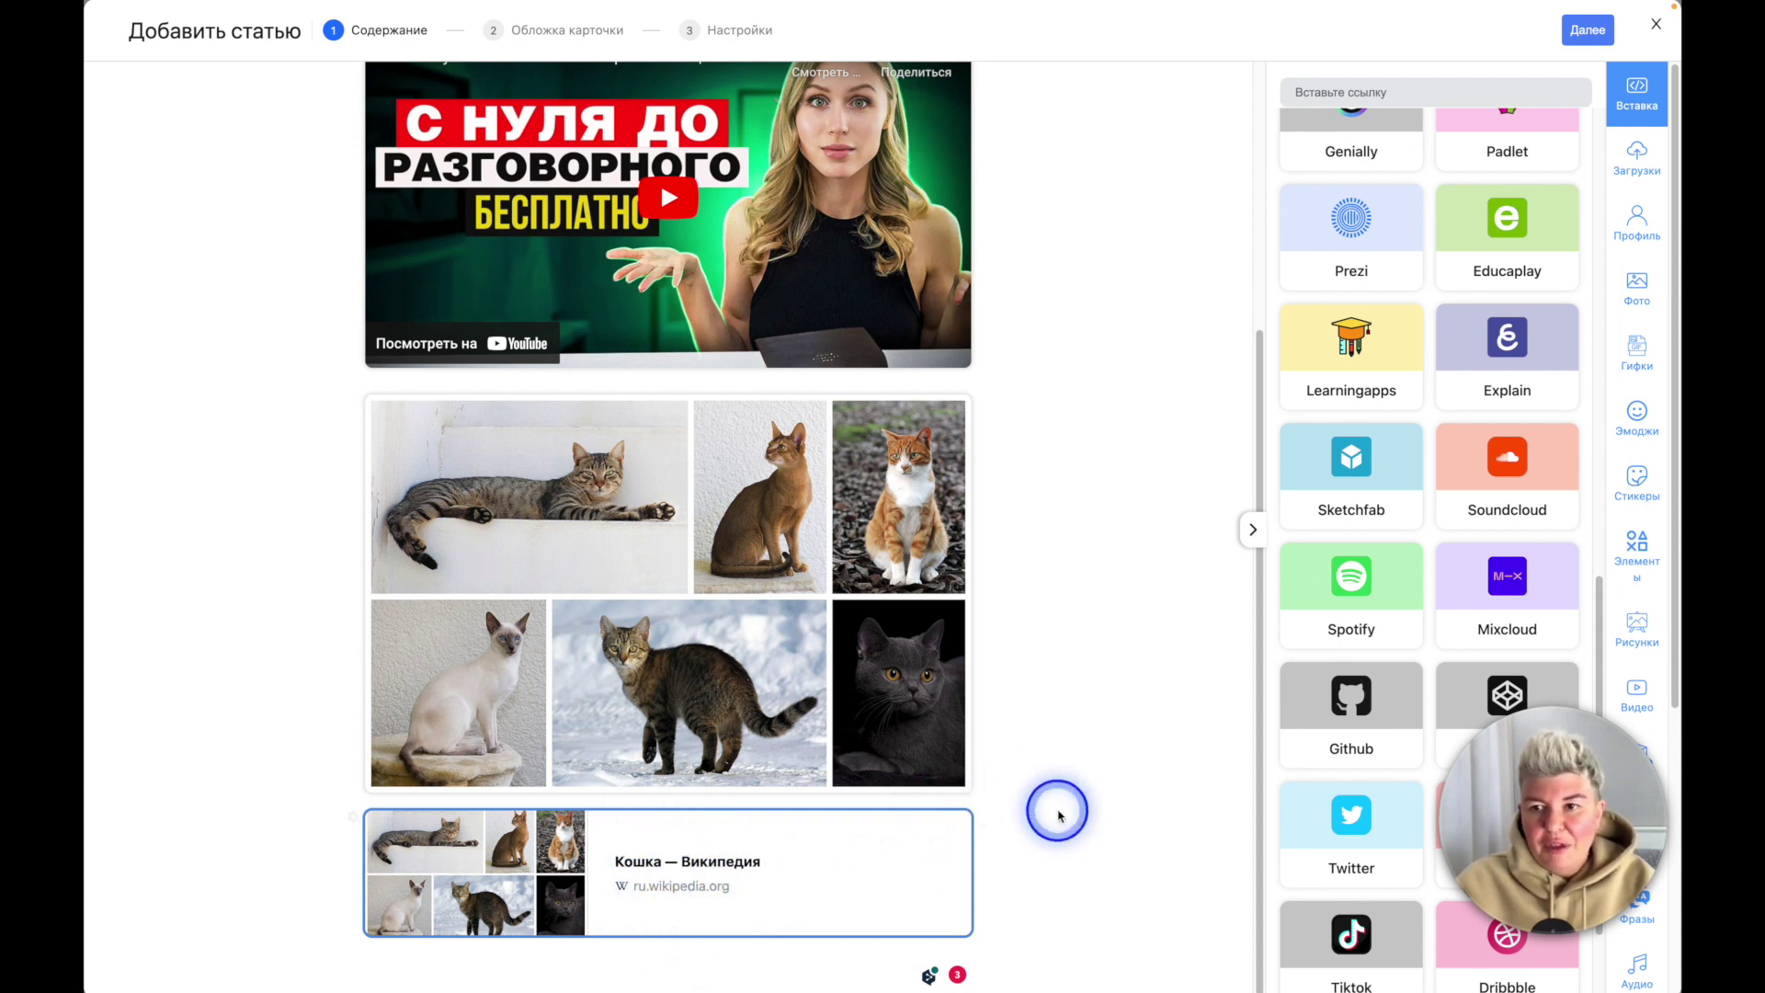
click(1588, 29)
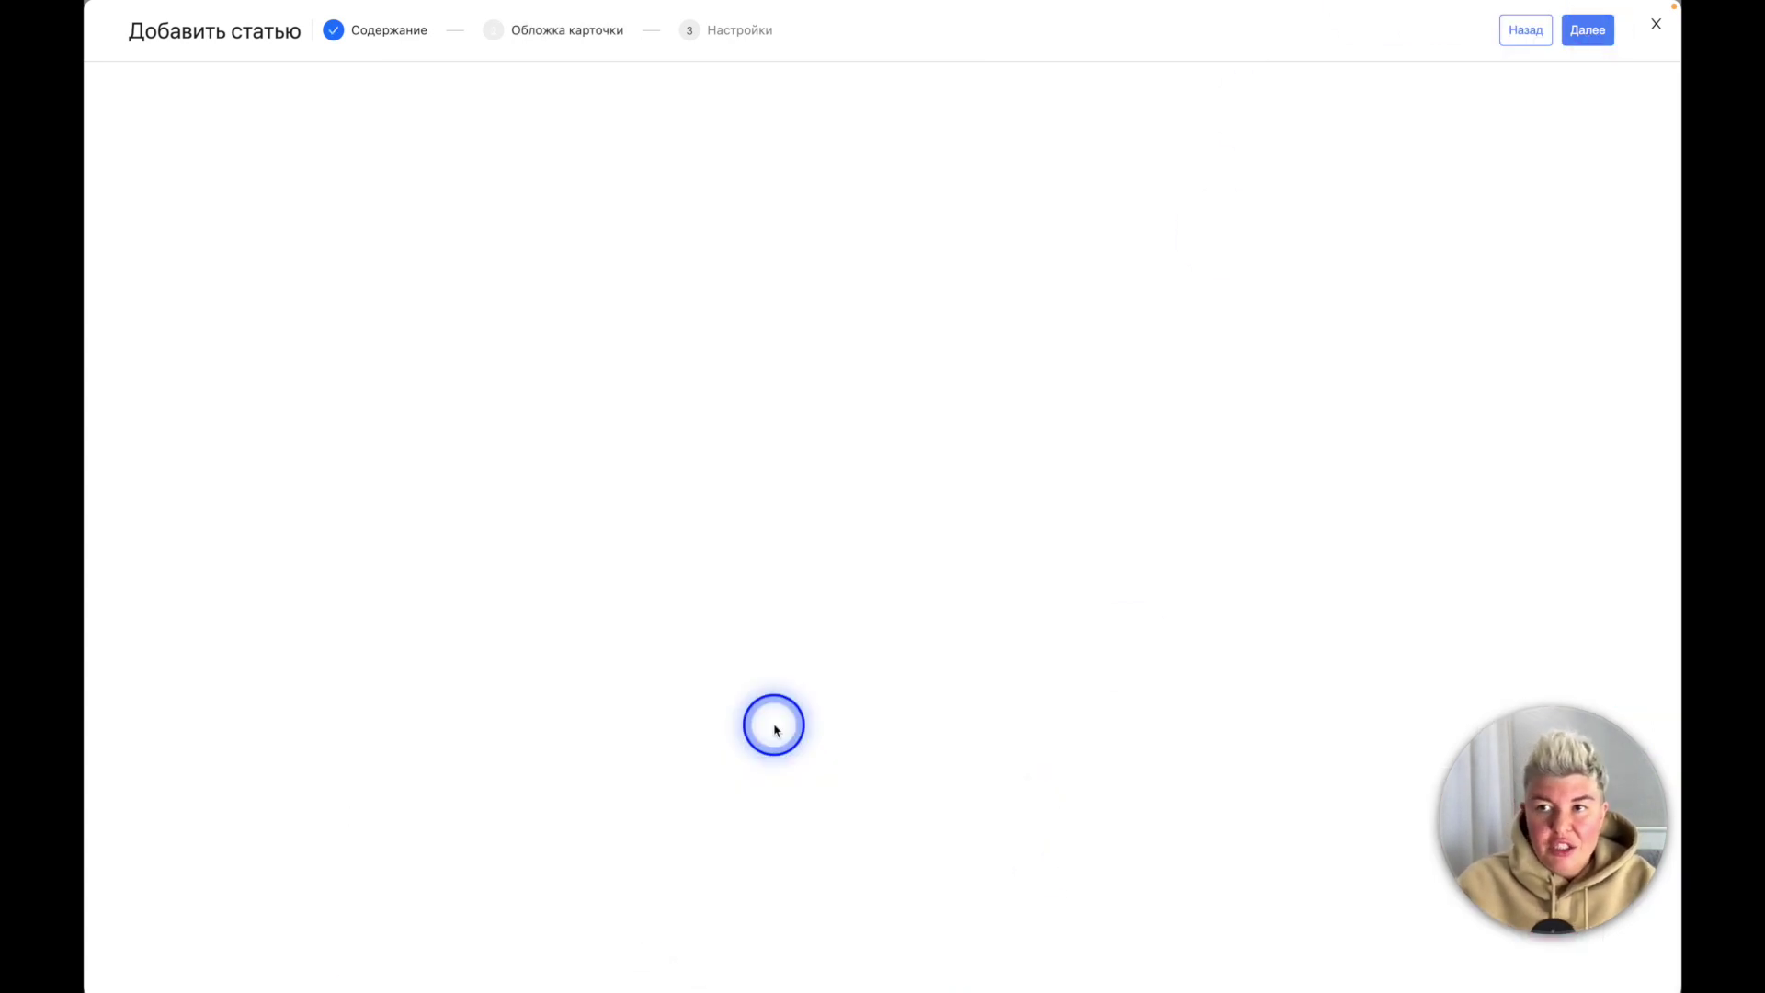
click(405, 140)
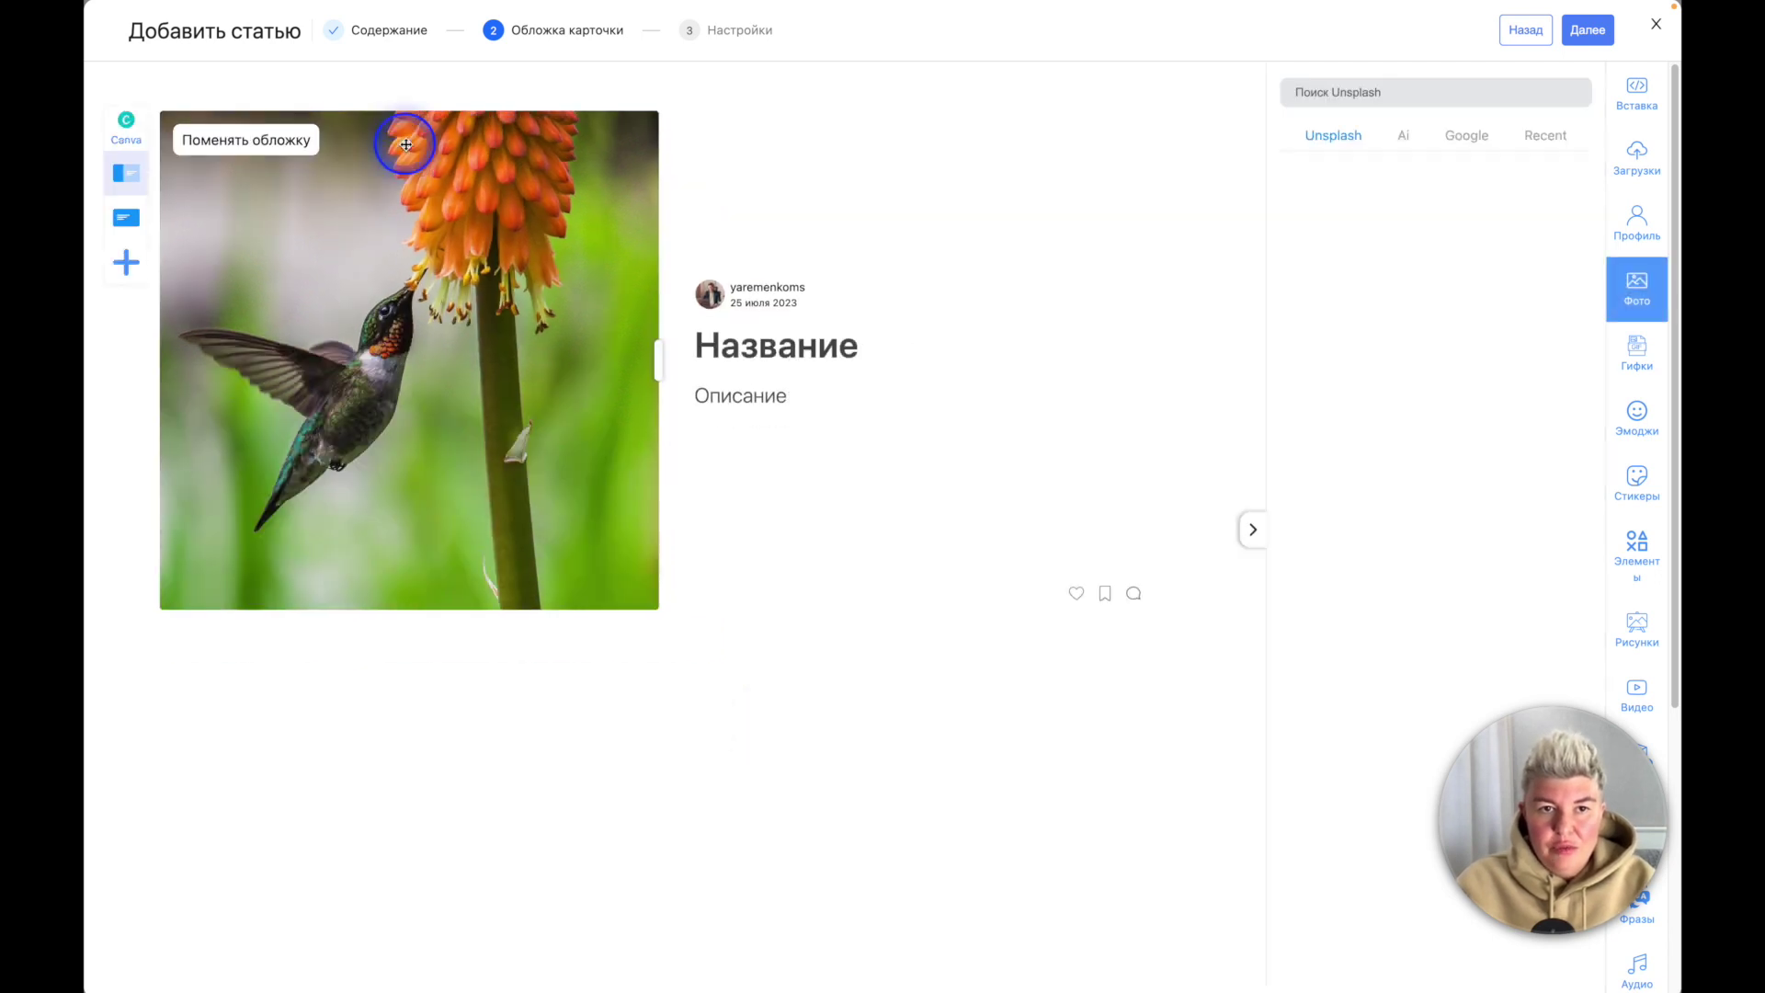
click(771, 345)
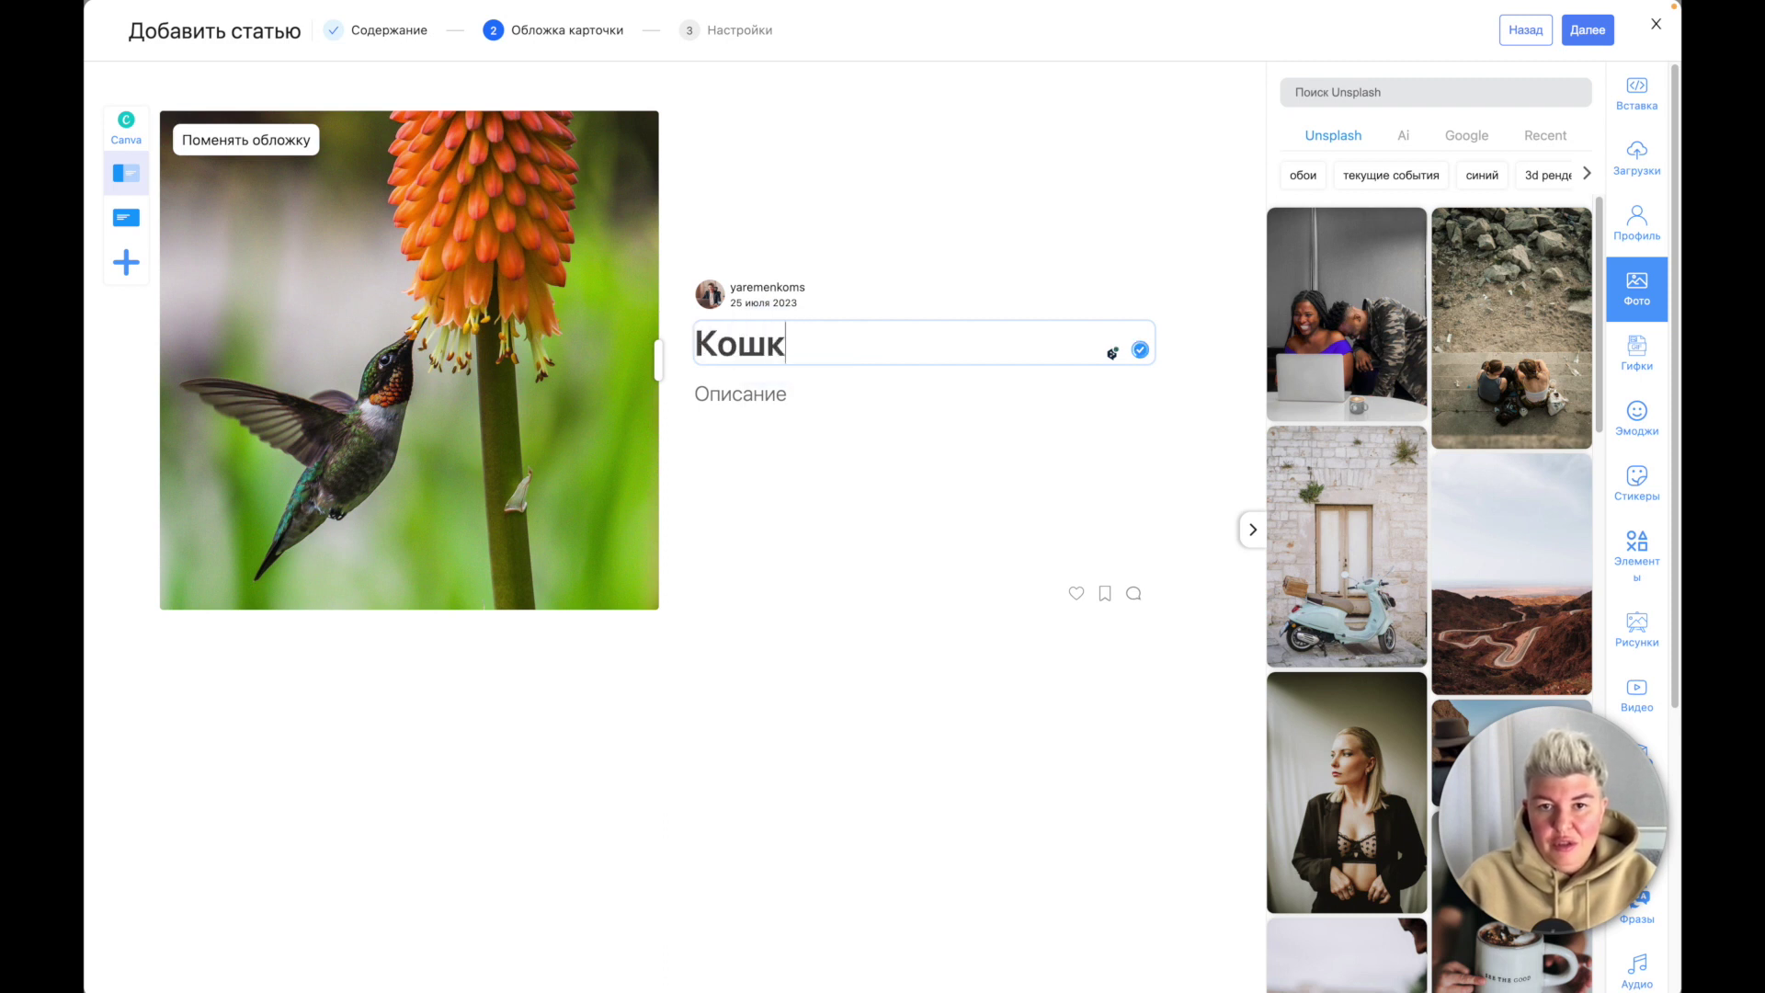
Step: Search Unsplash for "кошка" and set the close-up photo of the open-mouthed black-and-white cat as the cover
click(1410, 86)
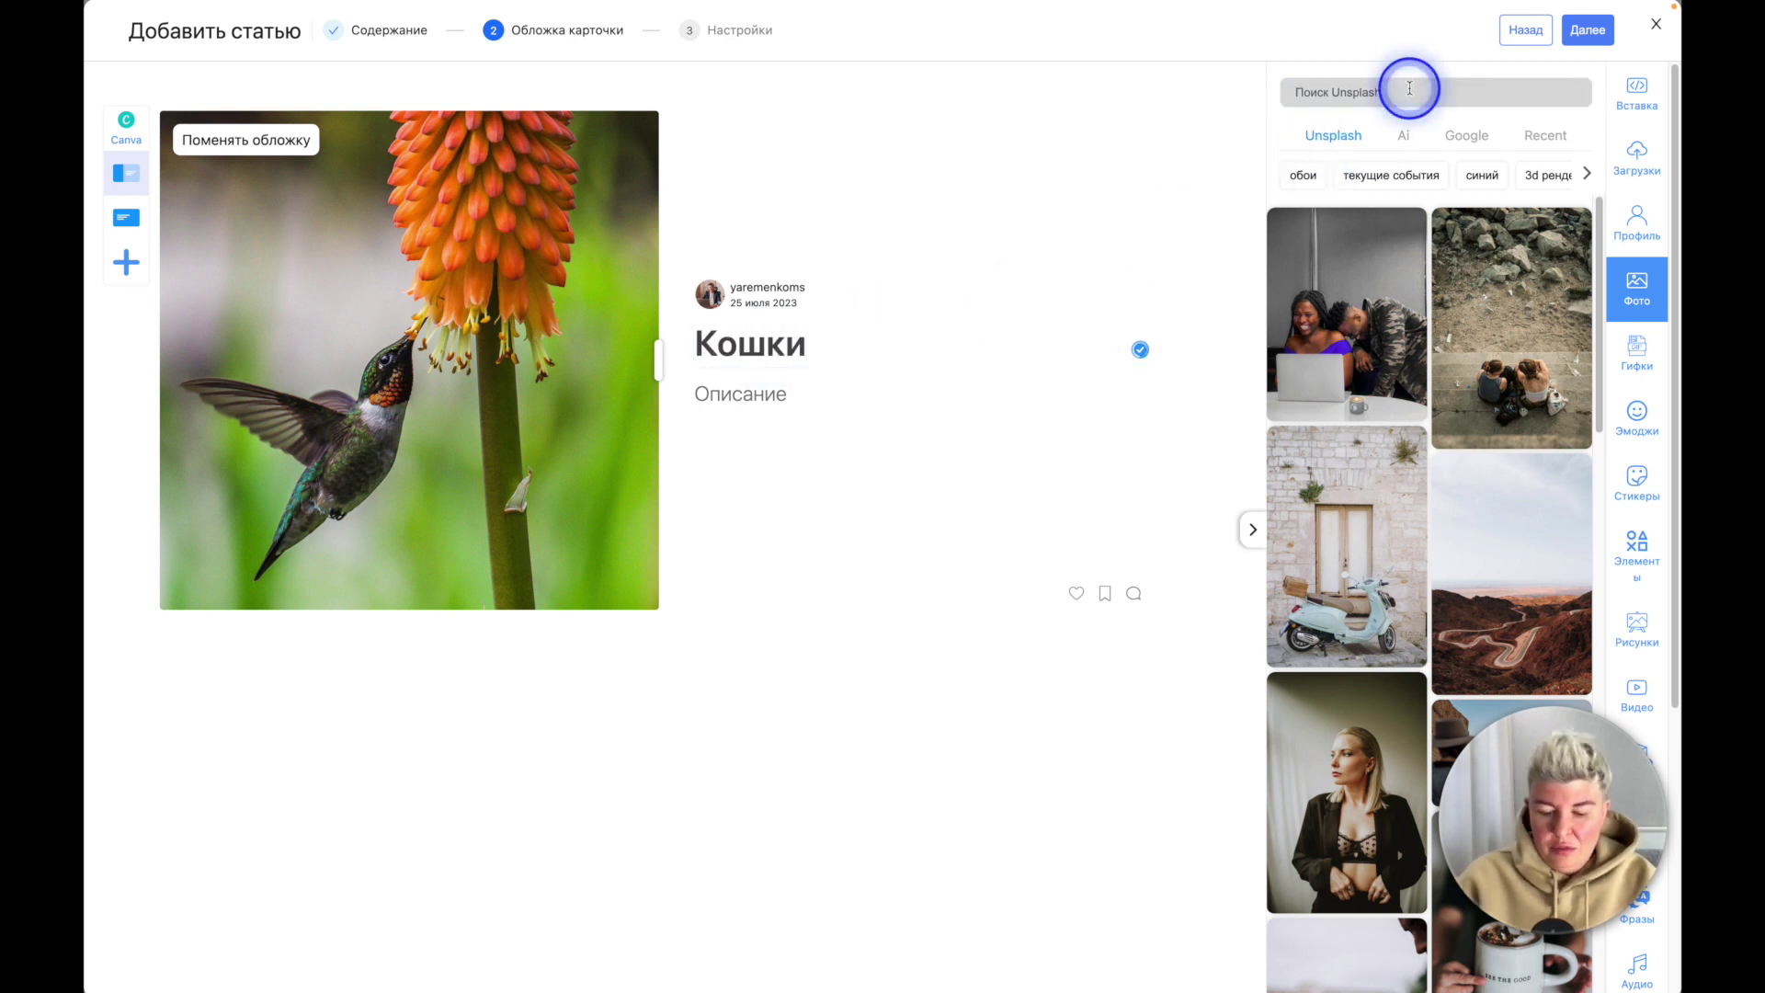
key(Return)
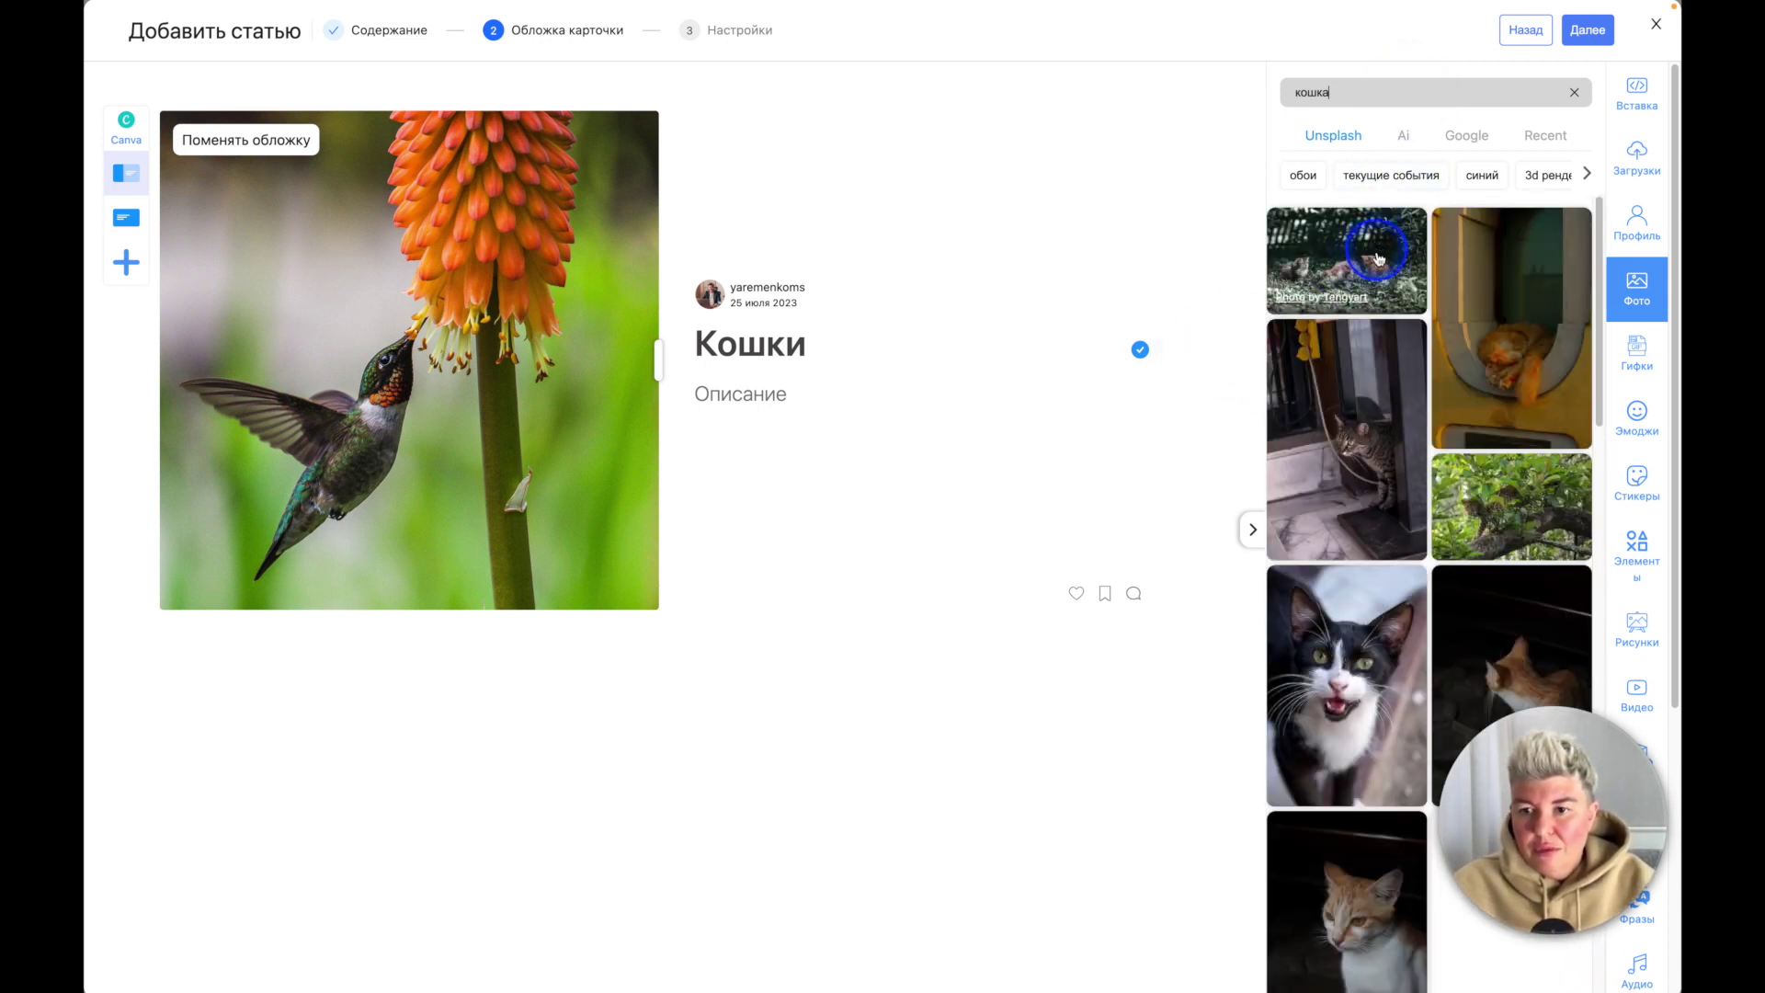
click(1368, 643)
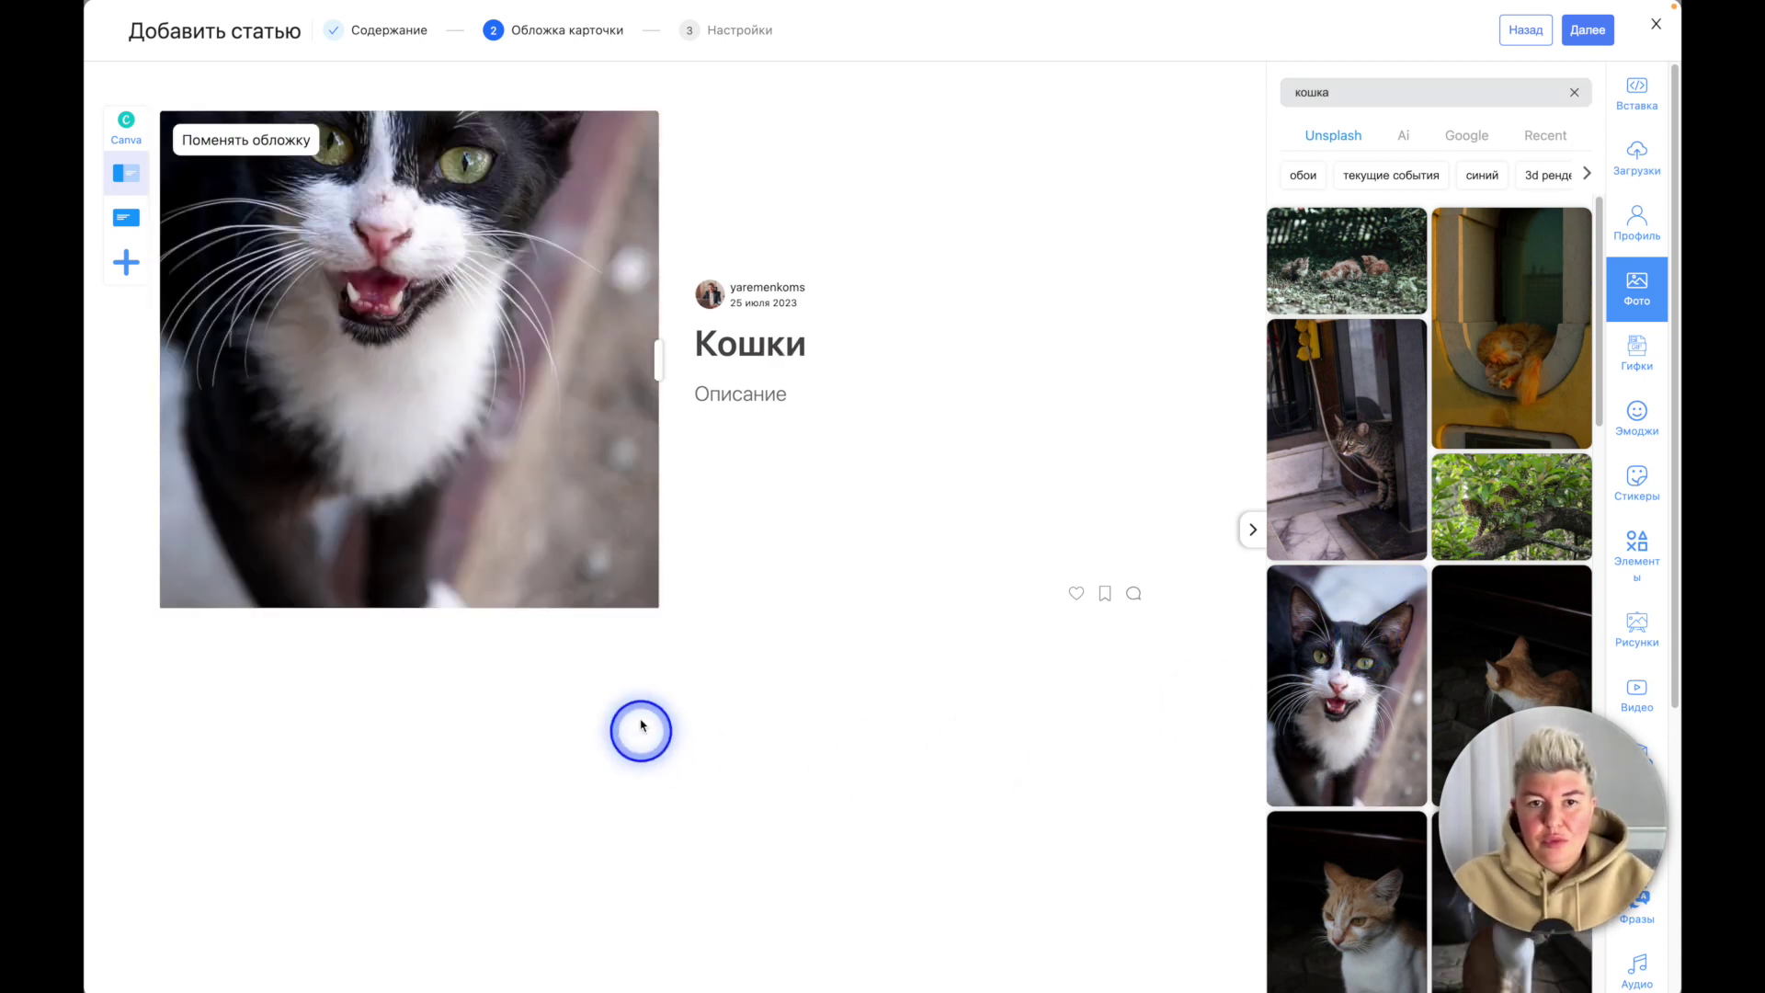
Step: Try the large full-width cover layout and return to the layout with the image beside the text
click(126, 217)
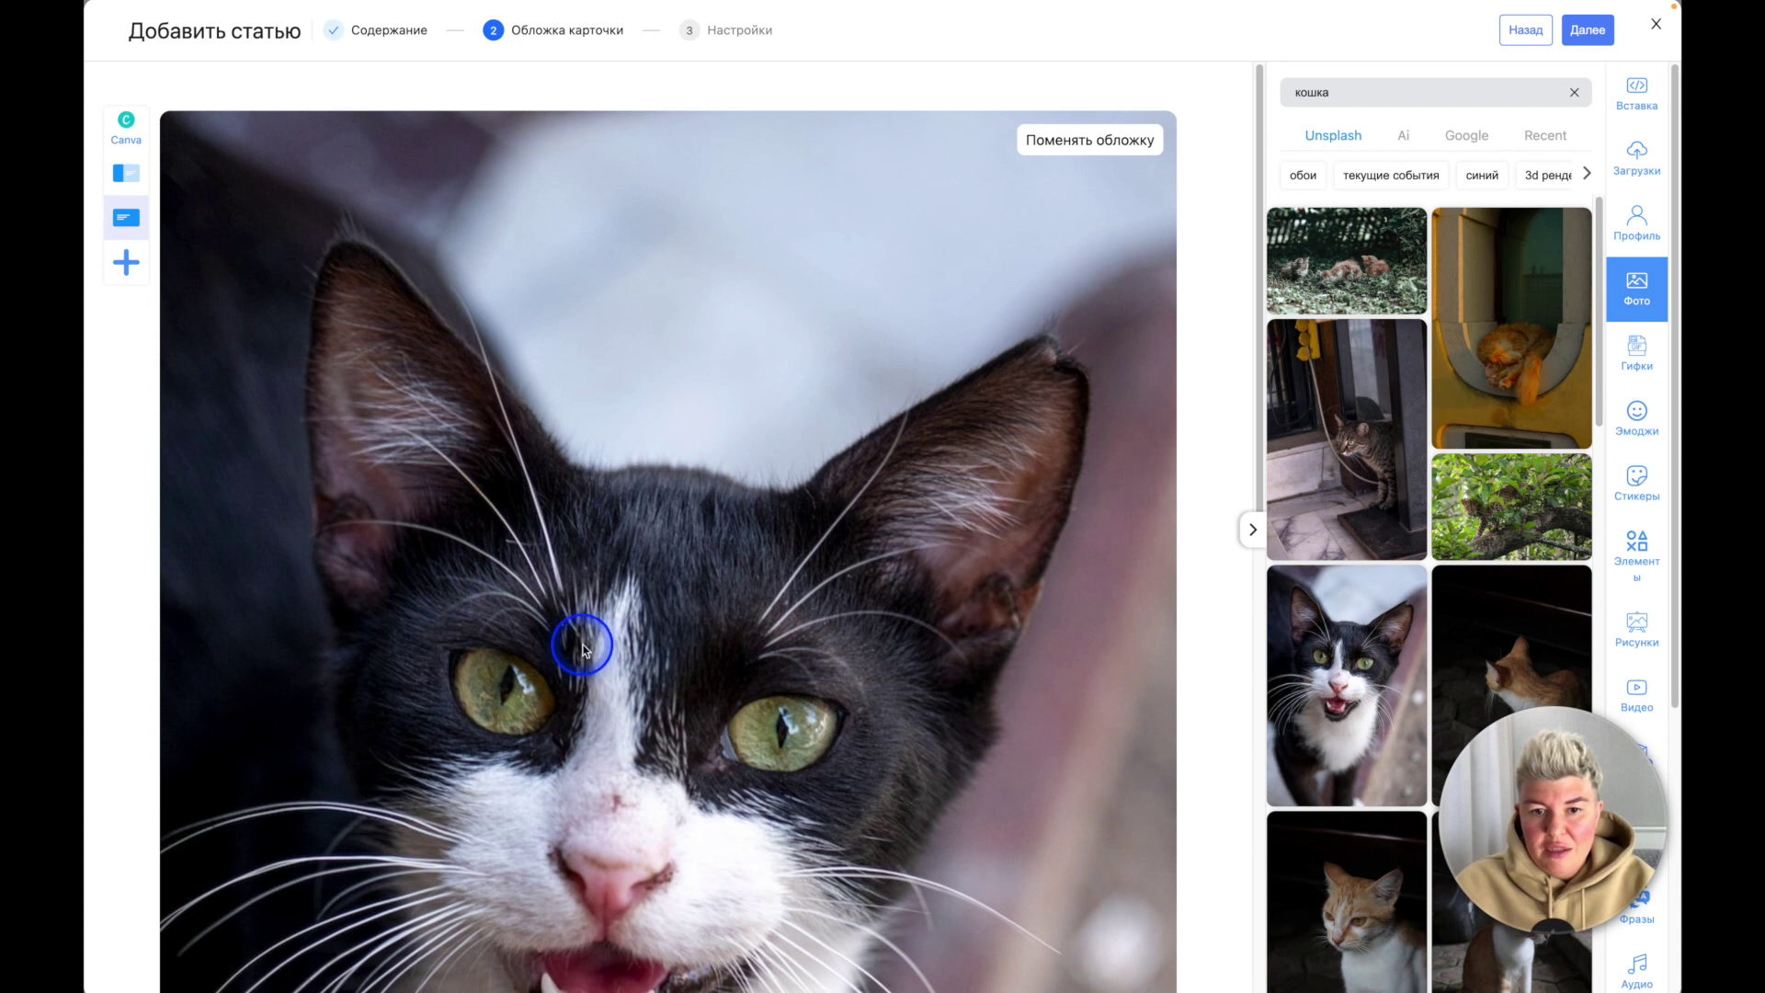
scroll(582, 649, down, 8)
scroll(582, 649, up, 8)
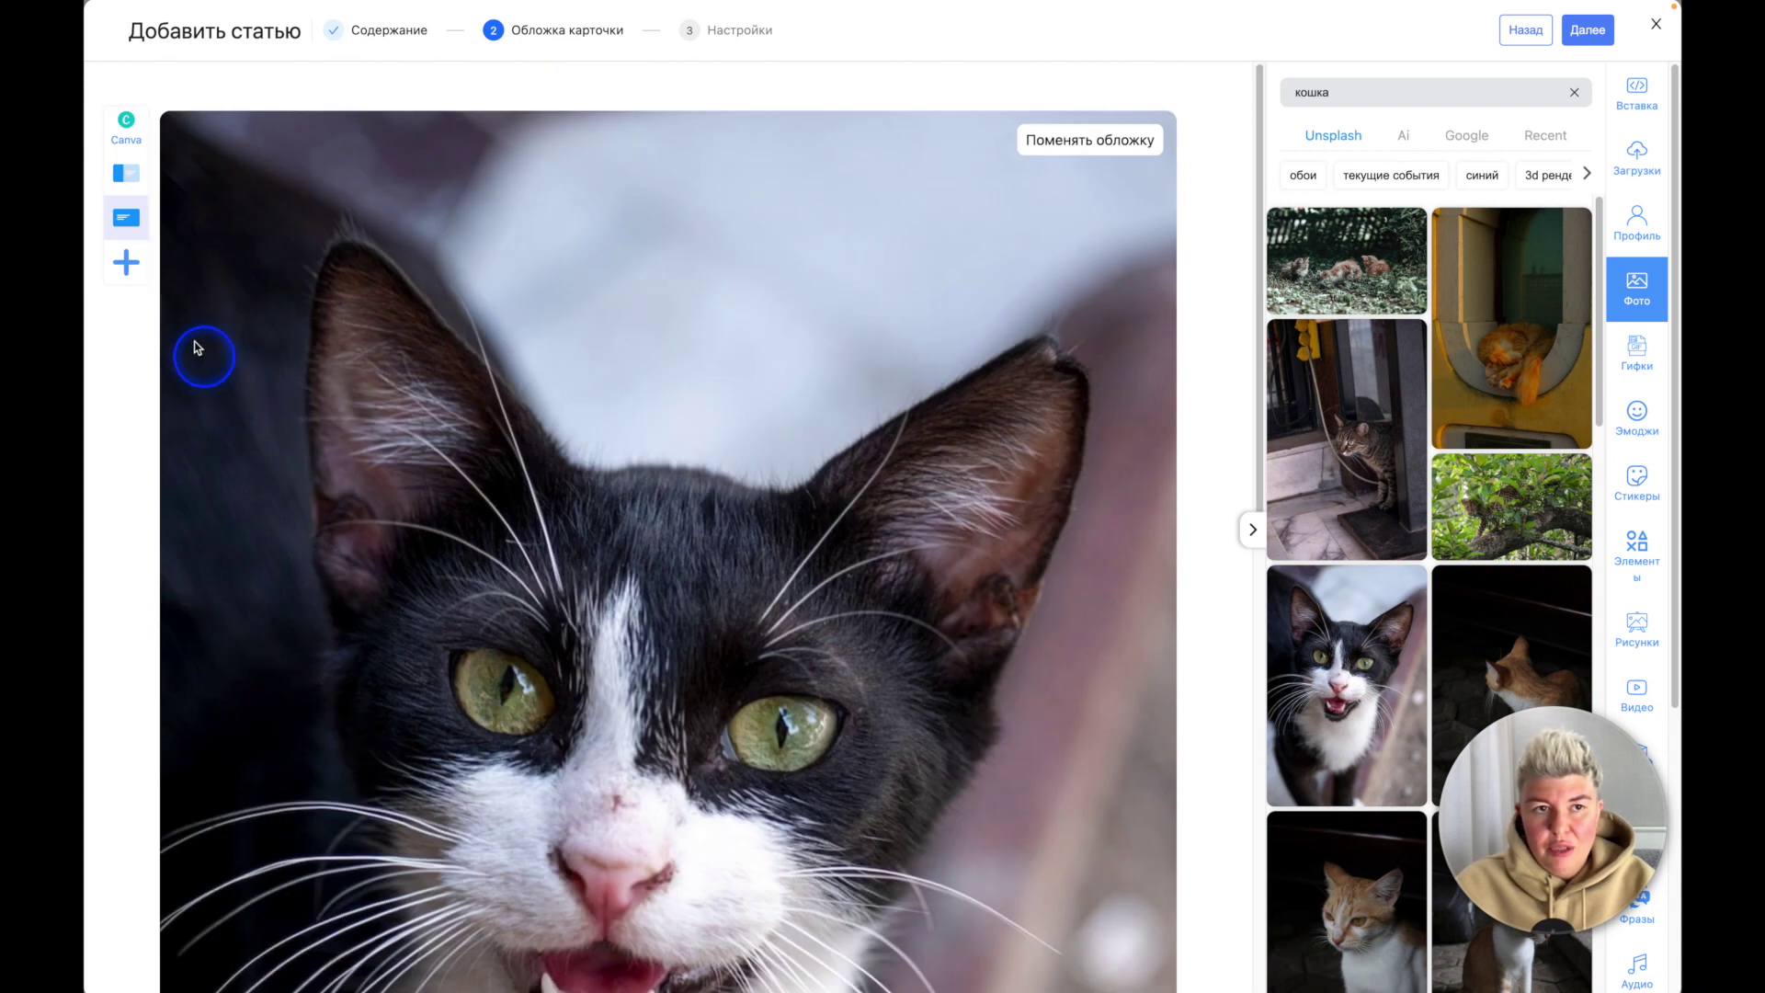
click(128, 173)
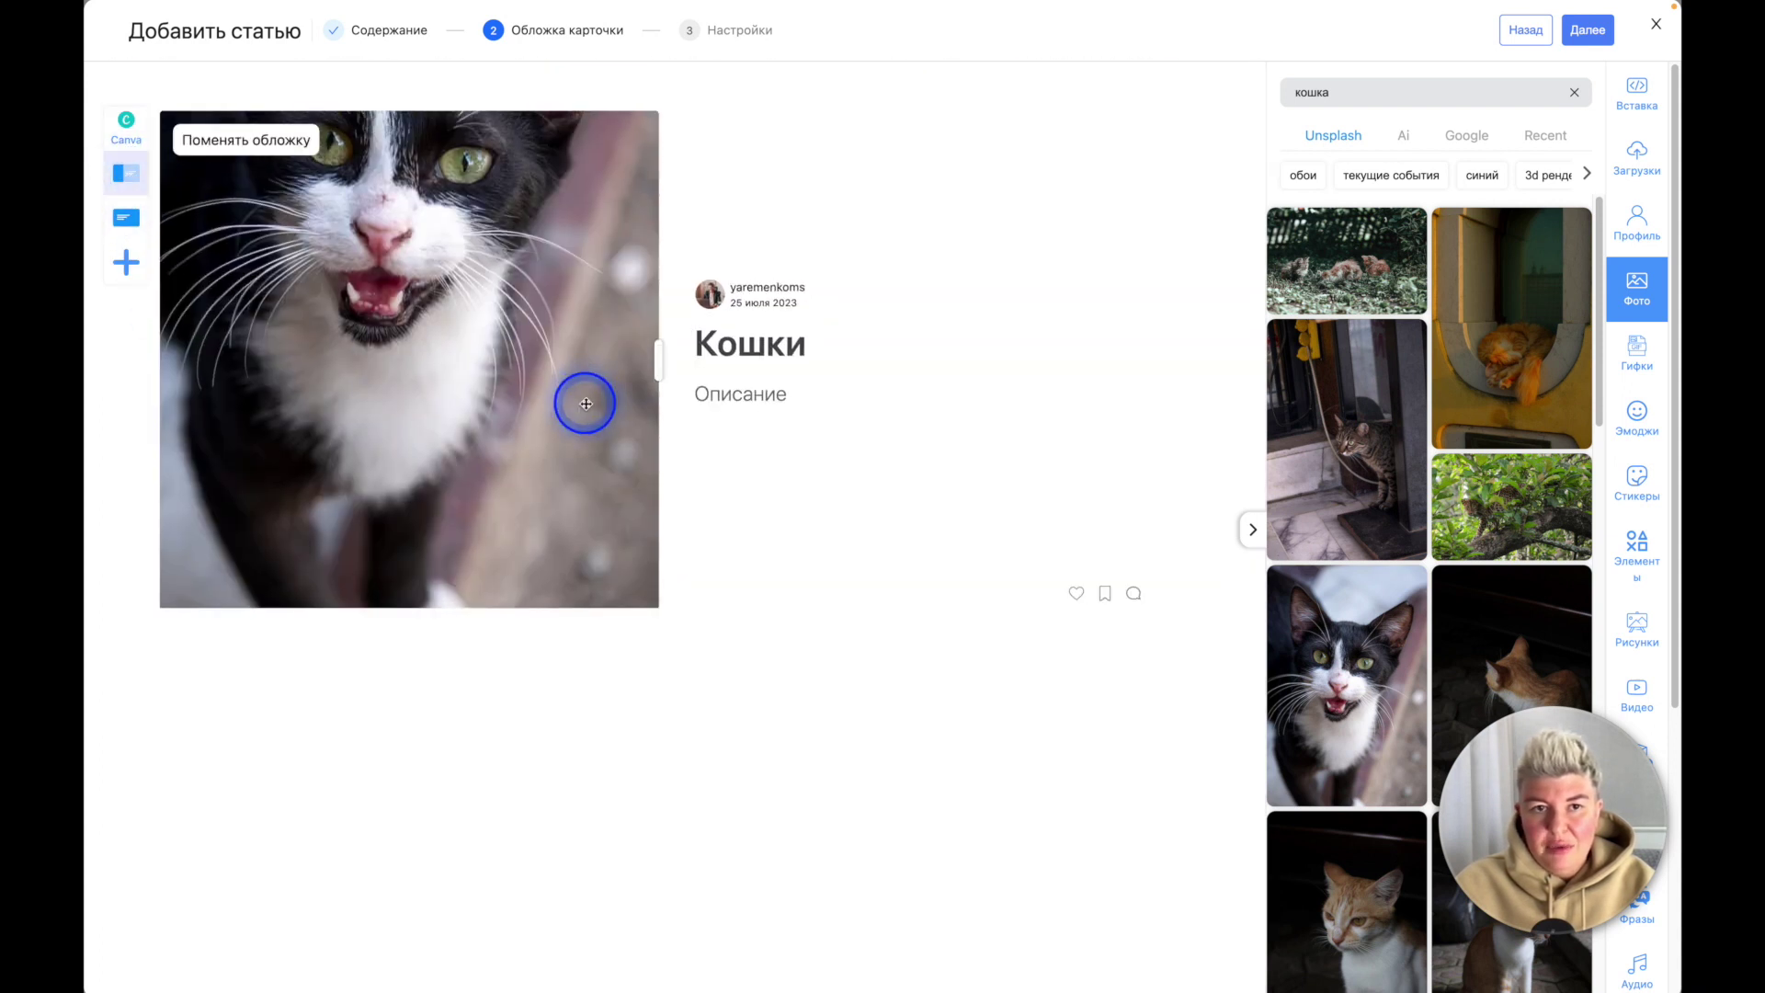
Step: Narrow the cover image to a portrait shape beside the title and continue to the card settings
drag(648, 373, 461, 370)
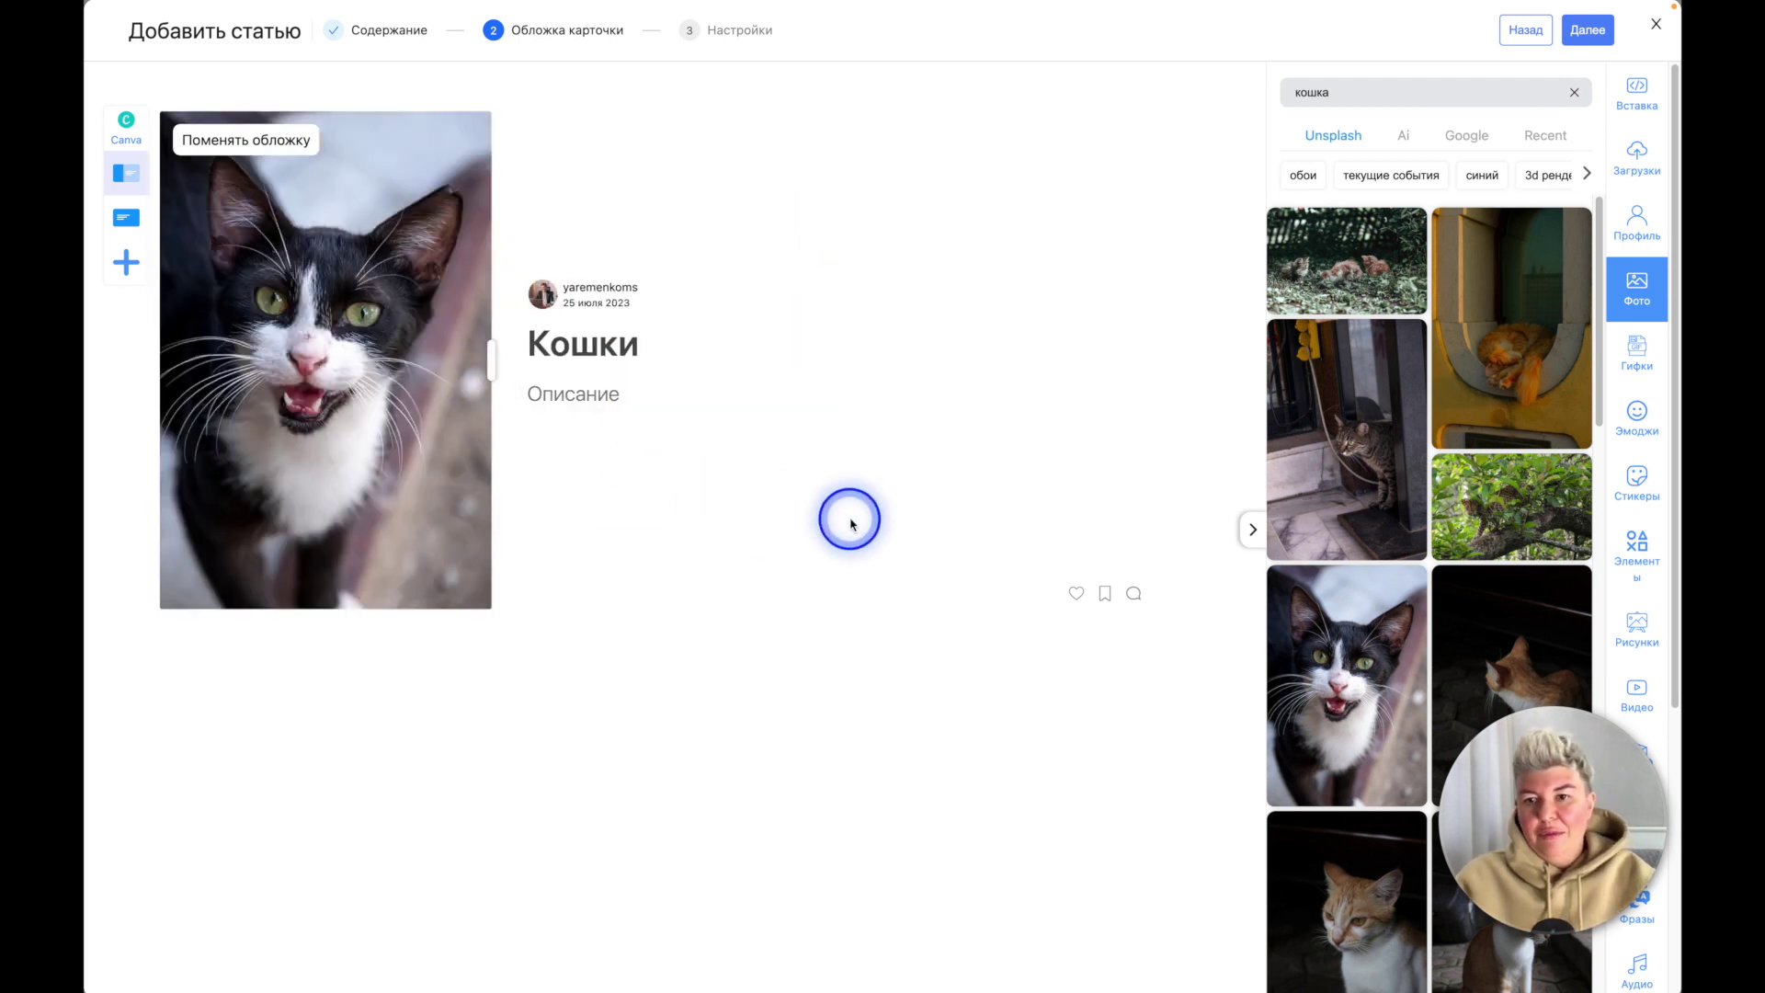
click(1593, 33)
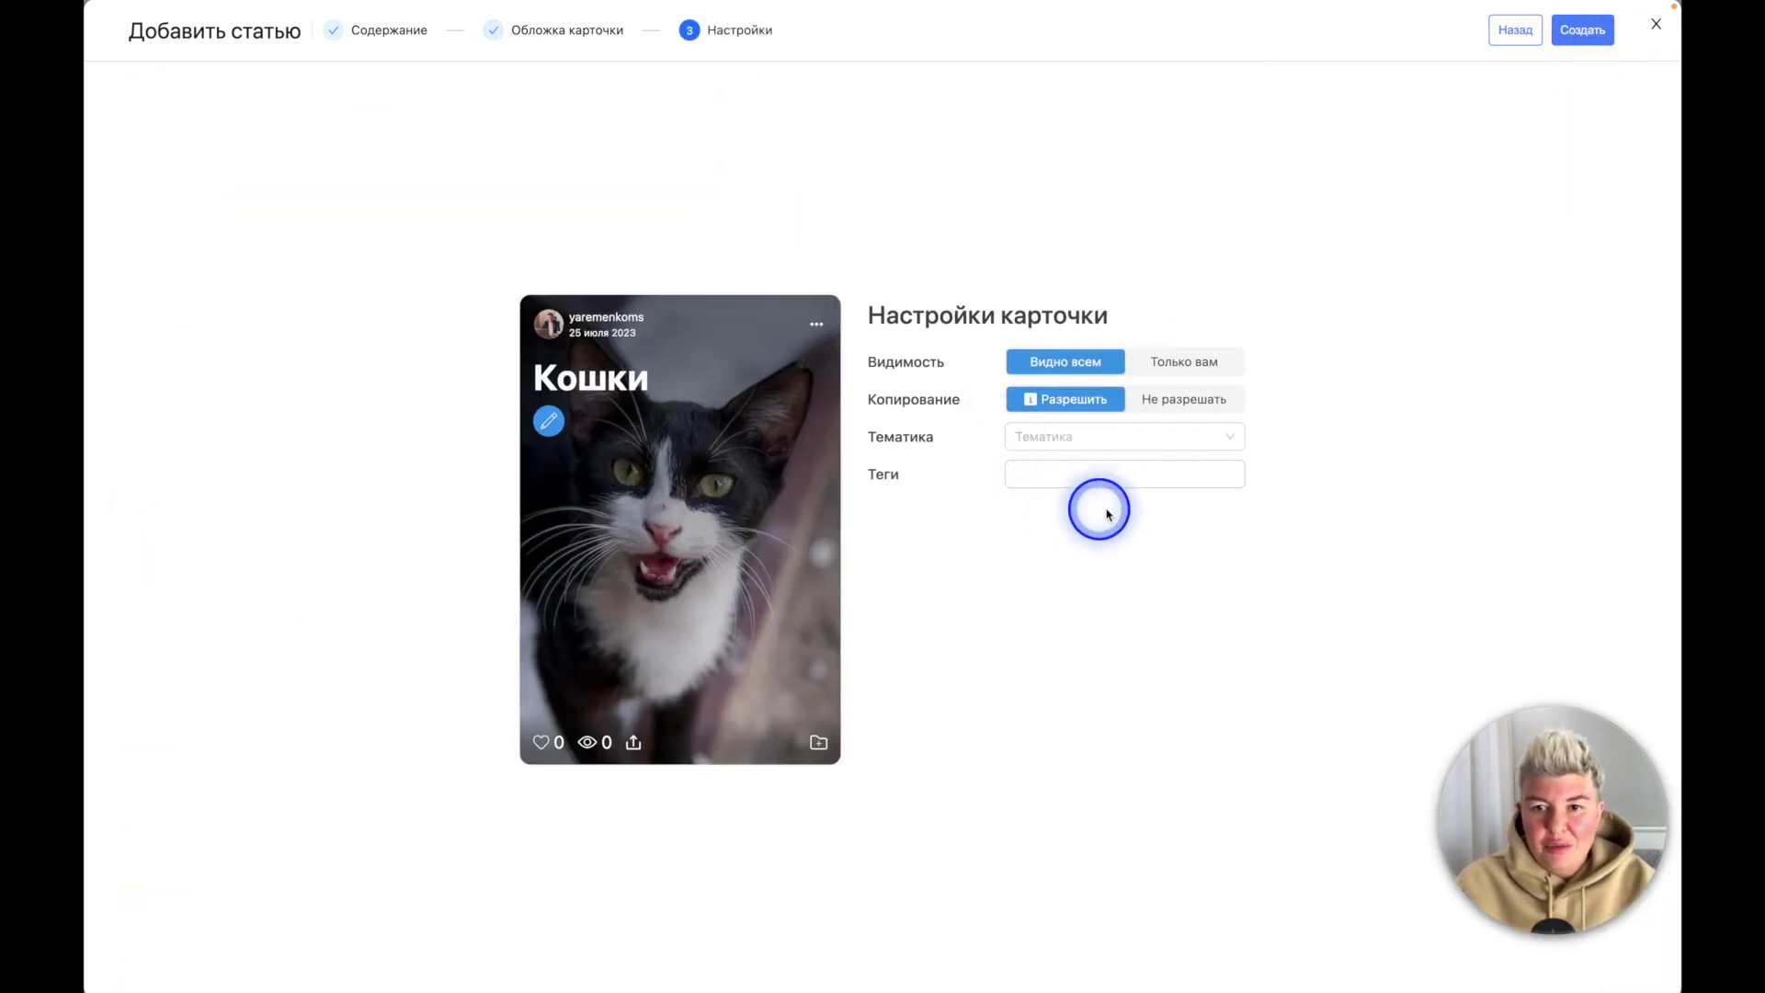
Step: Set the card's topic to "Биология", add the tag "кошка" and create the article card
click(1118, 432)
click(1166, 583)
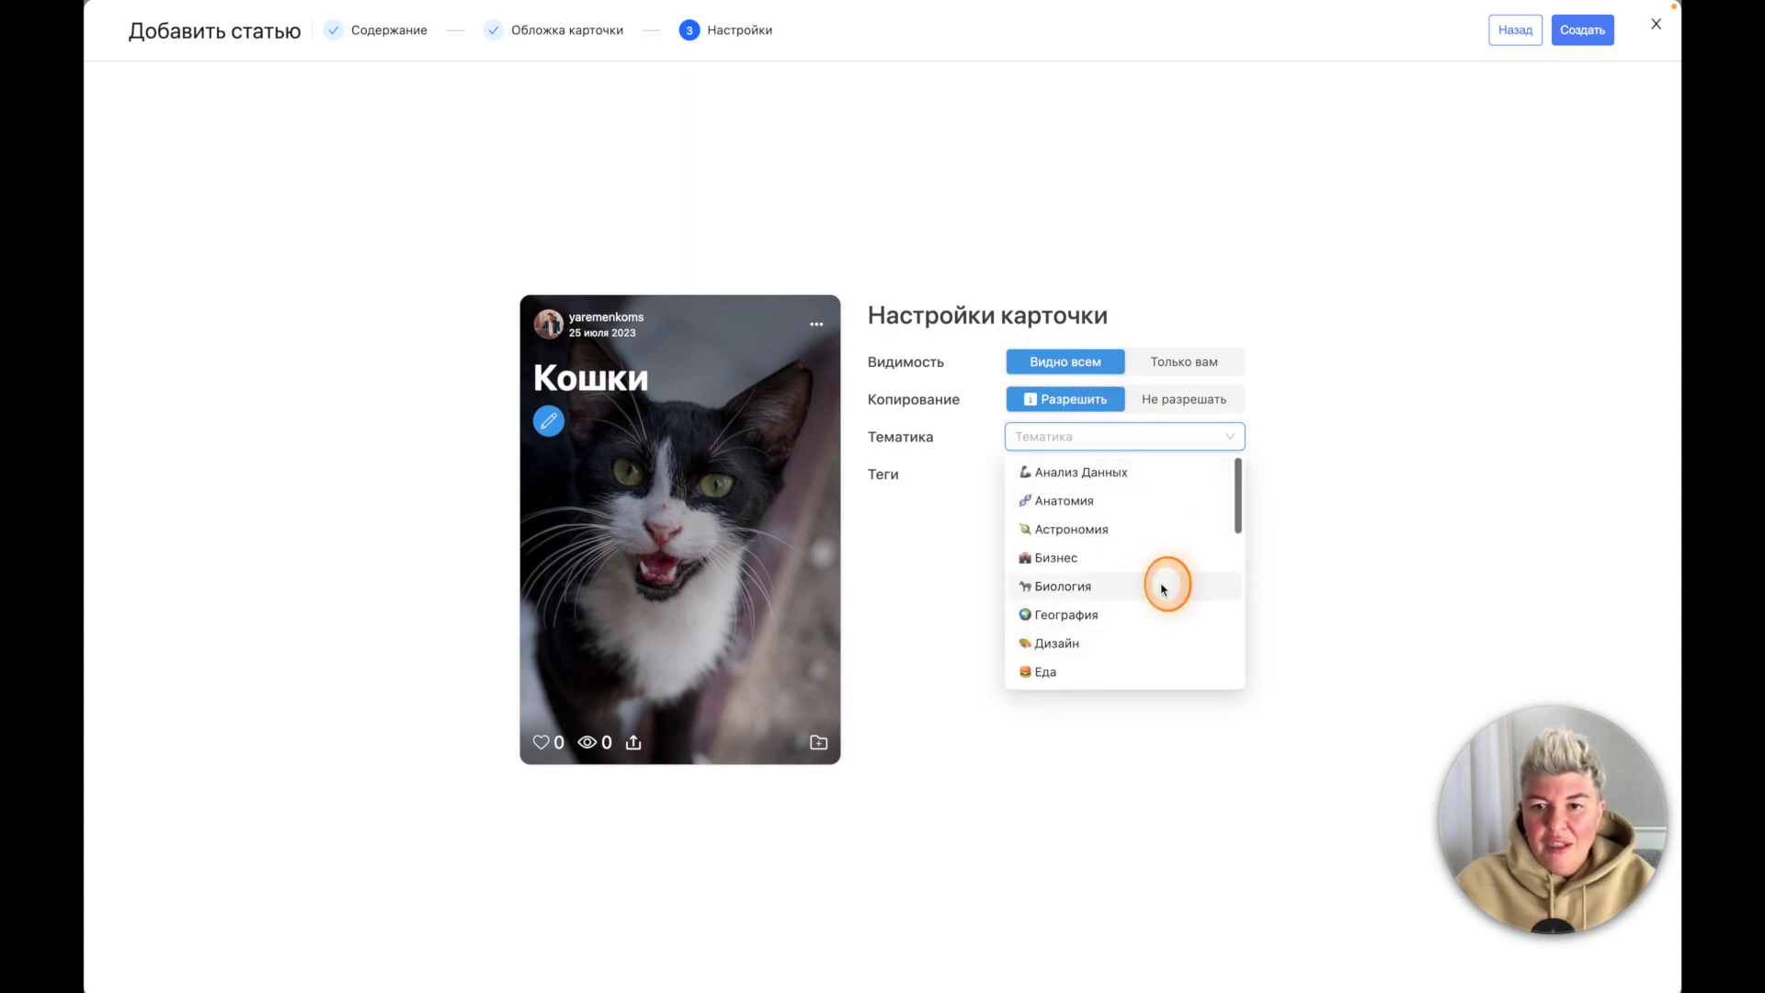
click(1172, 479)
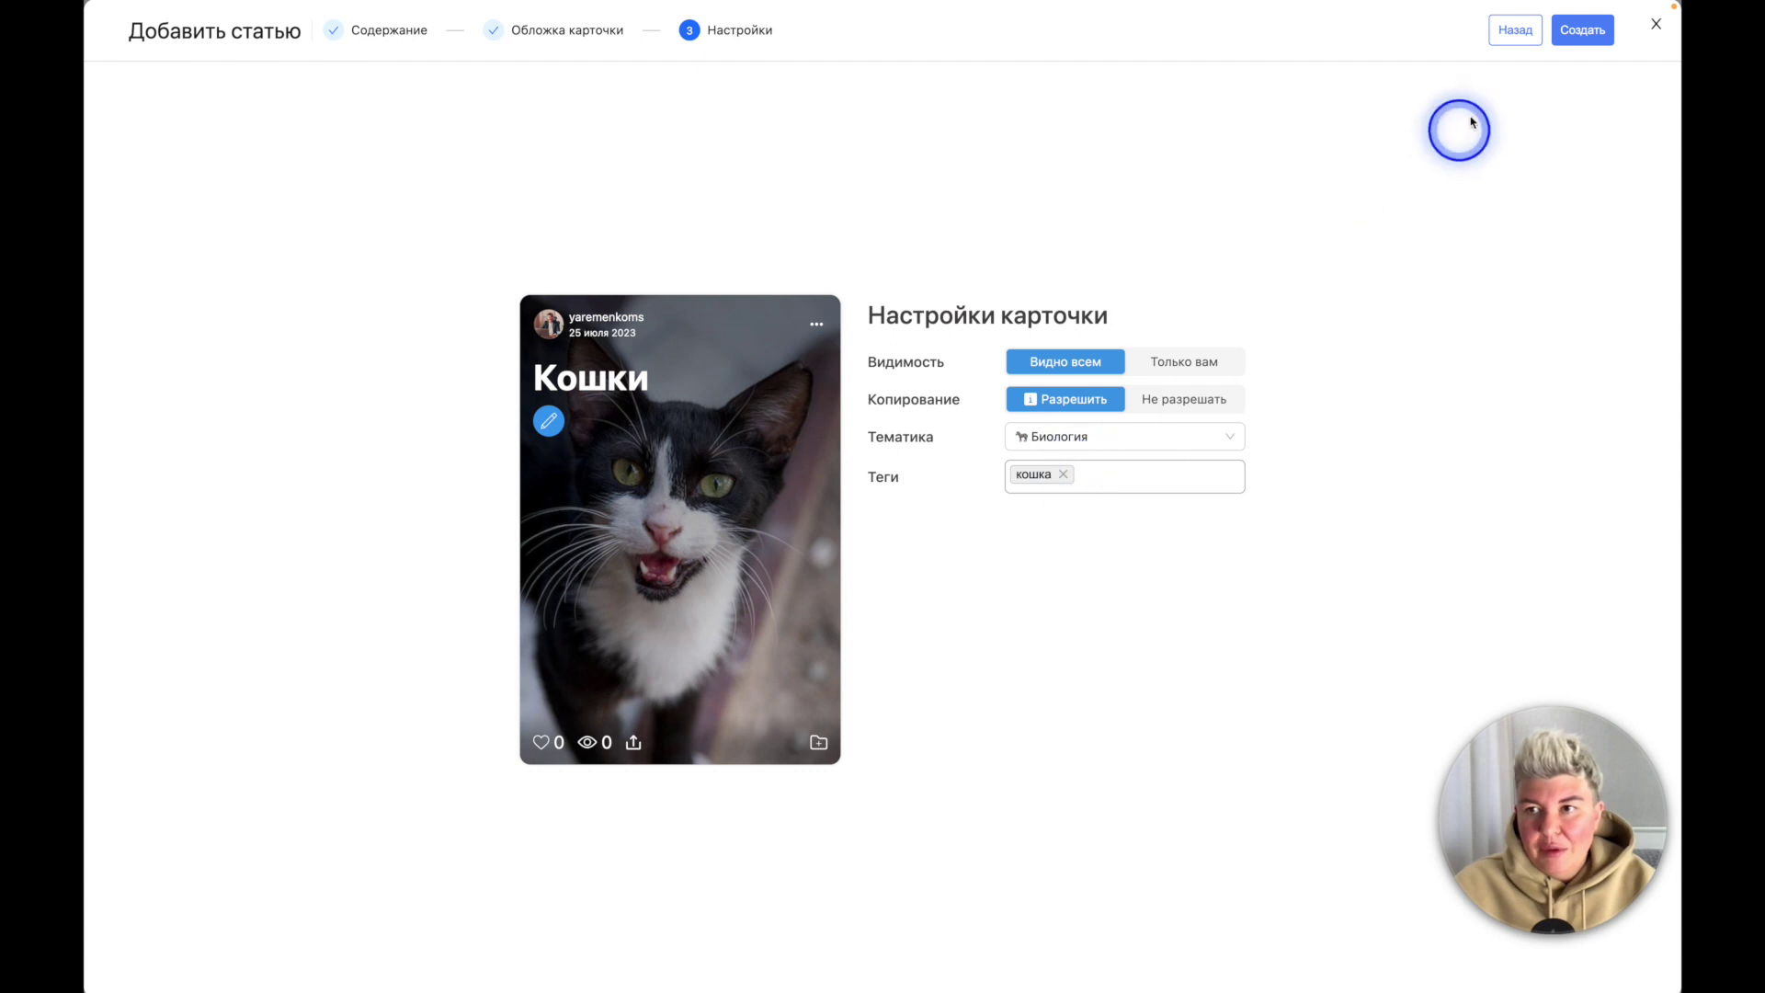
click(1574, 37)
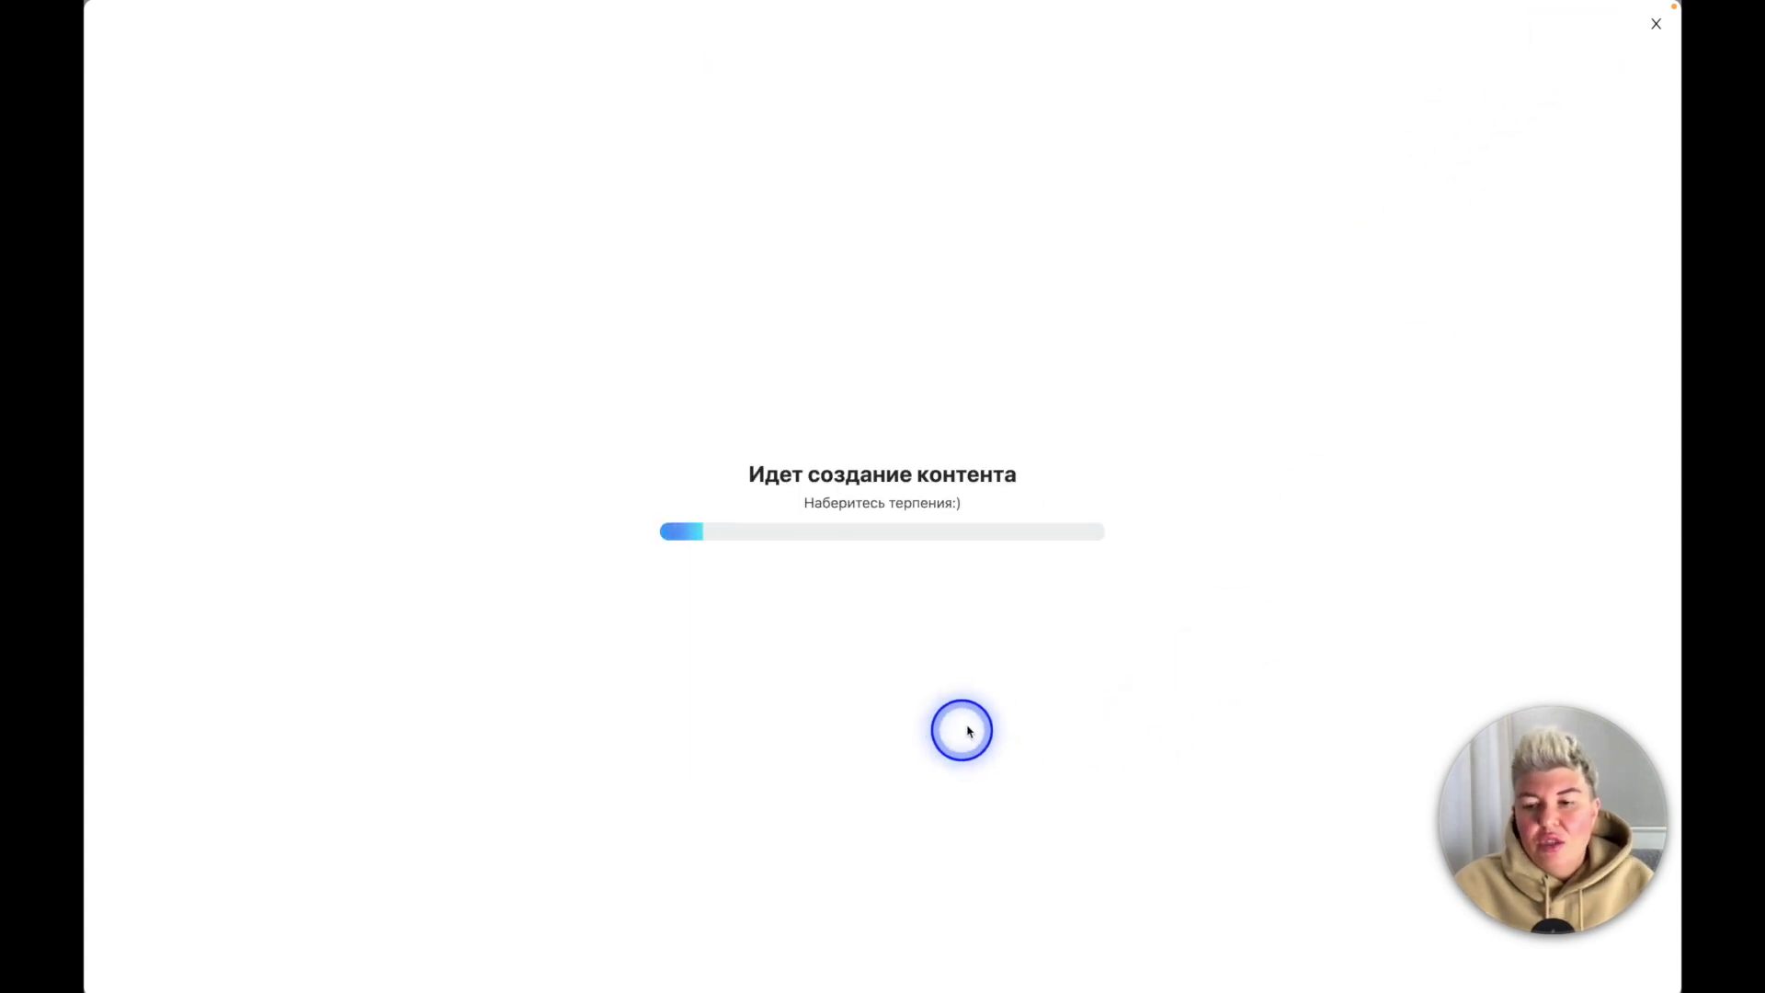
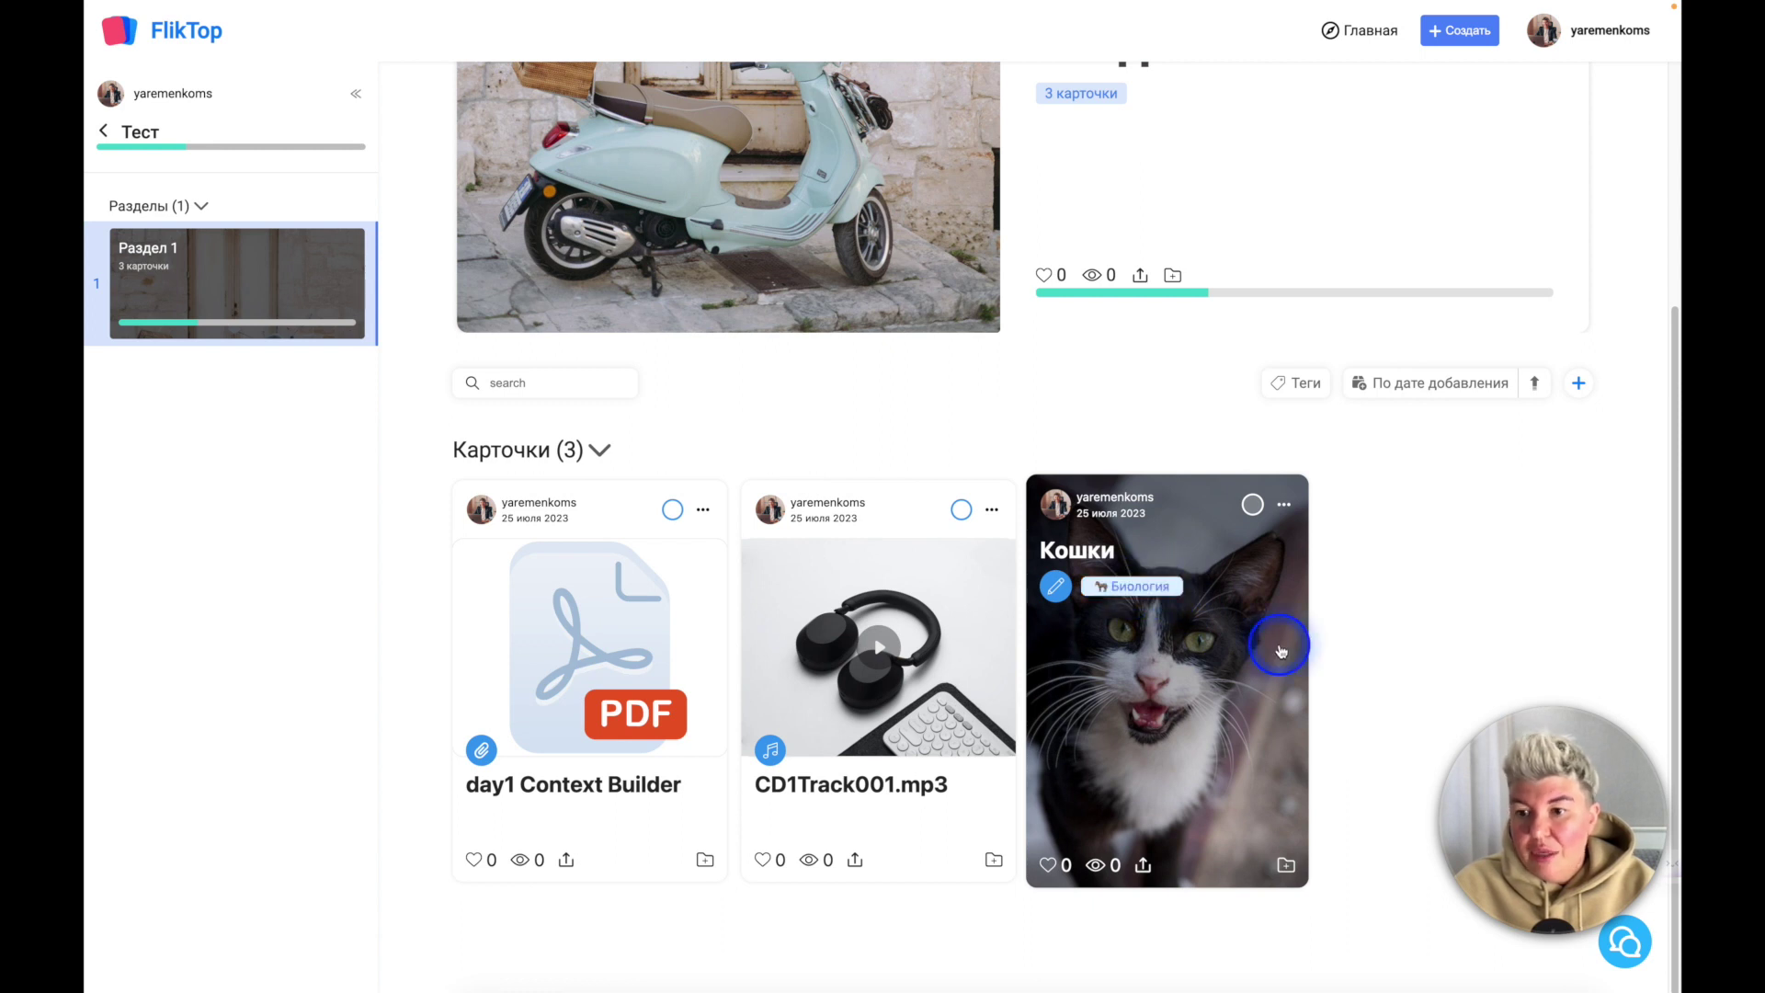
Step: Start a new "Ссылка" card in "Раздел 1" and advance the sample Quizlet set to its second card
click(1580, 387)
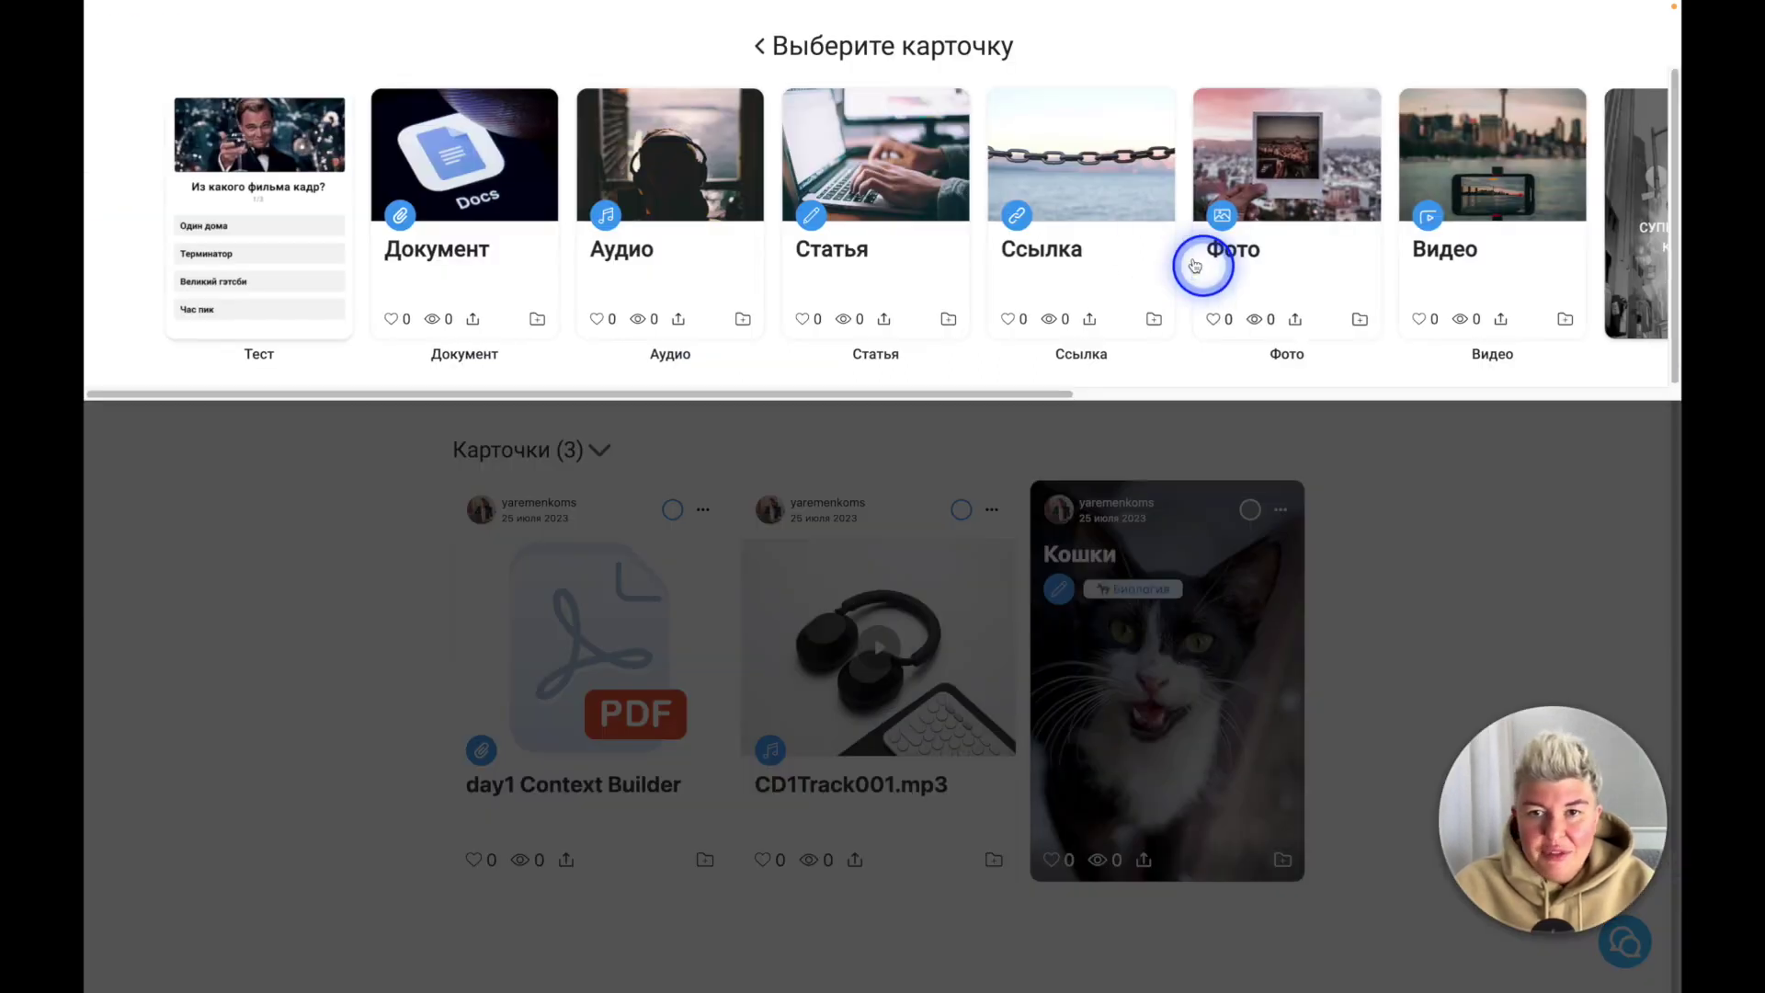
click(1122, 273)
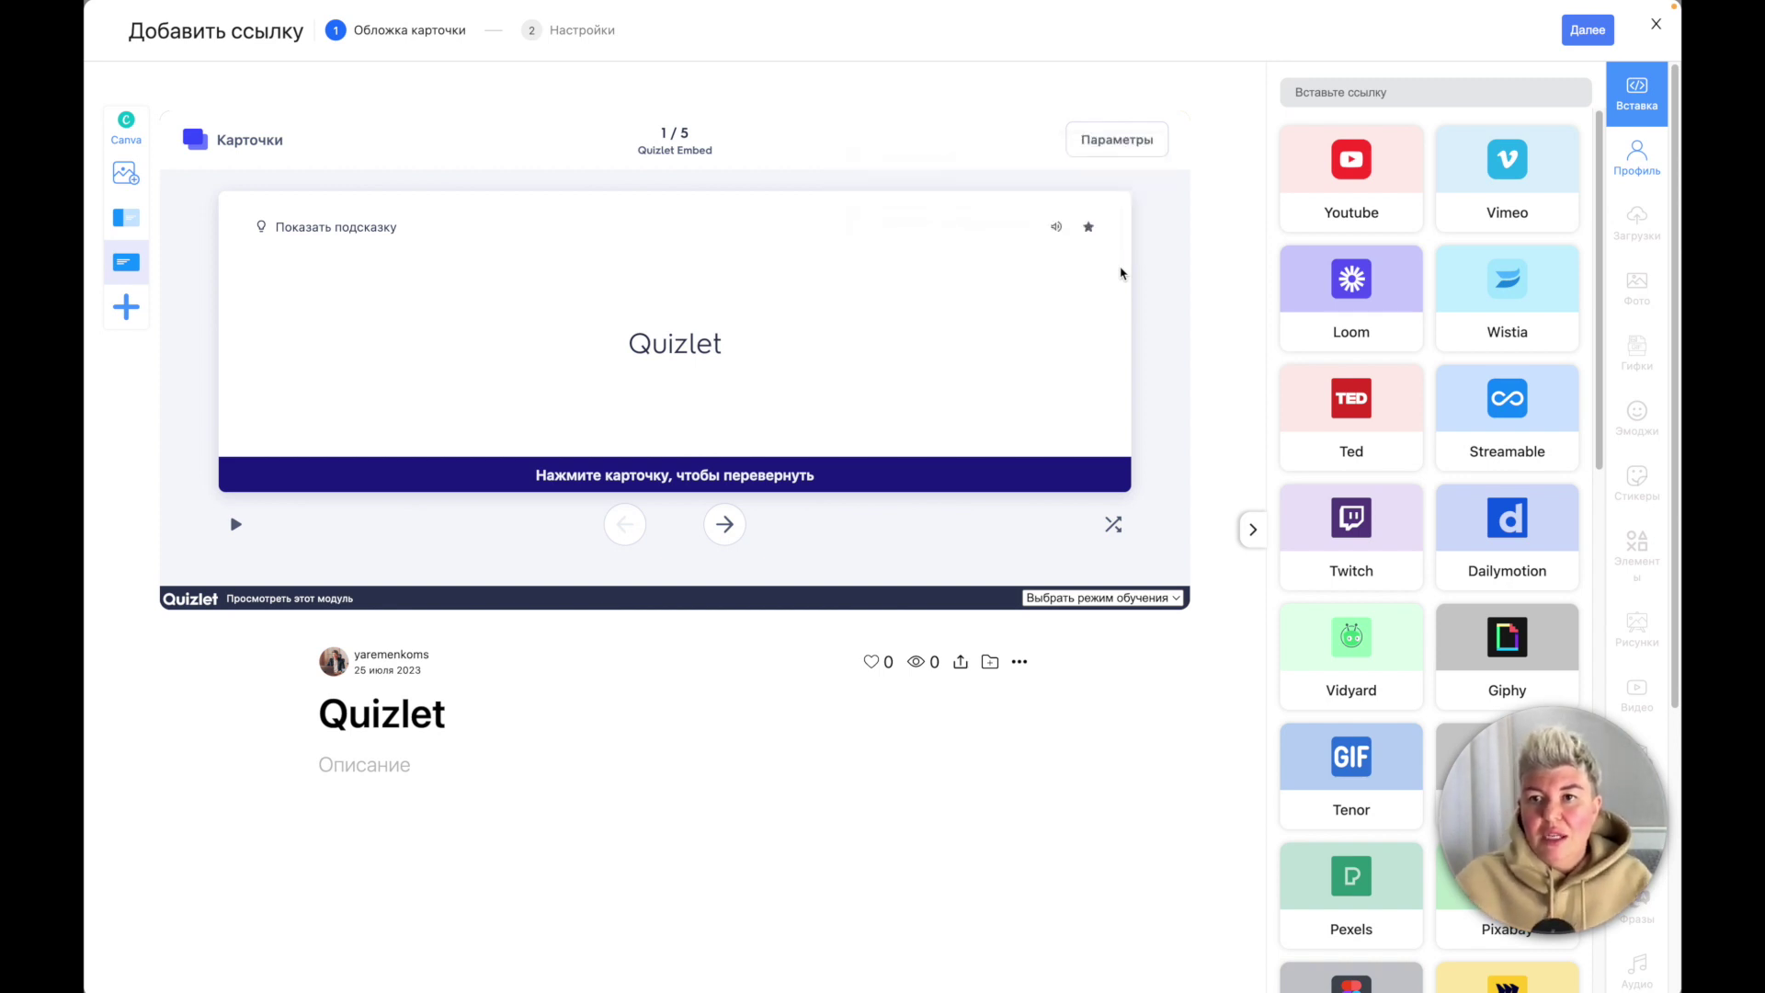
click(745, 545)
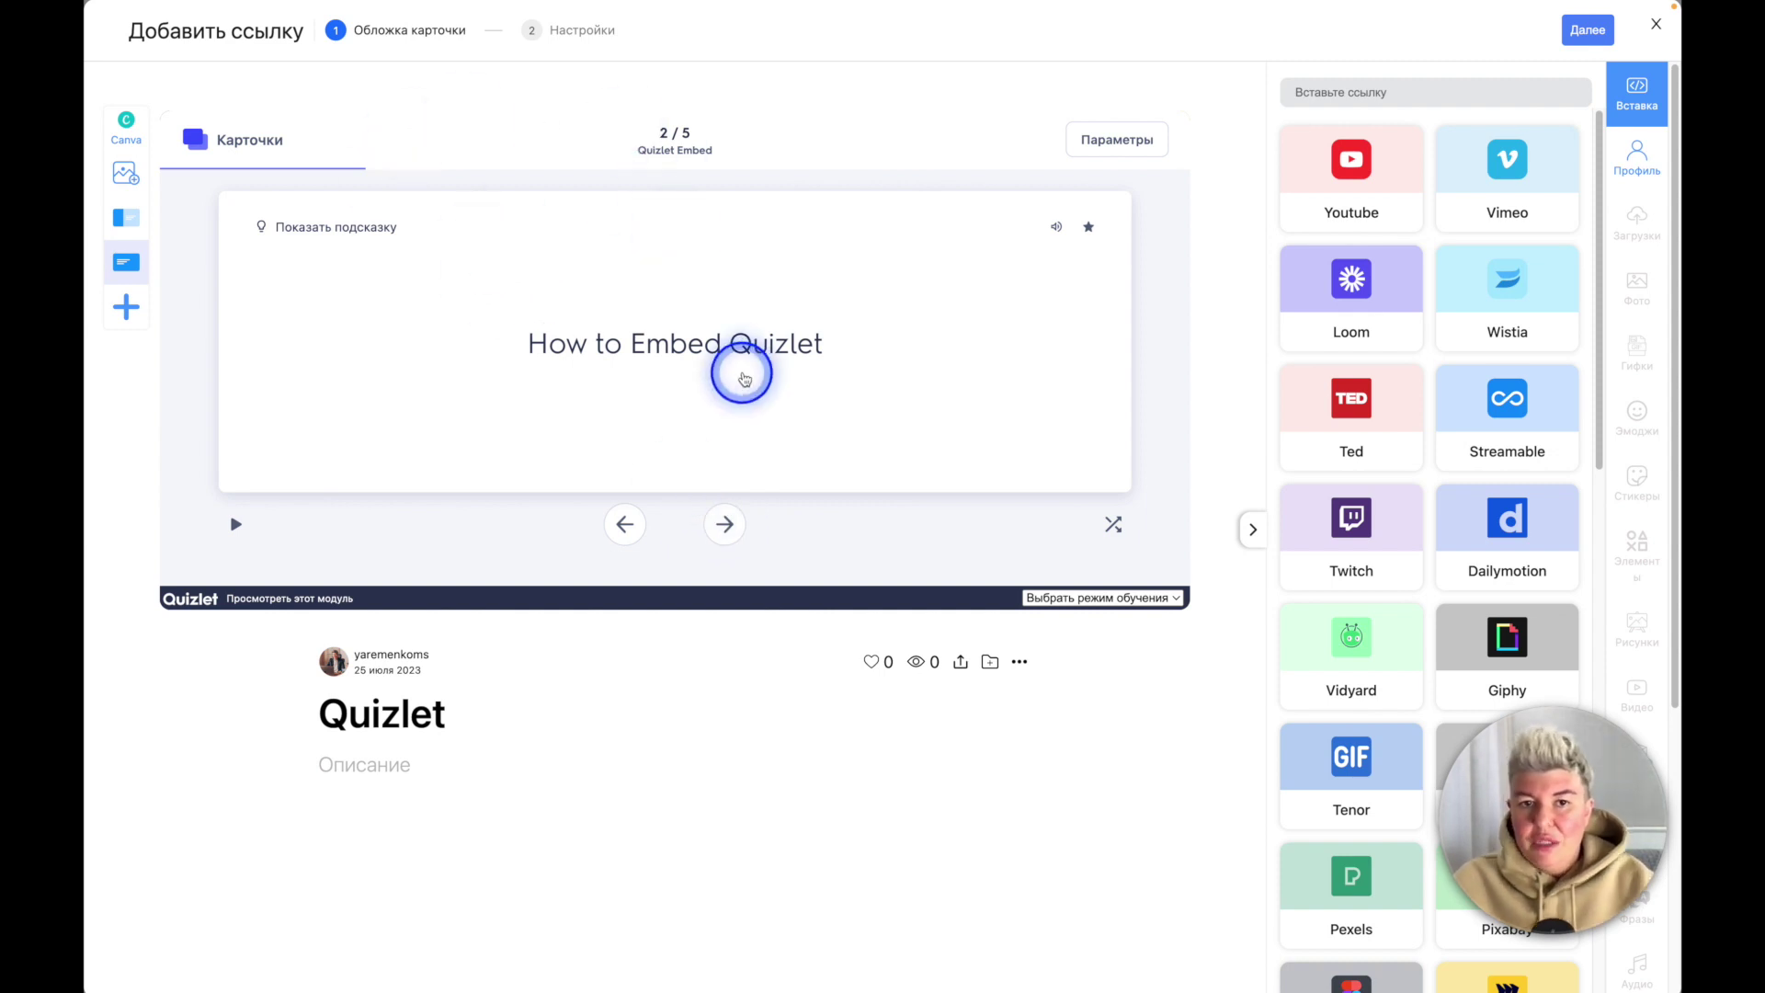
Step: Leave full-screen view, open Quizlet in the Yandex results tab and open the module "Unit 19 Families"
mouse_move(689, 20)
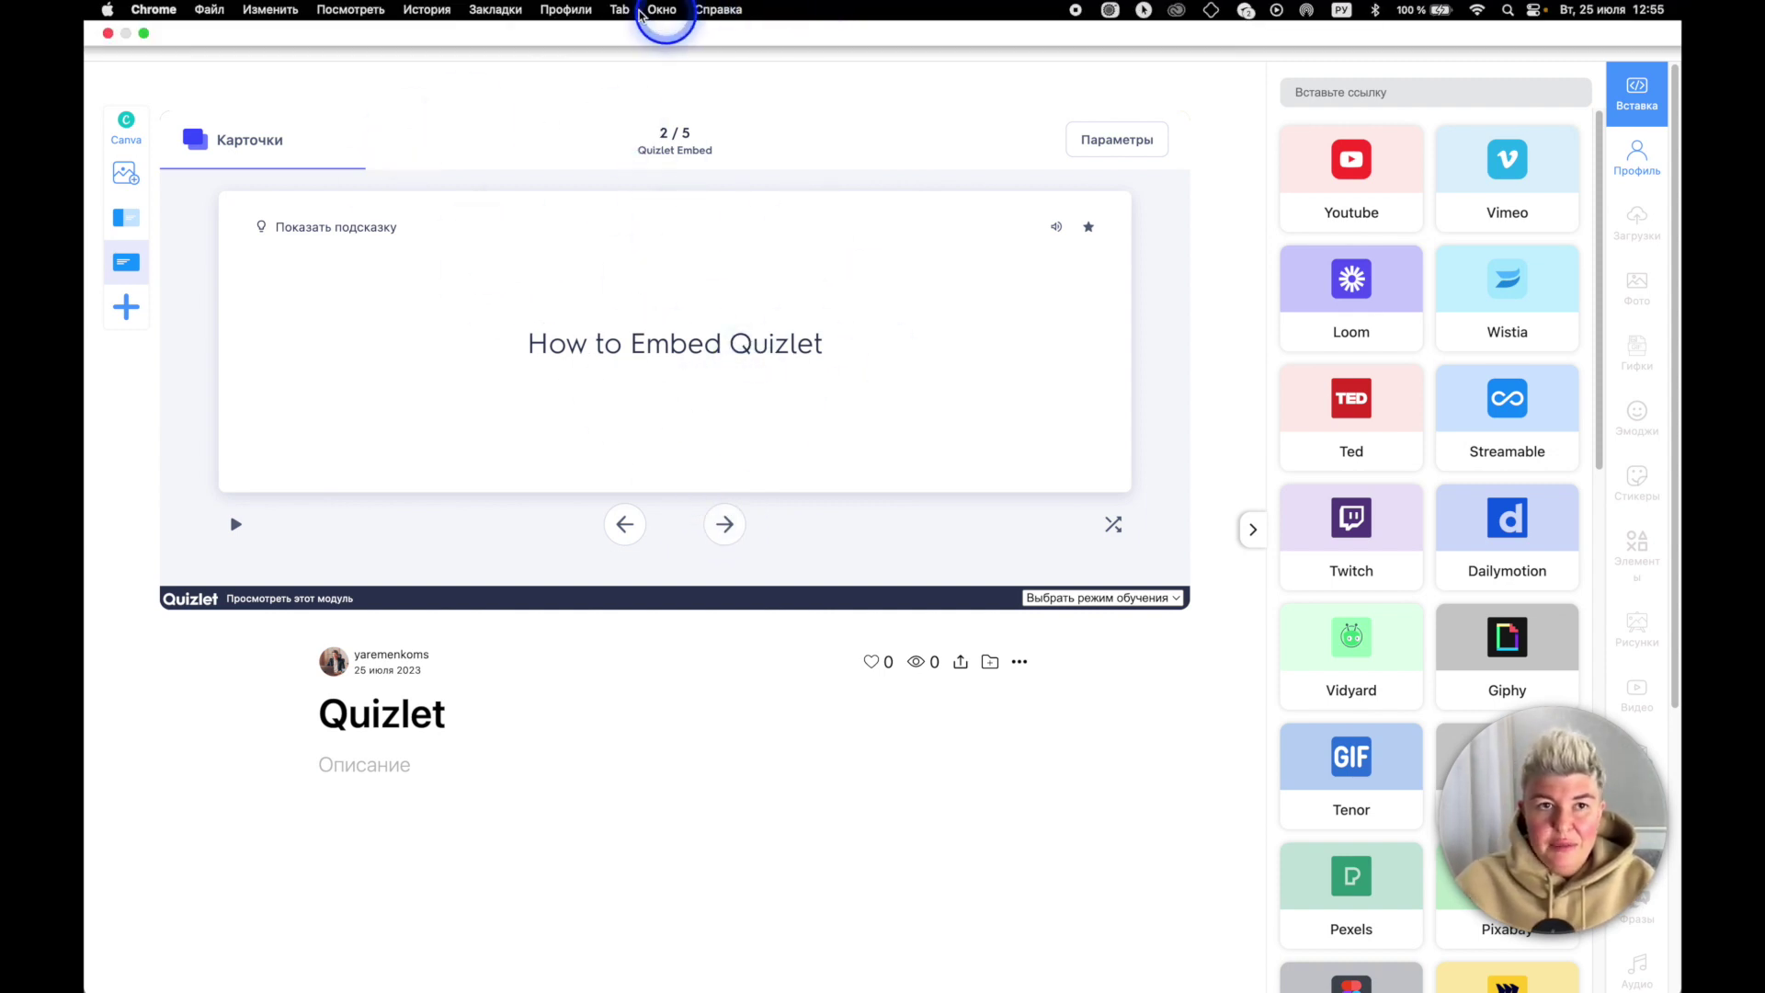
click(138, 37)
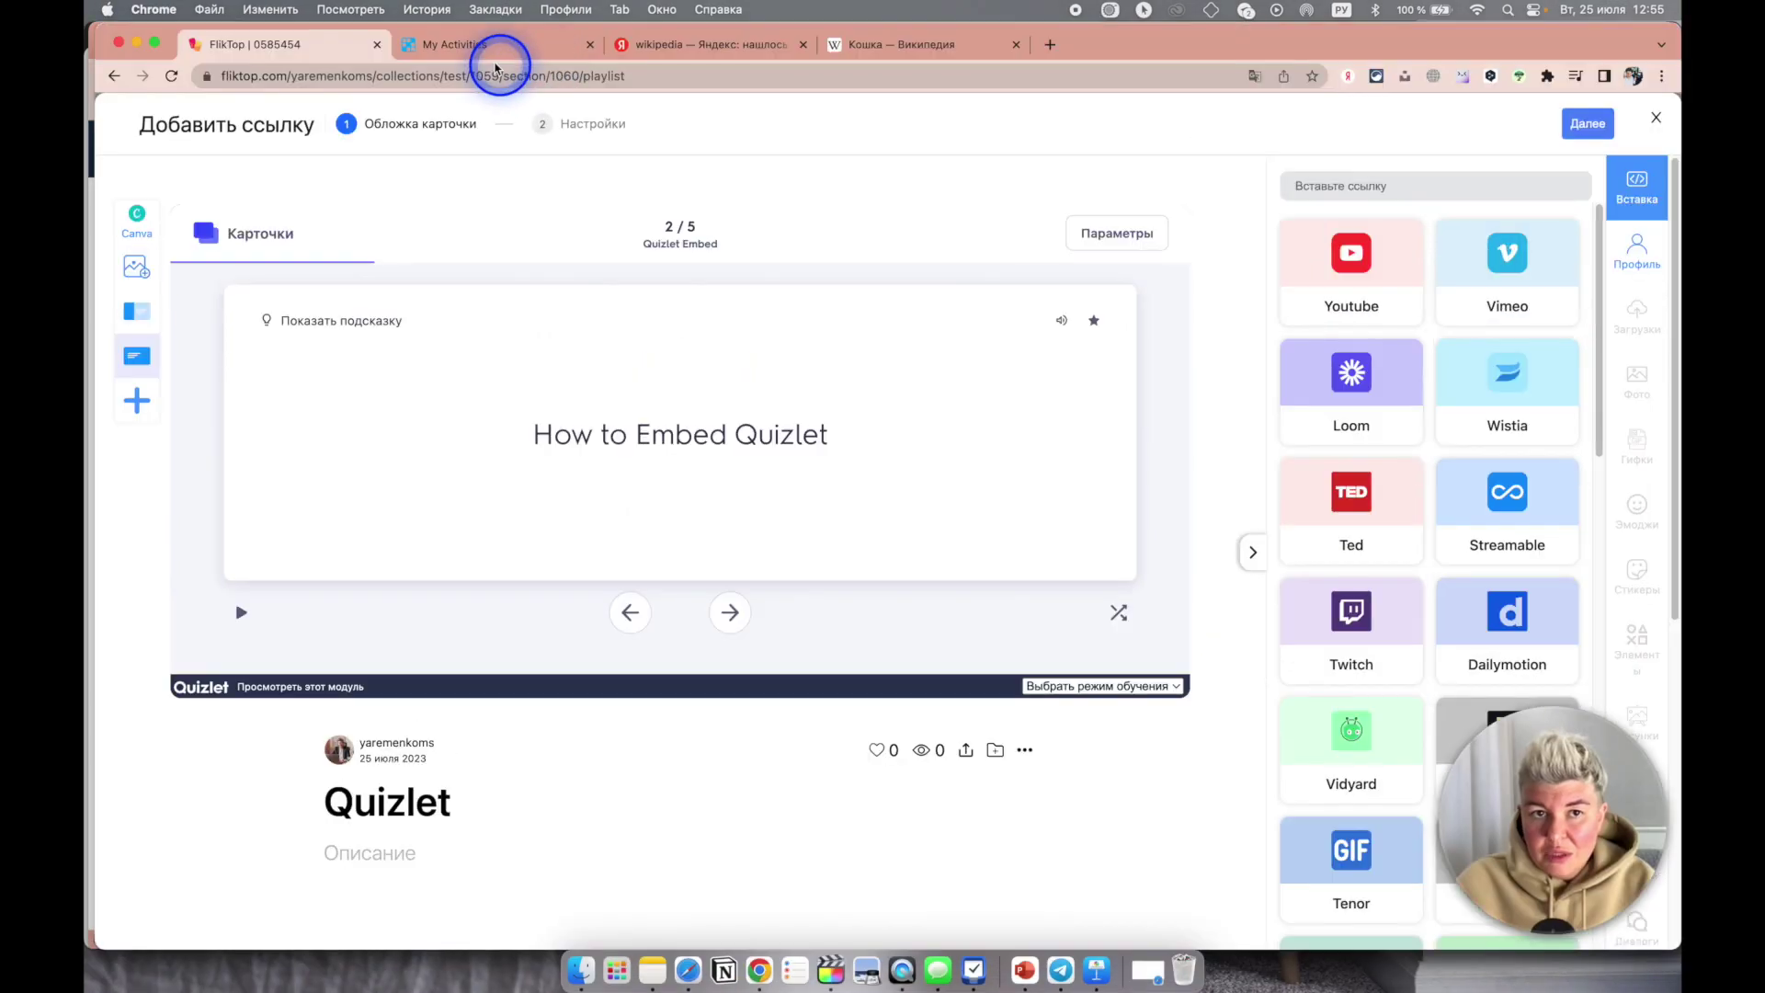
click(713, 45)
click(501, 104)
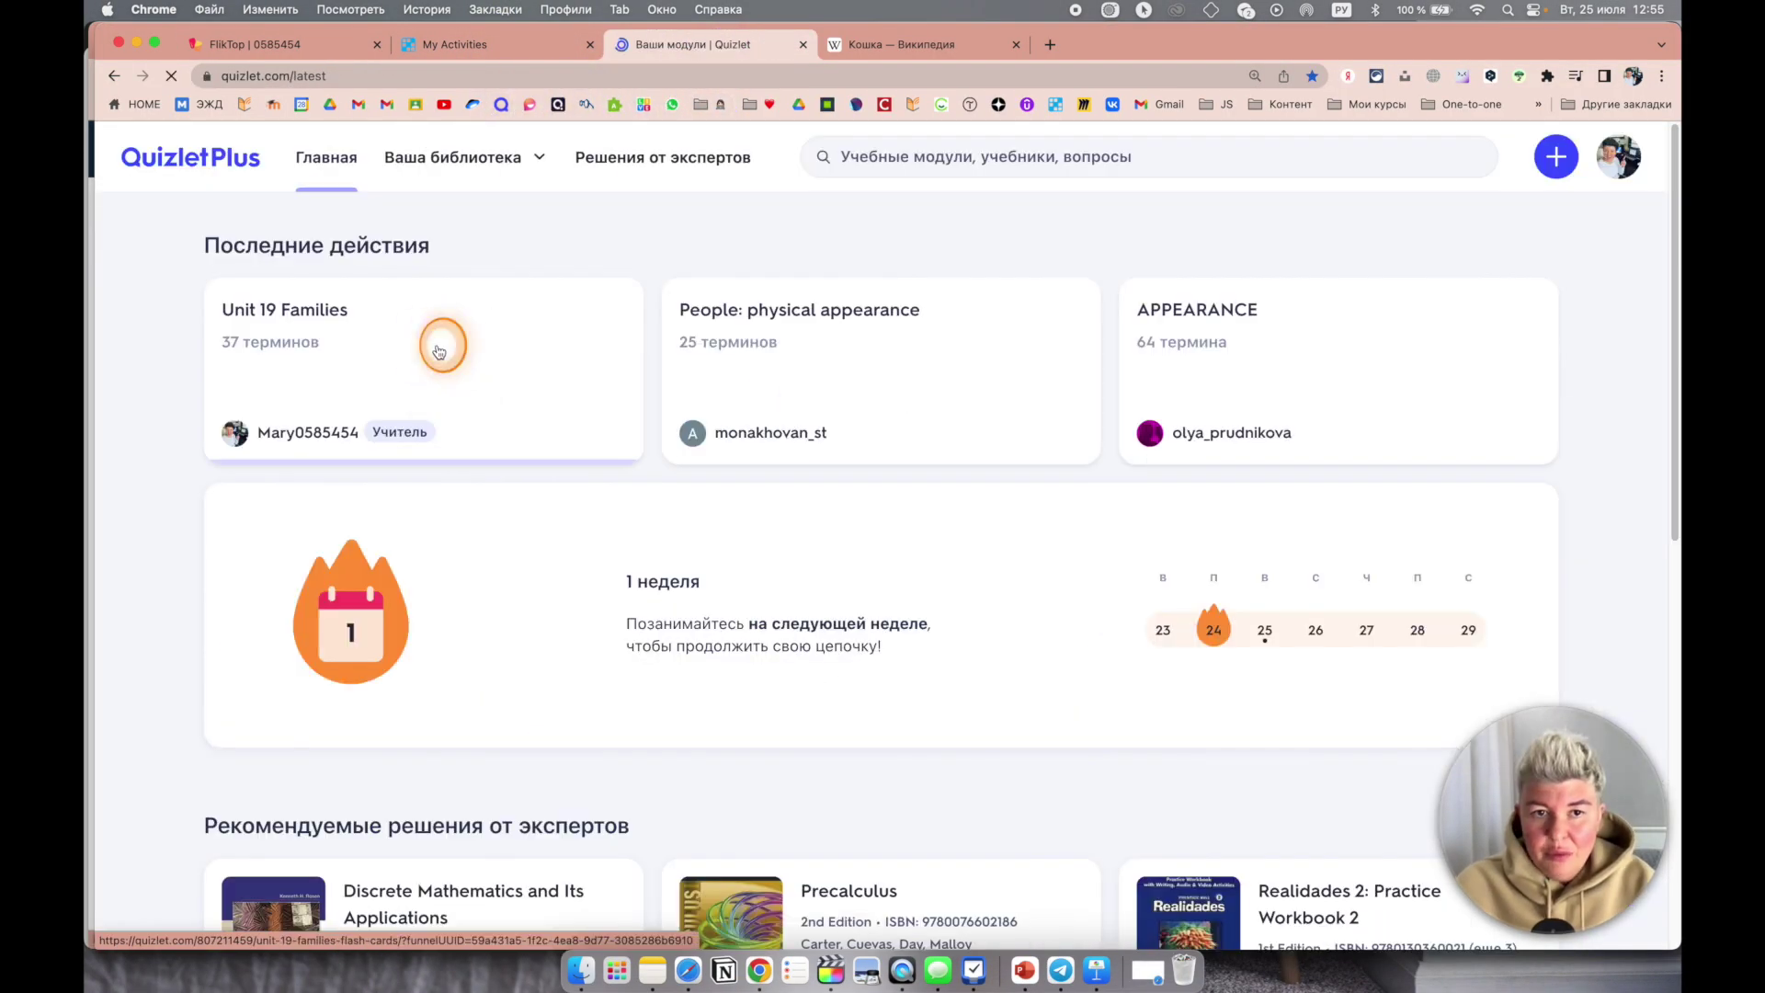
click(439, 353)
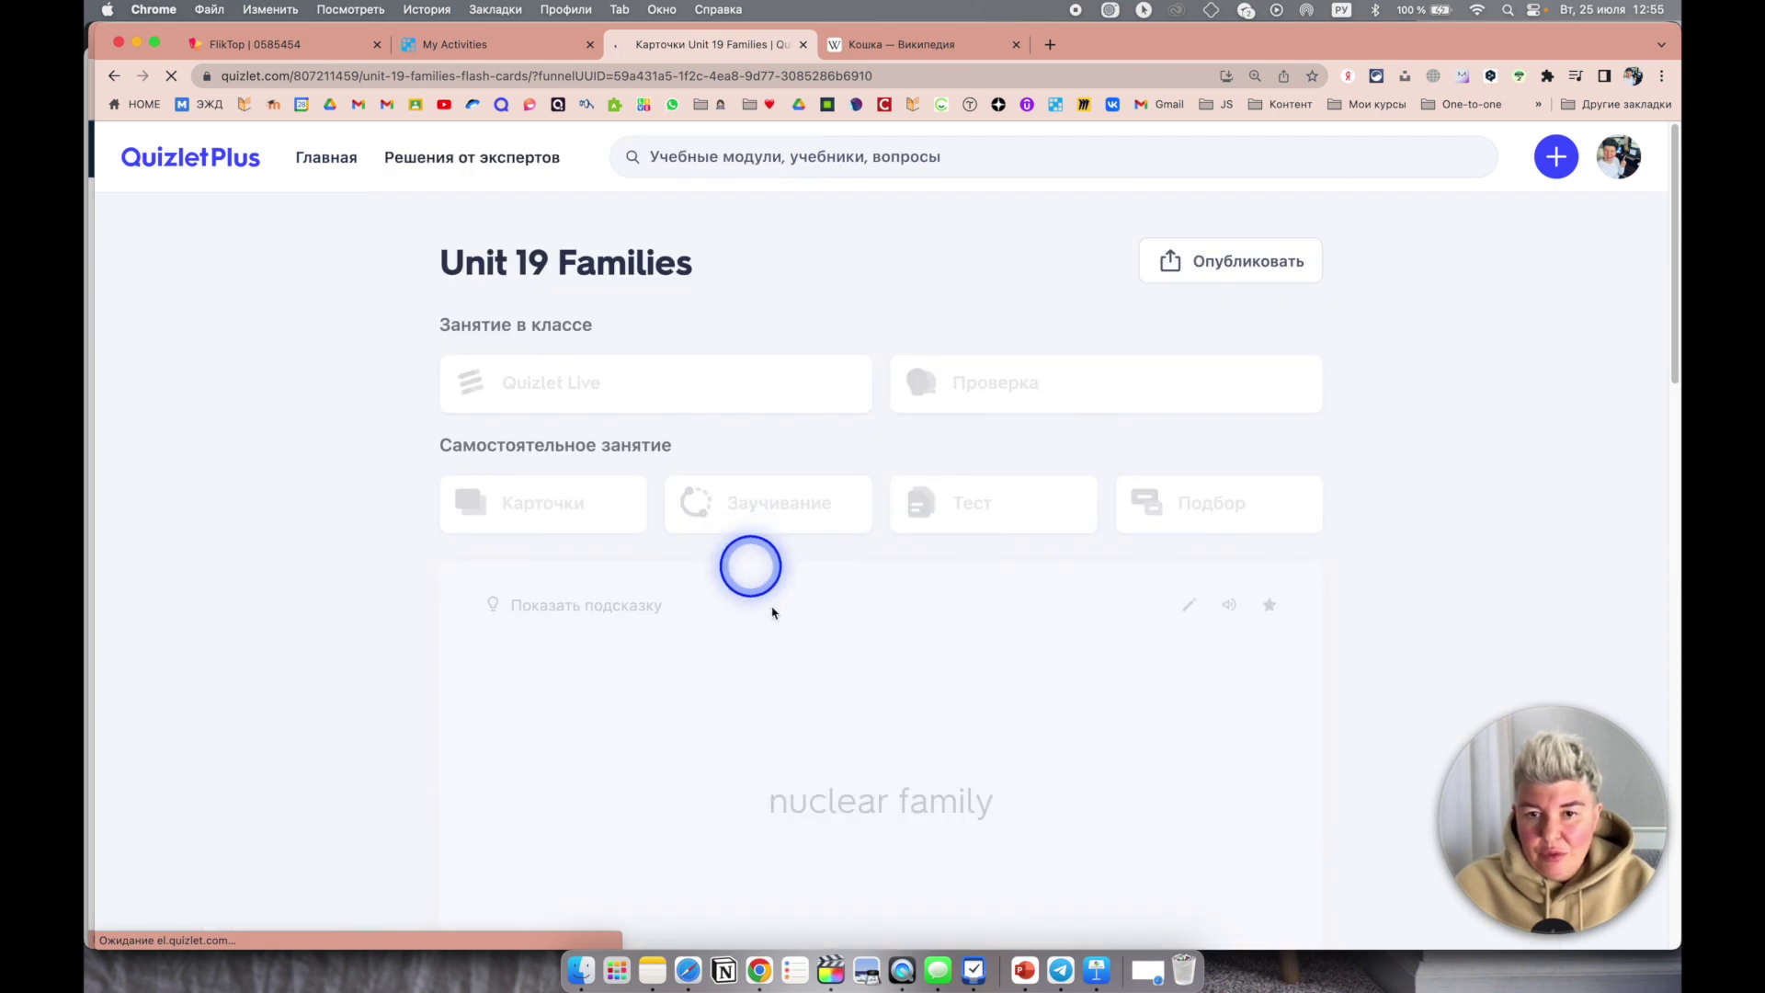
scroll(1218, 697, down, 5)
scroll(1232, 497, up, 5)
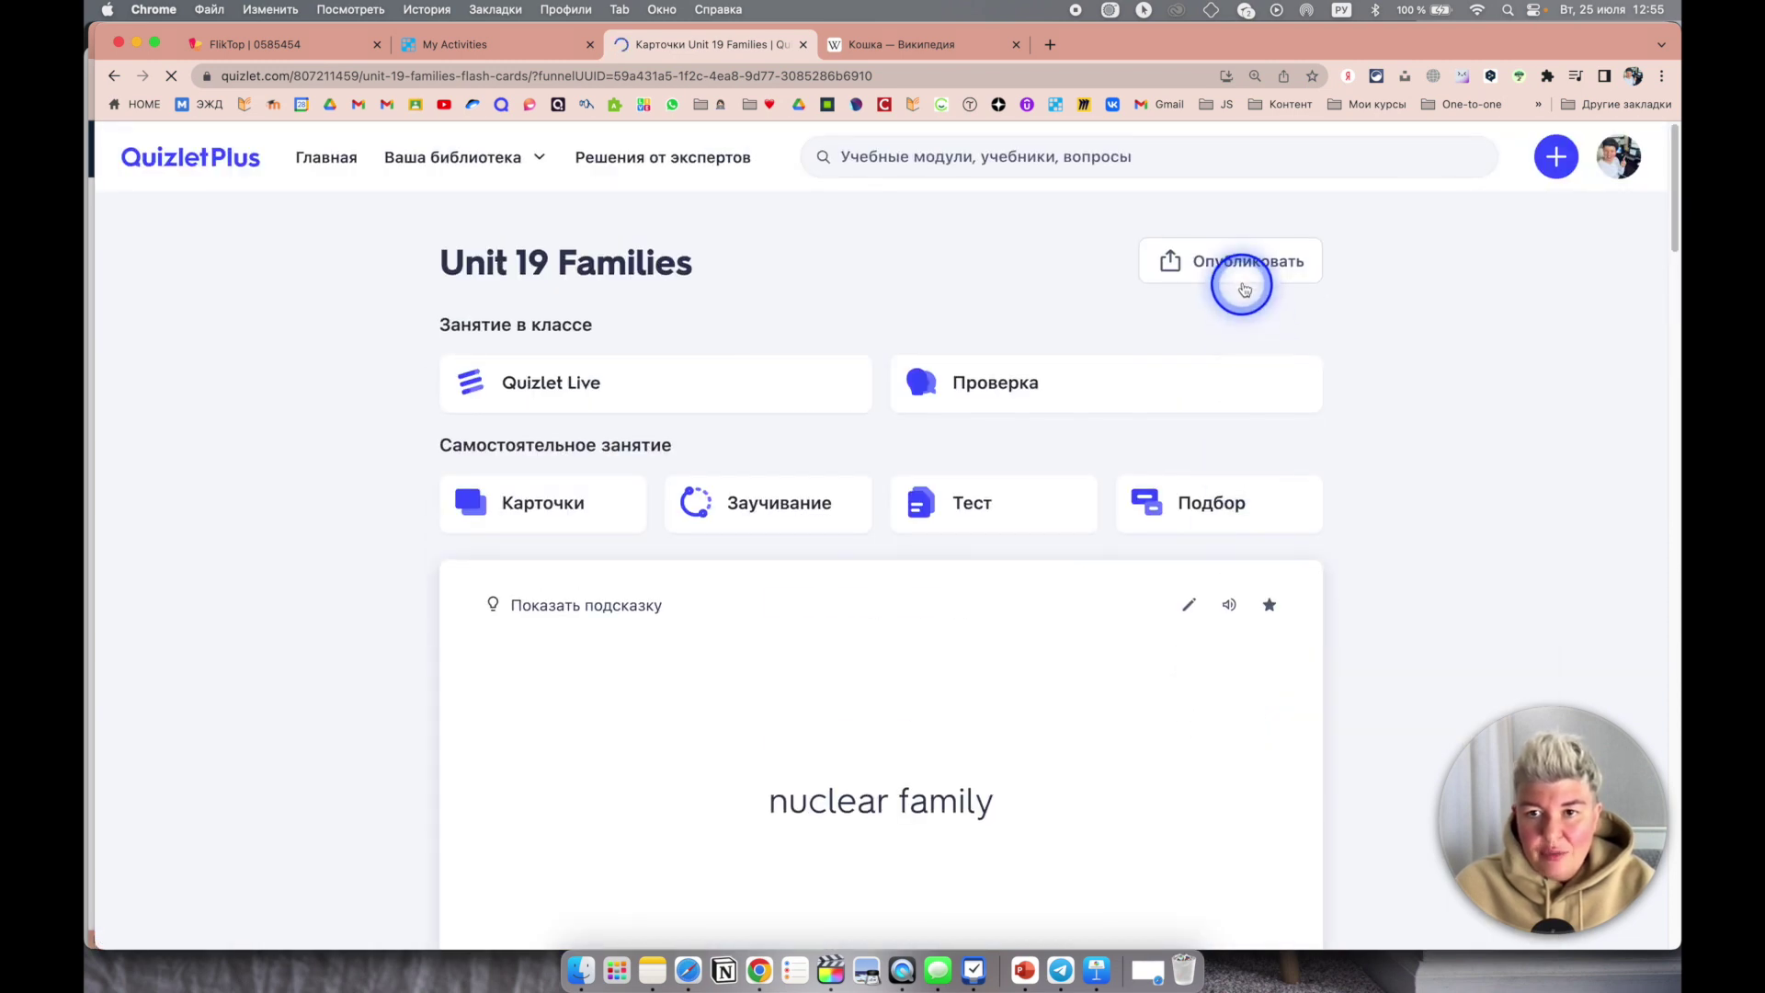
Step: Copy the share link of the Quizlet module Unit 19 Families and return to FlikTop
click(1238, 260)
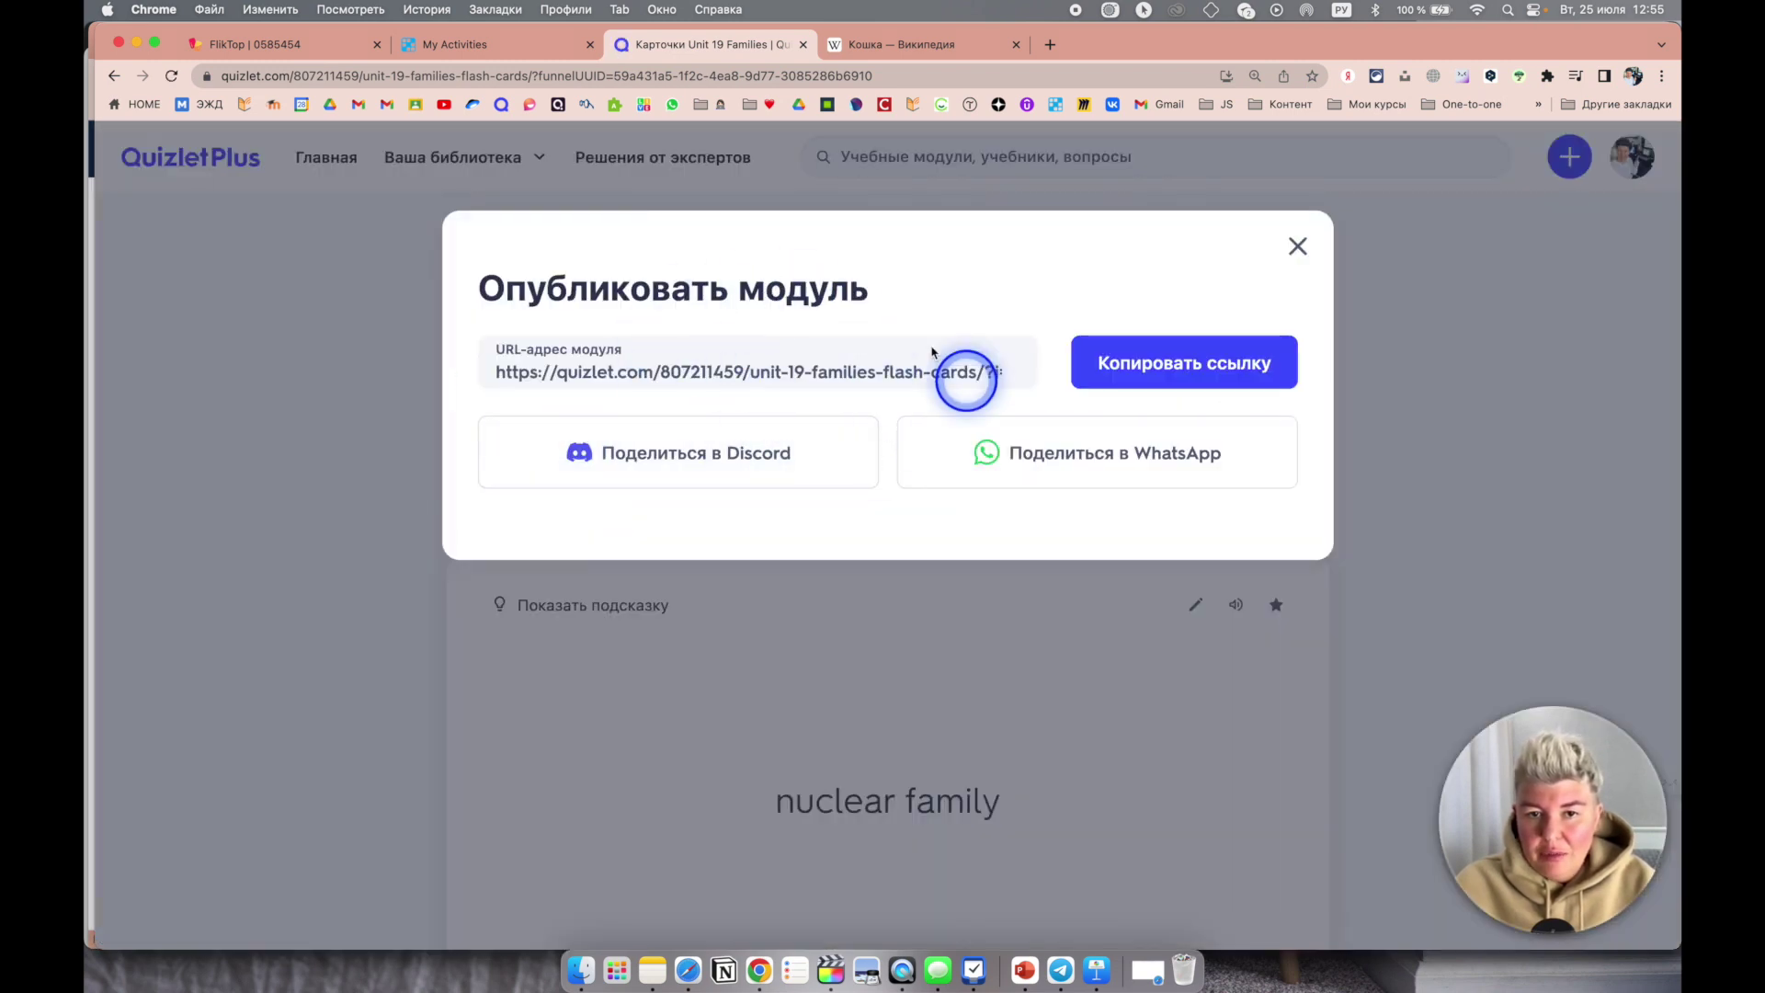
click(1223, 360)
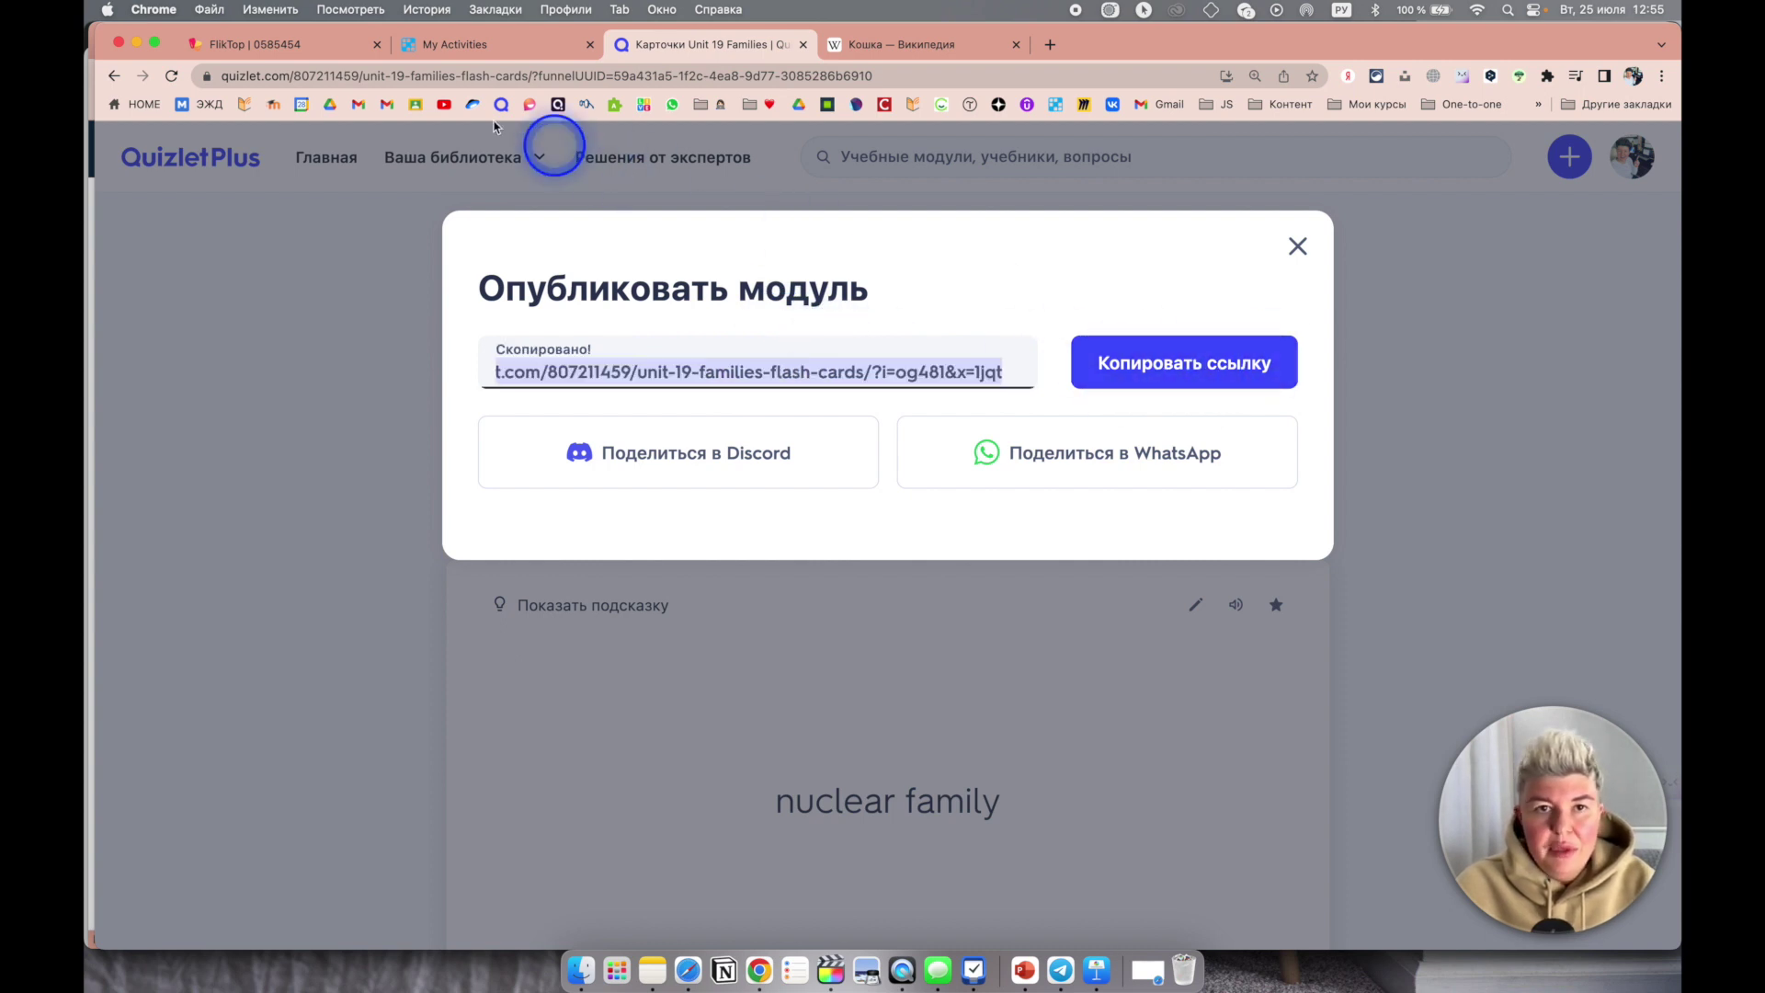
click(331, 46)
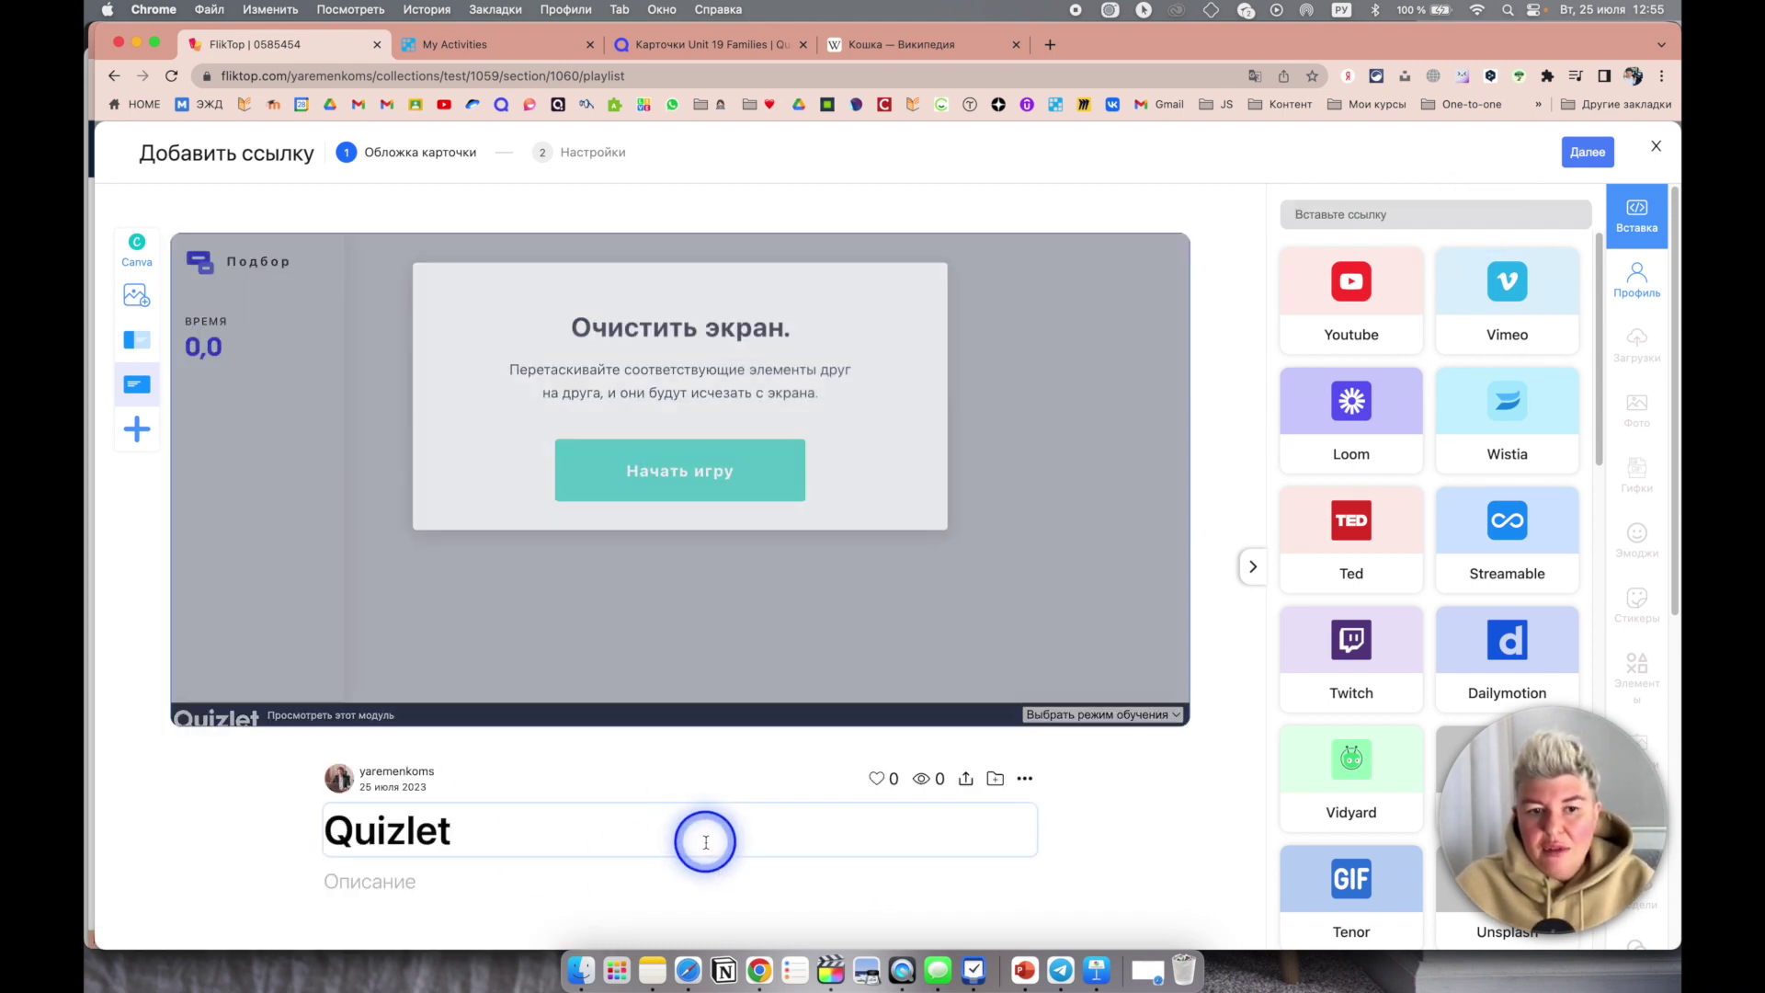
Step: Try the embedded Quizlet module by starting the matching game, switching to the Заучивание study mode and viewing the available modes
click(697, 491)
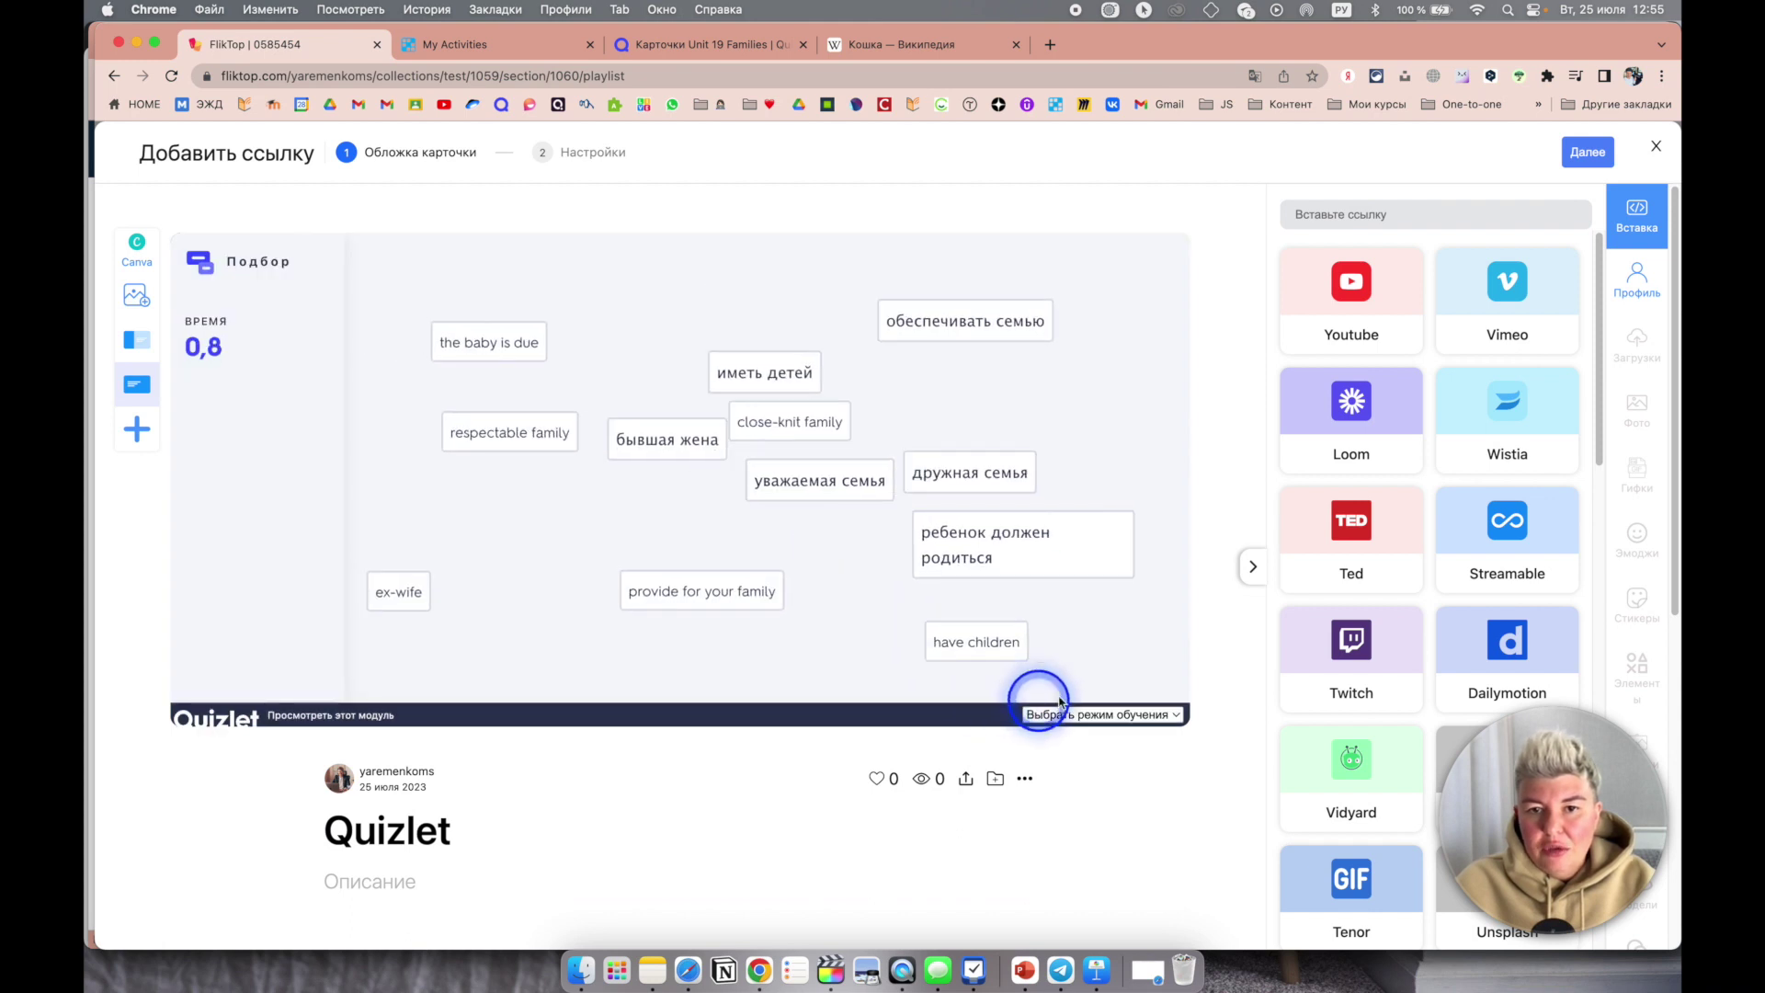
click(1177, 714)
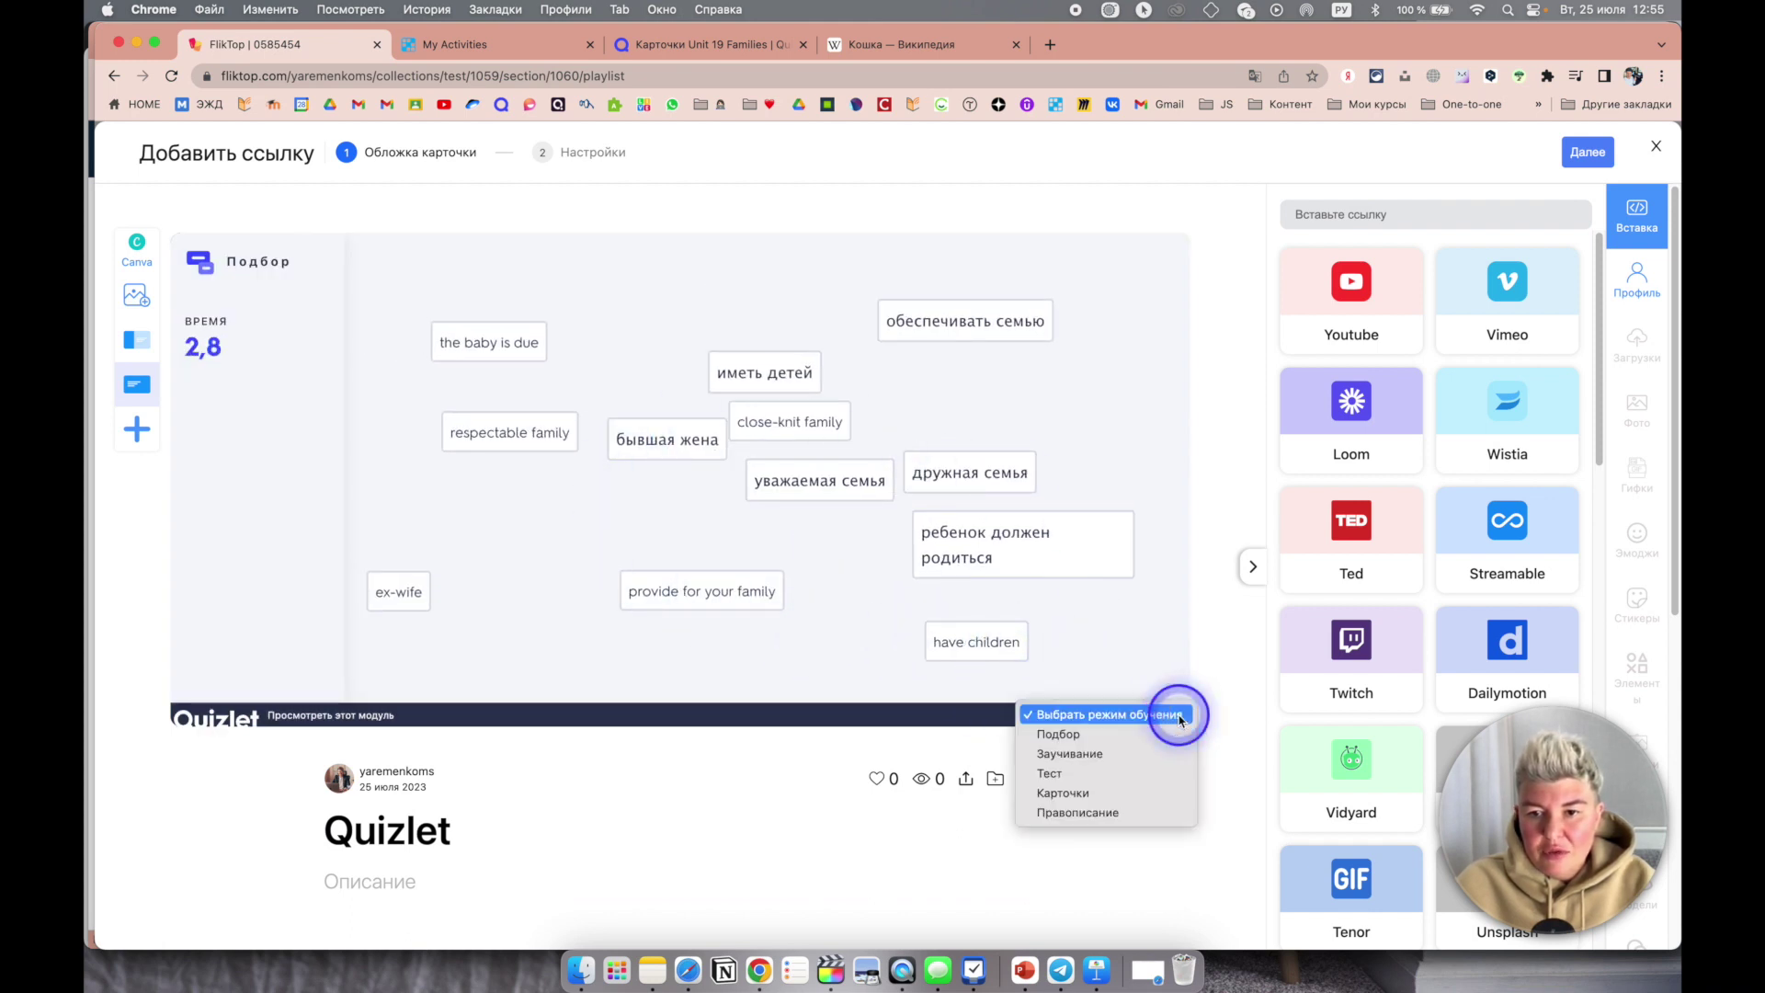
click(1177, 754)
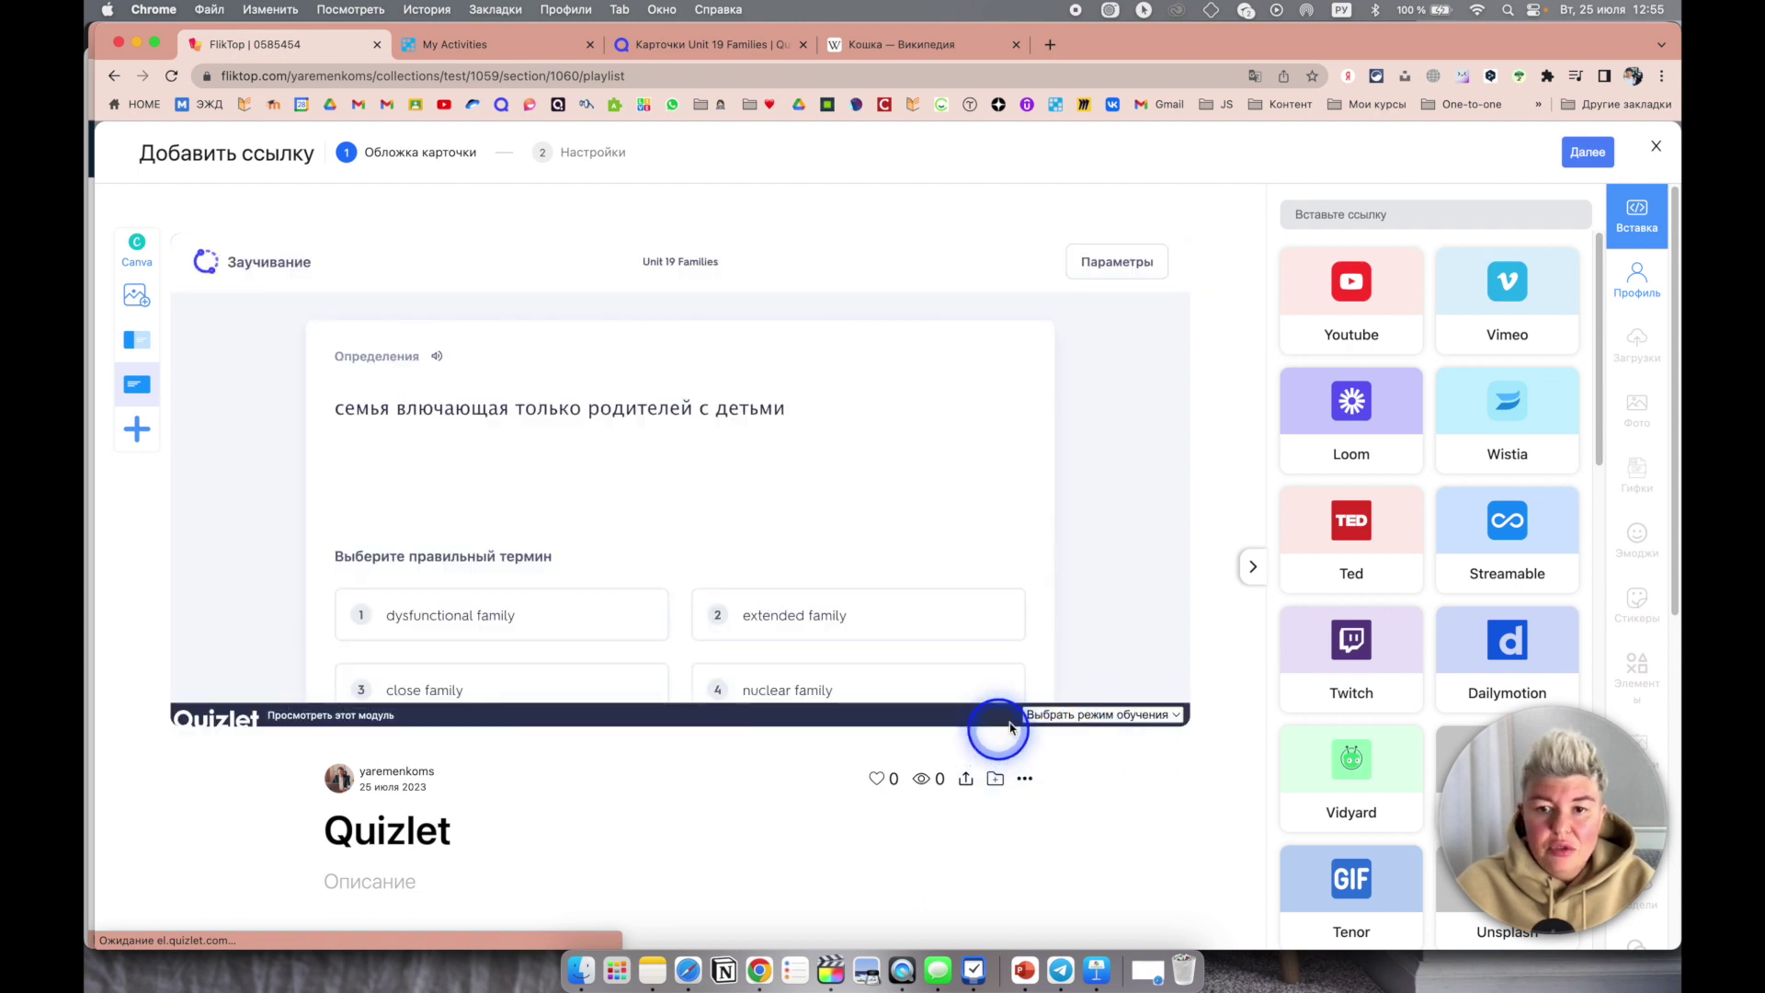
click(1083, 722)
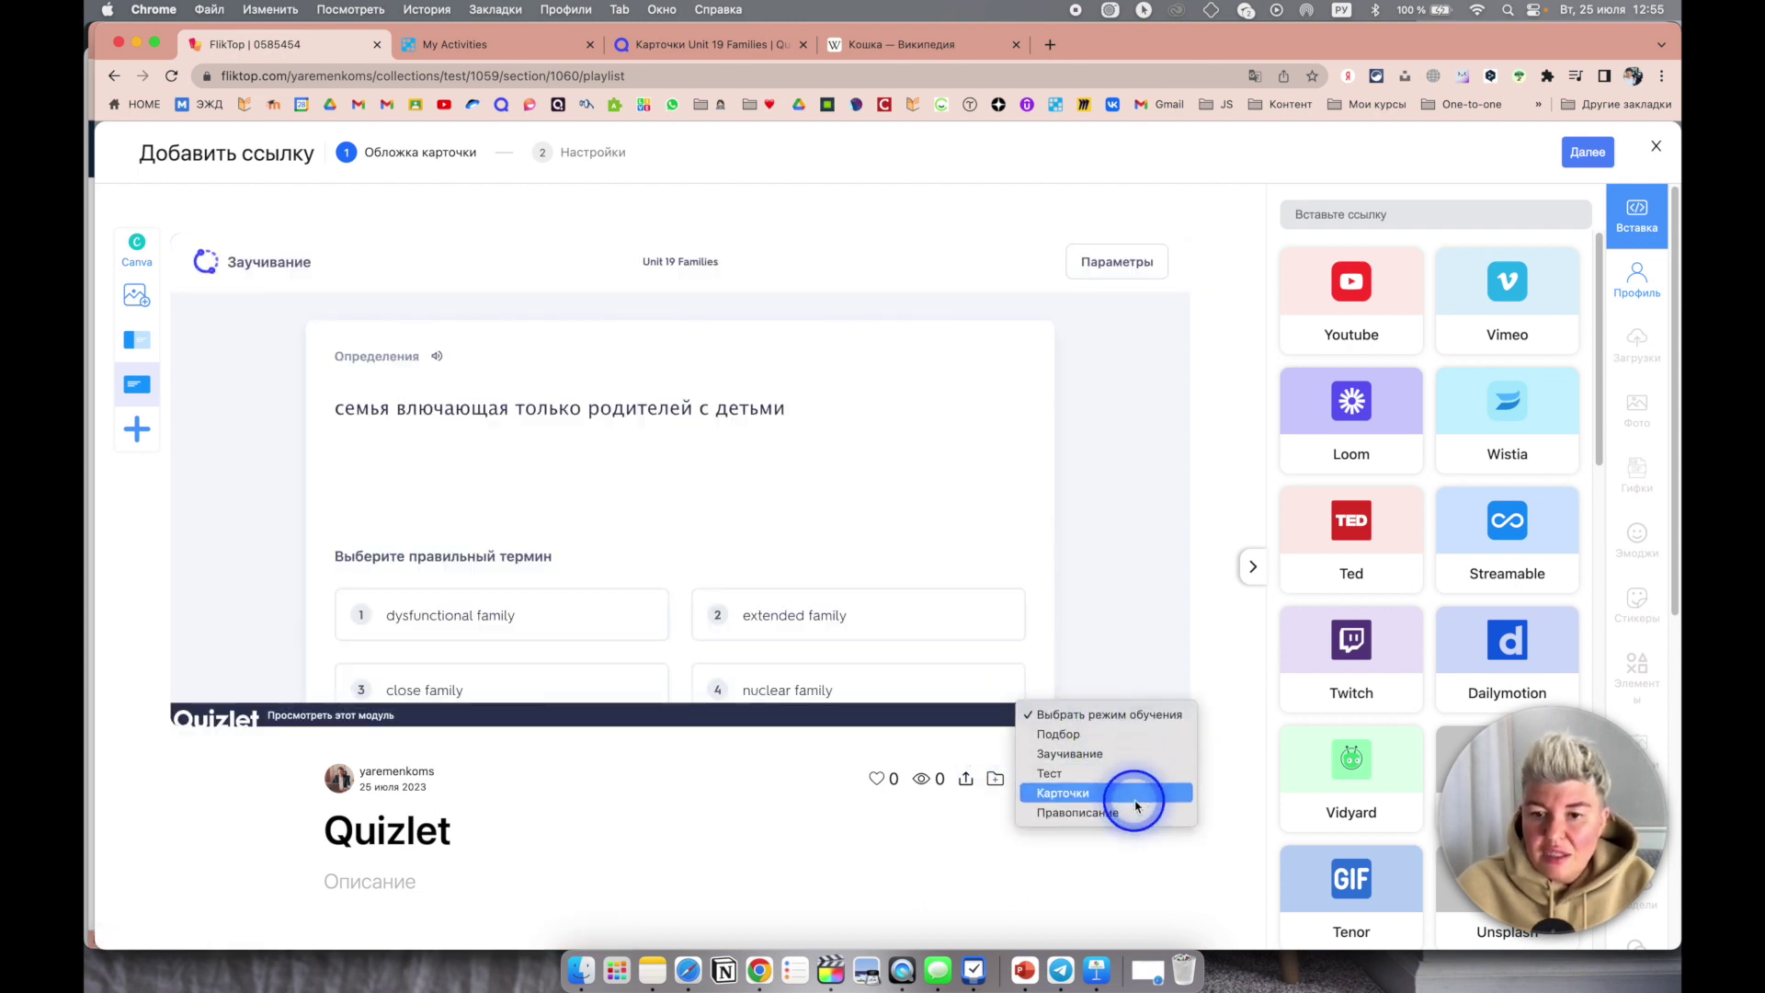
click(1204, 593)
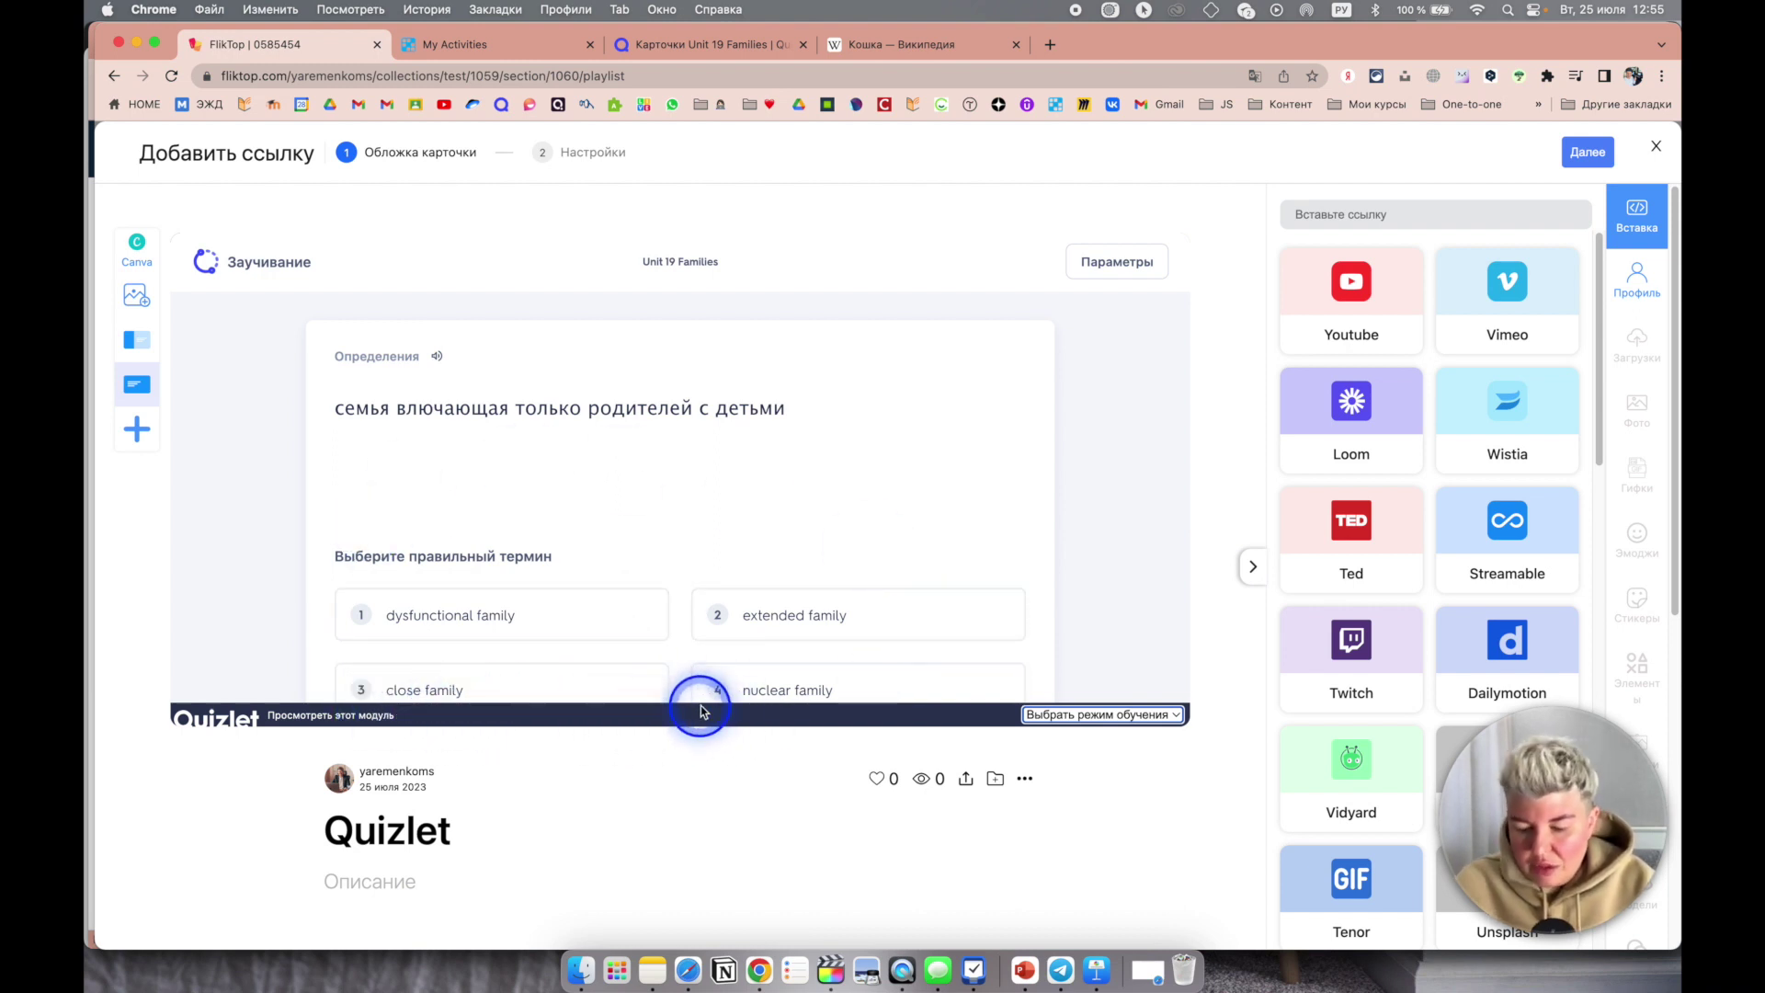
Step: Create the Quizlet link card with its default visibility and copying settings
key(super+minus)
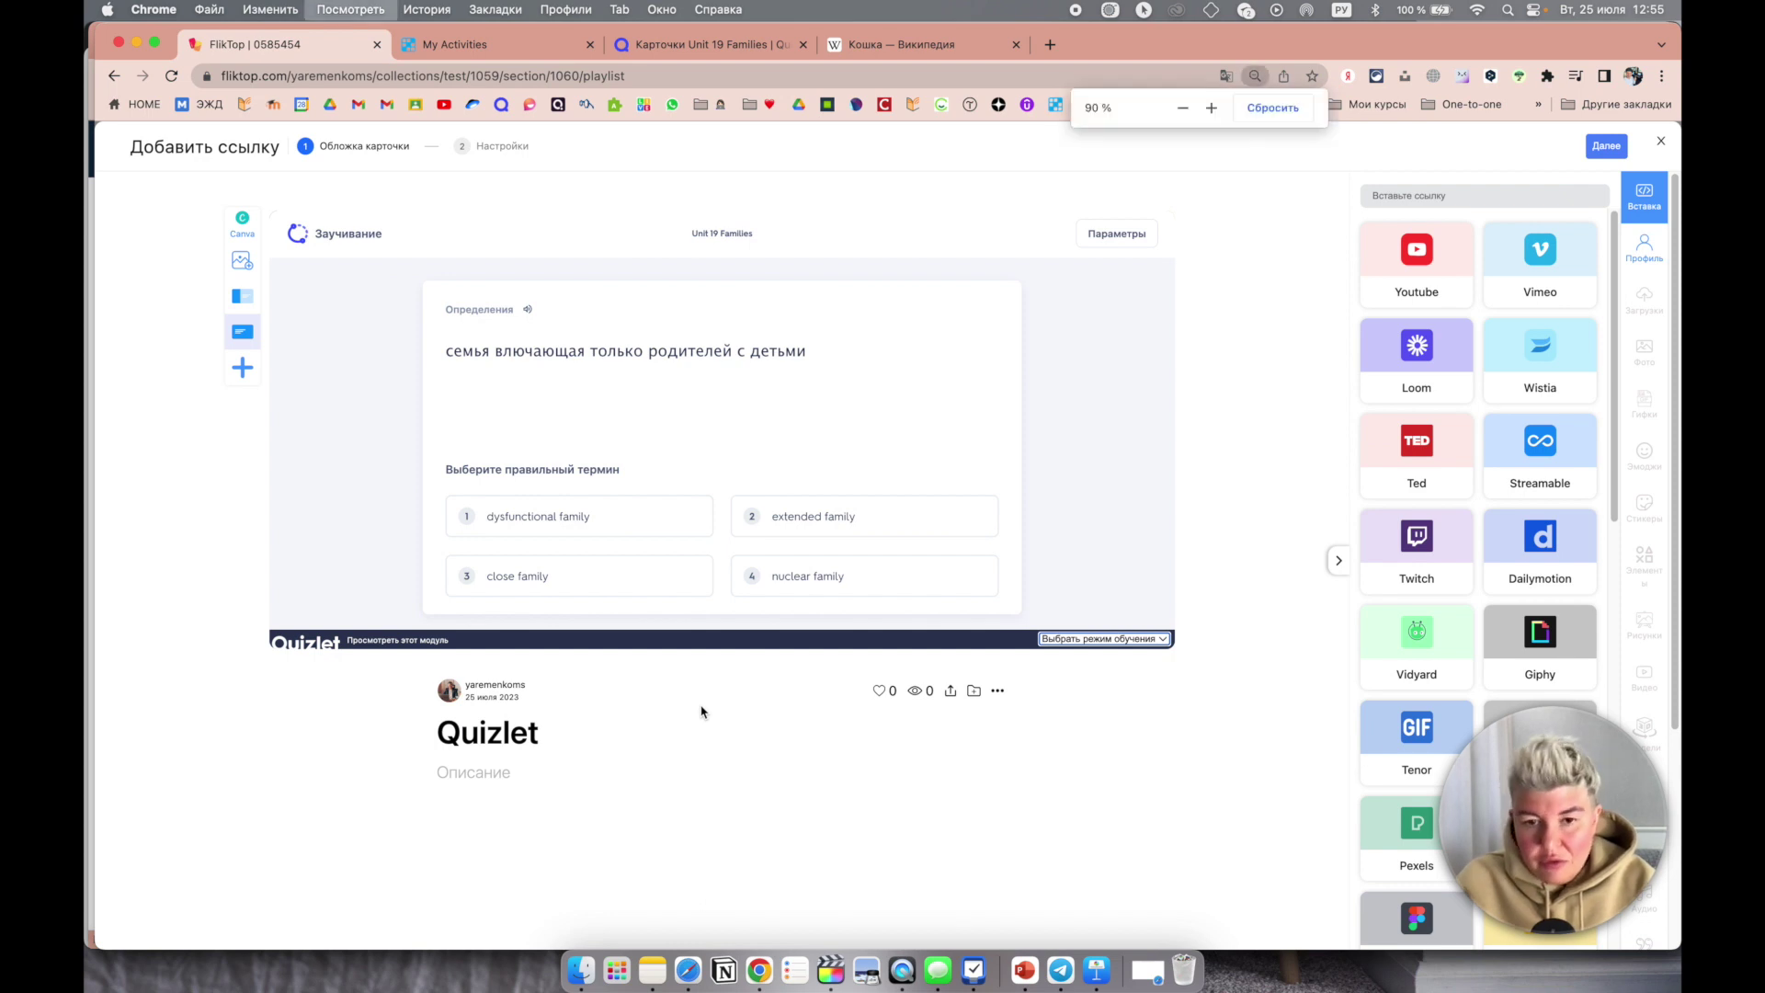
key(super+plus)
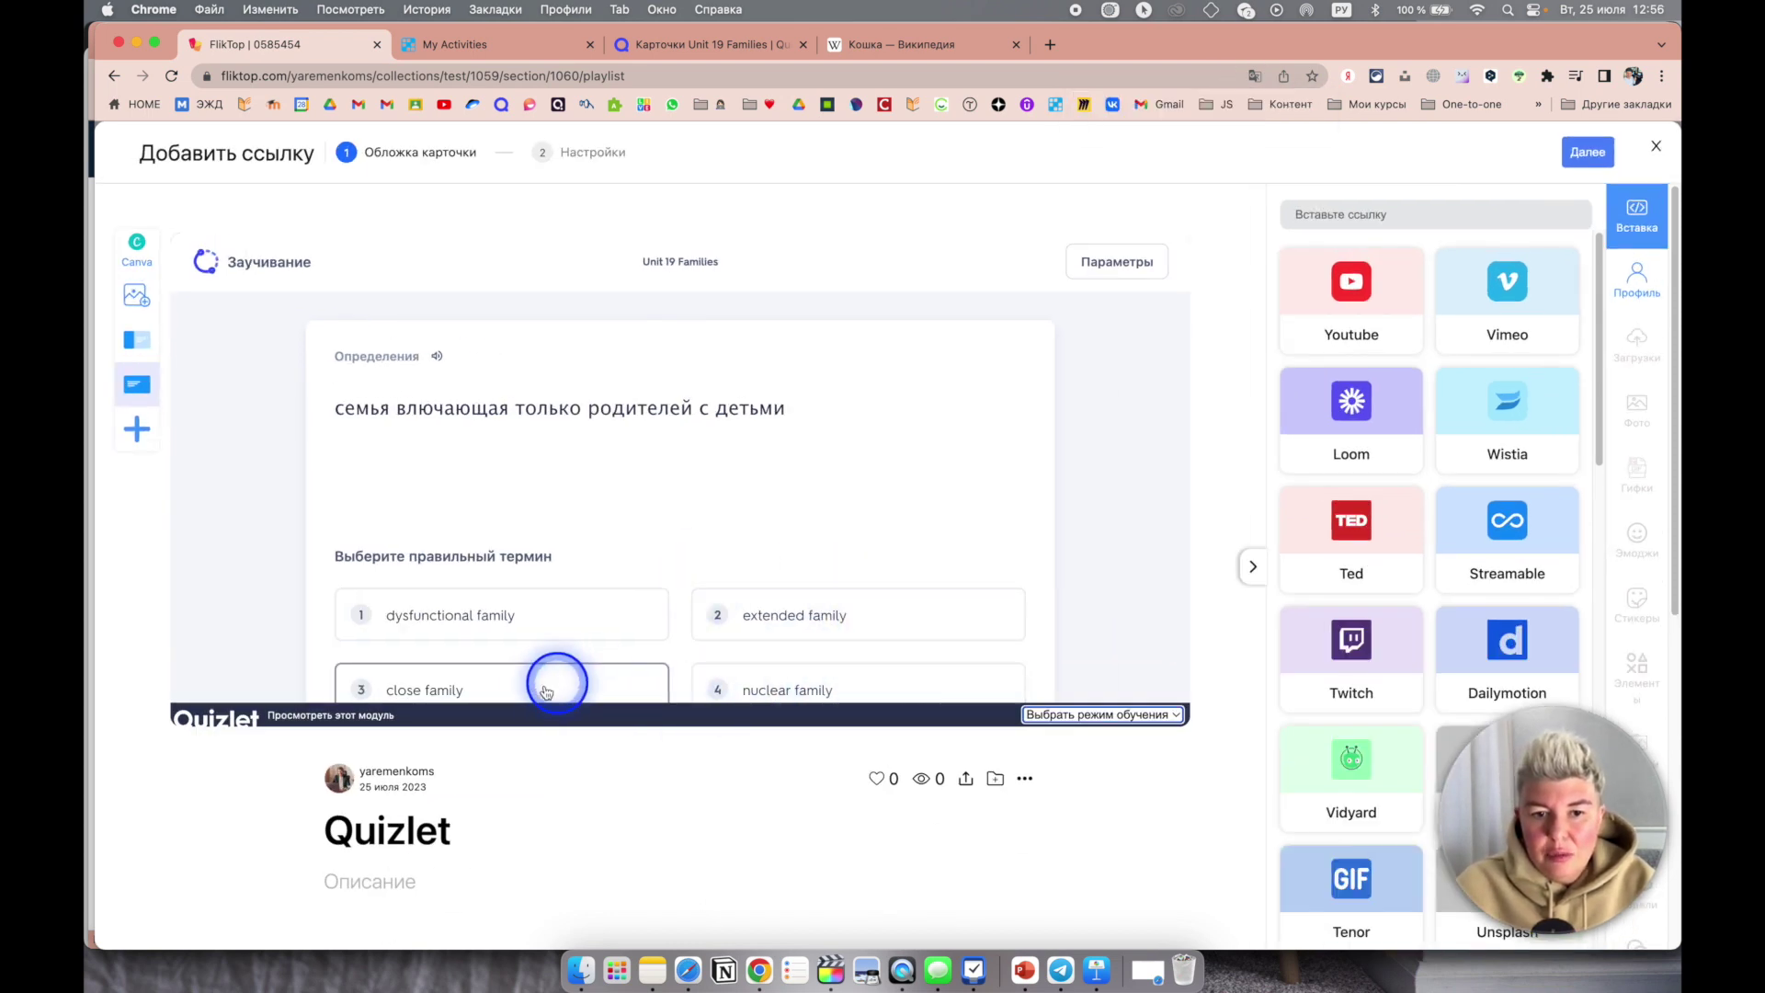
key(super+minus)
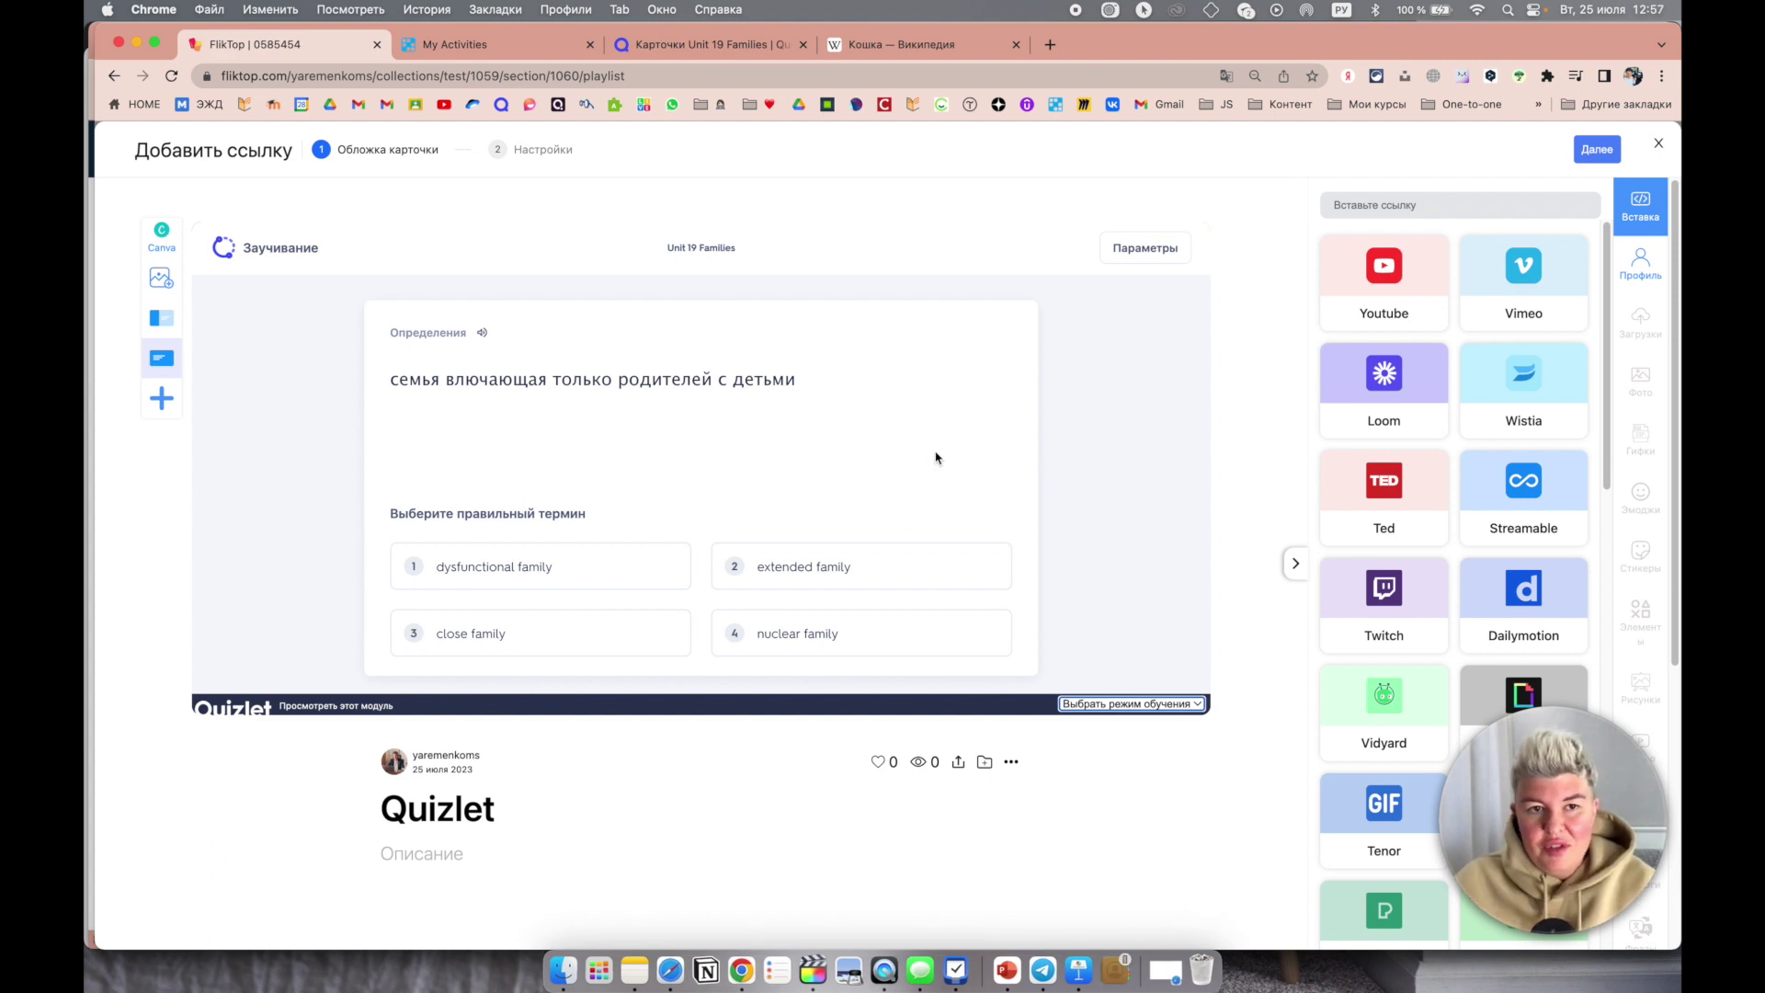
click(1598, 151)
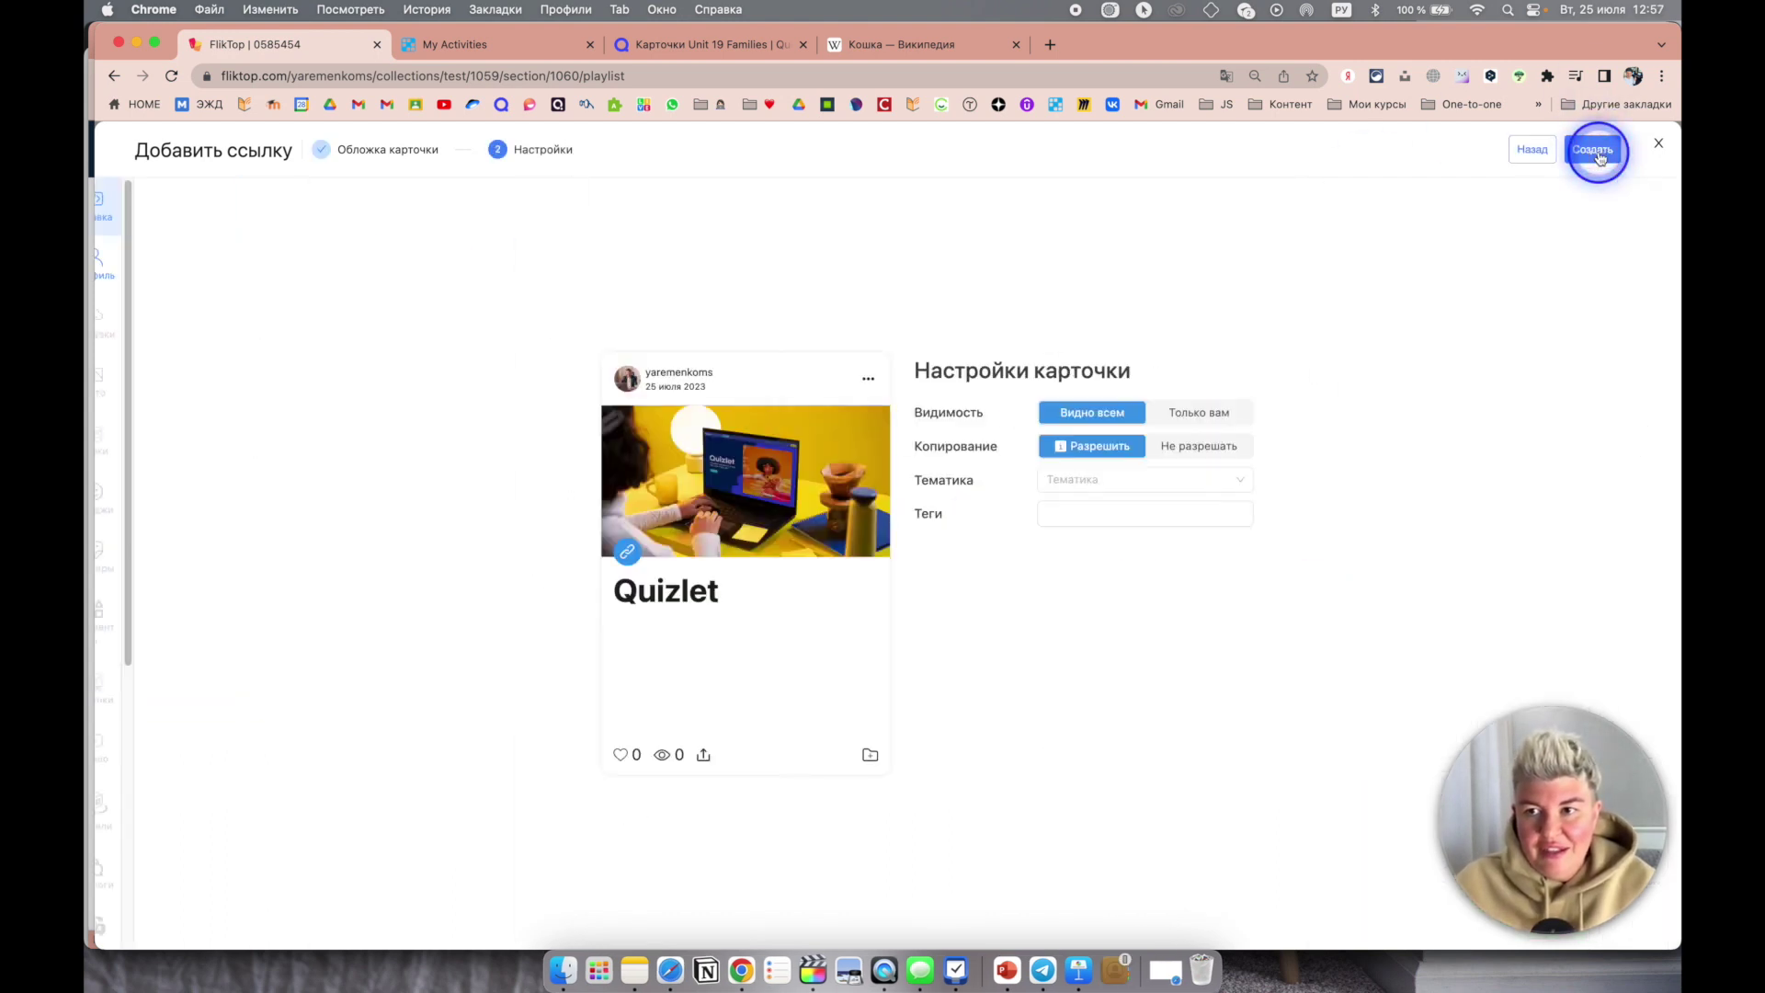
click(1597, 152)
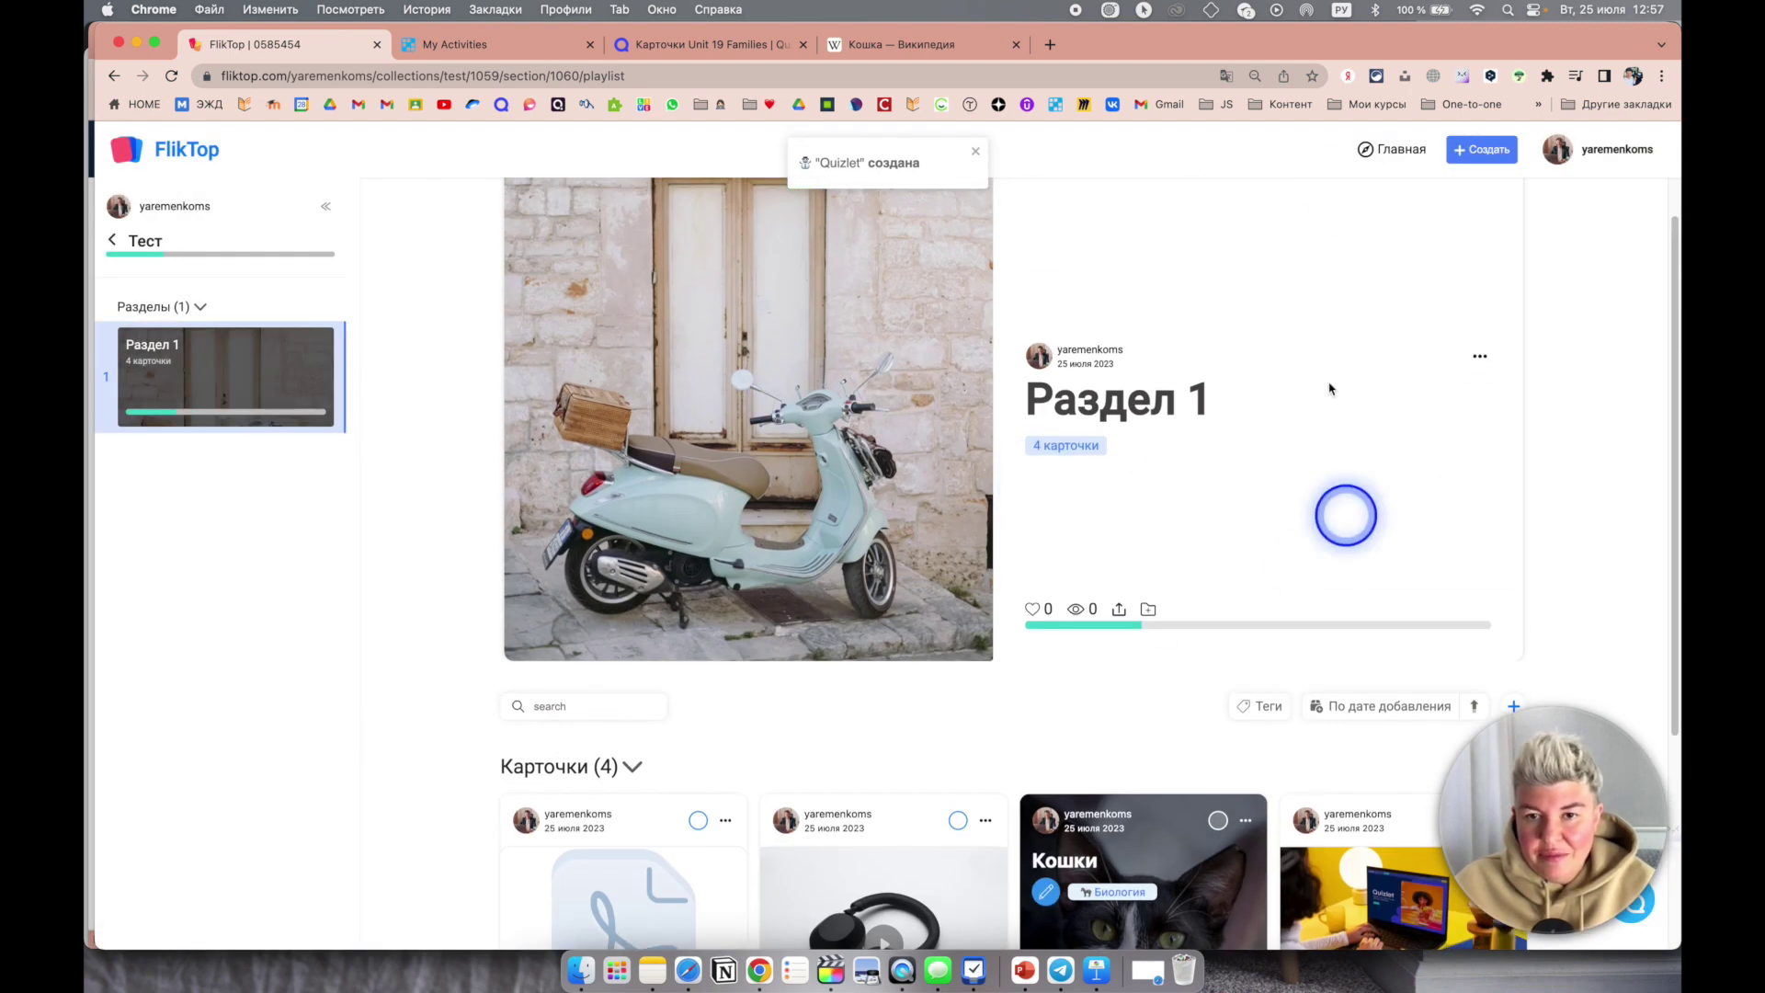
Step: Start the matching game on the Quizlet card in Раздел 1 and check its study mode list
scroll(1080, 463, down, 3)
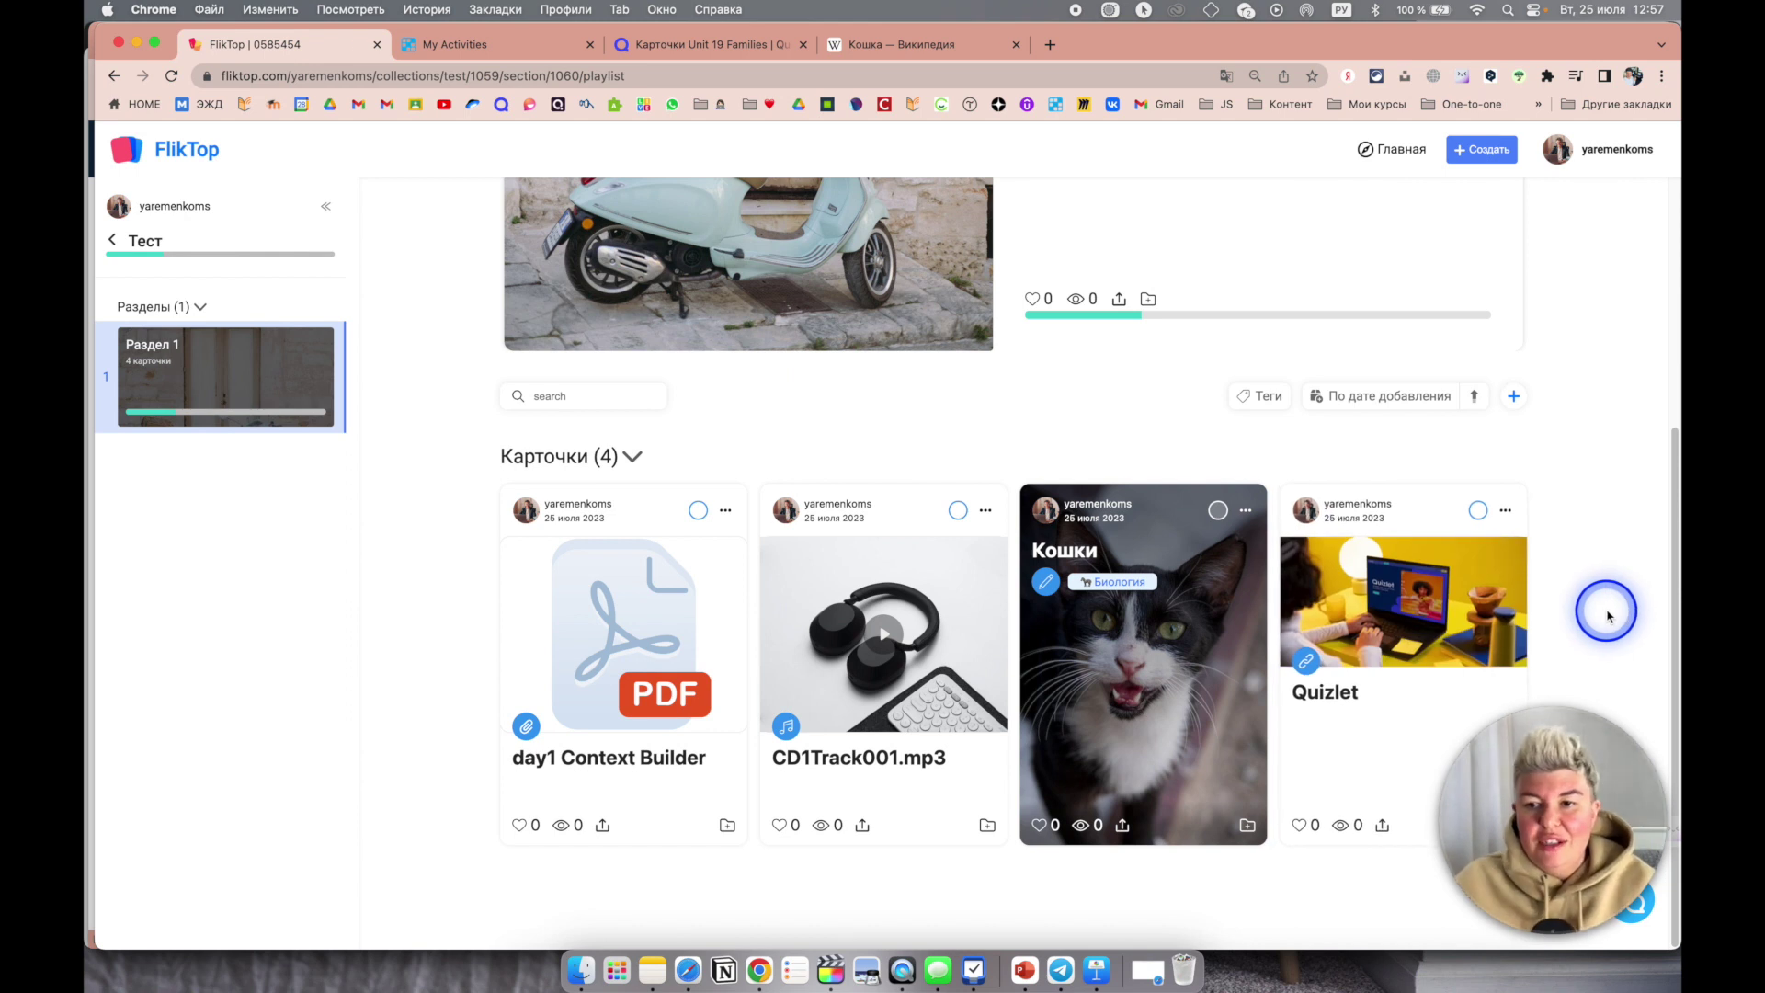
mouse_move(1466, 658)
scroll(1431, 608, down, 2)
click(1396, 634)
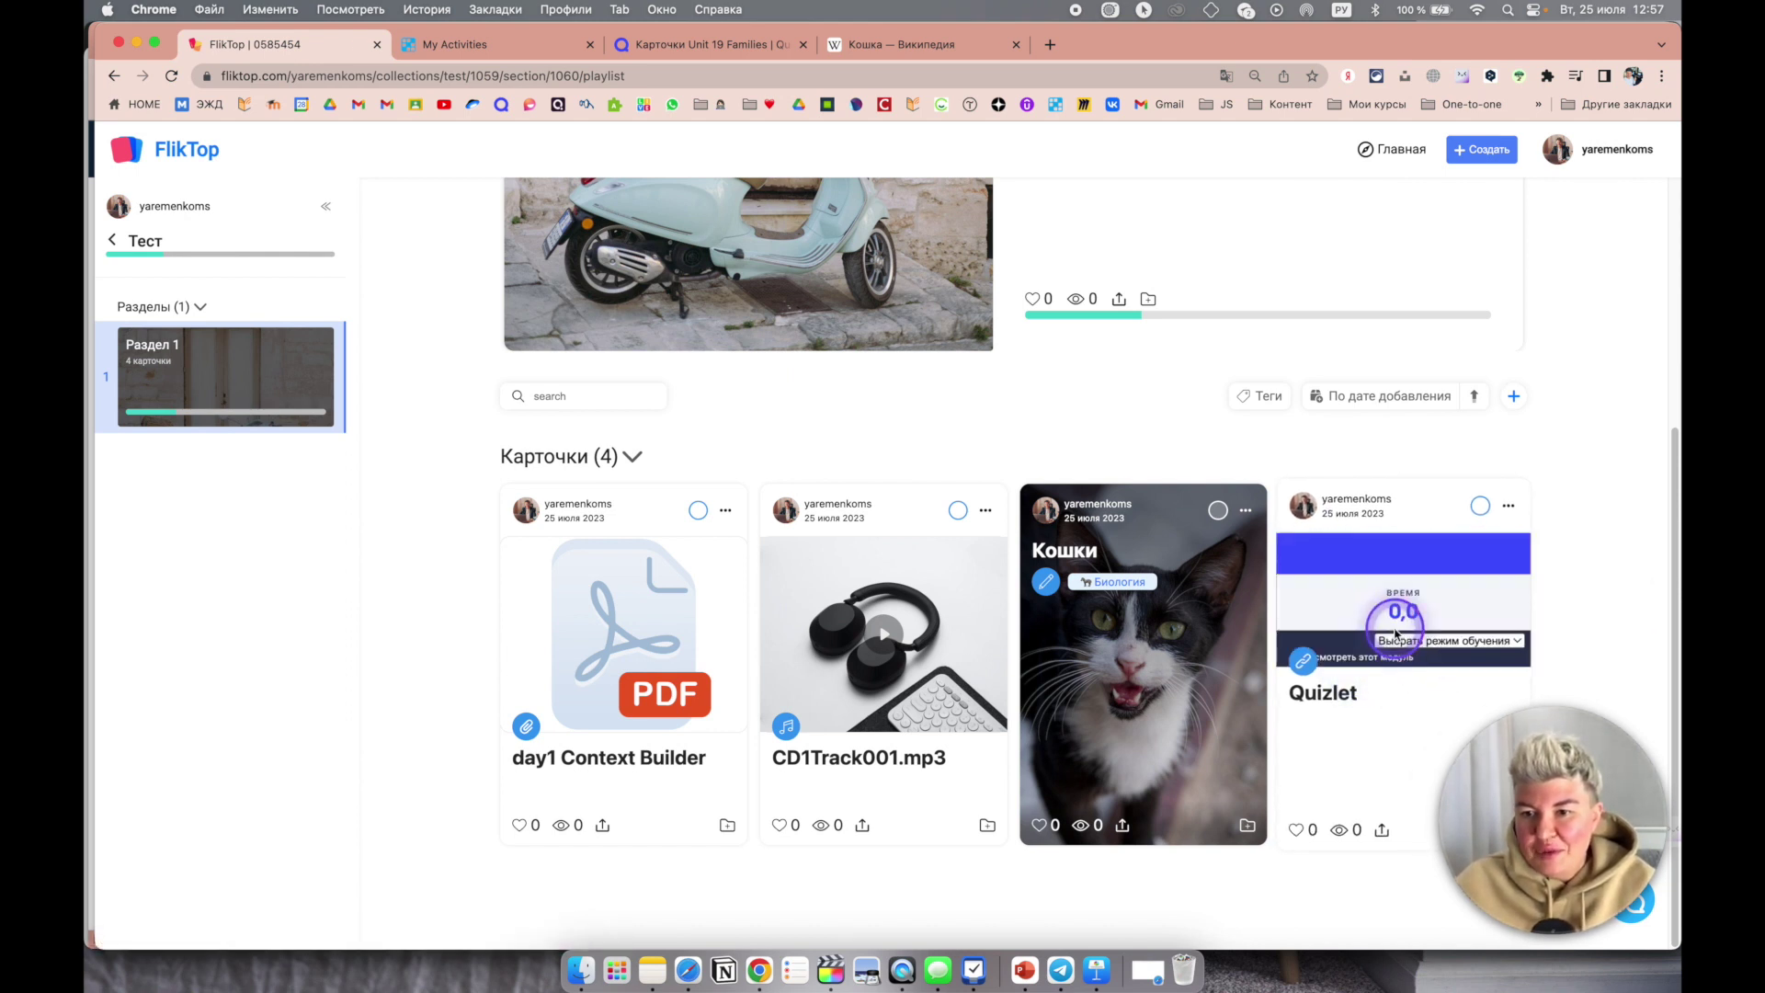
click(1474, 639)
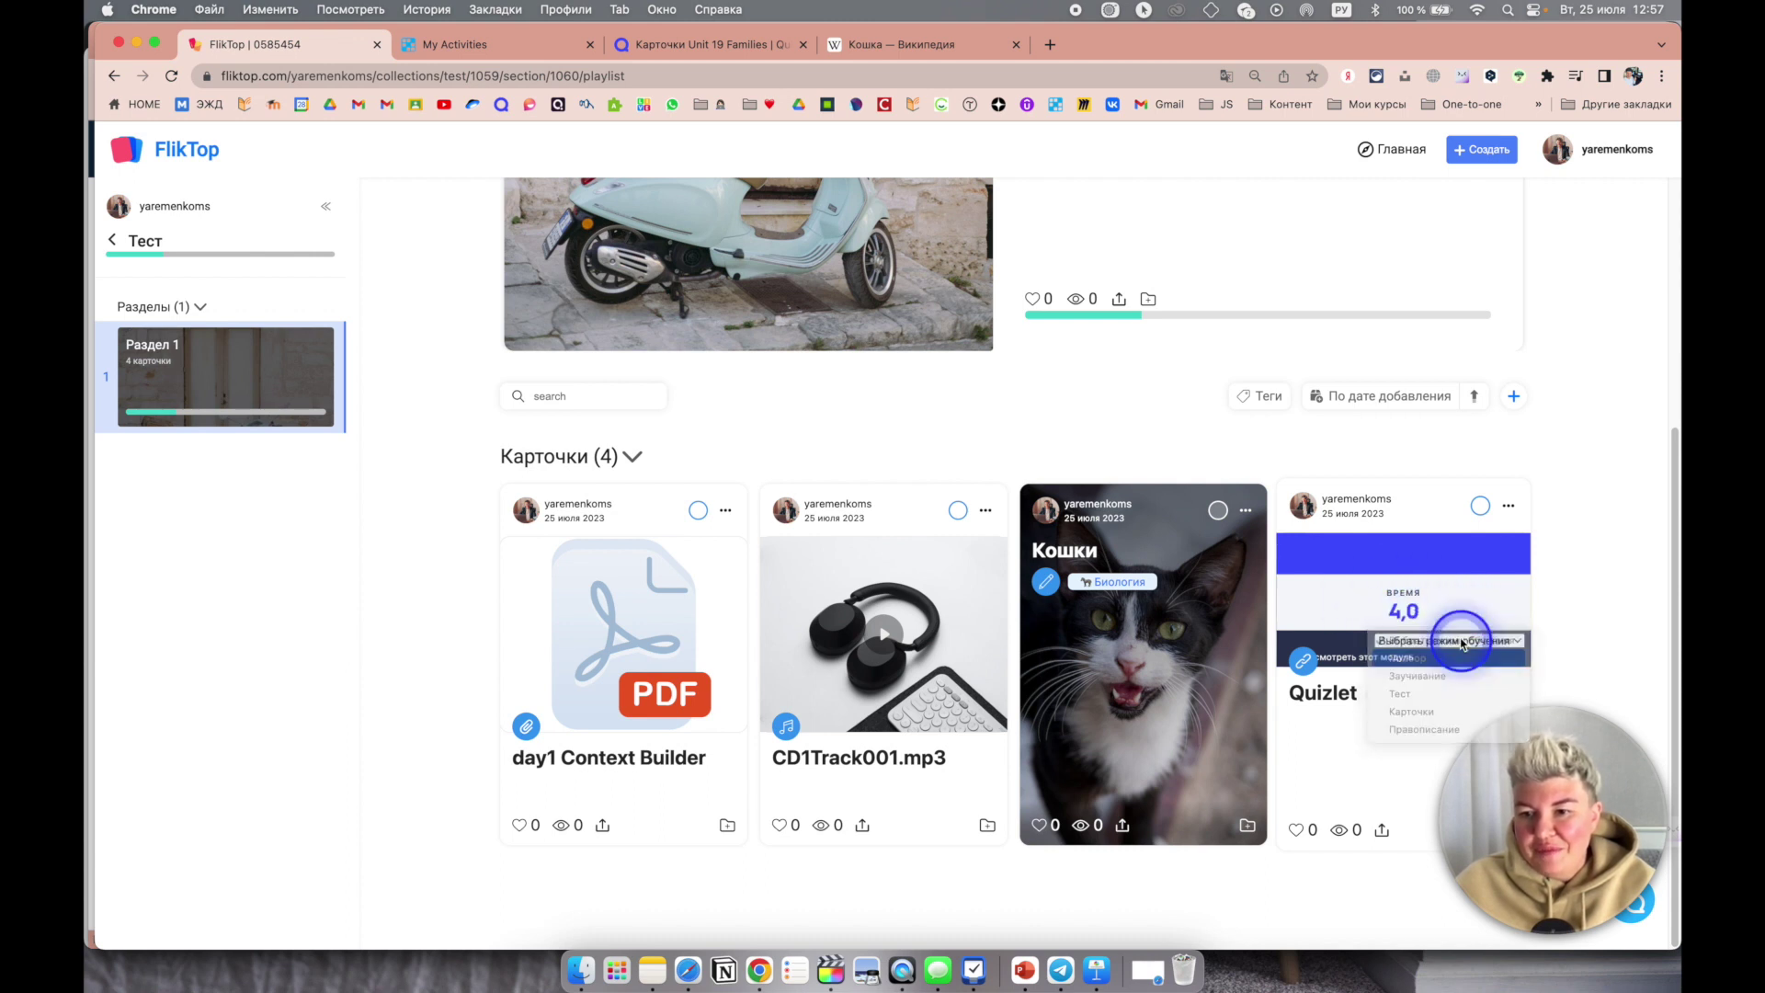
click(1458, 643)
Step: Start a new photo card in Раздел 1 and use the Unsplash photo of two laughing people at a laptop as its cover
click(1516, 397)
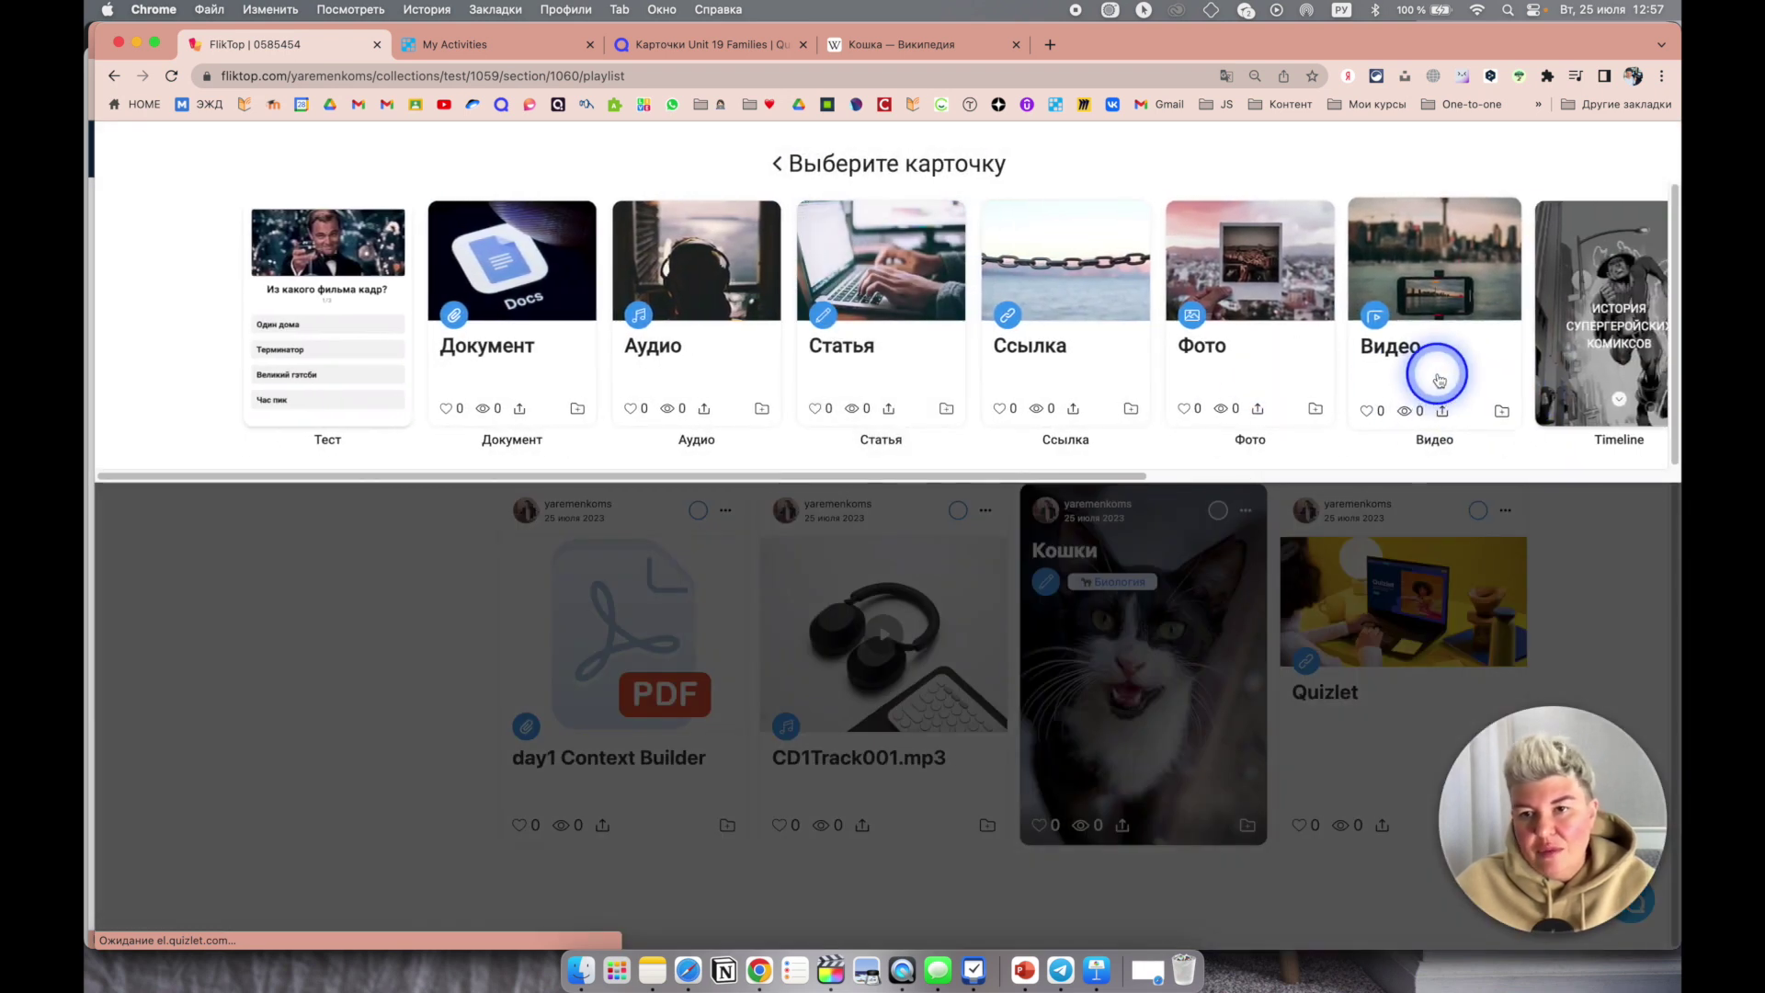
click(1264, 372)
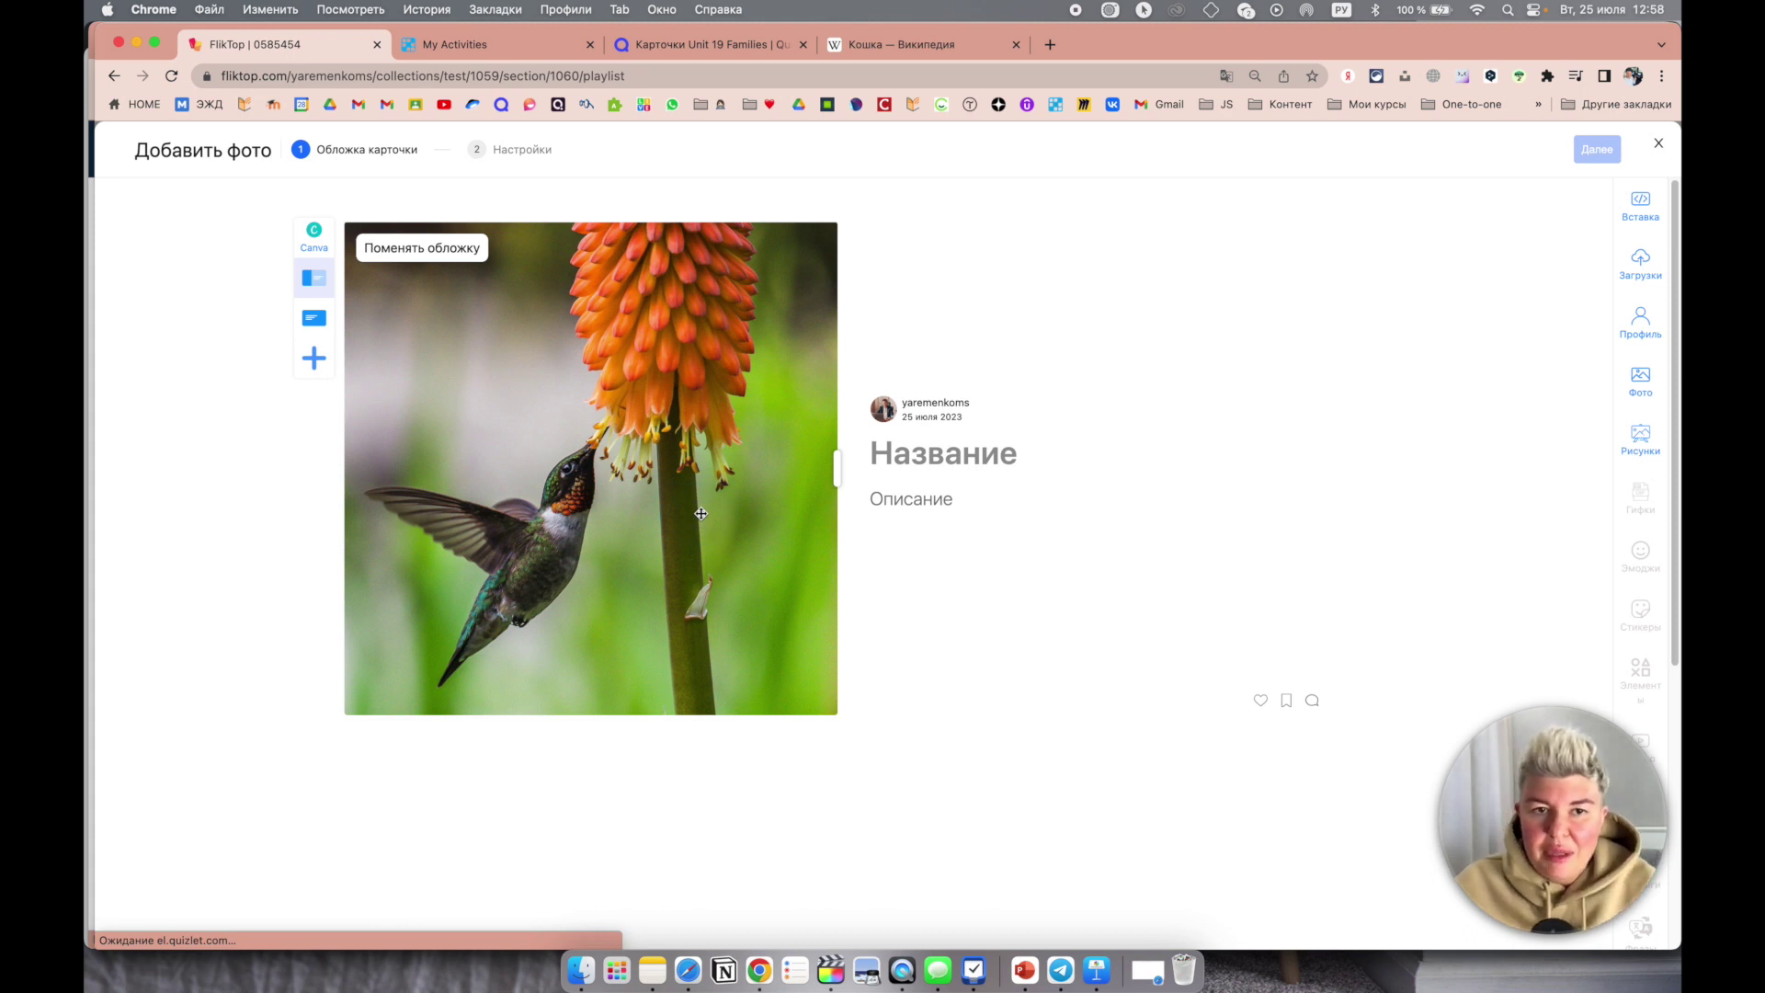
click(463, 250)
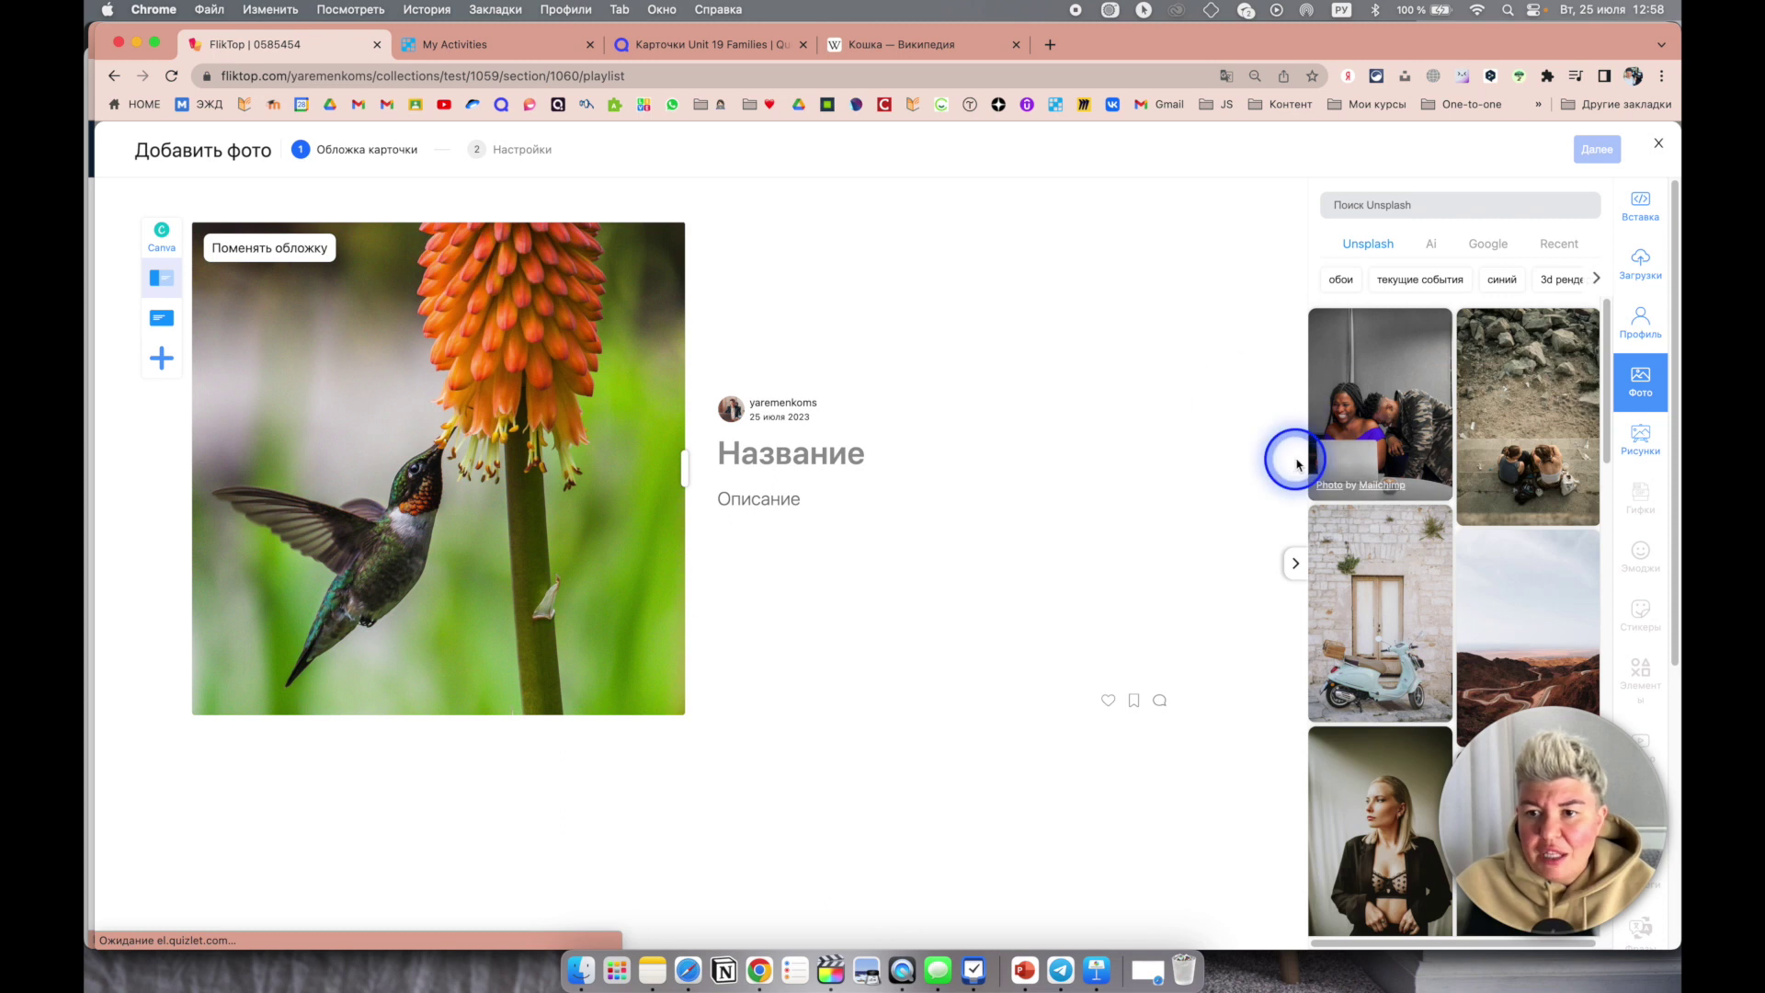
click(1390, 425)
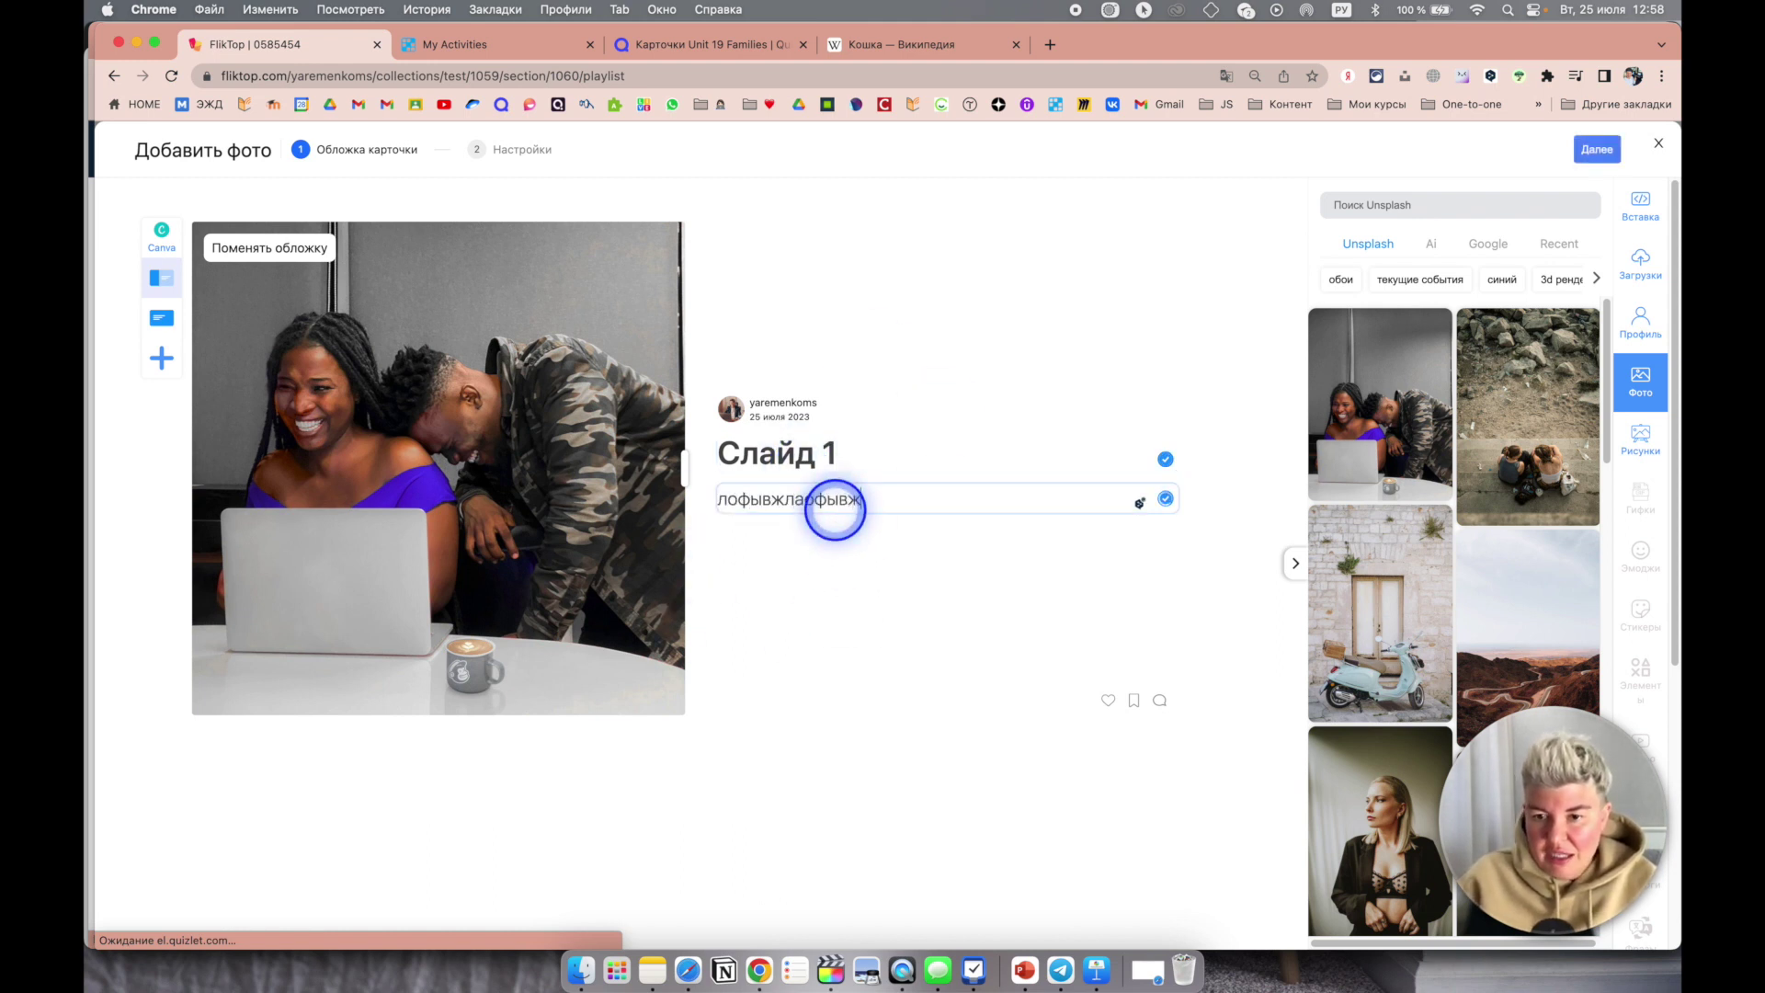
Step: Title the first slide "Слайд 1" and describe it in three lines: "лофывжлаофывжалоыфв", "длываофжывлоафыжвдло" and "дылфвоафджылвоа"
key(Return)
text(длываофжывлоафыжвдло)
key(Return)
text(дылфвоафджылвоа)
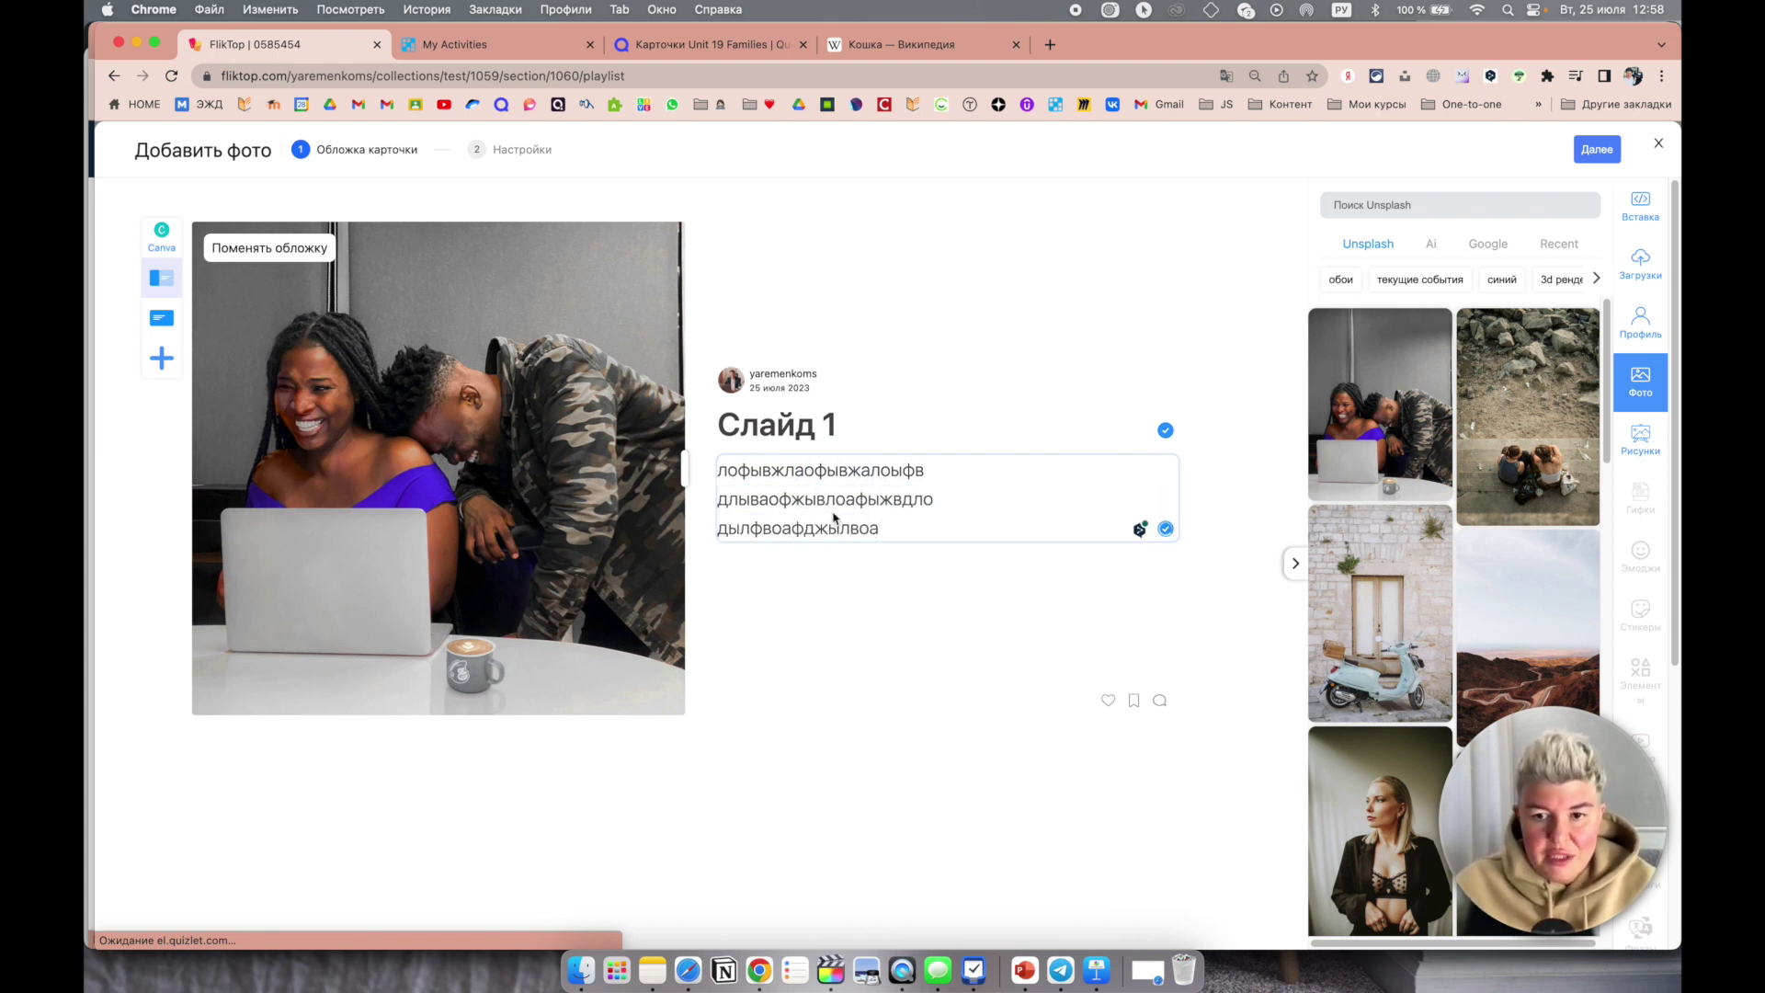
Step: Add a second slide with the full-width image layout and the Unsplash photo of women in pink shirts holding up shoes
click(160, 361)
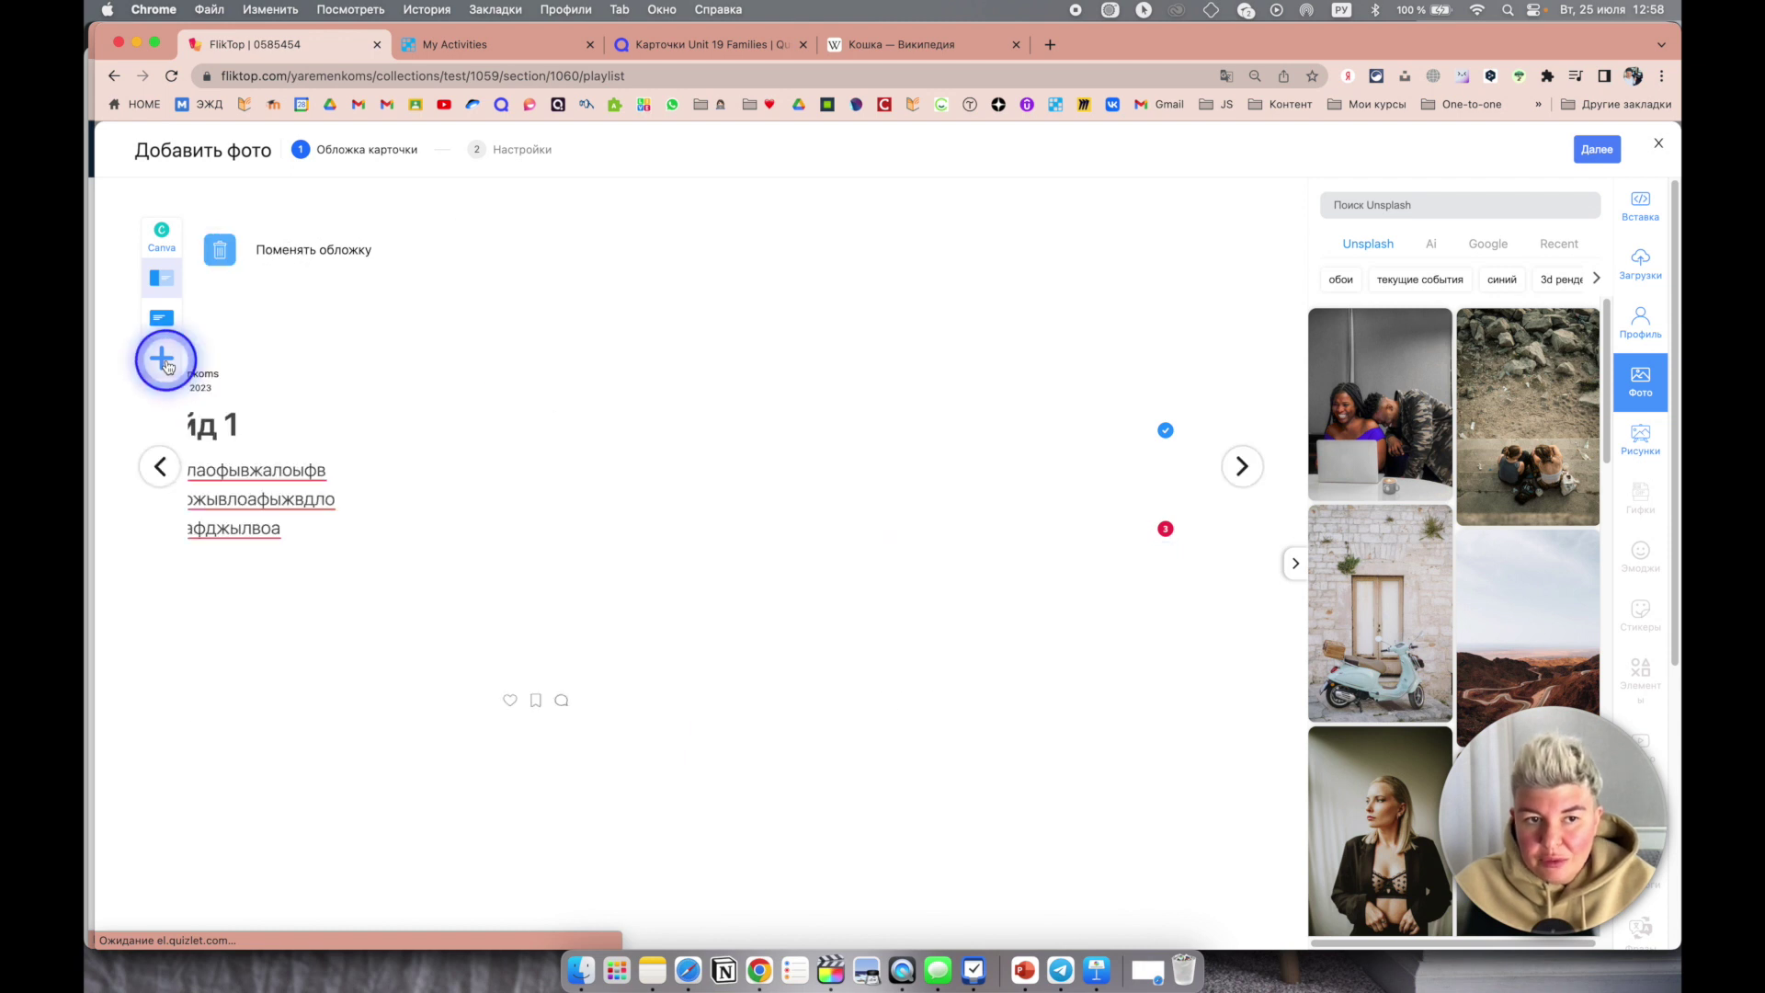
click(166, 318)
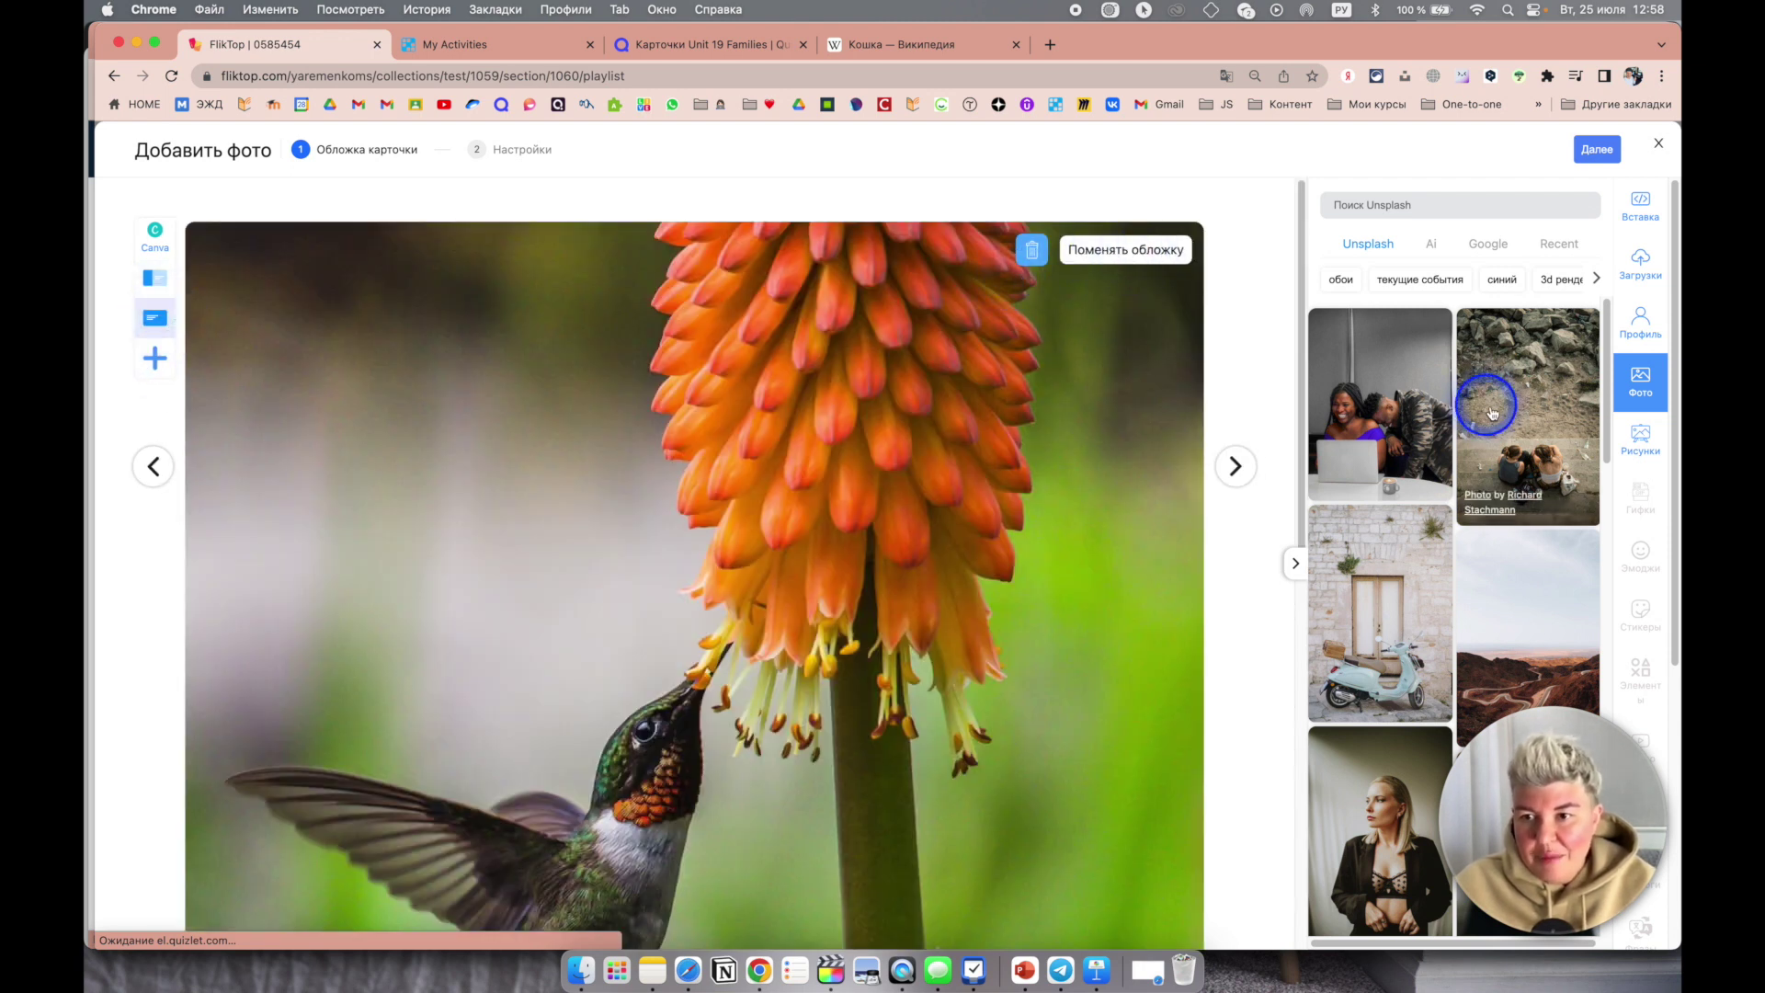
scroll(1426, 631, down, 5)
click(1430, 634)
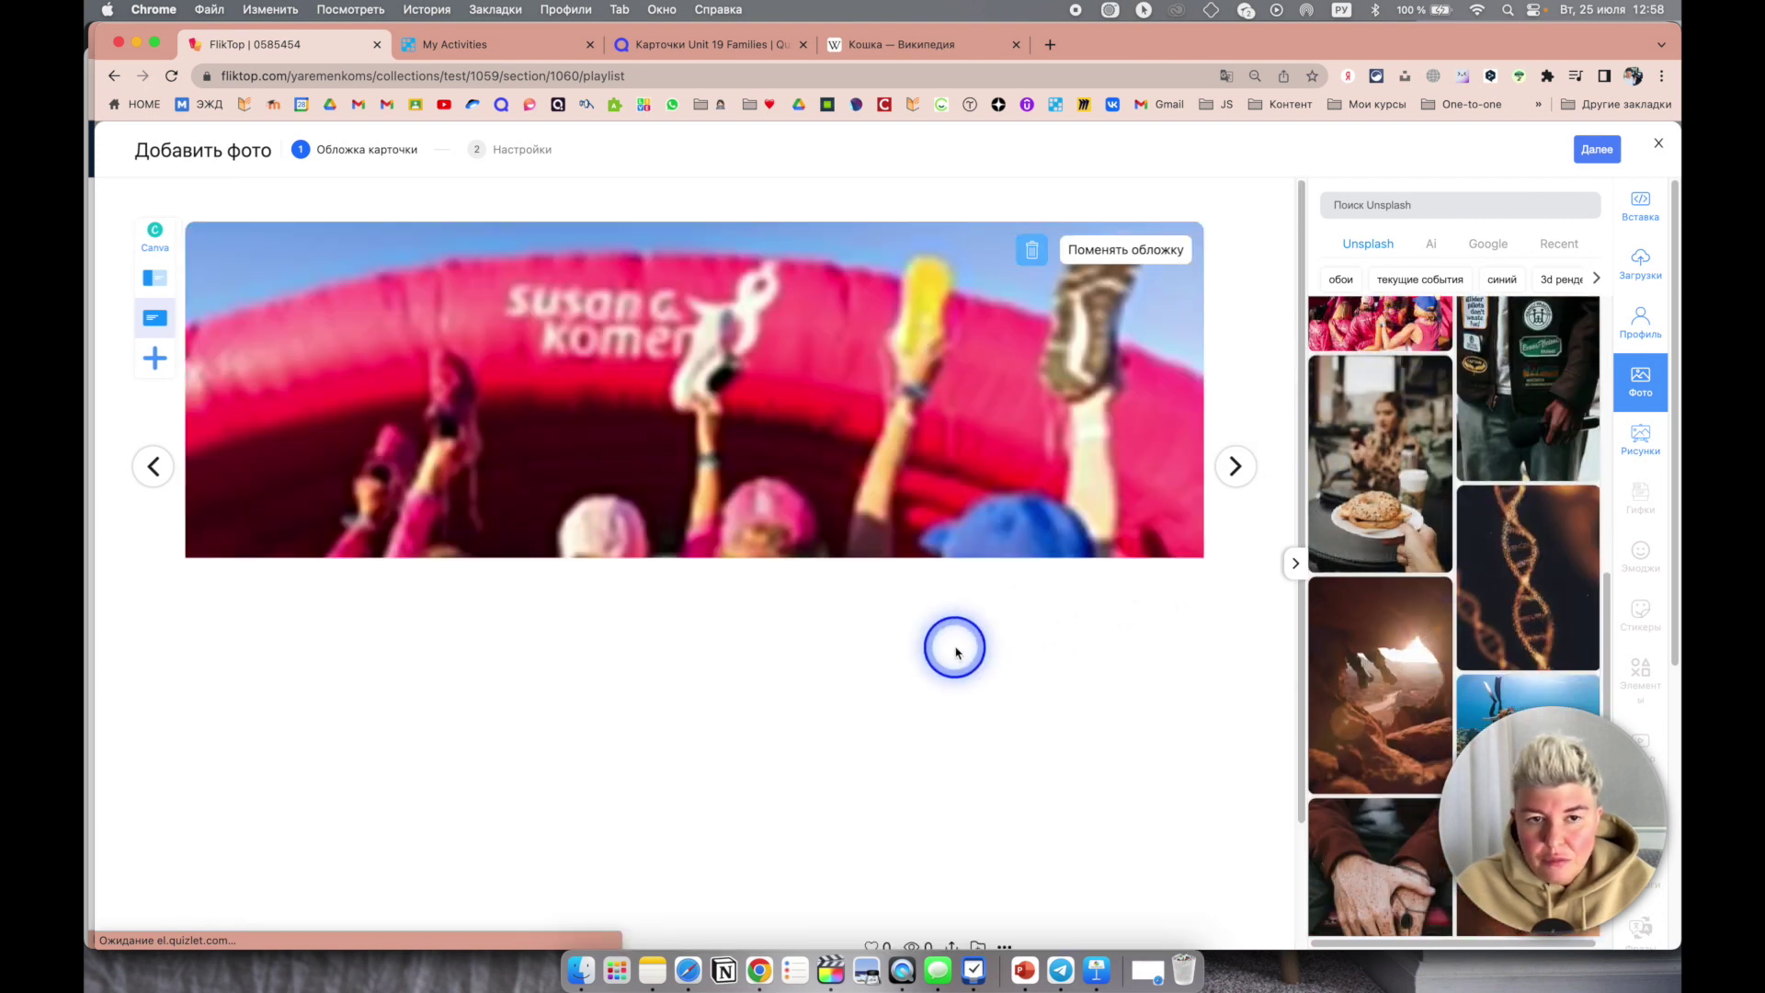
Step: Title the second slide "авыаоыфвжлаофвыж" and enter placeholder text beginning with "алфо" as its description
scroll(847, 662, down, 3)
click(538, 836)
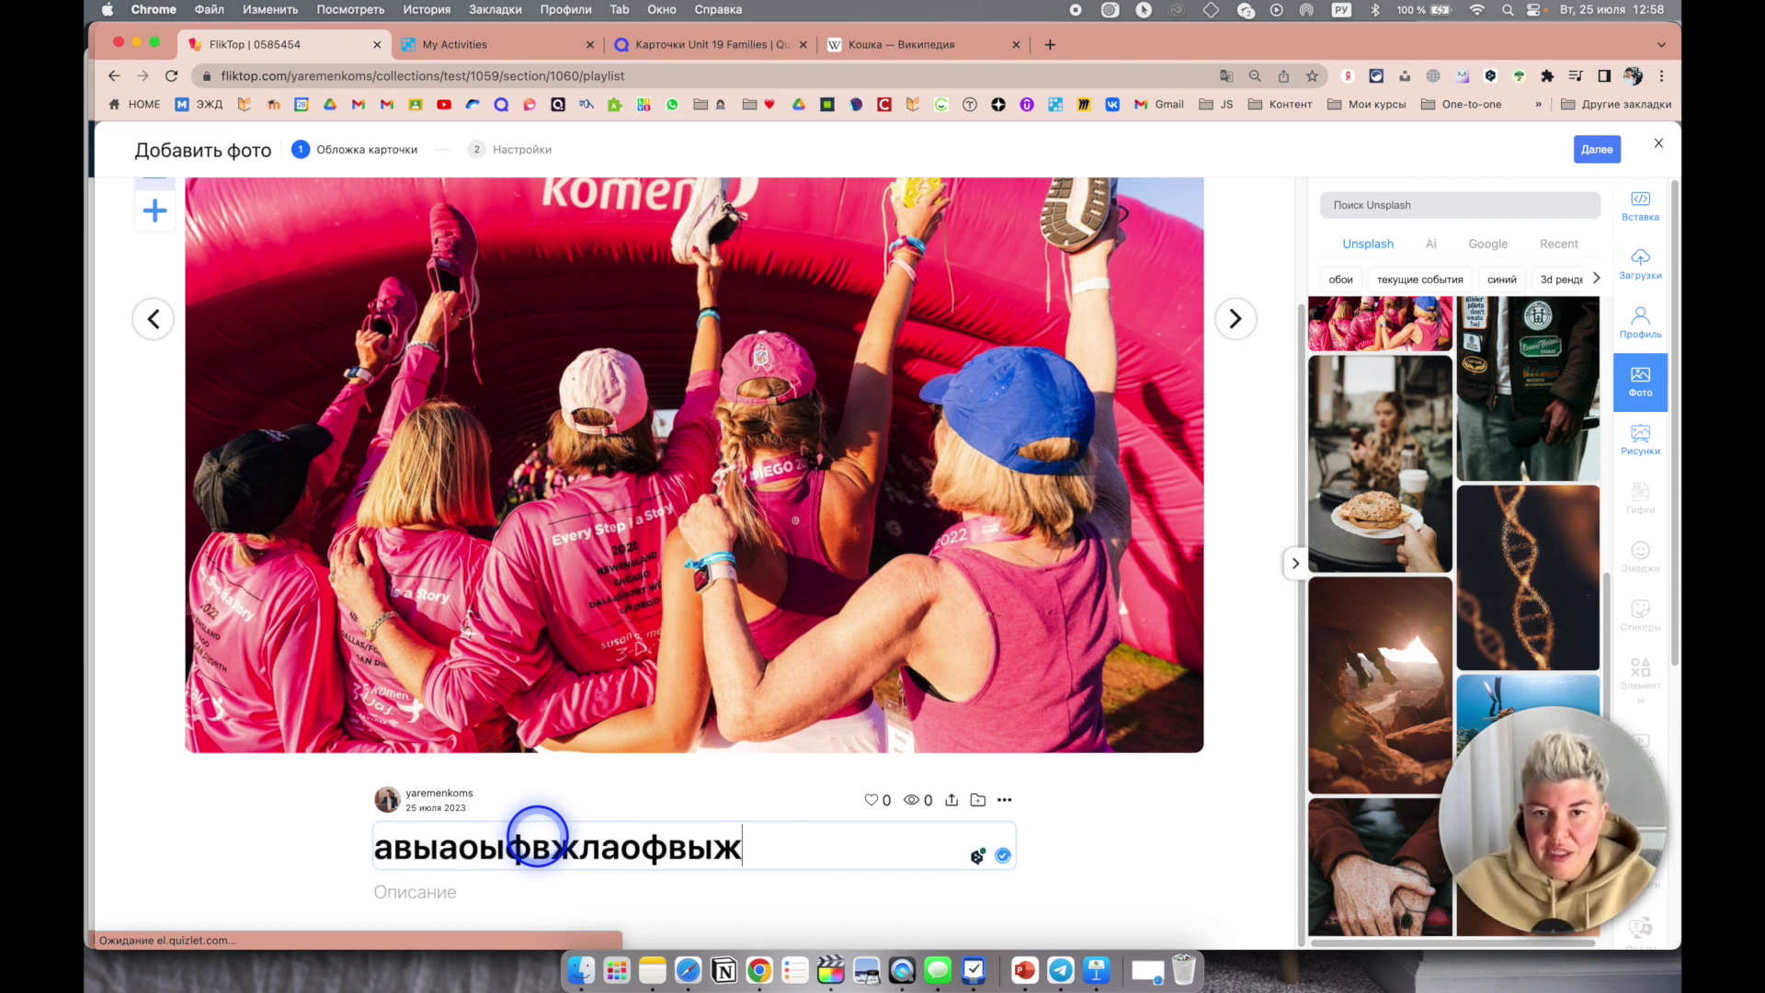
click(485, 894)
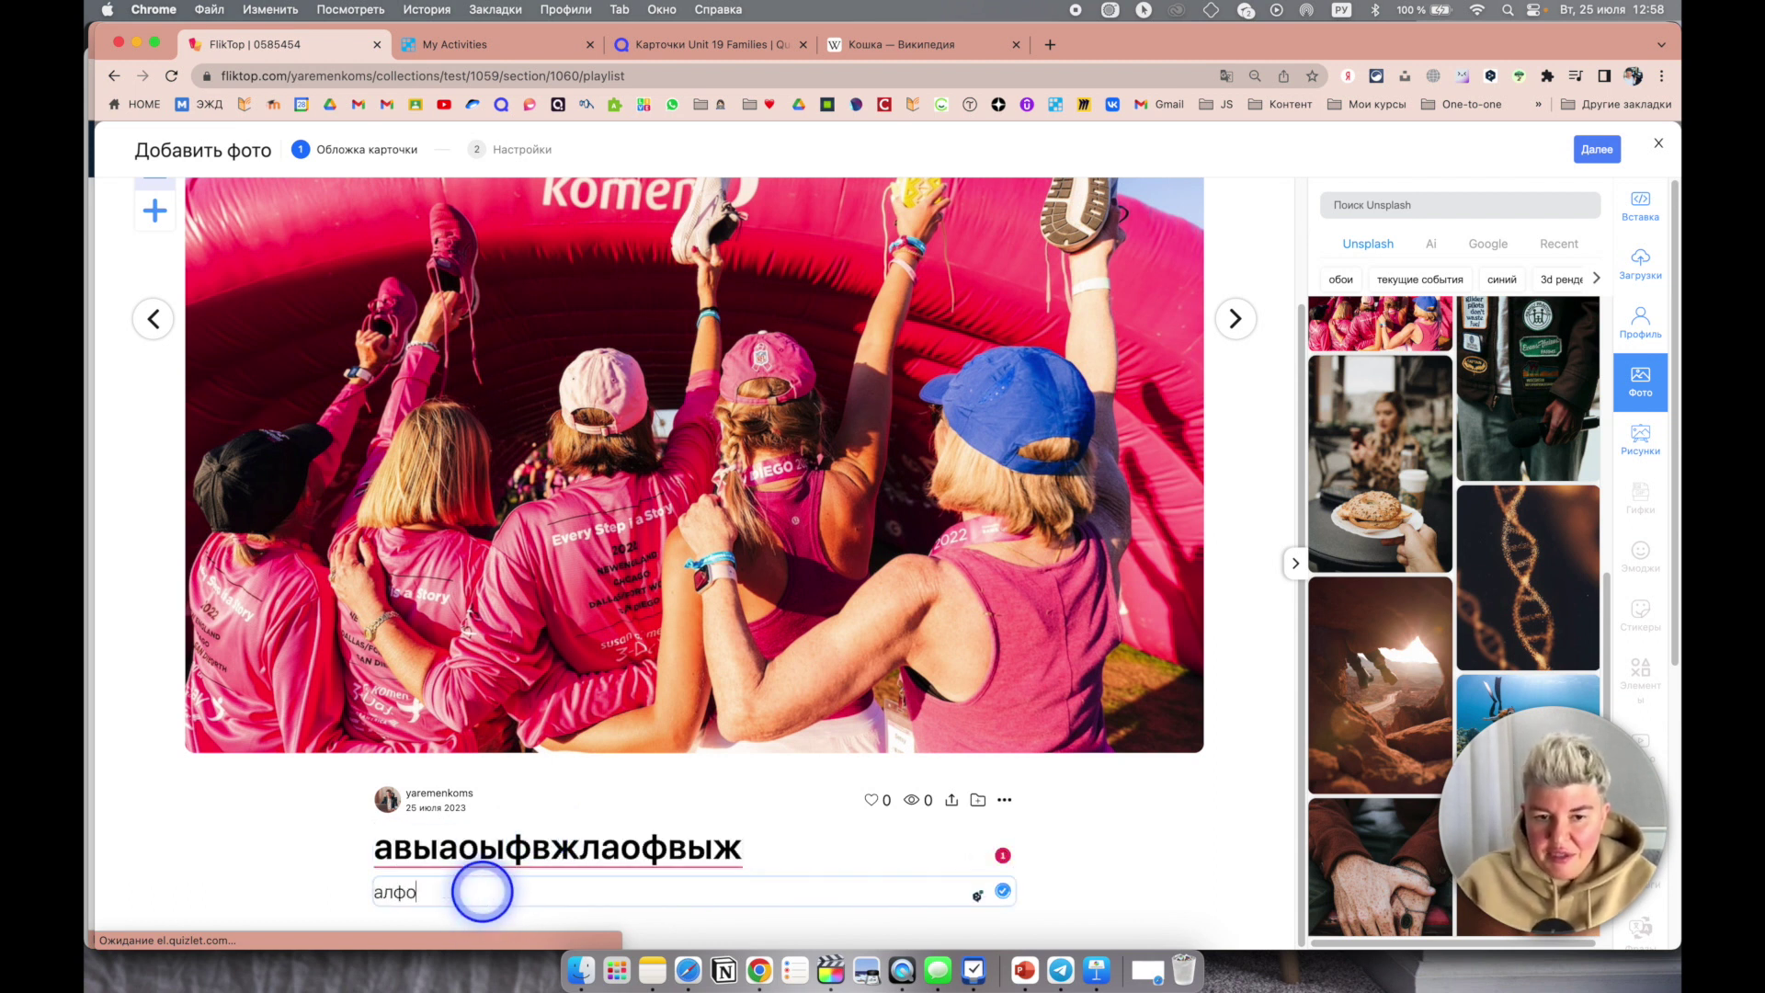
Step: Add a third slide with the Unsplash photo of a bagel on a plate and narrow its image area
scroll(187, 485, up, 3)
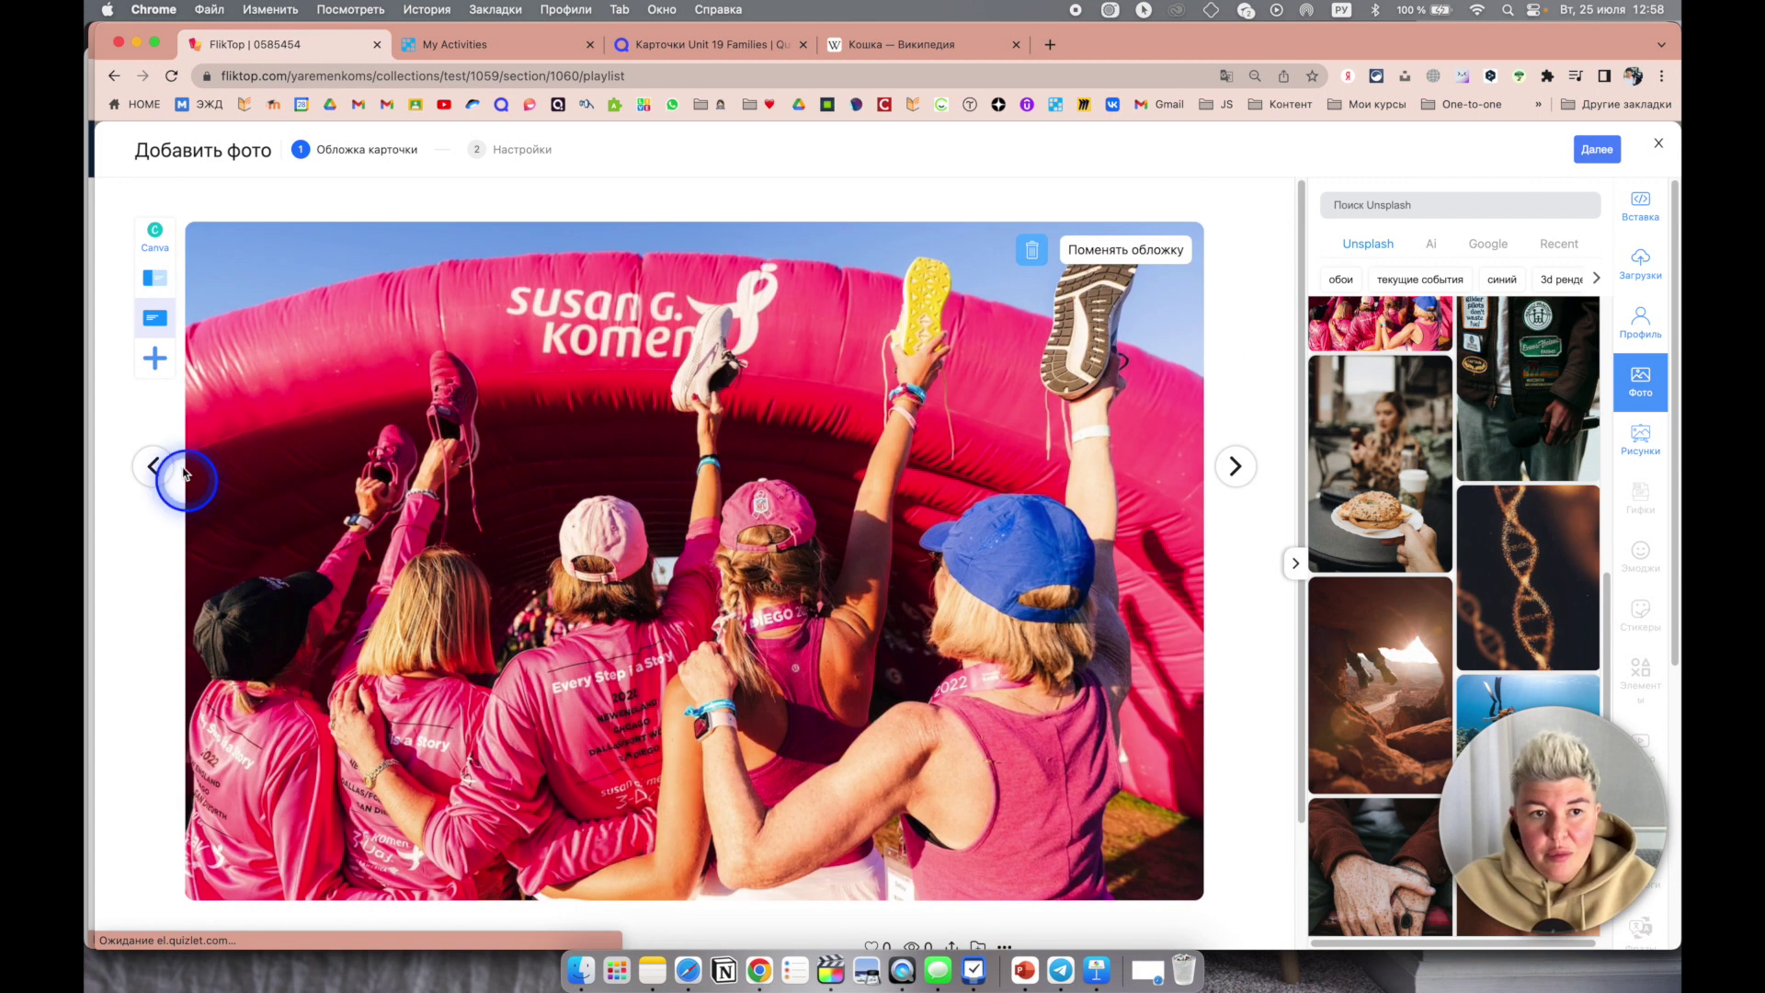
click(158, 353)
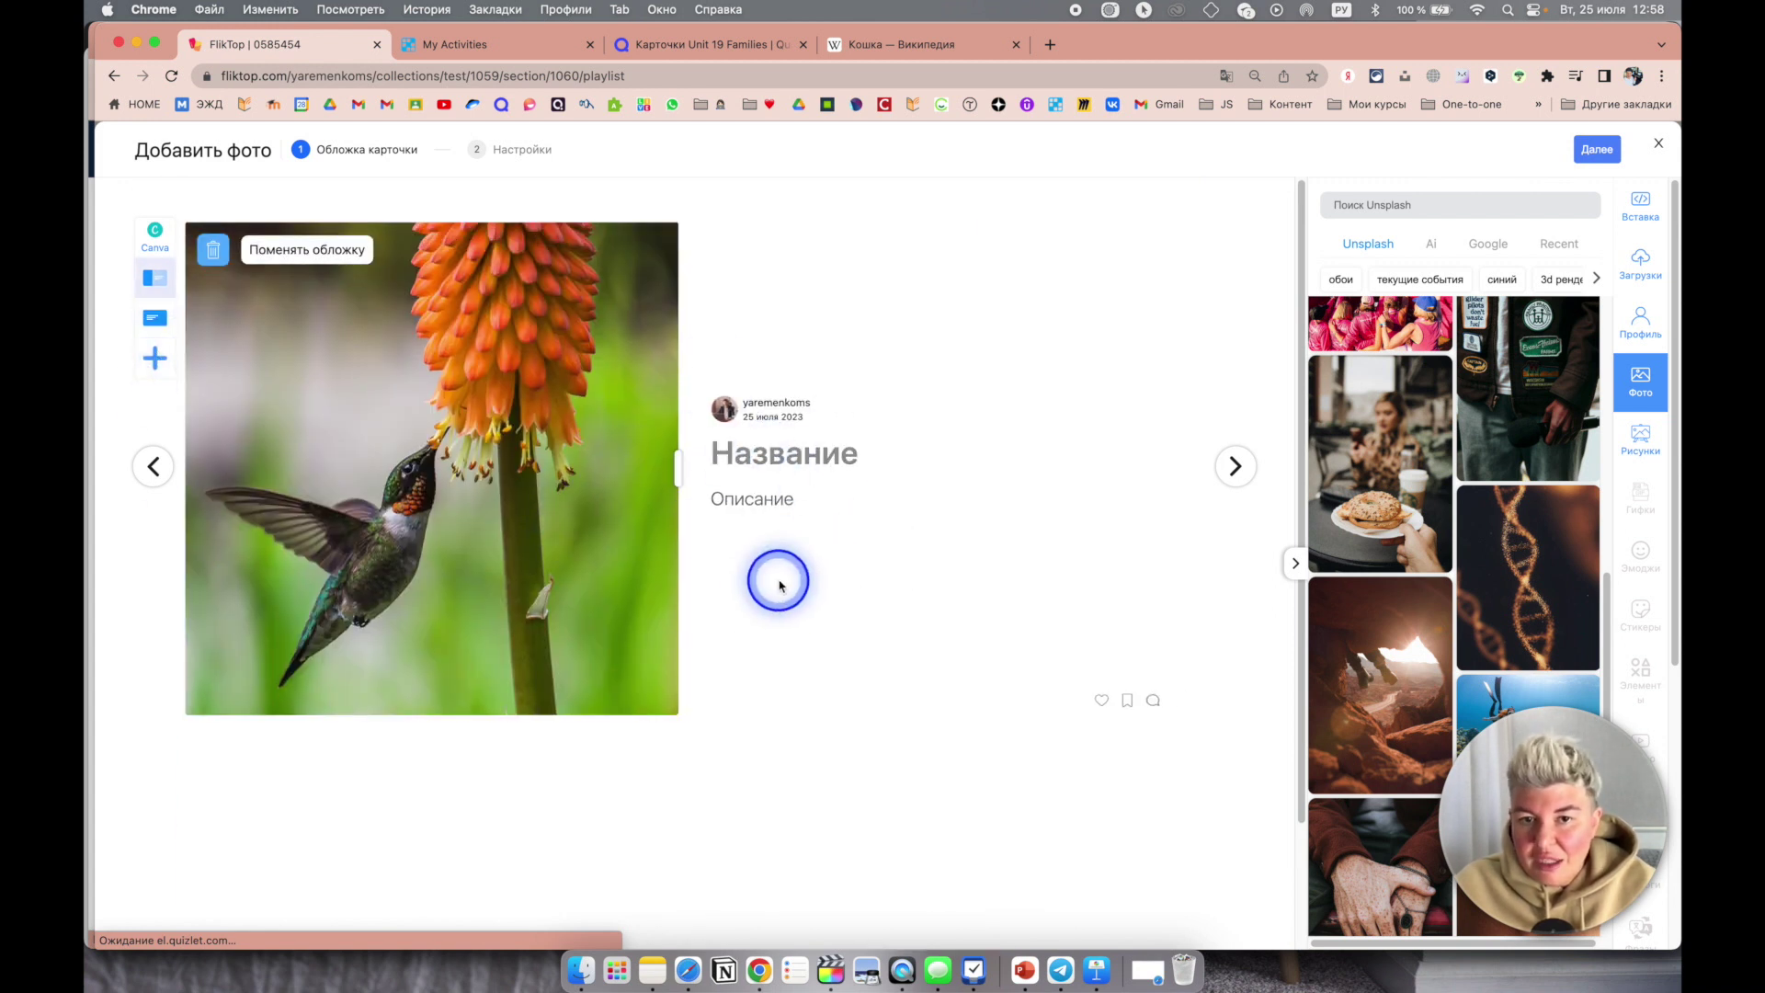
click(1379, 501)
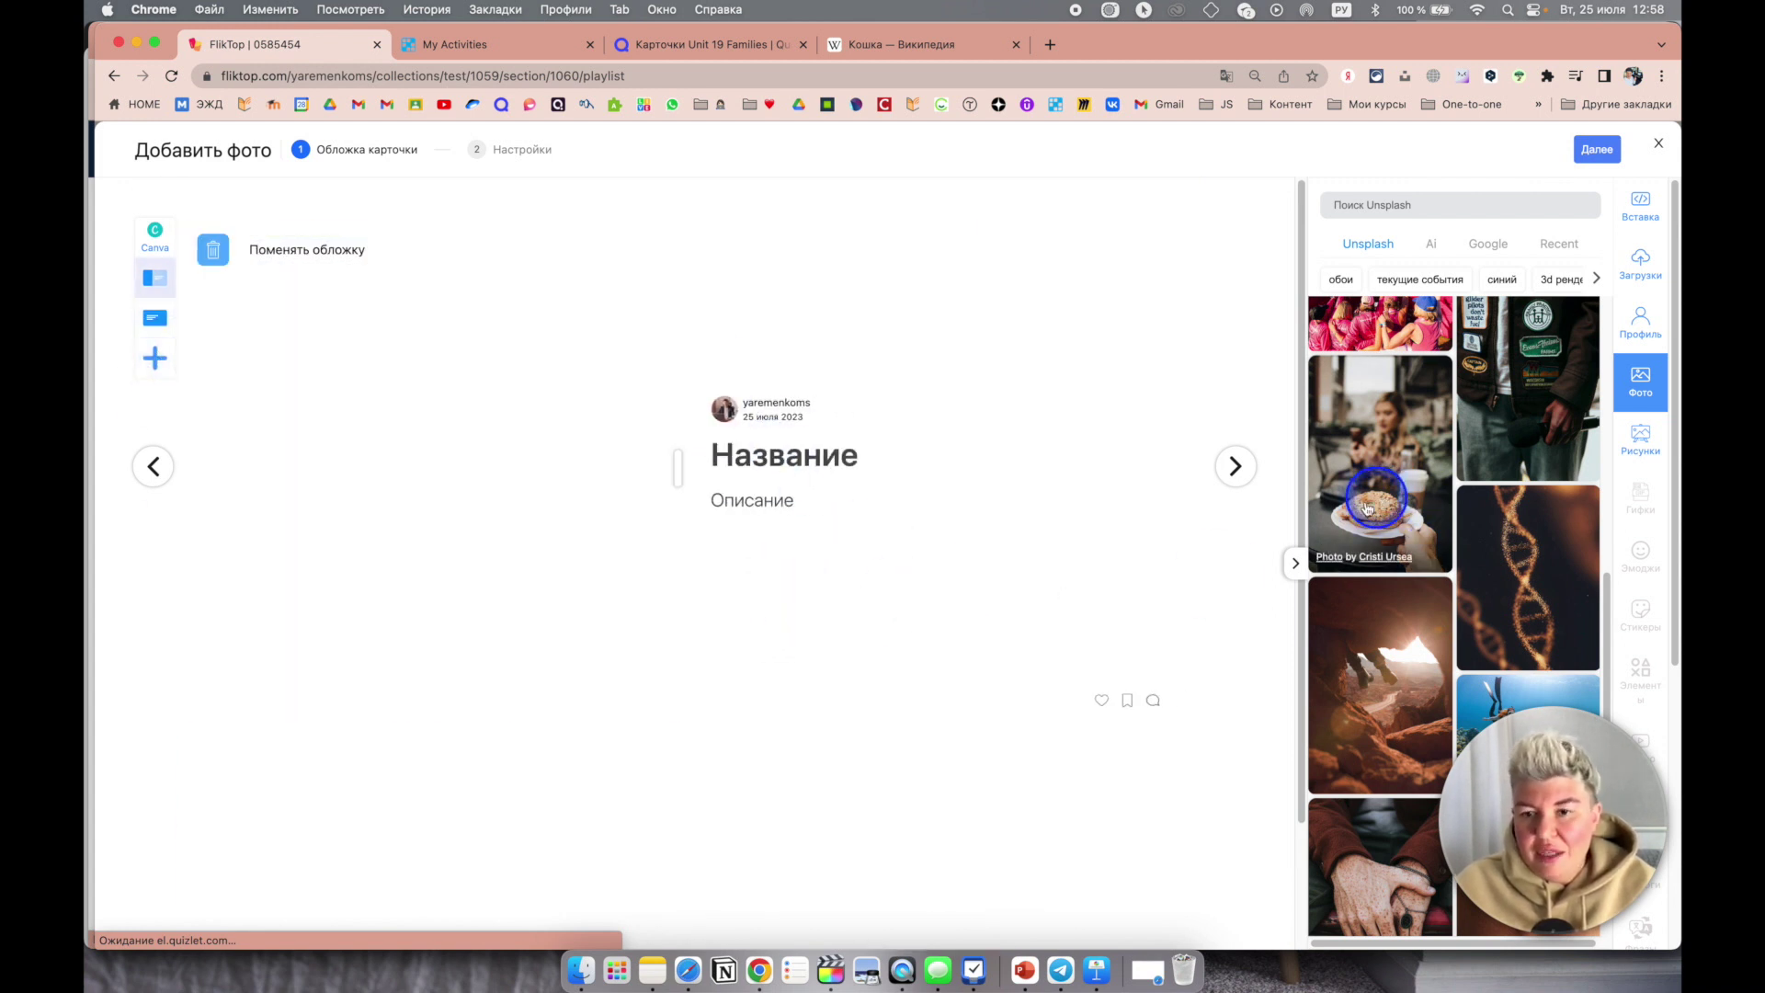
drag(679, 476, 574, 476)
Step: Title the third slide "аывфаыфв" and describe it in two lines: "ывафвыафываыф" and "ывафвыафы"
click(673, 462)
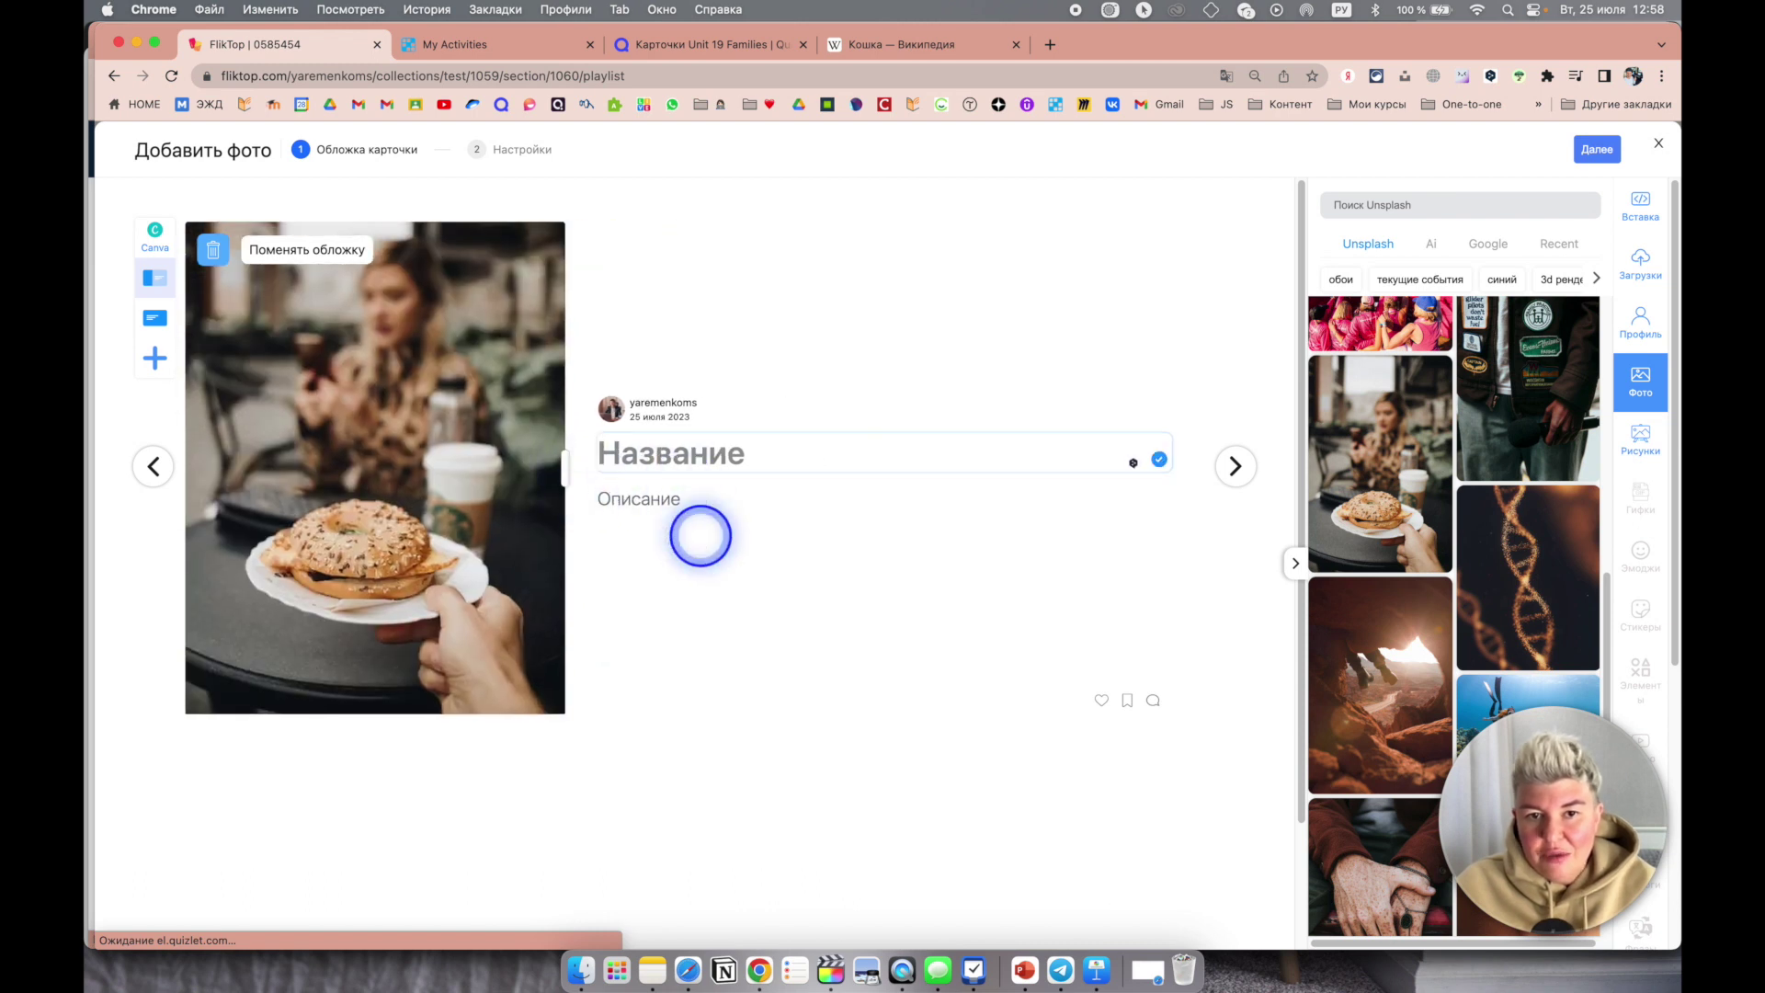
text(аывфаыфв)
click(721, 501)
text(ывафвыа)
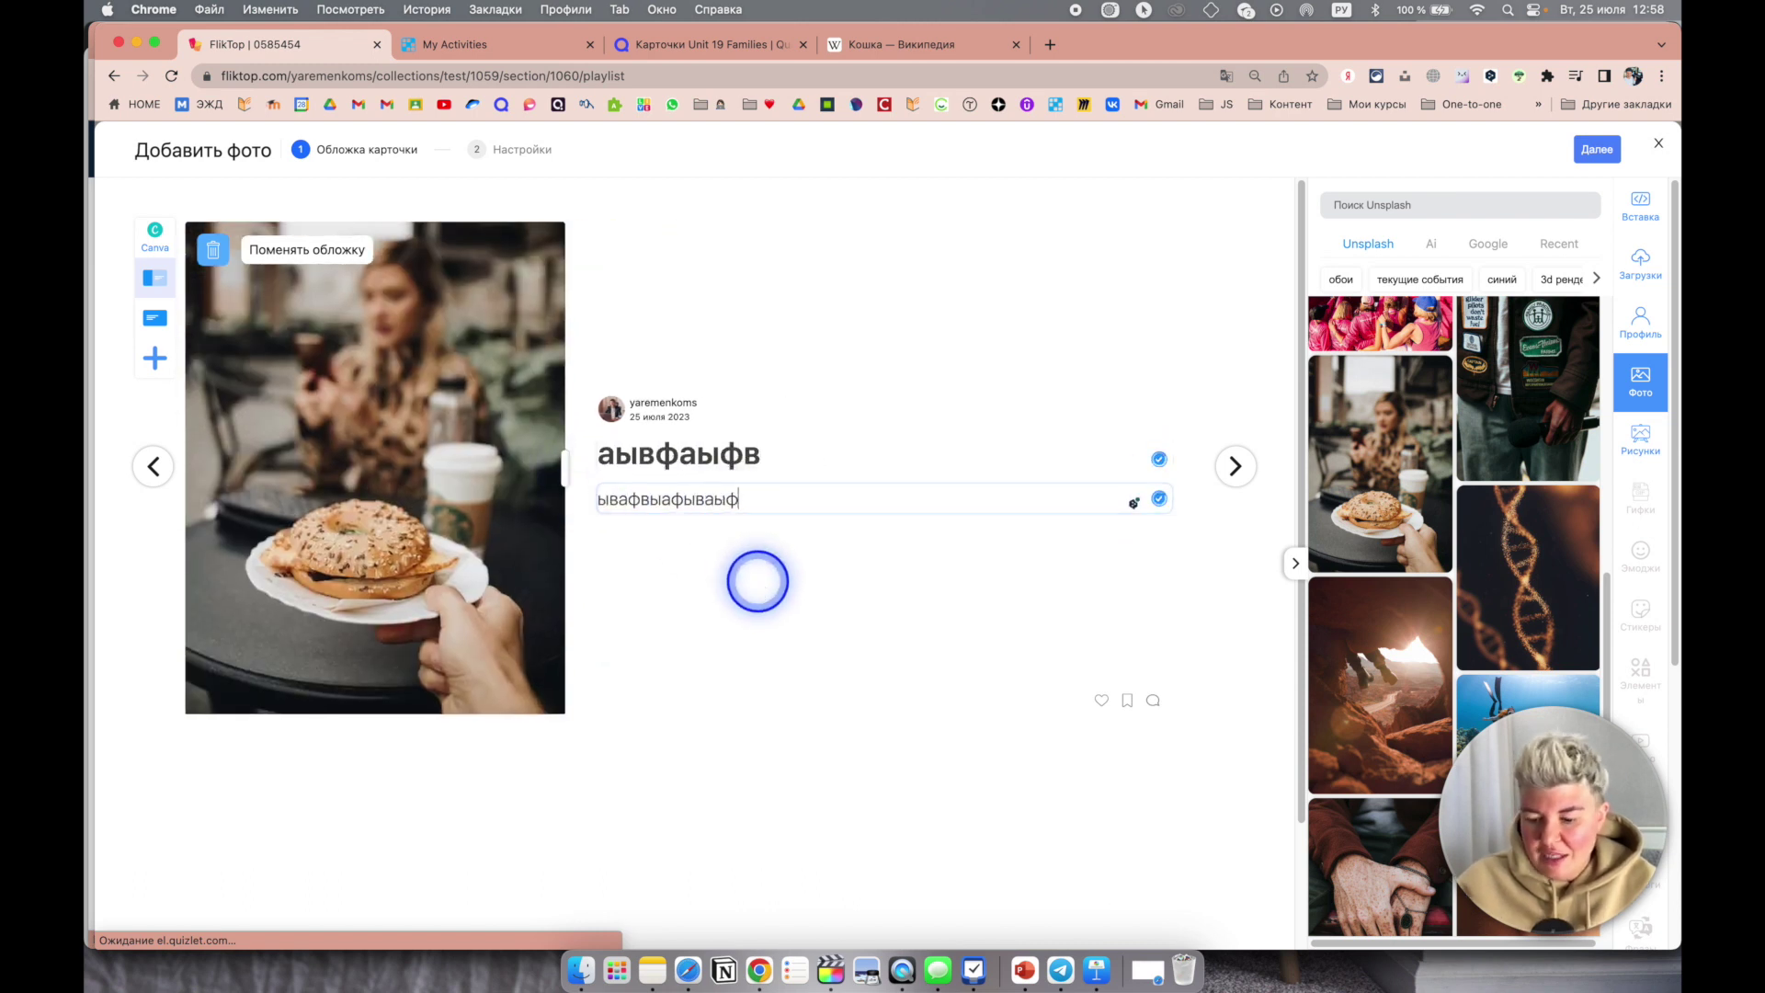
text(фываыф)
key(Return)
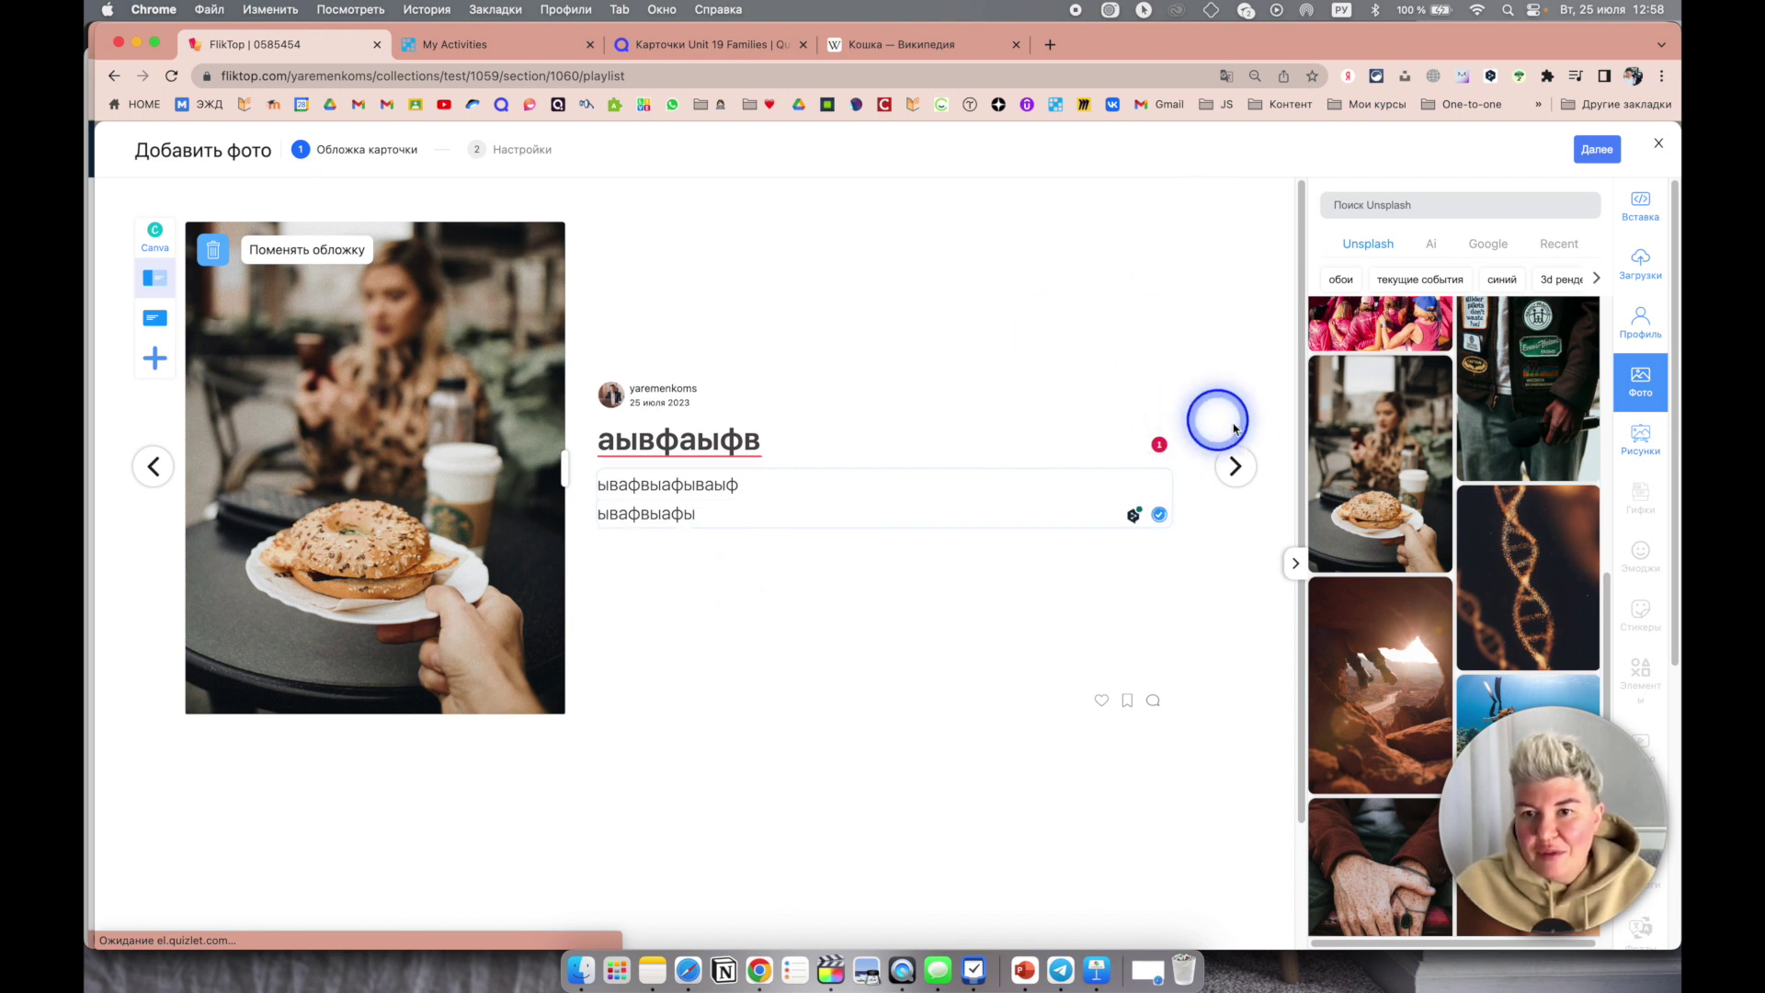
Step: Finish the slides and create the three-slide photo card with its default visibility and copying settings
click(1239, 466)
click(1238, 466)
click(1239, 466)
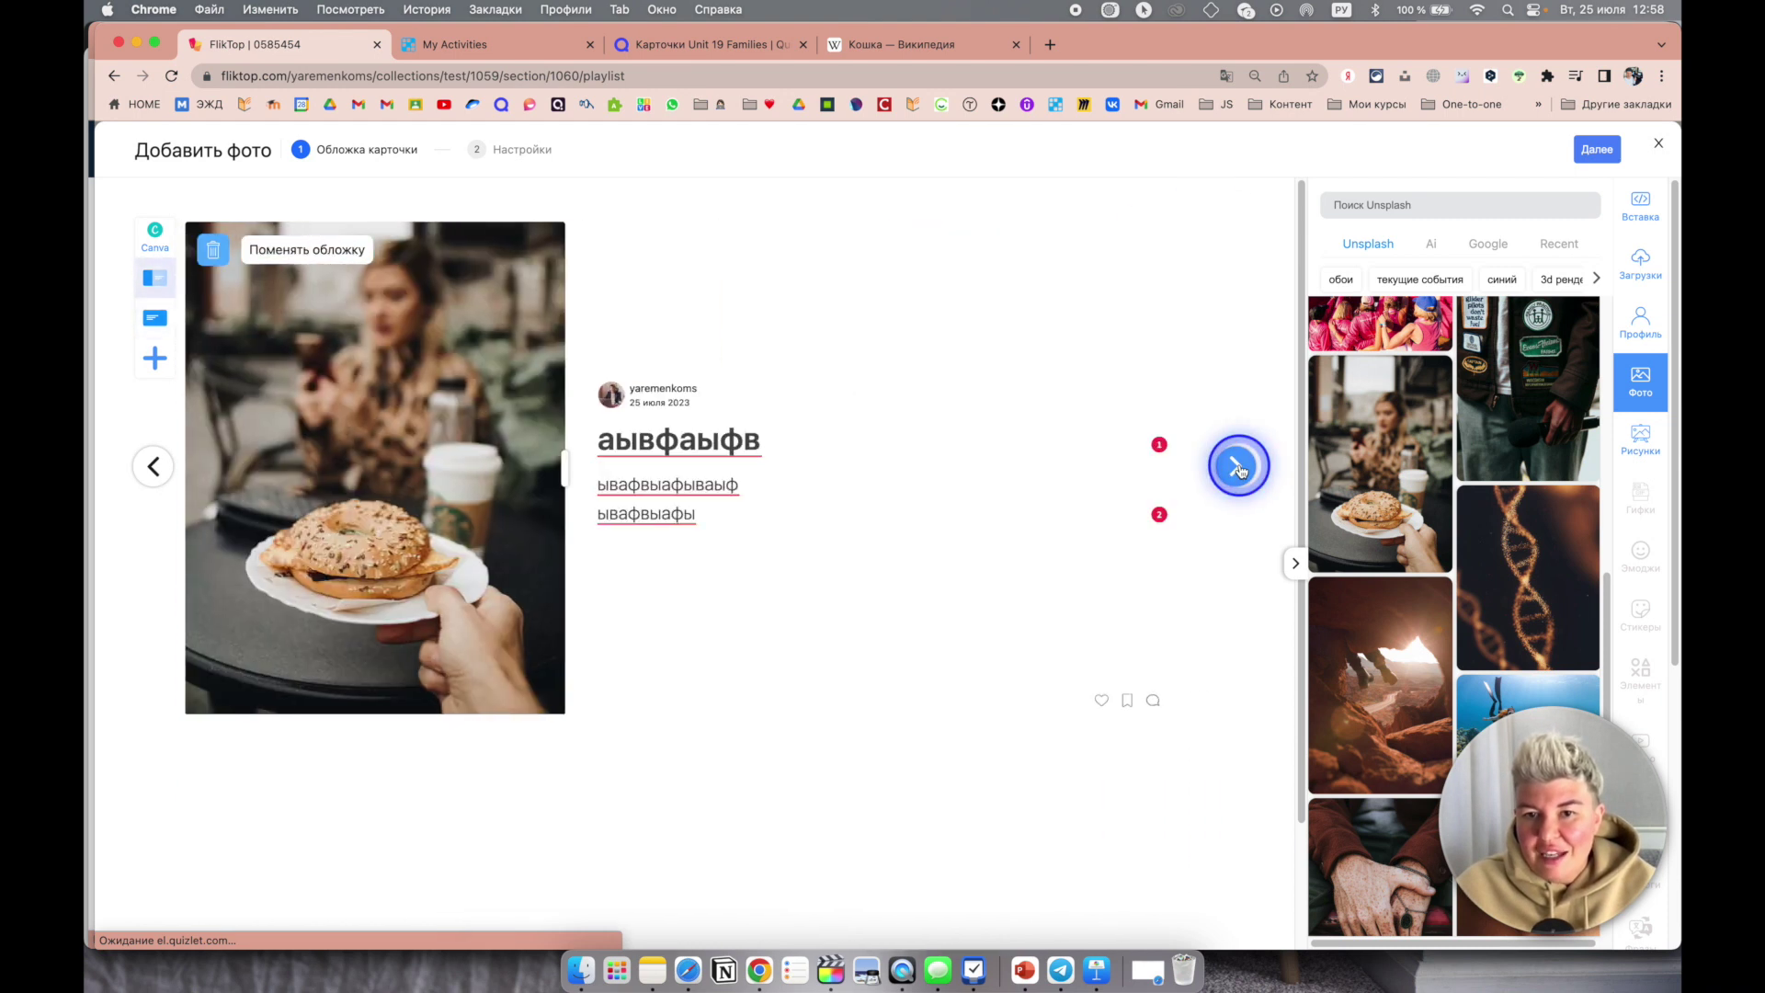
click(1585, 149)
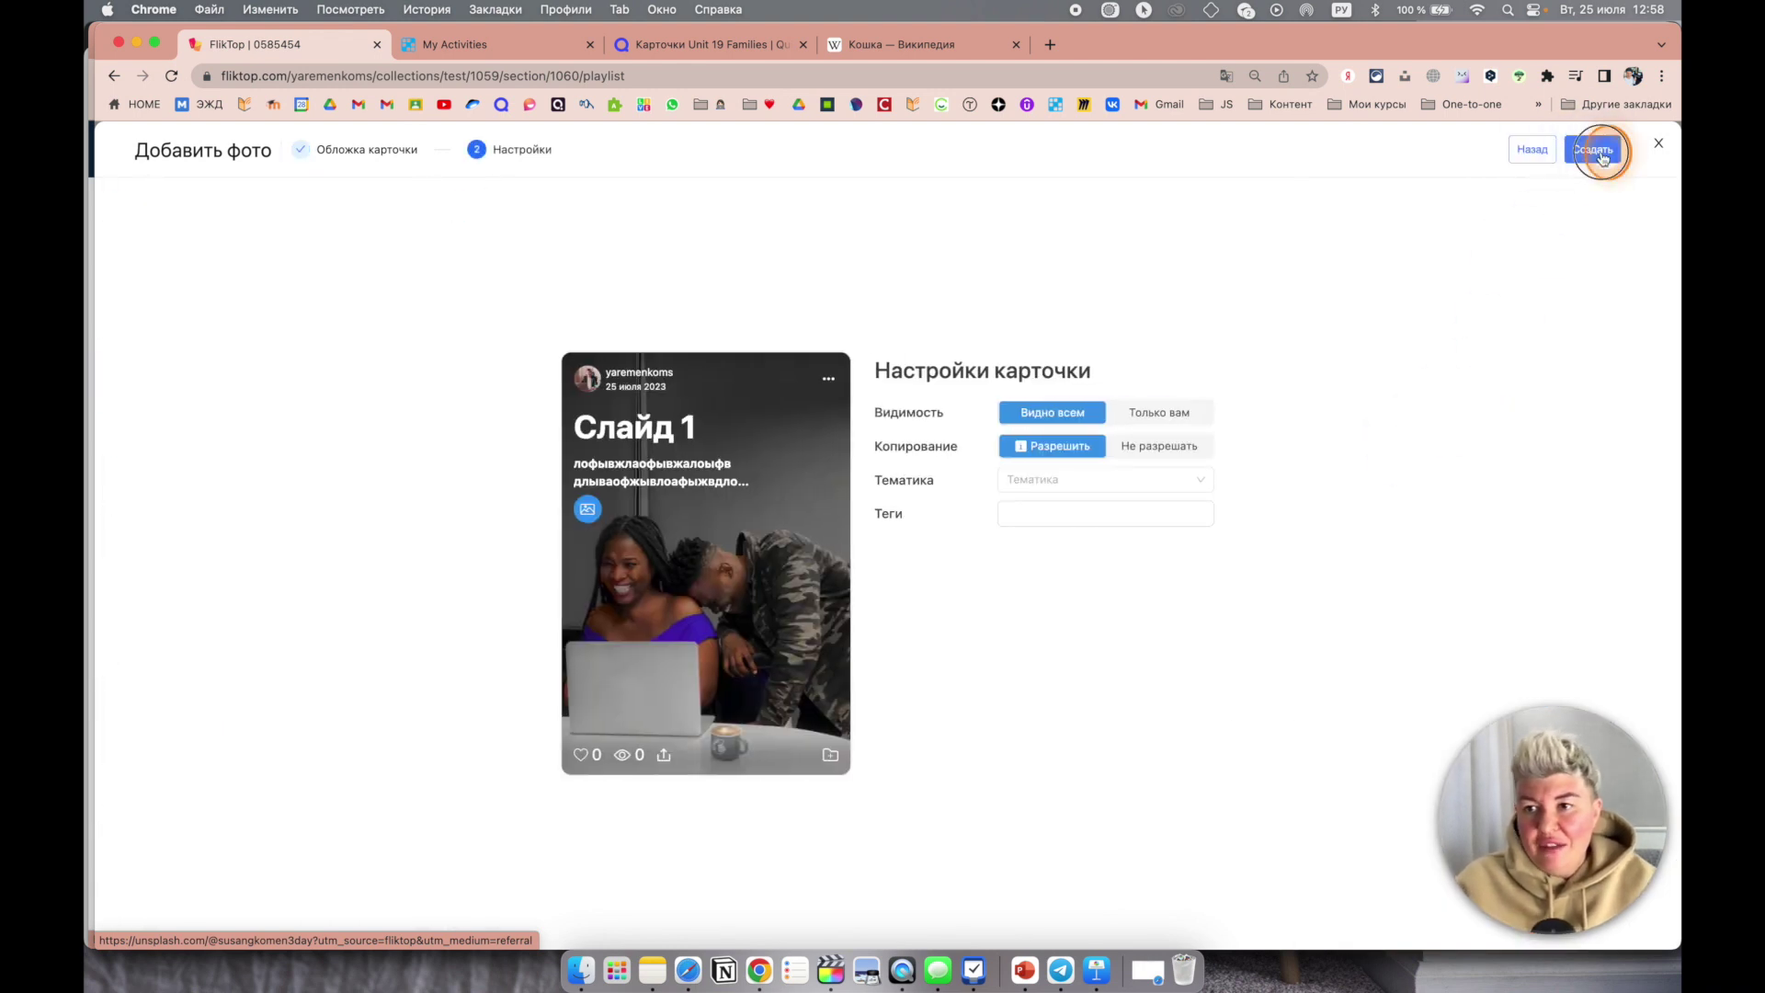
click(1598, 151)
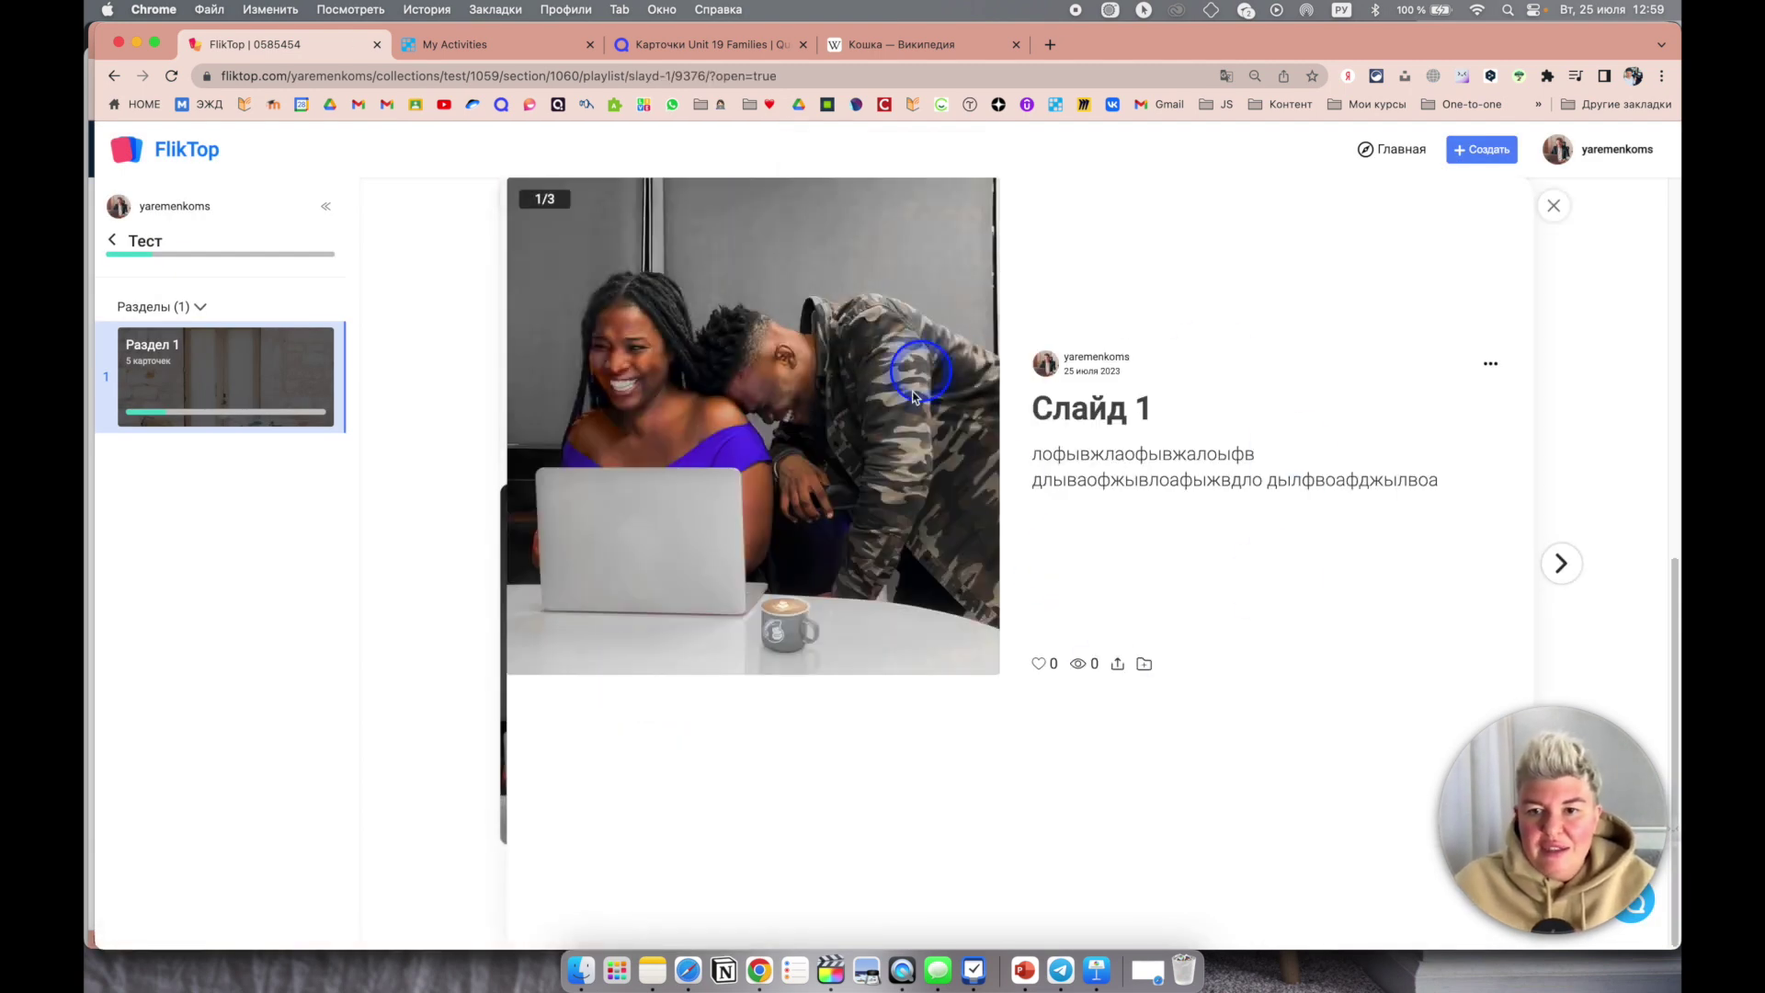
Step: Page through all three slides of the new photo card and close its view
click(1563, 561)
click(1566, 560)
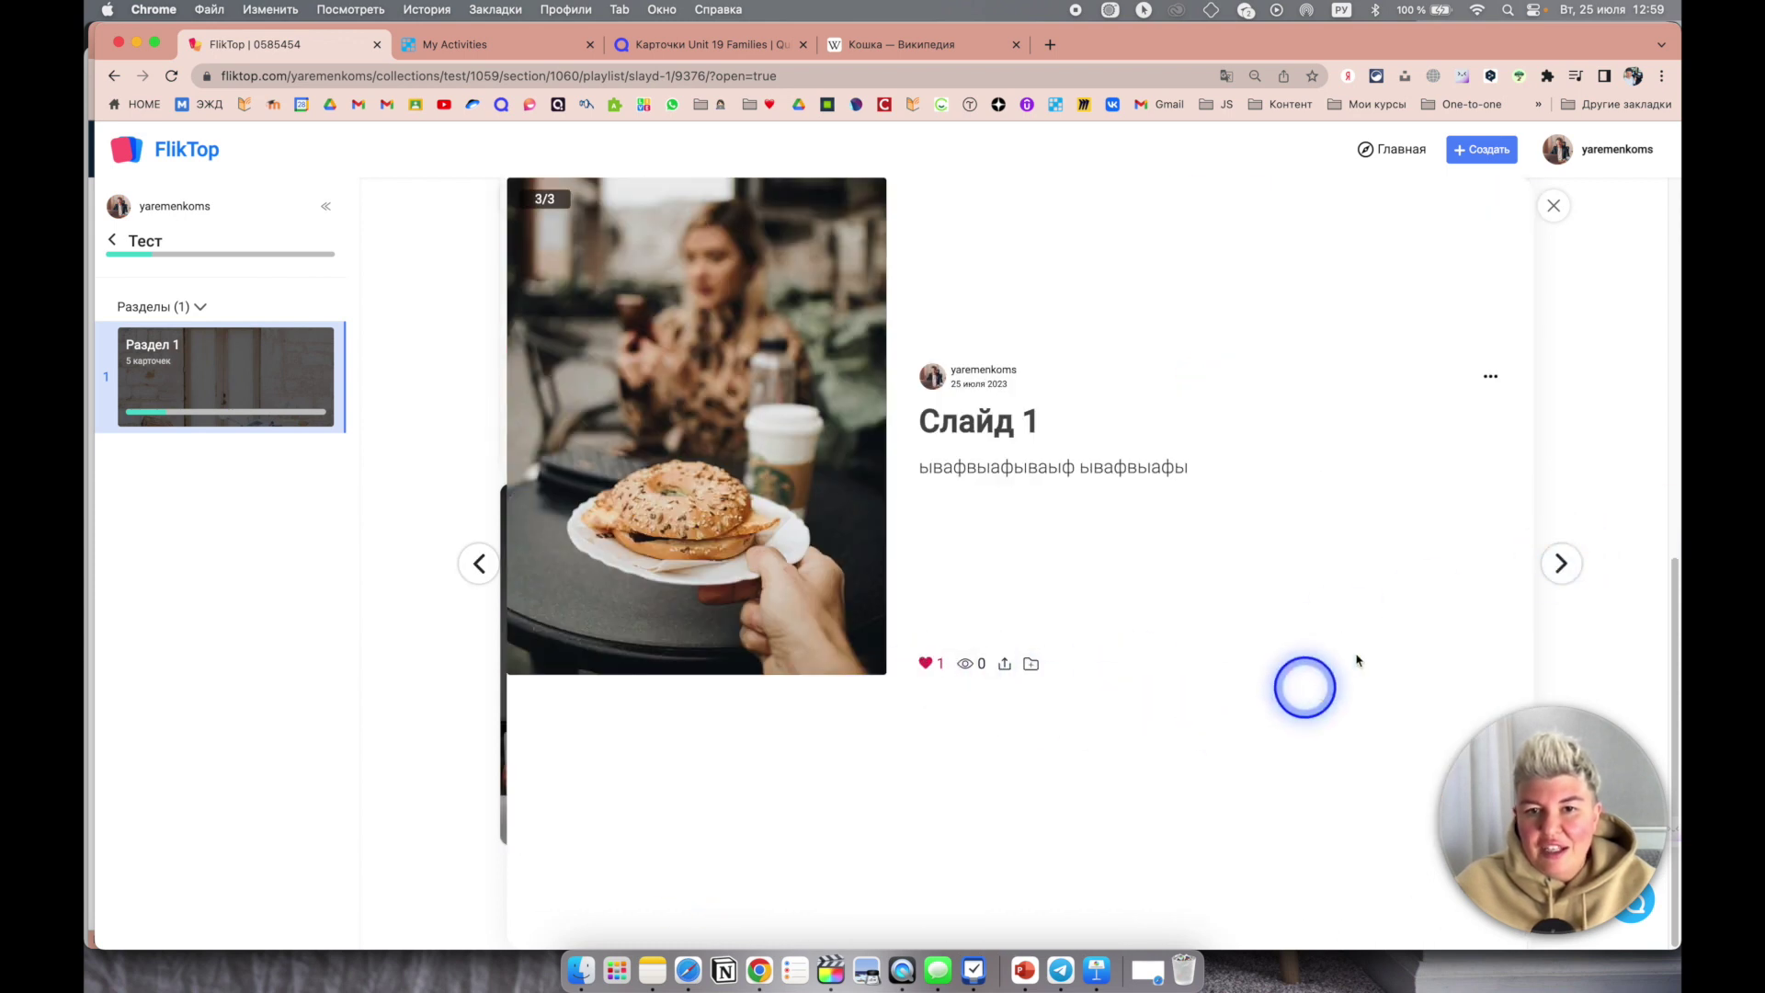
click(1553, 205)
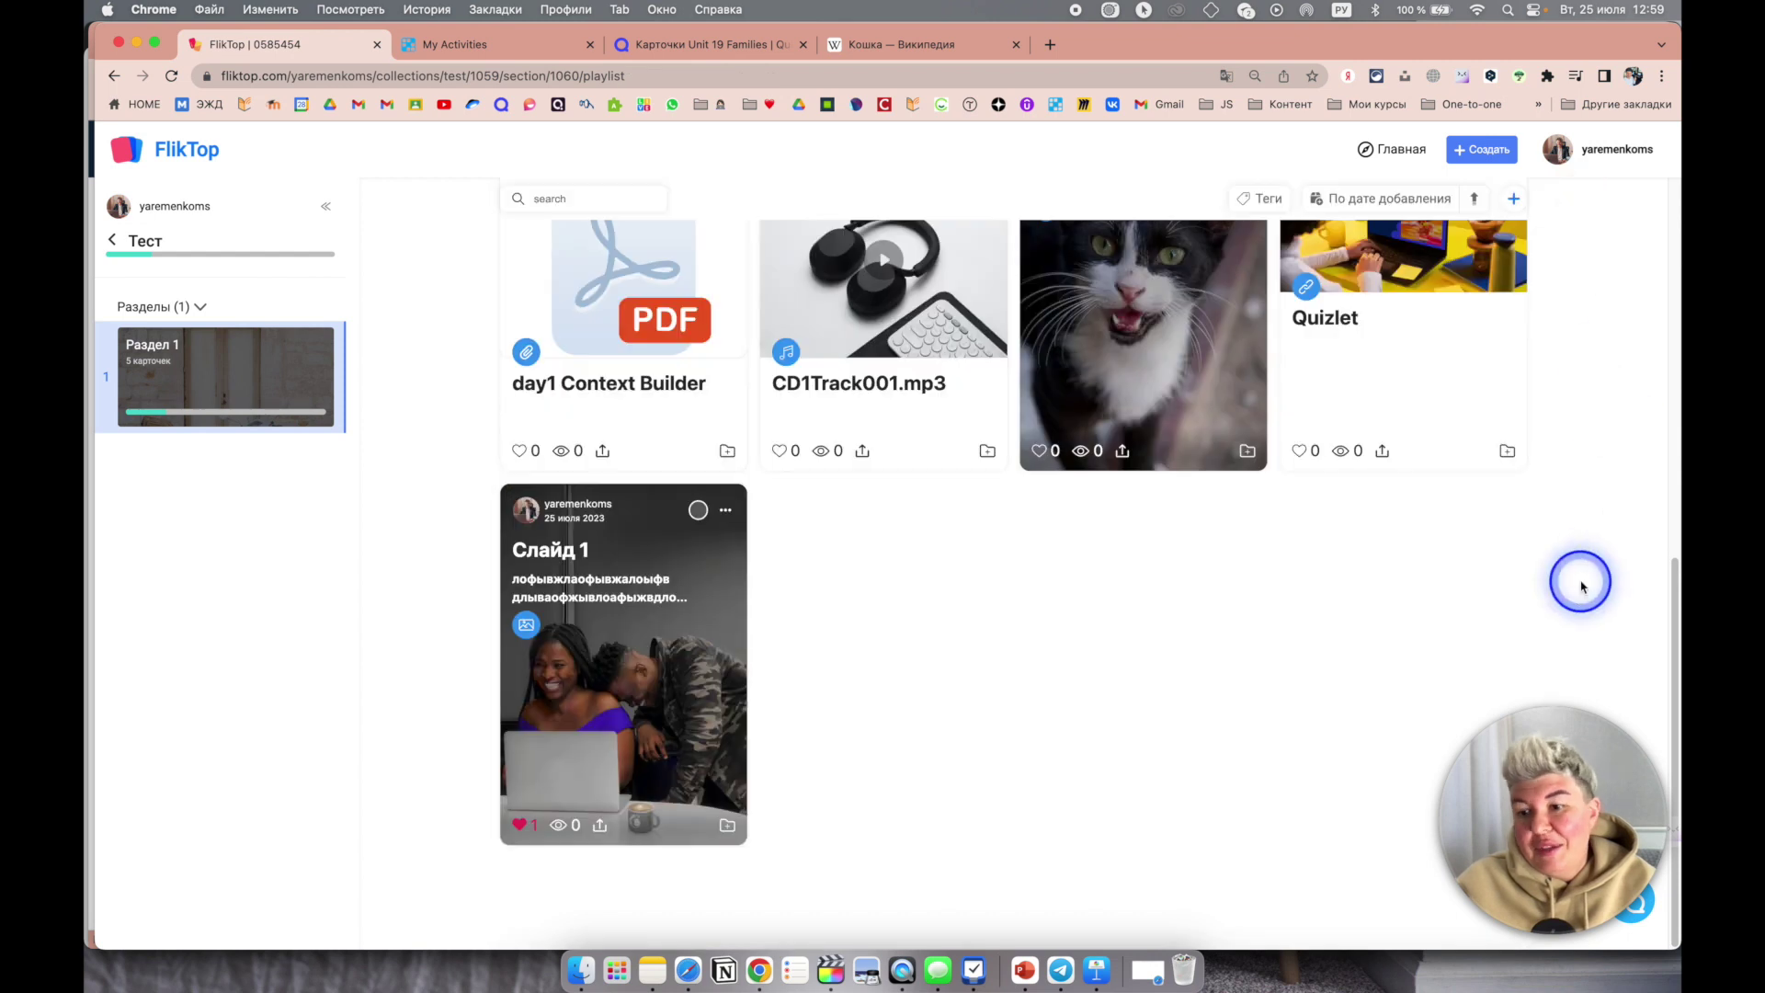
Step: Start a new video card in the collection section
click(1471, 152)
click(1420, 514)
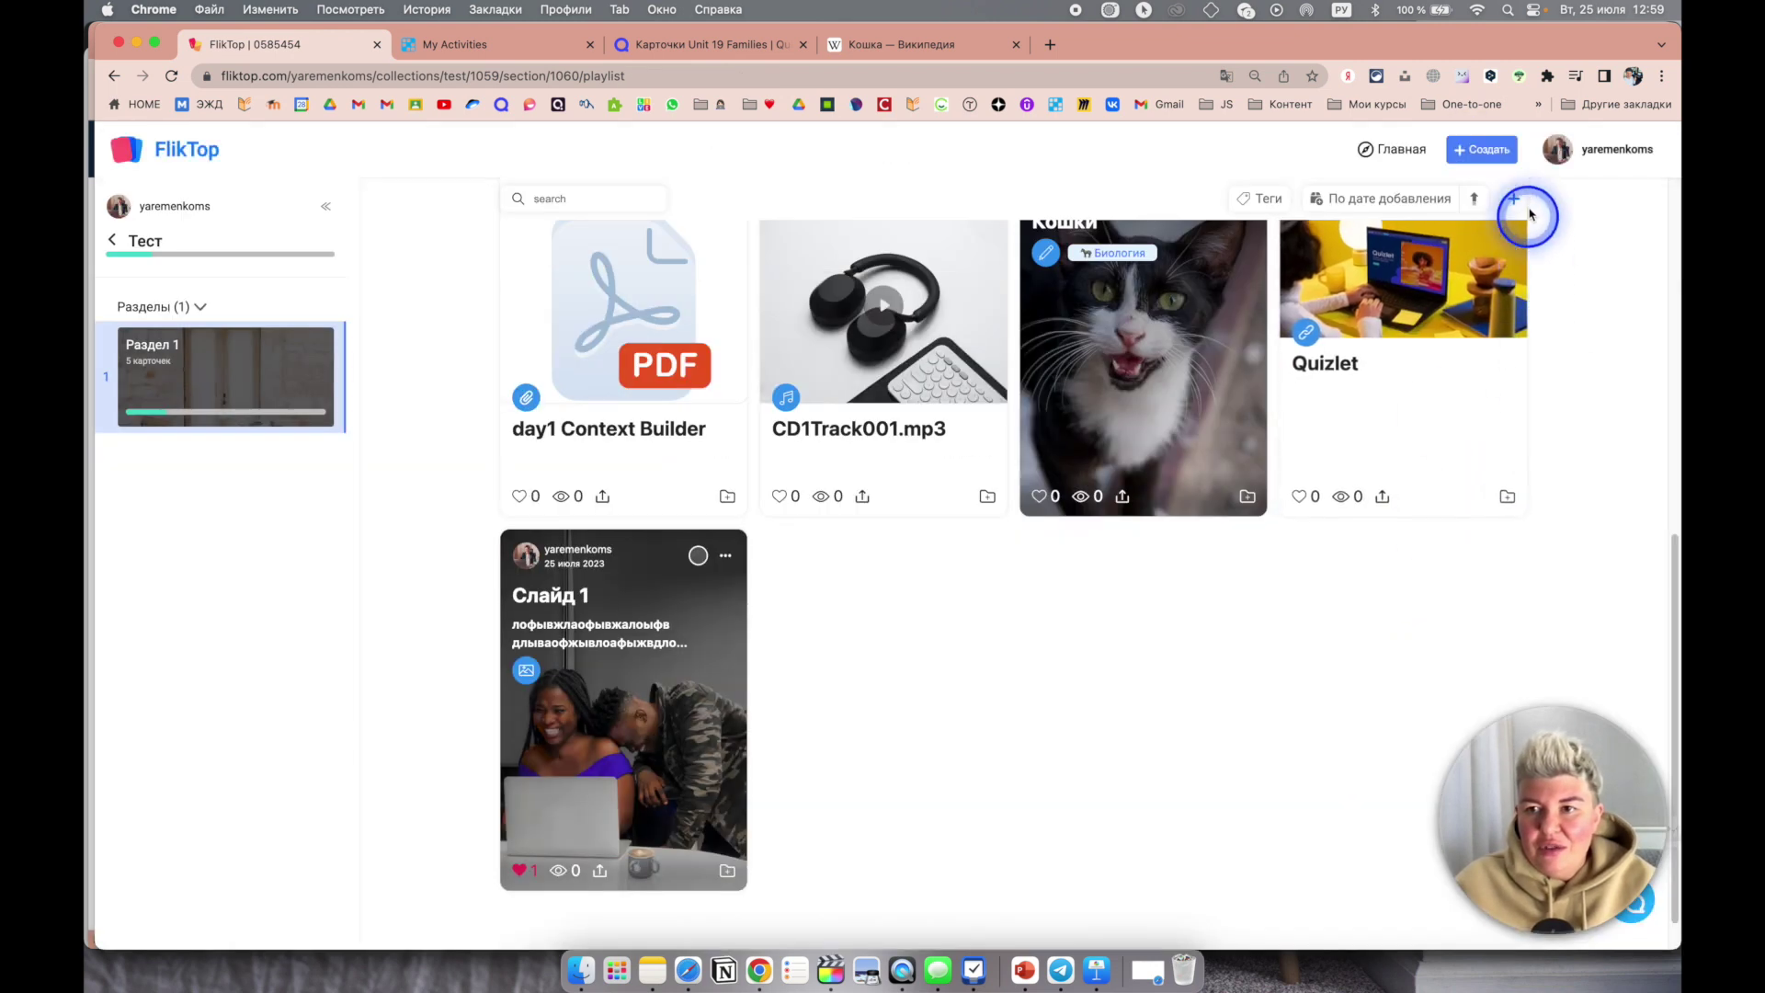
scroll(1635, 374, up, 3)
click(1514, 333)
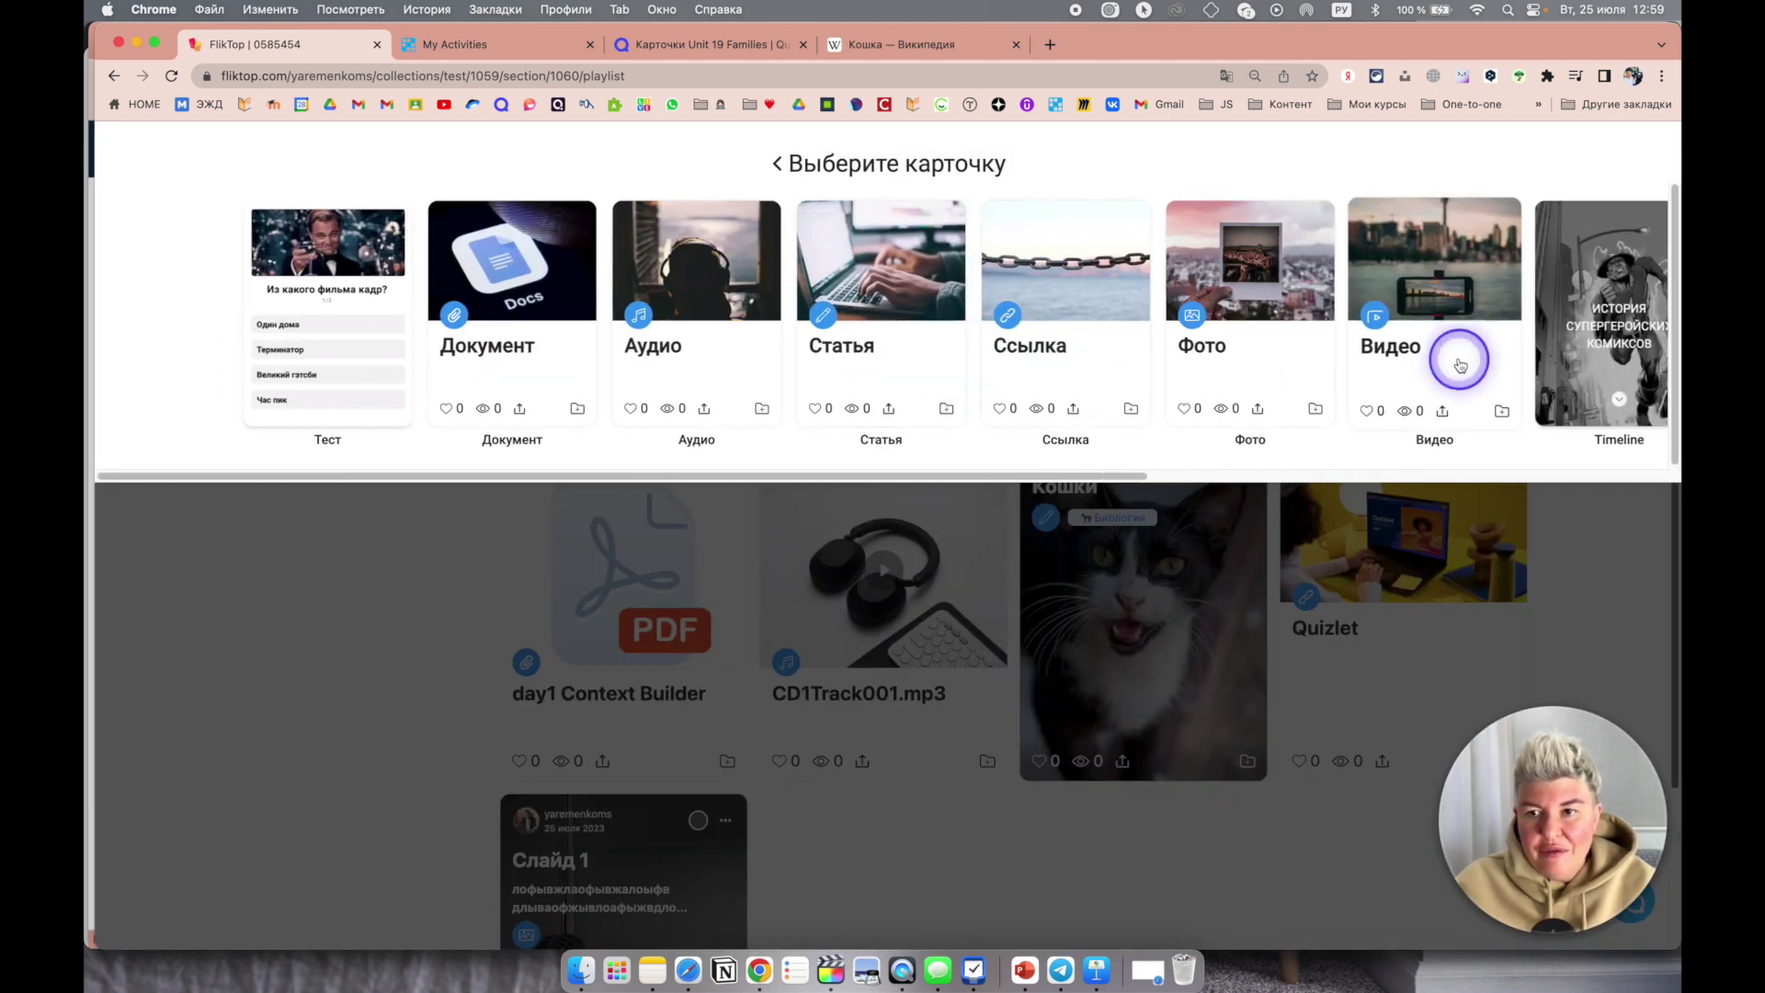
click(1456, 371)
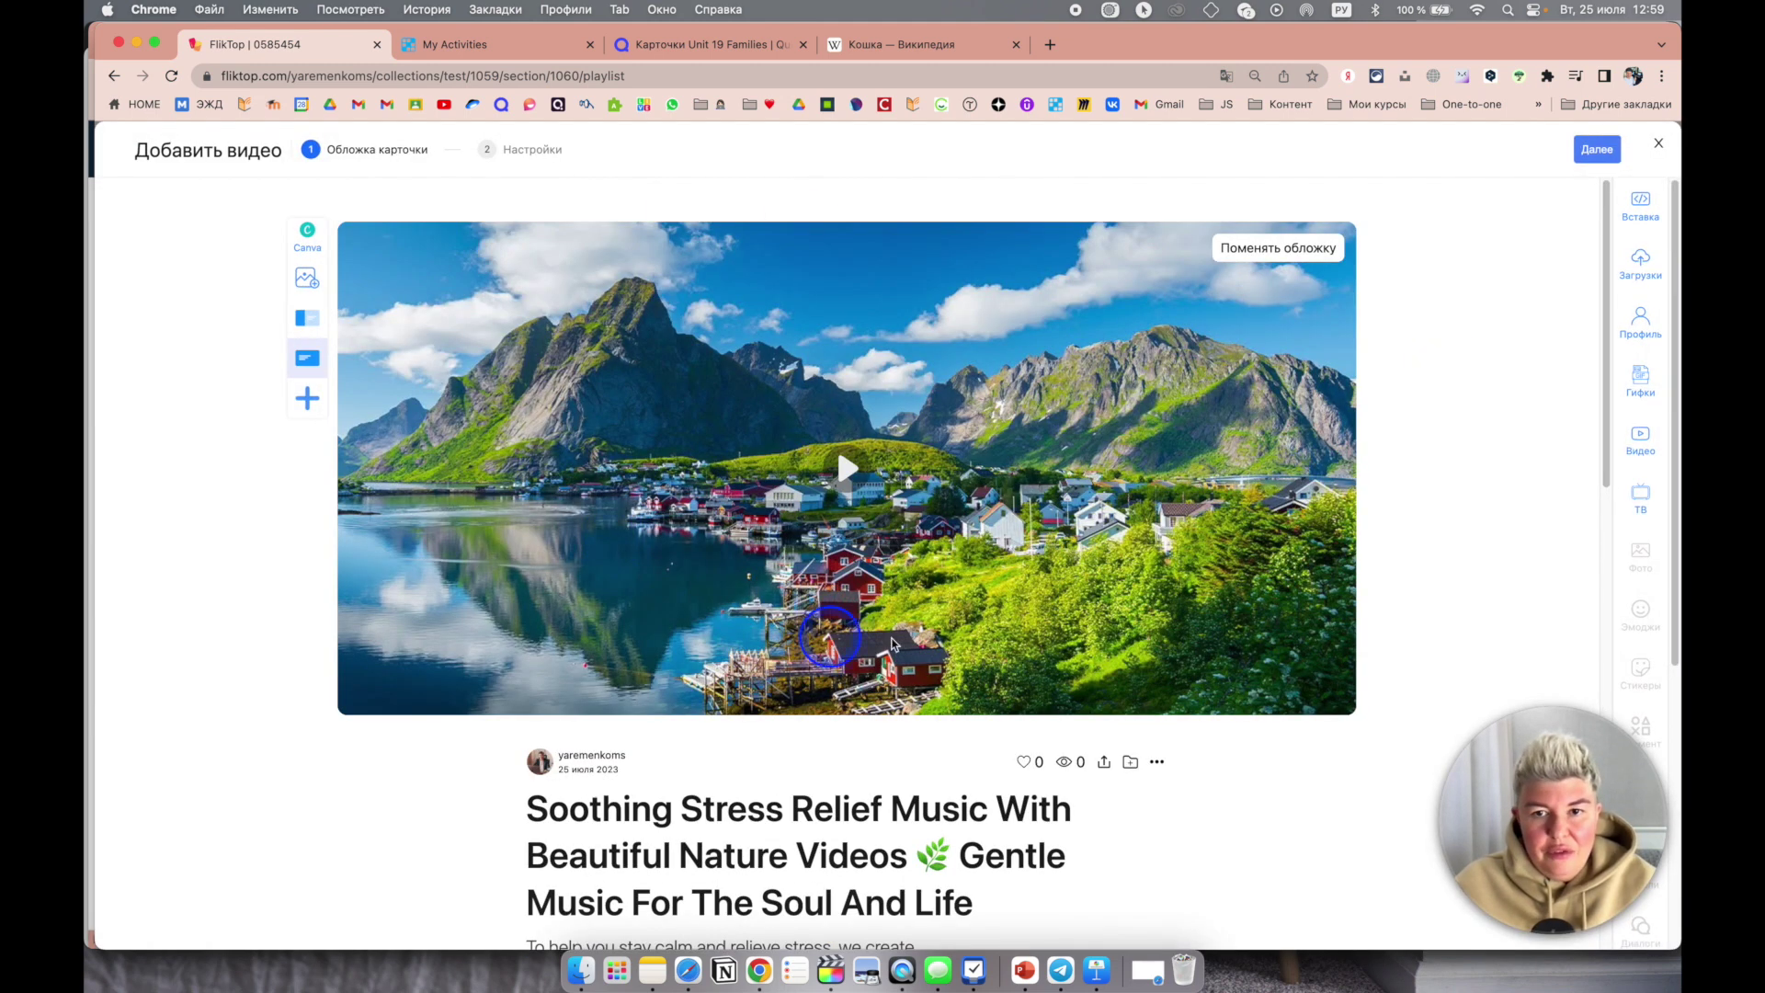
Step: Examine the sample video card's cover, title and full description
click(979, 632)
scroll(982, 636, down, 3)
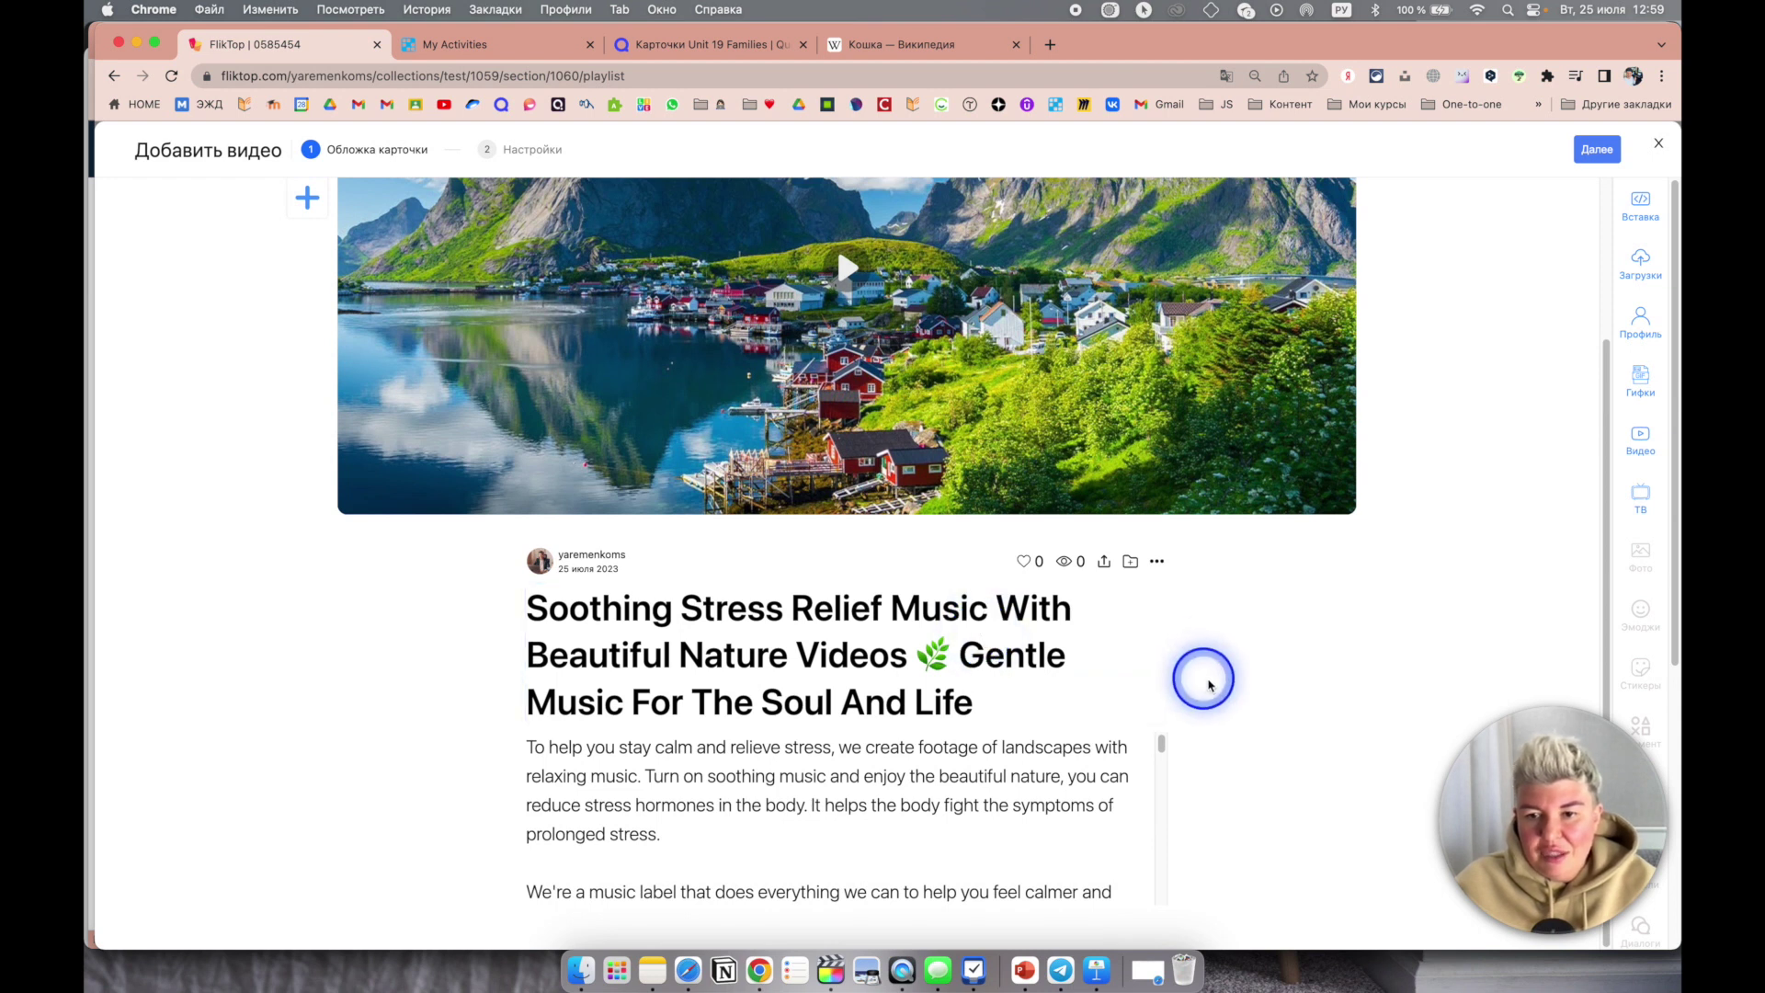
scroll(1048, 823, down, 10)
scroll(1052, 828, up, 10)
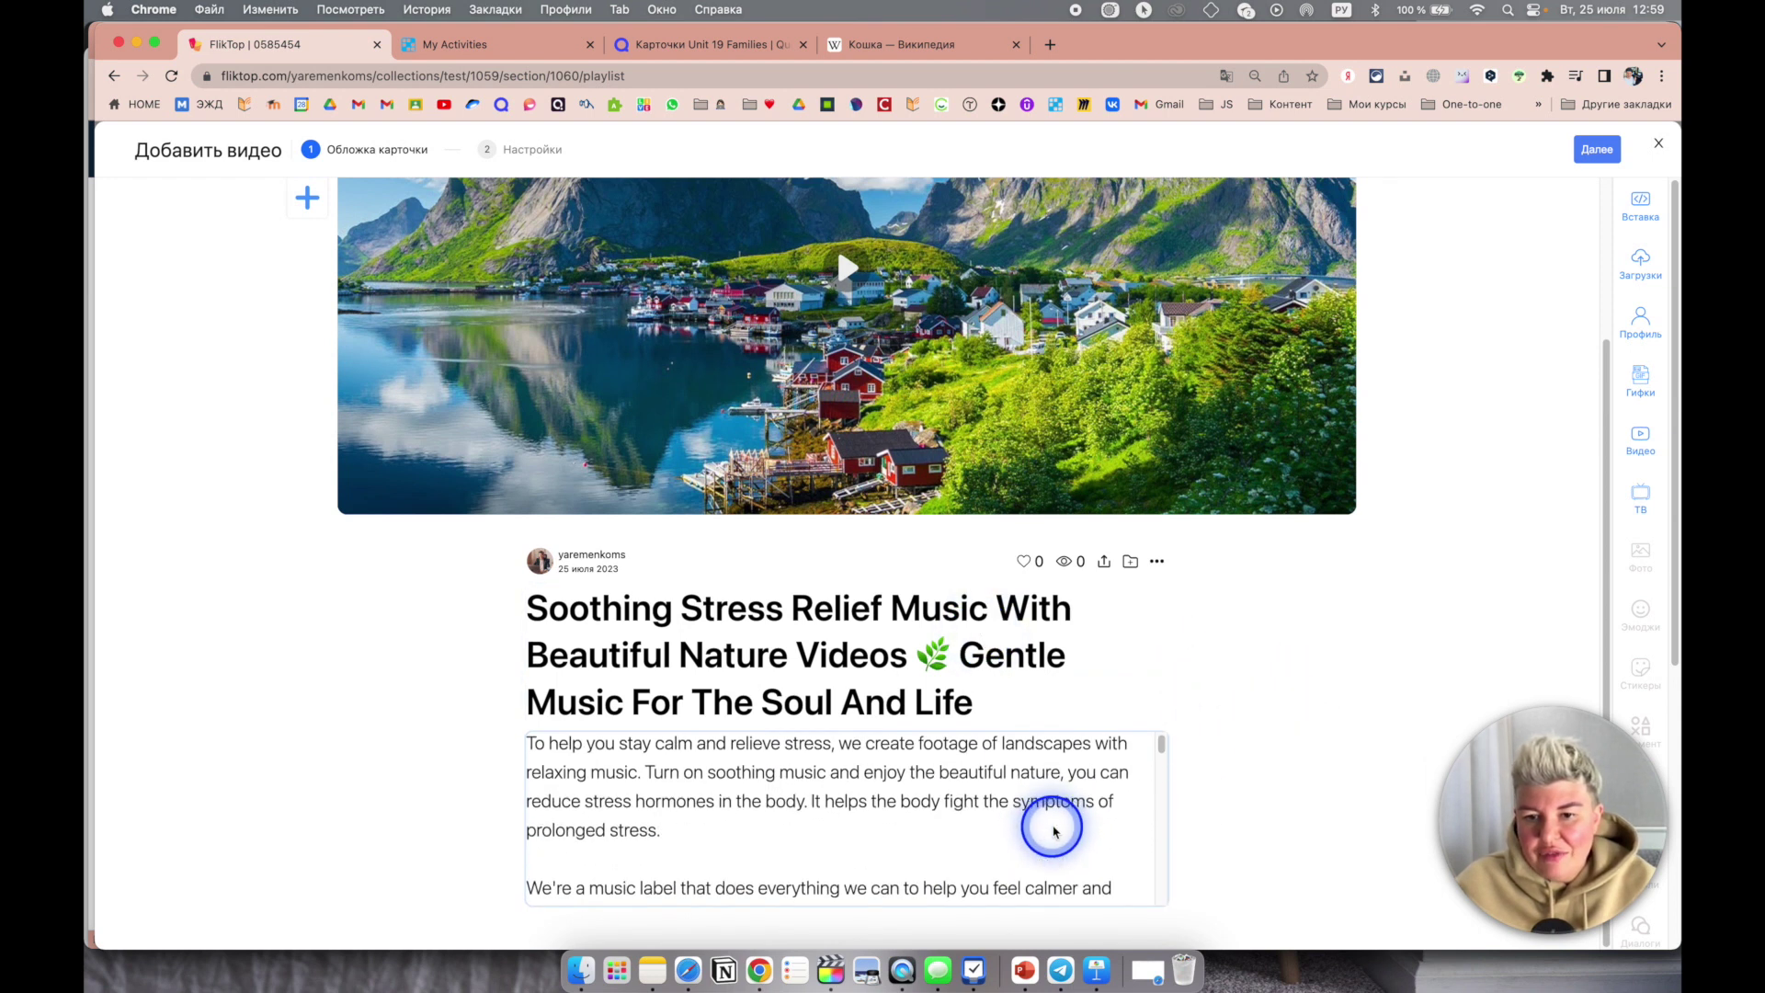
scroll(1119, 829, down, 8)
scroll(1119, 829, down, 3)
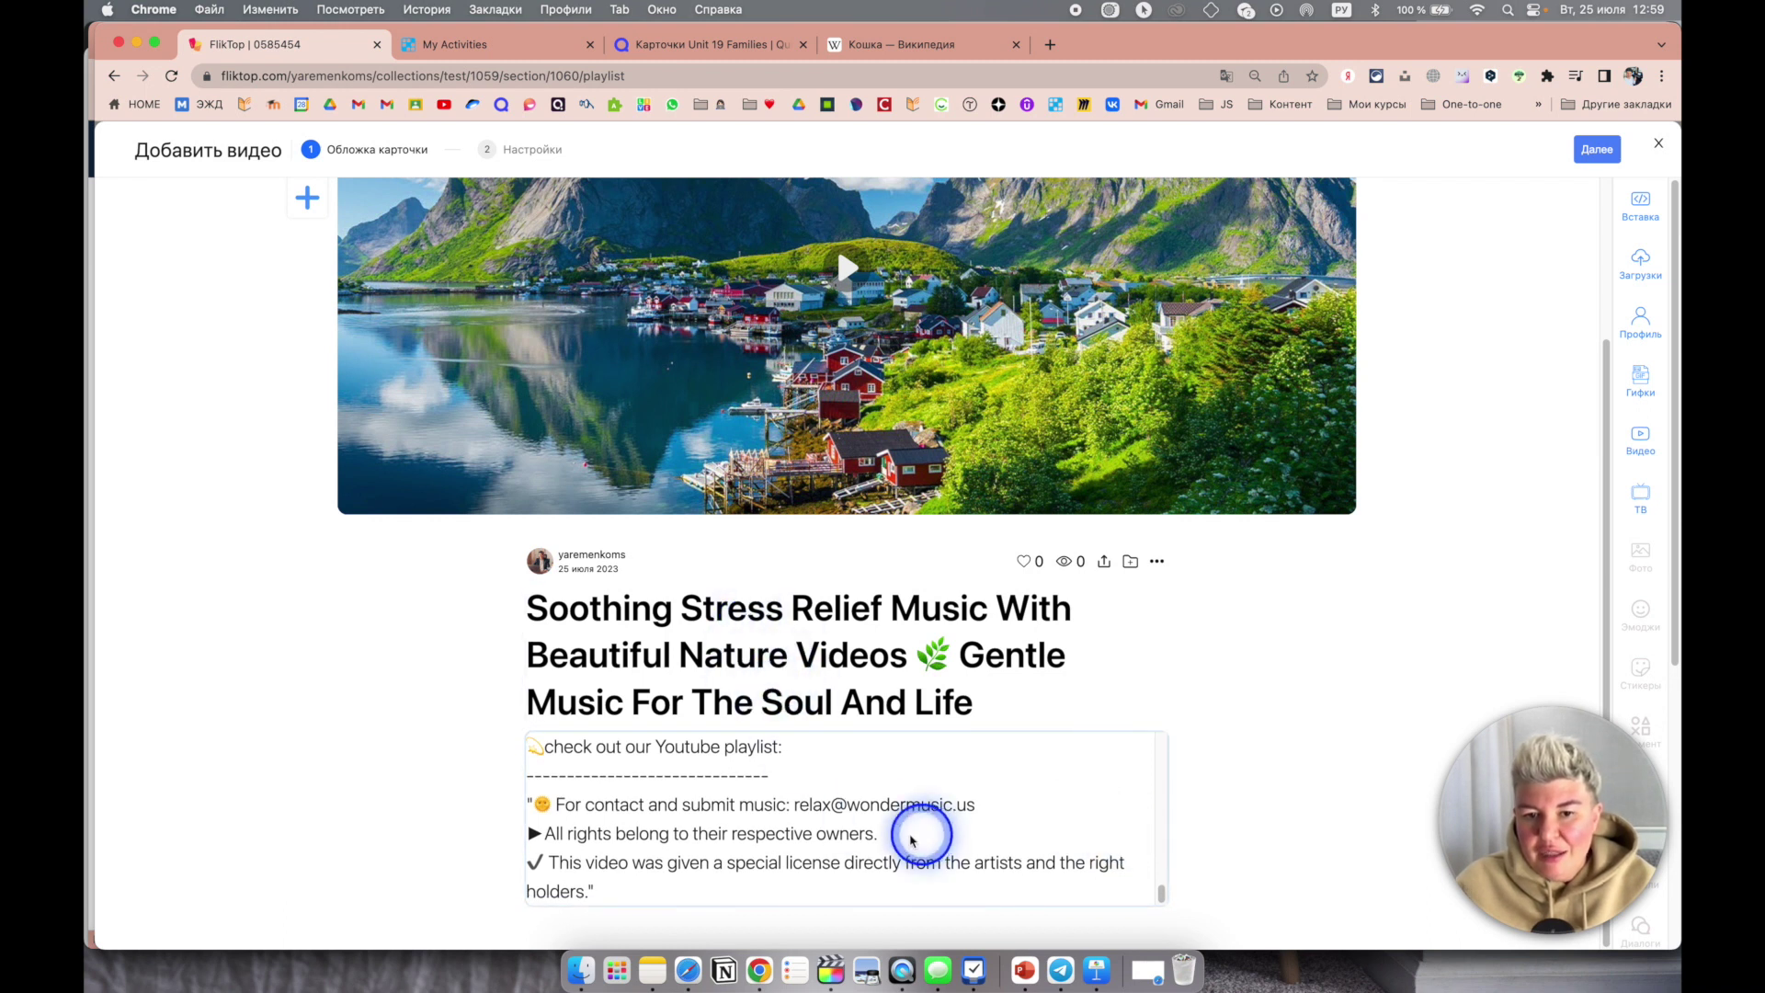
scroll(929, 838, up, 10)
scroll(1331, 757, up, 3)
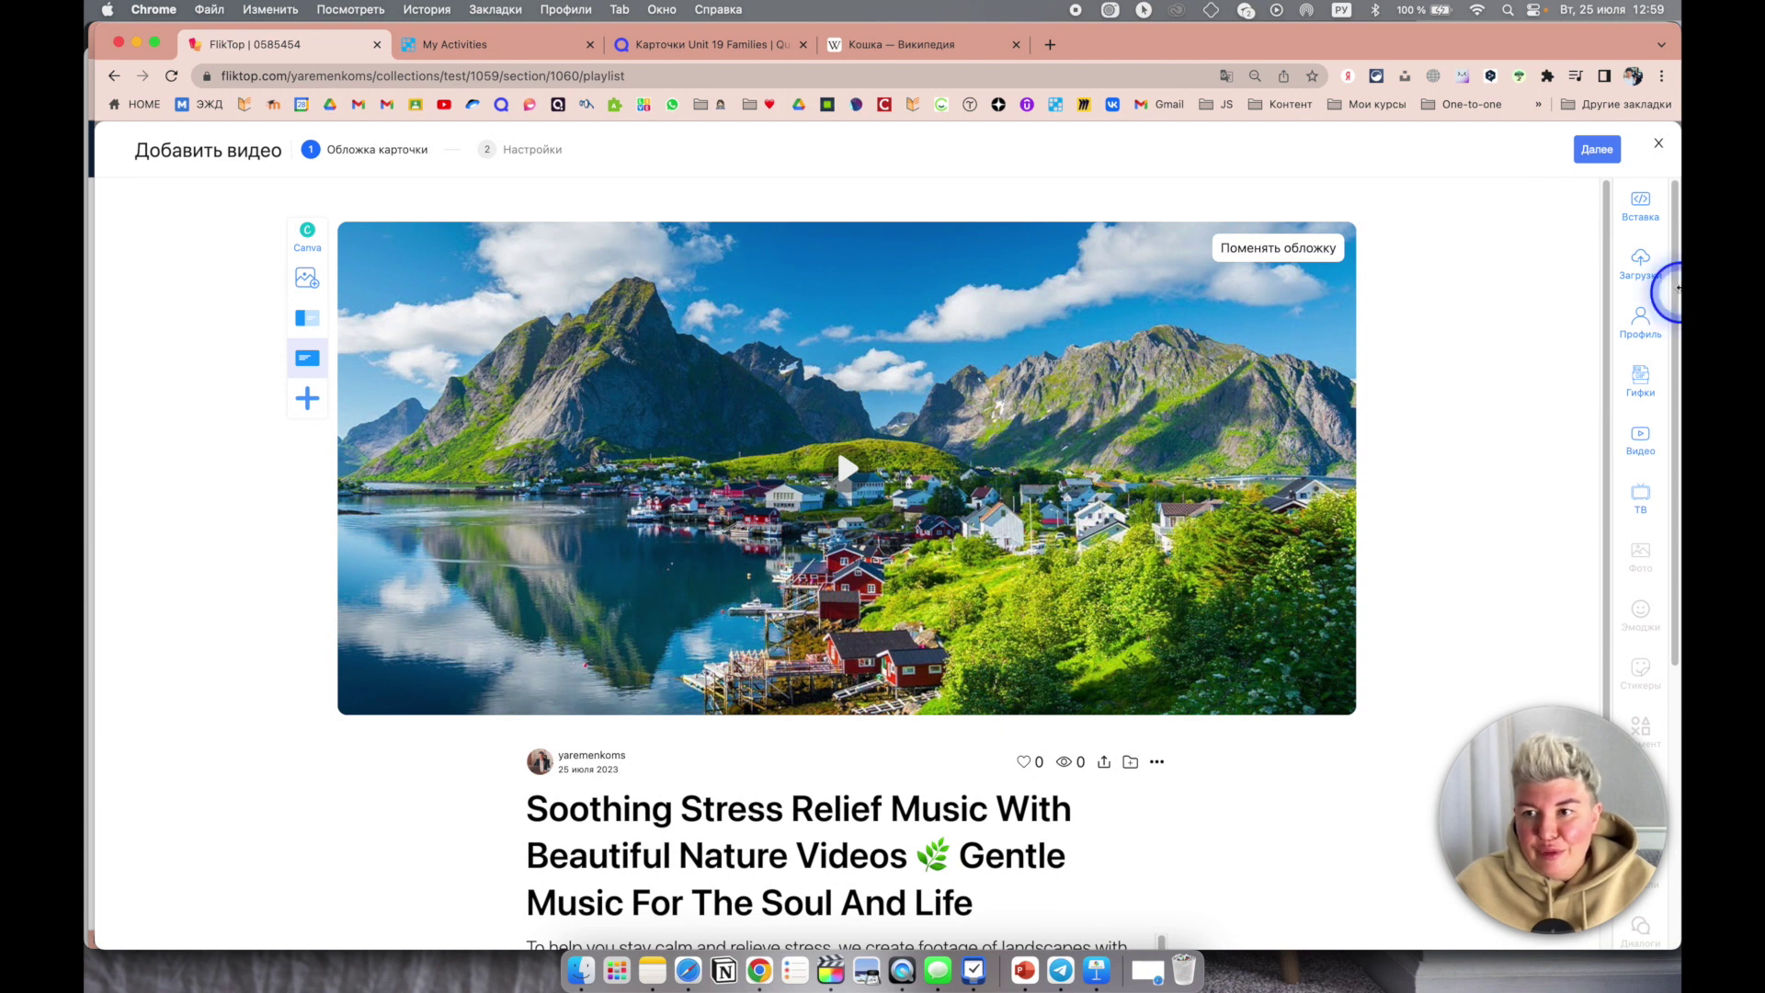
Step: Search YouTube for "кошки" and put the video "Приколы с котами! Смешные животные С ОЗВУЧКОЙ!" on the card
click(1641, 439)
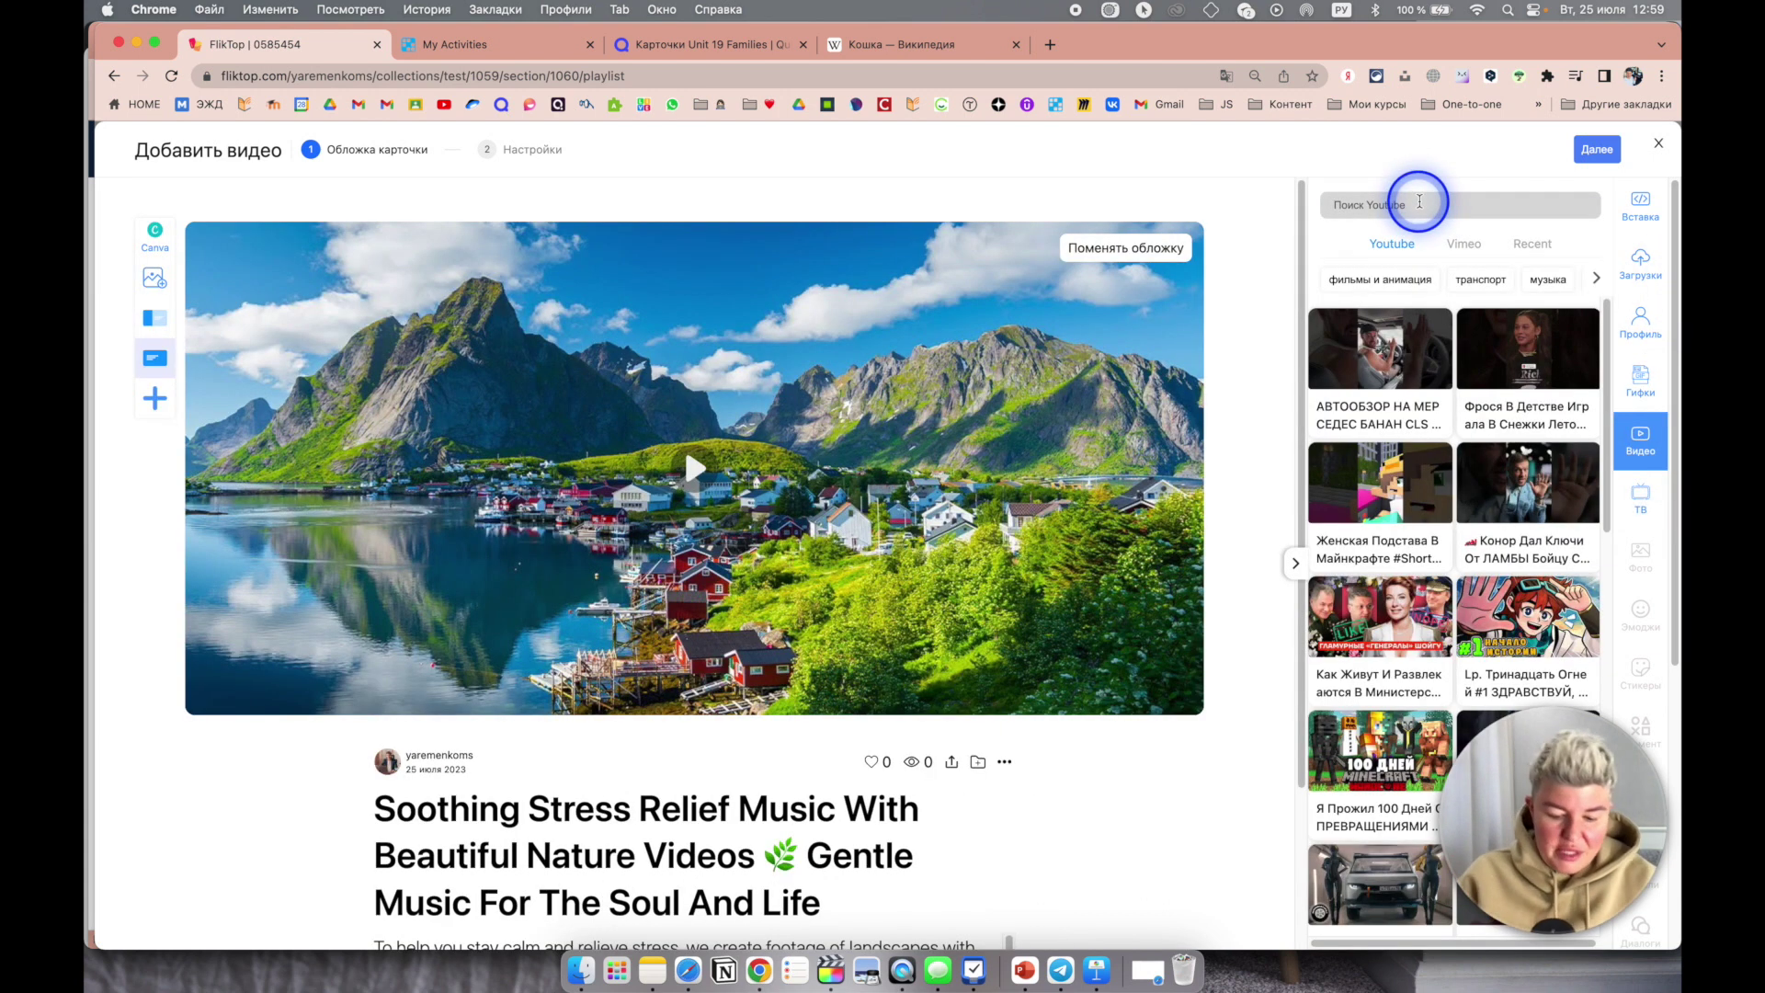
text(кошки)
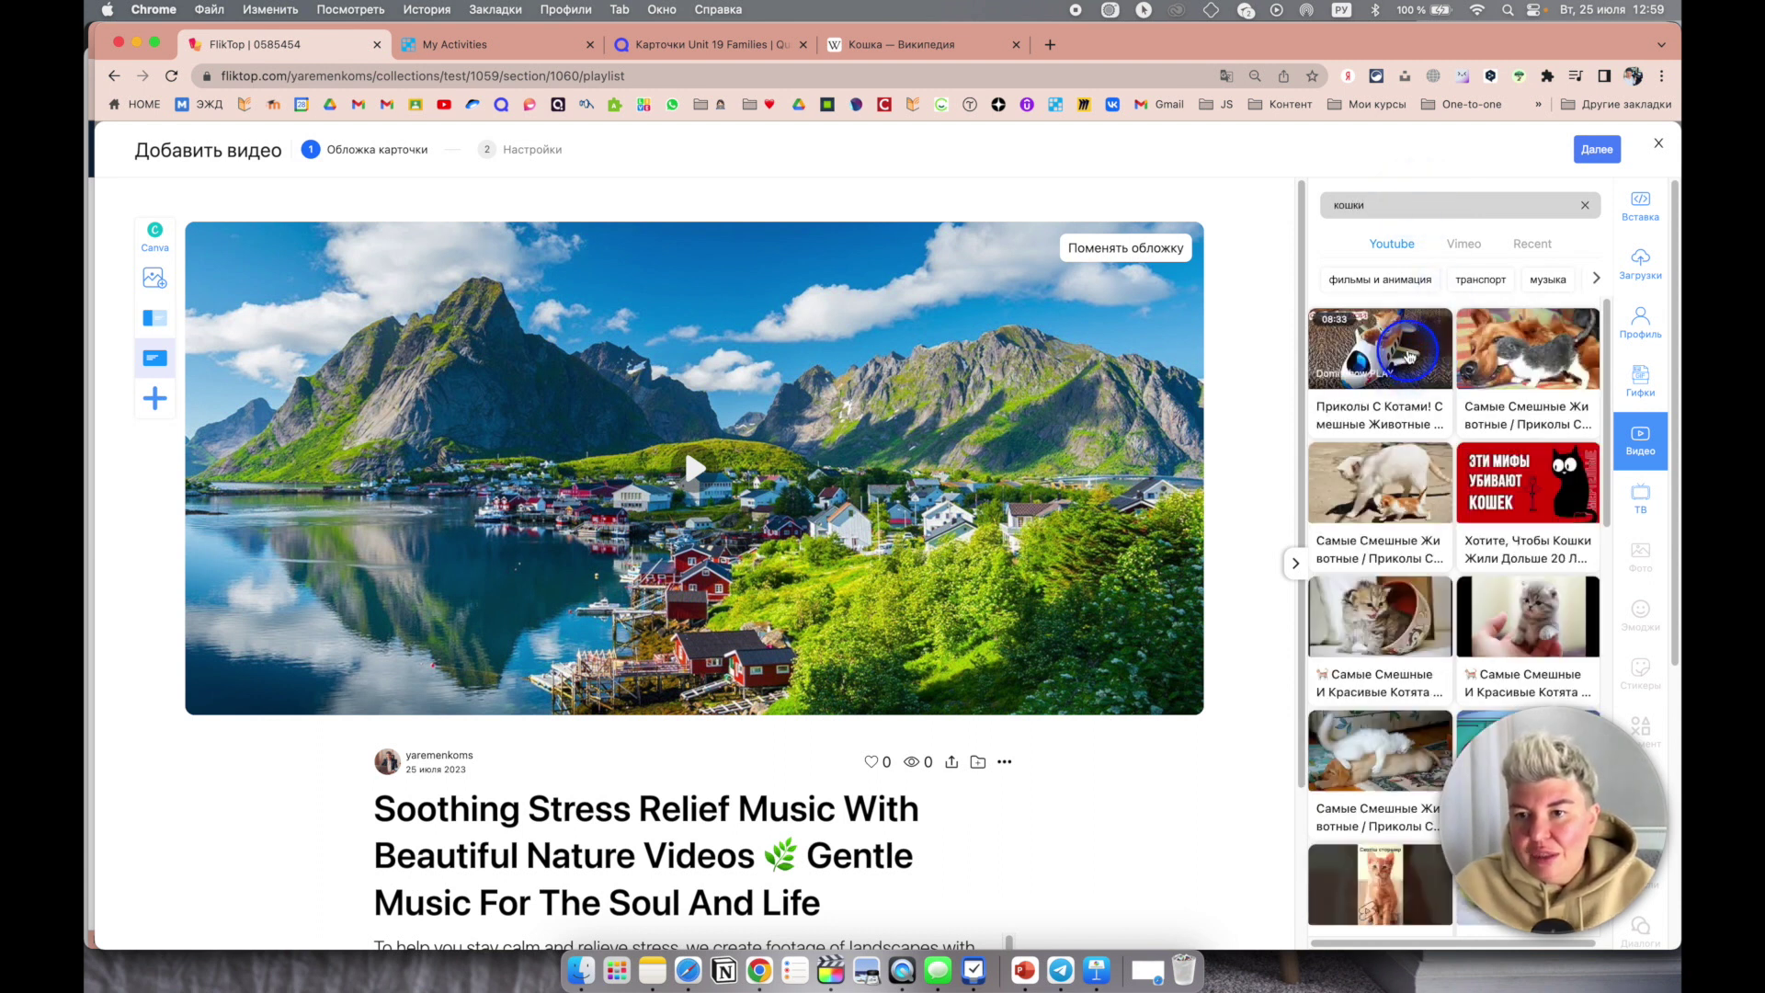
click(1409, 354)
click(736, 515)
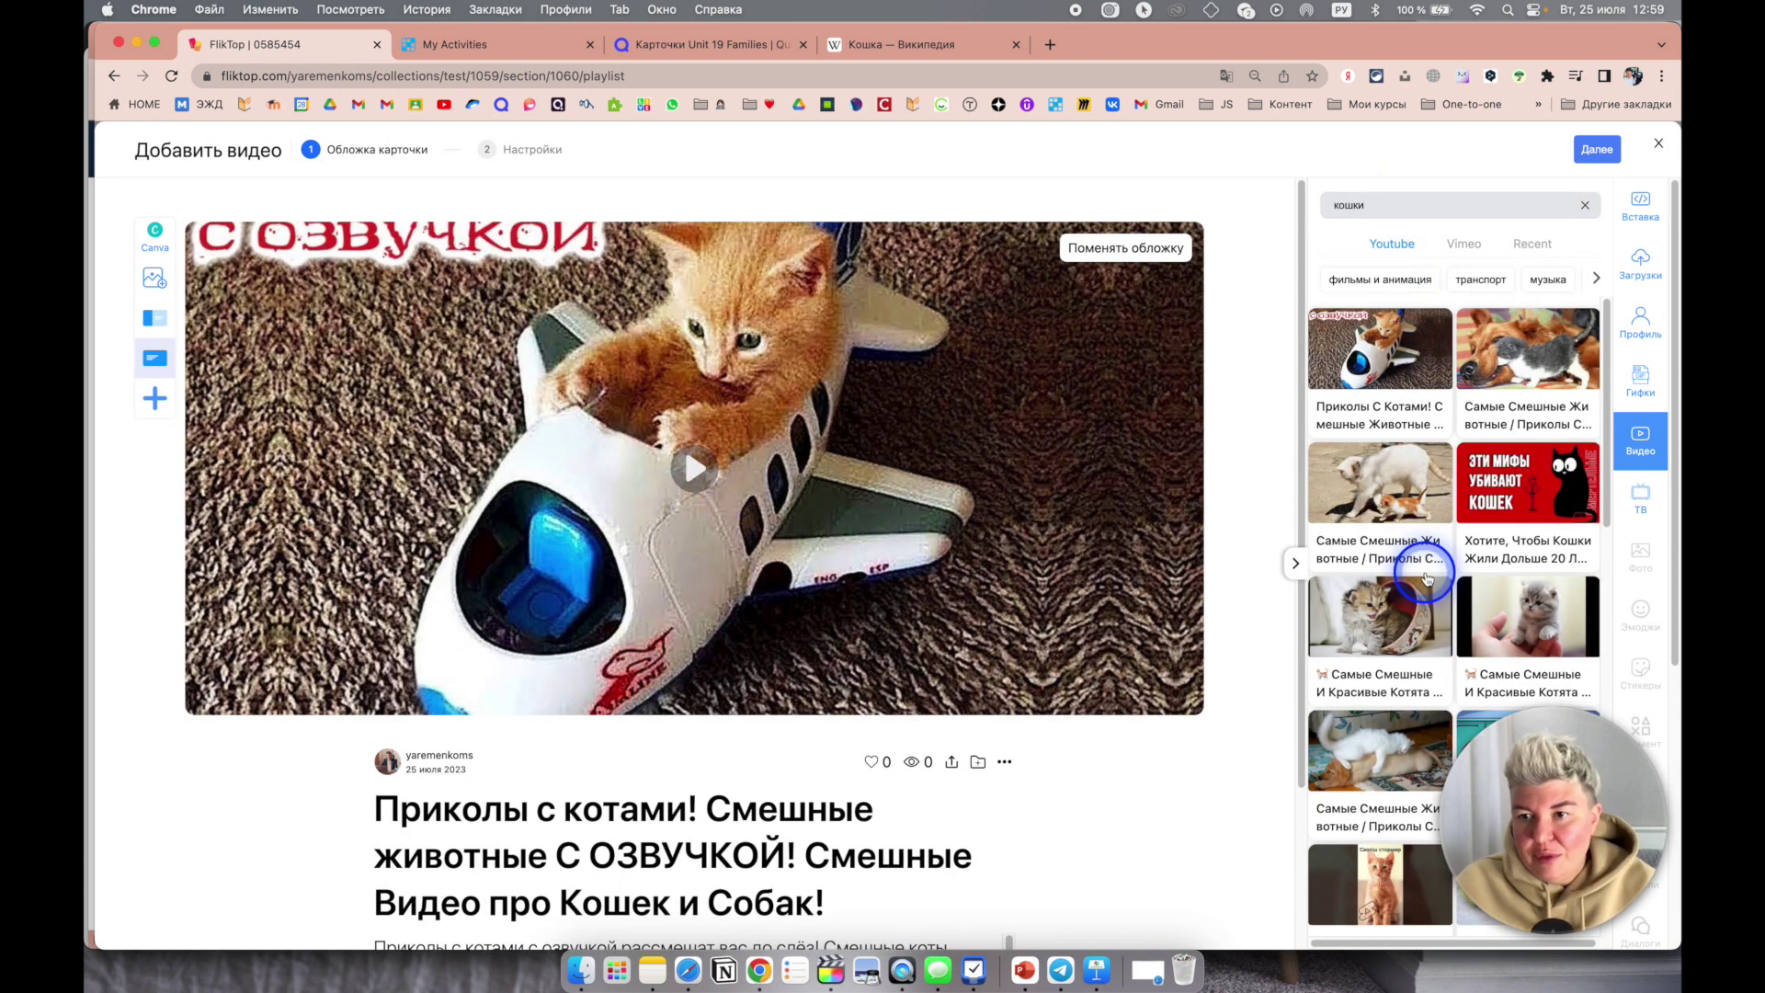
scroll(1426, 577, down, 3)
Step: Replace the card's video with the movie "Кошки против собак" from the TV source
click(1638, 503)
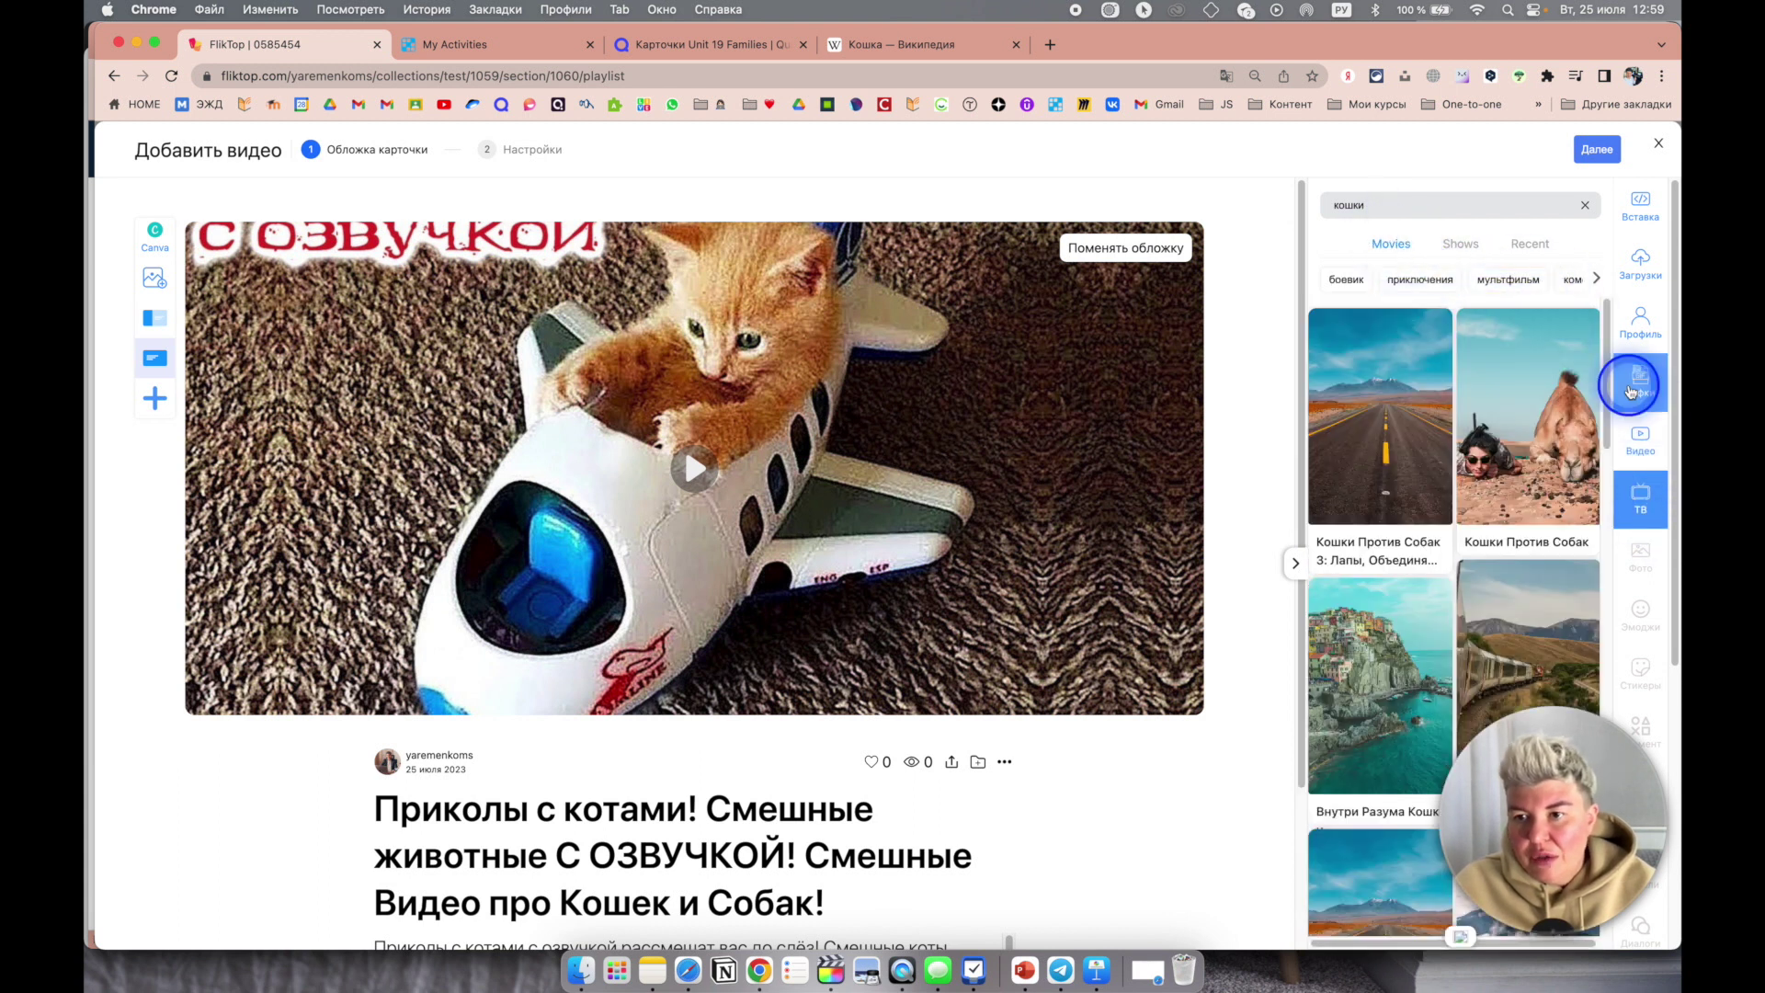
scroll(1554, 405, down, 2)
click(1560, 394)
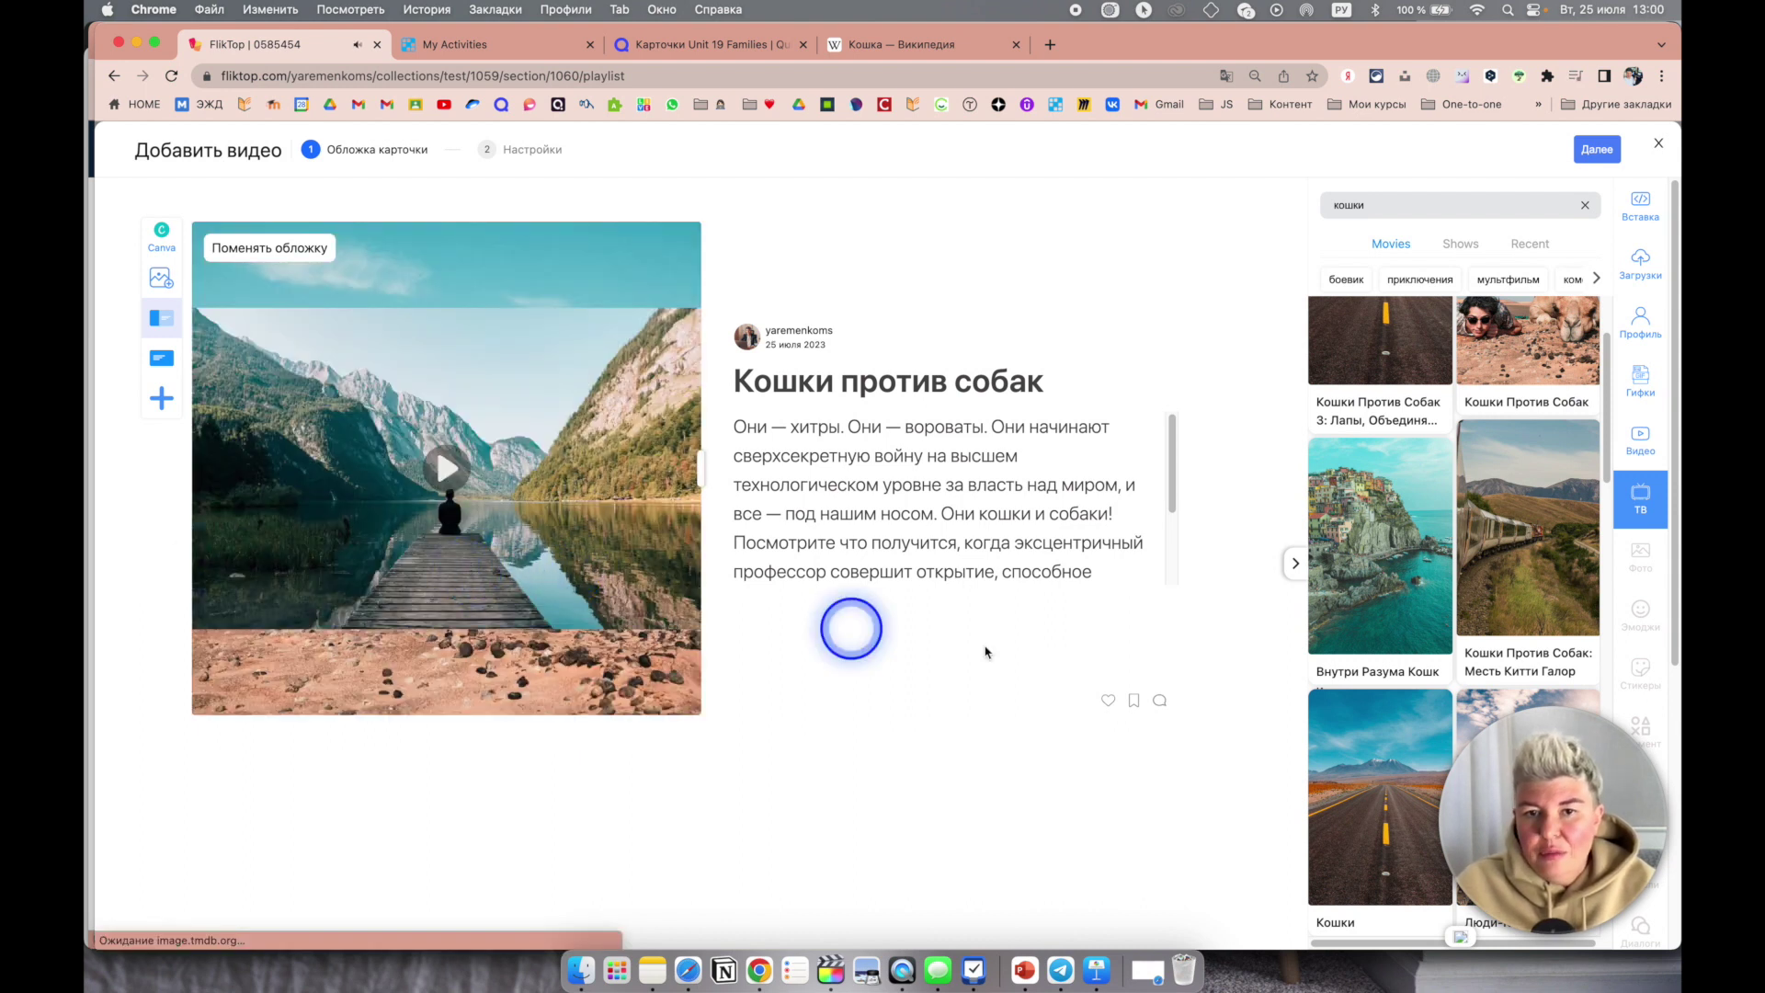
Step: Look through the TV shows matching "кошки" and return to the movie list
click(1469, 246)
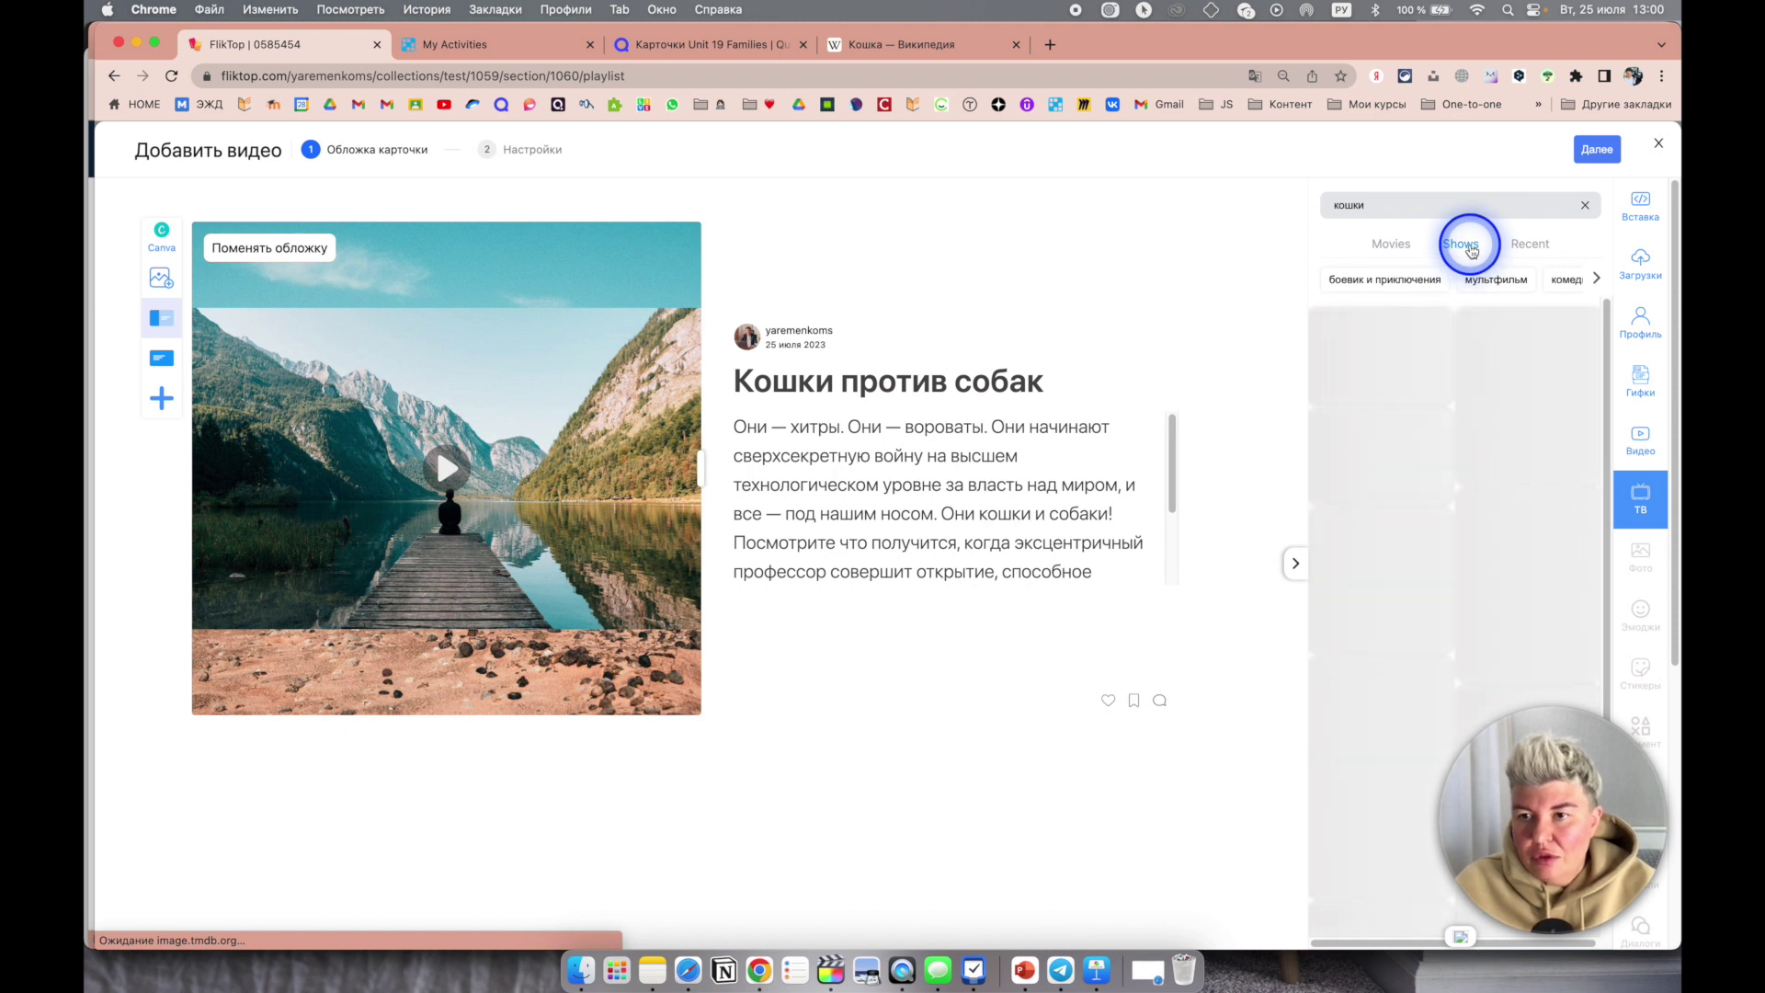
click(1549, 247)
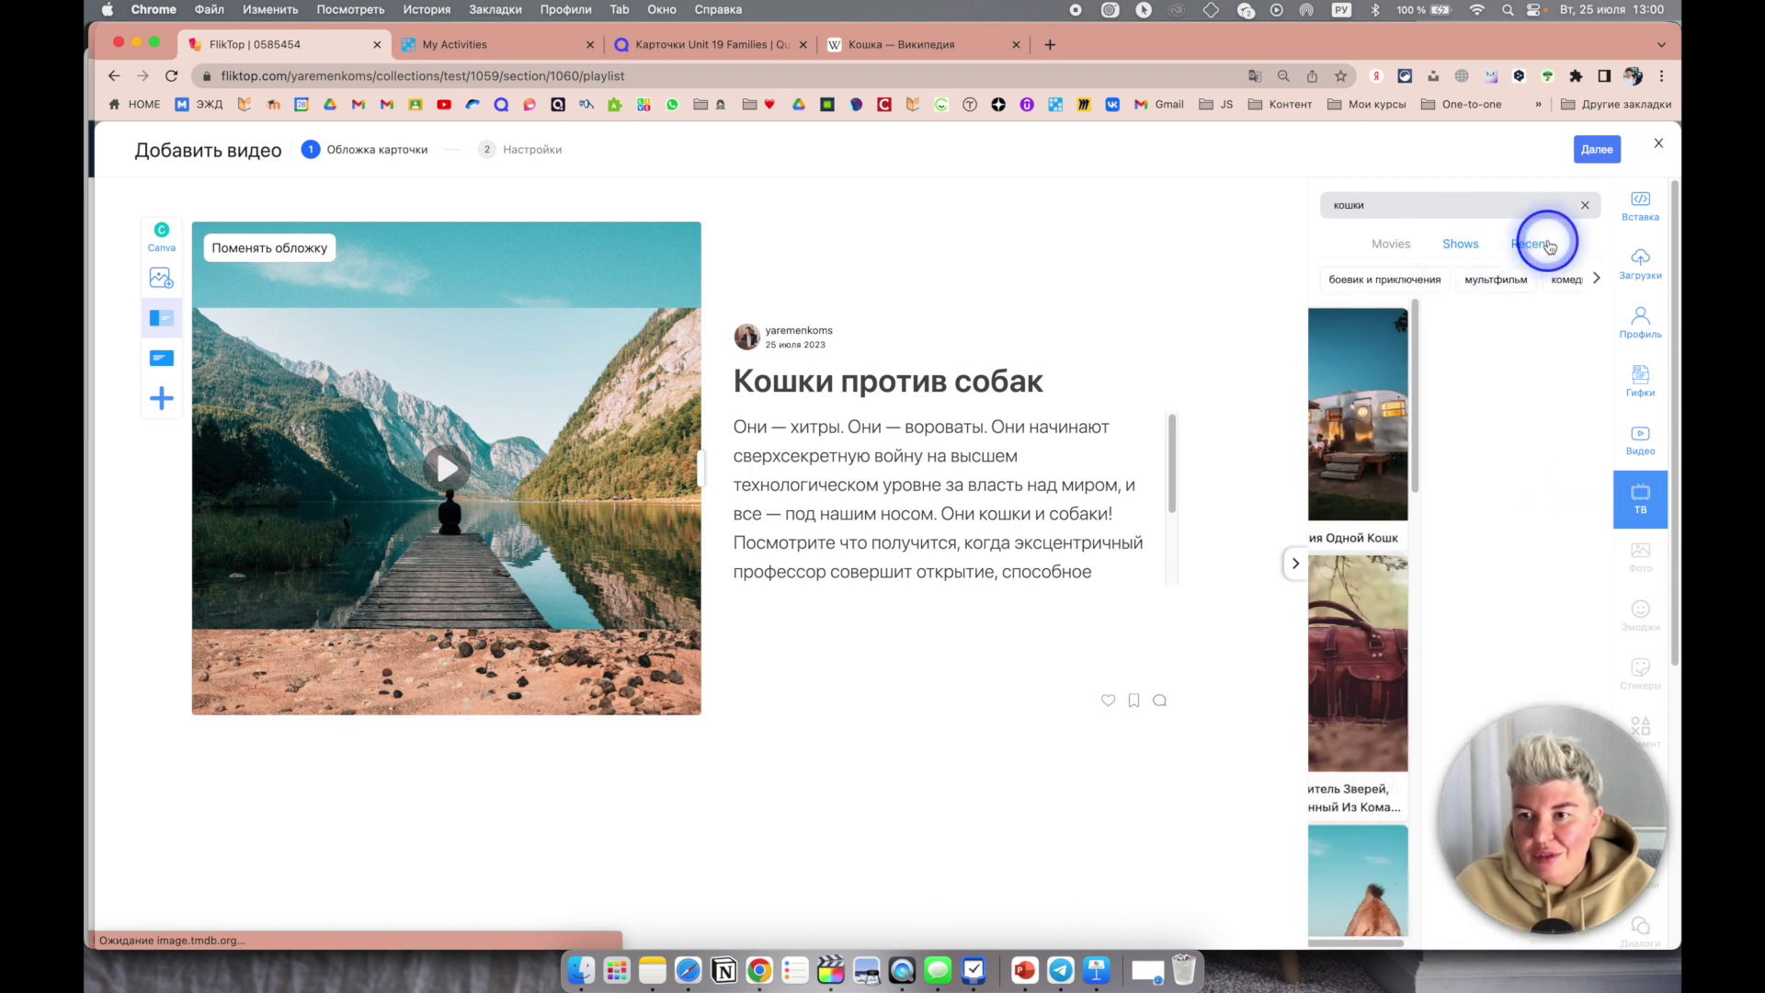
click(1454, 249)
scroll(1483, 570, down, 5)
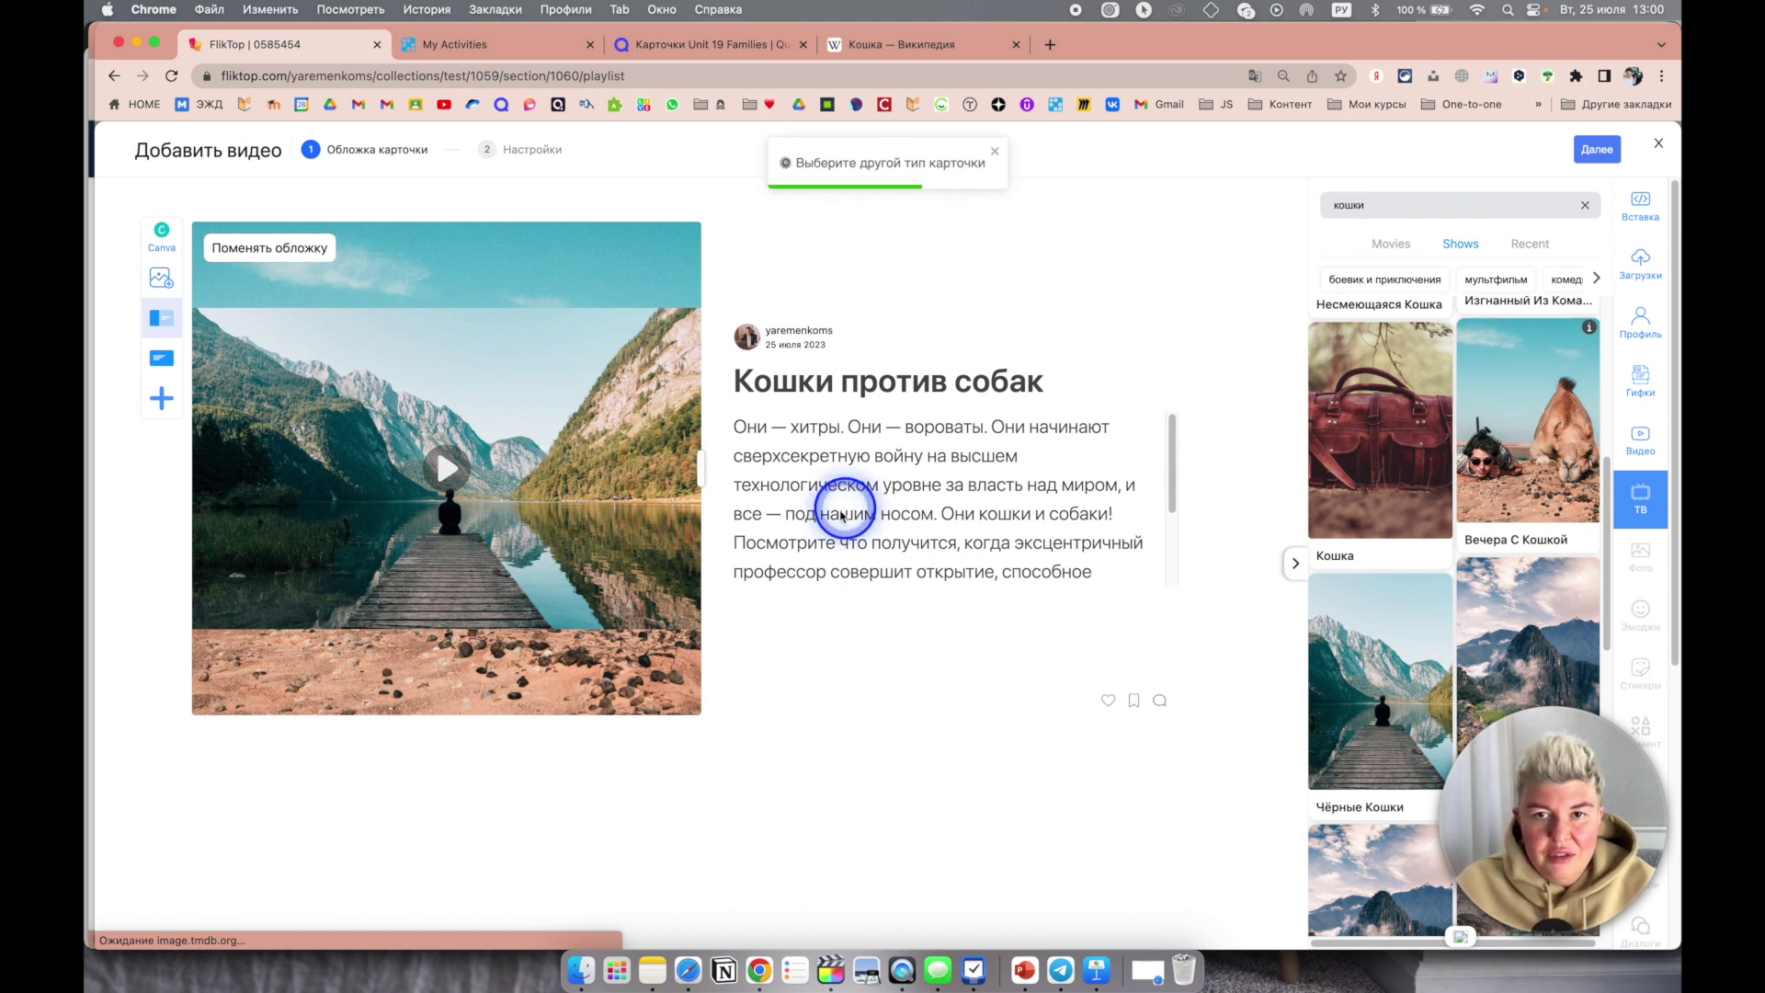
scroll(1419, 581, up, 5)
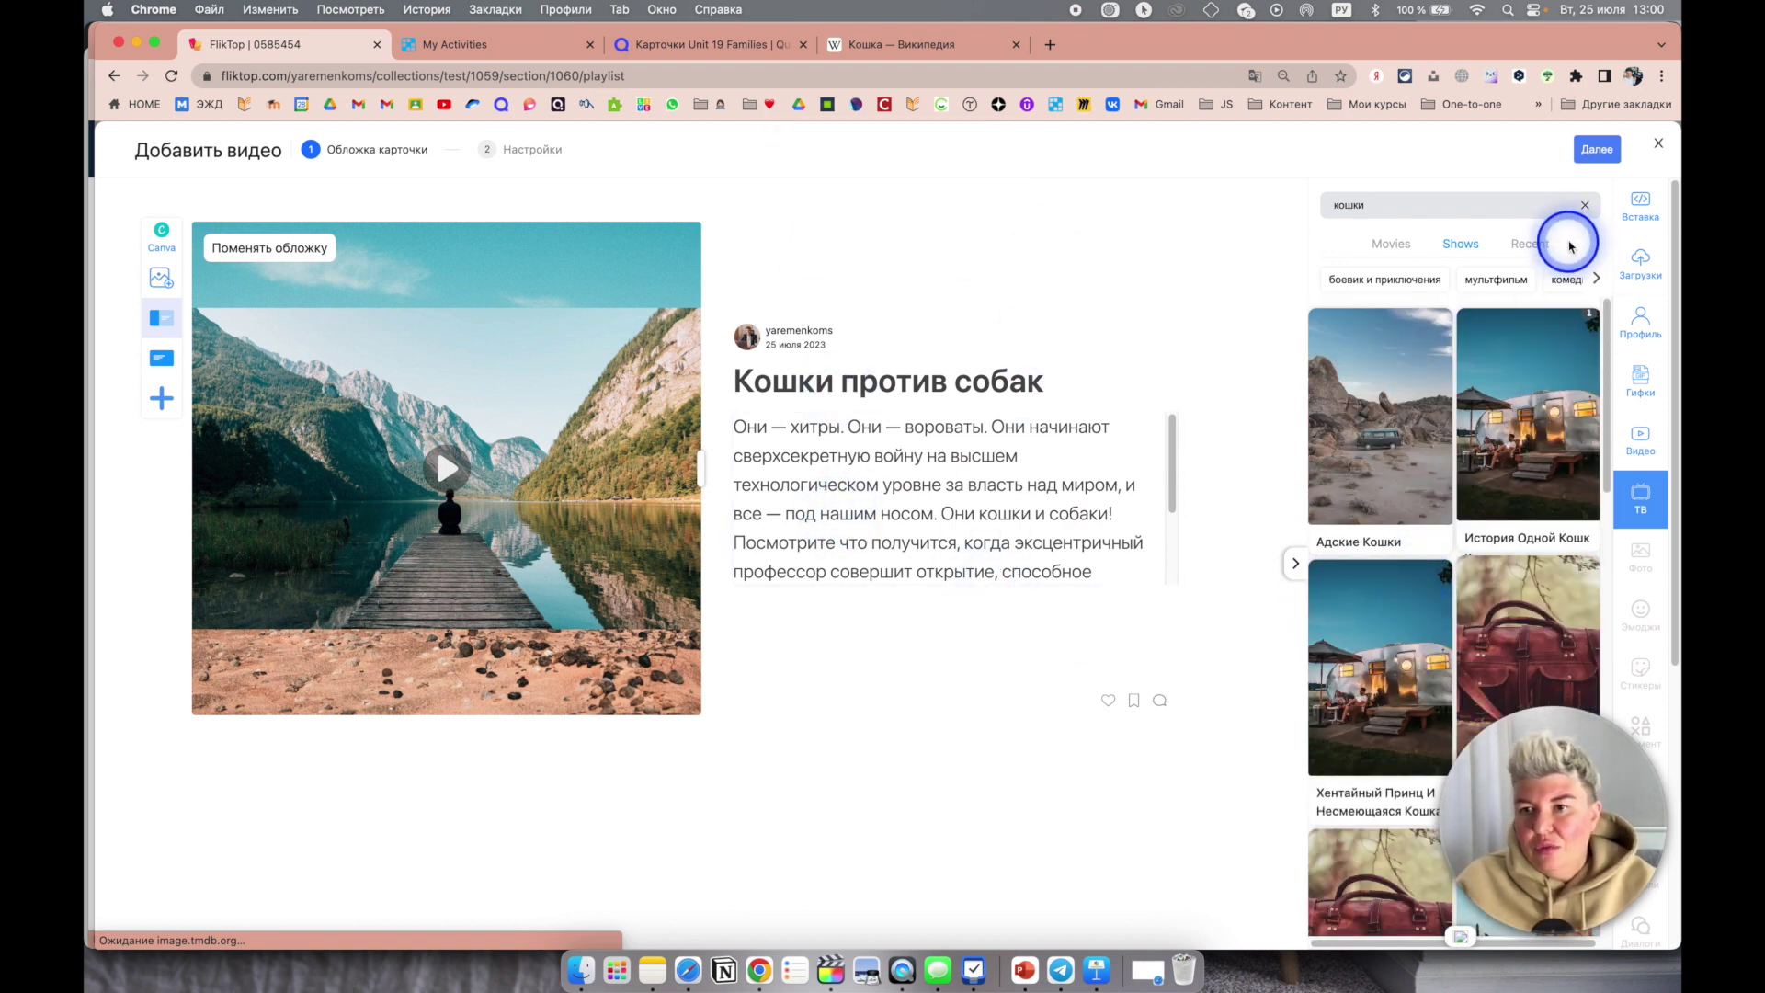
click(1391, 244)
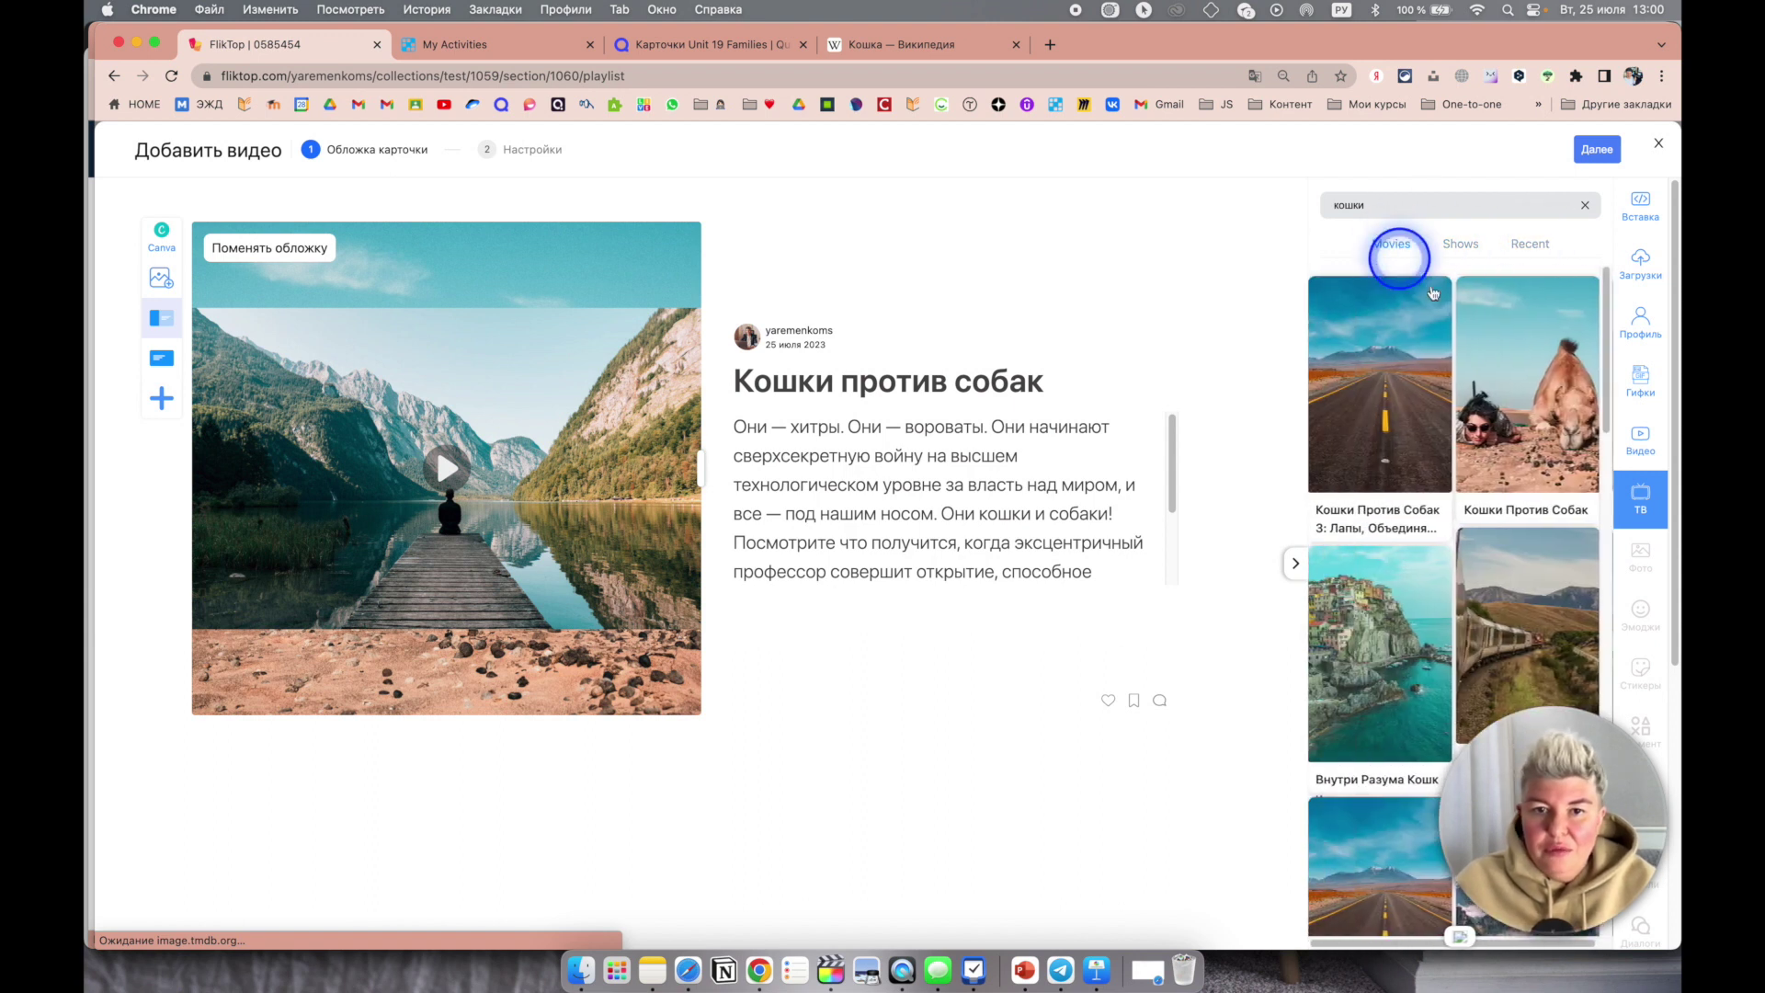
Step: Look through the video, uploads and profile sources, ending on the GIFs for "кошки"
click(1645, 437)
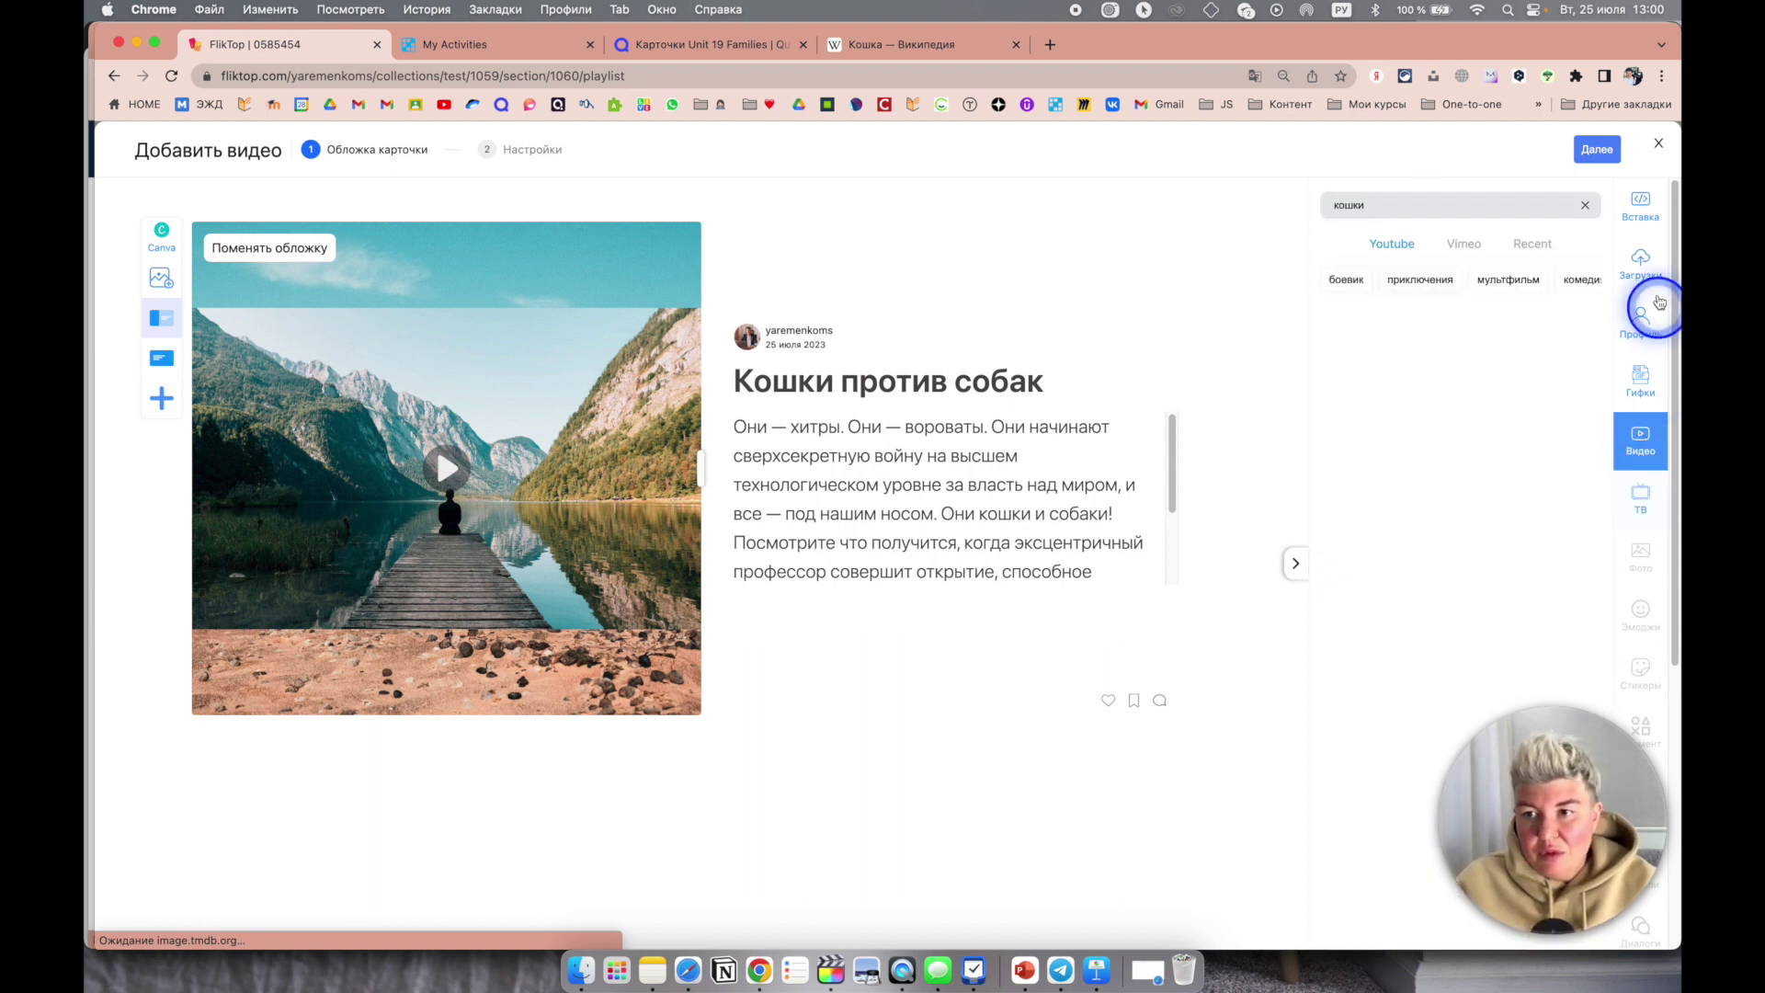
click(1640, 262)
click(1641, 322)
click(1642, 386)
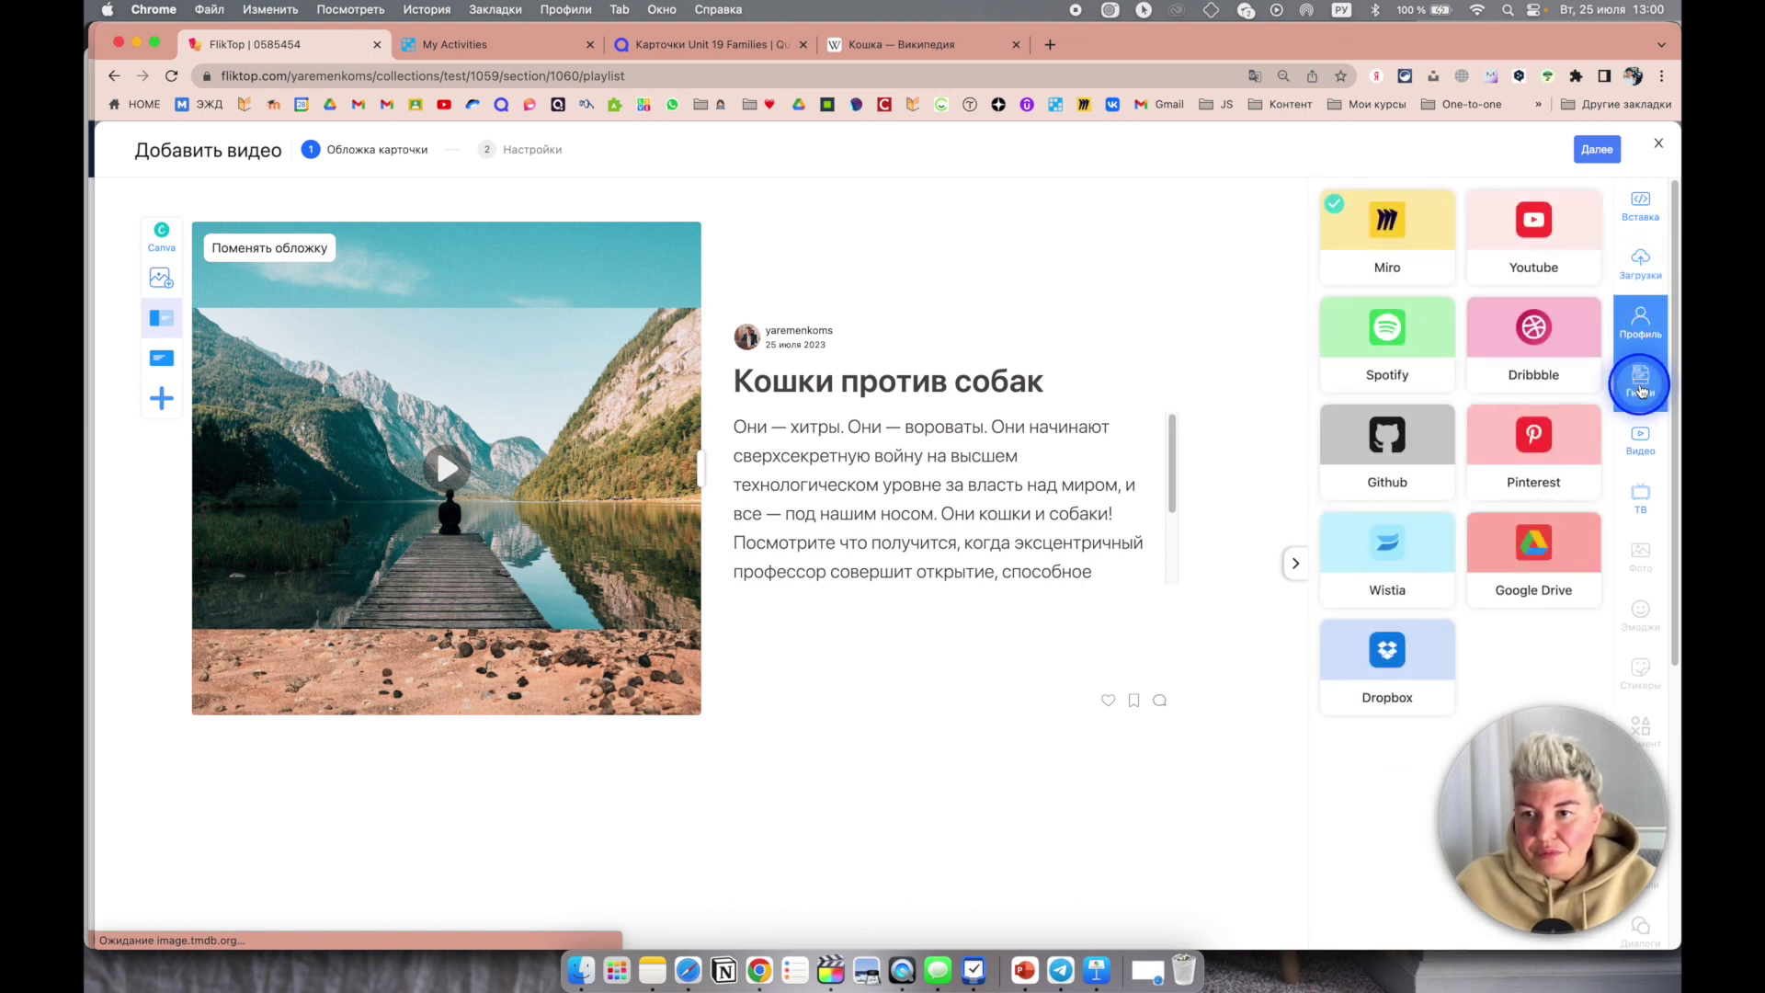
click(1645, 438)
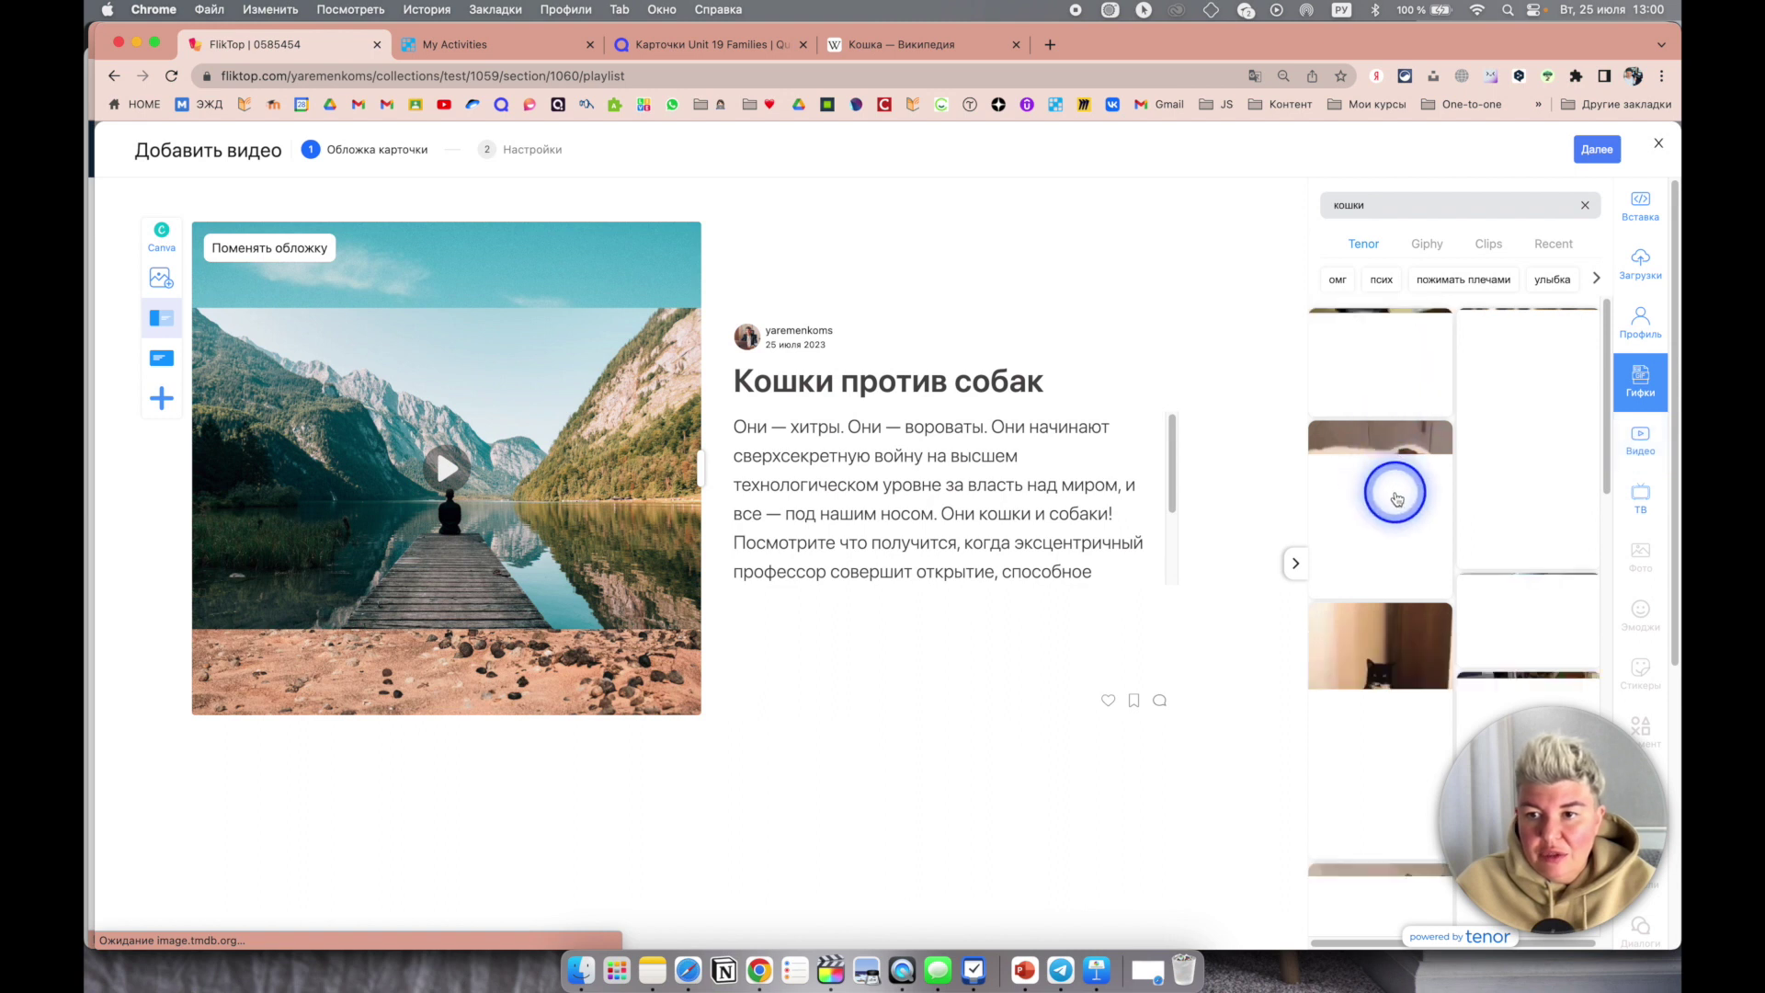
Step: Try the Tenor GIF of two cats with human mouths as the cover and replace it with the cuddling cats GIF
click(1395, 345)
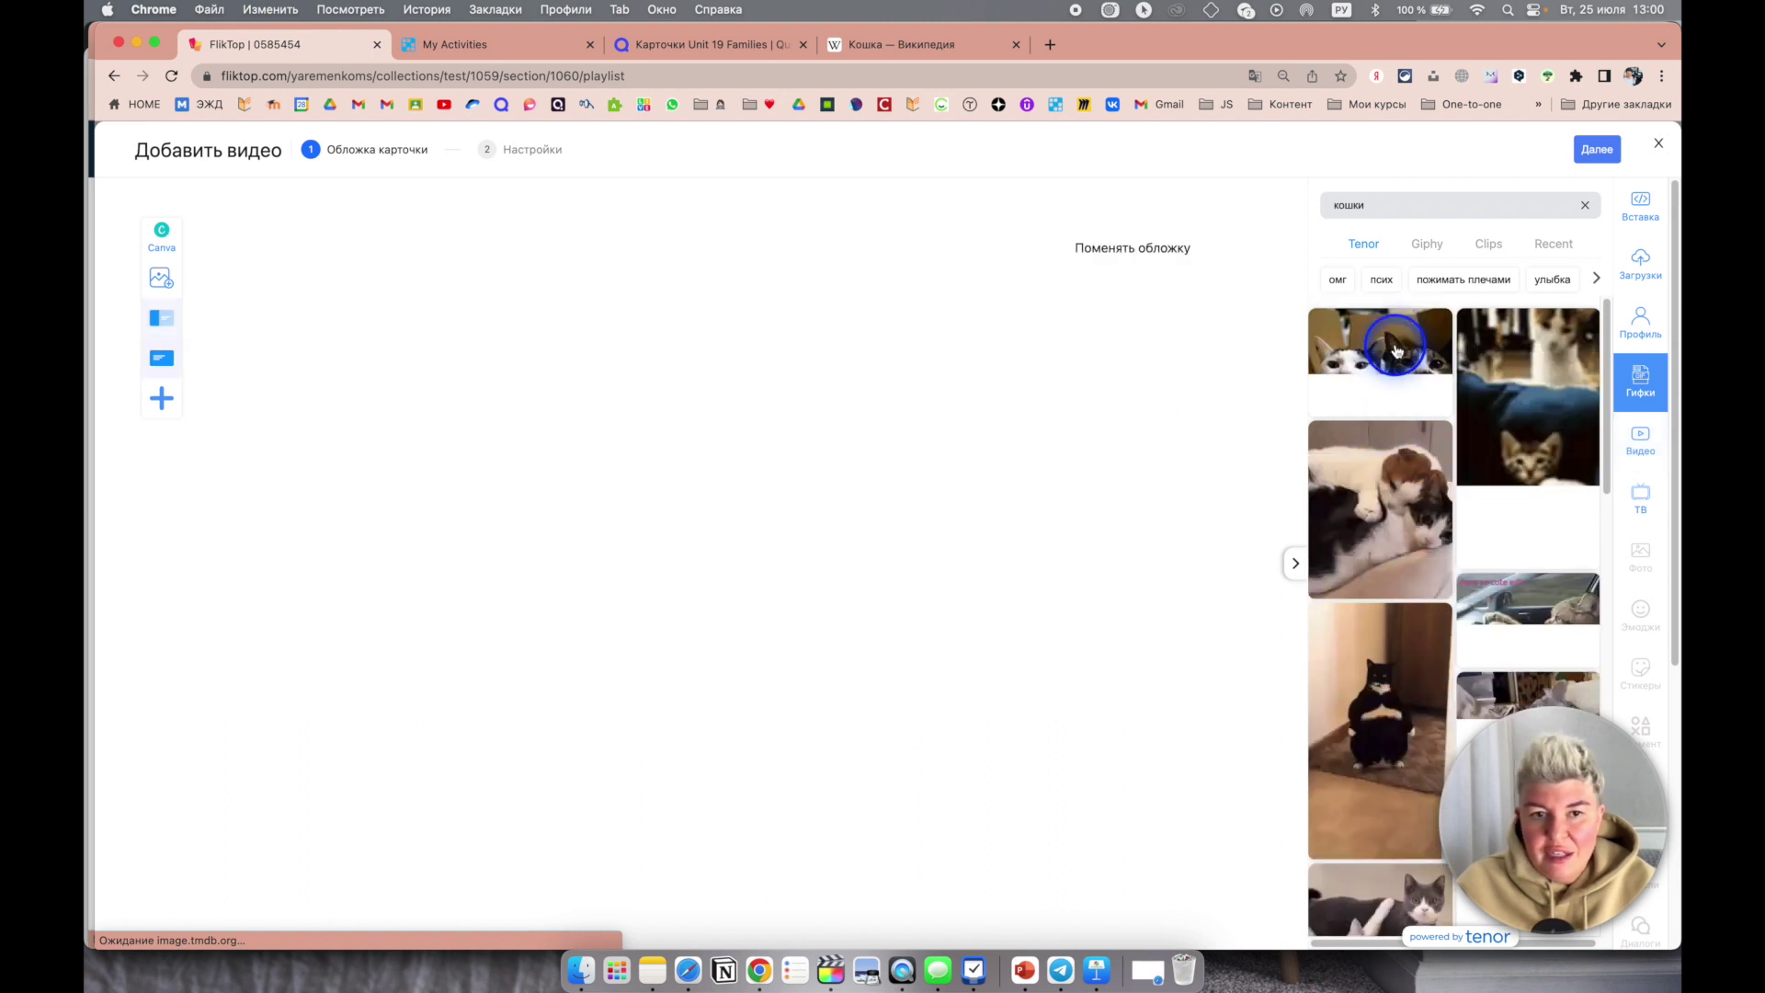
scroll(960, 625, down, 5)
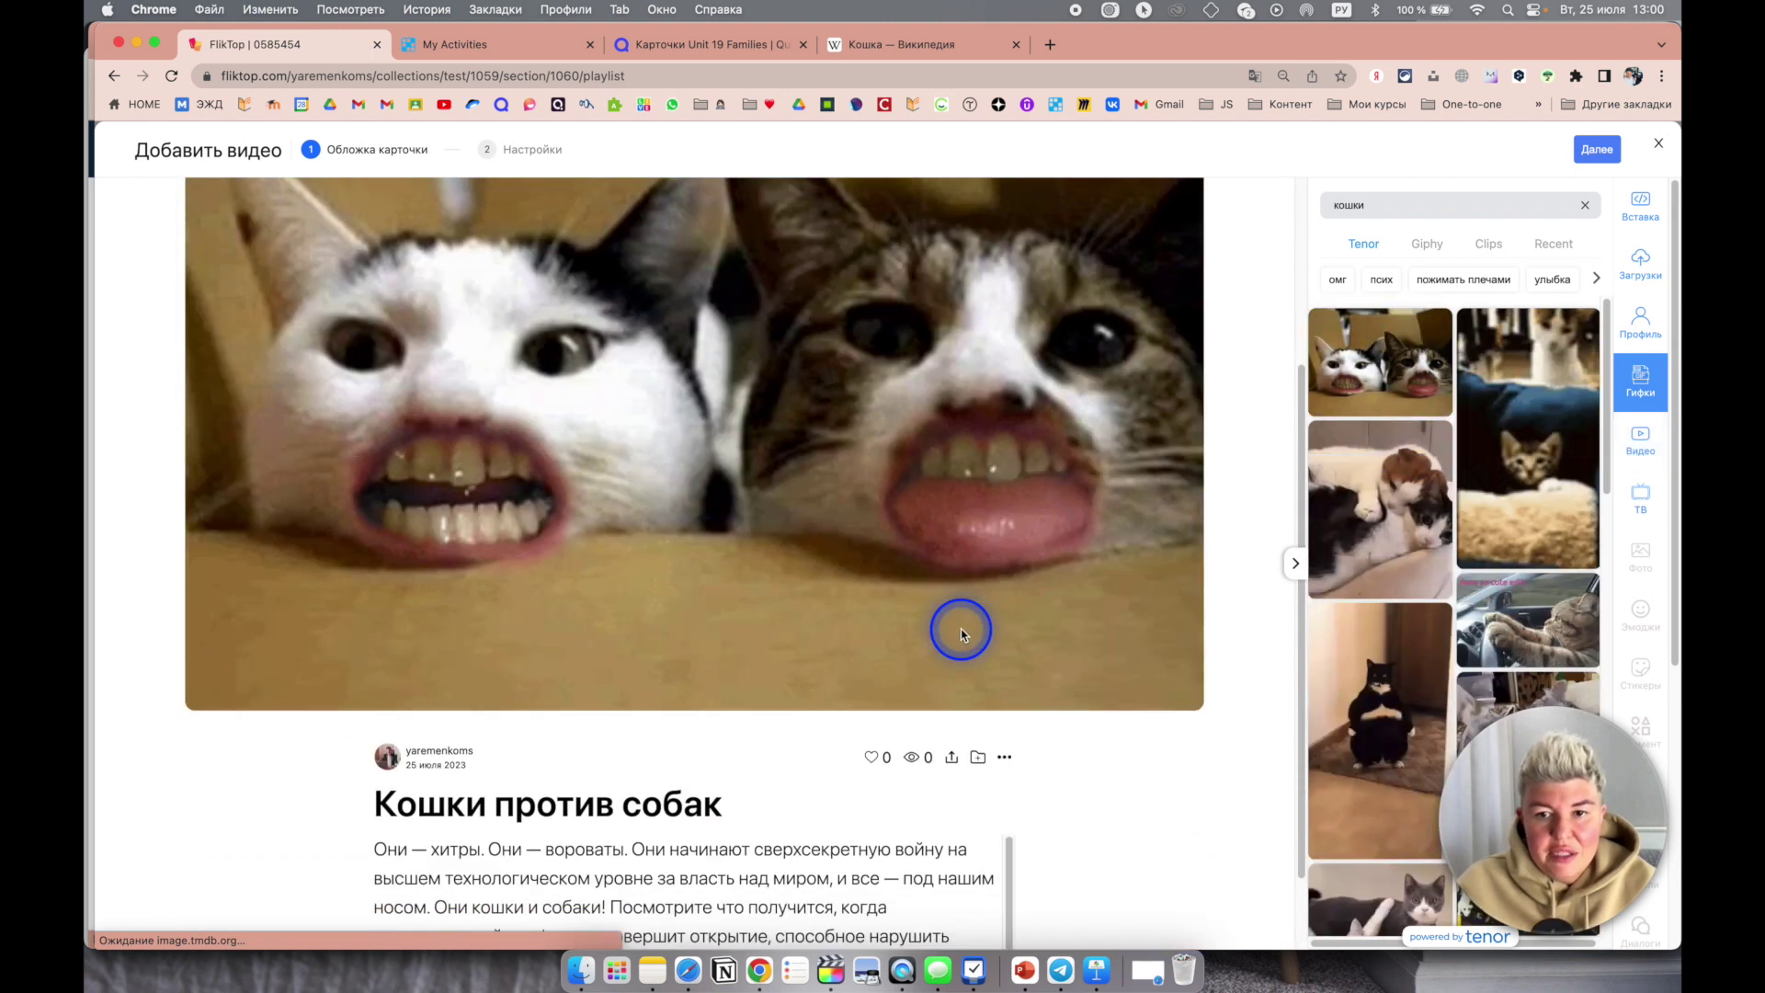
scroll(960, 631, up, 5)
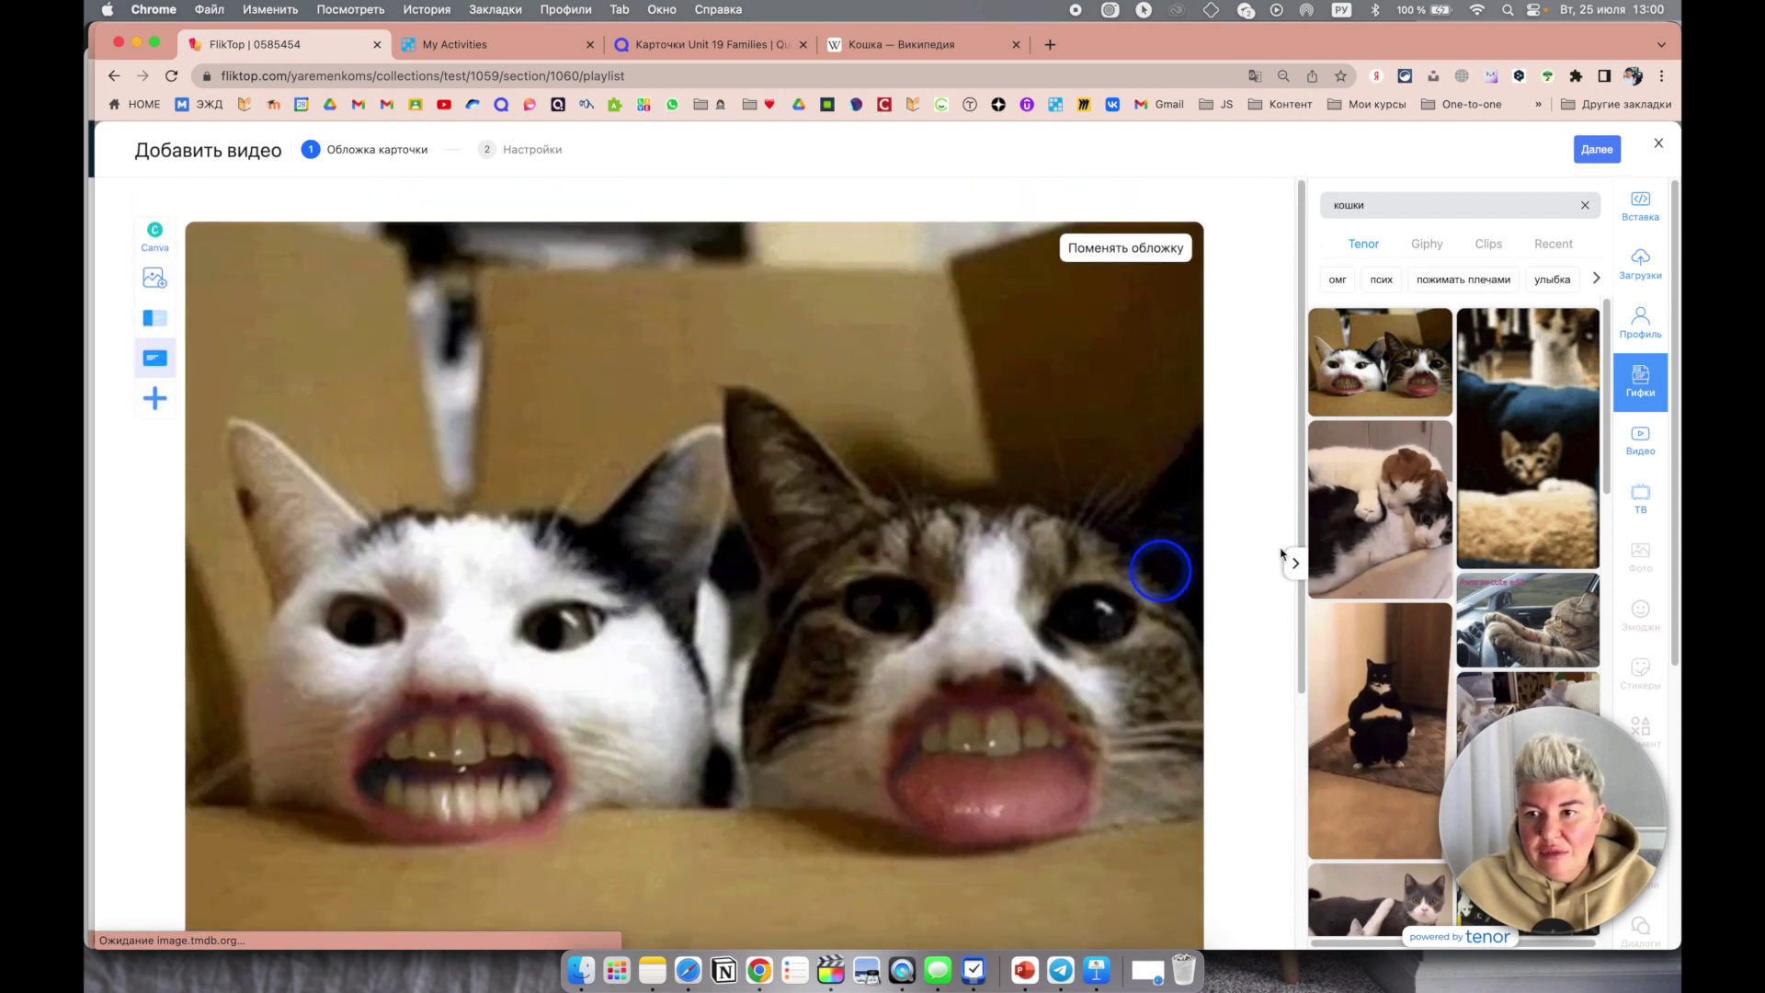
click(1382, 536)
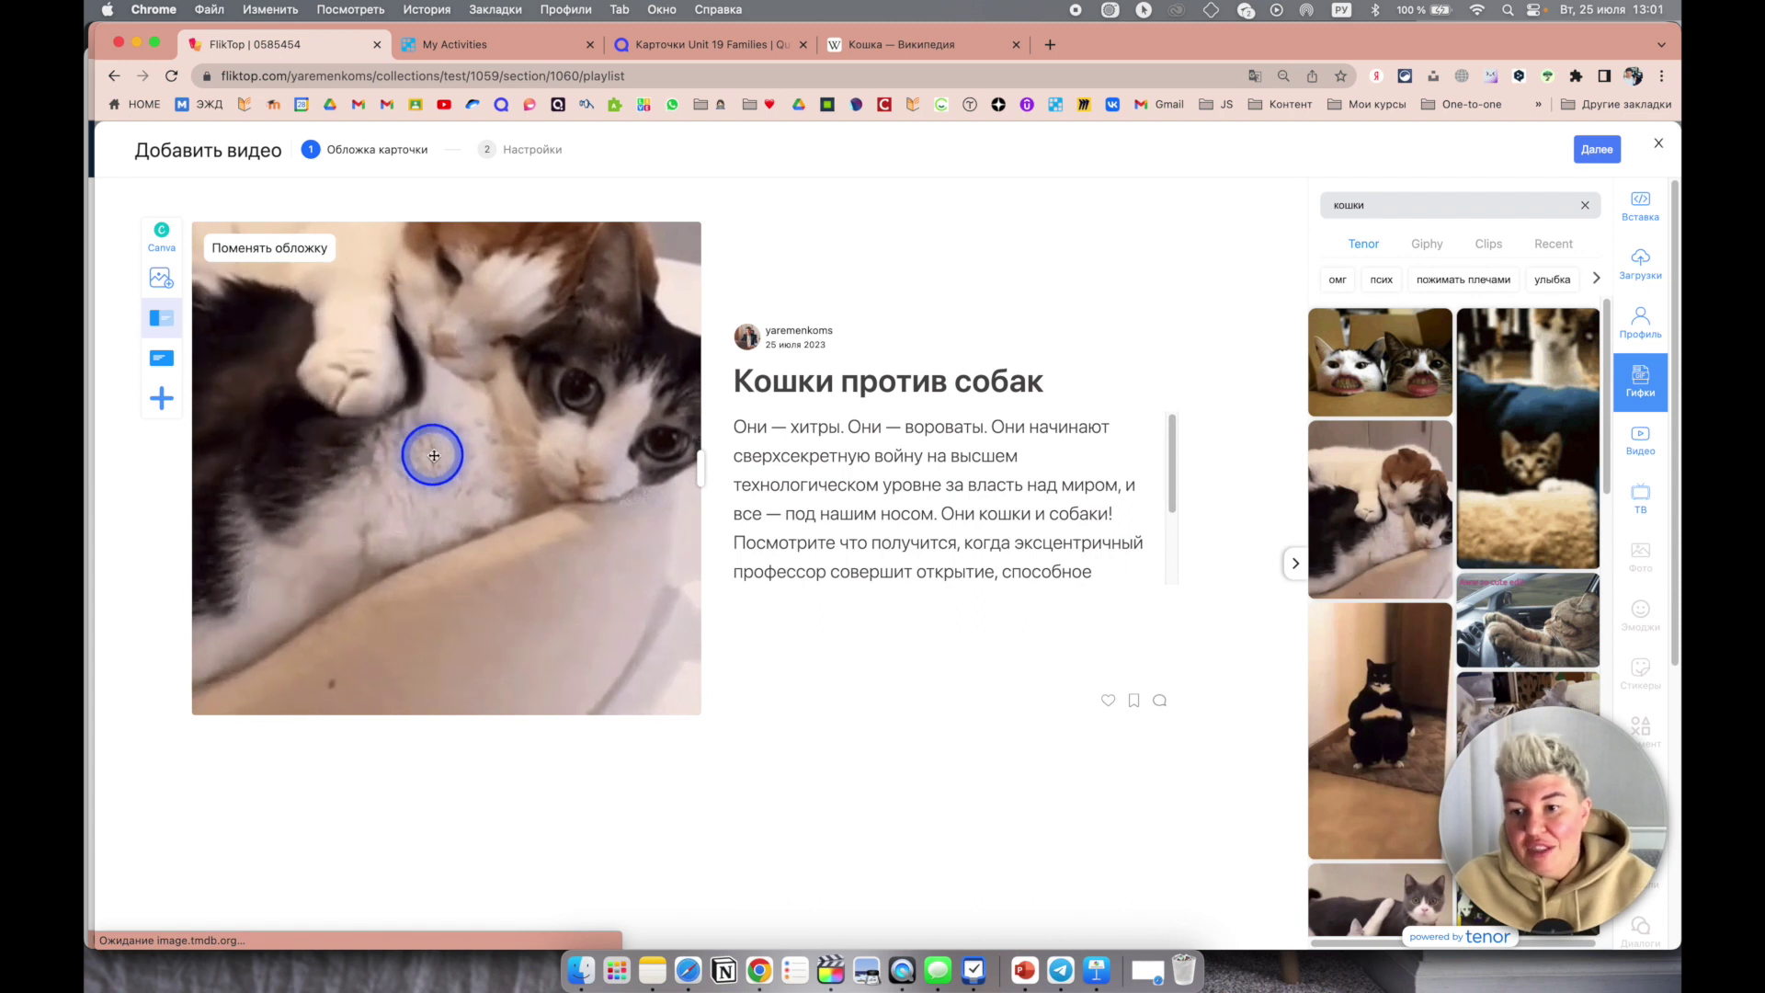
Step: Add a second slide to the video card and search Tenor GIFs for "собака"
drag(1486, 205, 1317, 207)
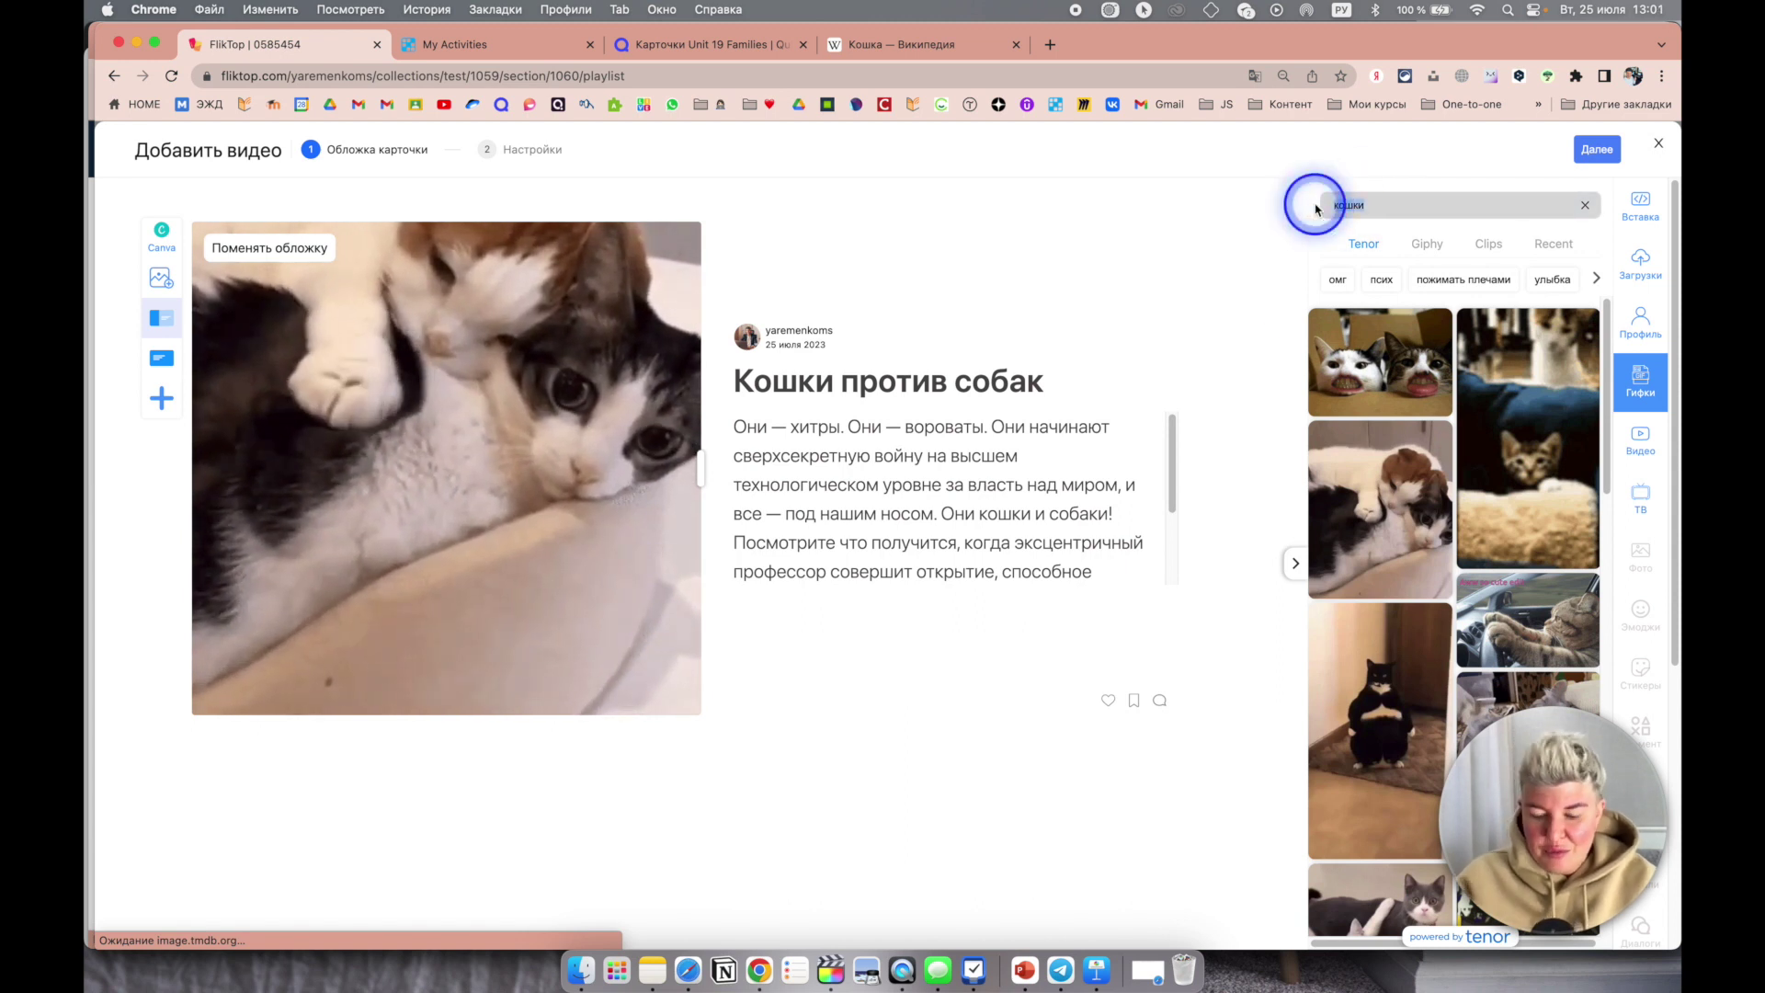
text(собак)
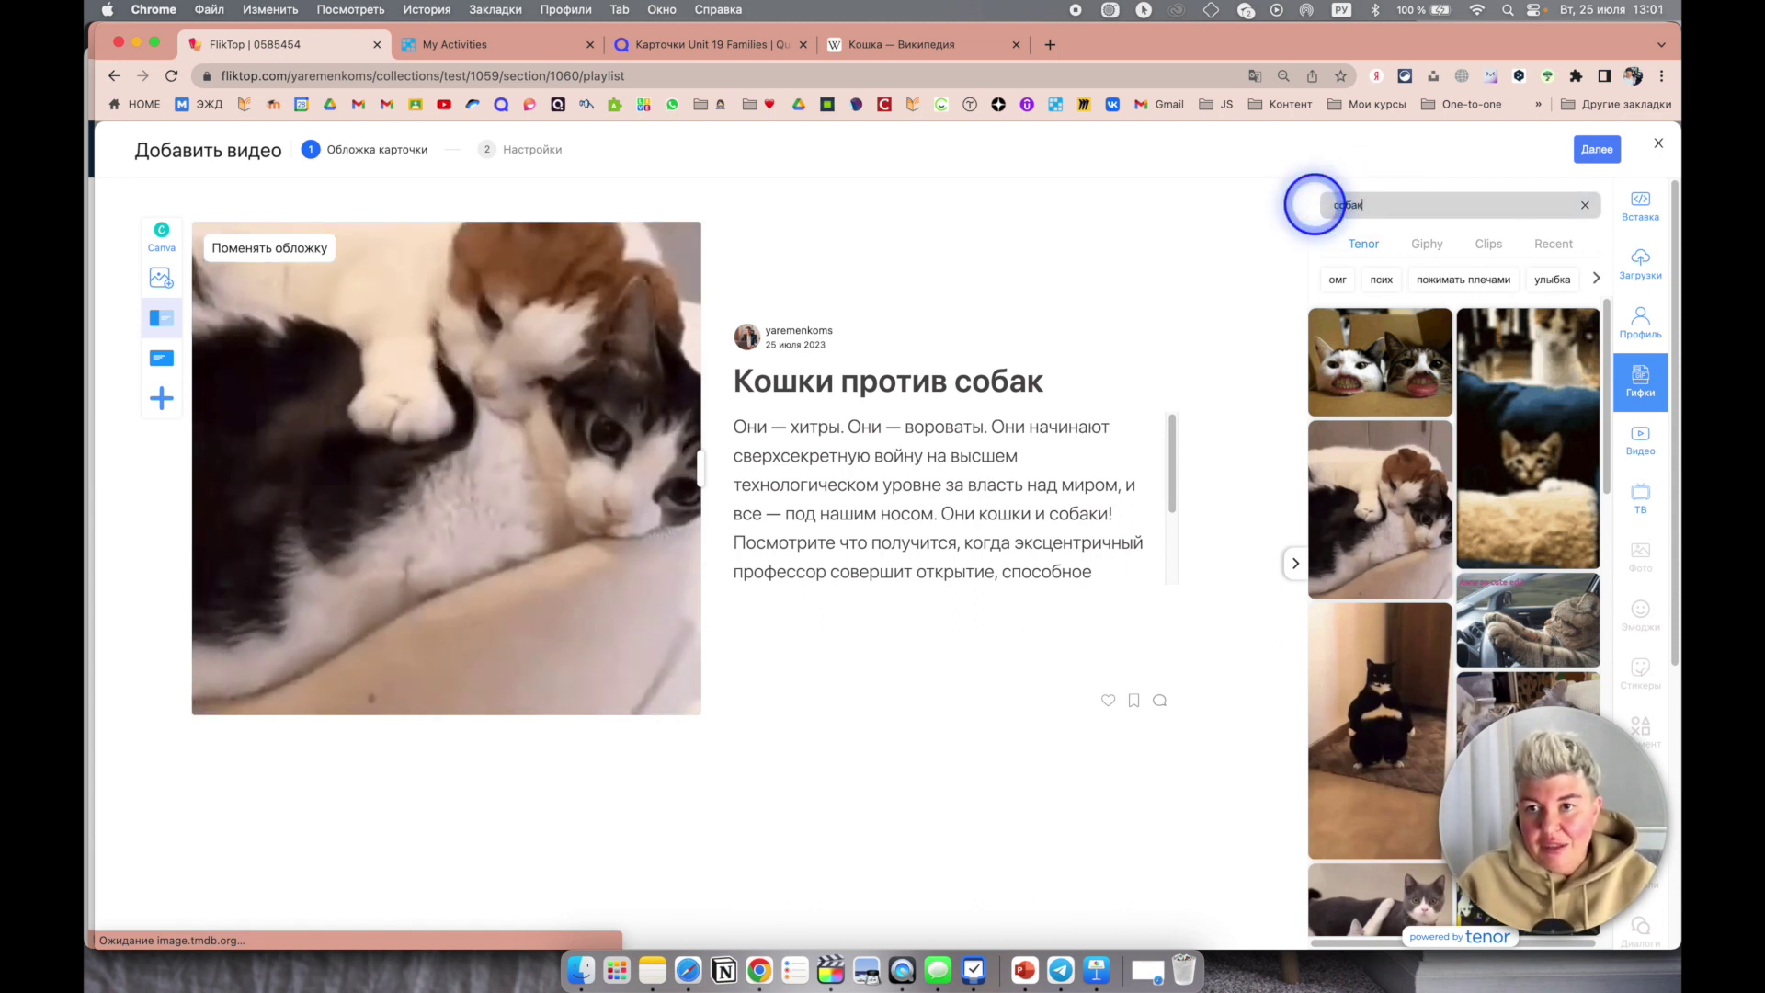
text(а)
click(163, 398)
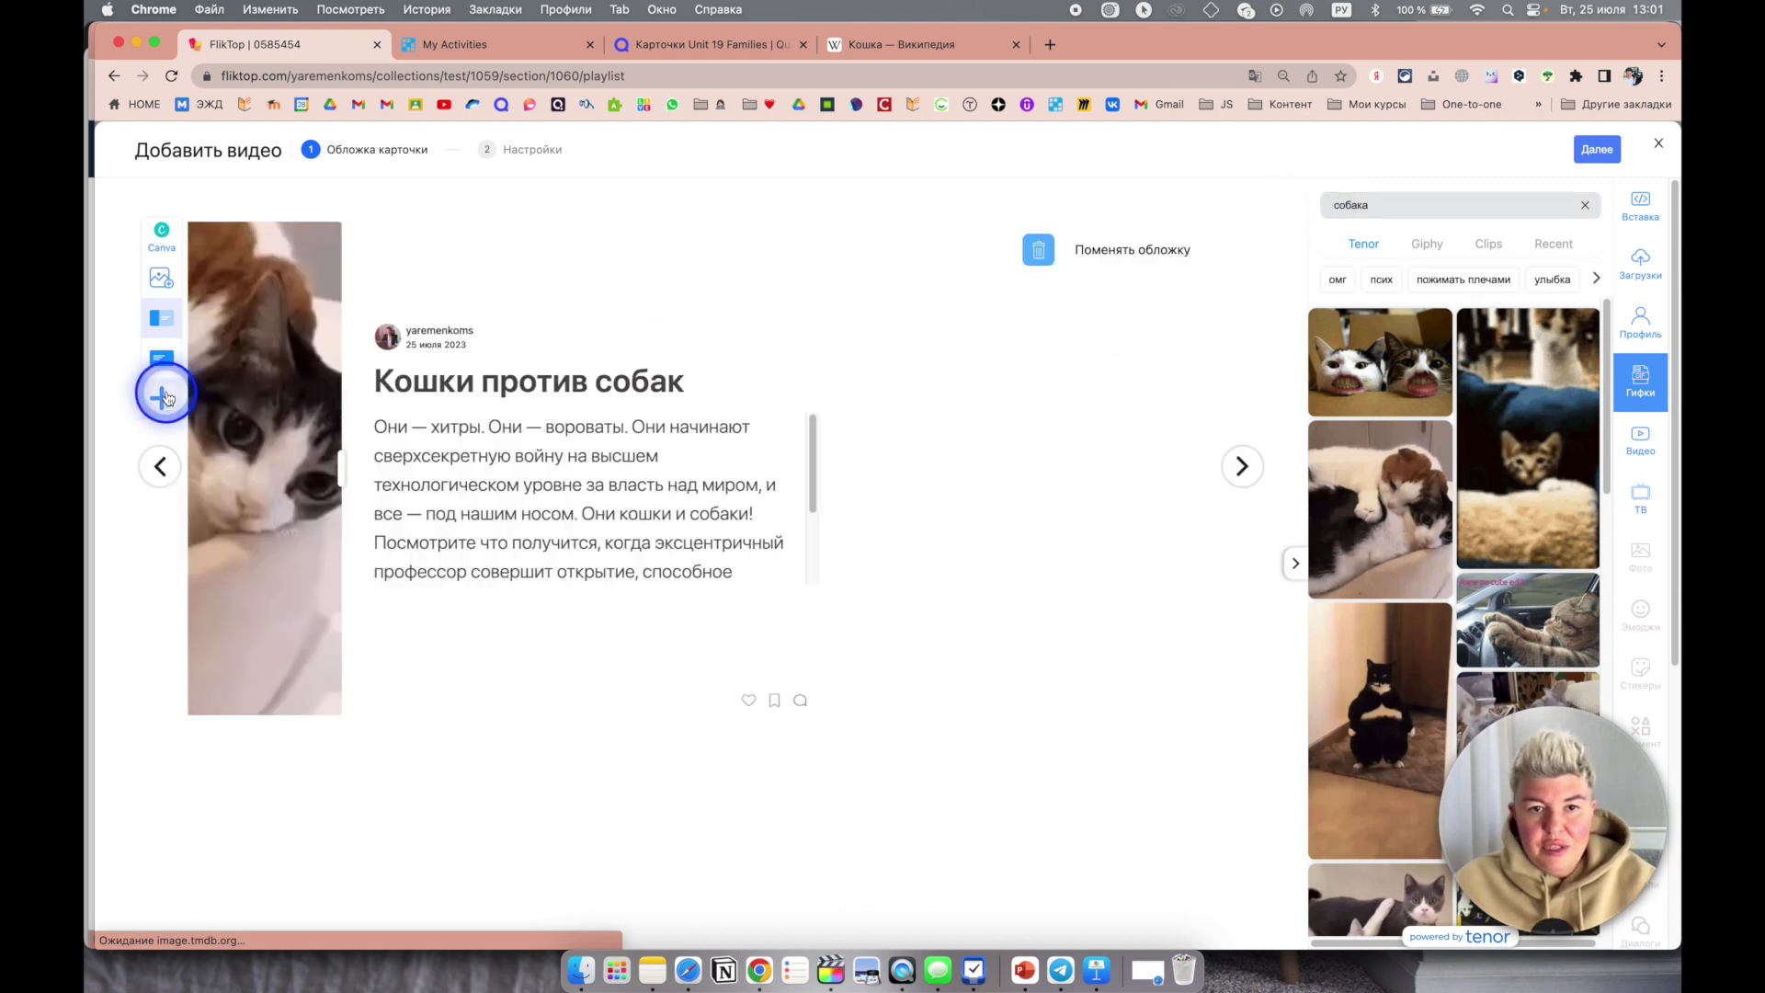
click(1420, 204)
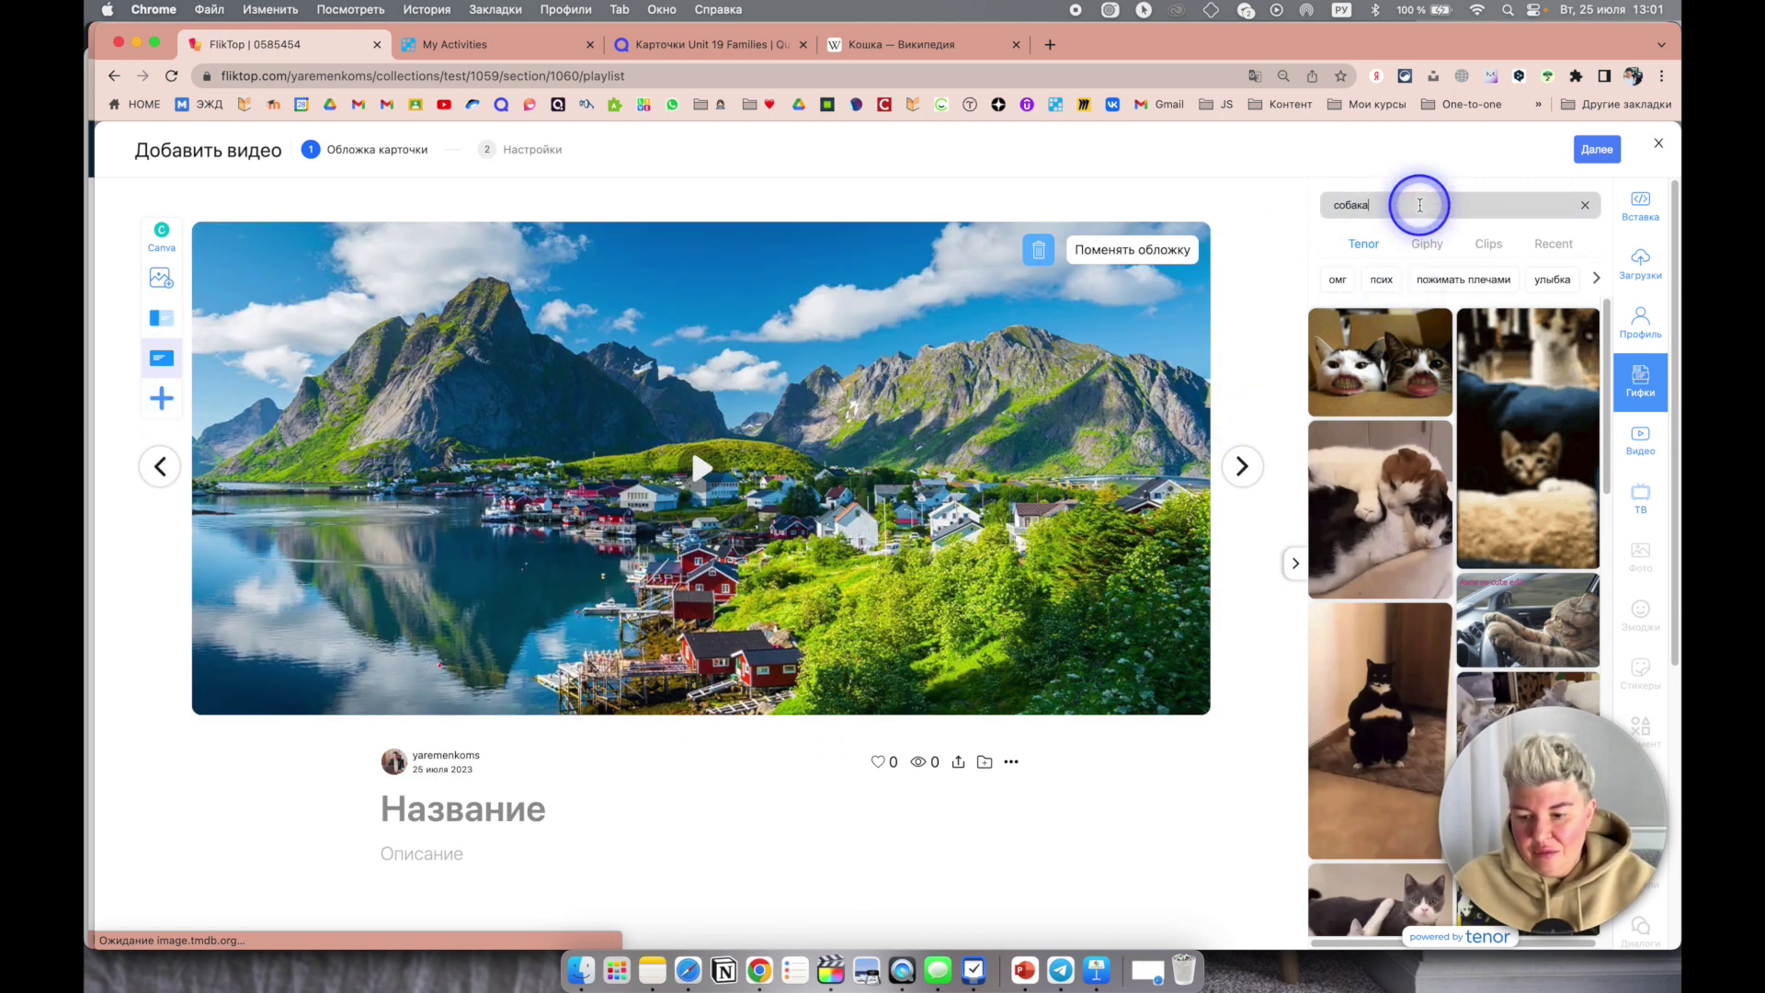
key(Return)
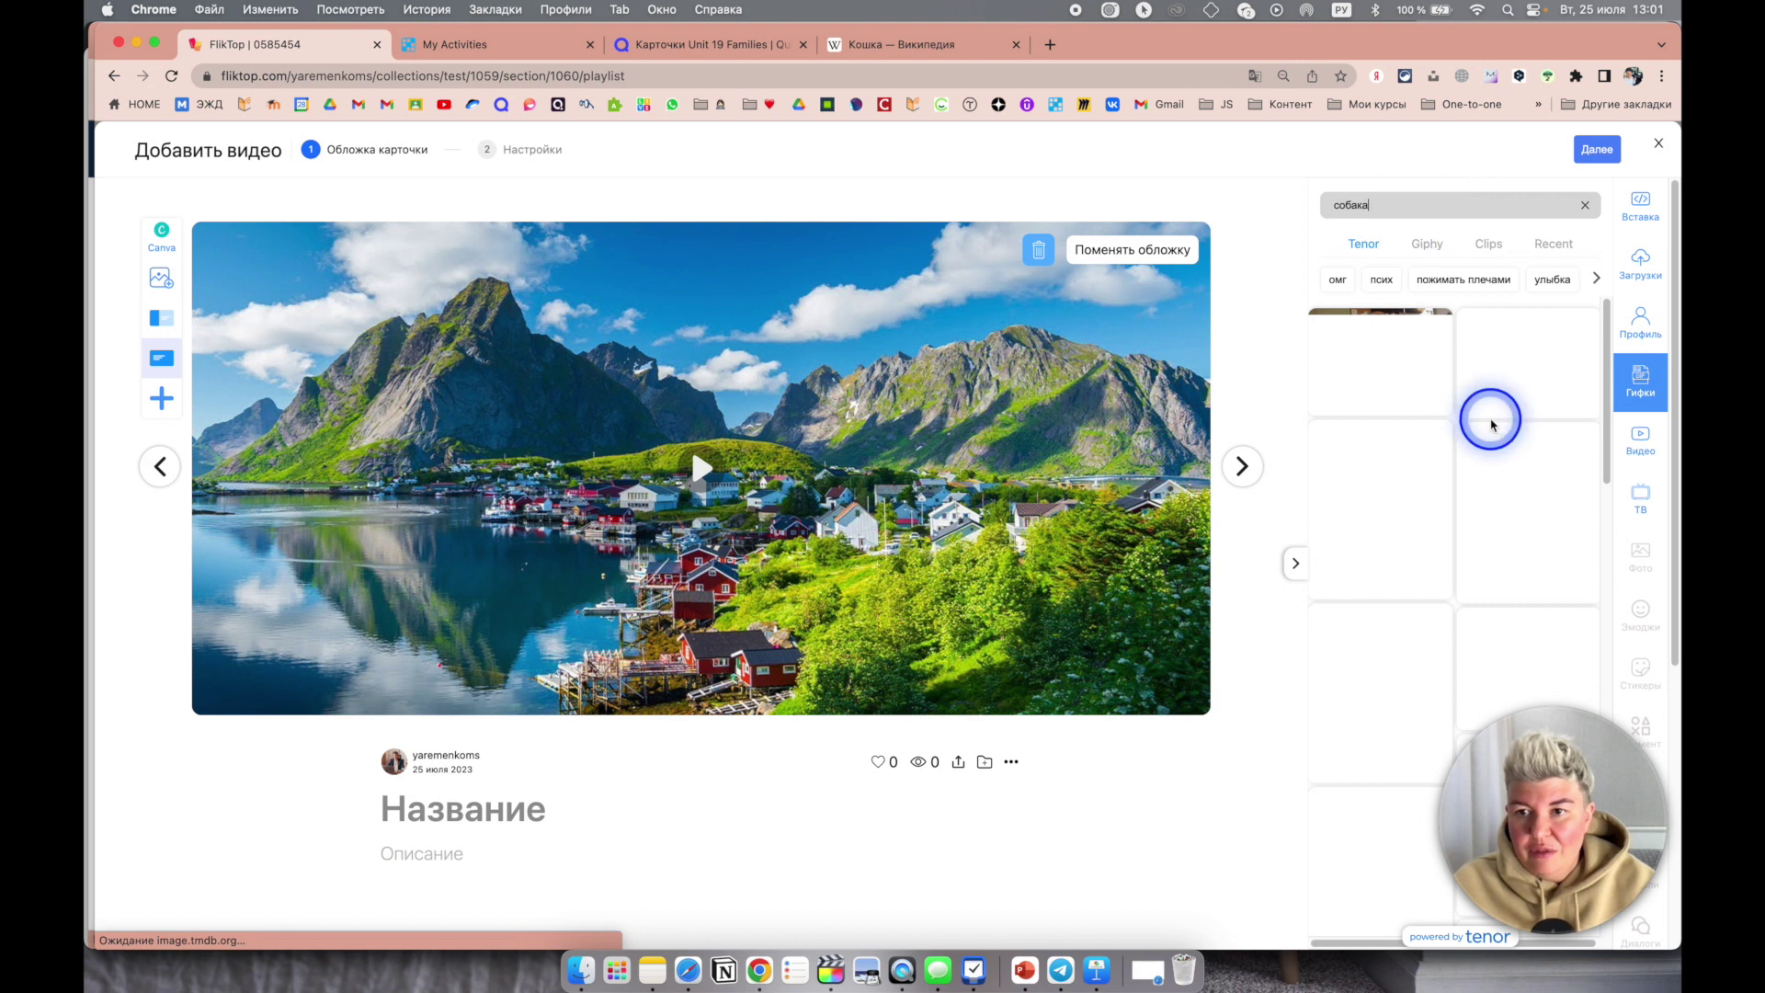
Step: Try the pink-collared dog GIF with a side-by-side layout on the second slide, and replace it with the sitting brown dog GIF
click(1379, 358)
scroll(817, 659, down, 3)
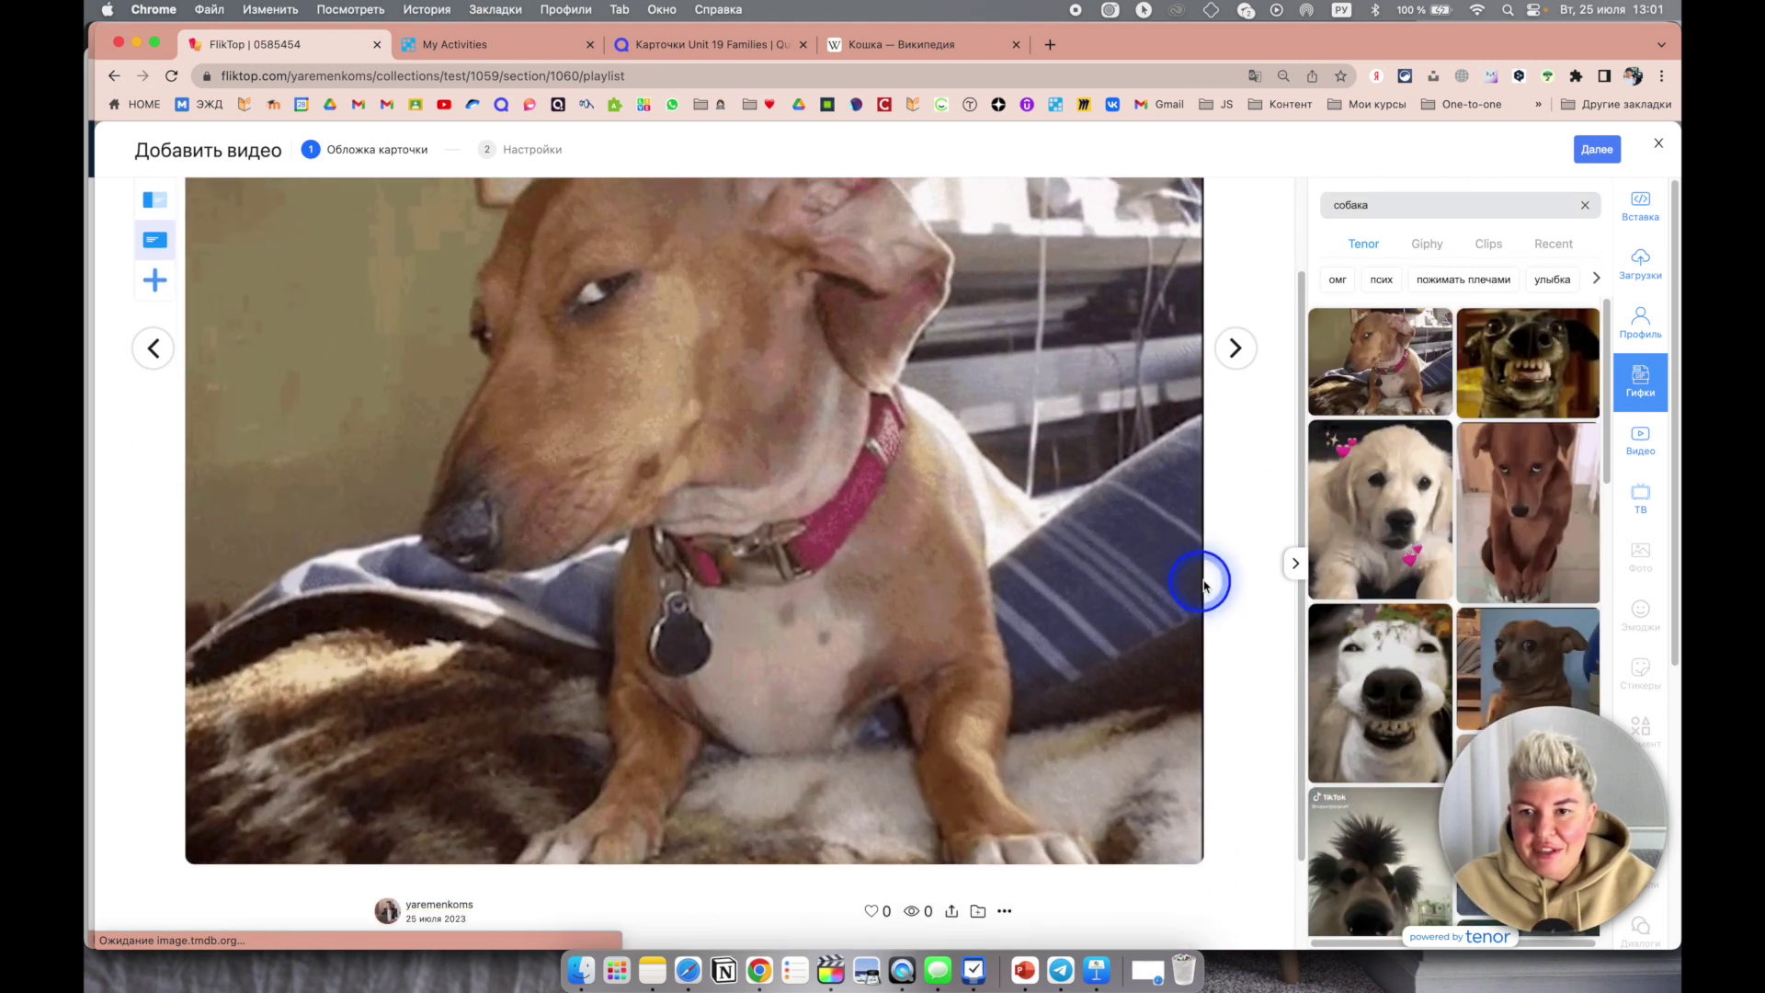
click(153, 199)
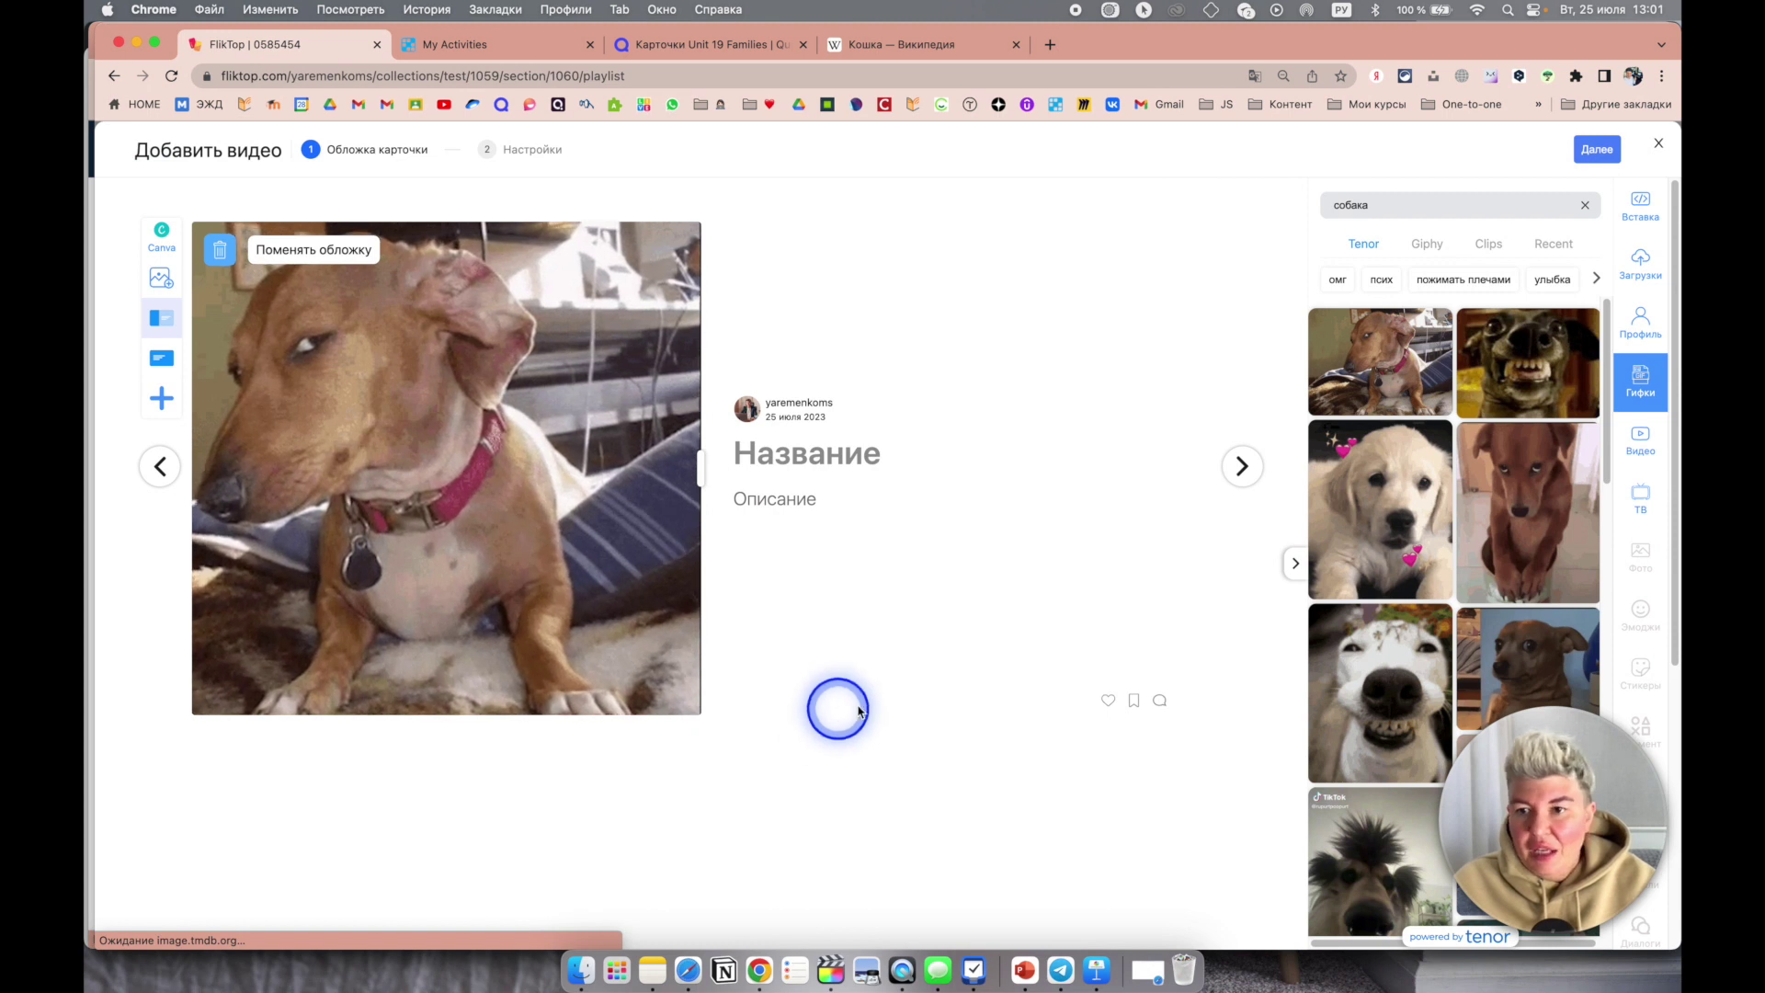
click(1544, 495)
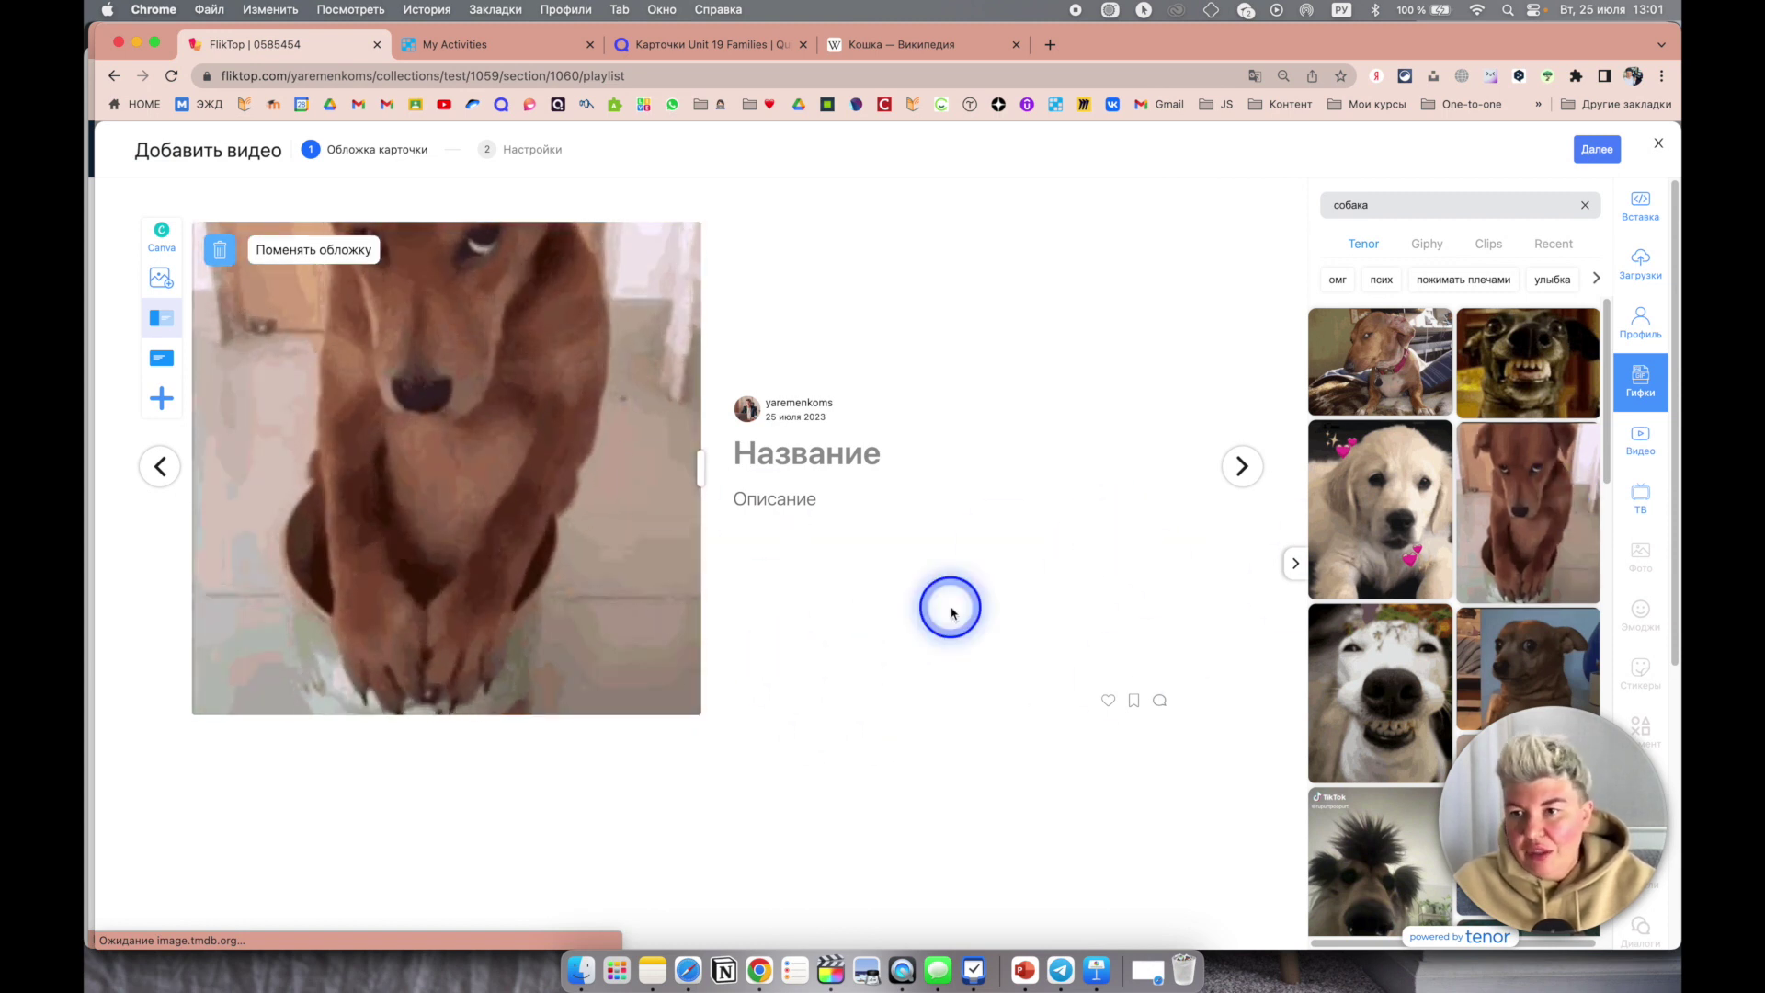
Step: Fill a new video slide with the Diaclass interactive presentations guide, found by searching YouTube for the author's name
click(1644, 455)
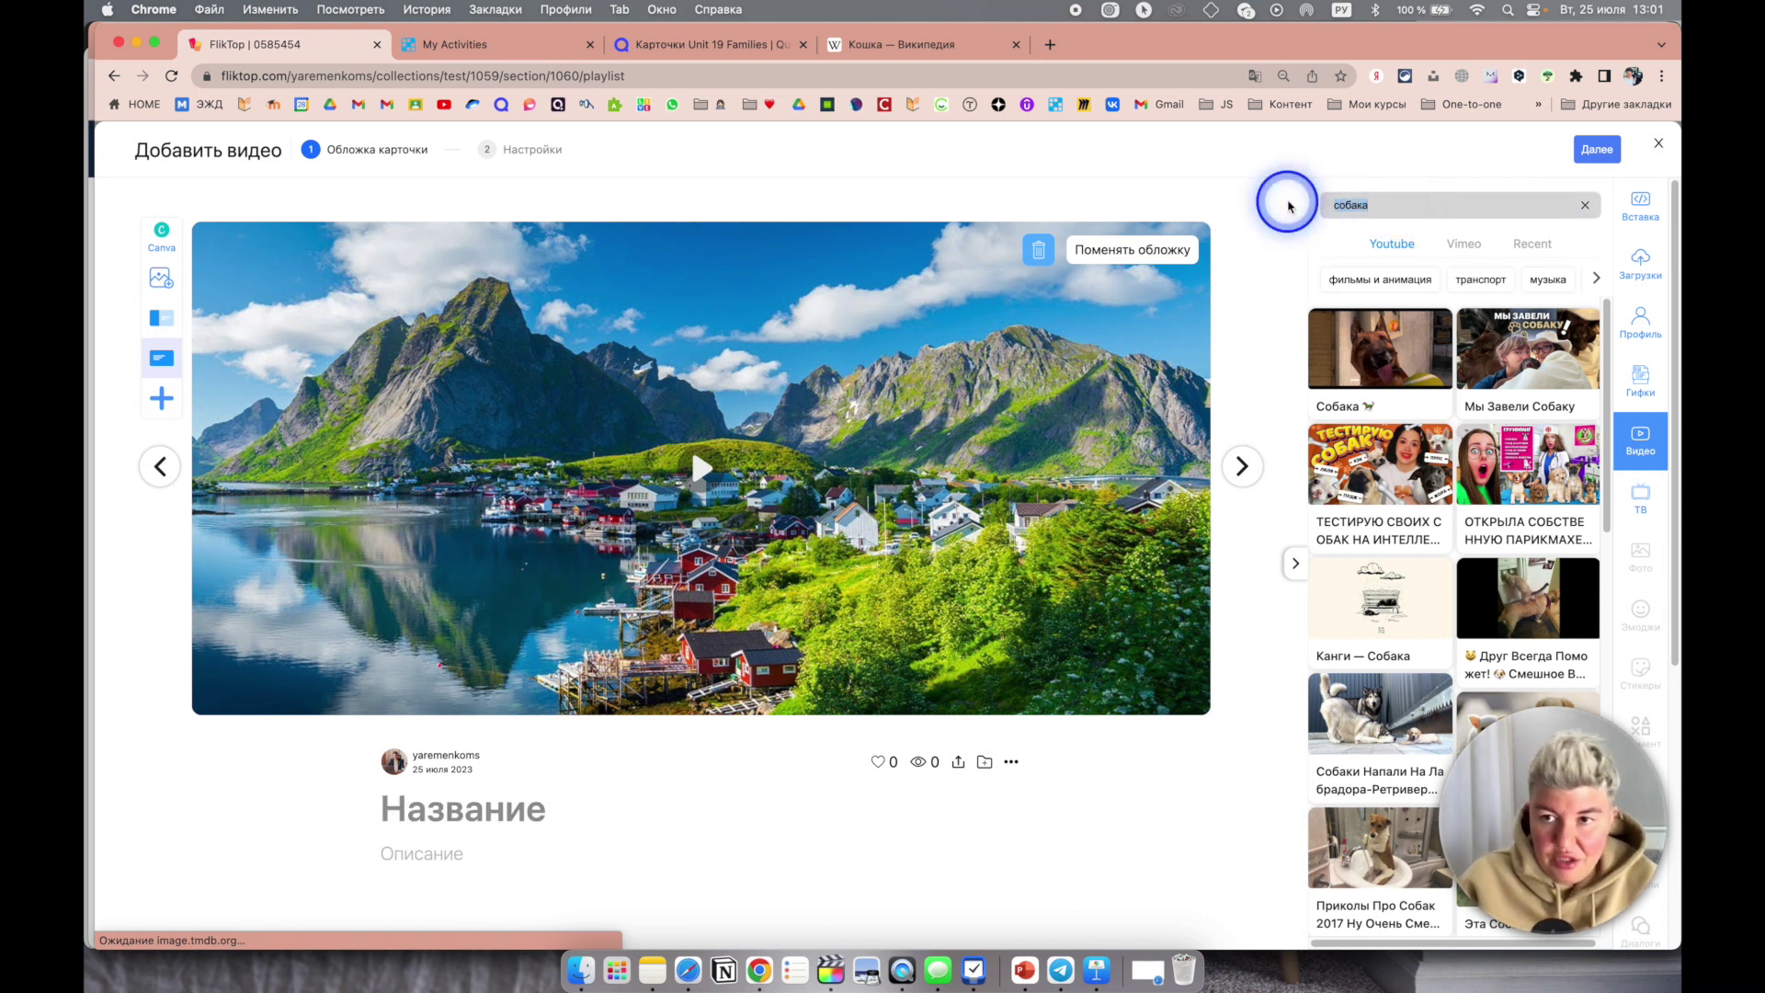
text(мария яременко)
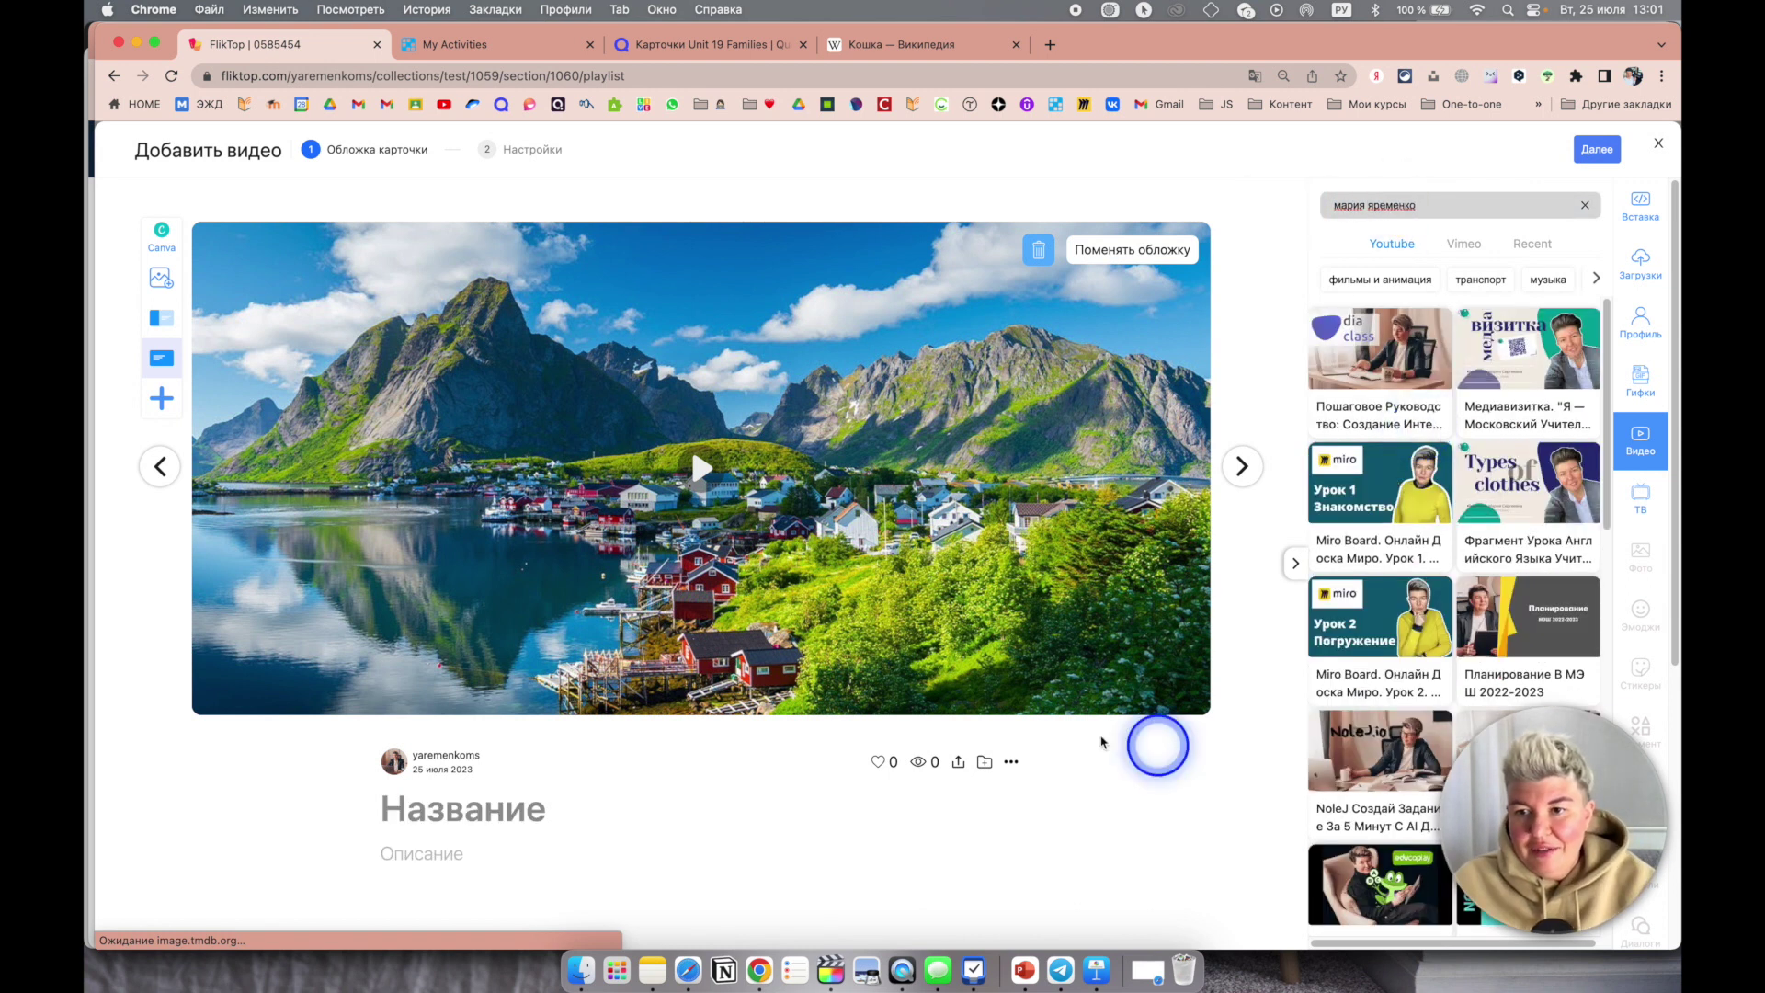
click(1380, 350)
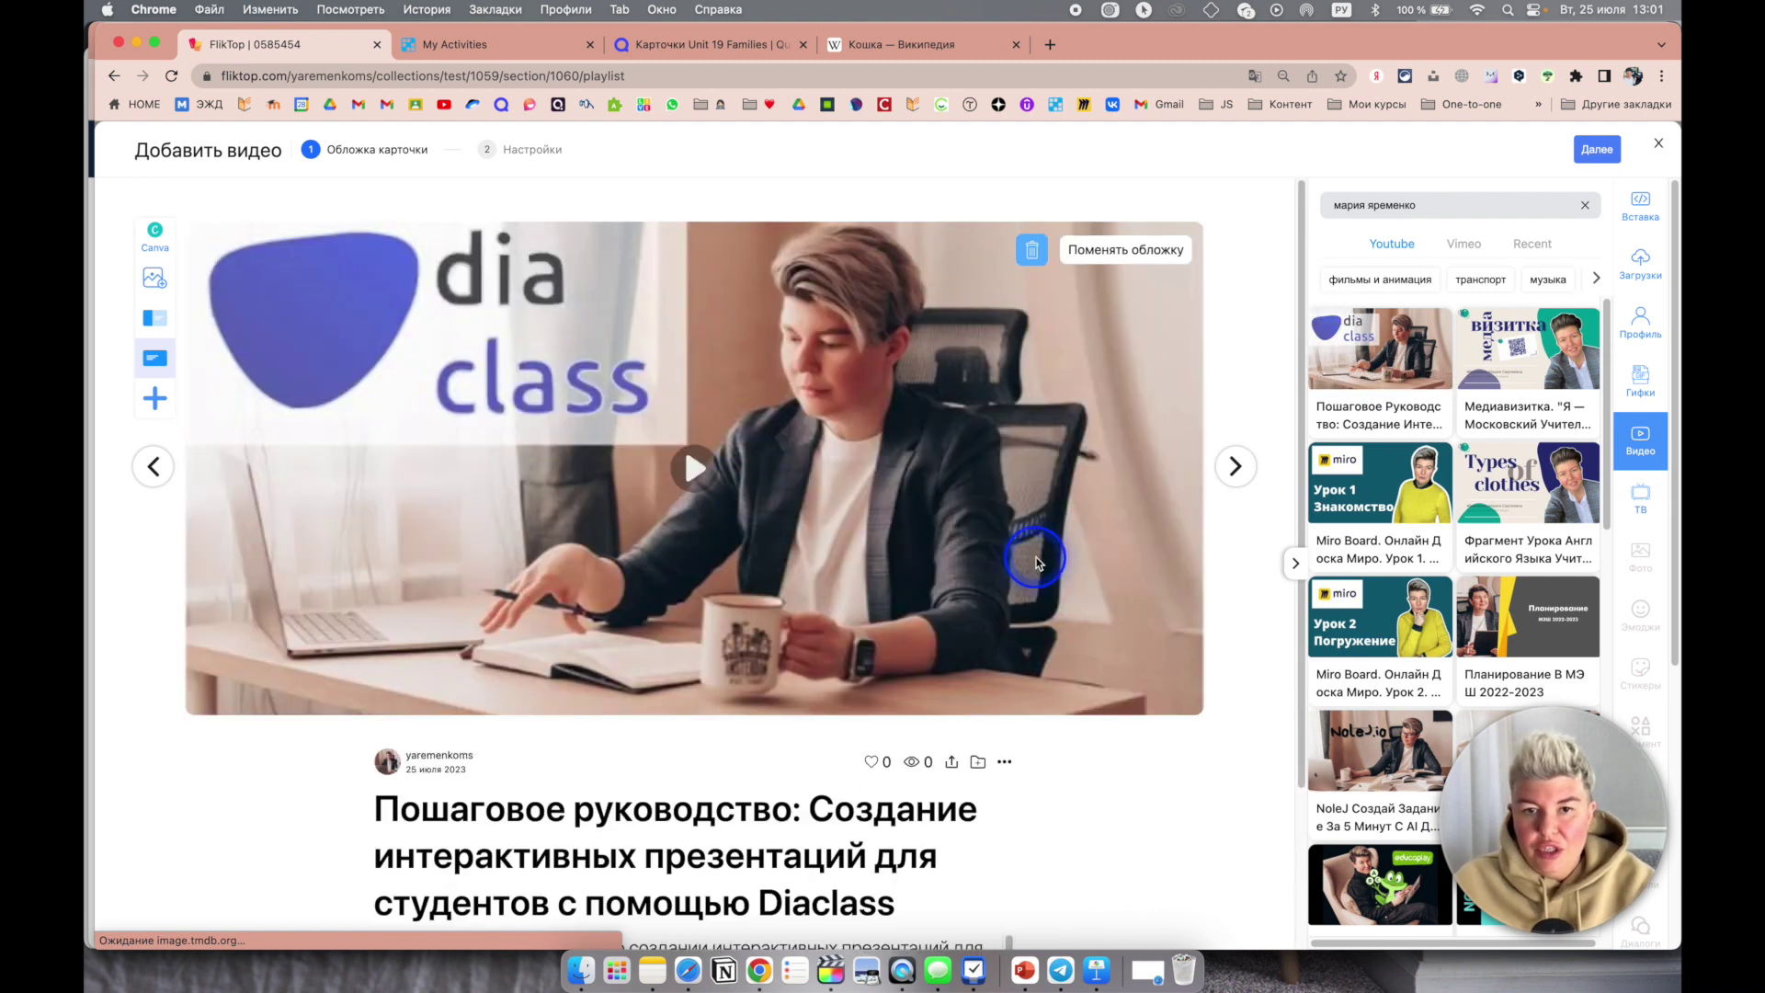
scroll(1034, 542, down, 3)
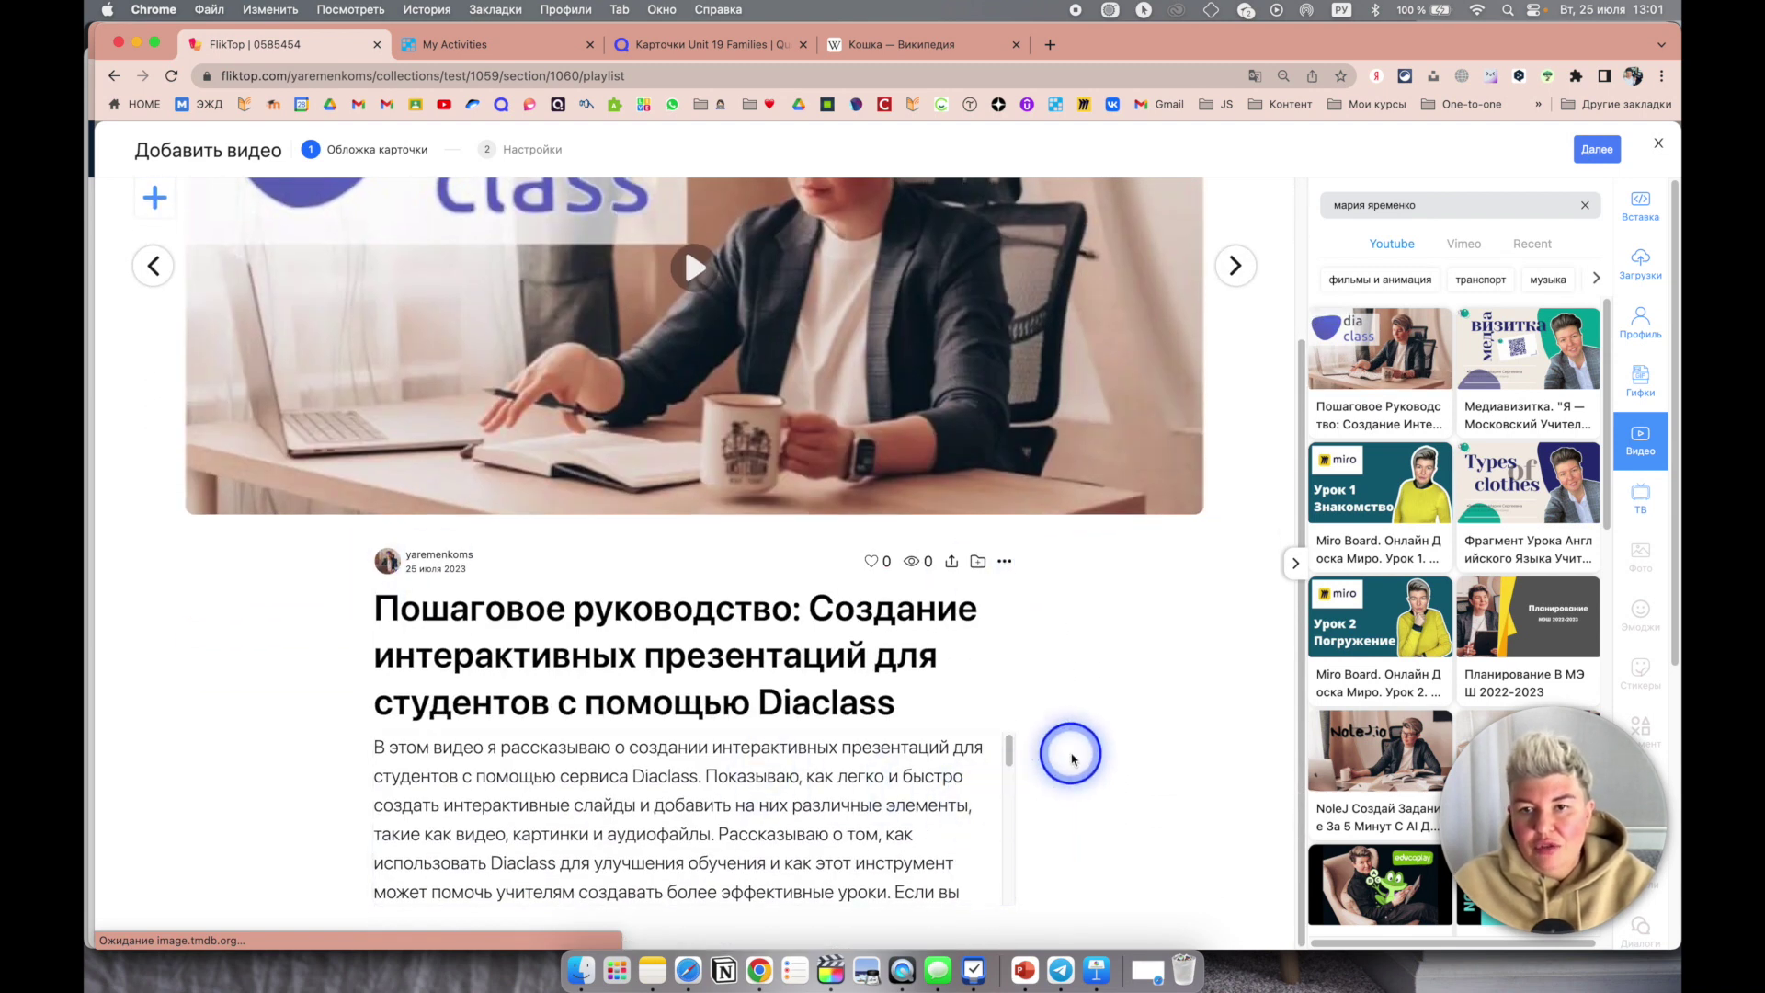
scroll(1018, 673, up, 3)
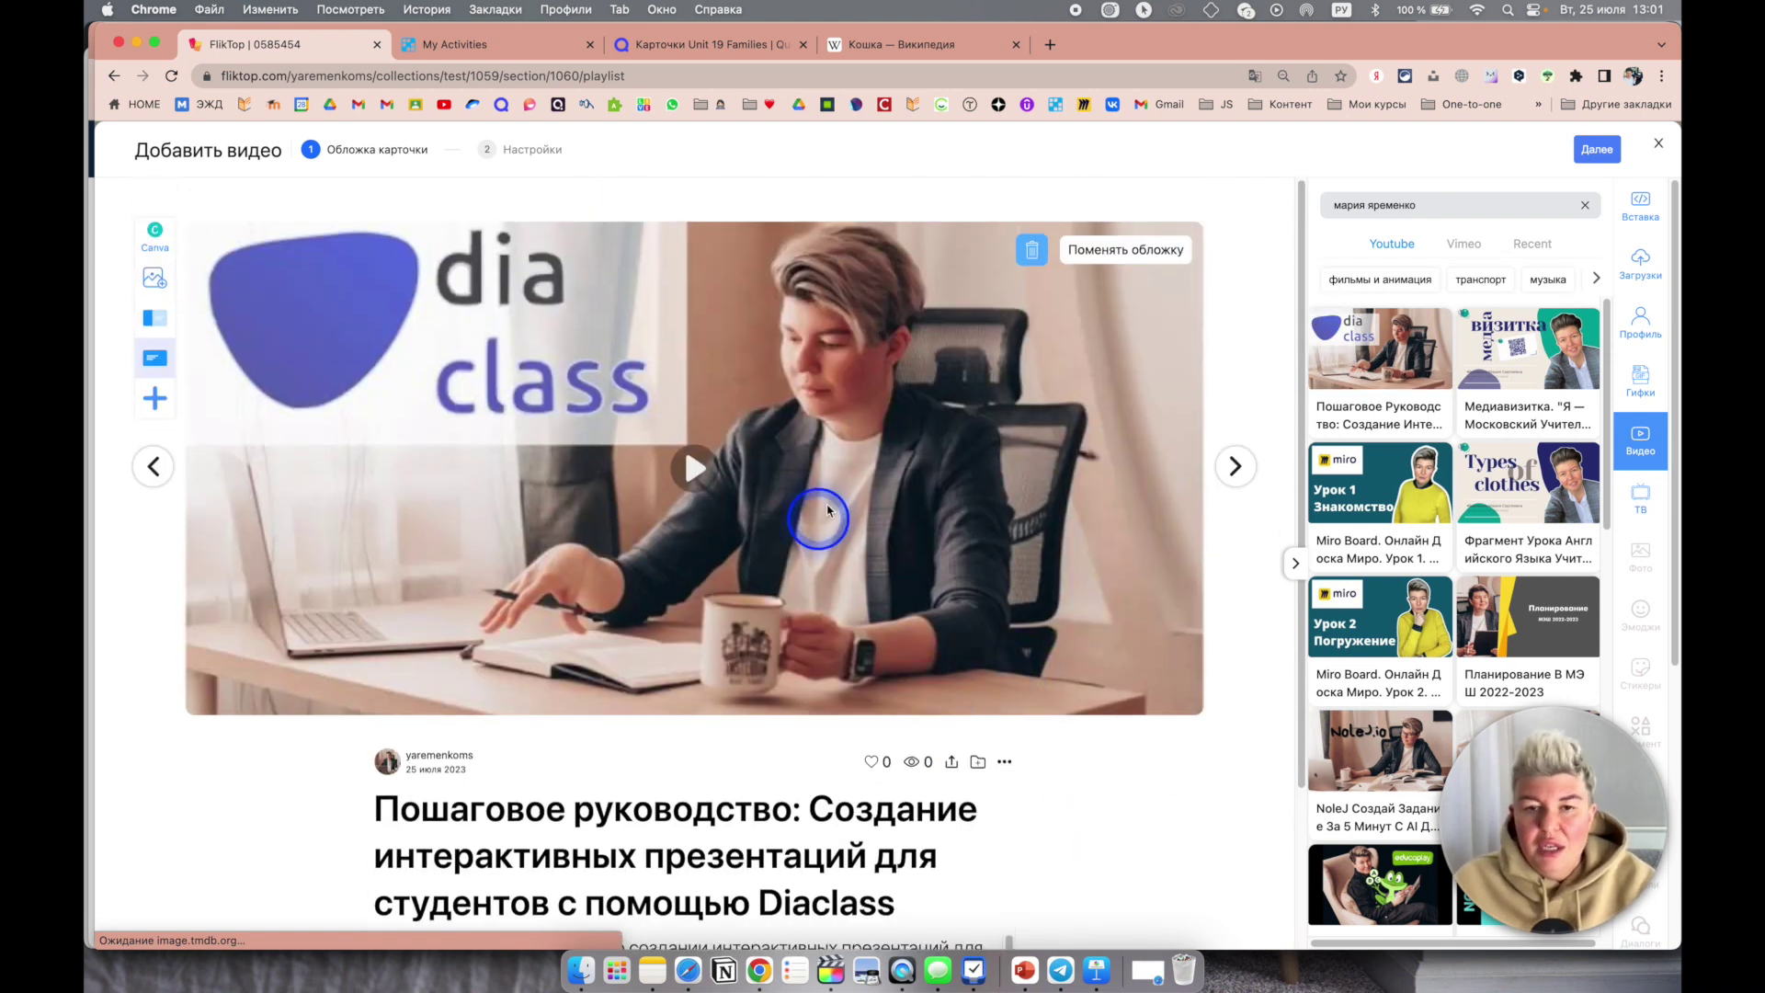
Step: Briefly play and pause the Diaclass video, and finish creating the video card "Кошки против собак"
click(697, 480)
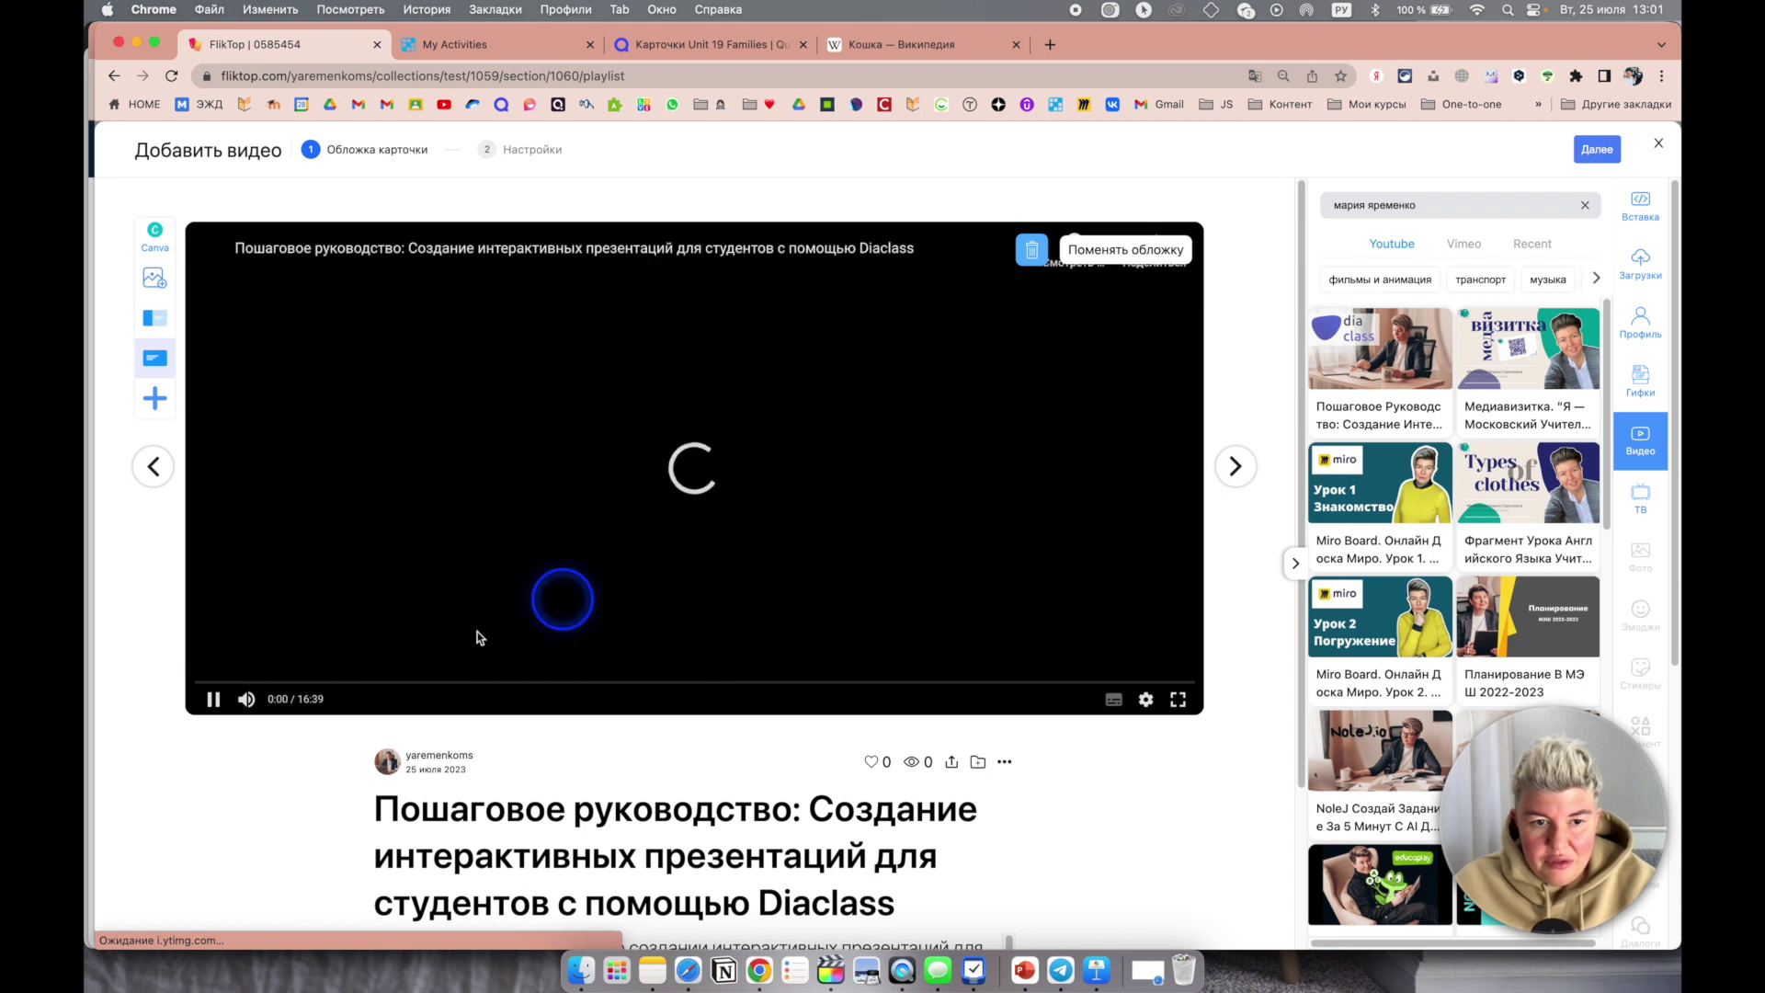
click(213, 701)
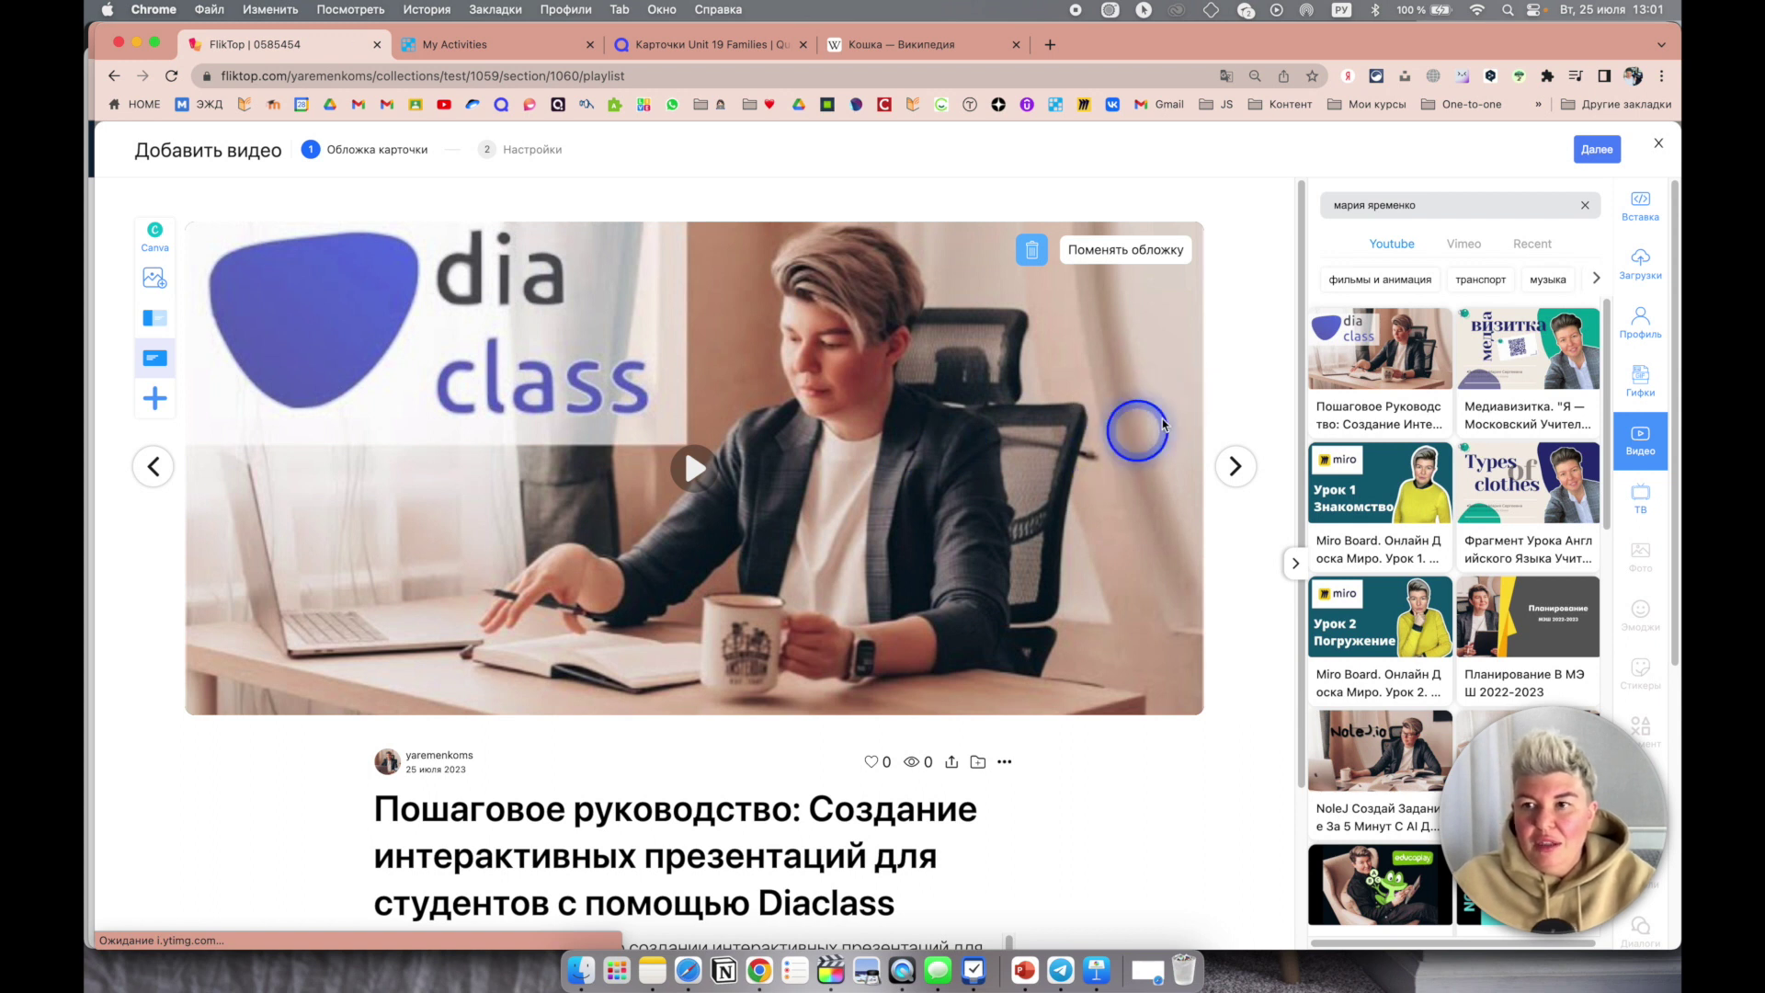
click(1595, 152)
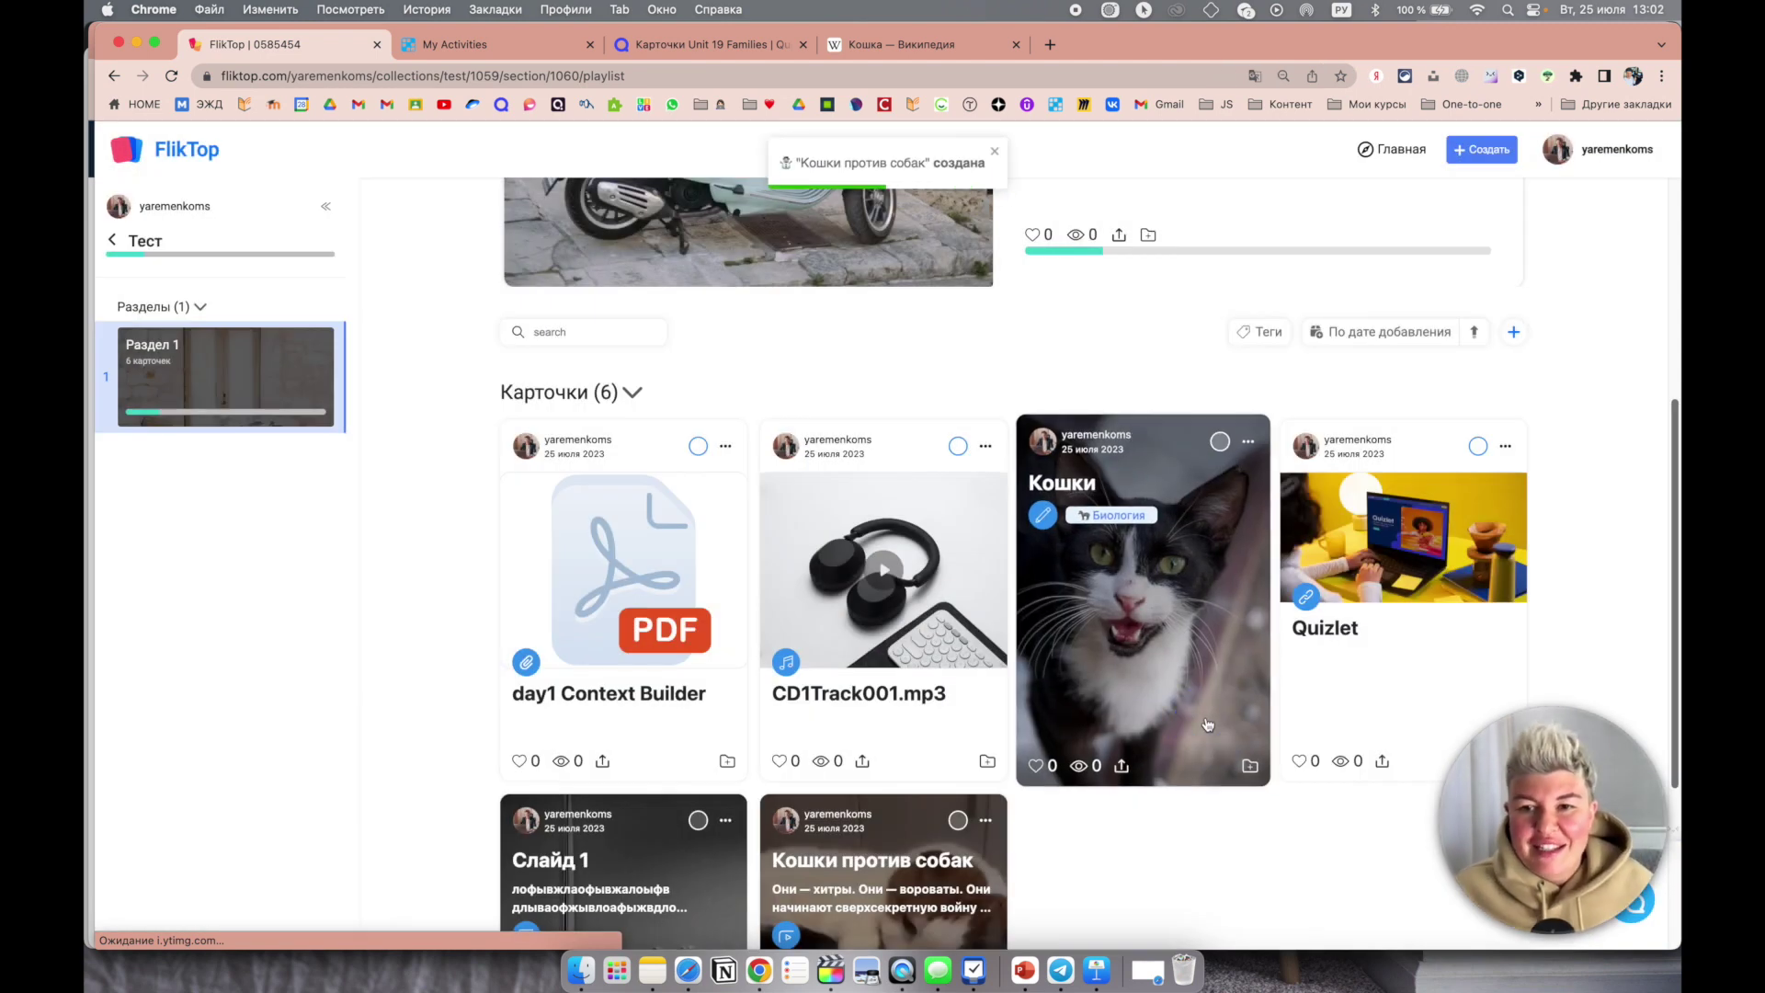
click(1193, 835)
scroll(1193, 841, down, 5)
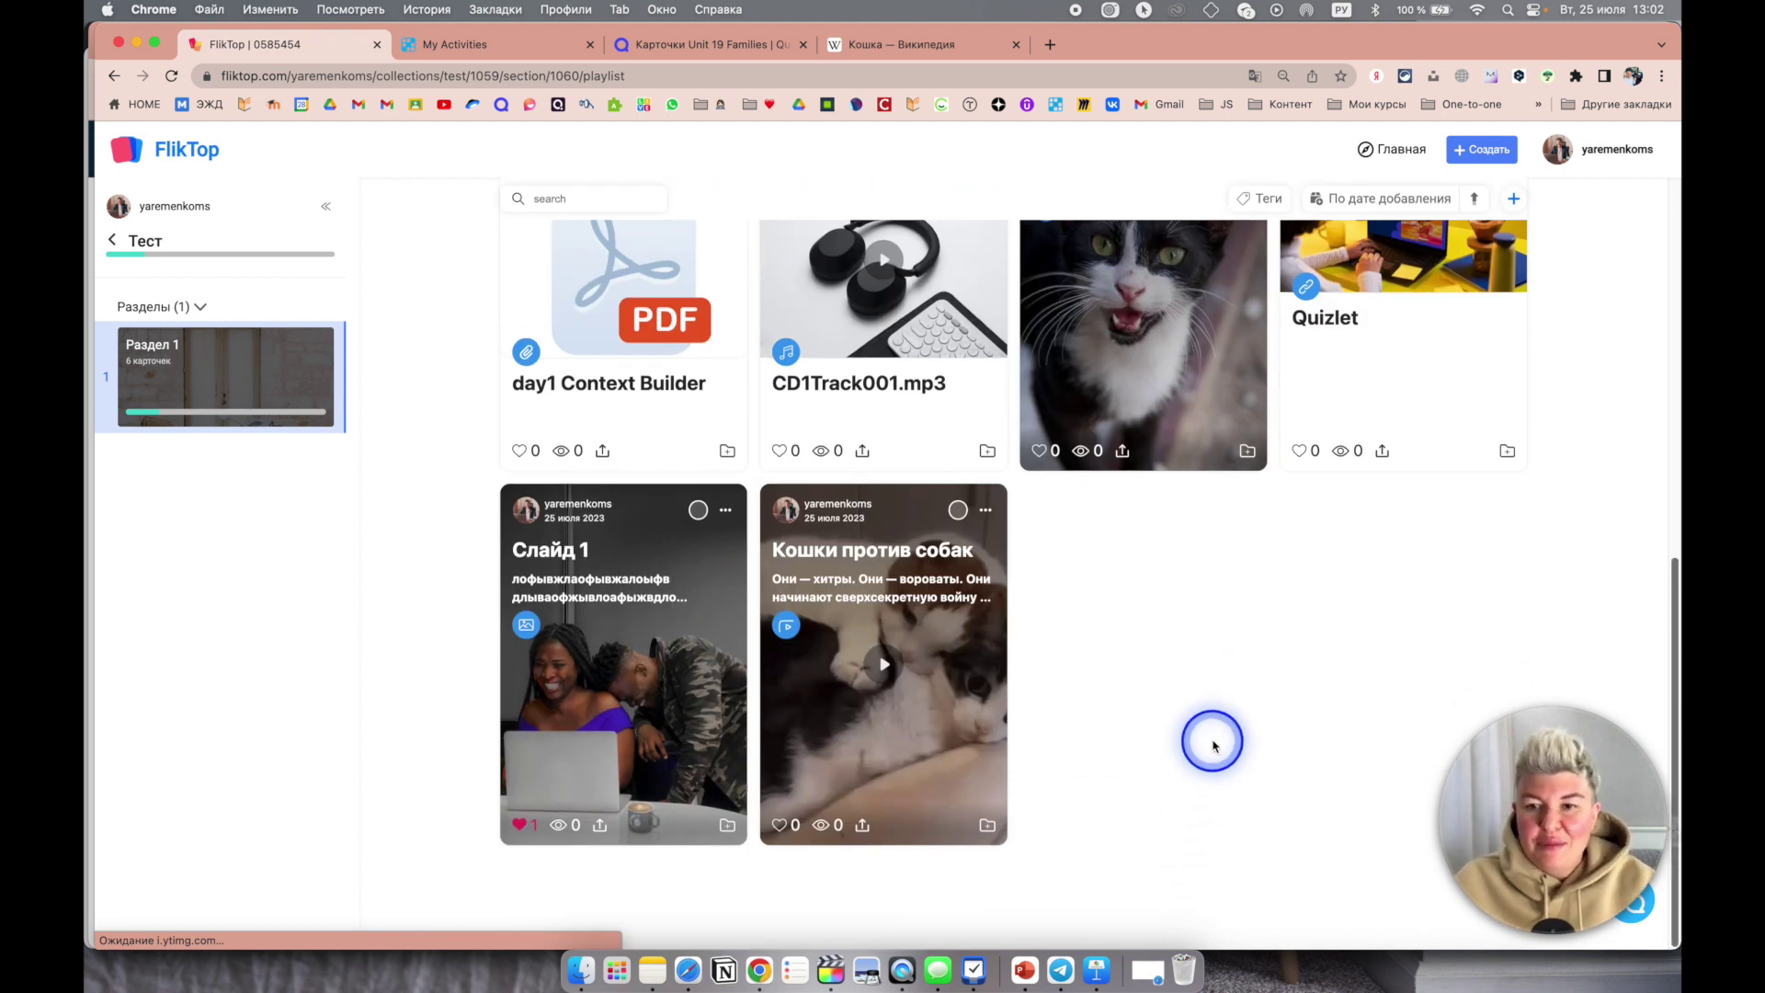
Step: Start a new test card with a "Текстовый редактор" page, and look at its cover stage before returning to the questions
click(1515, 203)
click(303, 335)
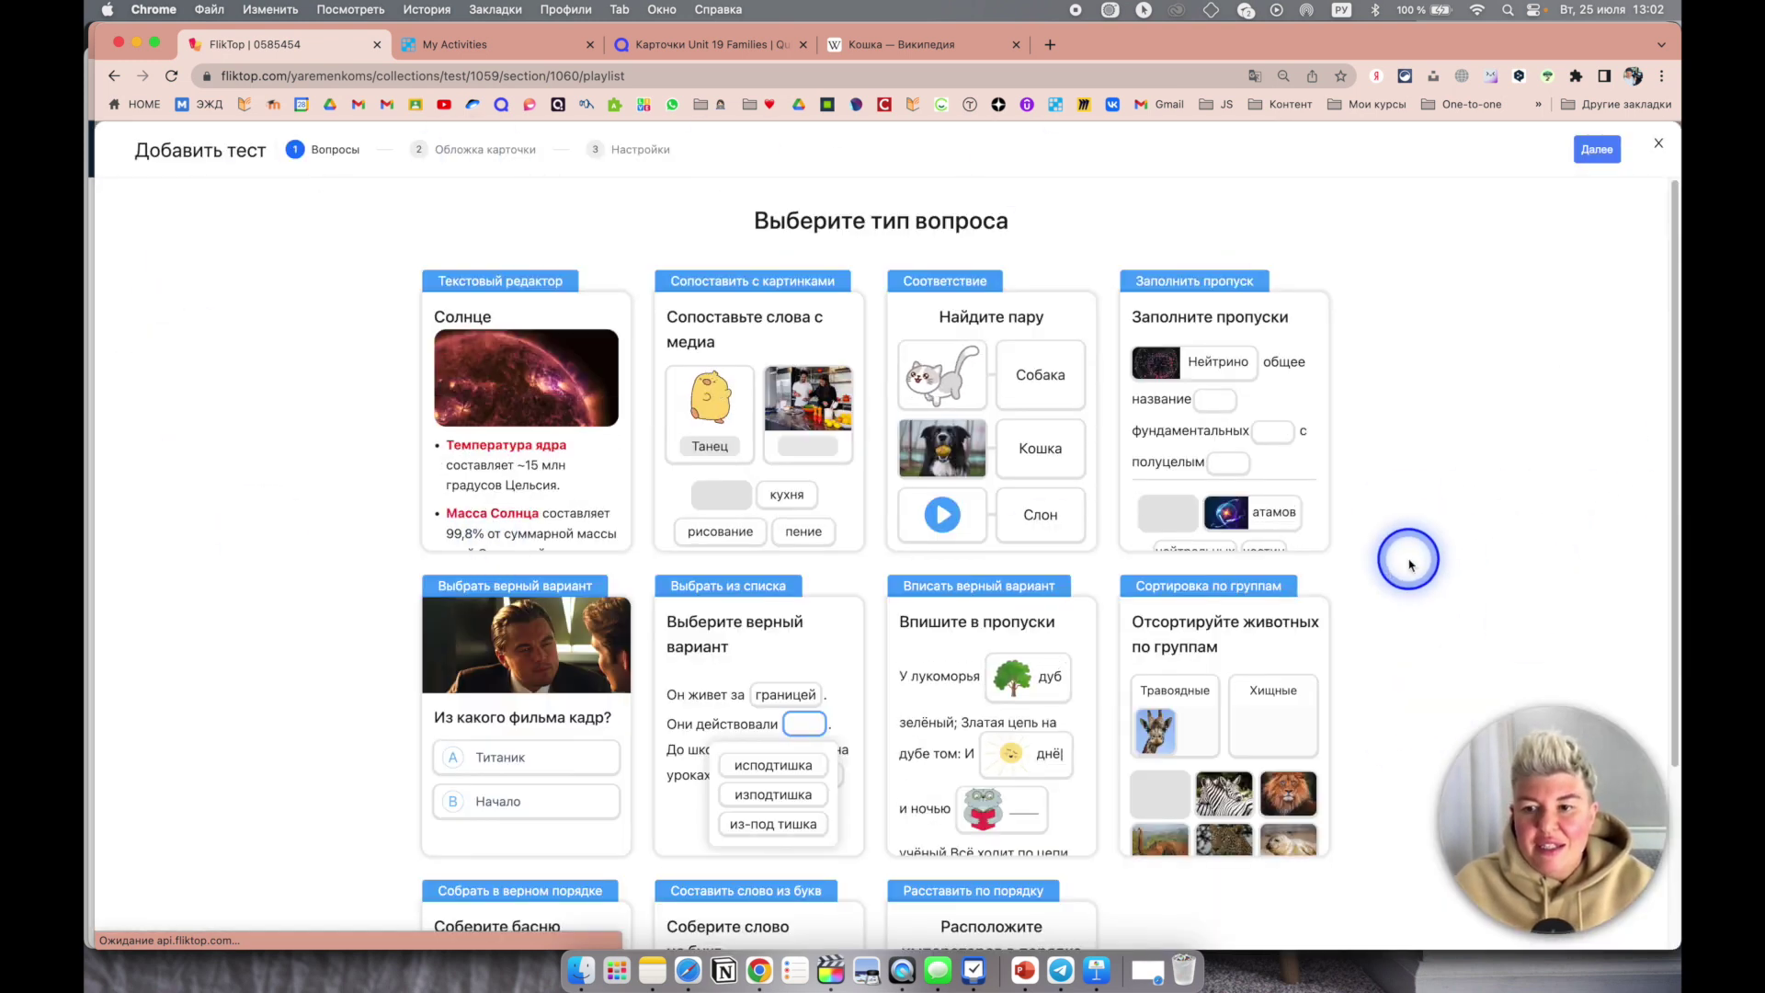
scroll(1411, 561, down, 3)
scroll(1411, 563, up, 3)
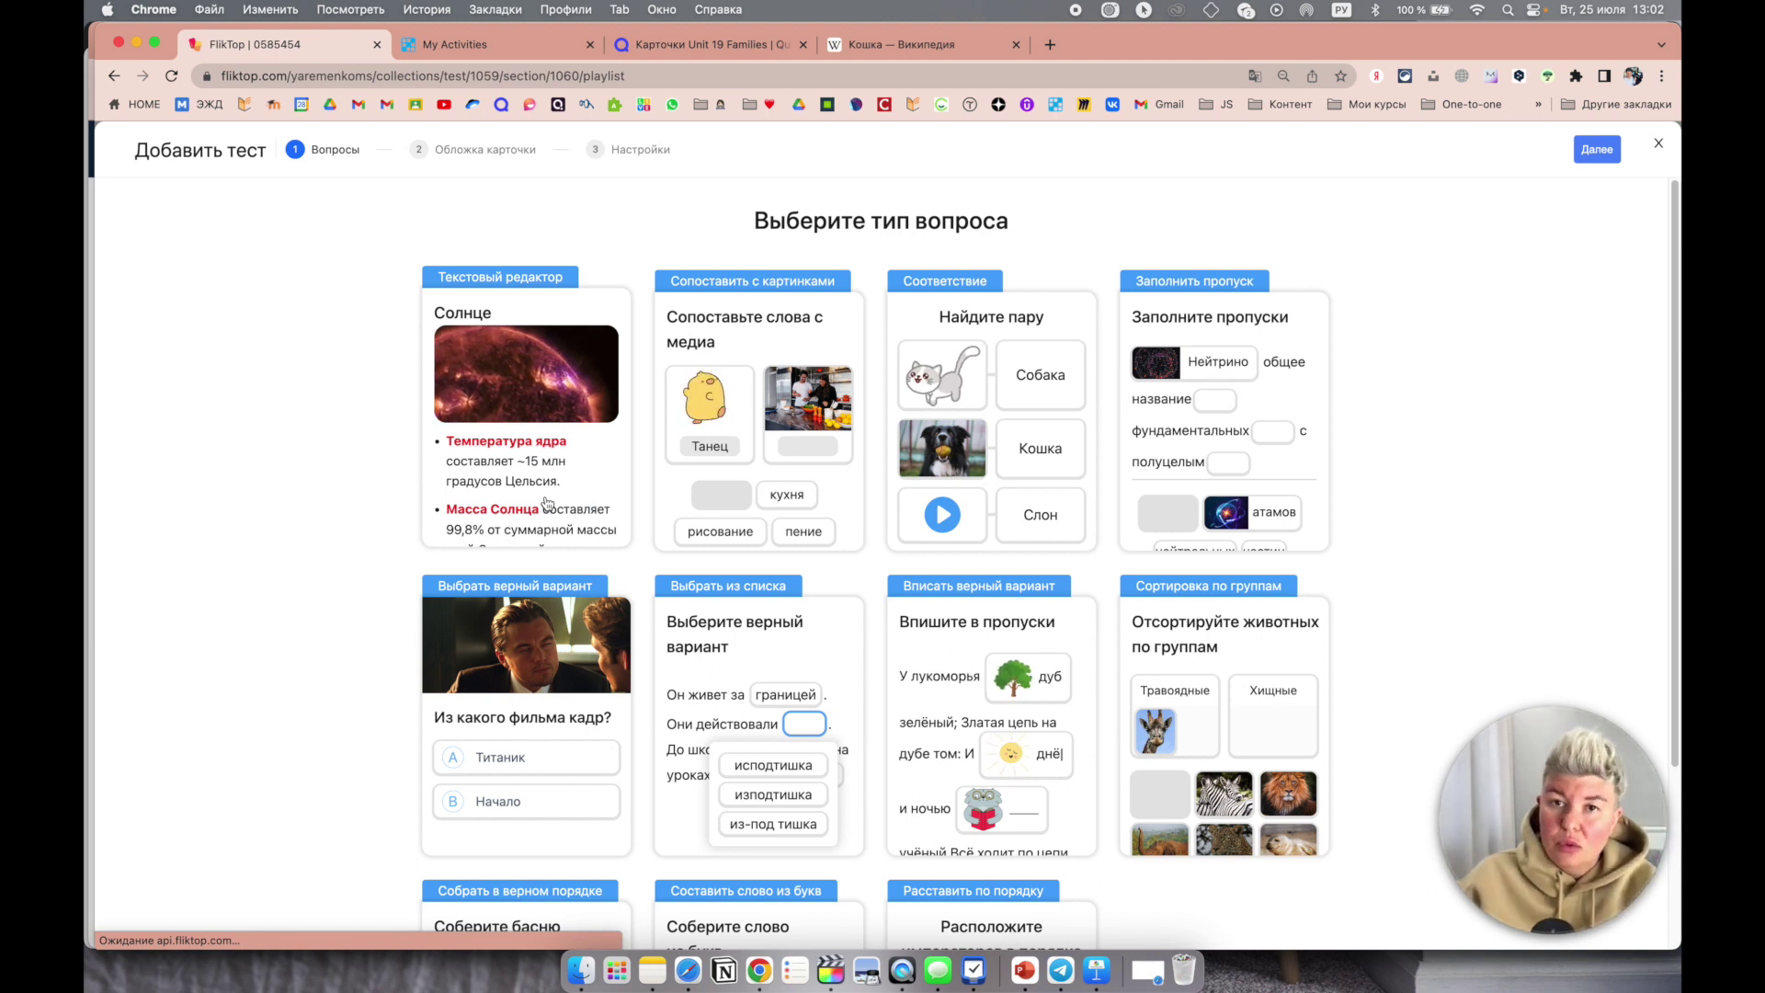
click(583, 442)
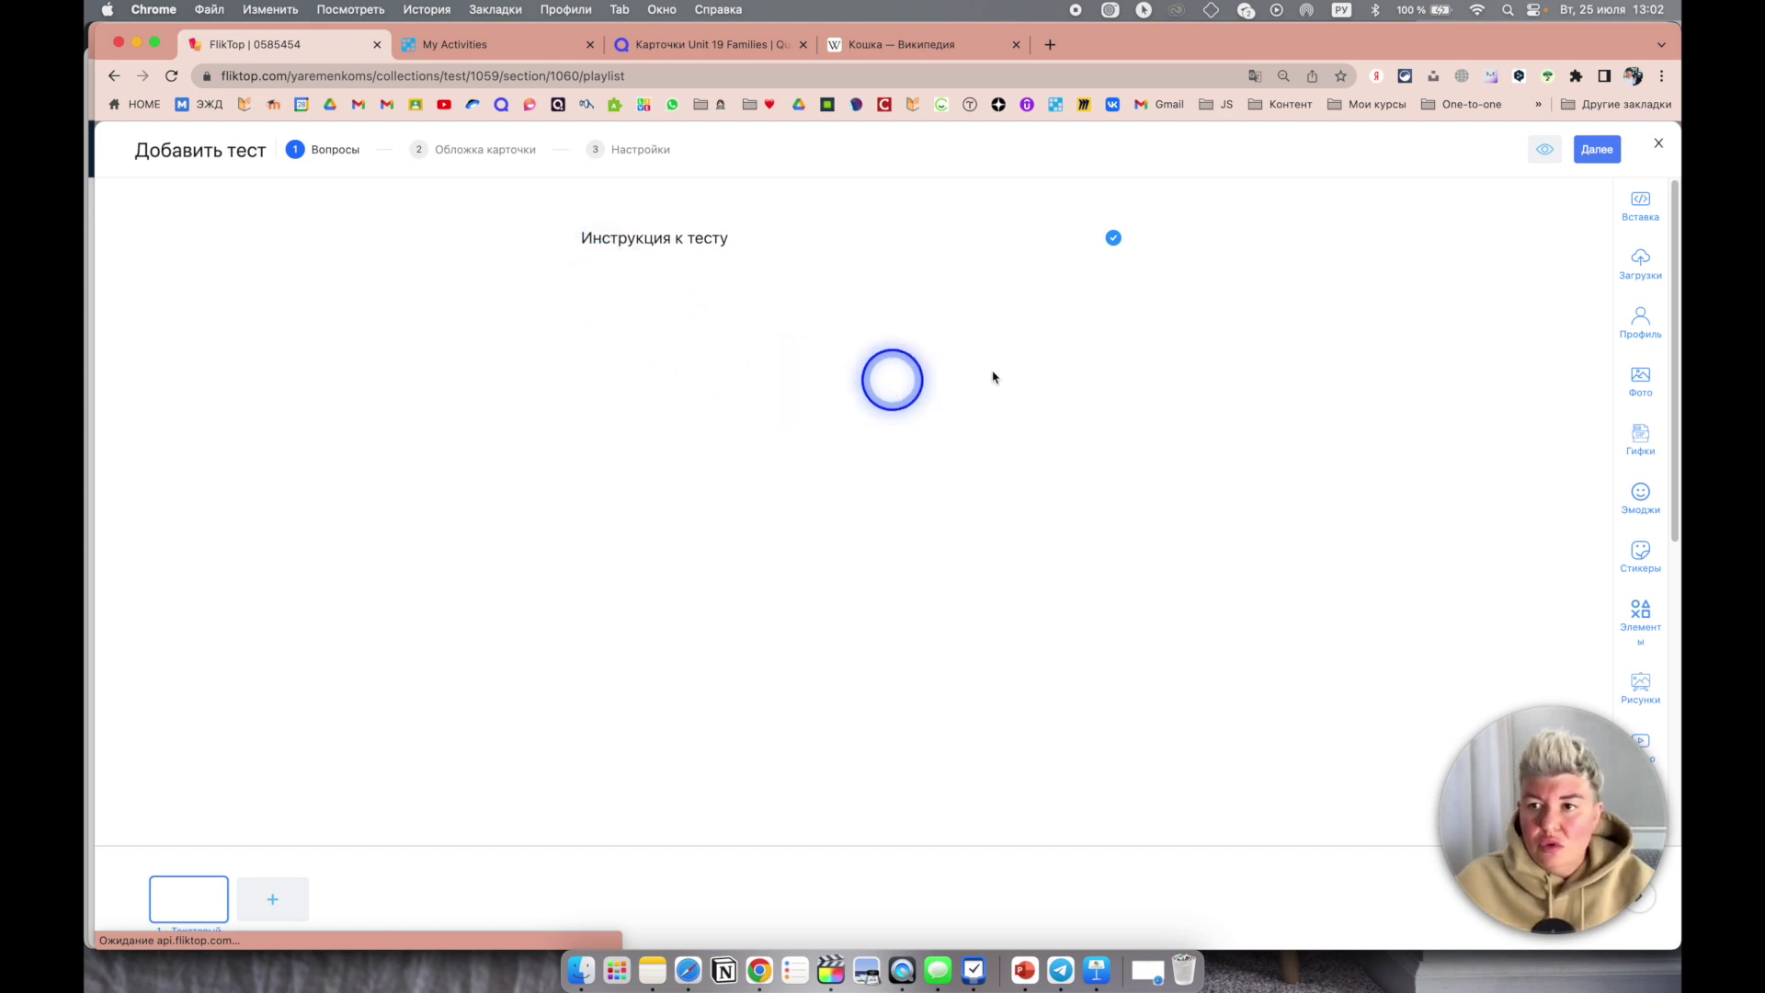
click(1596, 149)
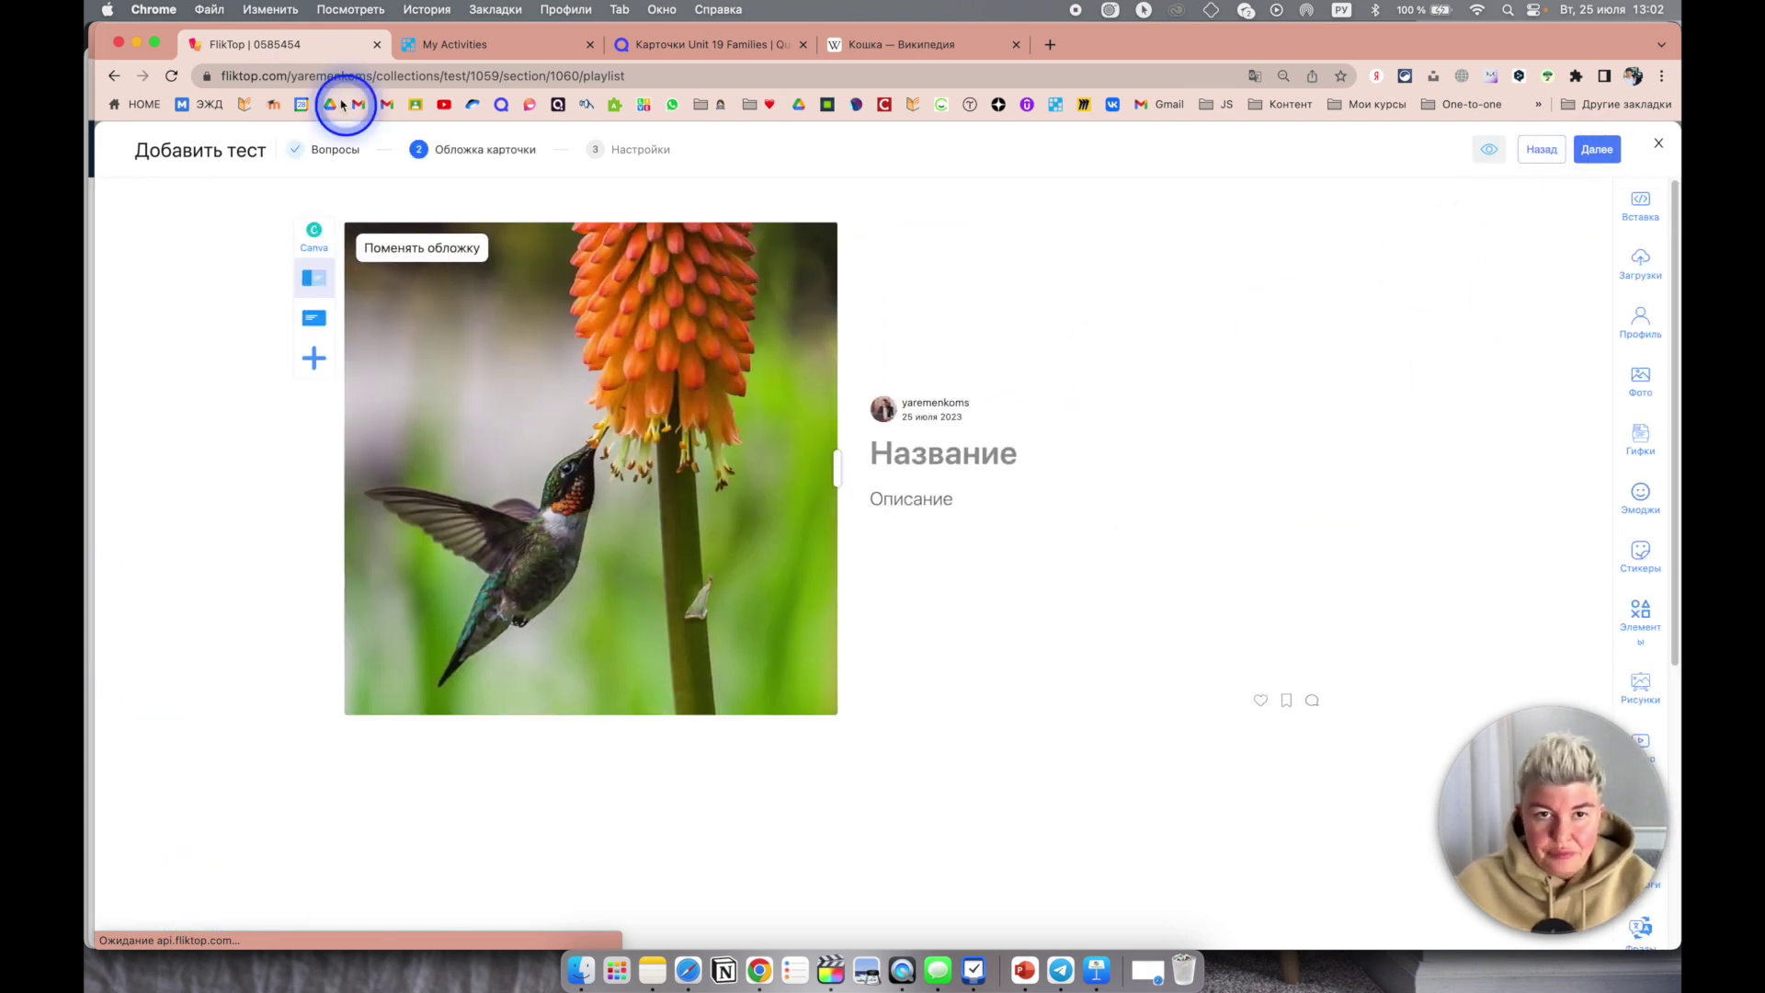
click(327, 148)
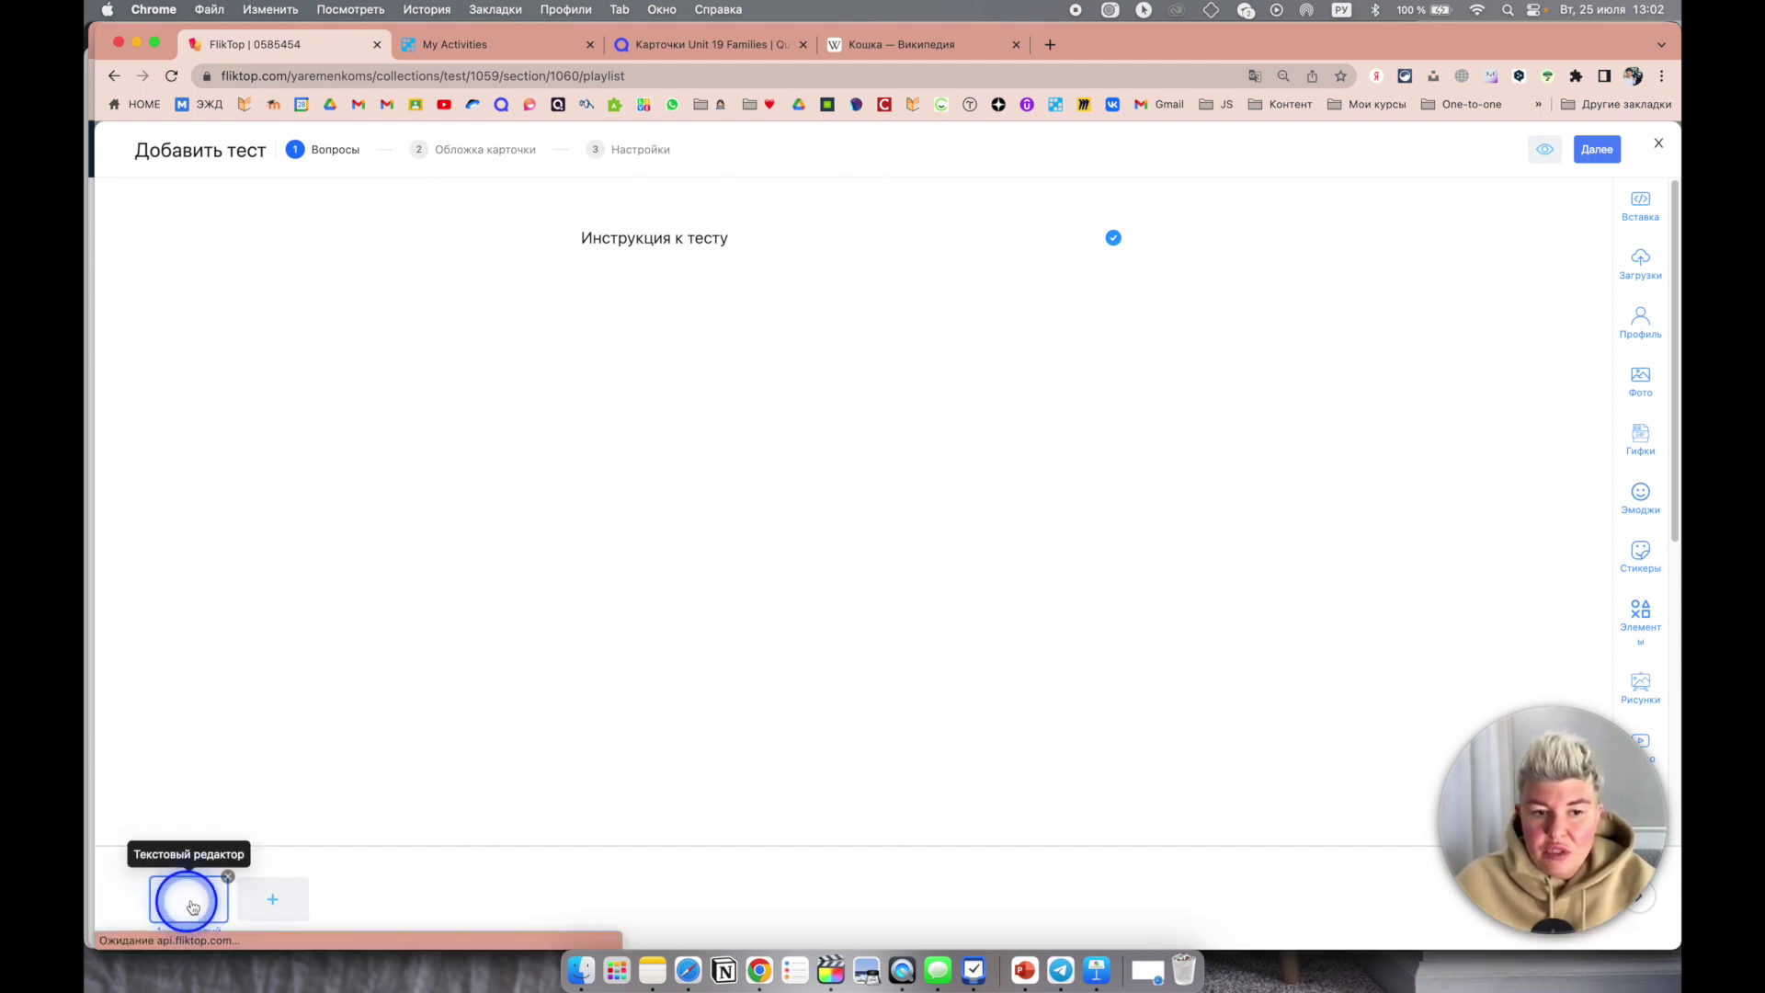
Step: Add a "Сопоставить с картинками" question titled "1" and fill it with the ginger, striped and black-and-white cat photos
click(274, 903)
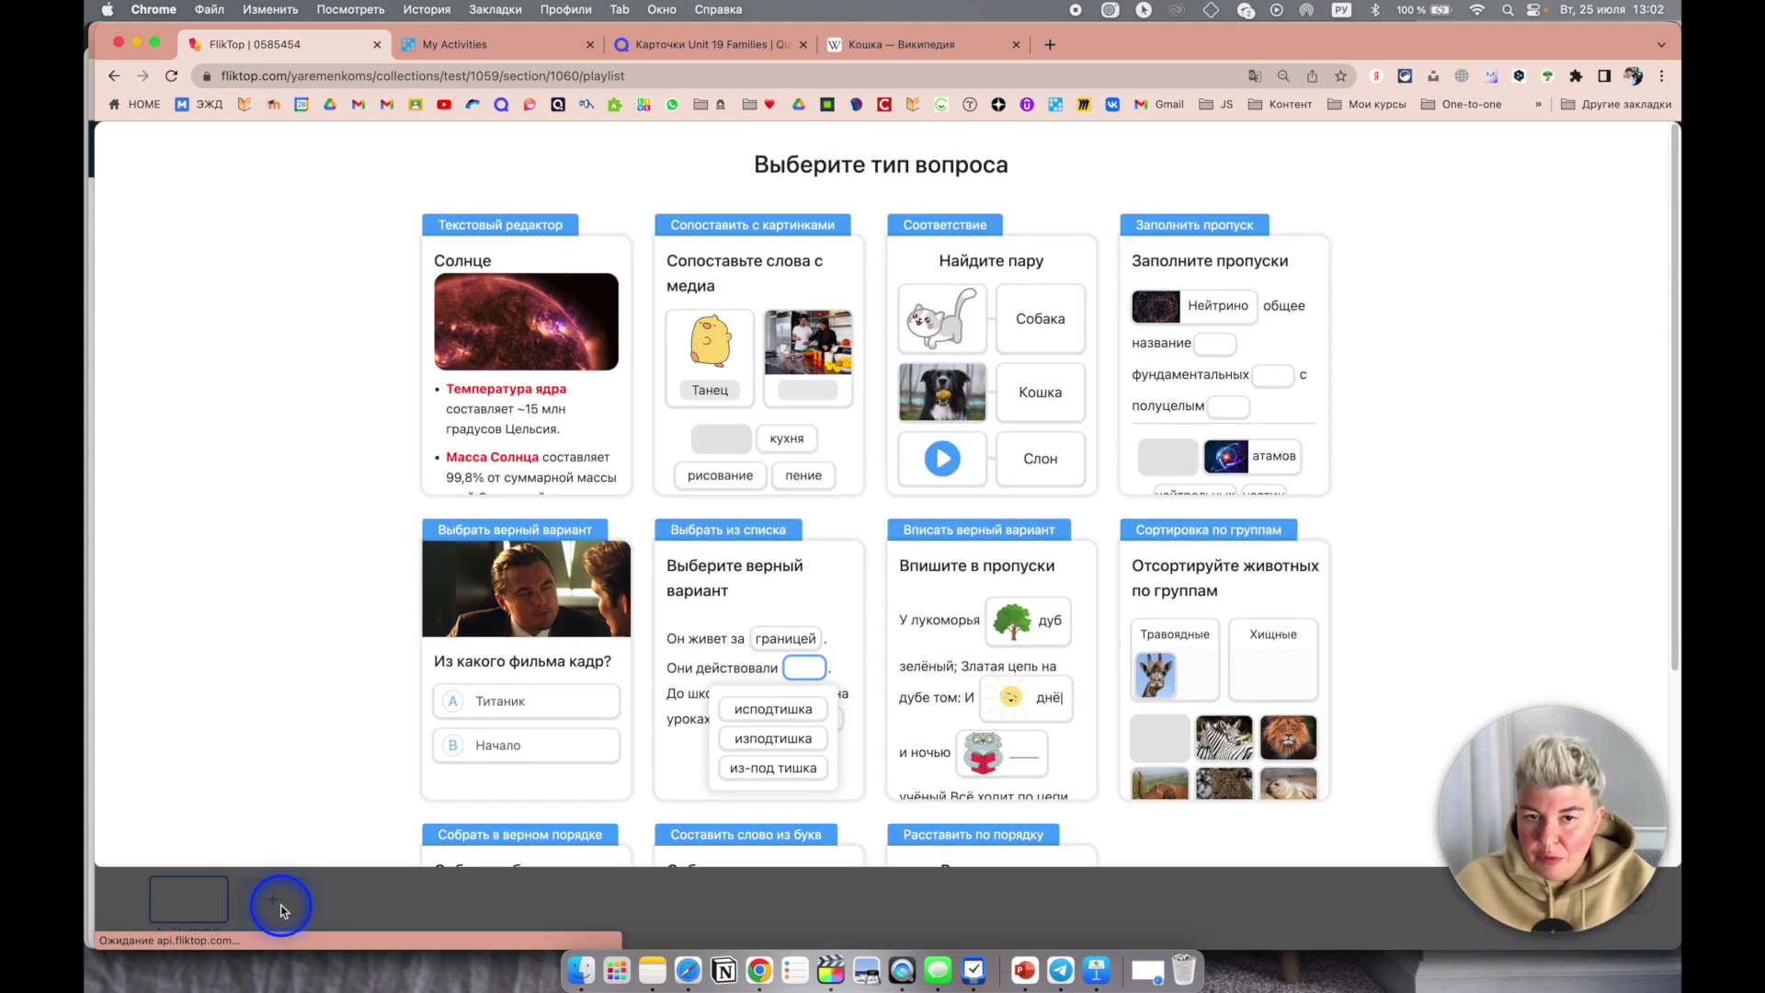
click(759, 303)
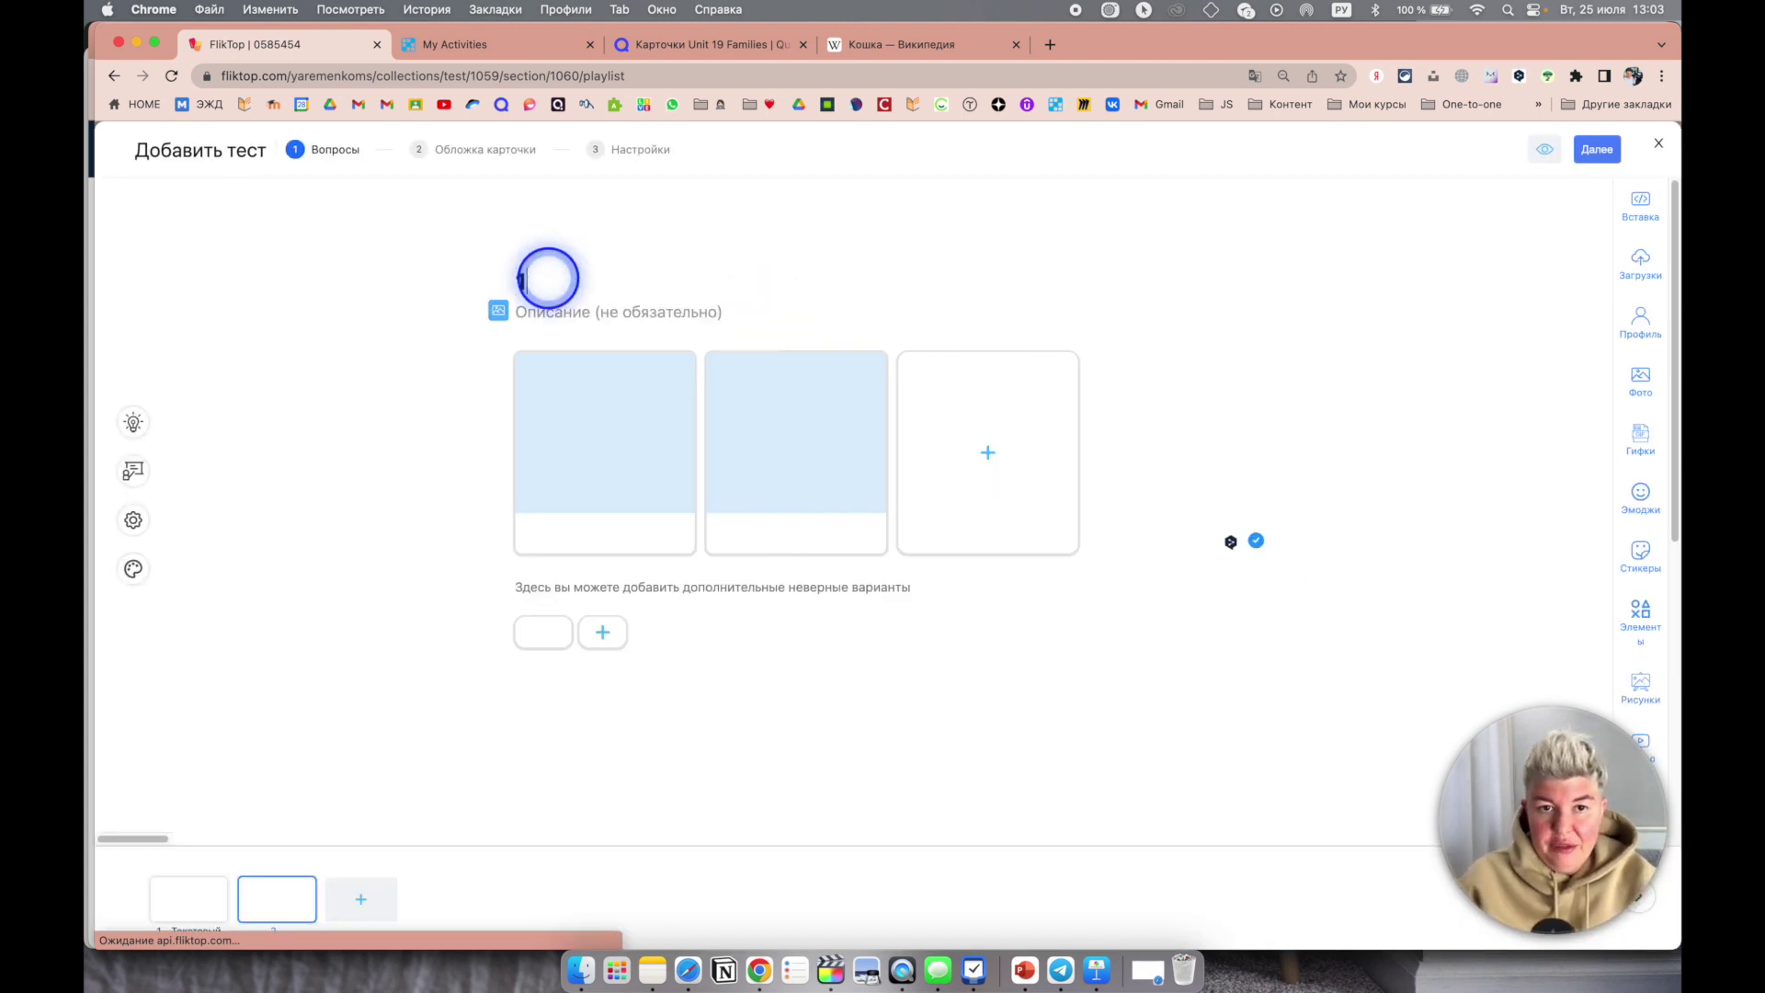
click(593, 435)
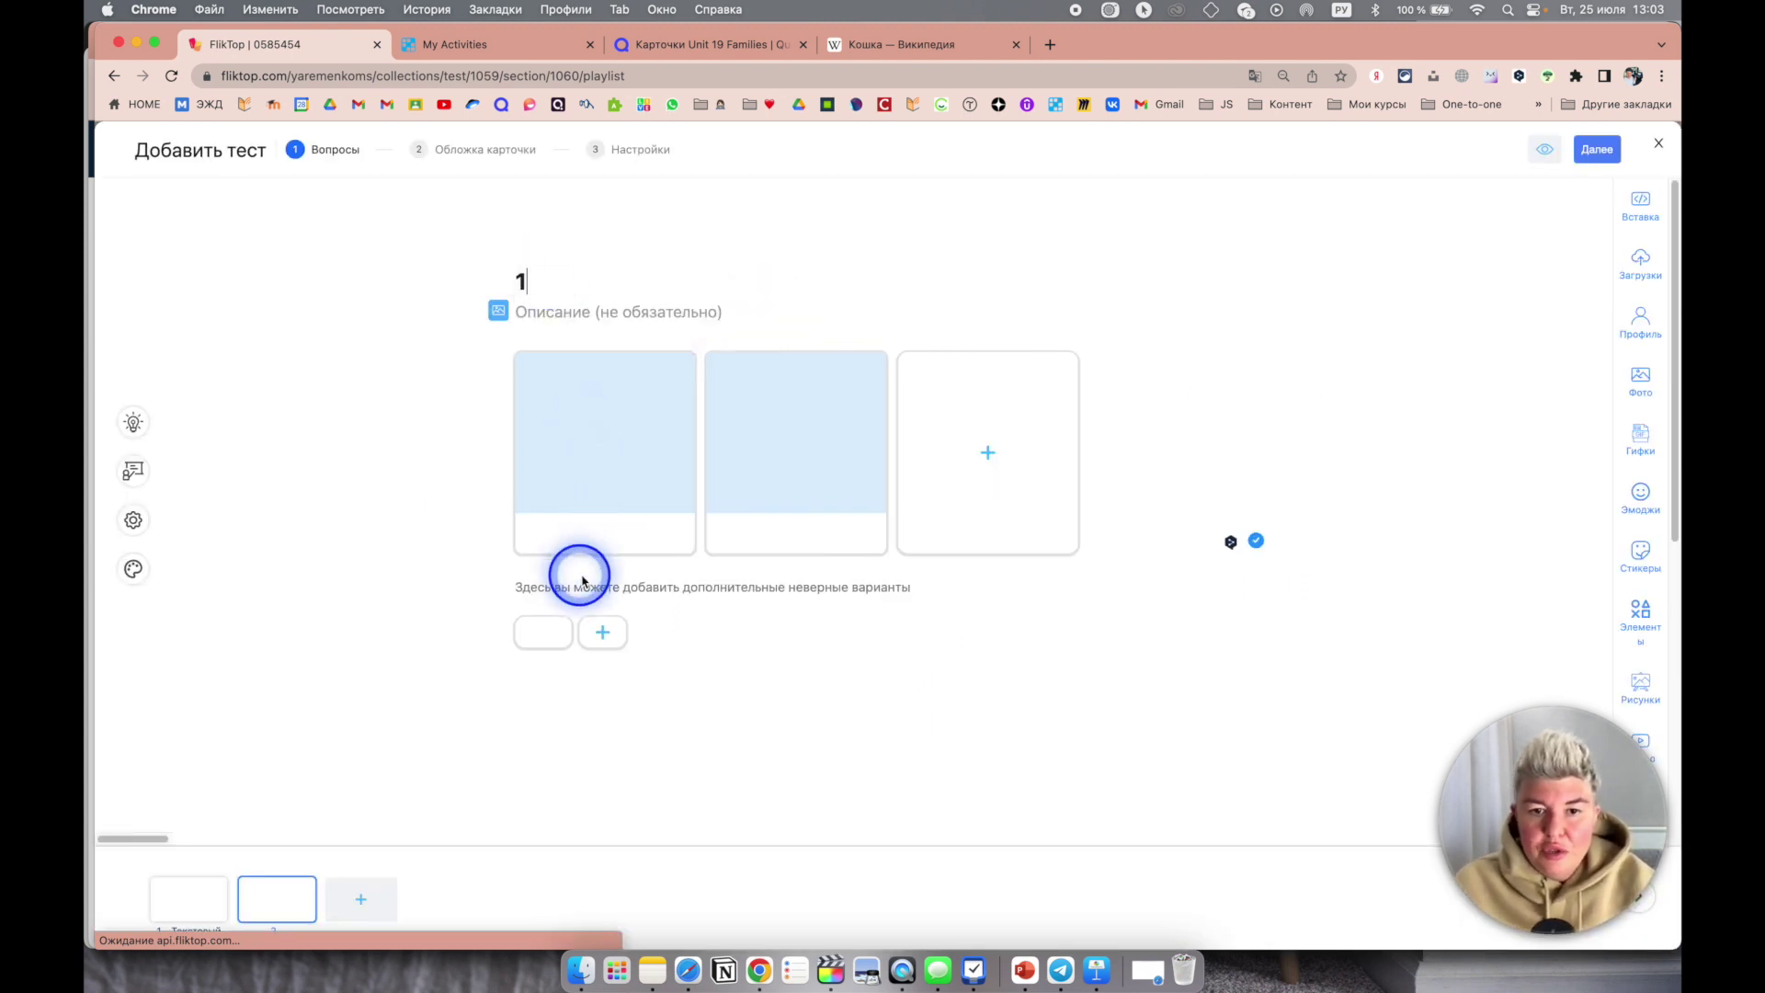
click(611, 466)
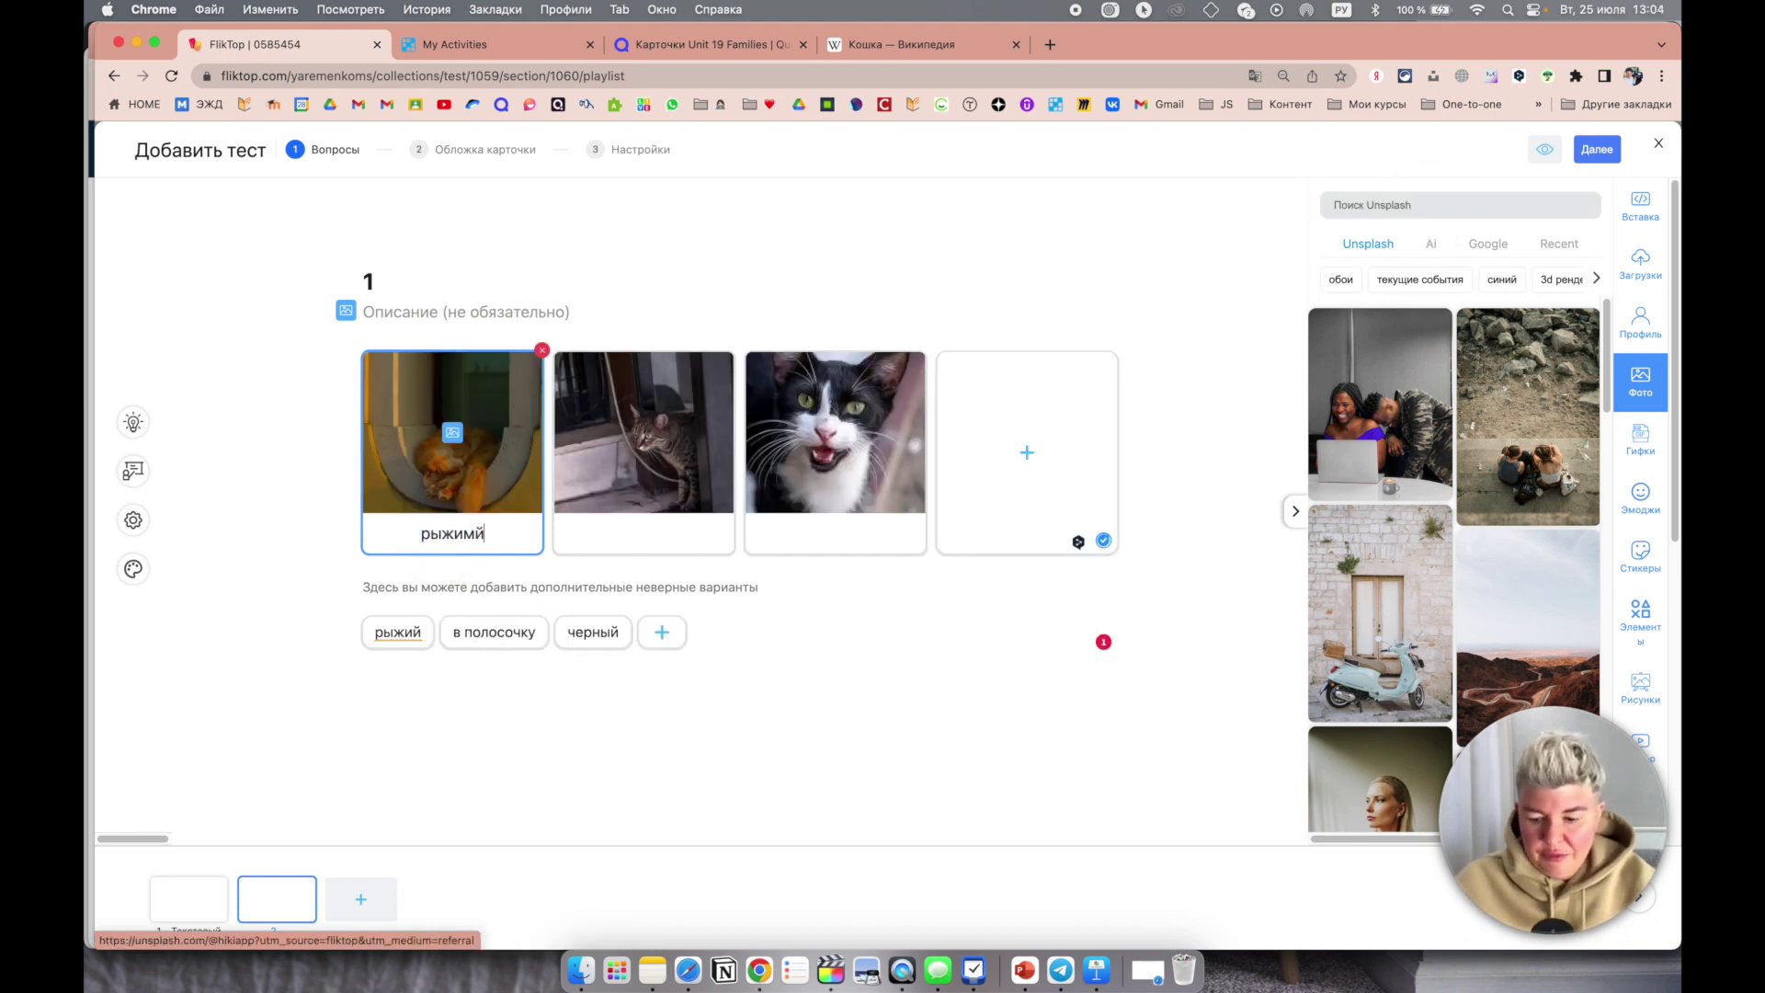
Step: Caption the three cat photos "рыжий", "в полосочку" and "черно-белый"
click(648, 543)
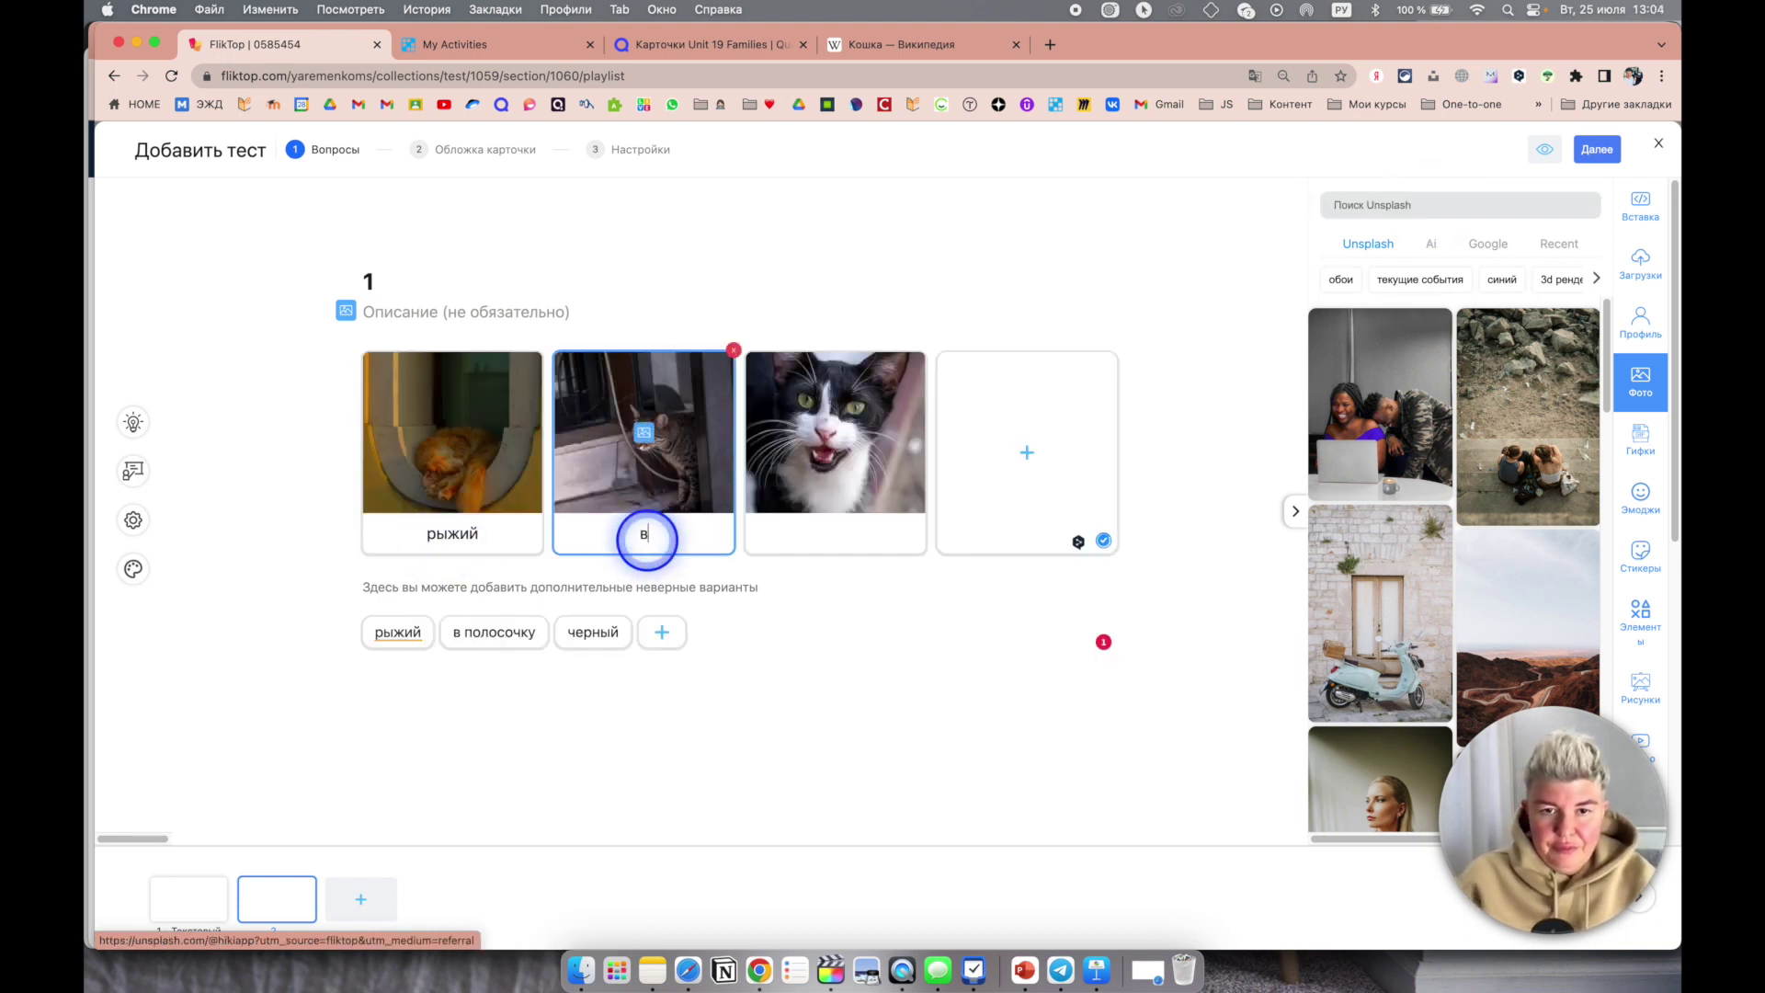
click(844, 537)
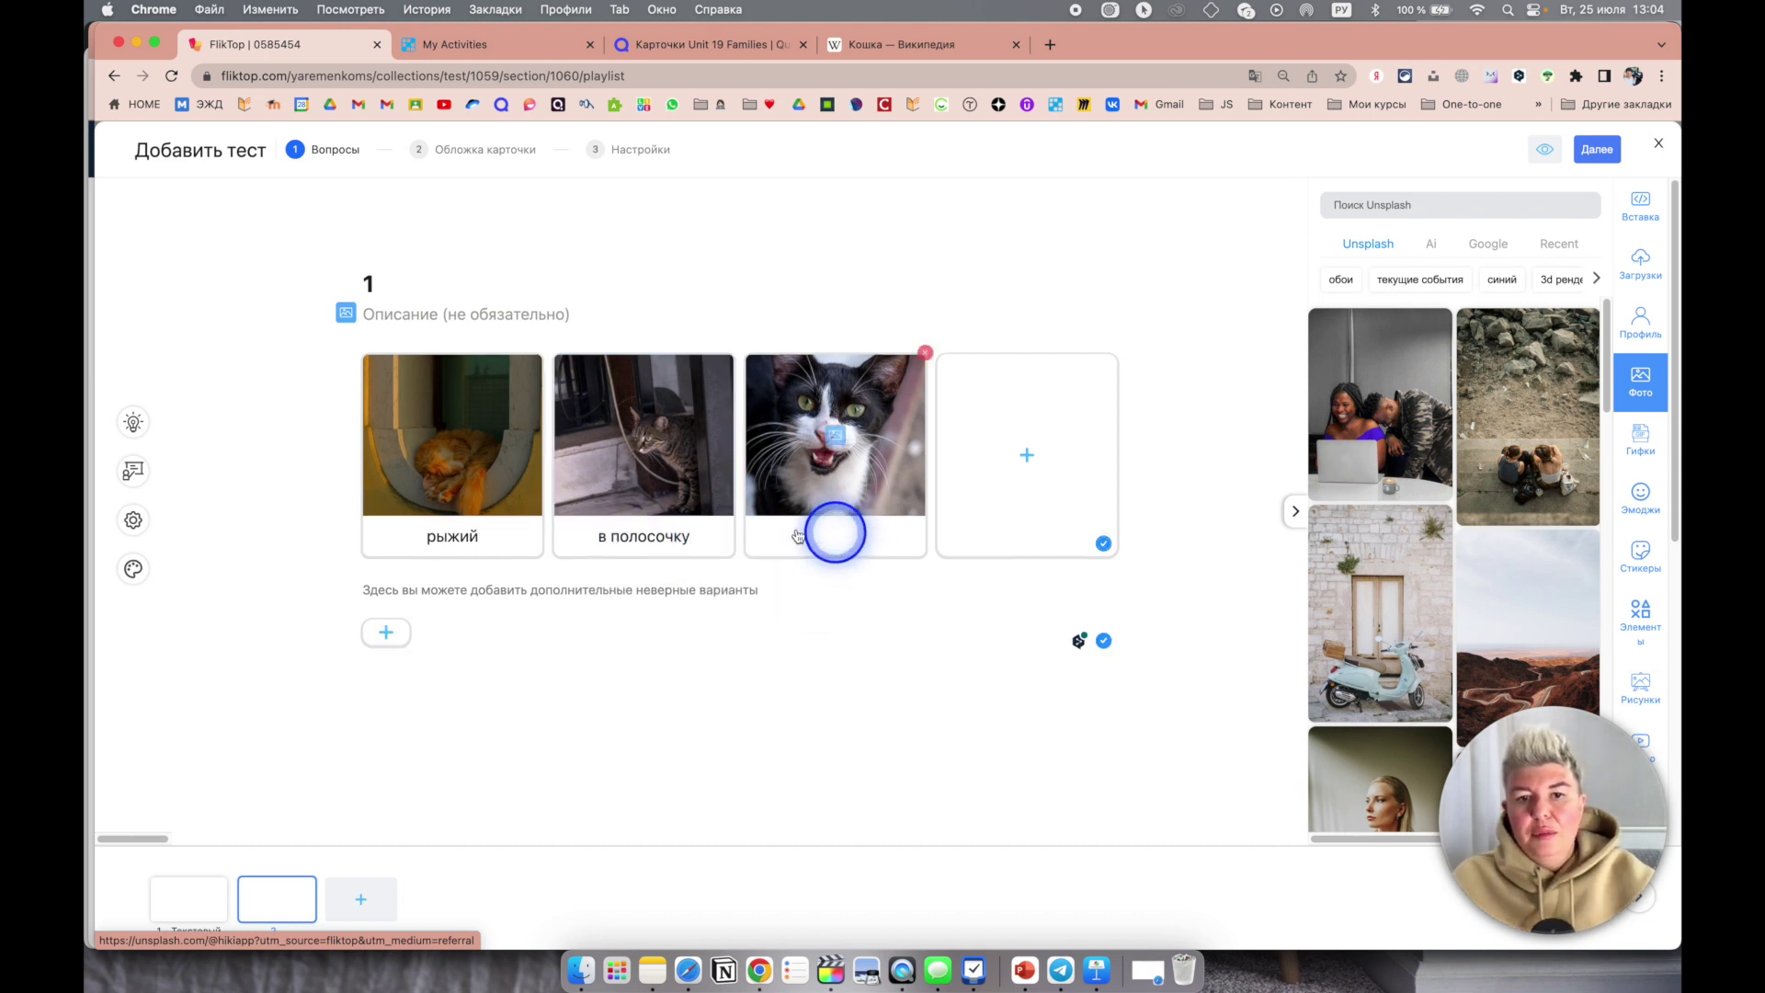
click(476, 549)
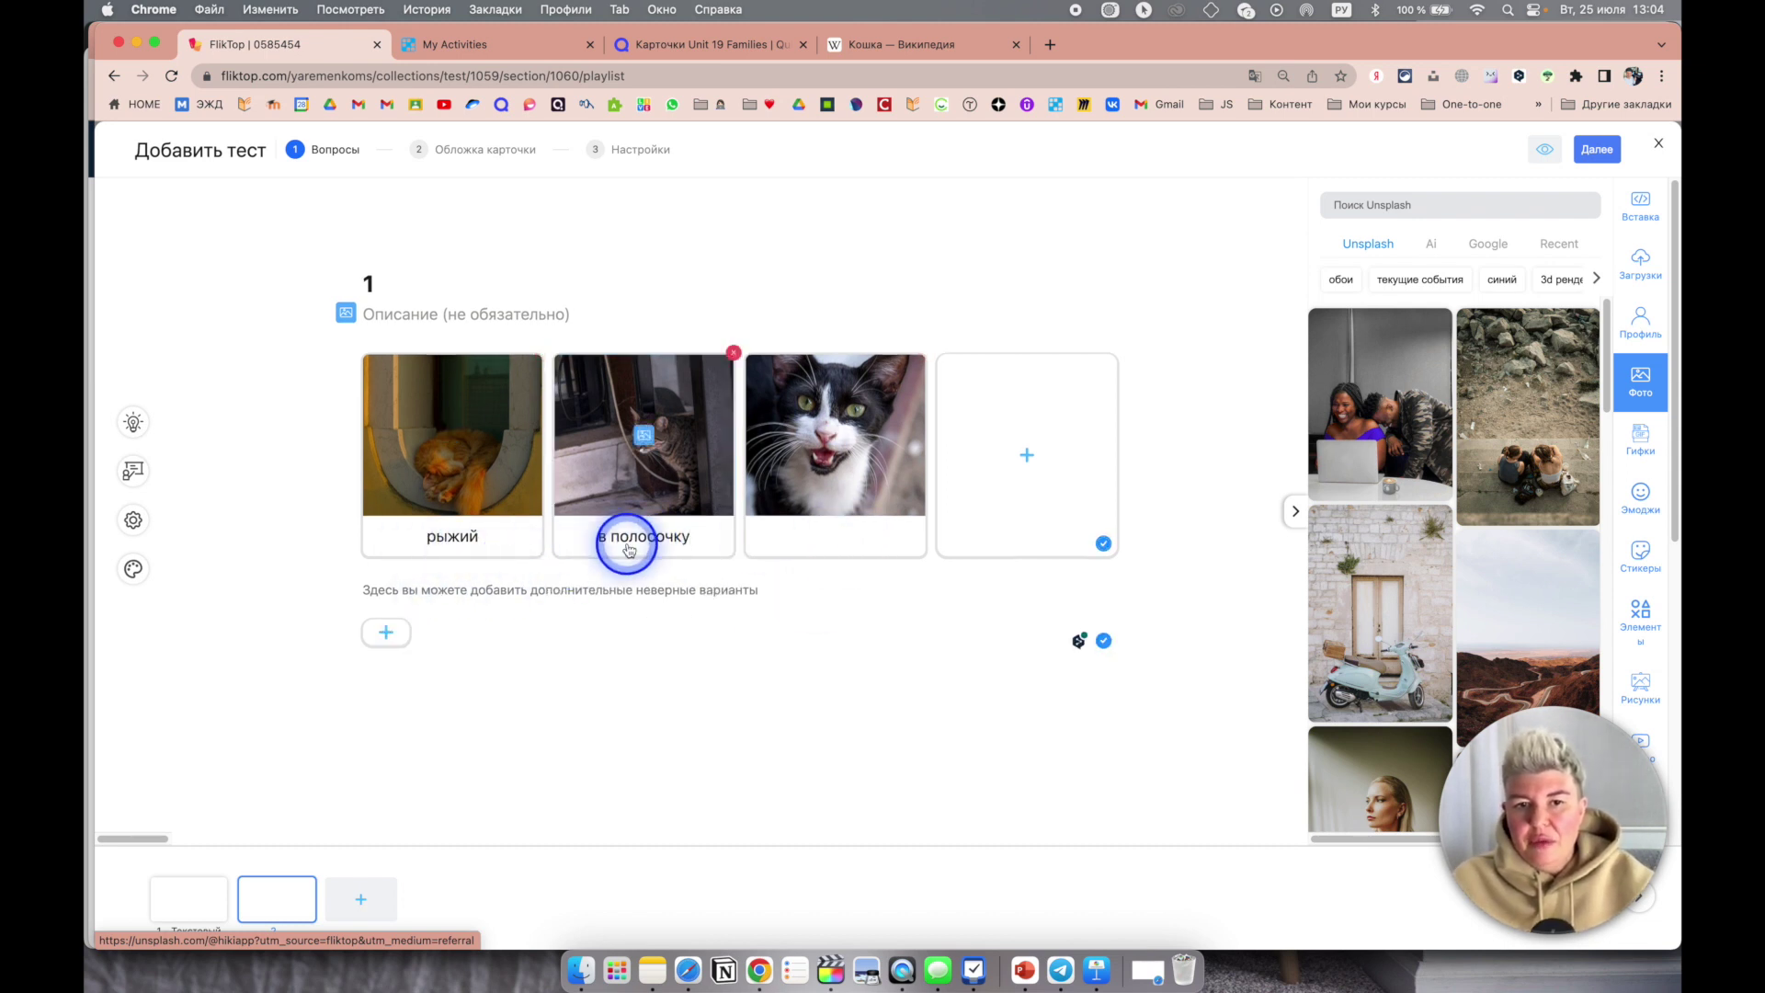
click(804, 544)
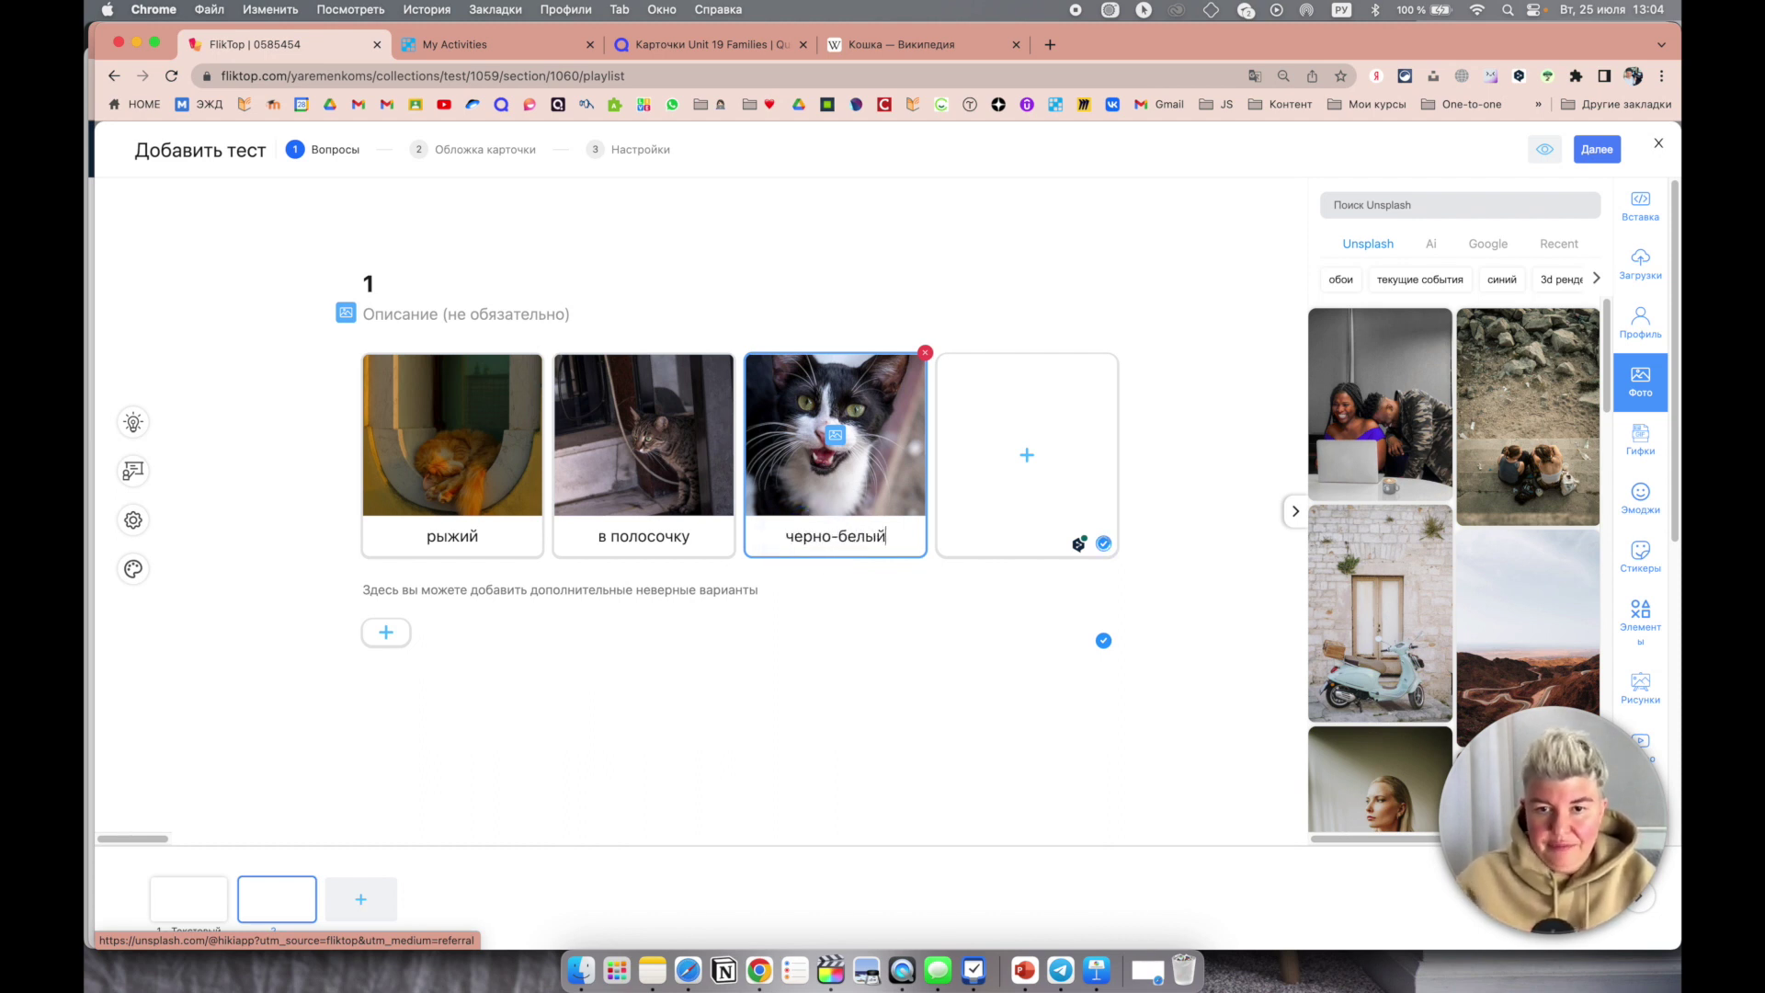
Step: Add "черный" and "белый" as extra wrong answer options to the picture matching question
click(386, 631)
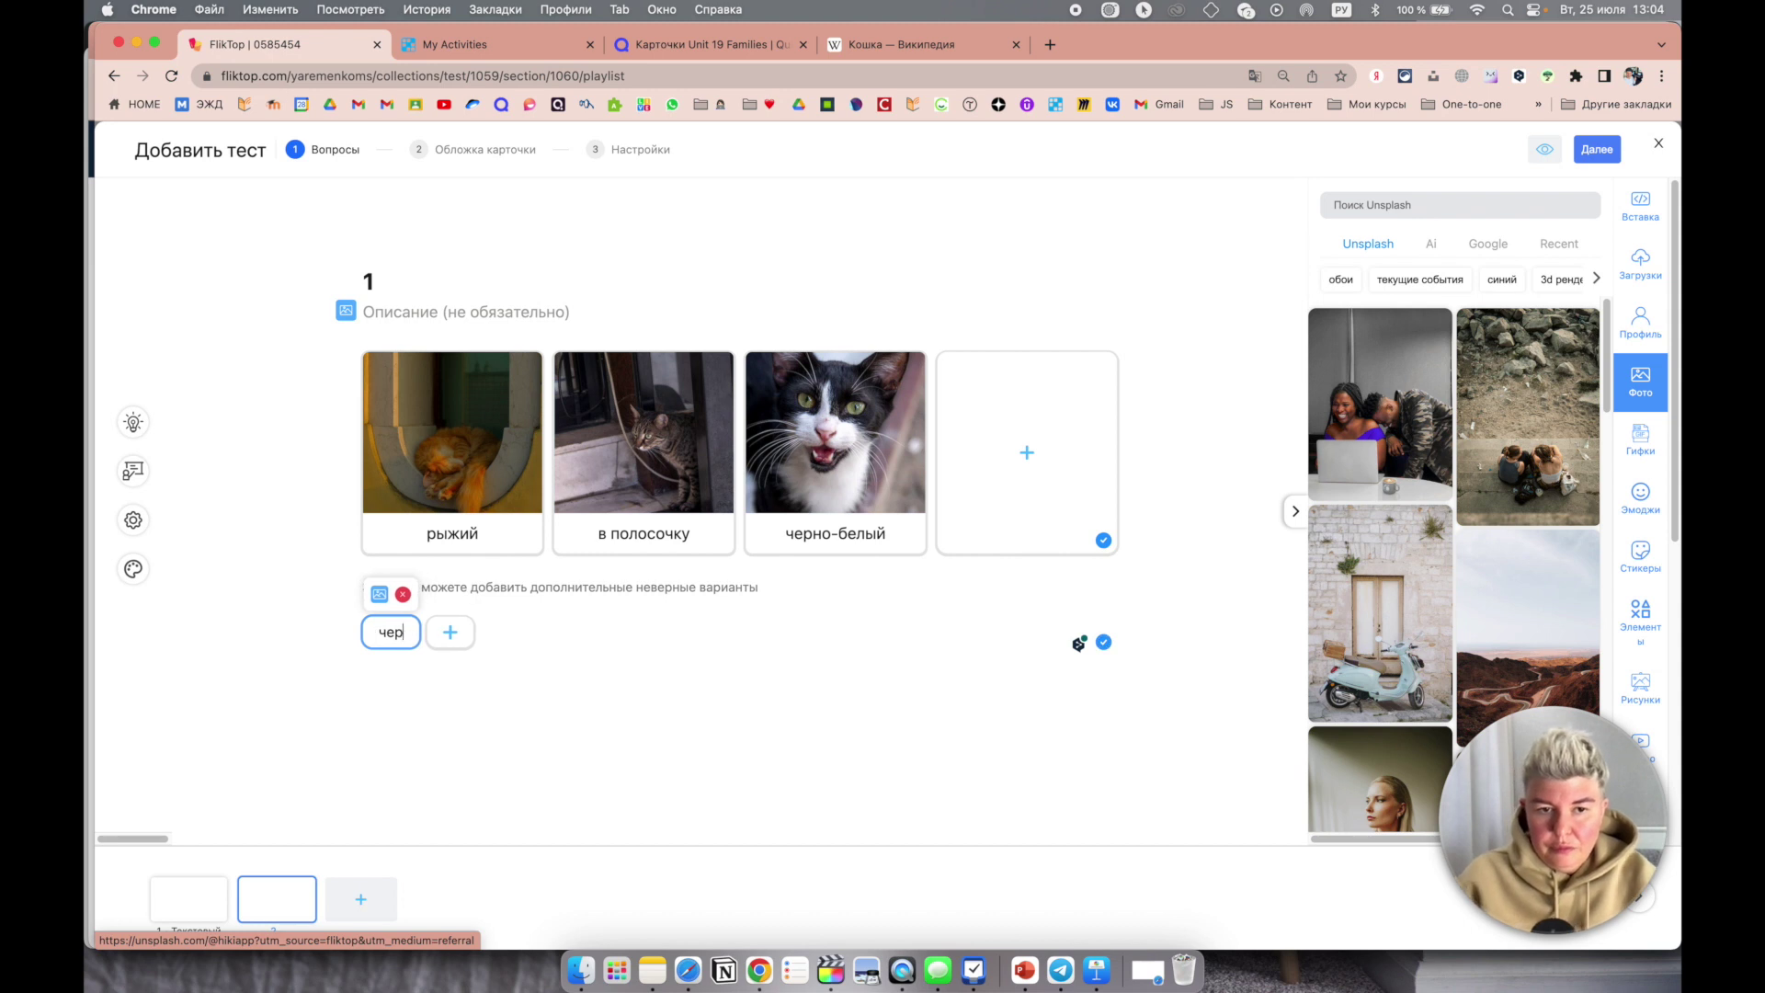
click(465, 633)
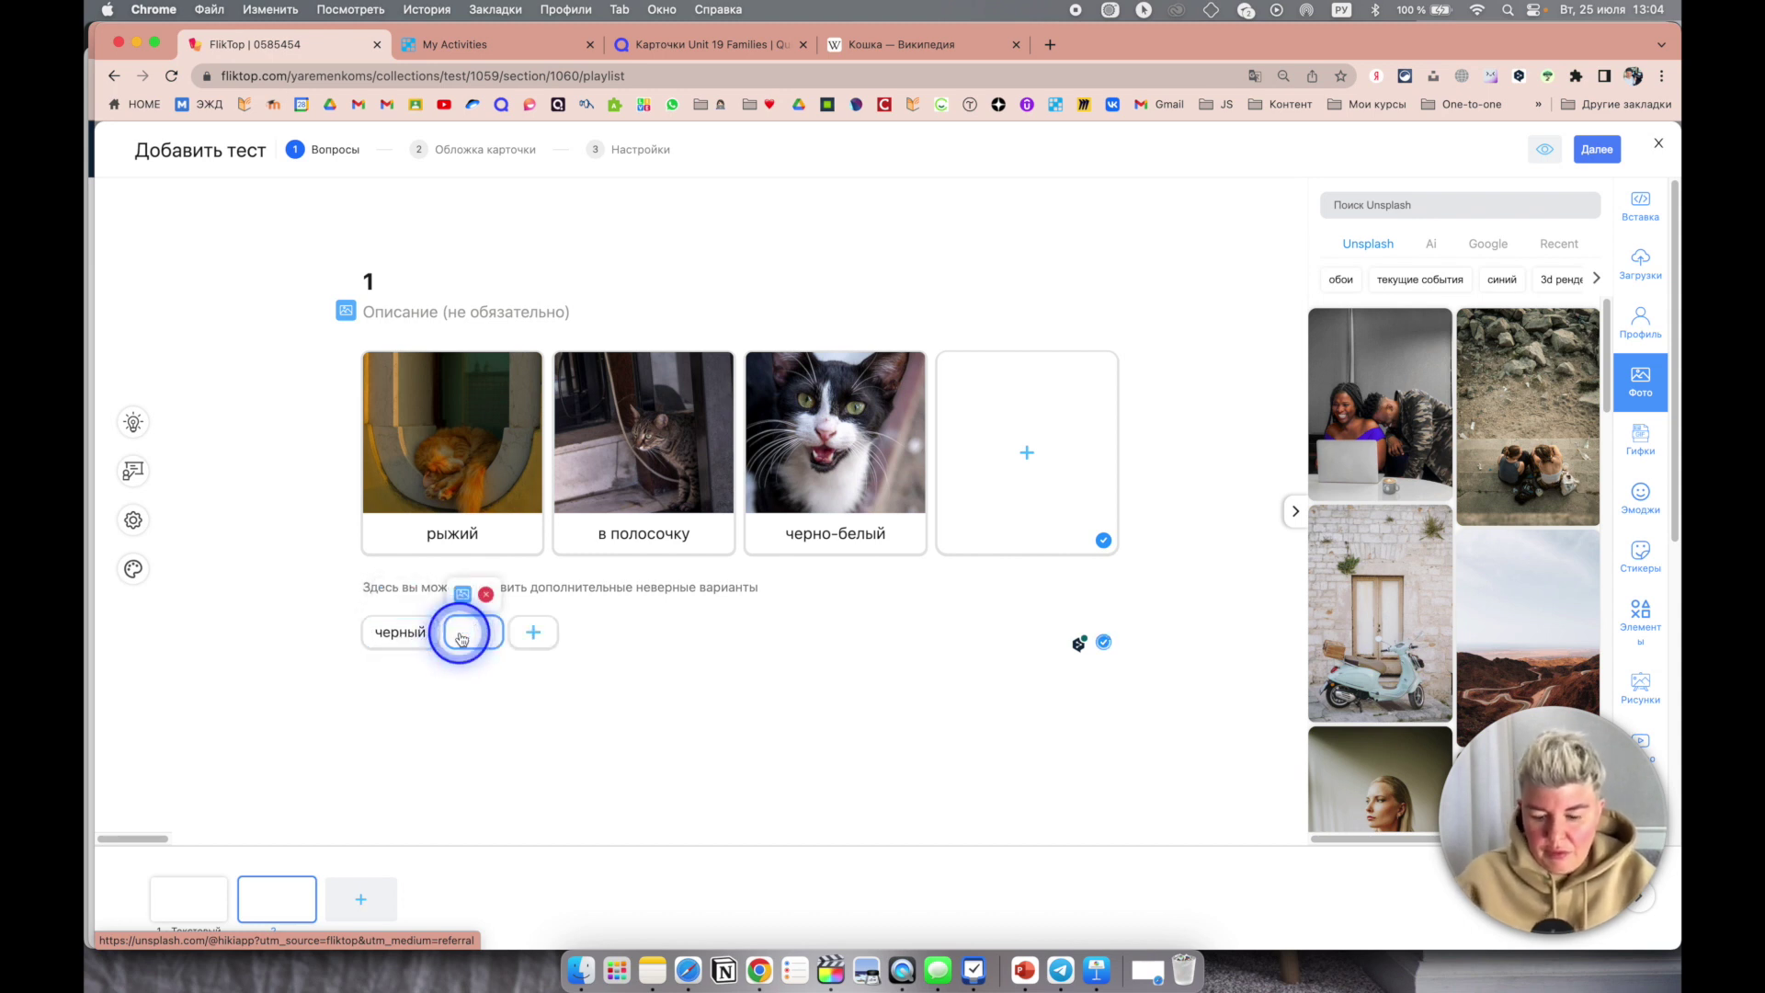
click(686, 692)
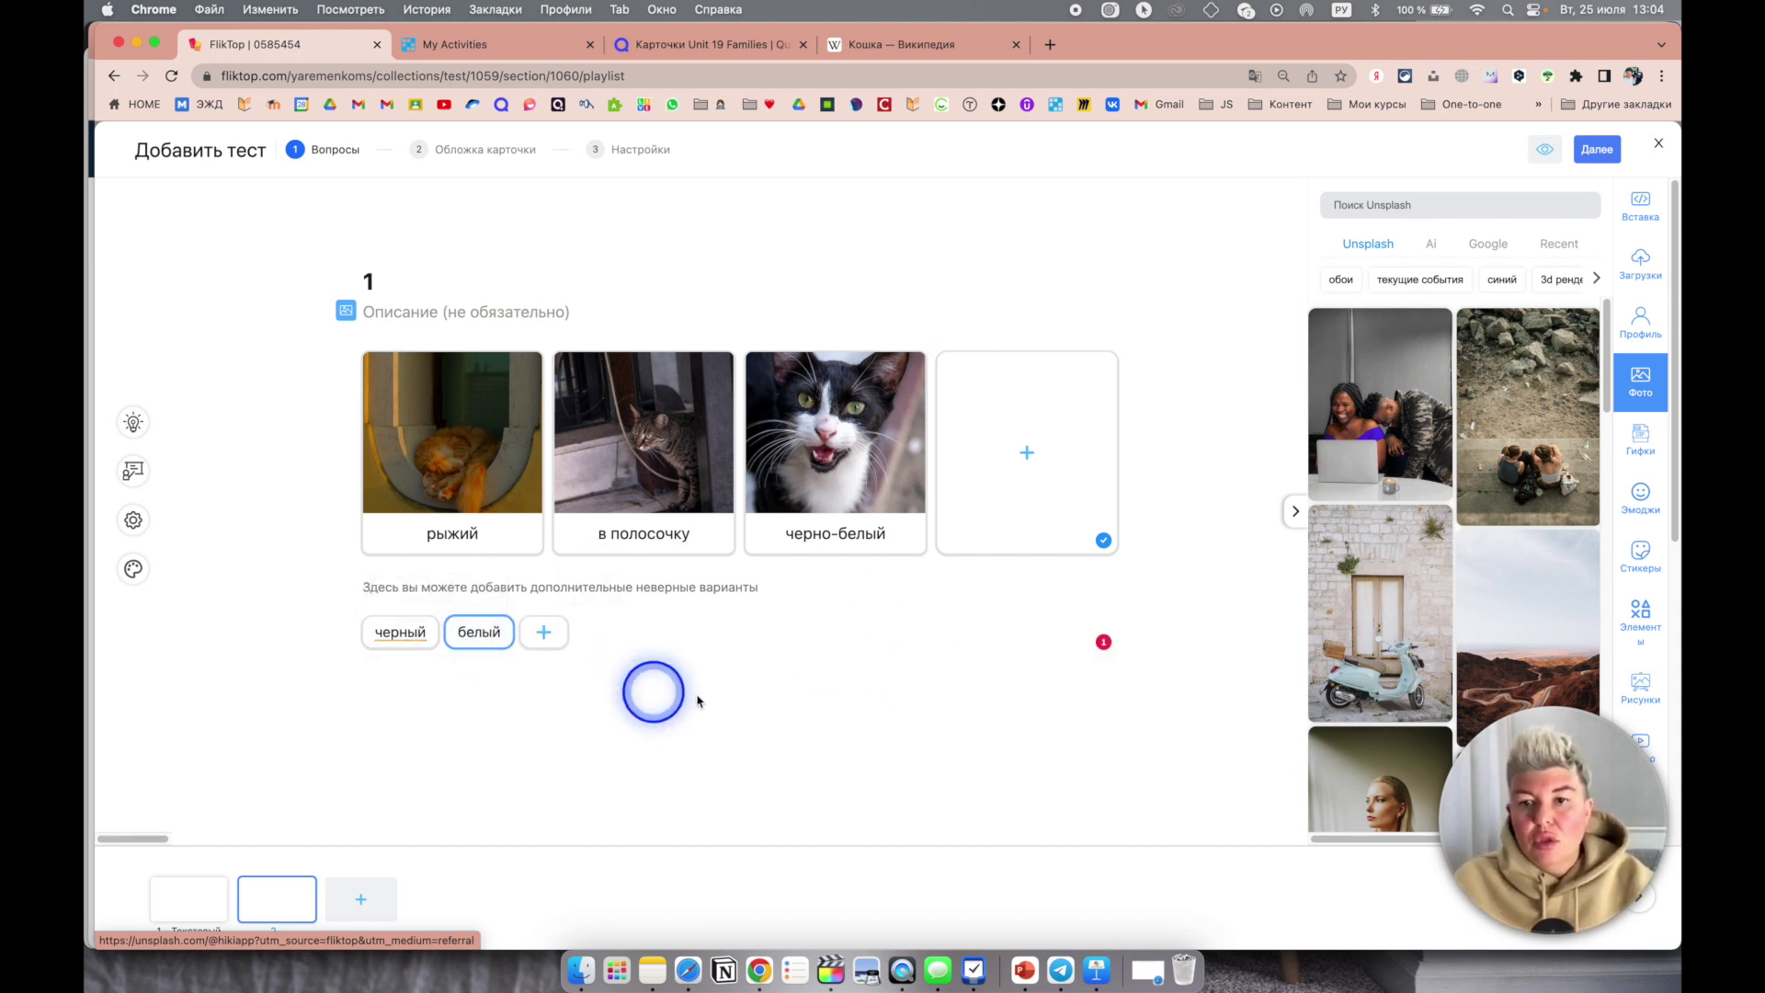
Step: Preview the test, match "черно-белый", "рыжий" and "в полосочку" to their cat photos, and check the answers
click(1547, 155)
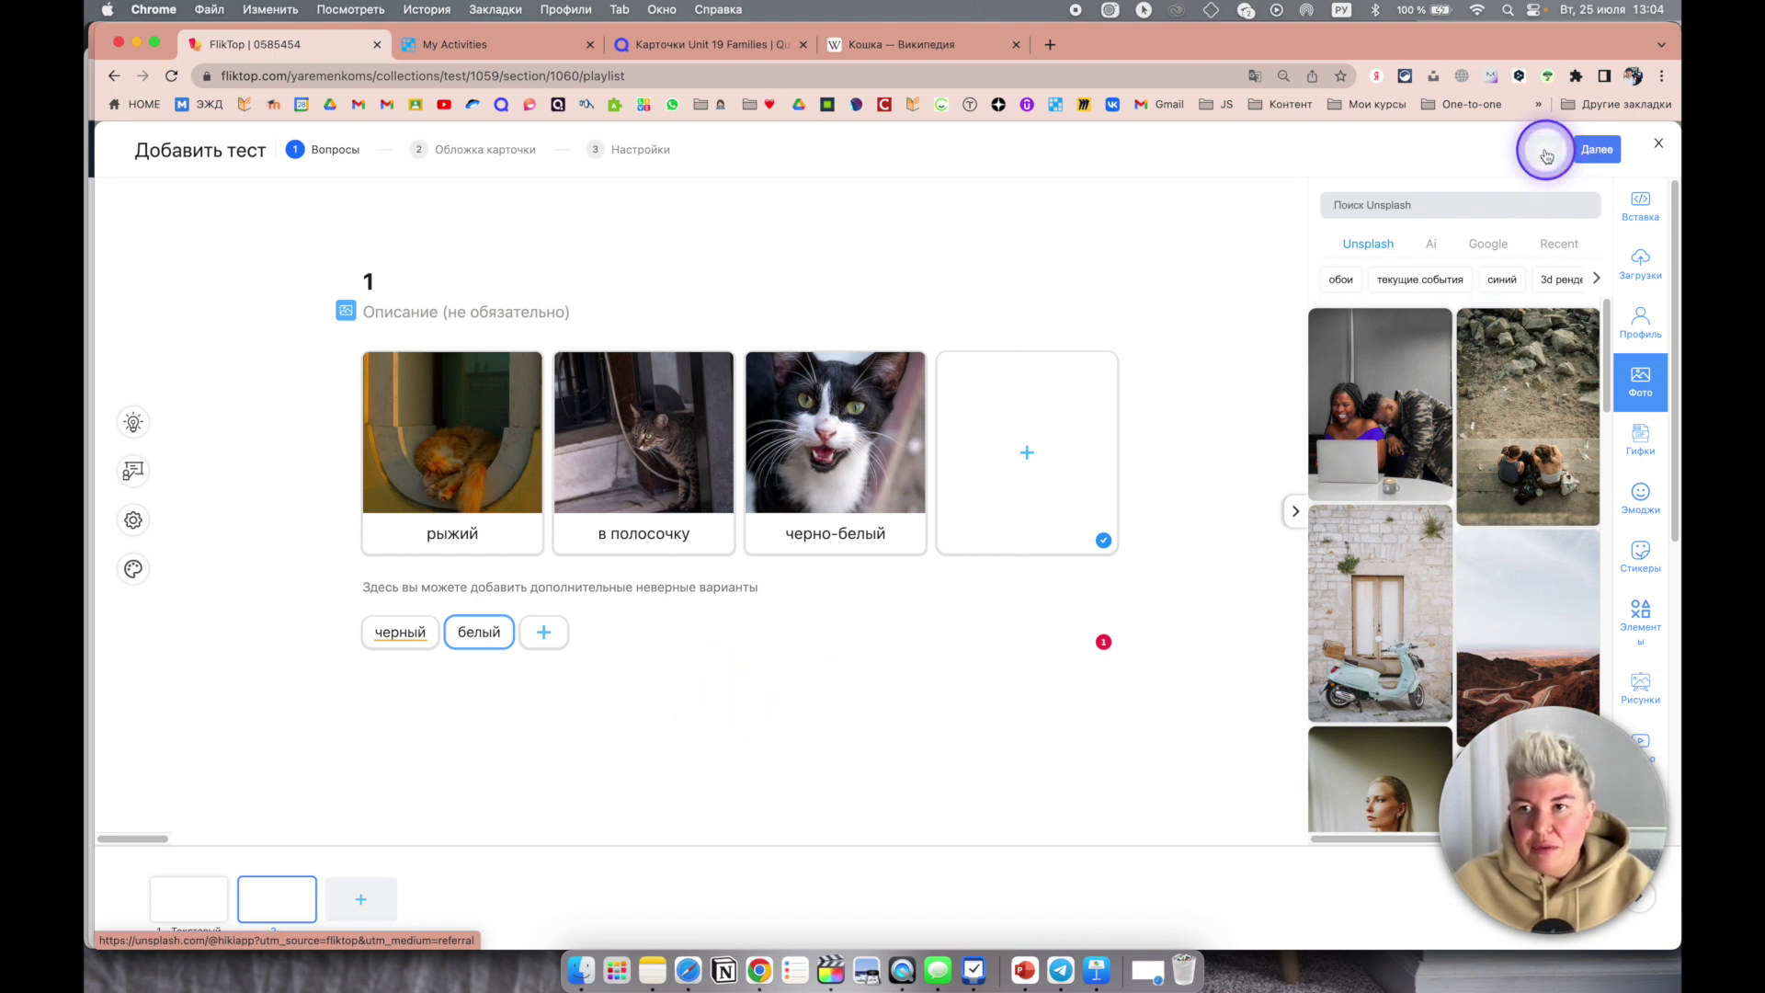
click(1535, 183)
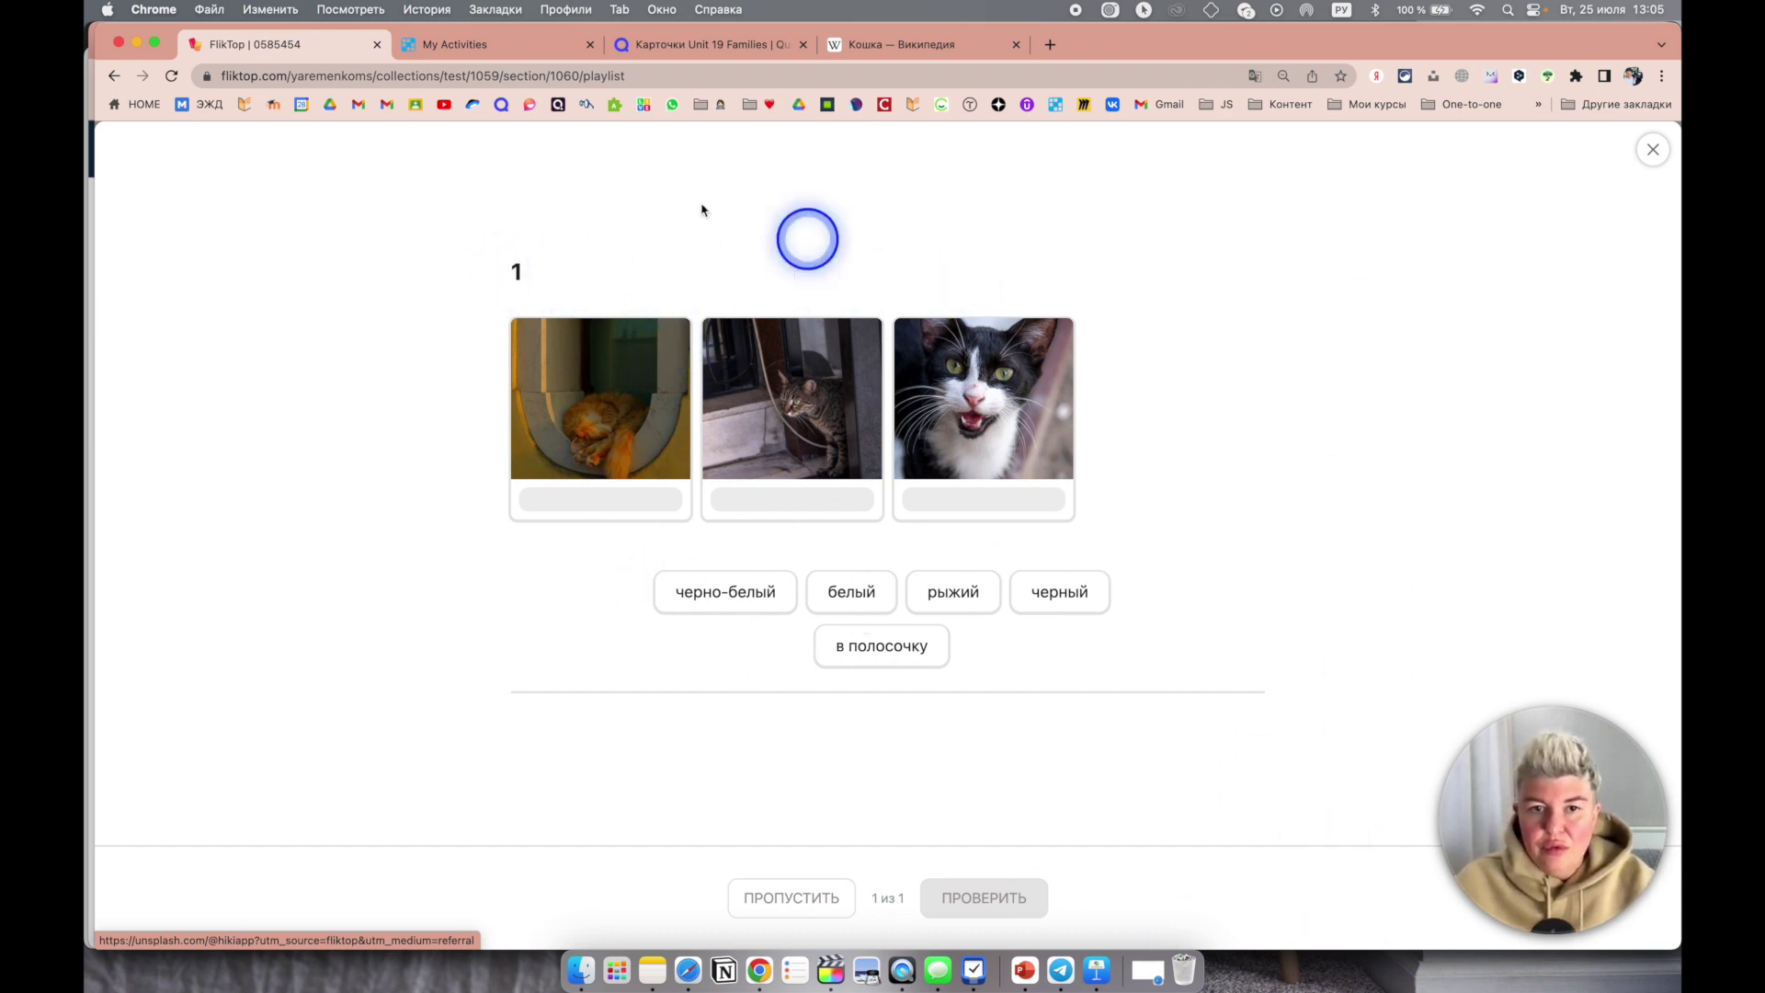
drag(755, 593, 977, 500)
click(761, 589)
click(997, 502)
click(893, 595)
click(930, 591)
click(583, 495)
click(1089, 604)
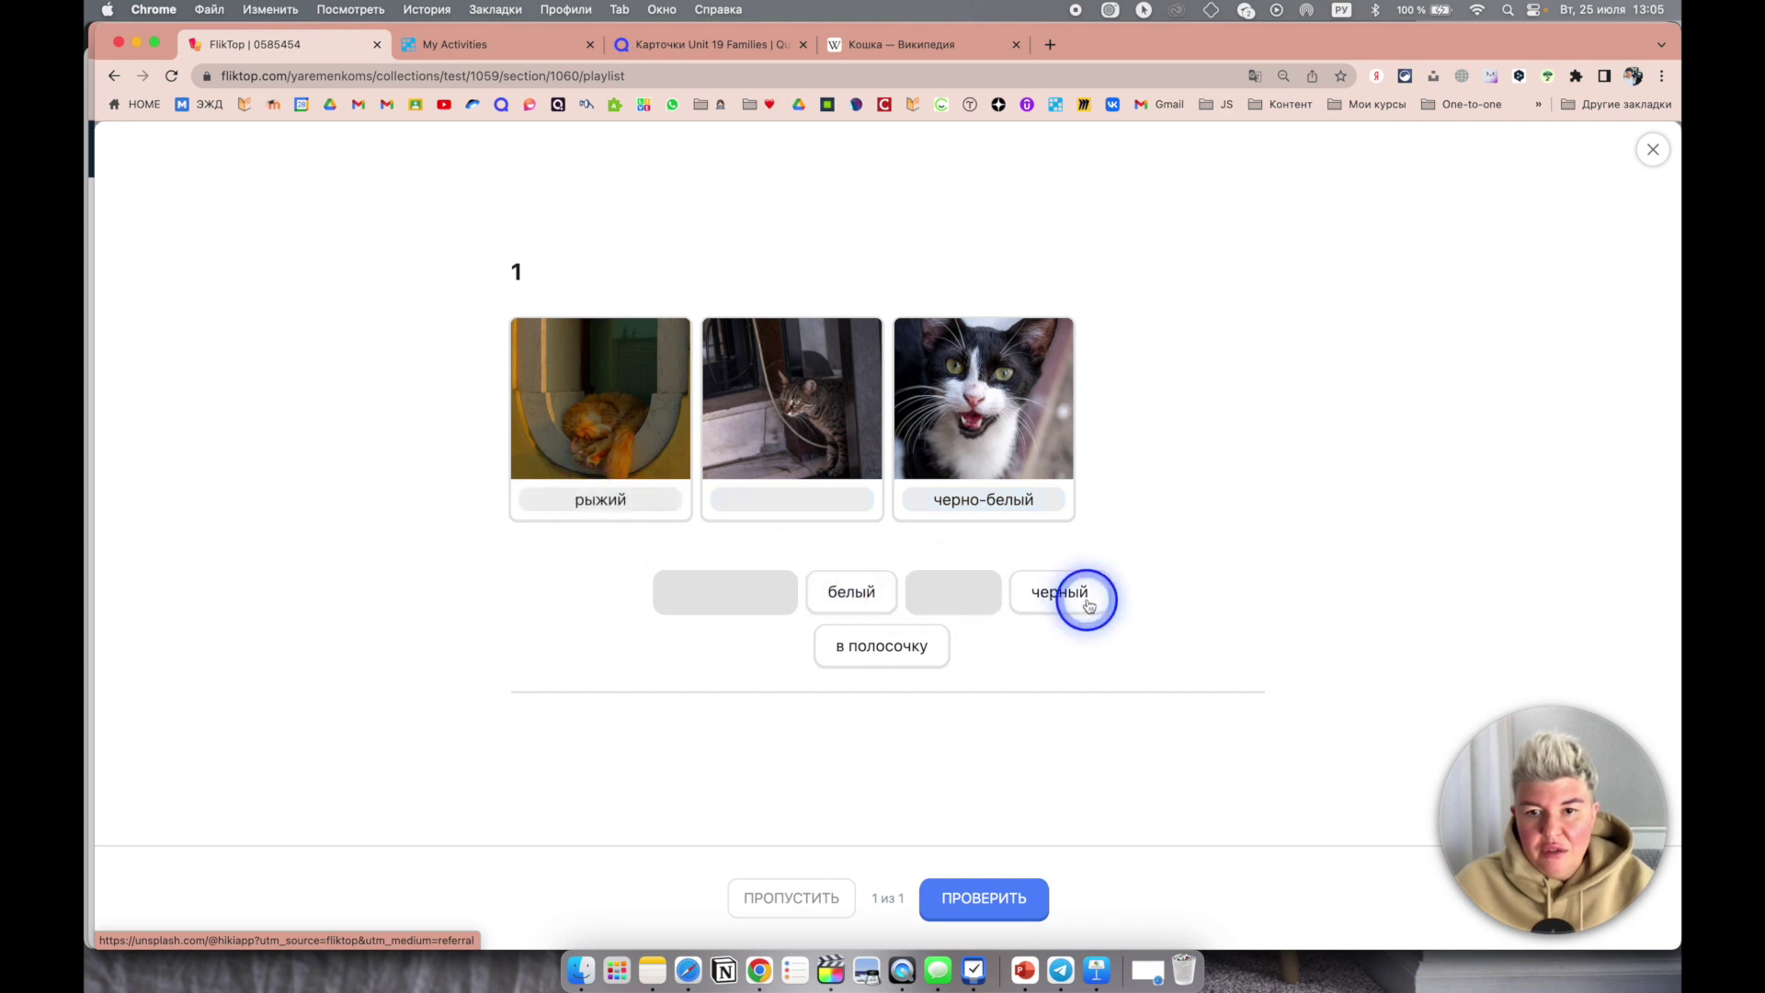
click(869, 665)
click(791, 500)
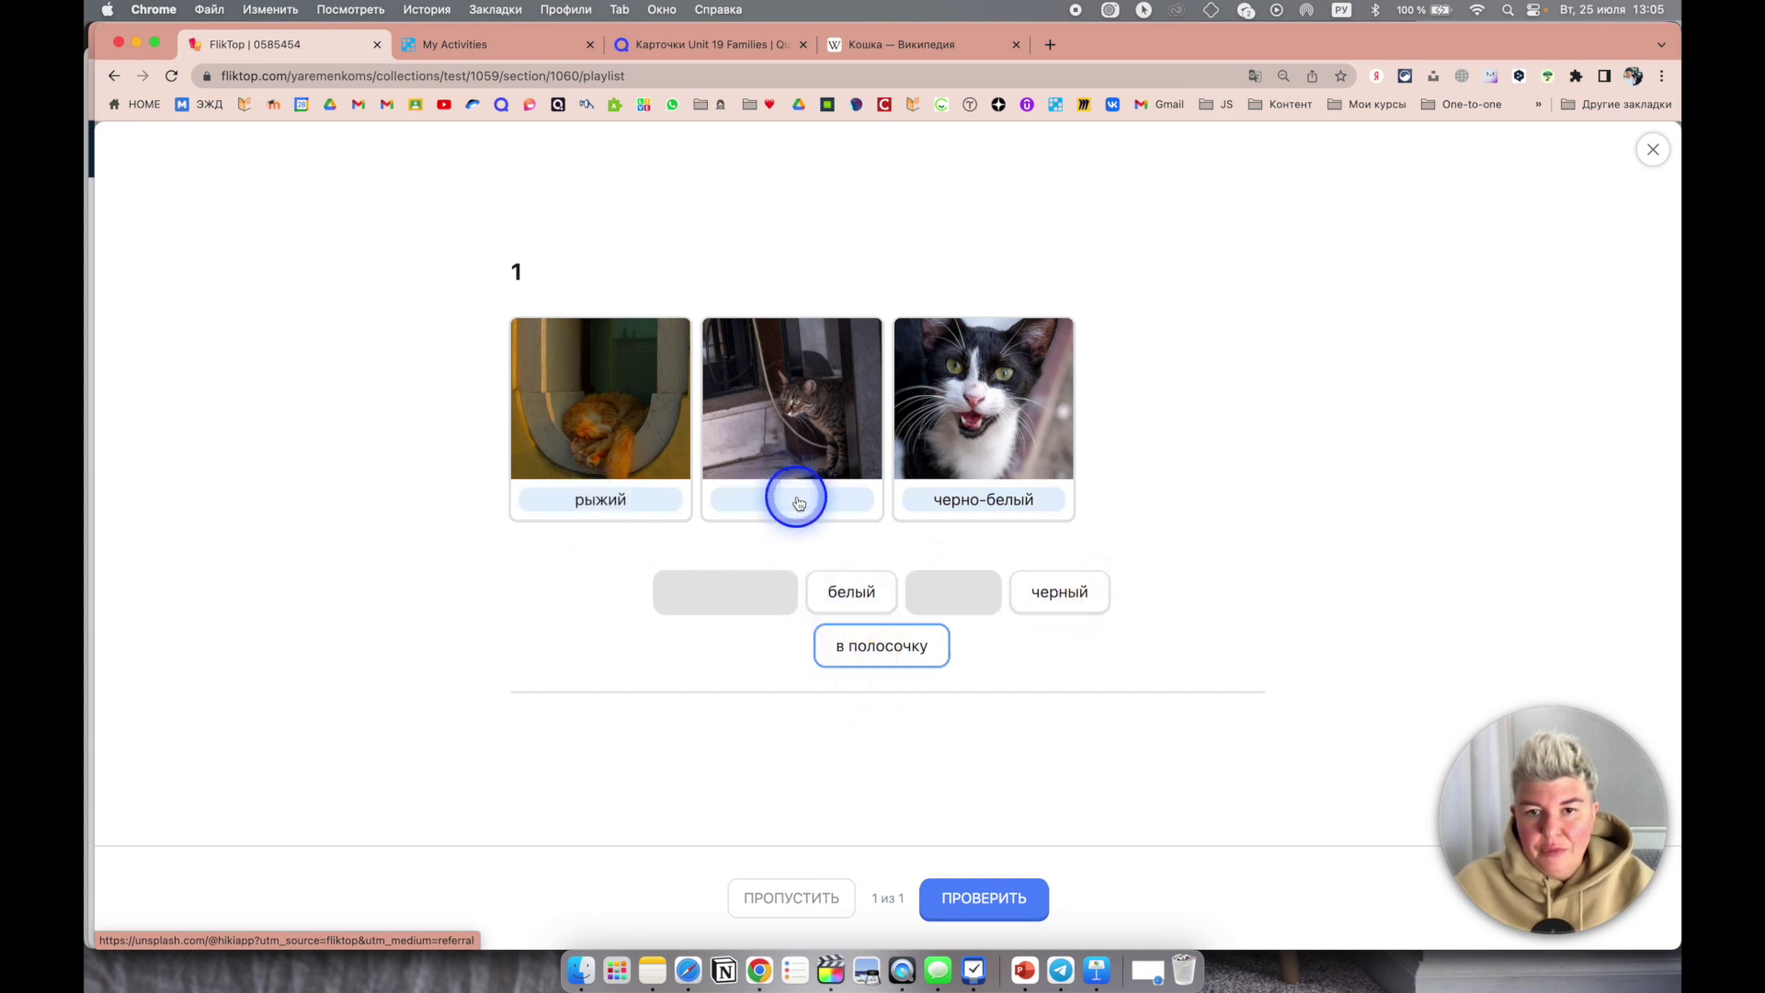
click(993, 892)
click(1653, 150)
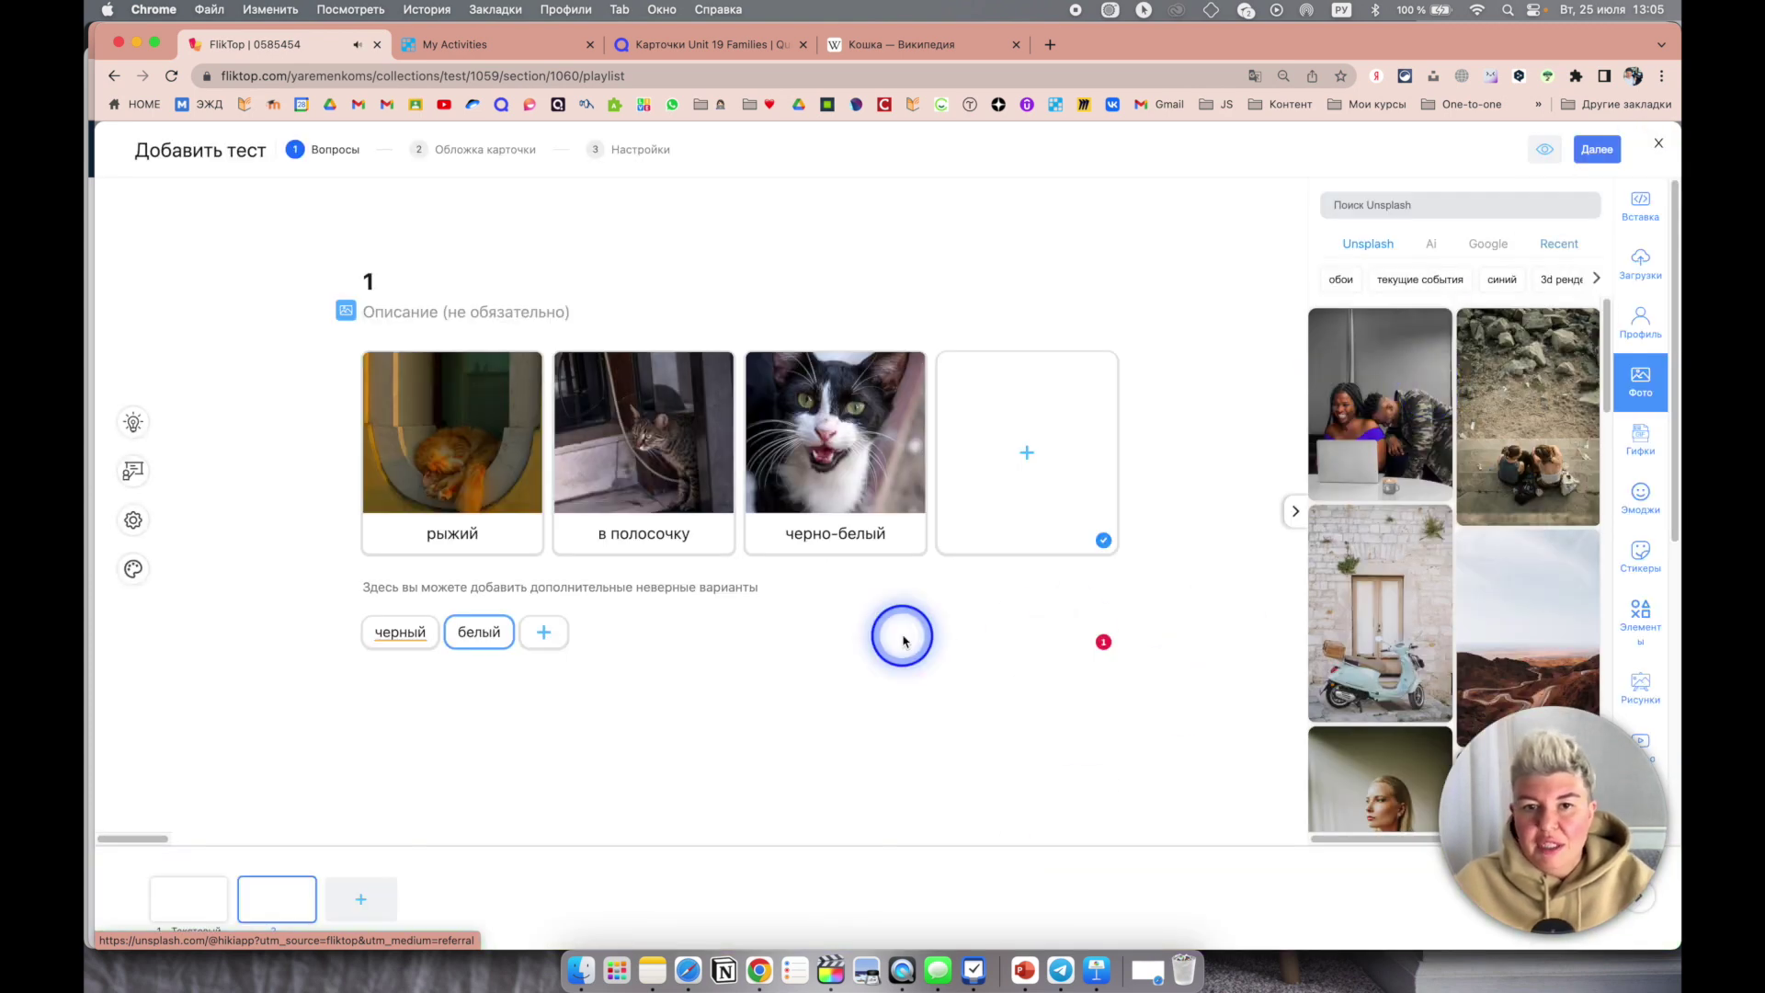
Step: Add a "Соответствие" question titled "2" to the test
click(360, 899)
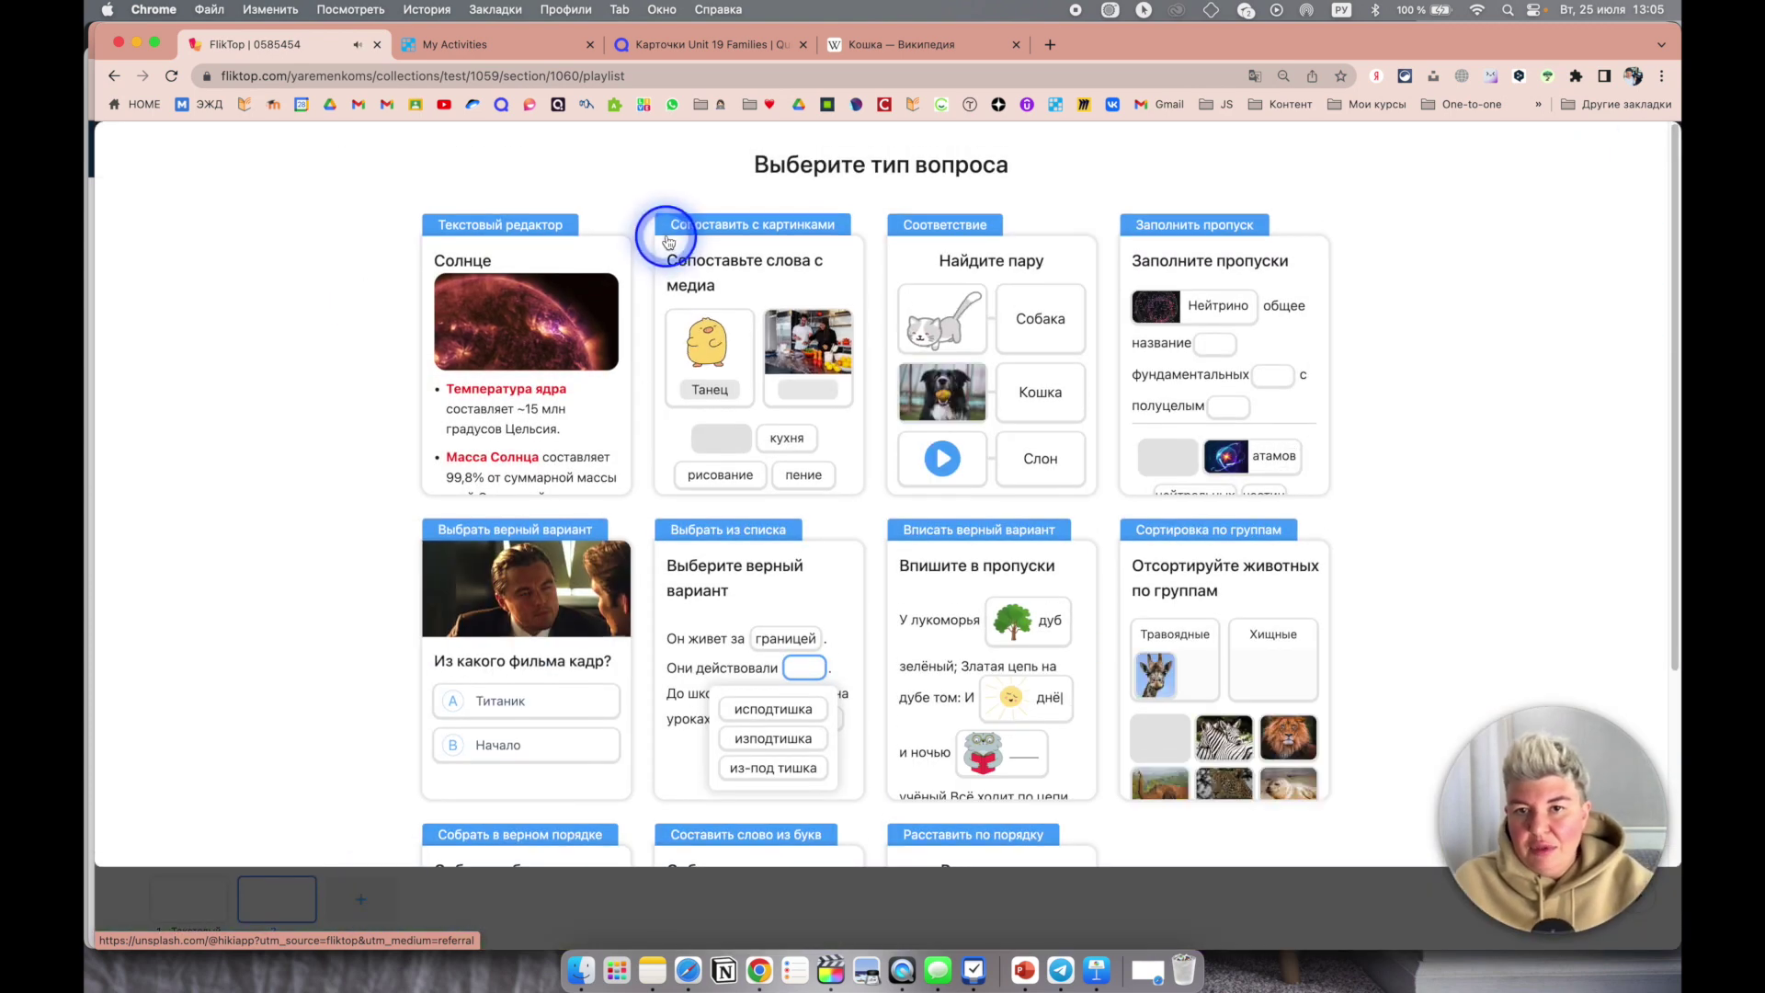
click(1030, 265)
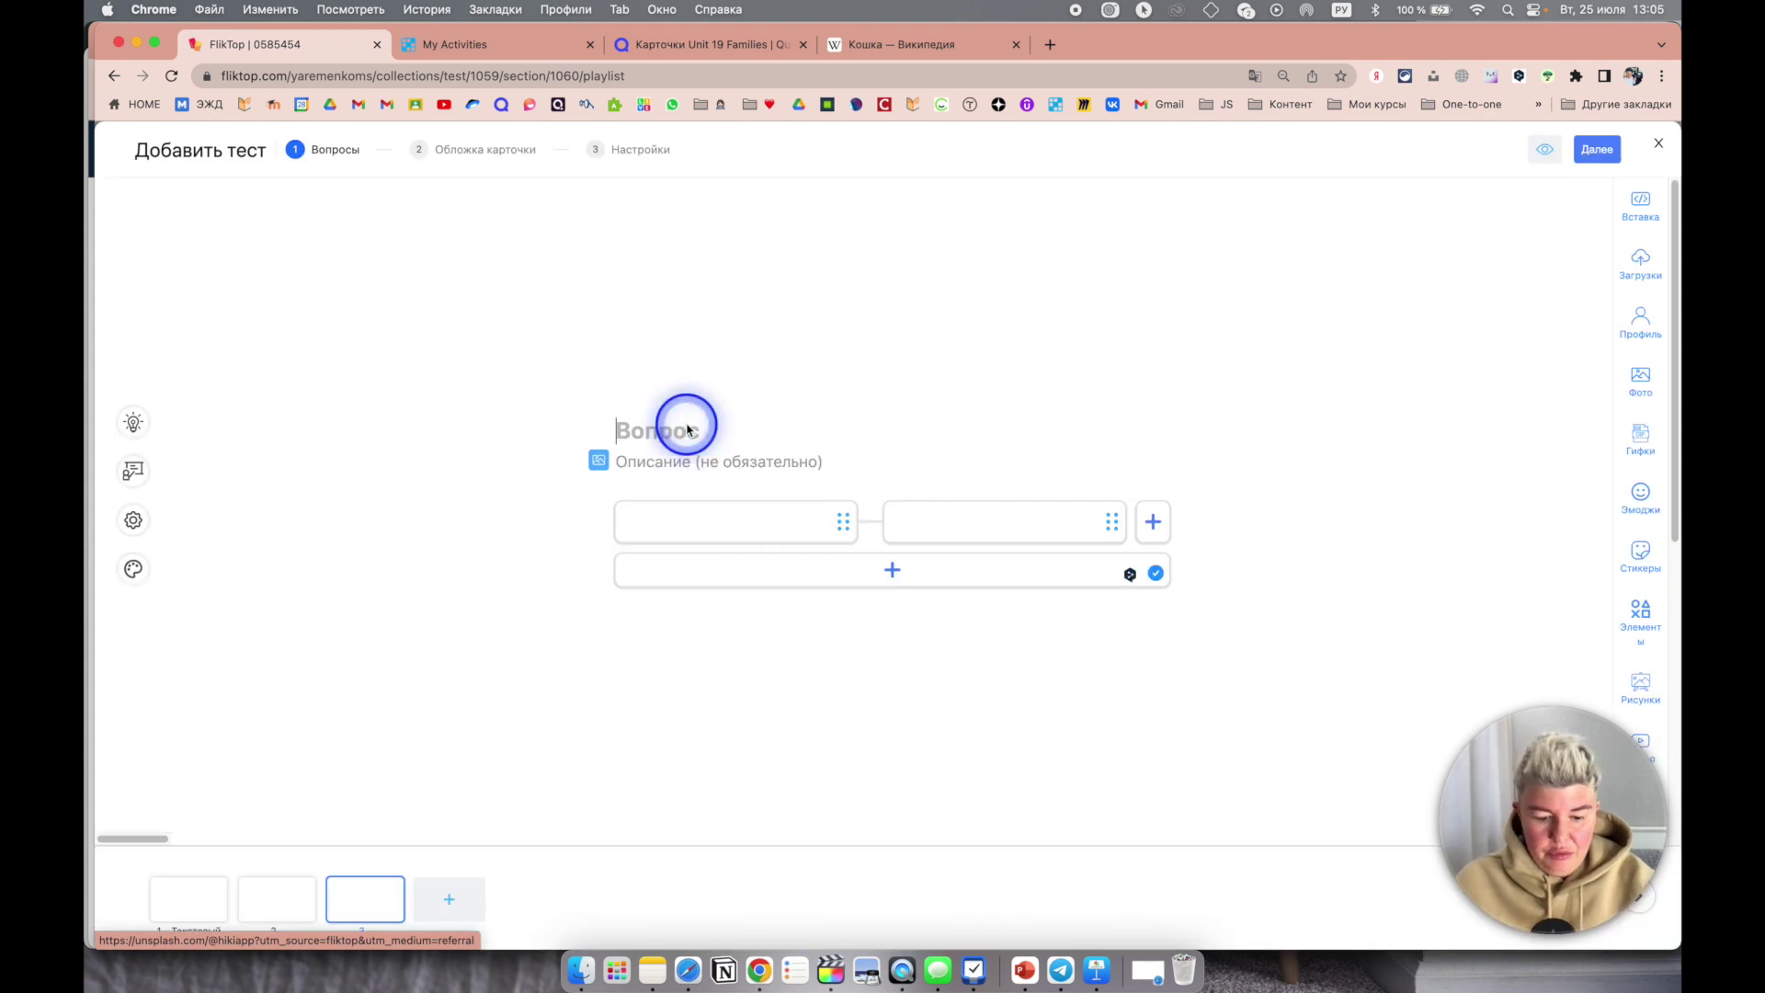
click(719, 520)
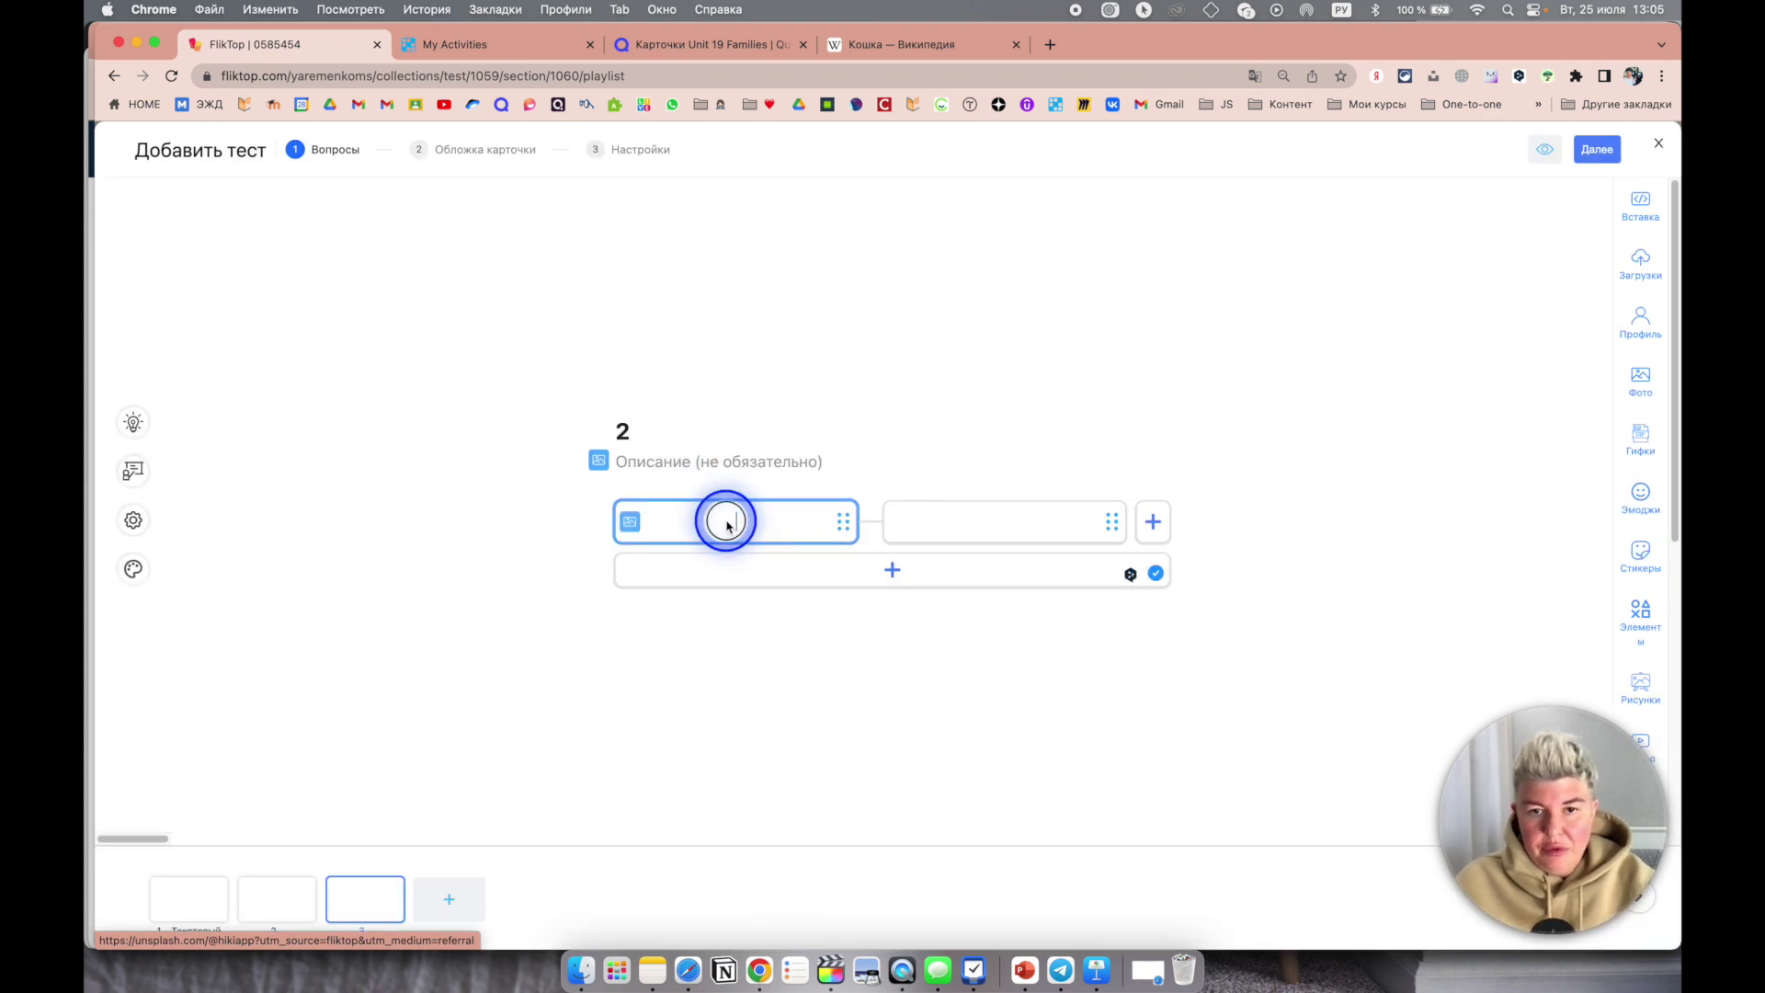
Step: Pair the striped cat photo, found on Unsplash with "котик", with the text "в полочку"
click(629, 521)
click(1425, 206)
text(к)
text(отик)
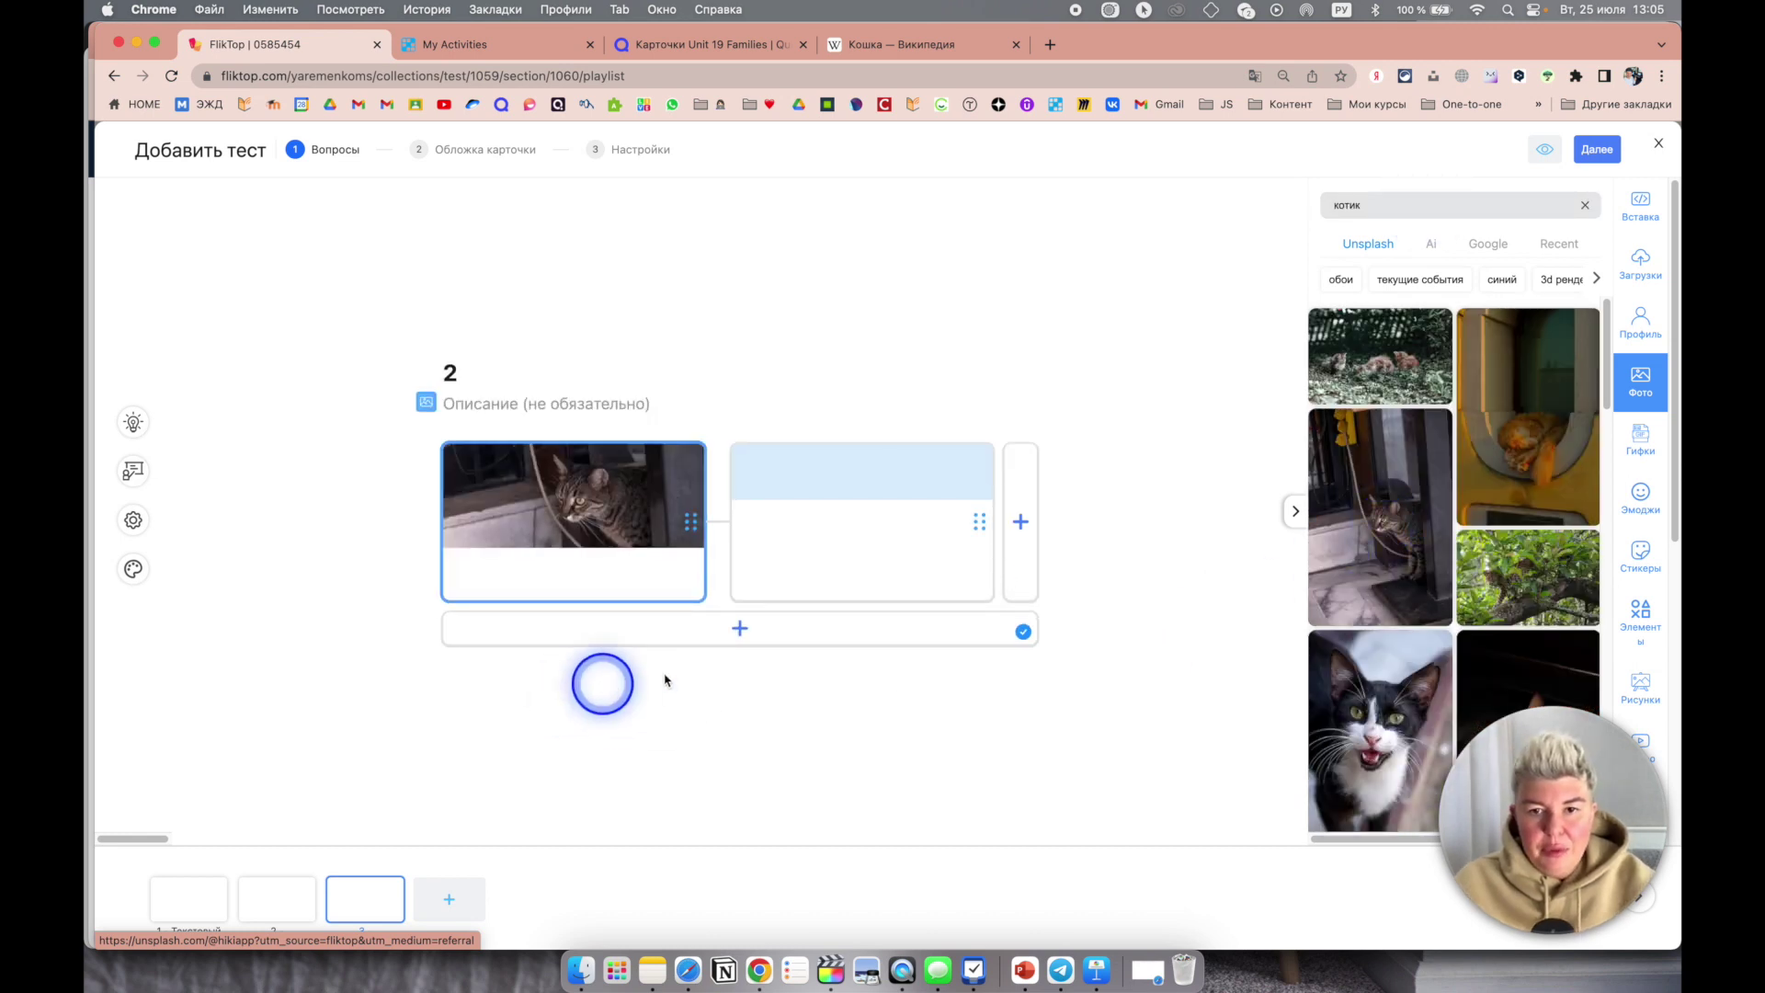
click(864, 551)
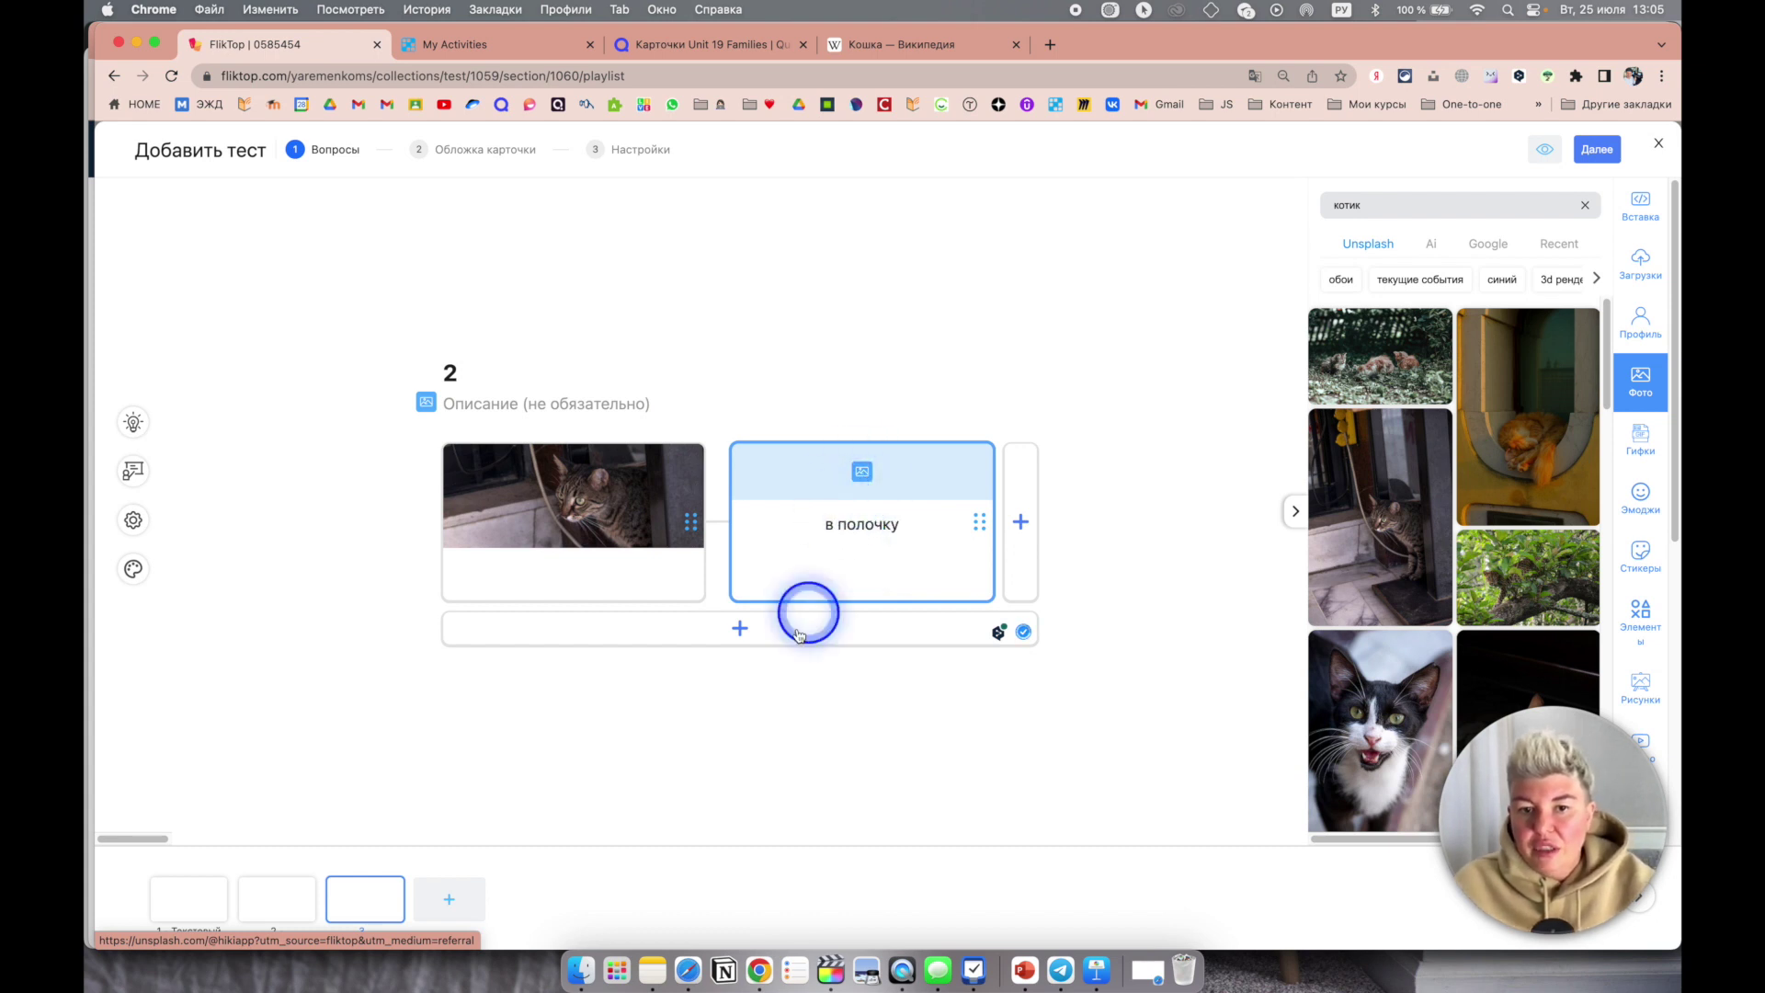
Step: Add a second pair to the matching question, joining the sleeping orange cat photo from Unsplash with the text "рыжий"
click(734, 641)
click(564, 581)
click(1520, 439)
click(846, 548)
click(864, 633)
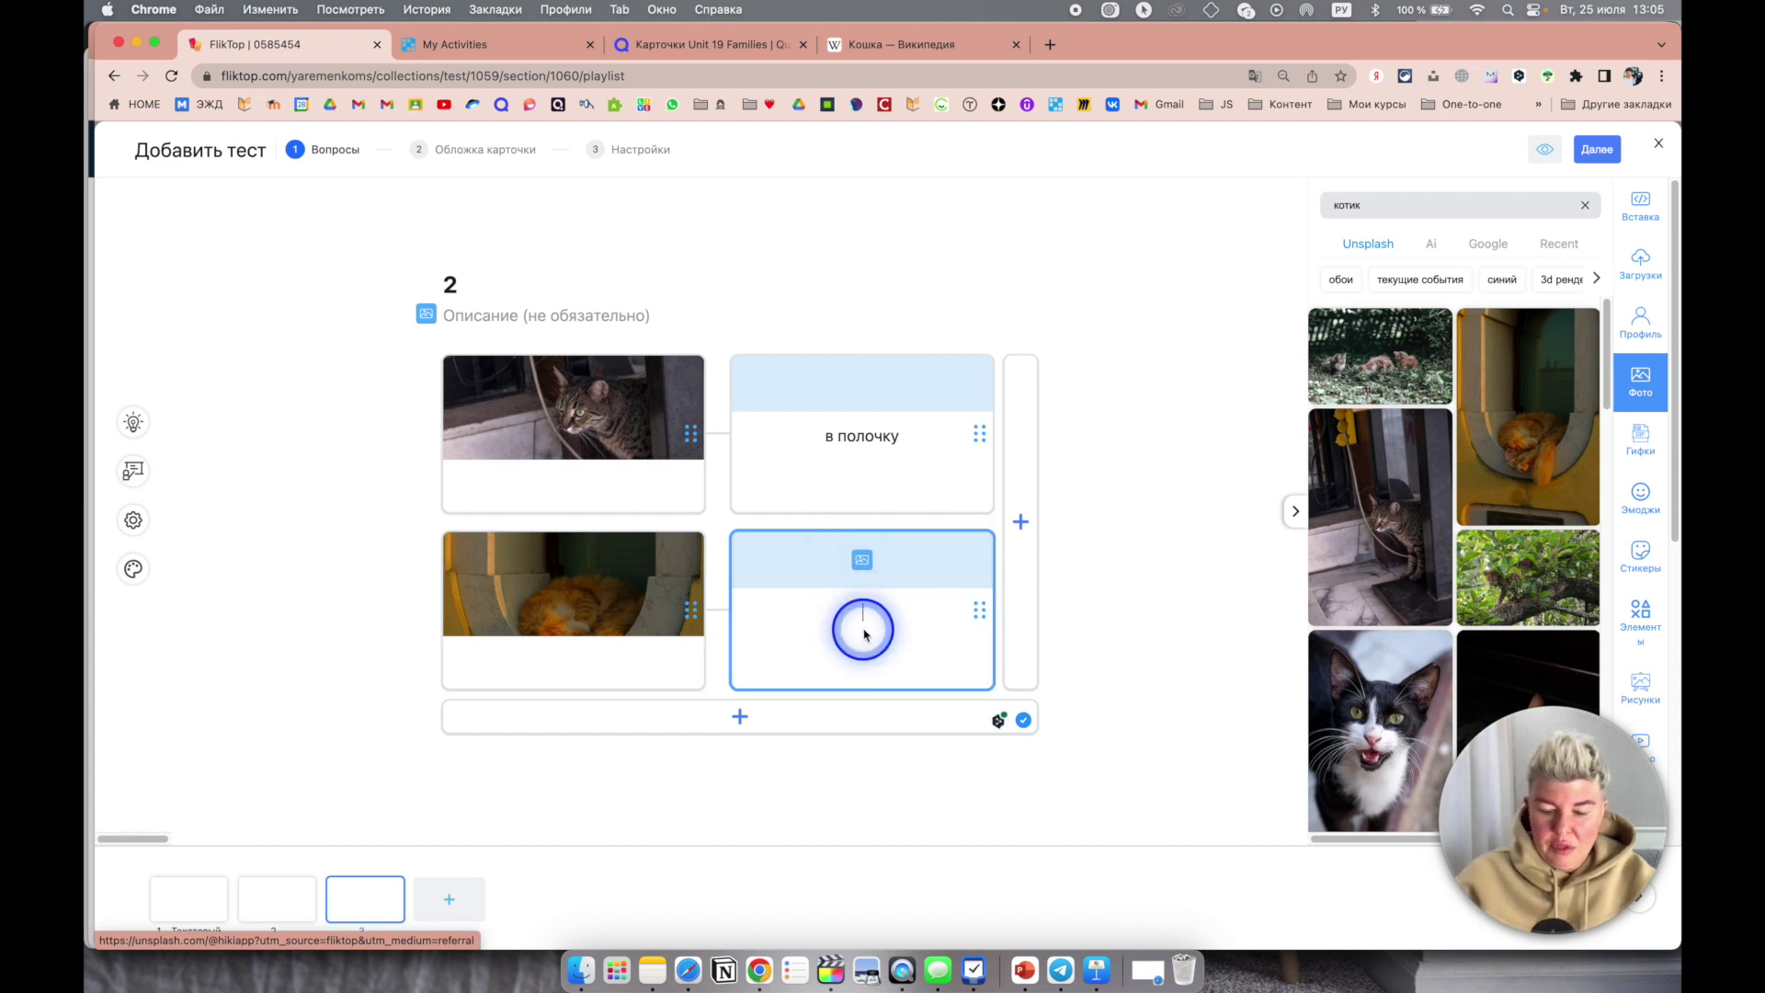
Step: Preview the current slide, match the orange cat photo to "рыжий" and the striped cat to "в полочку", and check the answer
click(1545, 148)
click(1570, 189)
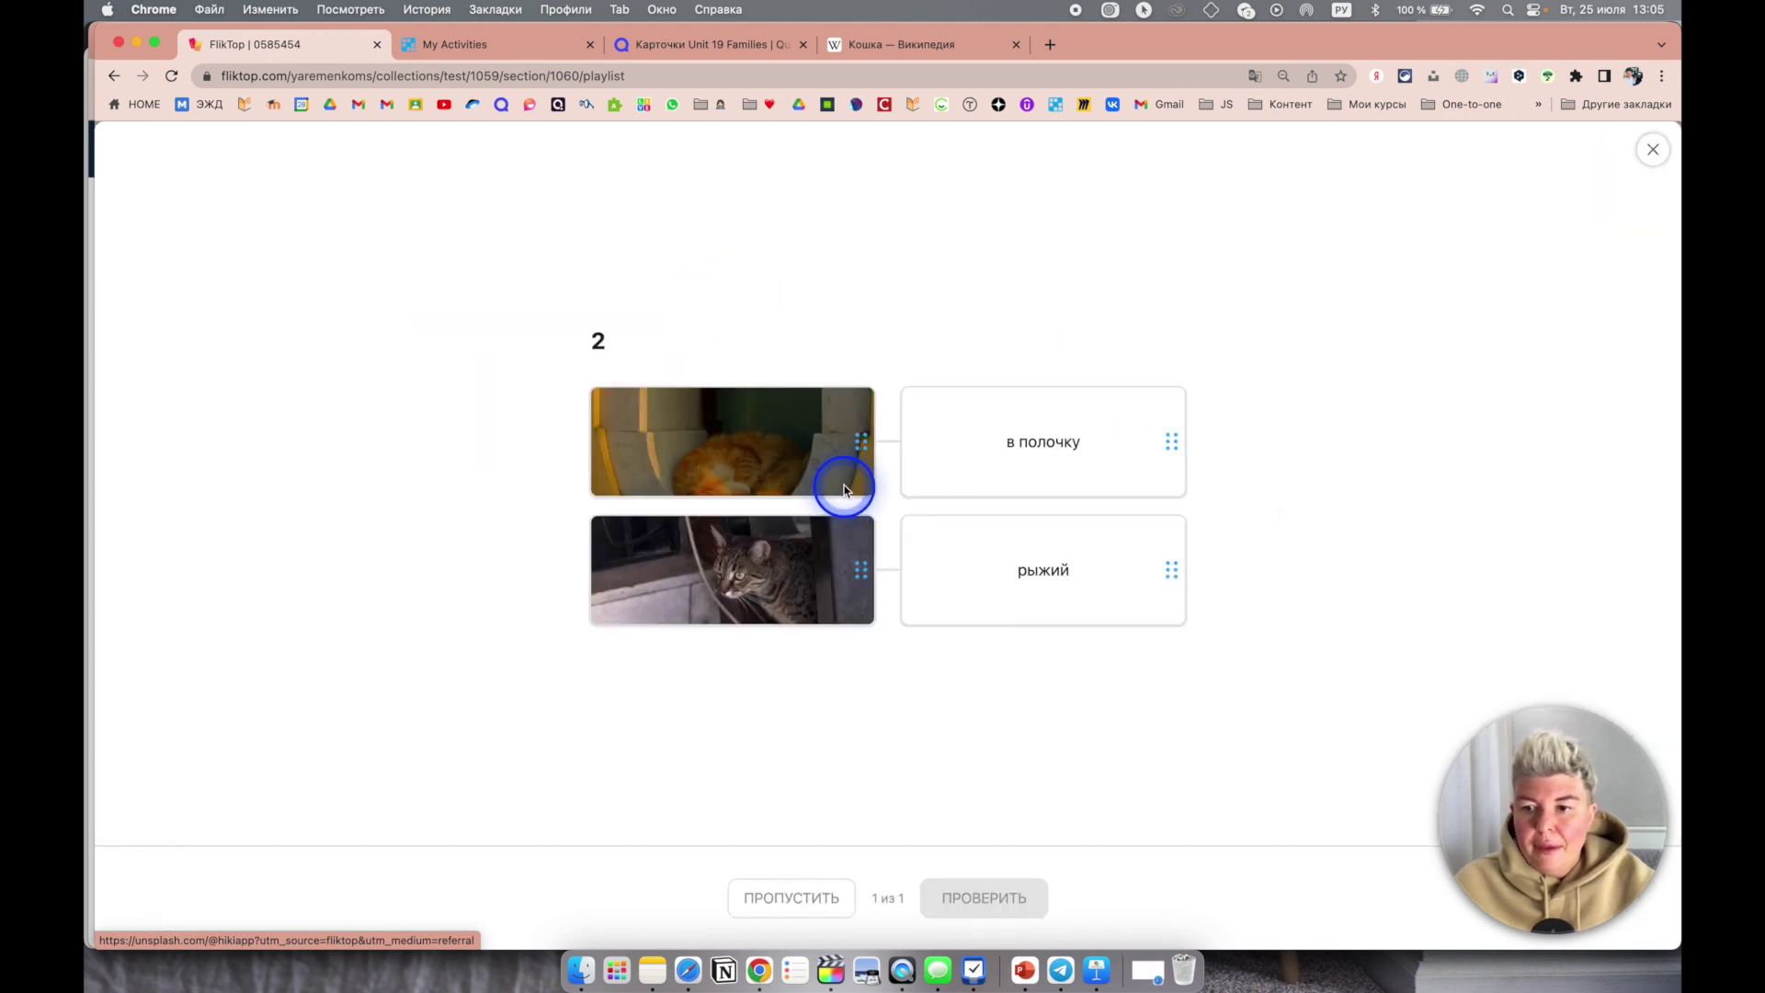
drag(871, 439, 863, 586)
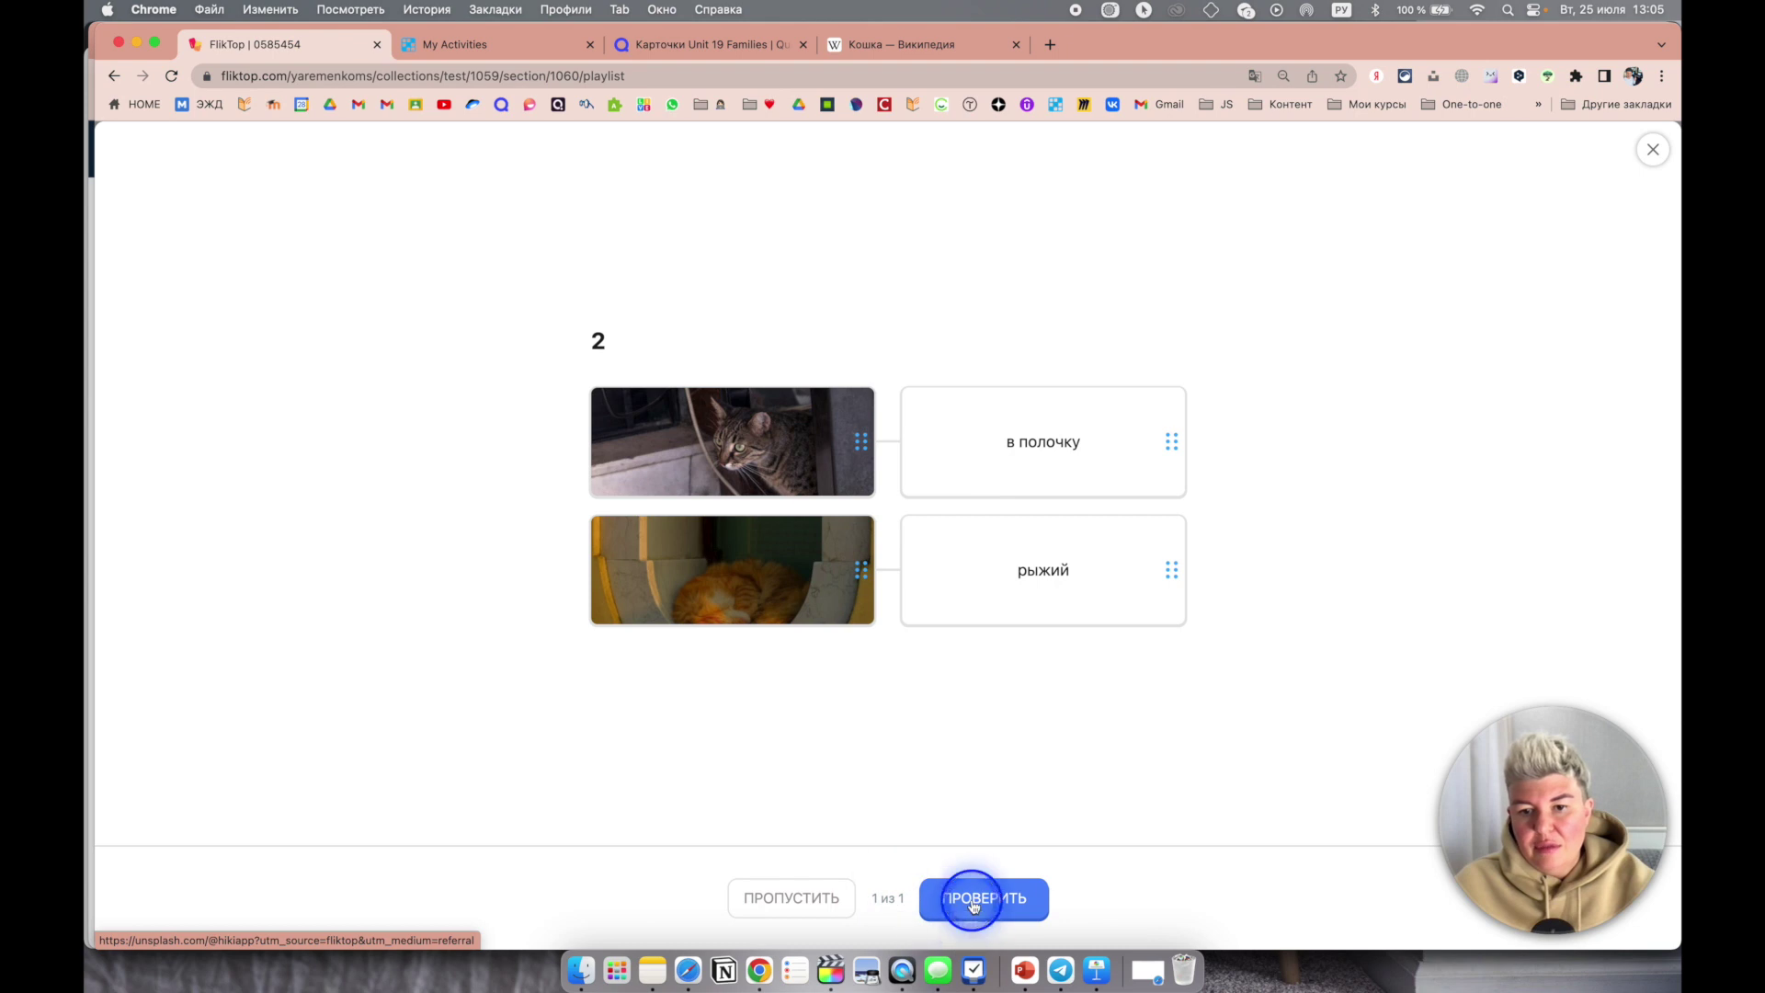
click(1652, 150)
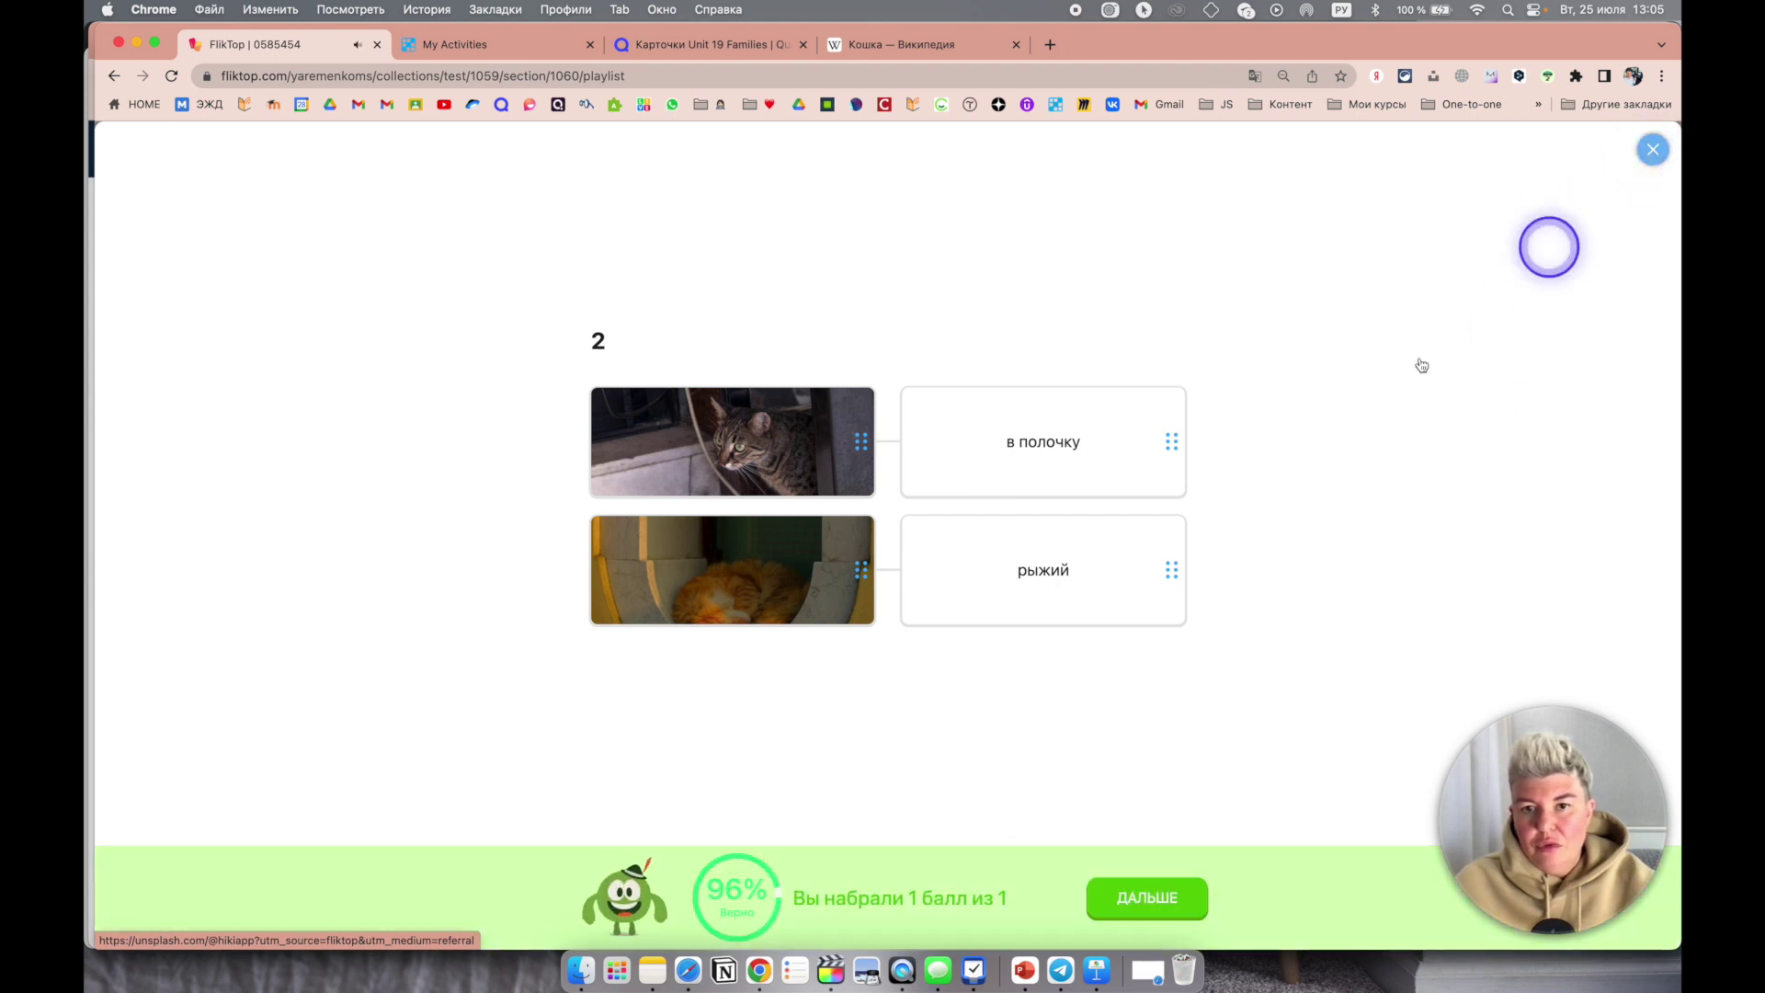
Step: Add a "Заполнить пропуск" question titled "3" to the test
click(478, 901)
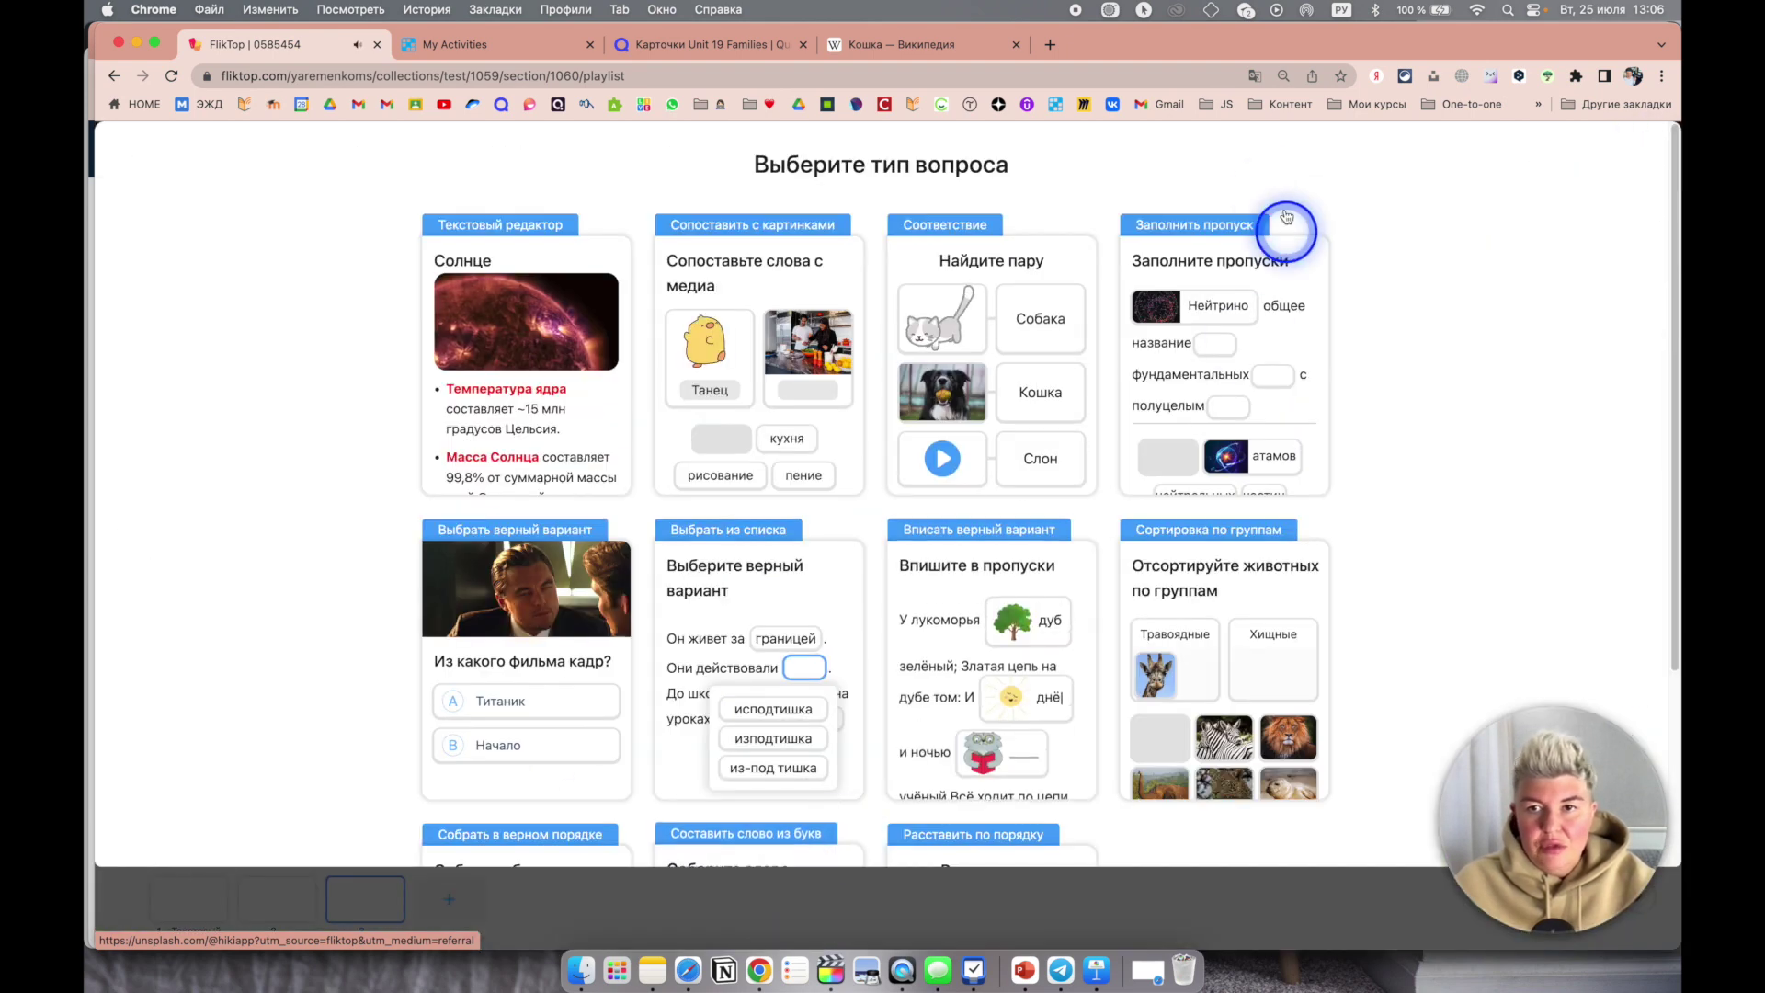
click(1240, 277)
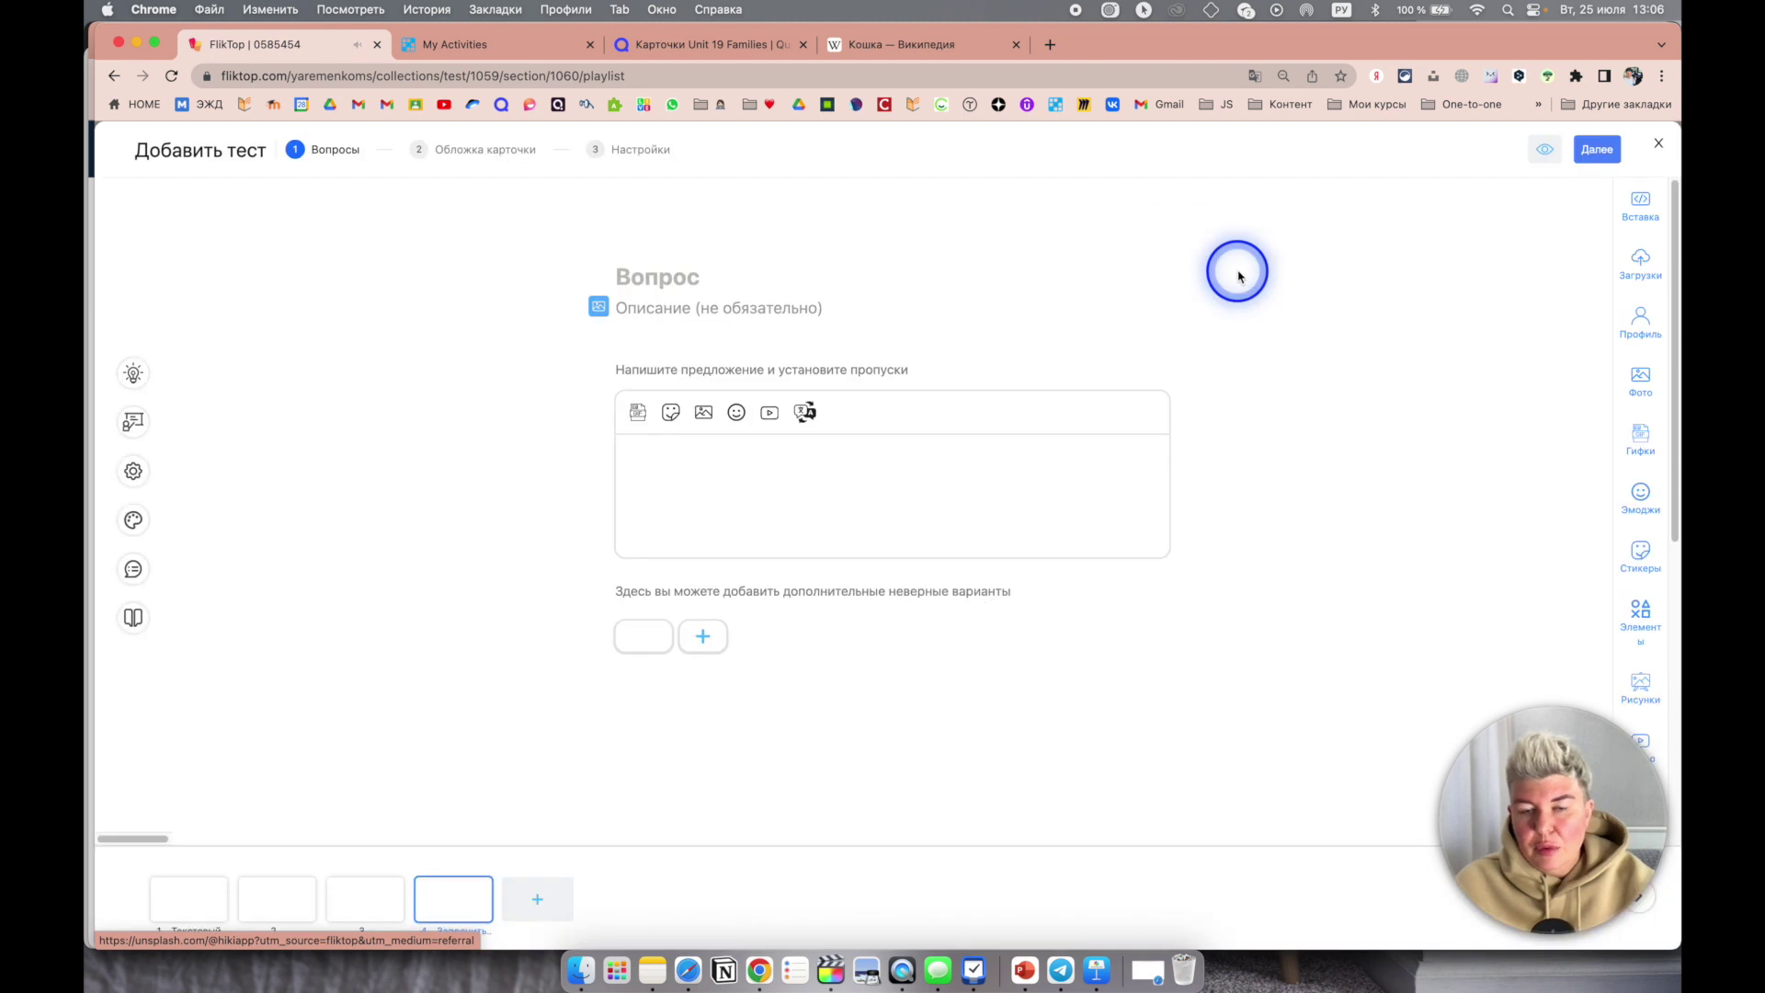
click(653, 289)
text(3)
Step: Copy the paragraph starting "В настоящее время в мире насчитывается" from the Wikipedia article "Кошка" into the gap-fill question's sentence field
click(788, 488)
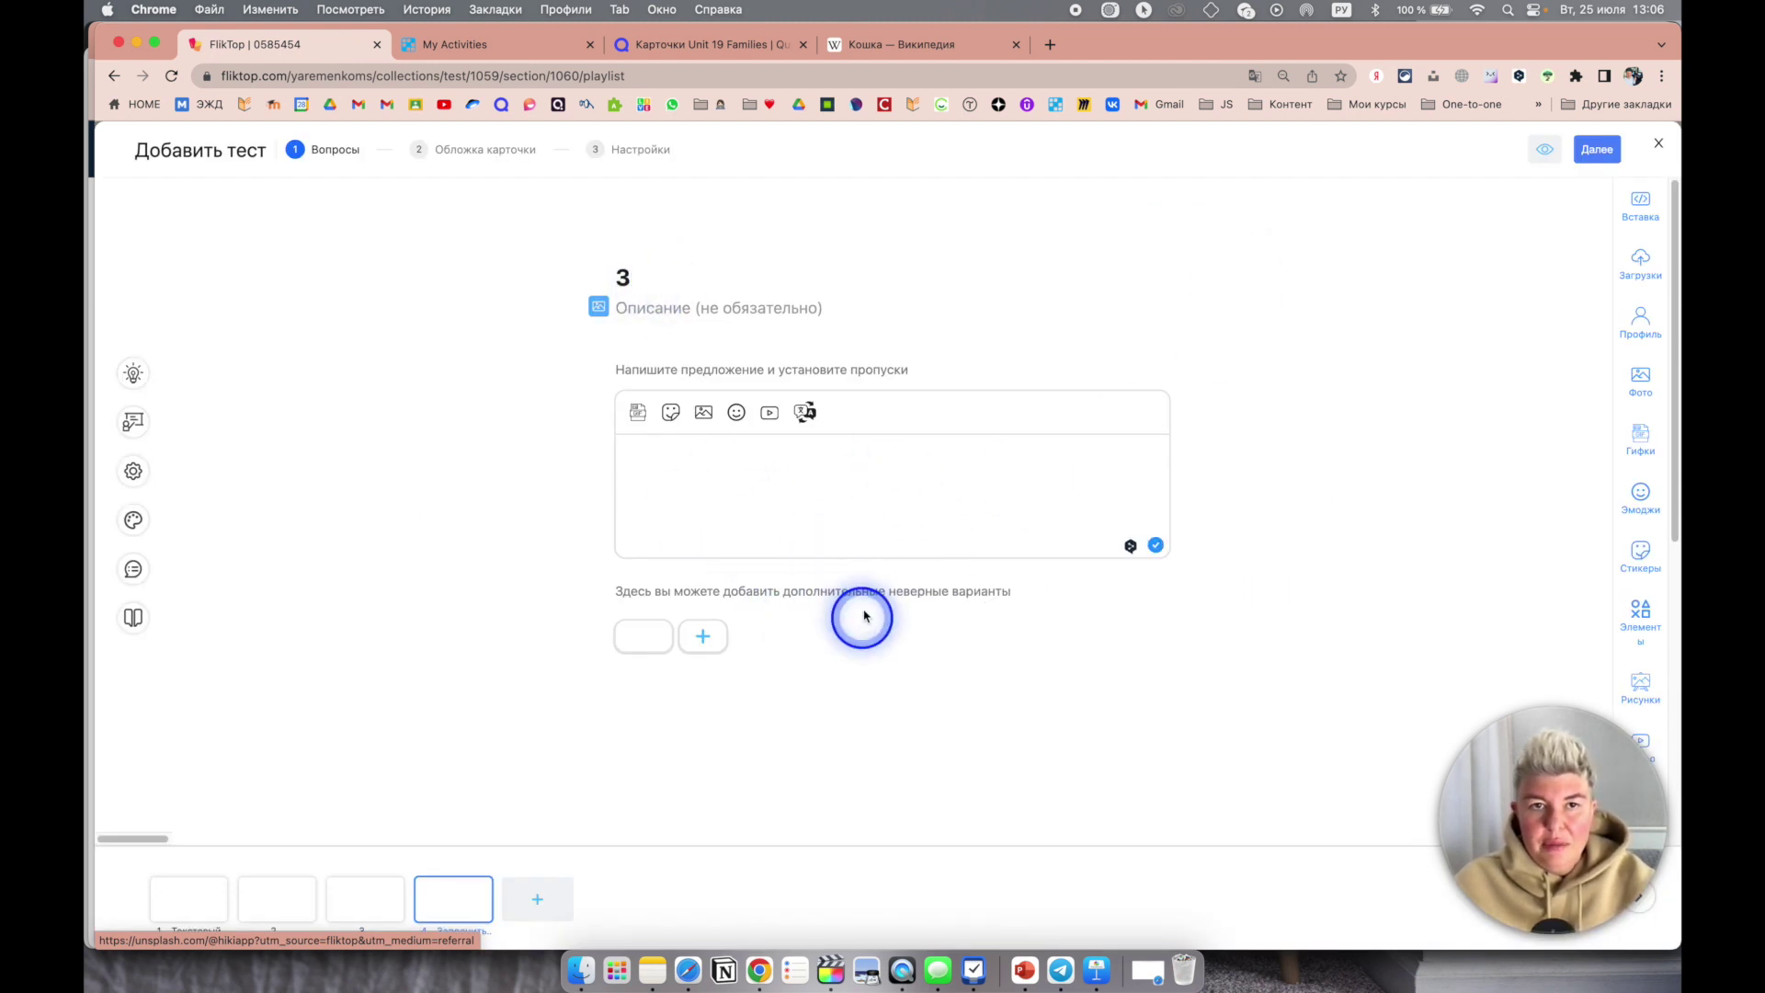
click(952, 44)
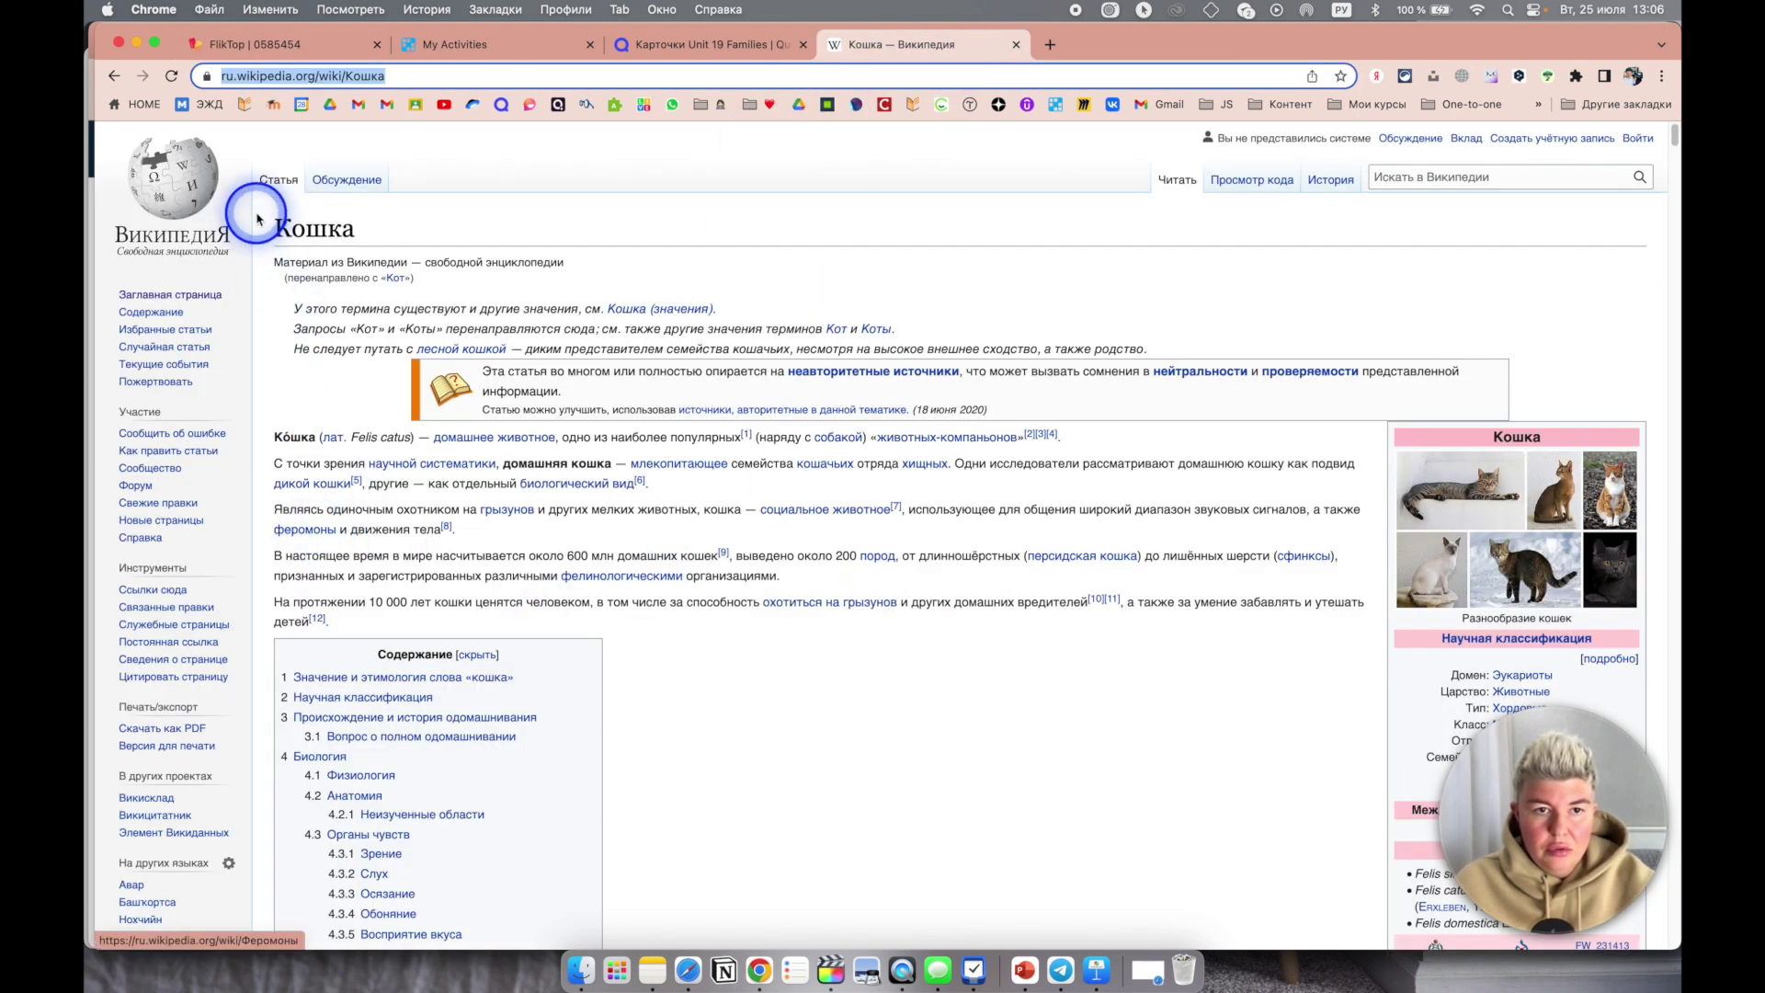
key(super+1)
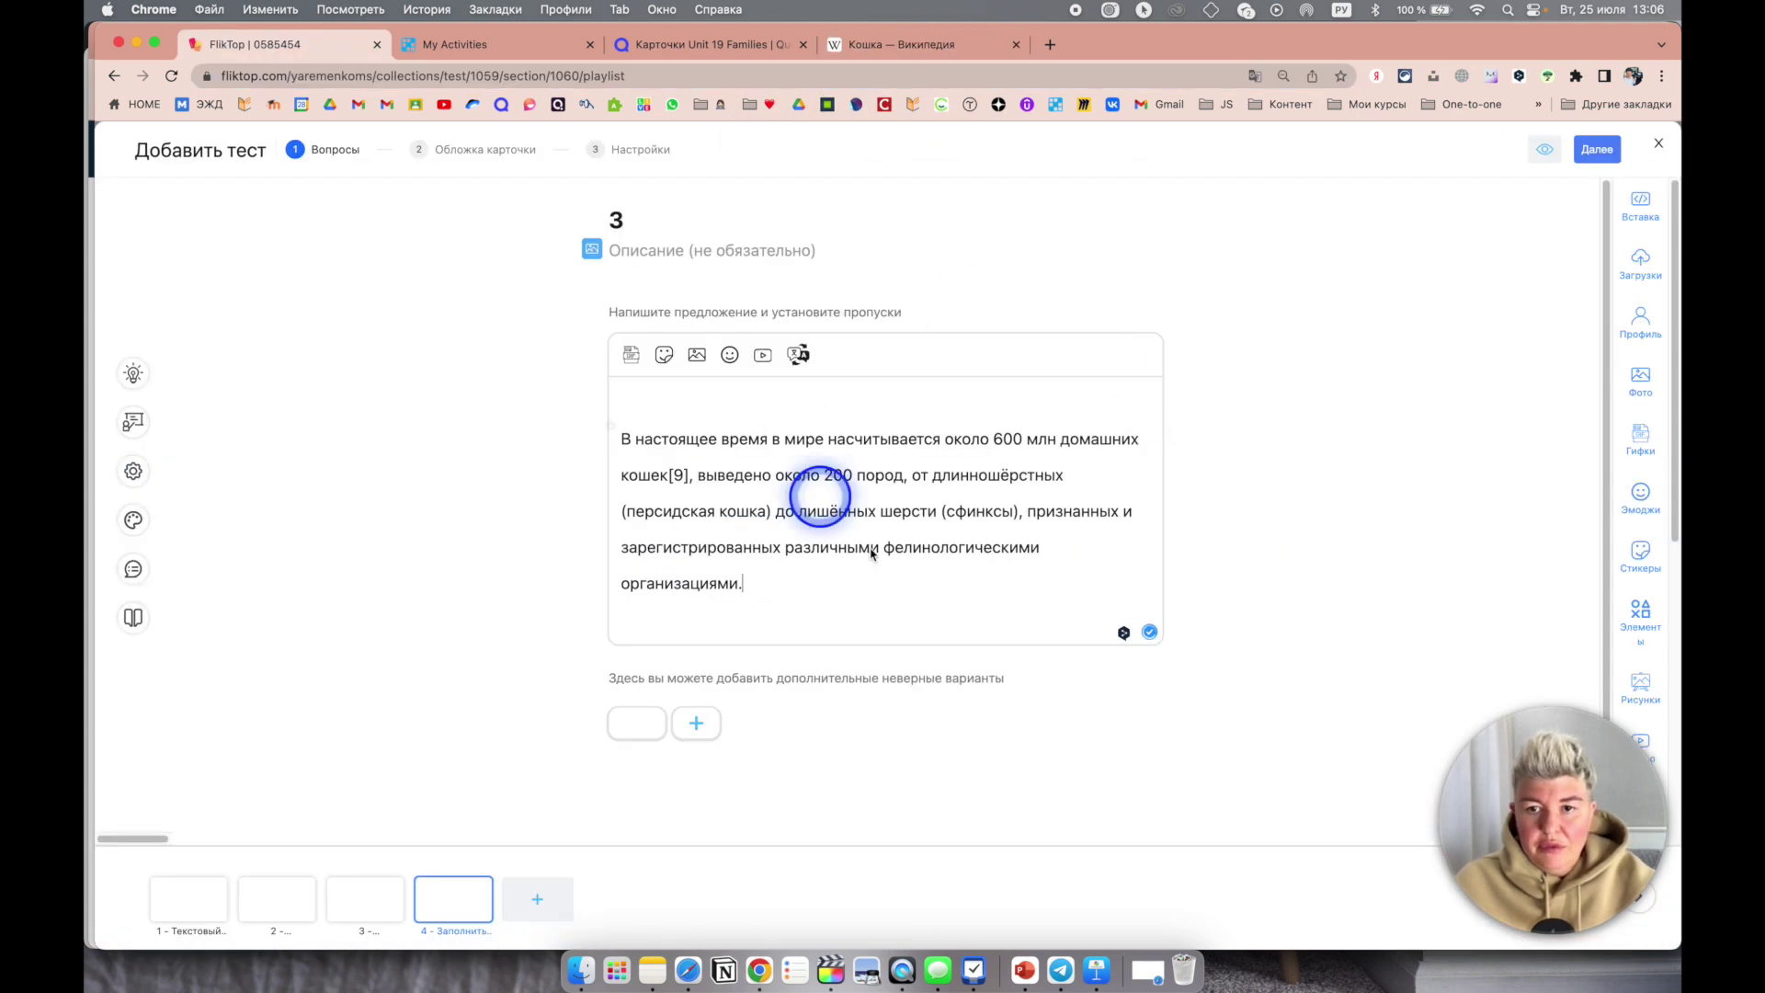
Step: Turn "600" and "различными" into gaps and add "500", "400" and "одинковыми" as extra wrong options
click(1010, 444)
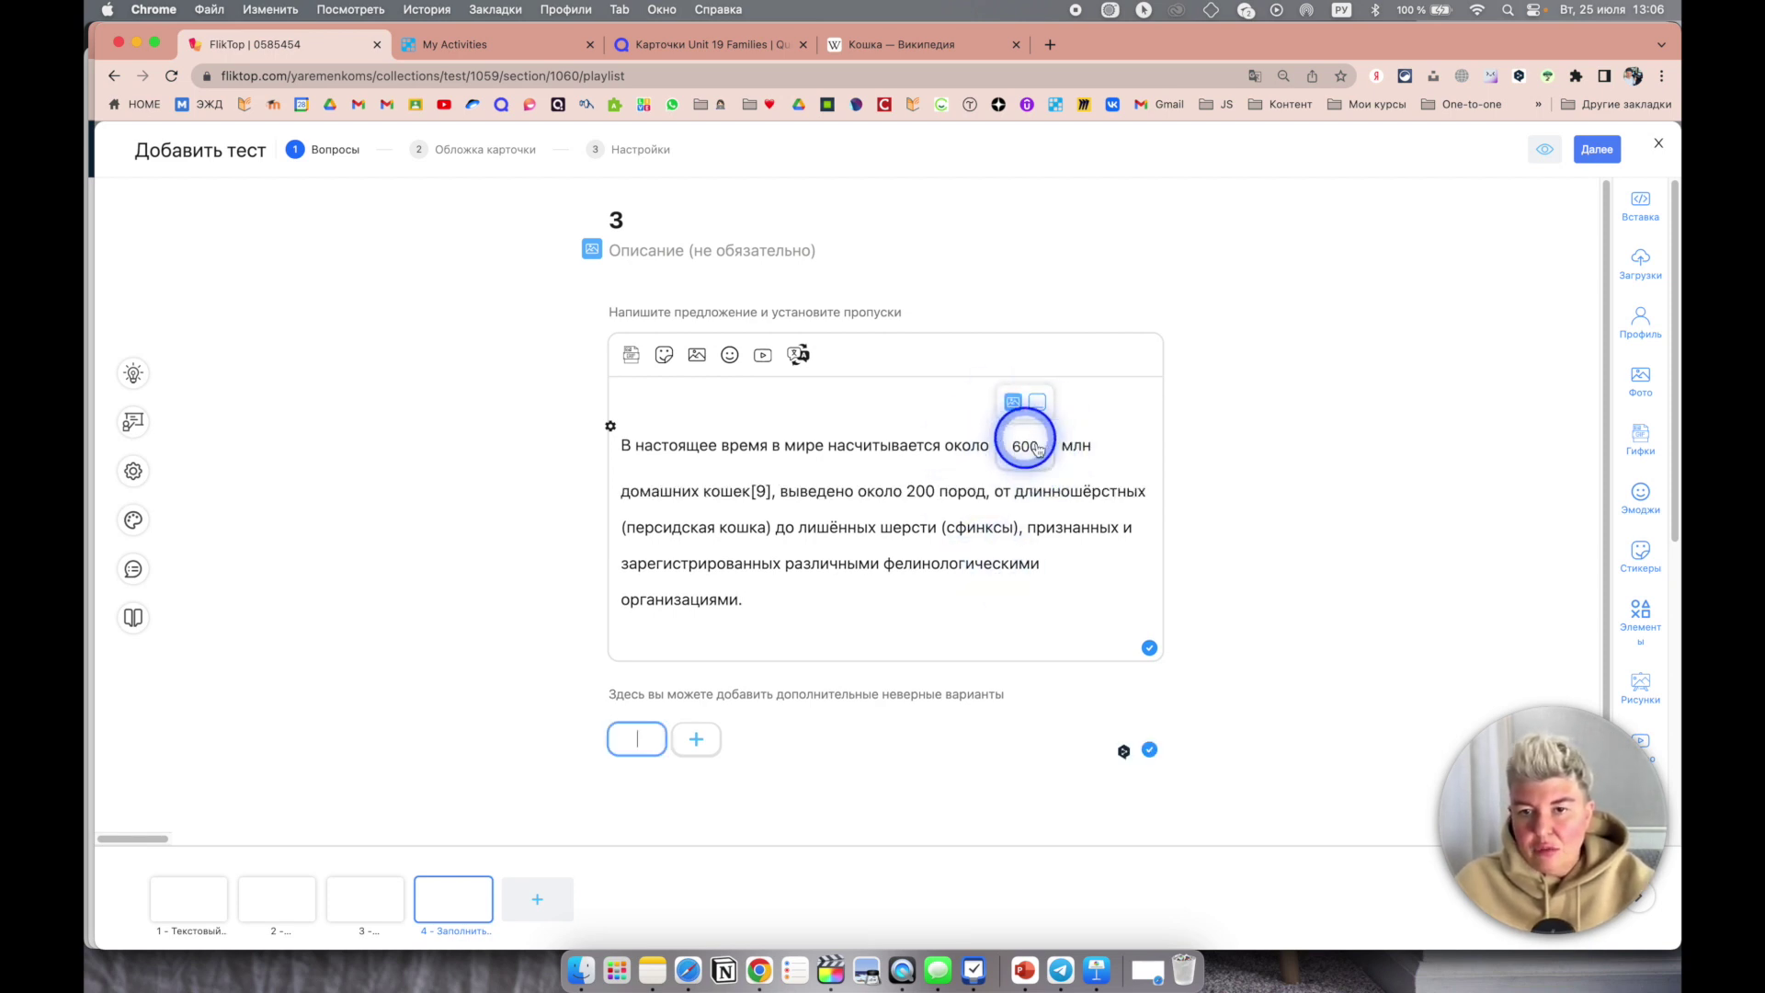
click(667, 735)
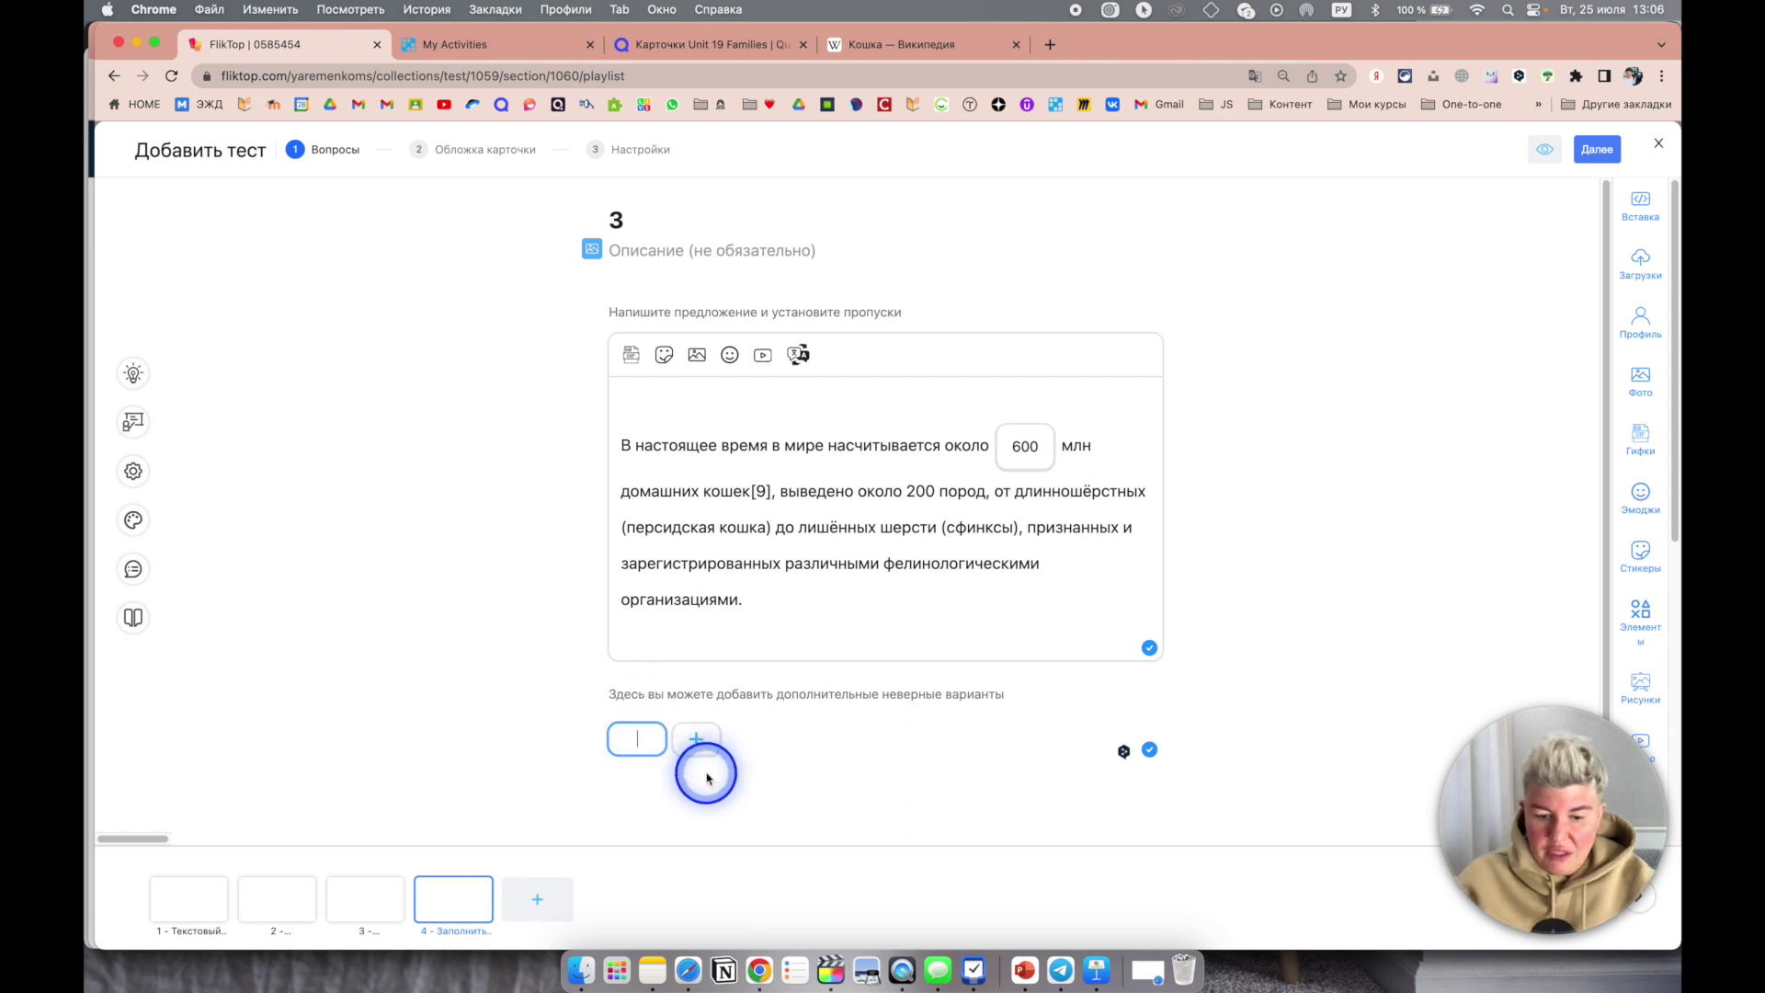
click(696, 749)
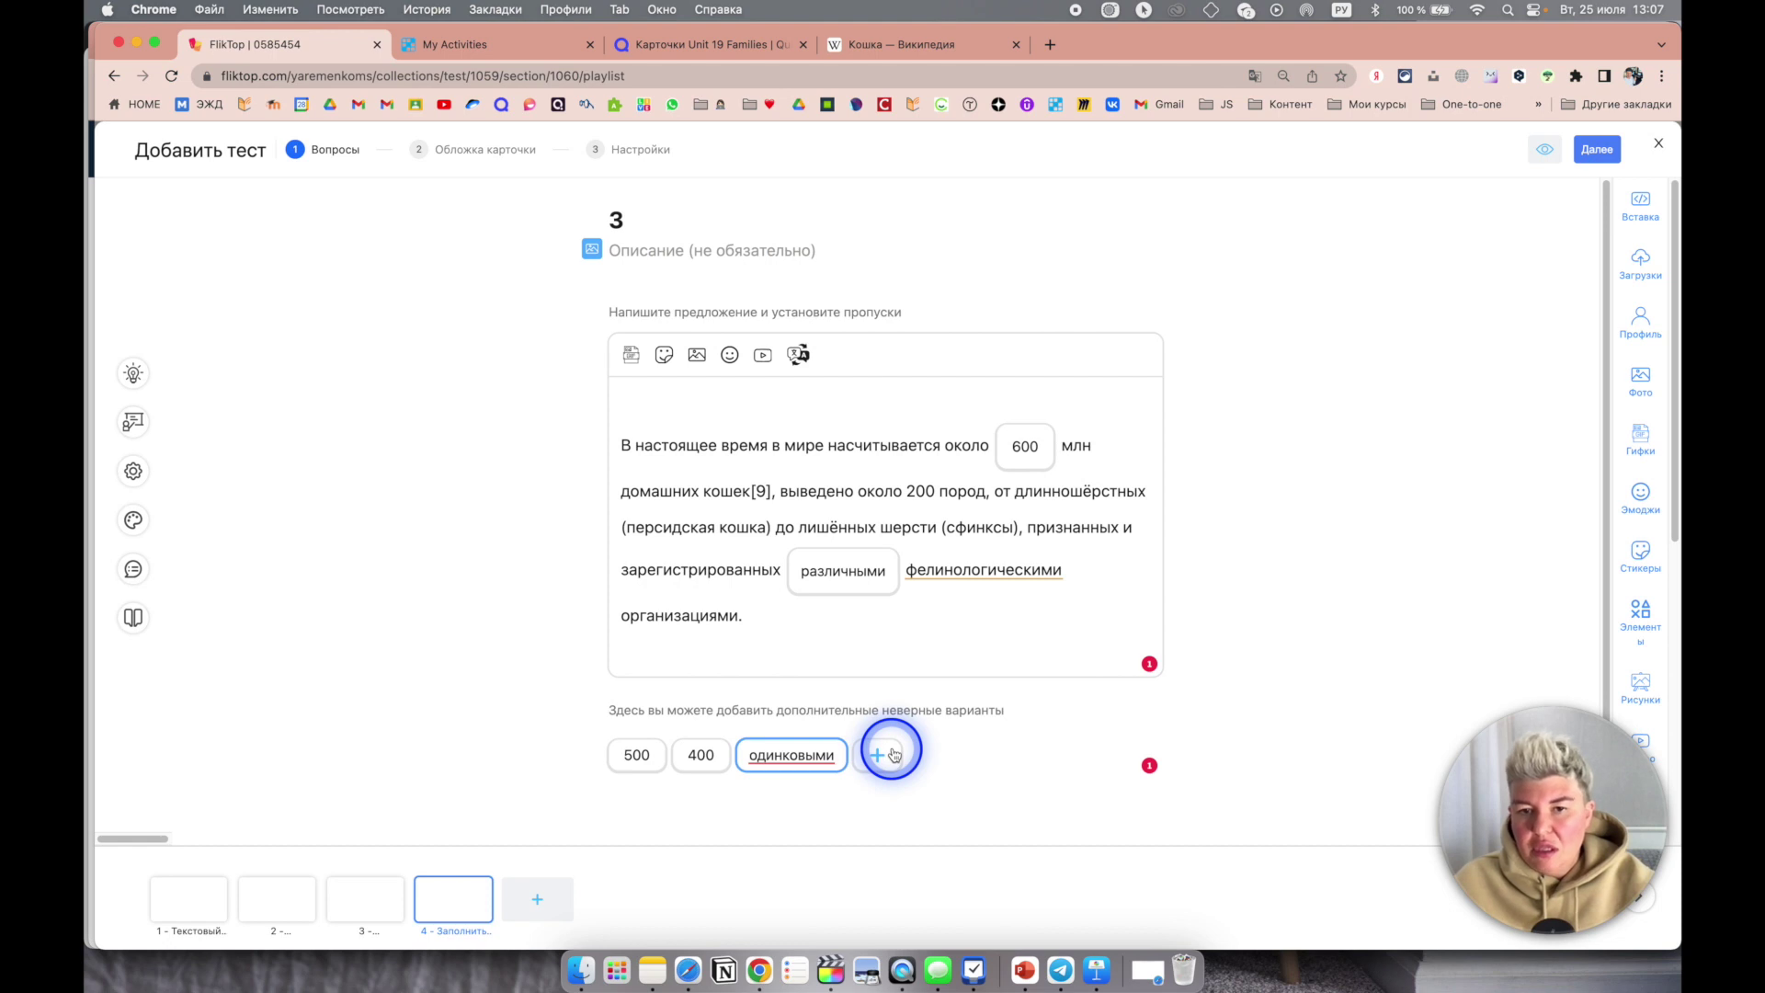
Step: Preview the gap-fill slide, fill the gaps with "600" and "различными", and check the answer
click(1545, 149)
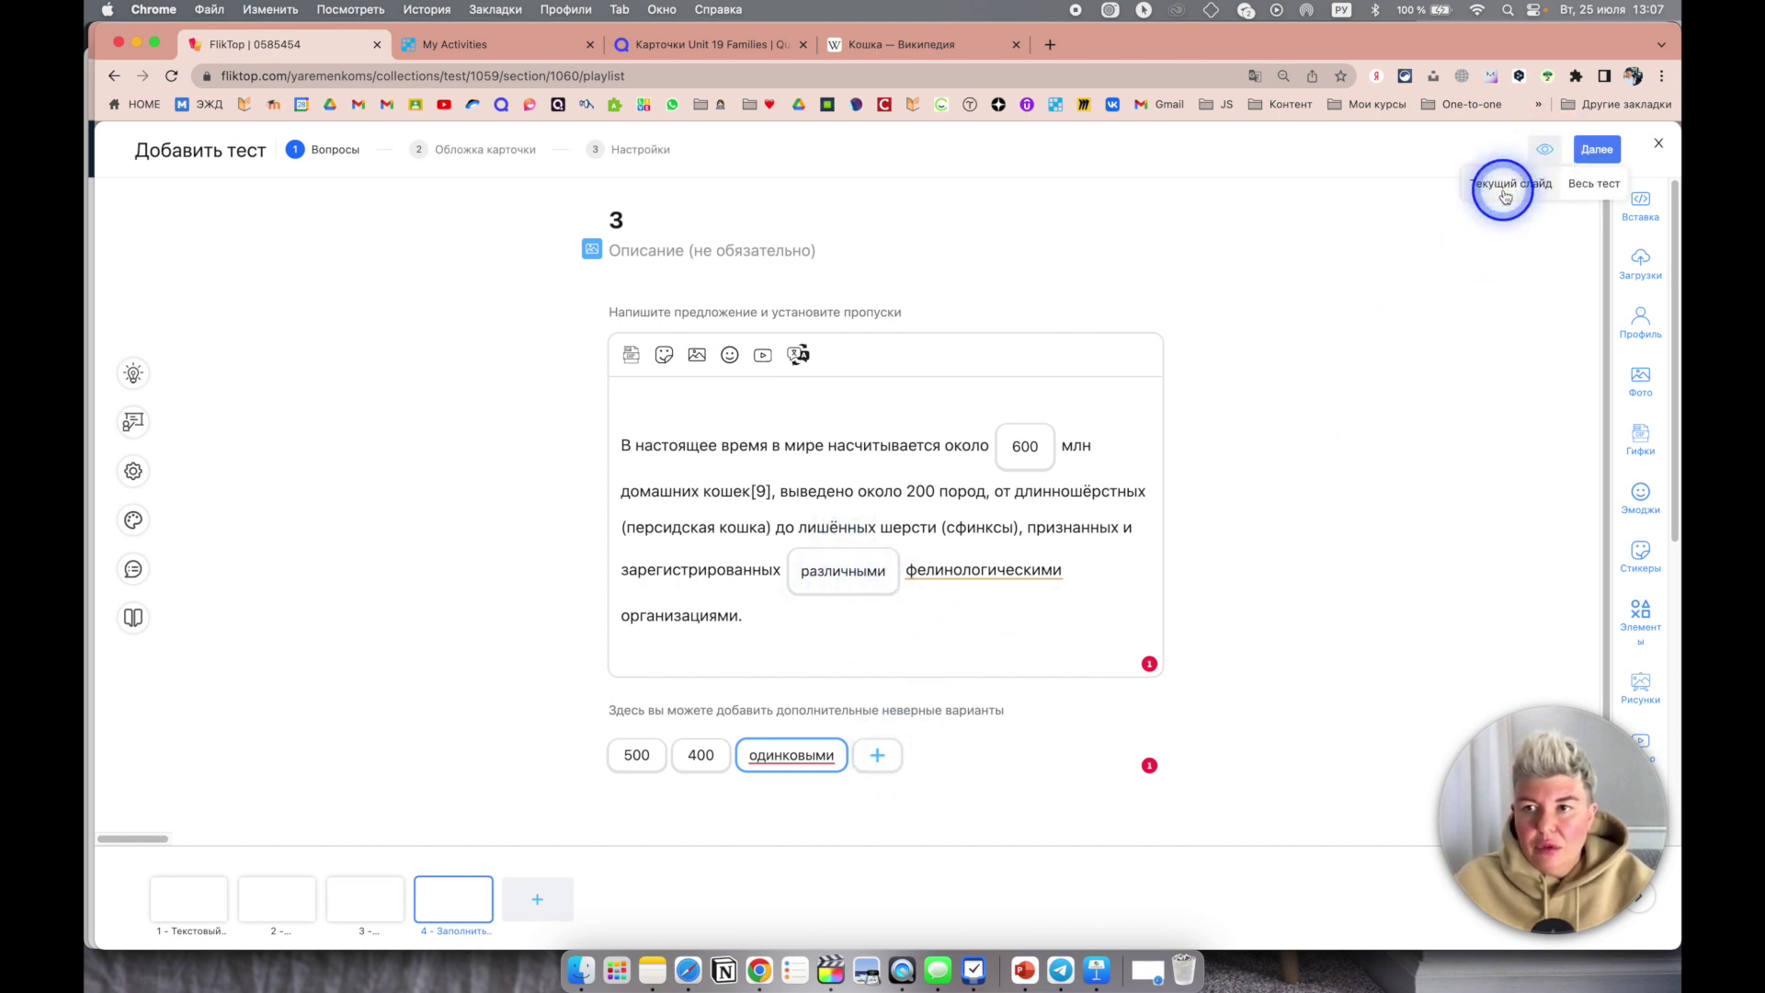
click(1499, 198)
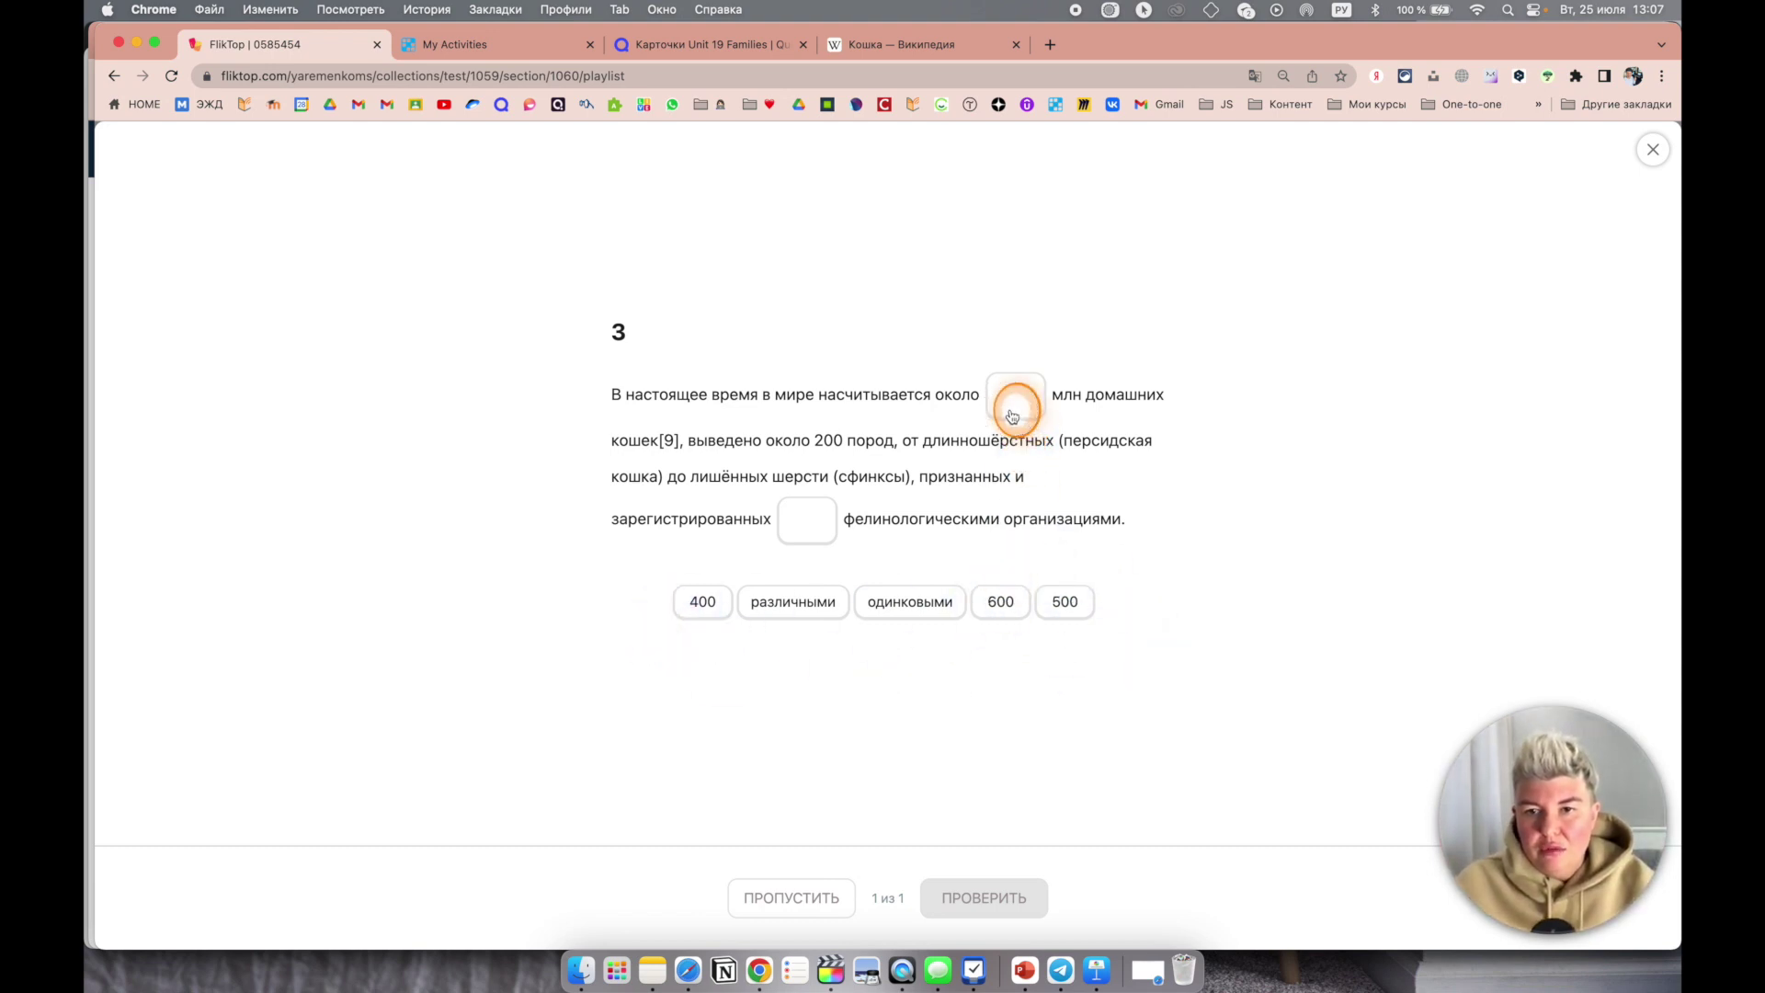
click(1010, 606)
click(1020, 395)
click(818, 601)
click(823, 533)
click(993, 894)
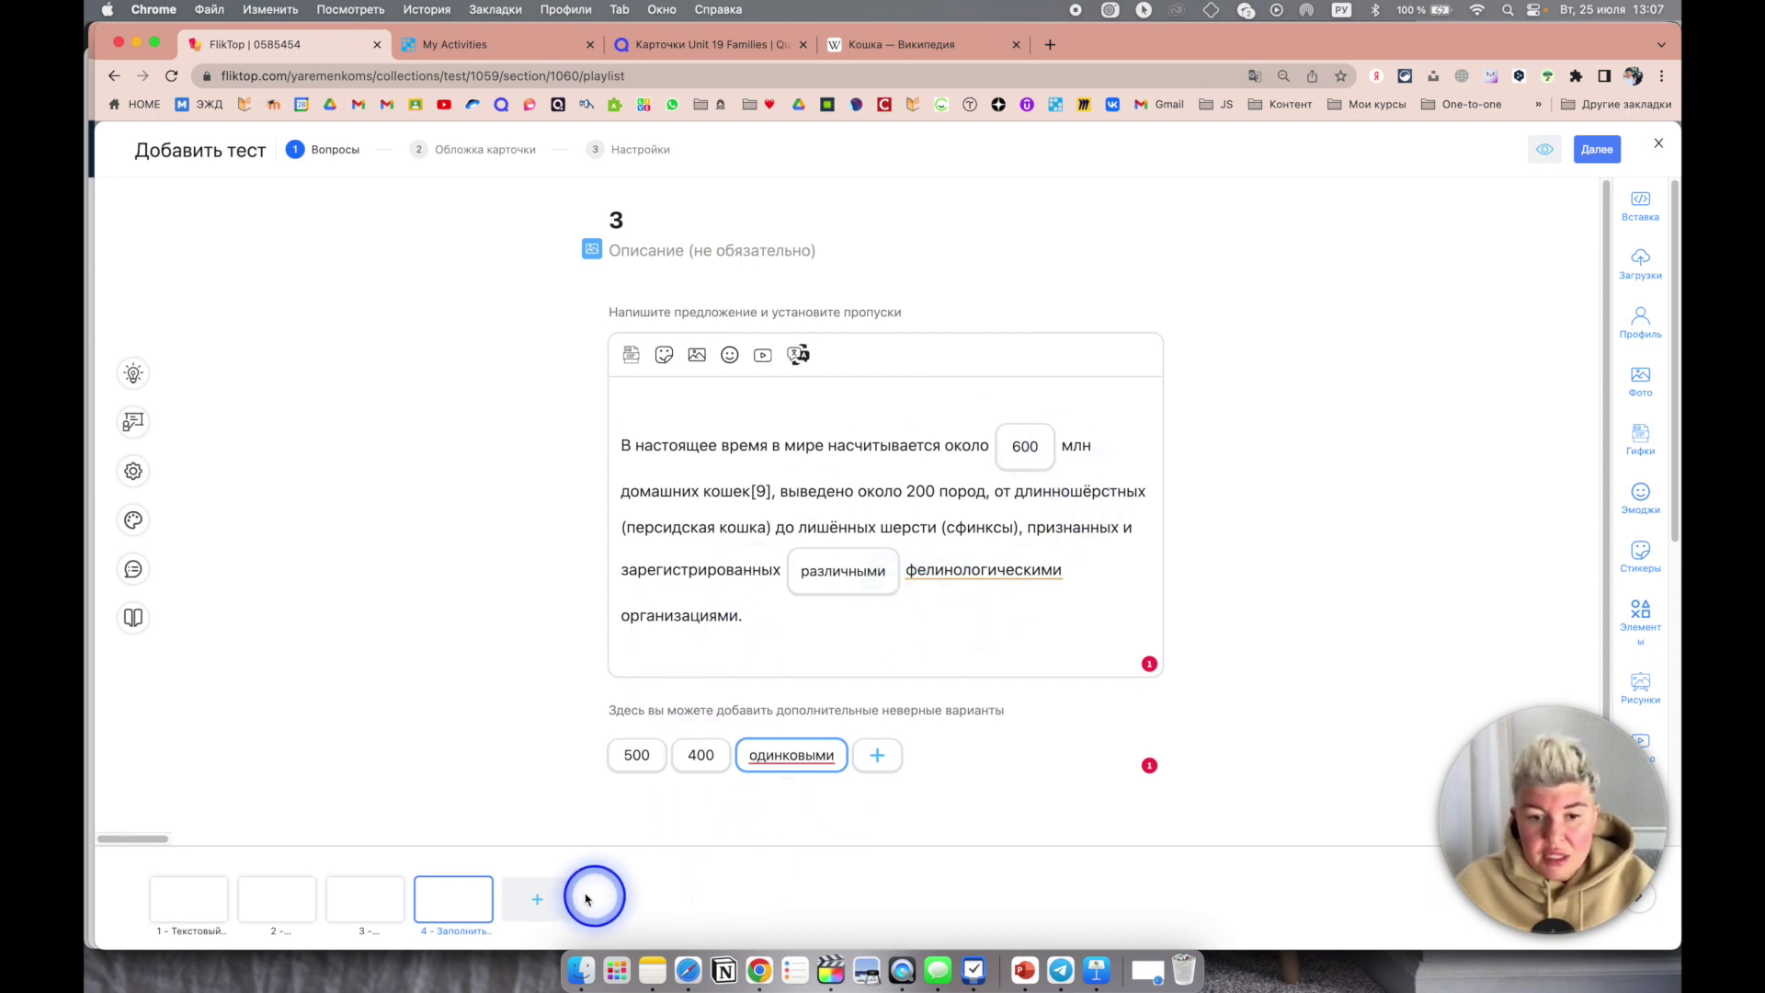
Step: Add a "Выбрать верный вариант" question titled "4" to the test
click(538, 899)
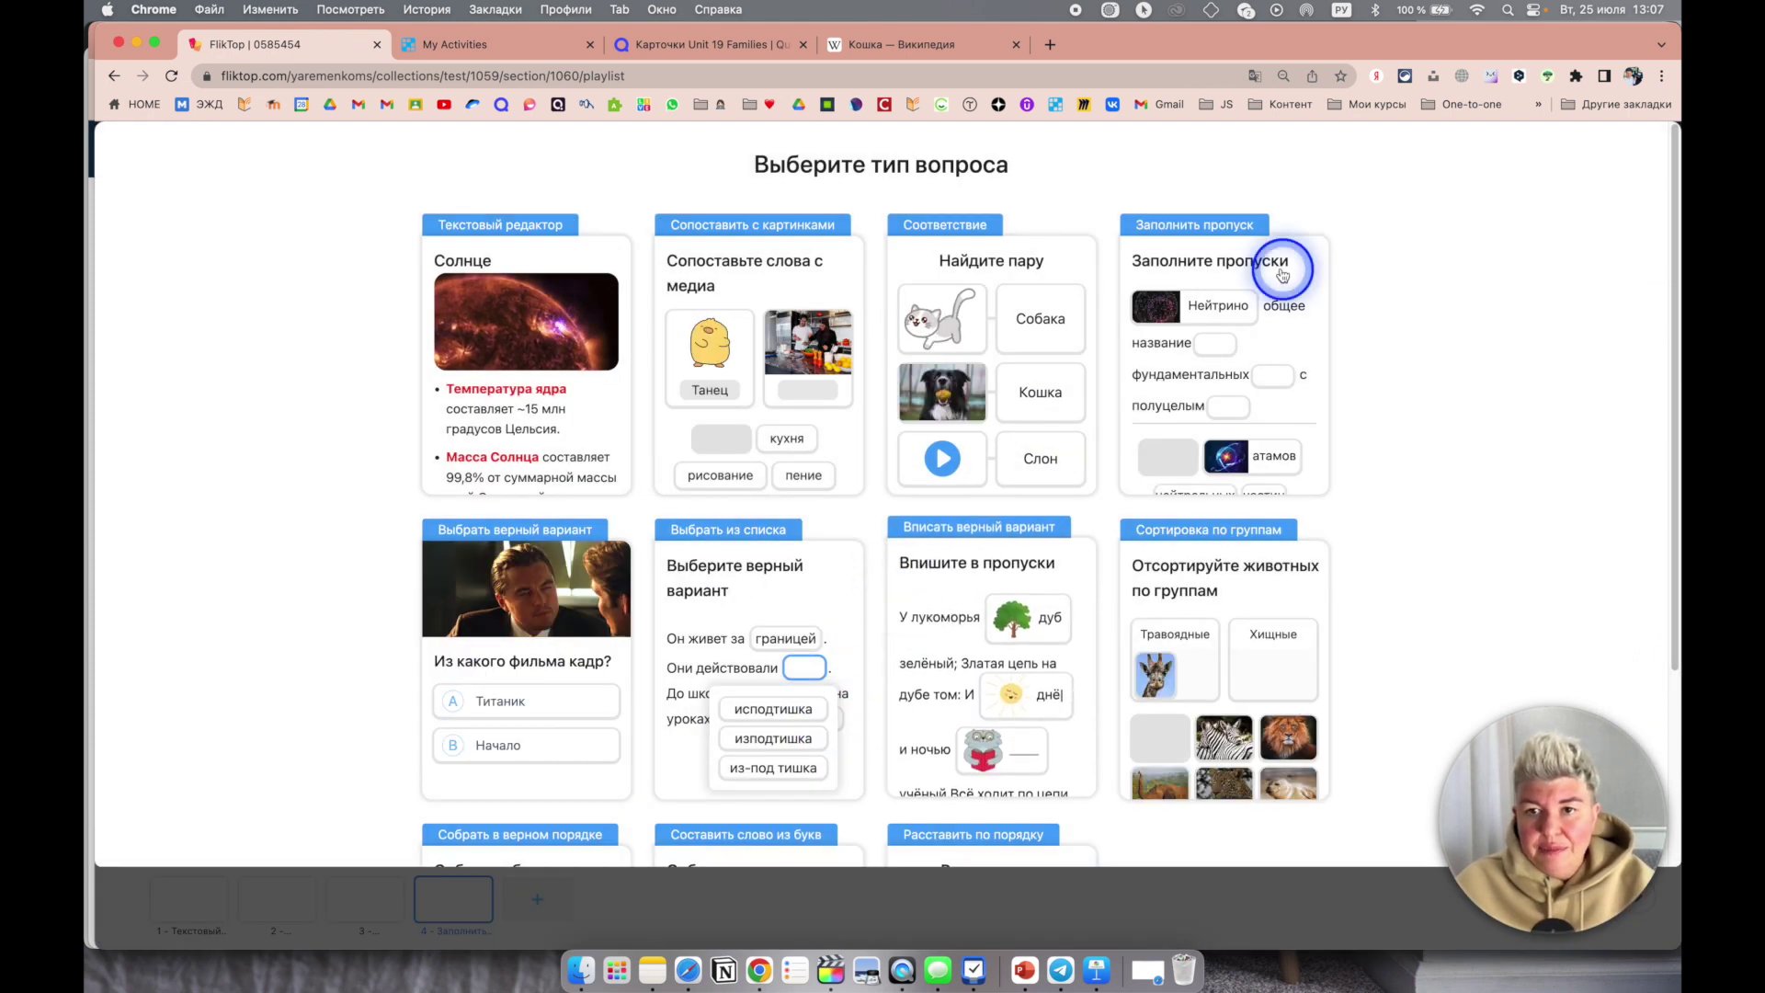
click(541, 596)
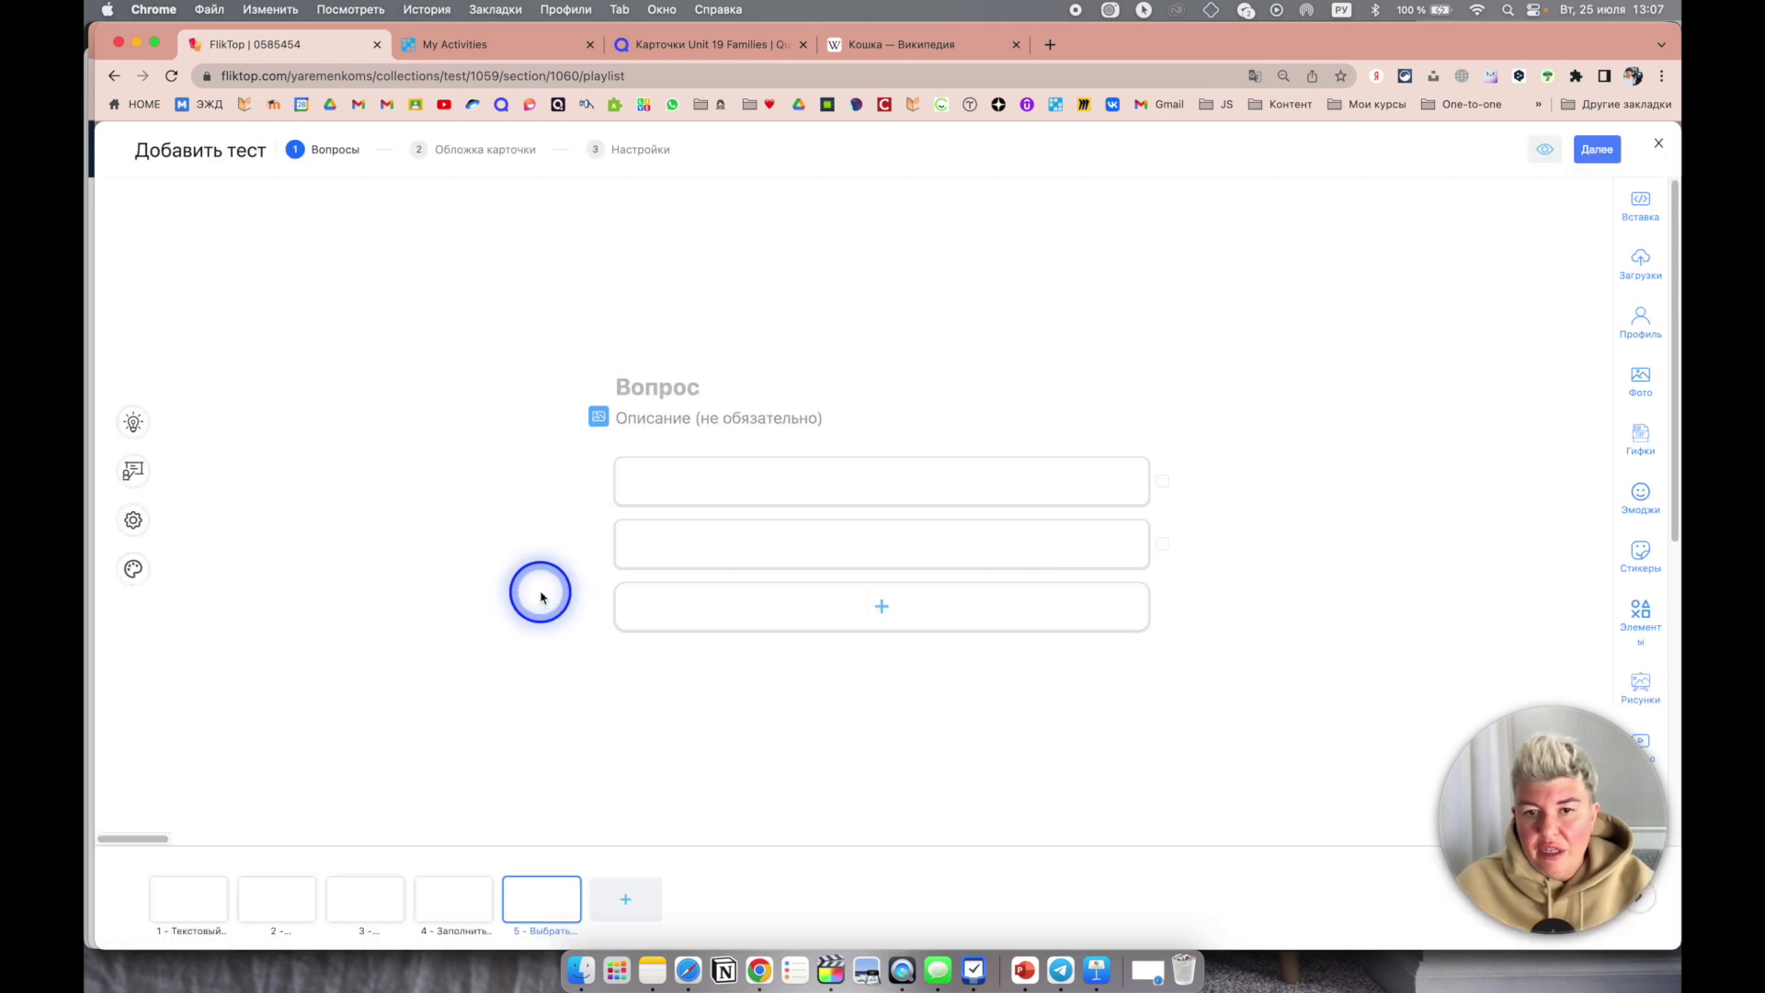
click(677, 391)
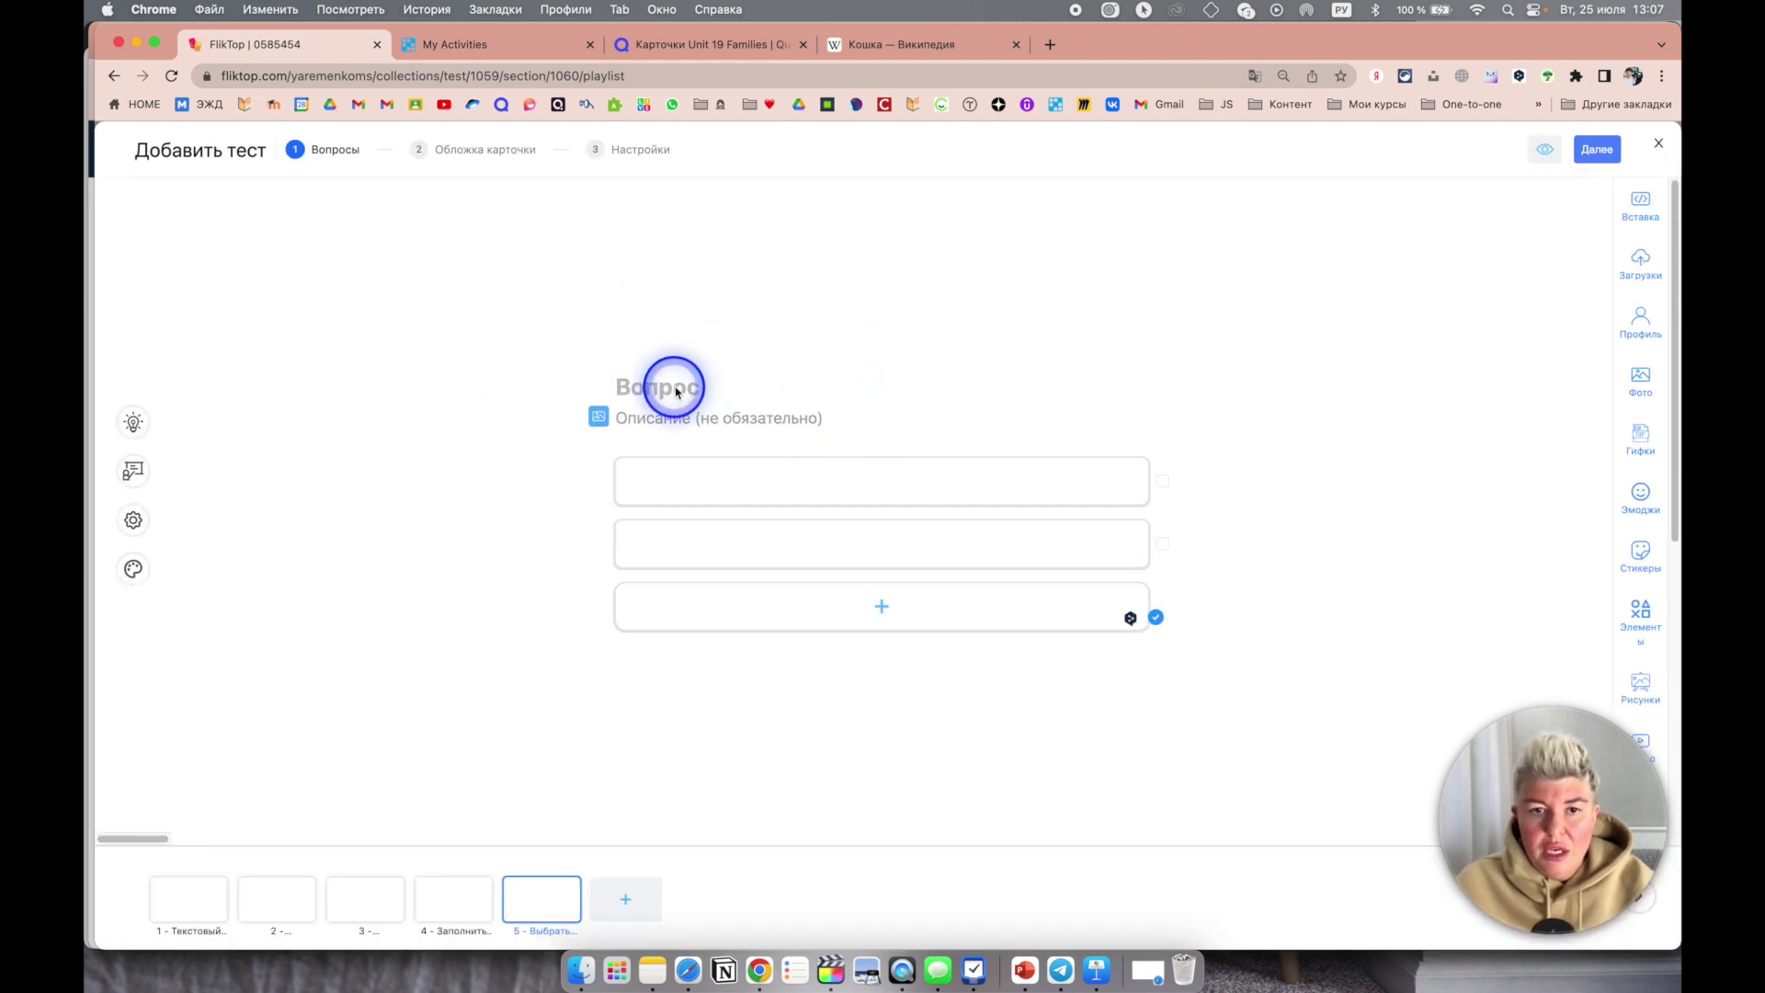
Step: Search Unsplash for "di caprio" and insert the mountain lake sunset photo as the image of question 4
click(601, 418)
click(1398, 202)
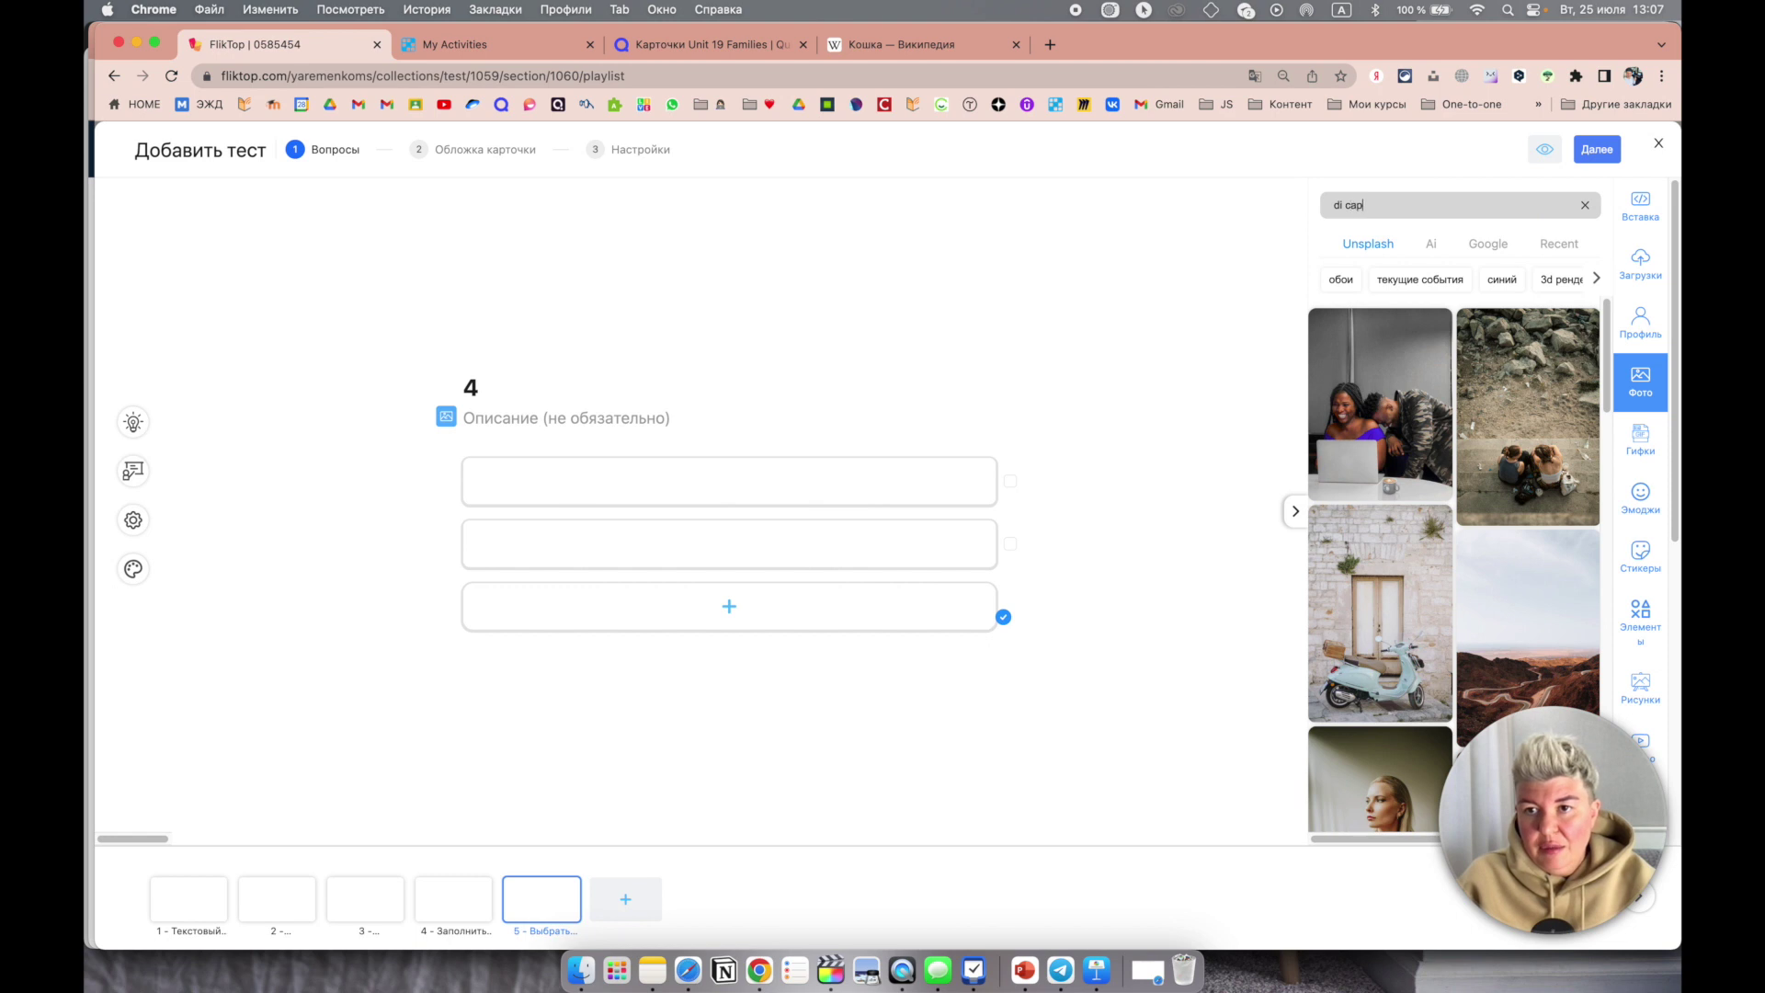
key(Return)
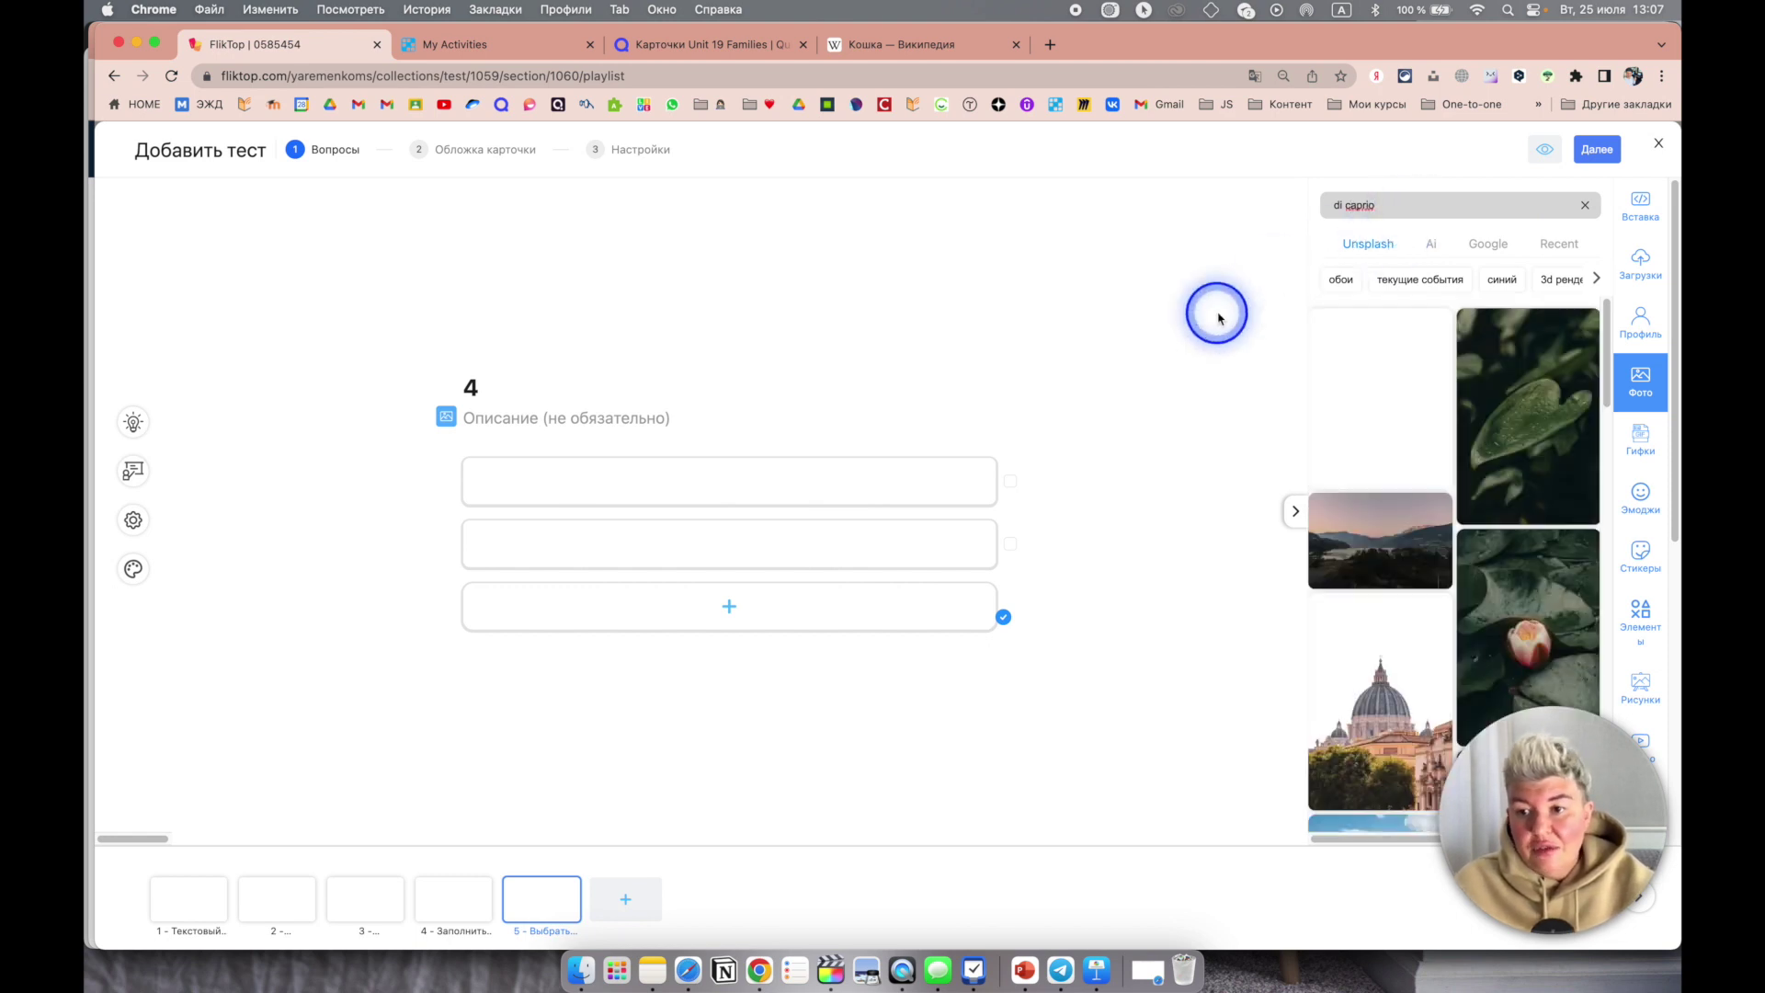
click(1365, 544)
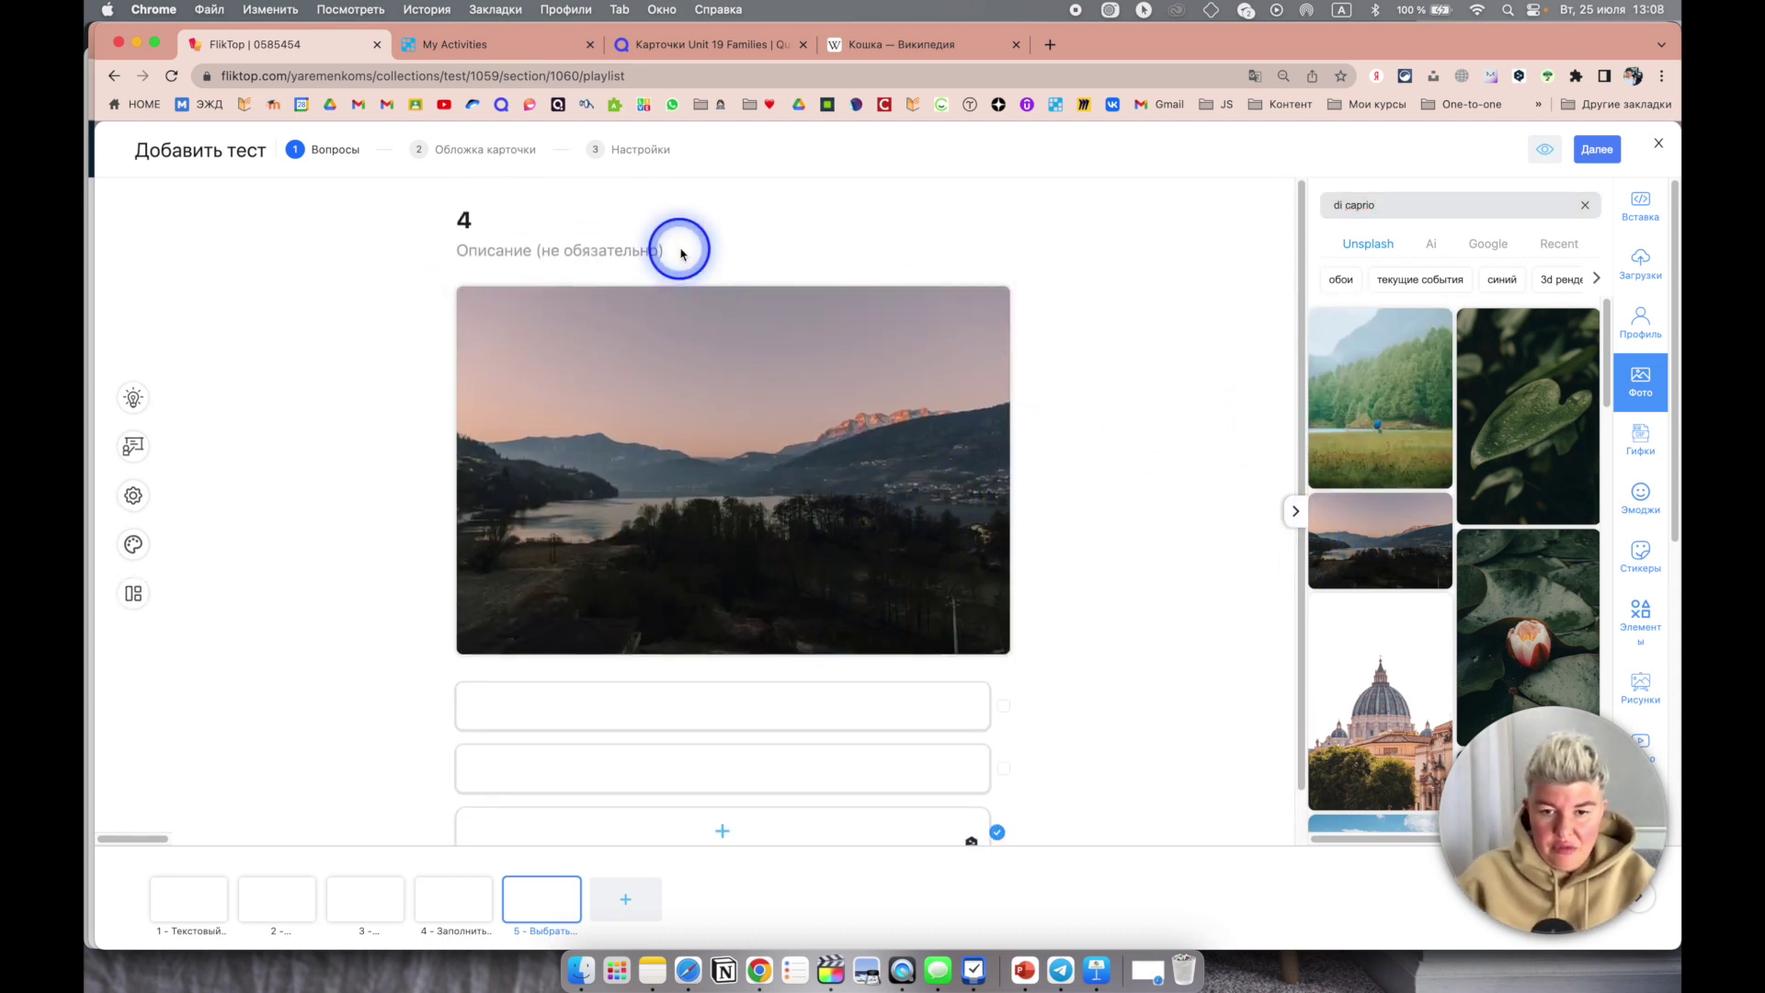
Step: Enter "Вопрос" as the description of question 4
key(BackSpace)
text(Вп)
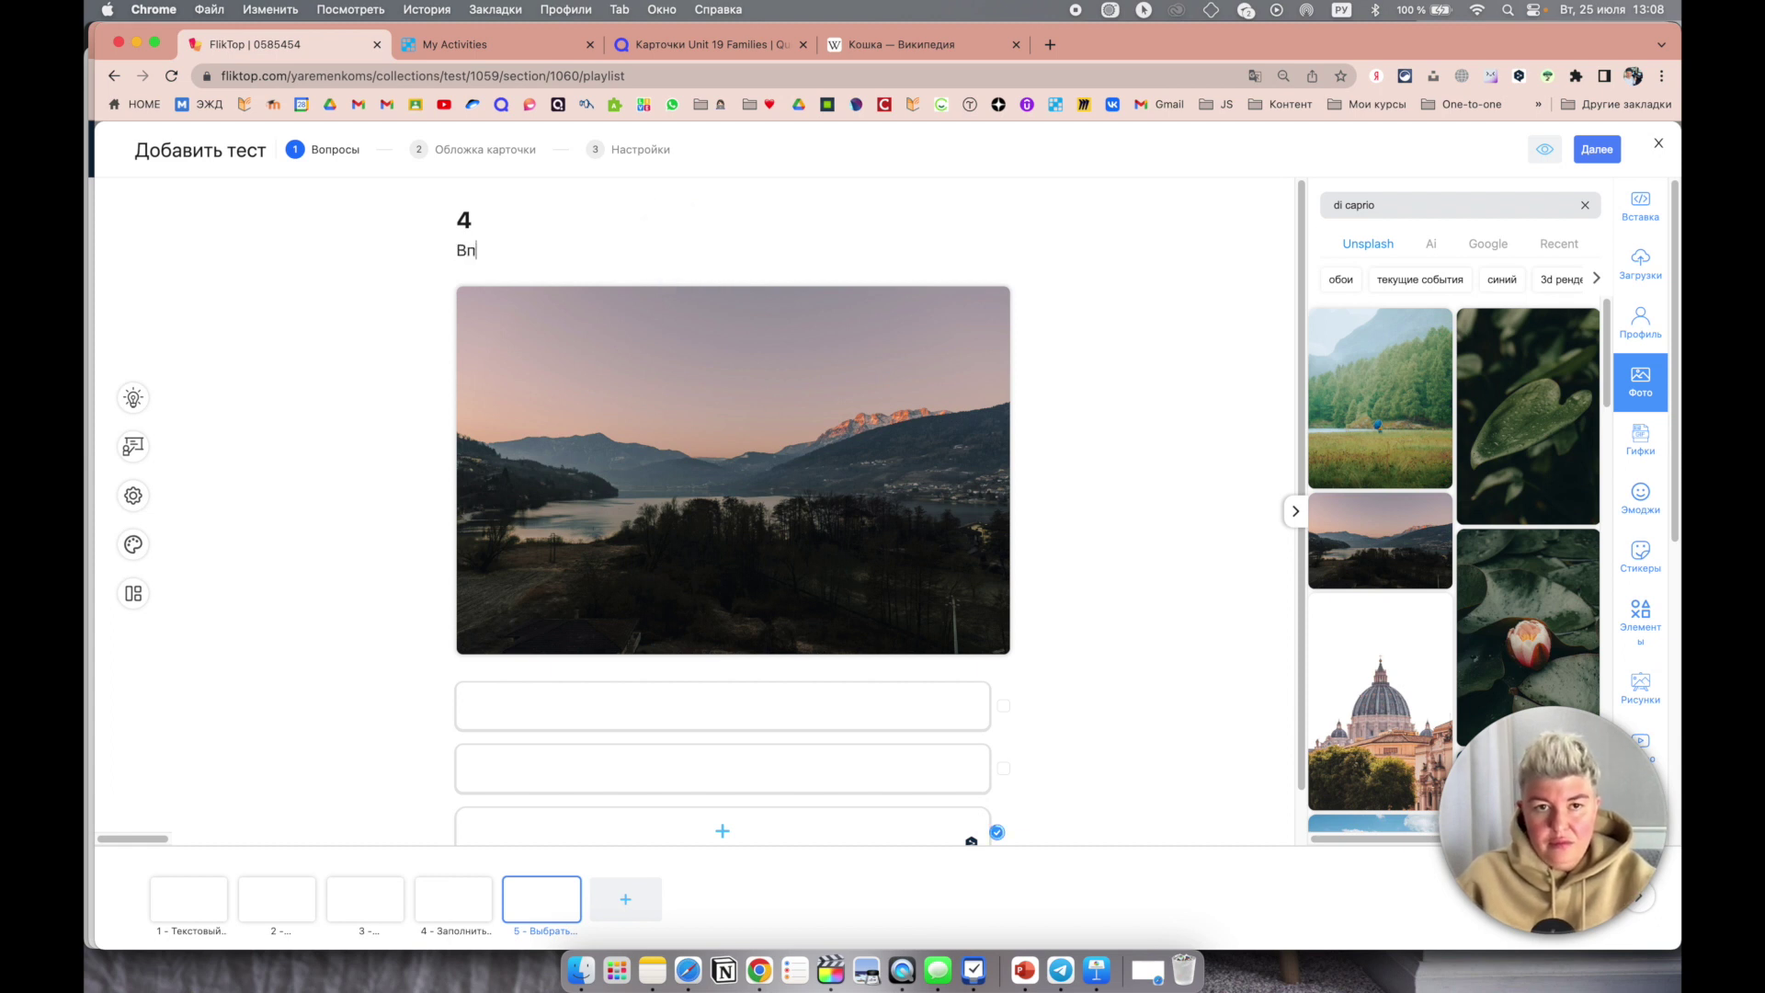
drag(692, 253, 438, 249)
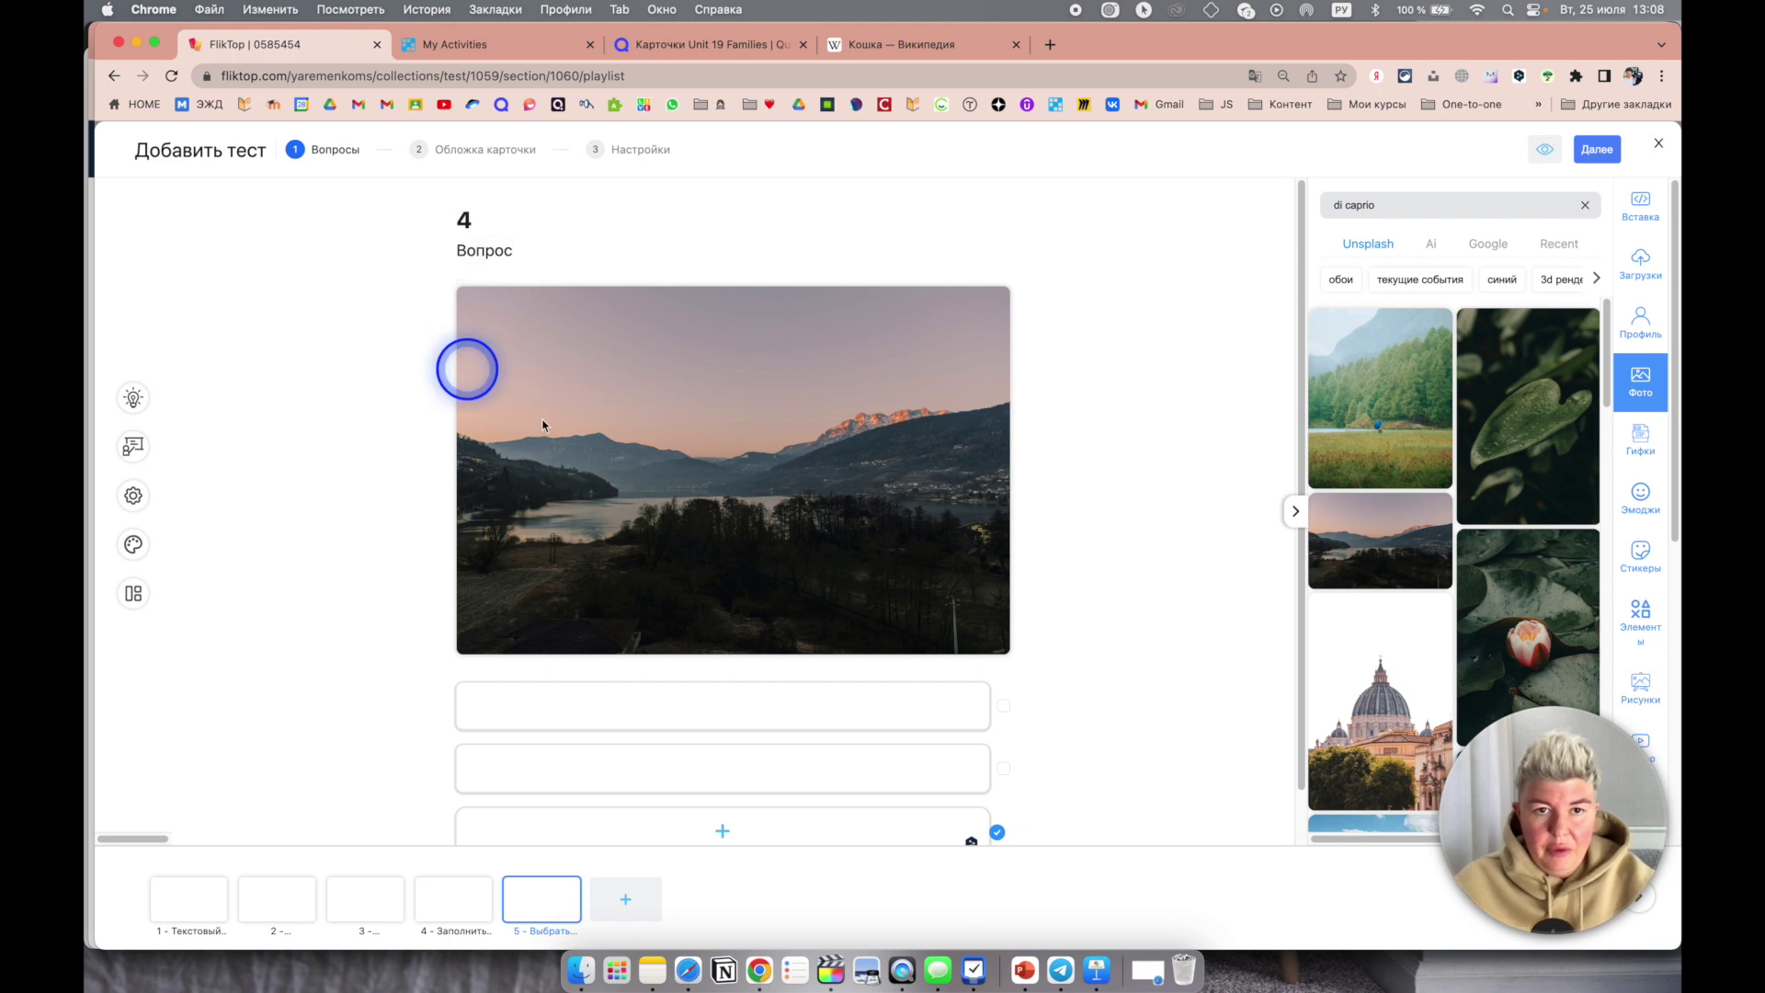
Step: Enter "ответ 1" and "ответ 2" as the answer options and mark "ответ 1" as correct
scroll(599, 434, down, 1)
click(599, 649)
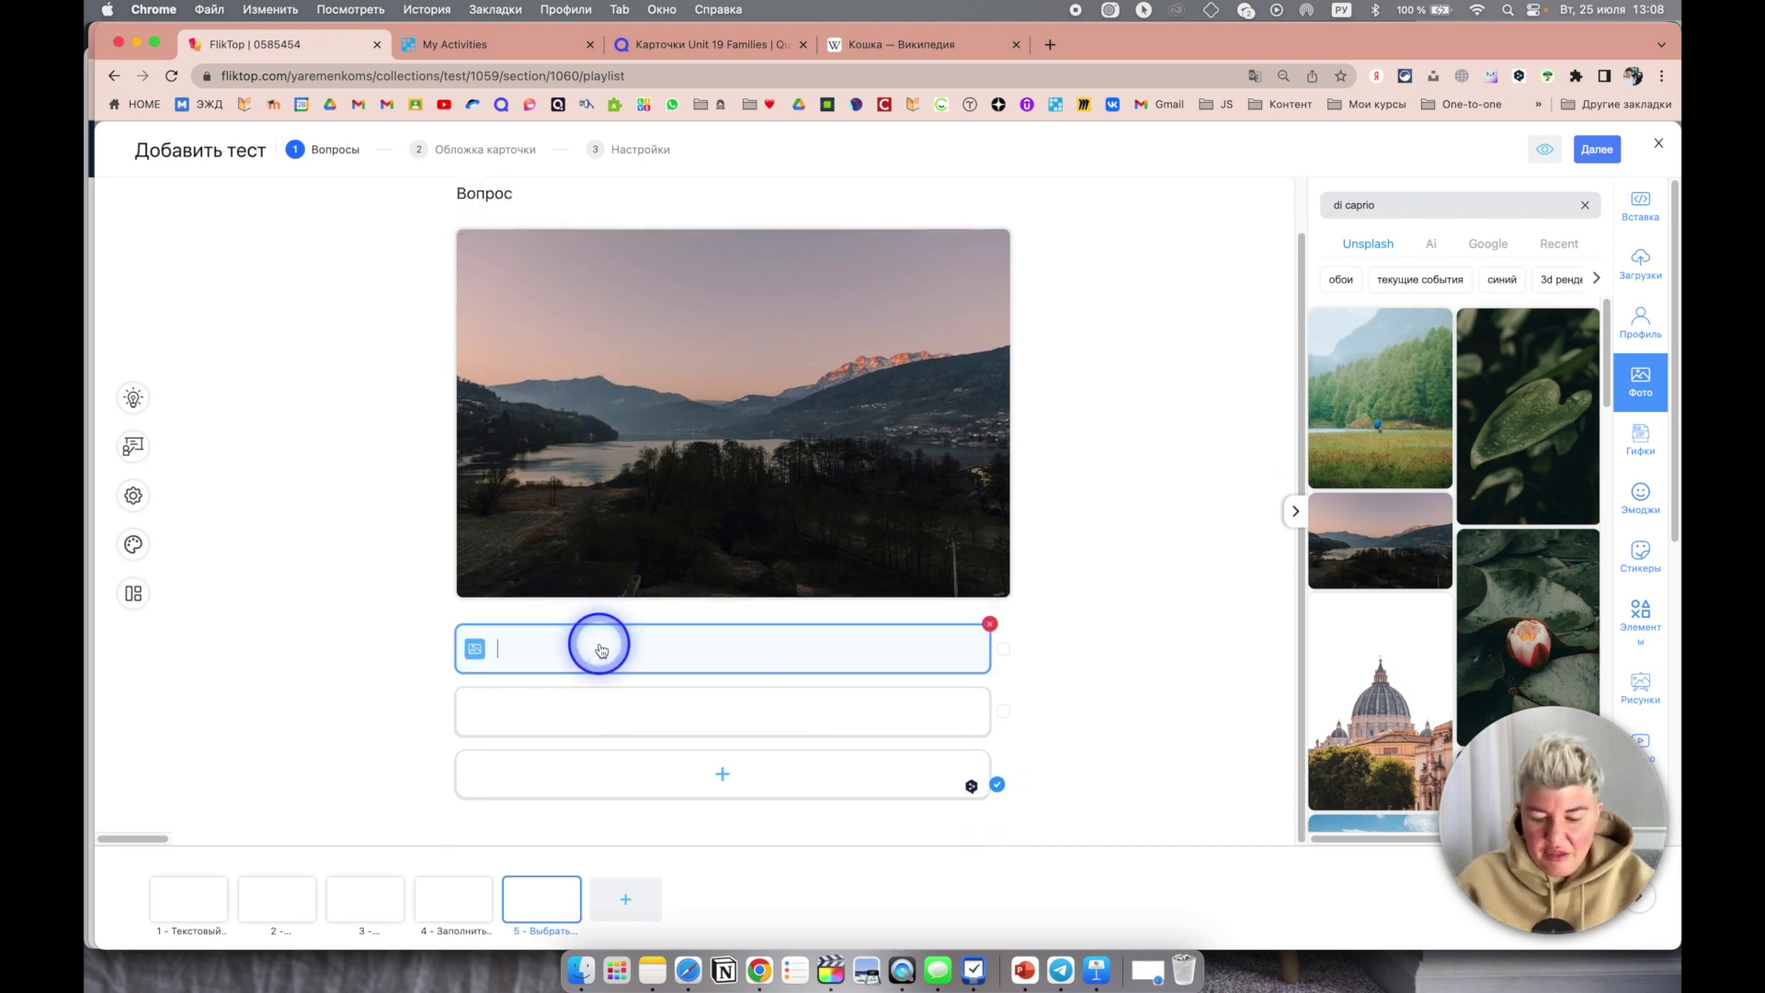
text(ответ 1)
click(640, 713)
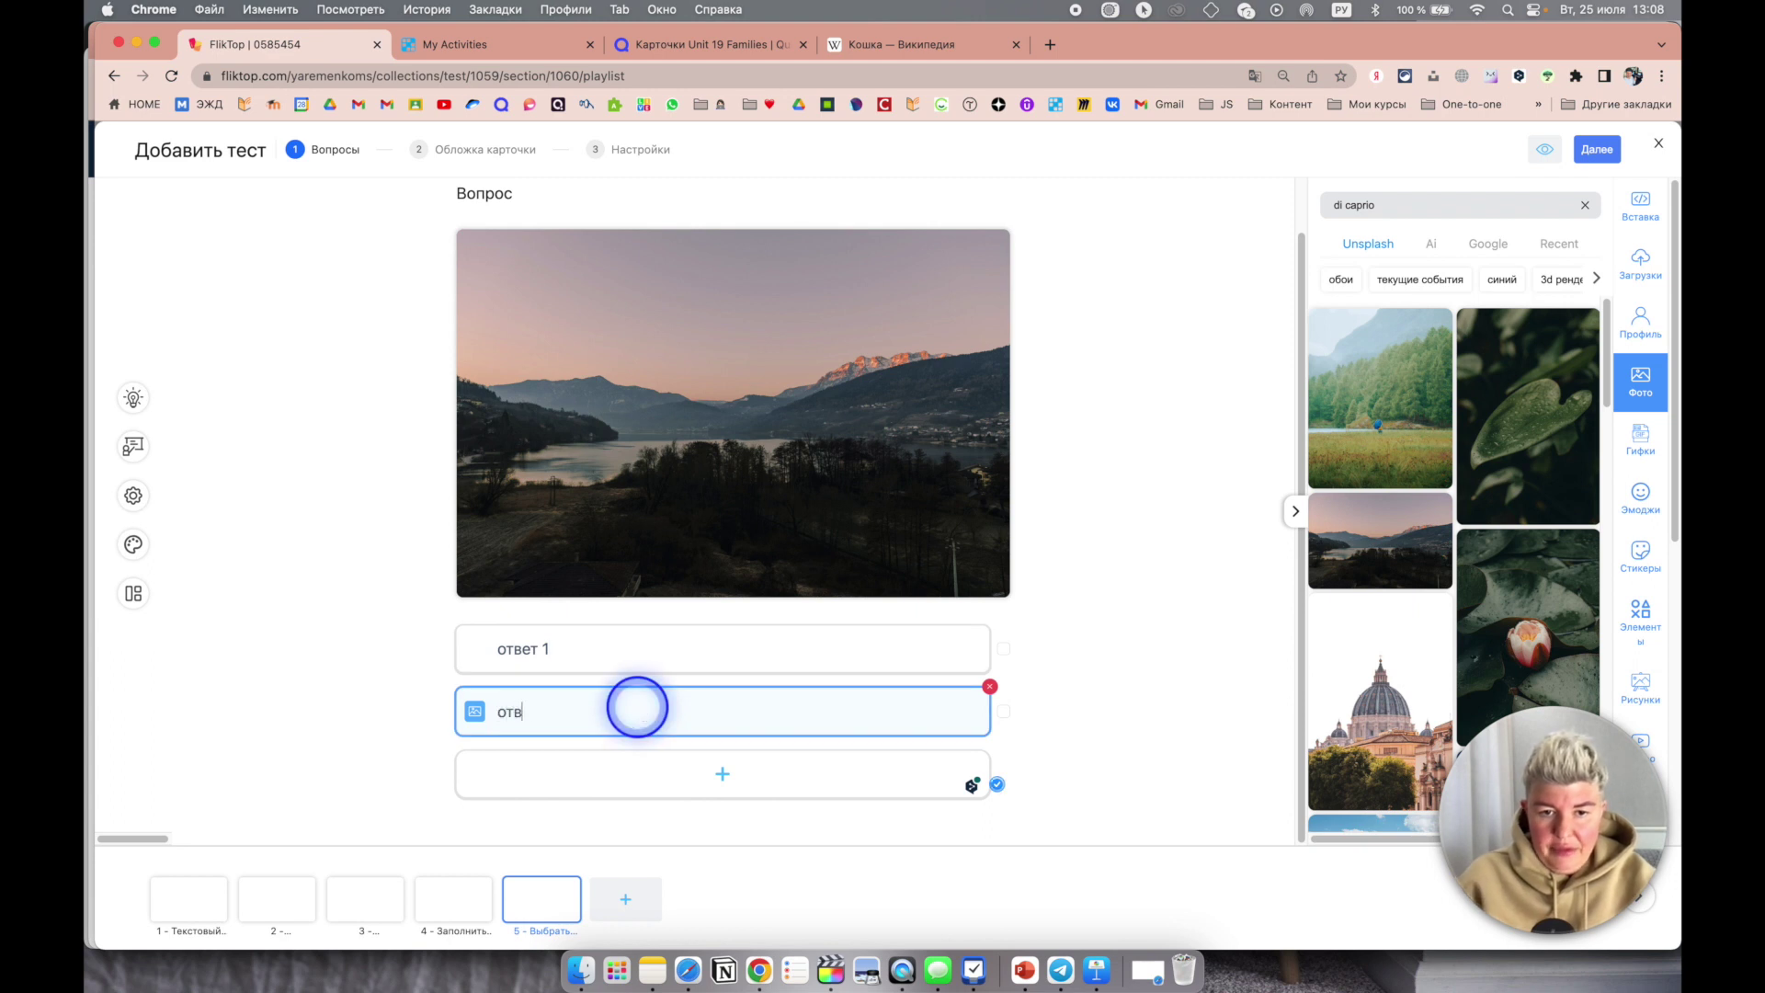
click(1004, 650)
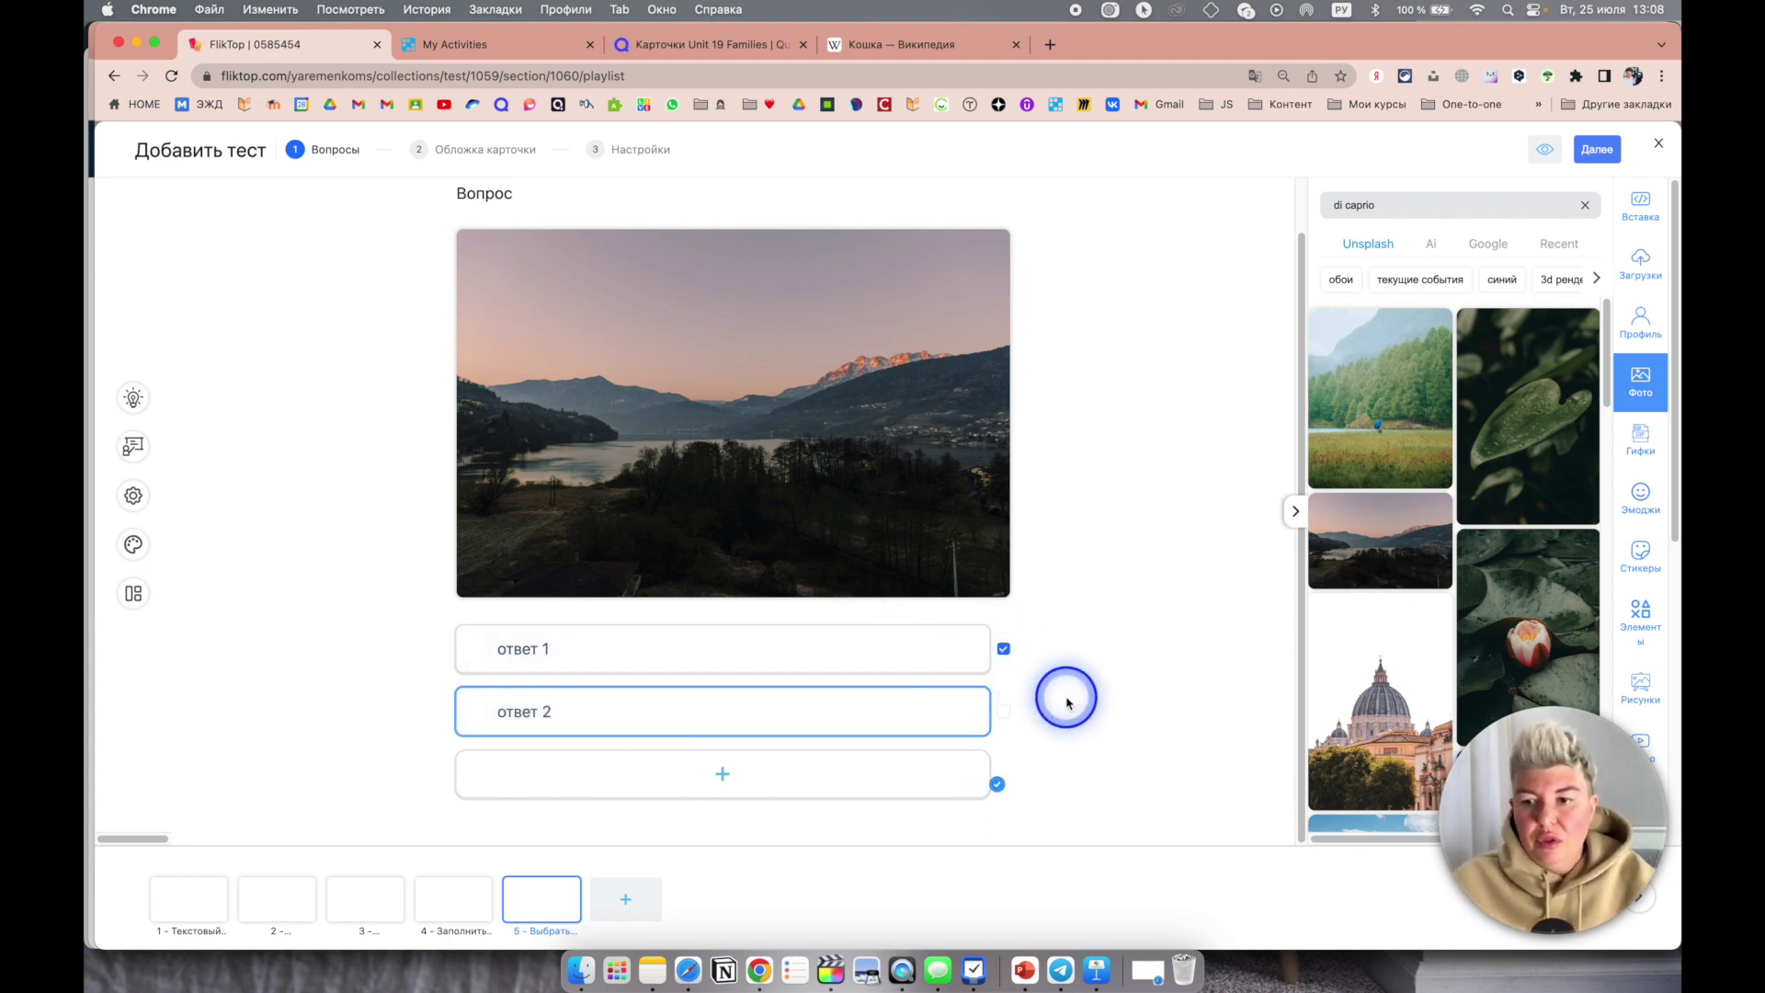
Step: Add a long series of blank answer options to question 4 and delete them again
mouse_move(484, 657)
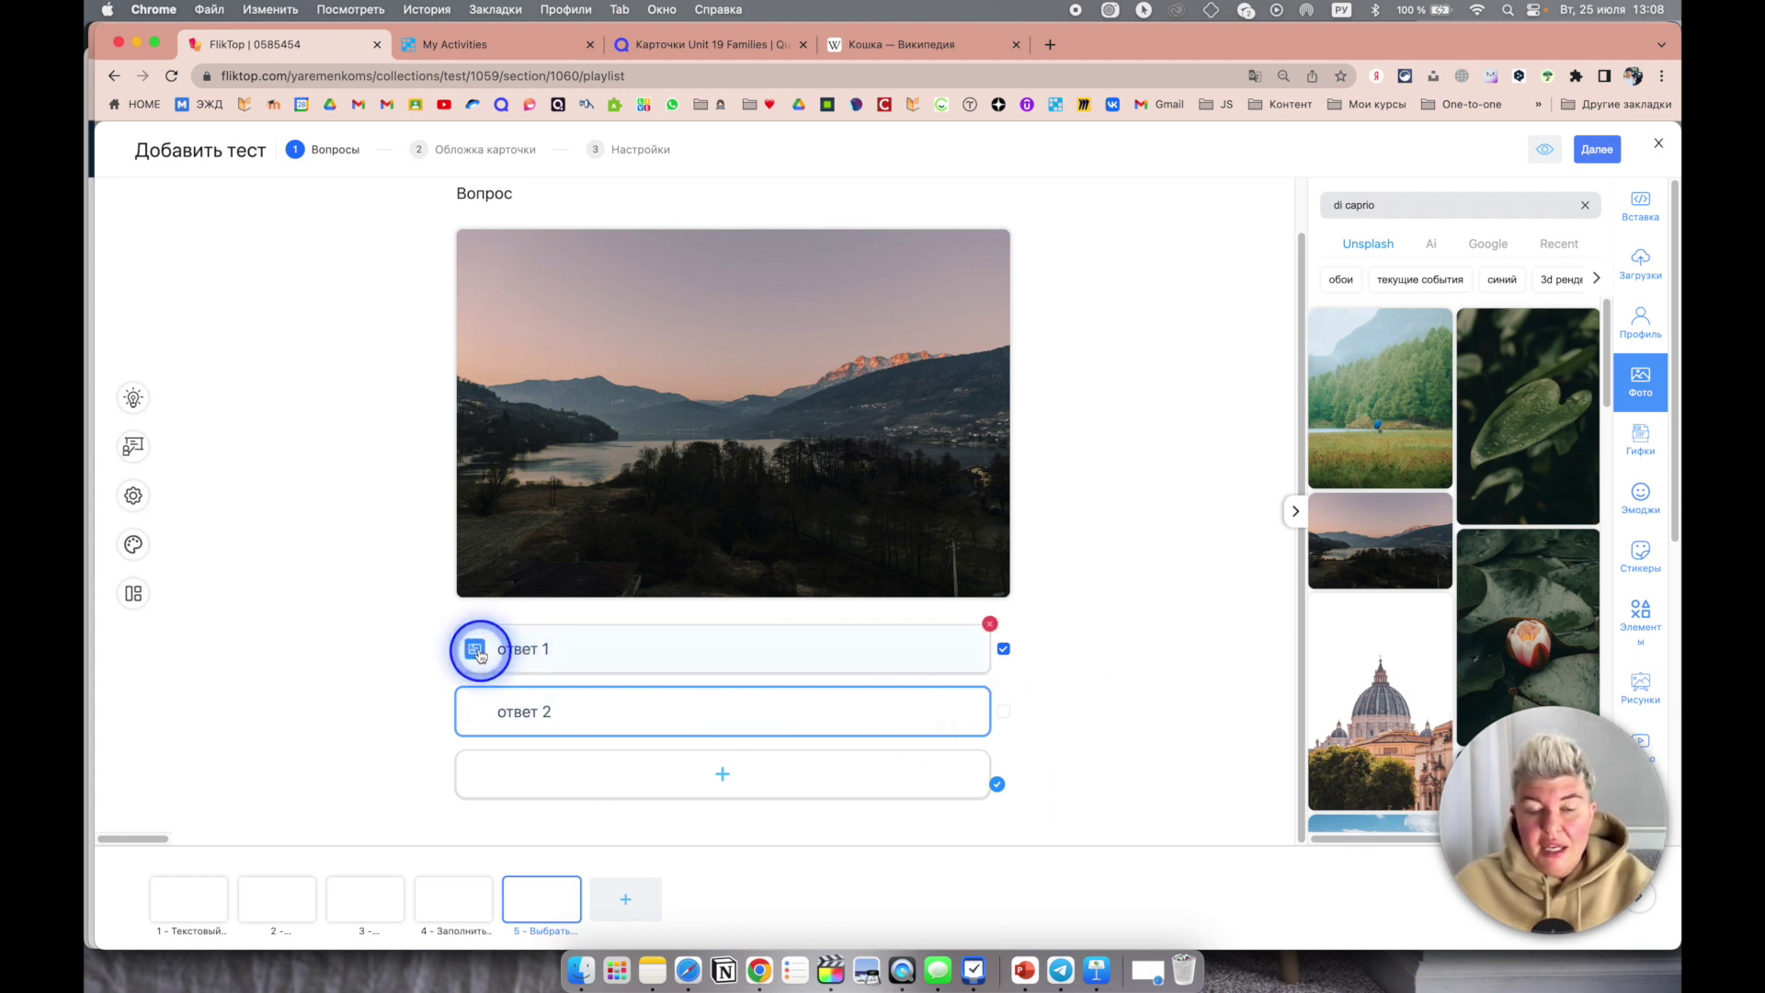
click(704, 781)
click(776, 785)
click(786, 784)
click(788, 782)
click(789, 780)
click(793, 777)
click(794, 779)
click(789, 774)
click(790, 778)
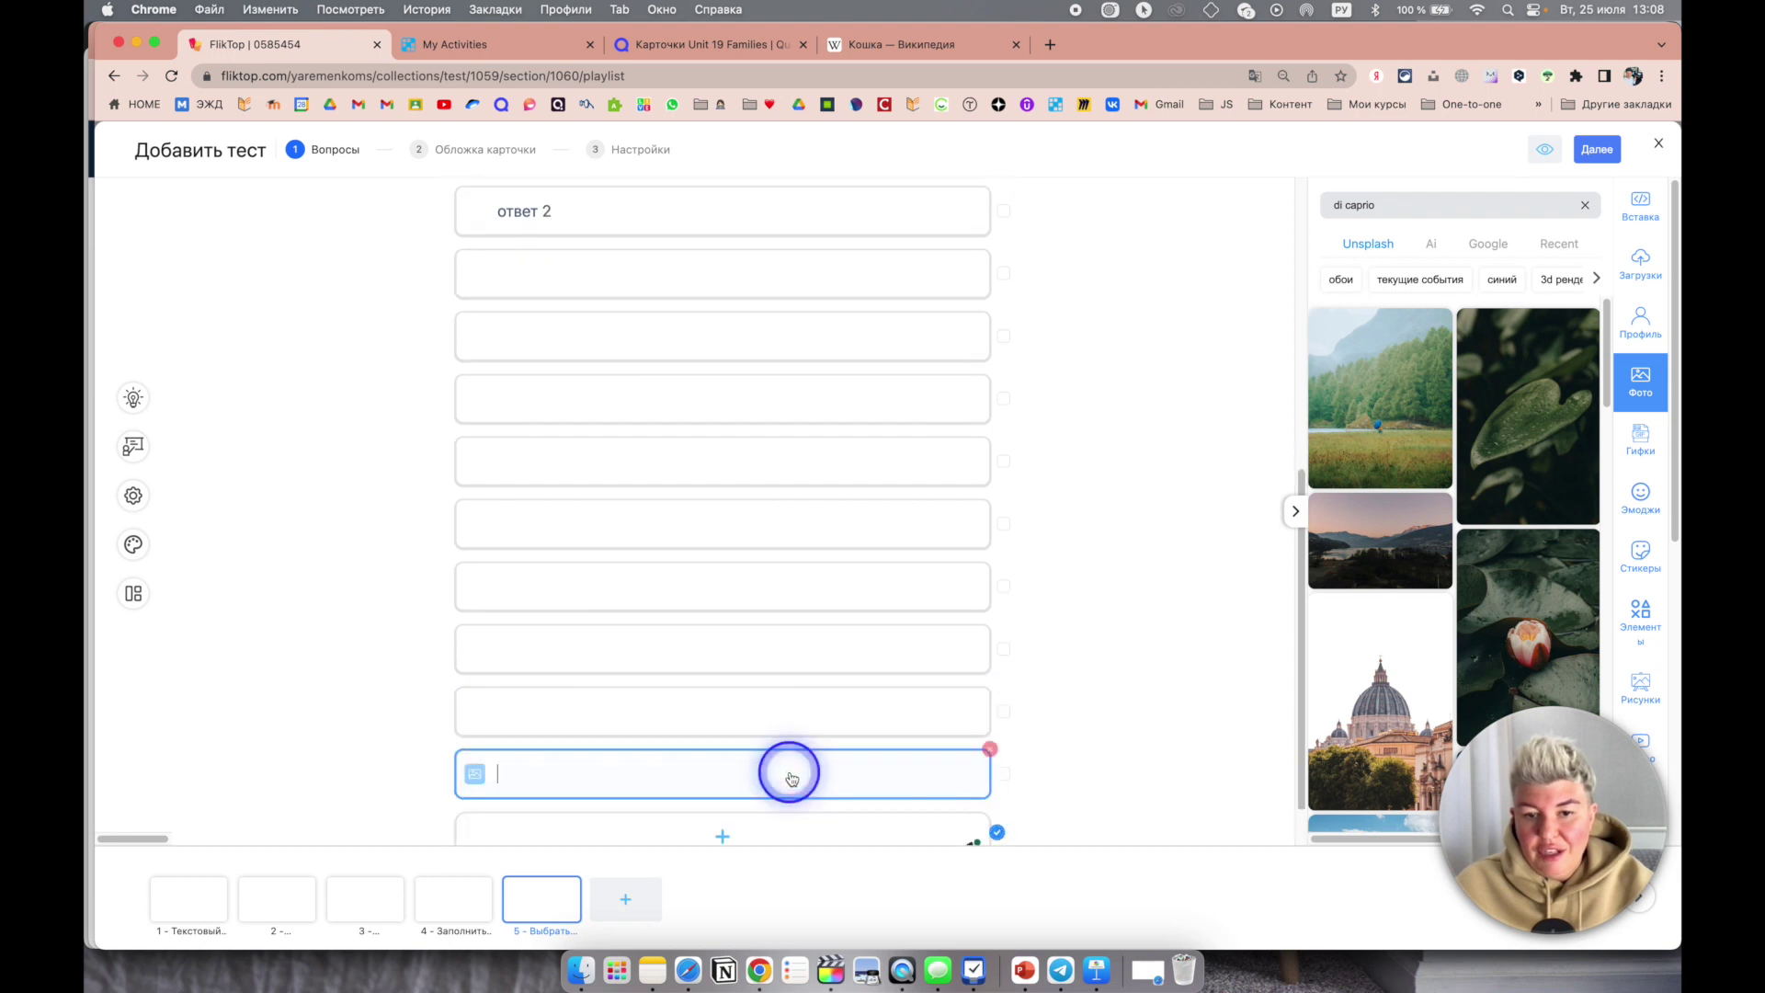
click(785, 775)
click(787, 777)
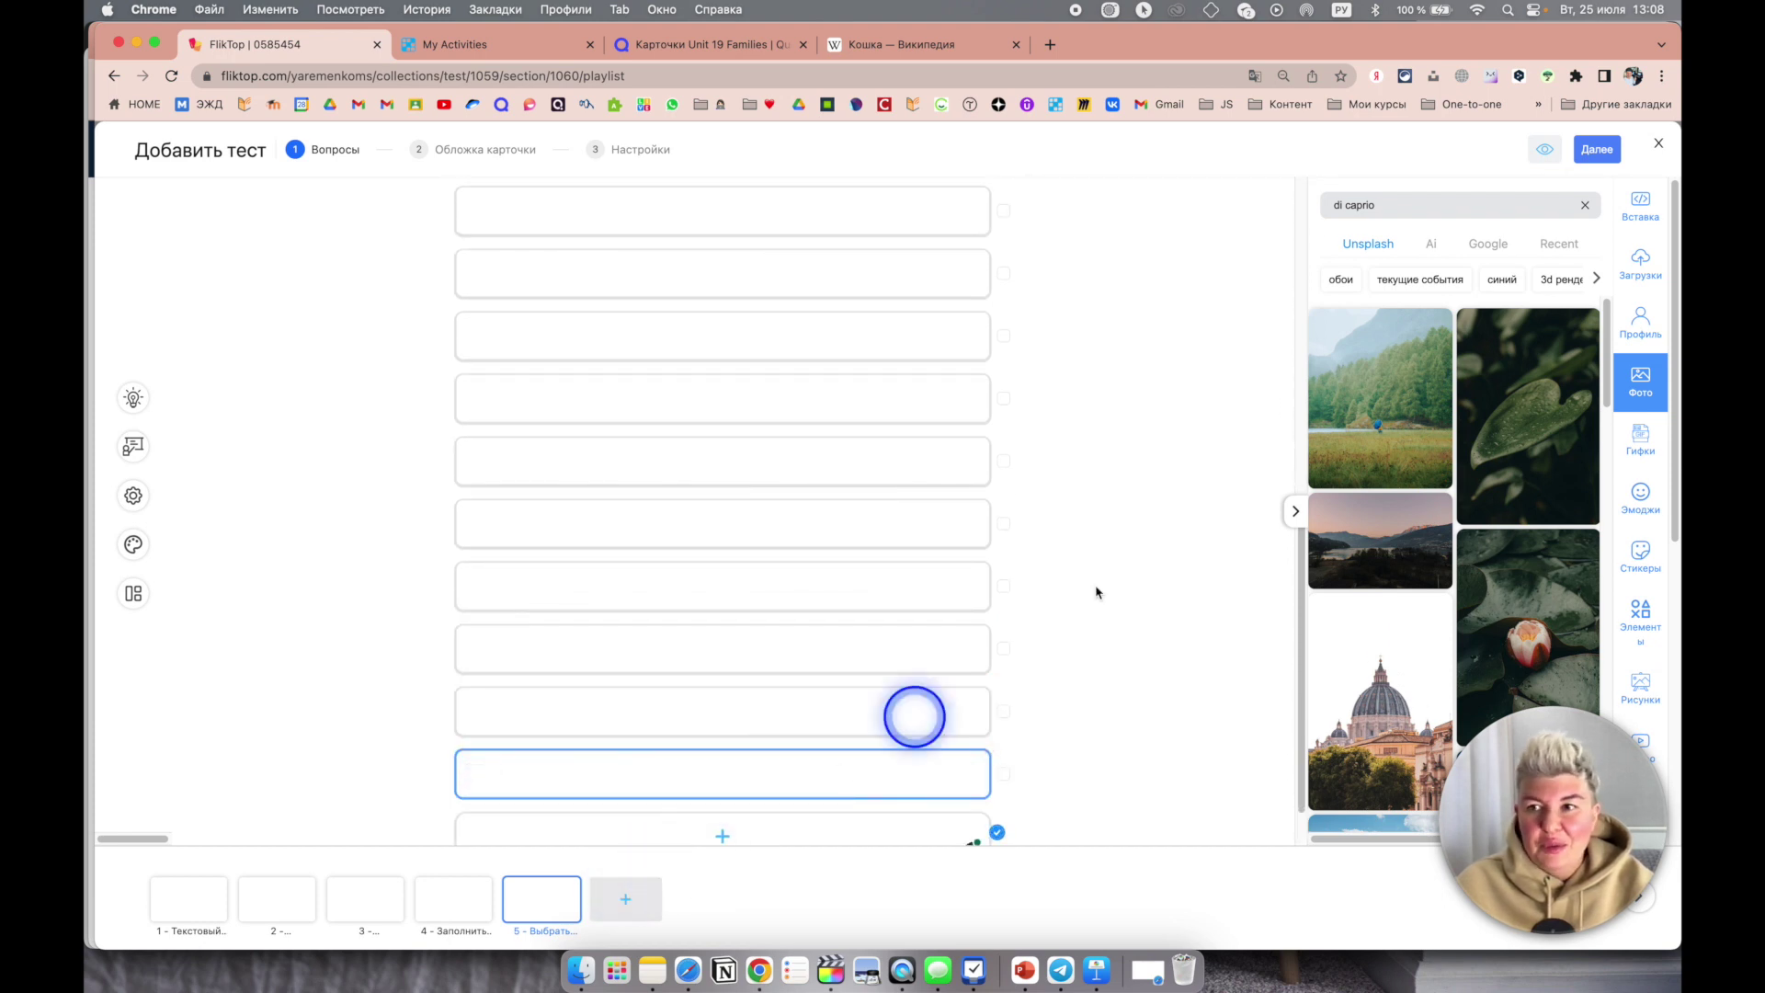
click(873, 829)
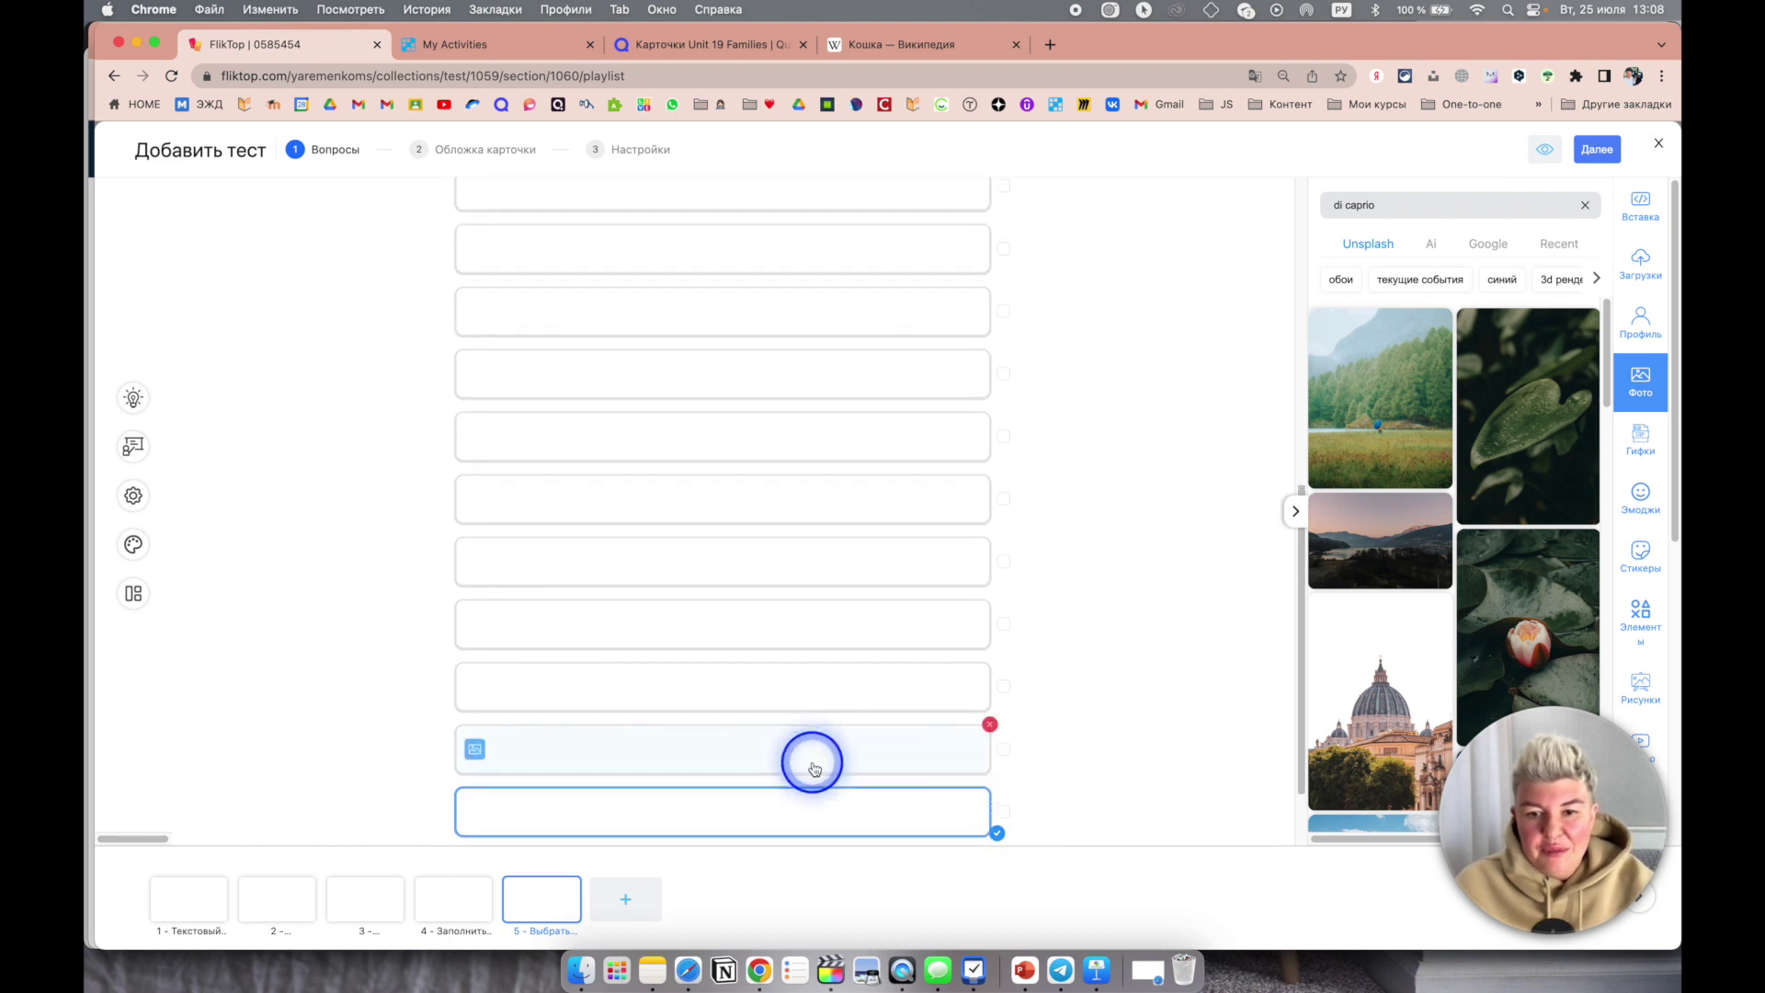
click(988, 686)
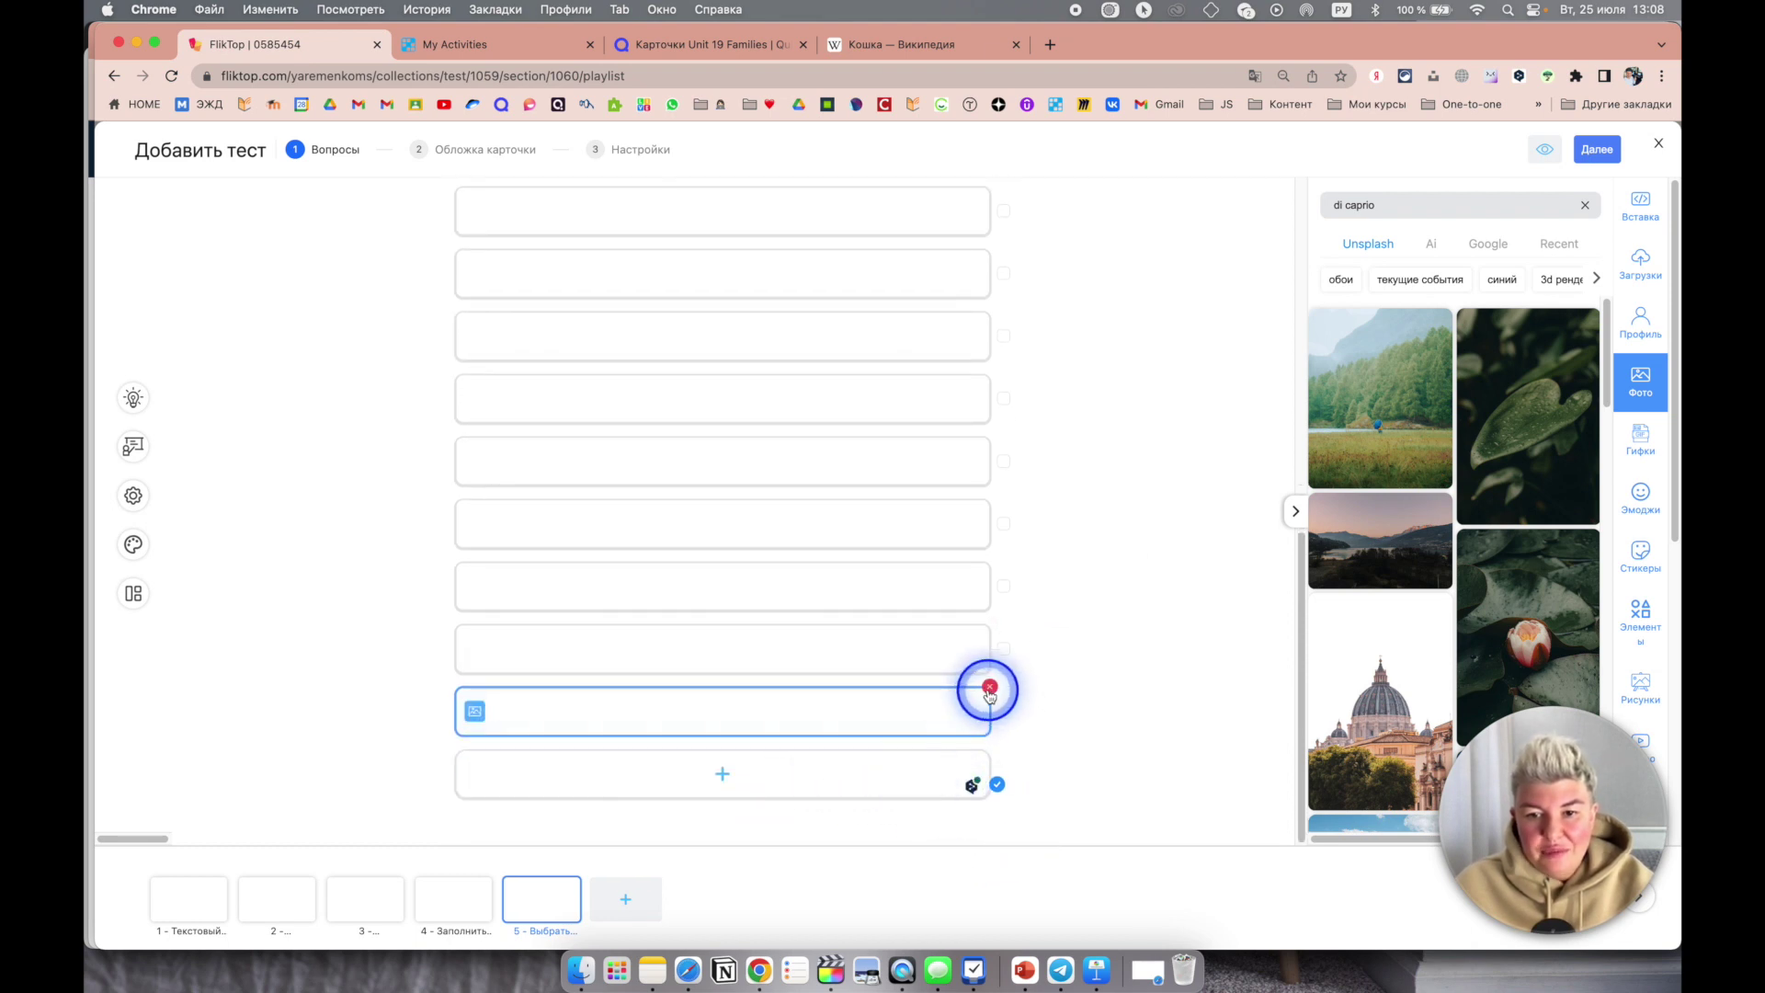
Step: Preview the current multiple-choice slide, choose "ответ 1" and check the answer
click(1545, 149)
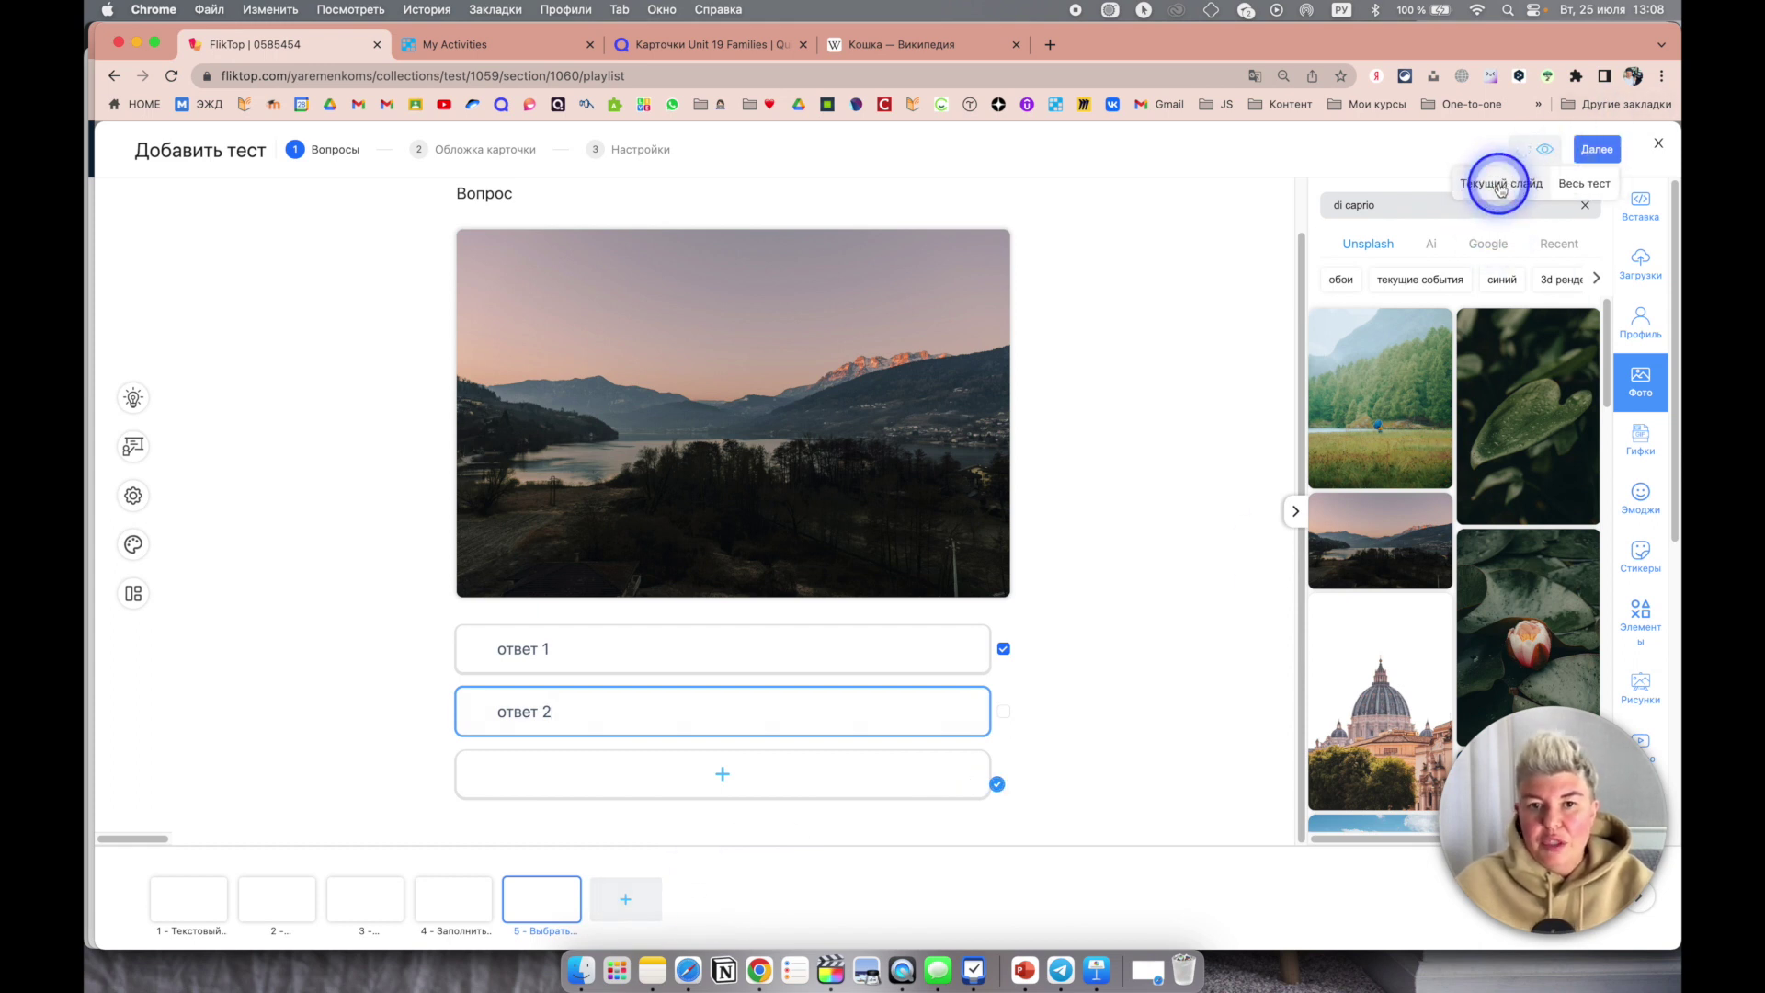
click(1501, 184)
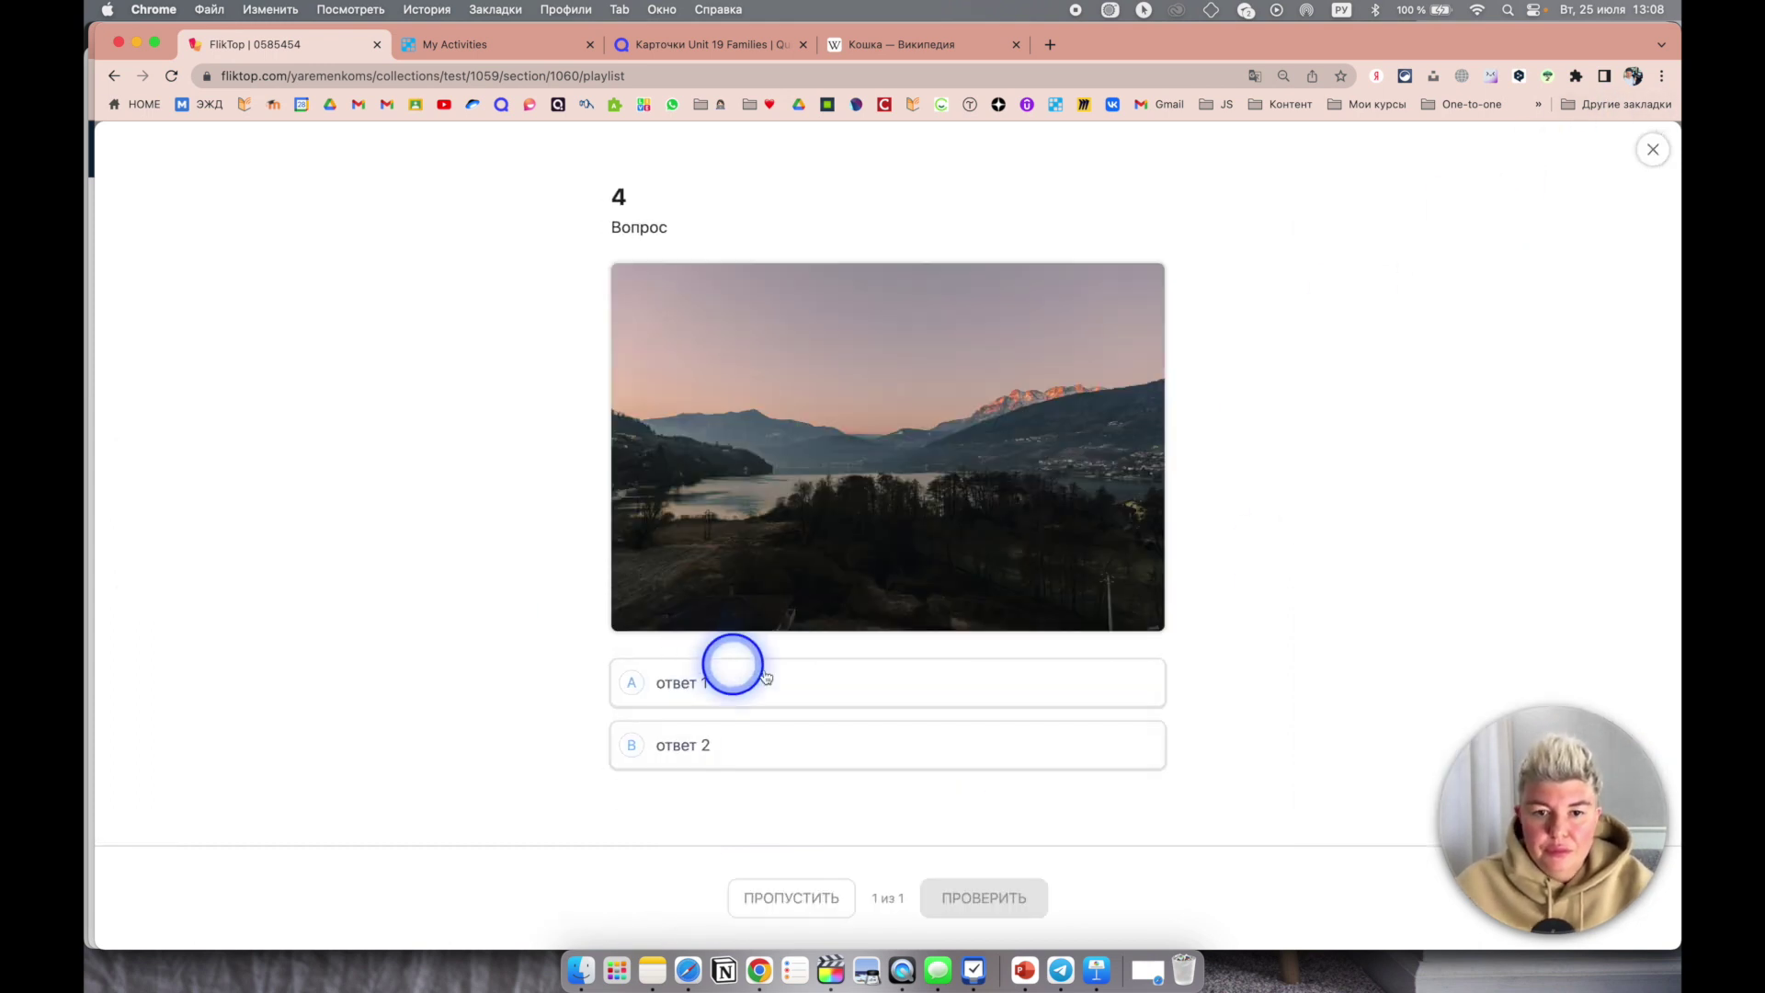
click(895, 682)
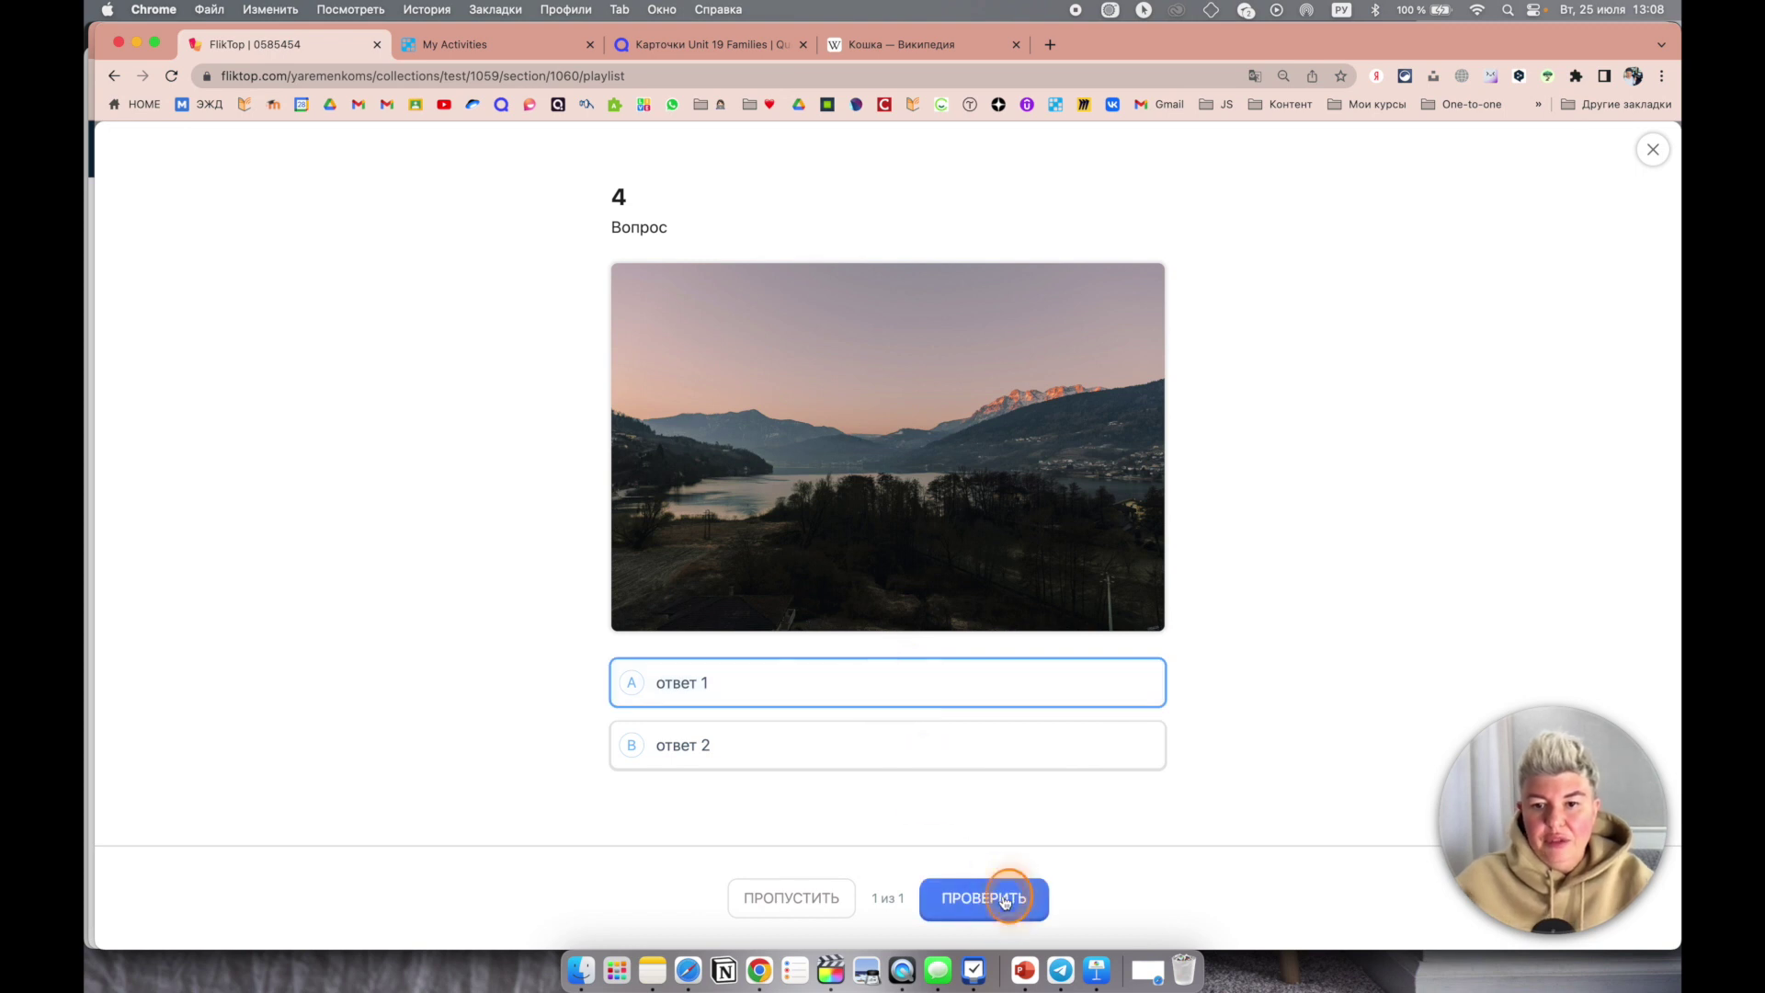
click(1004, 898)
click(1135, 905)
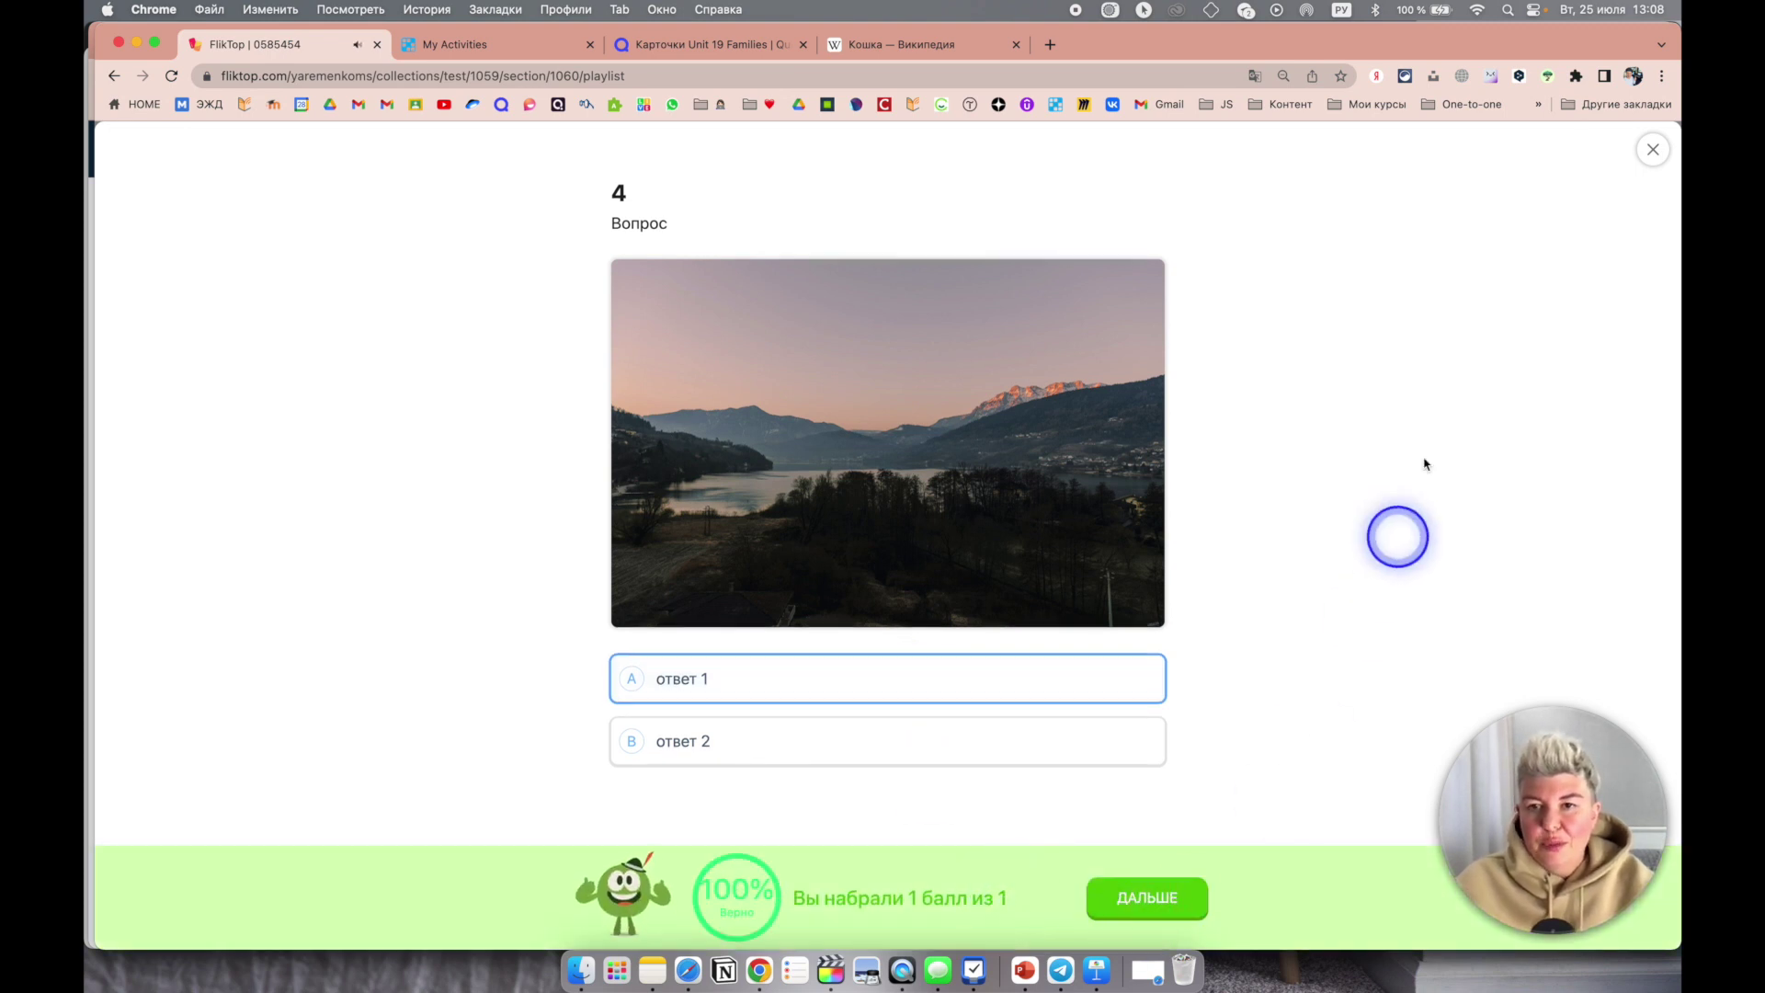
Step: Add a "Выбрать из списка" question titled "5" with the domestic cat paragraph beginning "В настоящее время в мире насчитывается" as its text
click(635, 901)
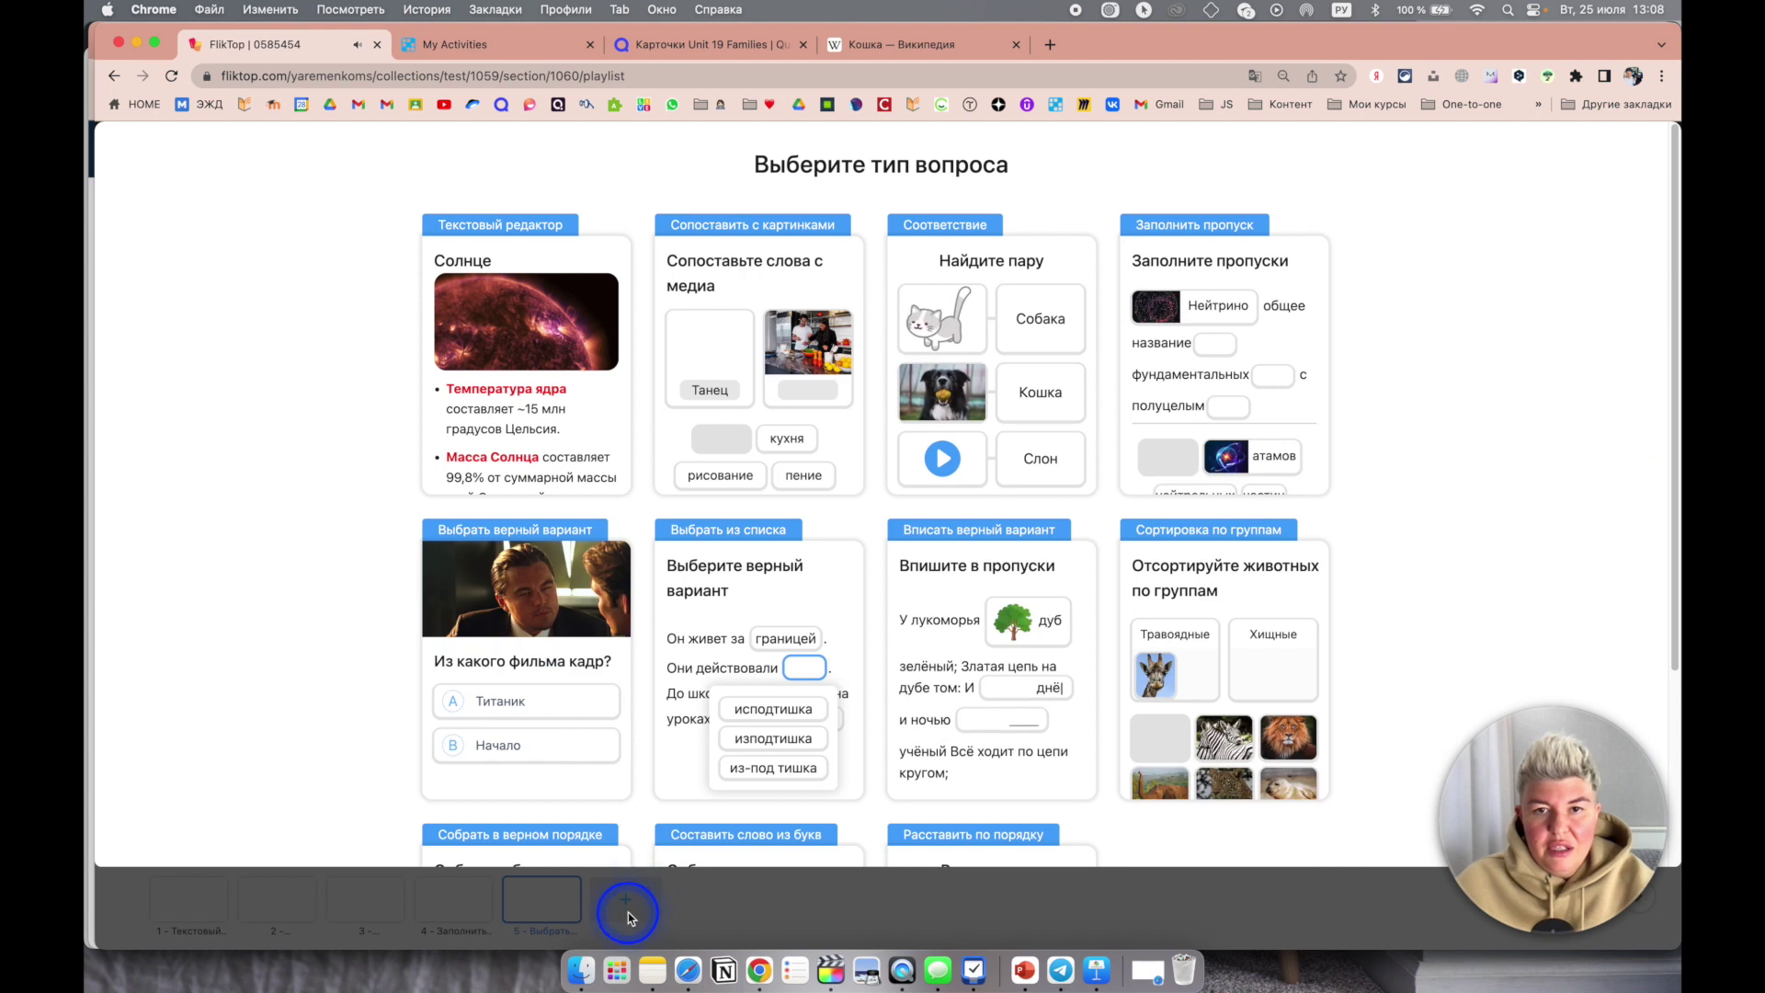
click(758, 598)
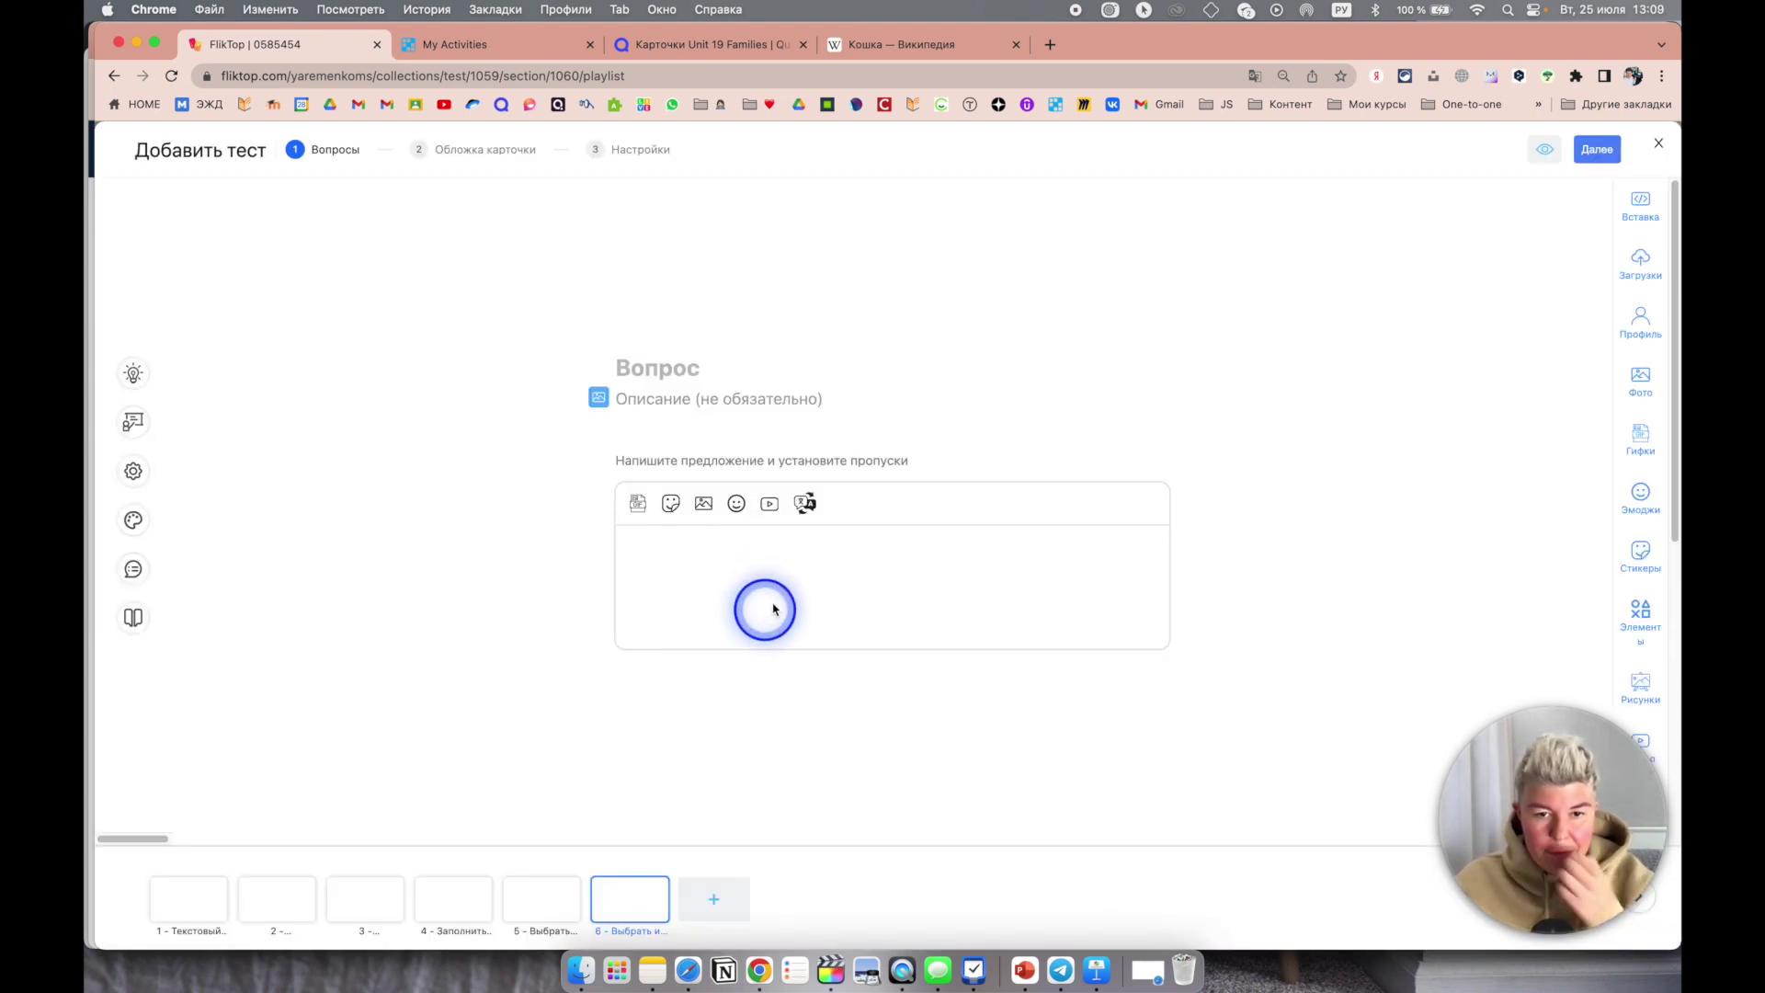
click(773, 608)
text(В настоящее время в мире насчитывается около 600 млн домашних кошек[9], выведено около 200 пород, от длинношёрстных (персидская кошка) до лишённых шерсти (сфинксы), признанных и зарегистрированных различными фелинологическими организациями.)
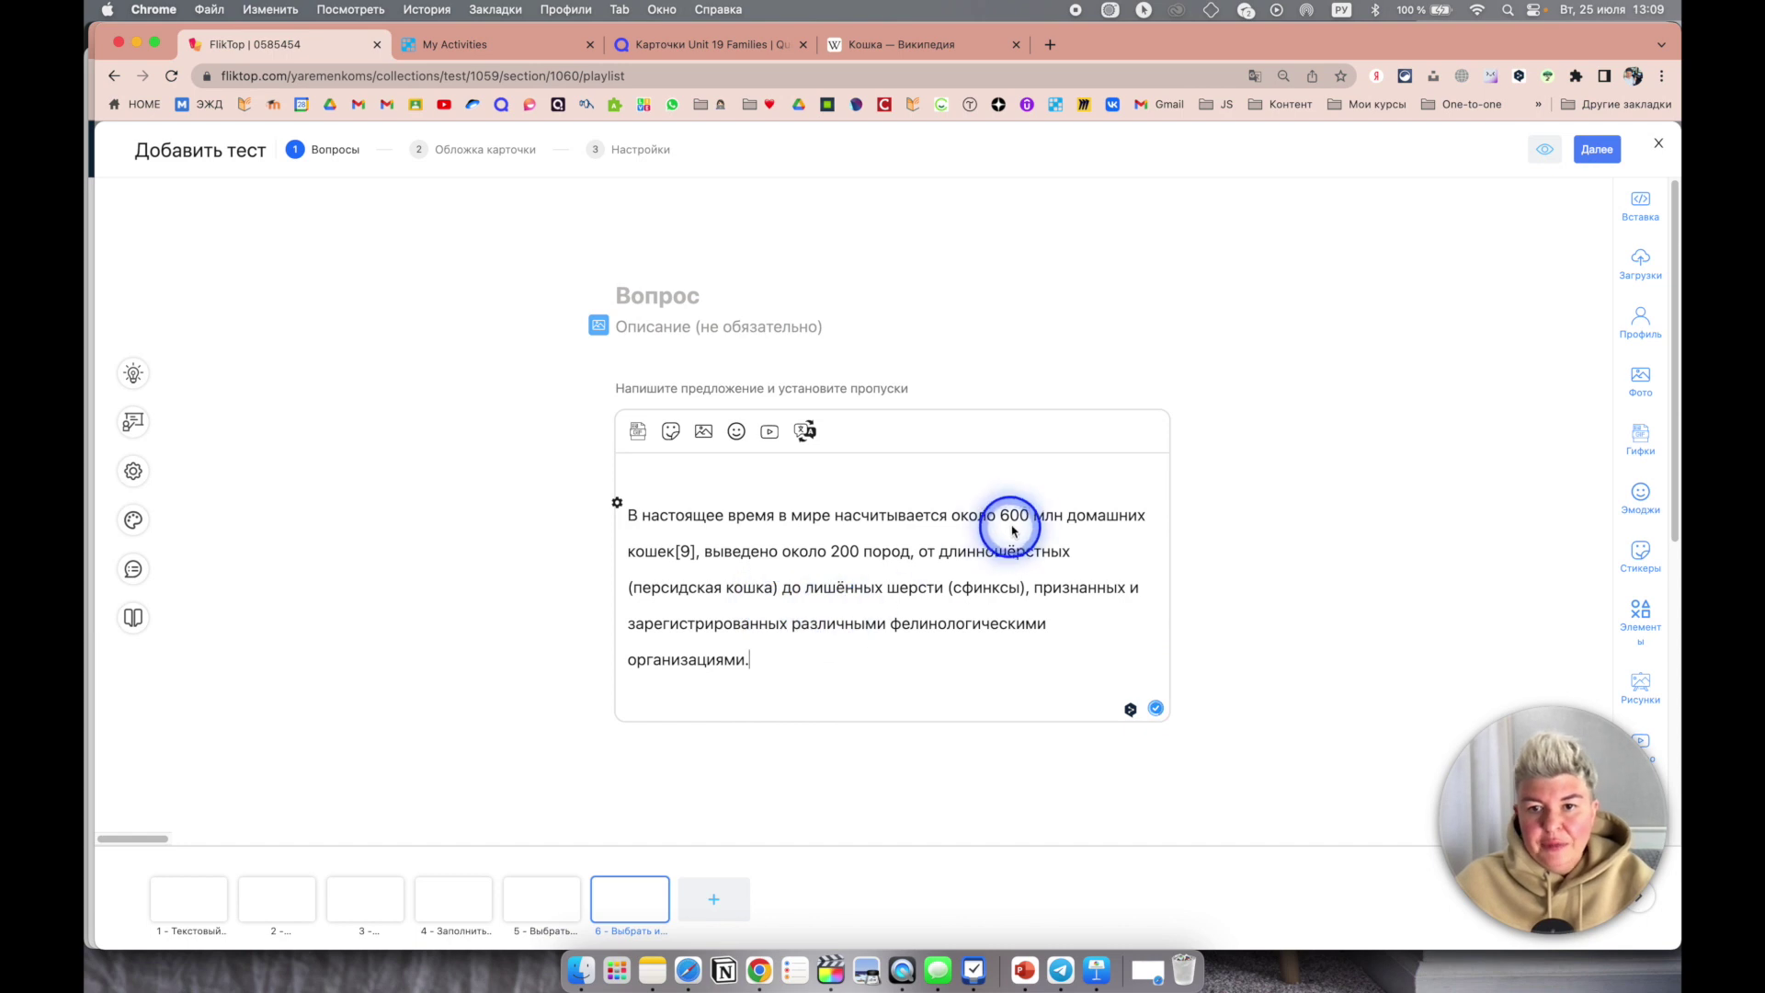
click(737, 304)
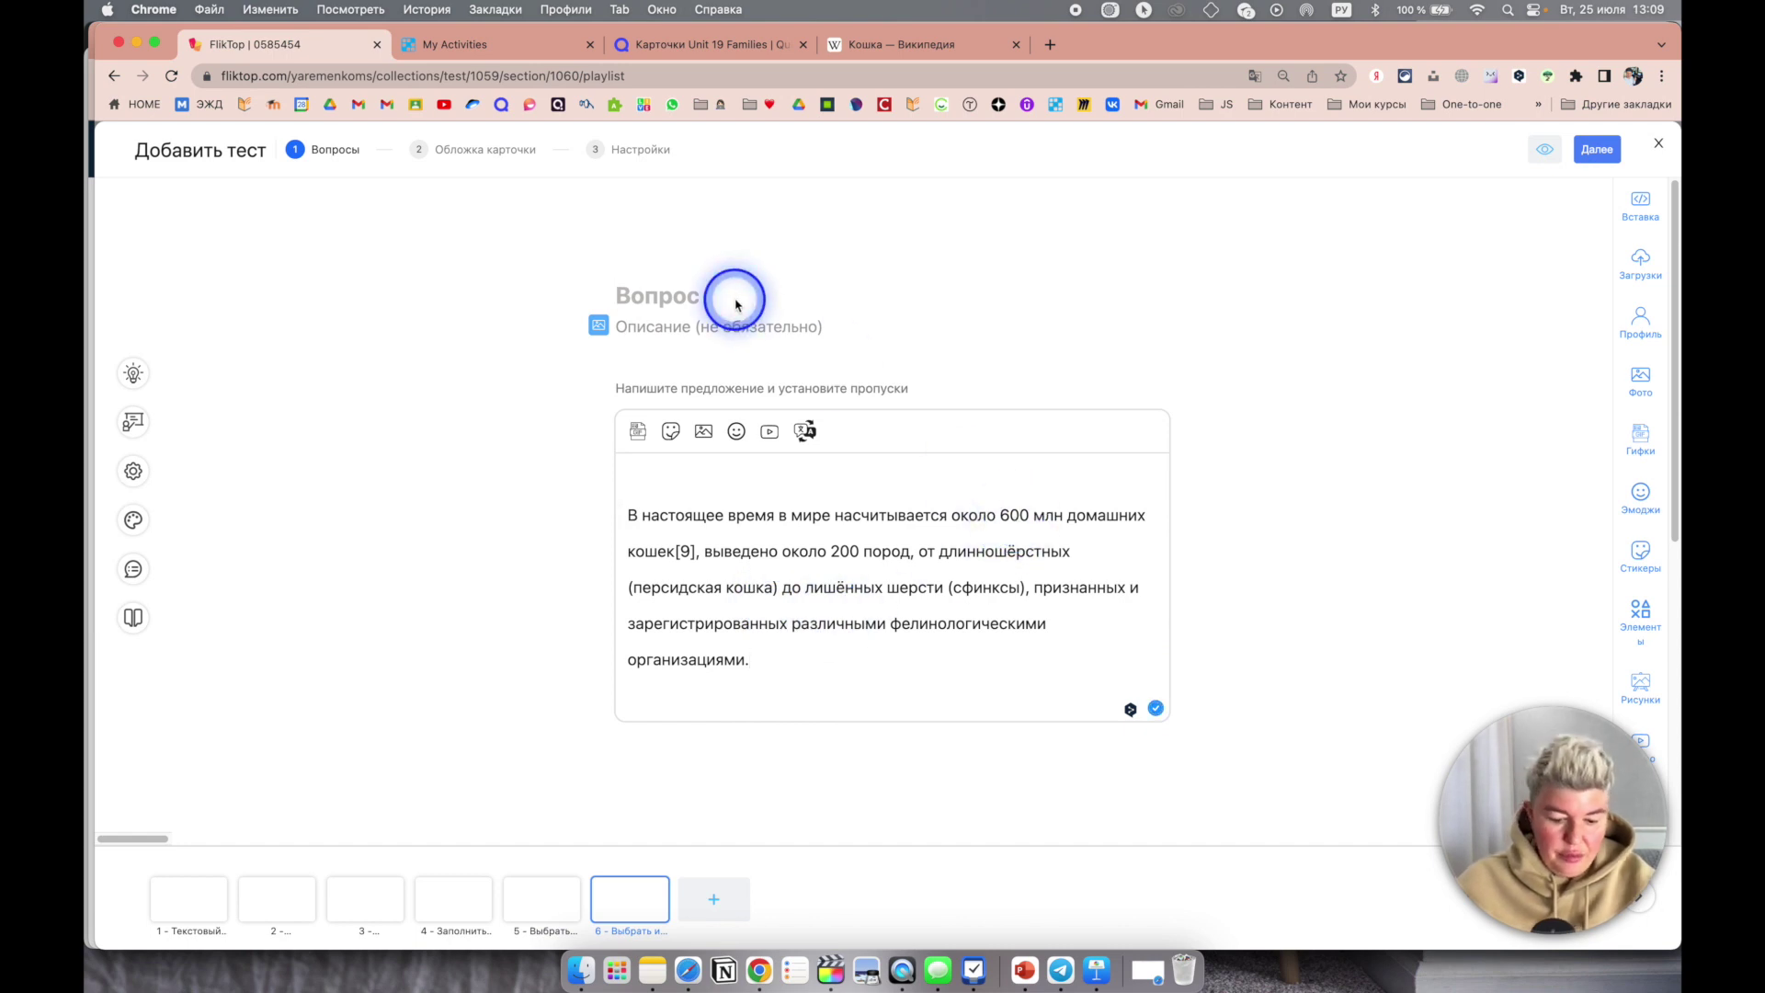
Step: Turn "600" in the question 5 text into a gap with the additional options 500, 400 and 300
click(1011, 522)
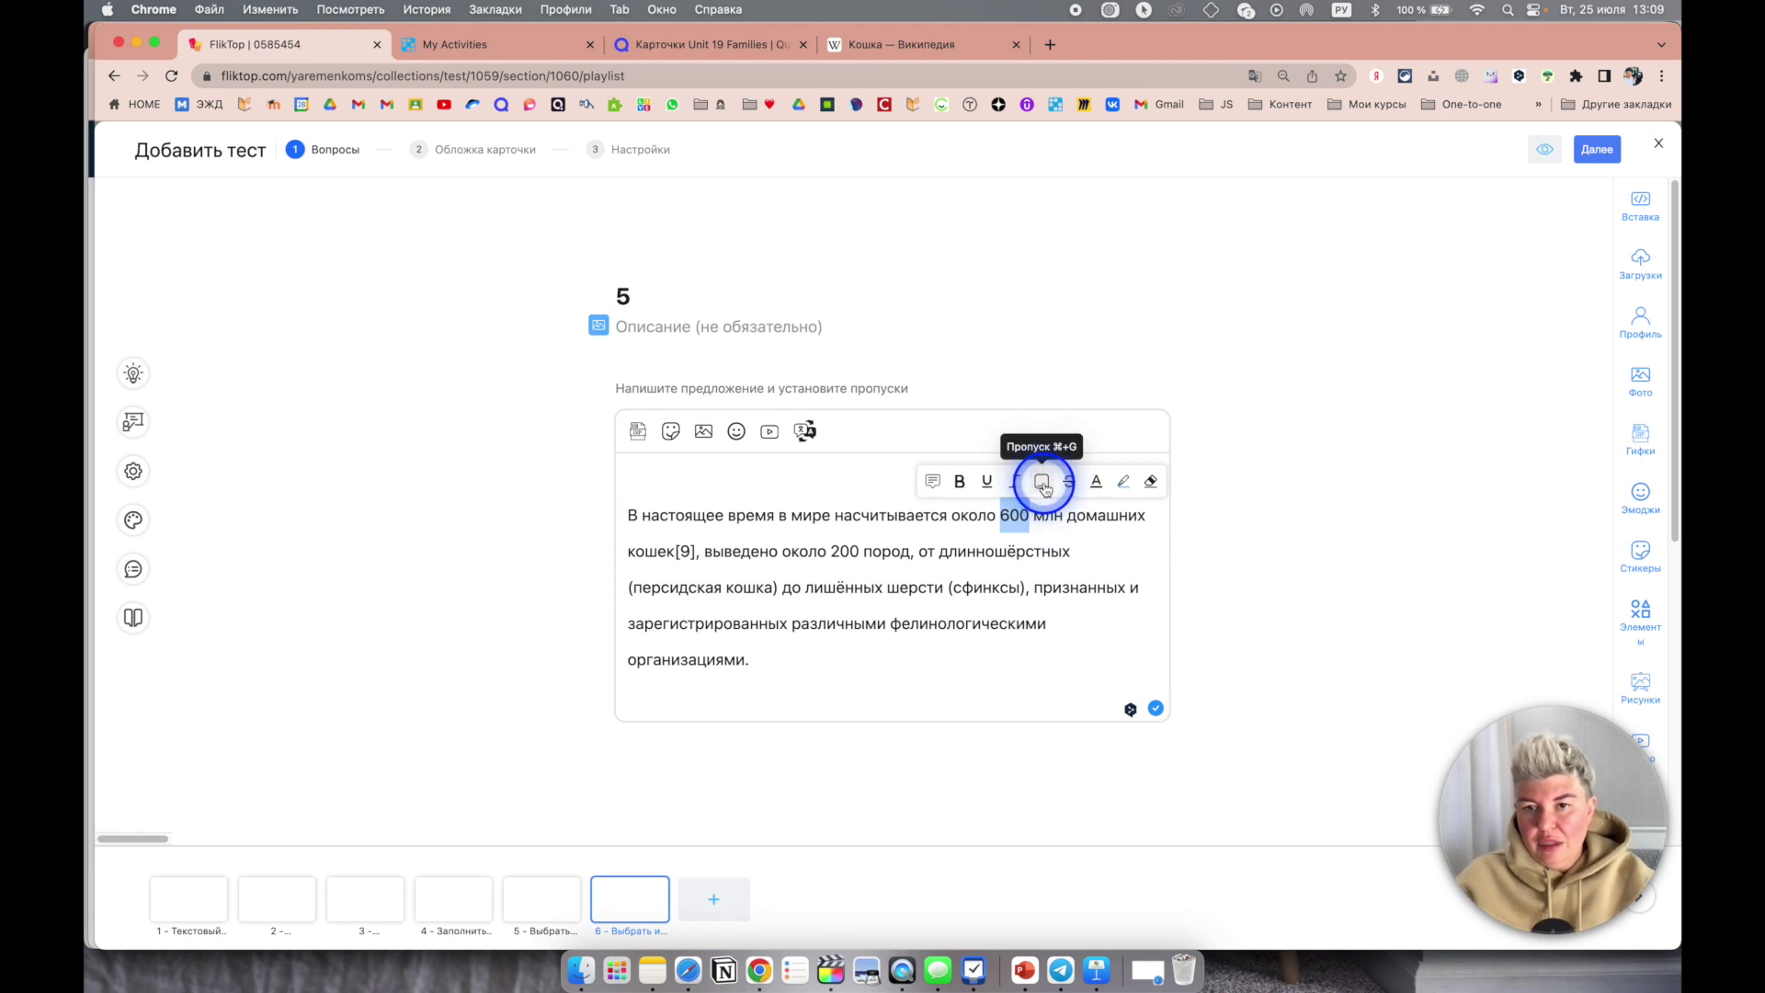
click(1045, 487)
click(1073, 648)
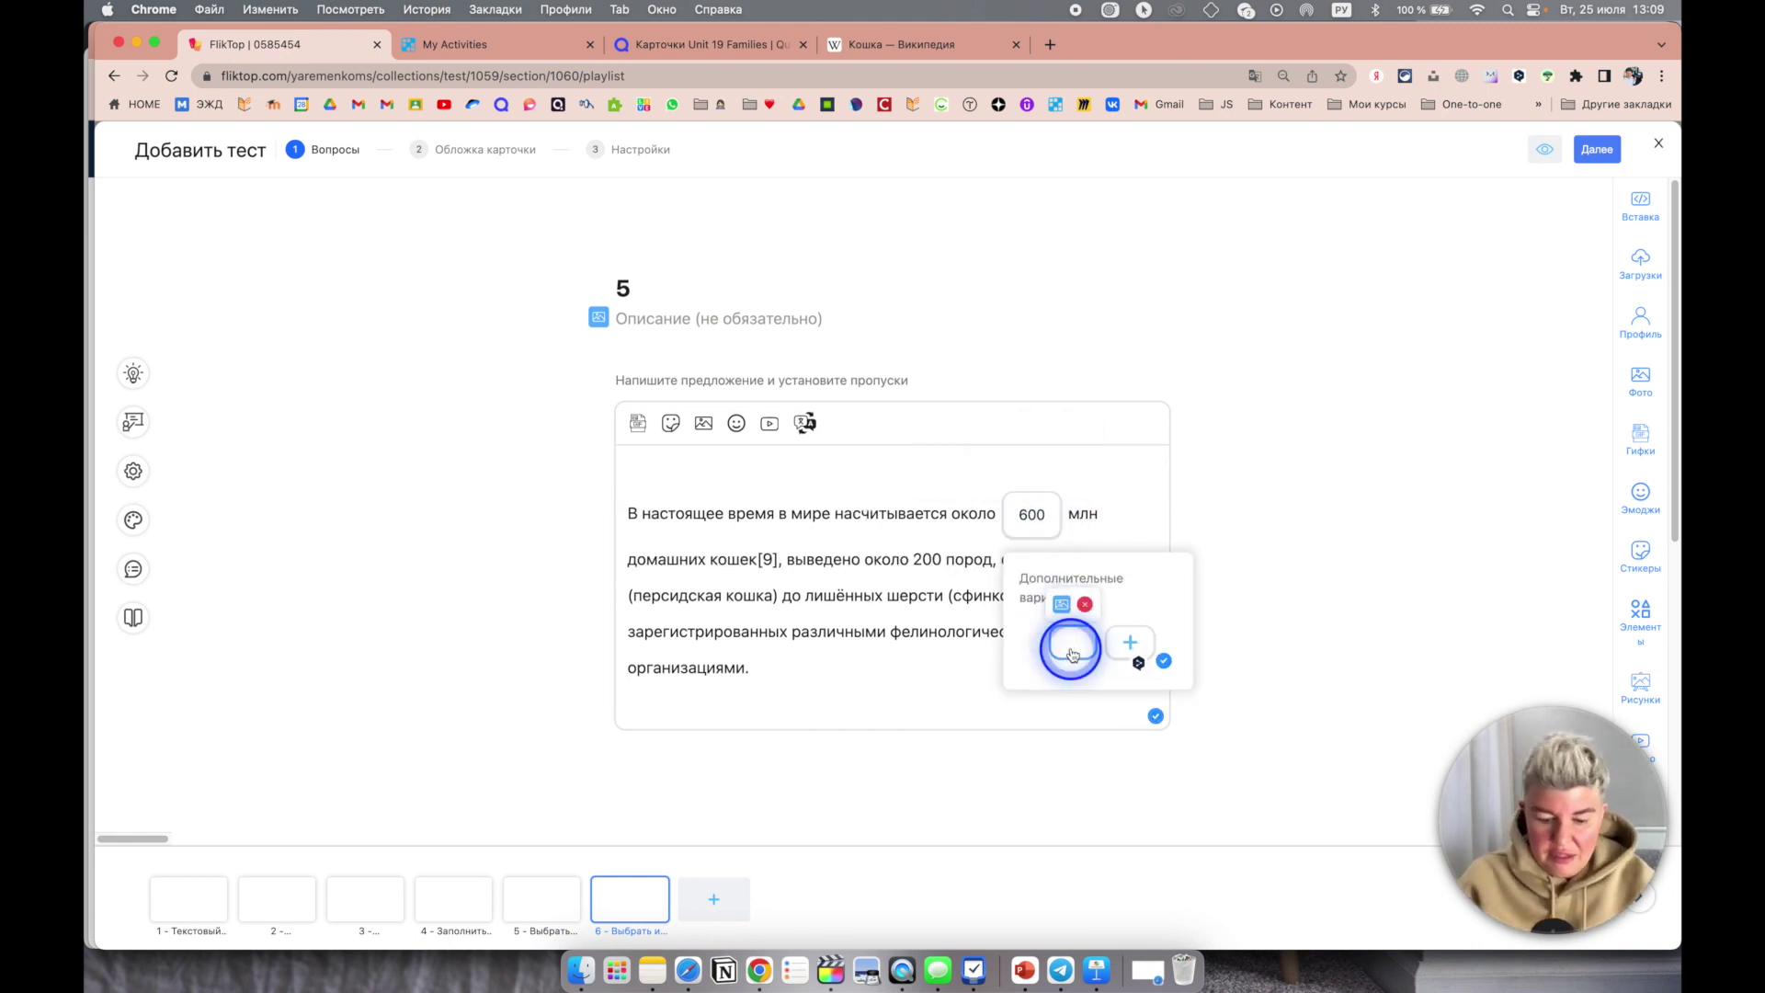
click(1131, 646)
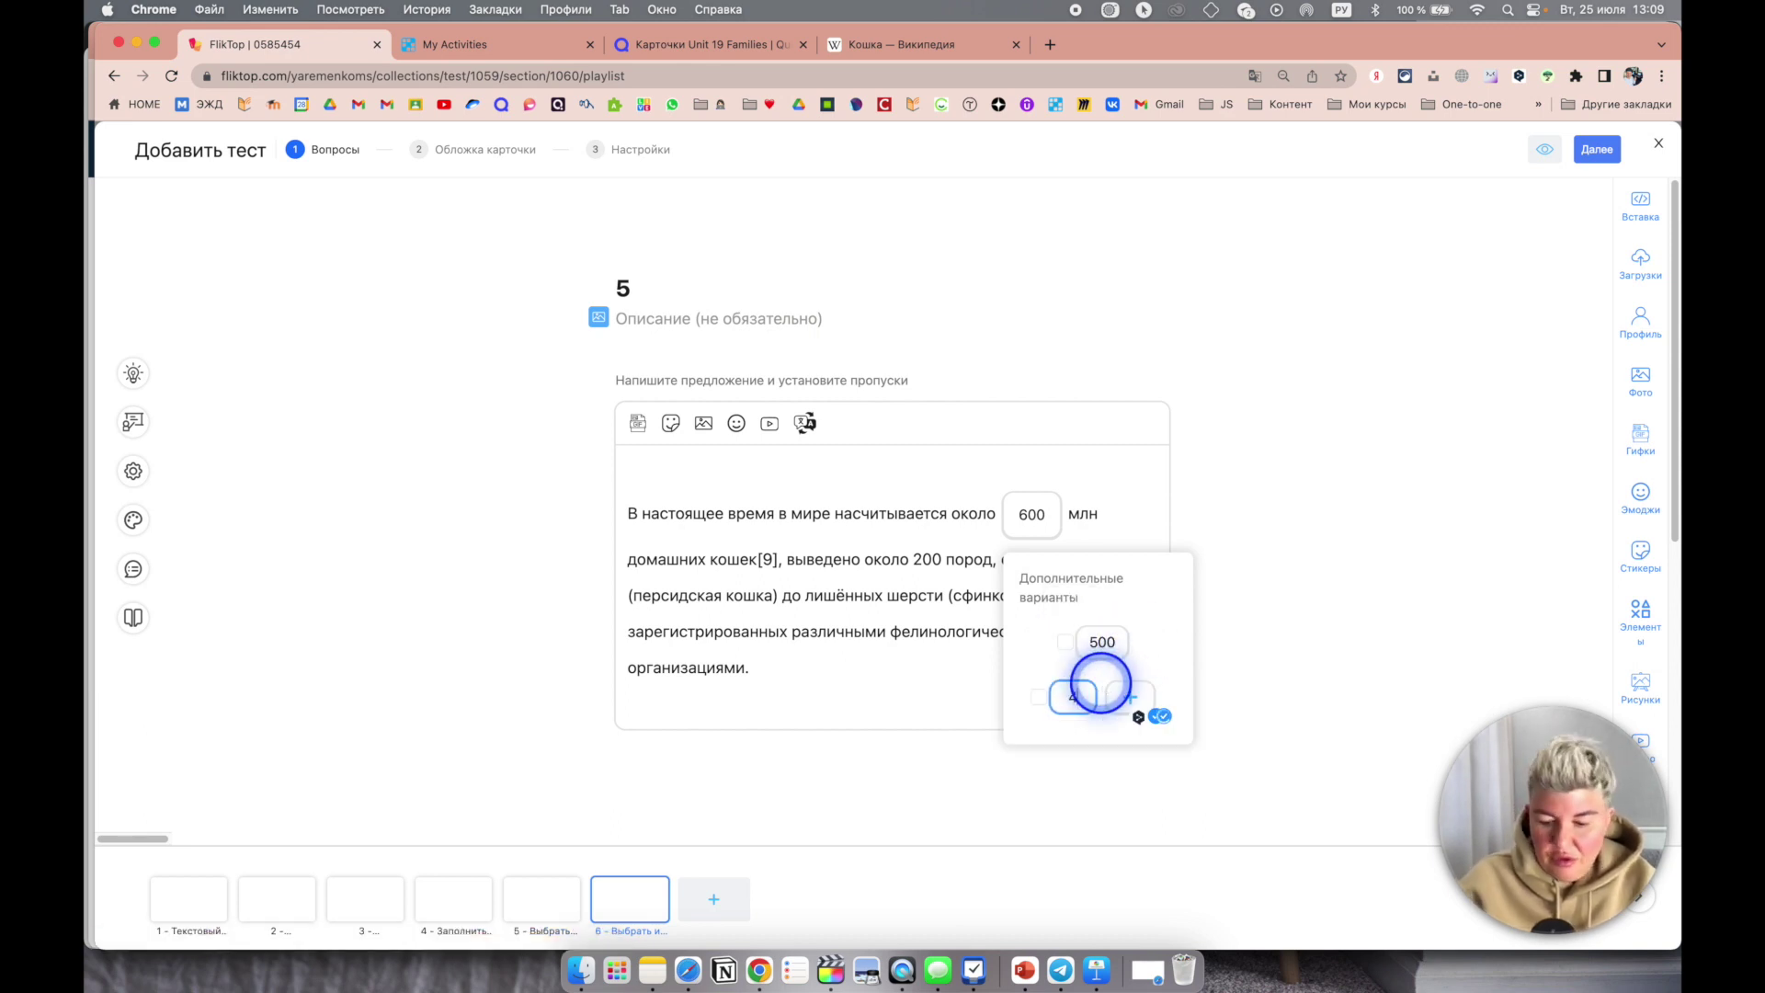
click(1134, 696)
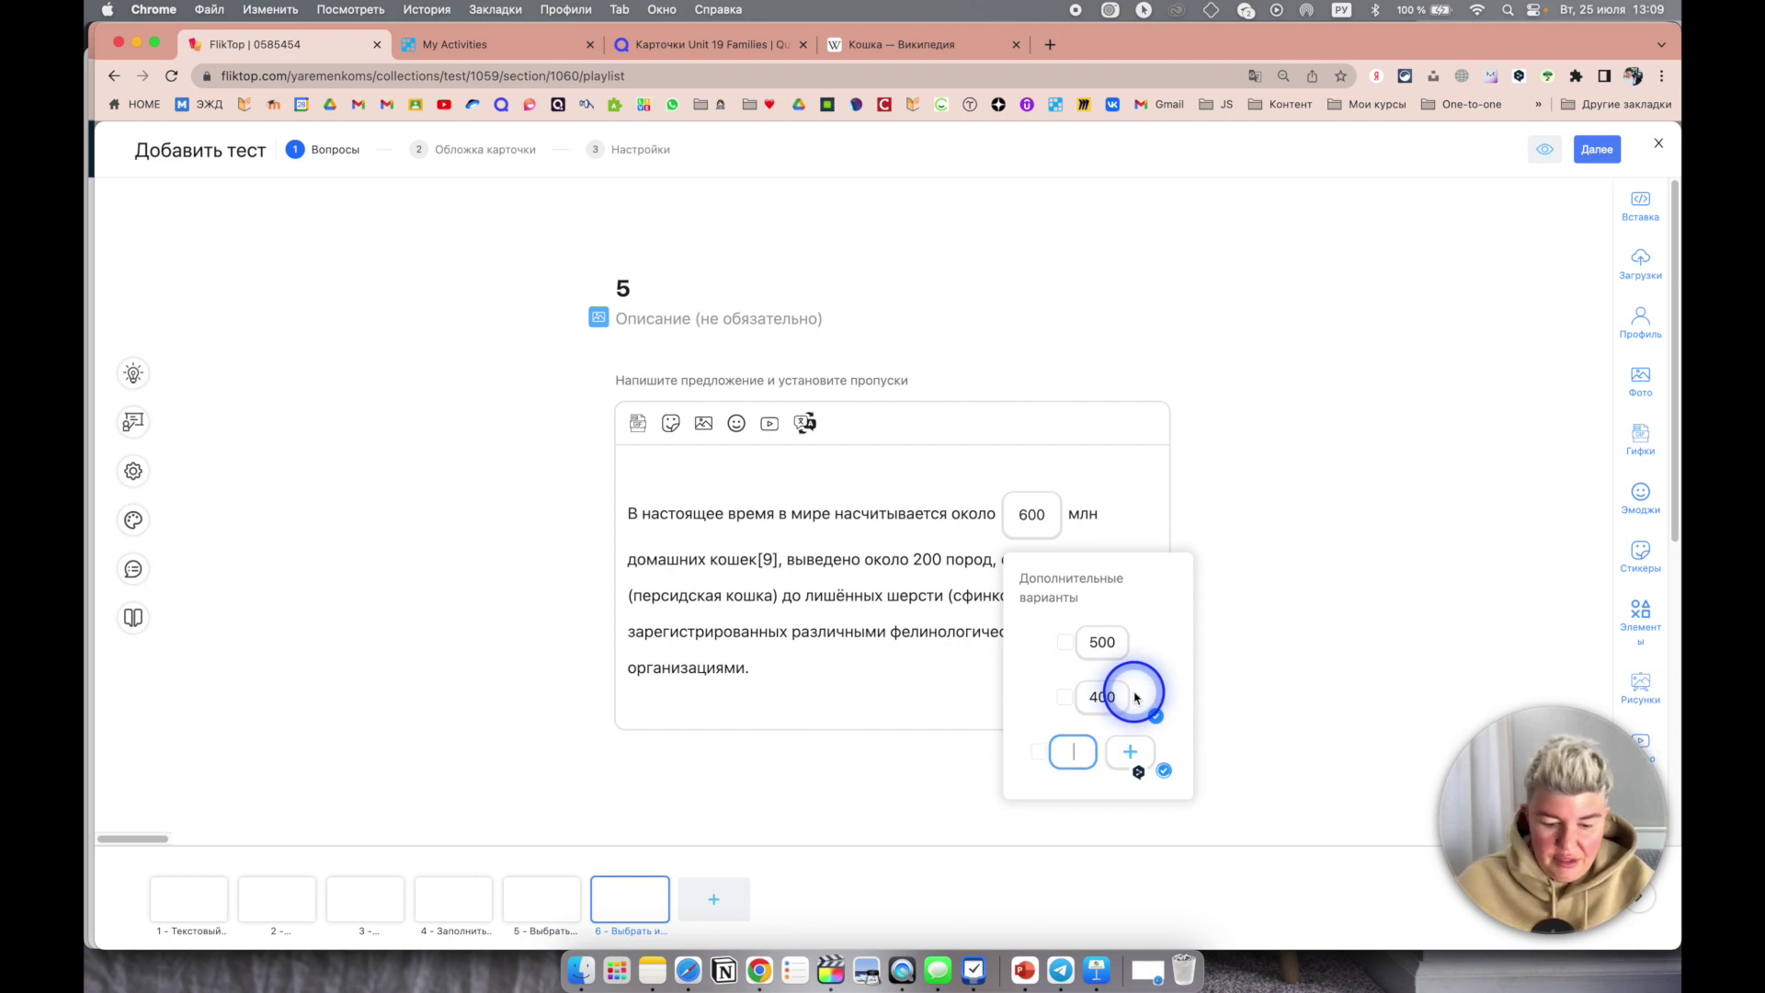
text(300)
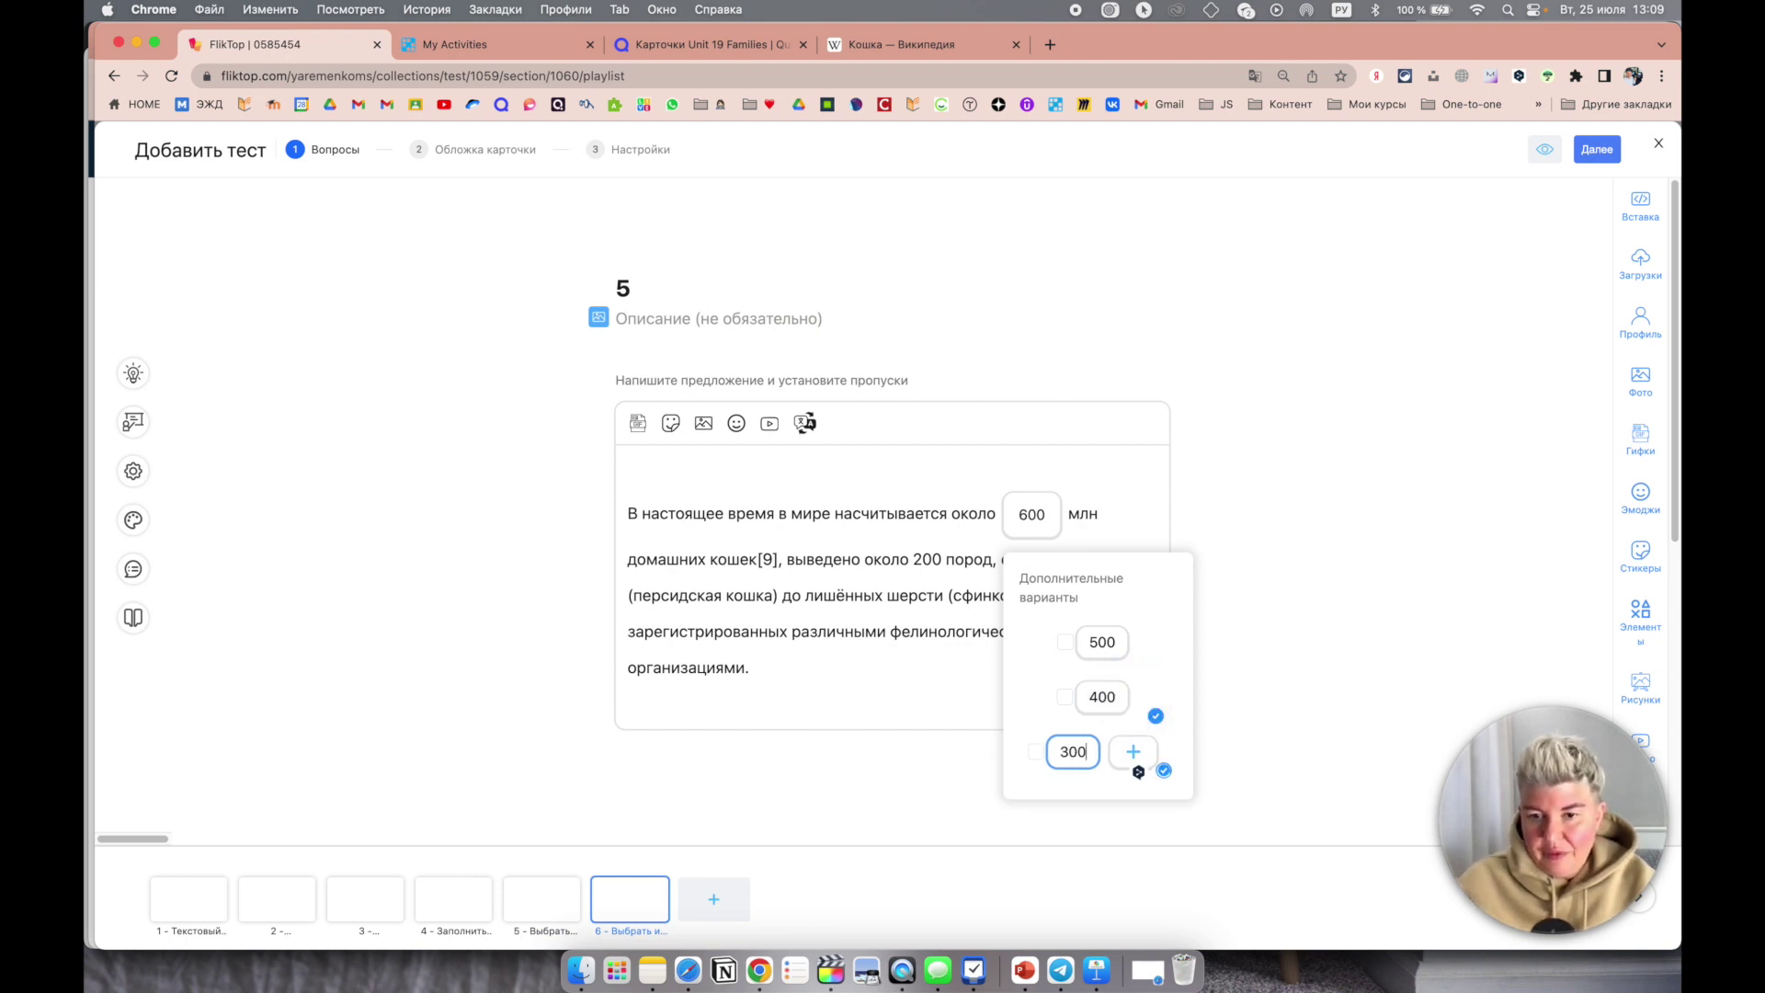
click(1278, 659)
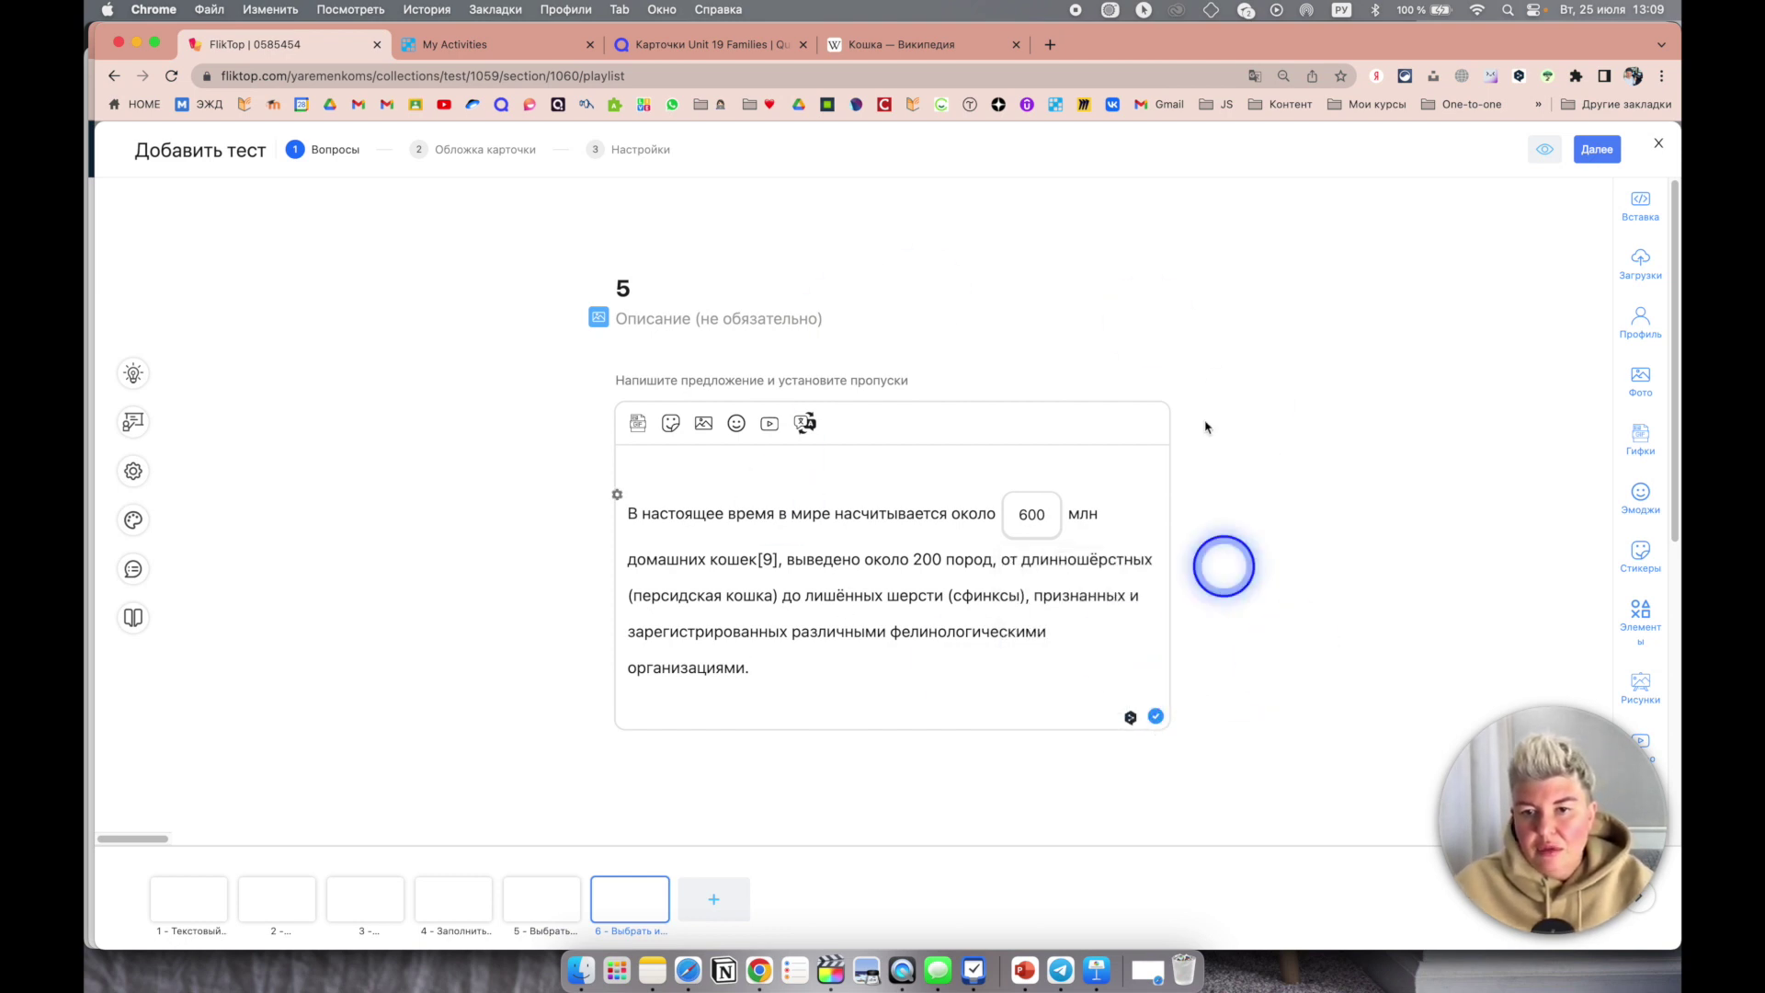
Step: Turn "шерсти" in the question 5 text into a gap with the additional options "ушей" and "когтей"
double_click(907, 598)
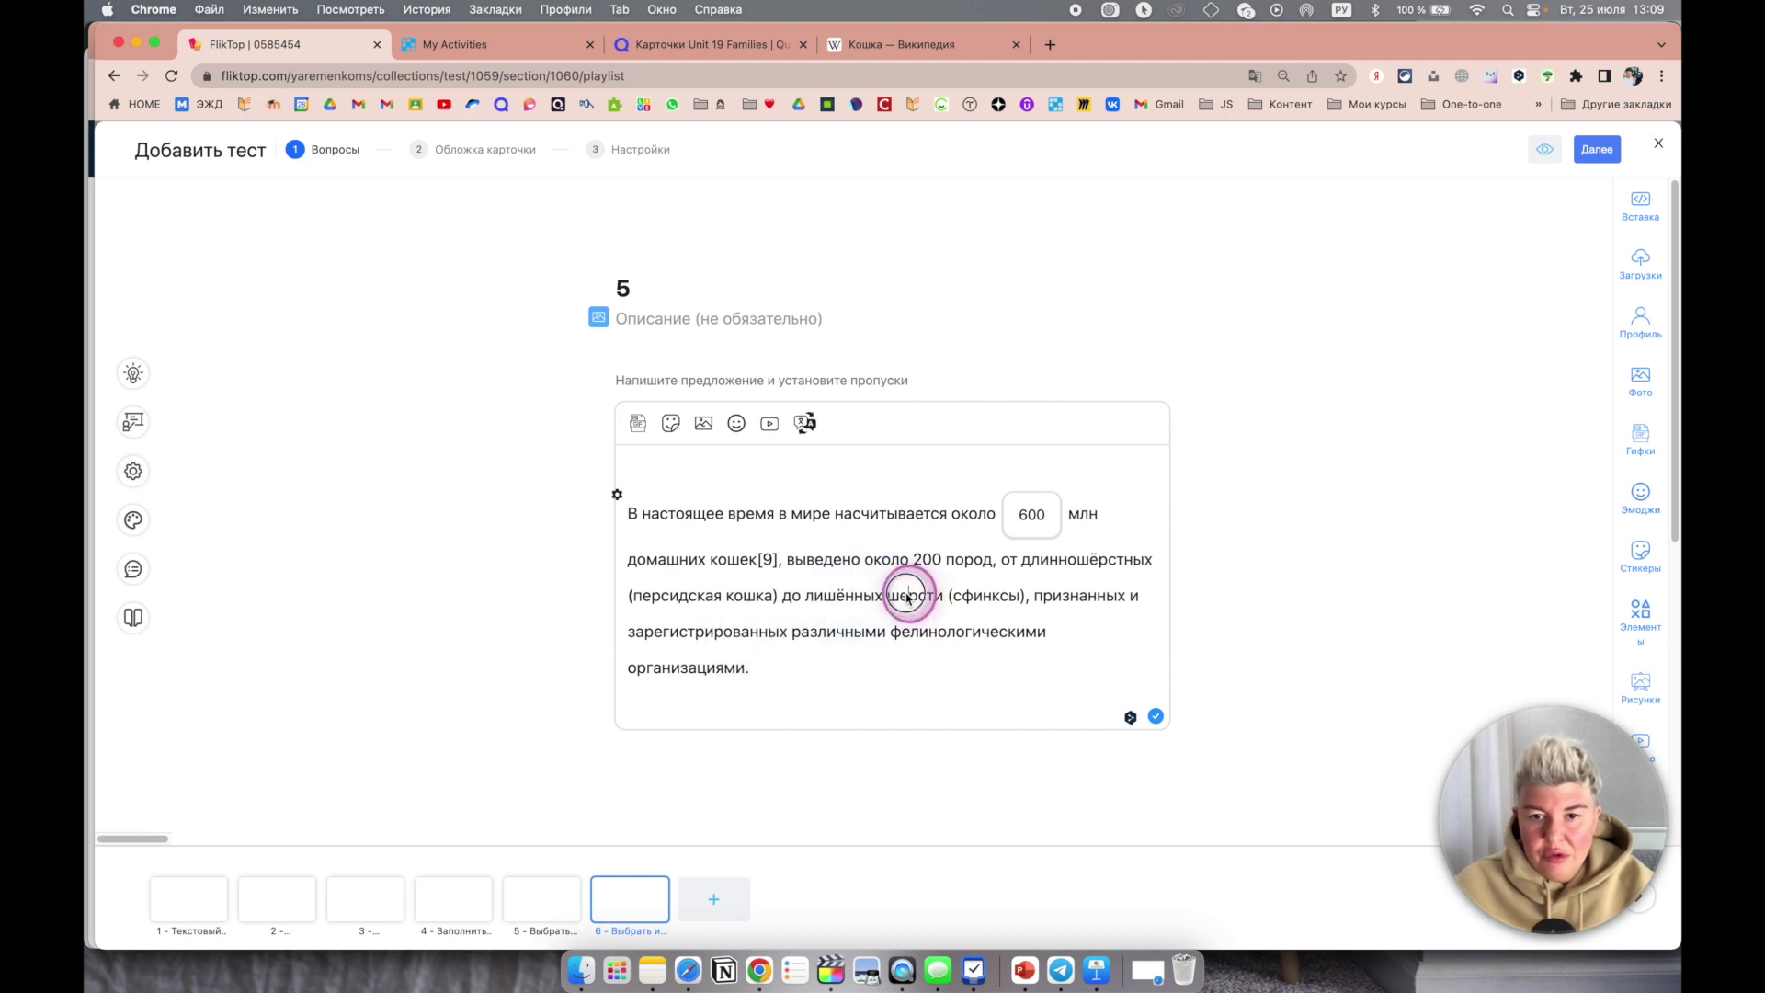
click(915, 560)
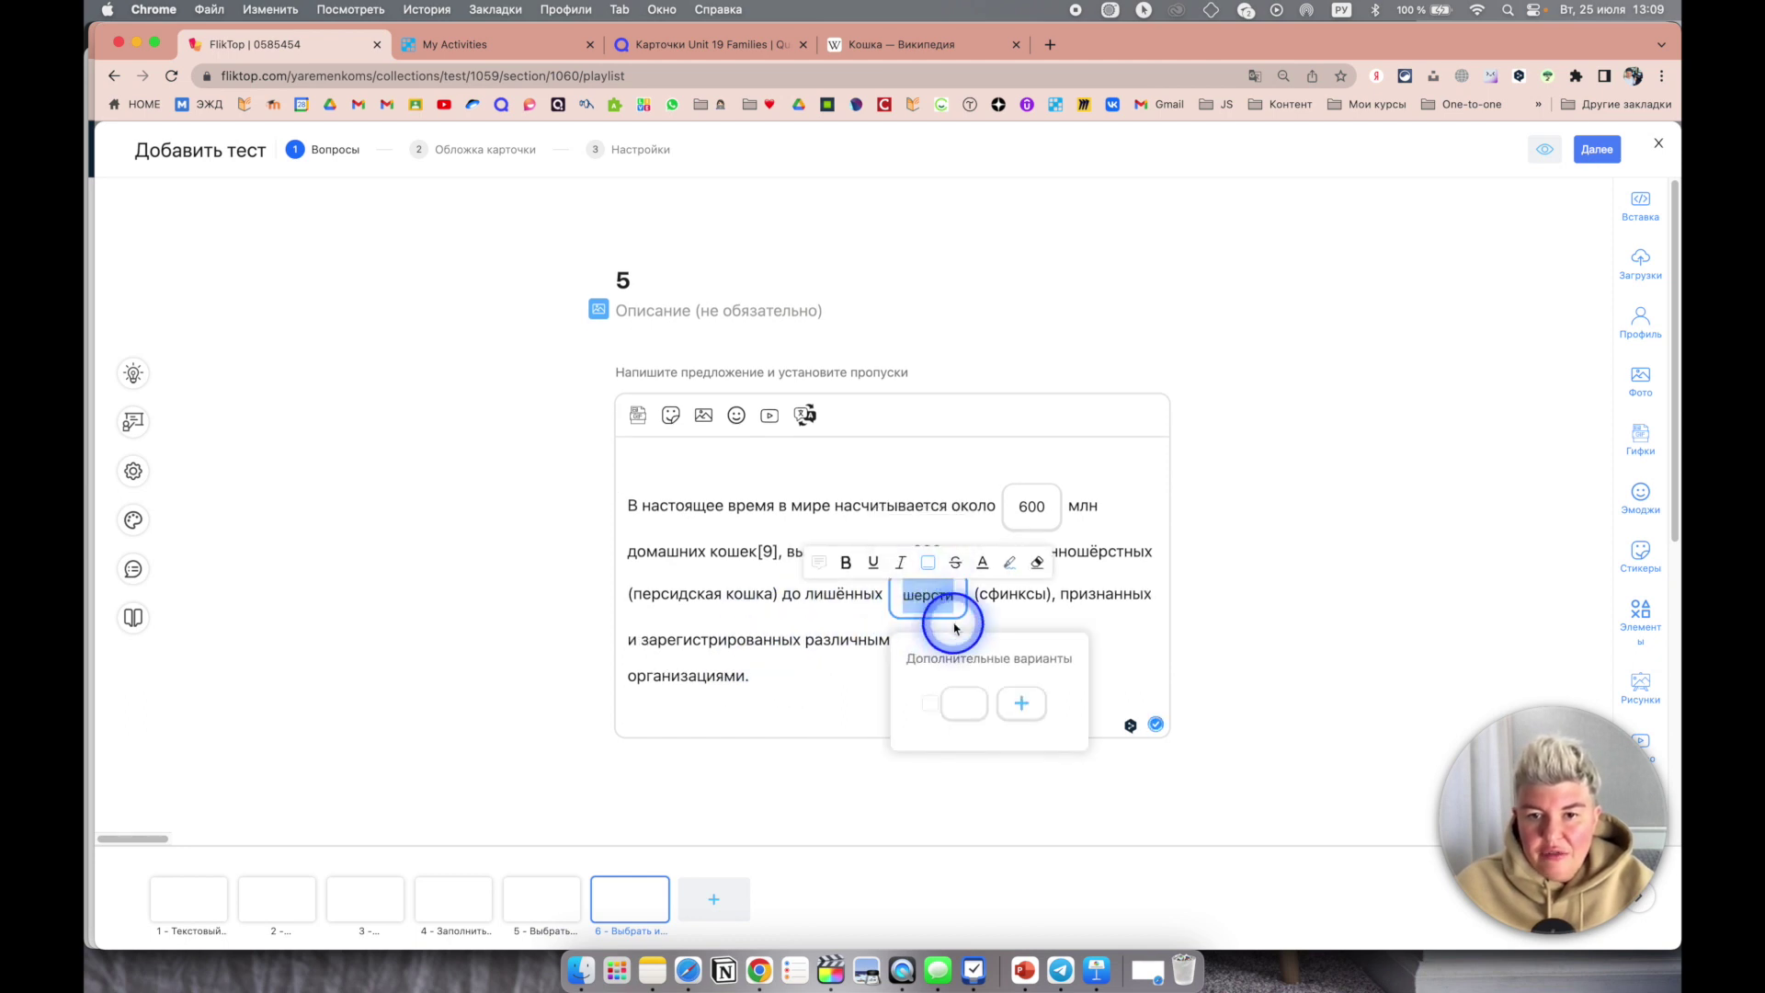
click(963, 703)
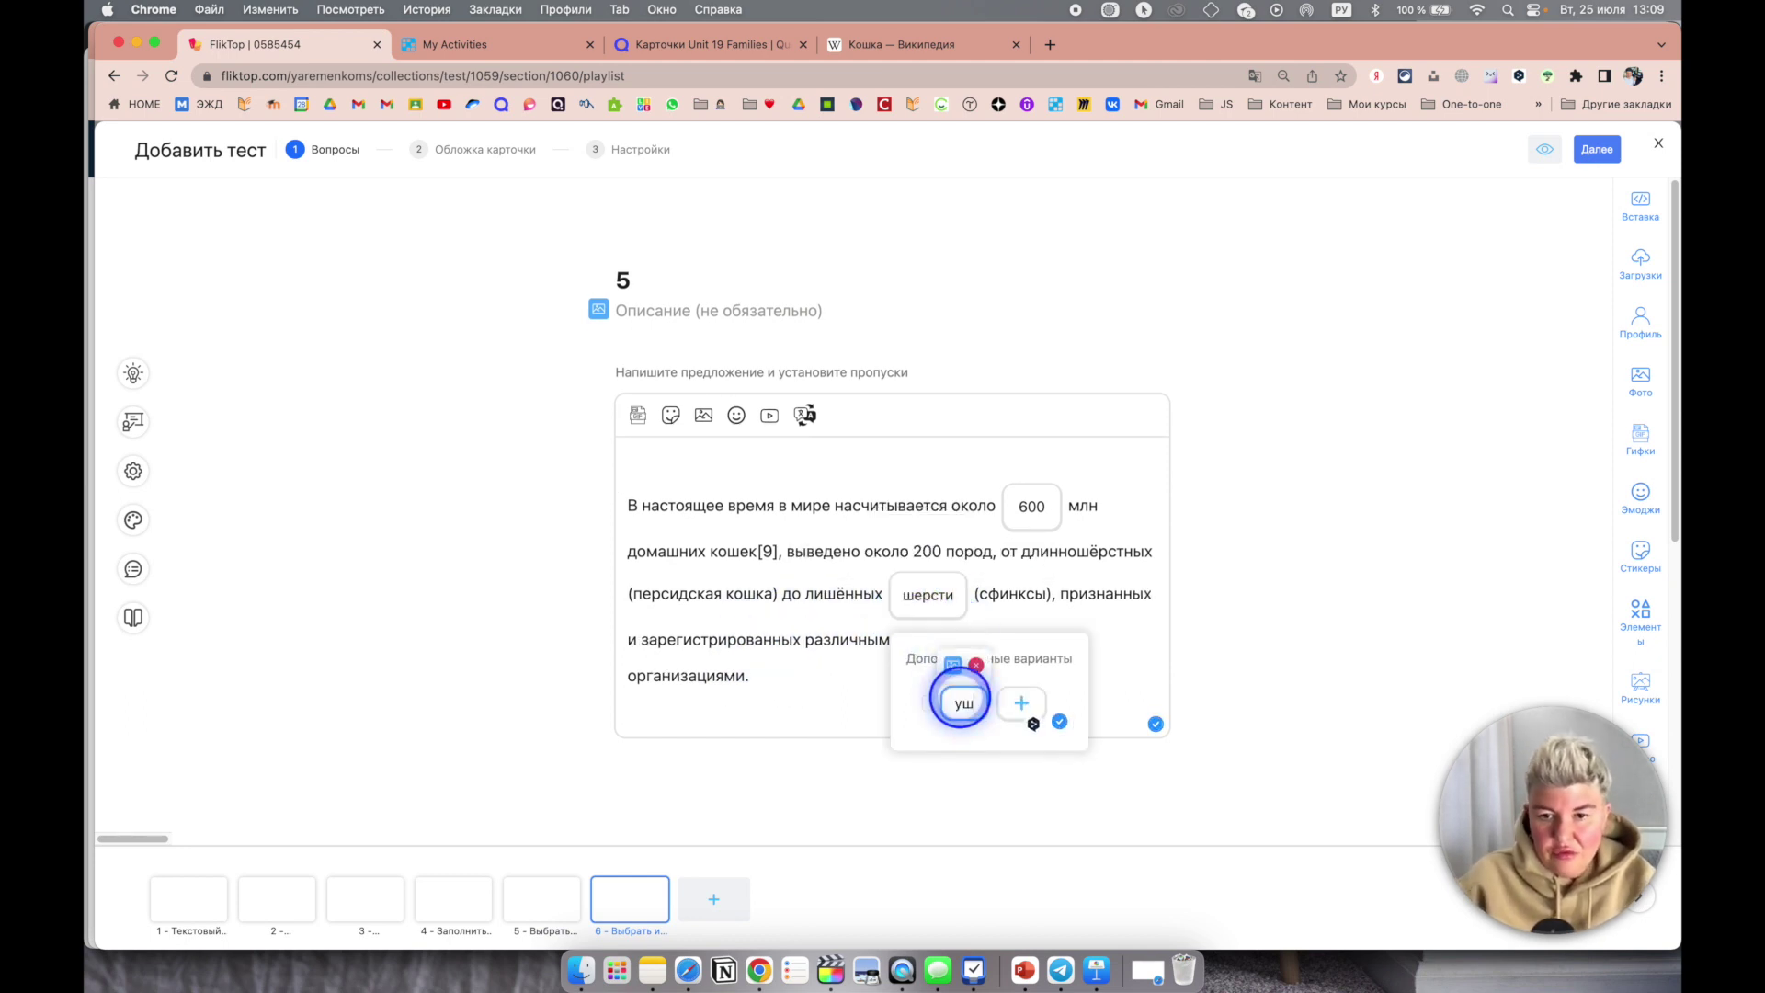
click(1032, 703)
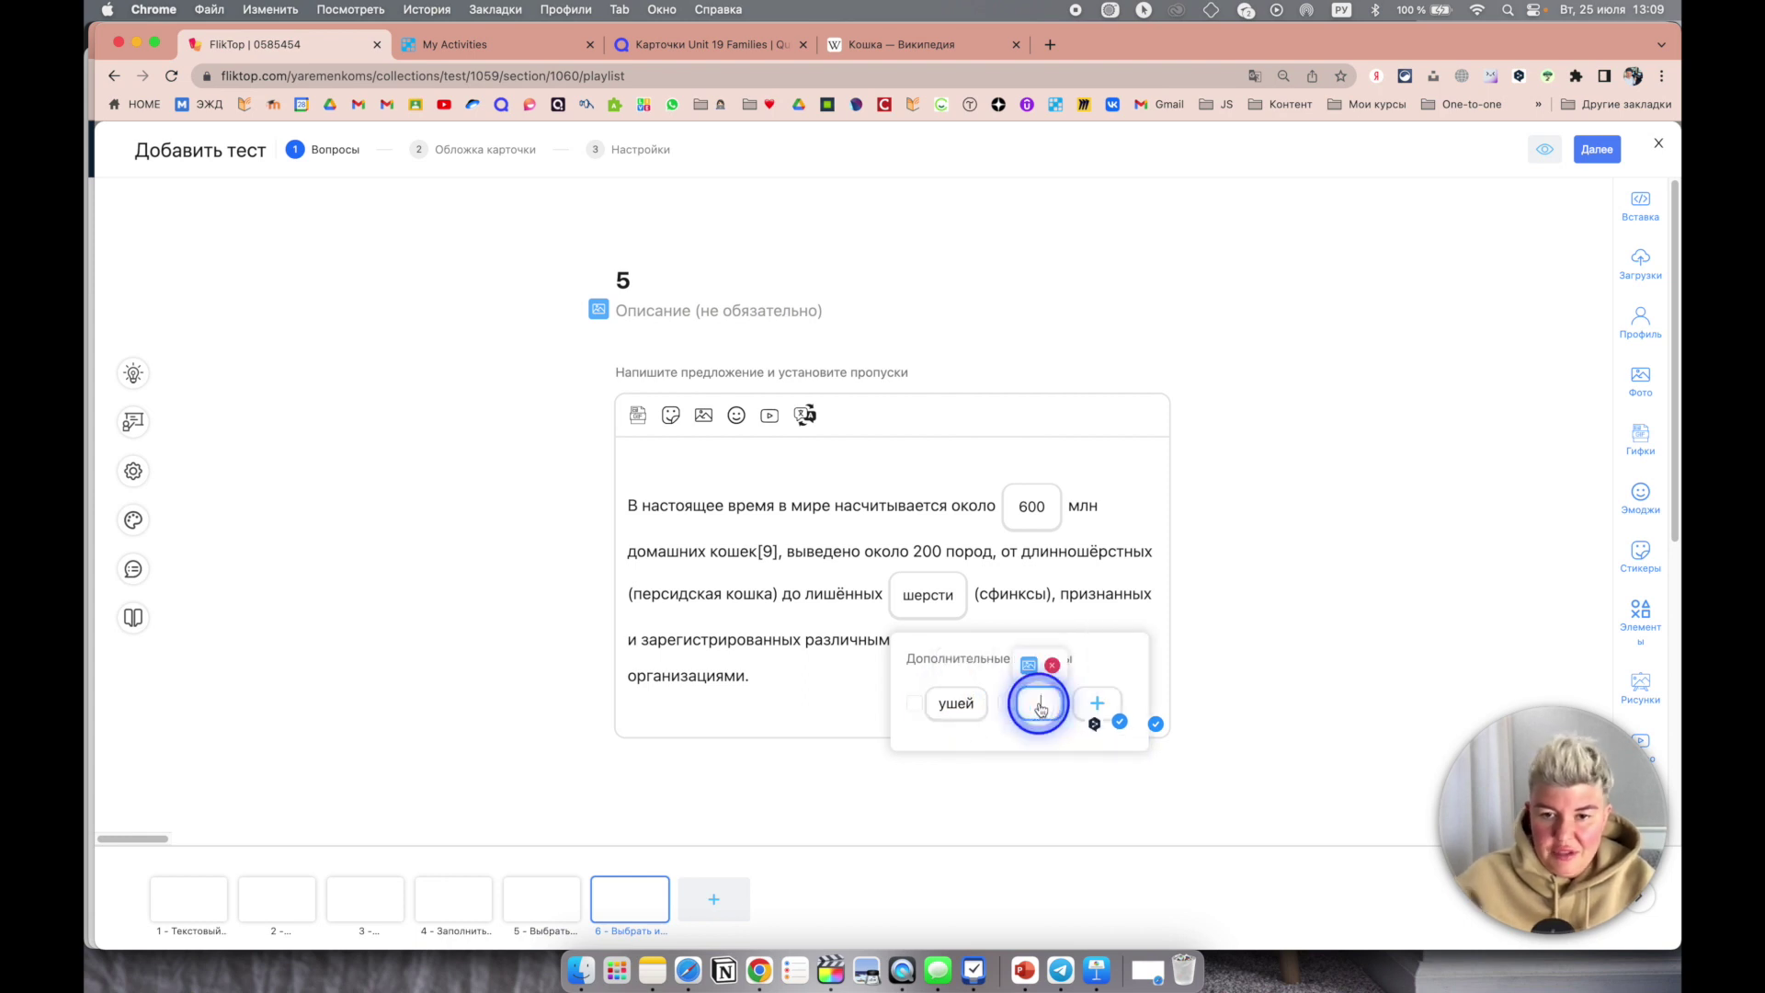
text(когтей)
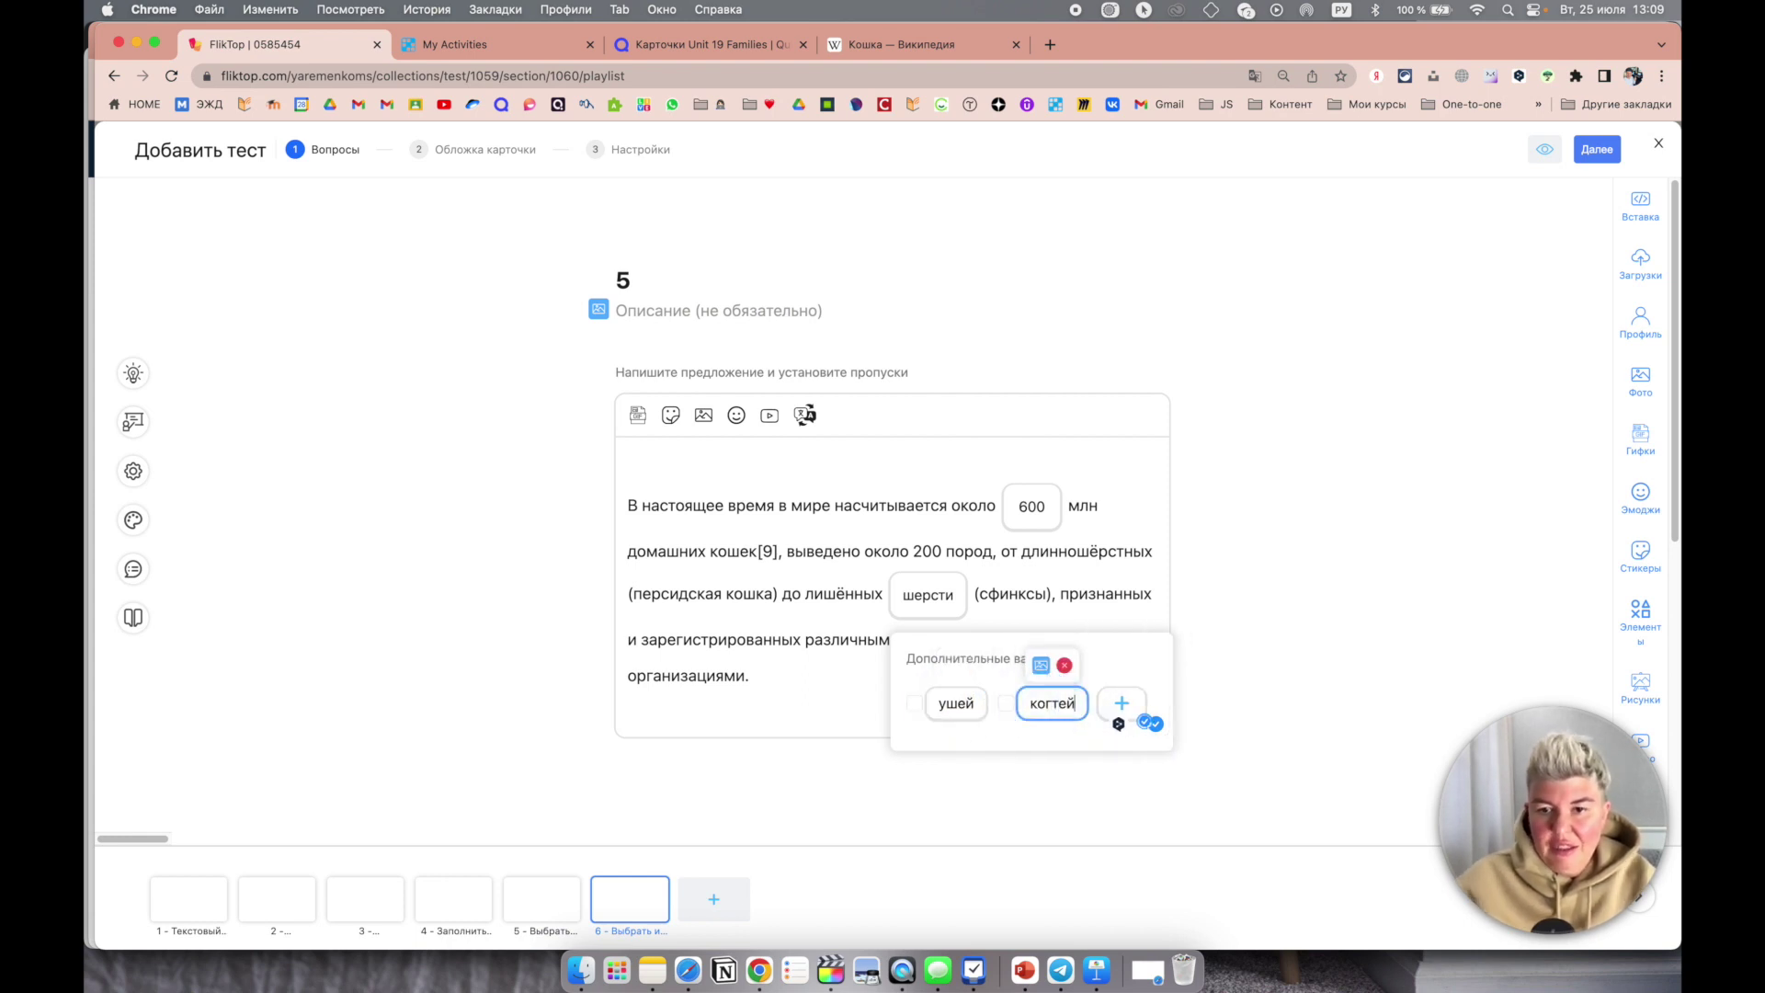
click(919, 706)
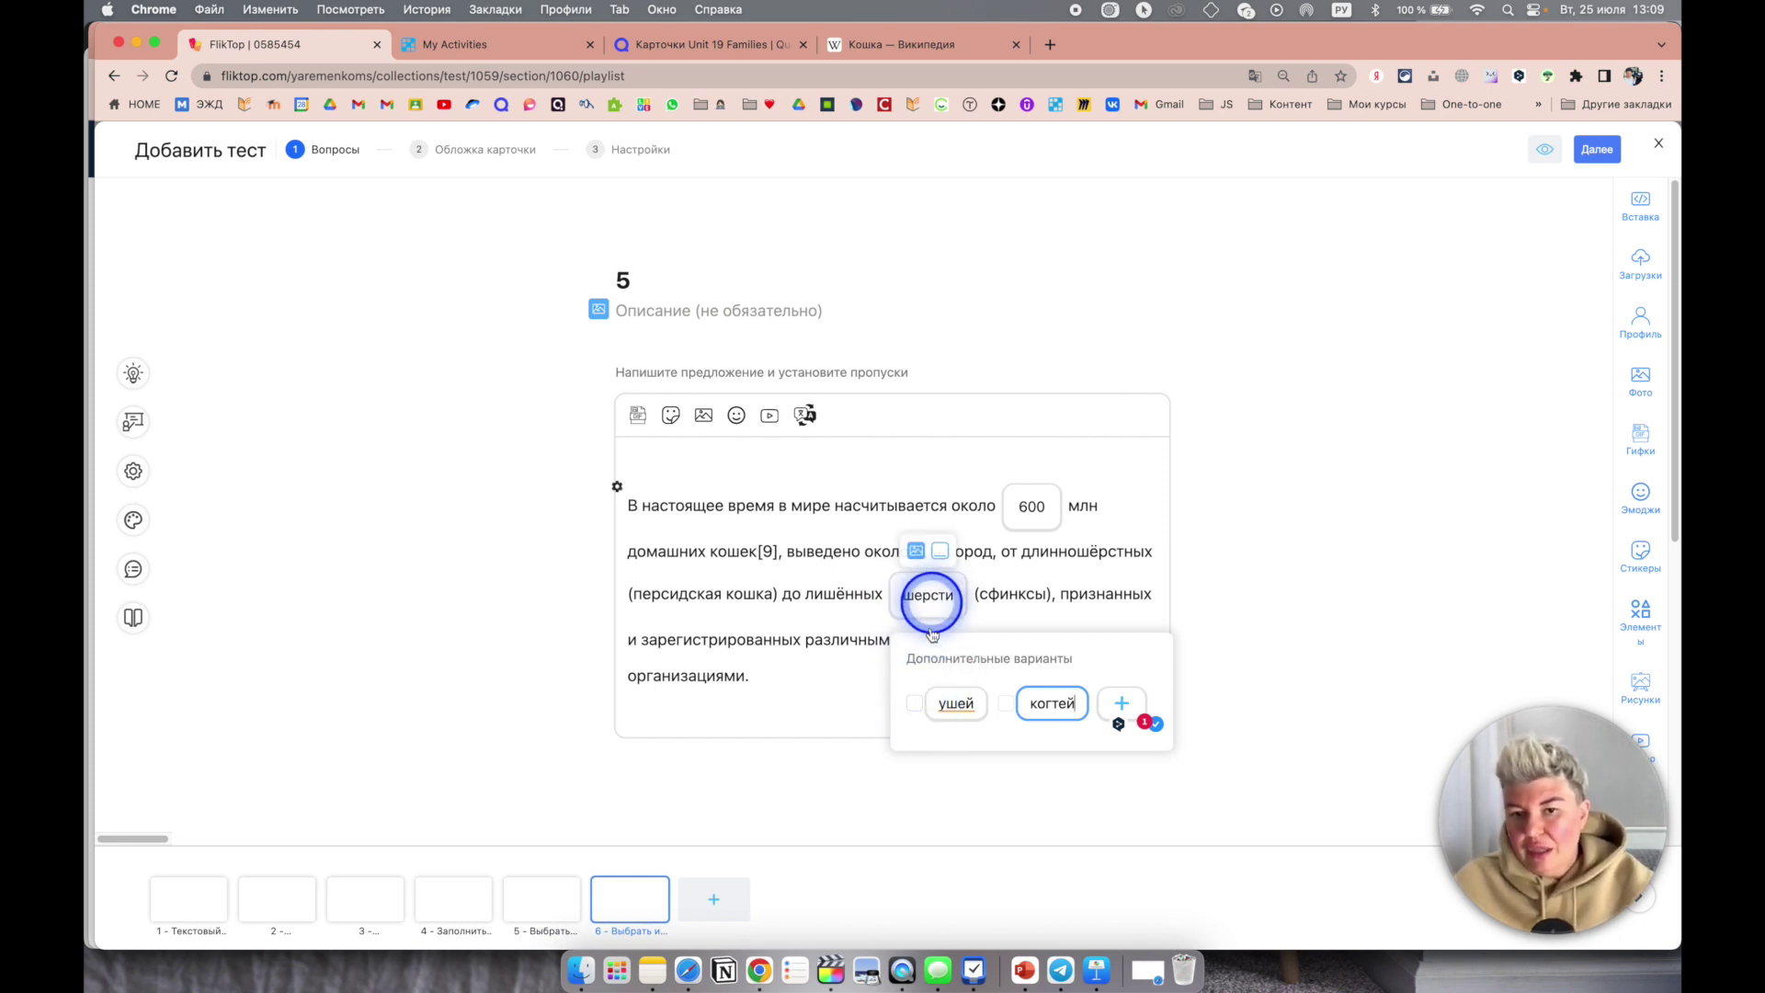
Step: Preview the current slide, select "600" and "шерсти" for the gaps, check the answer and close the preview
click(1545, 149)
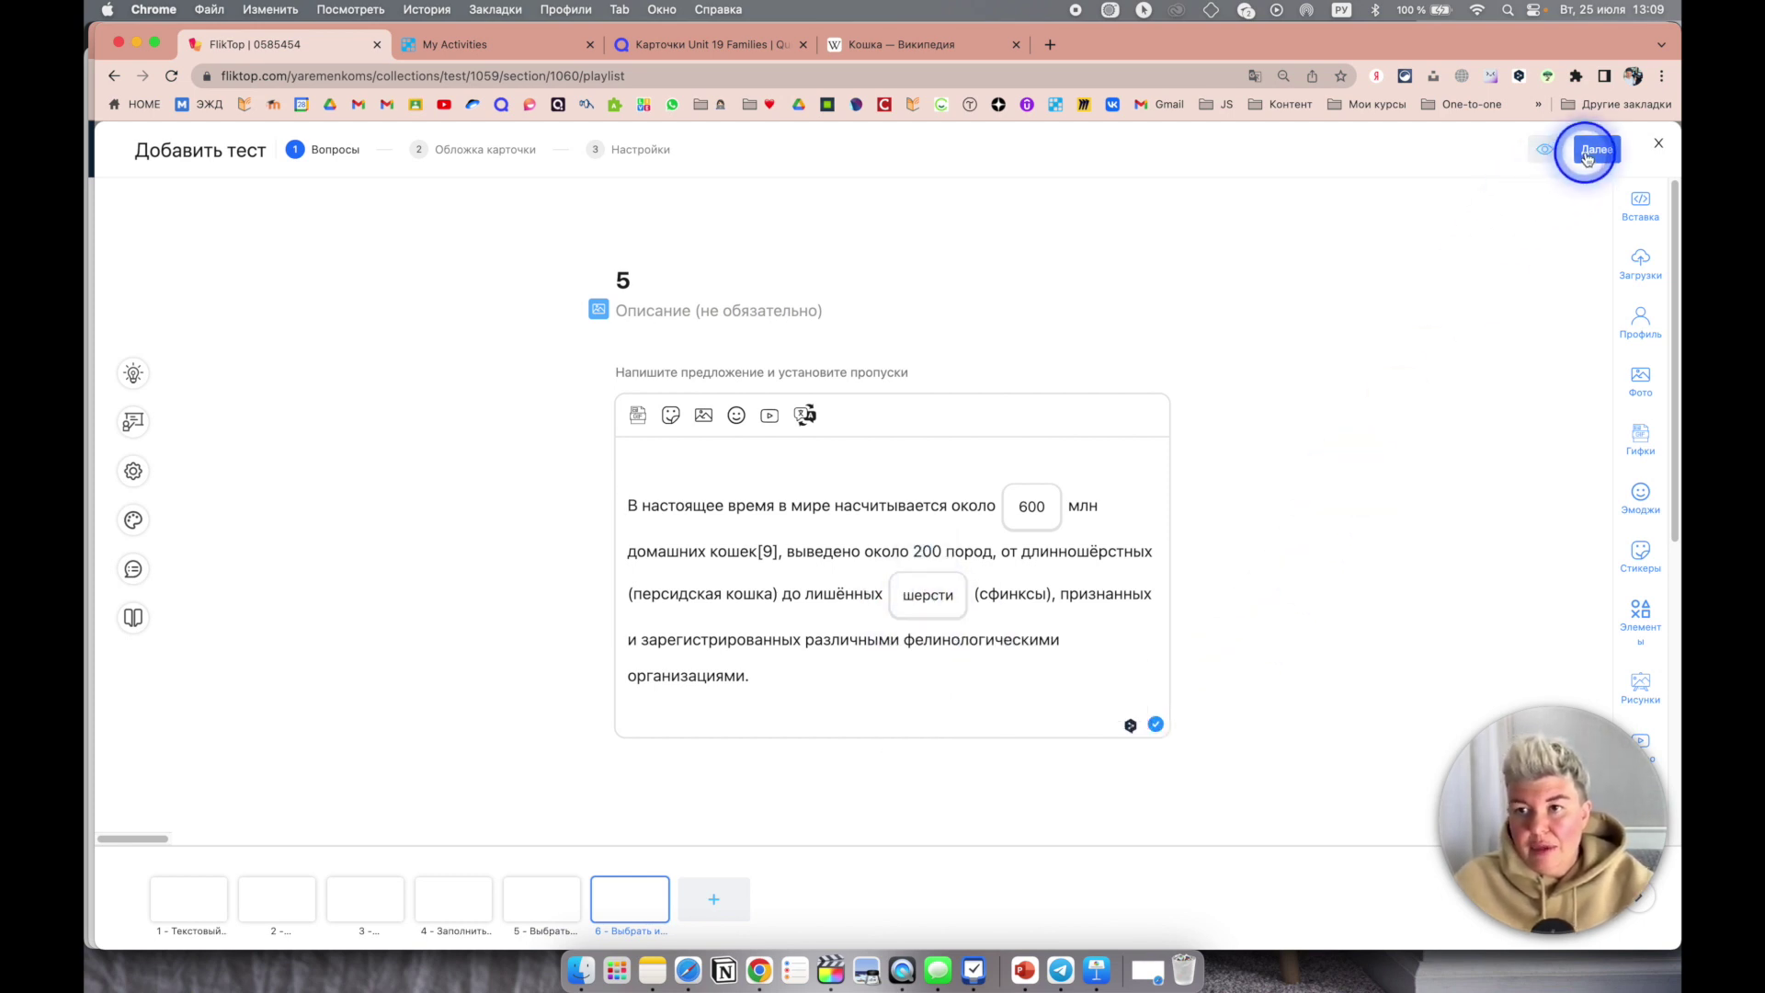
click(1501, 184)
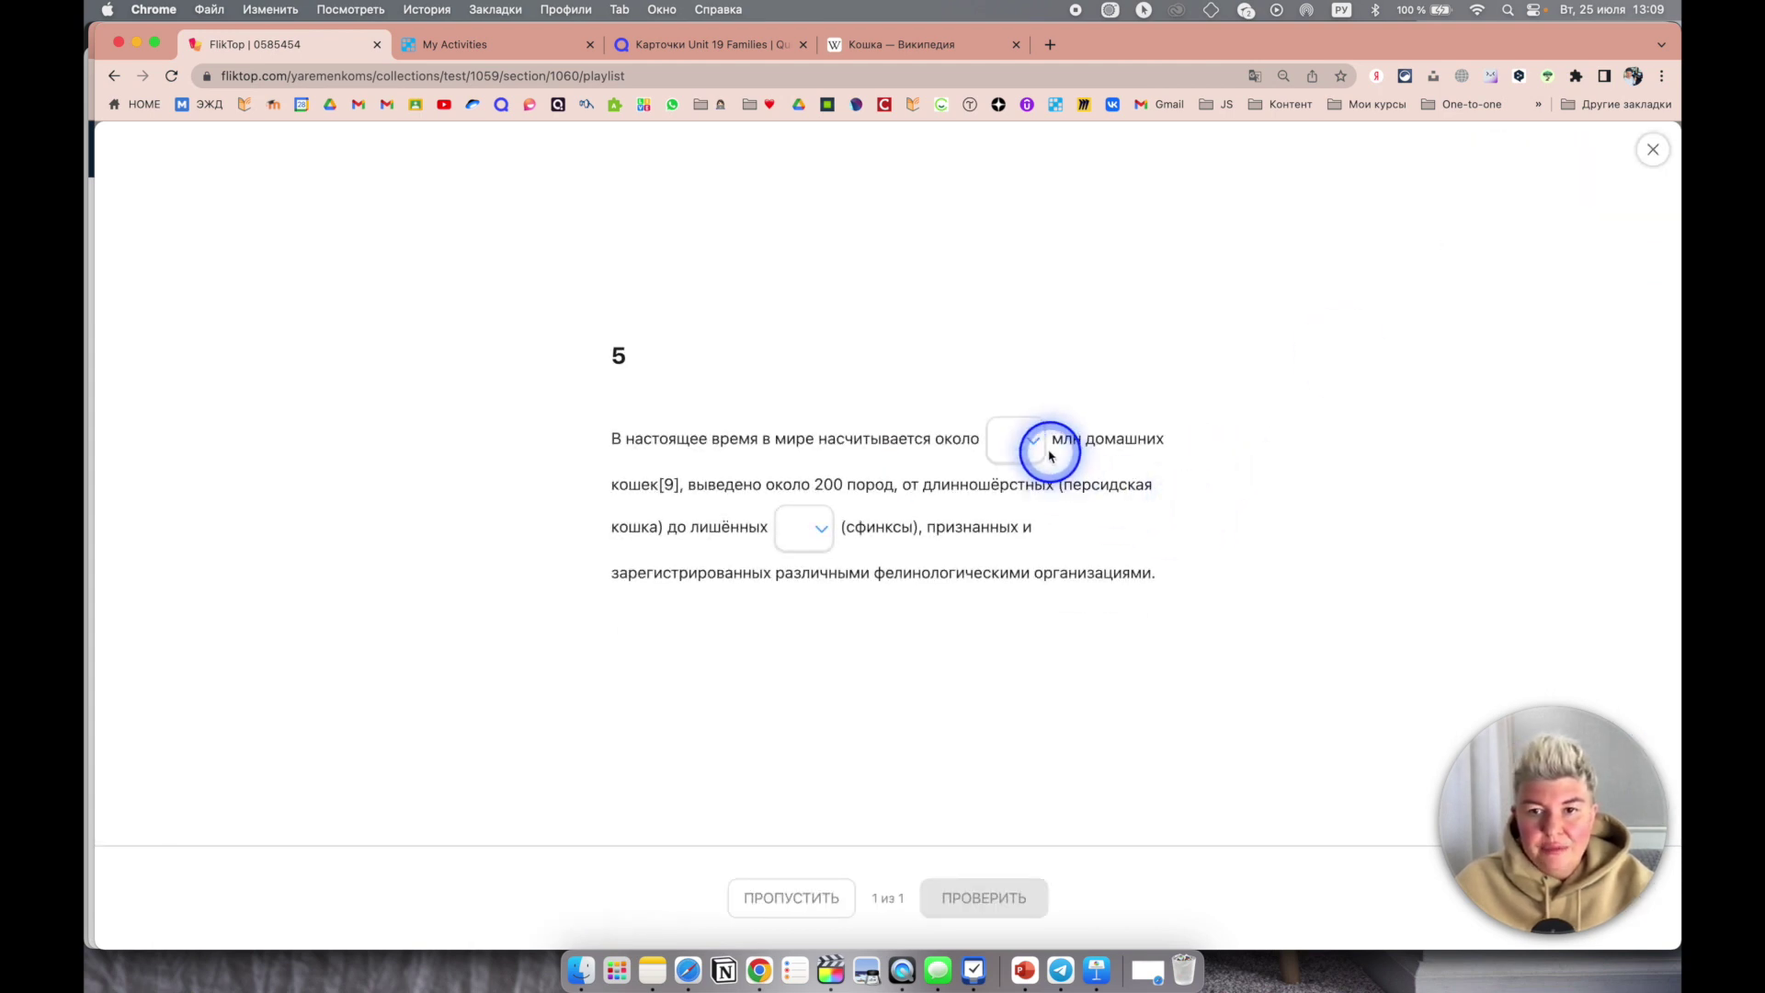
click(1034, 441)
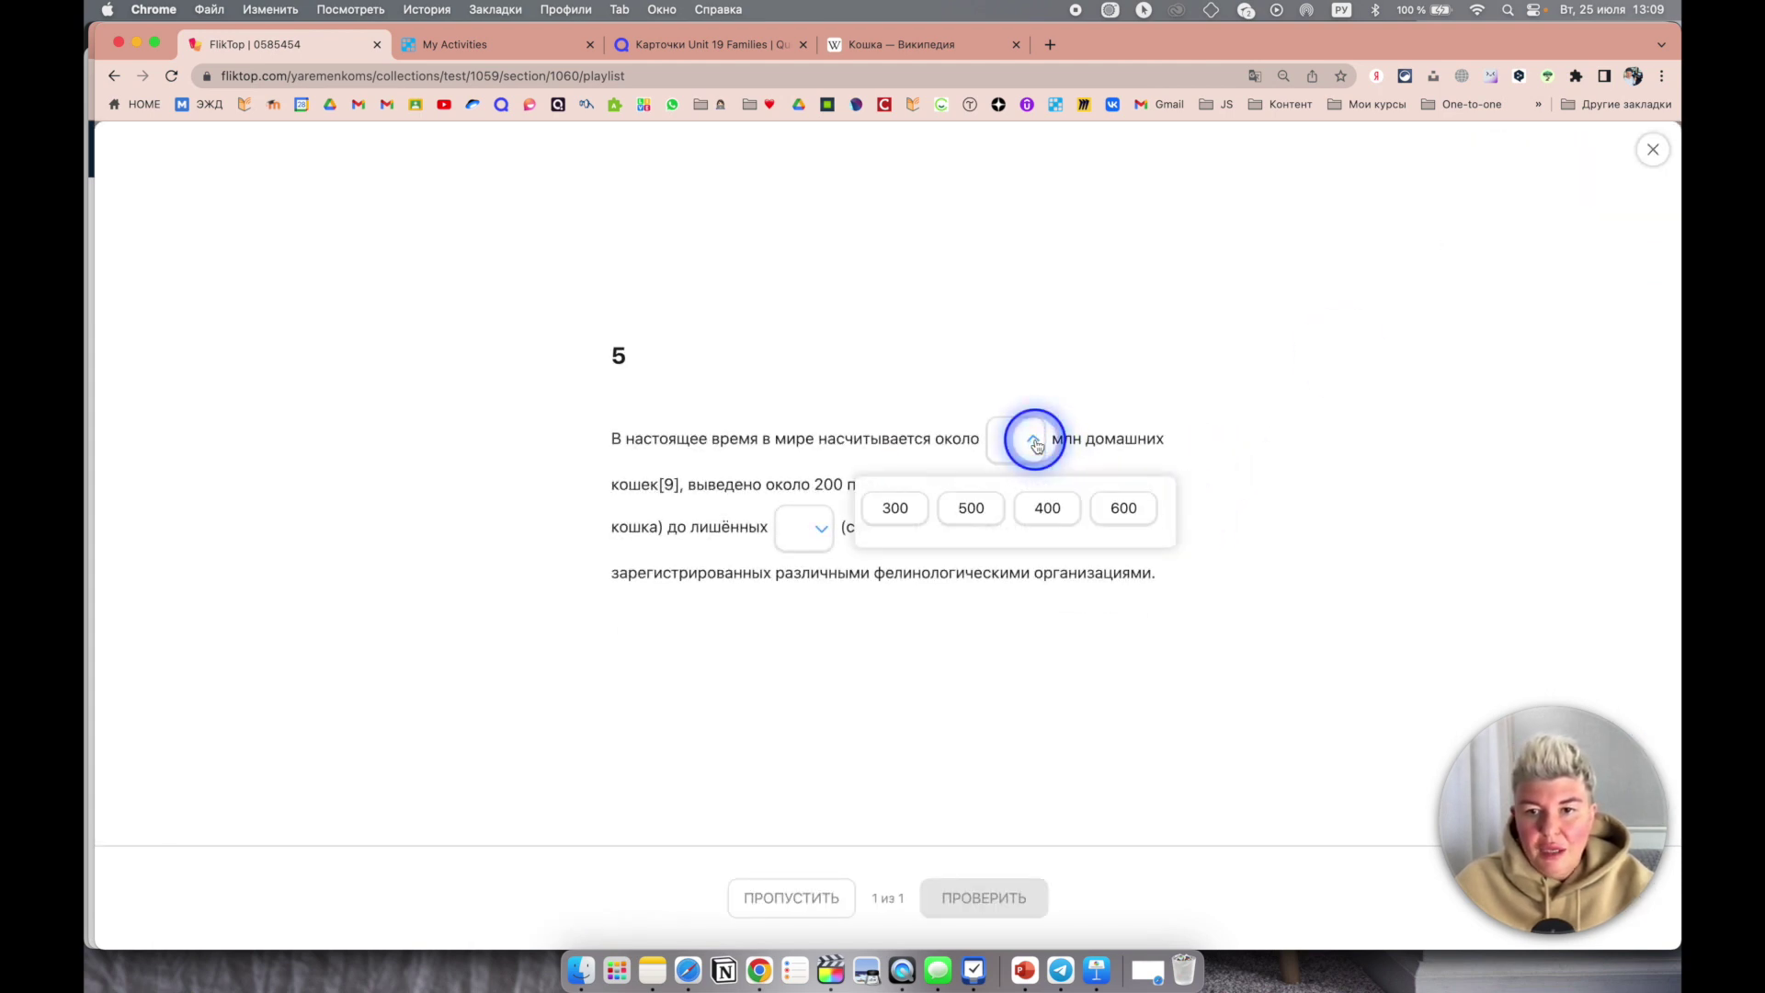
click(1113, 508)
click(925, 533)
click(981, 597)
click(985, 898)
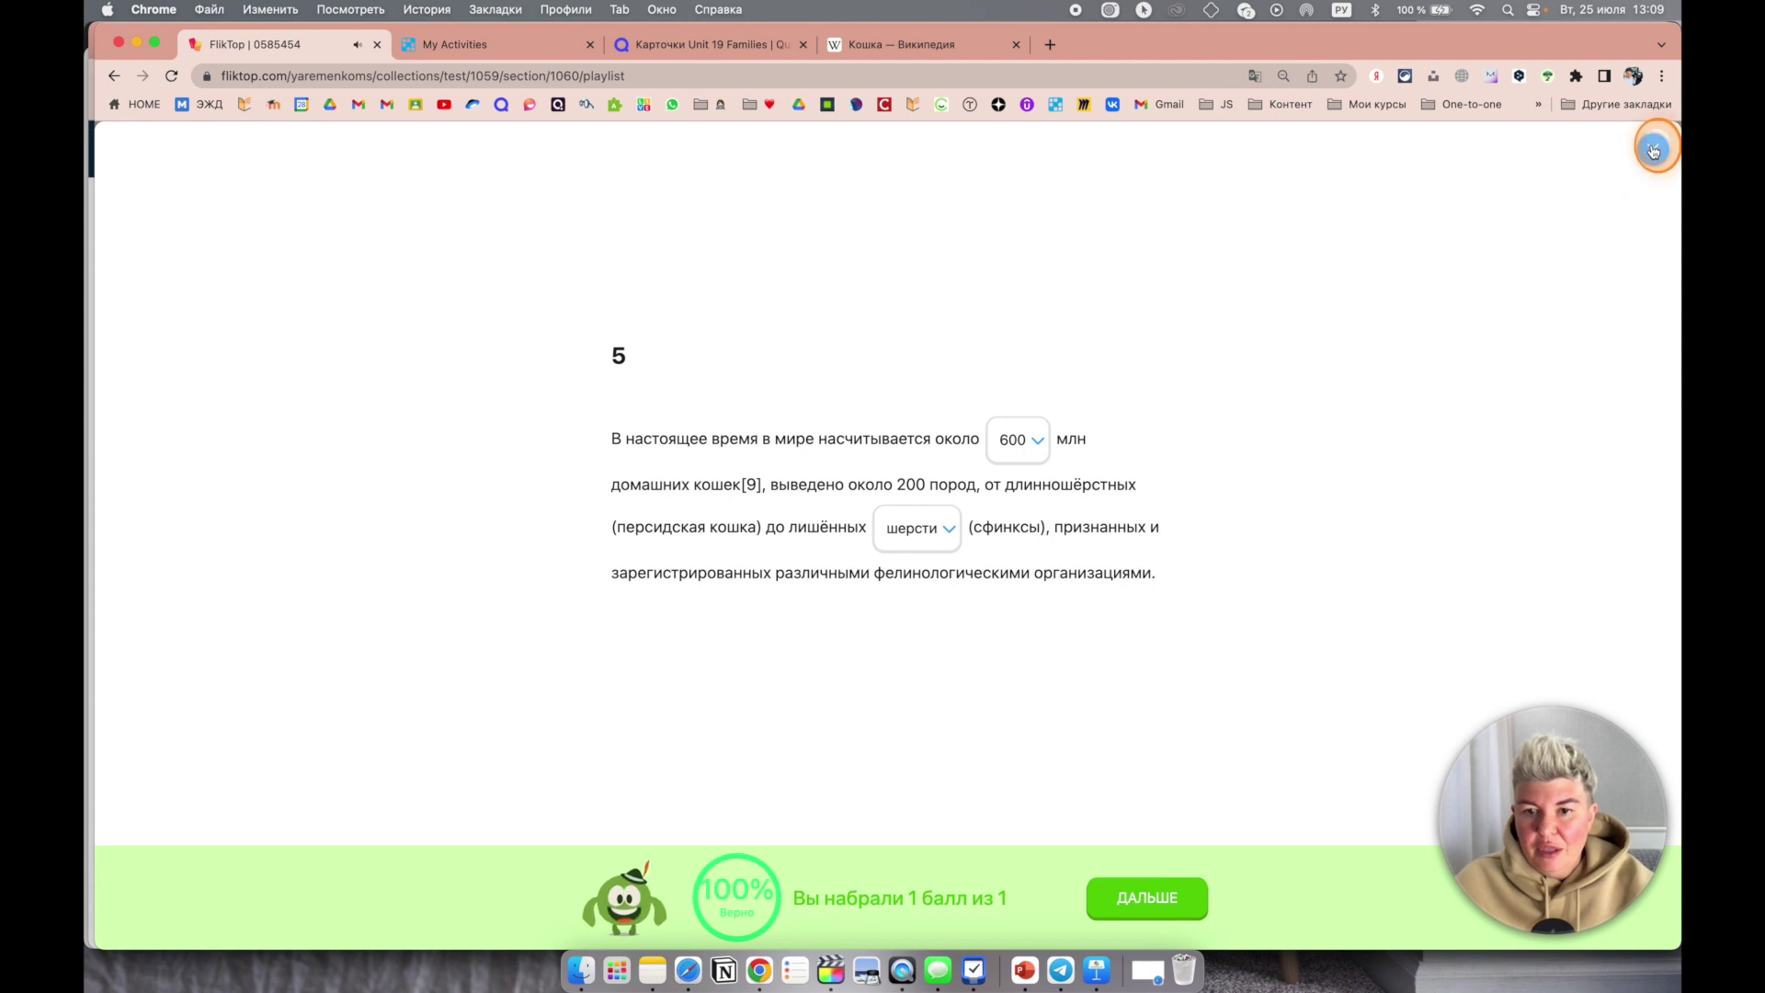
click(1652, 150)
Step: Add a "Вписать верный вариант" question titled "6" and insert the same domestic cat paragraph as its text
click(731, 896)
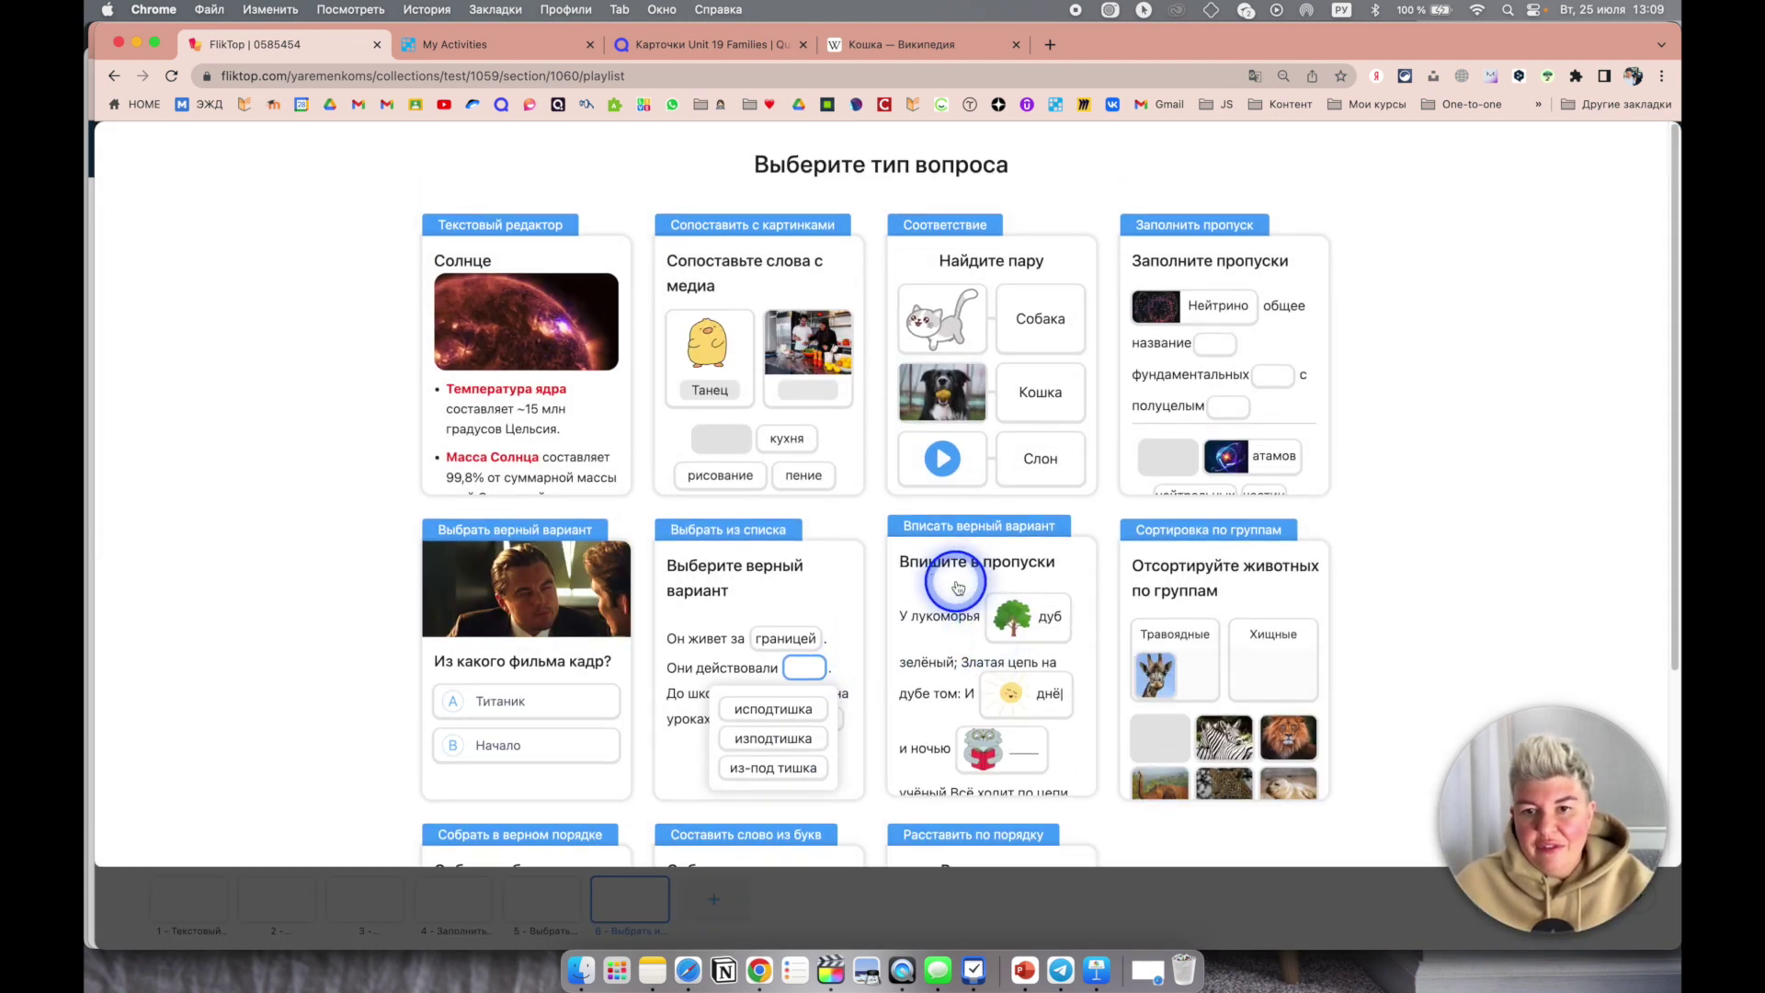
click(957, 588)
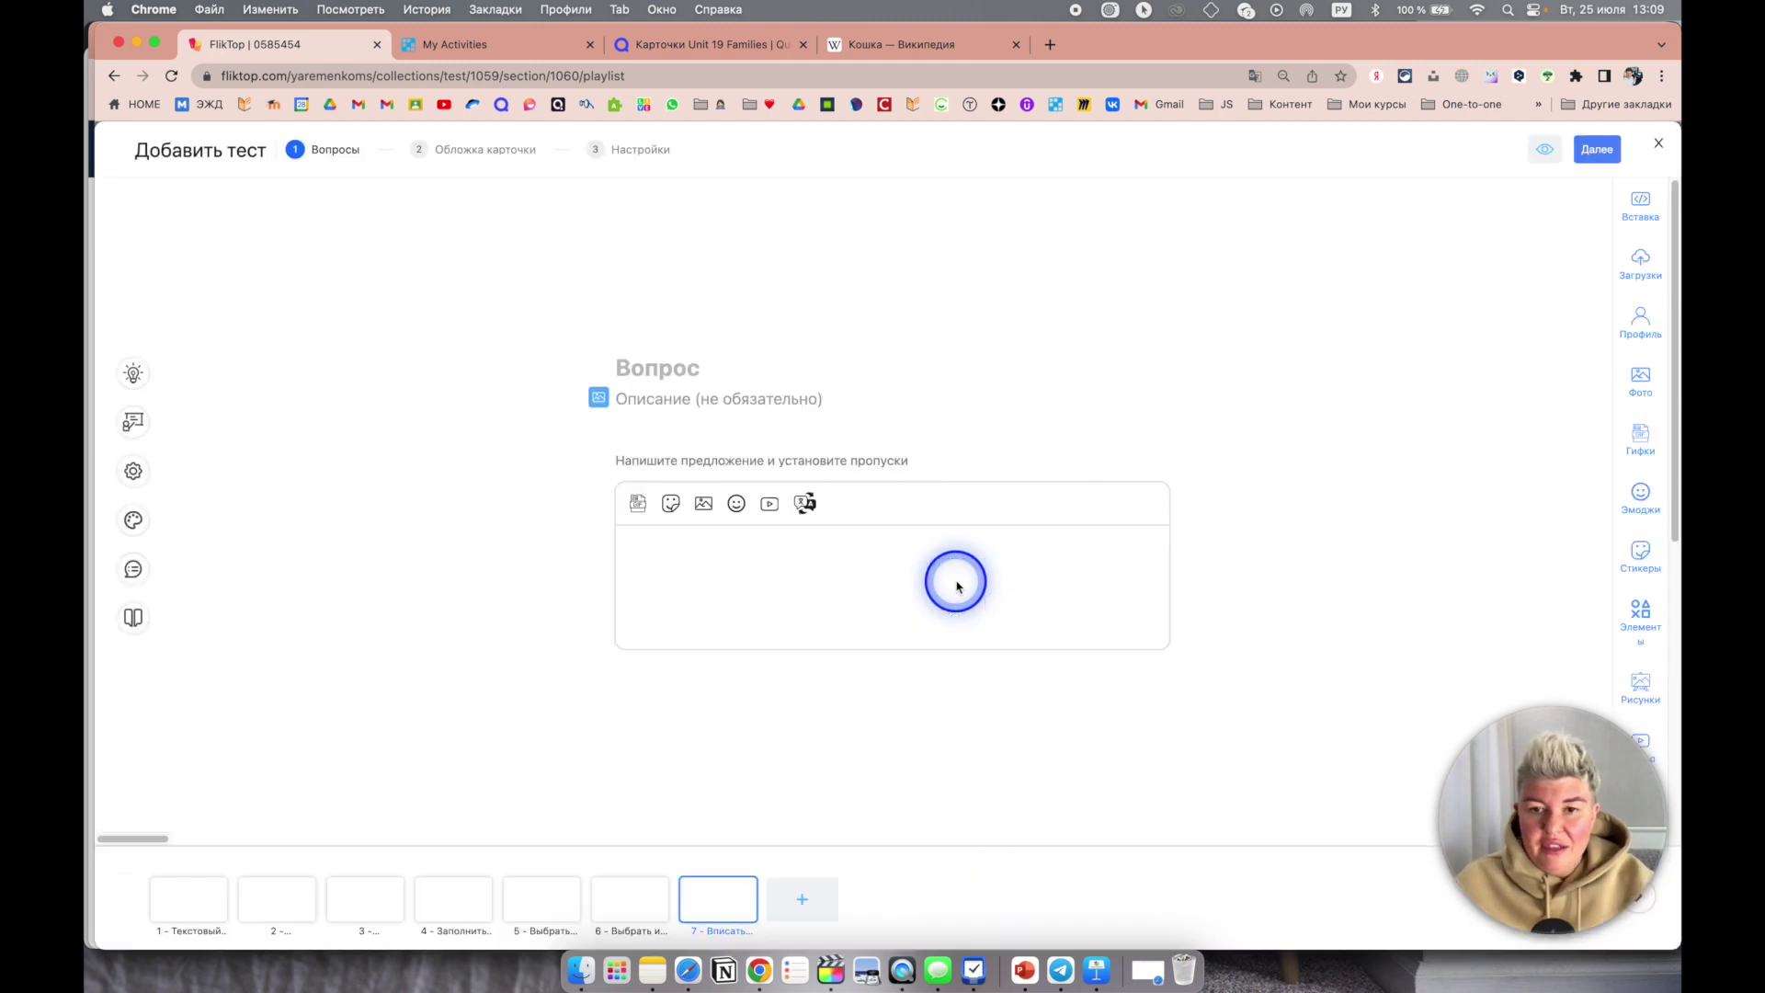
click(696, 368)
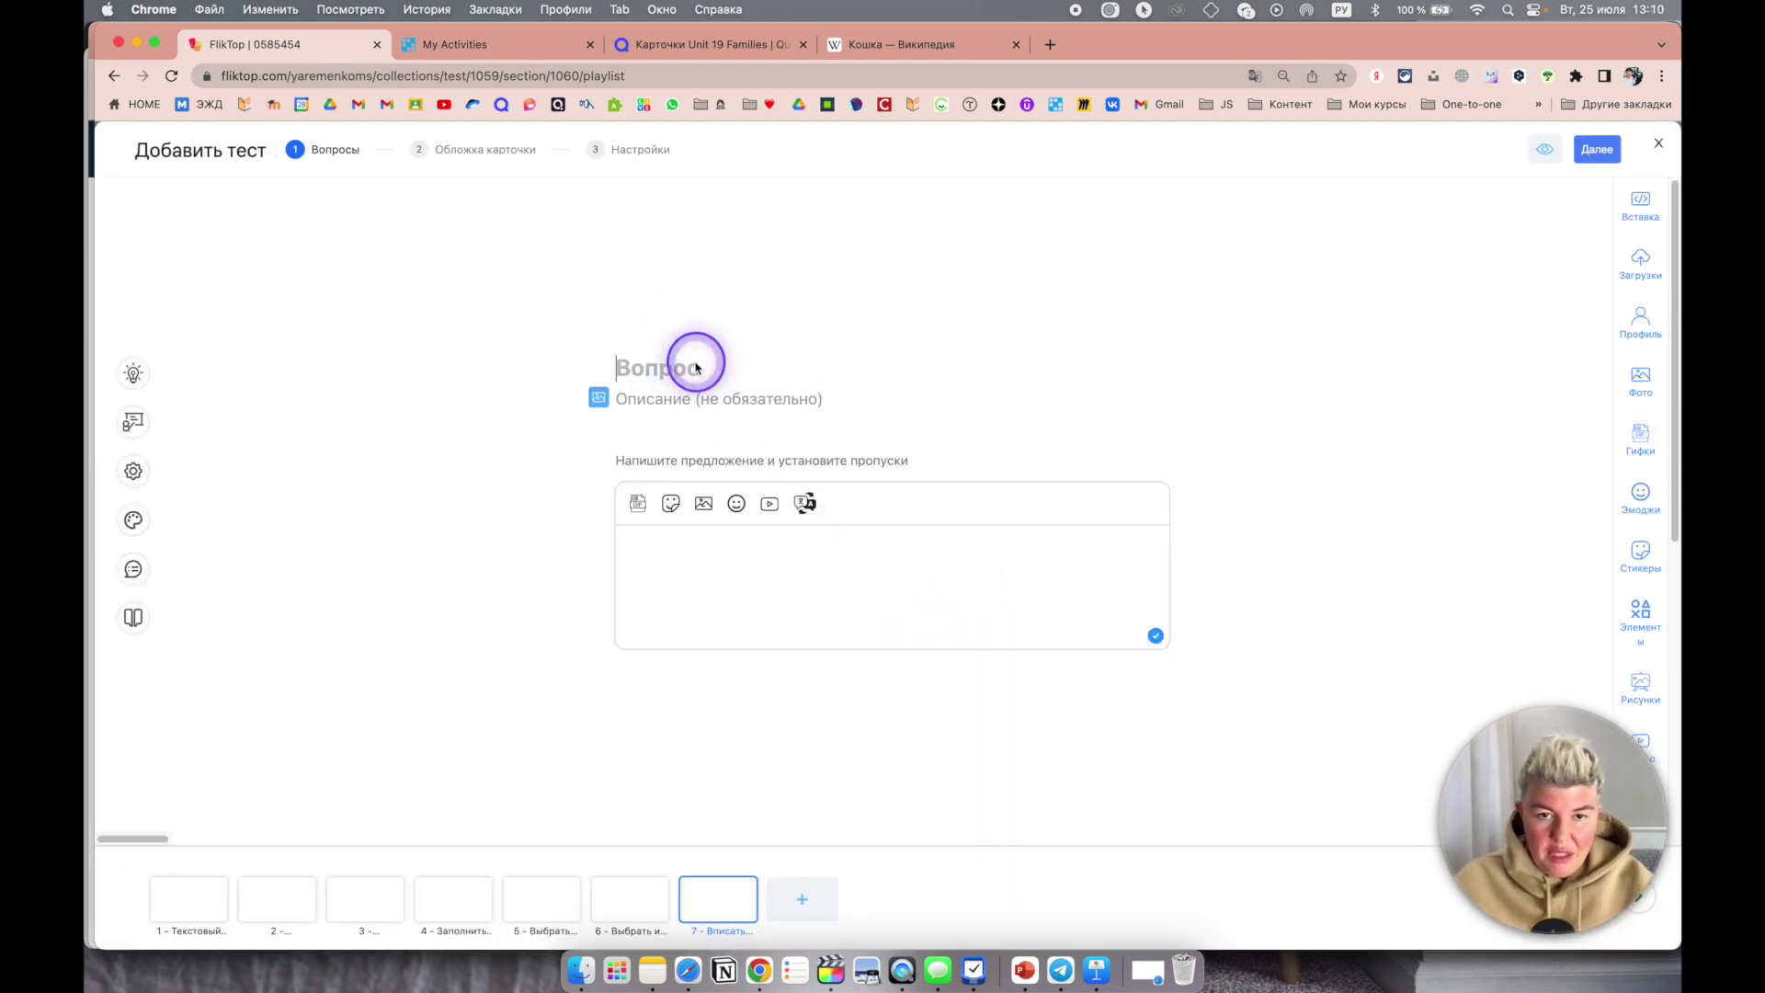
text(6)
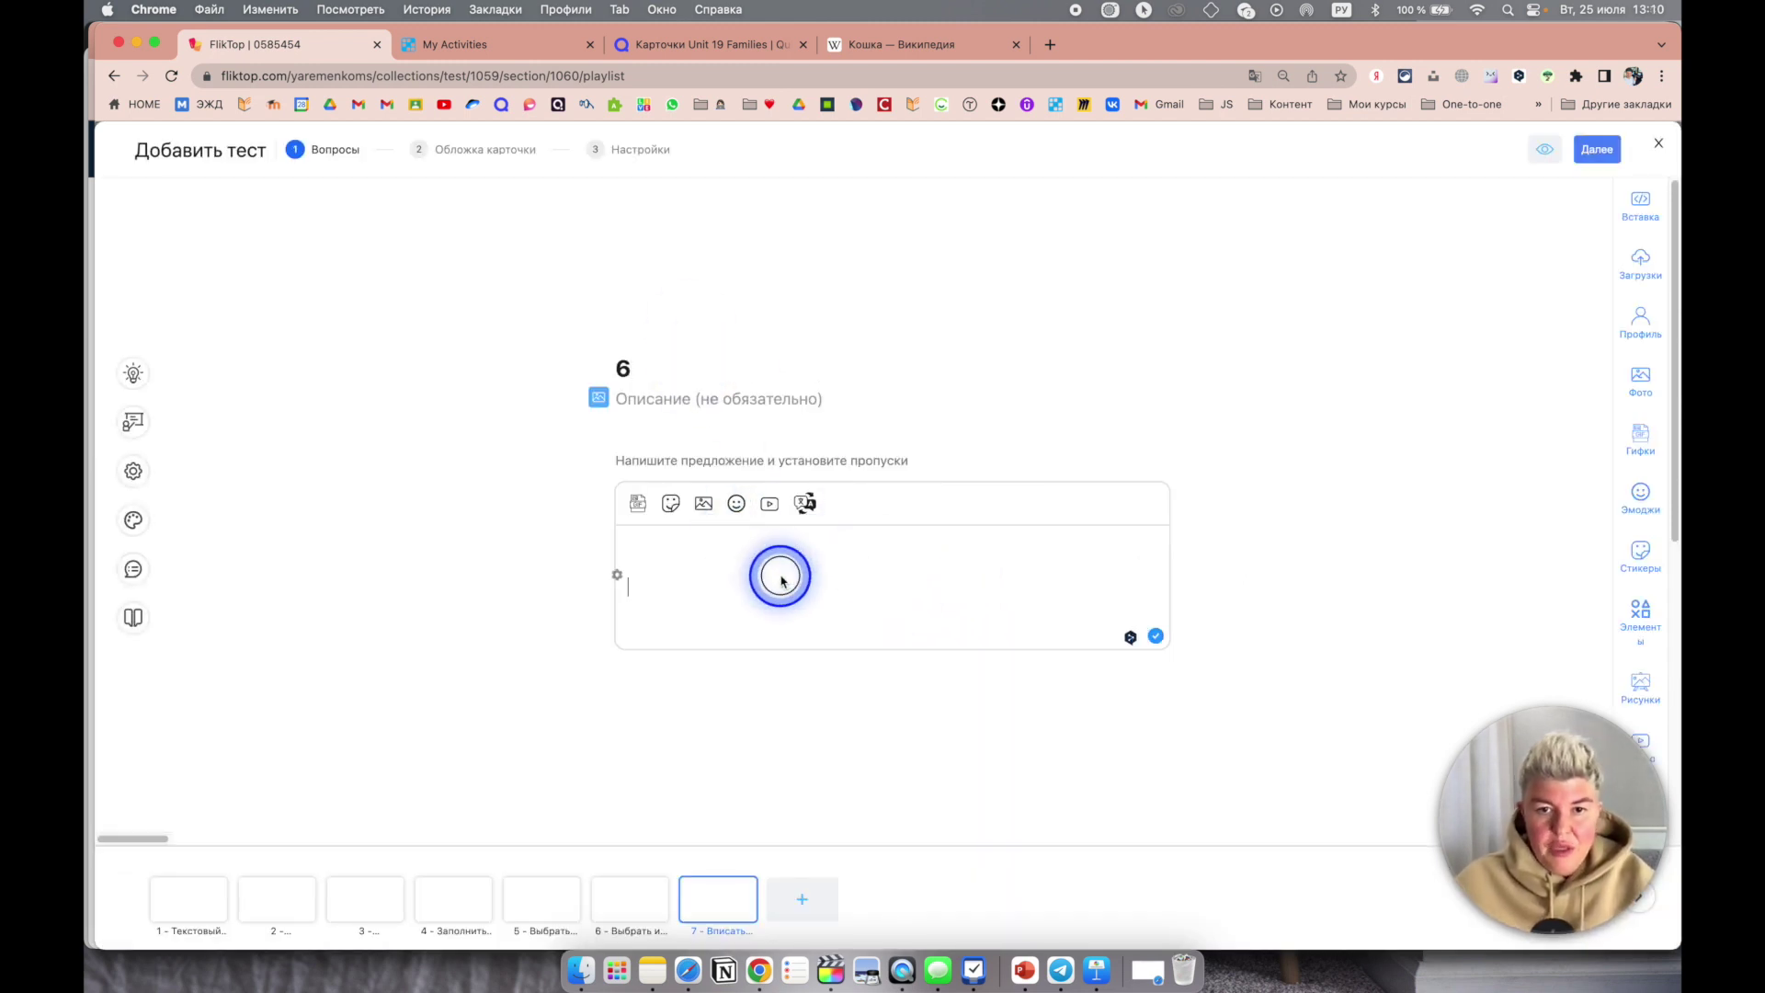
text(В настоящее время в мире насчитывается около 600 млн домашних кошек[9], выведено около 200 пород, от длинношёрстных (персидская кошка) до лишённых шерсти (сфинксы), признанных и зарегистрированных различными фелинологическими организациями.)
Step: Turn the numbers "600" and "200" in the question 6 text into gaps
double_click(1015, 516)
click(1042, 481)
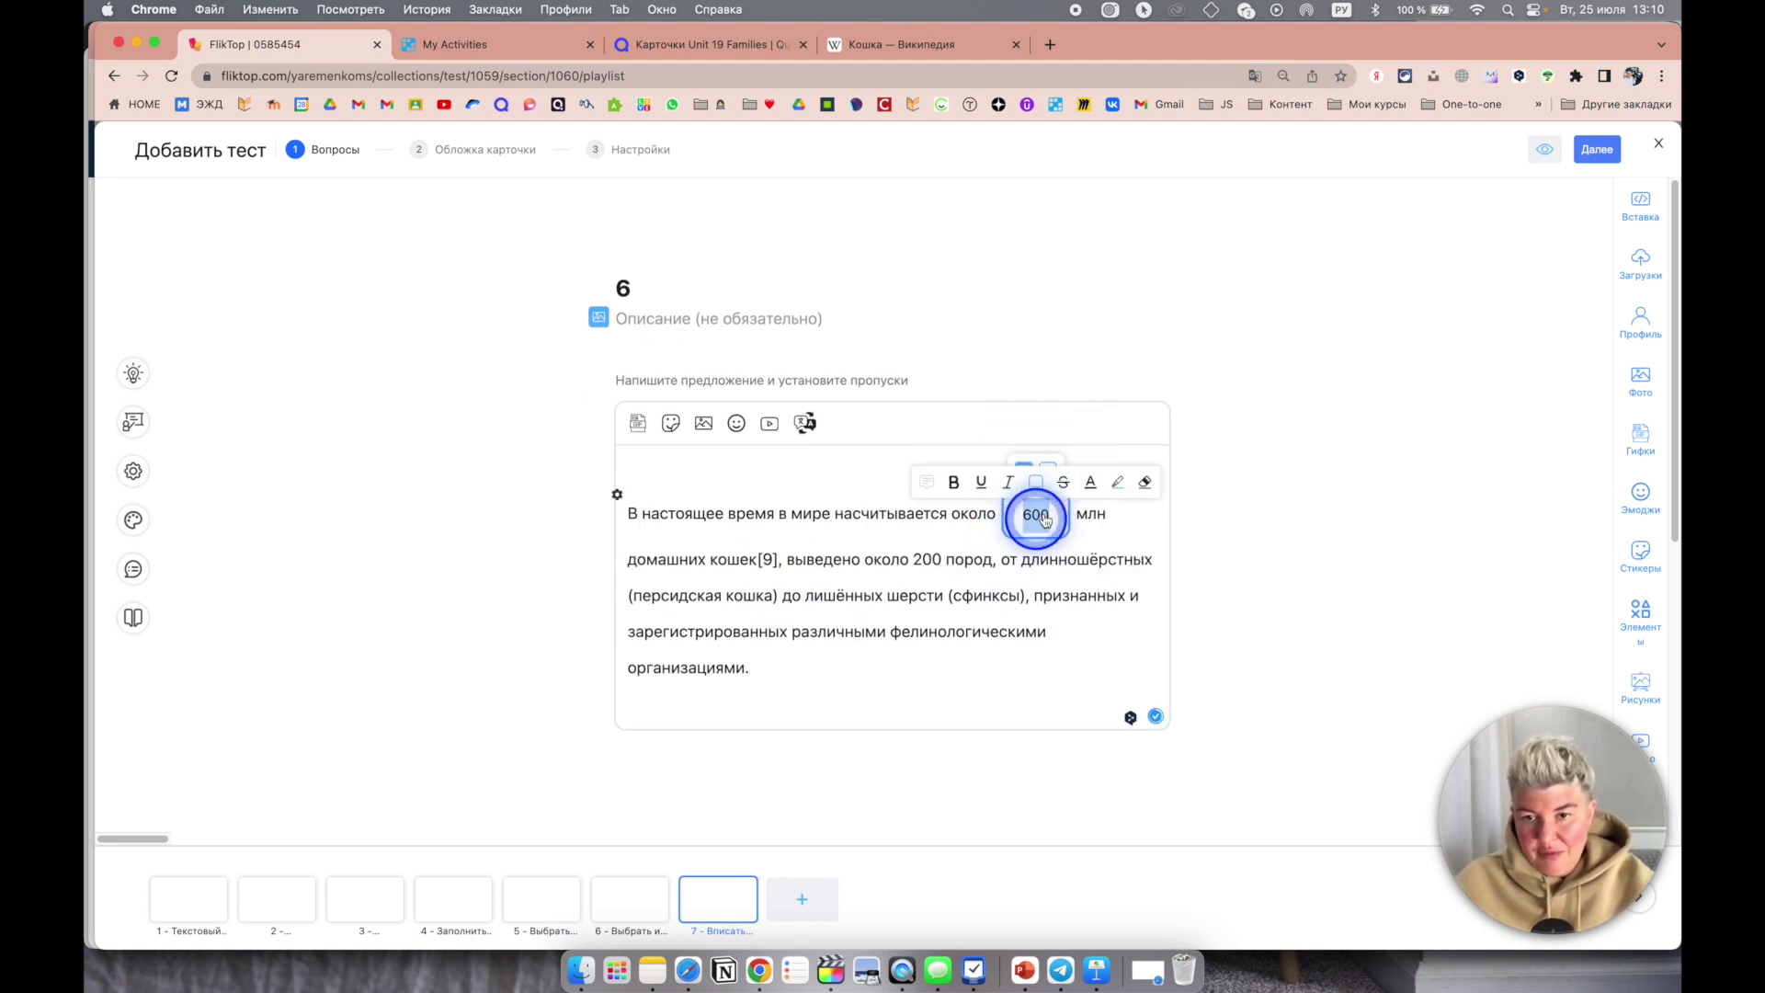
double_click(925, 559)
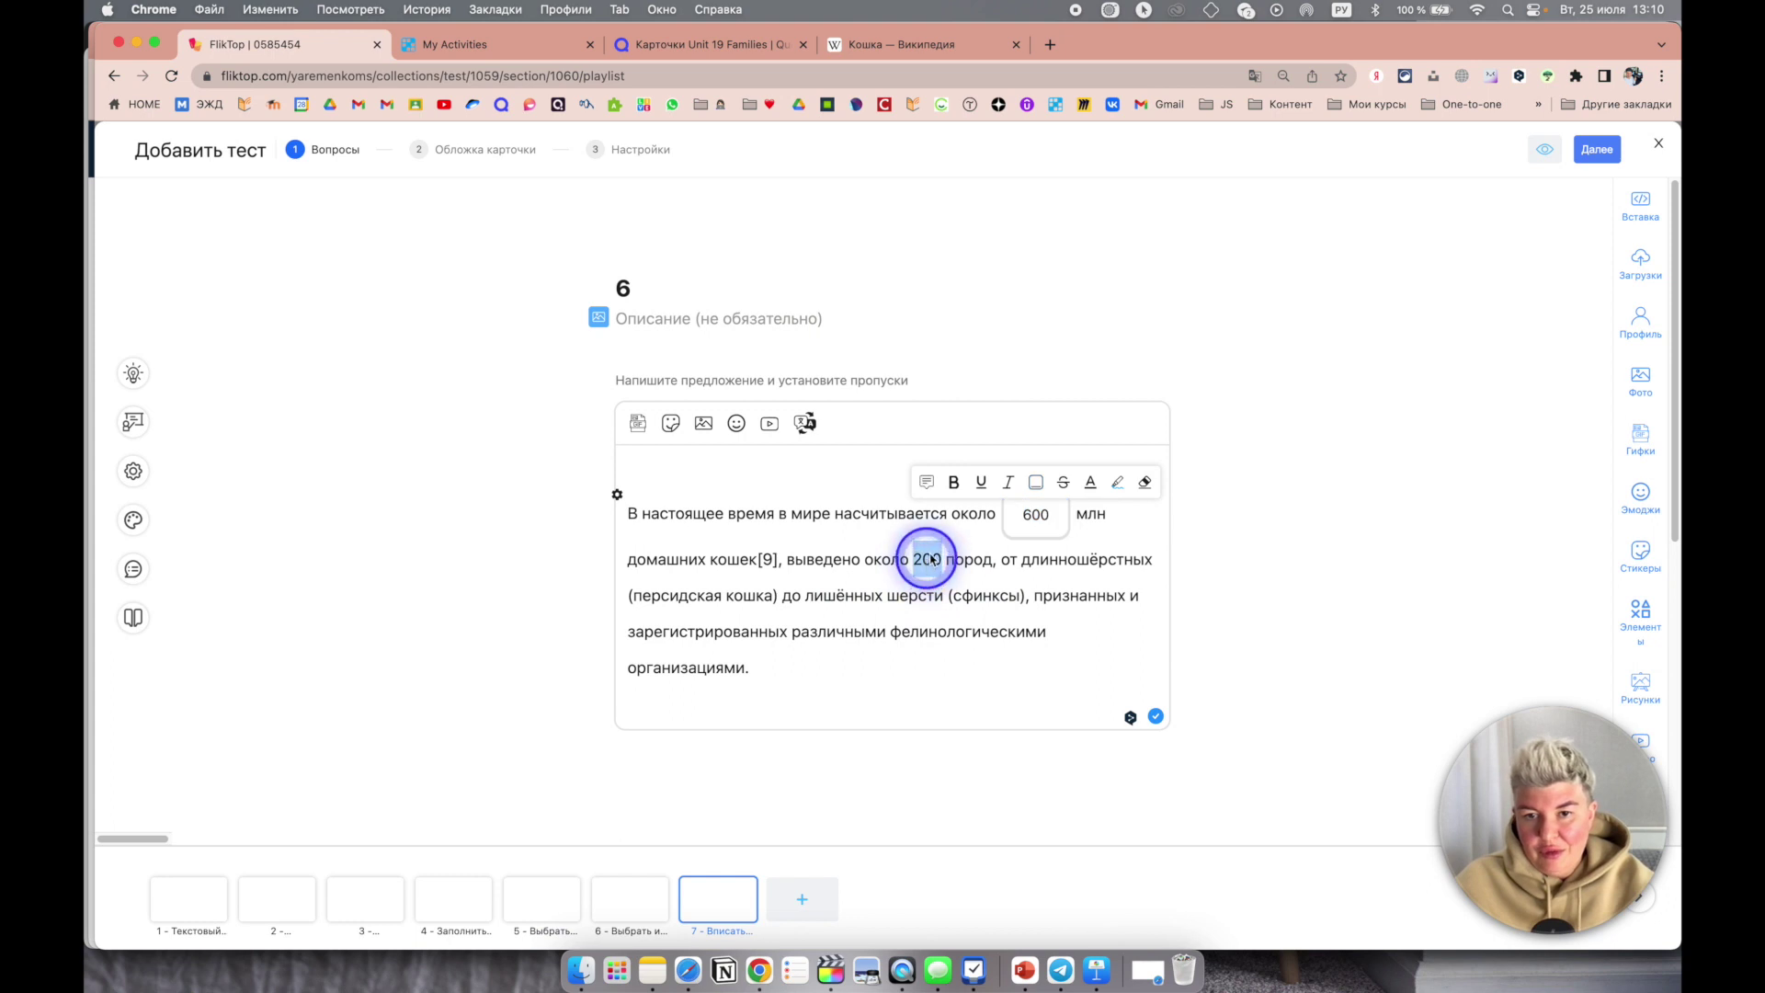
click(929, 526)
Step: Preview the current slide, fill the gaps with 600 and 100, check the answer and close the preview
click(1541, 147)
click(1501, 196)
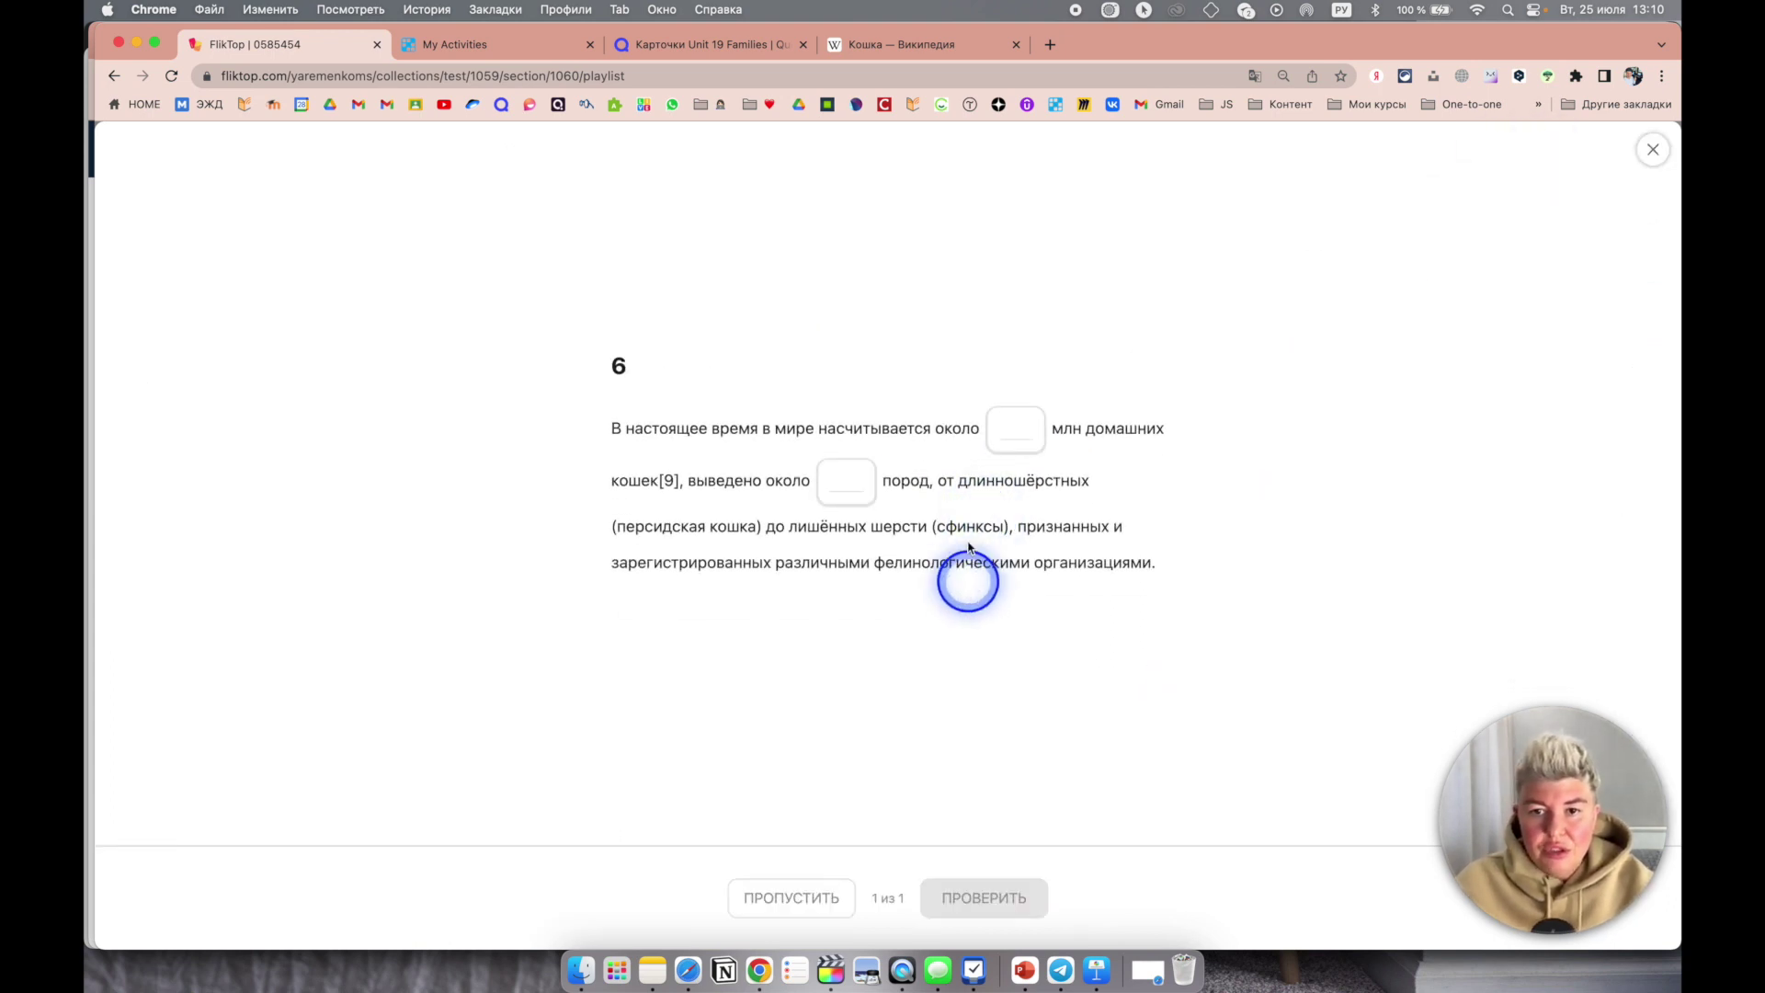
click(1022, 439)
text(600)
click(862, 480)
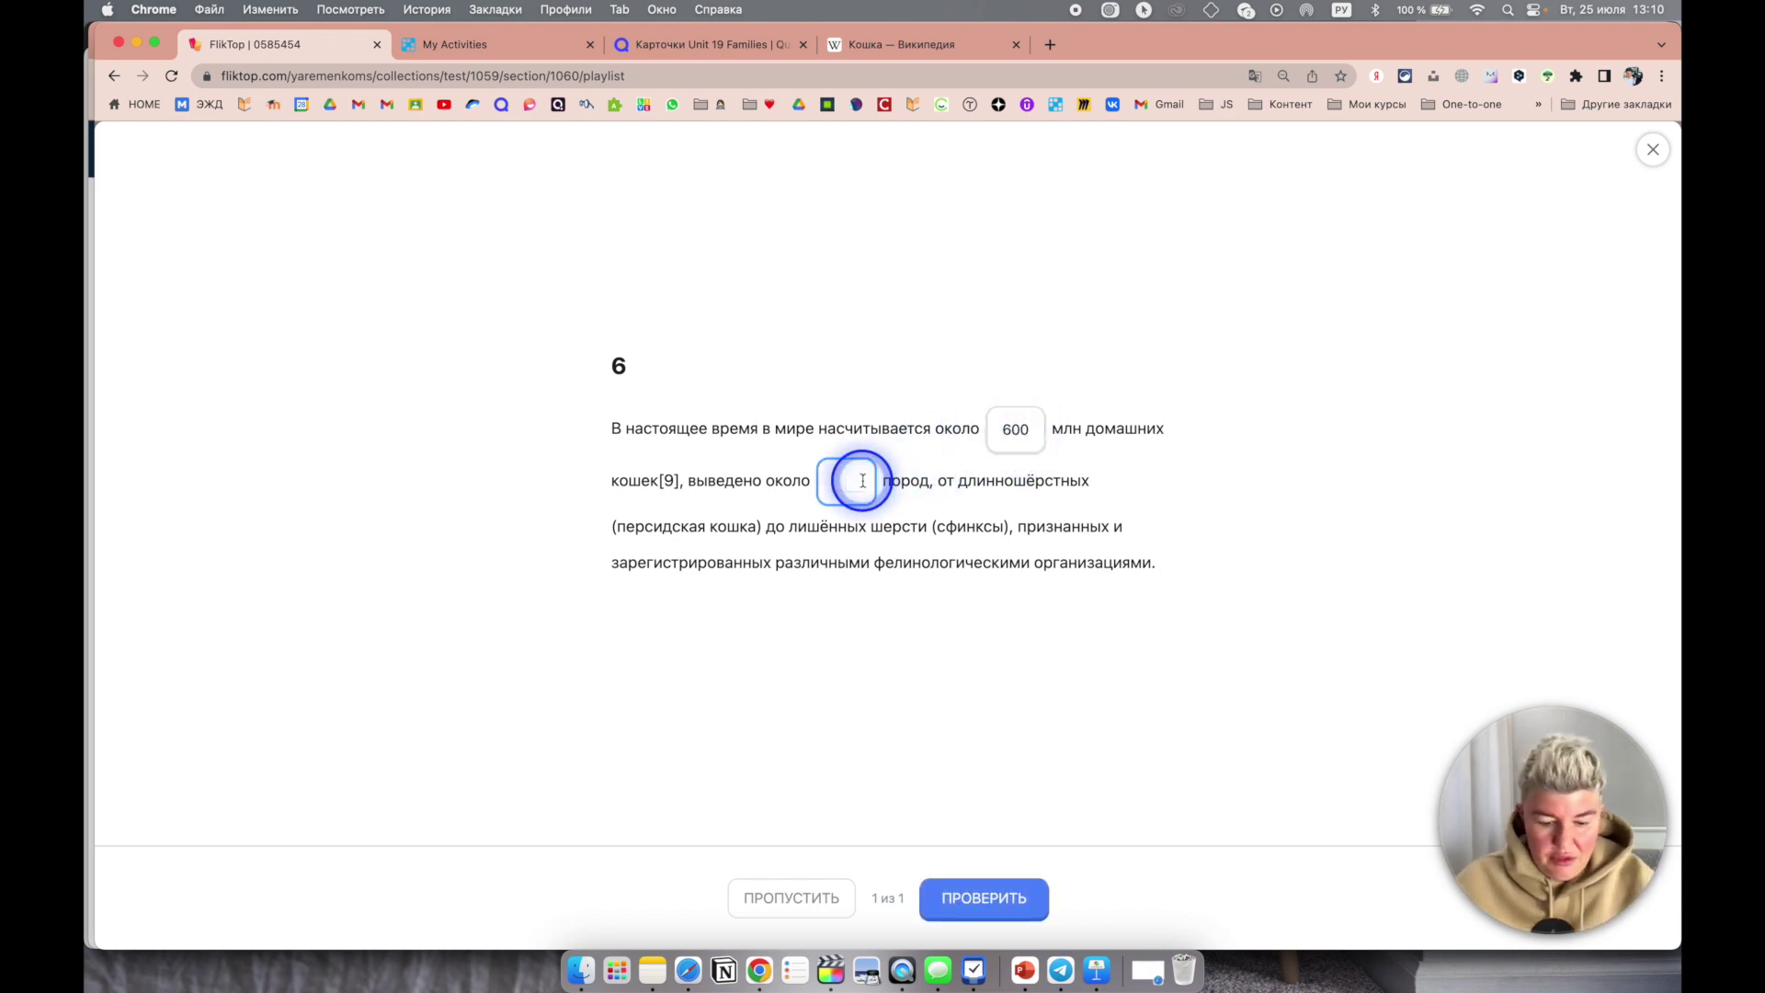
text(100)
click(995, 902)
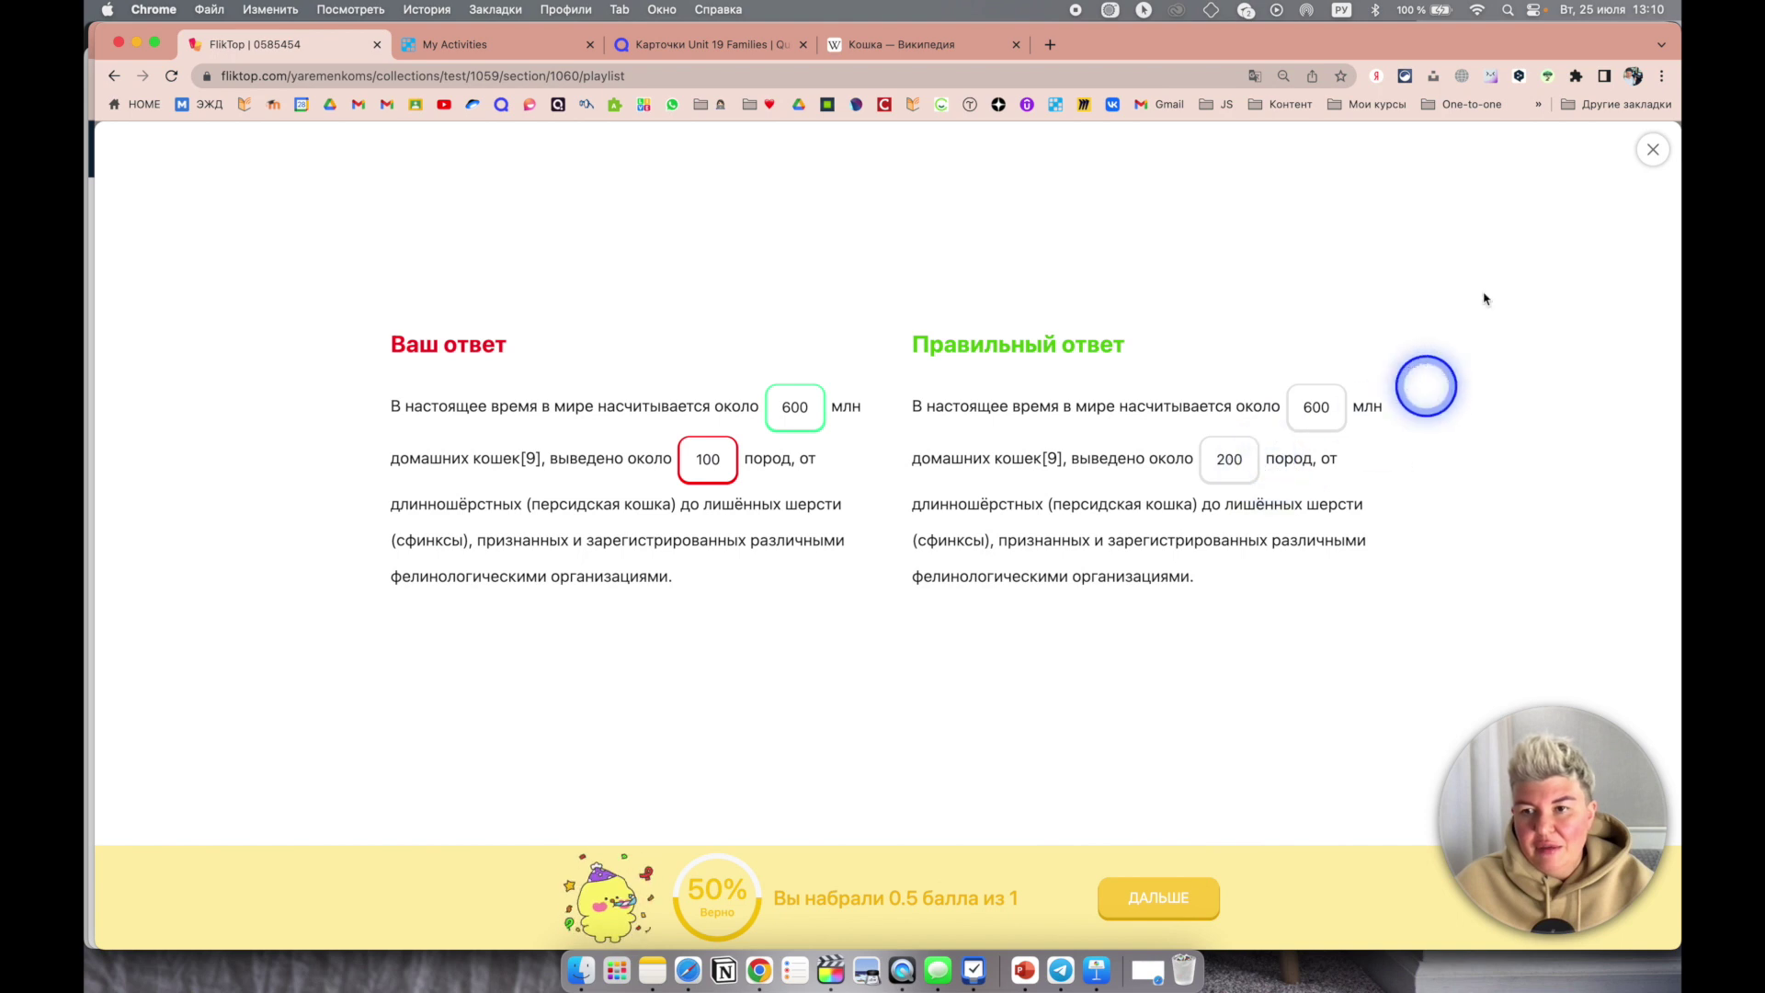
click(1645, 161)
Step: Add a "Сортировка по группам" question with "Сиамская", "Мейкун", "Сфинкс" in the first group and "Бивер Йорк", "Овчарка", "Пудель" in the second
click(798, 905)
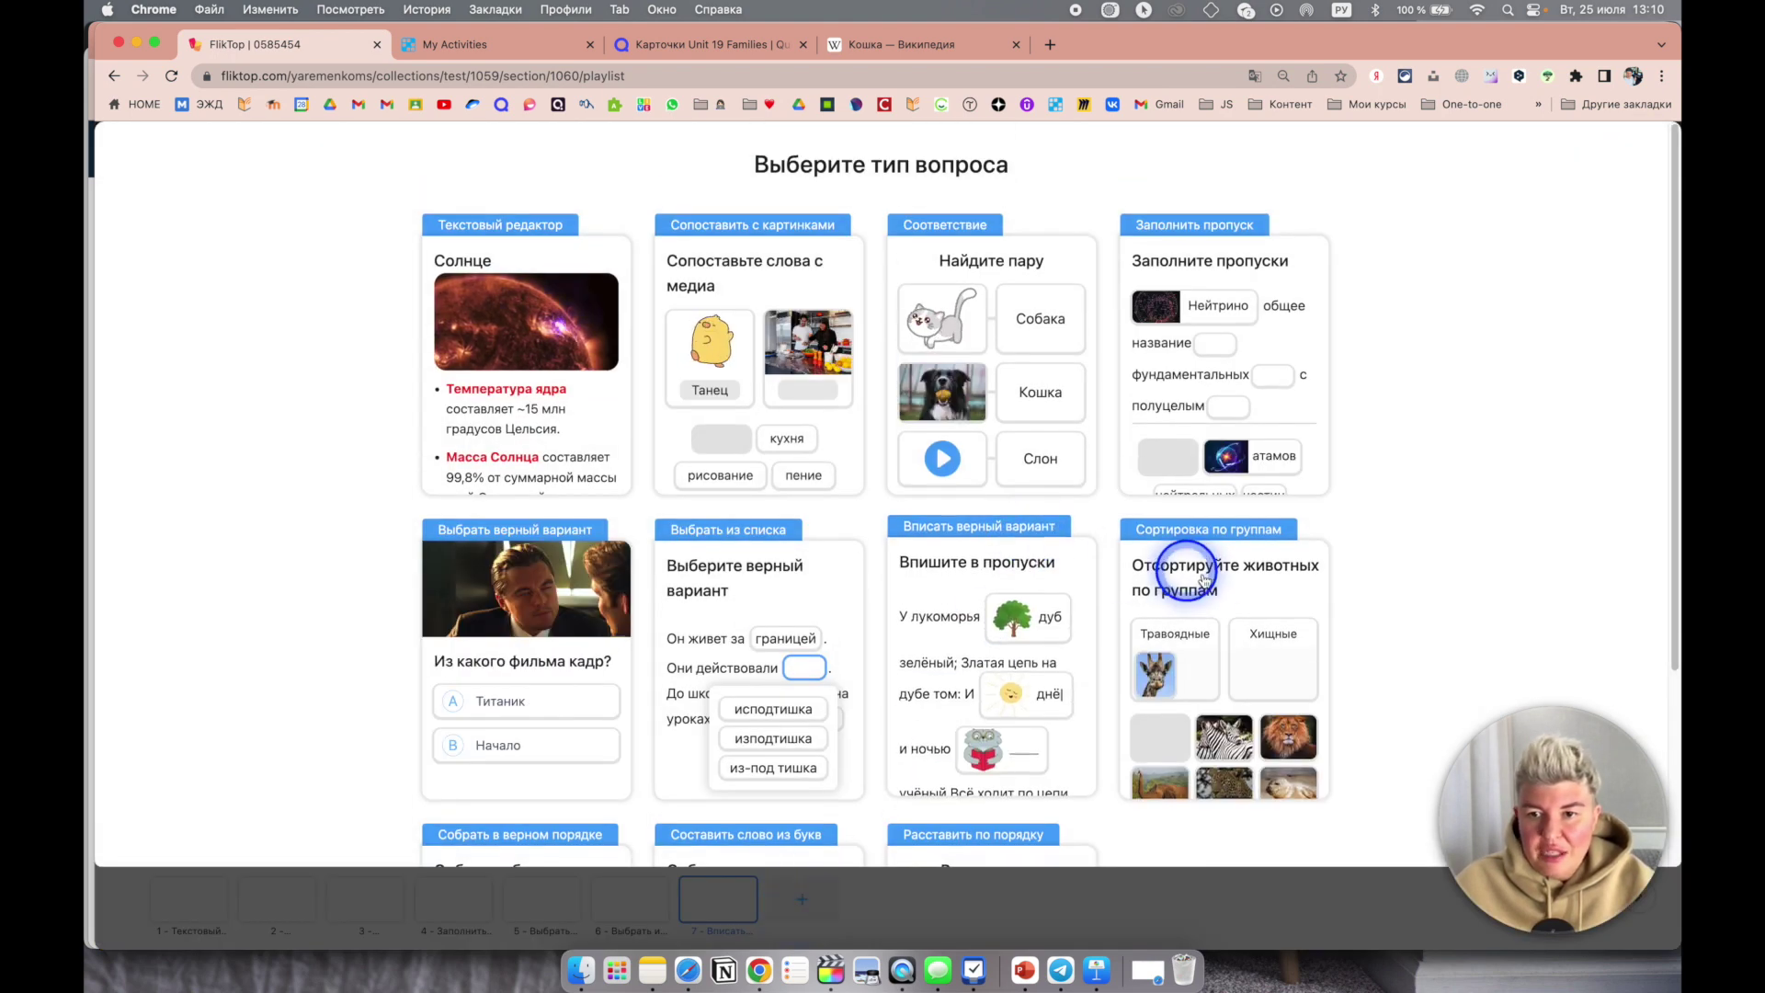
click(1242, 584)
click(702, 454)
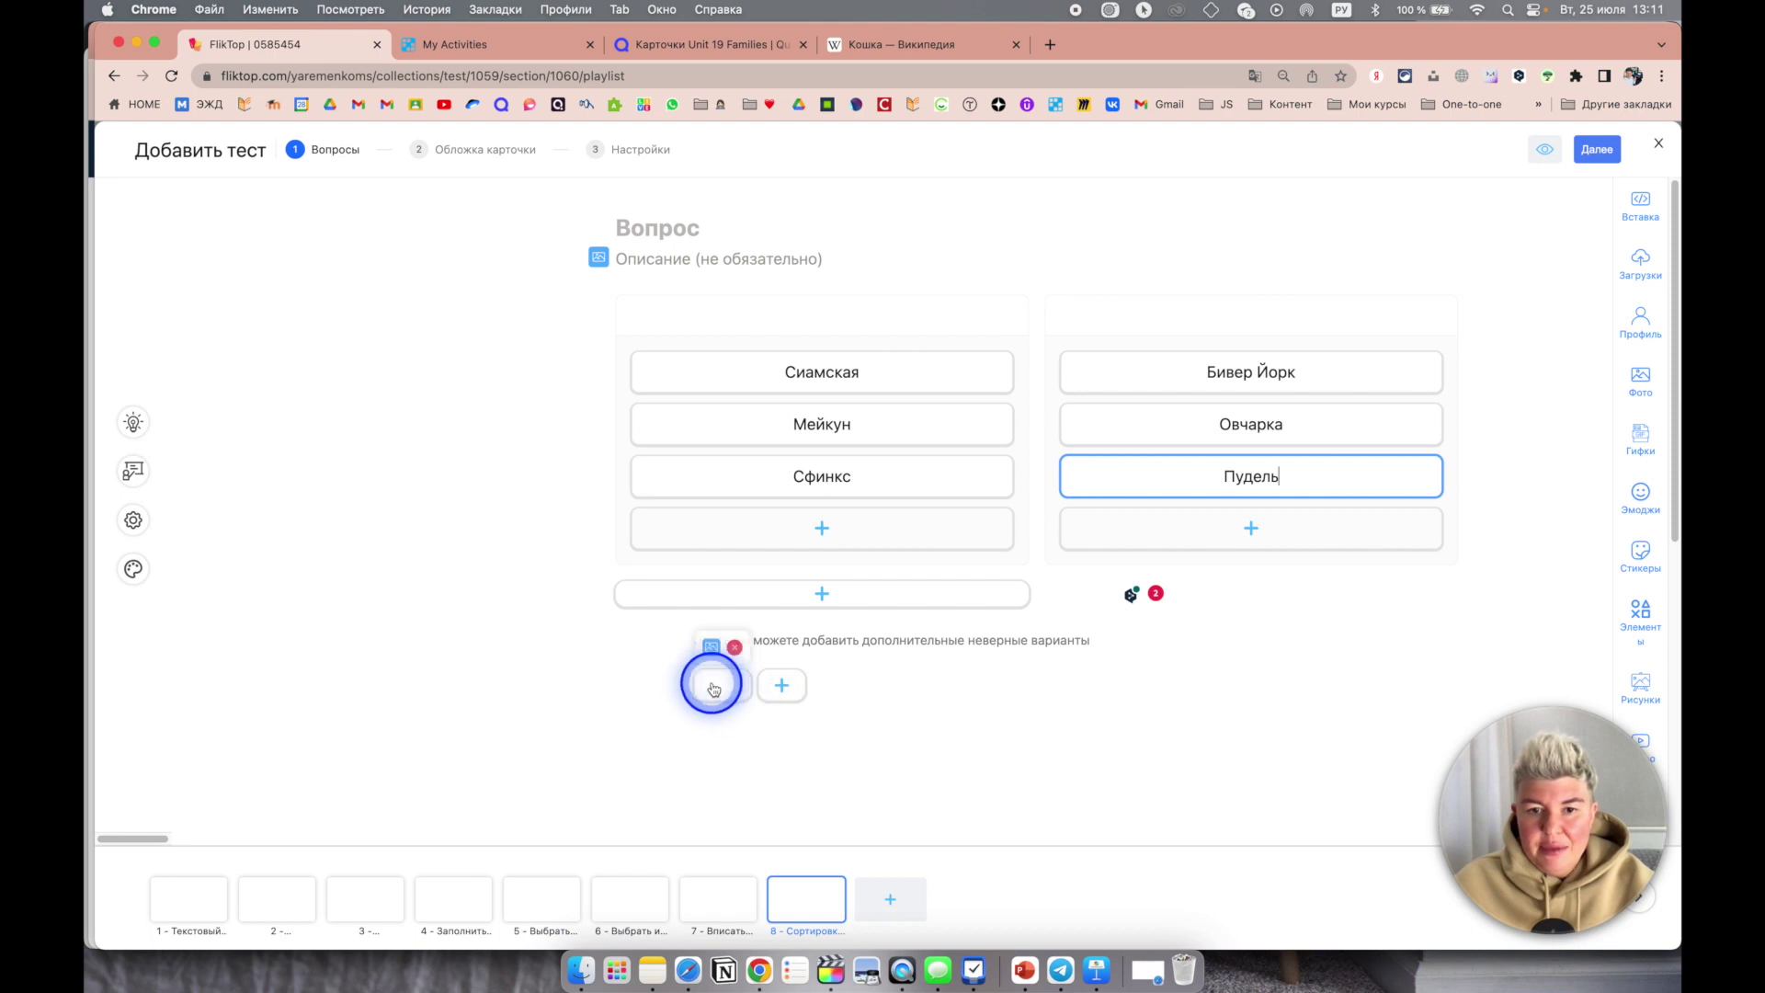
Step: Add "жираф" and "бегемот" as additional incorrect options of the sorting question
click(714, 686)
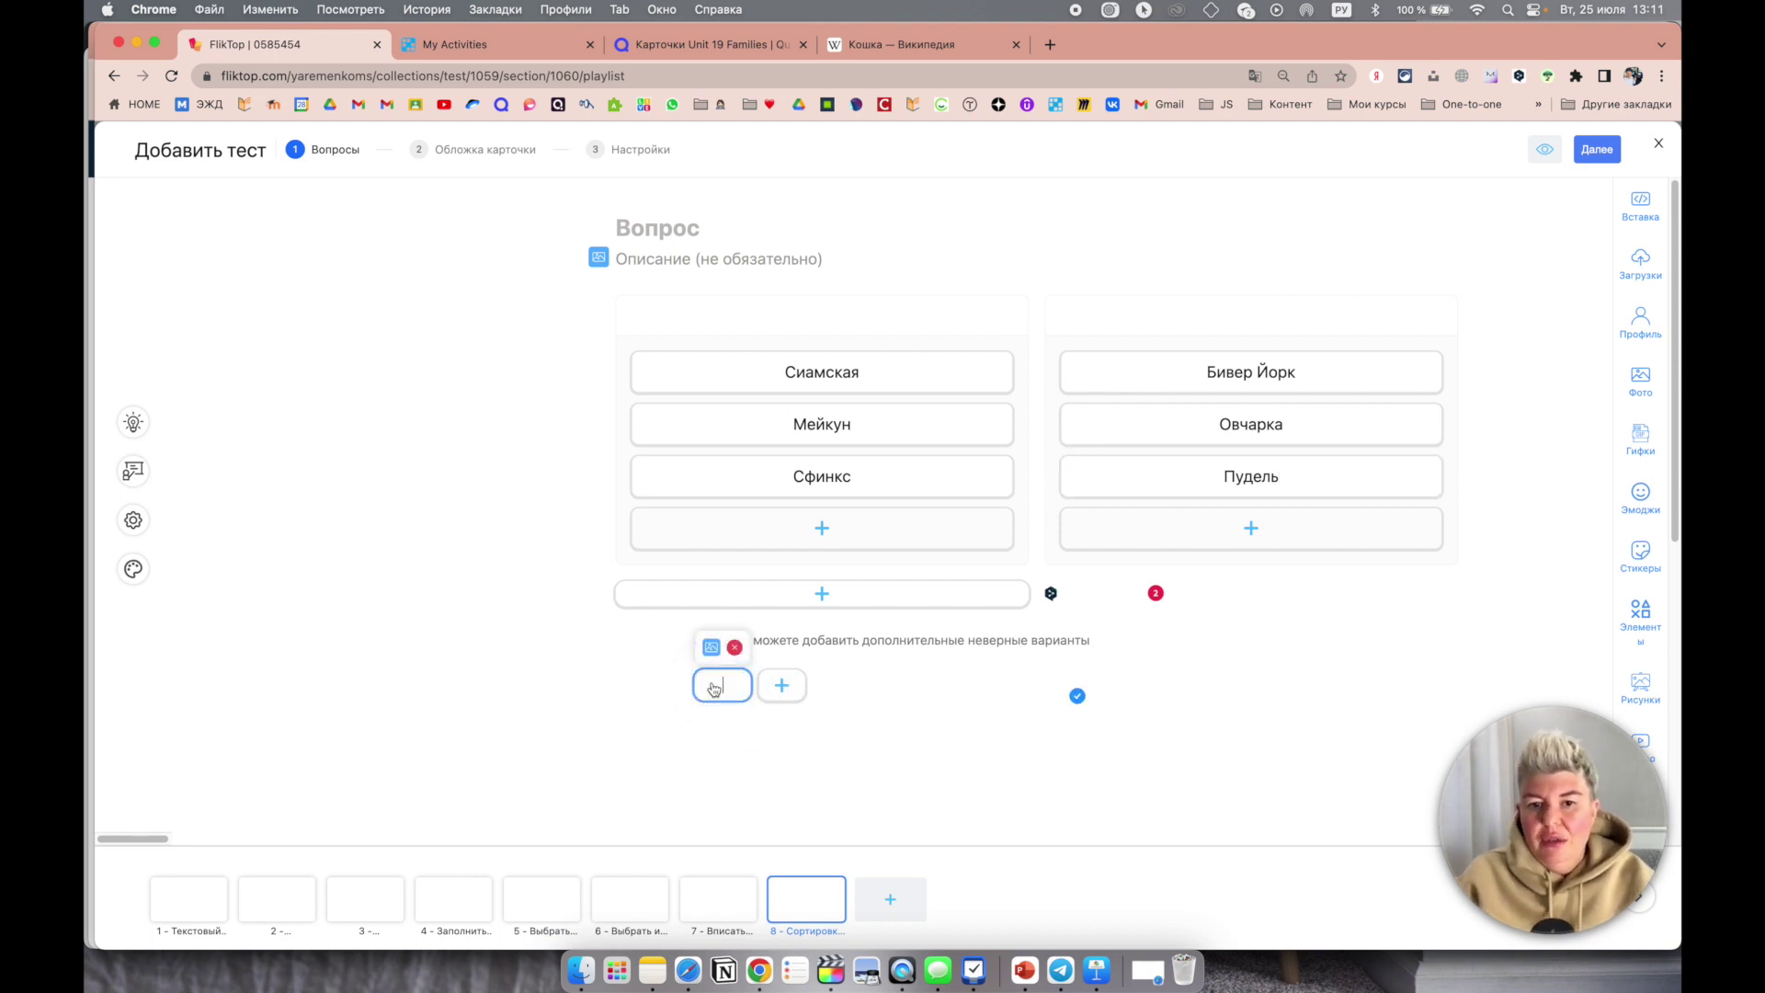
click(793, 688)
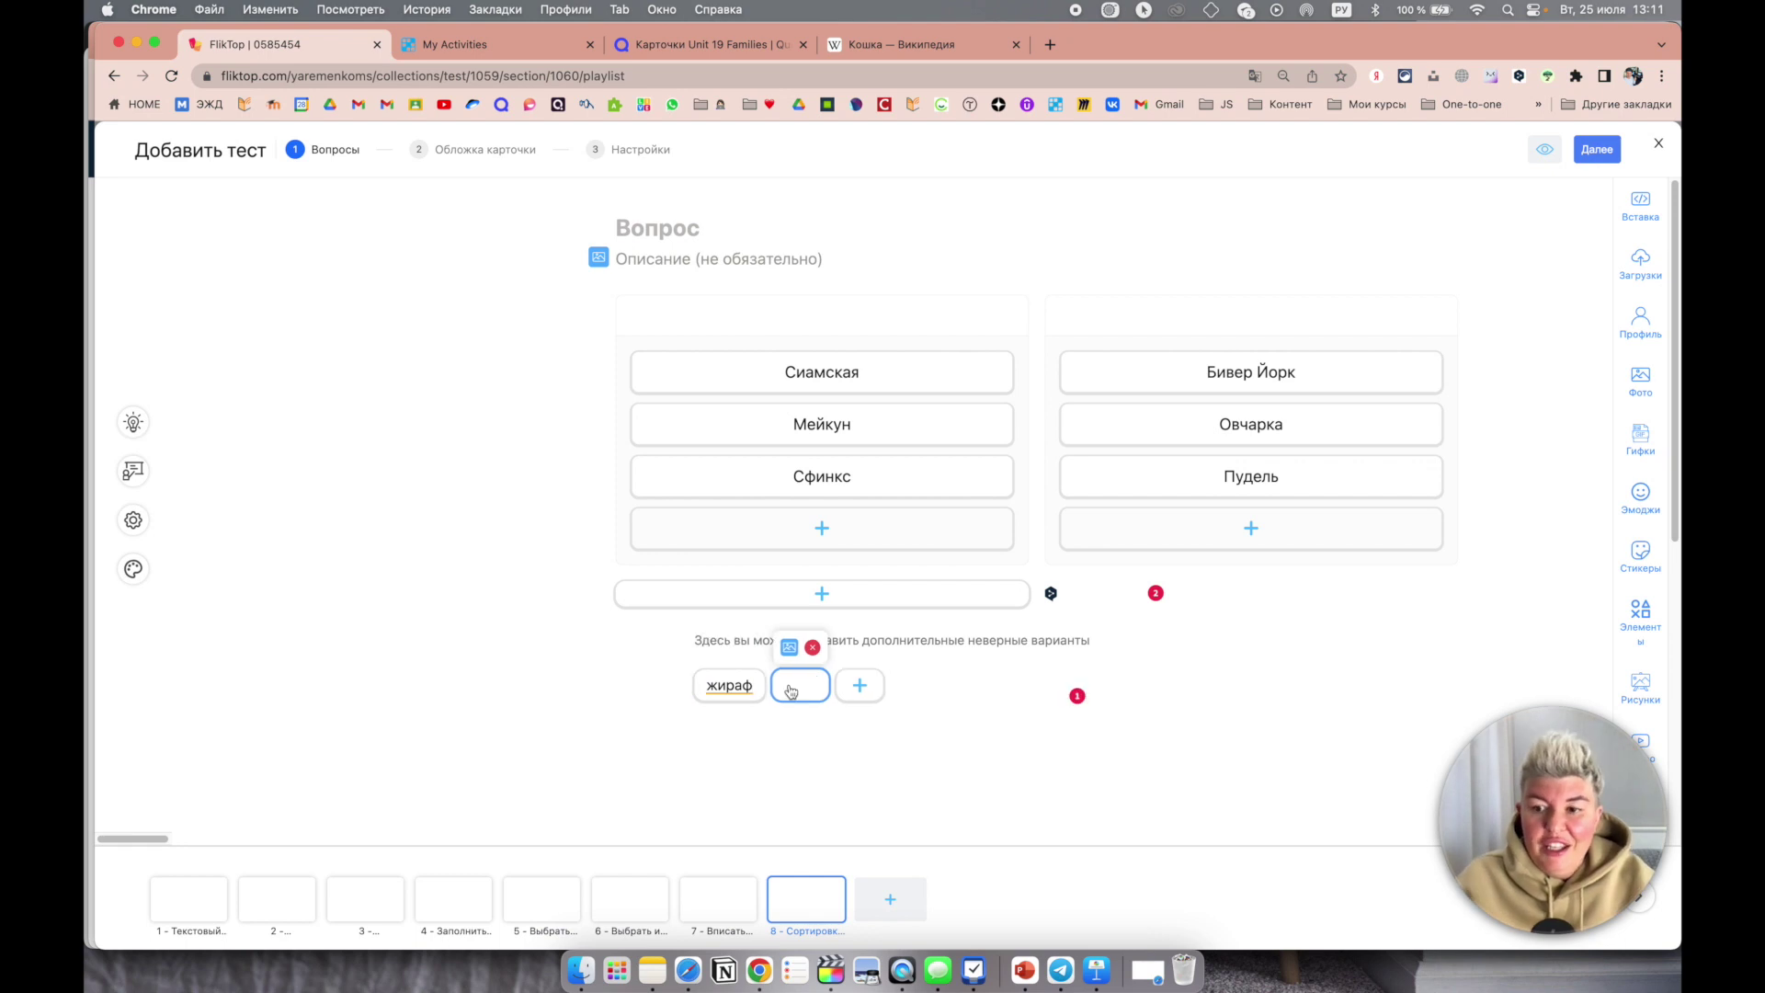
text(бегемот)
Step: Try to preview the sorting slide, and title its two groups "Кошки" and "Собаки"
click(1544, 149)
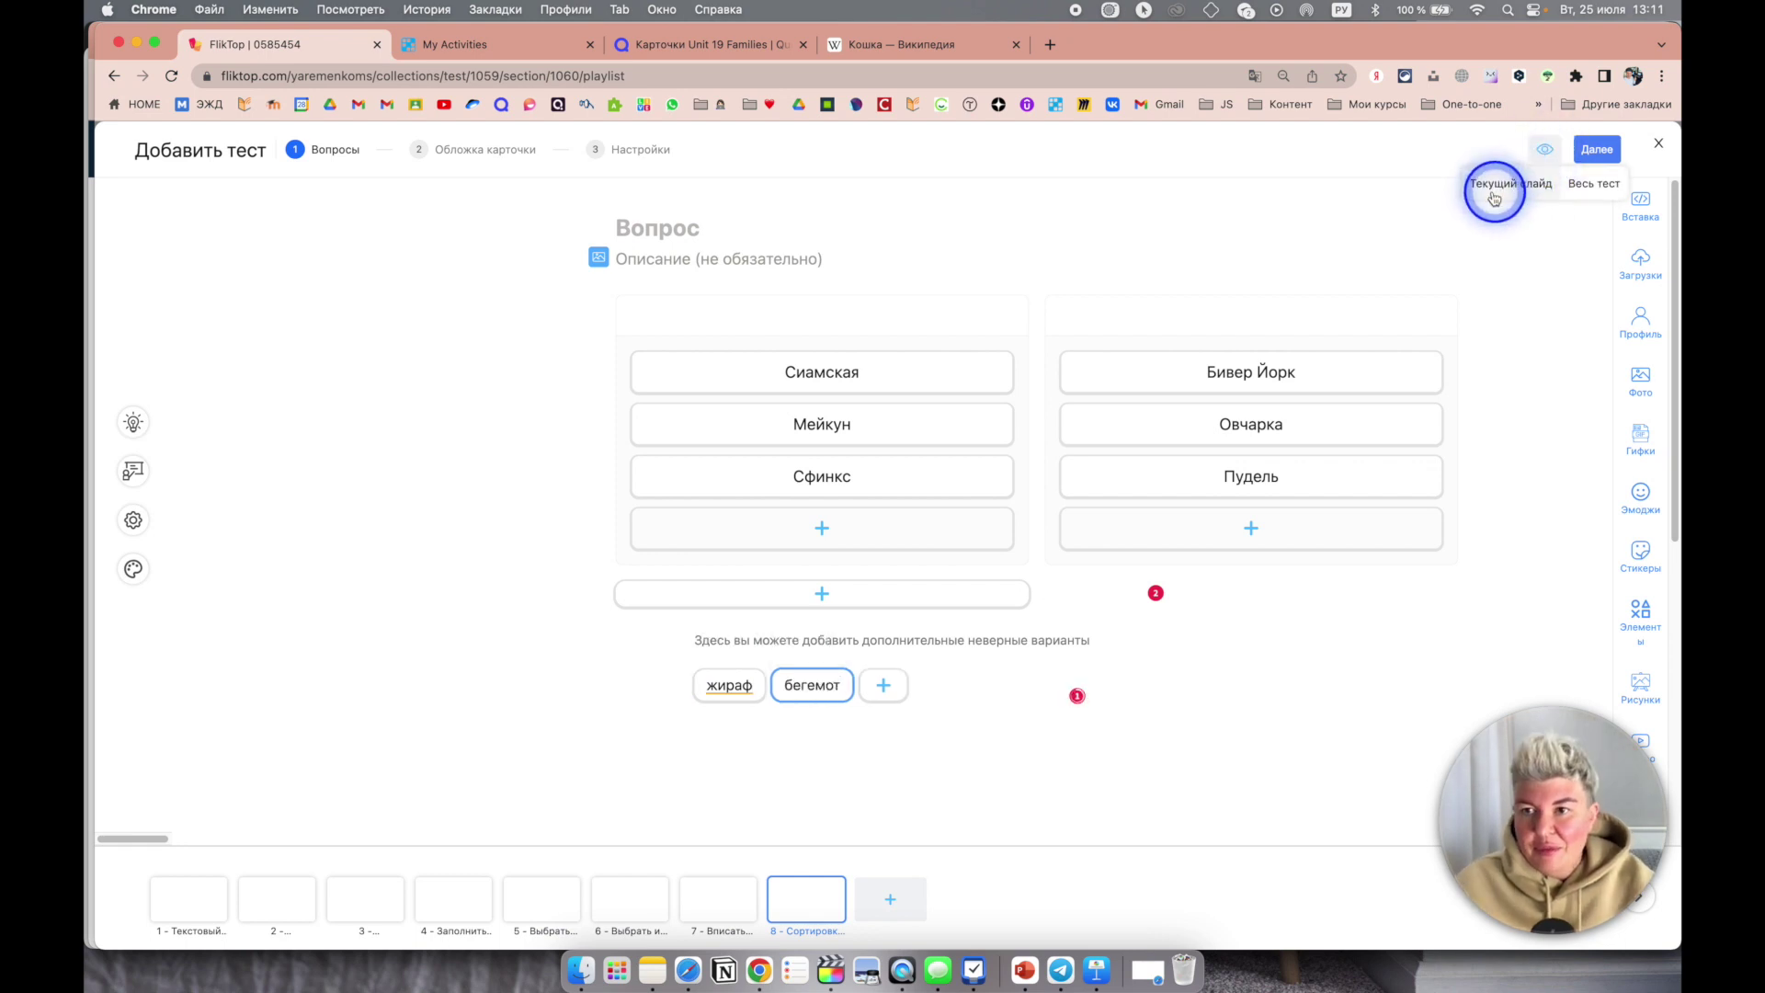
click(1493, 198)
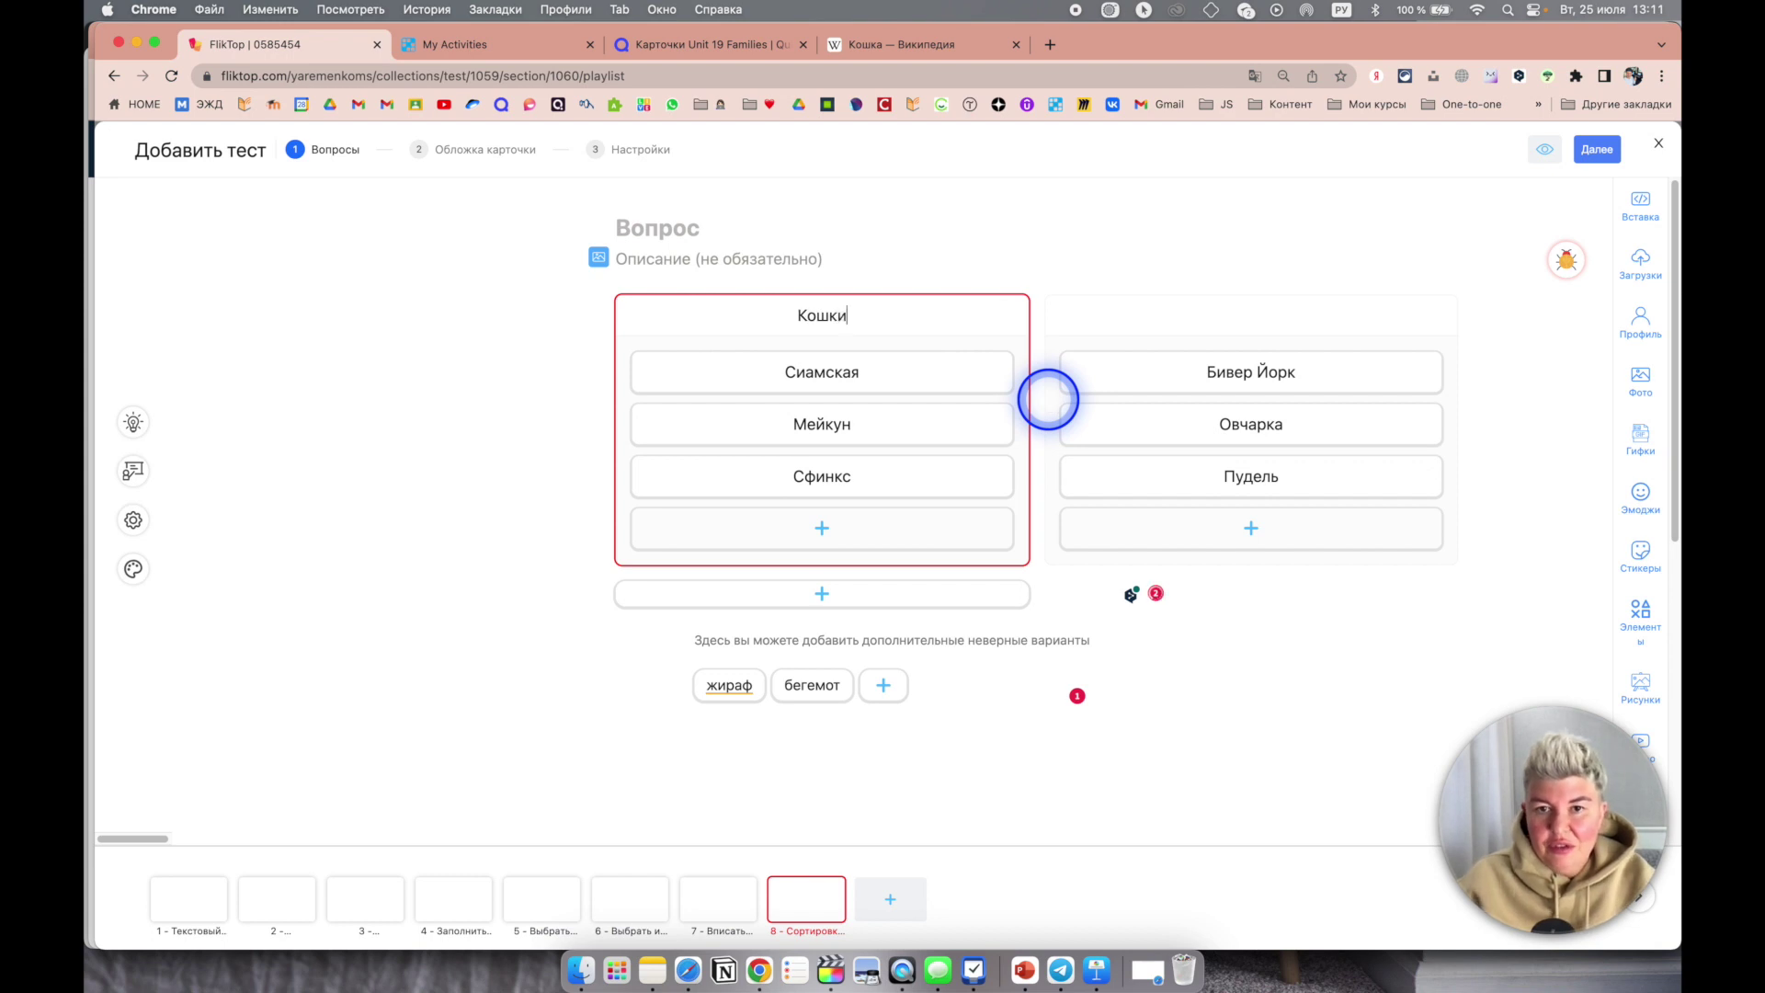
click(1333, 324)
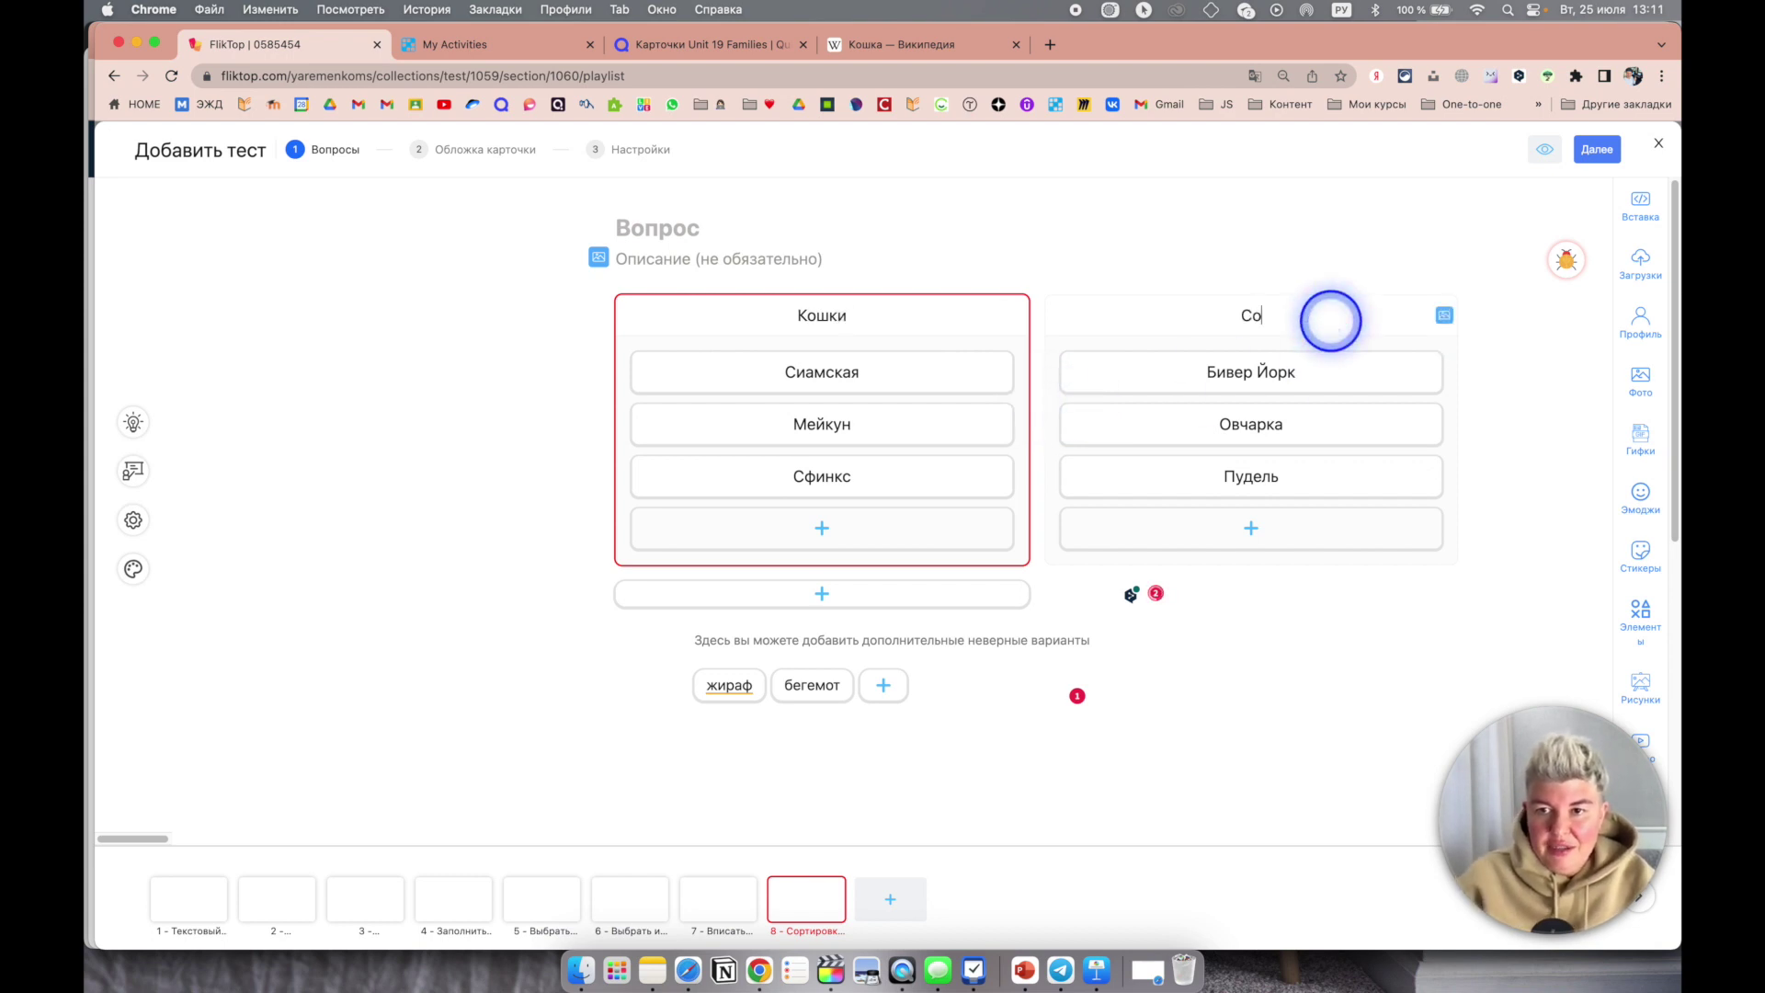
text(Собаки)
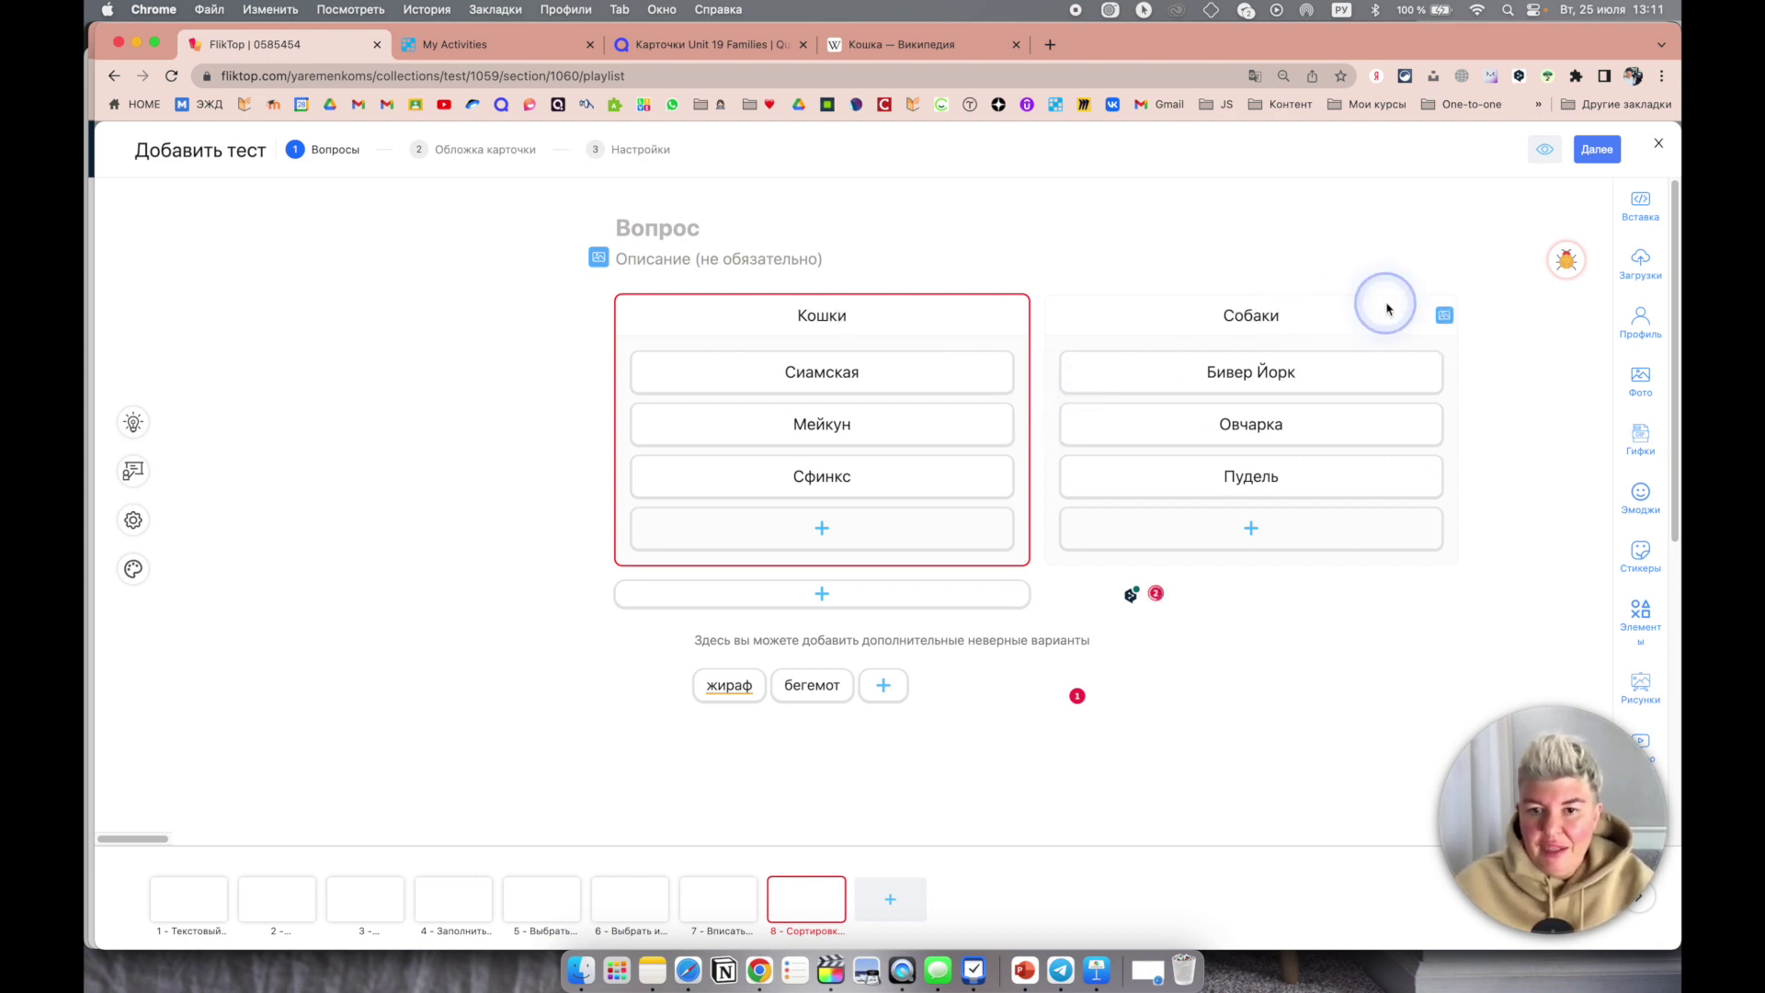
Step: Preview the current slide, sort the dog and cat breeds into "Собаки" and "Кошки", check the answer and close the preview
click(1551, 155)
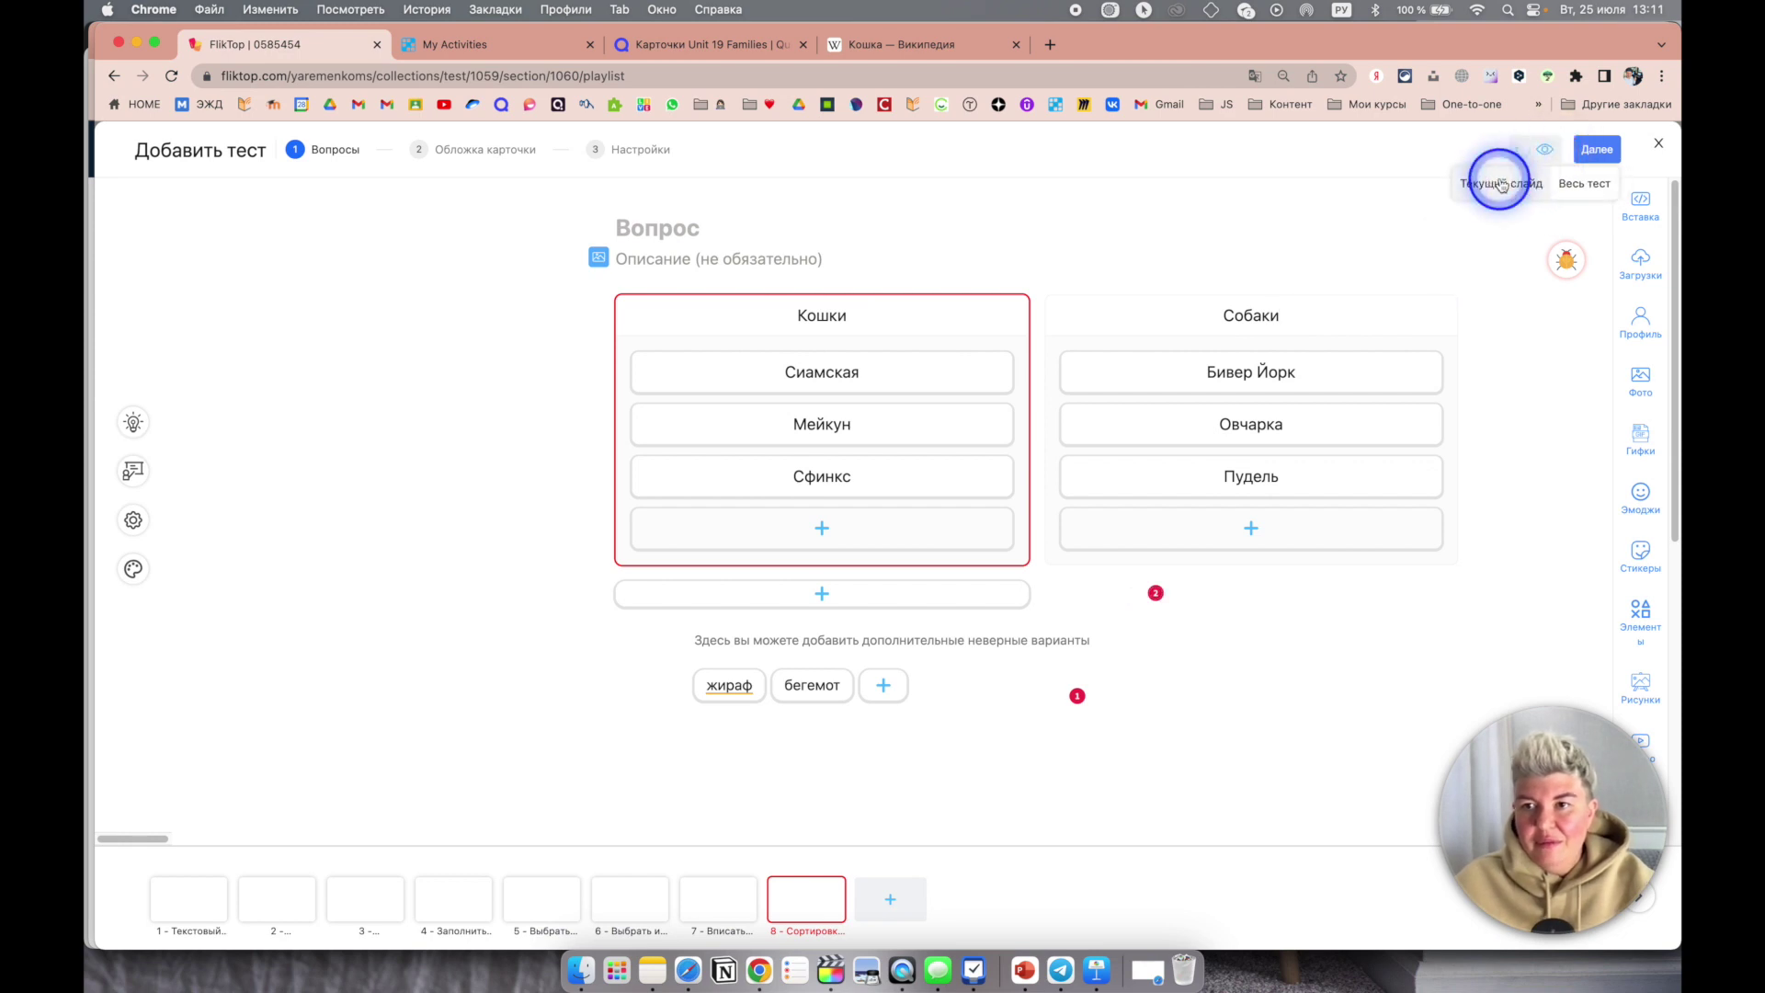
click(1501, 184)
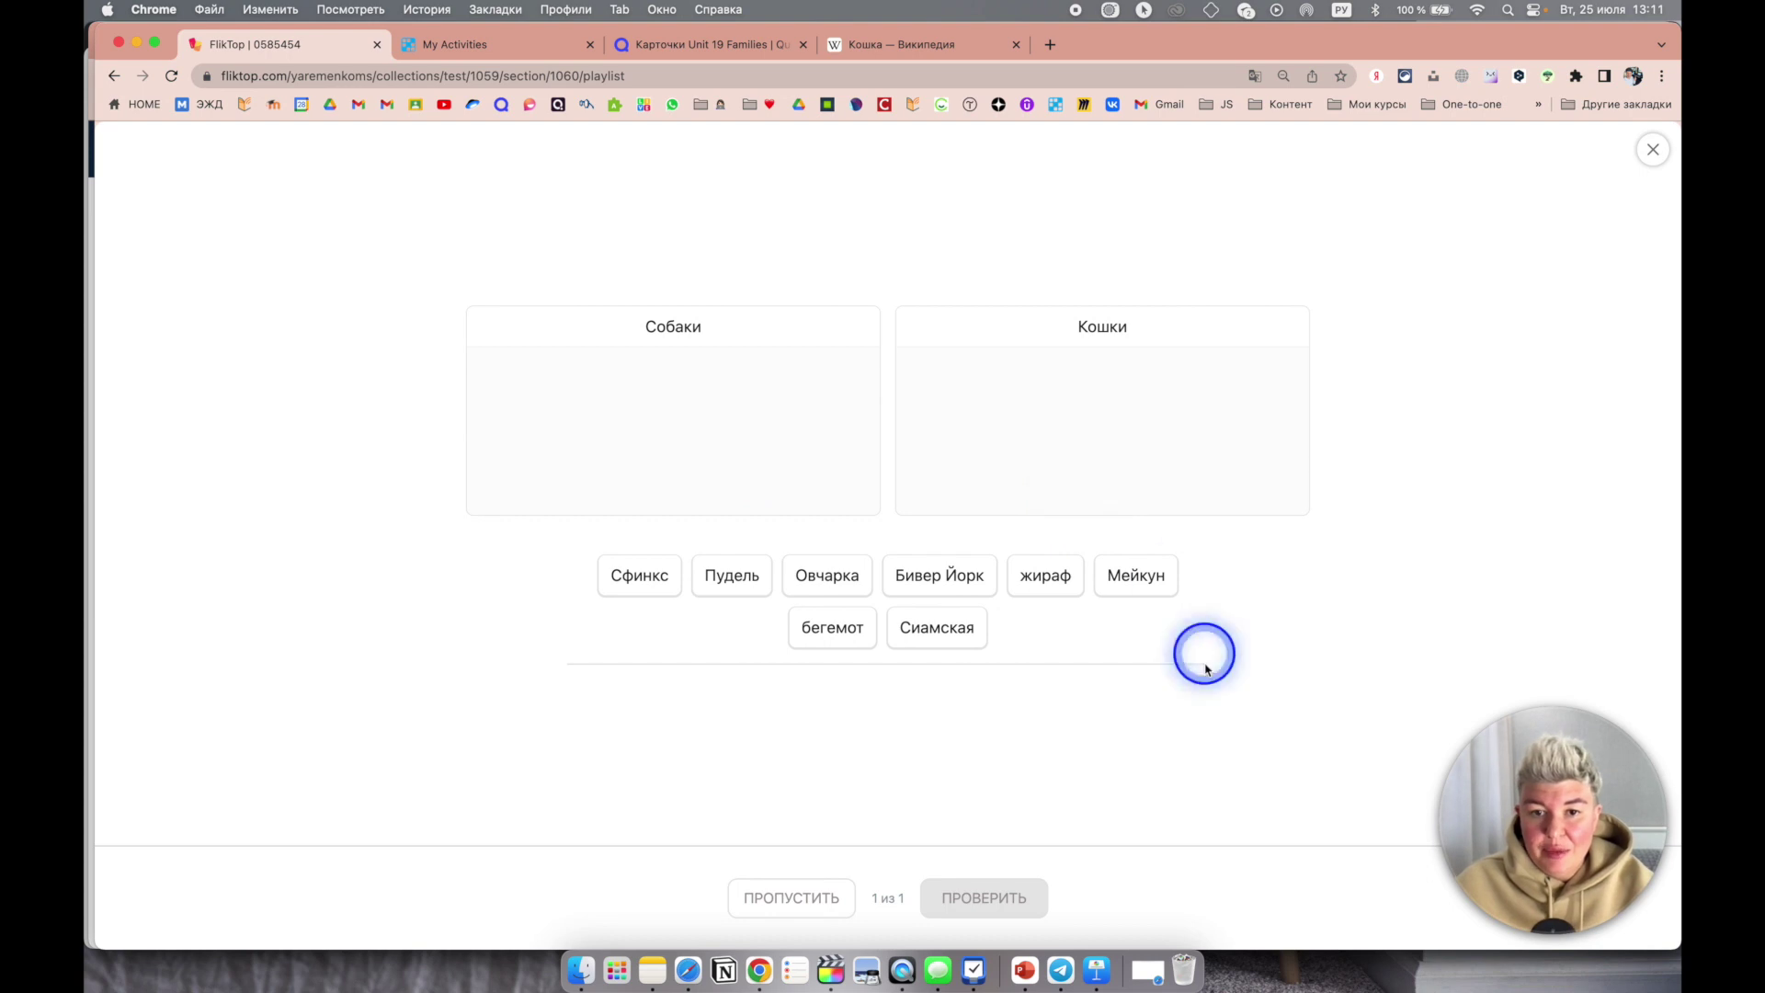
click(741, 570)
click(818, 563)
click(657, 574)
click(920, 574)
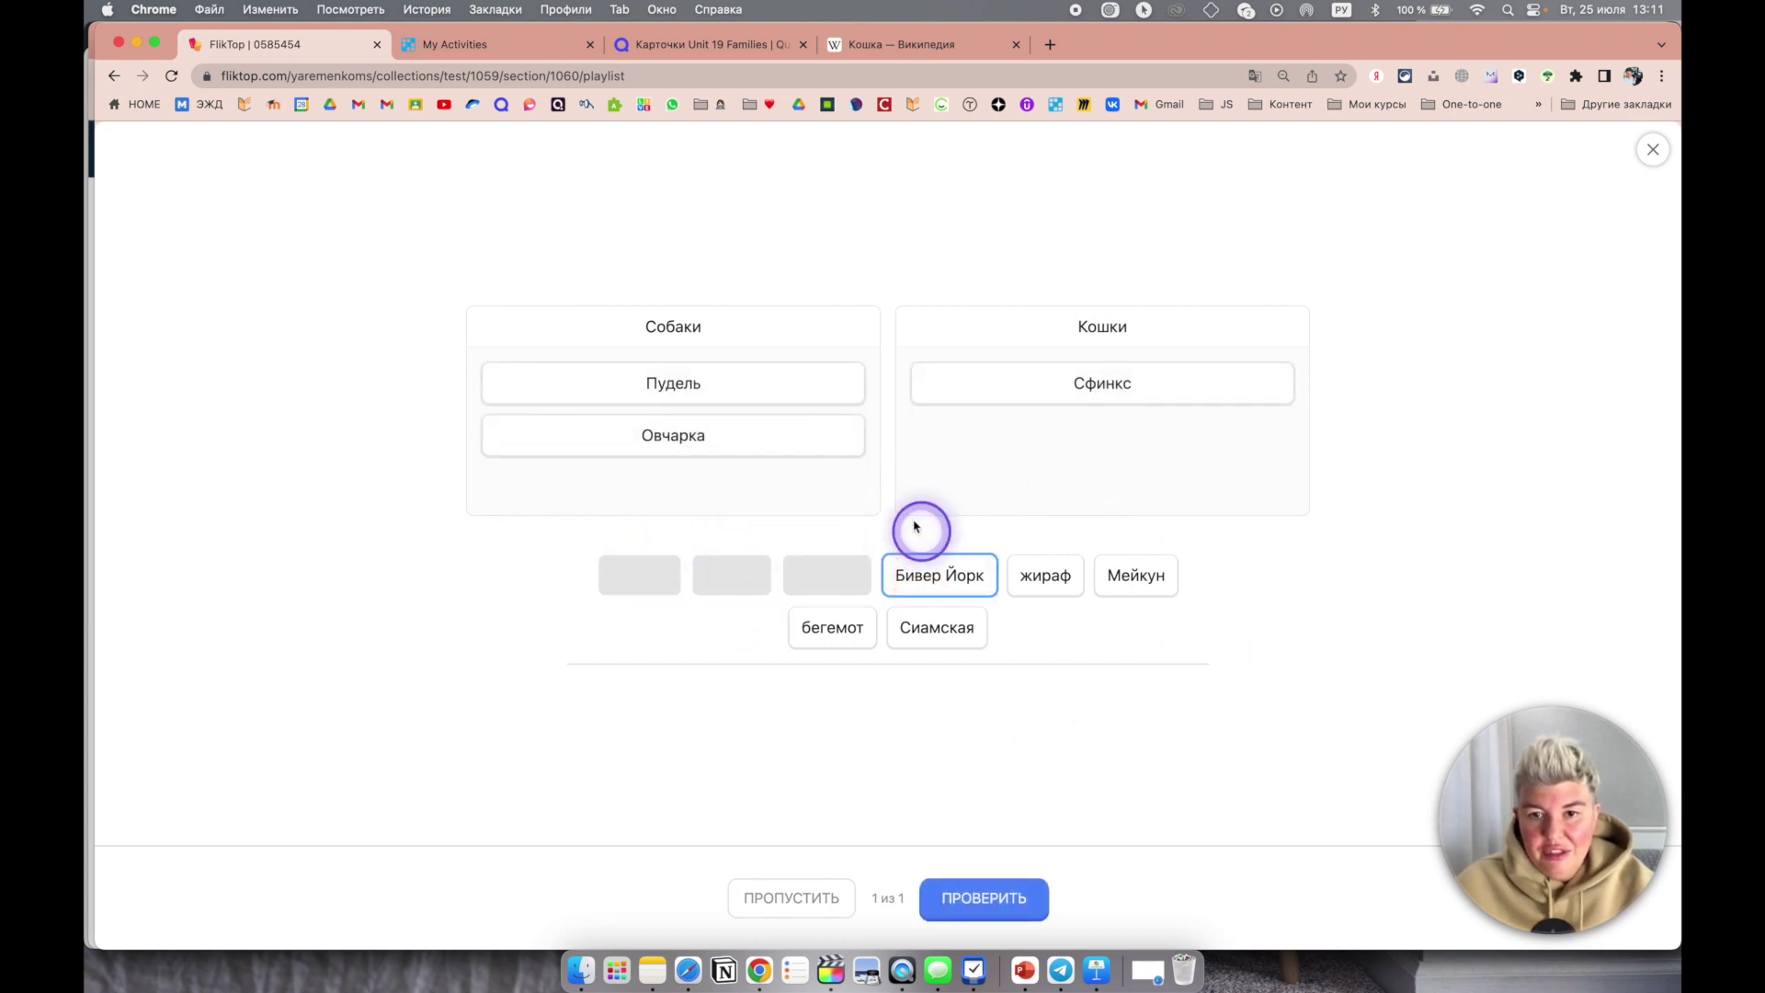
click(1137, 579)
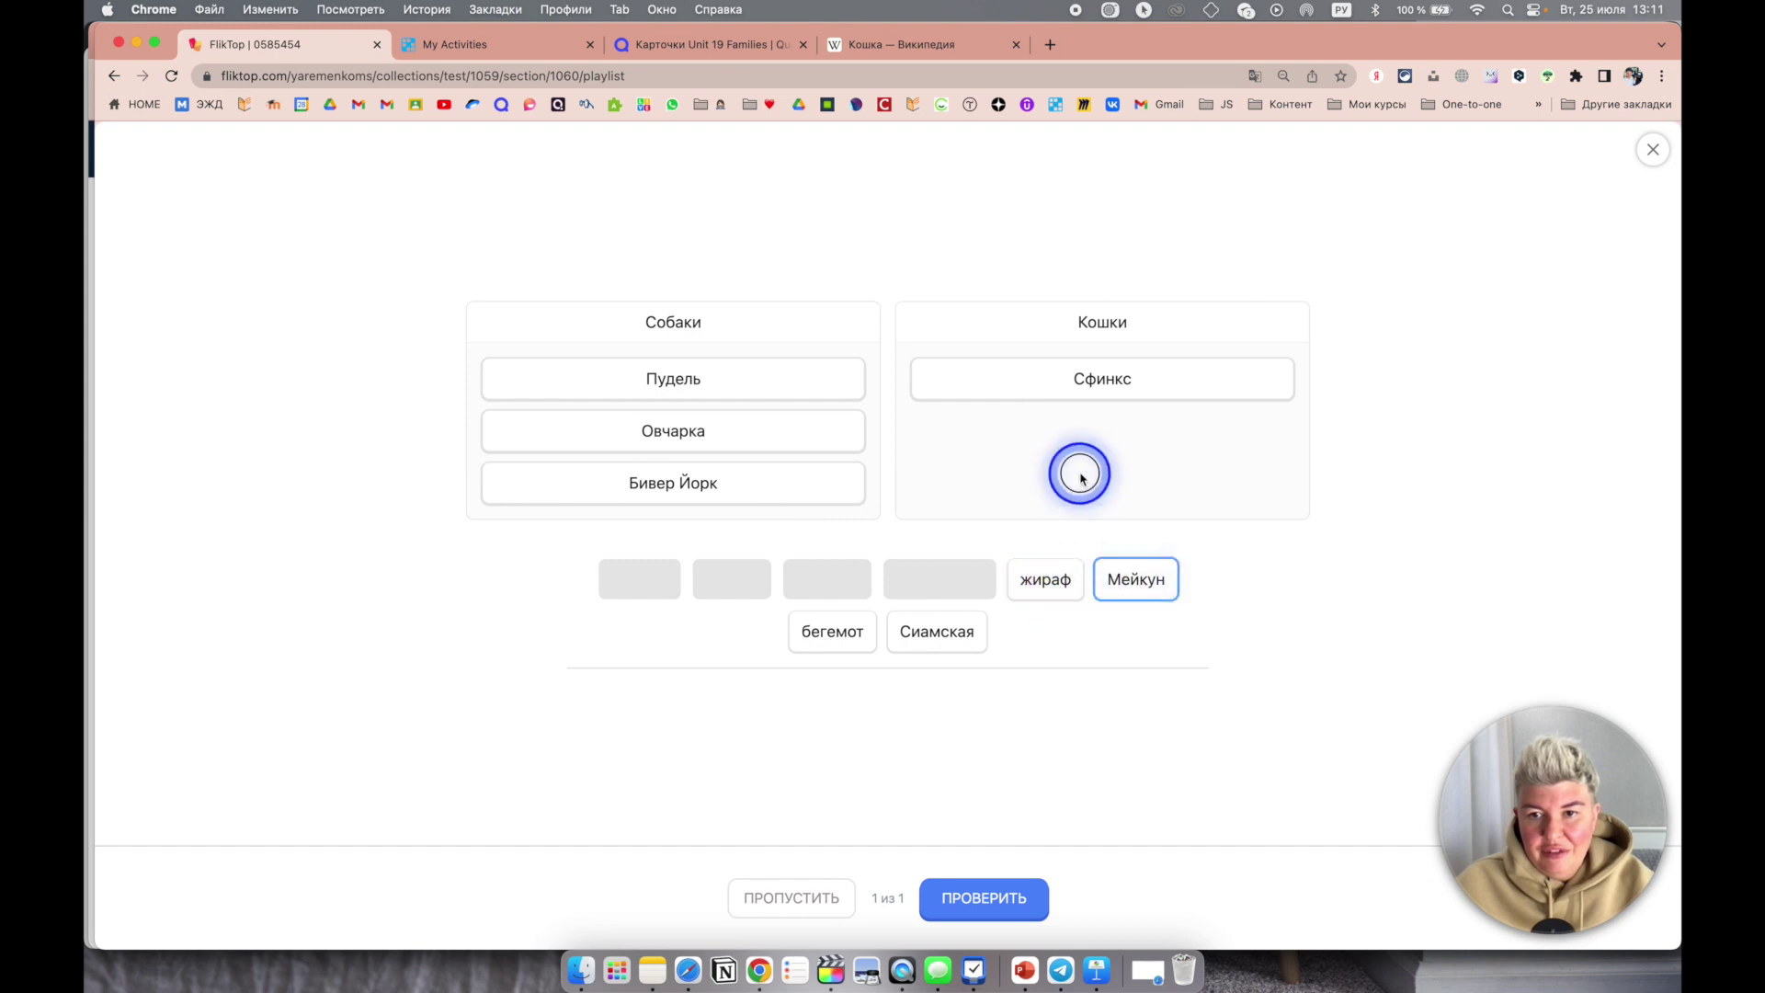
click(934, 635)
click(832, 631)
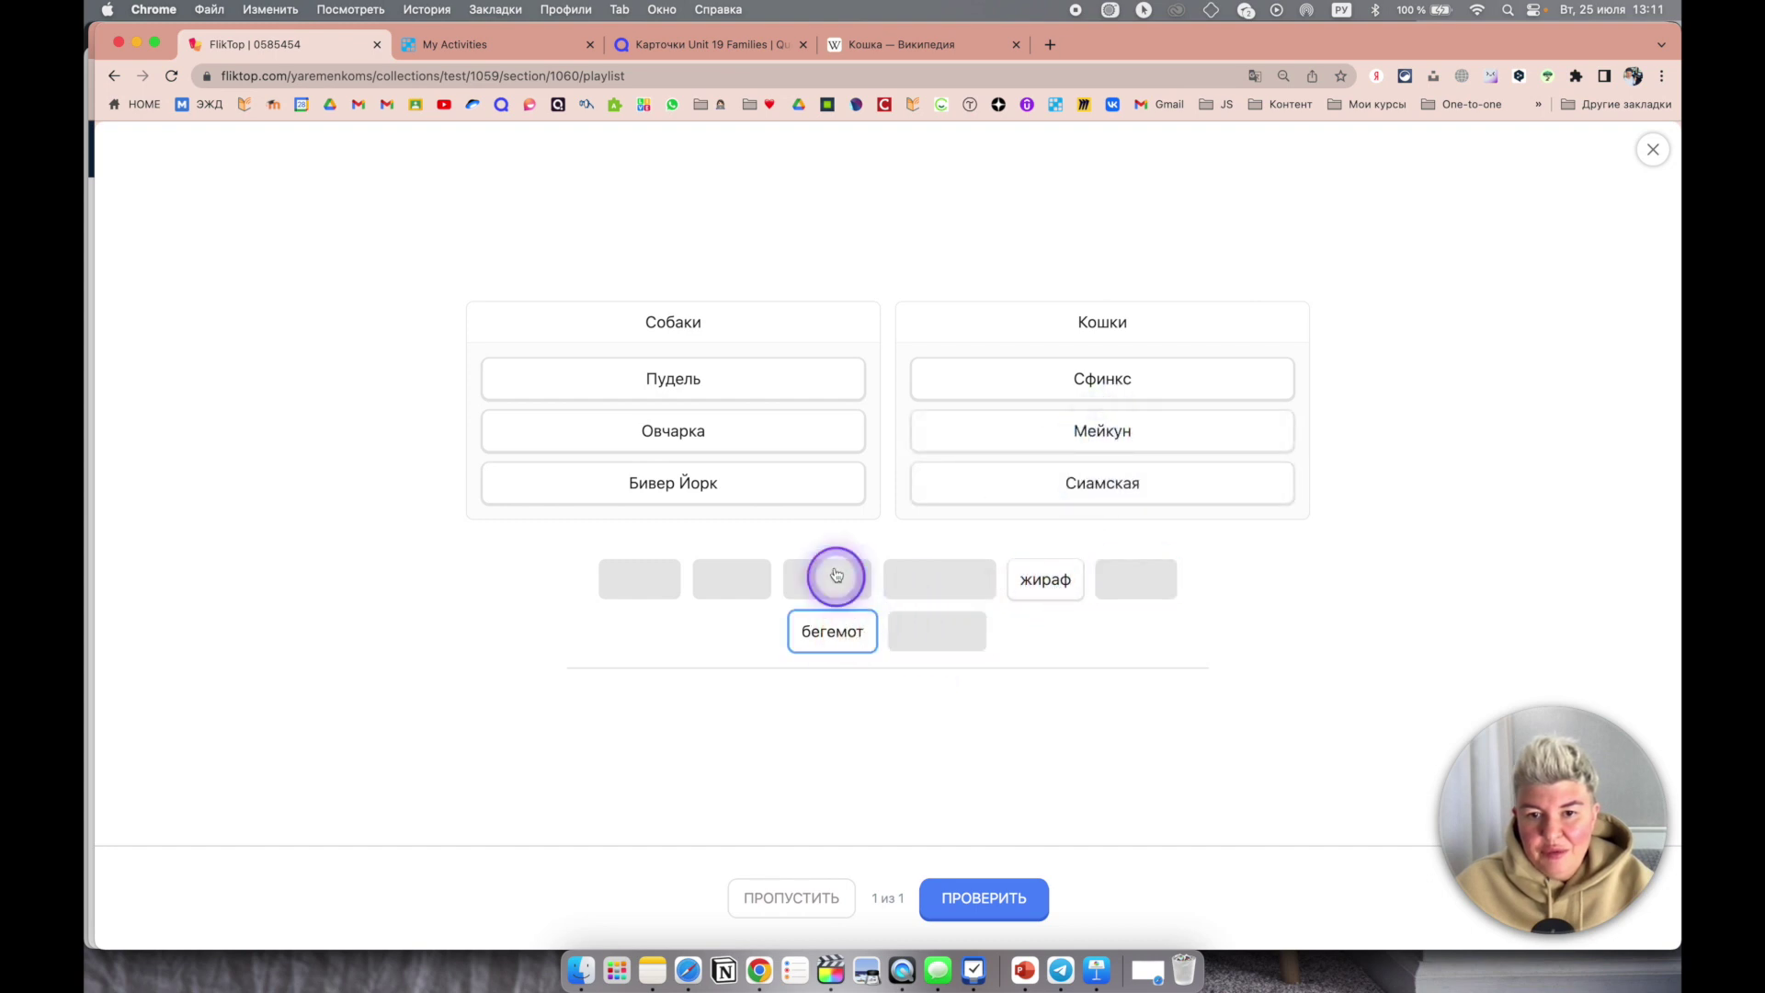
click(1036, 899)
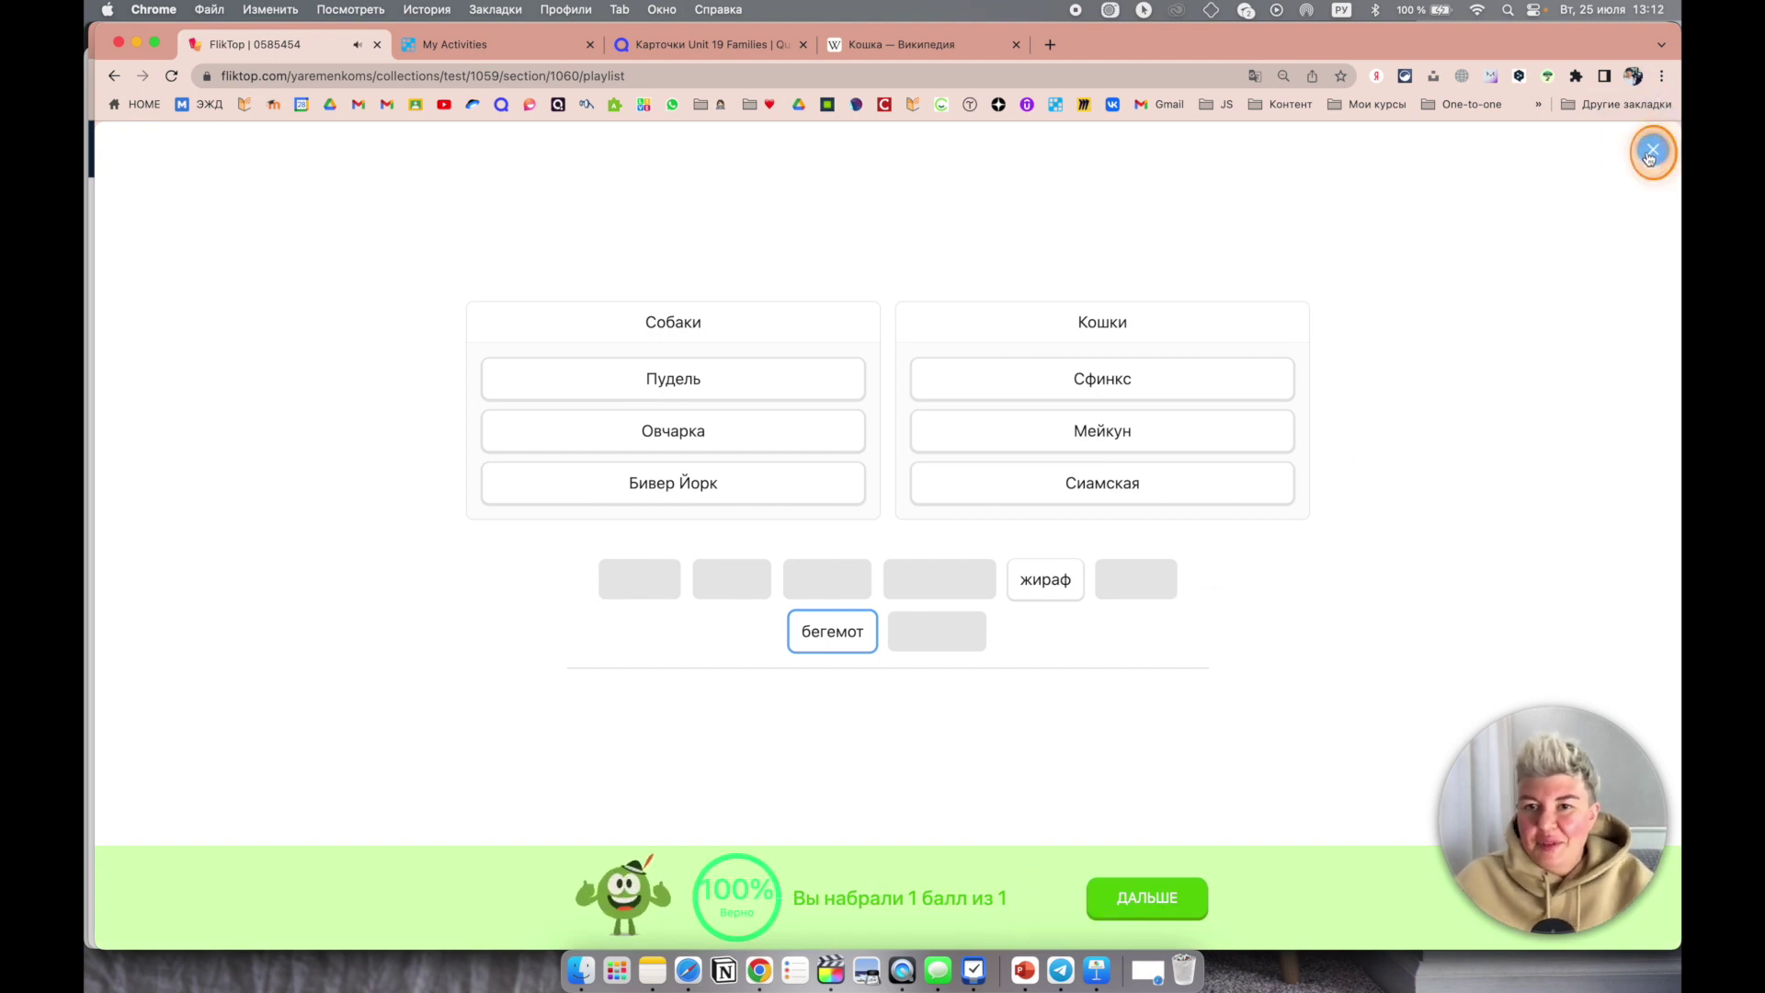
click(1651, 154)
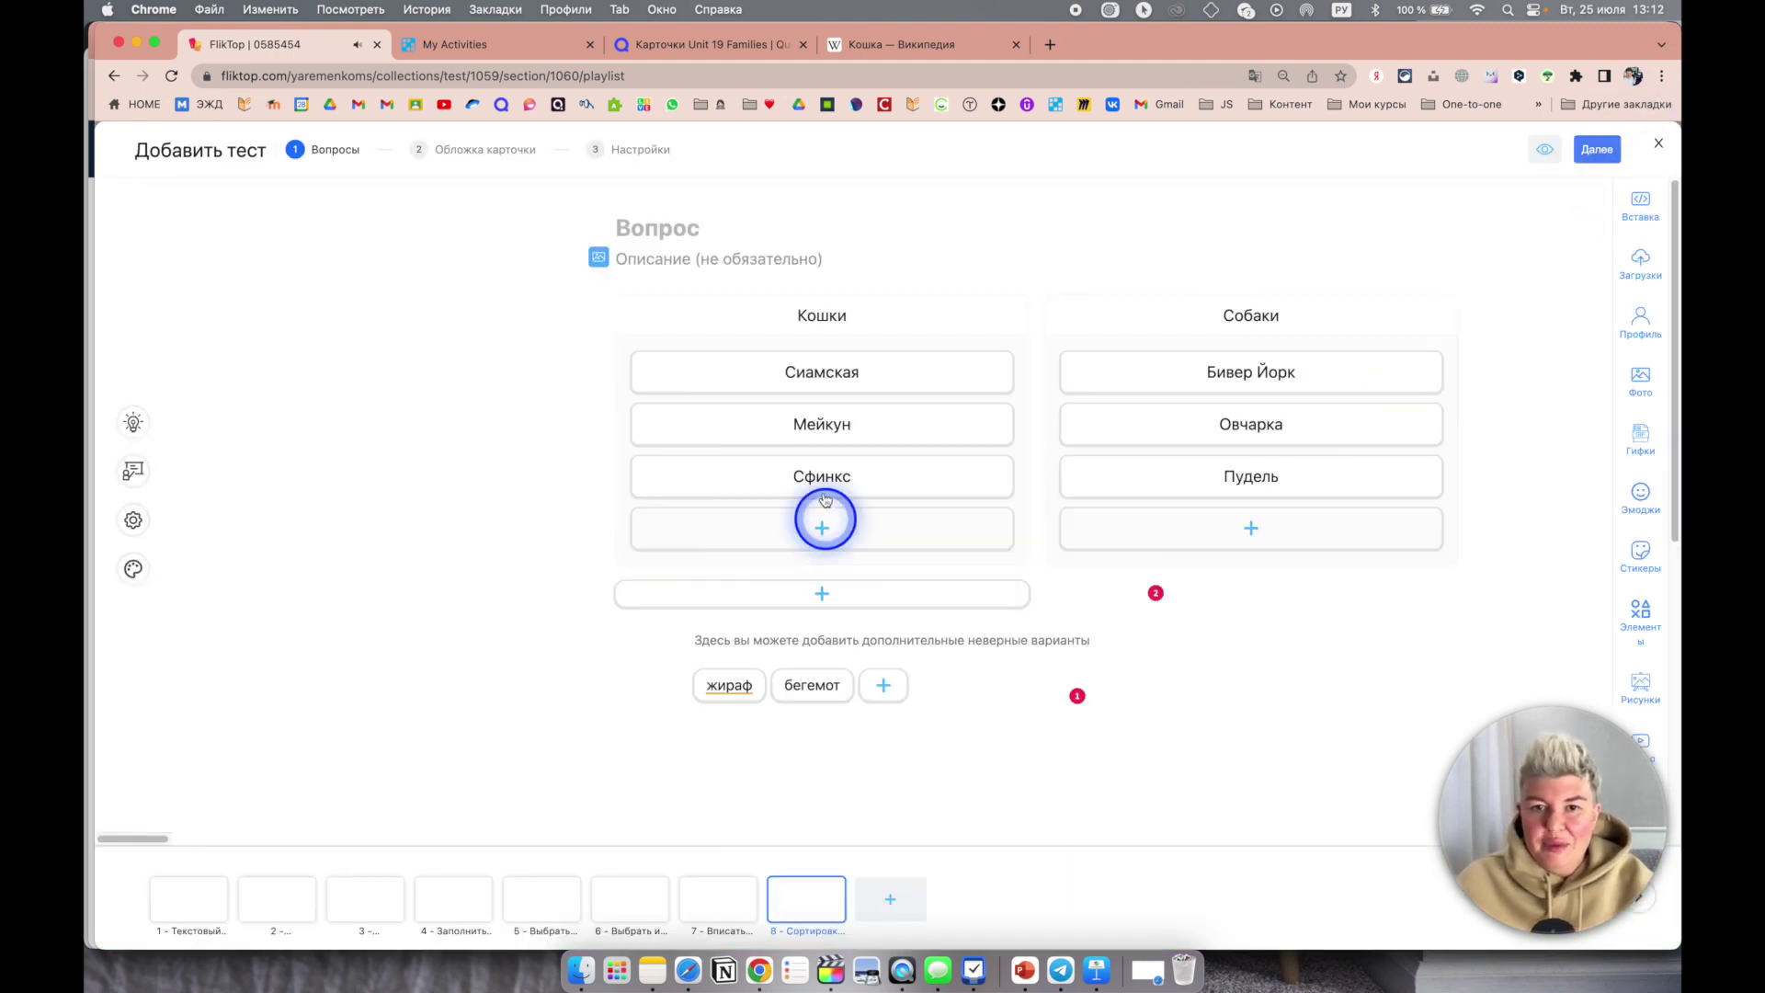
Step: Add a "Собрать в верном порядке" question to the test and title it "7"
click(891, 903)
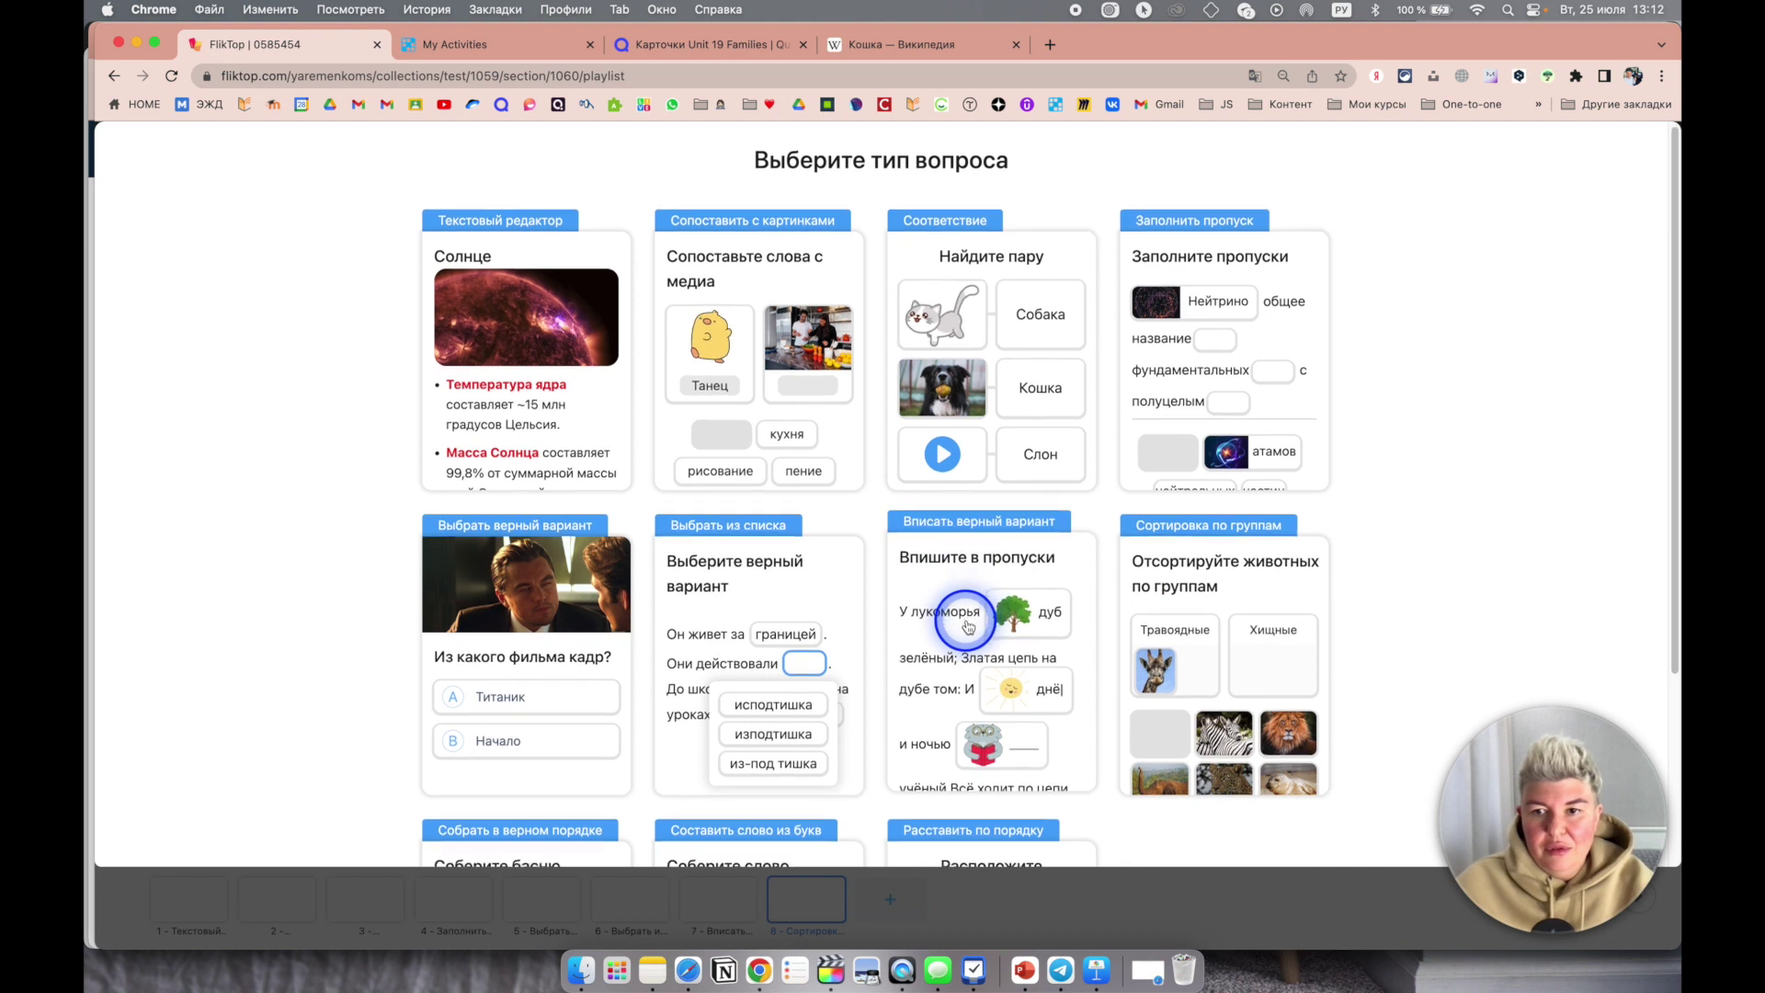
scroll(968, 628, down, 3)
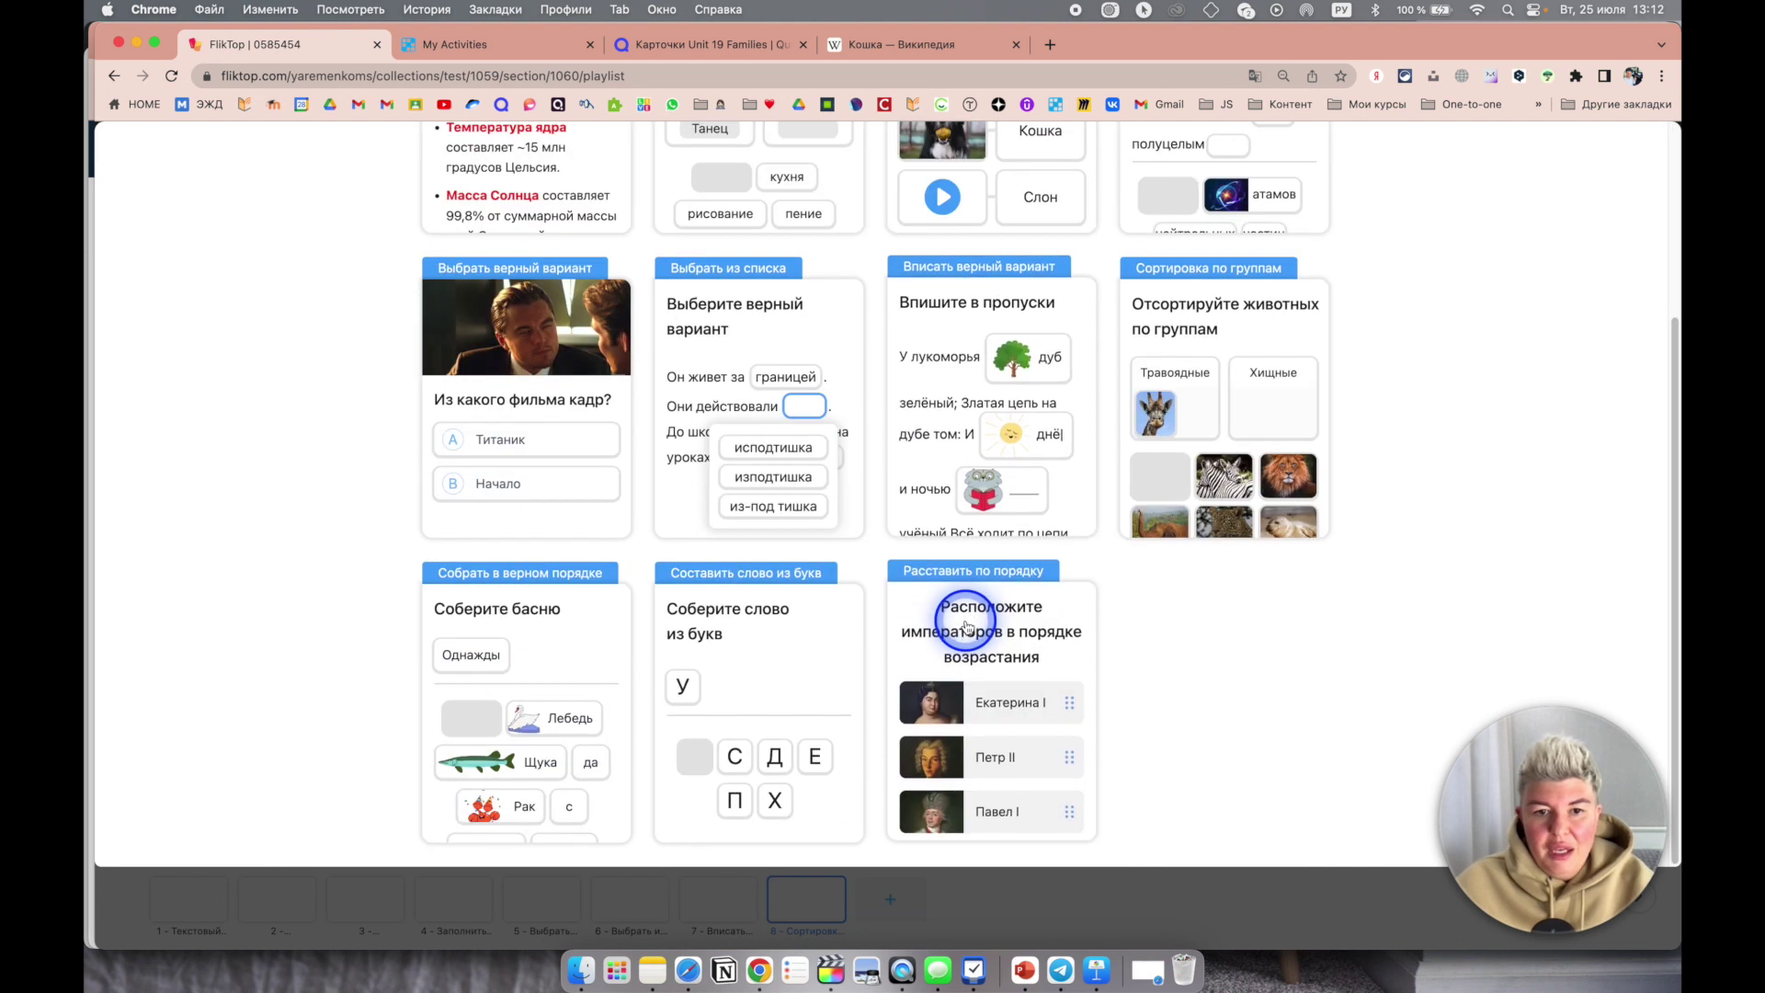
click(573, 640)
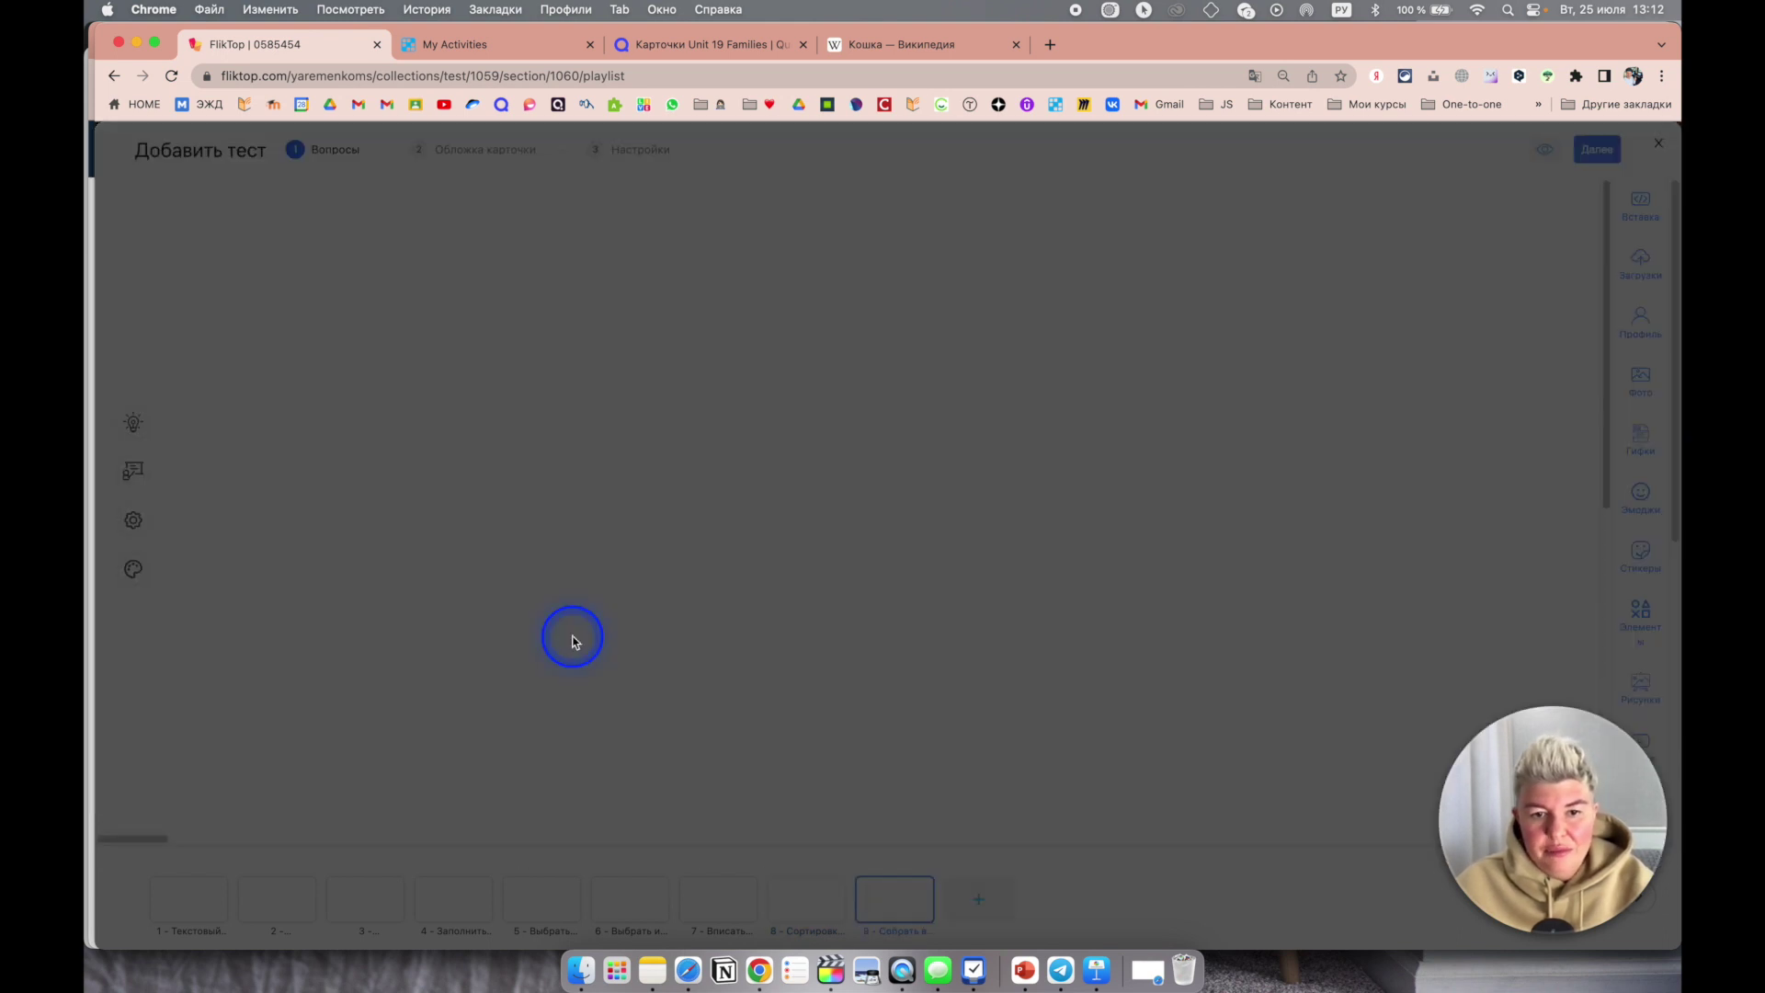
click(643, 336)
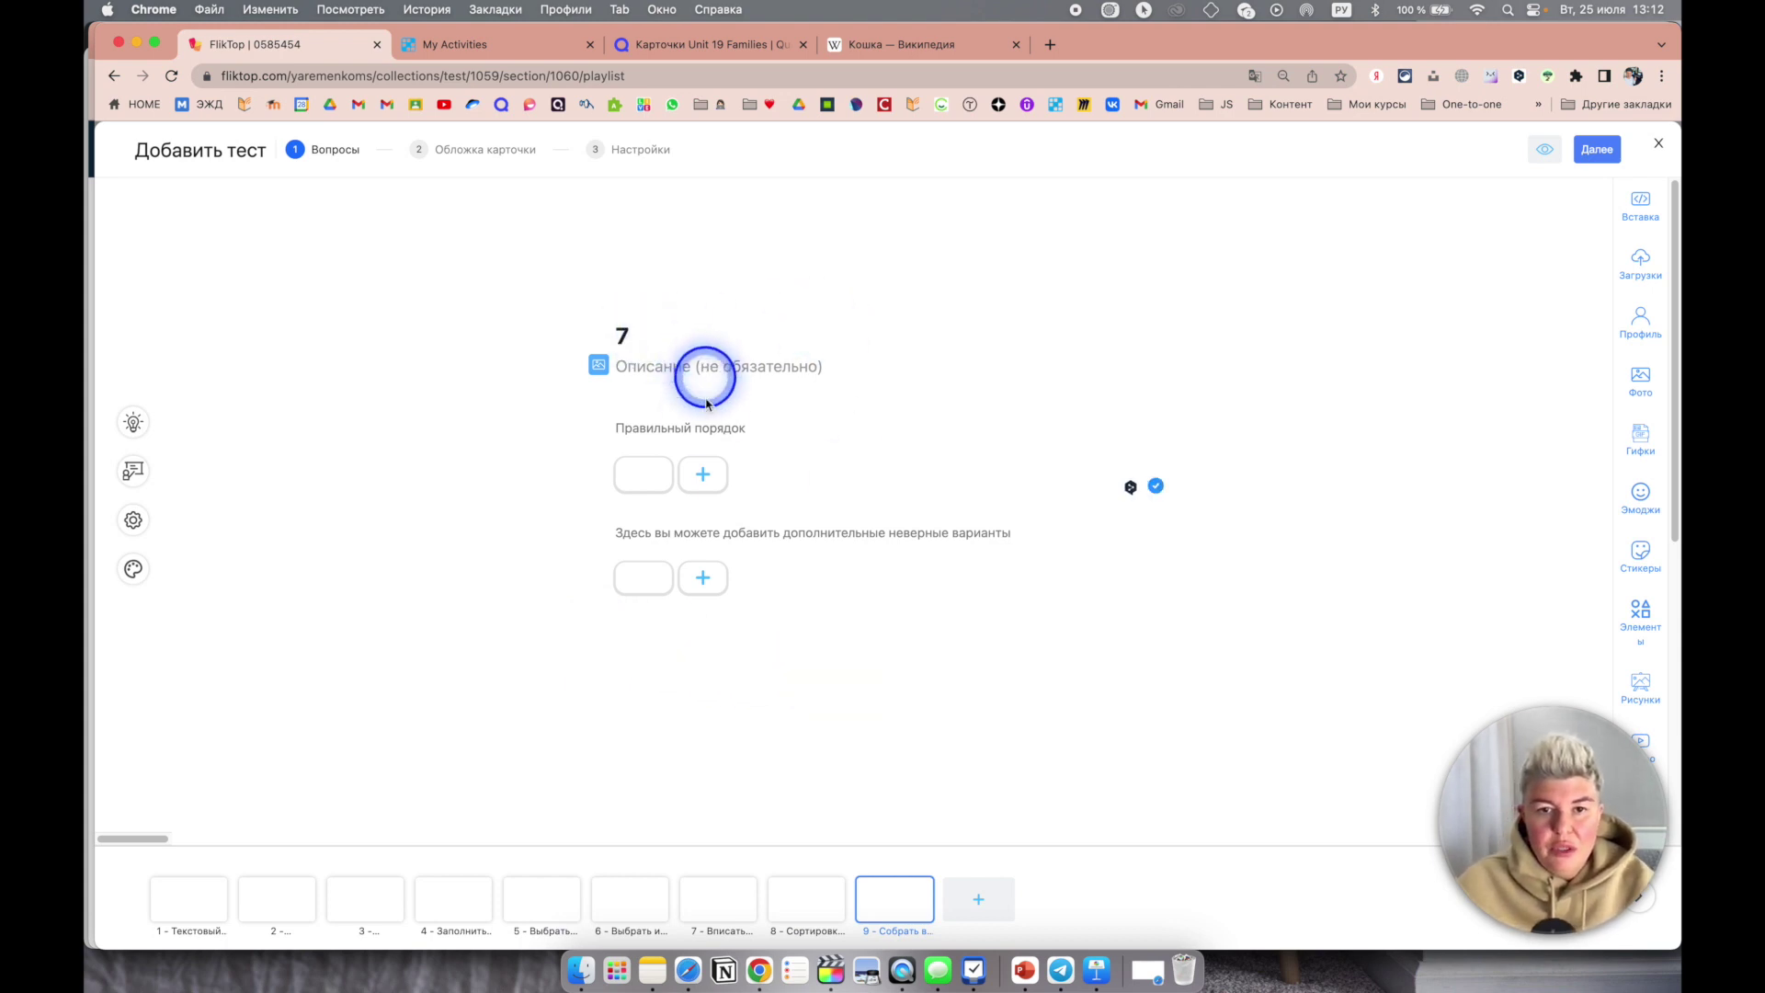
Step: Enter "Я", "тебя", "жду" as the correct order and "вас" as an additional incorrect option
click(651, 476)
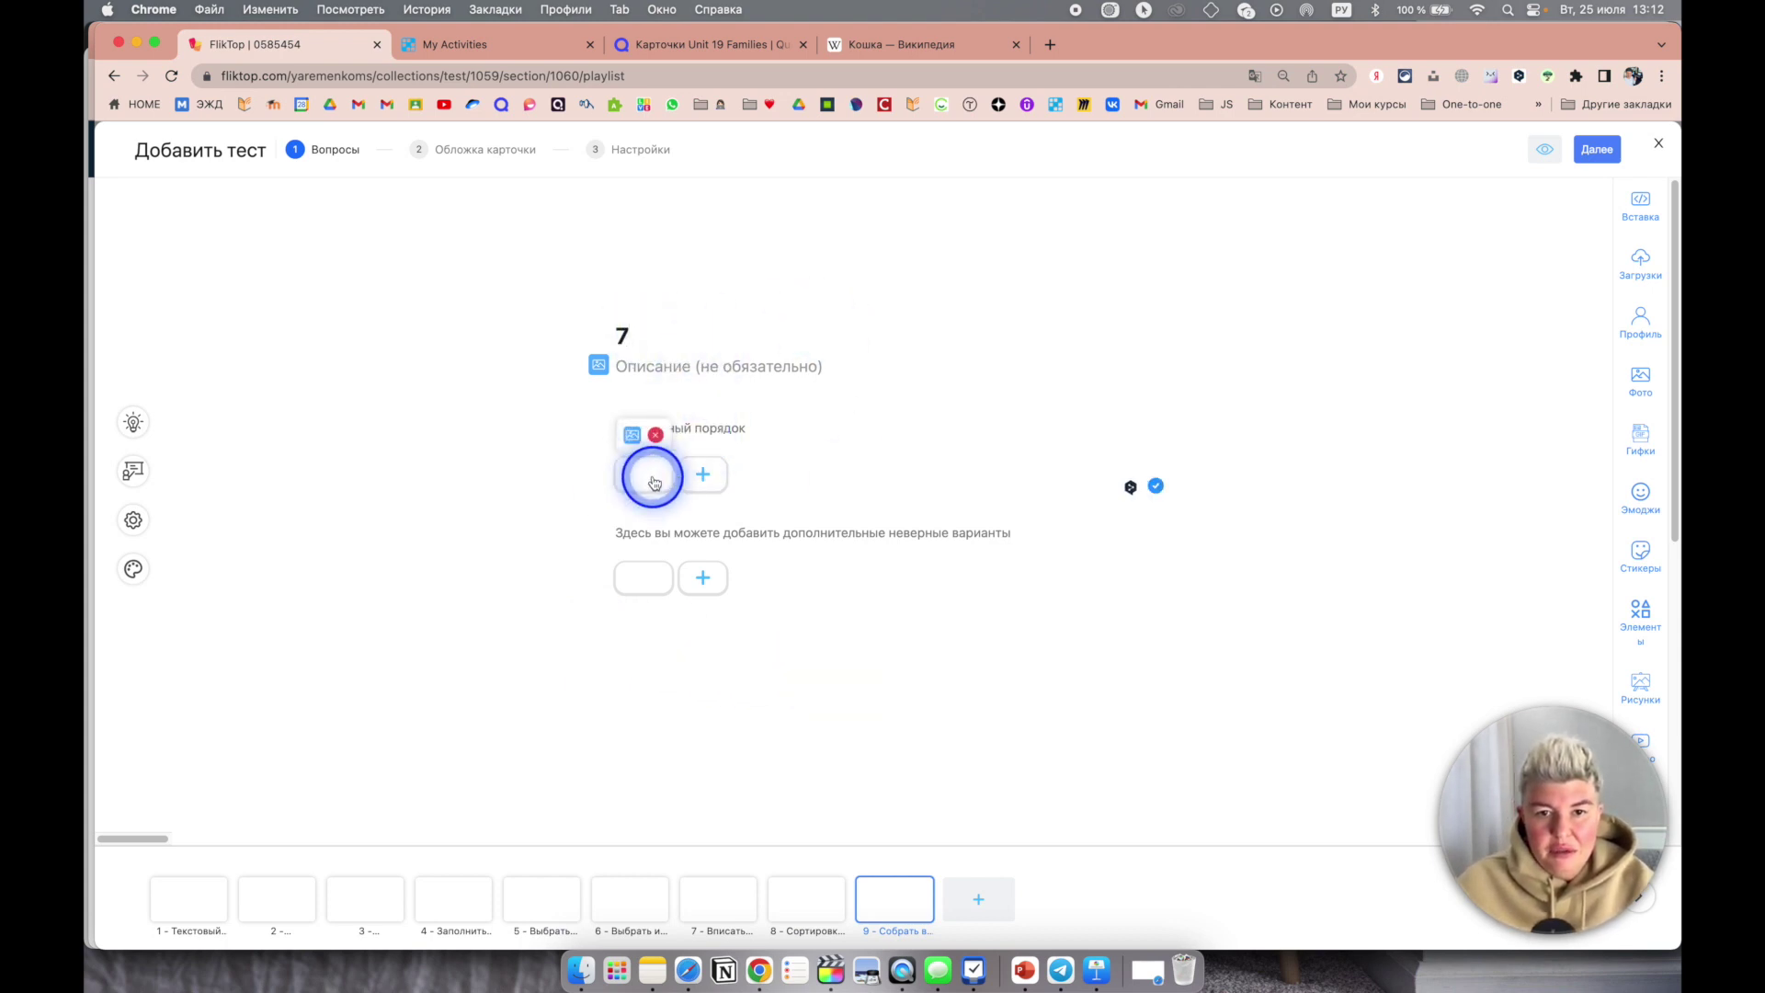
click(658, 536)
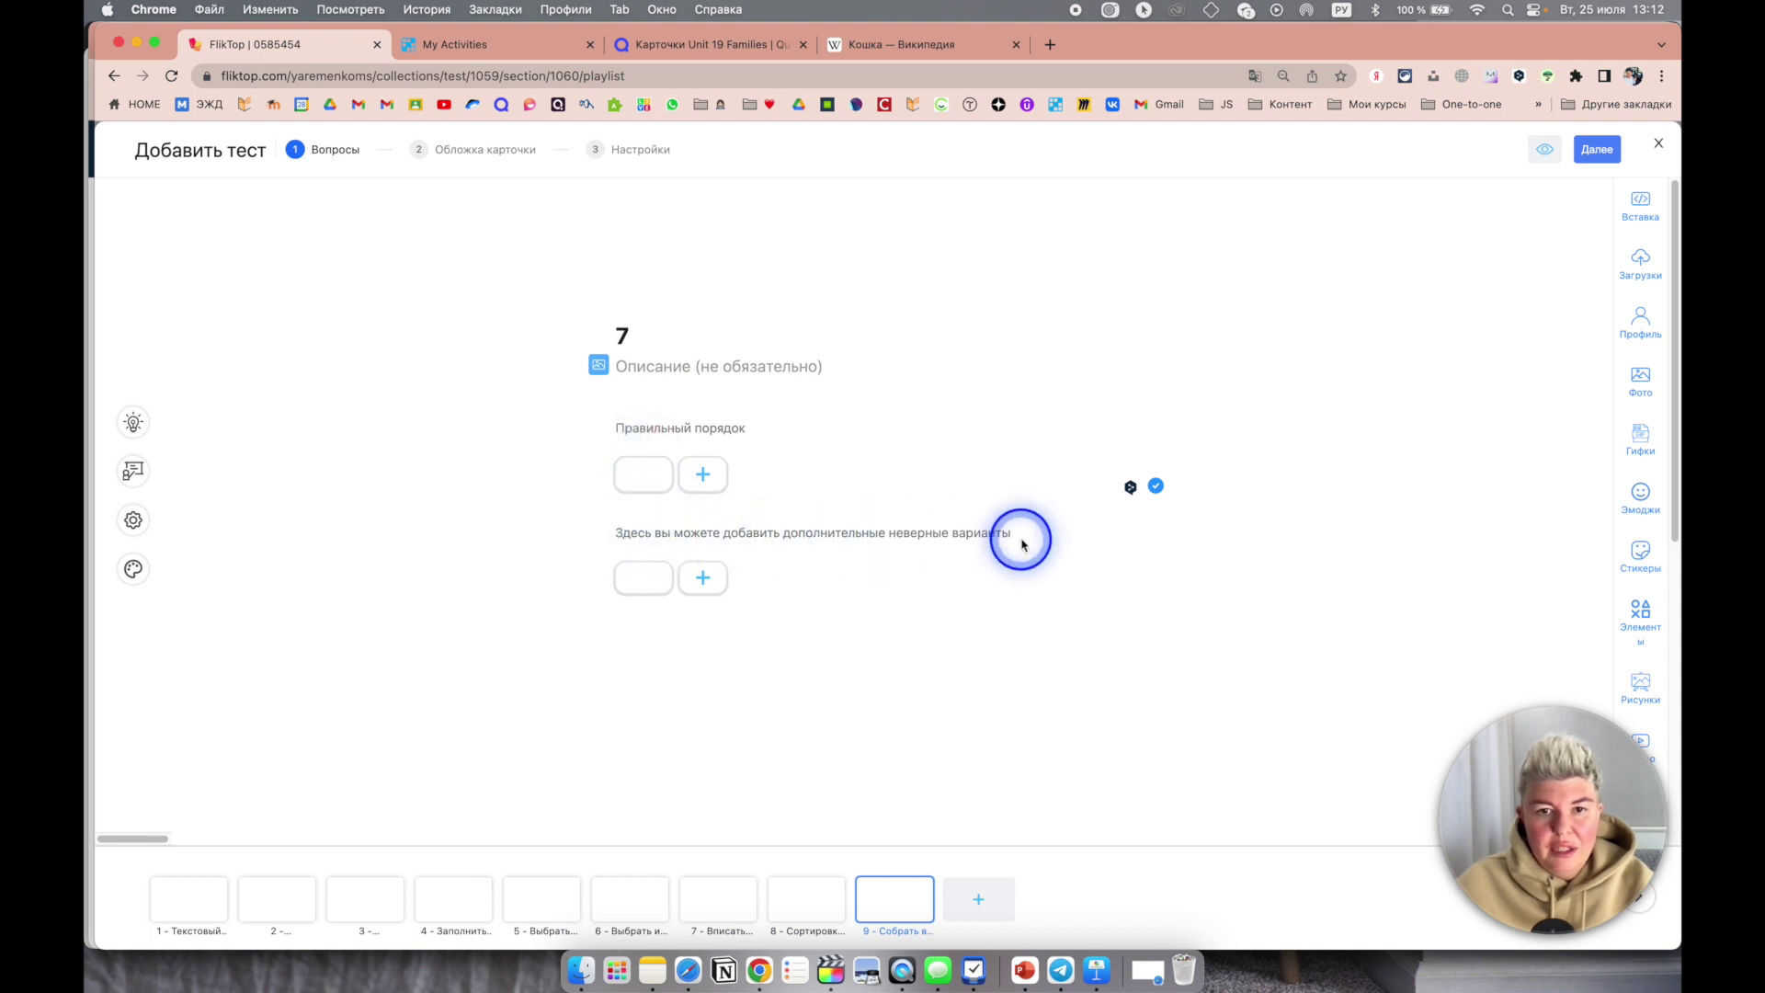
click(638, 470)
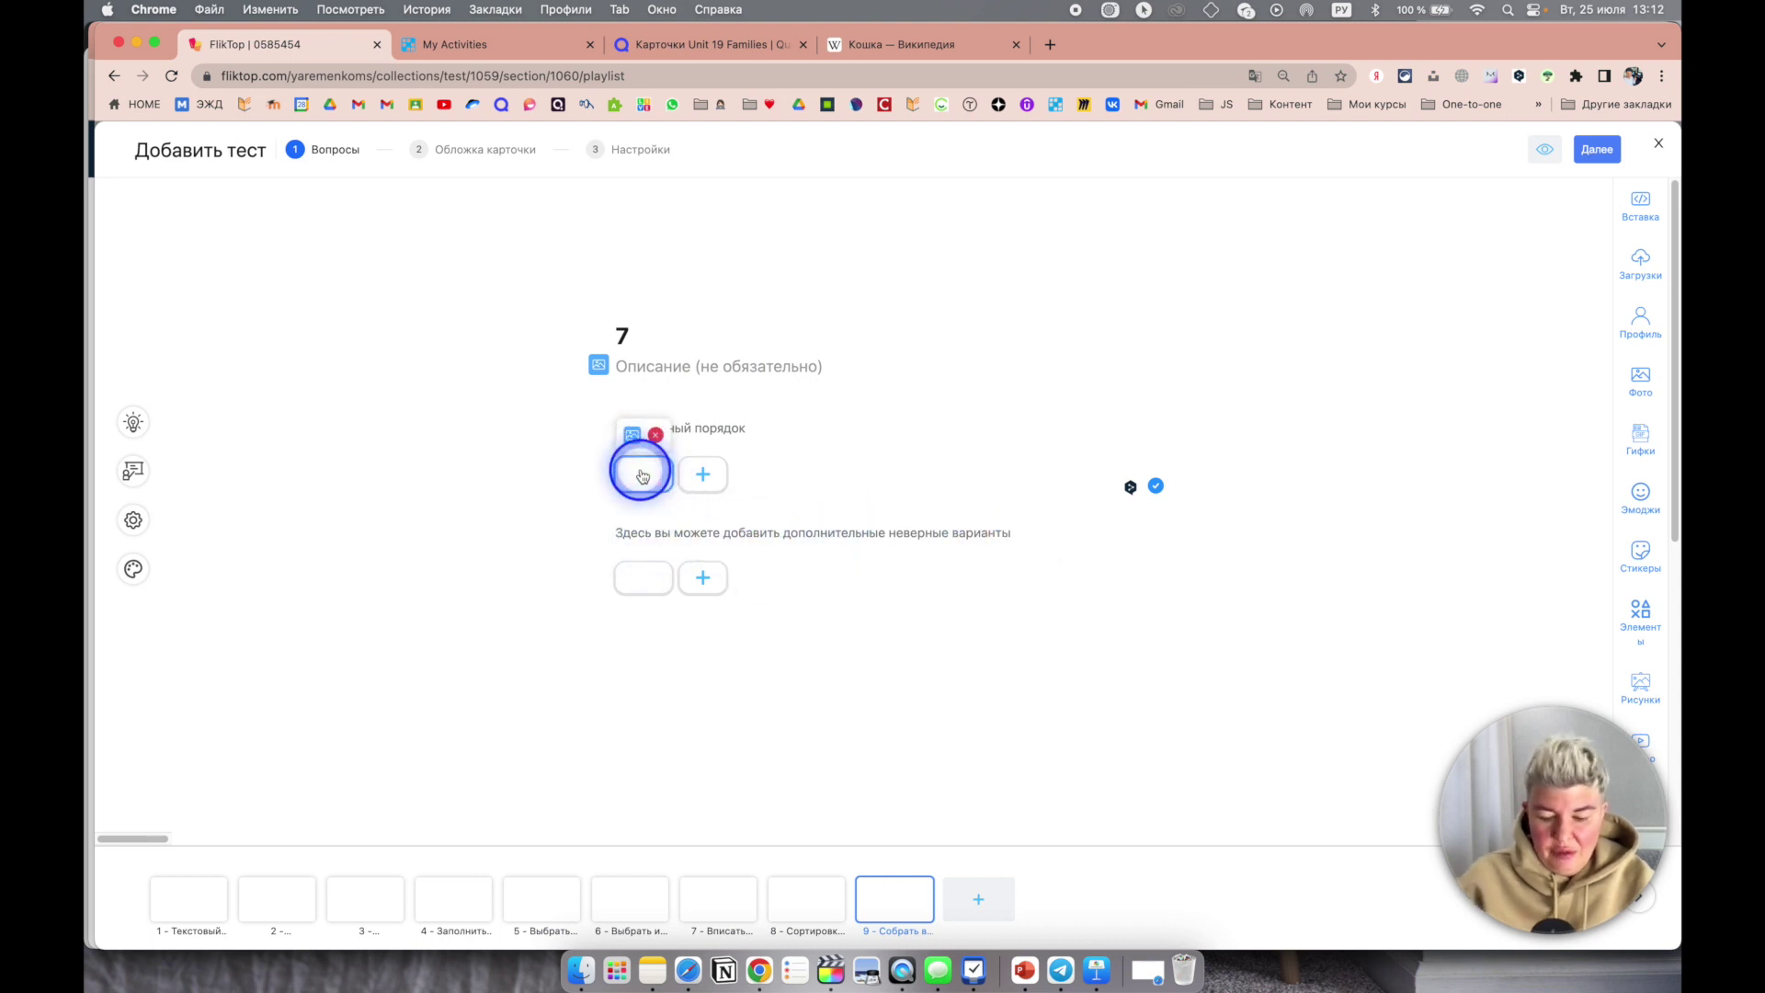
click(703, 474)
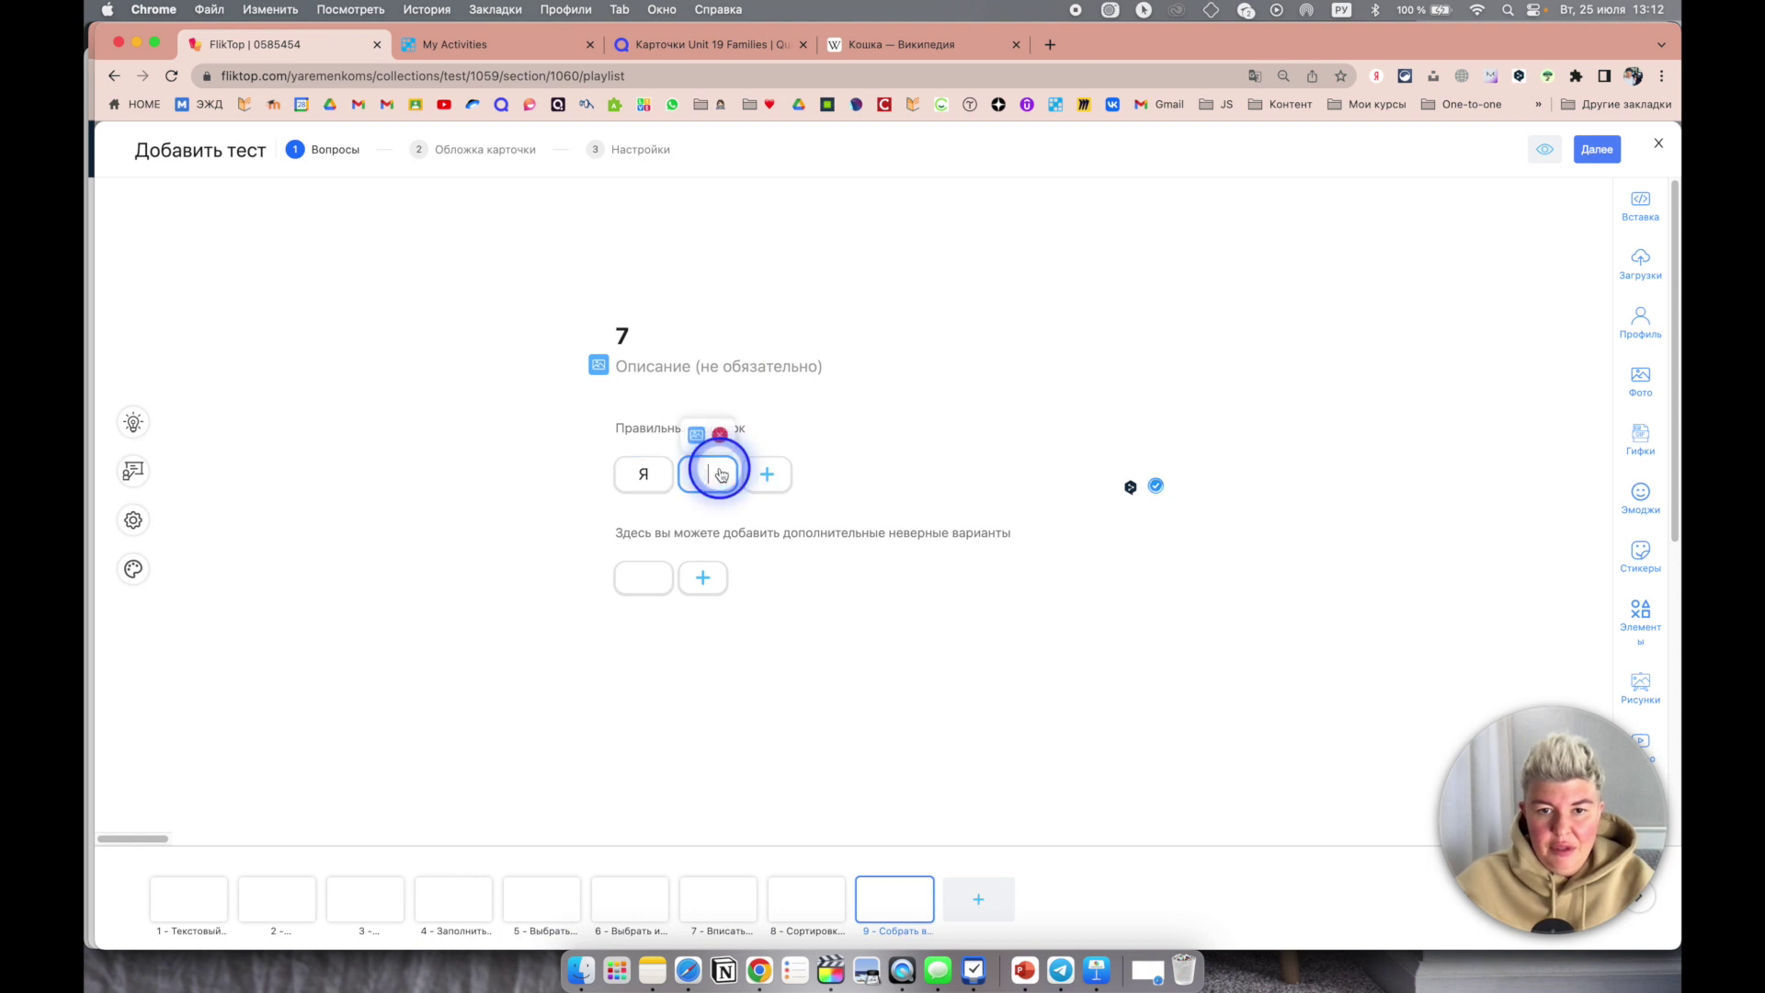
text(тебя)
click(772, 476)
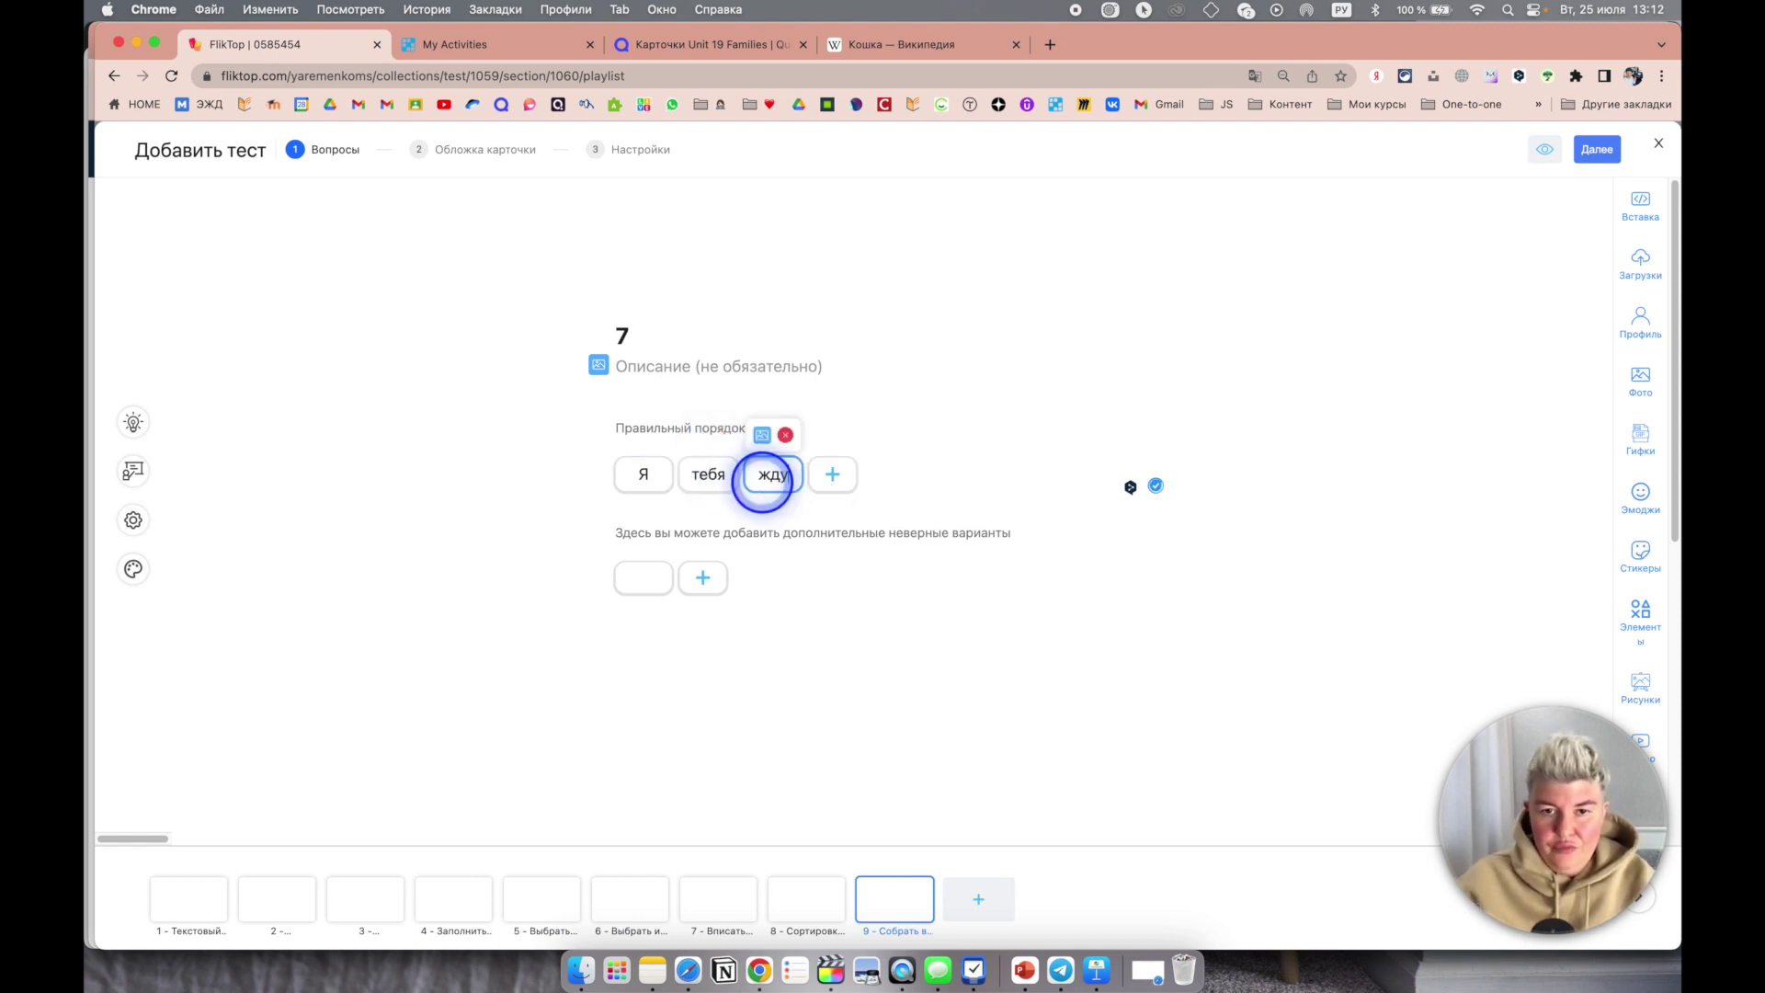
click(641, 582)
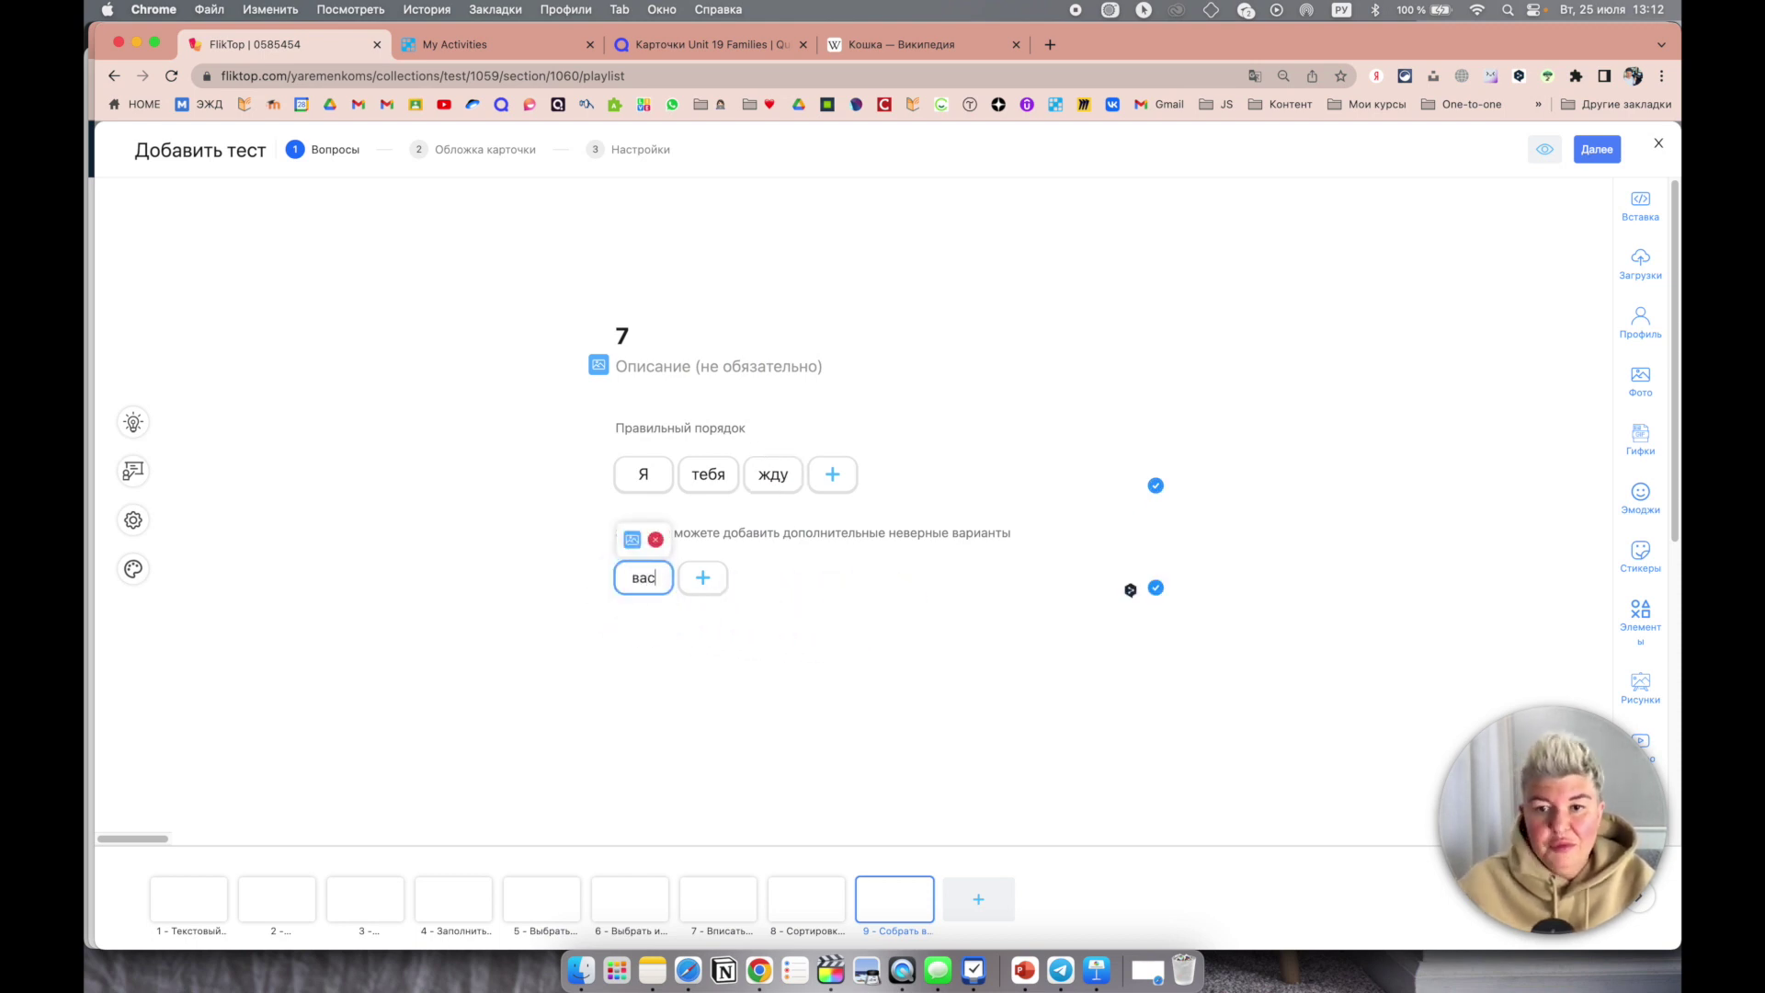
Step: Preview the current slide, assemble "Я тебя жду" from the words, check the answer and close the preview
click(1544, 149)
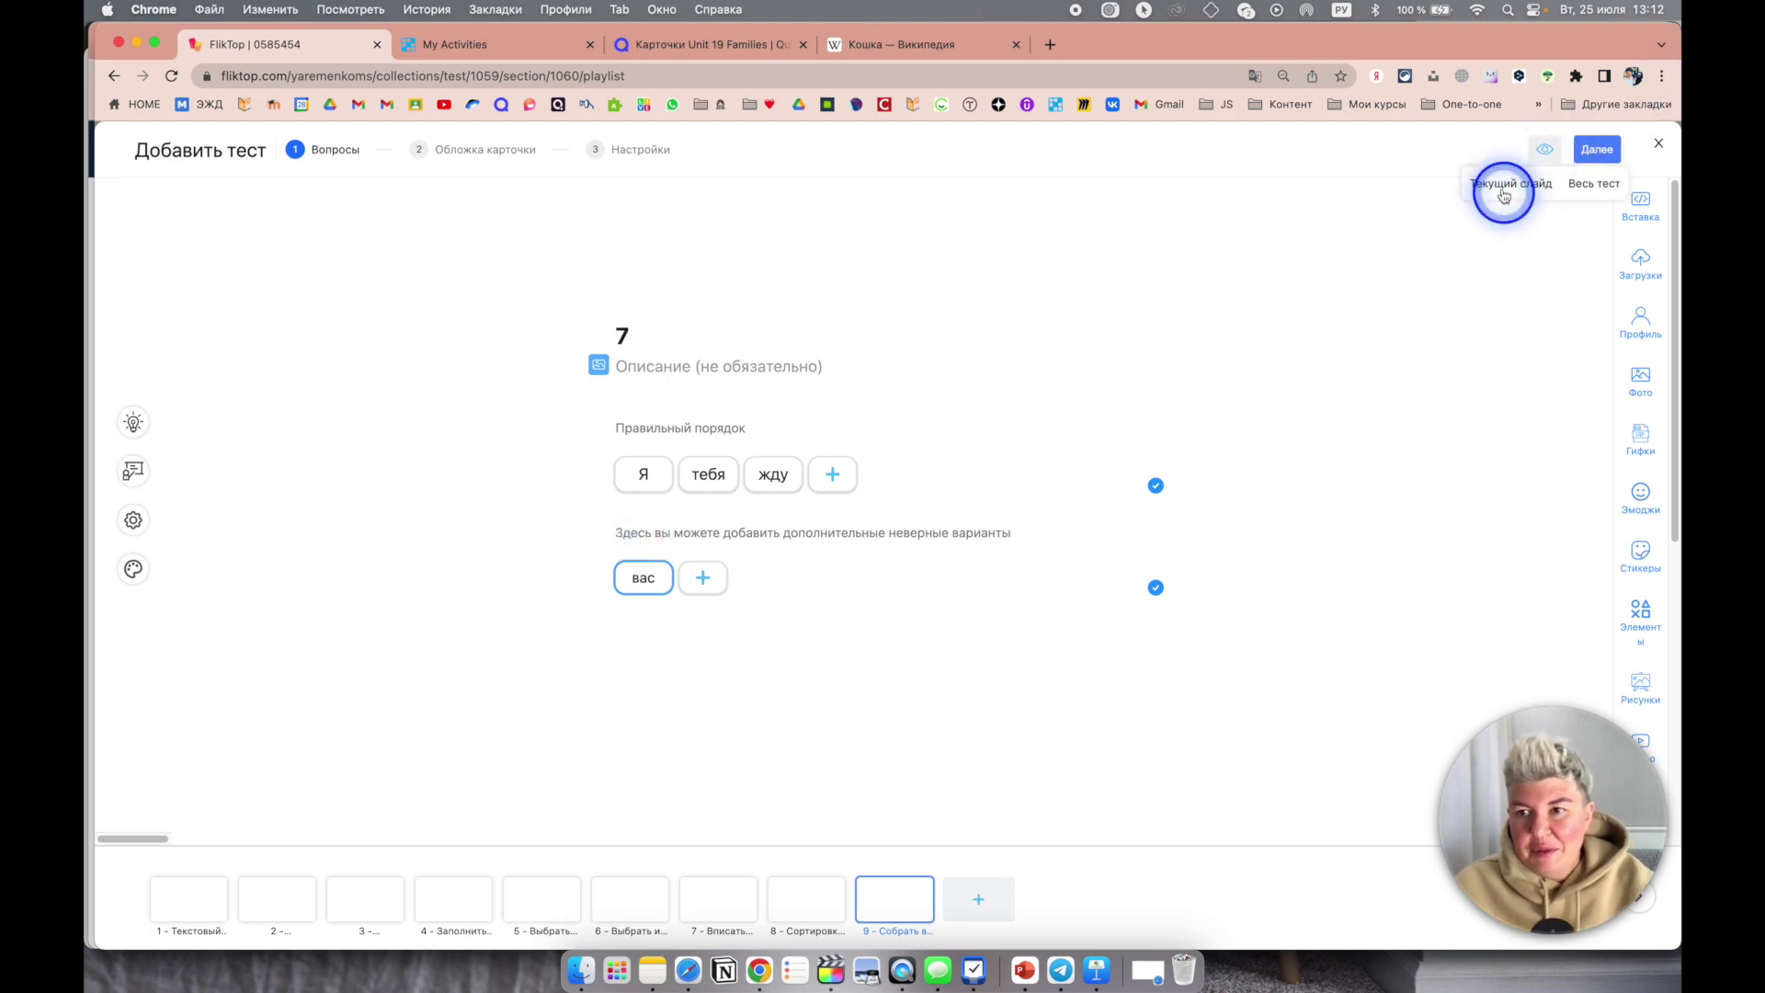
click(1501, 184)
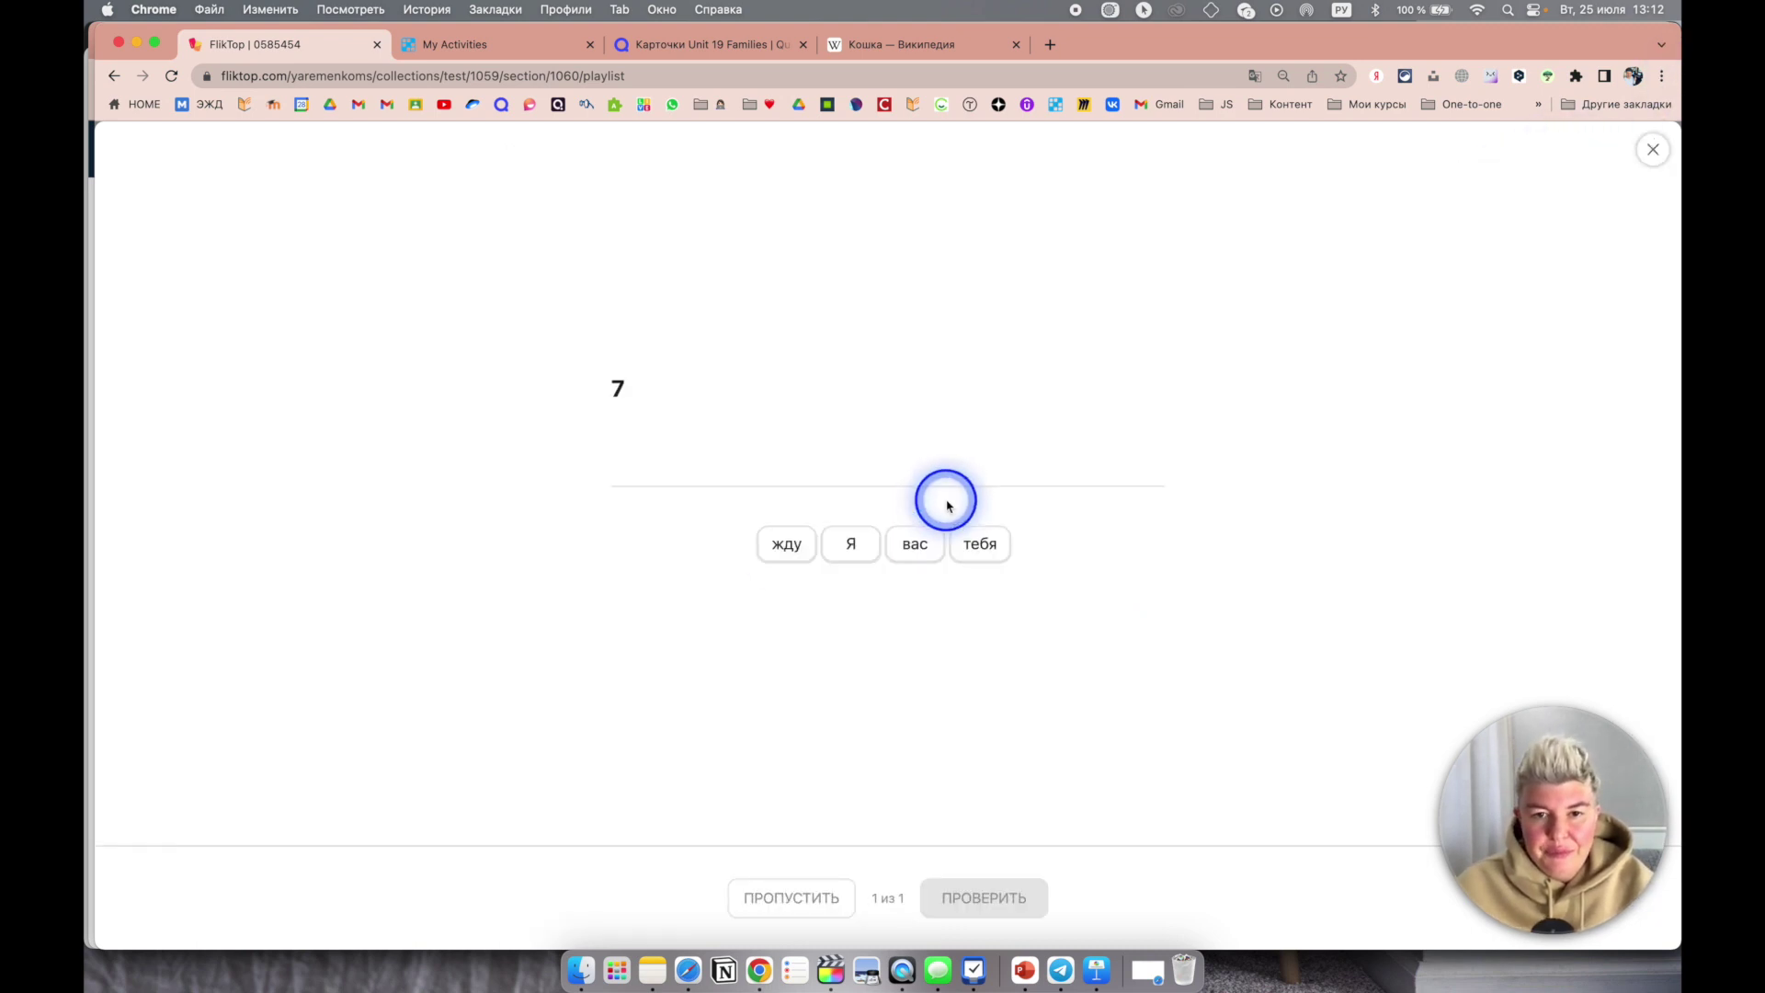
click(855, 543)
click(980, 544)
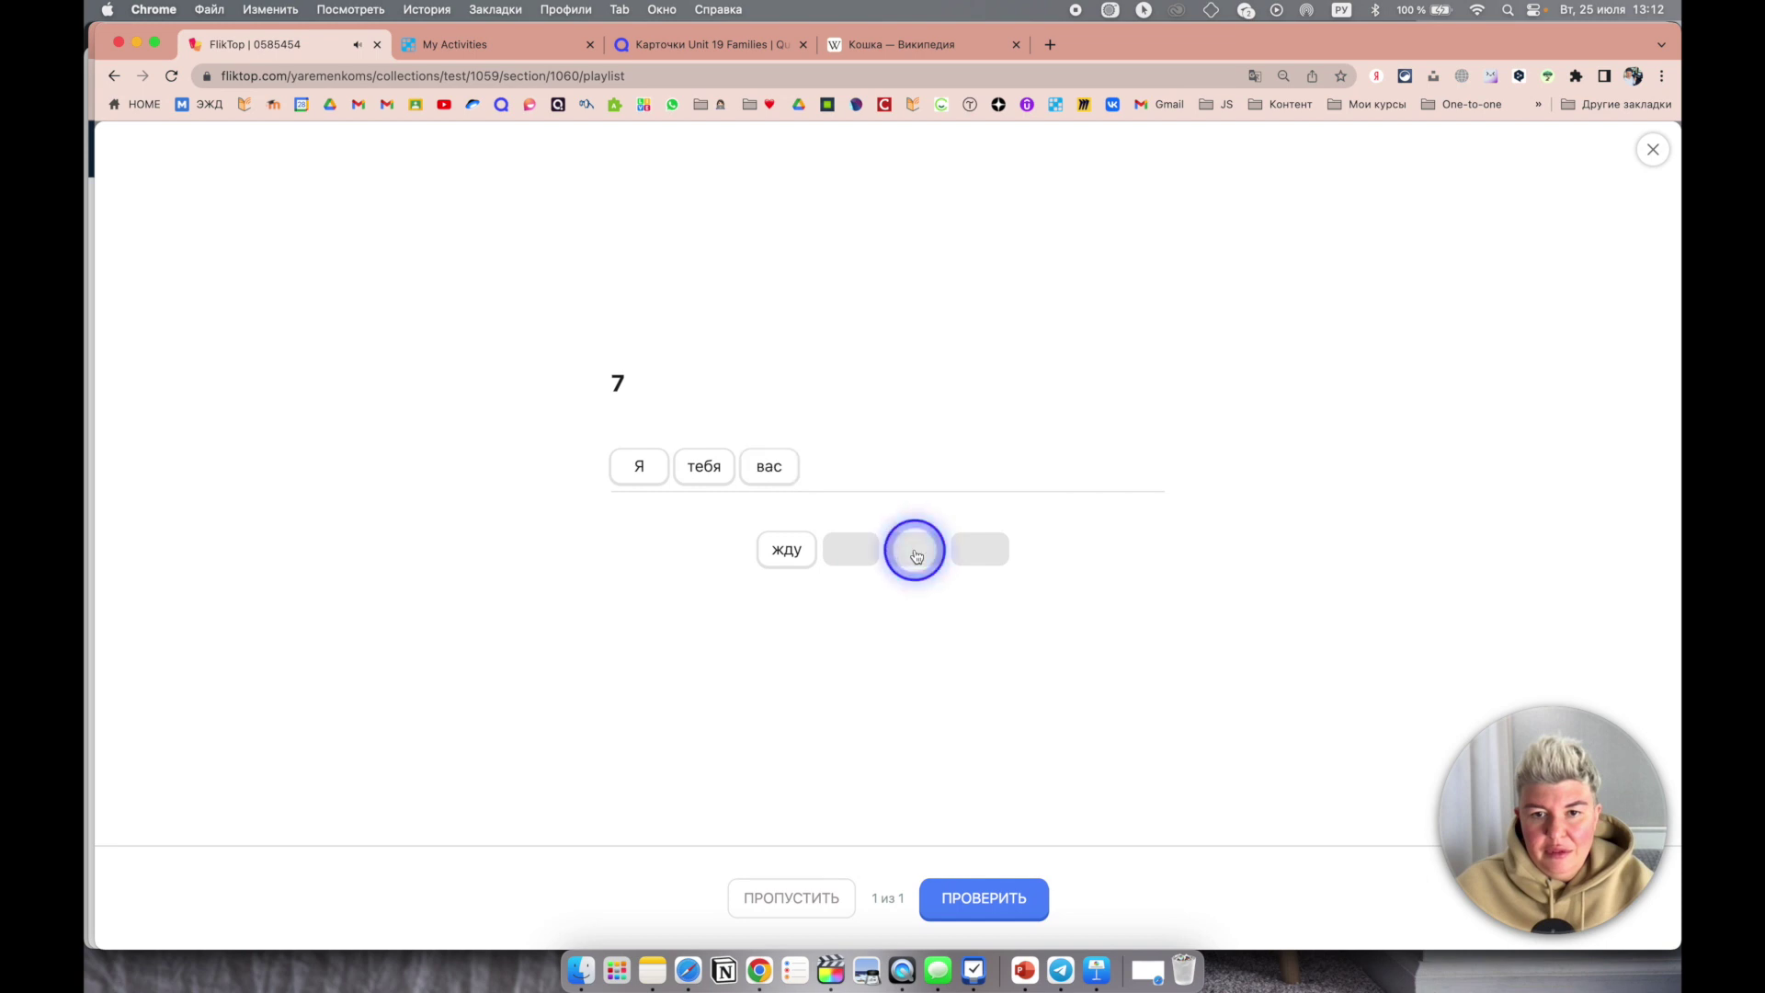
click(787, 466)
click(795, 549)
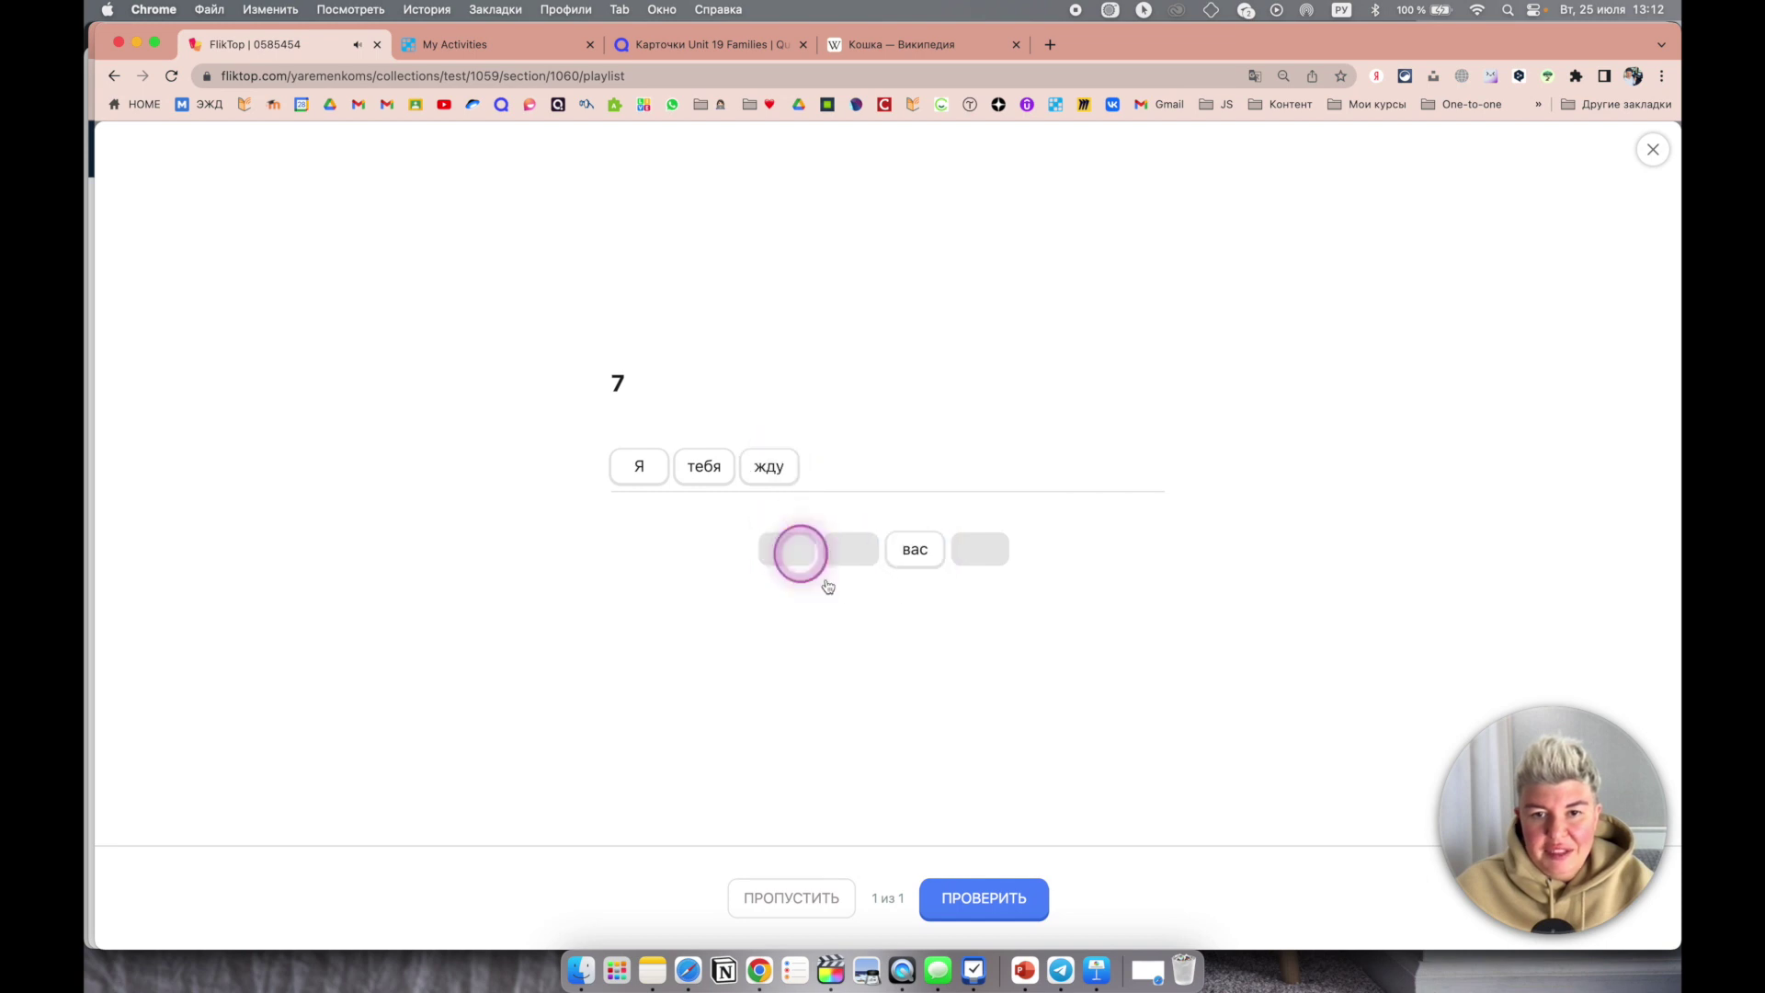
click(986, 885)
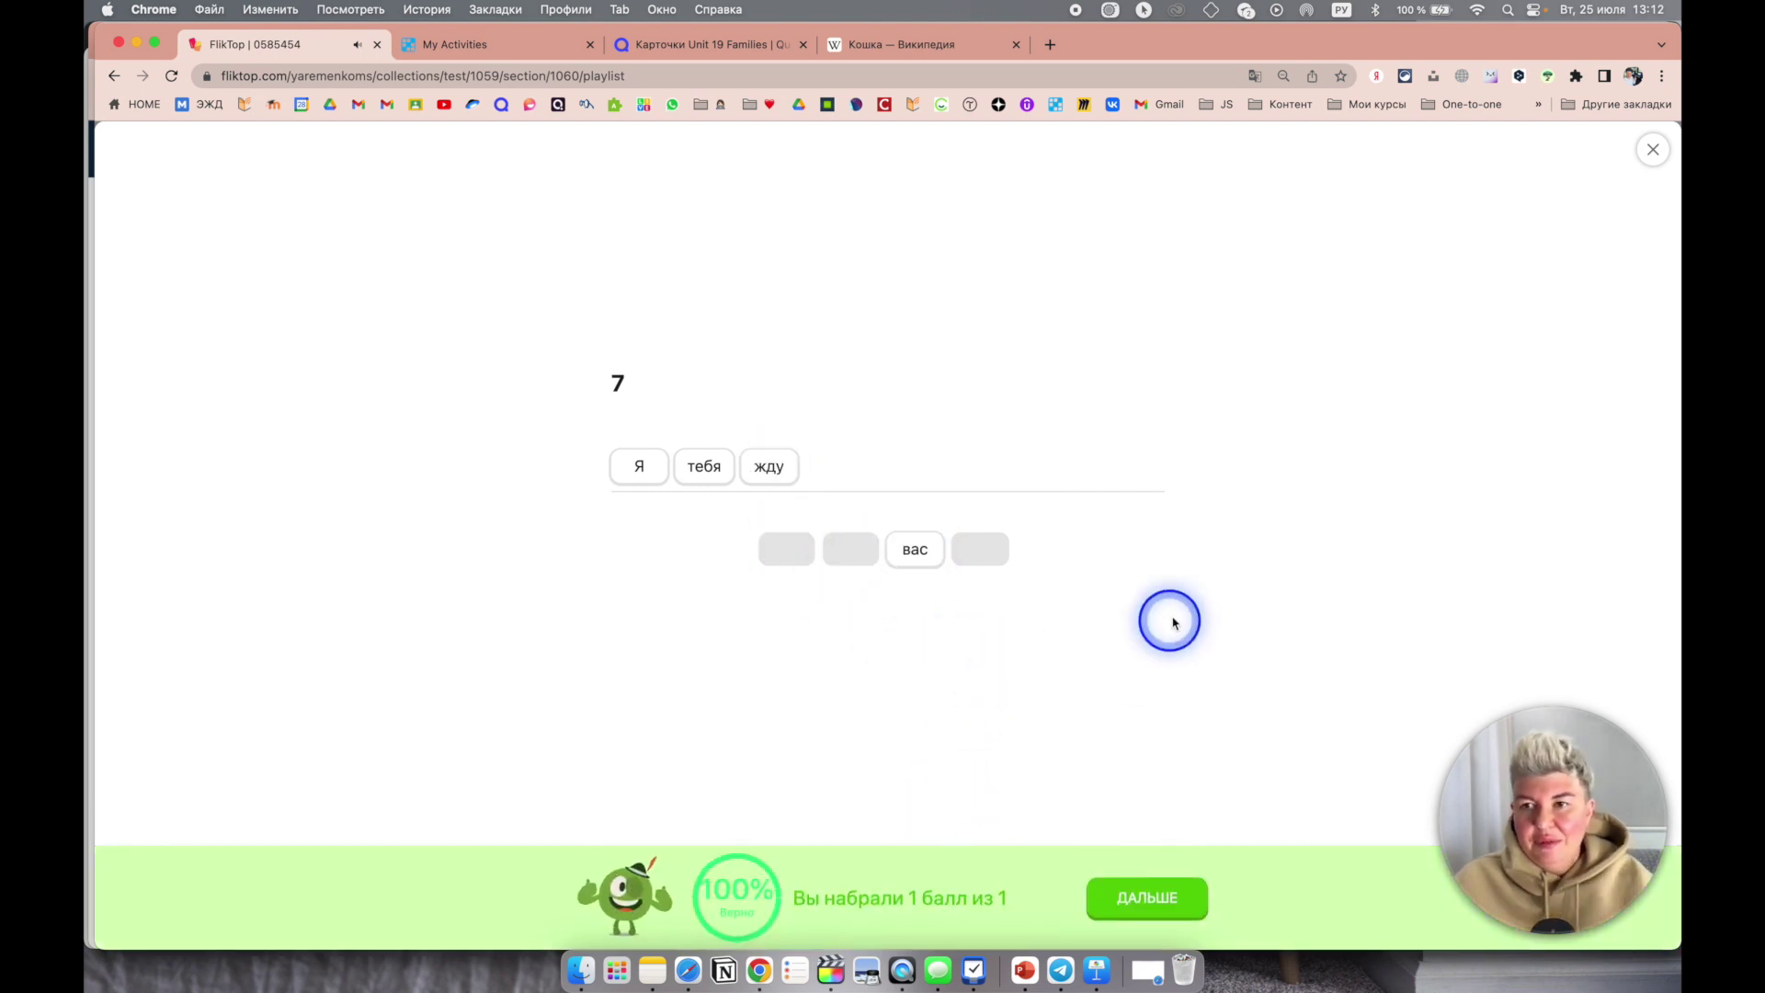
click(1653, 150)
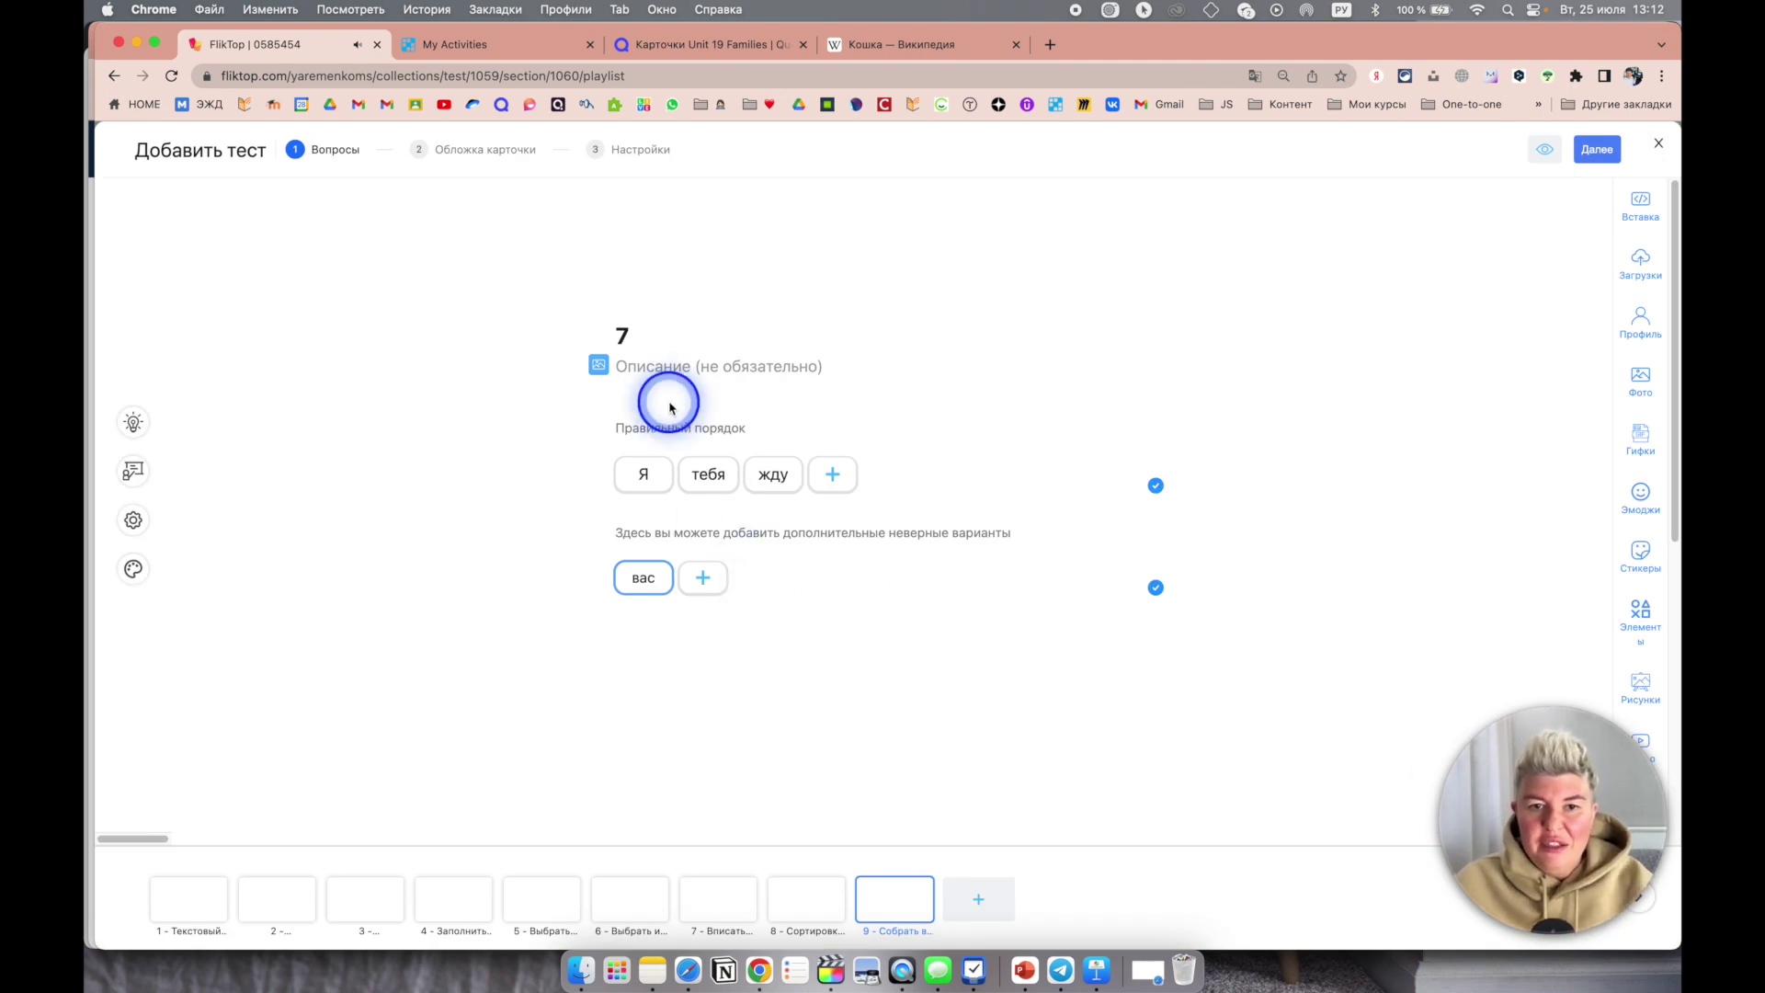
Step: Attach the uploaded audio CD1Track001 to the word-ordering question
click(598, 364)
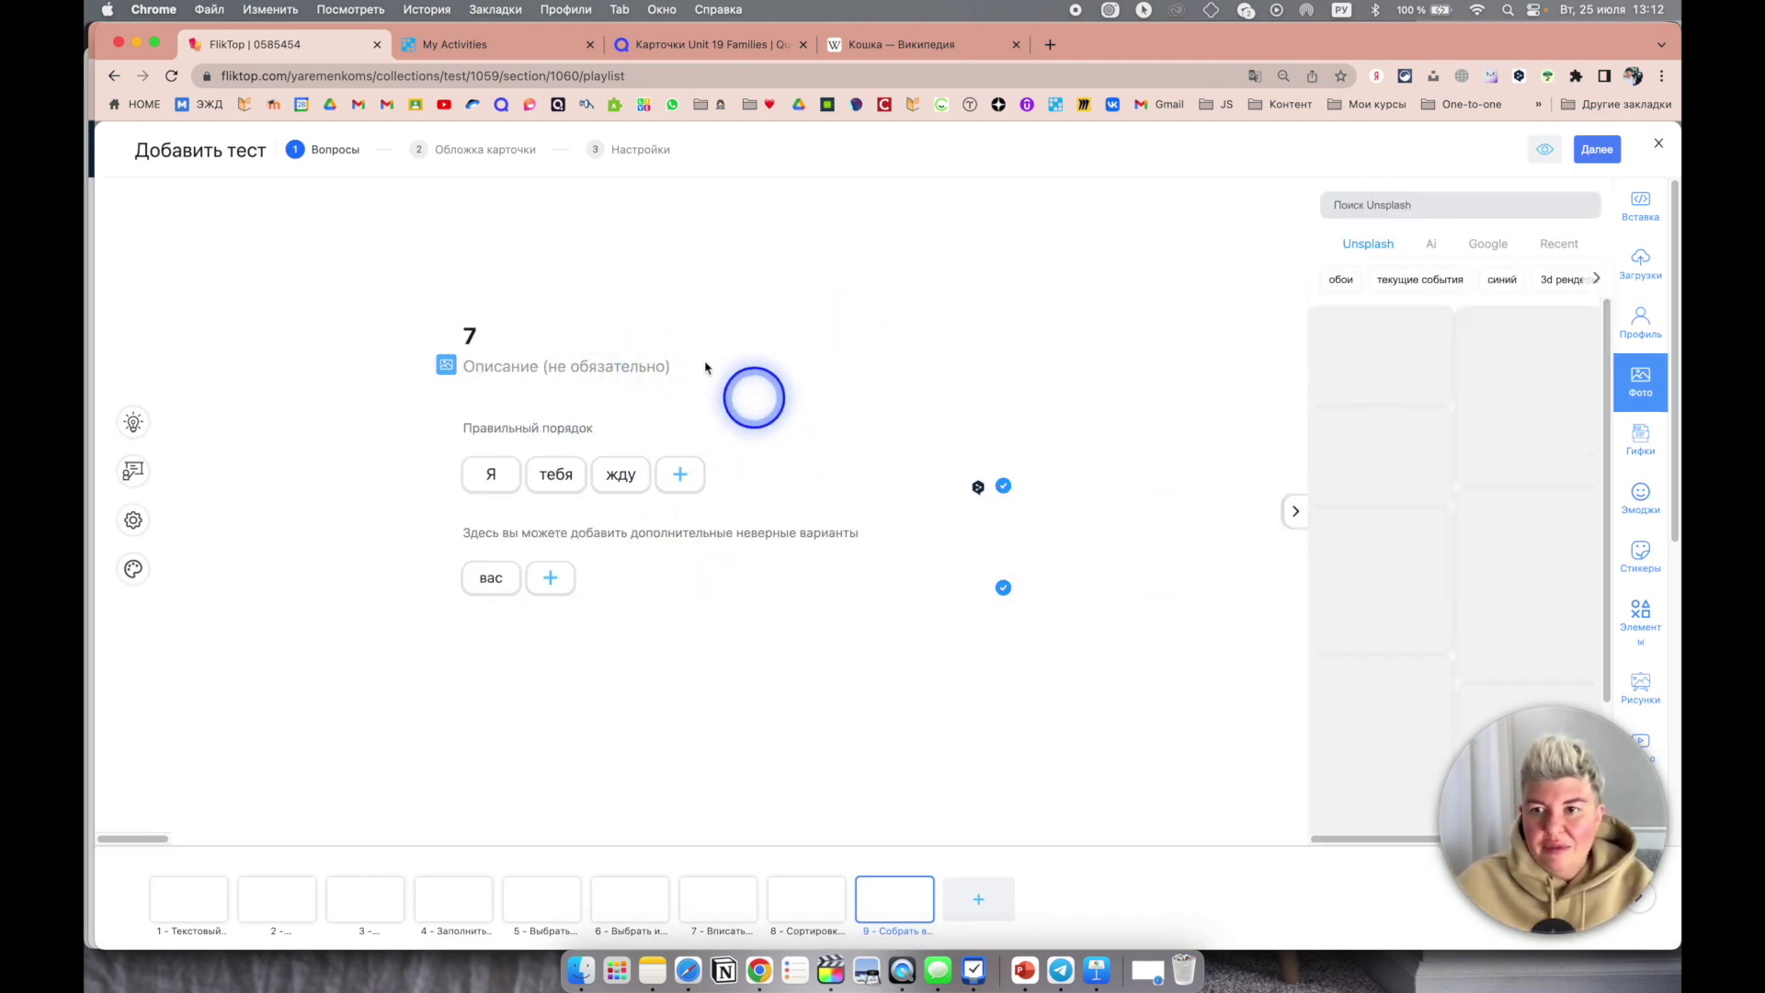
click(1642, 262)
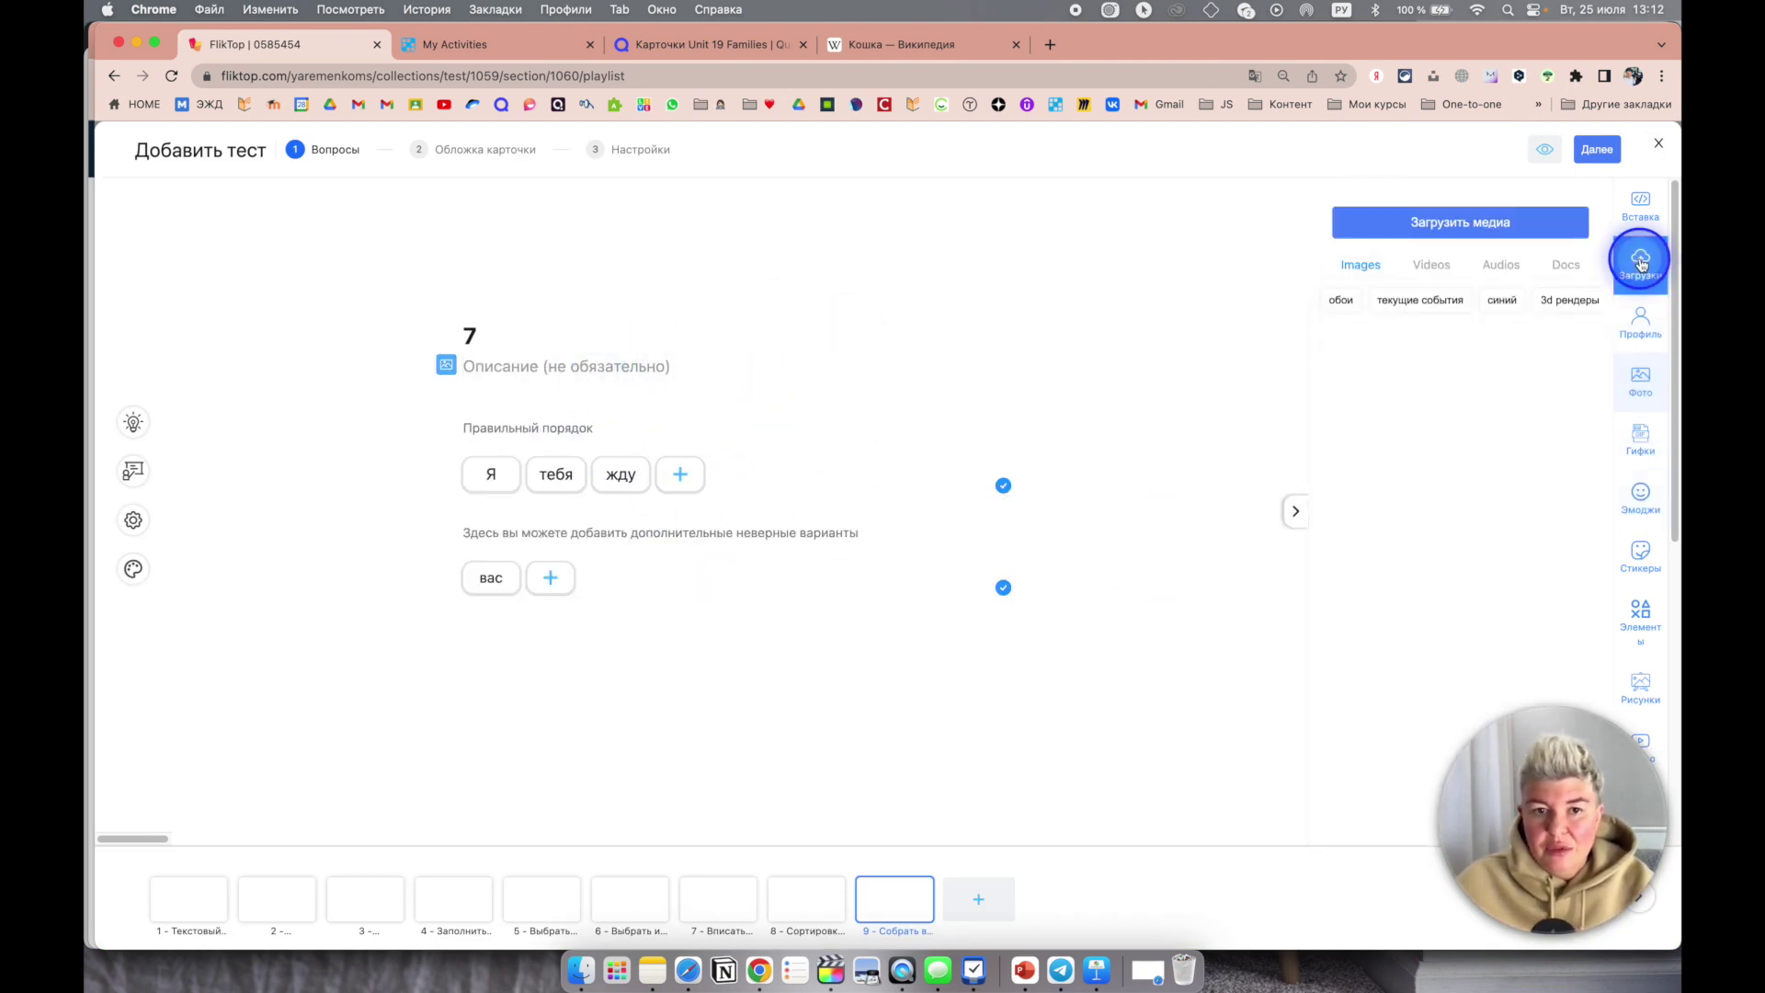
click(1393, 476)
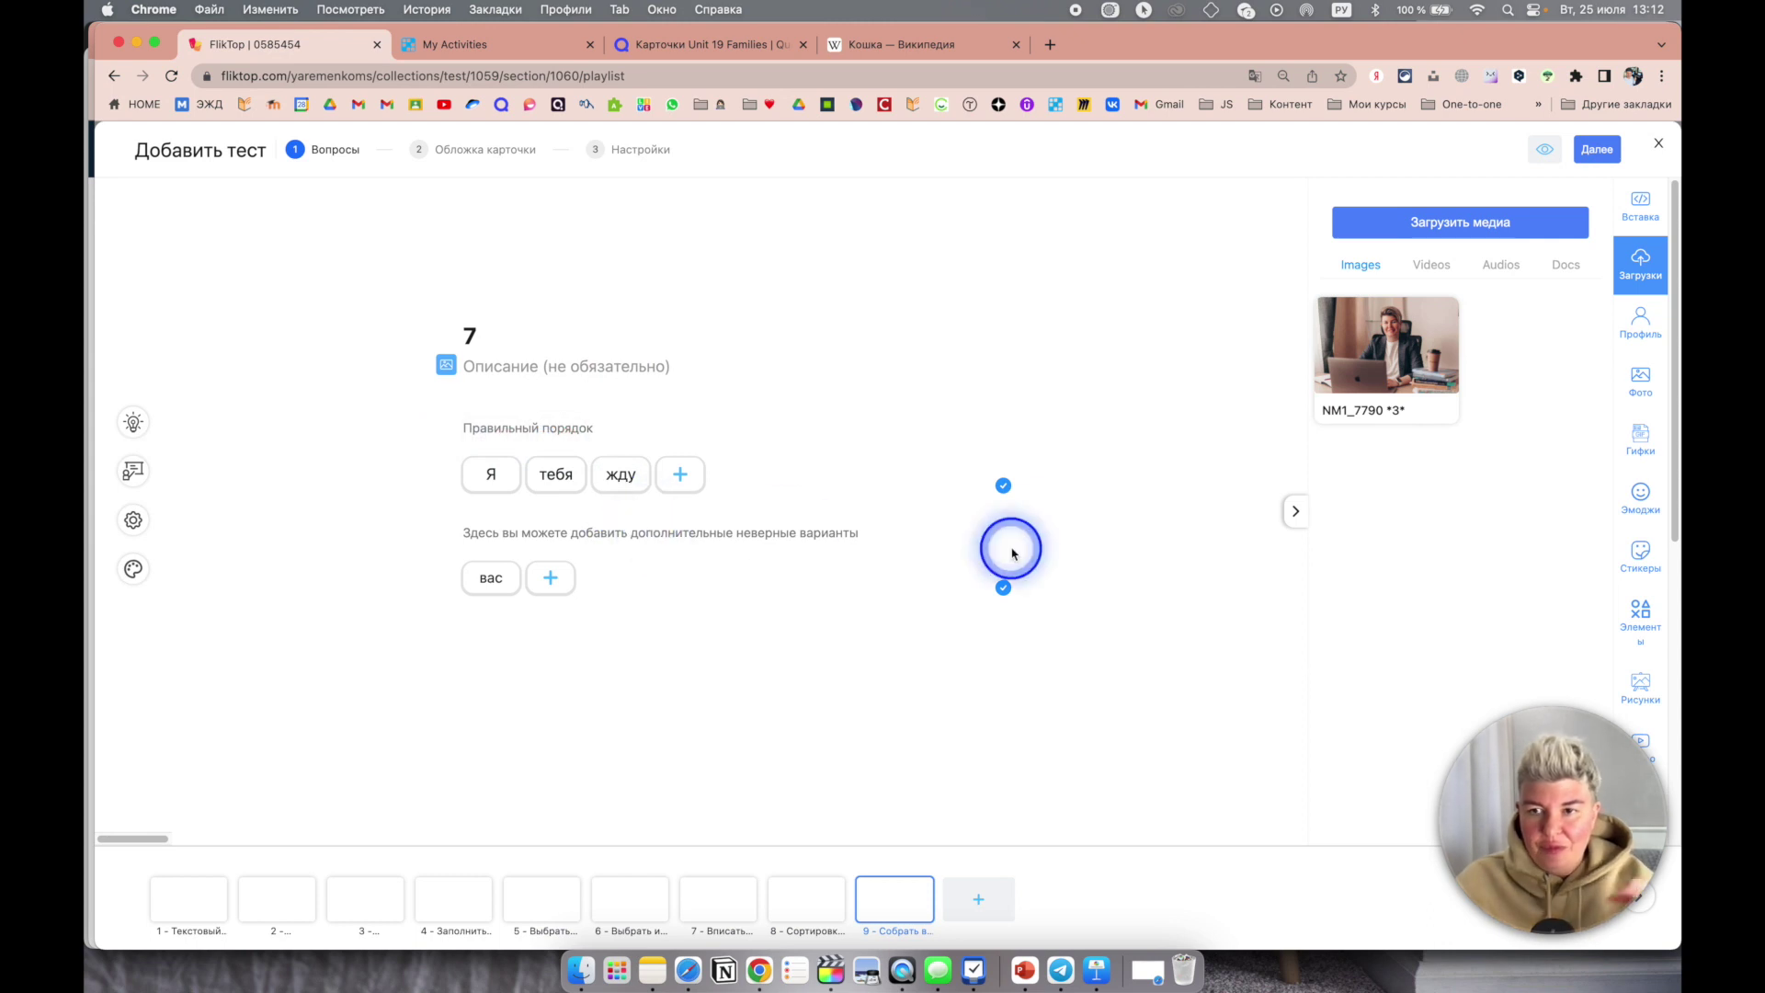
click(1523, 273)
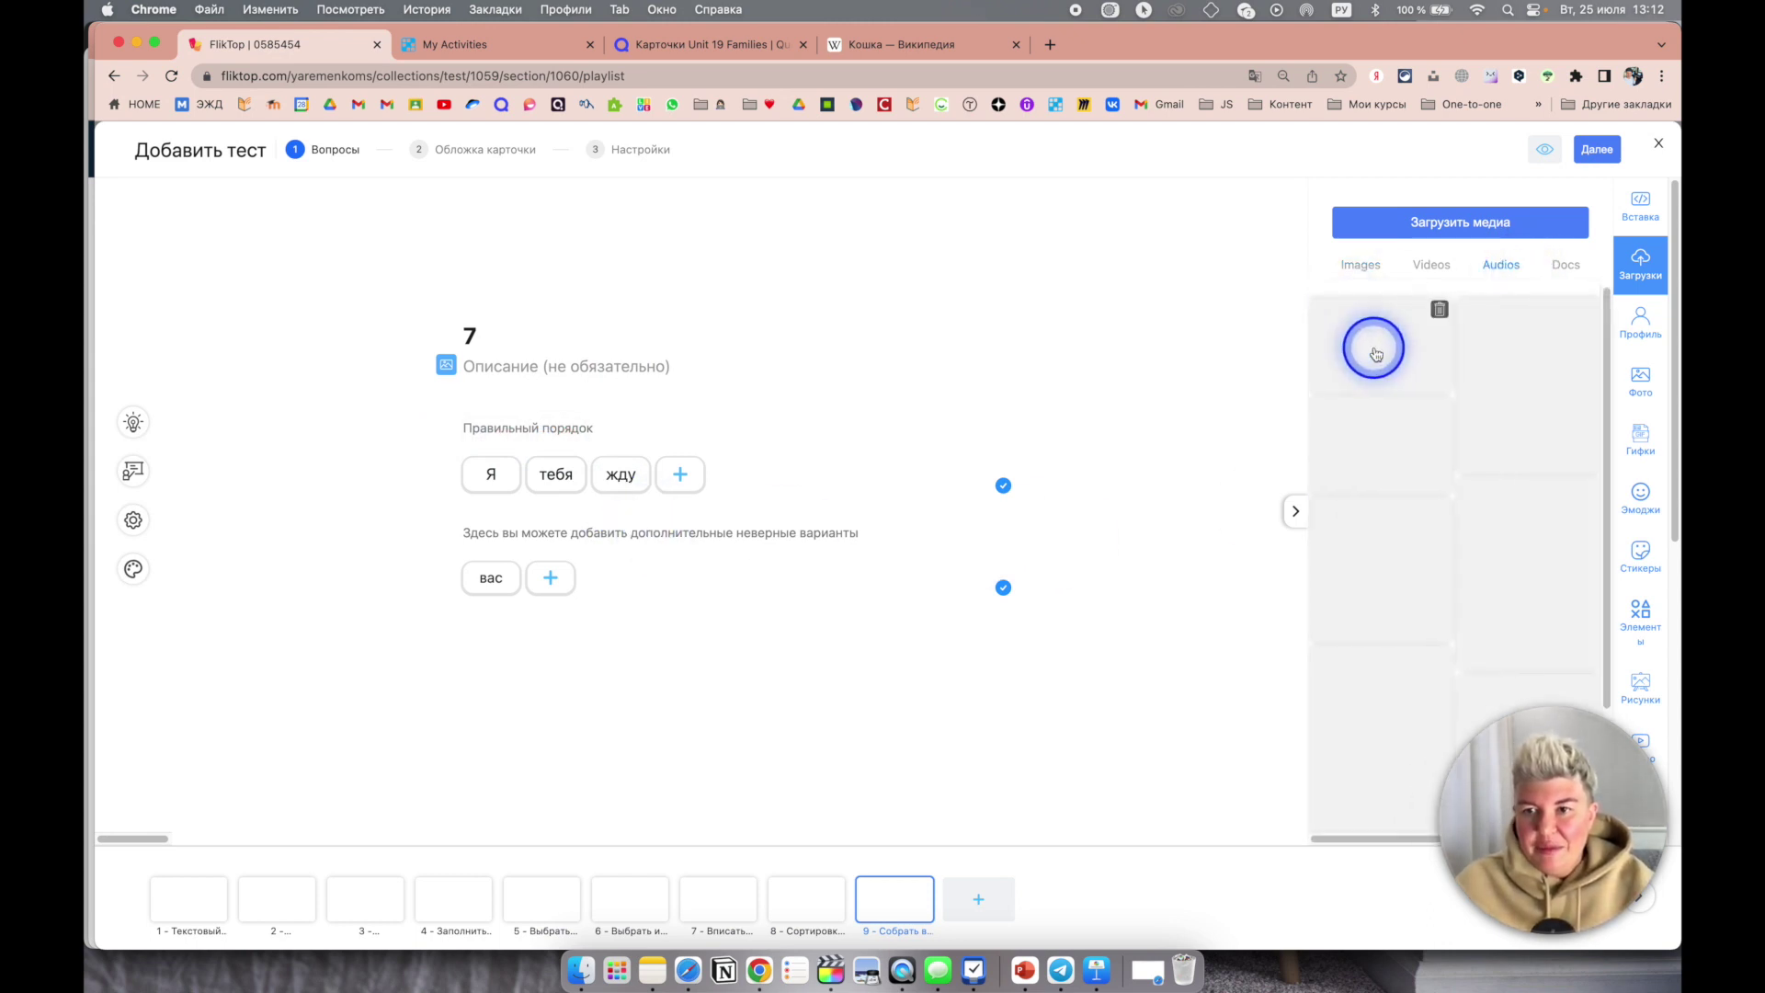
click(1361, 381)
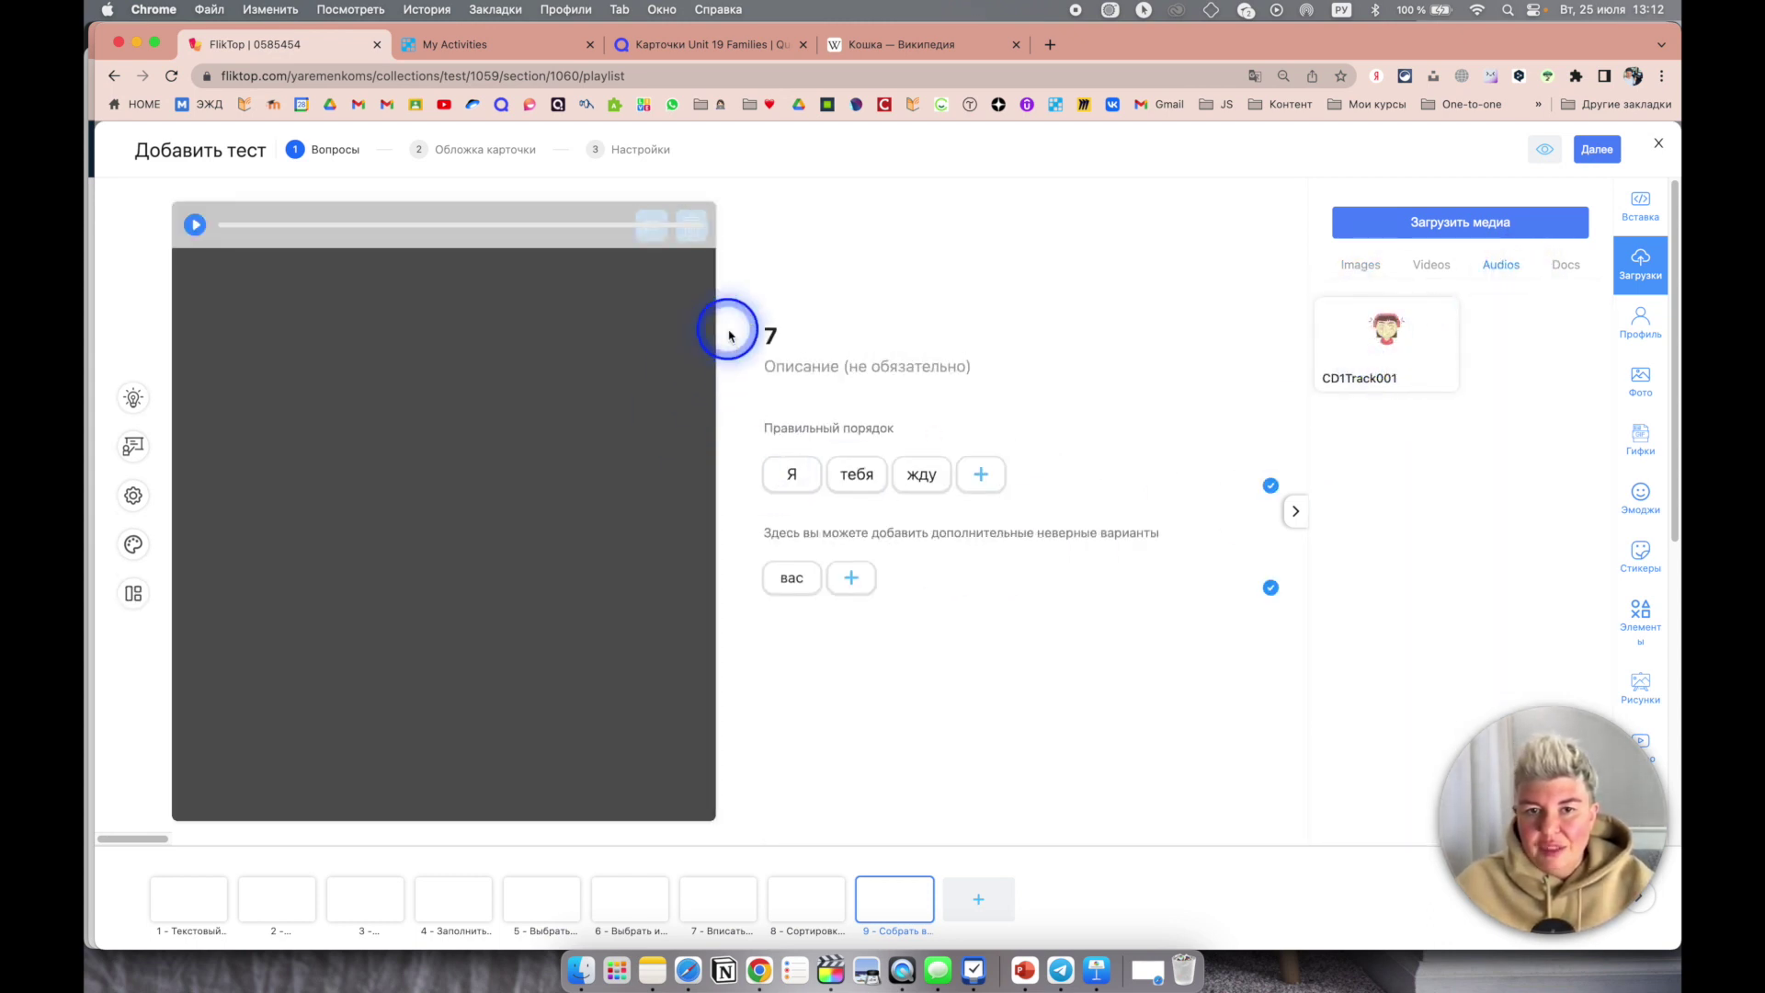
Step: Play the attached audio and enter "Прослушай и соберу фразу" as the question's description
click(194, 227)
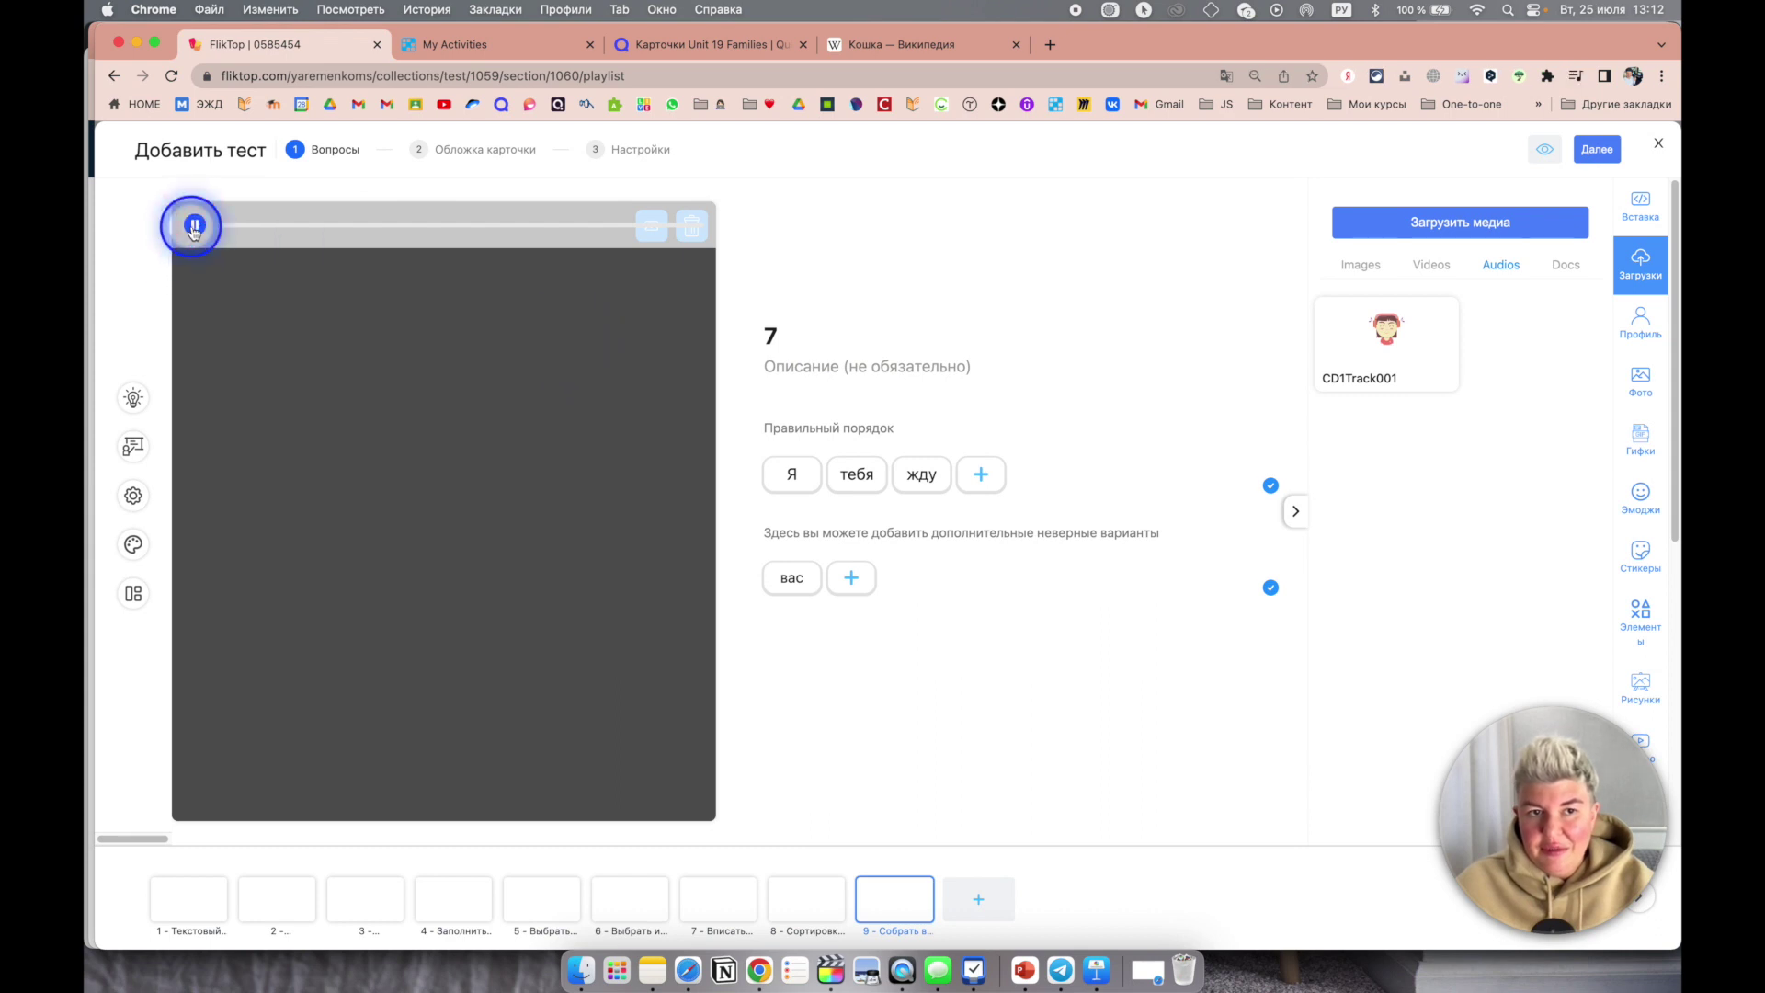
click(789, 382)
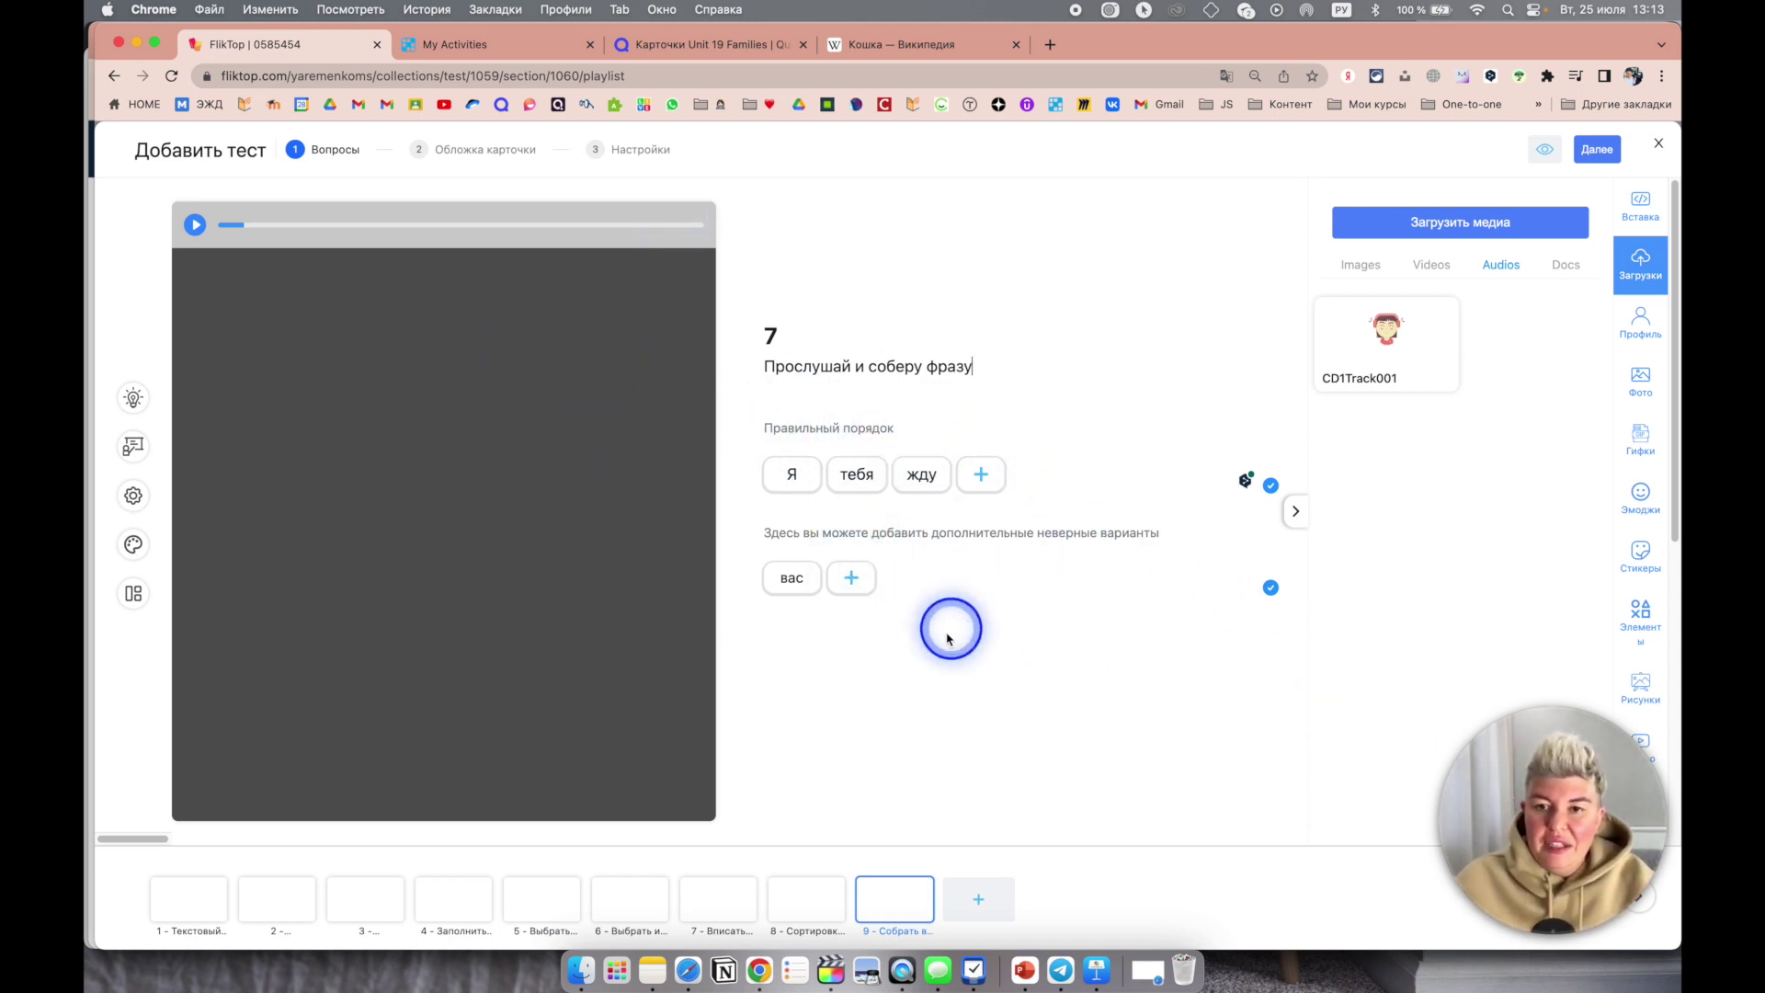
click(1296, 515)
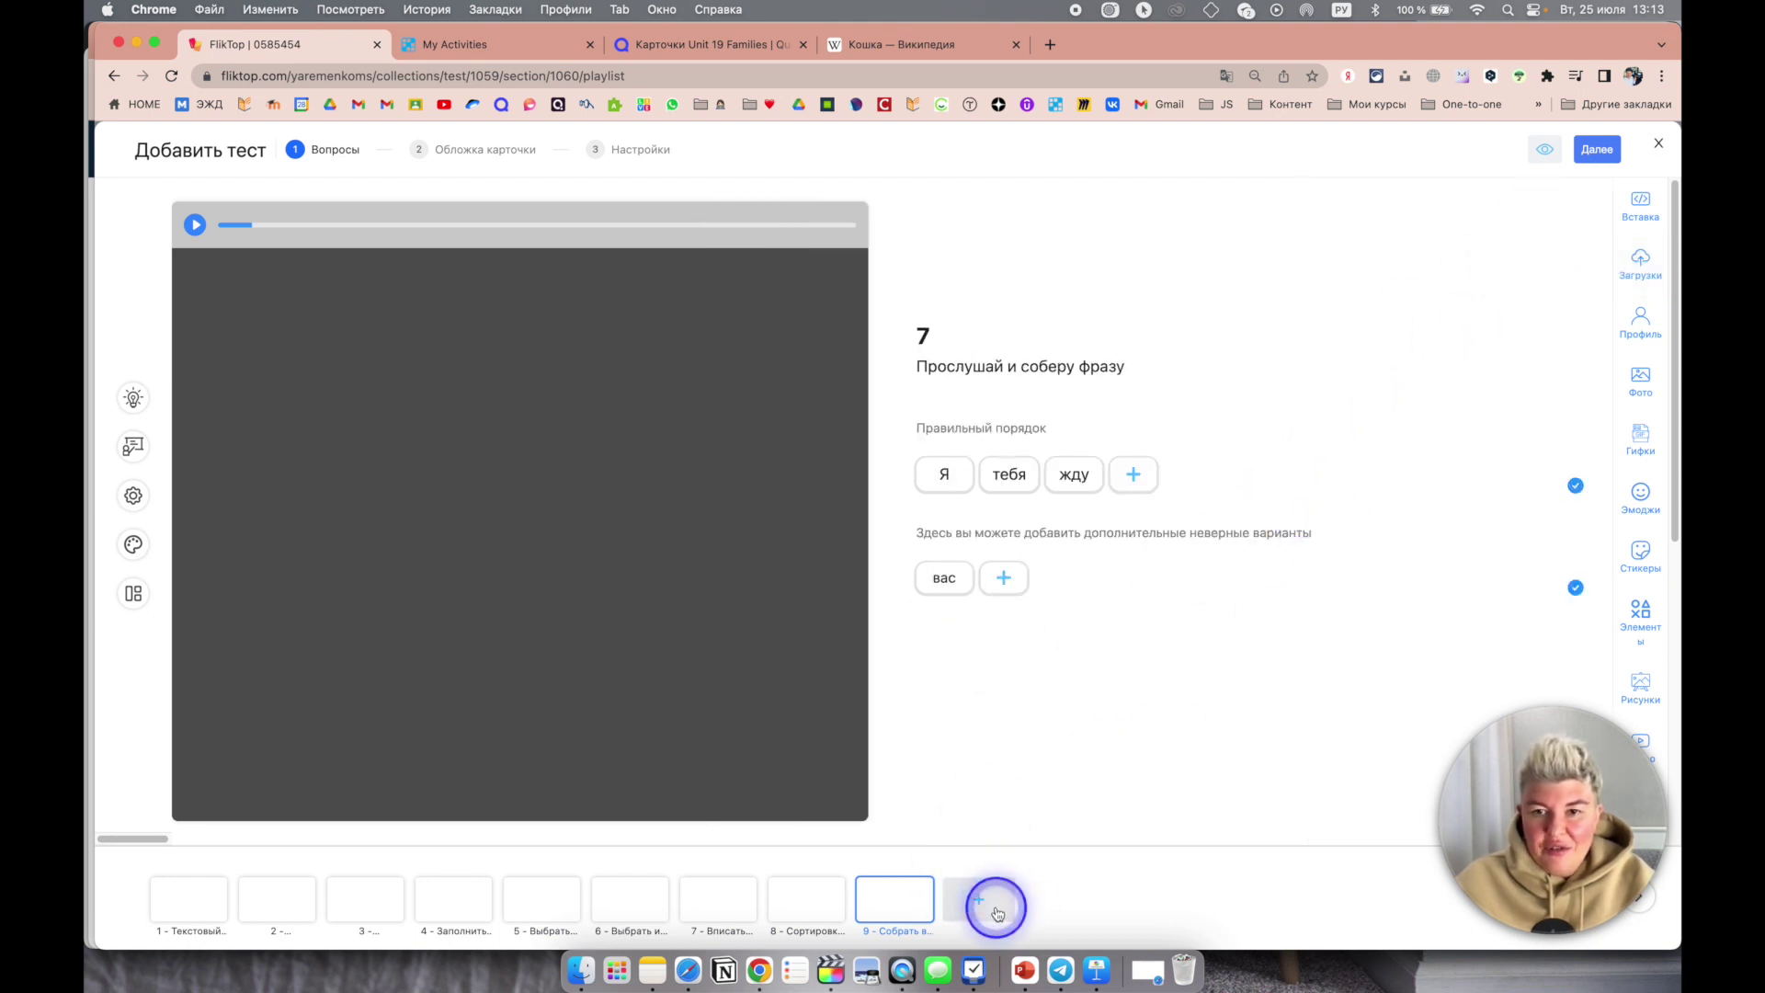
Step: Add a "Составить слово из букв" question titled "8" with the letters of "любовь" as the correct order
click(996, 912)
scroll(1016, 678, down, 5)
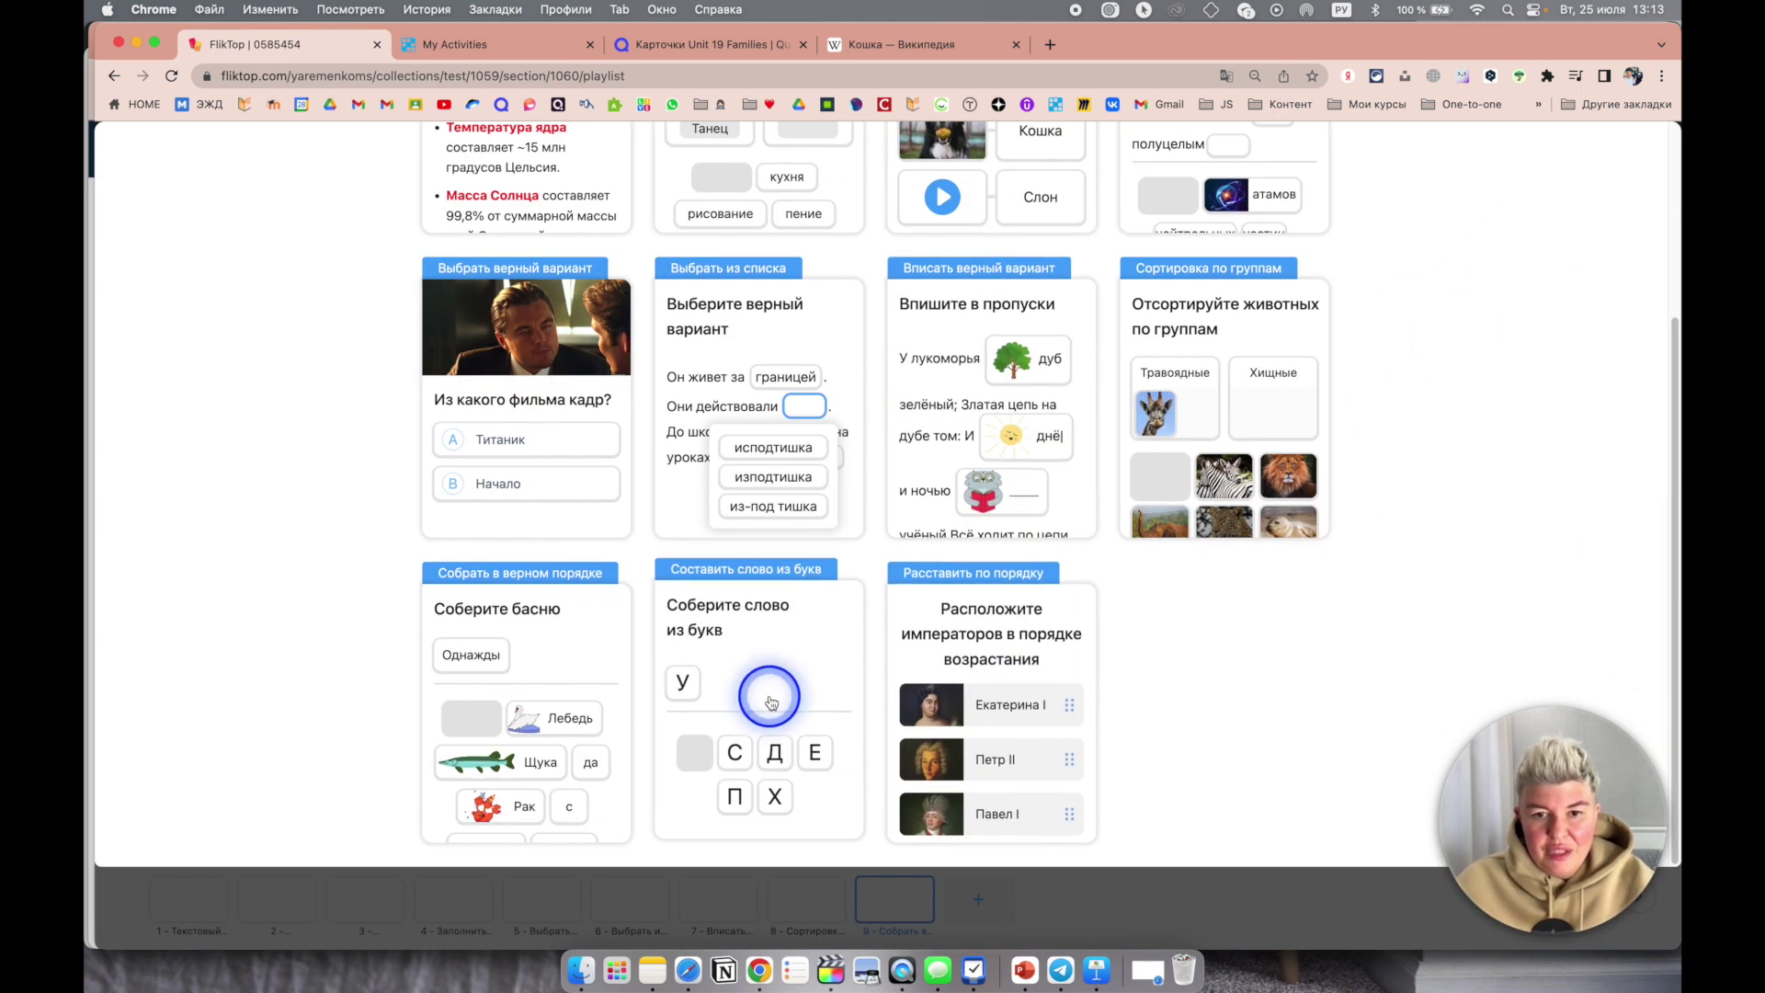
click(775, 663)
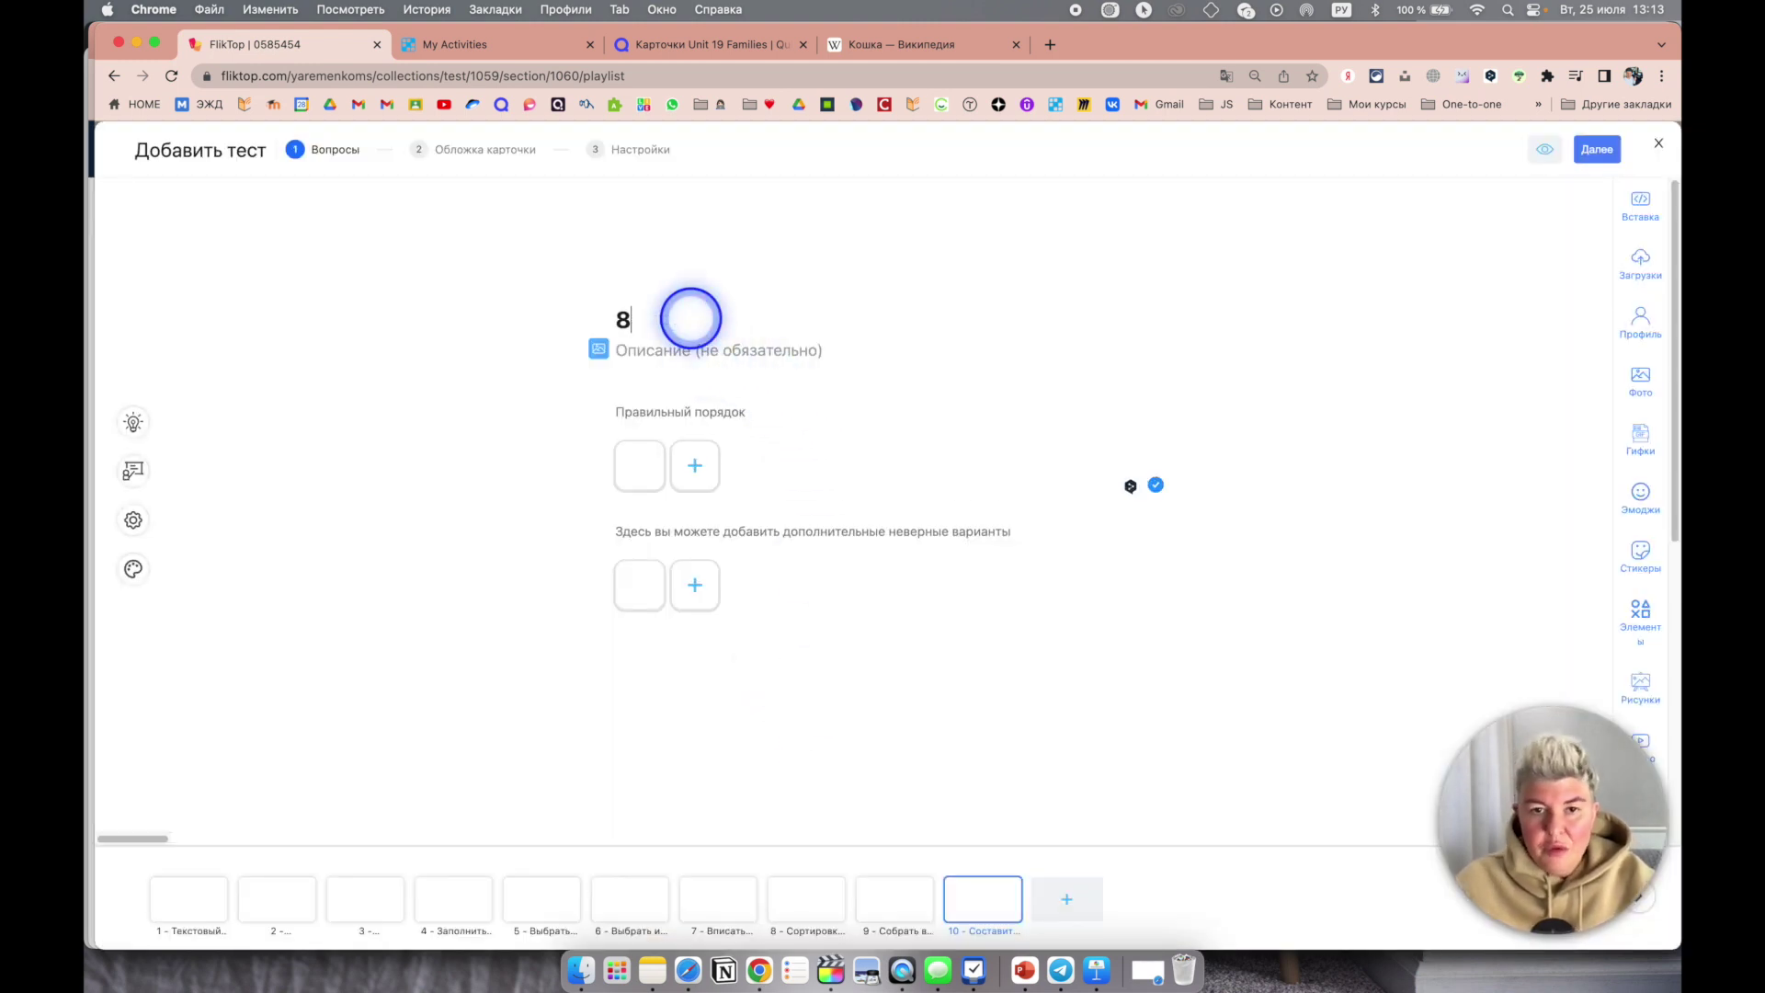
text(8)
click(633, 457)
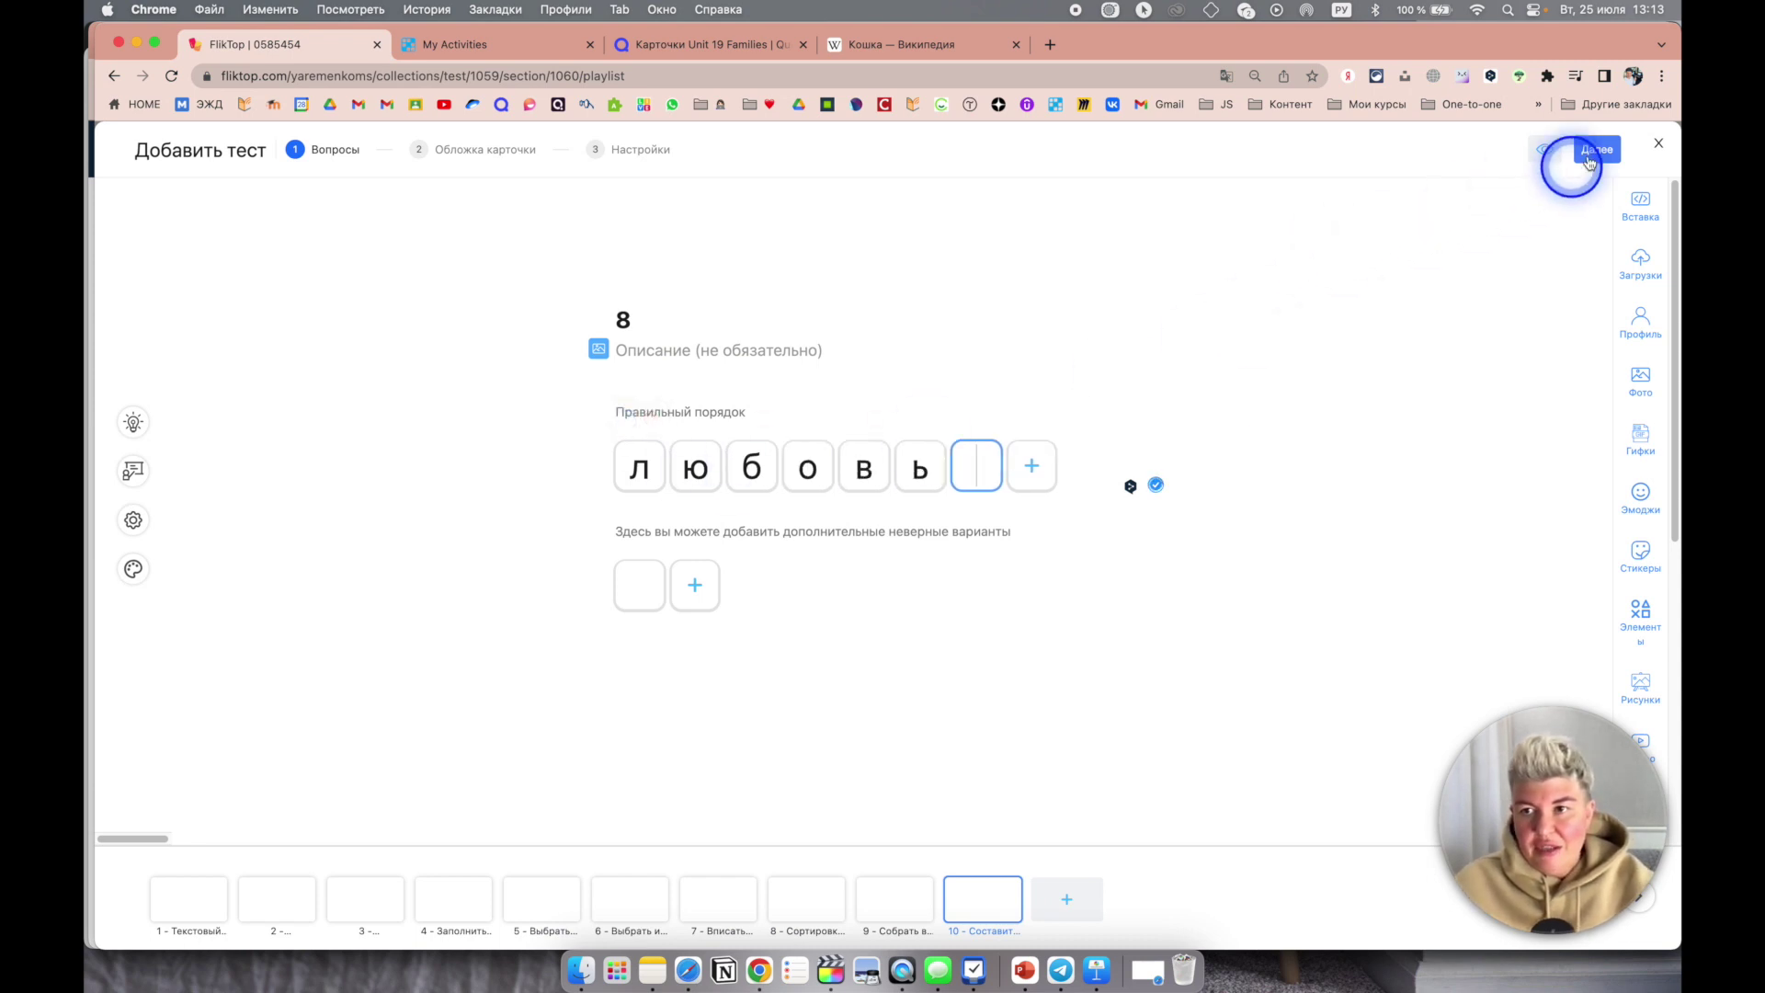
Step: Preview the current slide, assemble "любовь" from the letters, check the answer and close the preview
click(1545, 149)
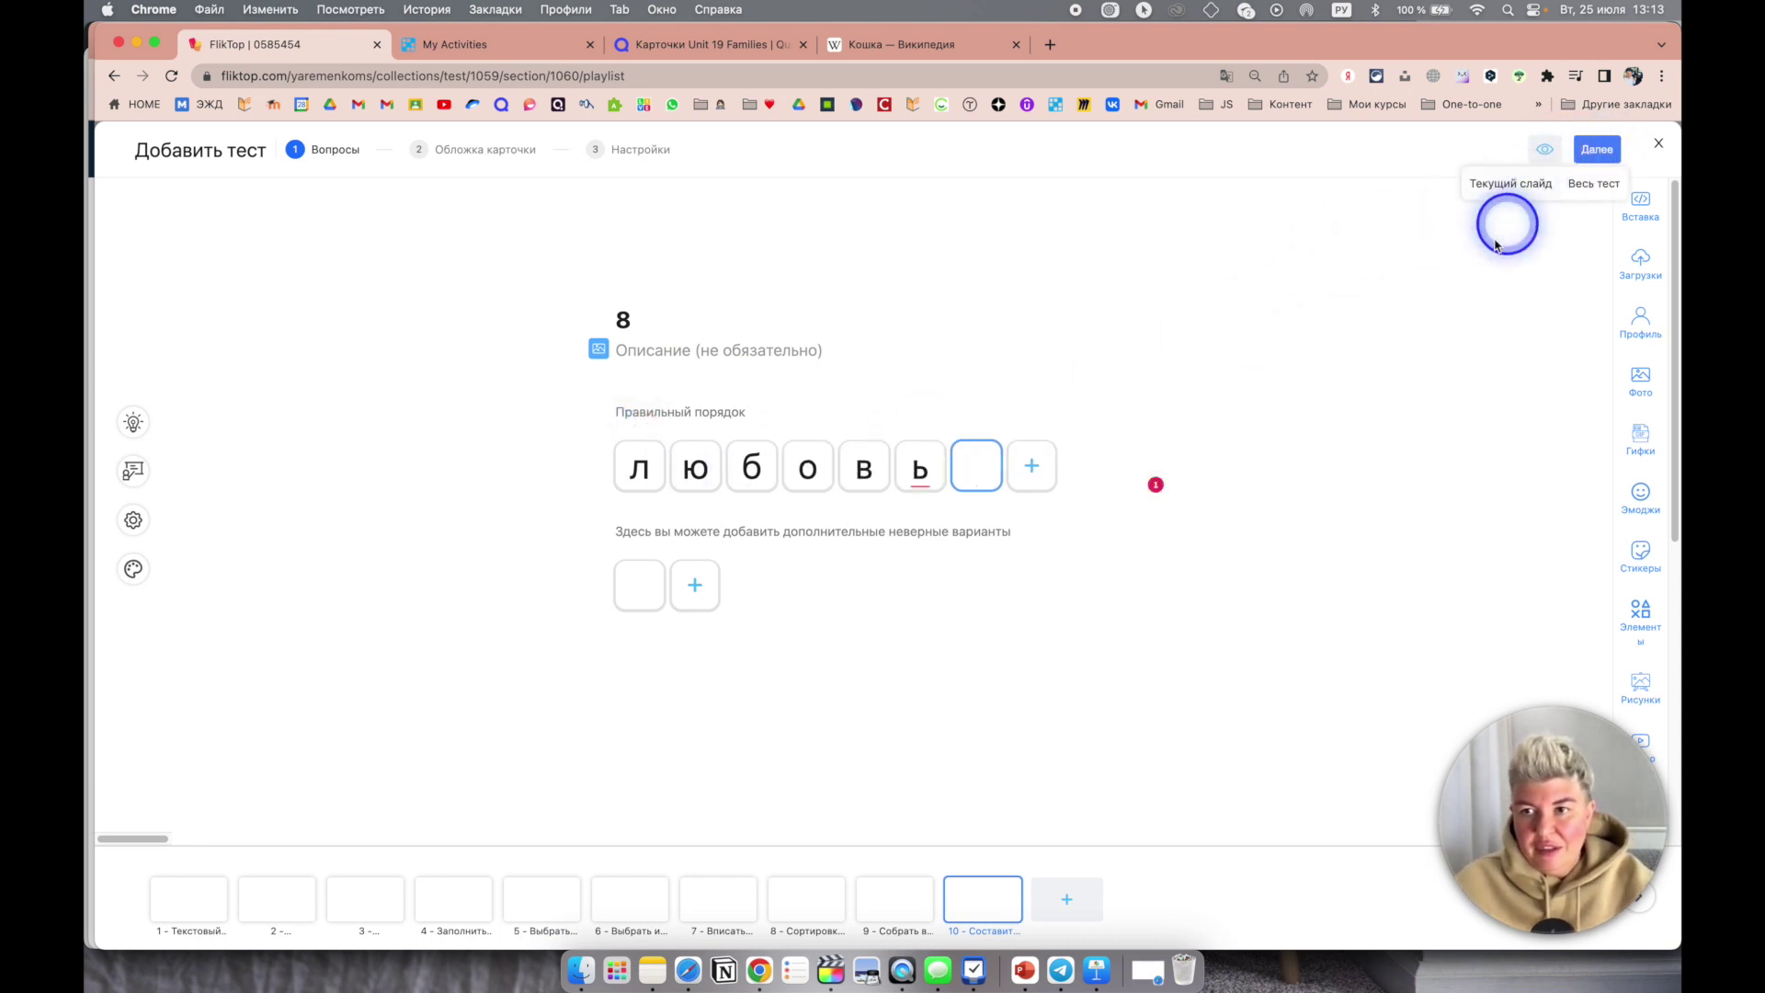
click(1508, 183)
click(954, 572)
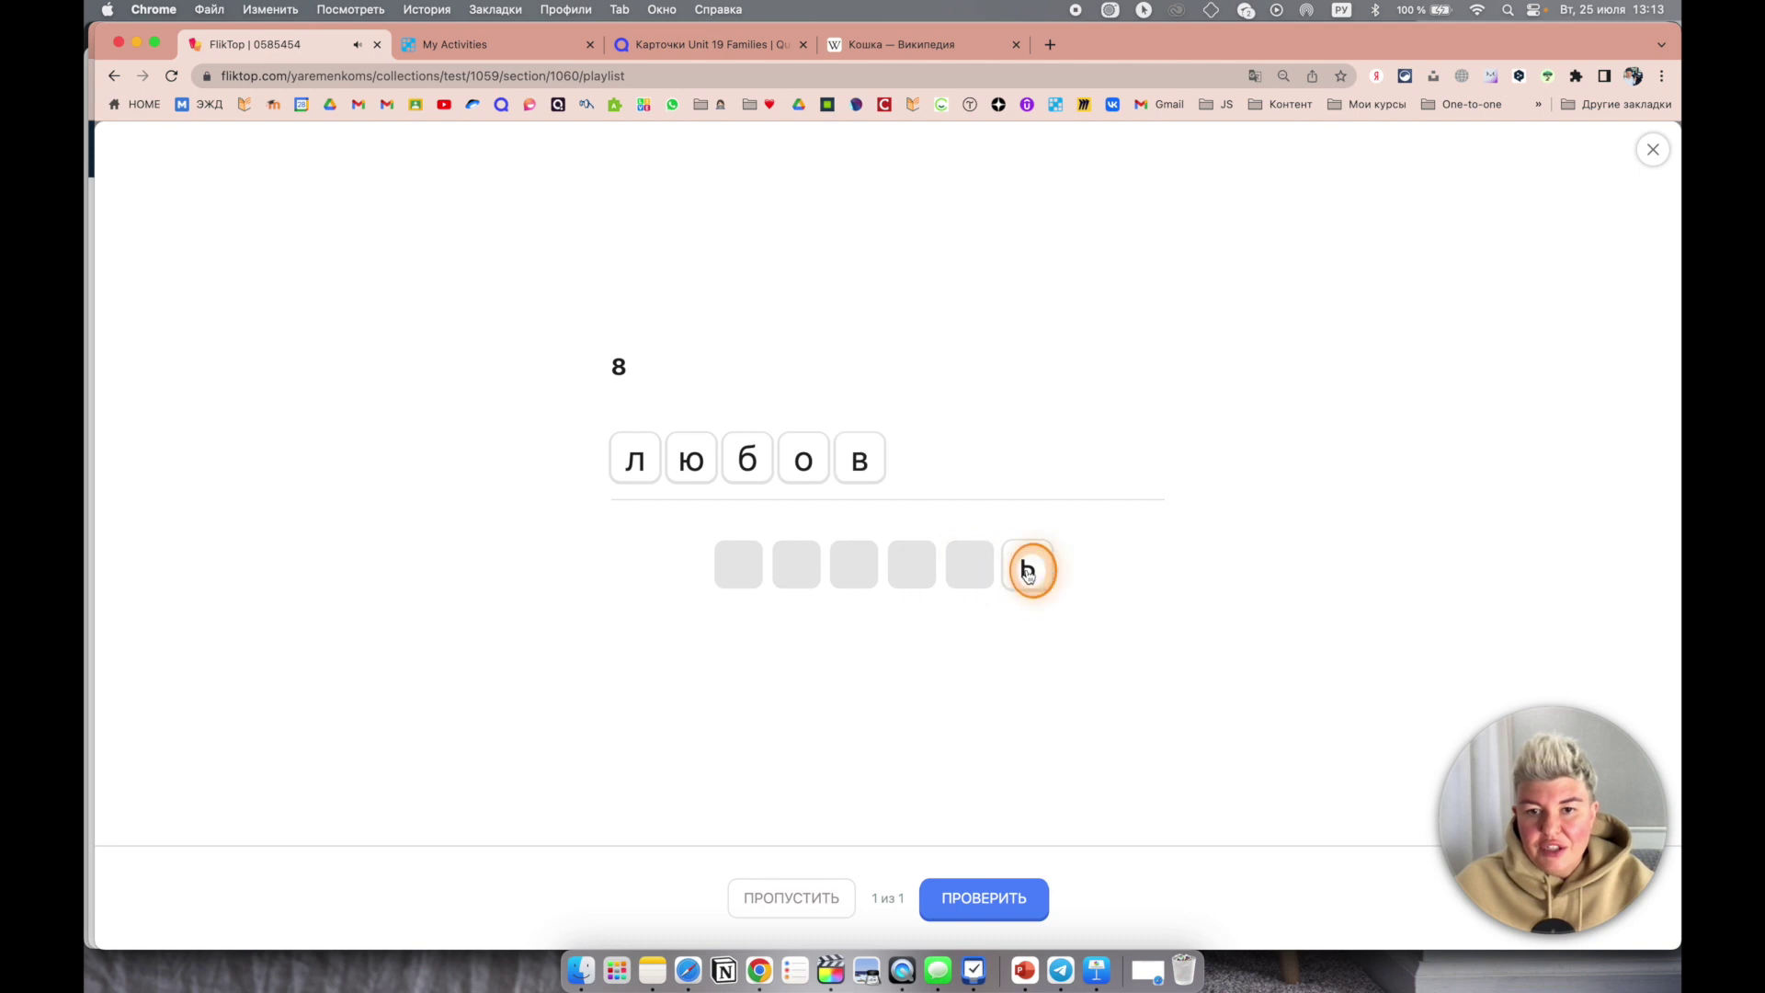
click(1026, 567)
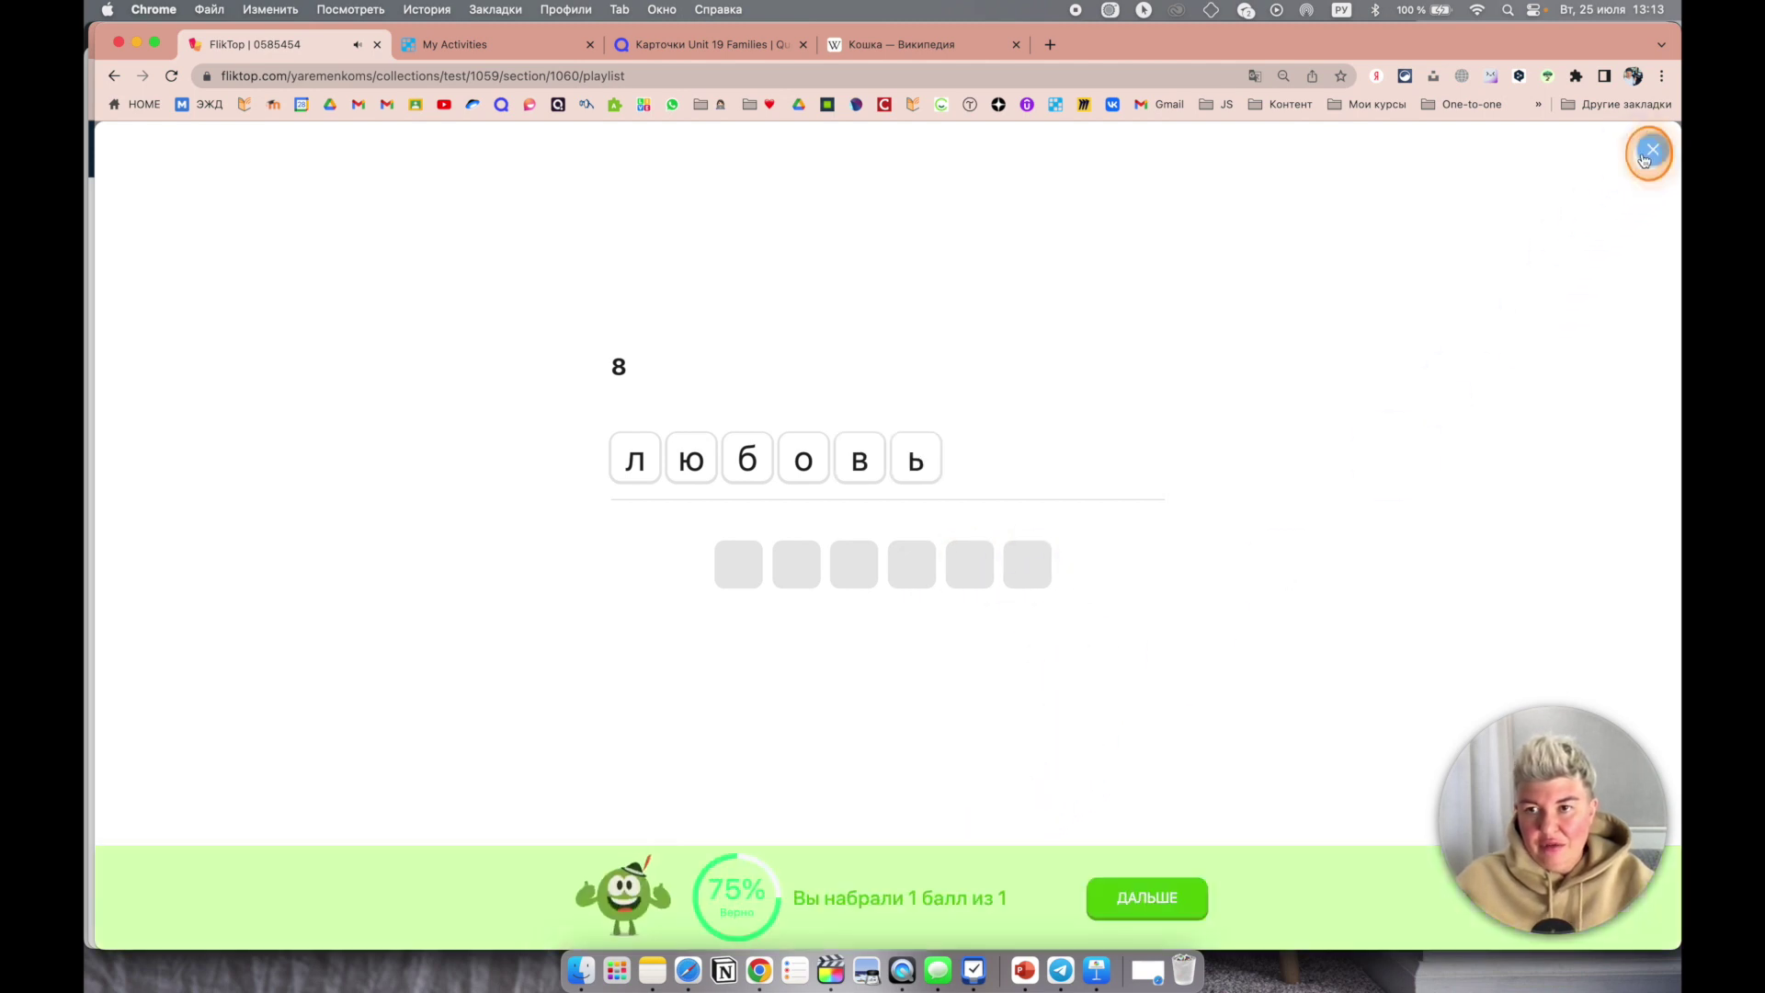
click(1650, 150)
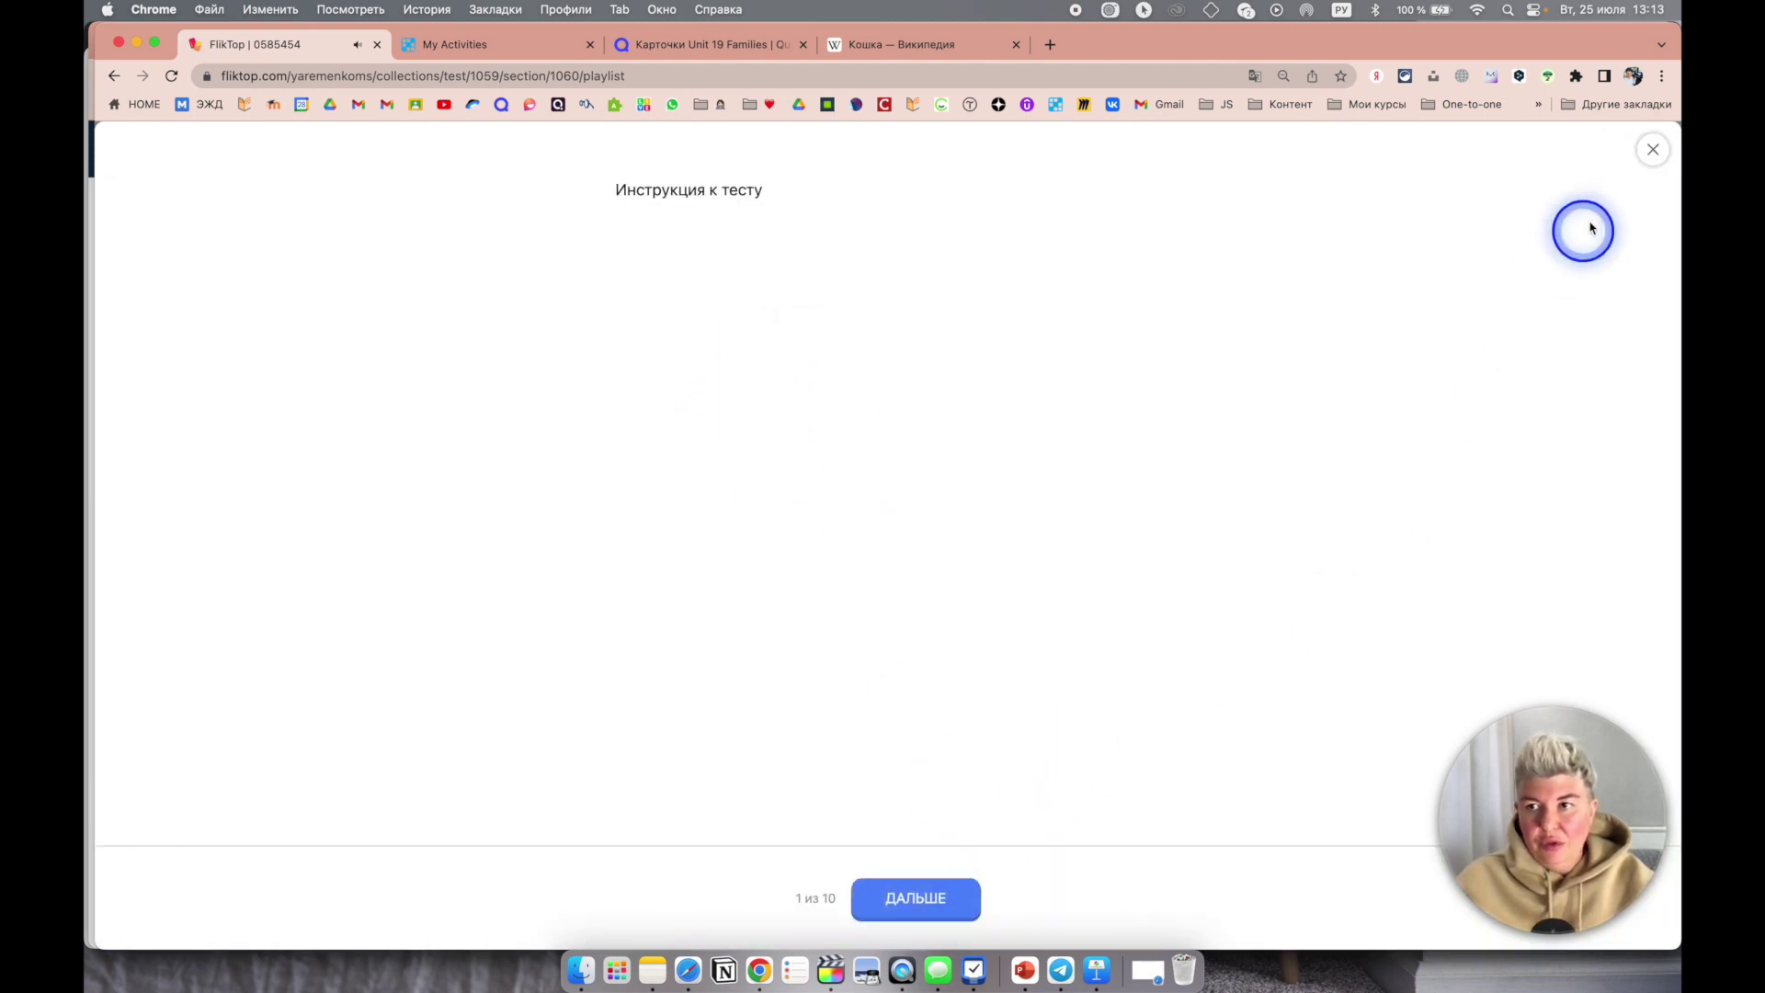
click(1652, 150)
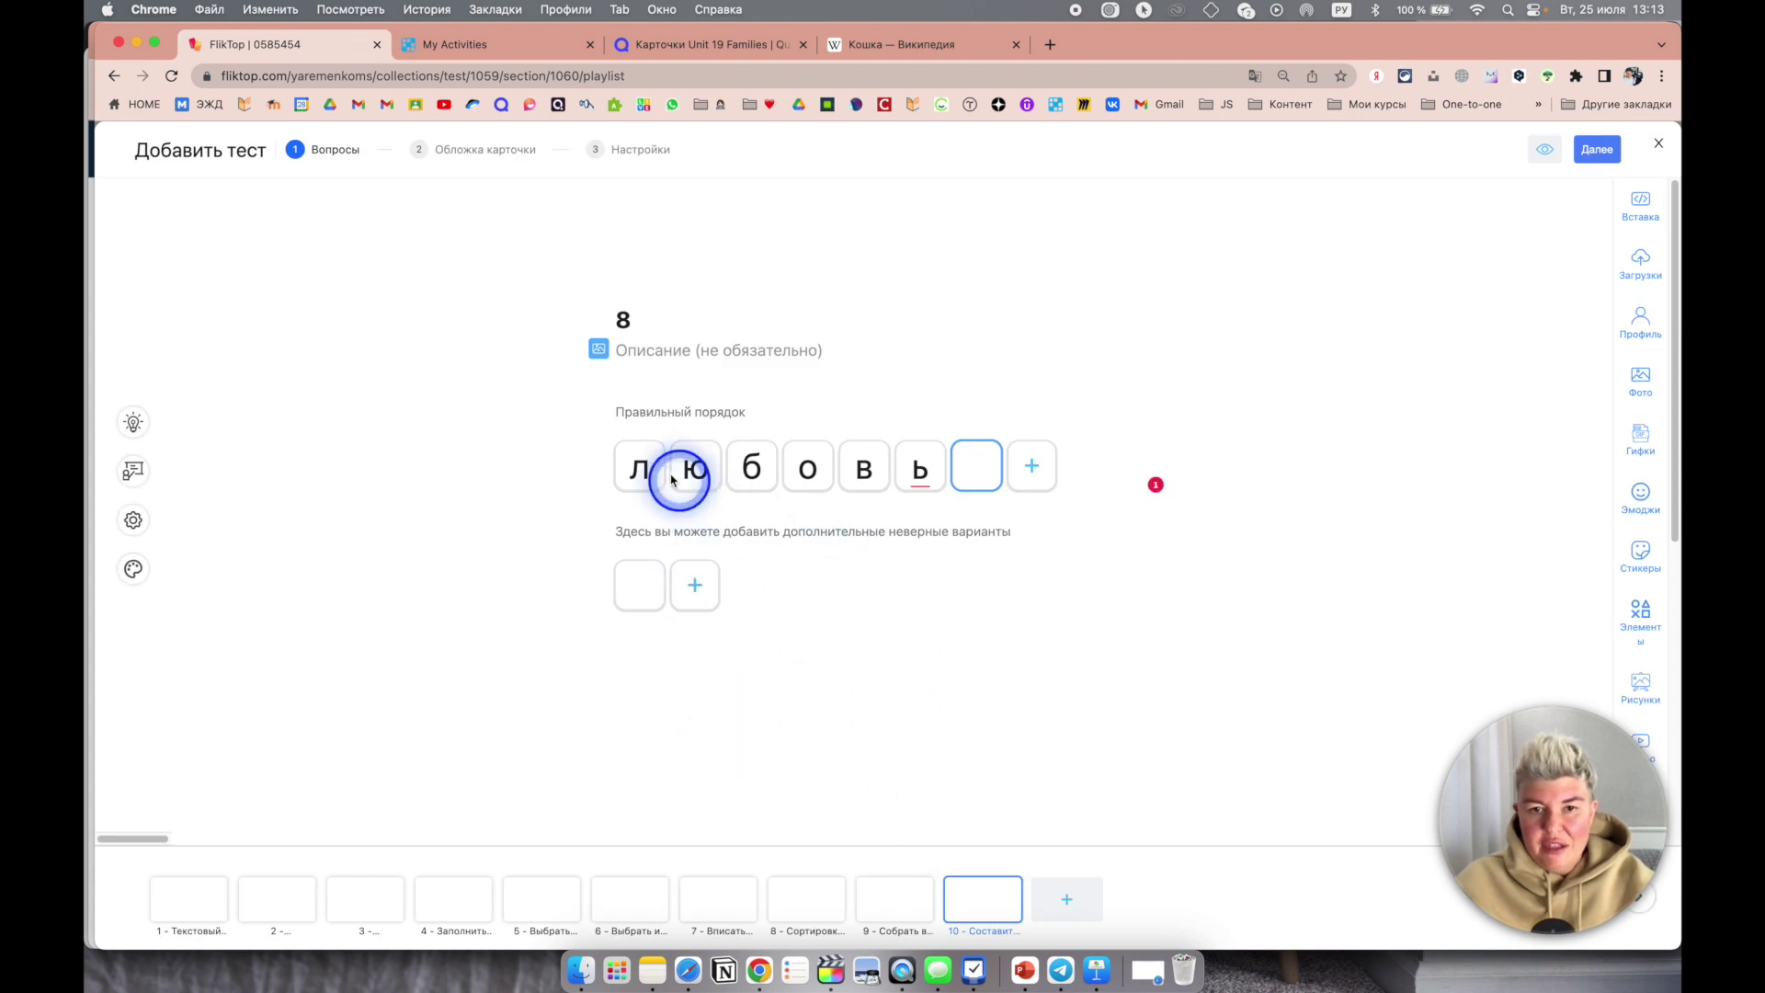
Step: Fill the description with "лфжаыловжфалвыоажлфоывалофывл" and add the letters "вафыавыфаааа" as additional incorrect options
click(650, 356)
text(лфжаыловжфалвыоажлфоывалофывл)
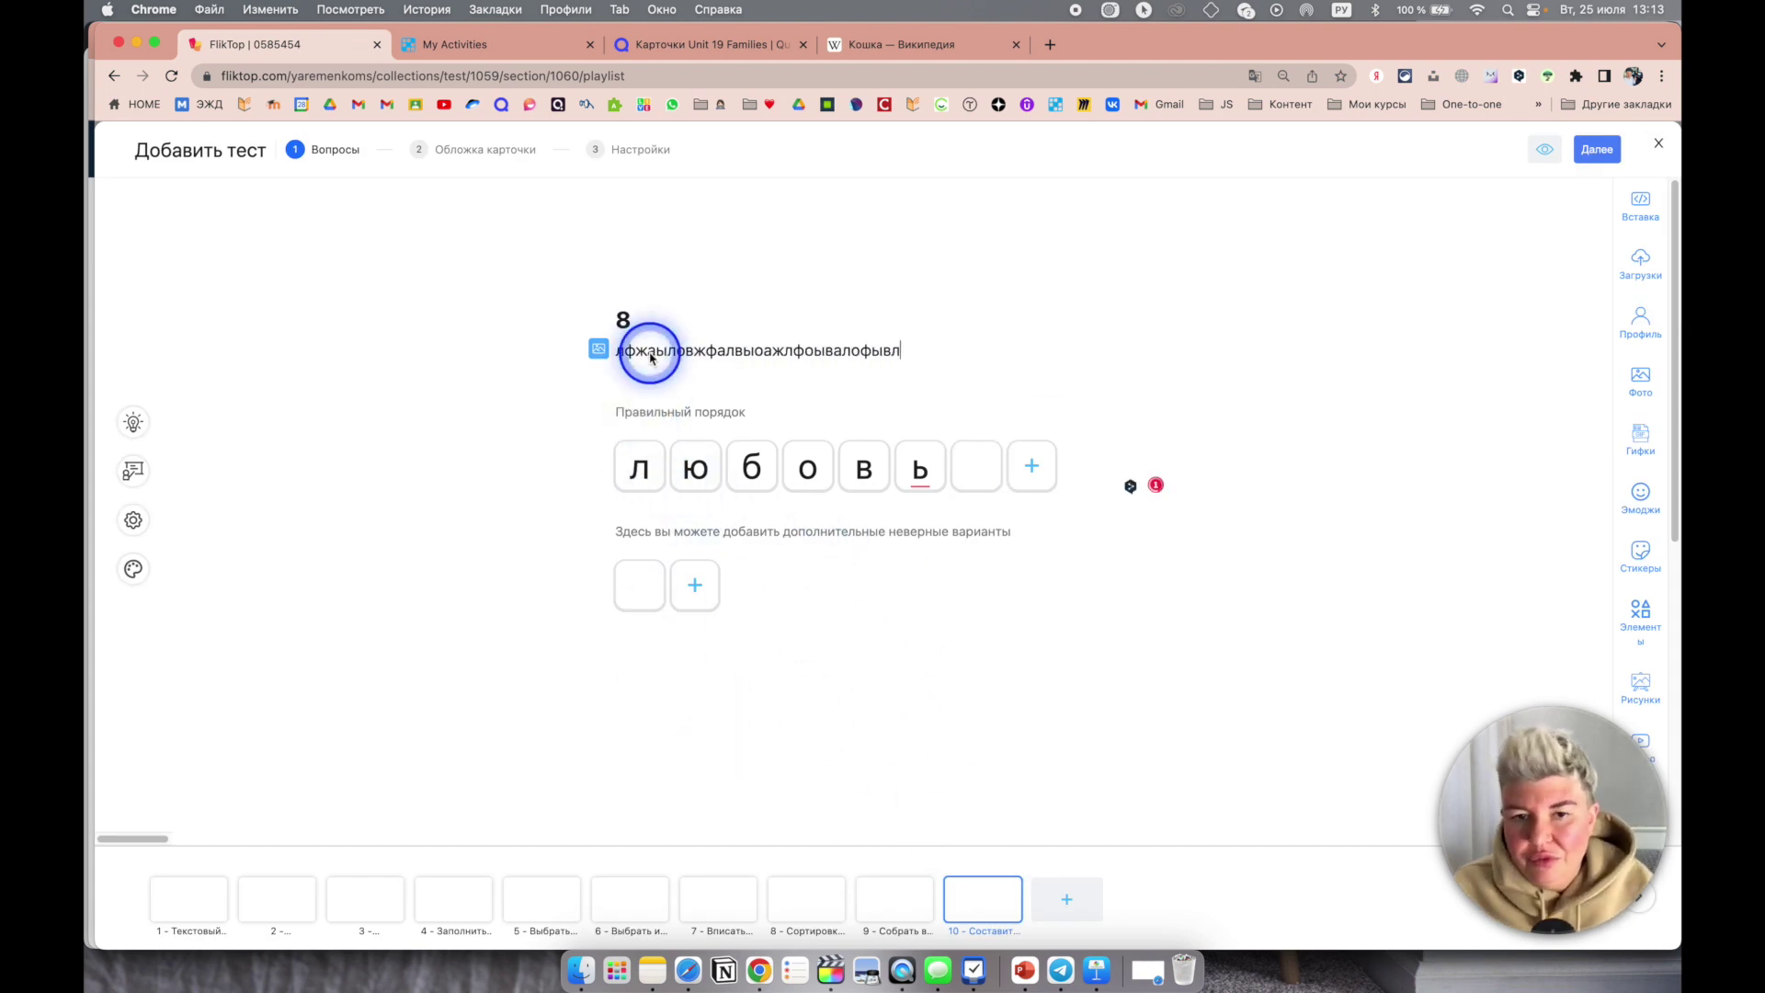
click(646, 593)
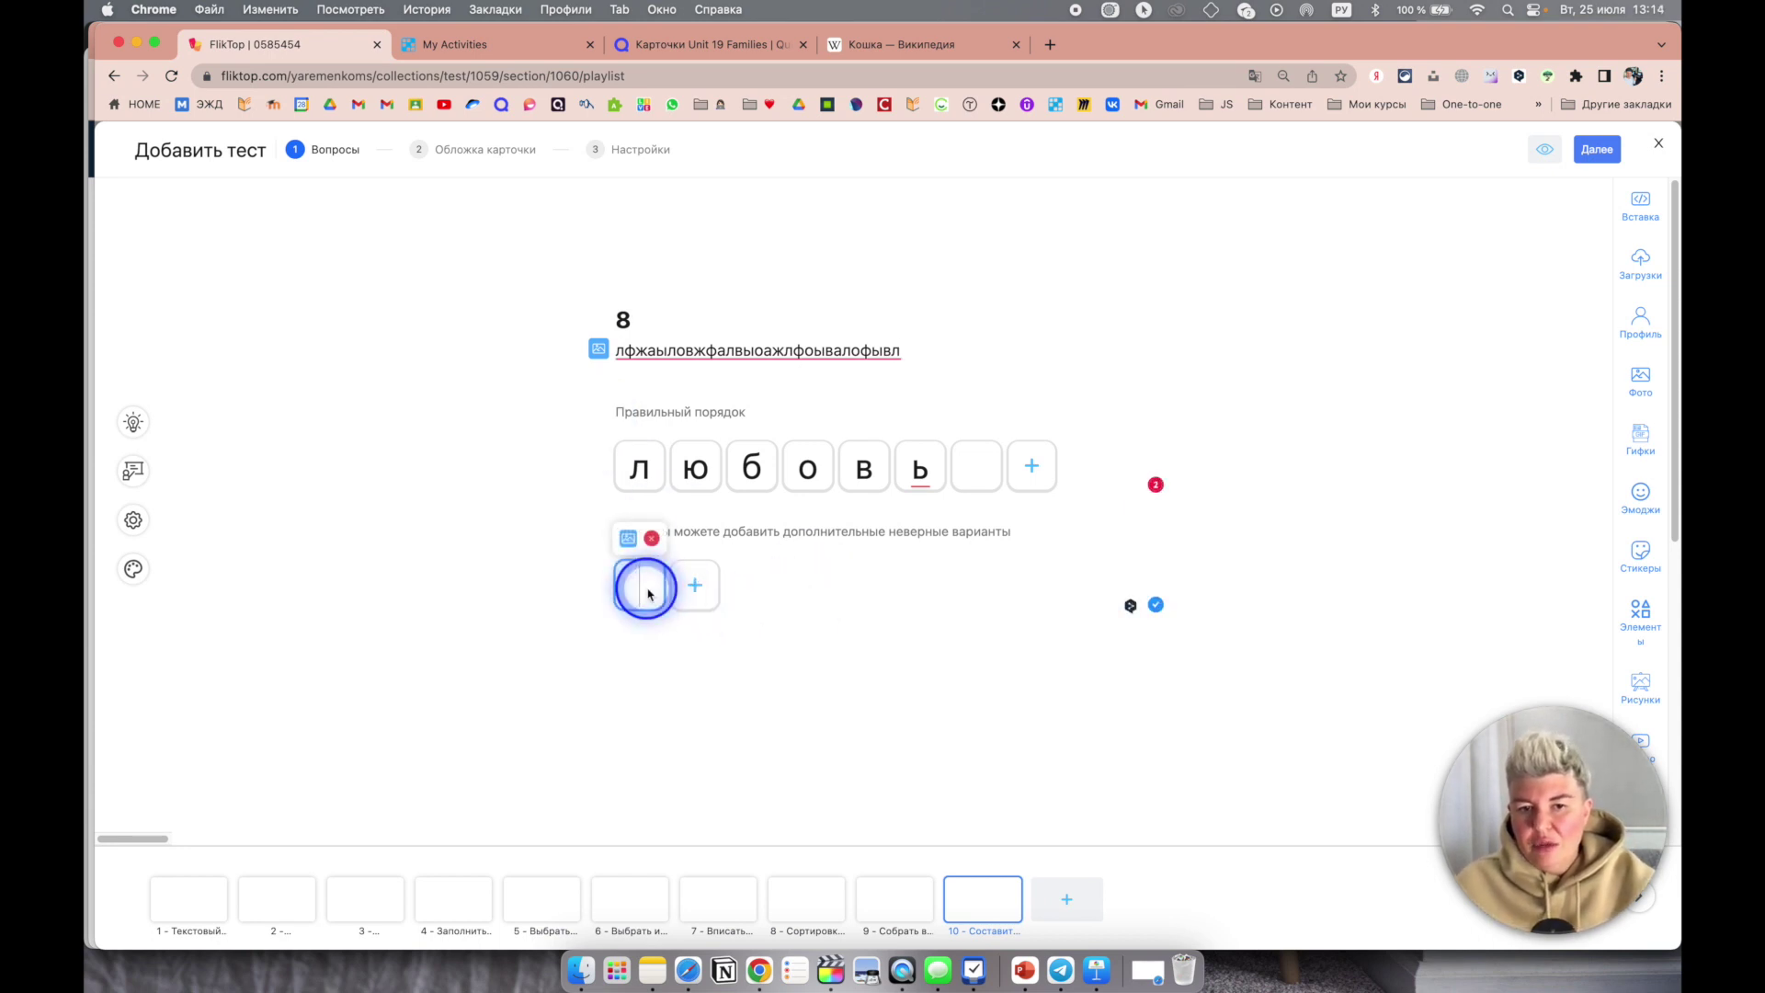
text(вафыавыфаааа)
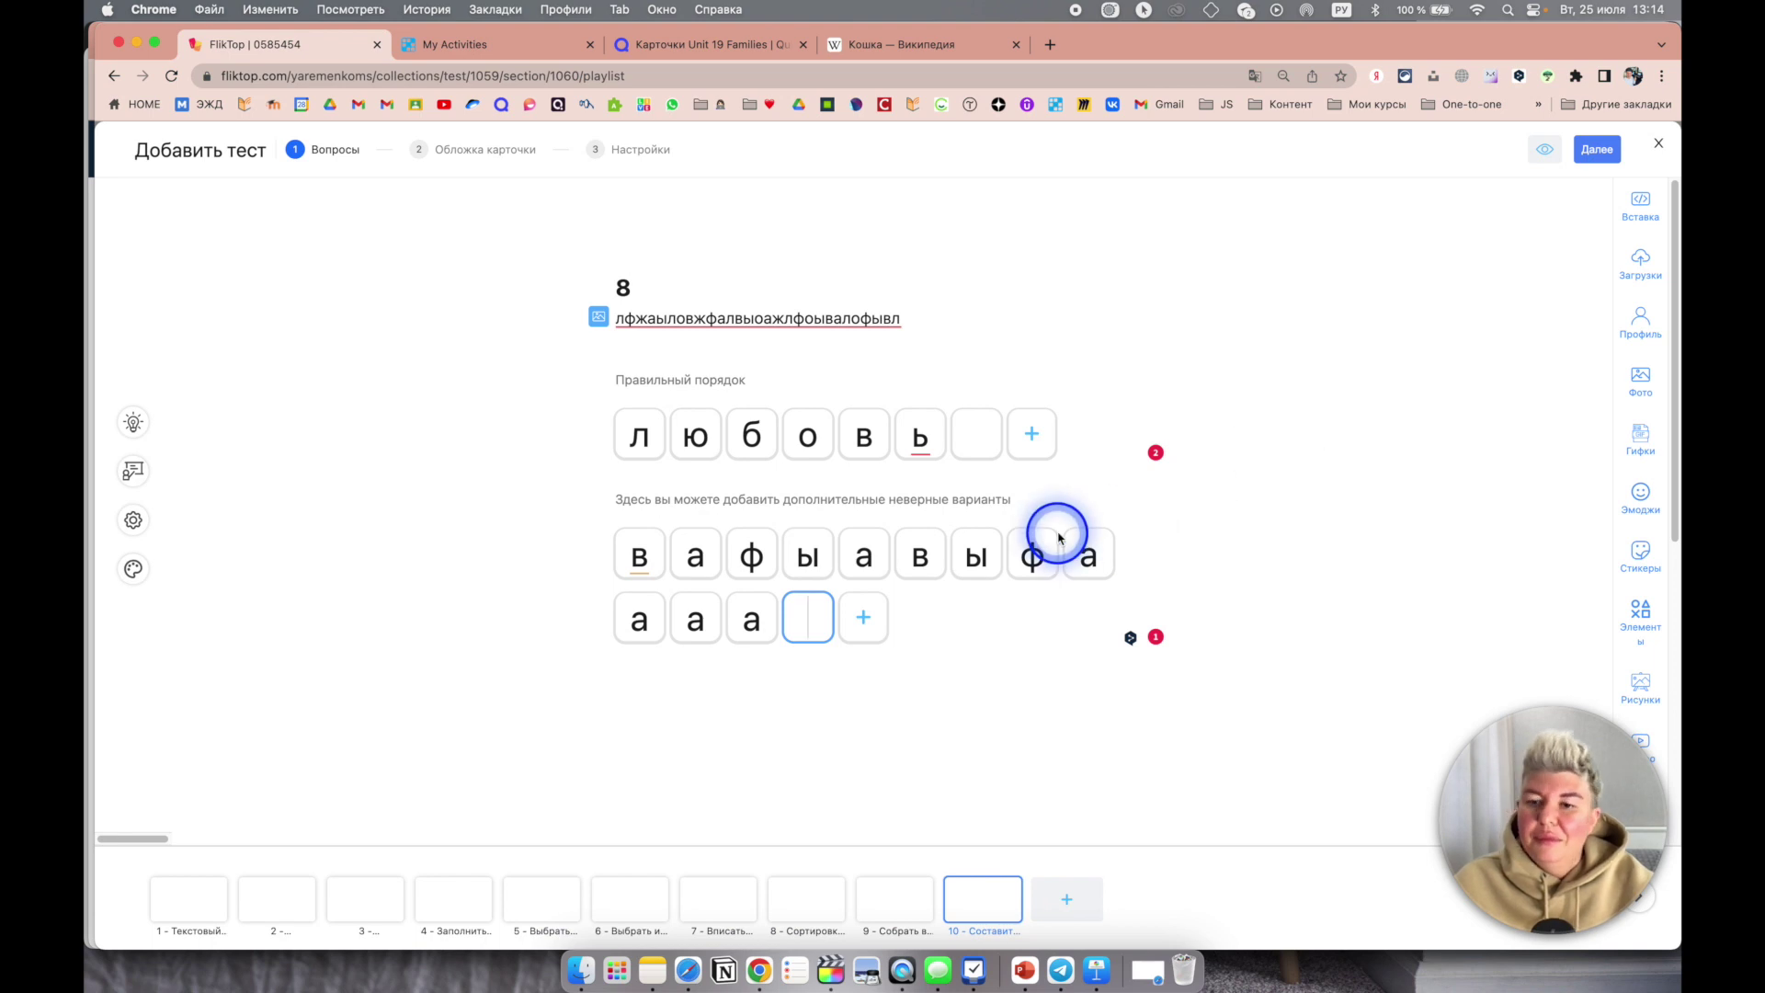
Step: Add a "Расставить по порядку" question titled "По порядку" with the items 1, 2 and 3
click(1066, 896)
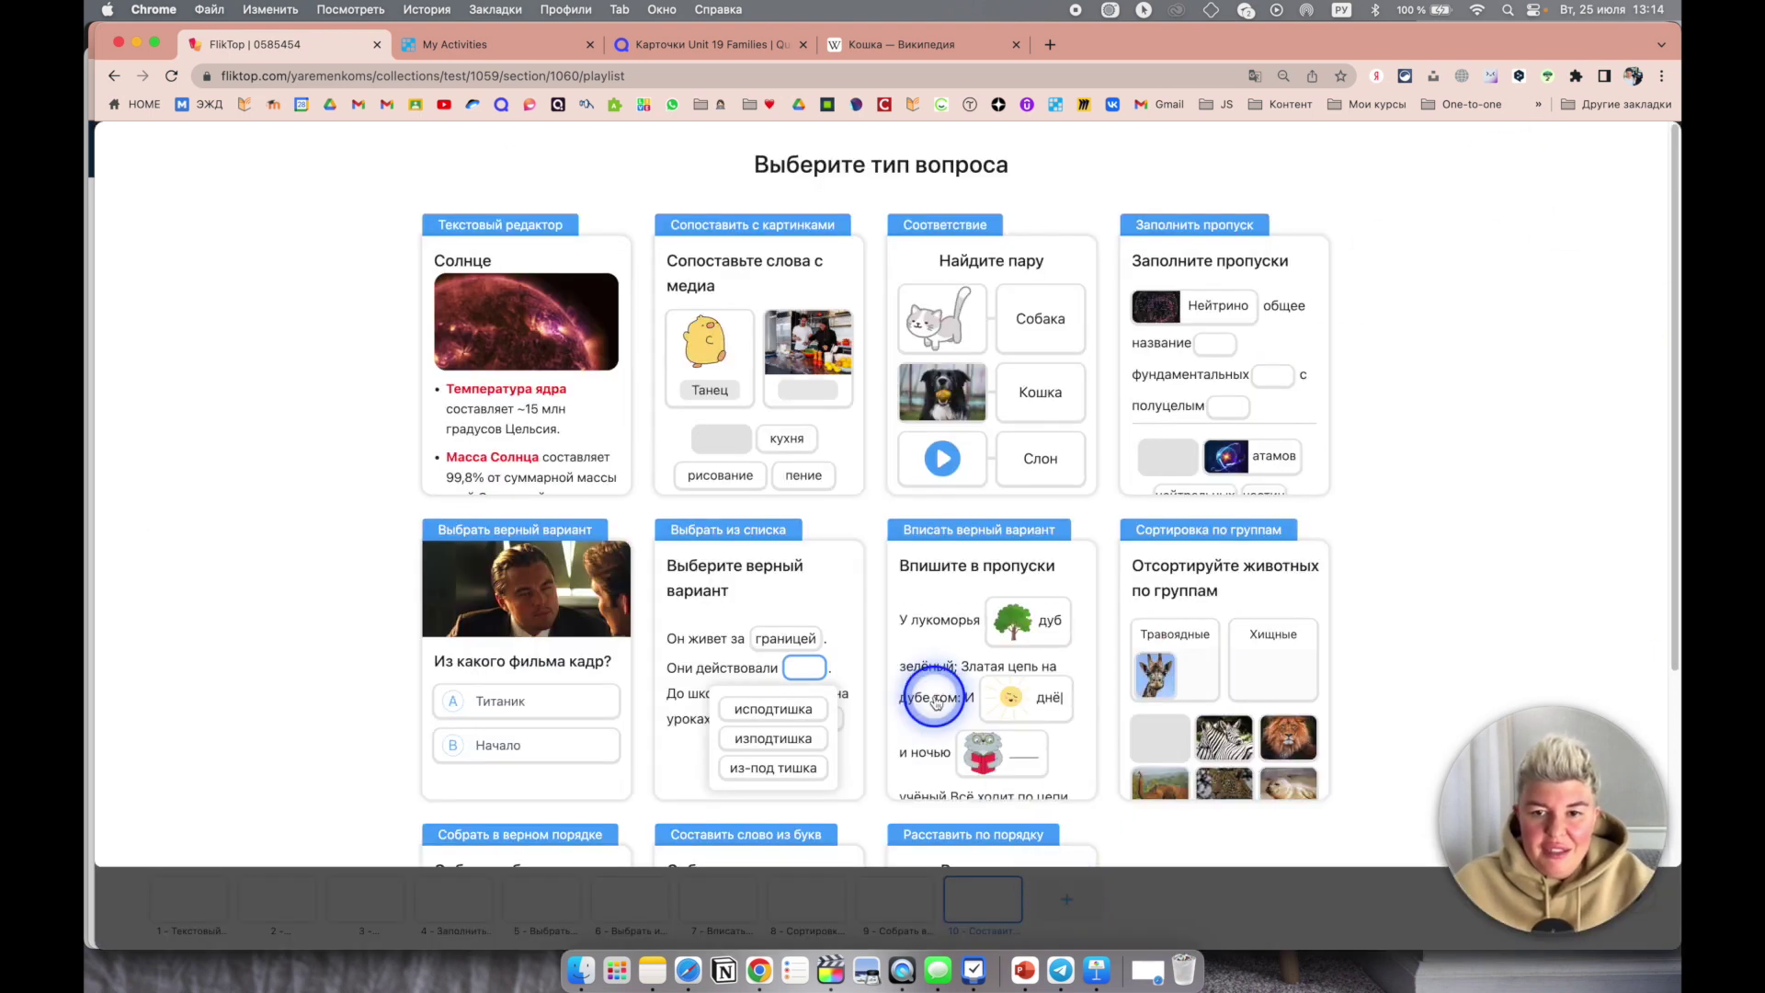
scroll(932, 703, down, 3)
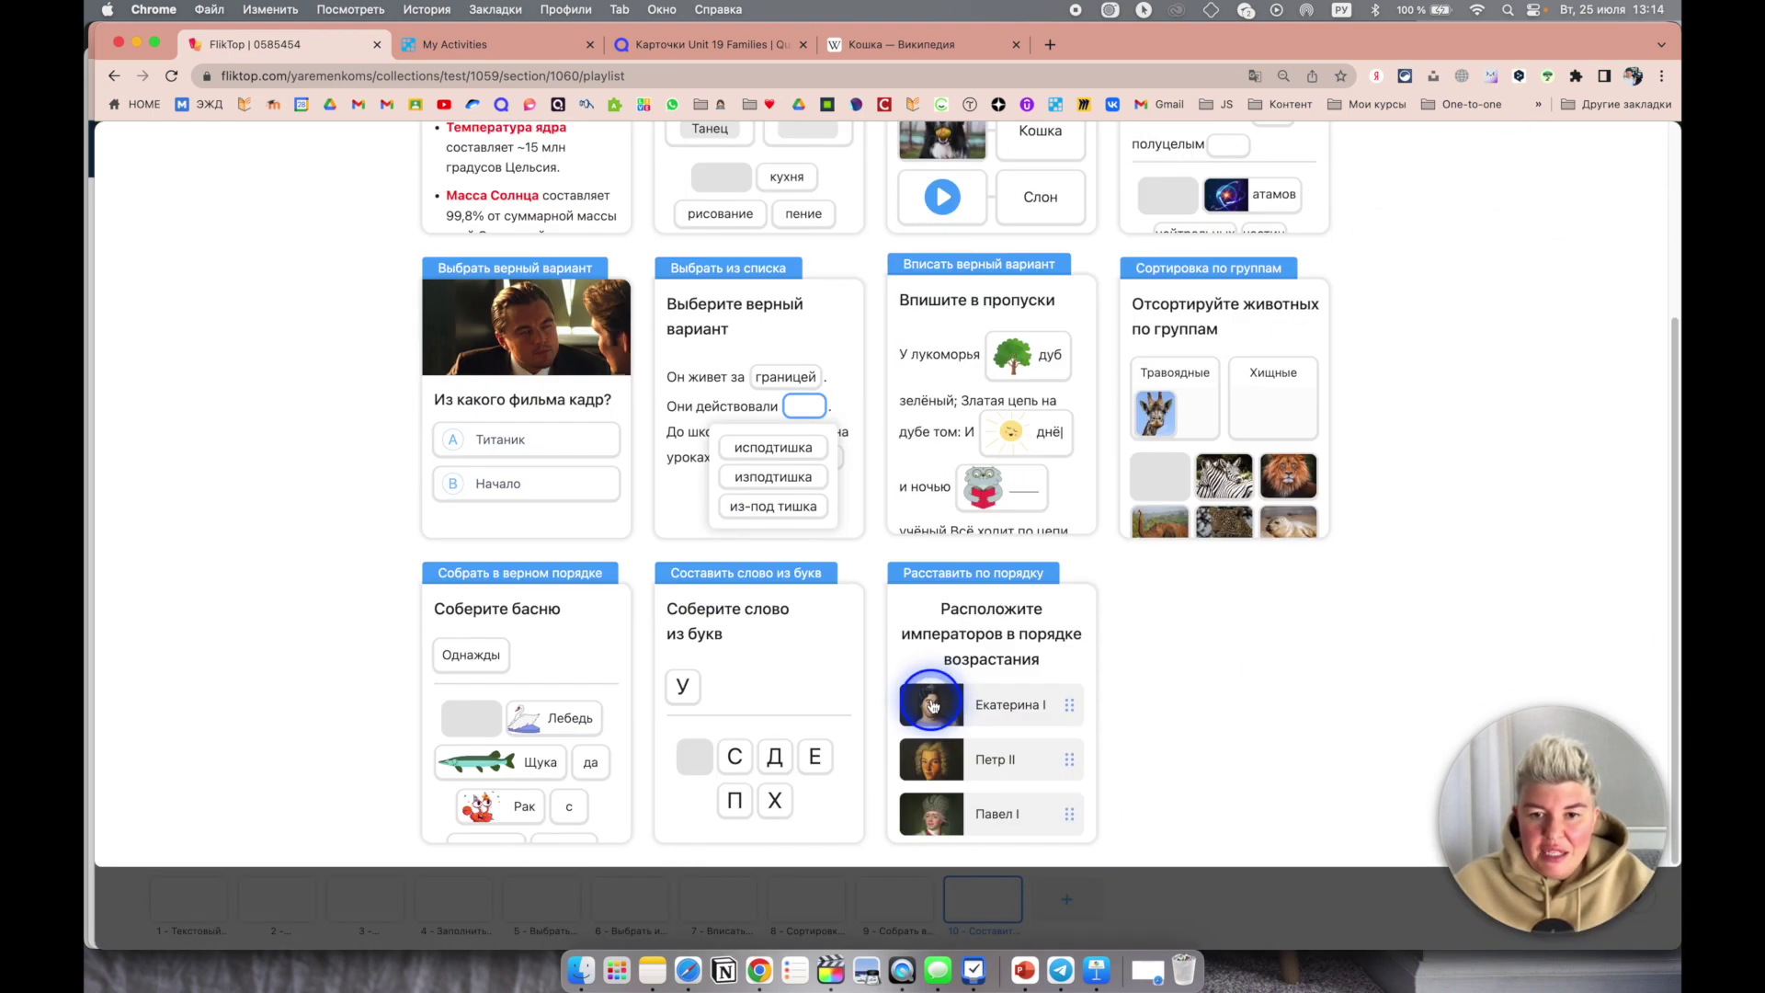
click(1046, 659)
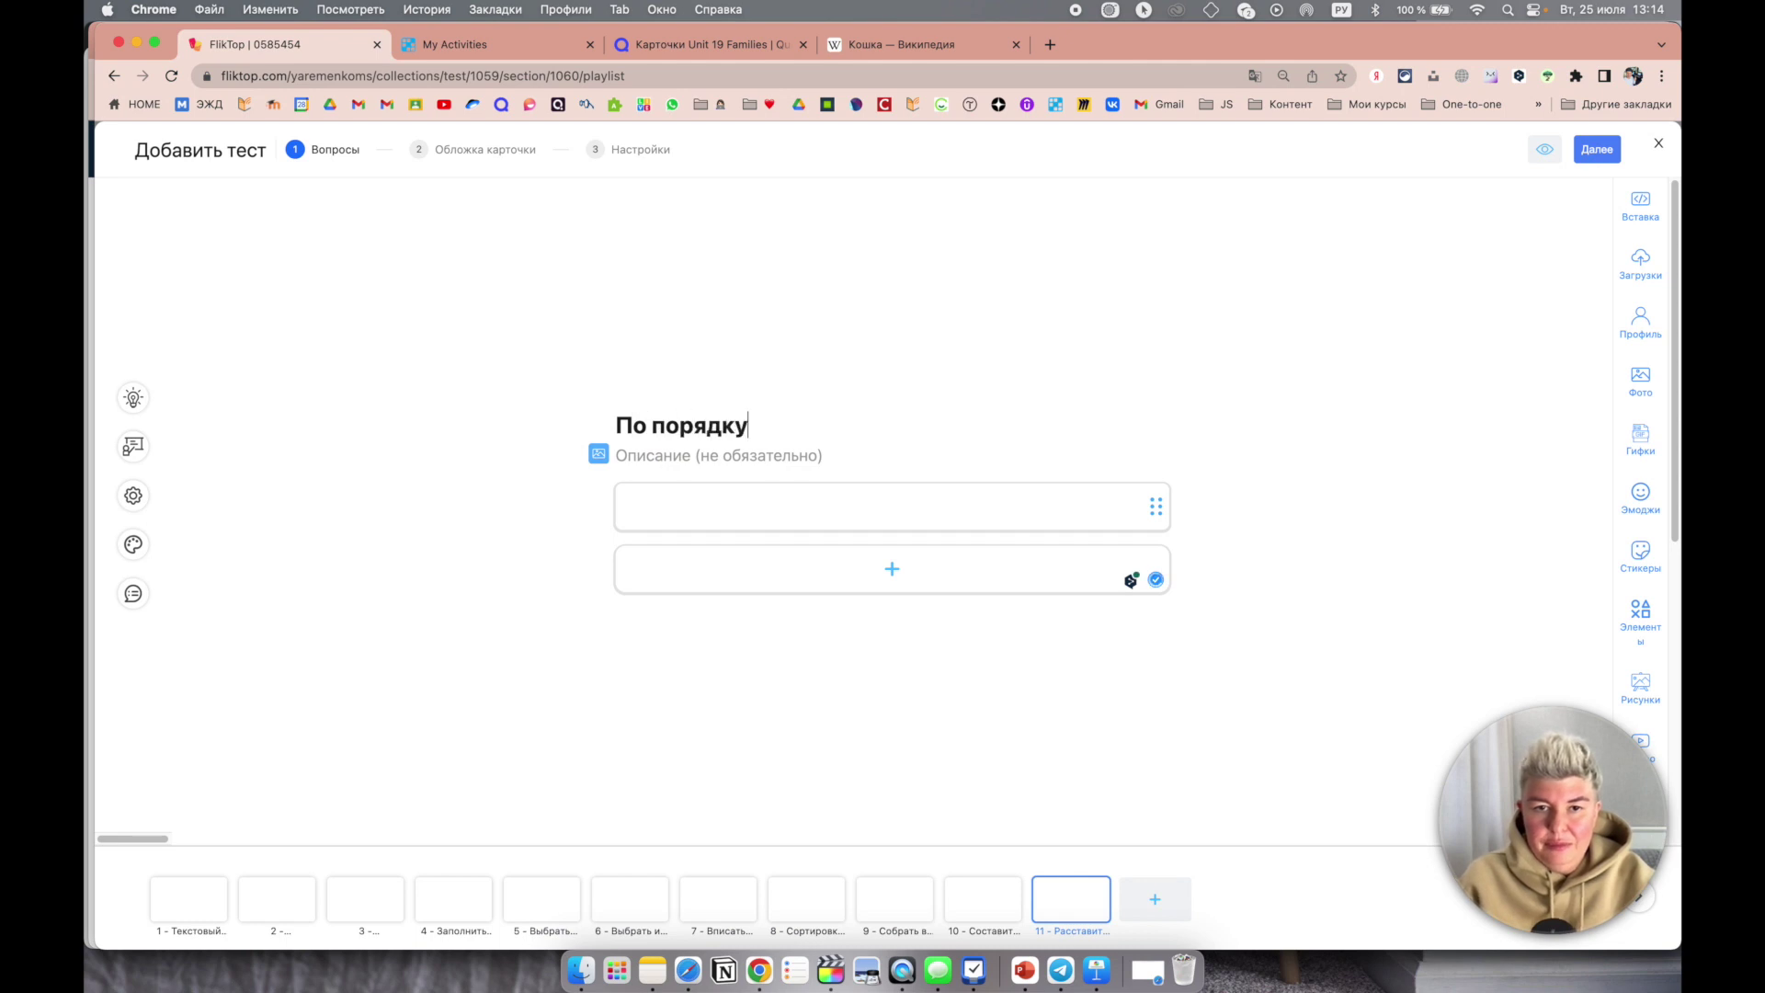
click(761, 506)
text(1)
click(776, 565)
text(2)
click(786, 591)
text(3)
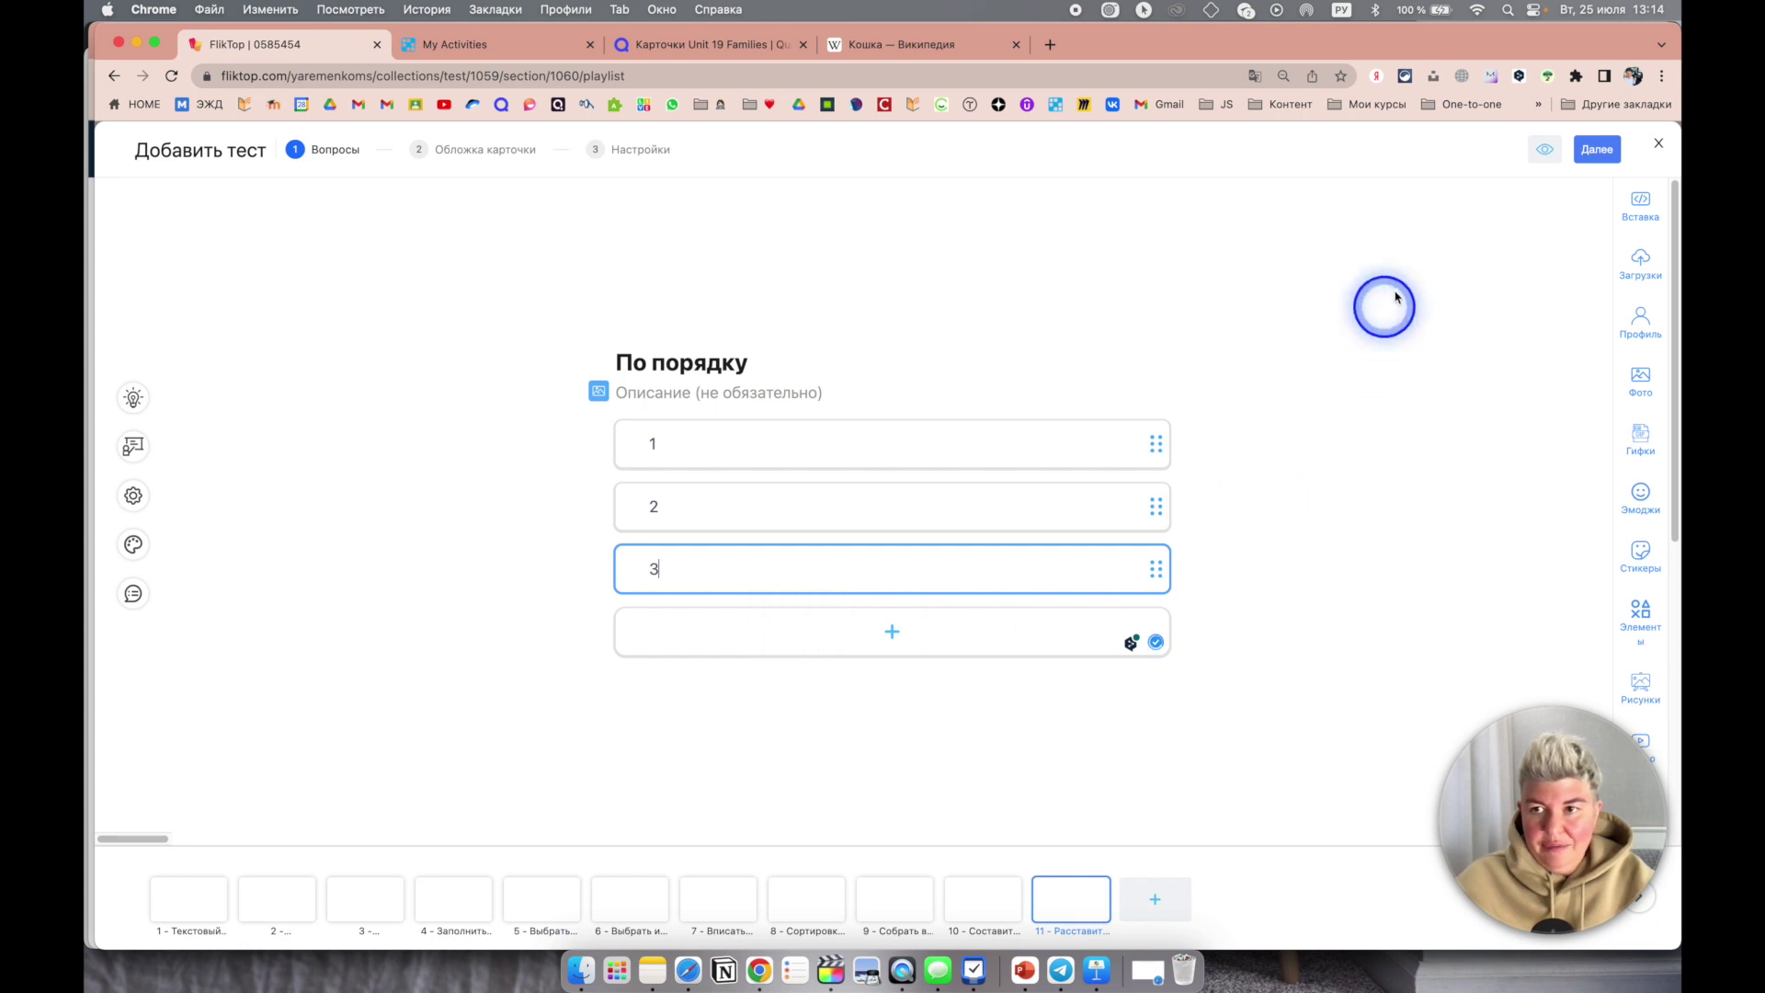
Step: Preview the ordering question, arrange the items as 1, 2, 3, check the answer and close the preview
click(1534, 152)
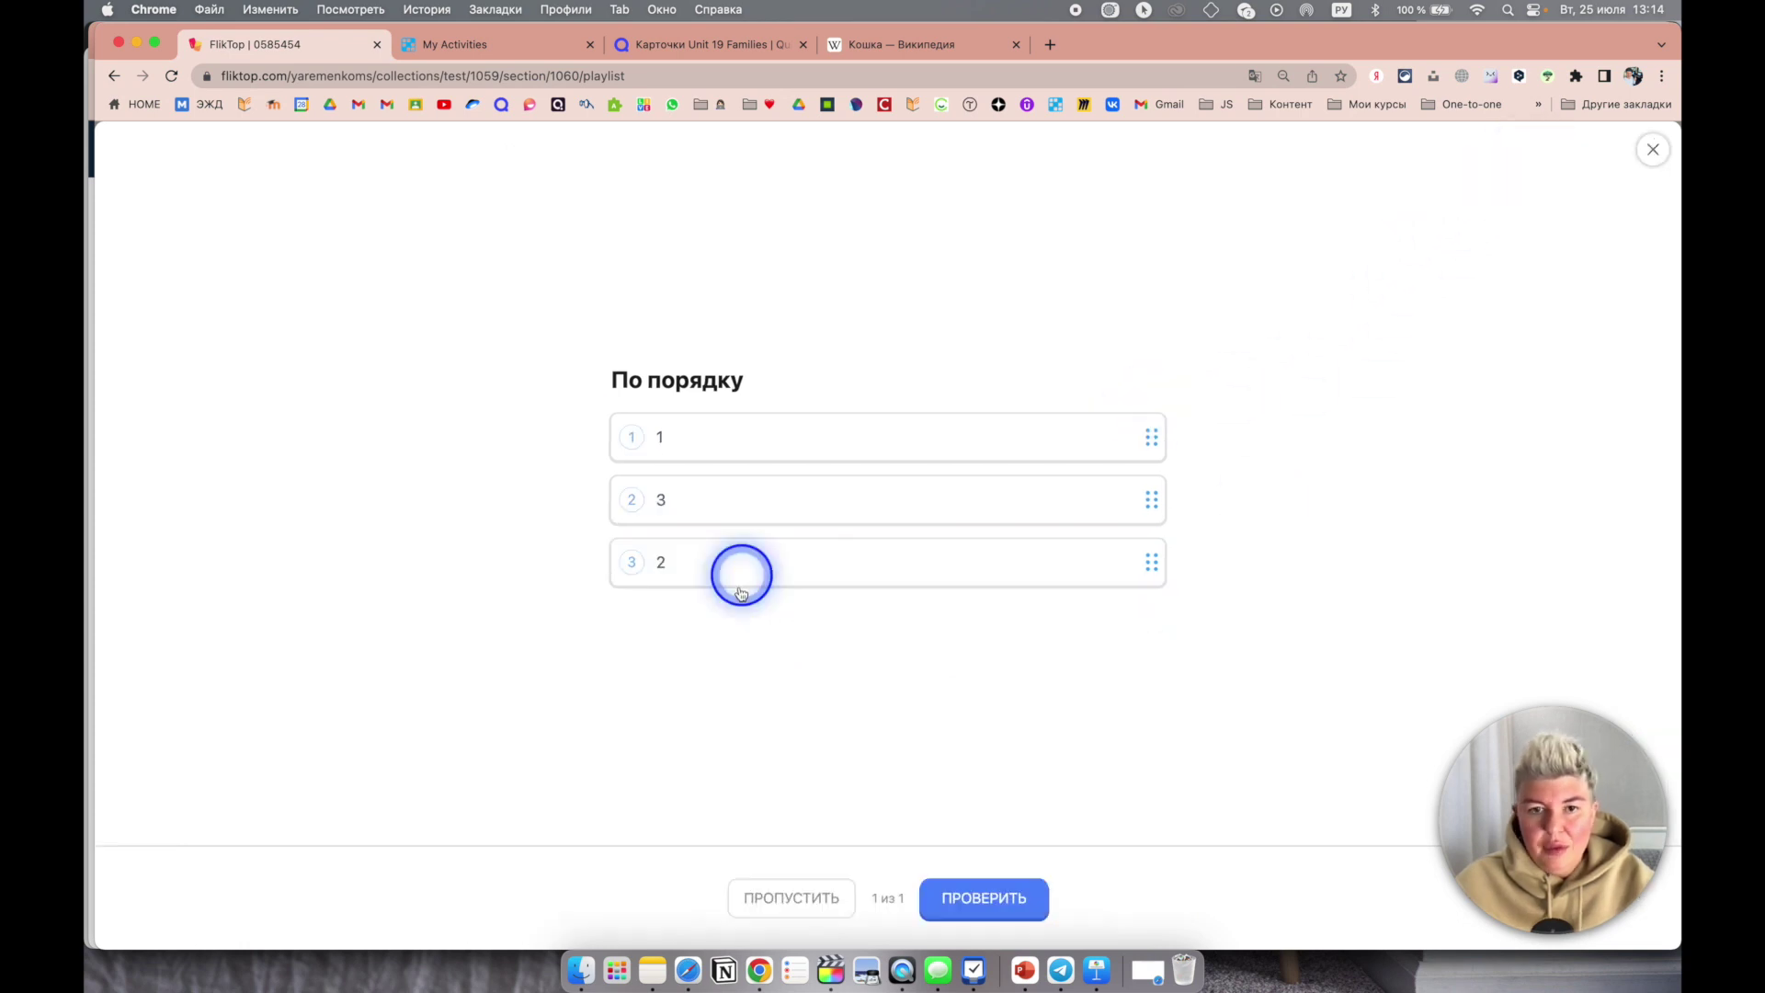
drag(1151, 560, 1152, 496)
click(1021, 898)
click(1653, 148)
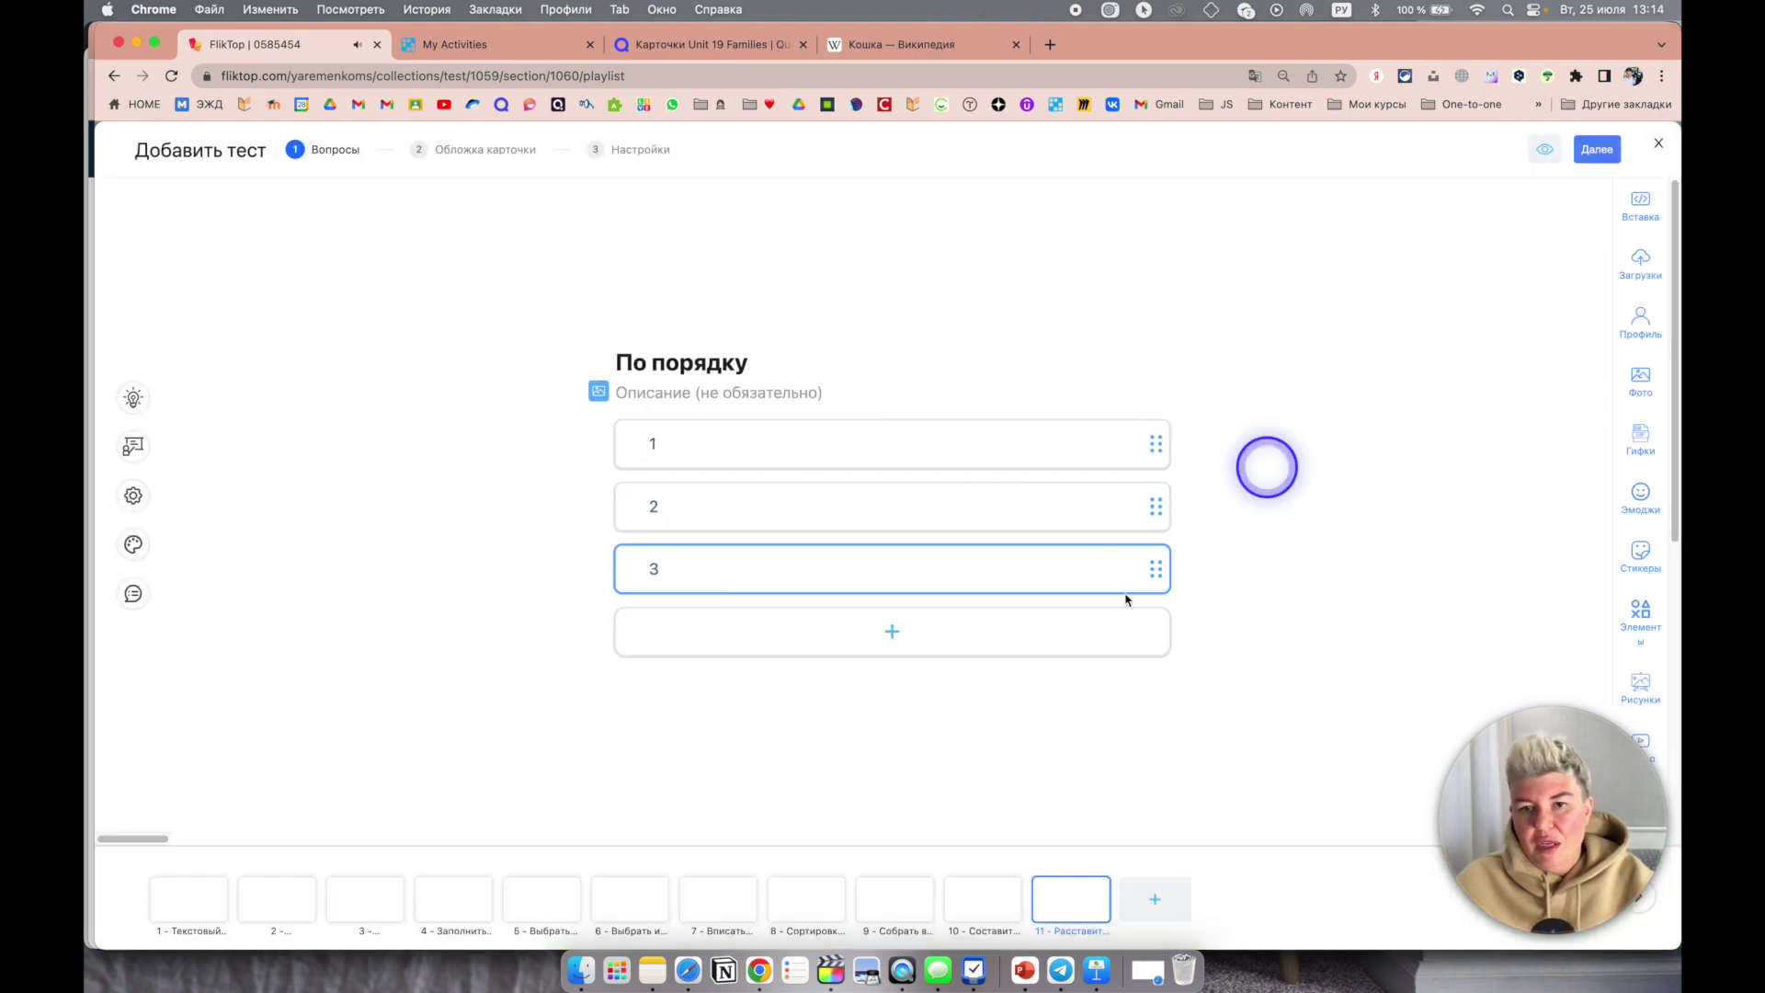
Step: Show the editor in full screen and add the hint "Подсказка" to the ordering question
key(ctrl+super+f)
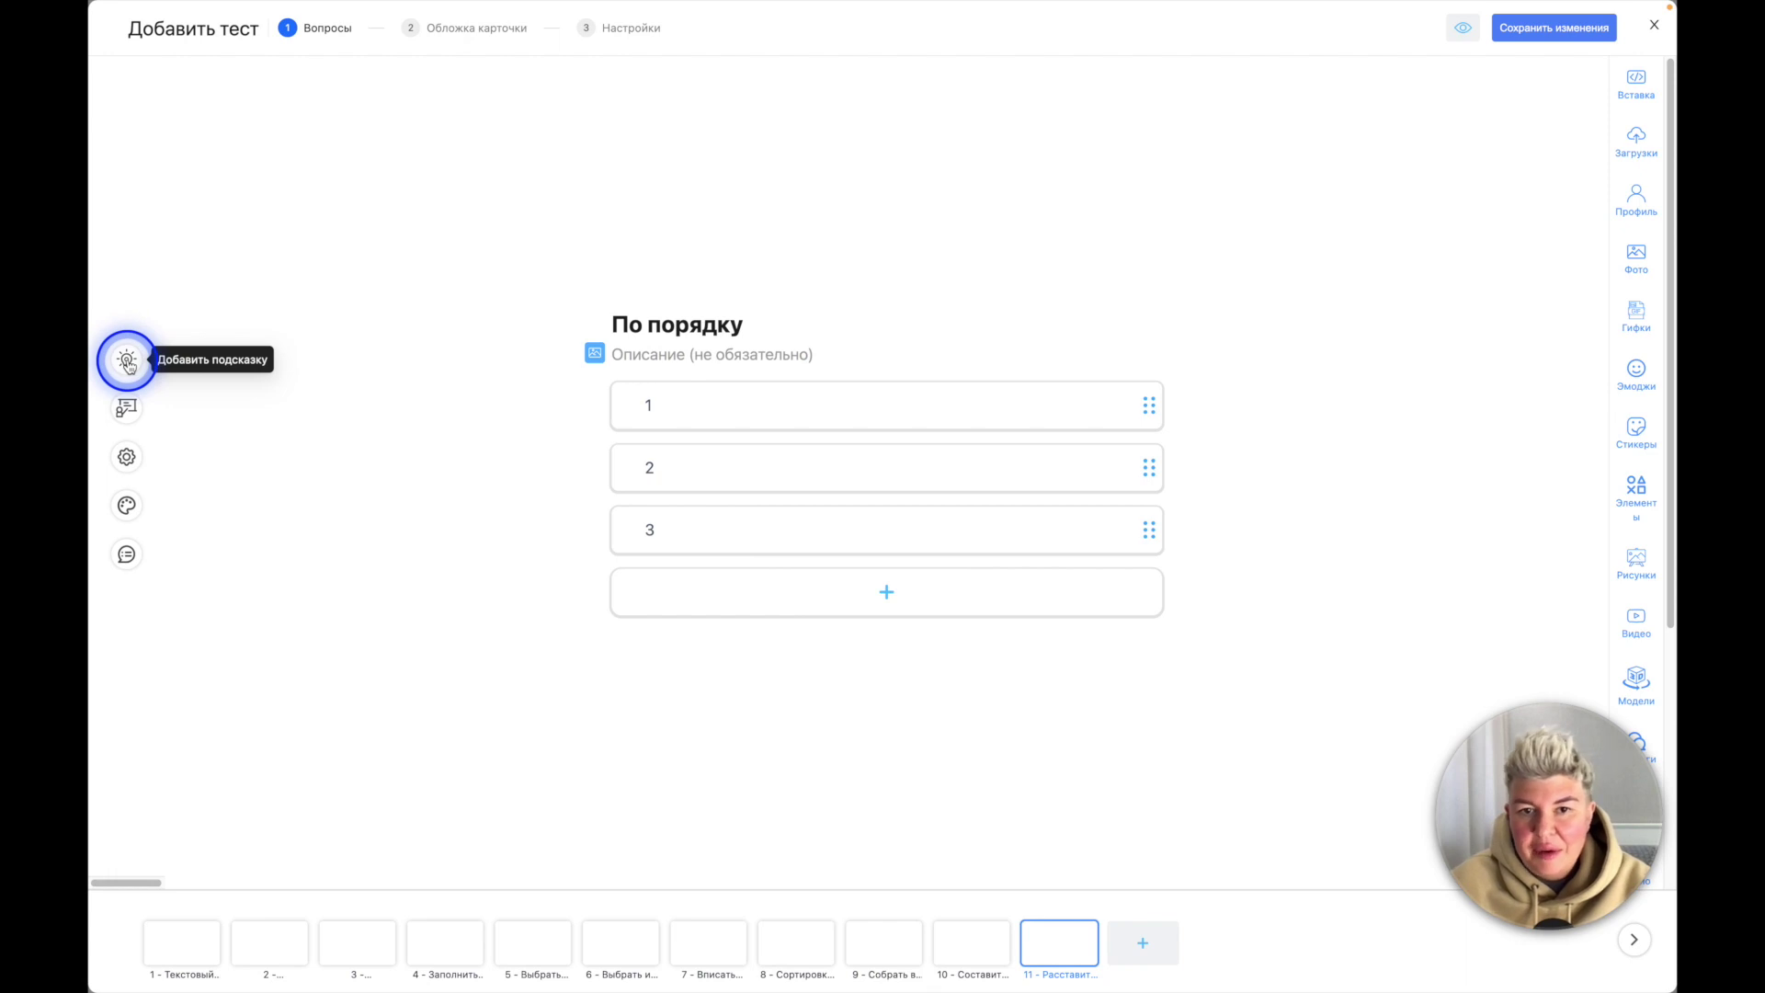
click(129, 365)
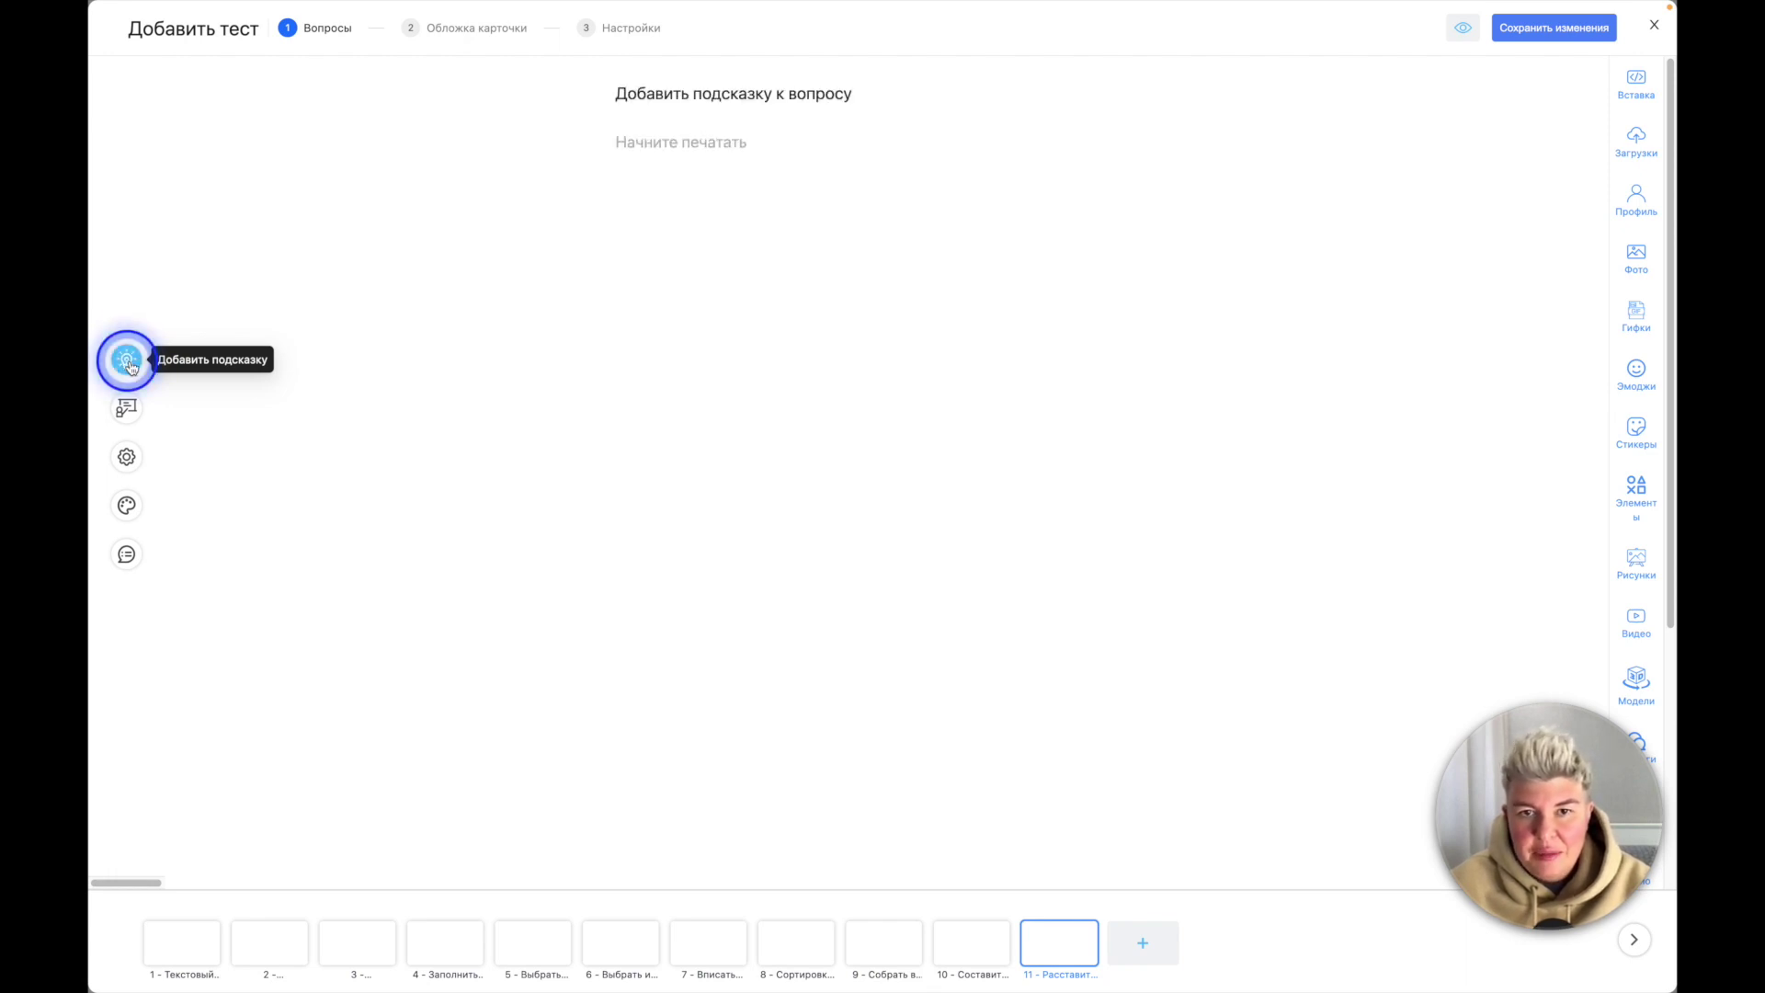
click(788, 151)
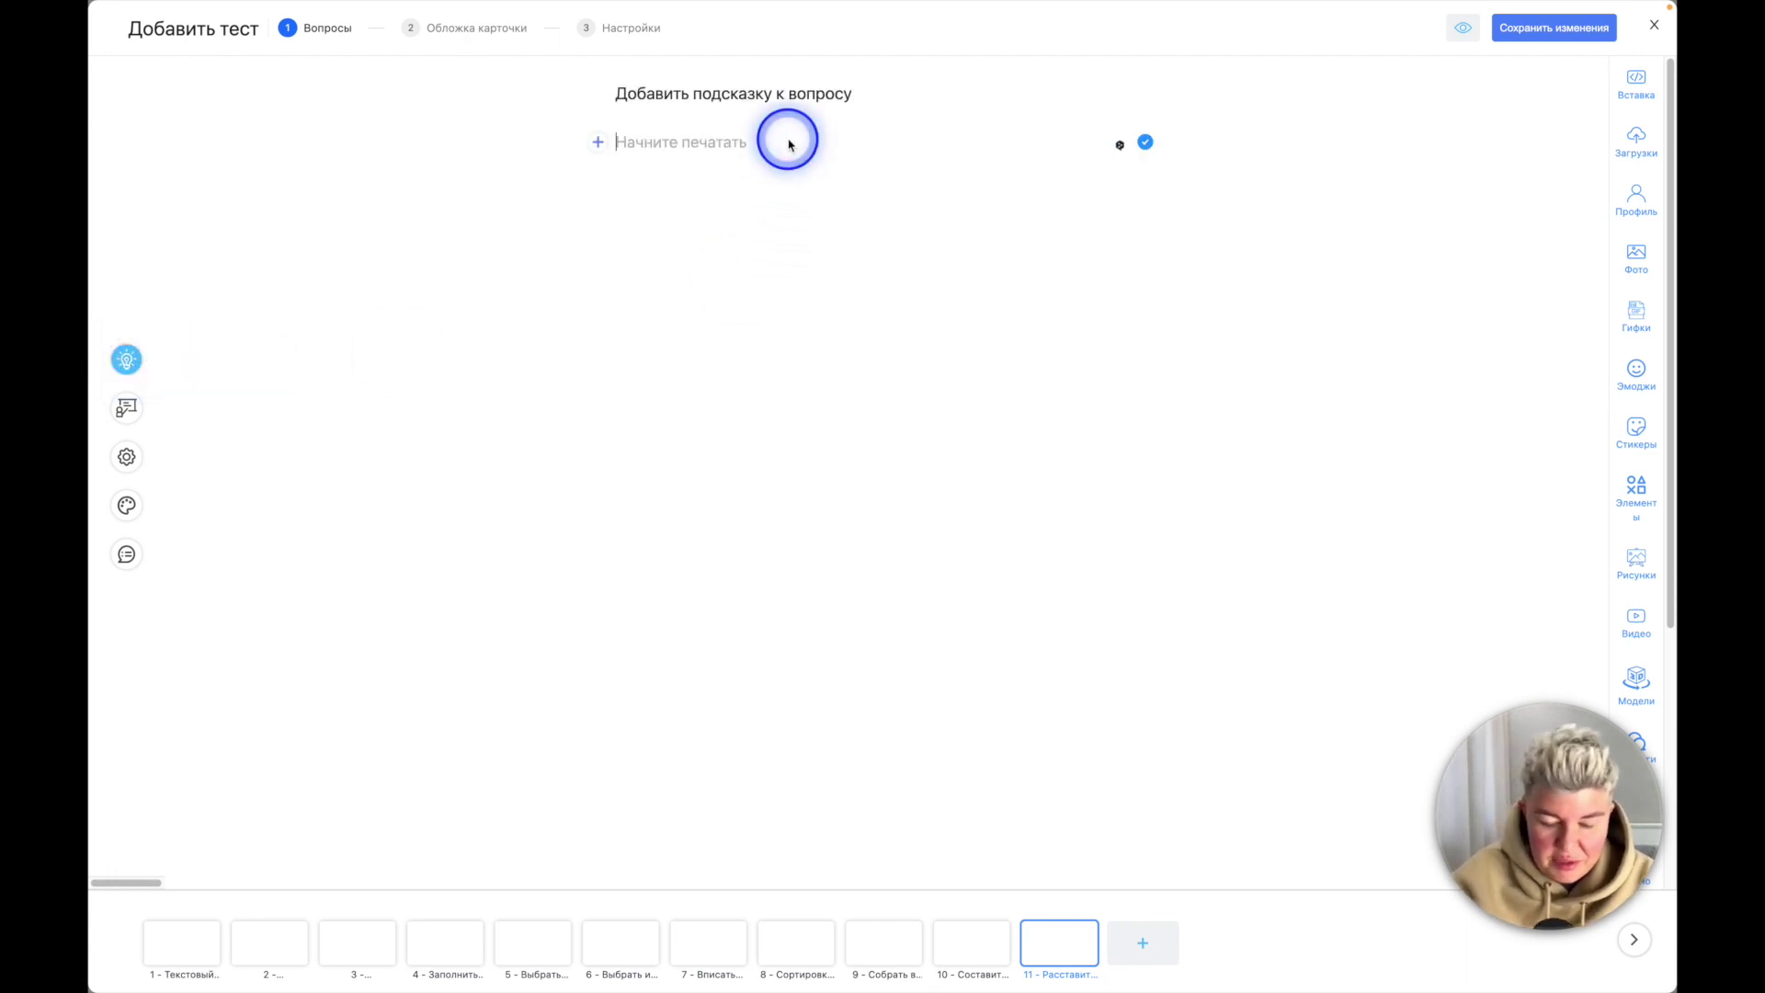
text(Подсказка)
key(Return)
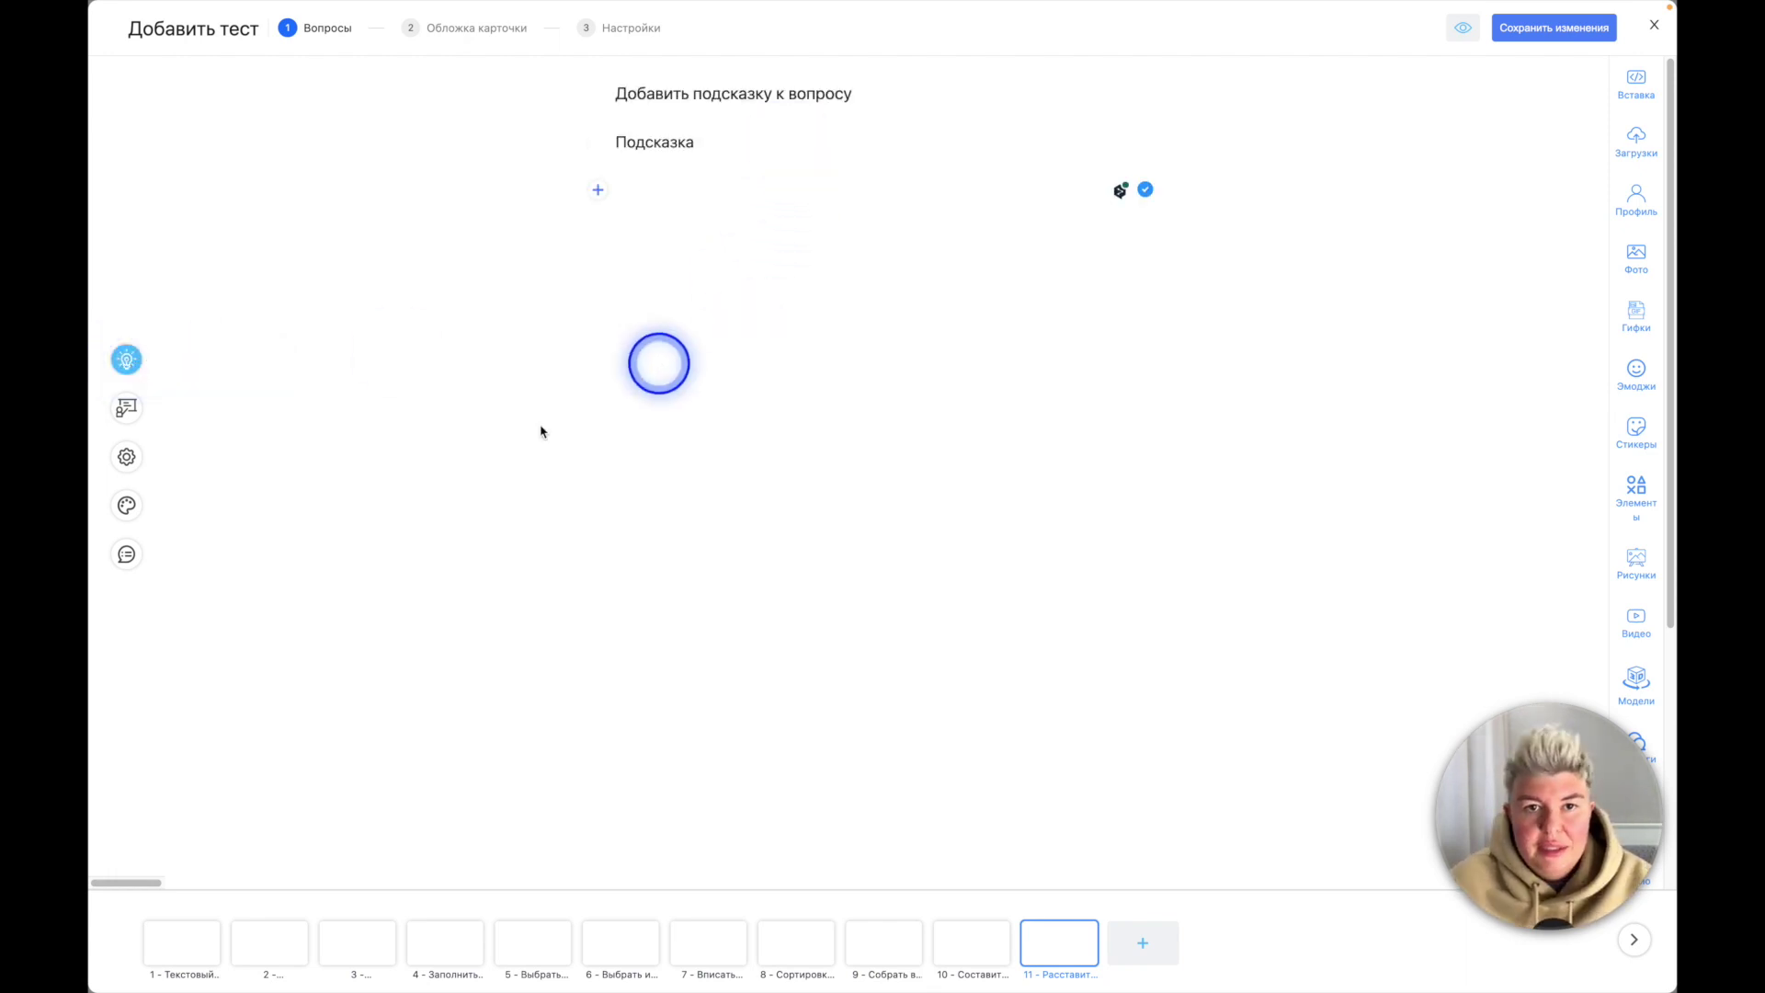
Step: Add the explanation "Объяснение вопроса" to the ordering question
click(126, 410)
click(679, 164)
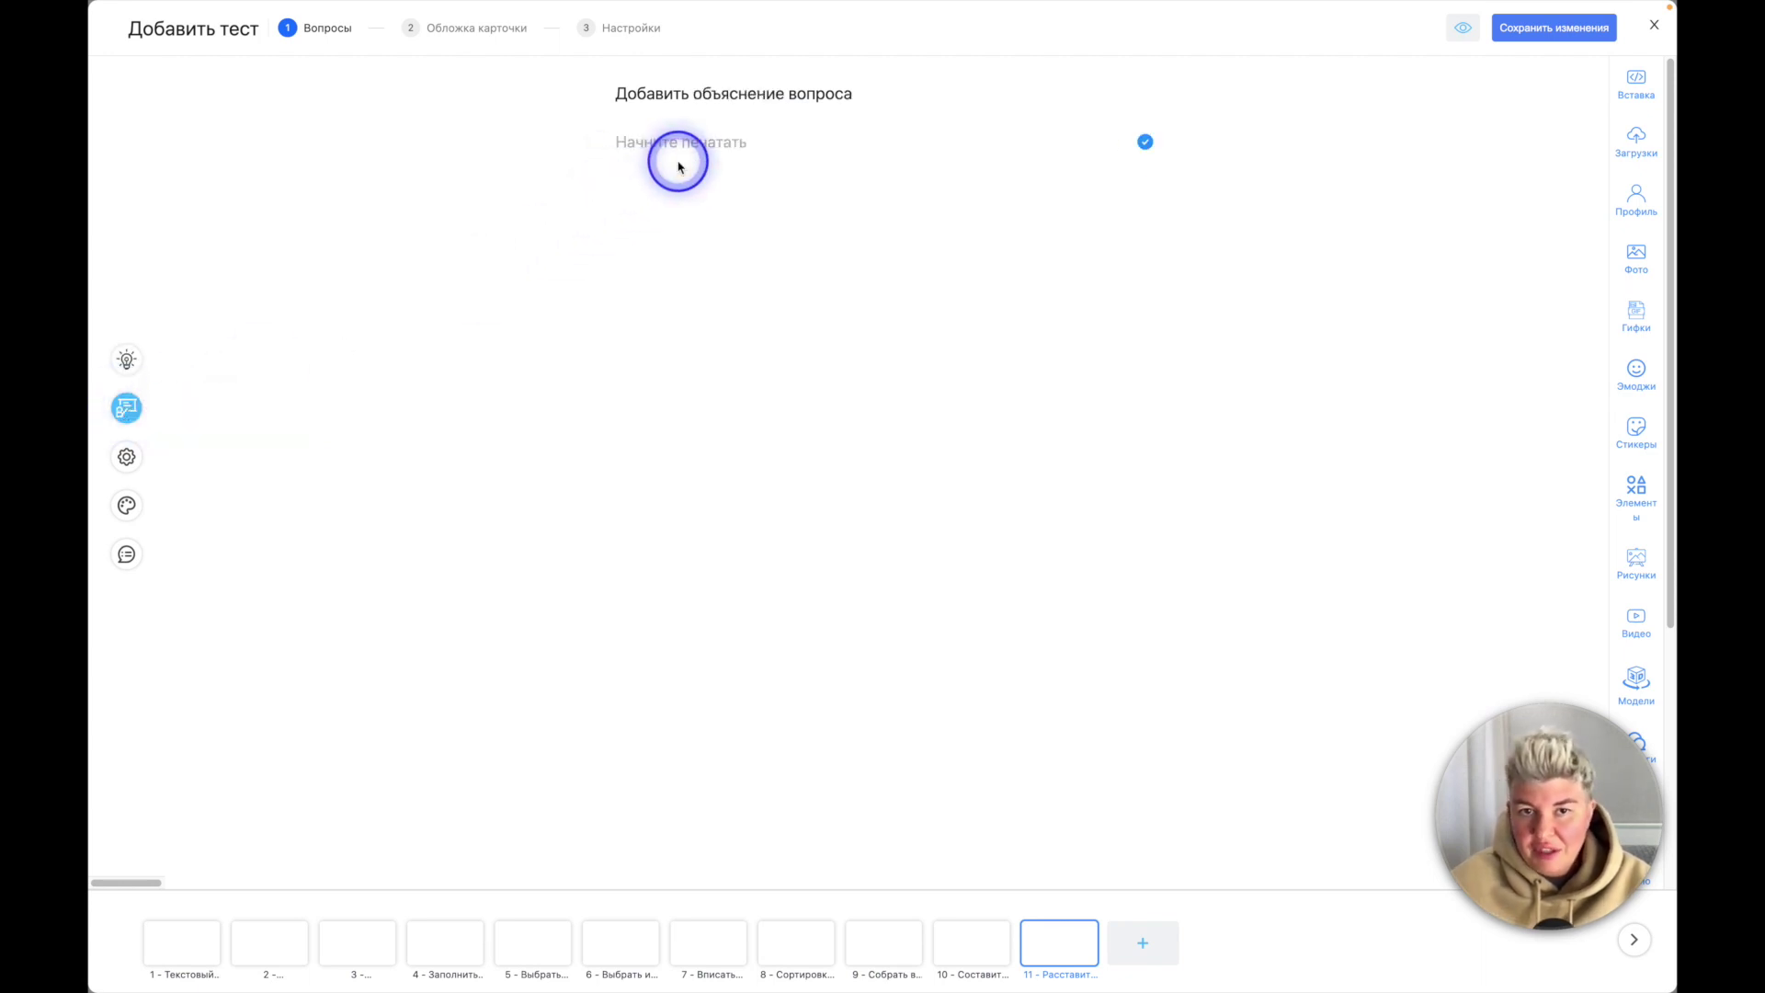
click(700, 150)
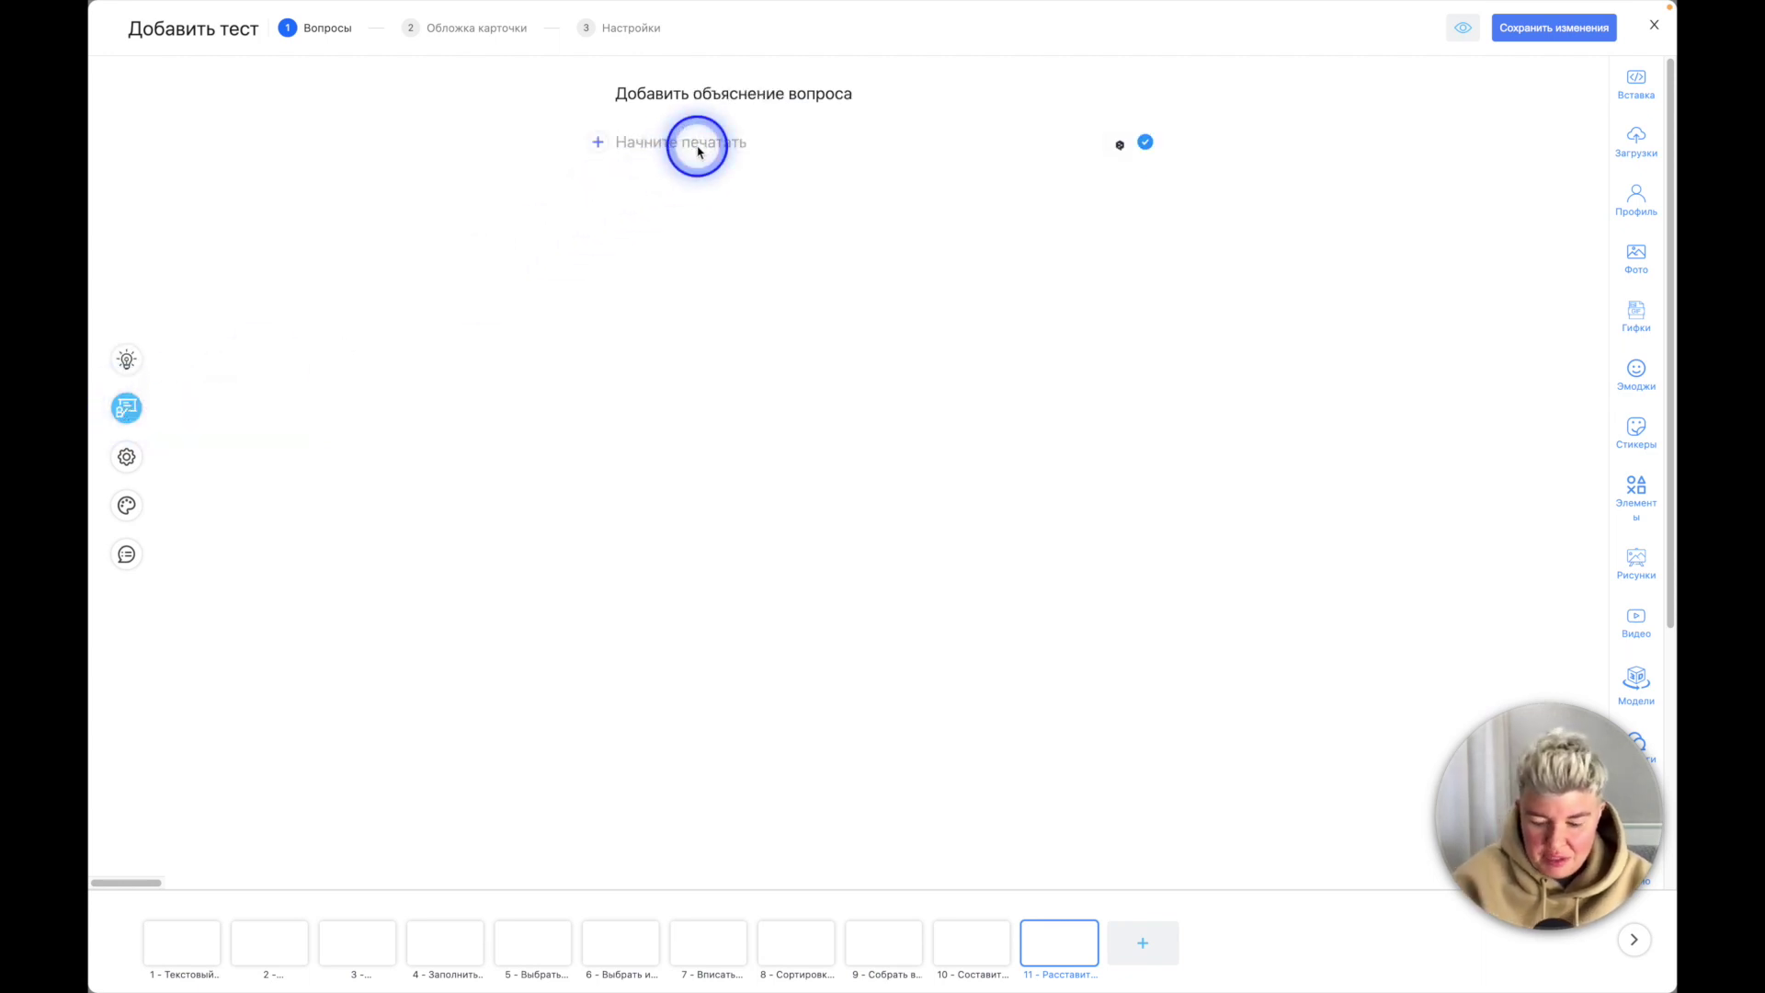
text(Объяснение вопроса)
click(126, 457)
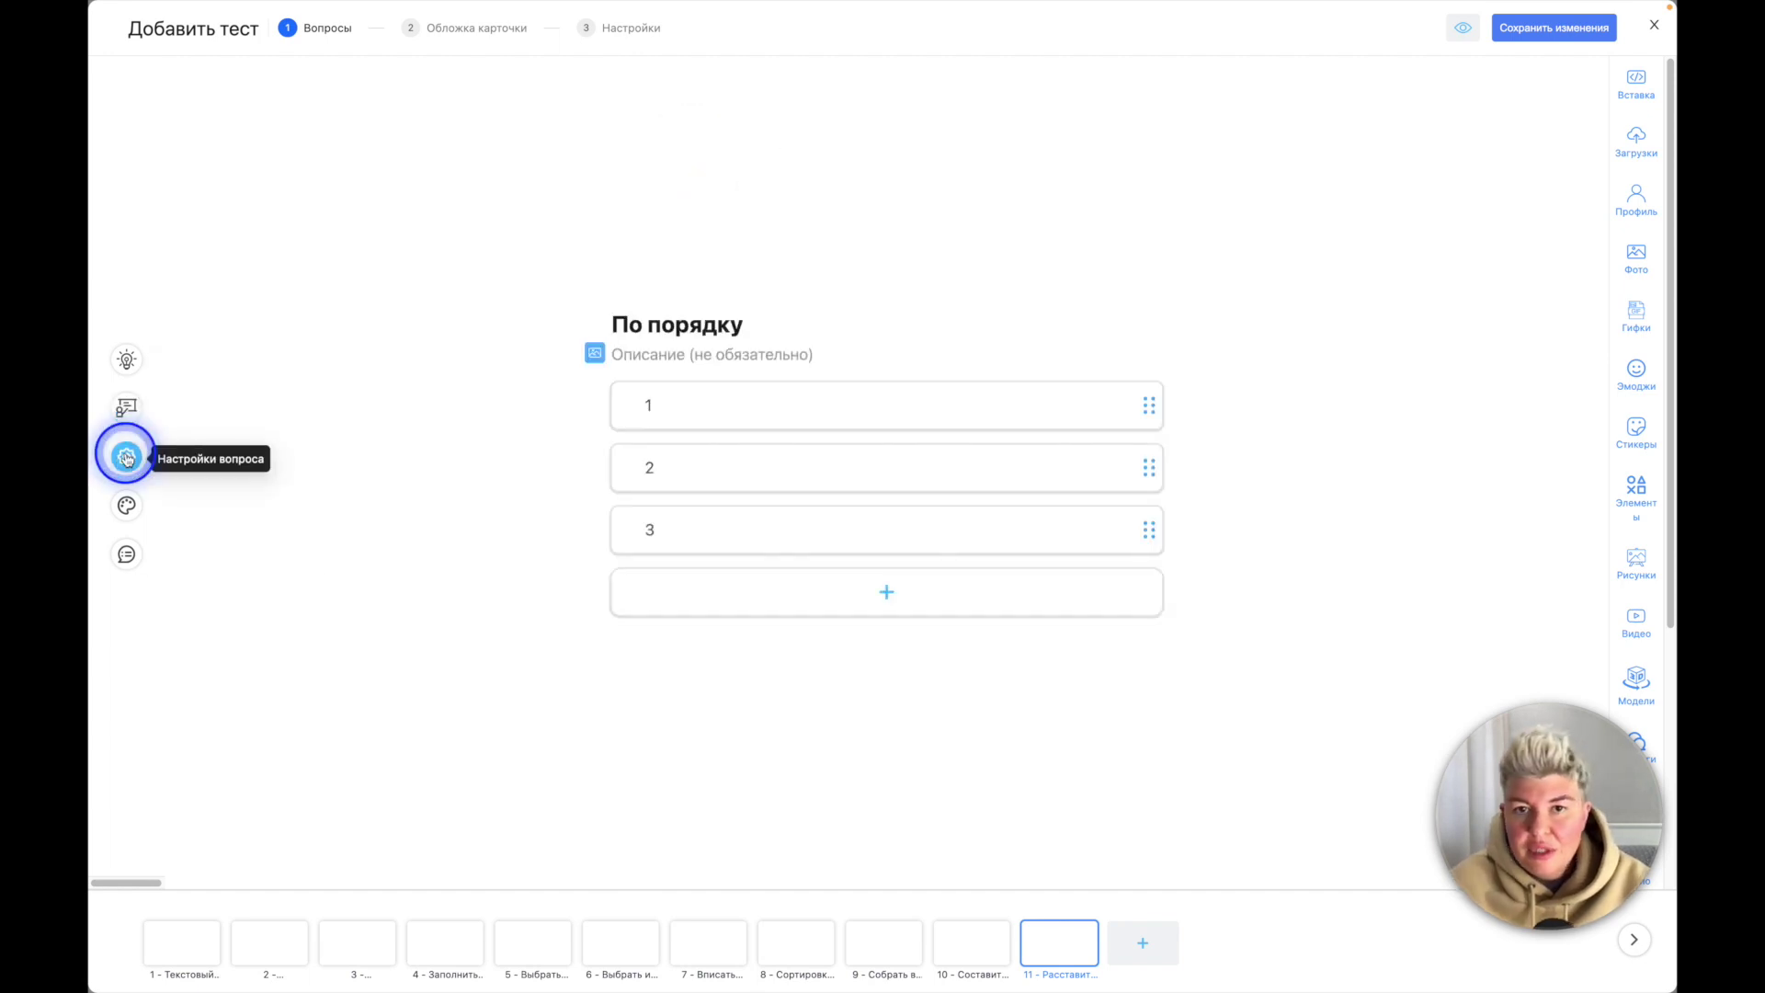
click(192, 401)
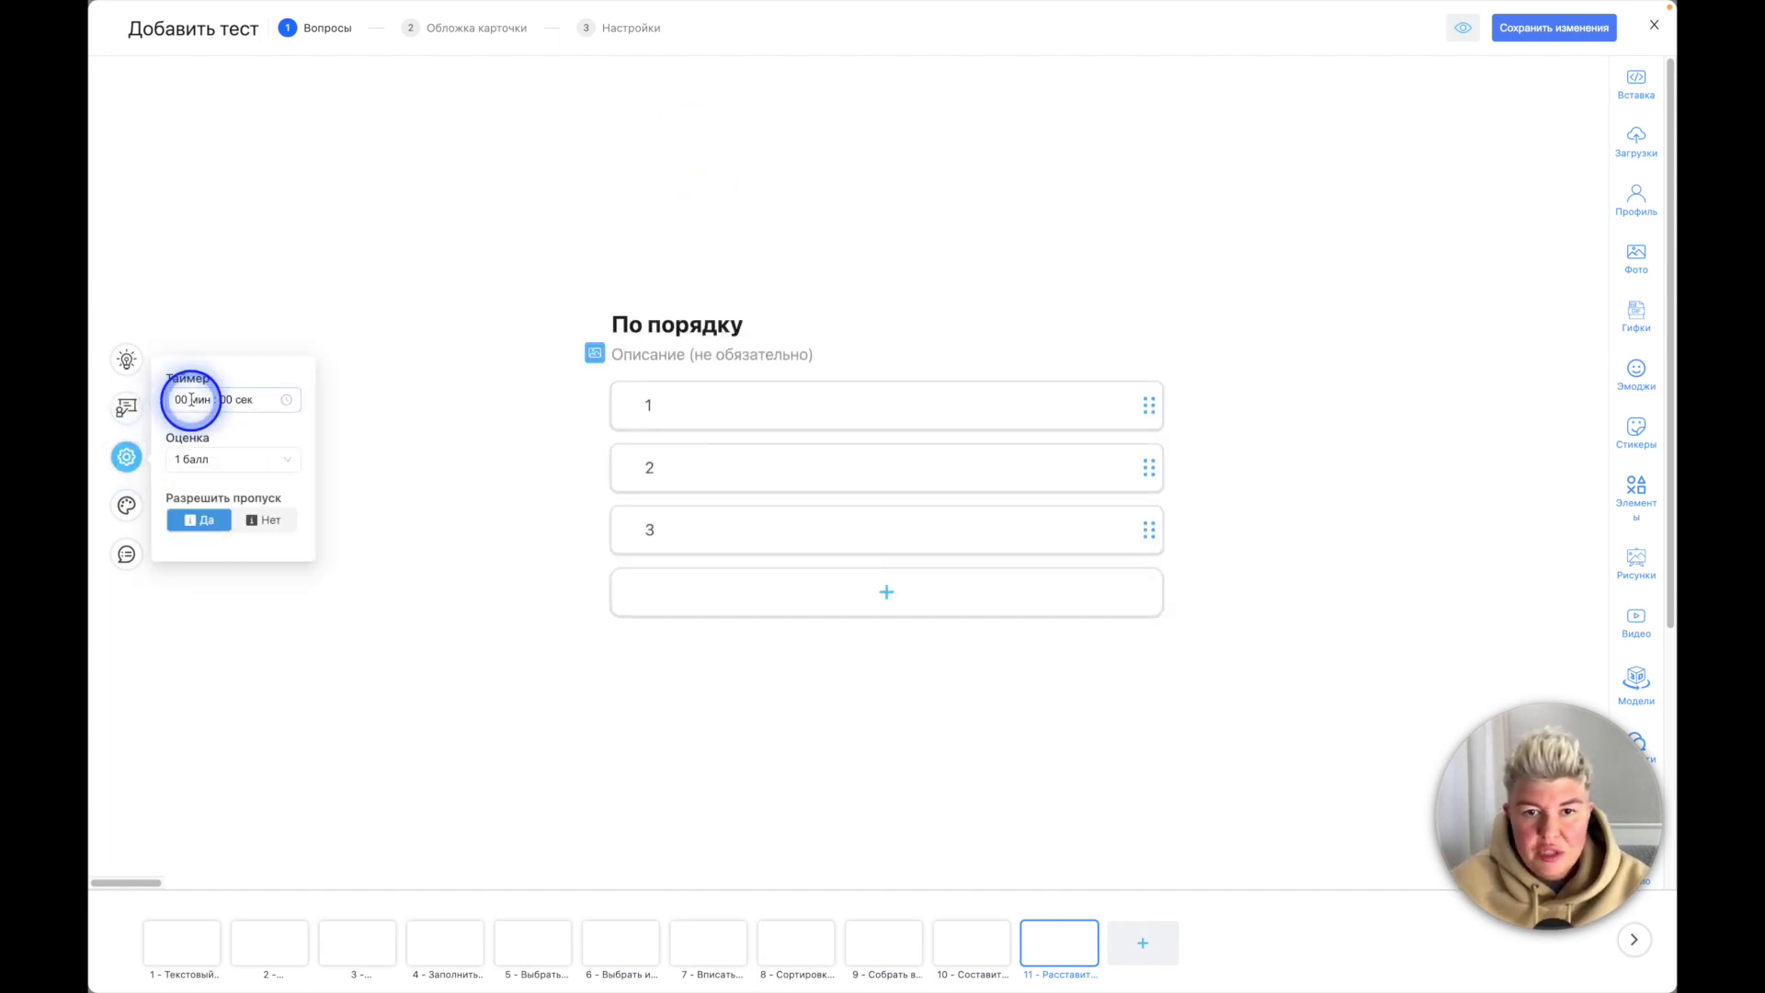
click(186, 461)
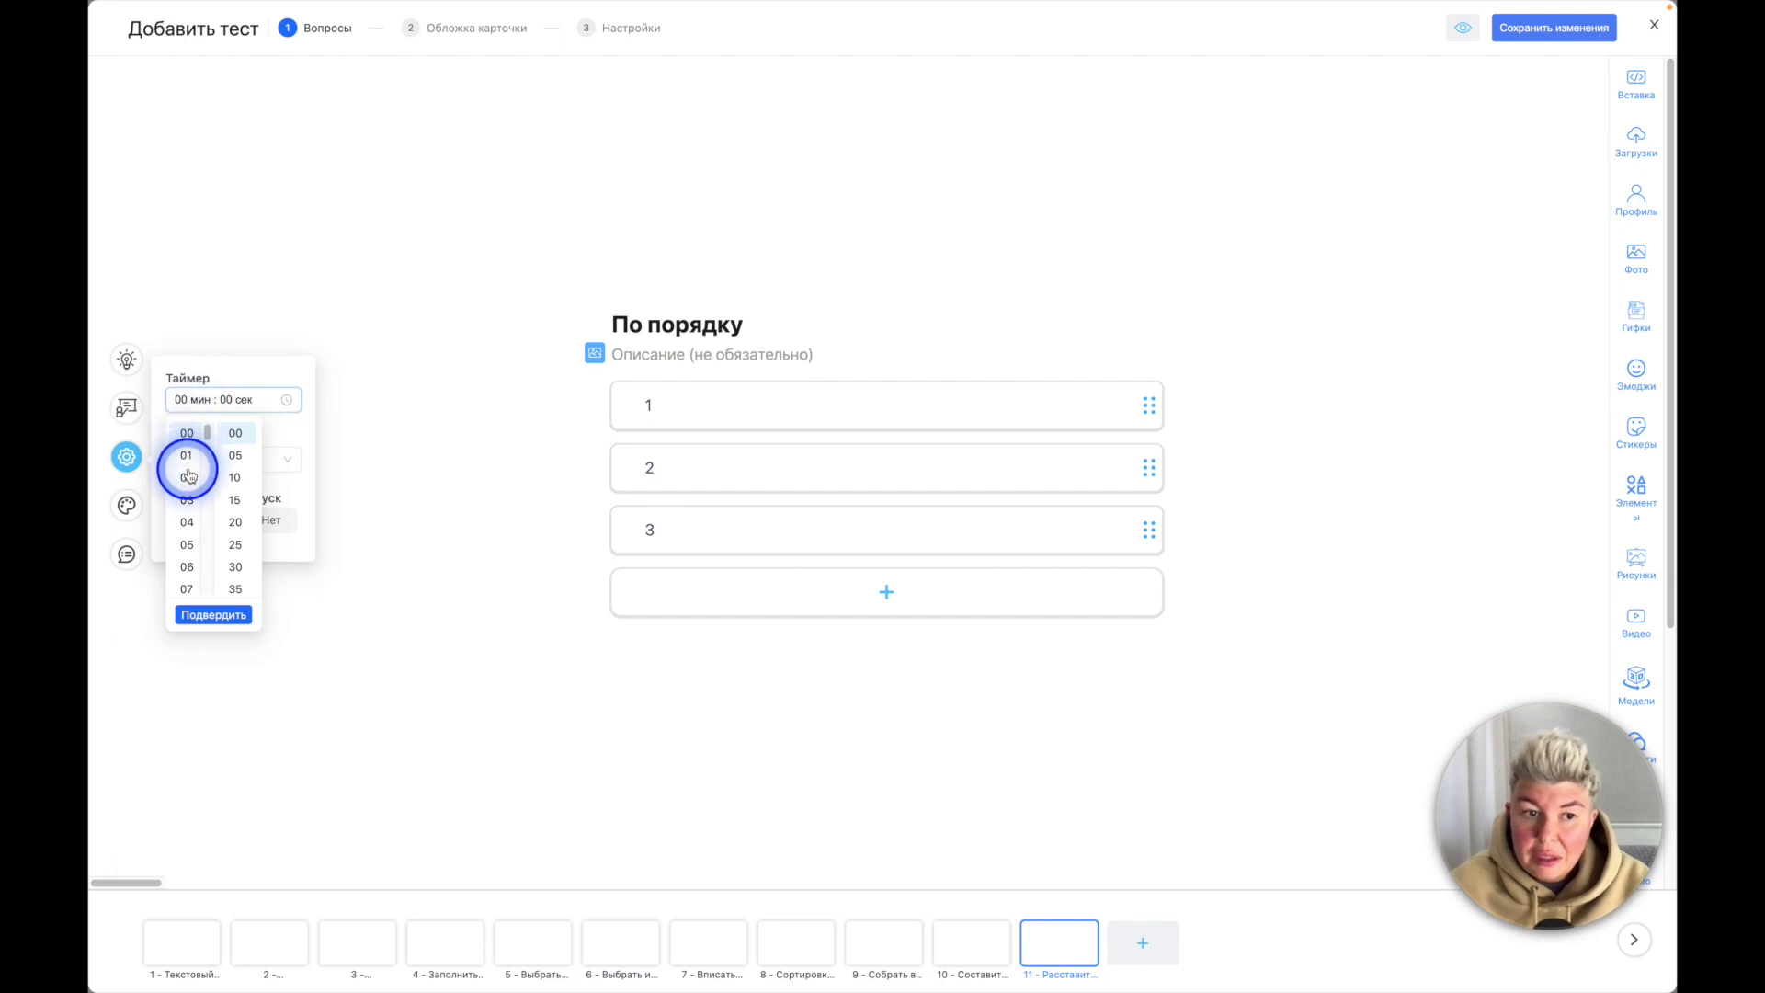
click(405, 377)
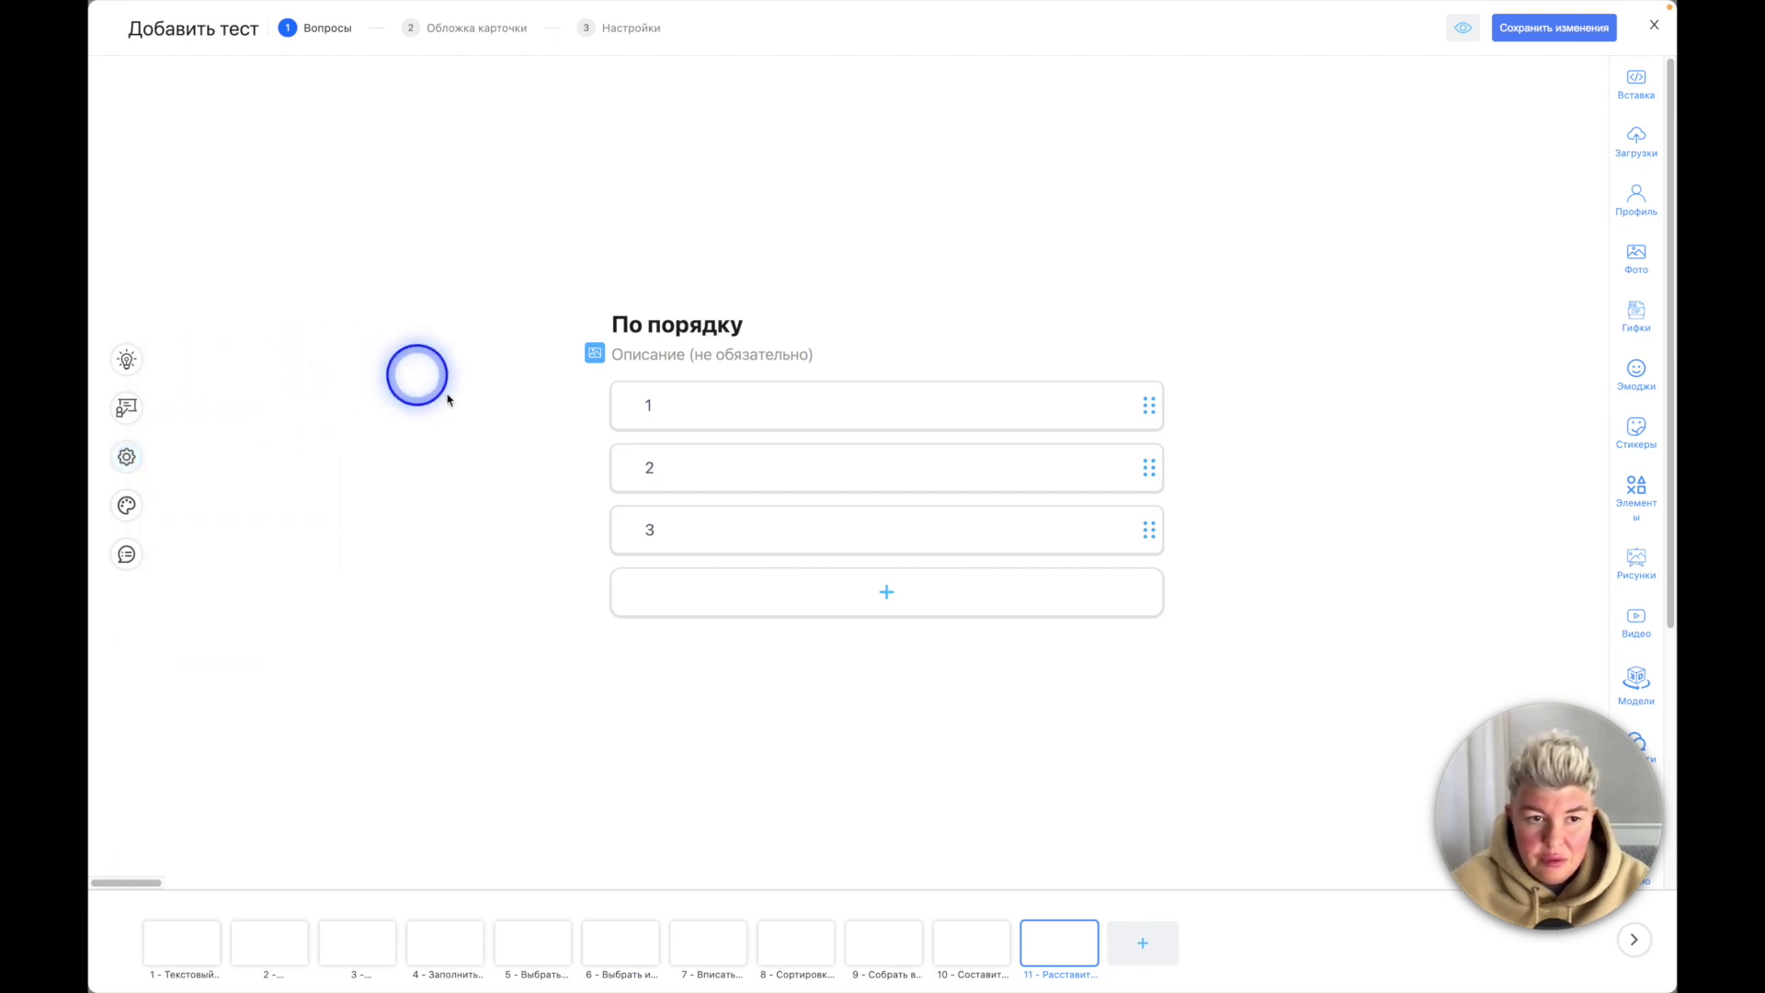
Step: Set the question's timer to 02 min 00 sec, keep its score at 1 балл and disallow skipping
click(113, 459)
click(200, 396)
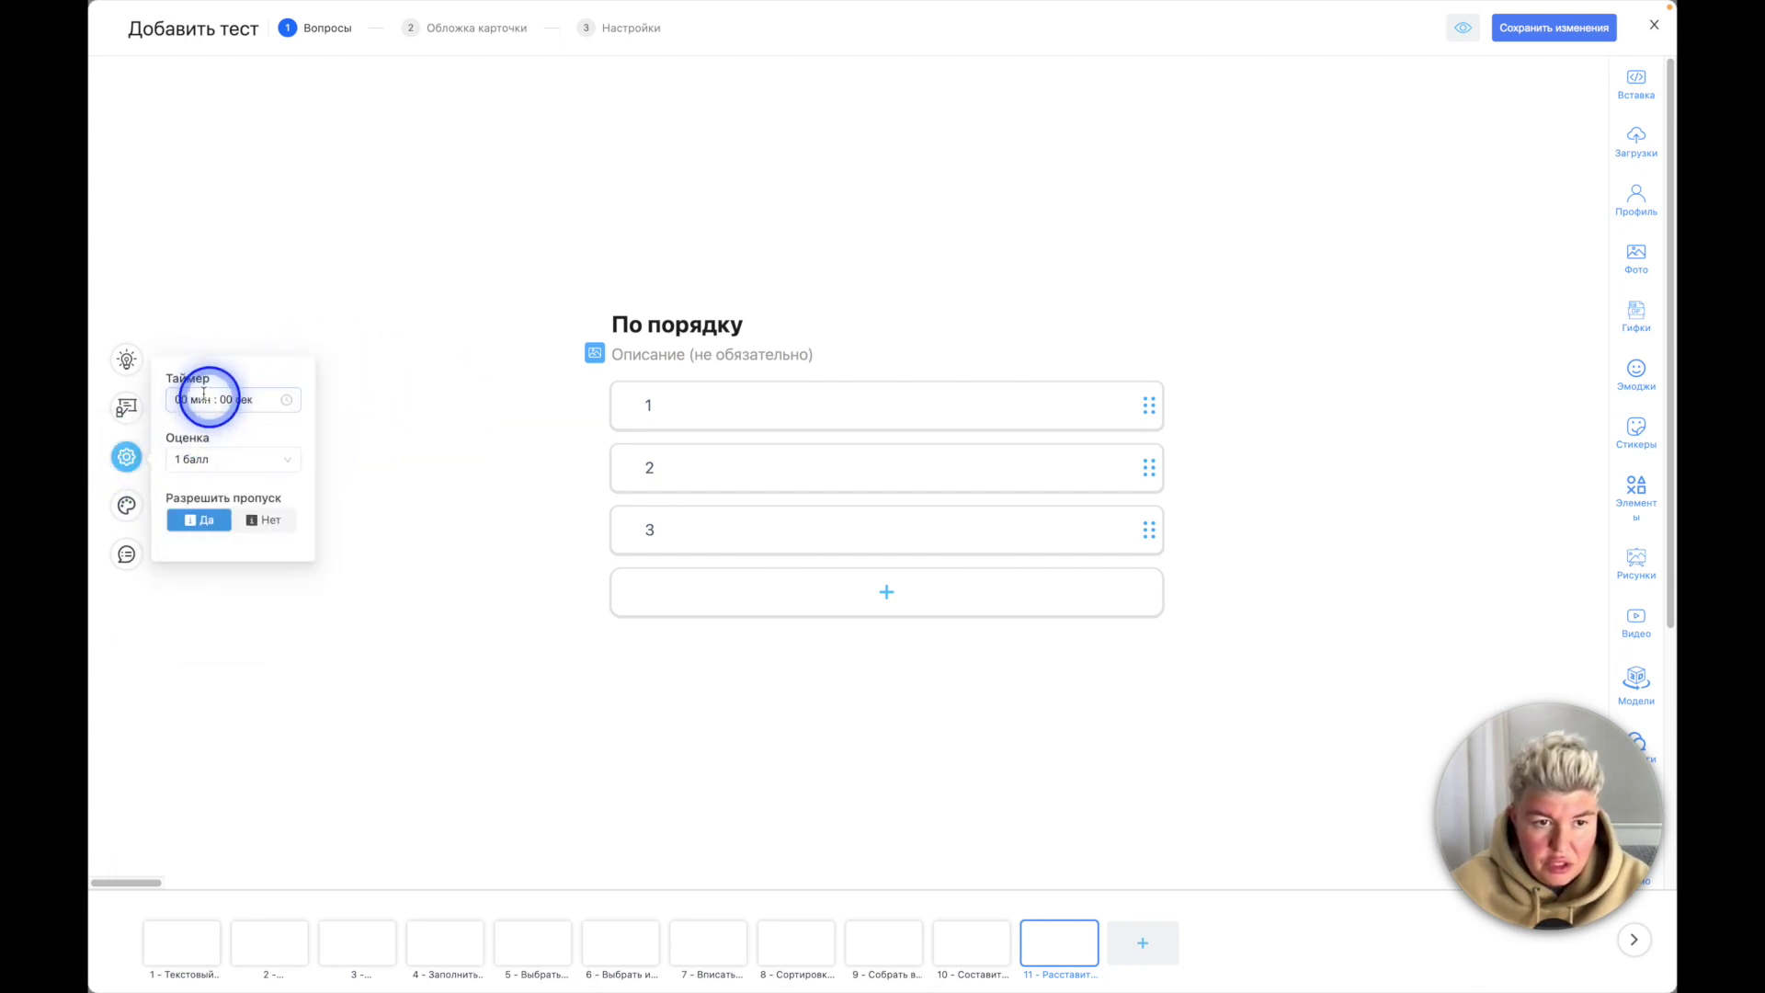
click(184, 474)
click(219, 609)
click(208, 458)
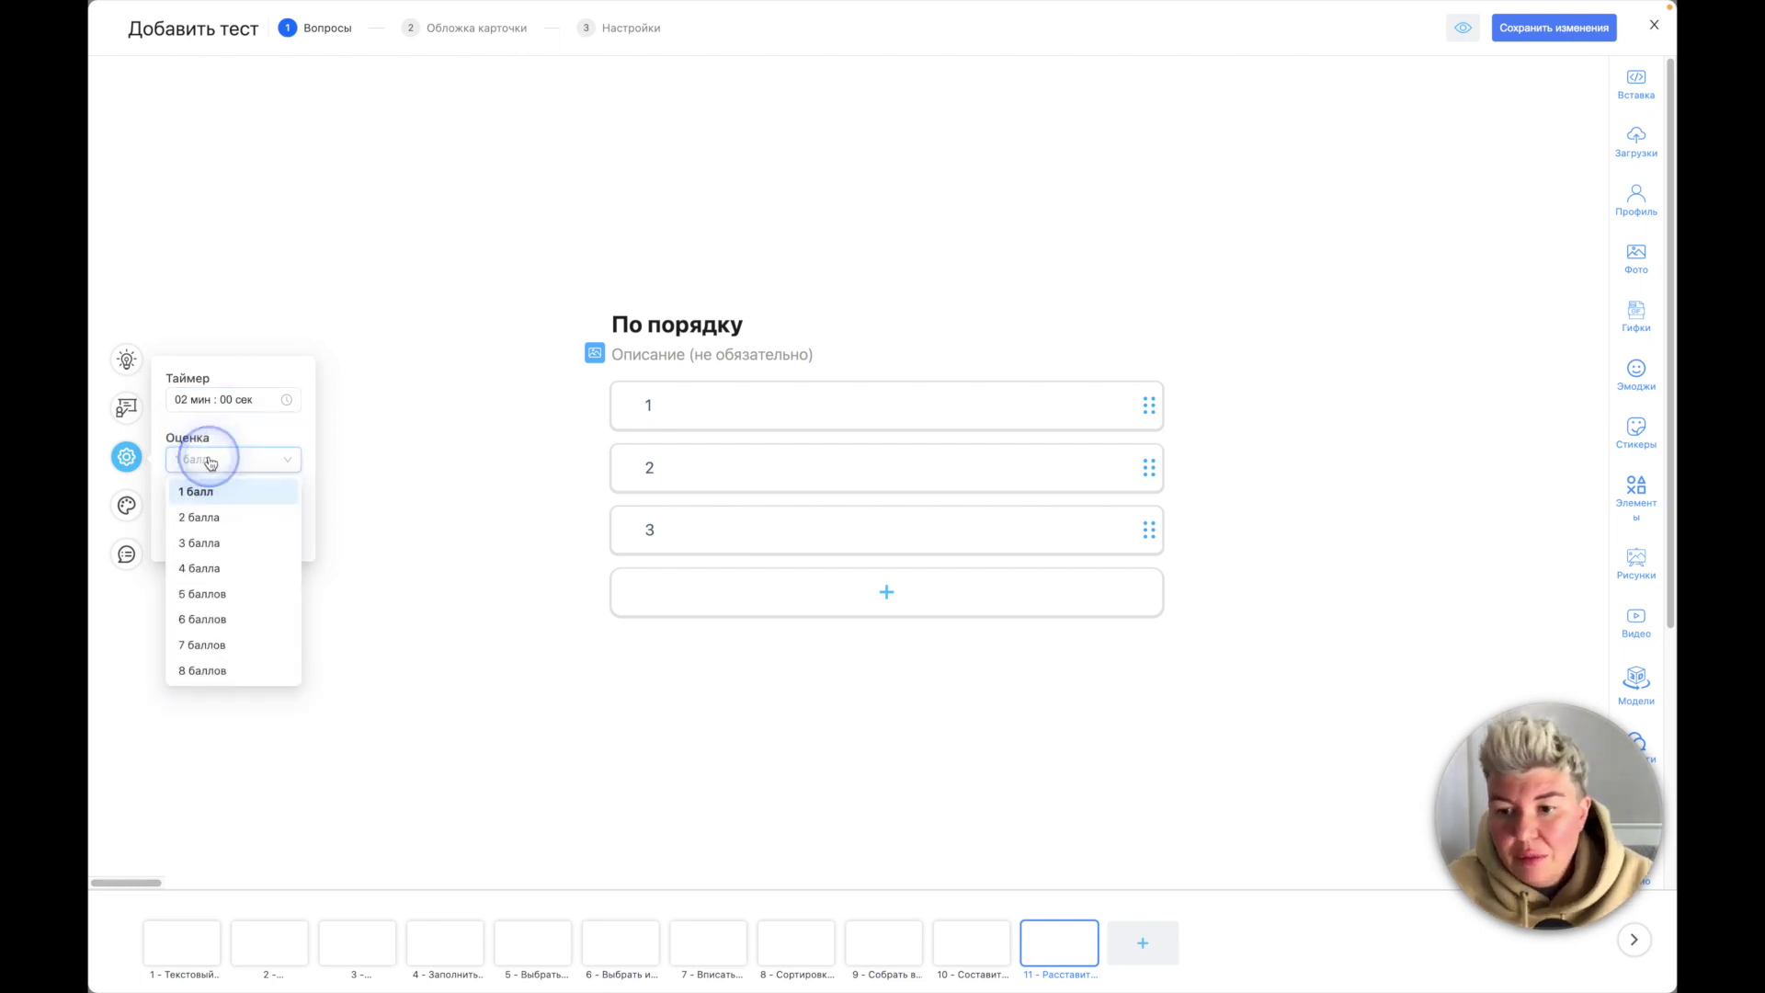
drag(215, 515, 220, 493)
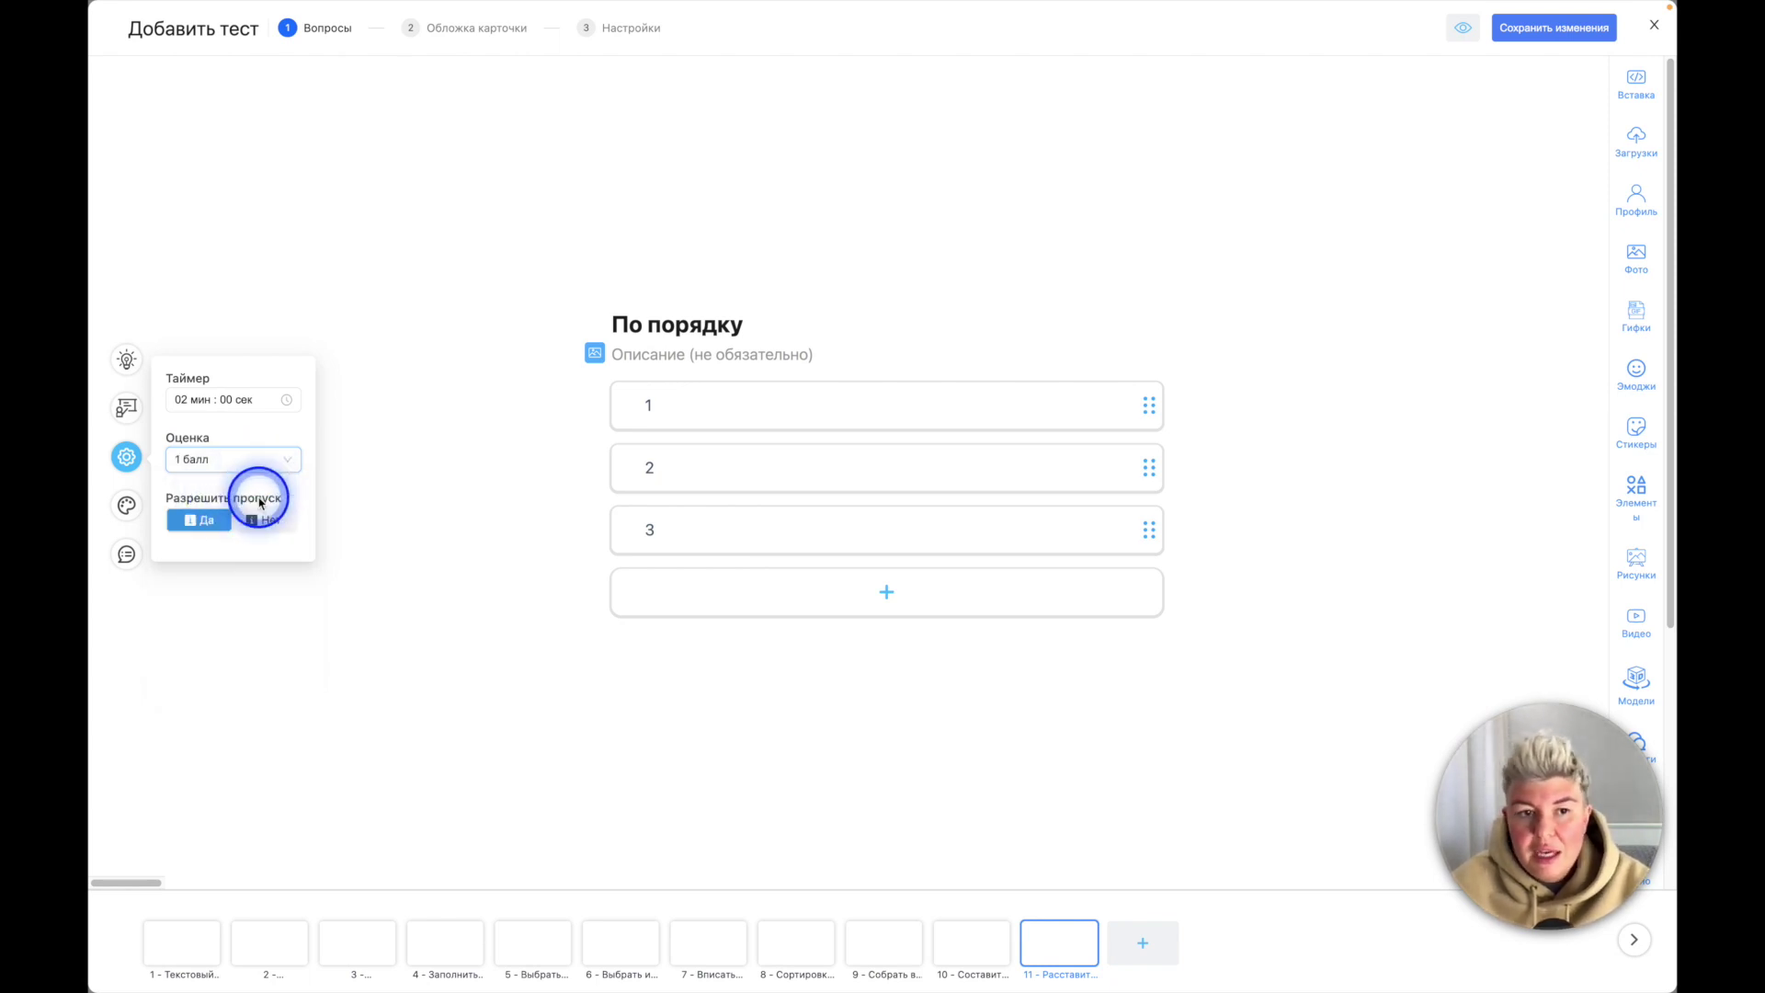
click(268, 520)
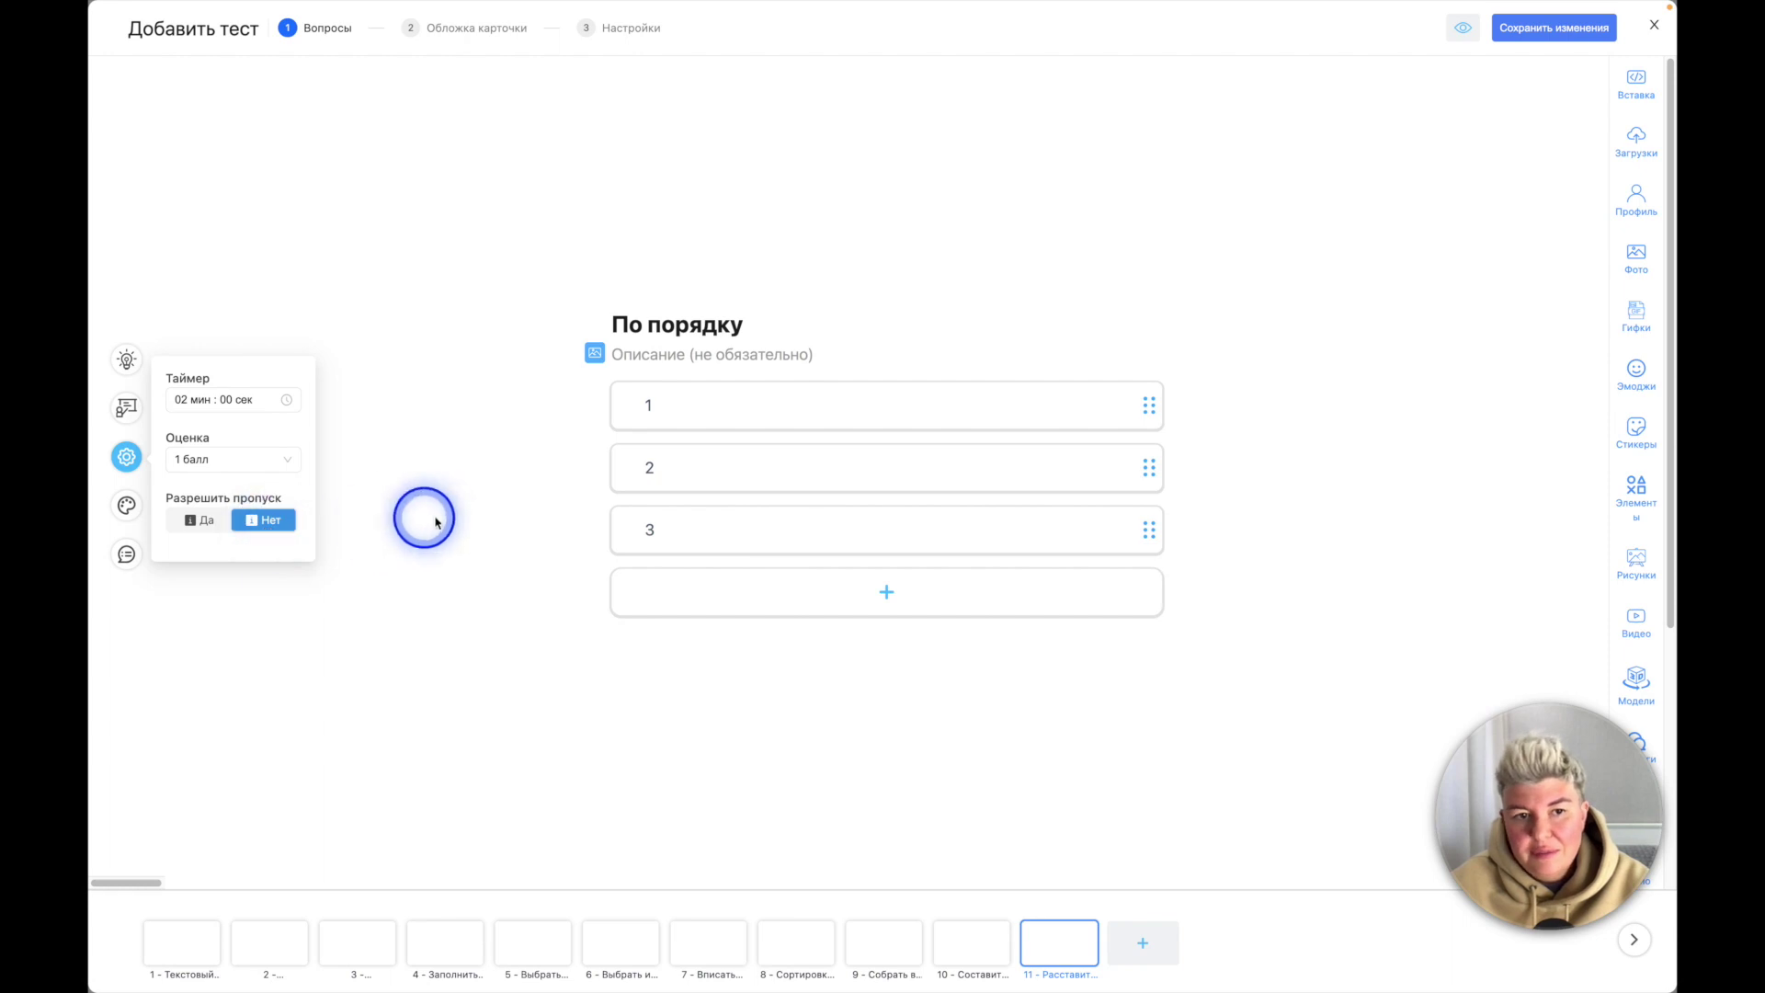
Step: Search the Unsplash photos for "фон" and apply the white and orange wall photo as the question's background
click(127, 507)
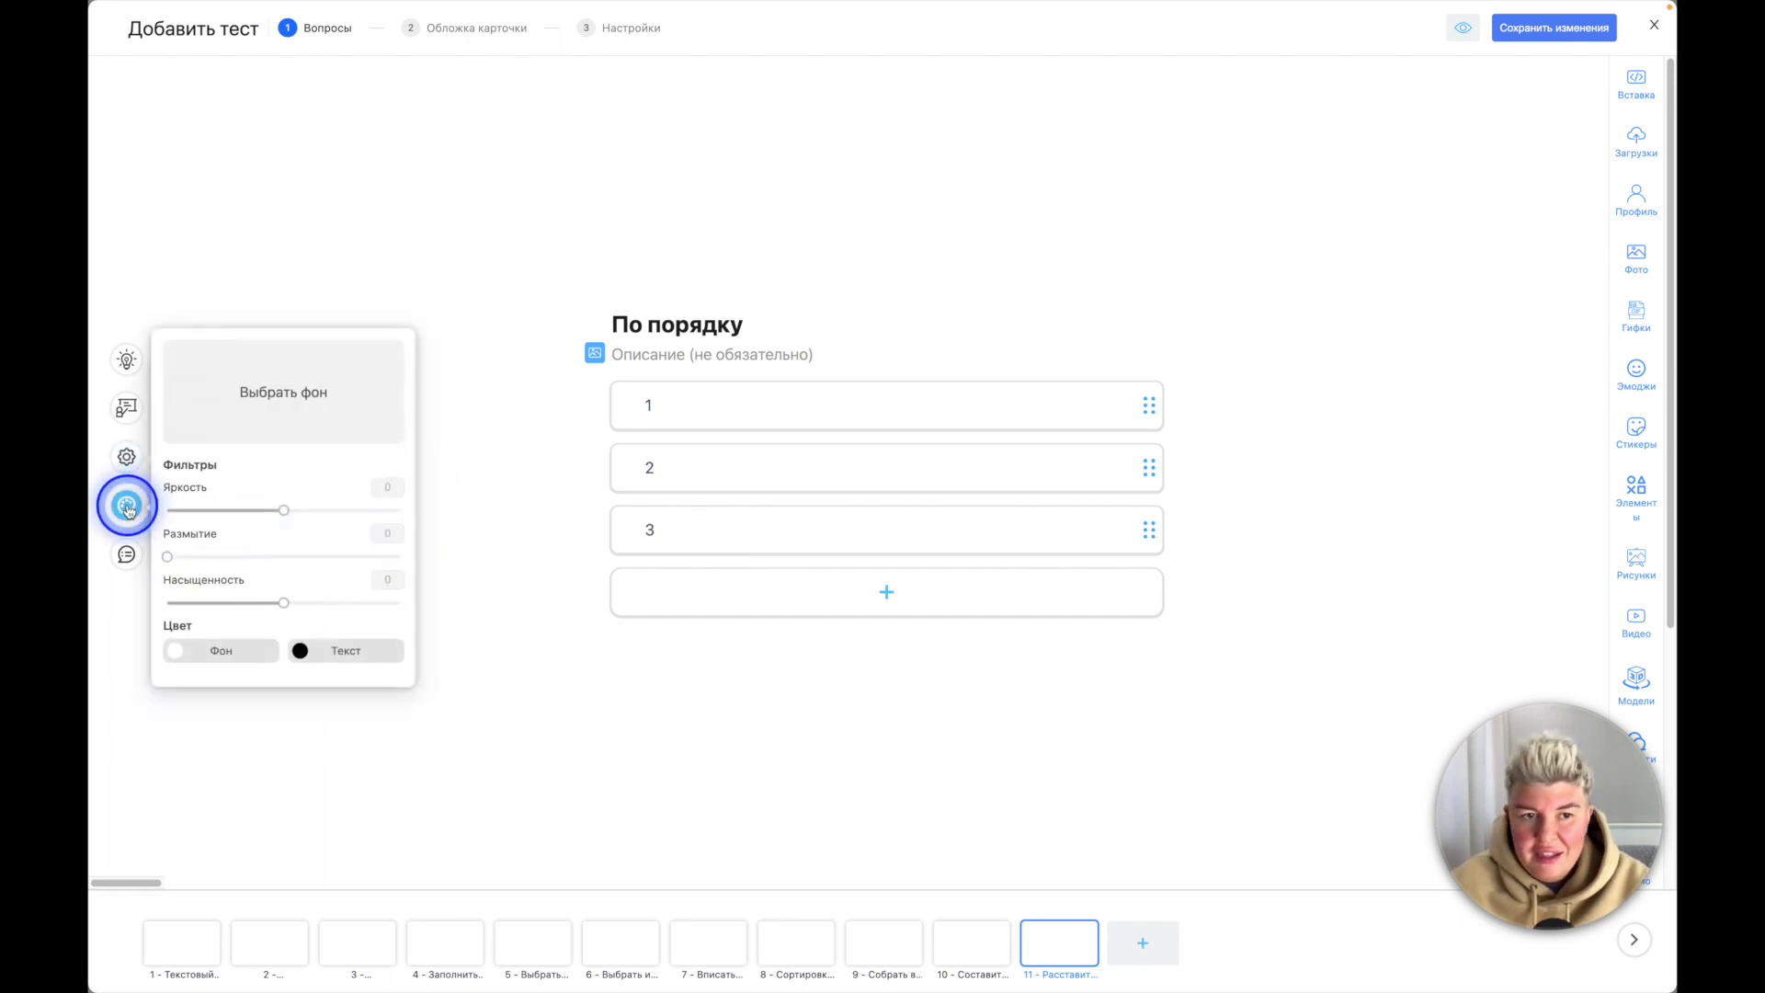
click(277, 401)
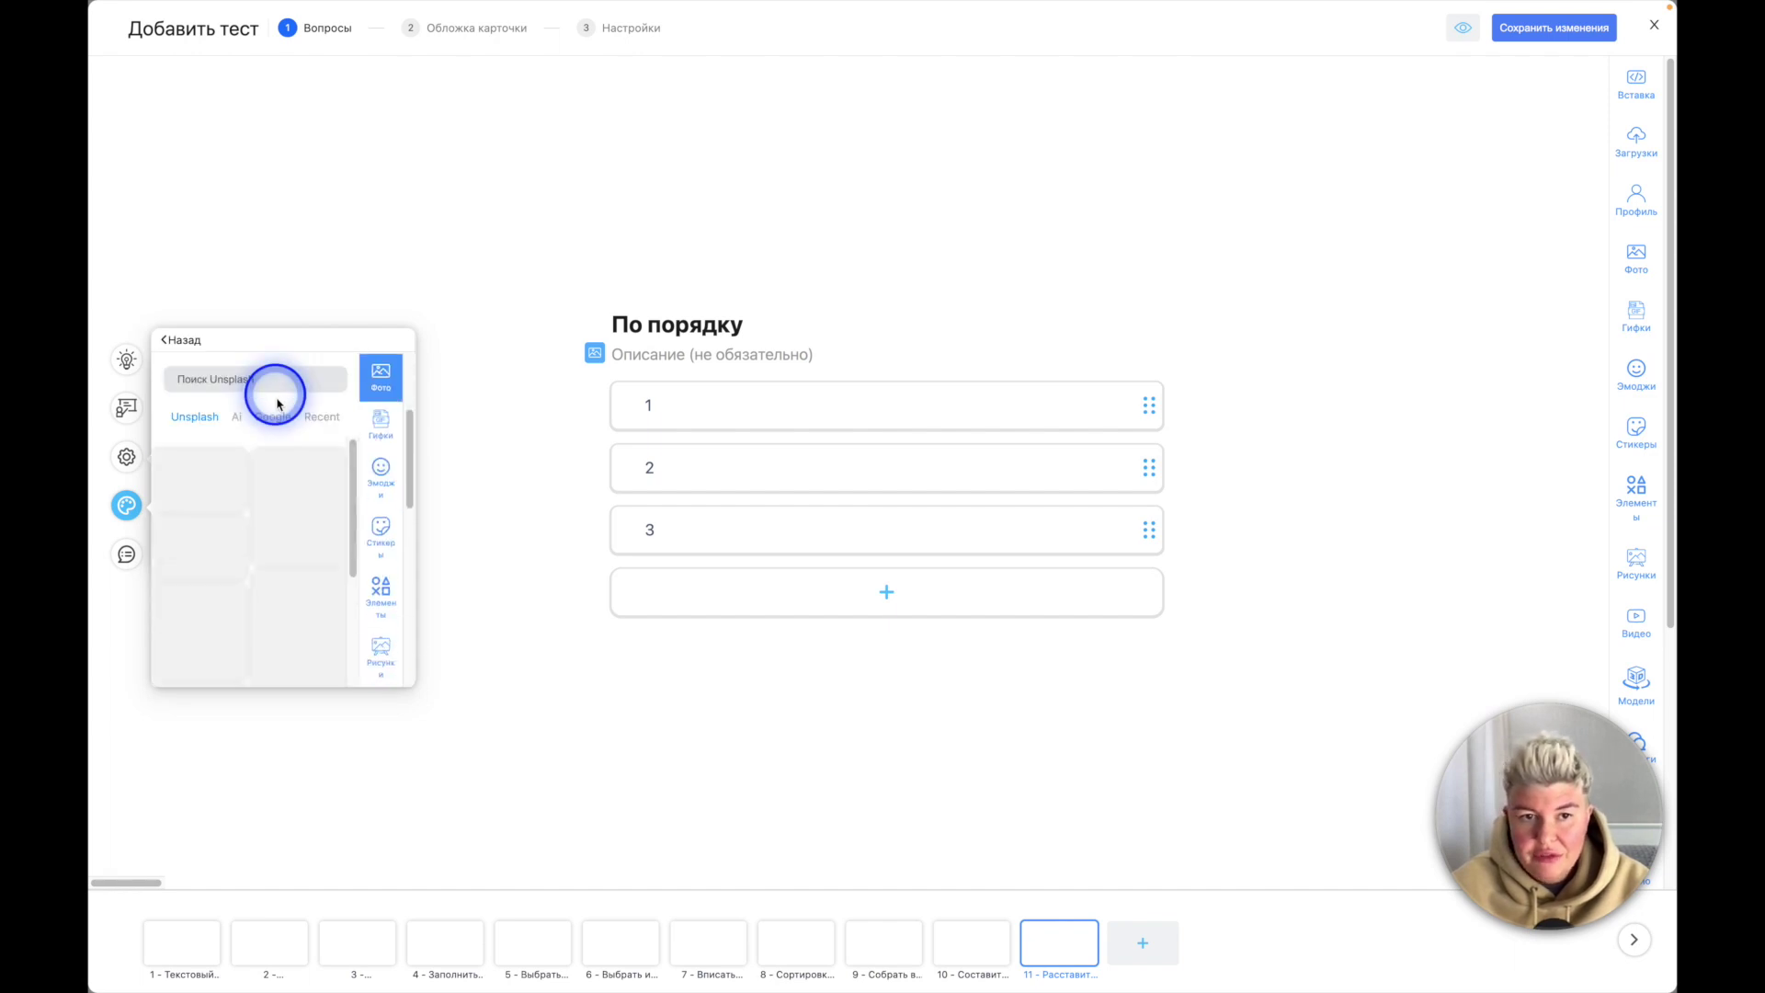
click(277, 370)
text(фон)
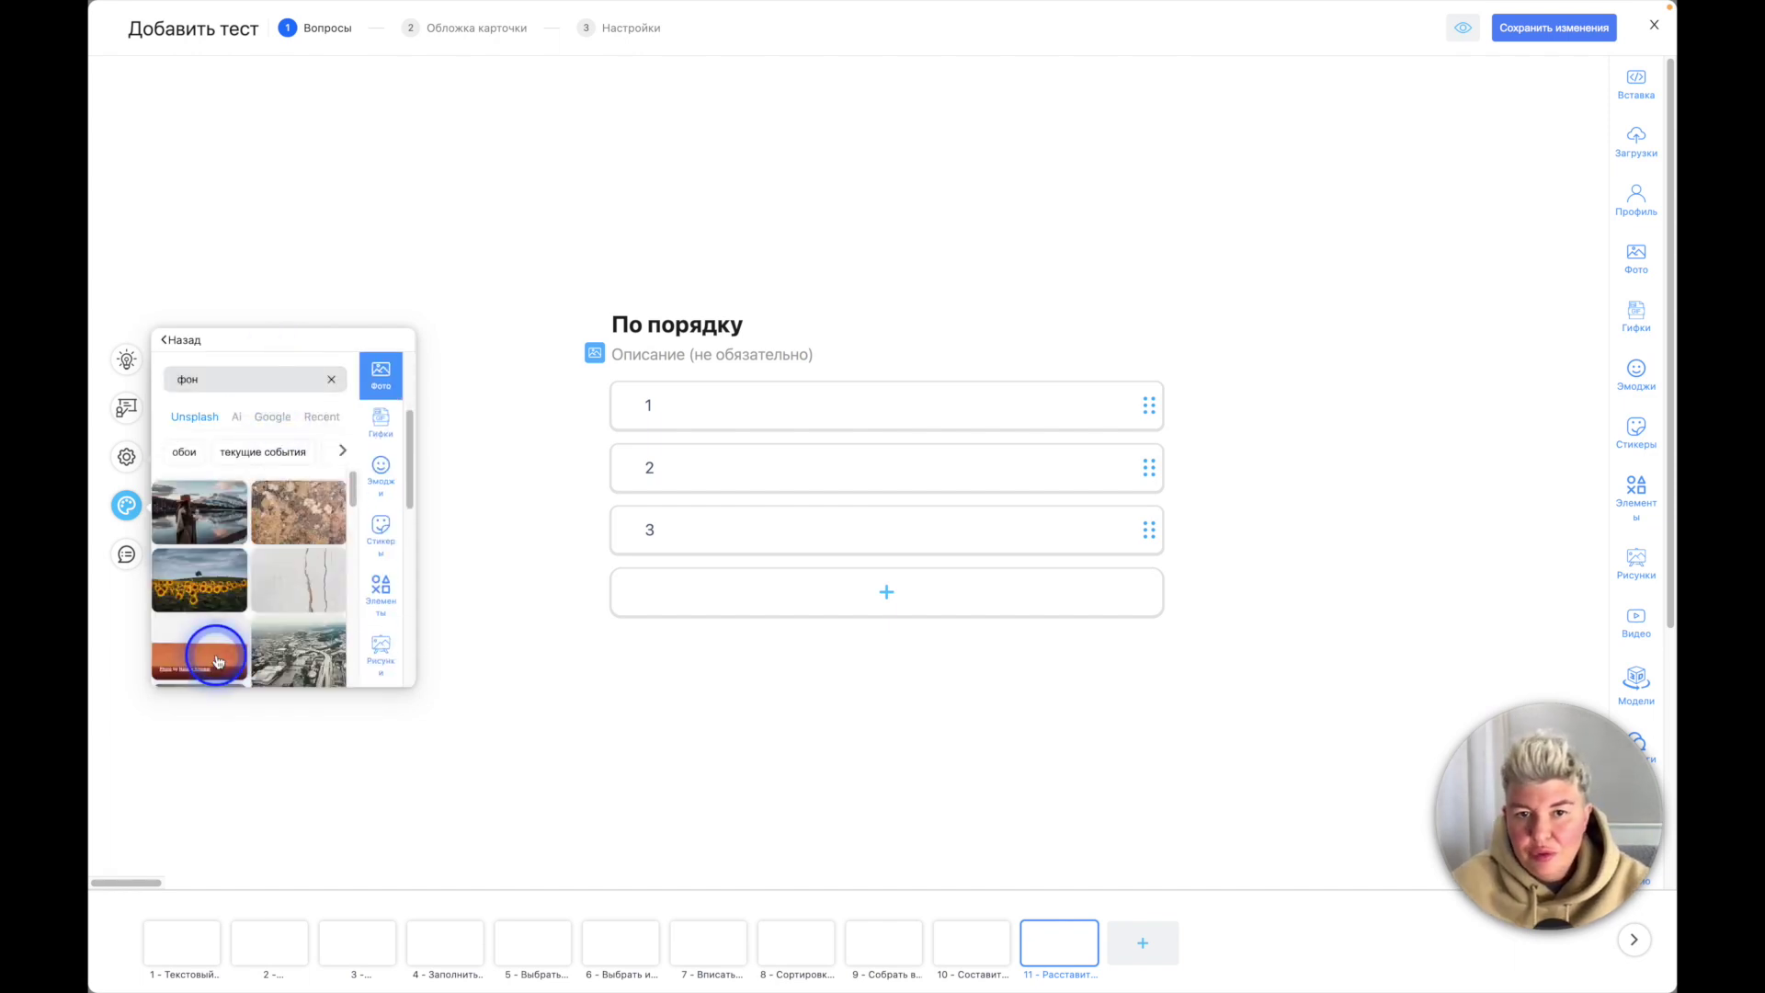
click(218, 661)
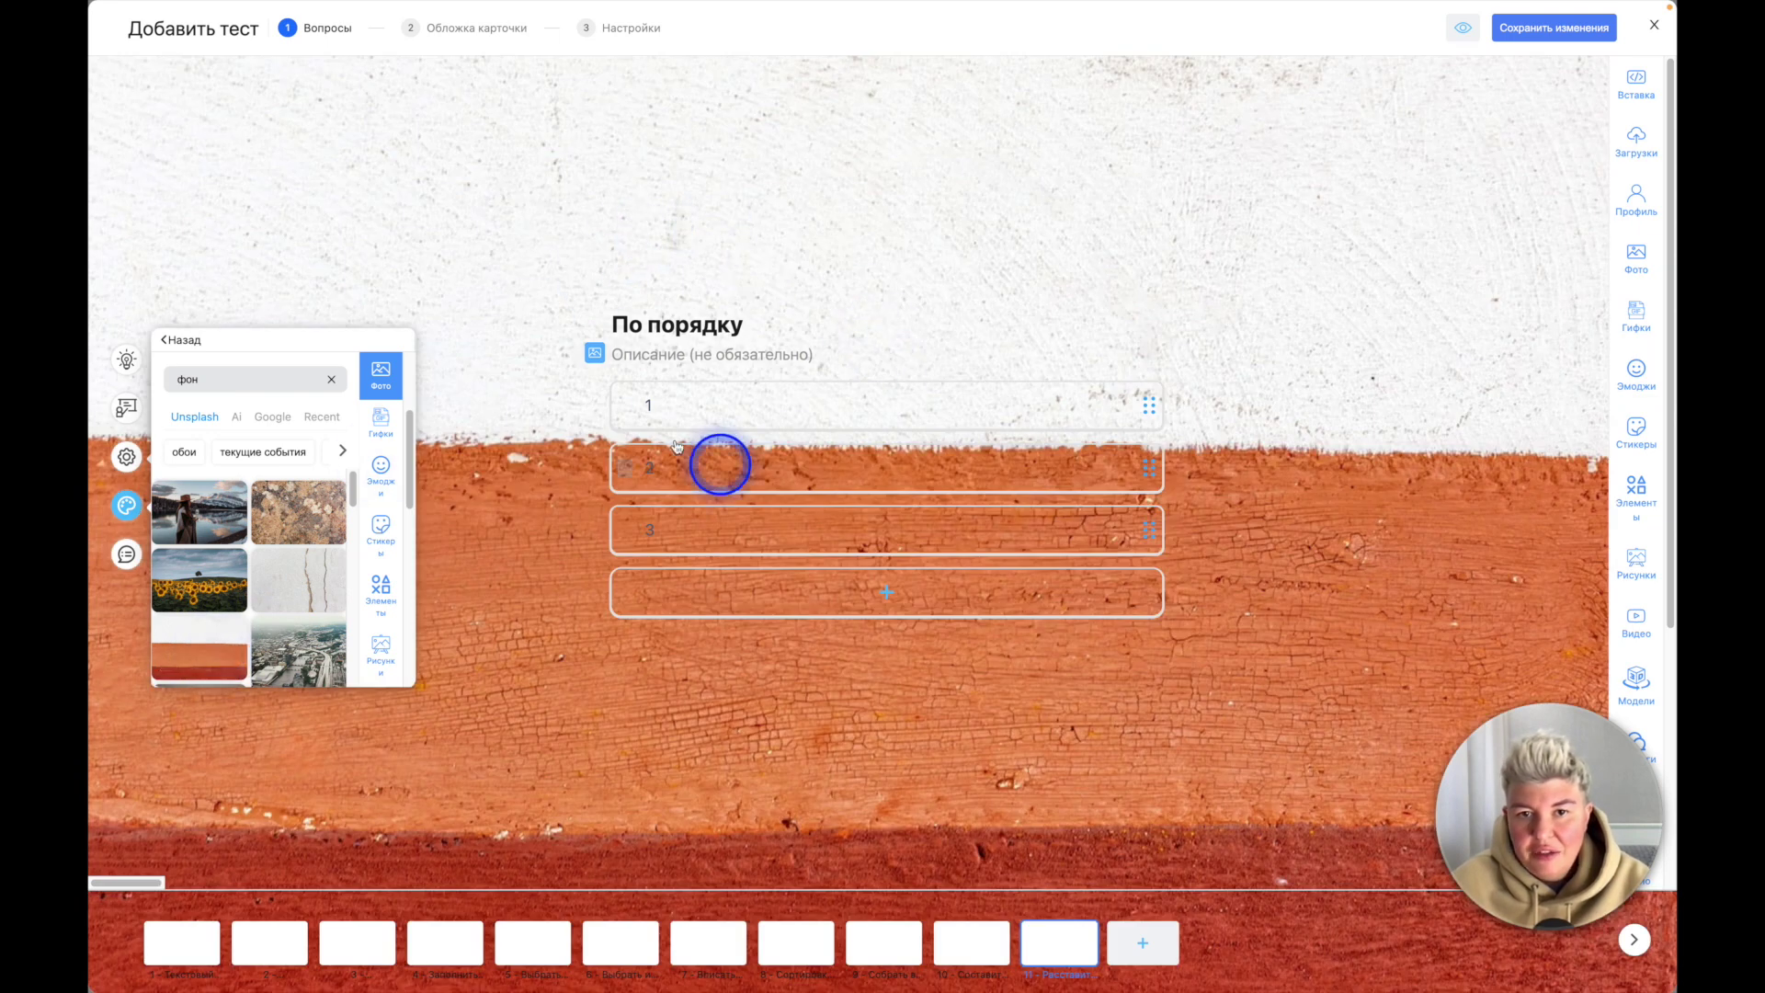
Step: Apply the speckled stone texture photo from the Unsplash results as the ordering question's background and browse further images and media categories
click(309, 590)
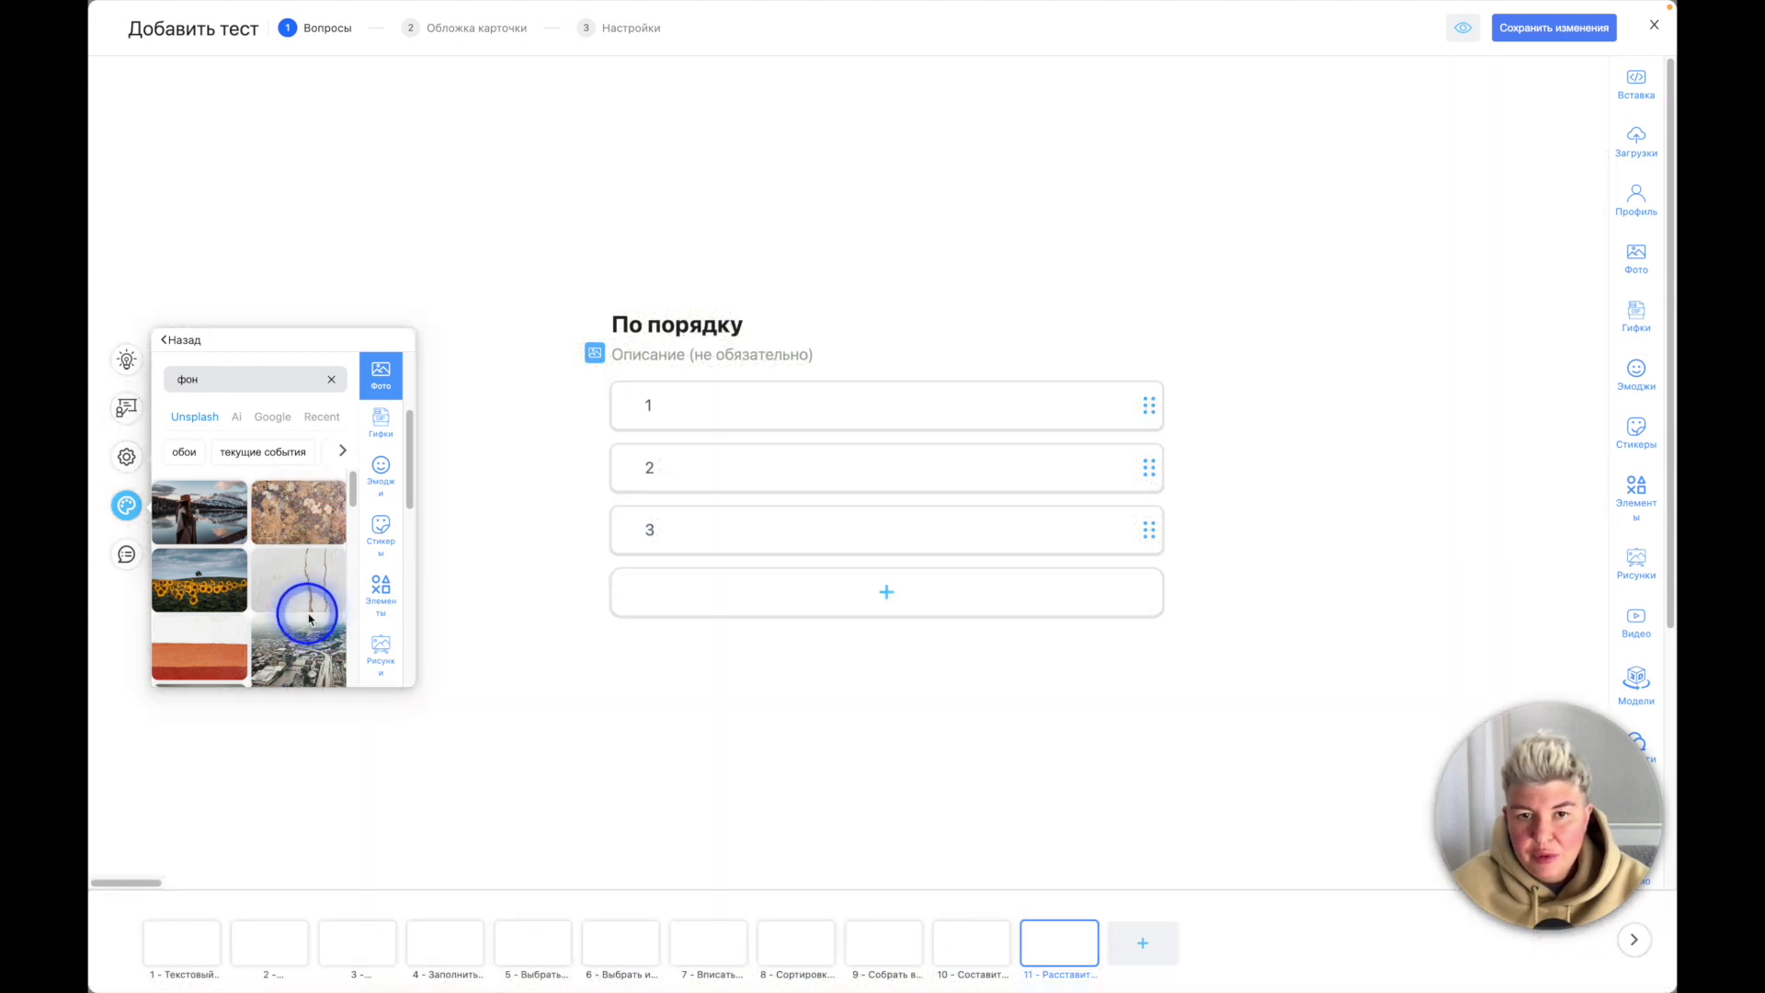
scroll(309, 619, down, 10)
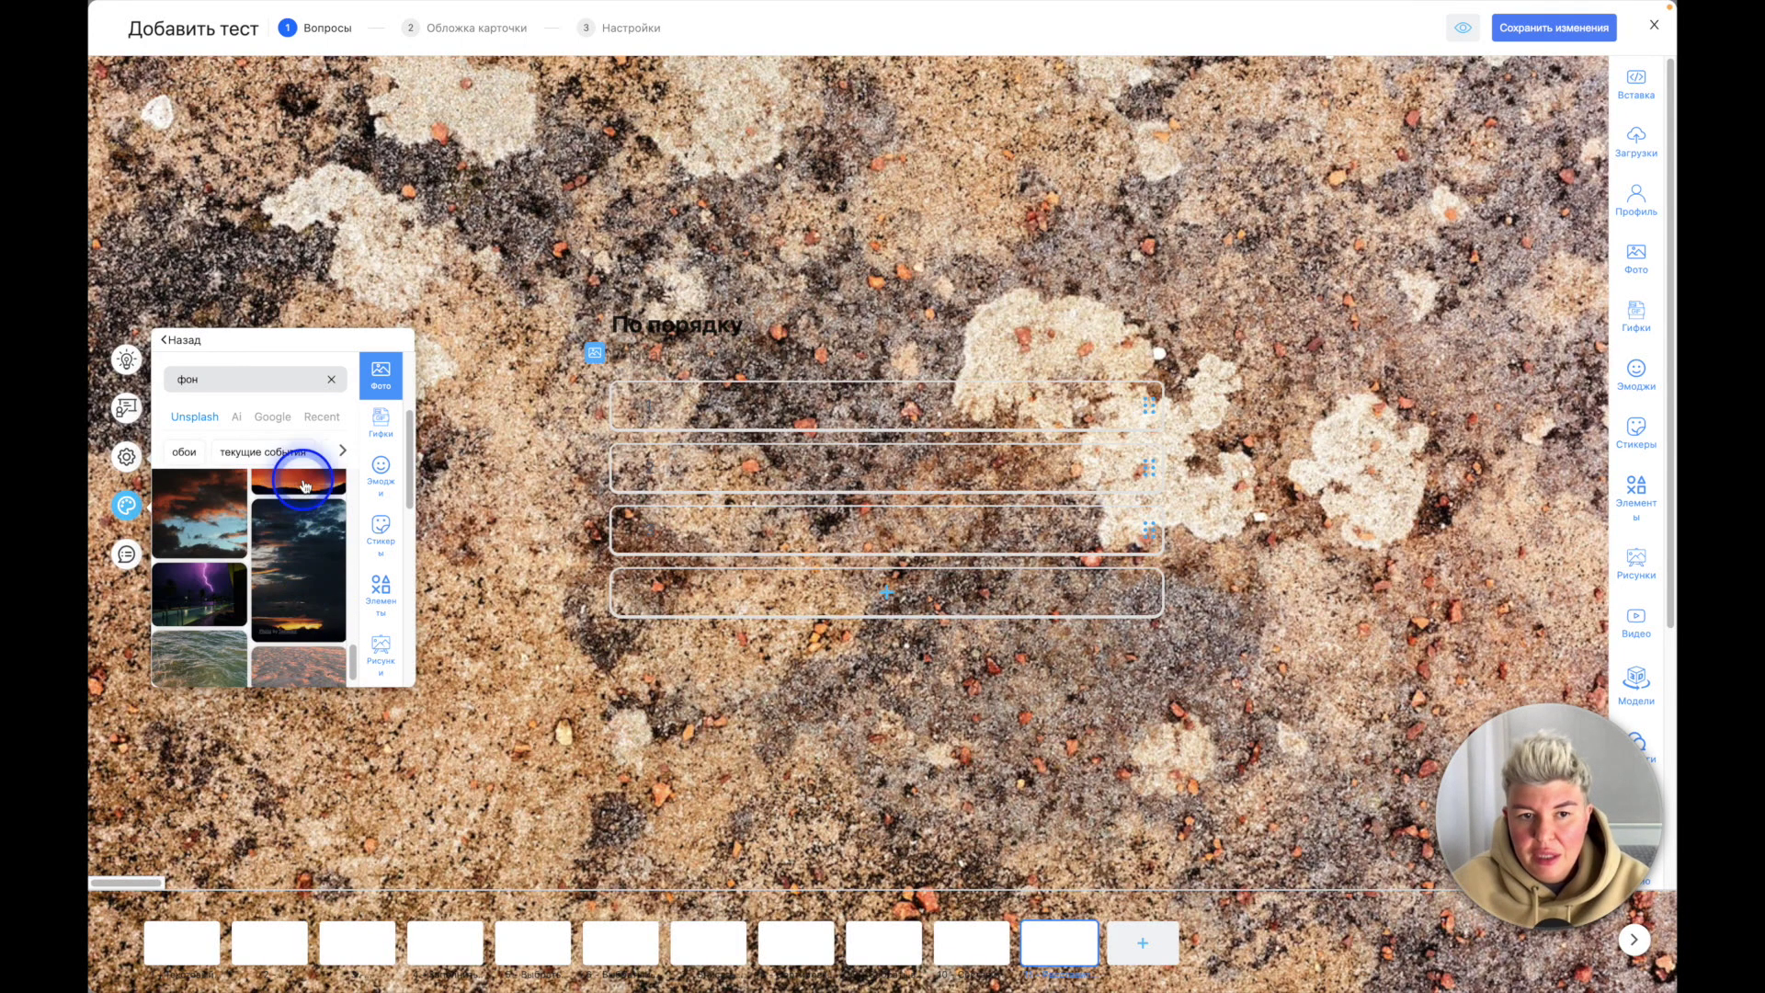
scroll(374, 564, down, 5)
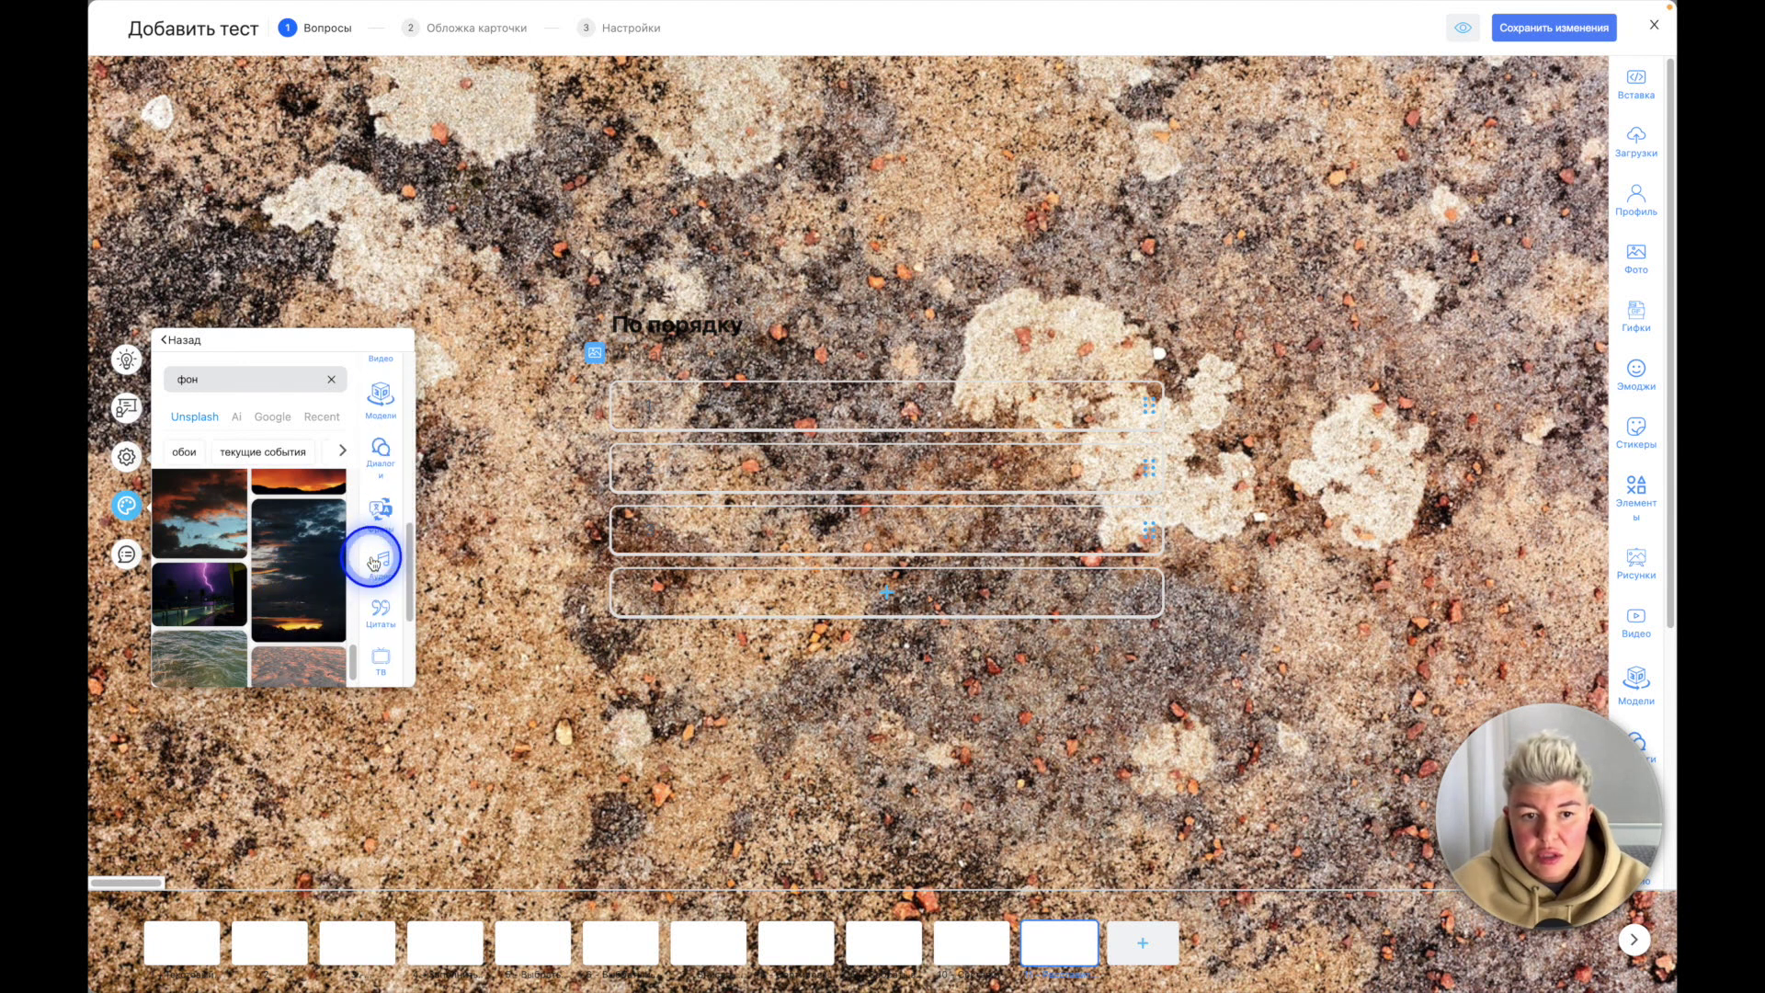
scroll(374, 563, down, 3)
scroll(374, 556, up, 10)
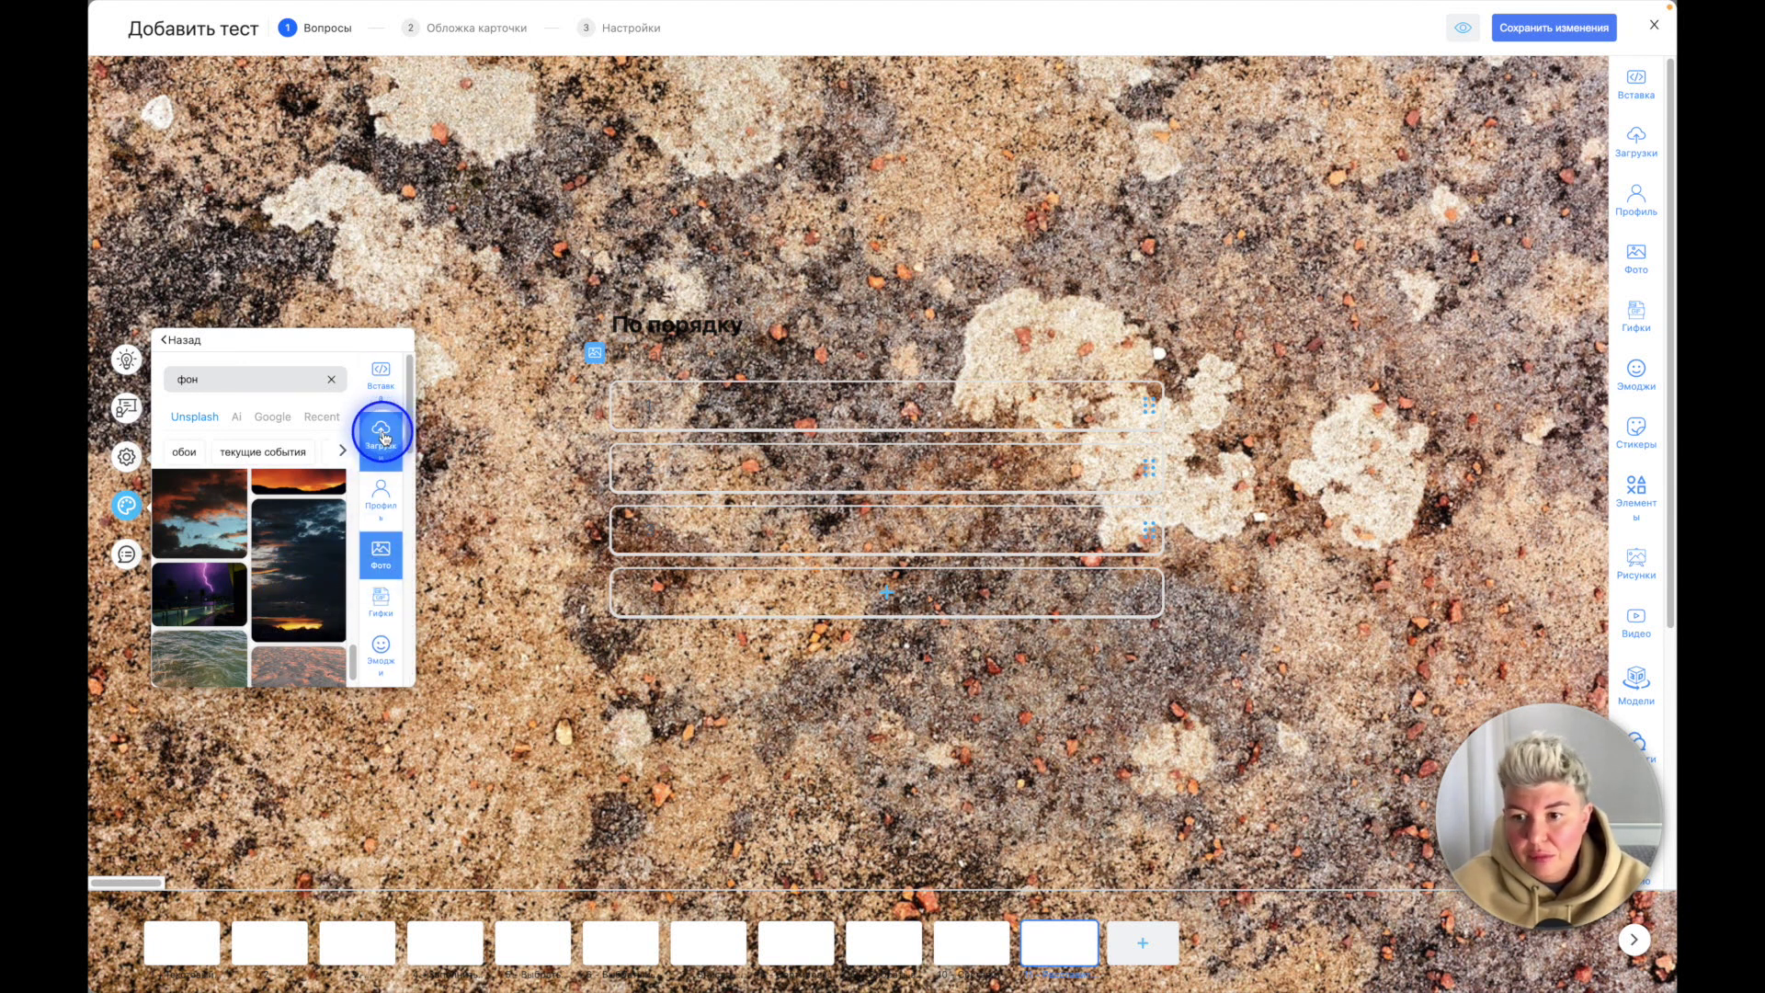
Step: Apply the multicolour blurred gradient from the Google image results as the ordering question's background
click(273, 418)
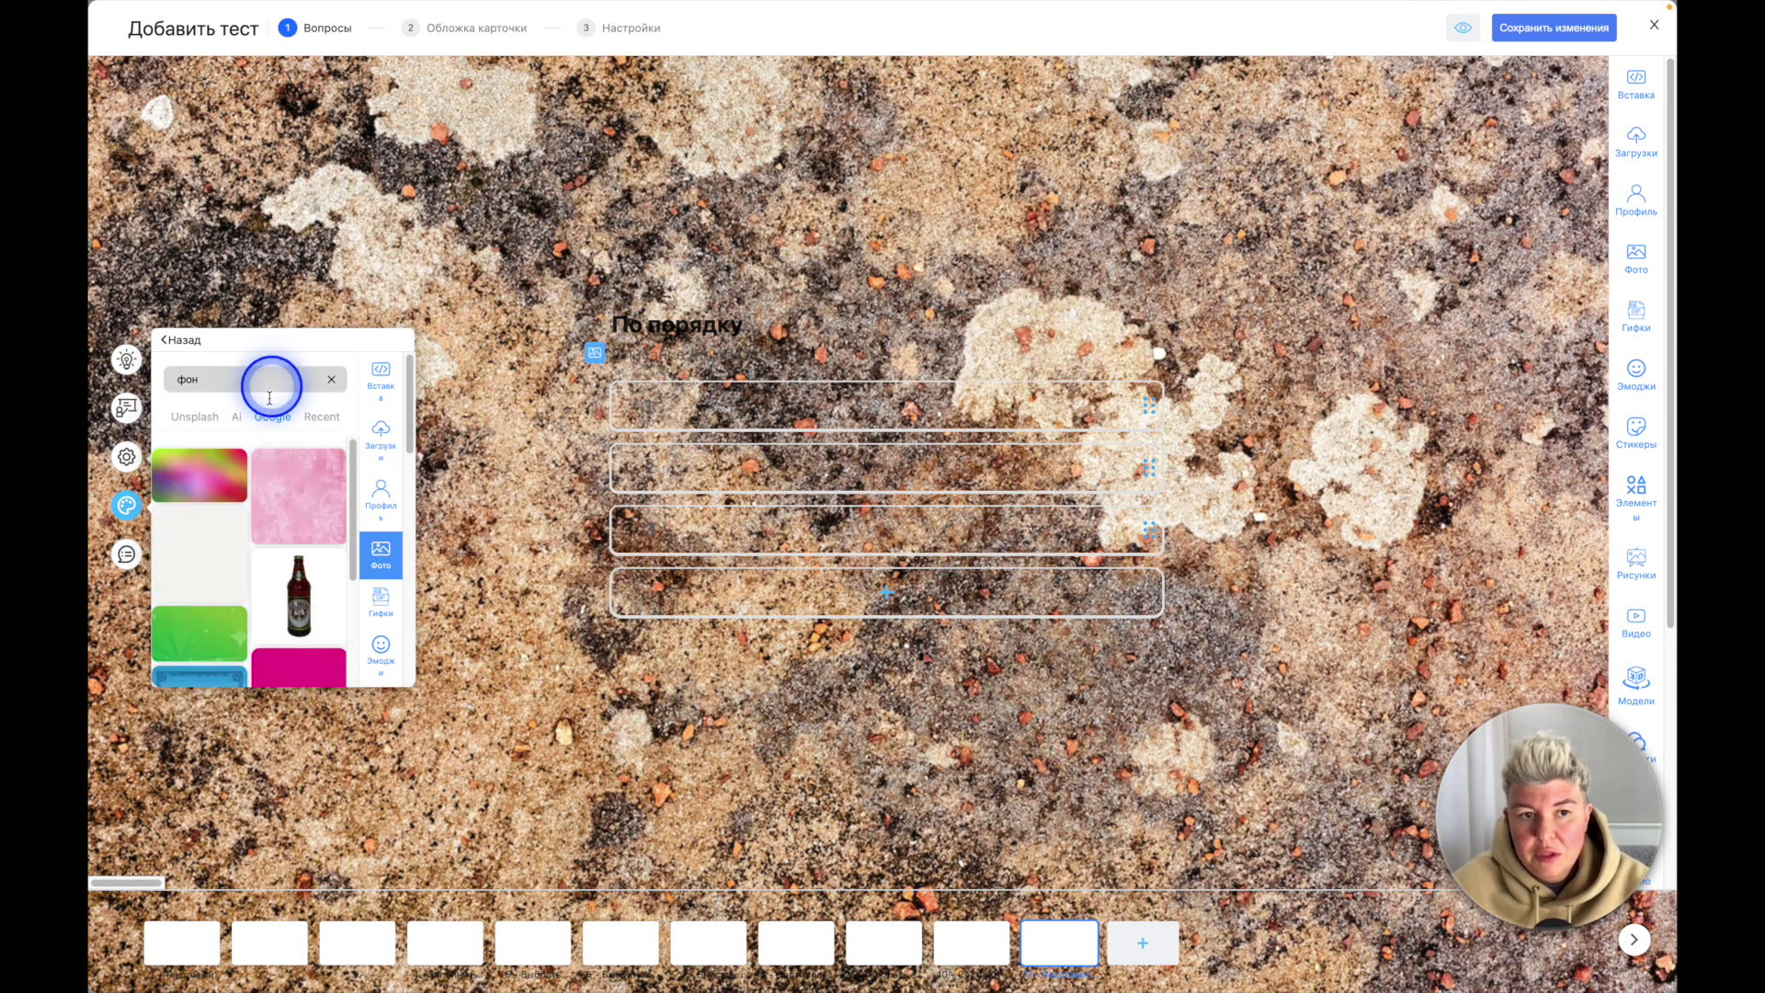
click(204, 485)
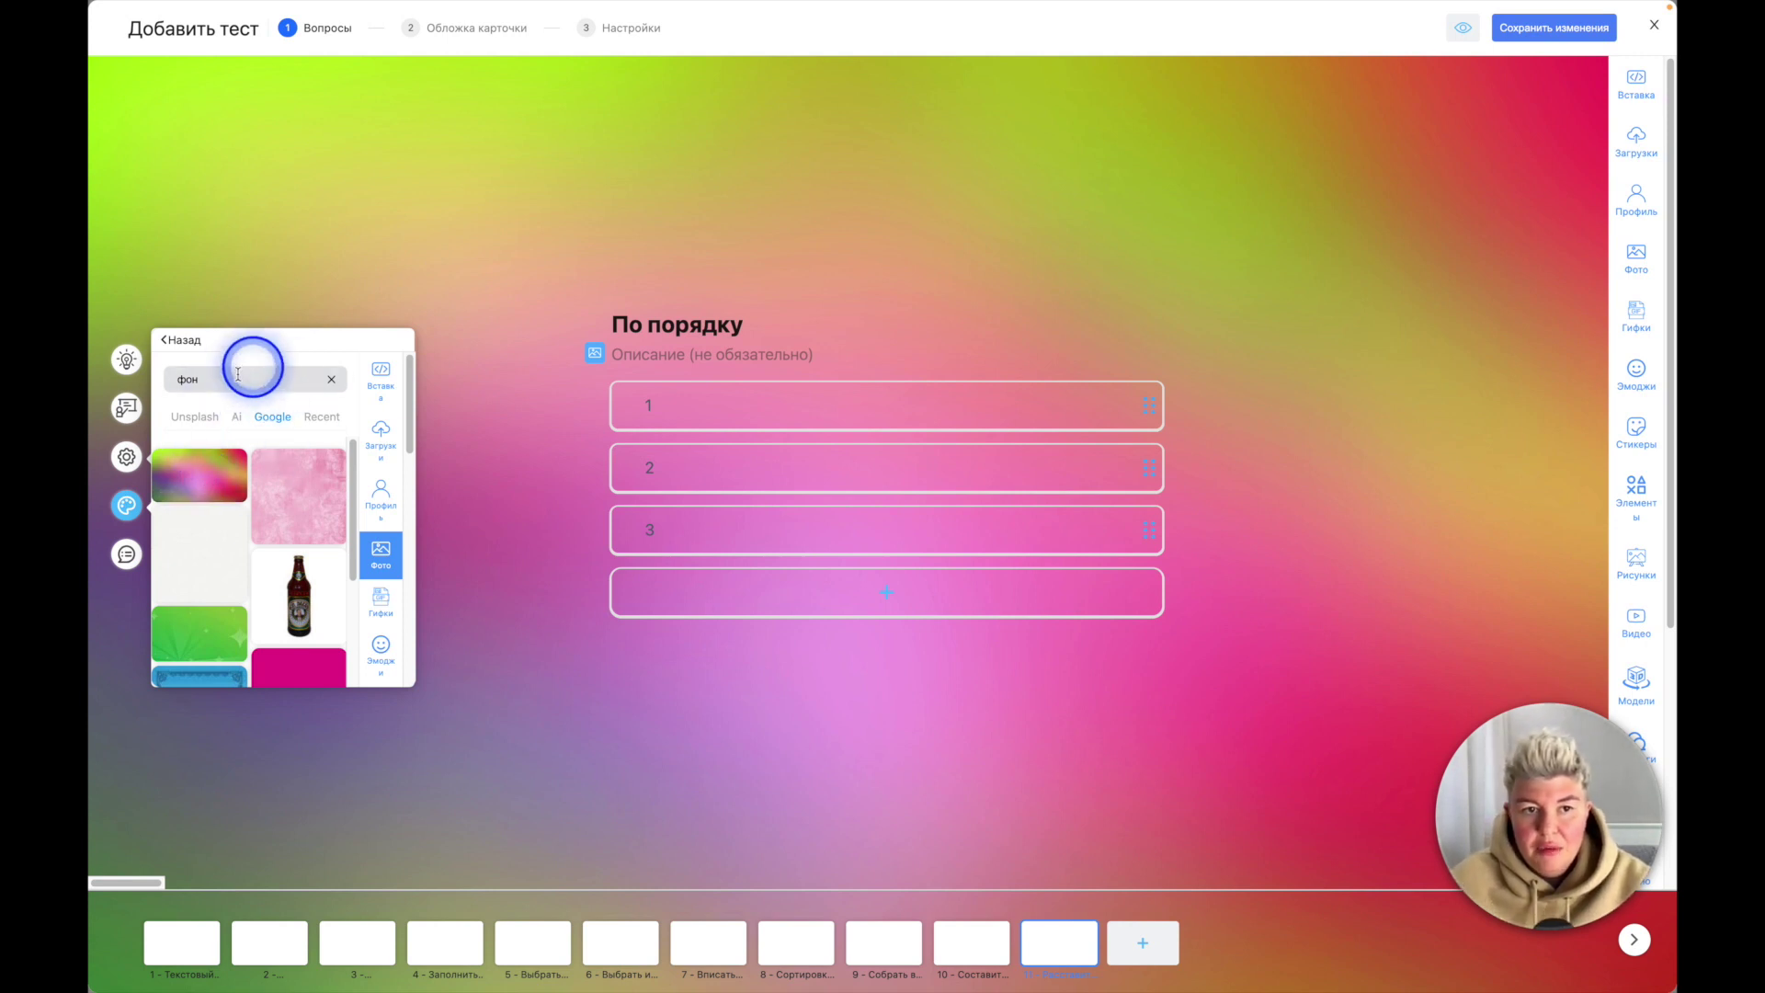
scroll(269, 612, down, 3)
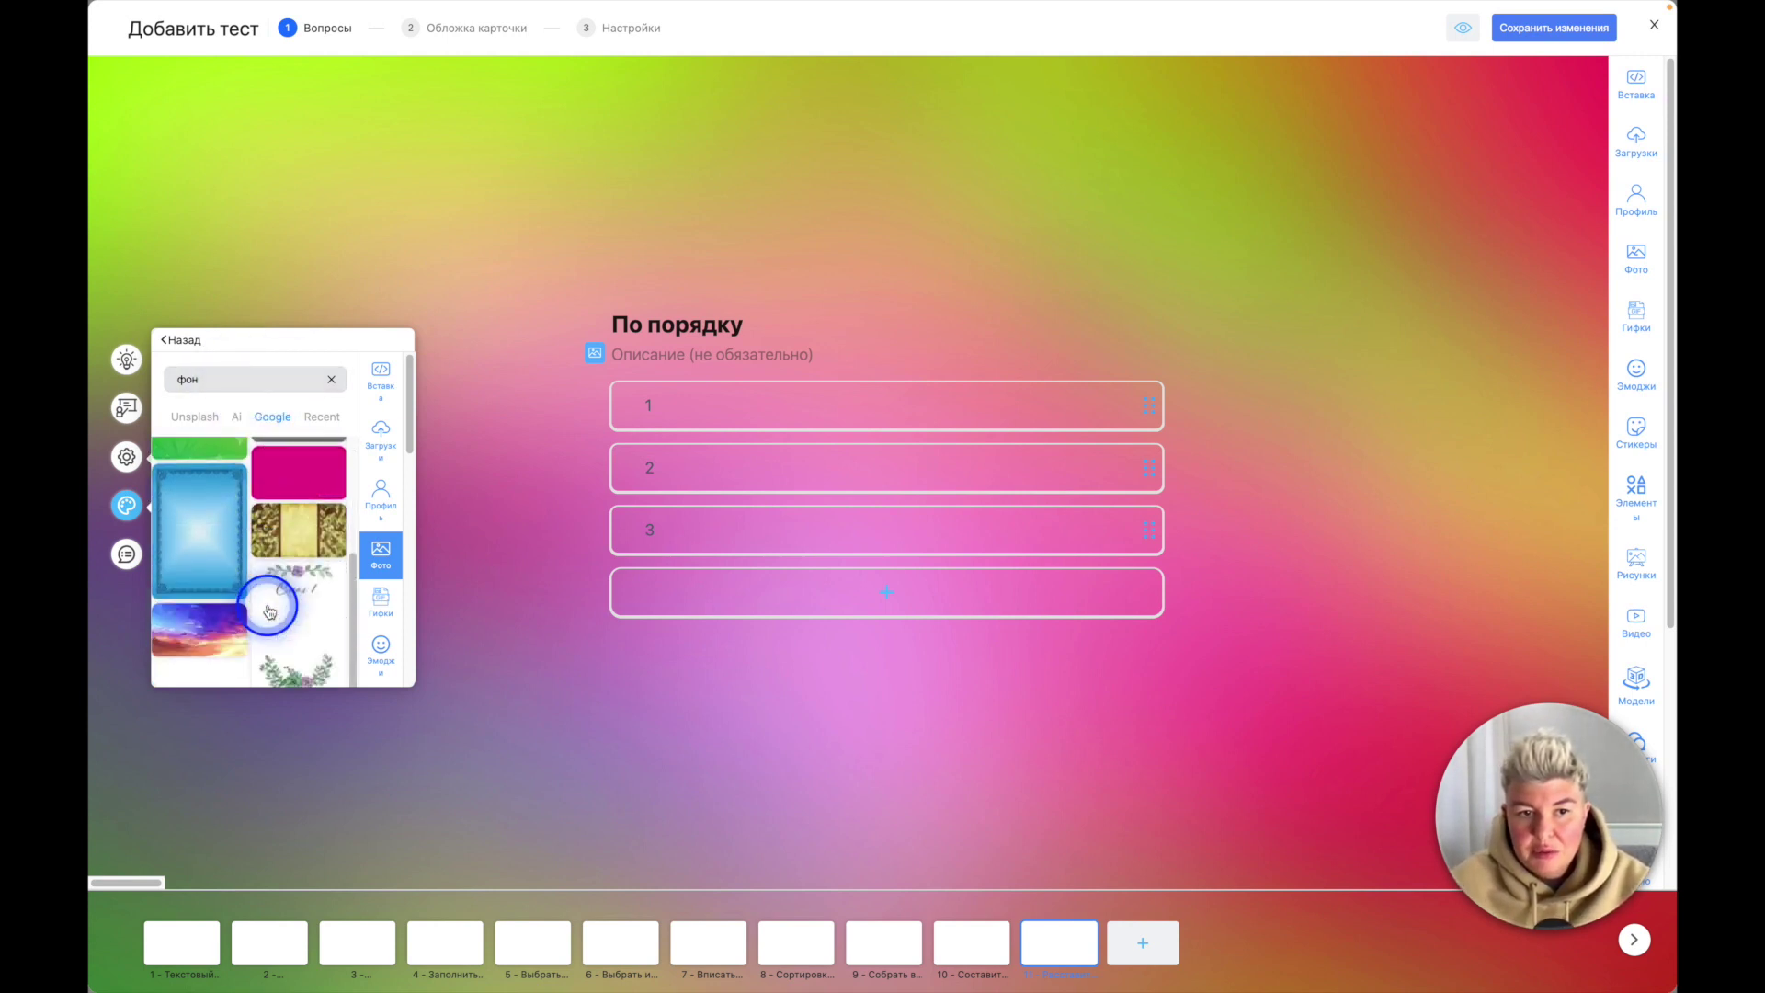
scroll(275, 627, down, 3)
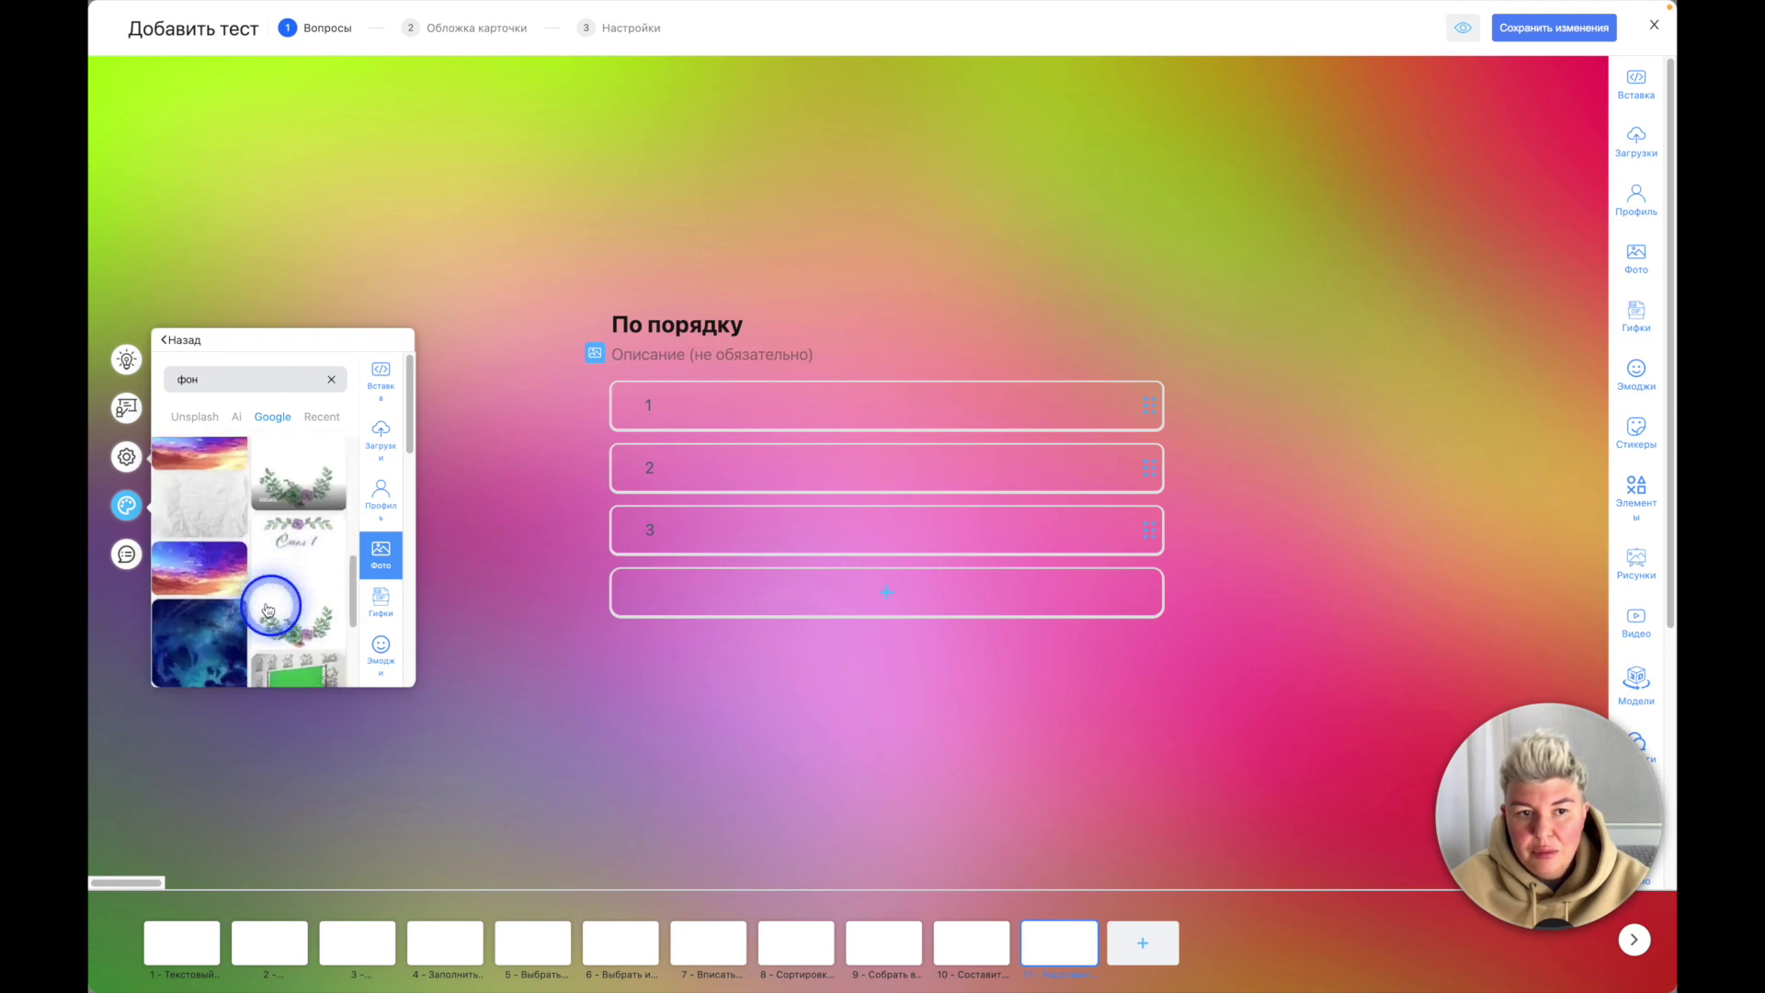
Step: Apply the purple night city skyline from the AI image results as the ordering question's background
click(238, 419)
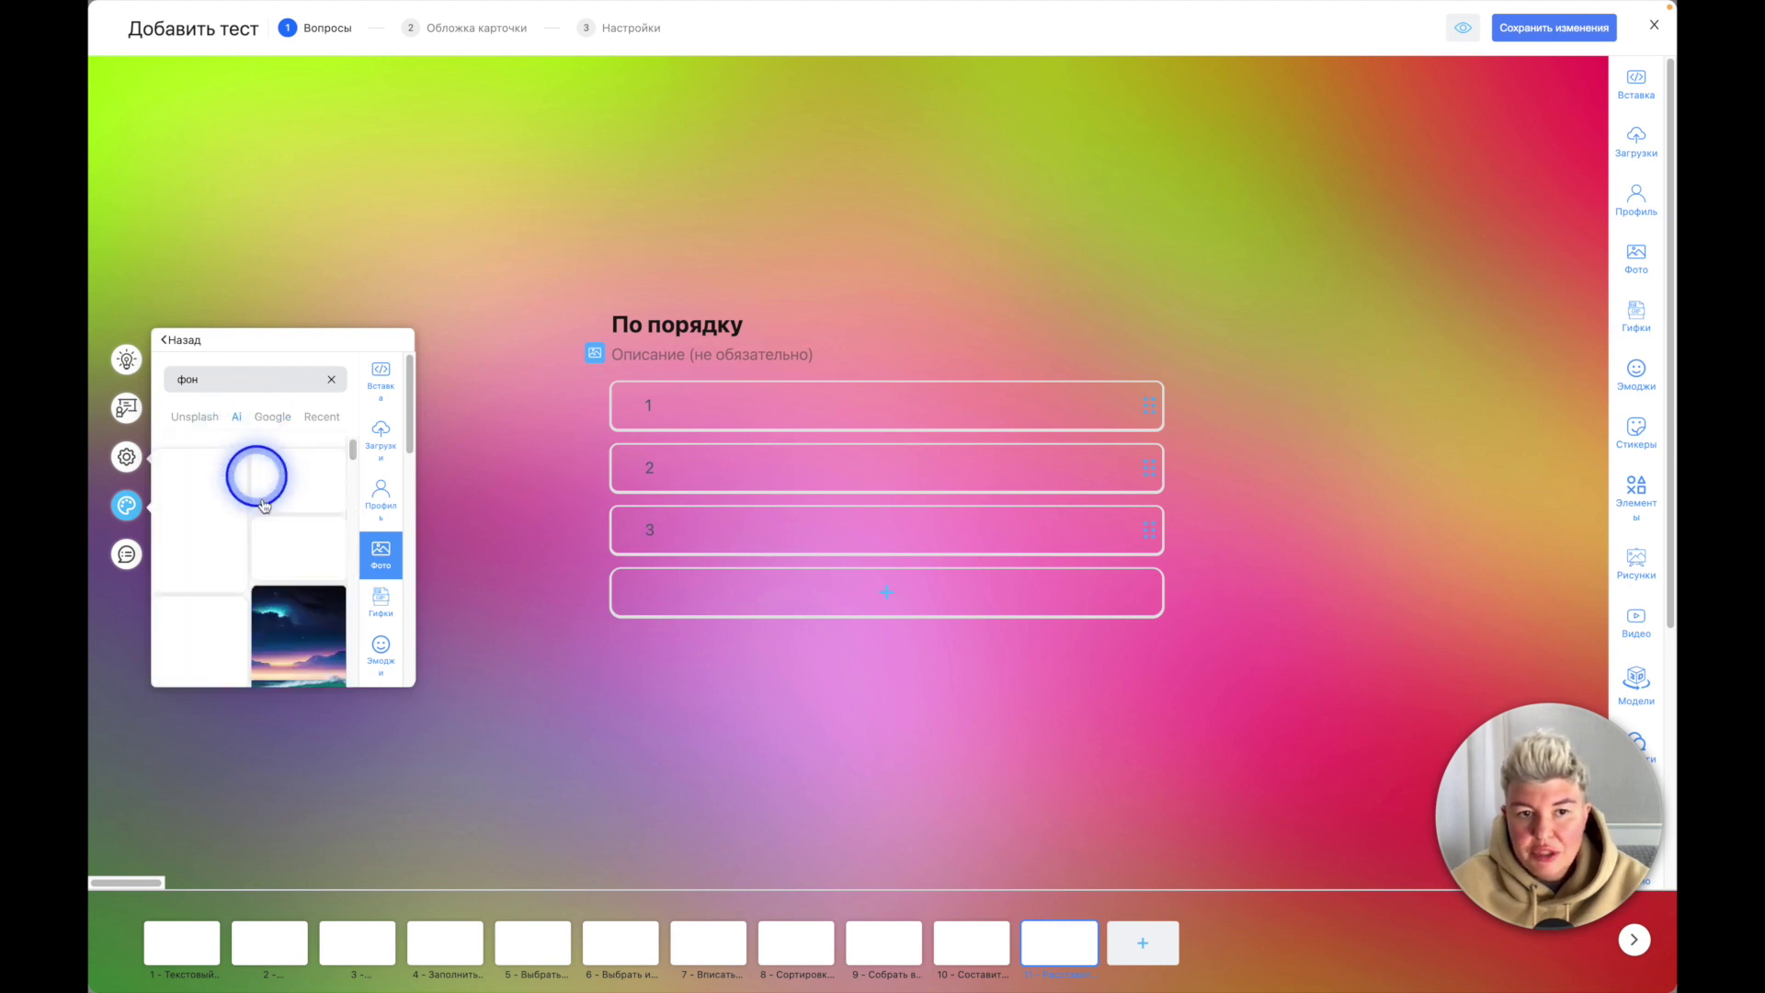
click(299, 469)
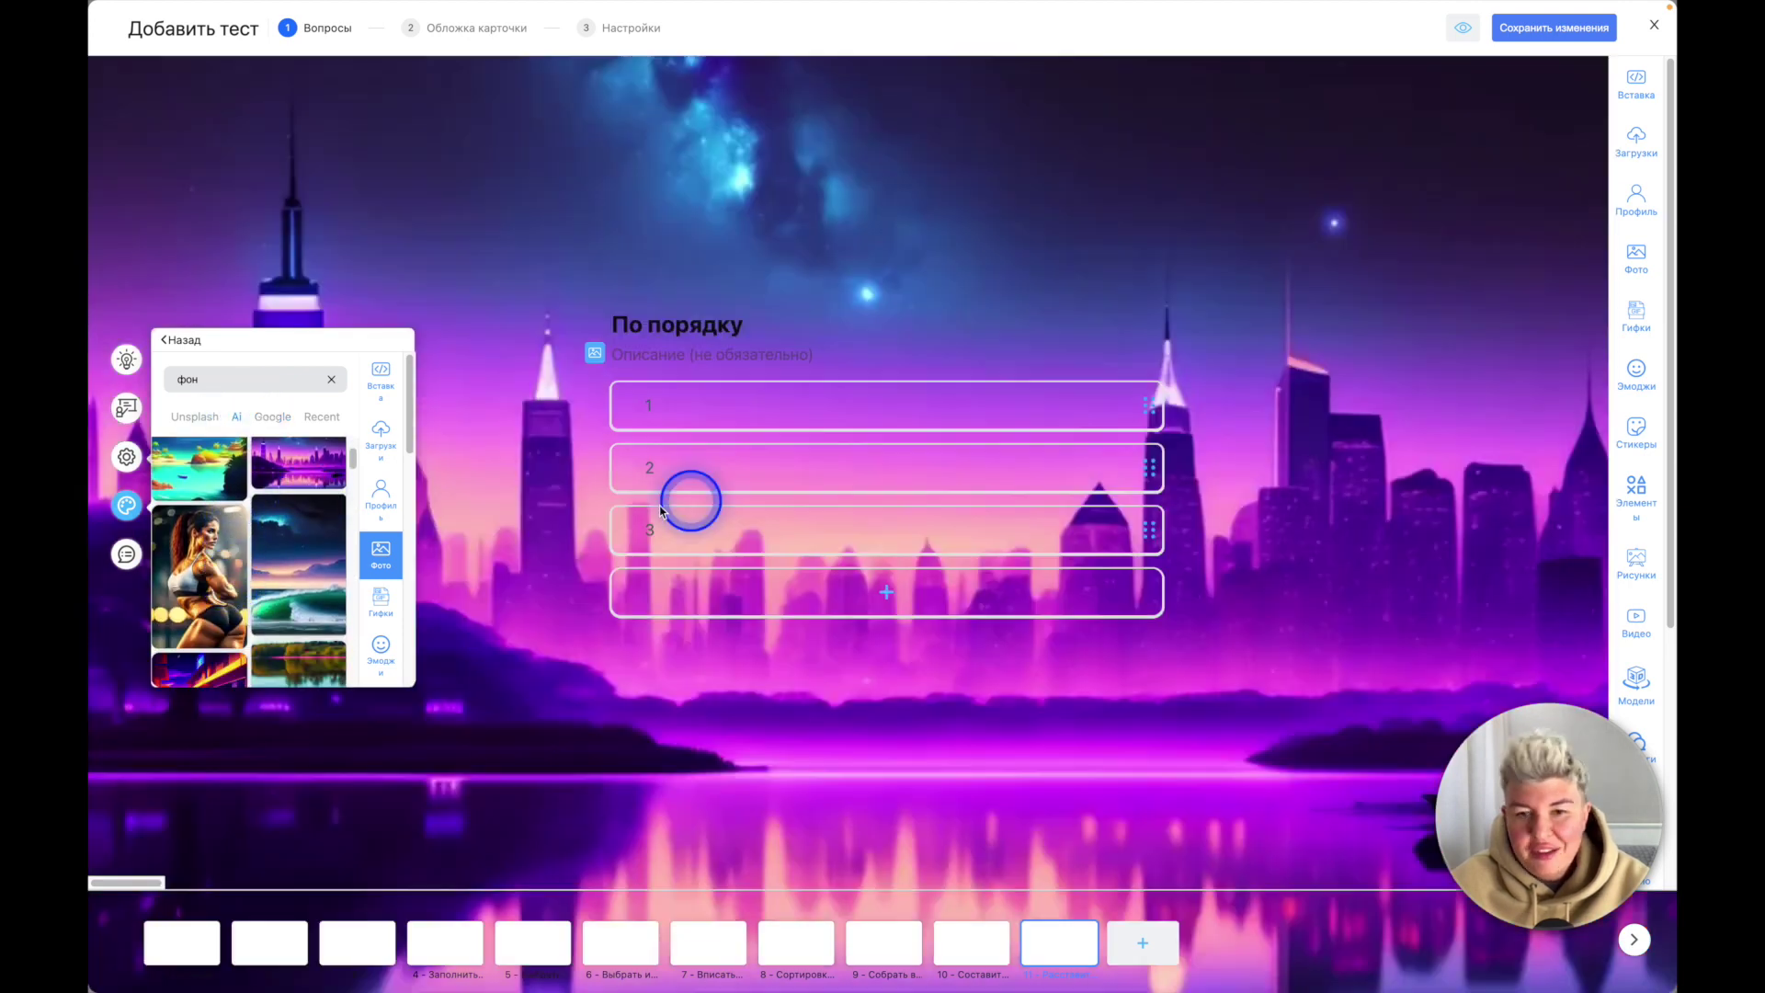
click(333, 382)
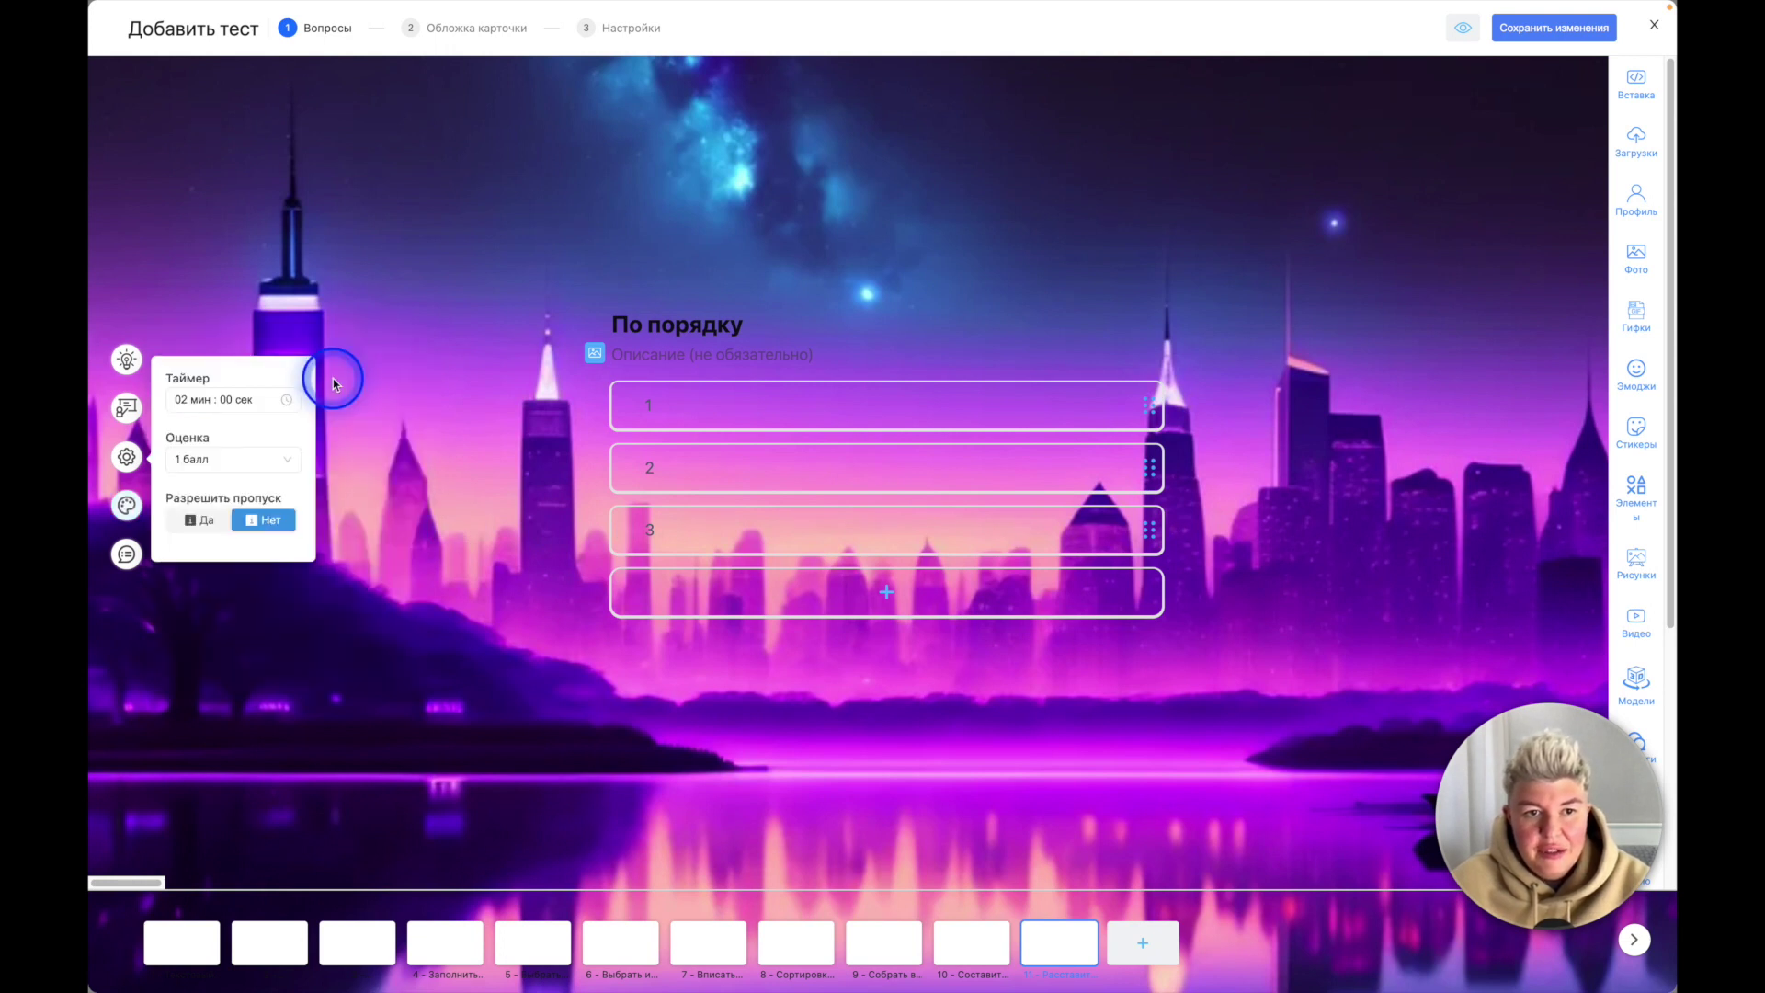
Step: Darken the skyline background to a brightness of -46 and blur it by 13
click(130, 512)
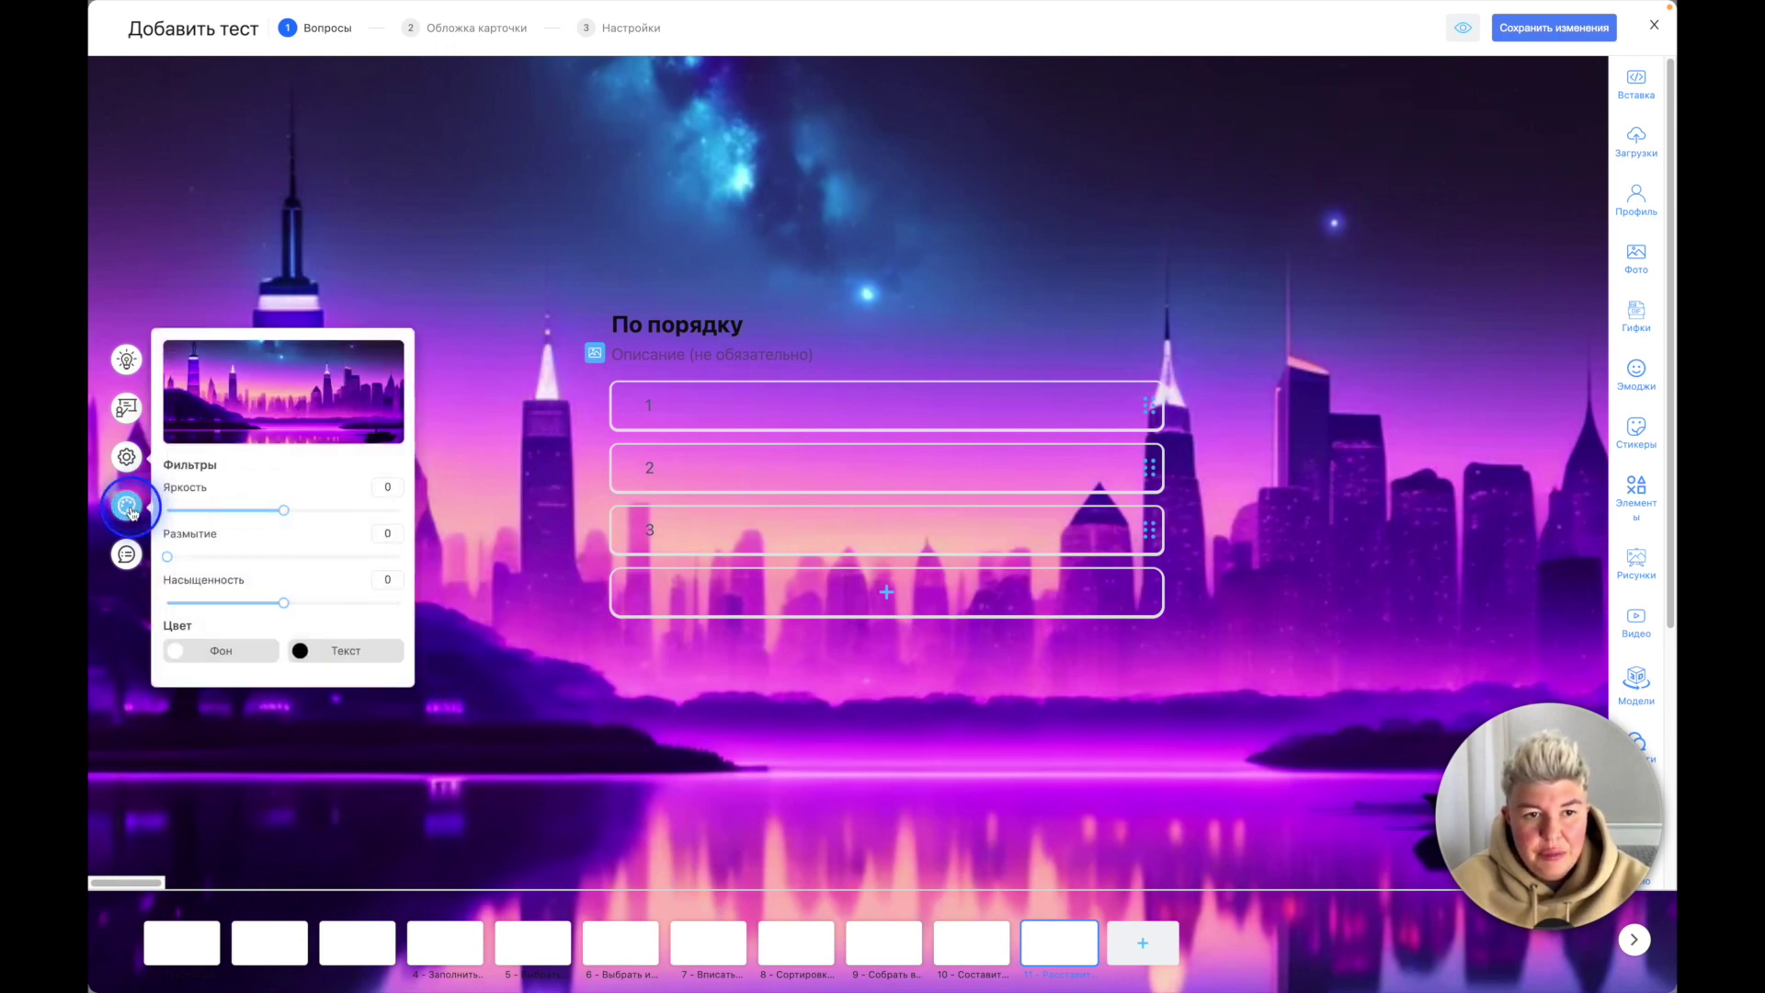
drag(286, 521, 233, 514)
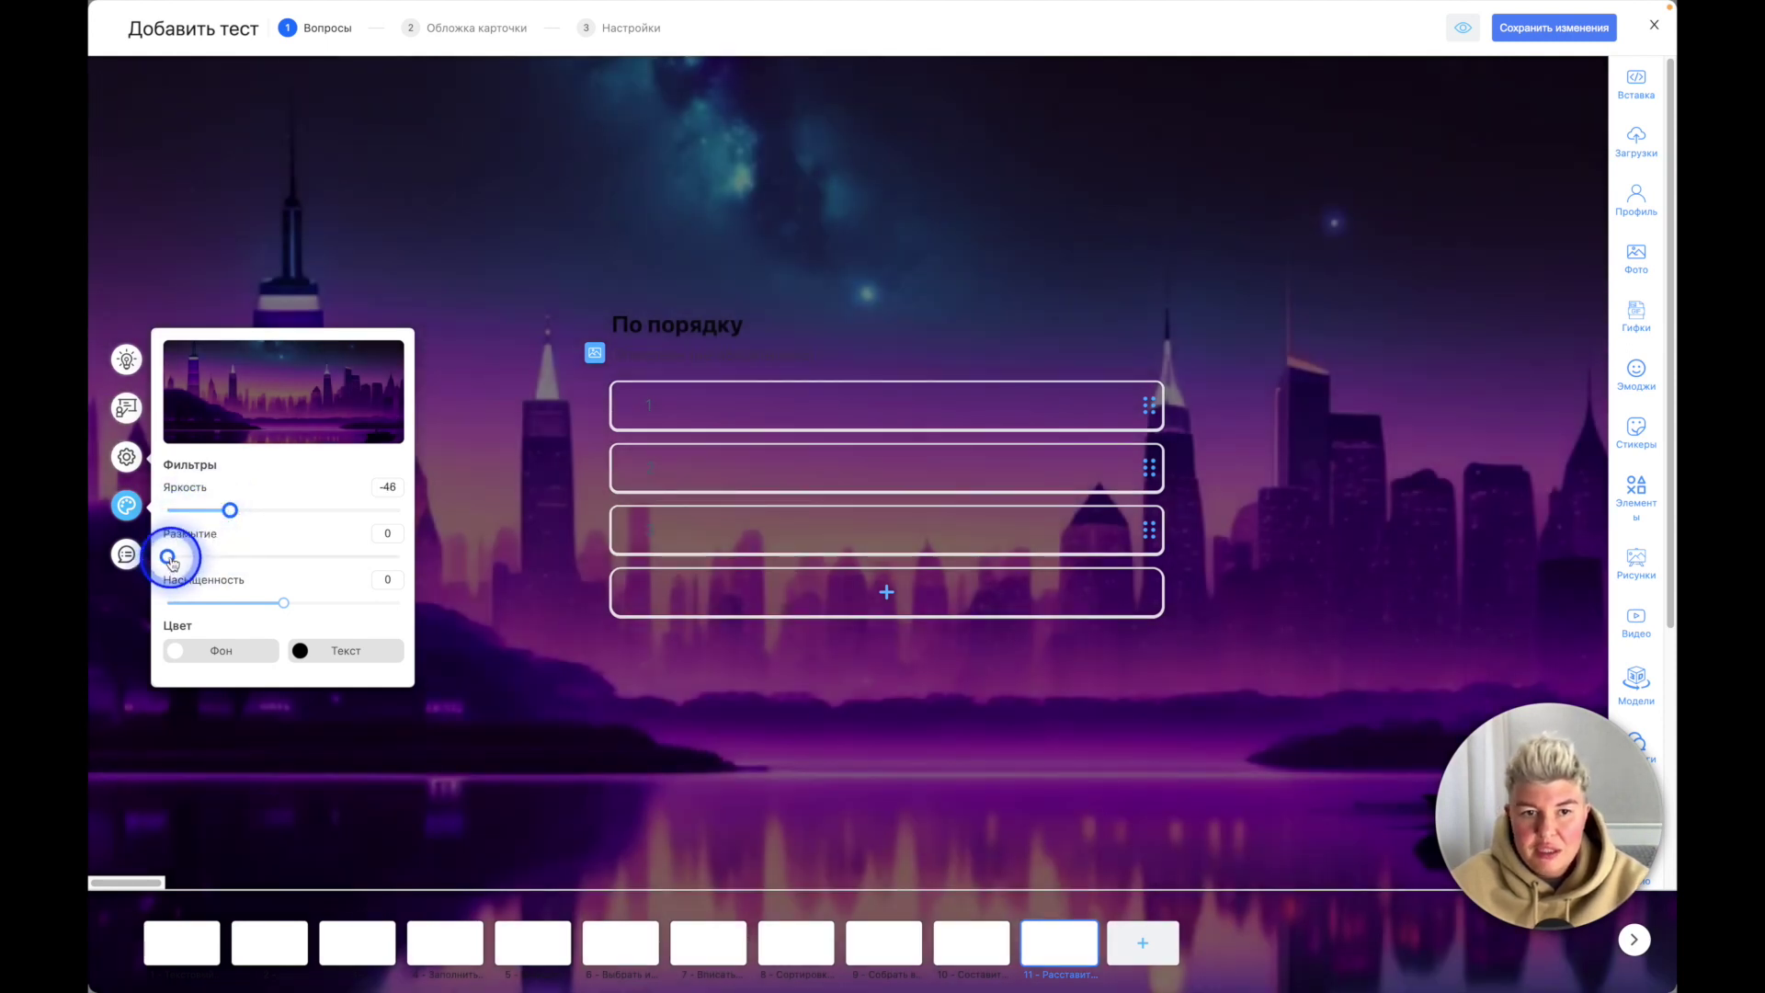
mouse_move(180, 562)
mouse_down()
mouse_move(279, 563)
mouse_move(201, 562)
mouse_up()
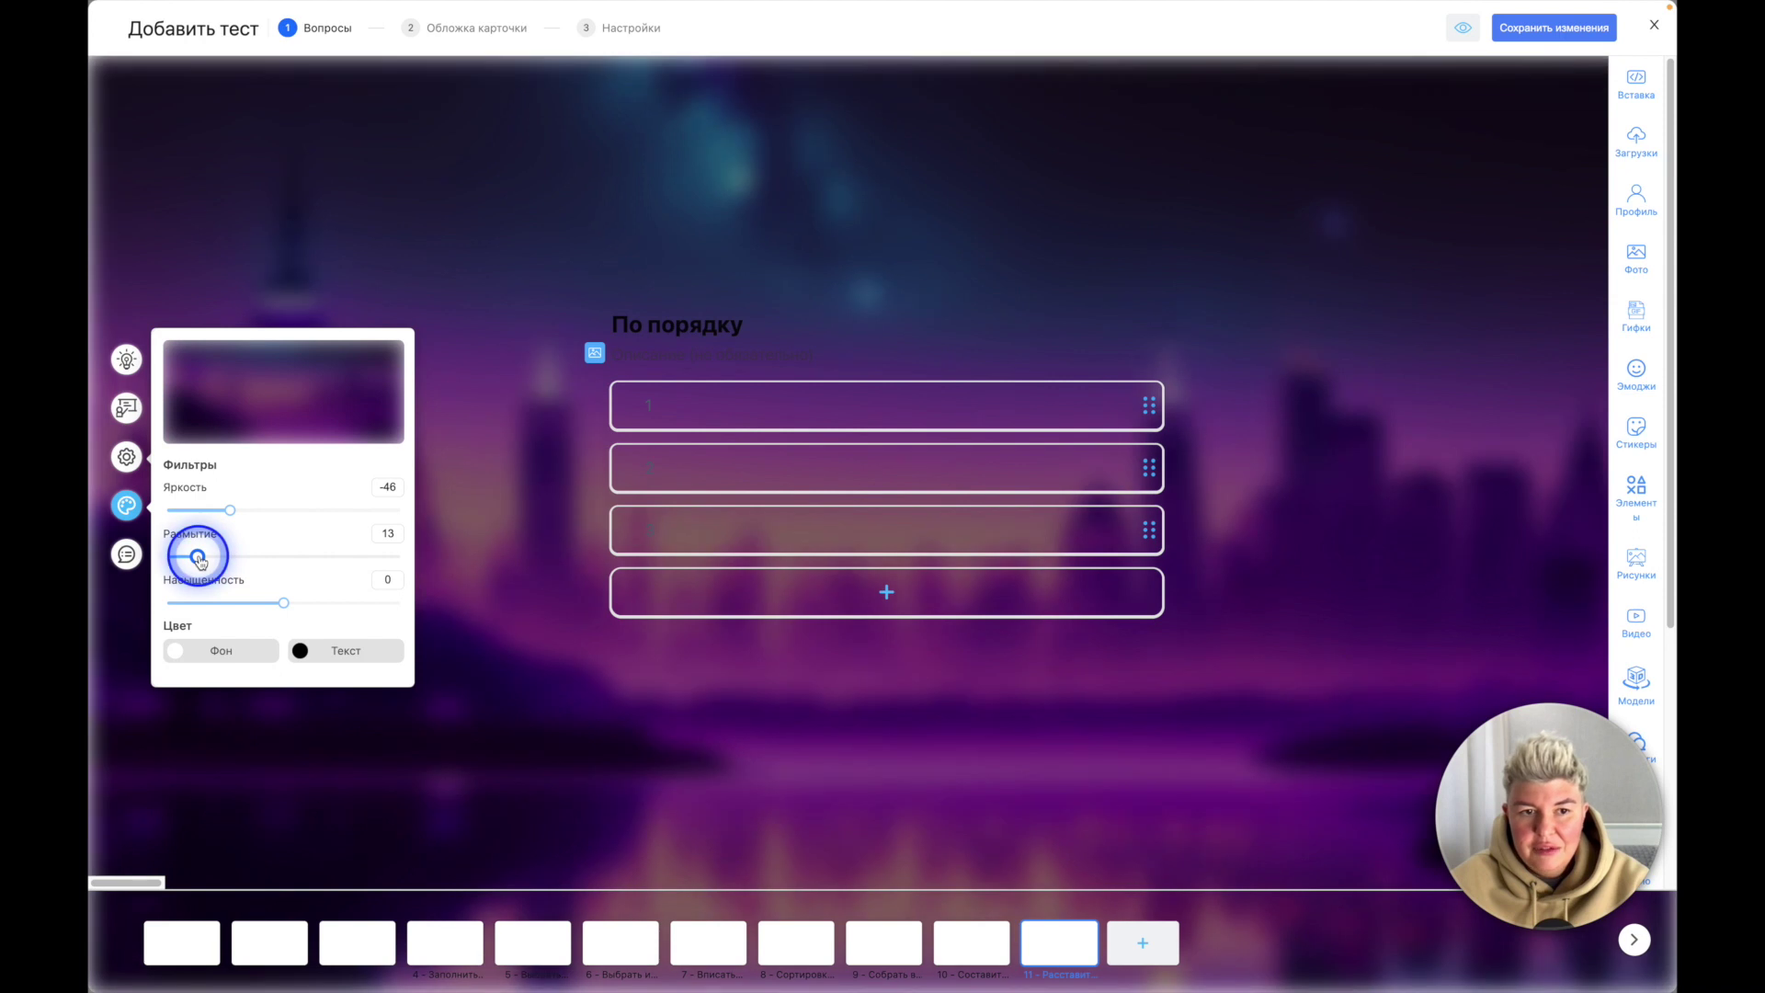
Step: Set the ordering question's background colour to the orange-red gradient and its text colour to white
click(241, 652)
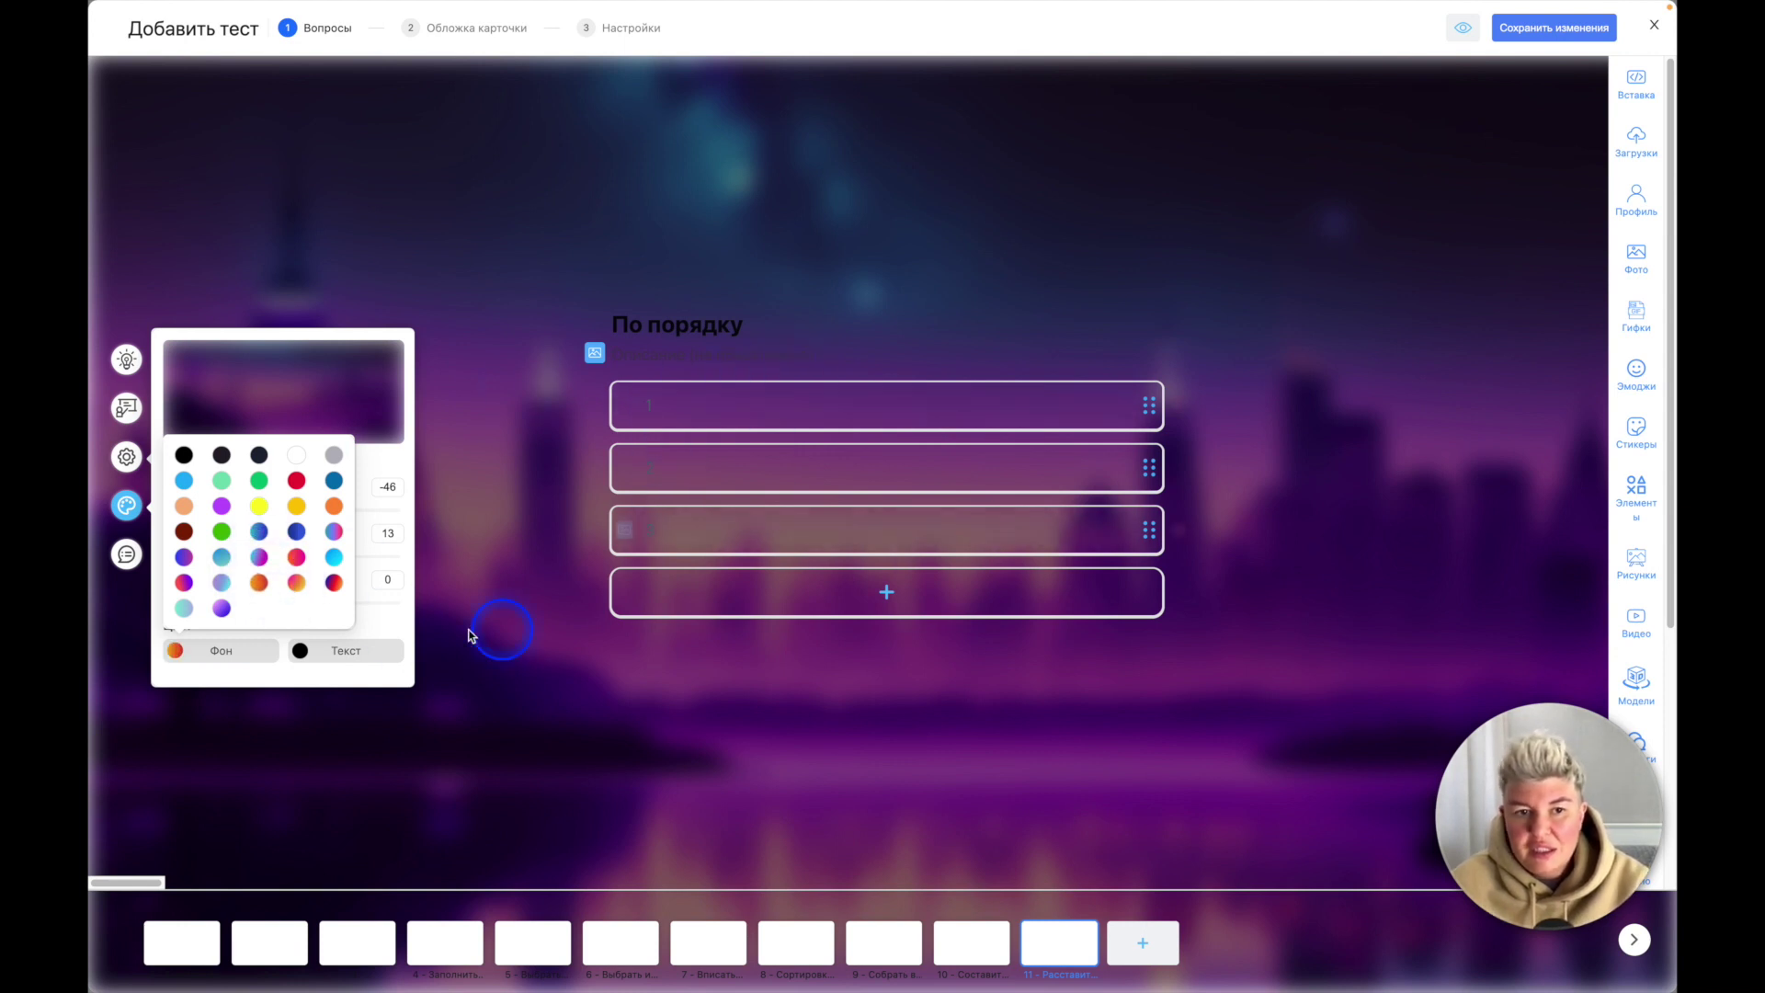
click(375, 621)
click(342, 647)
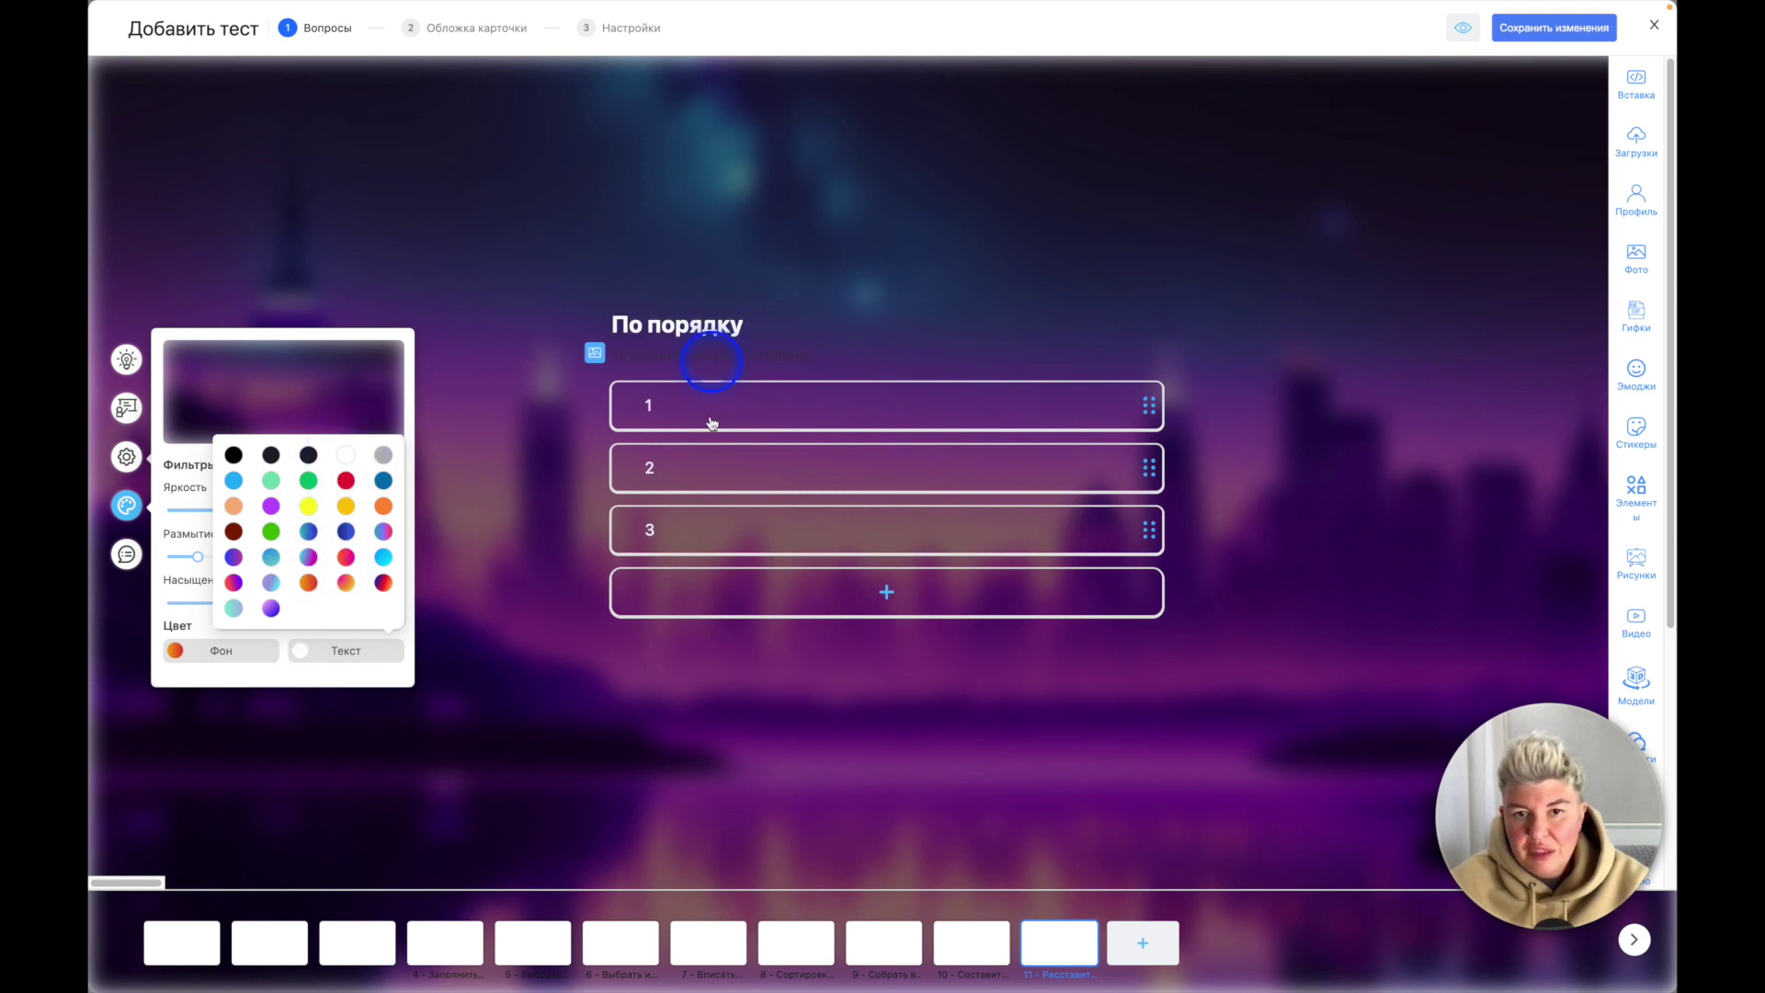
click(712, 681)
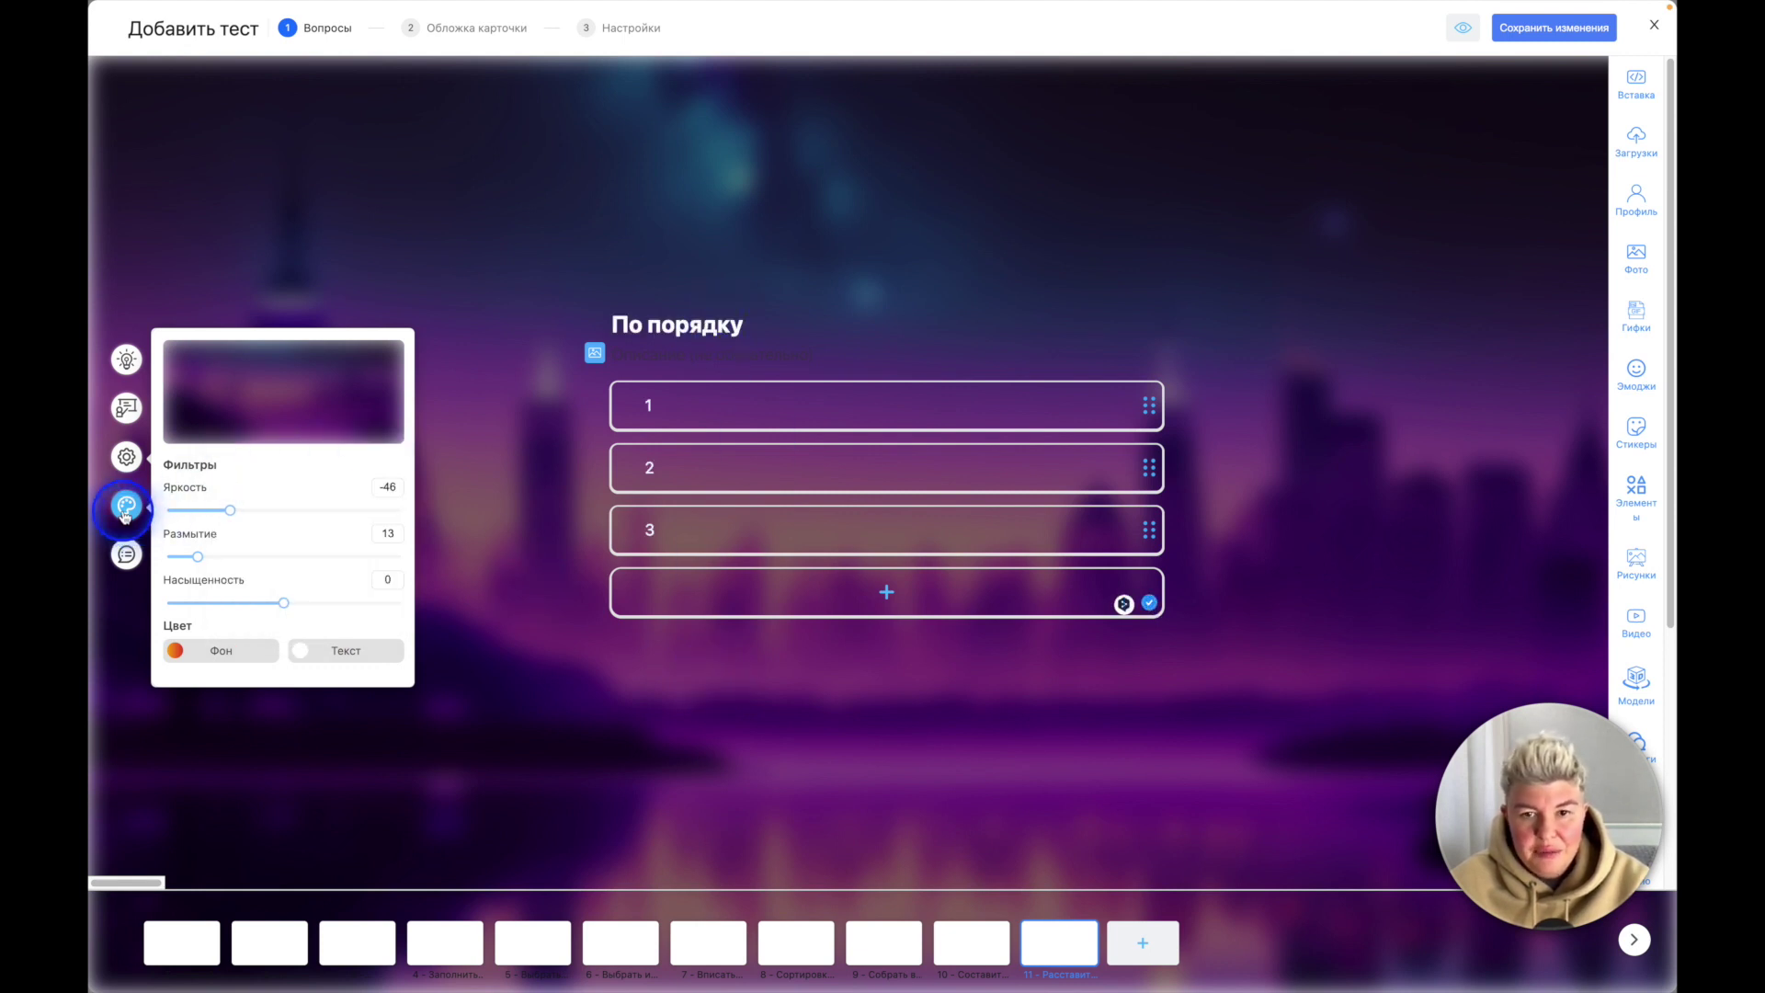
click(126, 507)
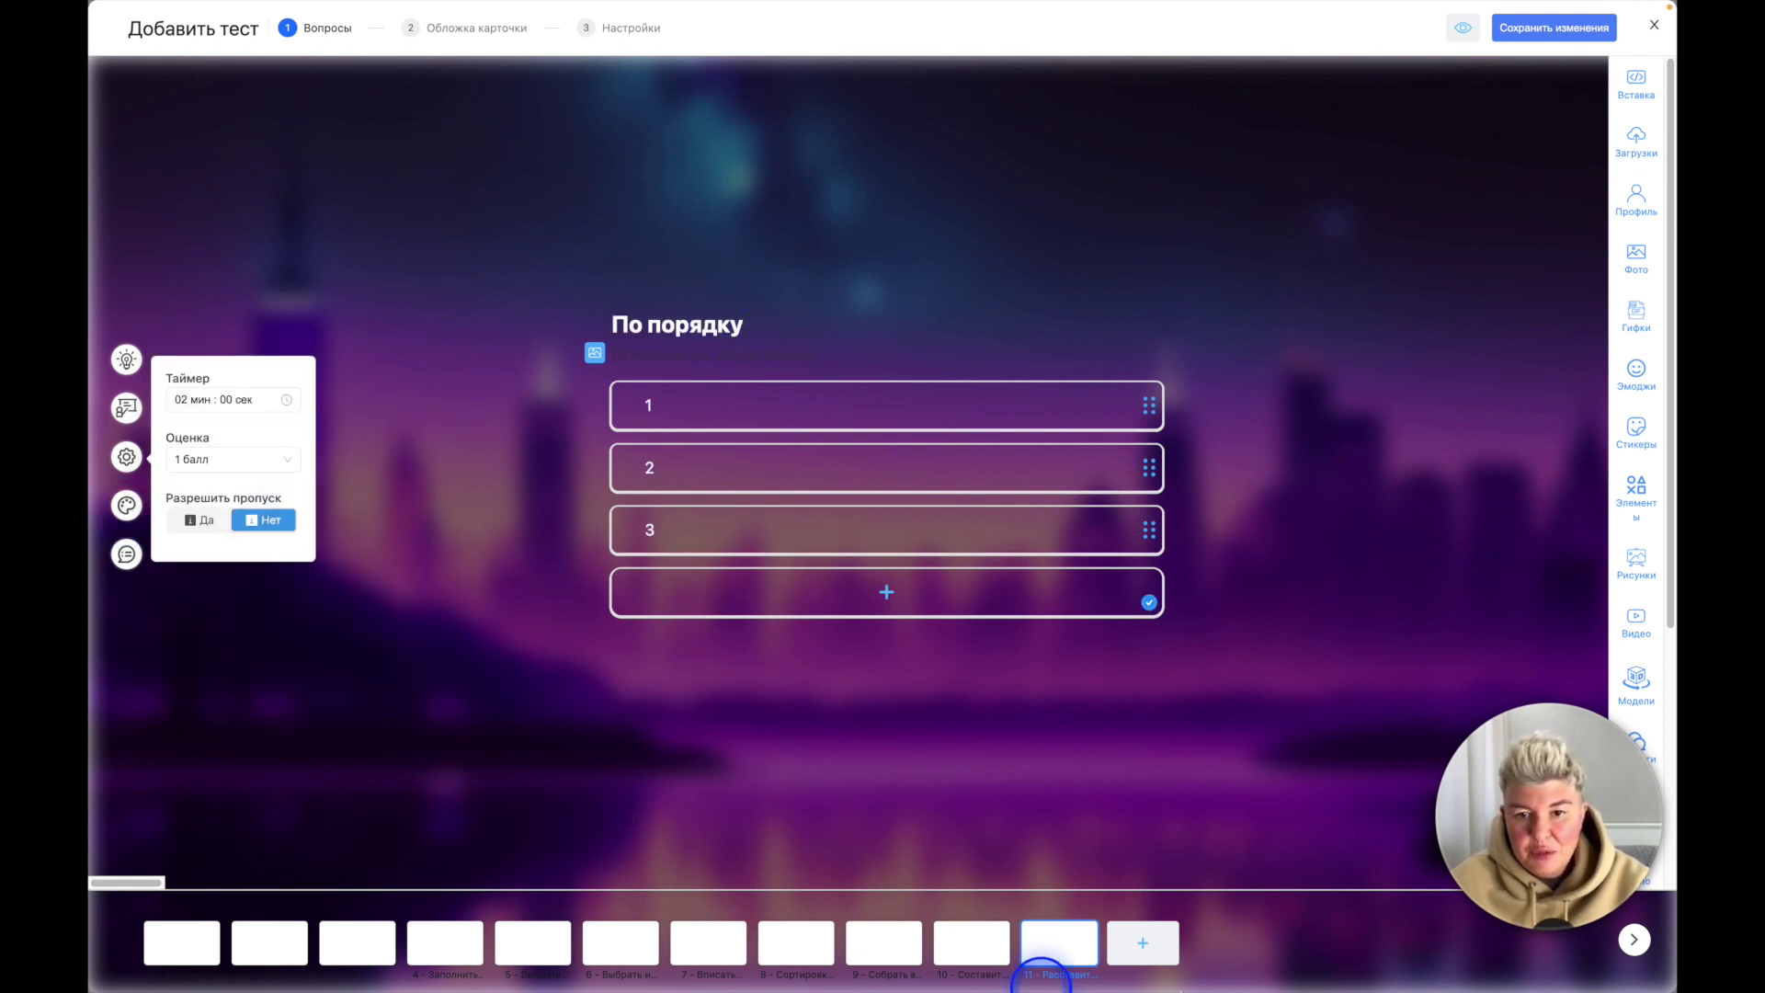
Step: Give question 10, the word-from-letters question, a dark-to-bright blue gradient background after trying the cyan-magenta one
click(963, 952)
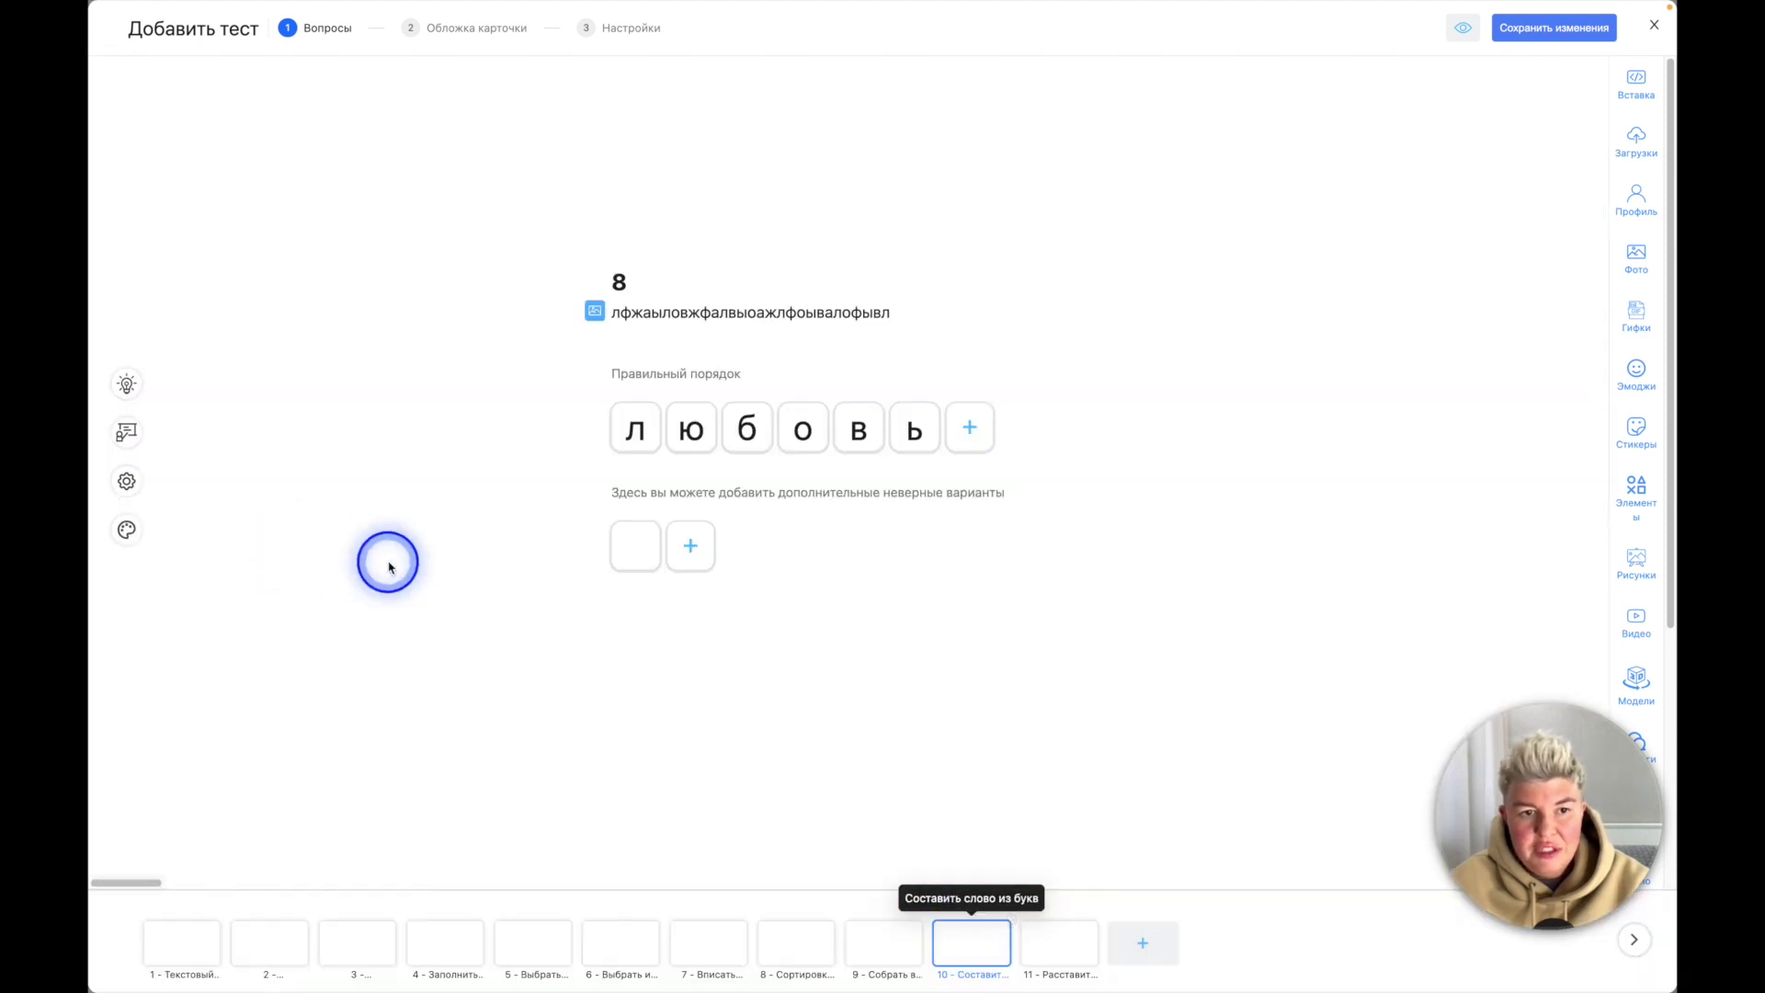
click(127, 529)
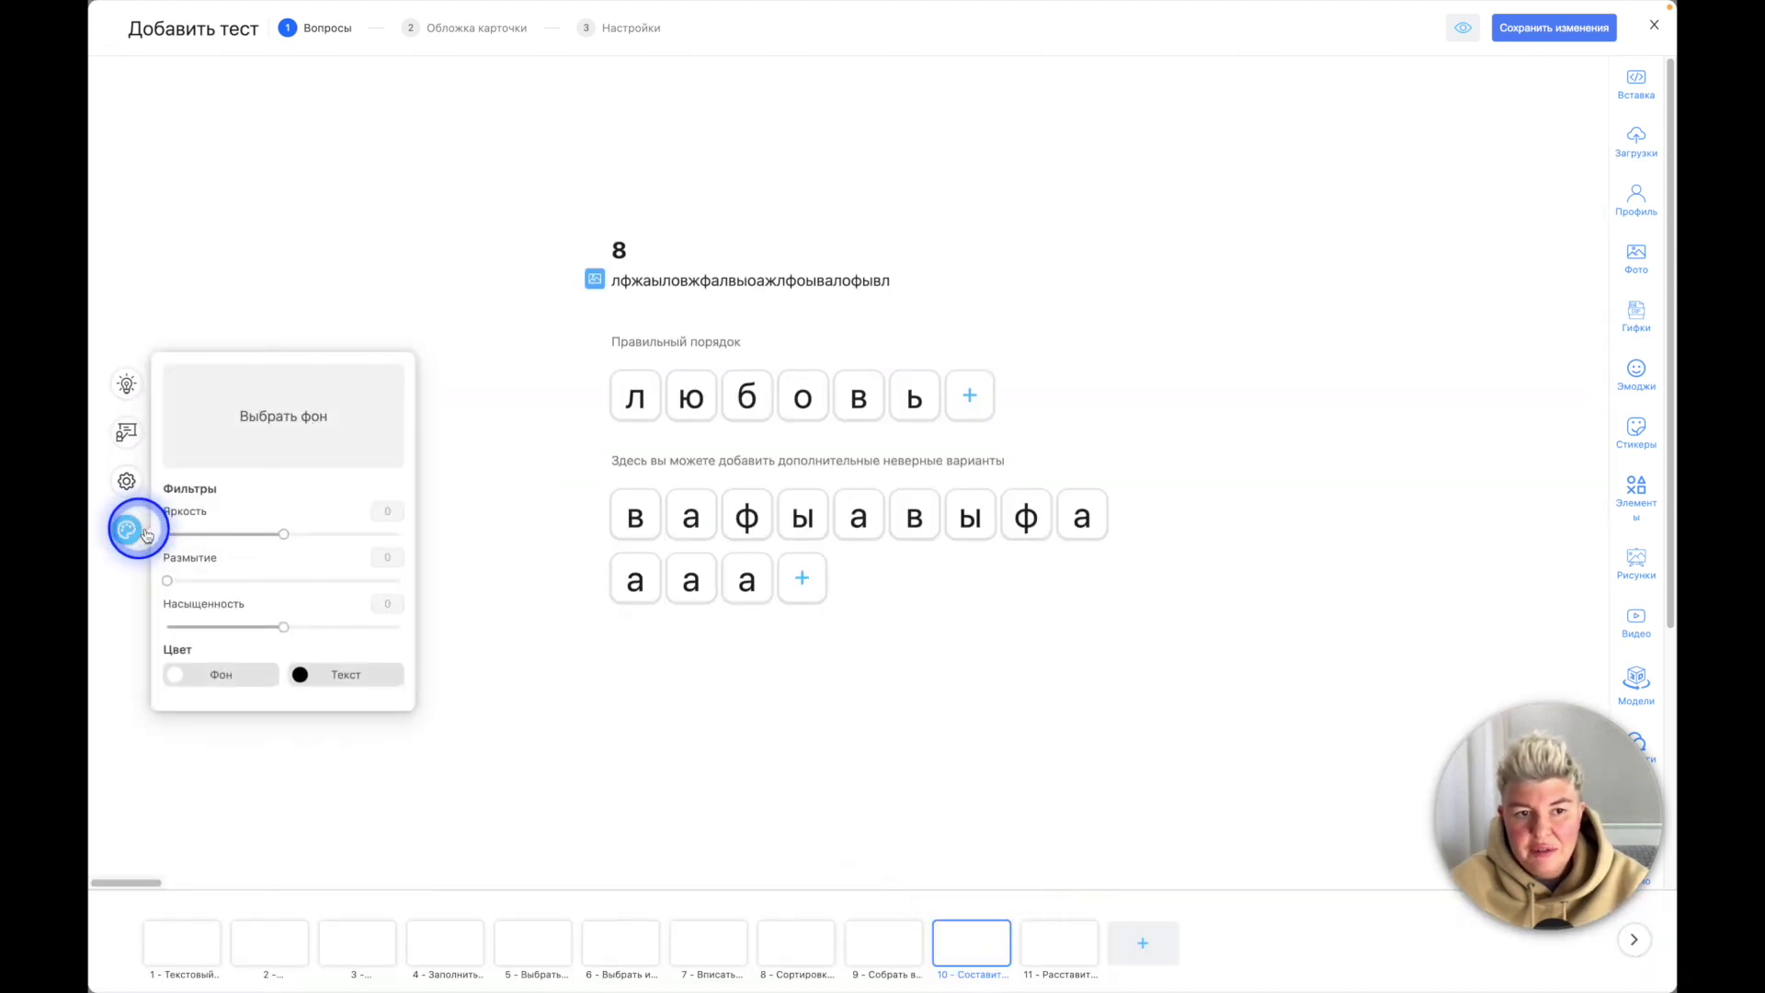
click(215, 677)
click(266, 579)
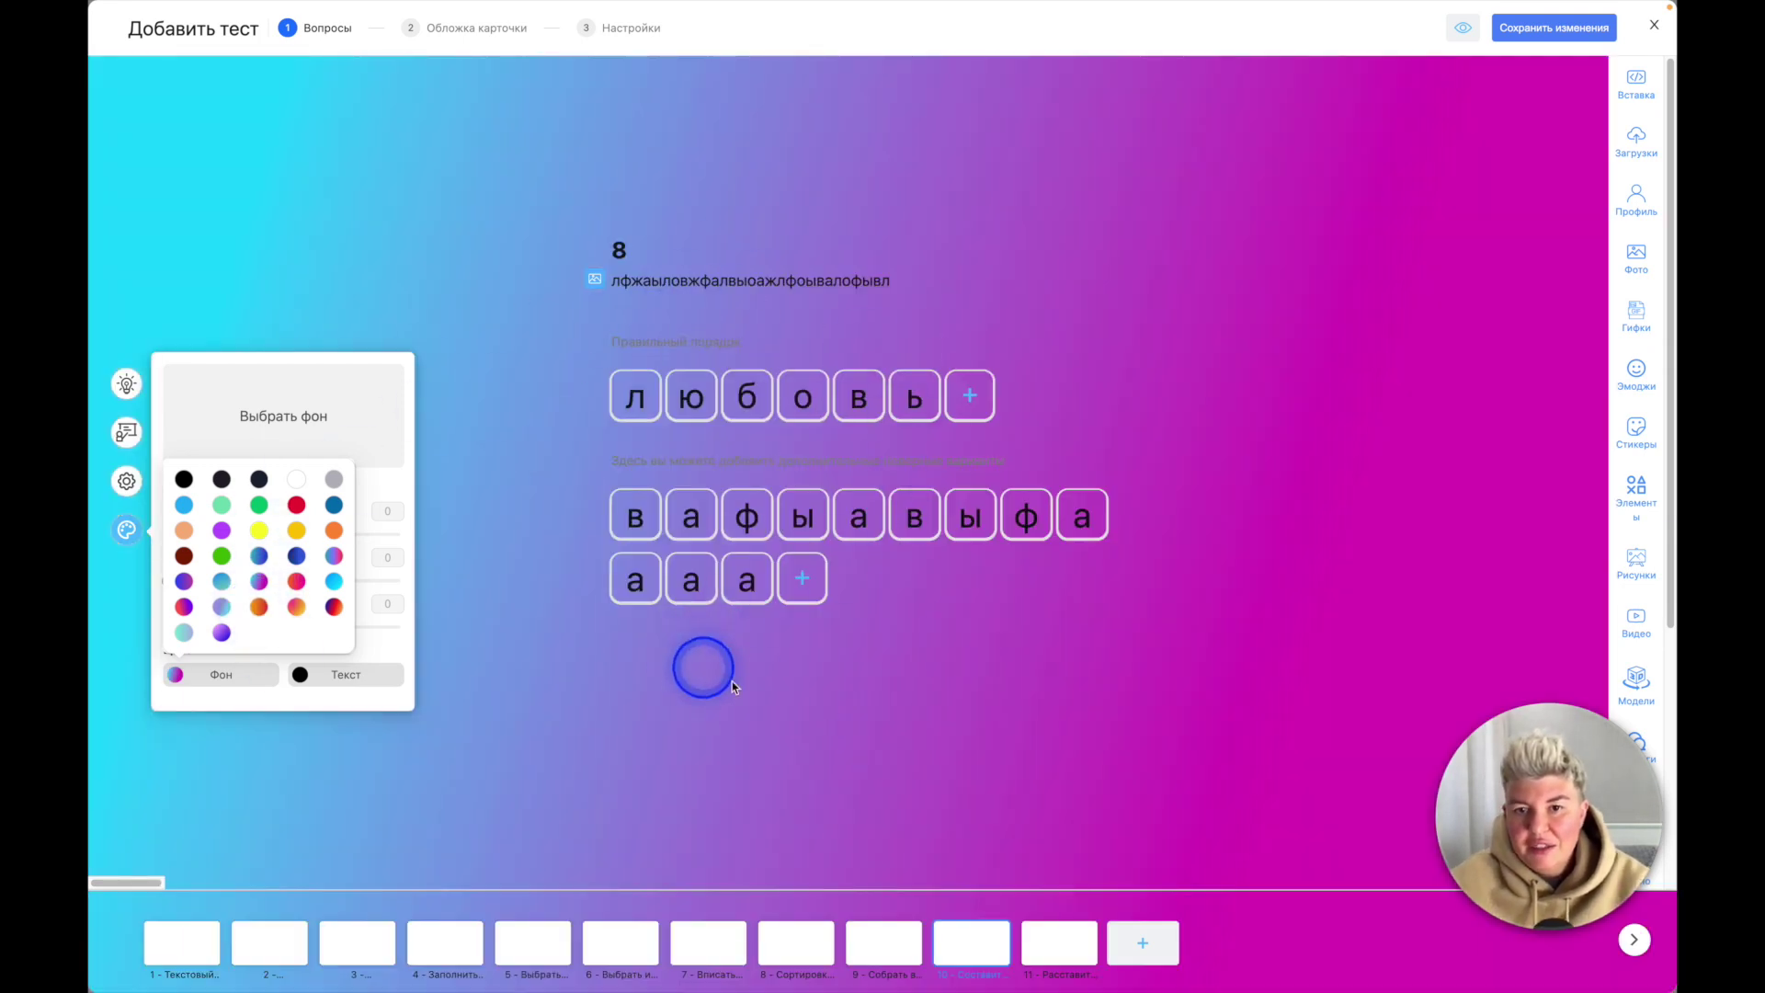
click(298, 557)
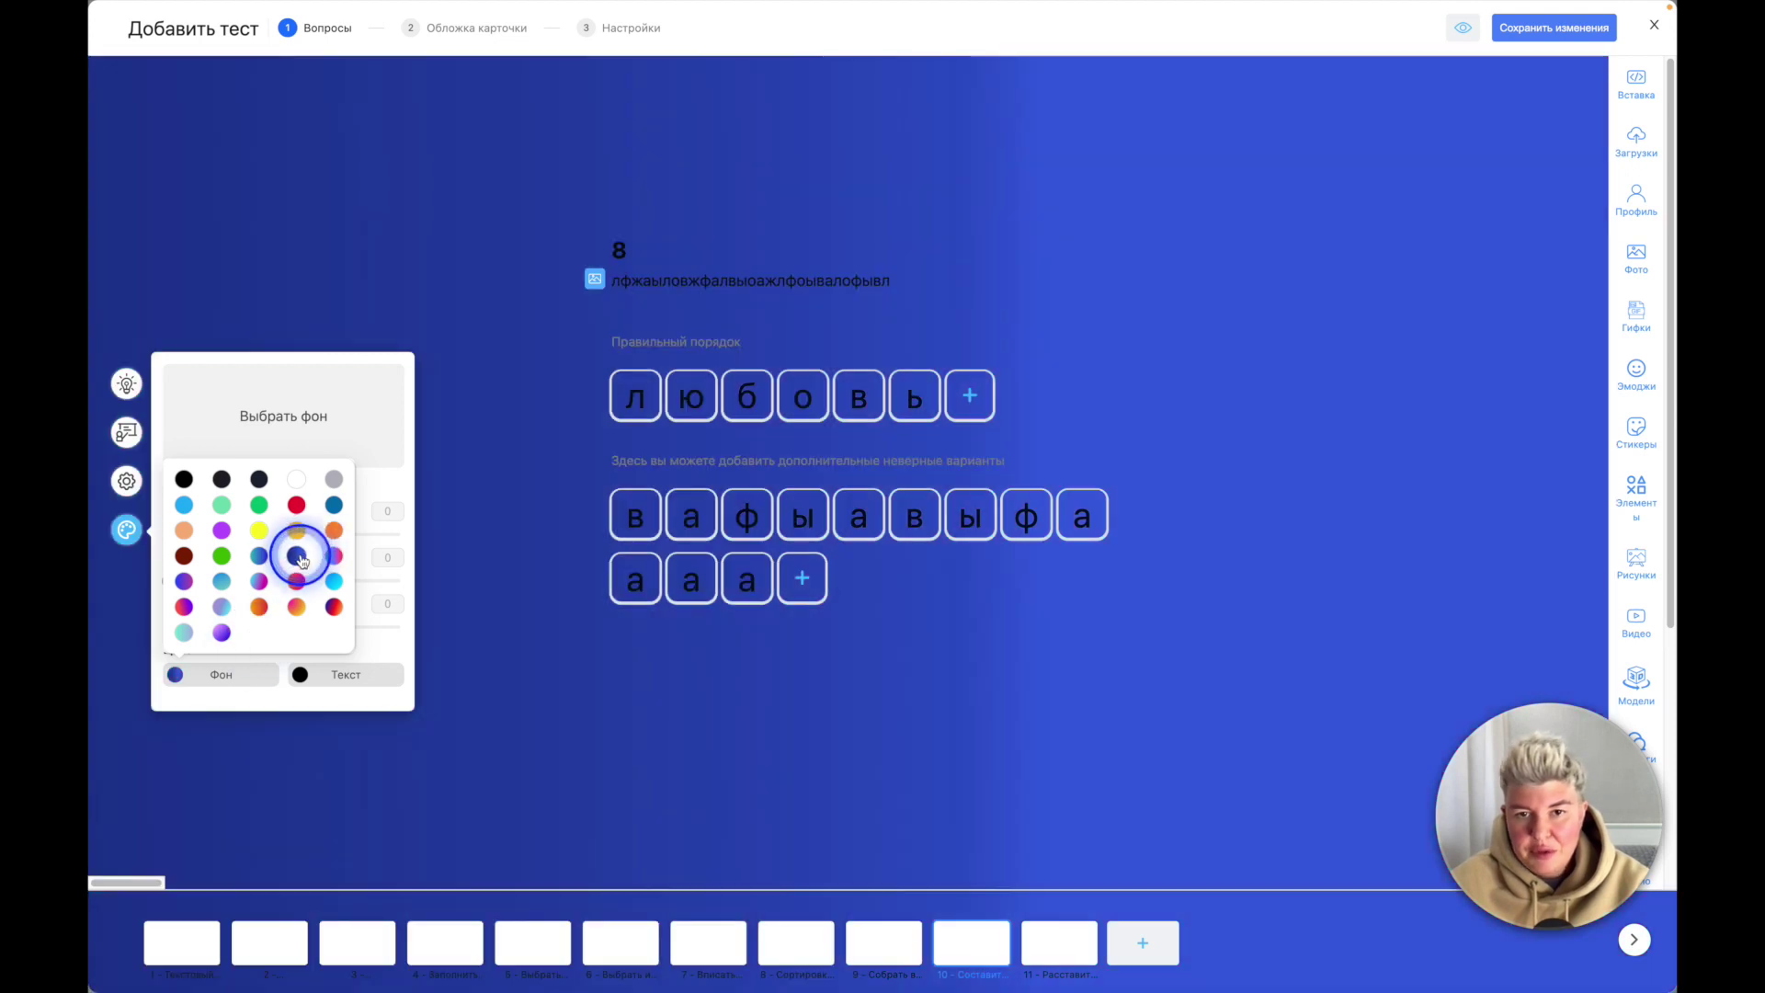
Step: Turn on dialogue mode and storytelling mode for question 7, the fill-in-the-gaps text about cats
click(708, 943)
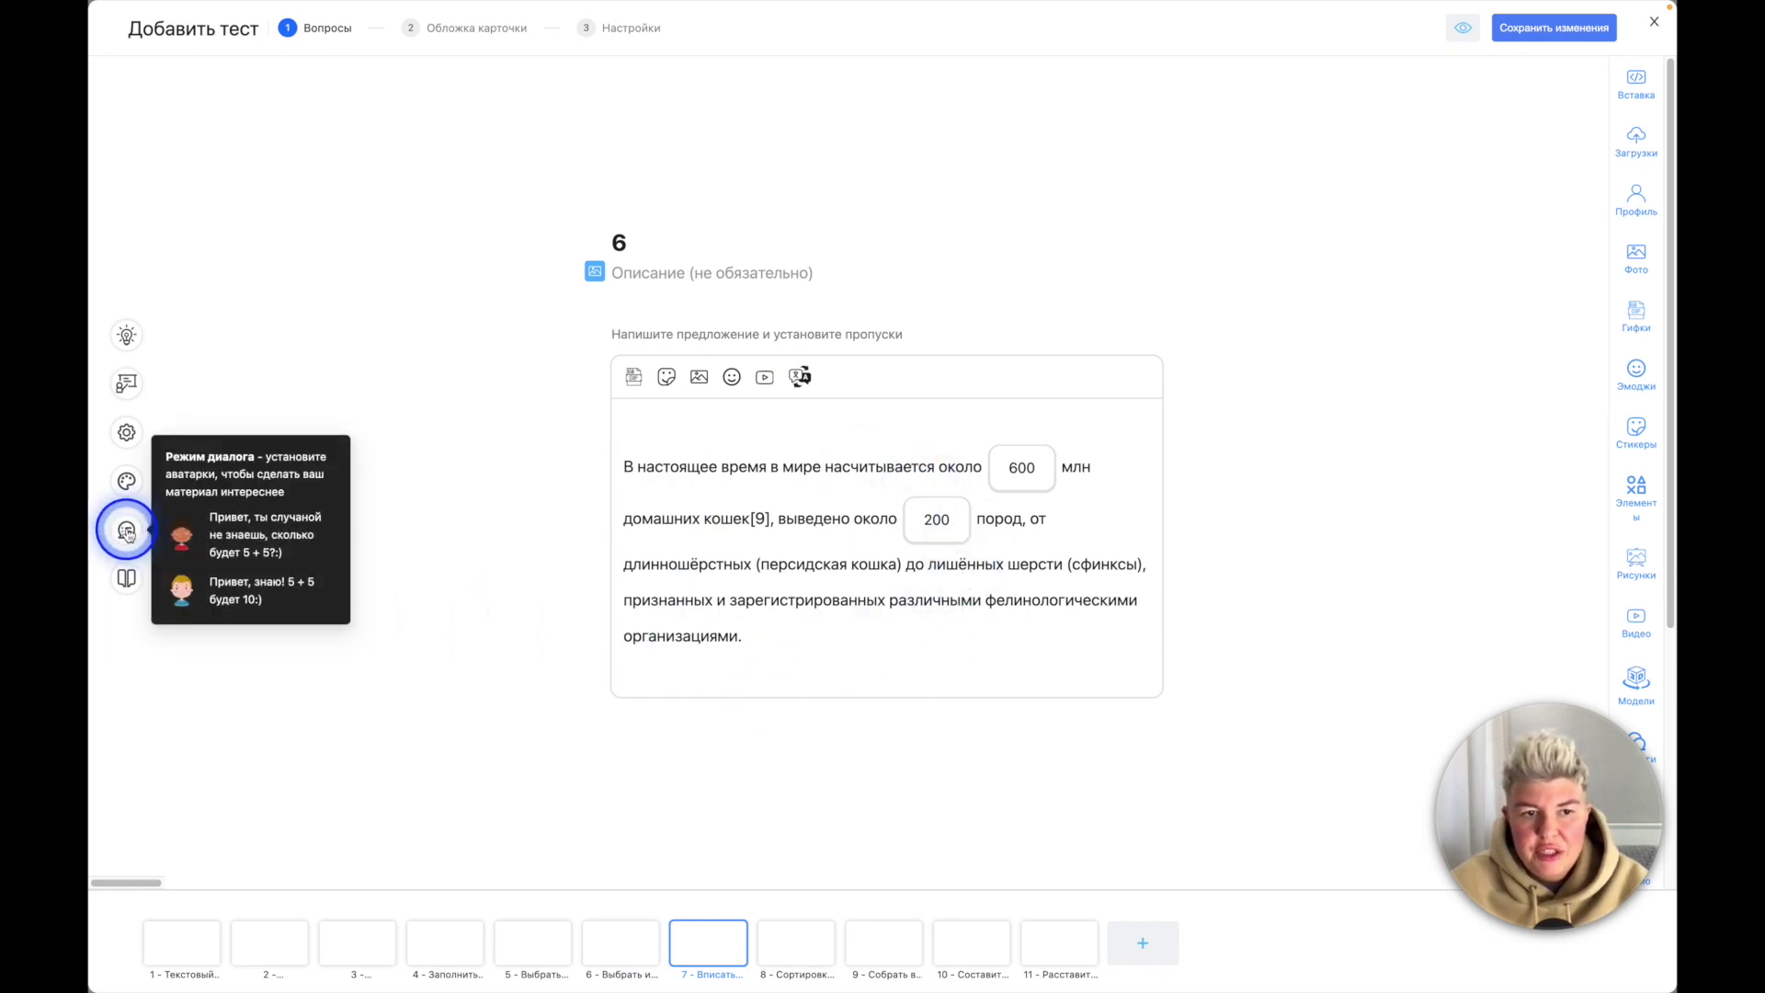
click(126, 532)
mouse_move(129, 578)
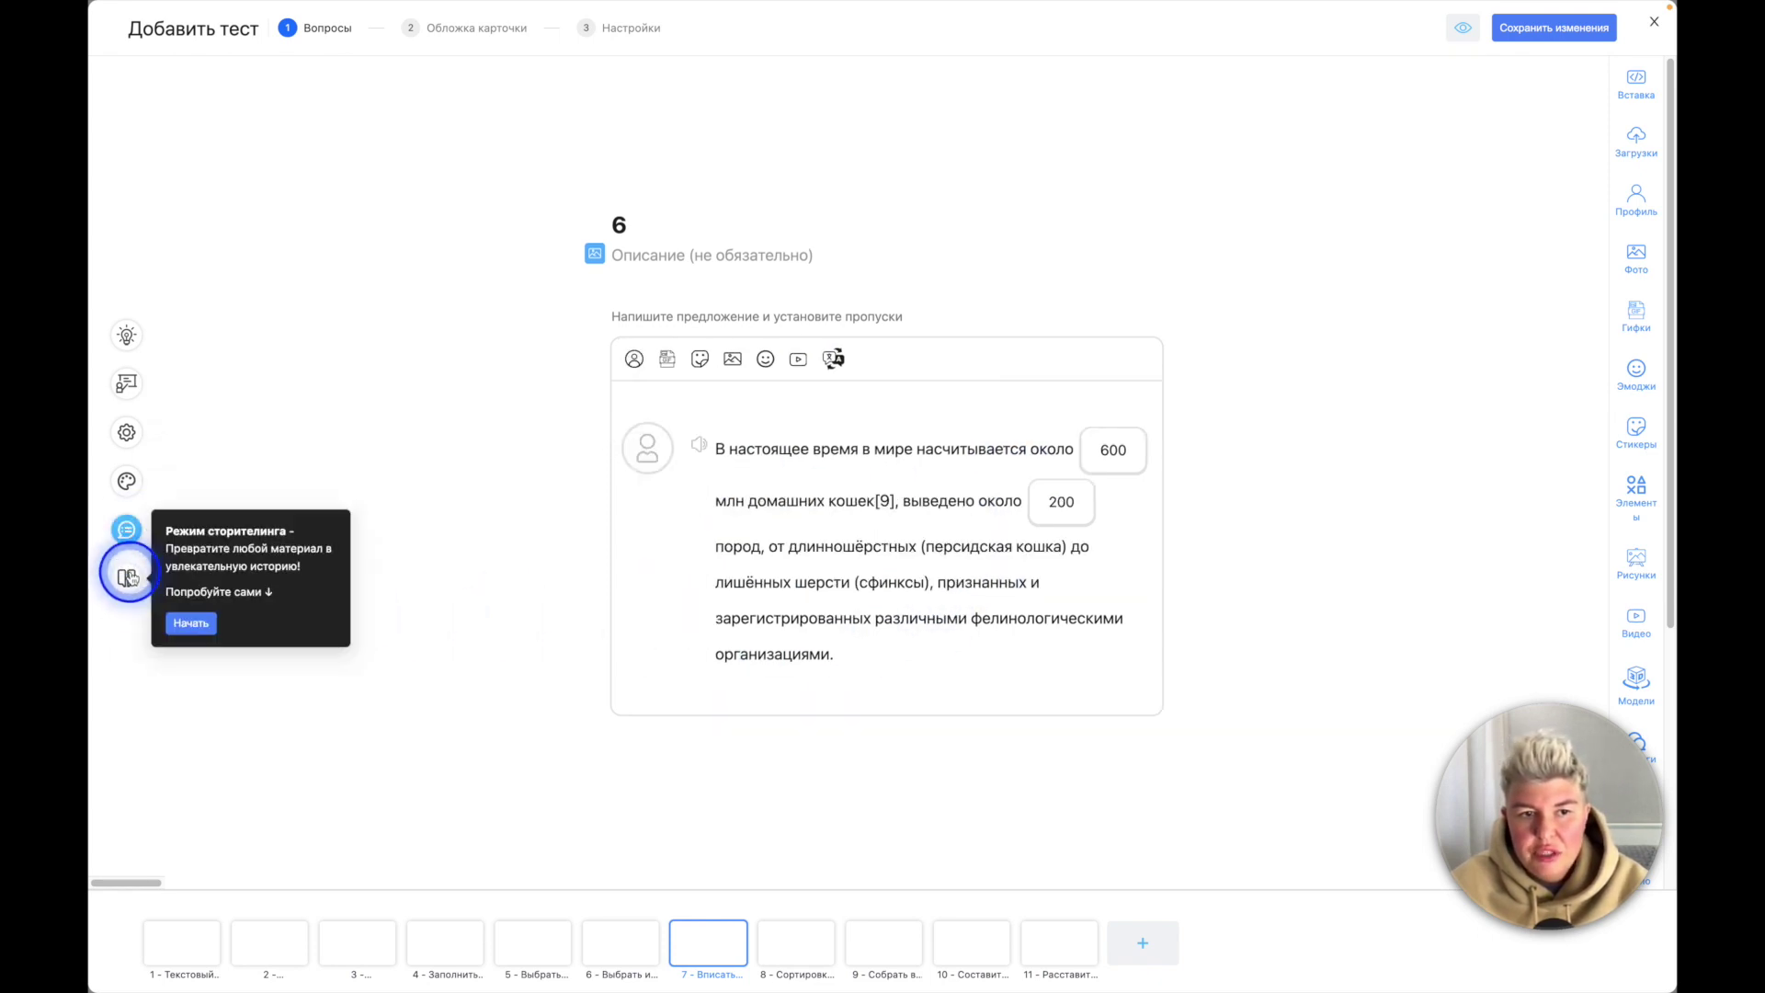
click(190, 622)
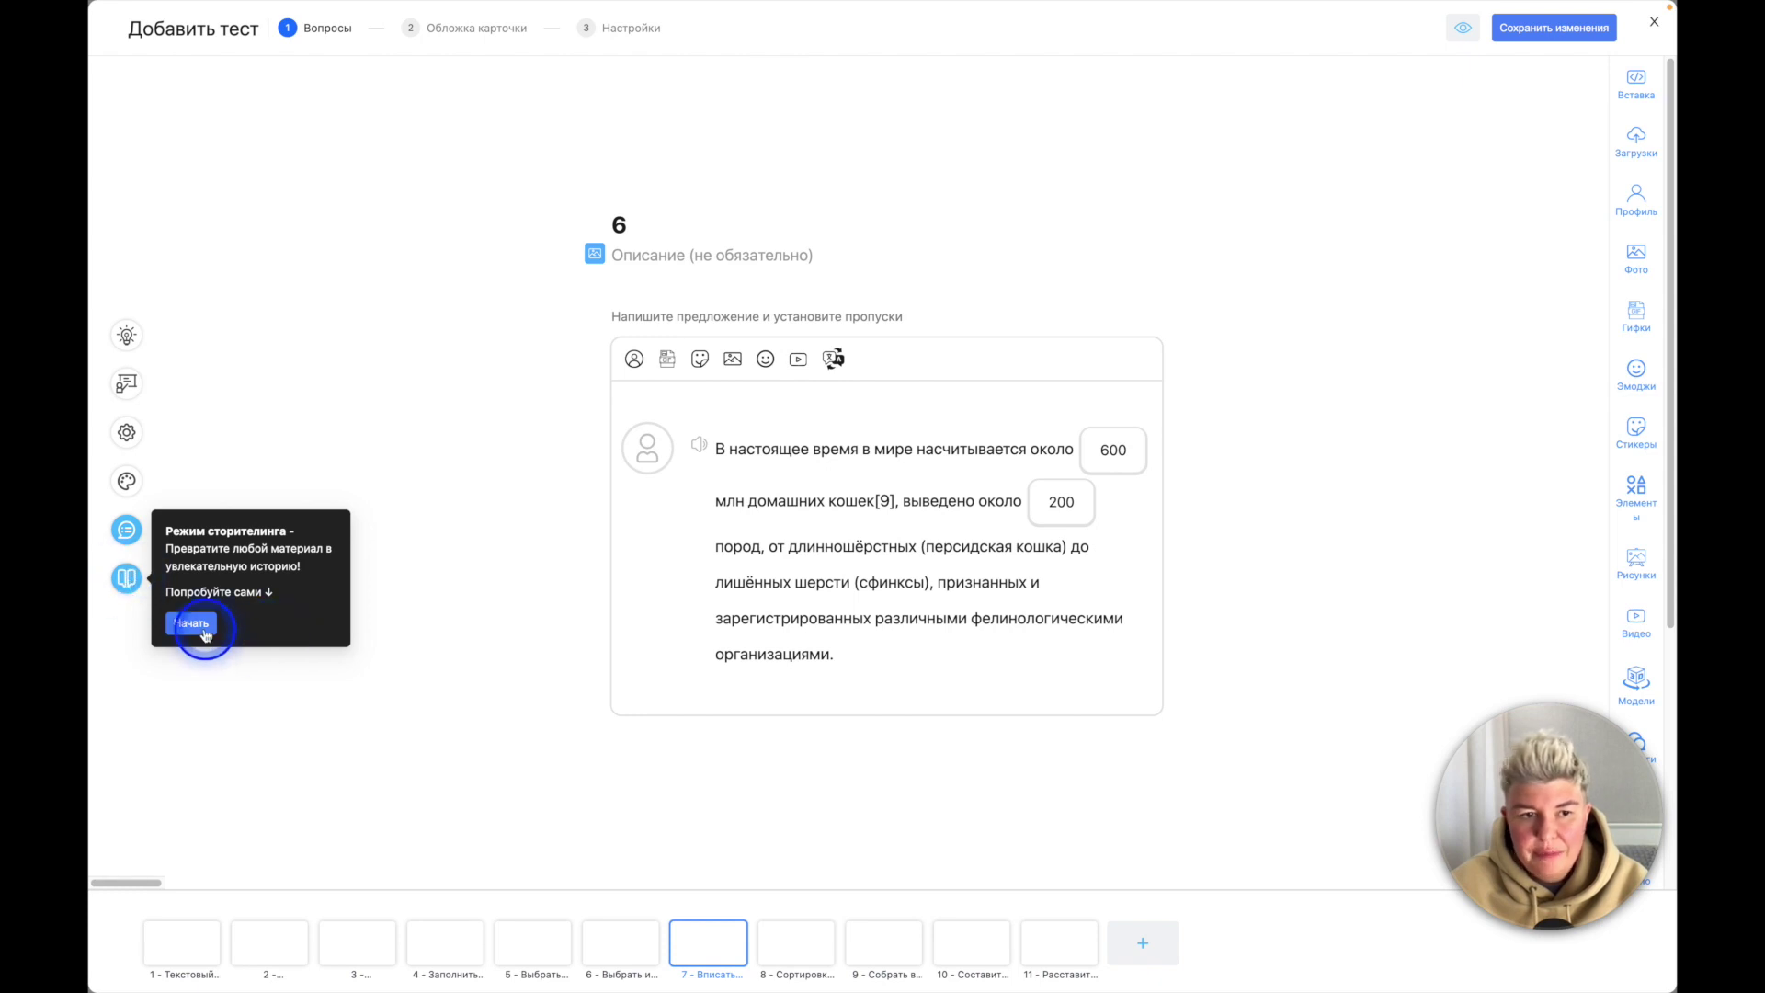
Step: Open the image selection for the speaker avatar beside question 7's cat text
click(661, 458)
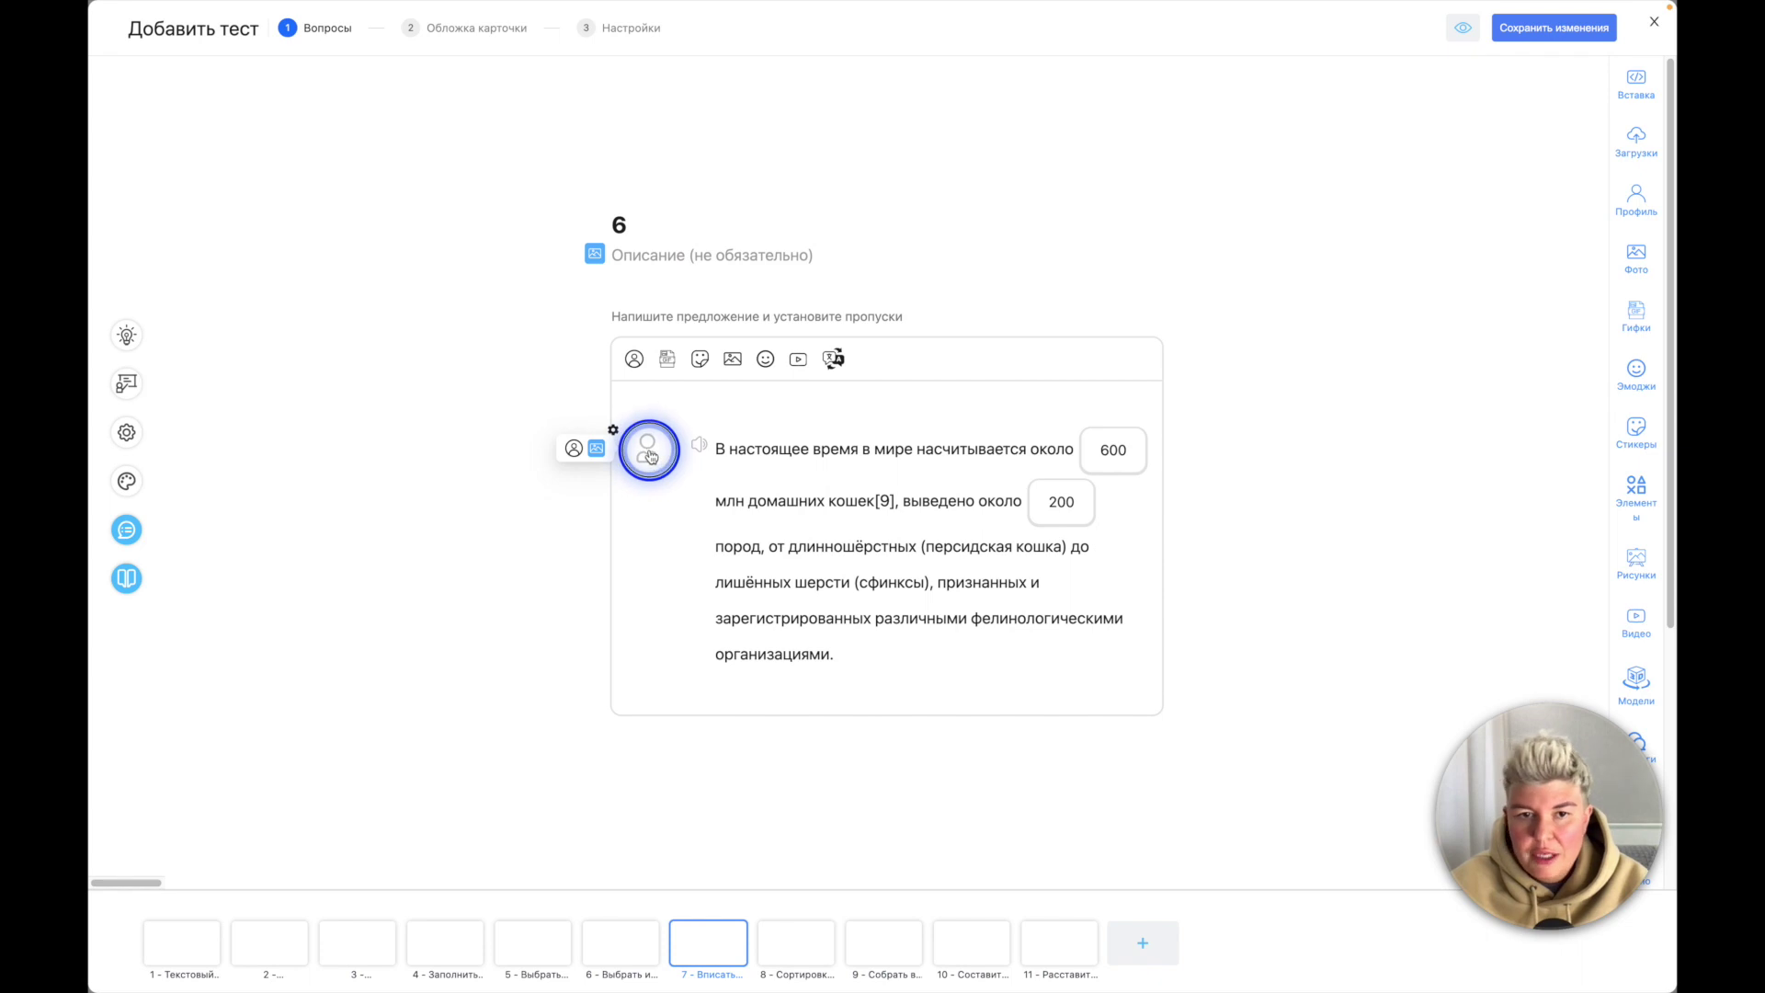
click(596, 448)
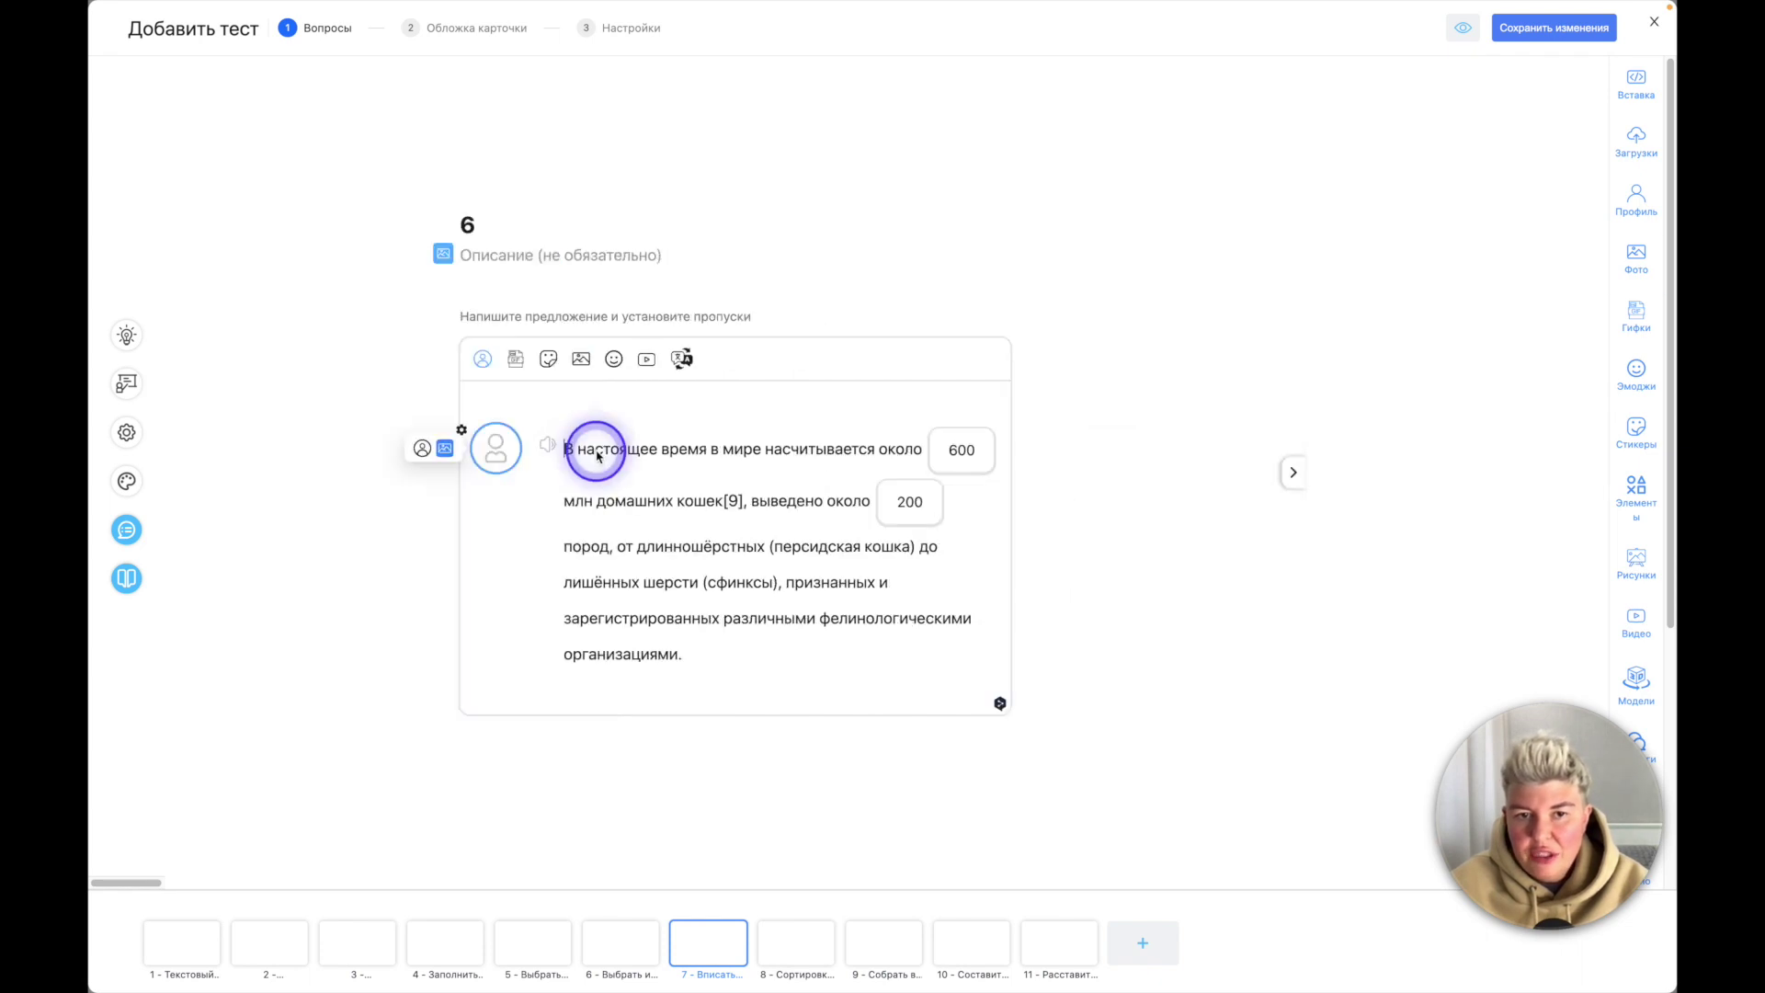